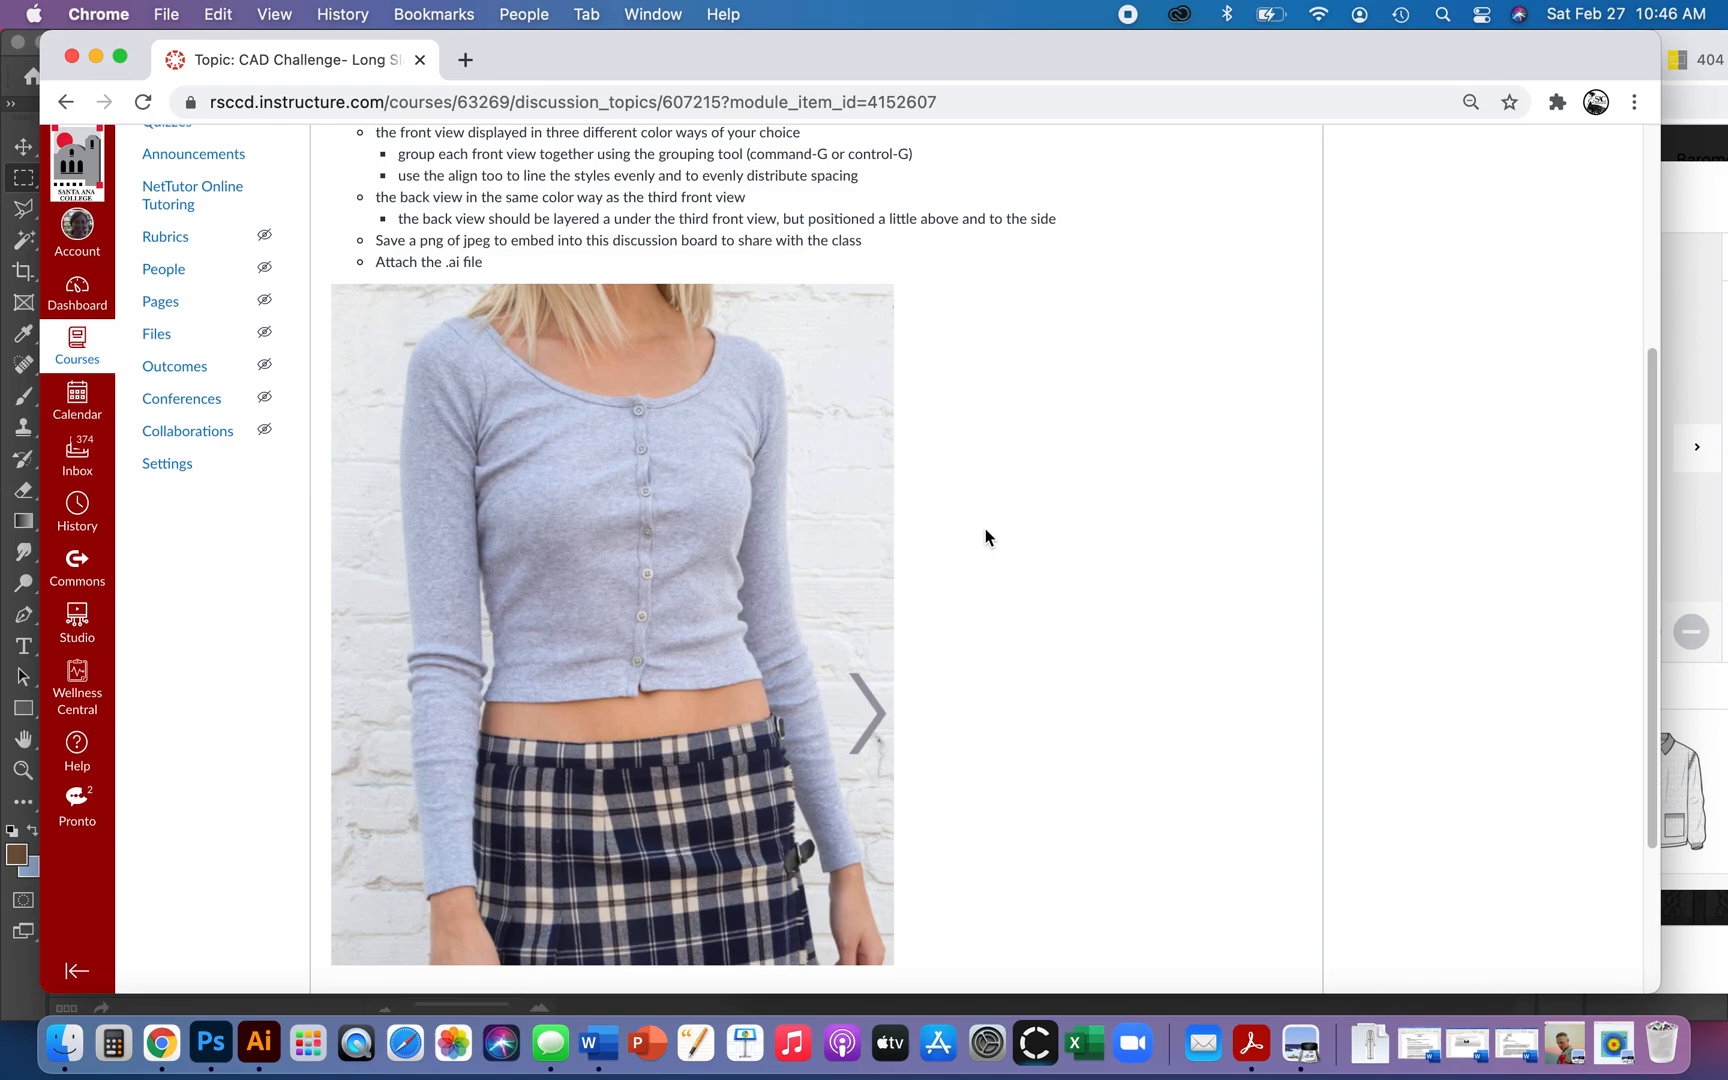
- Capture a screenshot of the button-front cardigan photo on the assignment page and switch to Illustrator
{"action": "key", "text": "super+shift+4"}
{"action": "left_click_drag", "start_coordinate": [332, 278], "coordinate": [985, 936]}
{"action": "left_click", "coordinate": [262, 1043]}
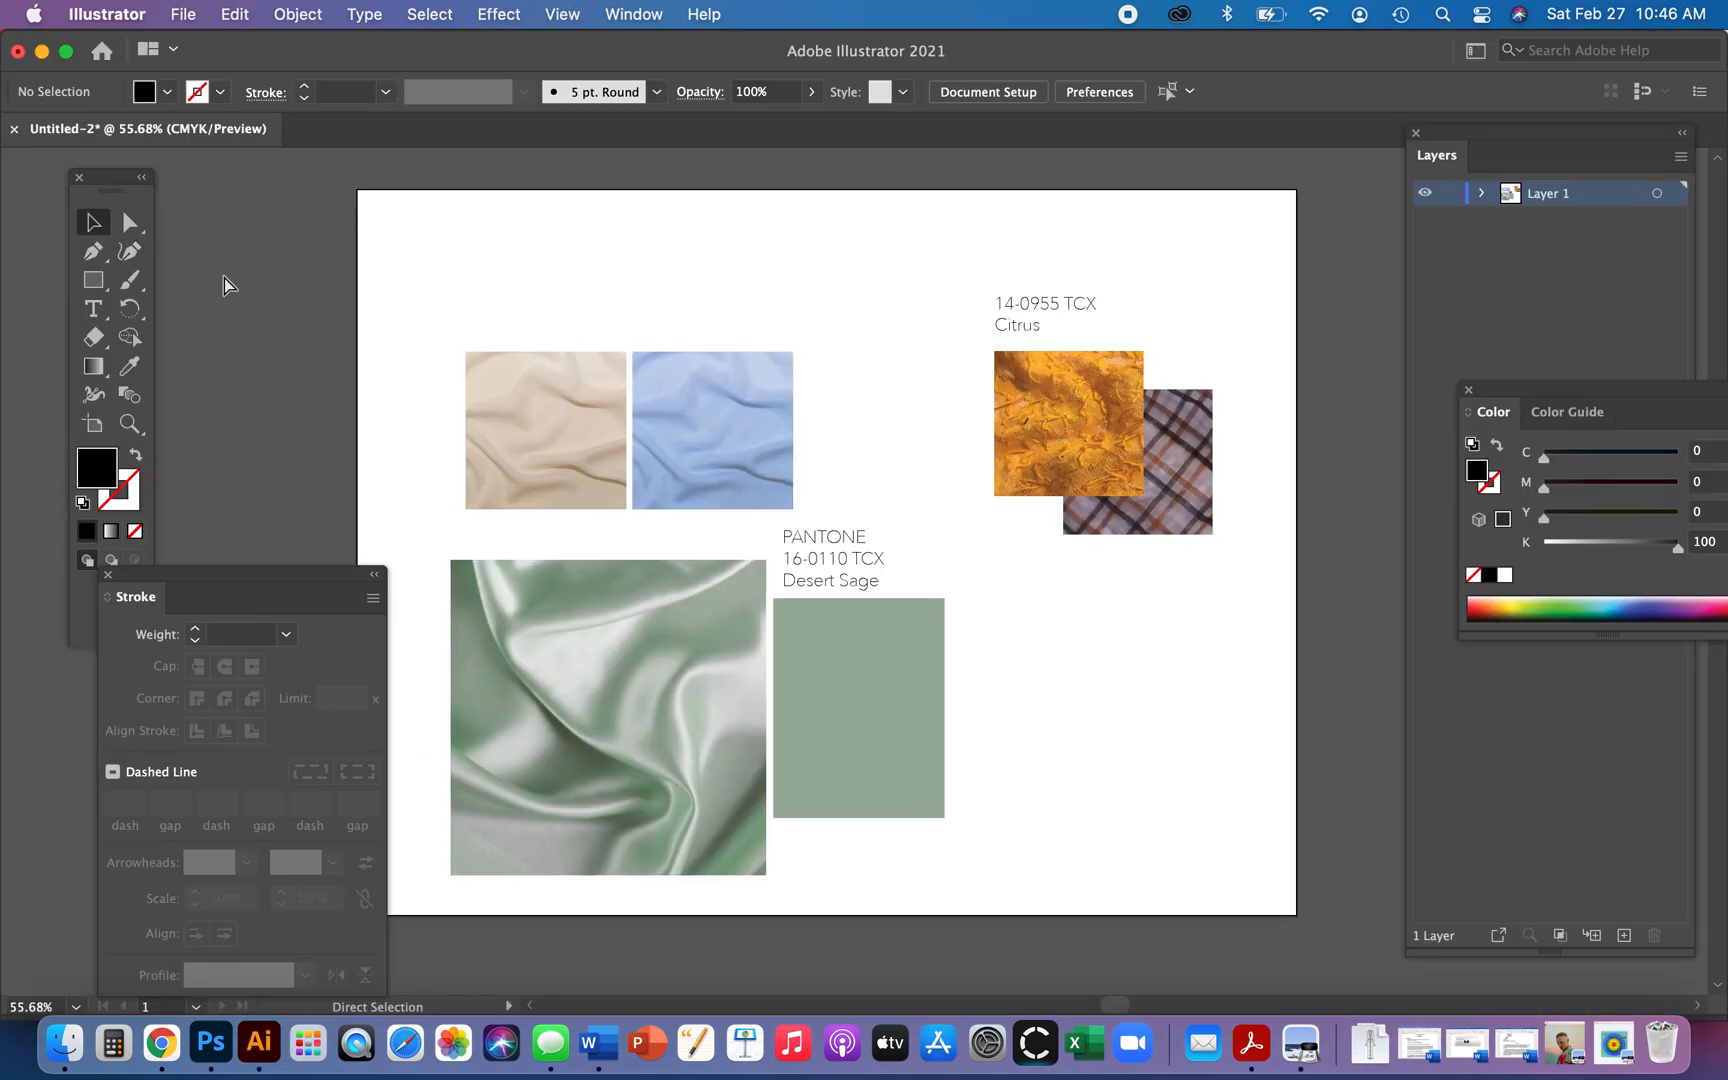
- Create a new landscape Letter document, 11 x 8.5 in, CMYK, and paste the captured cardigan photo into it
{"action": "key", "text": "super+n"}
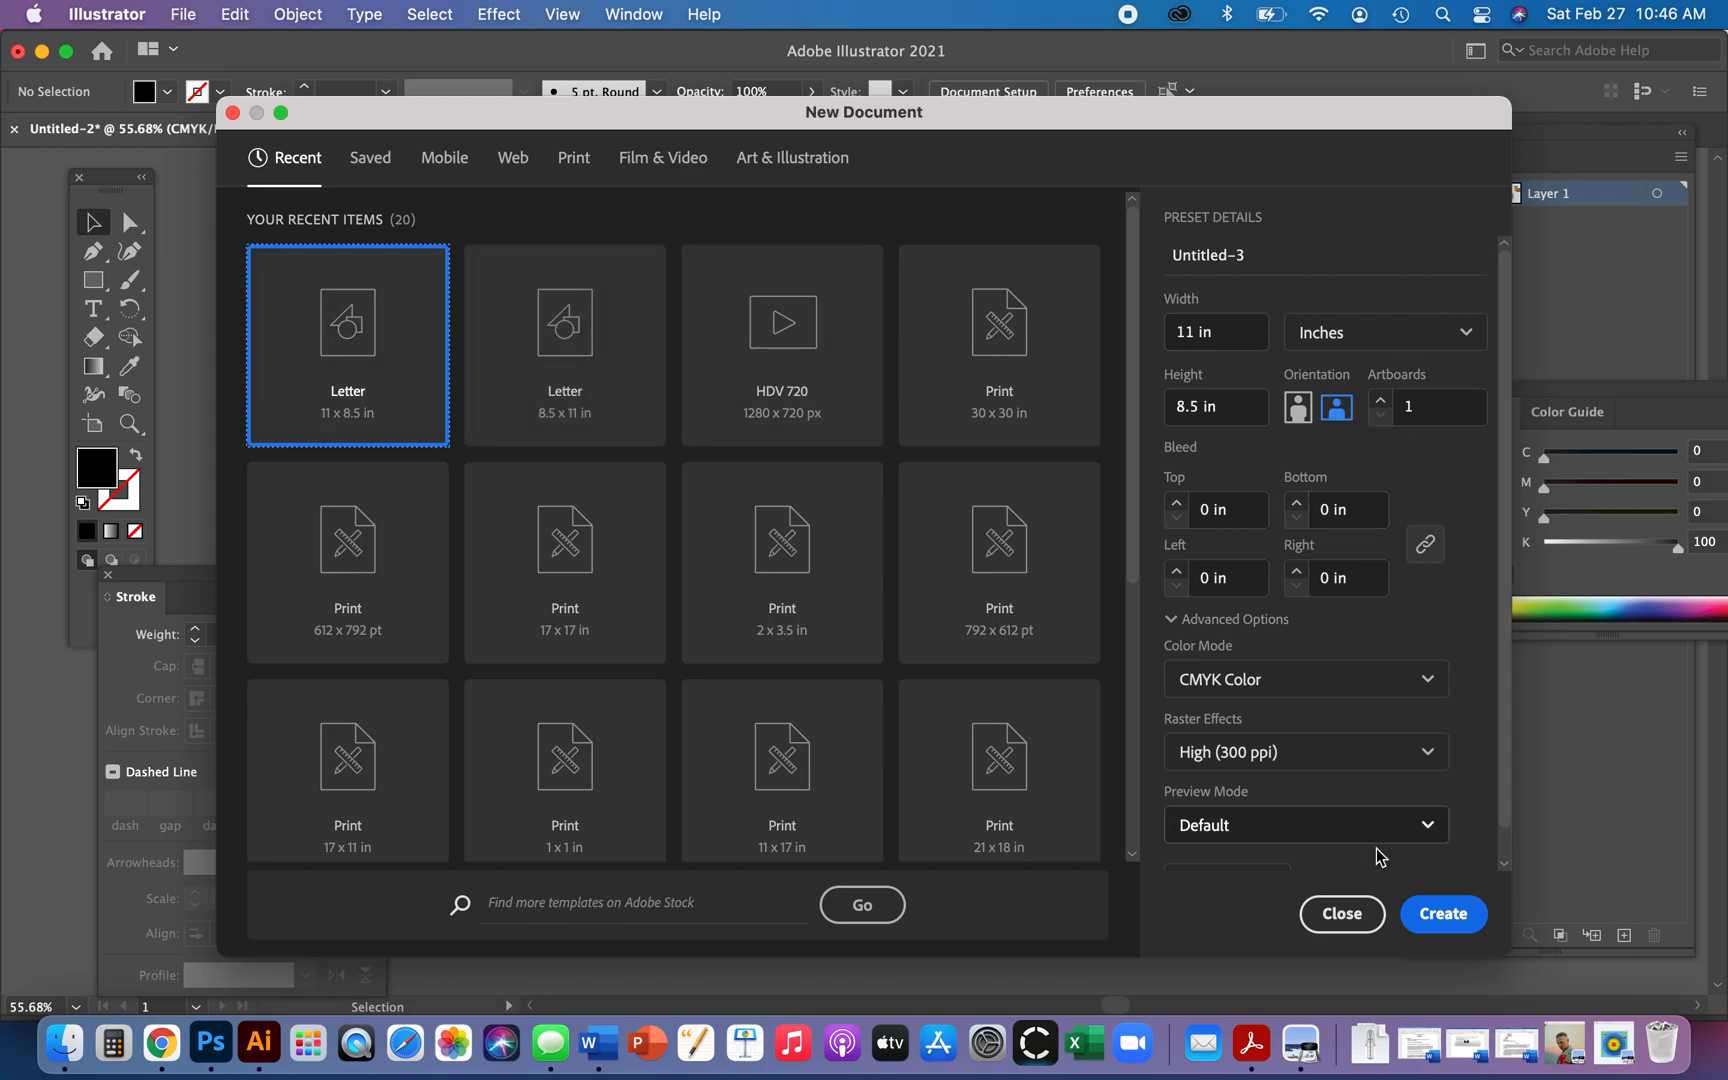
{"action": "left_click", "coordinate": [1441, 913]}
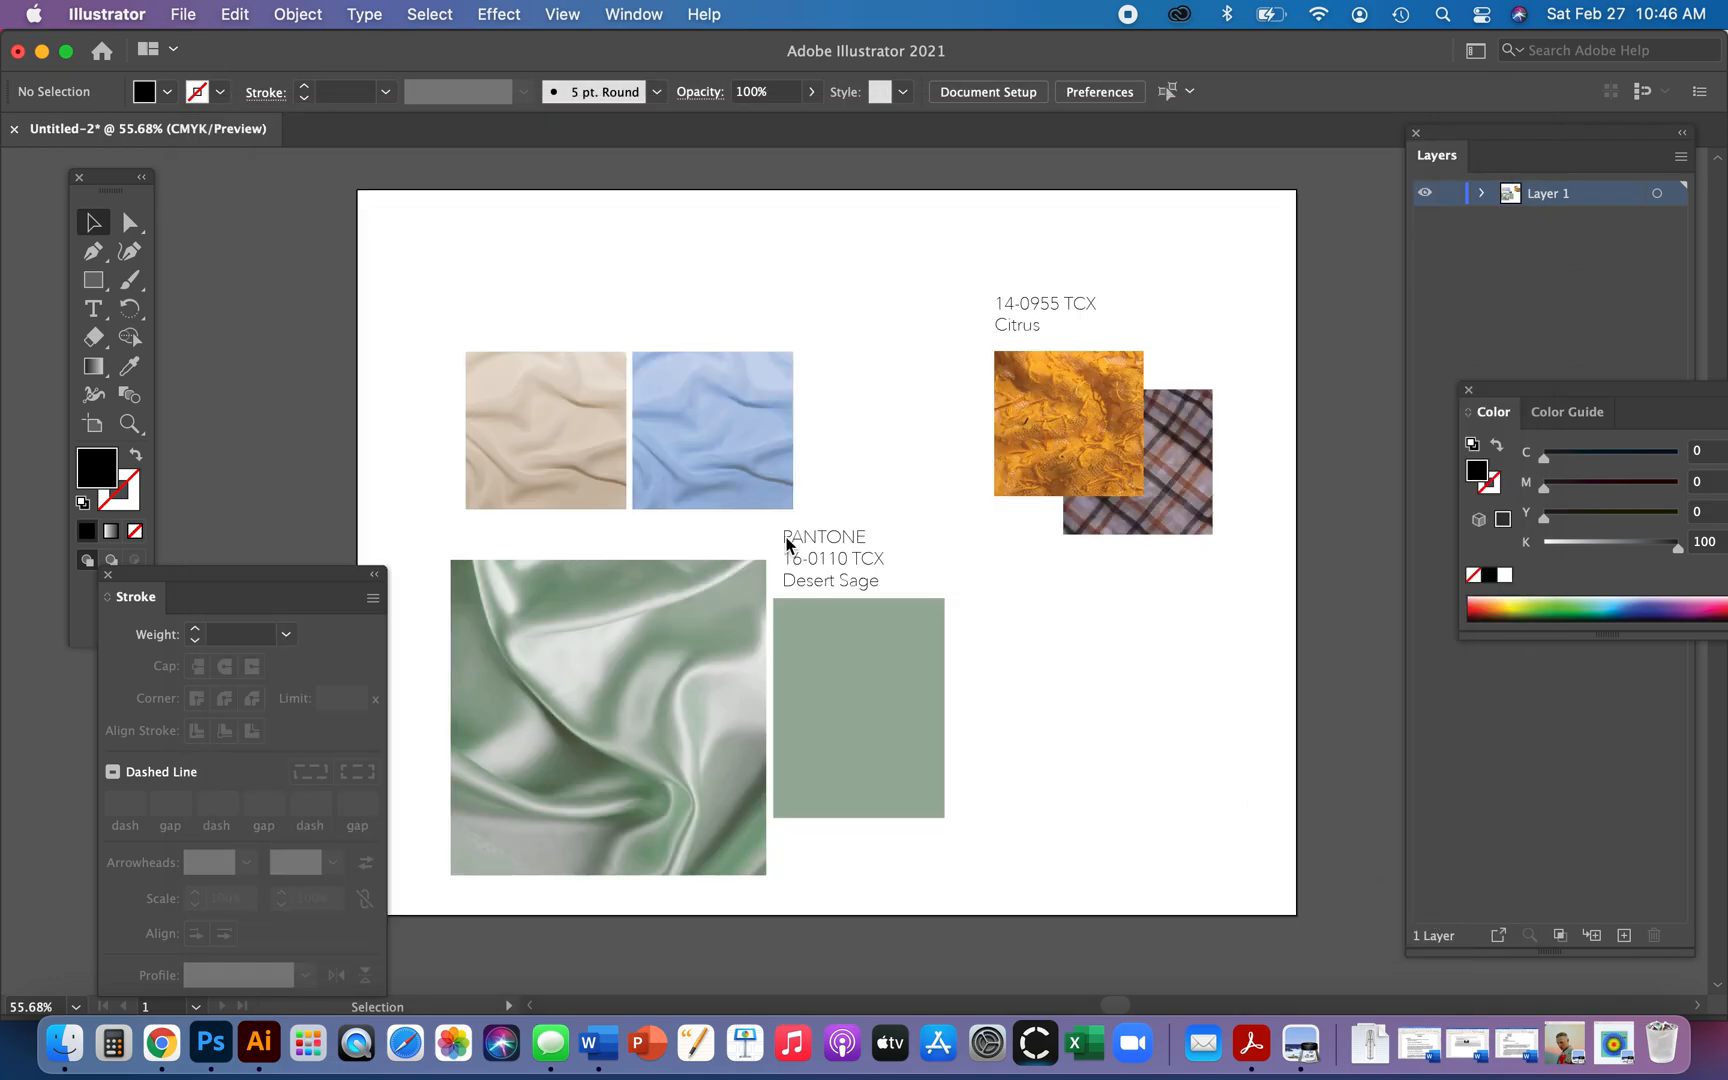
{"action": "key", "text": "super+v"}
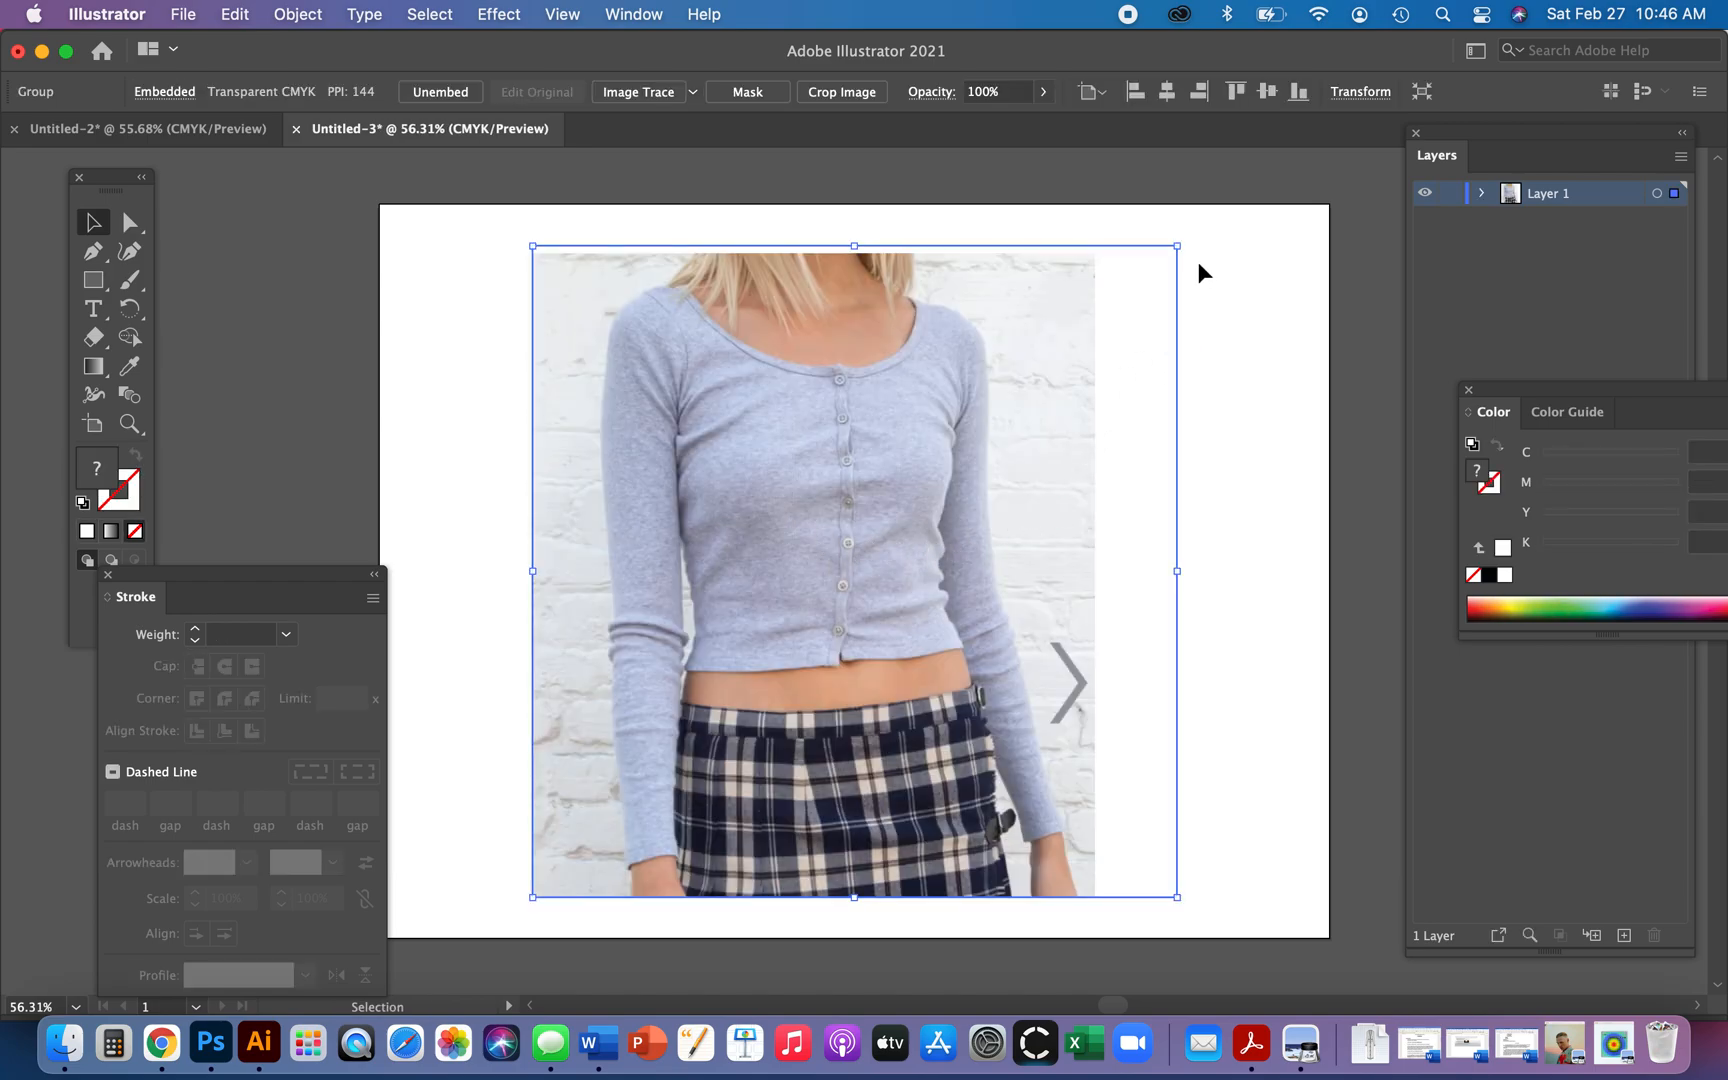
- Scale the cardigan photo down to a little over half its size, place it in the artboard's left half, and deselect it
{"action": "left_click_drag", "start_coordinate": [1178, 244], "coordinate": [885, 455]}
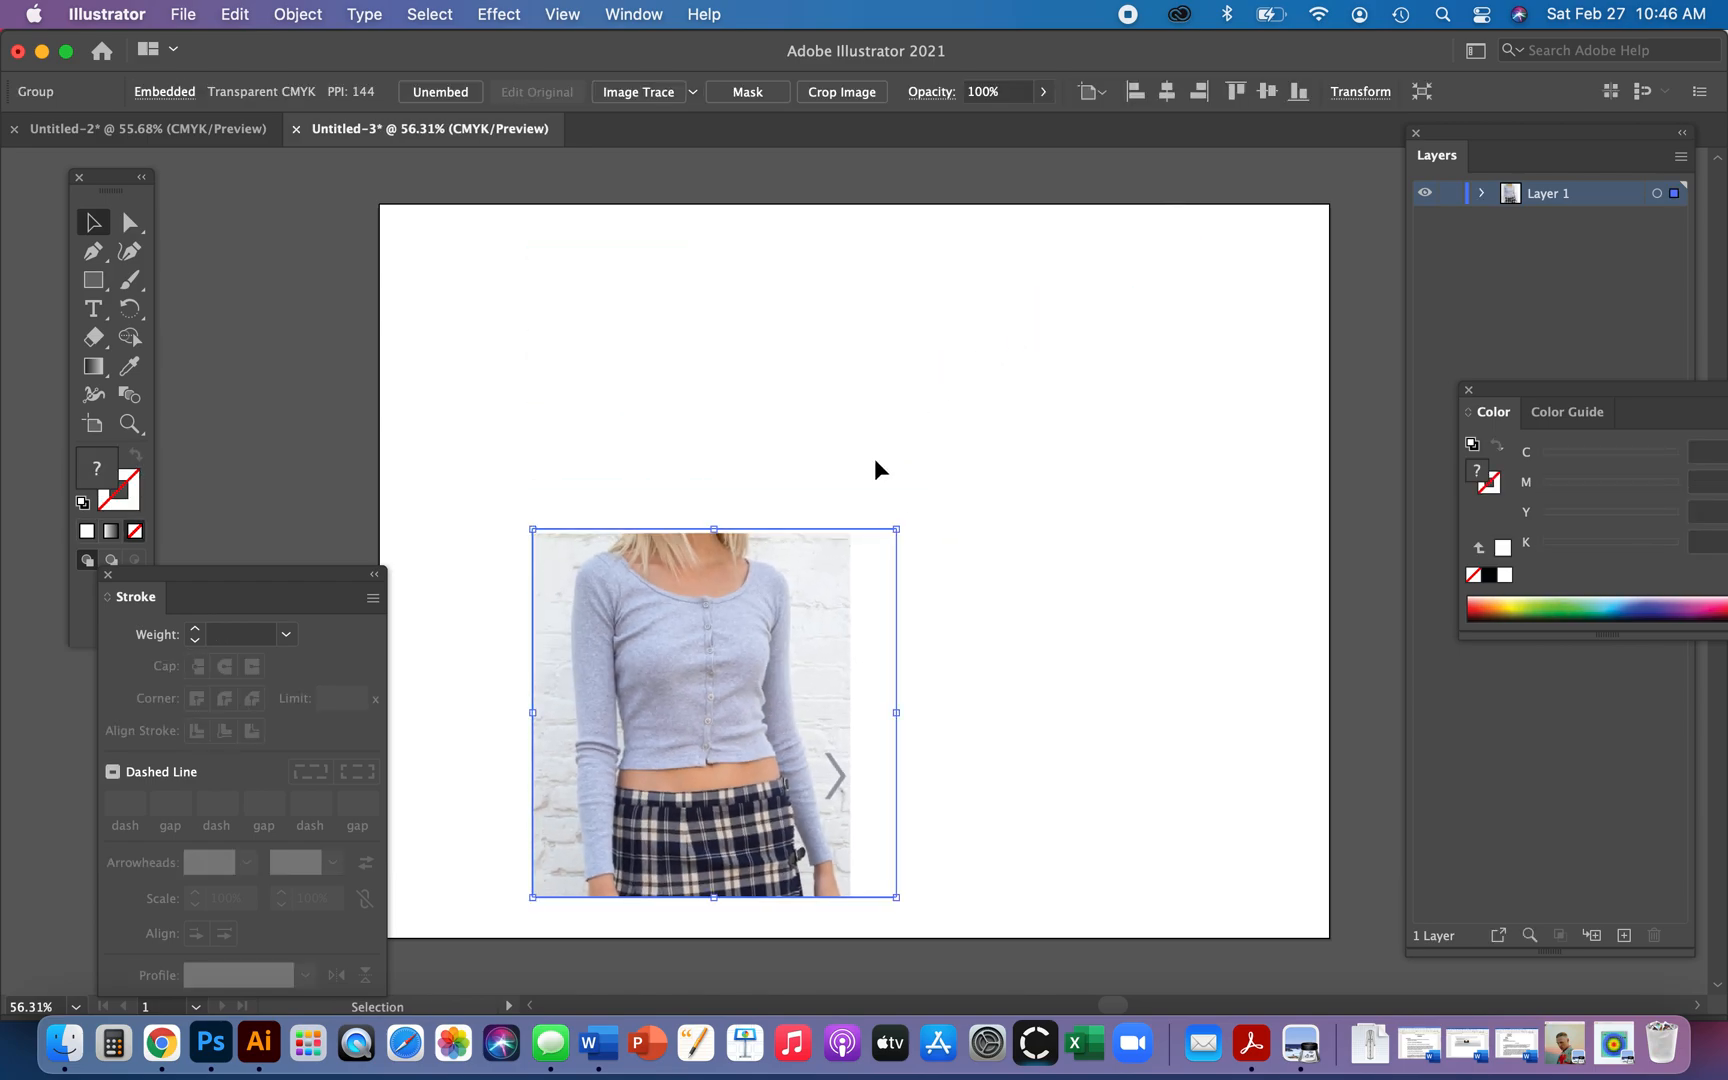
{"action": "left_click_drag", "start_coordinate": [697, 702], "coordinate": [666, 531]}
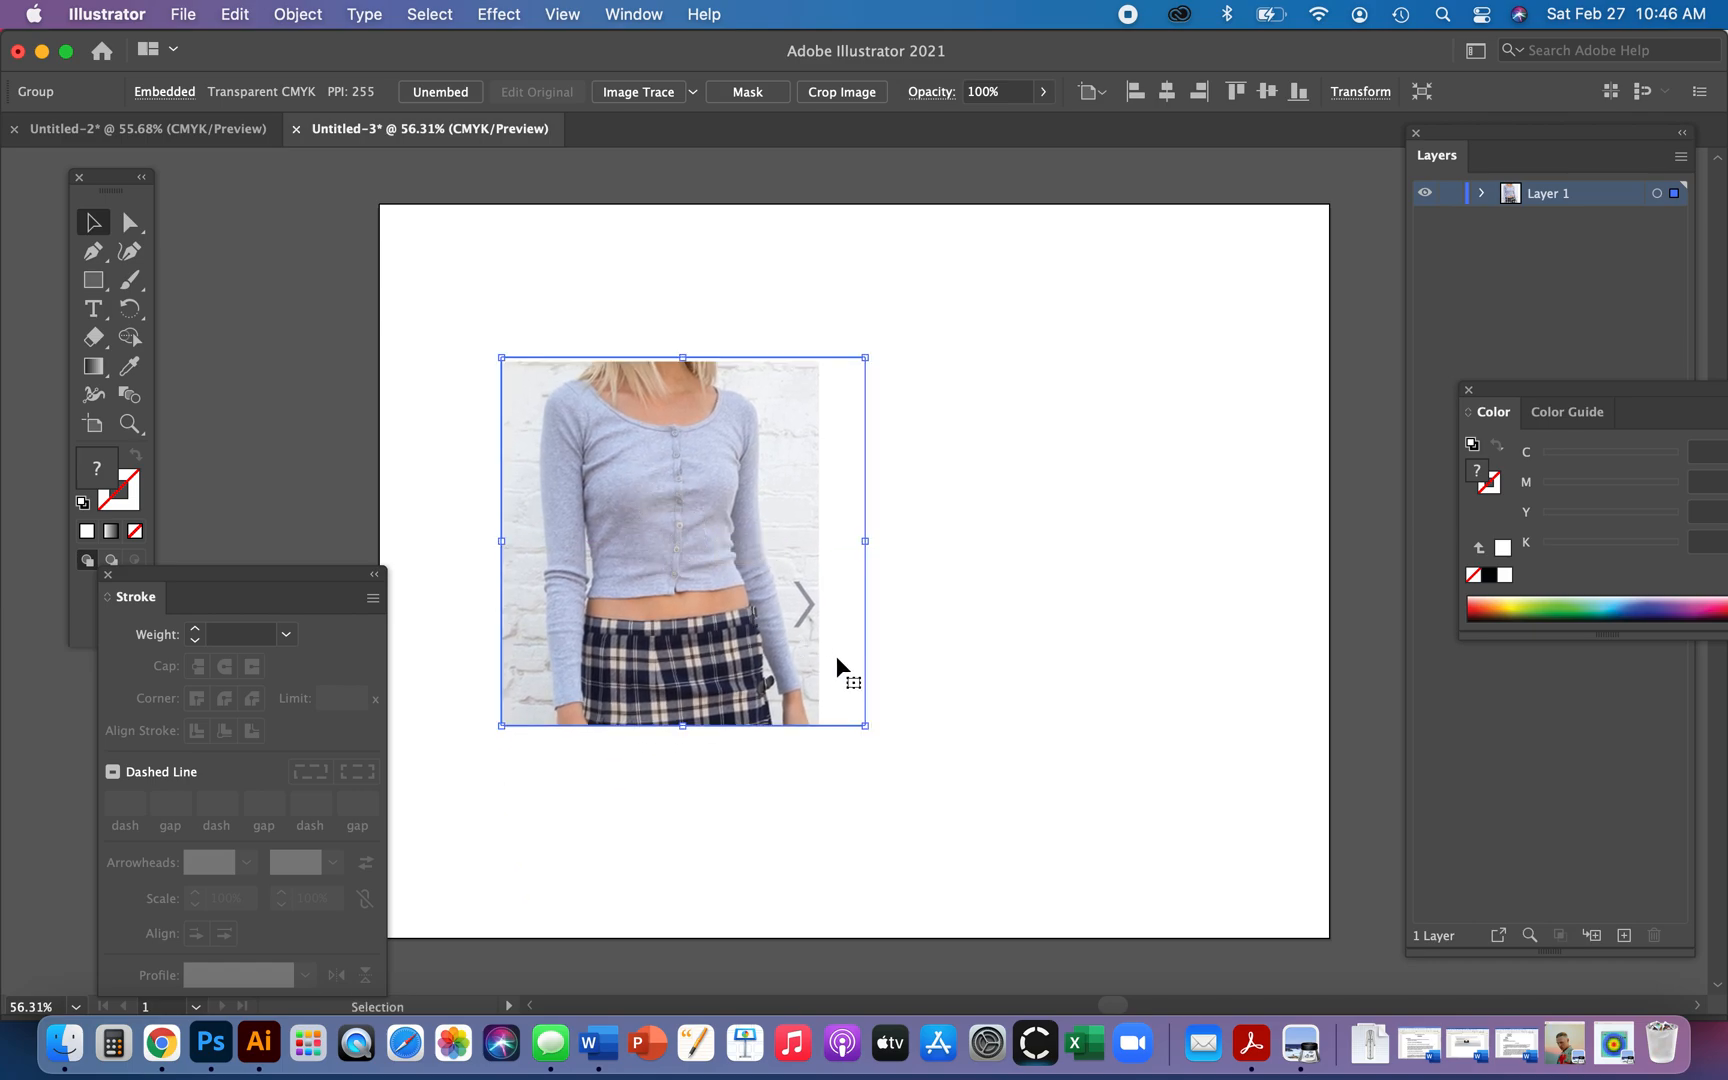
{"action": "left_click_drag", "start_coordinate": [652, 598], "coordinate": [634, 659]}
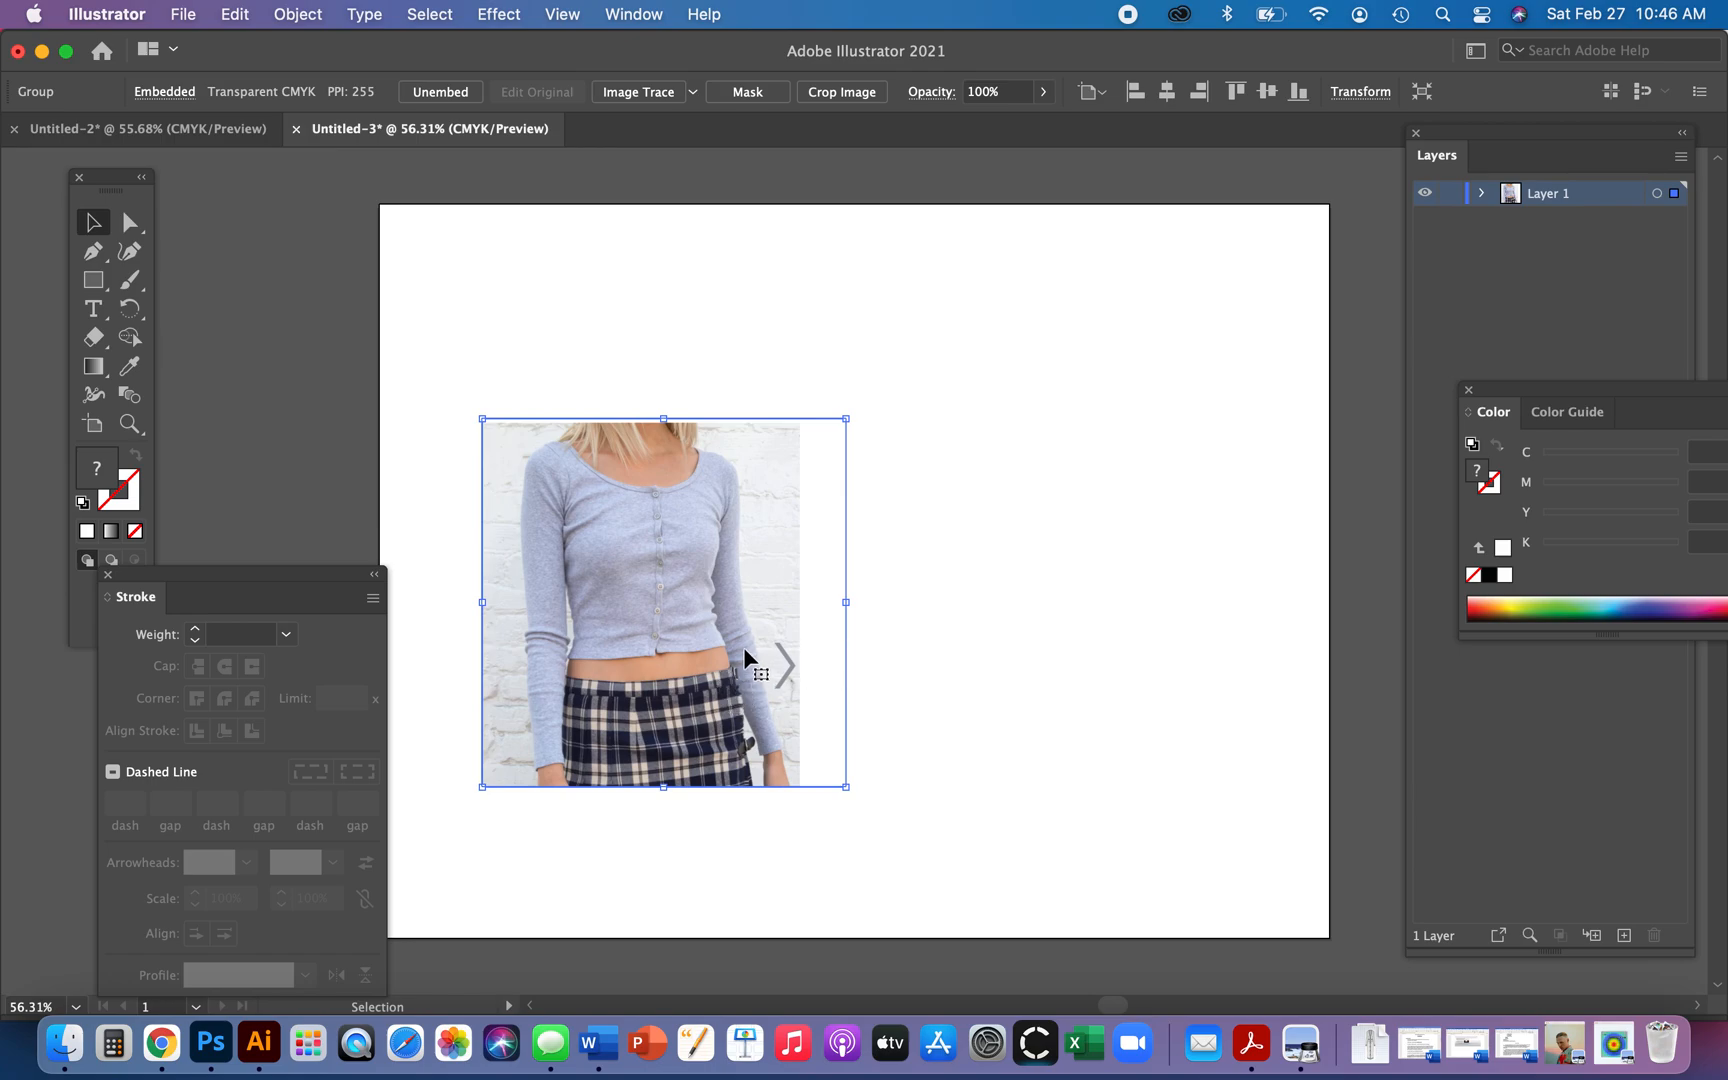
{"action": "key", "text": "super+shift+a"}
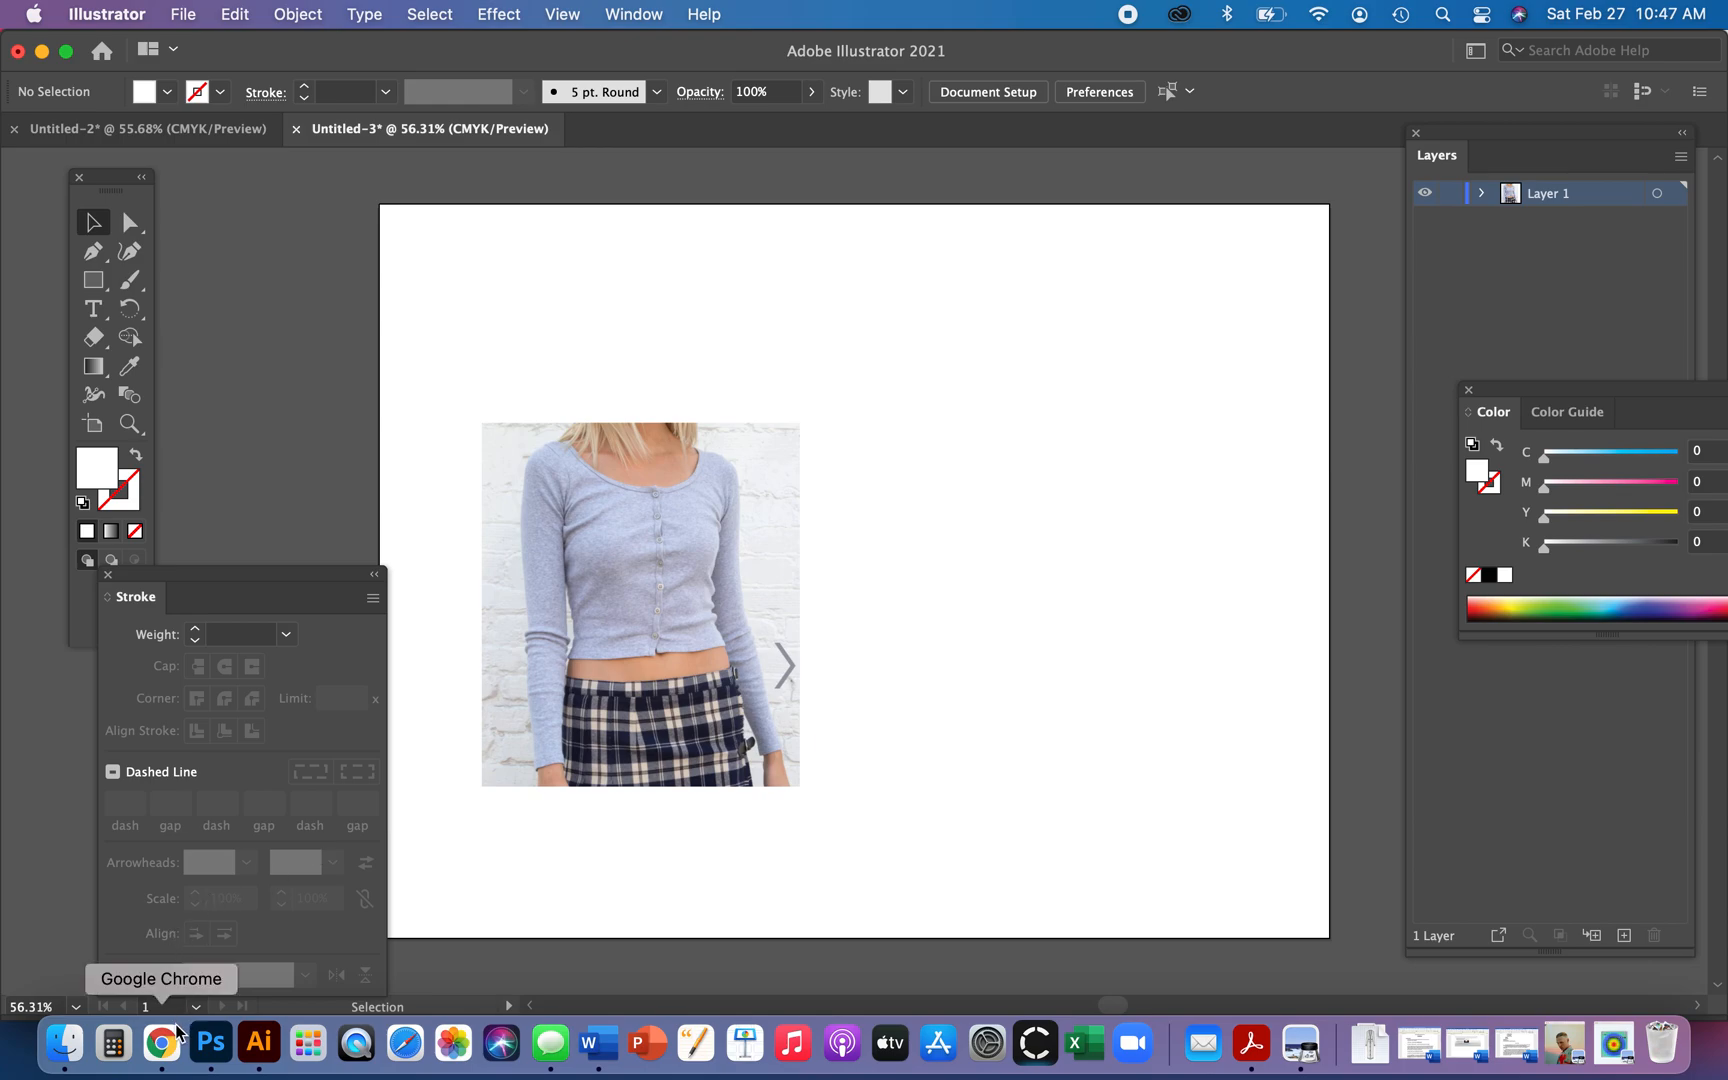
- Switch to Finder and open Lunar_New_year_1.ai from the Downloads folder in Illustrator
{"action": "left_click", "coordinate": [52, 1050]}
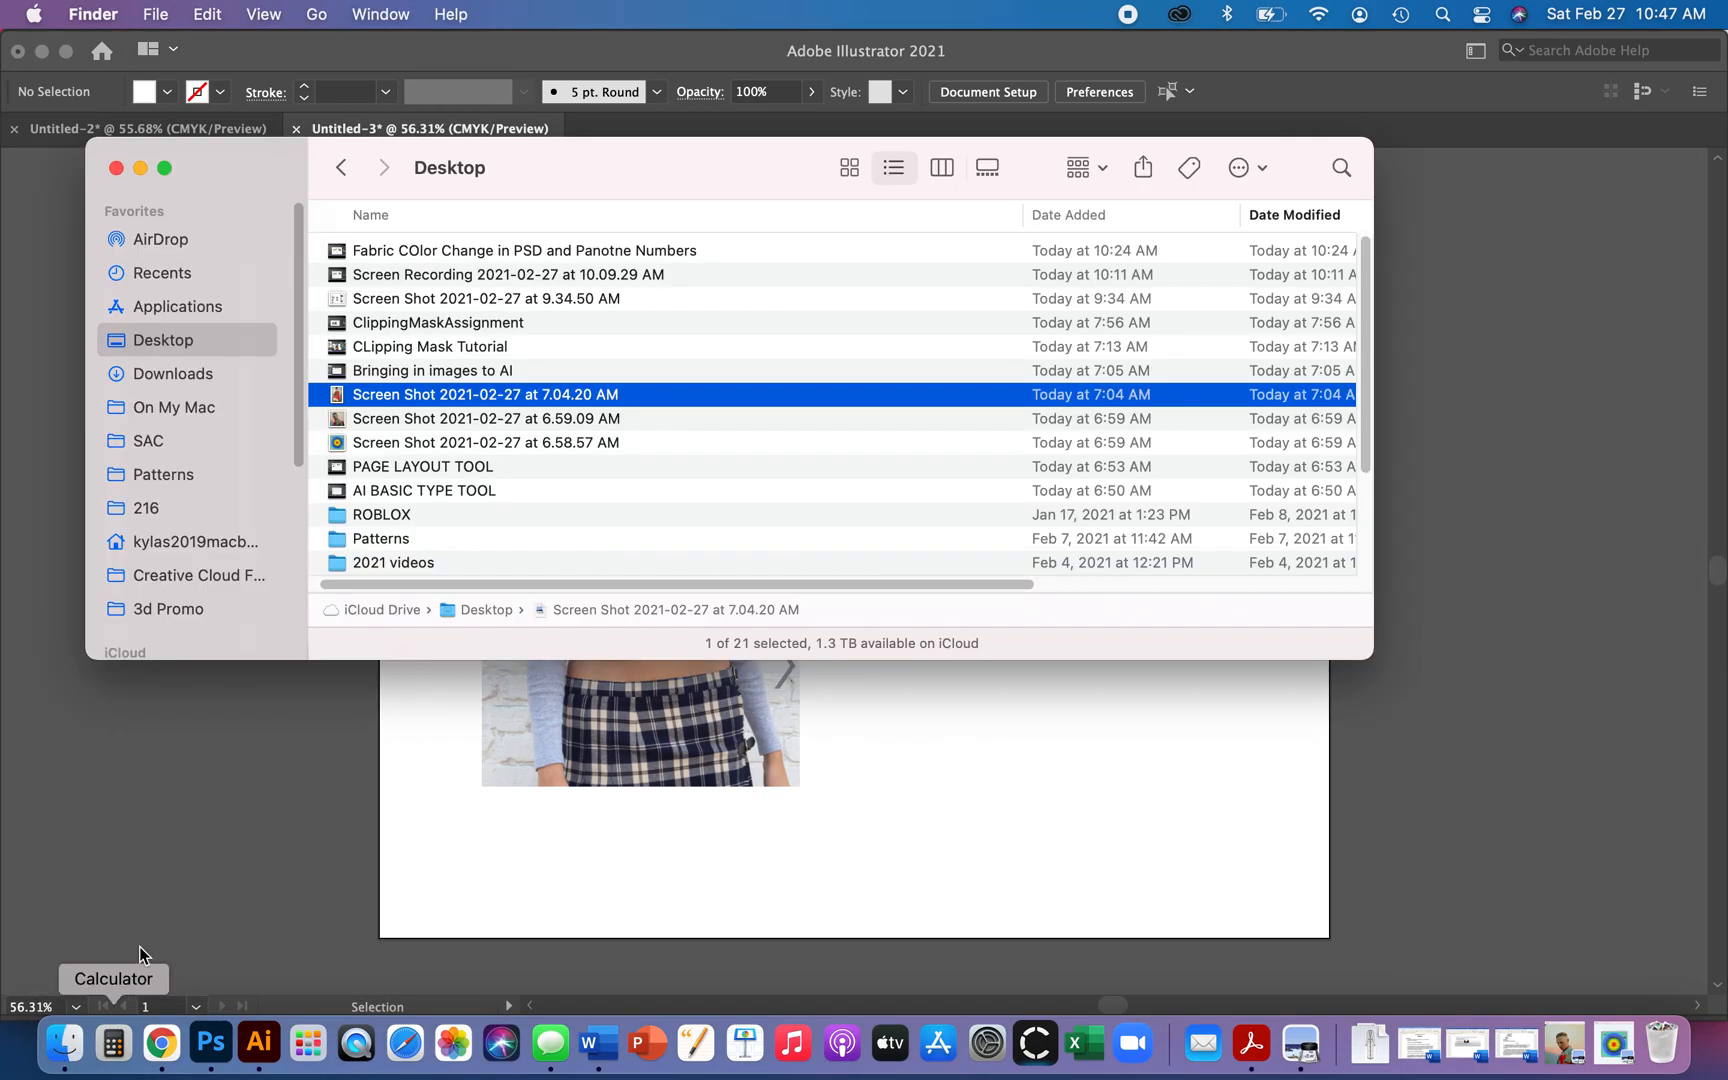
{"action": "left_click", "coordinate": [137, 380]}
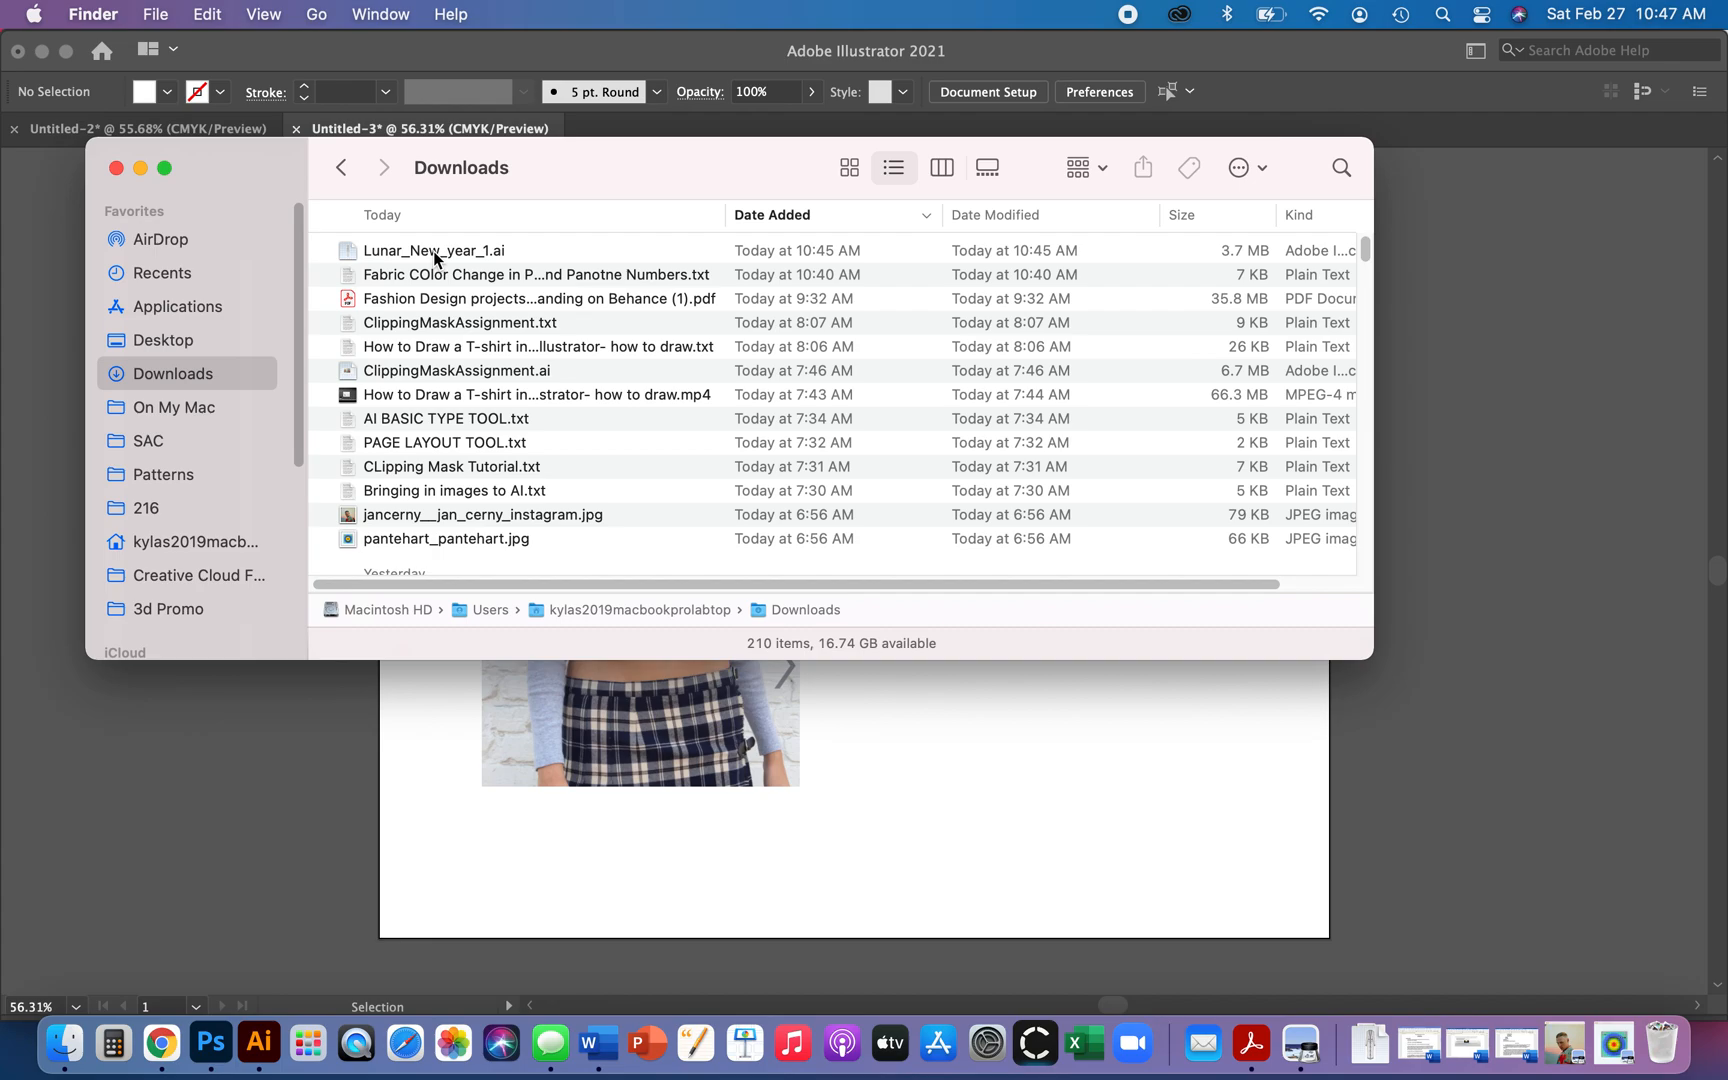
{"action": "left_click", "coordinate": [433, 251]}
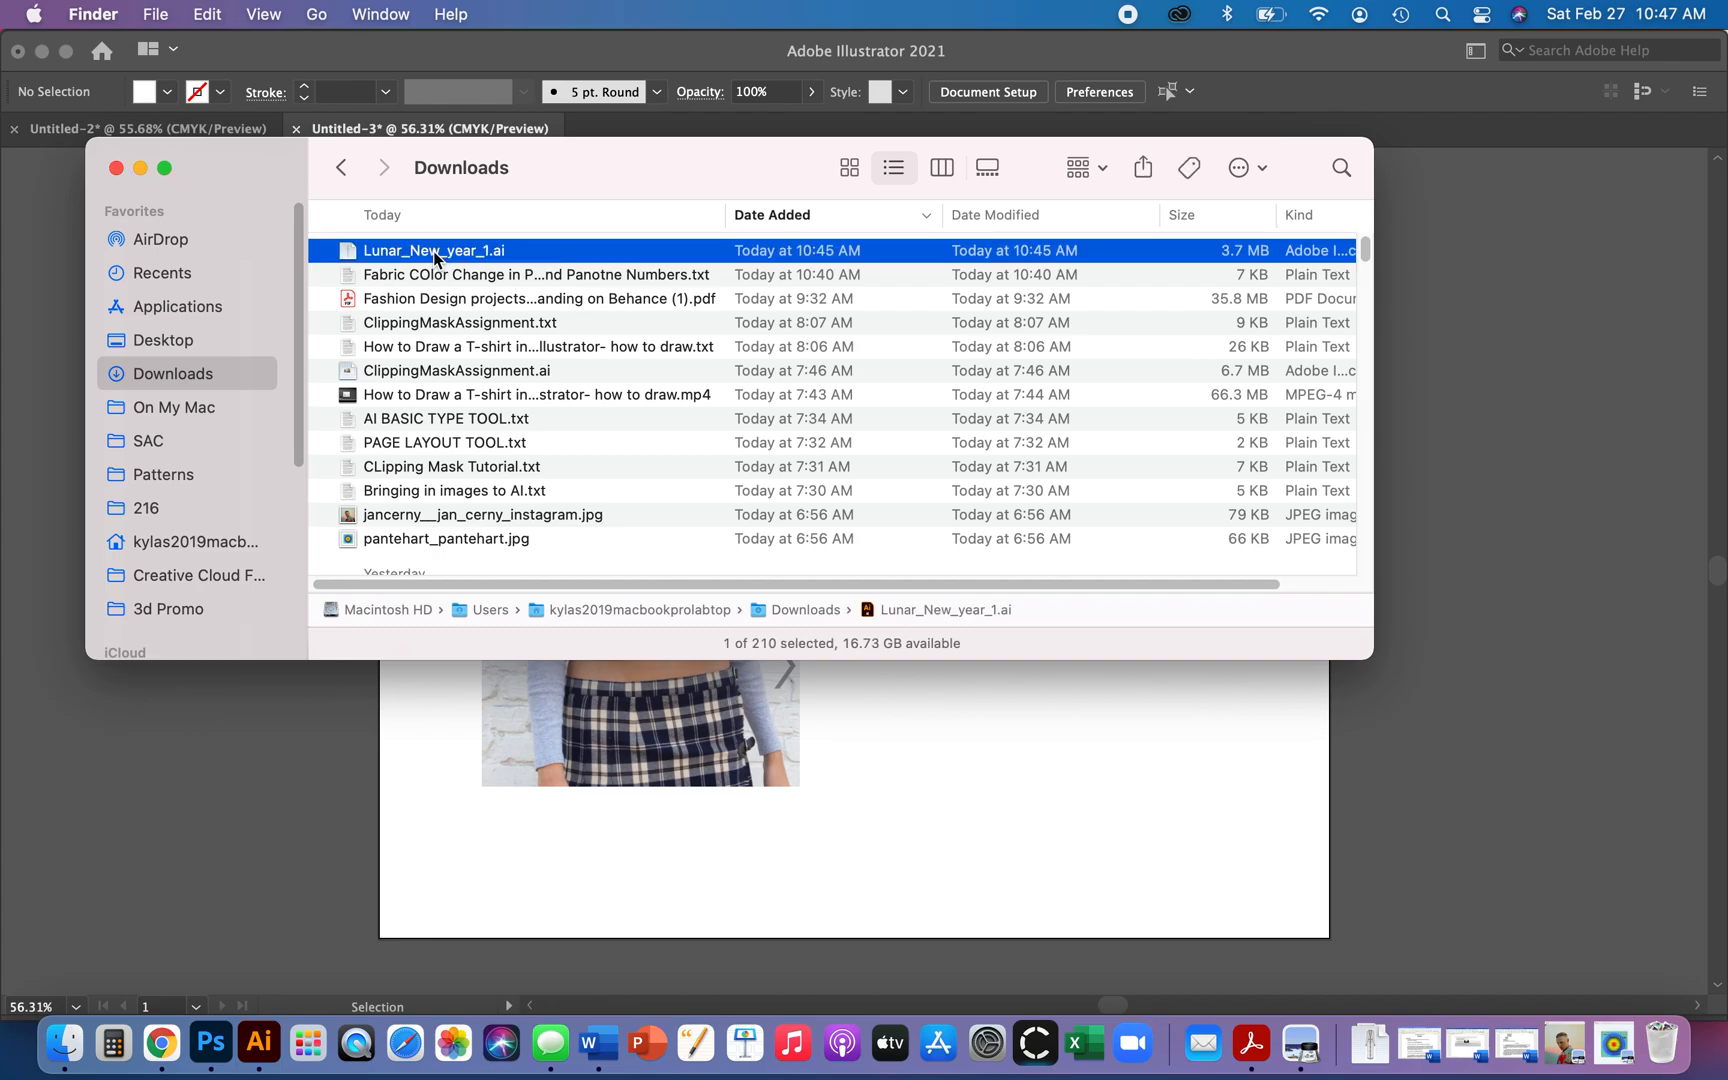
{"action": "double_click", "coordinate": [433, 251]}
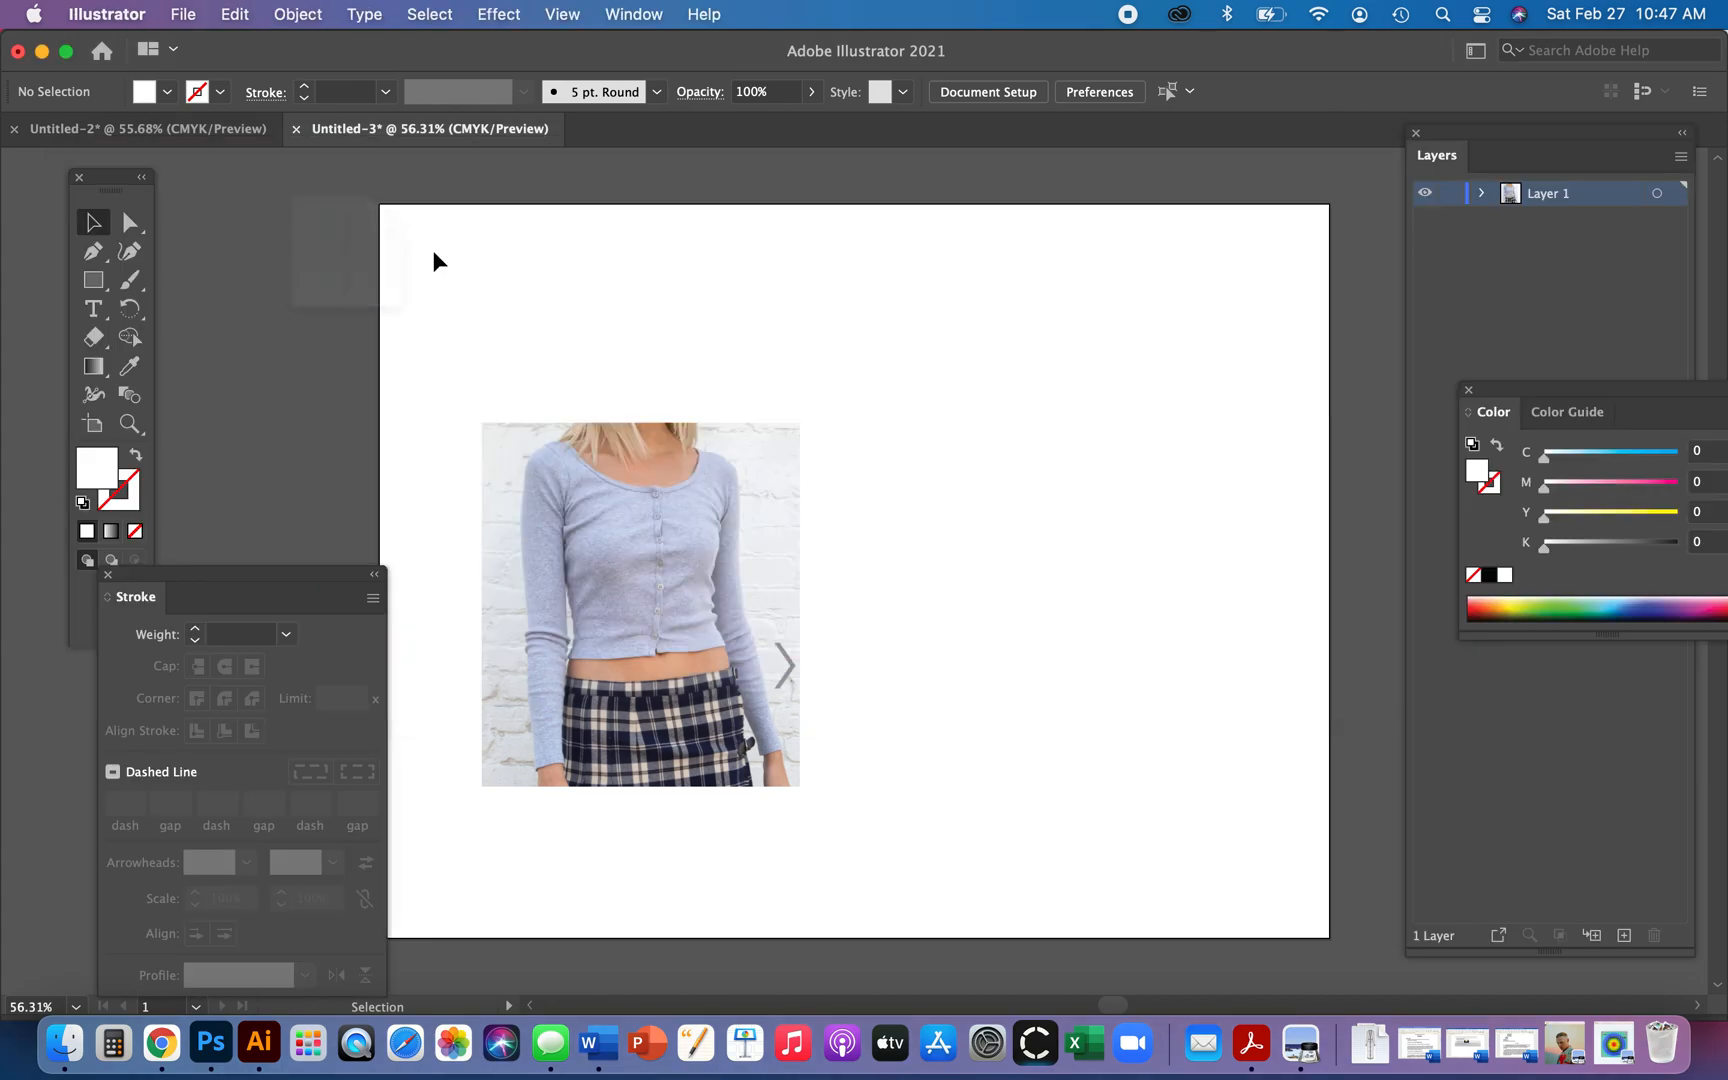
{"action": "left_click", "coordinate": [1015, 586]}
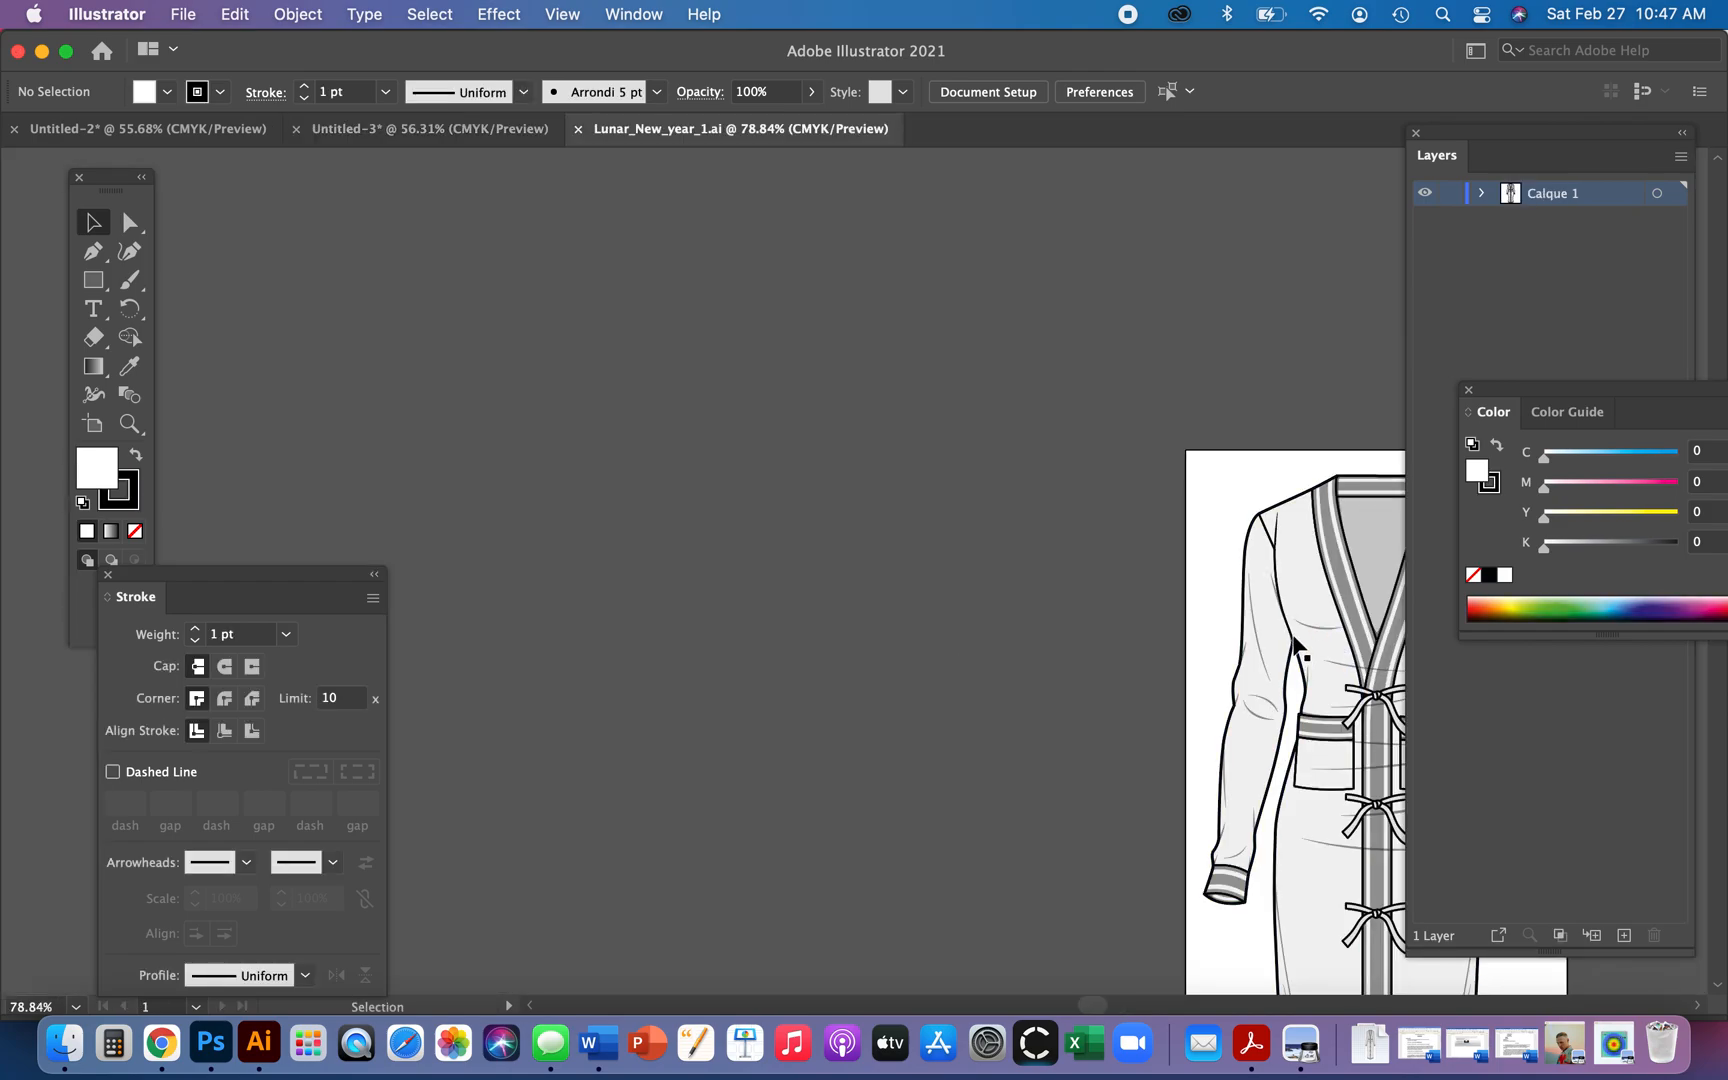
- Try pulling the left sleeve's fill shape off the garment with Direct Selection, and undo the move
{"action": "left_click_drag", "start_coordinate": [1150, 560], "coordinate": [712, 400]}
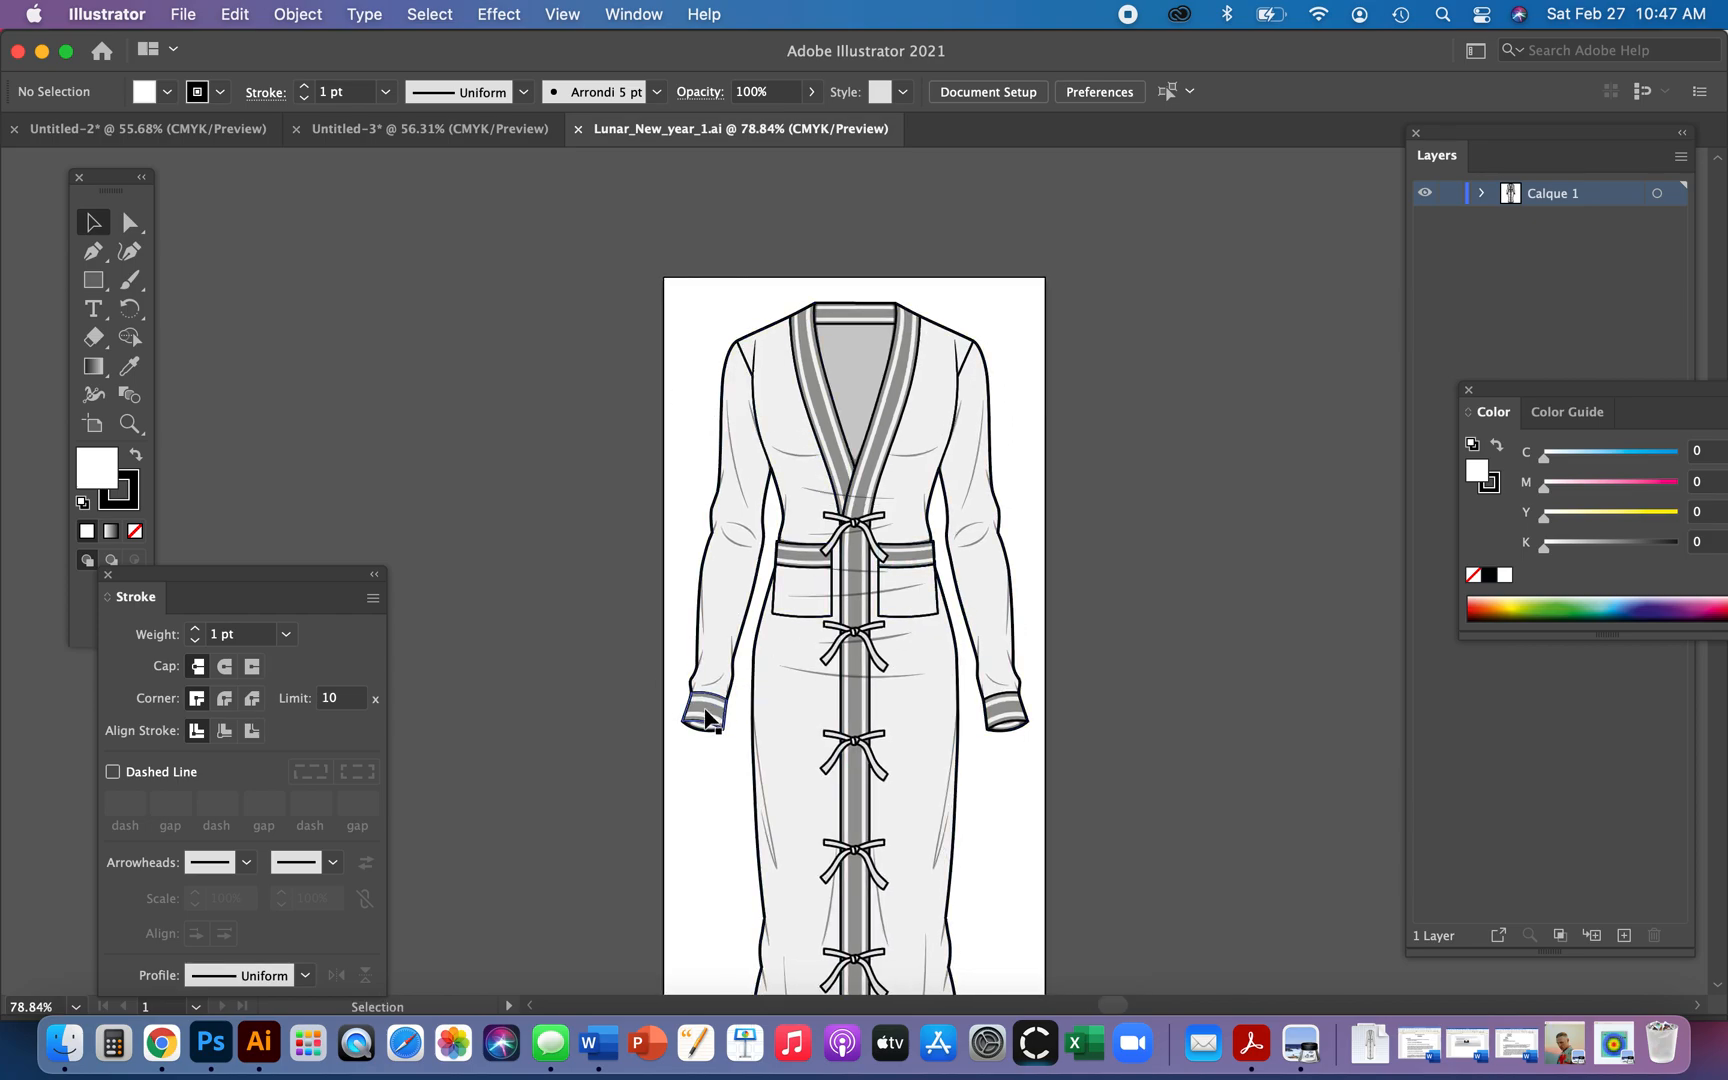
{"action": "key", "text": "a"}
{"action": "left_click", "coordinate": [734, 597]}
{"action": "left_click_drag", "start_coordinate": [734, 597], "coordinate": [437, 483]}
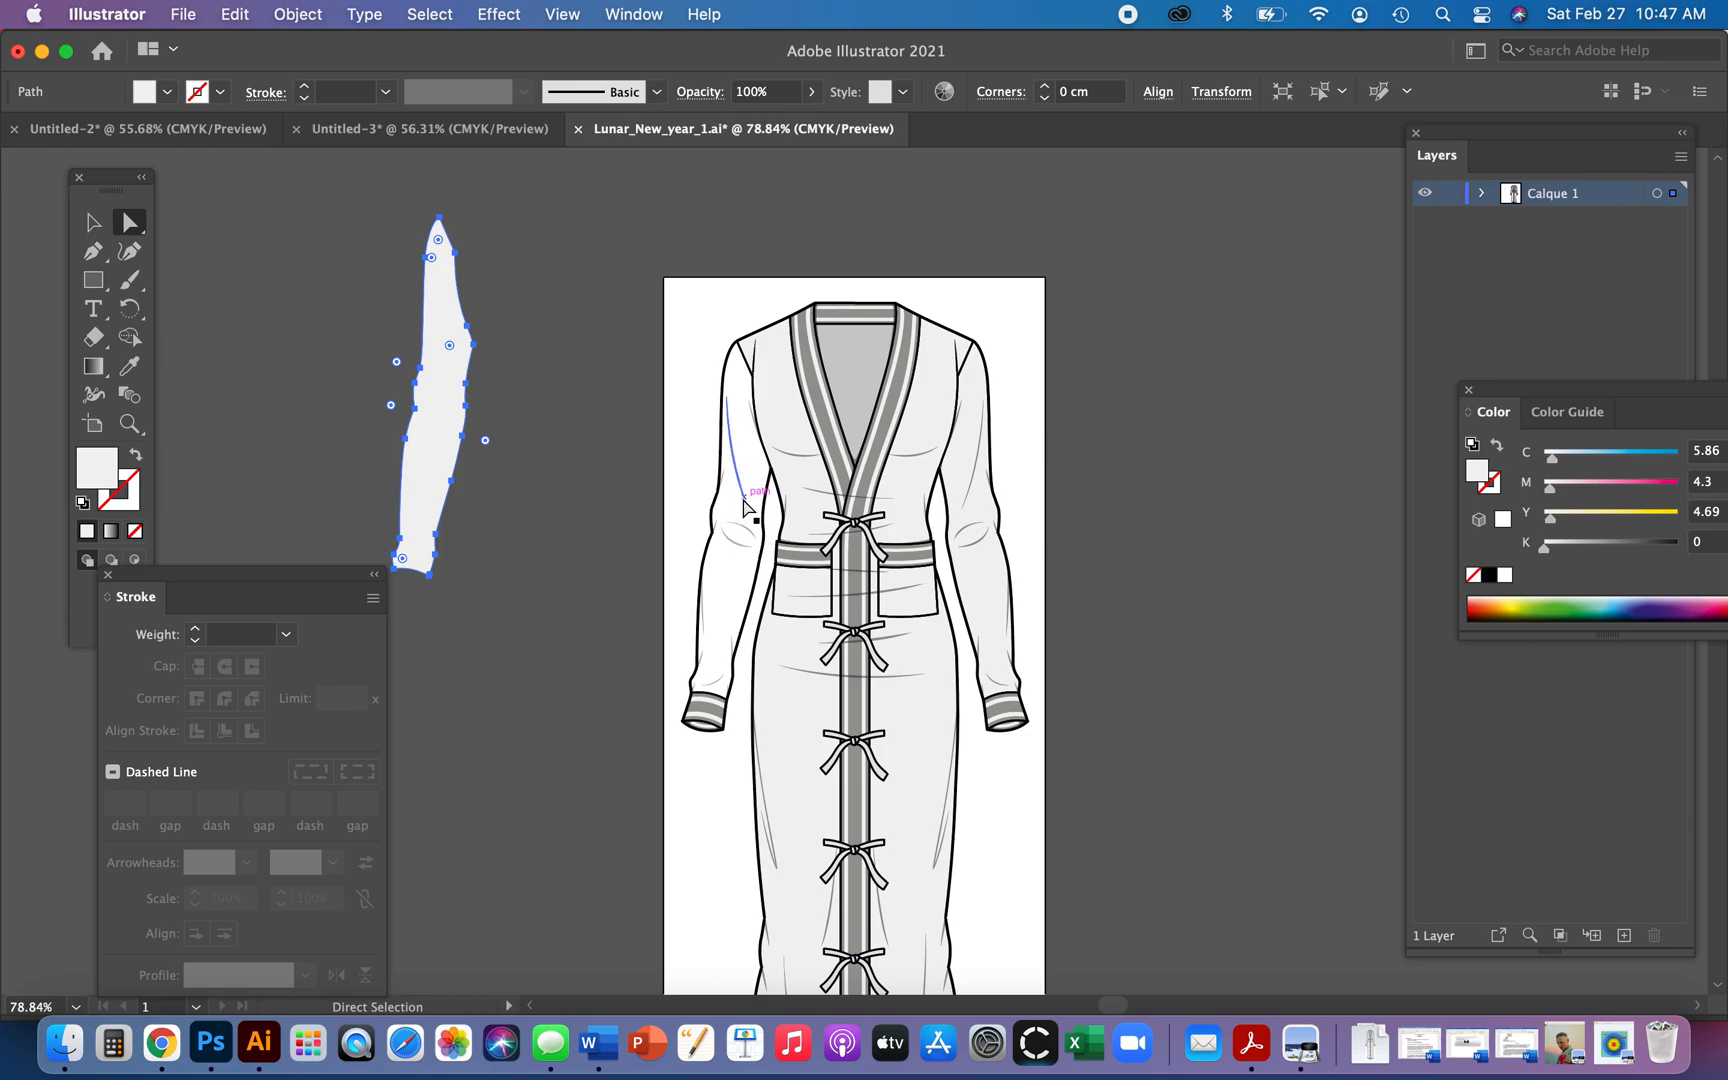
{"action": "key", "text": "super+z"}
{"action": "key", "text": "super+z"}
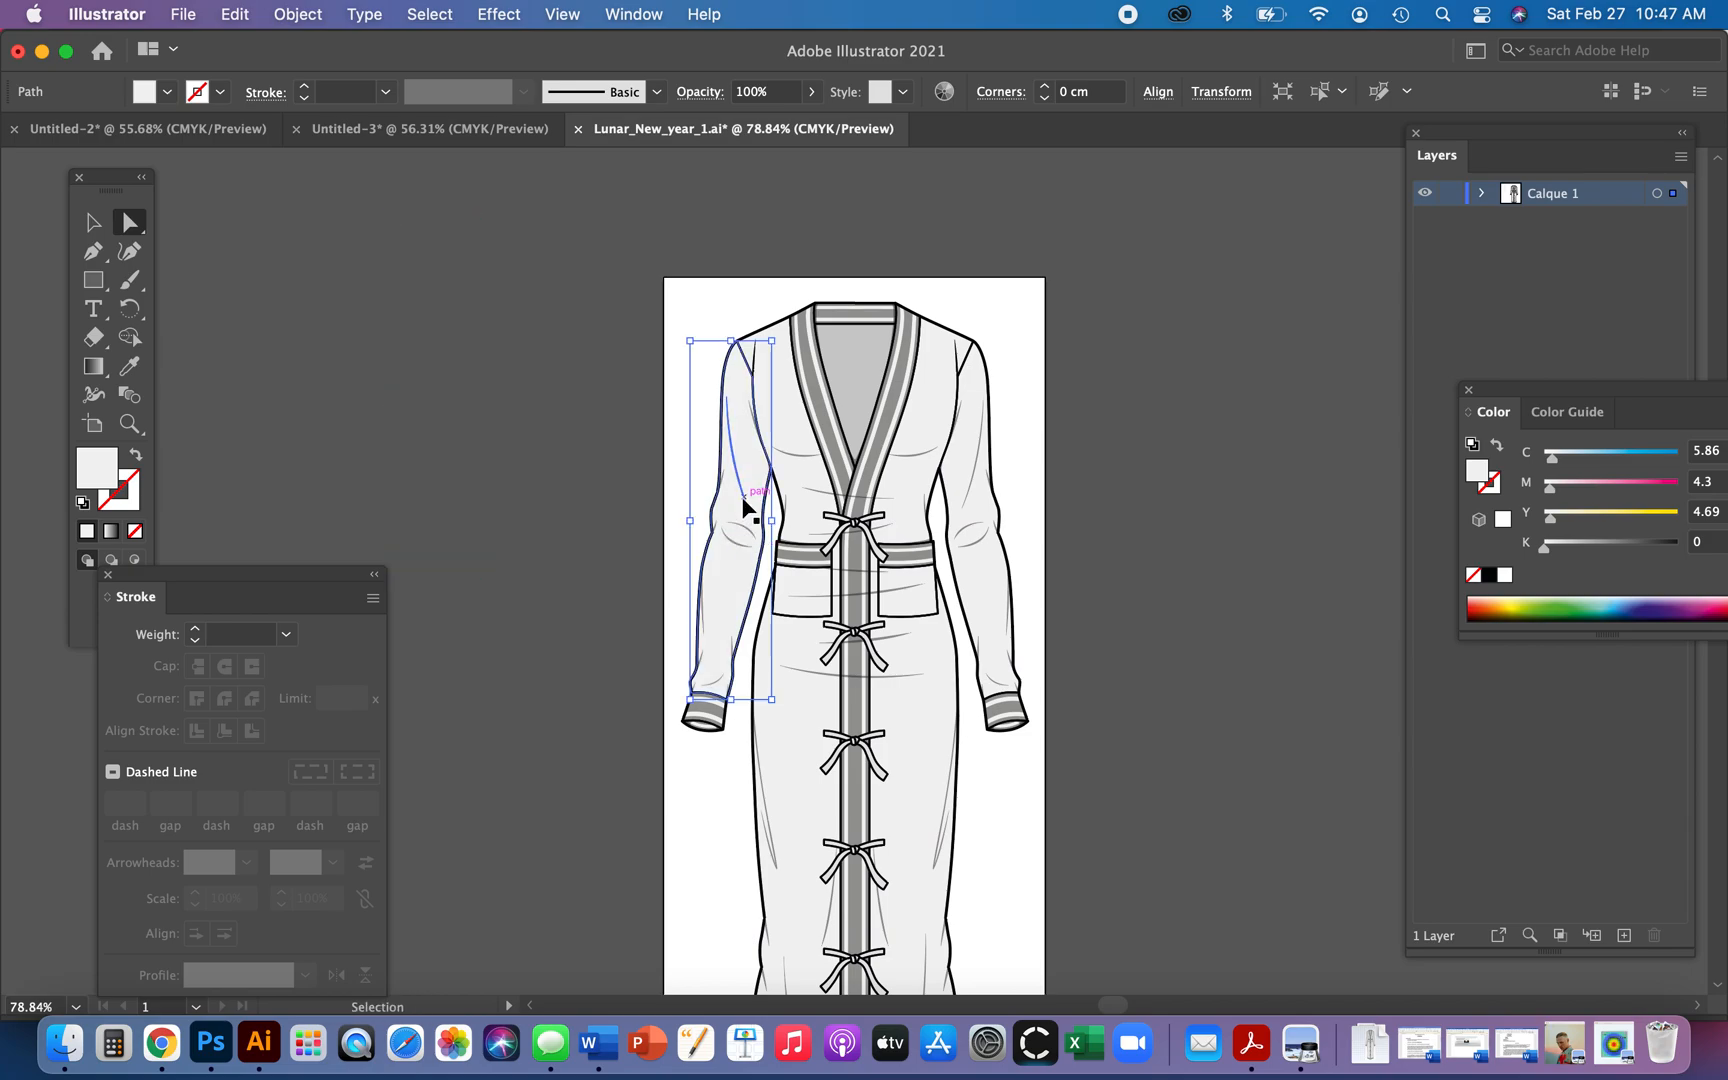
- Isolate the group that holds the garment's fold lines for editing
{"action": "key", "text": "v"}
{"action": "left_click", "coordinate": [648, 530]}
{"action": "left_click", "coordinate": [808, 522]}
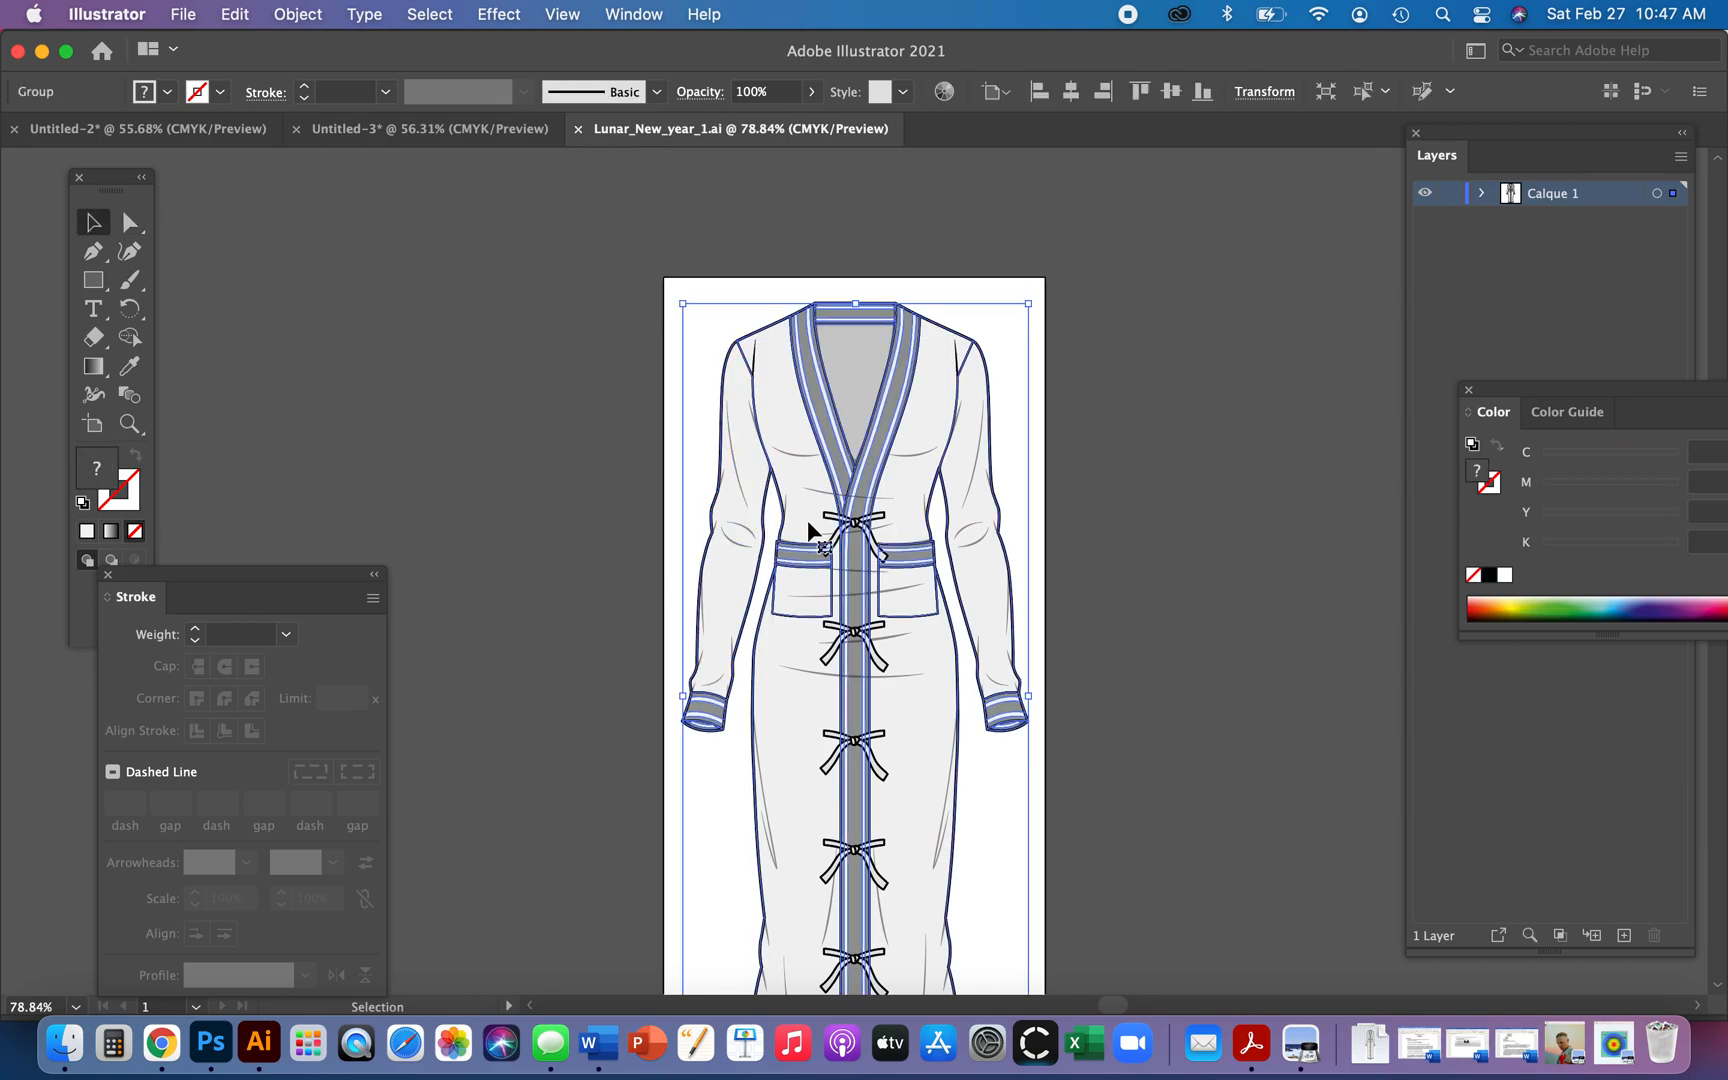
{"action": "double_click", "coordinate": [738, 549]}
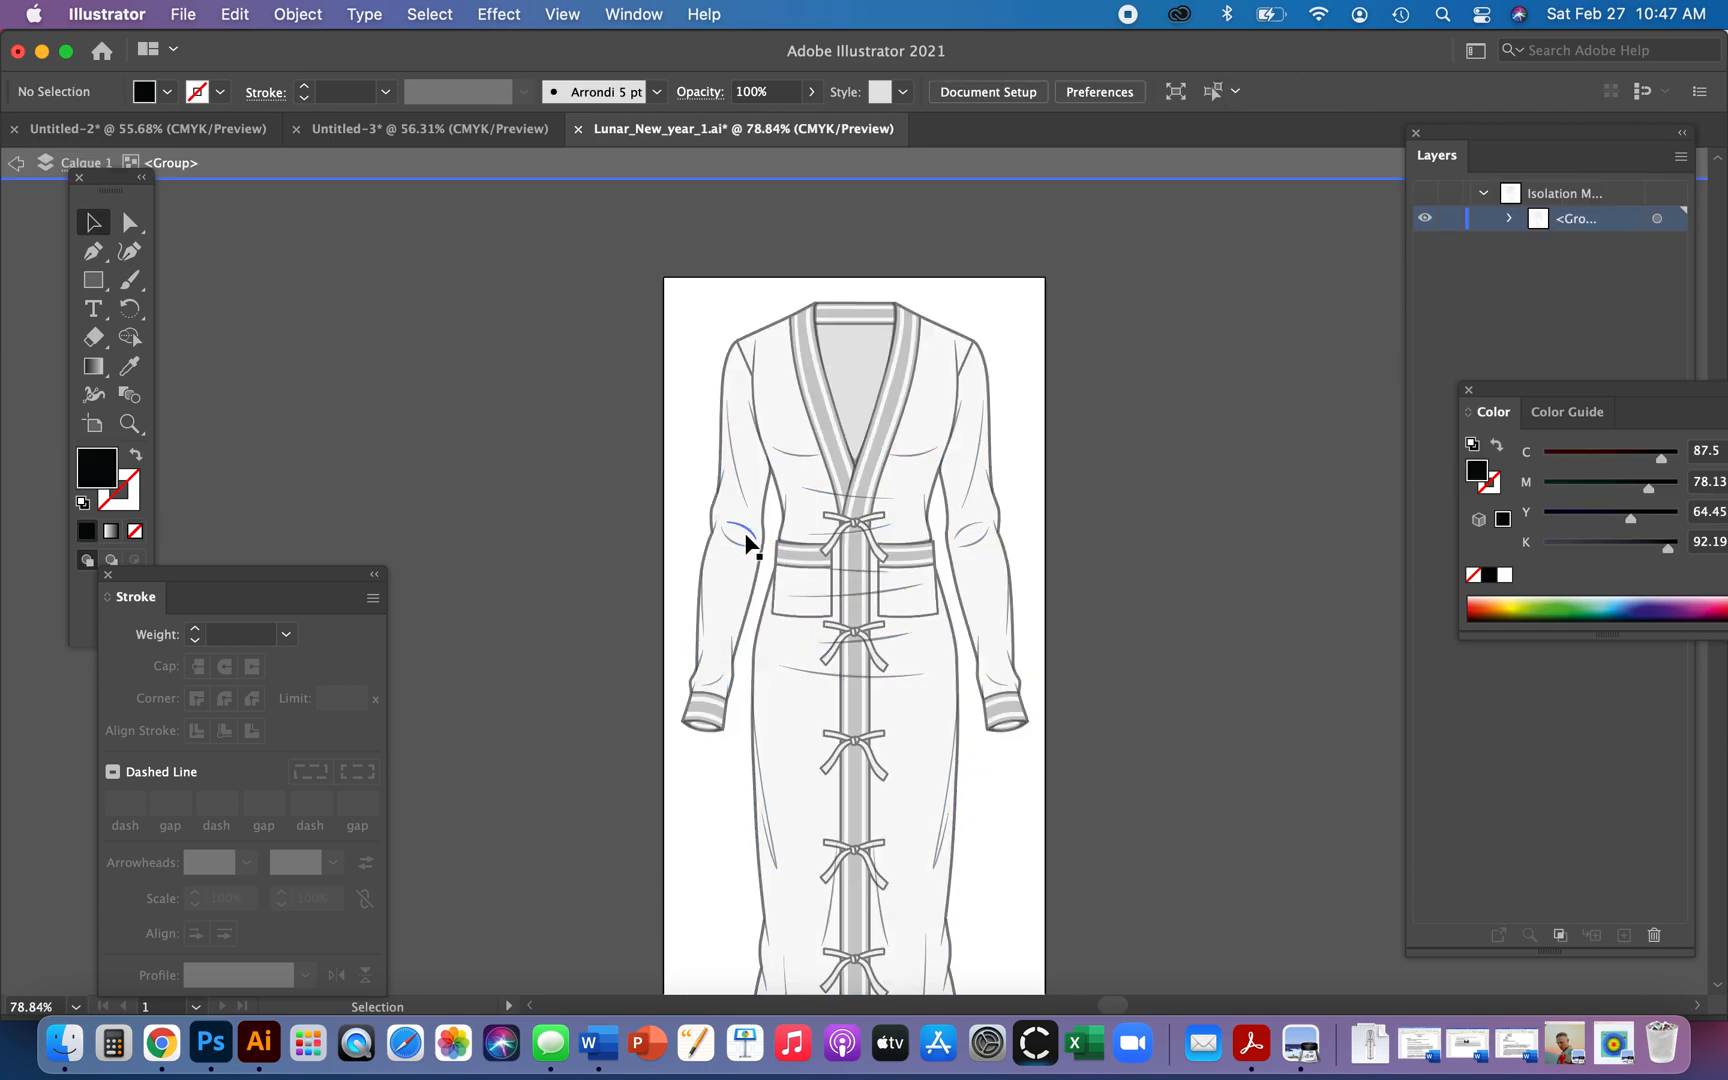
- Select the left sleeve's fold lines along the upper arm, elbow, forearm and wrist together
{"action": "left_click", "coordinate": [745, 549]}
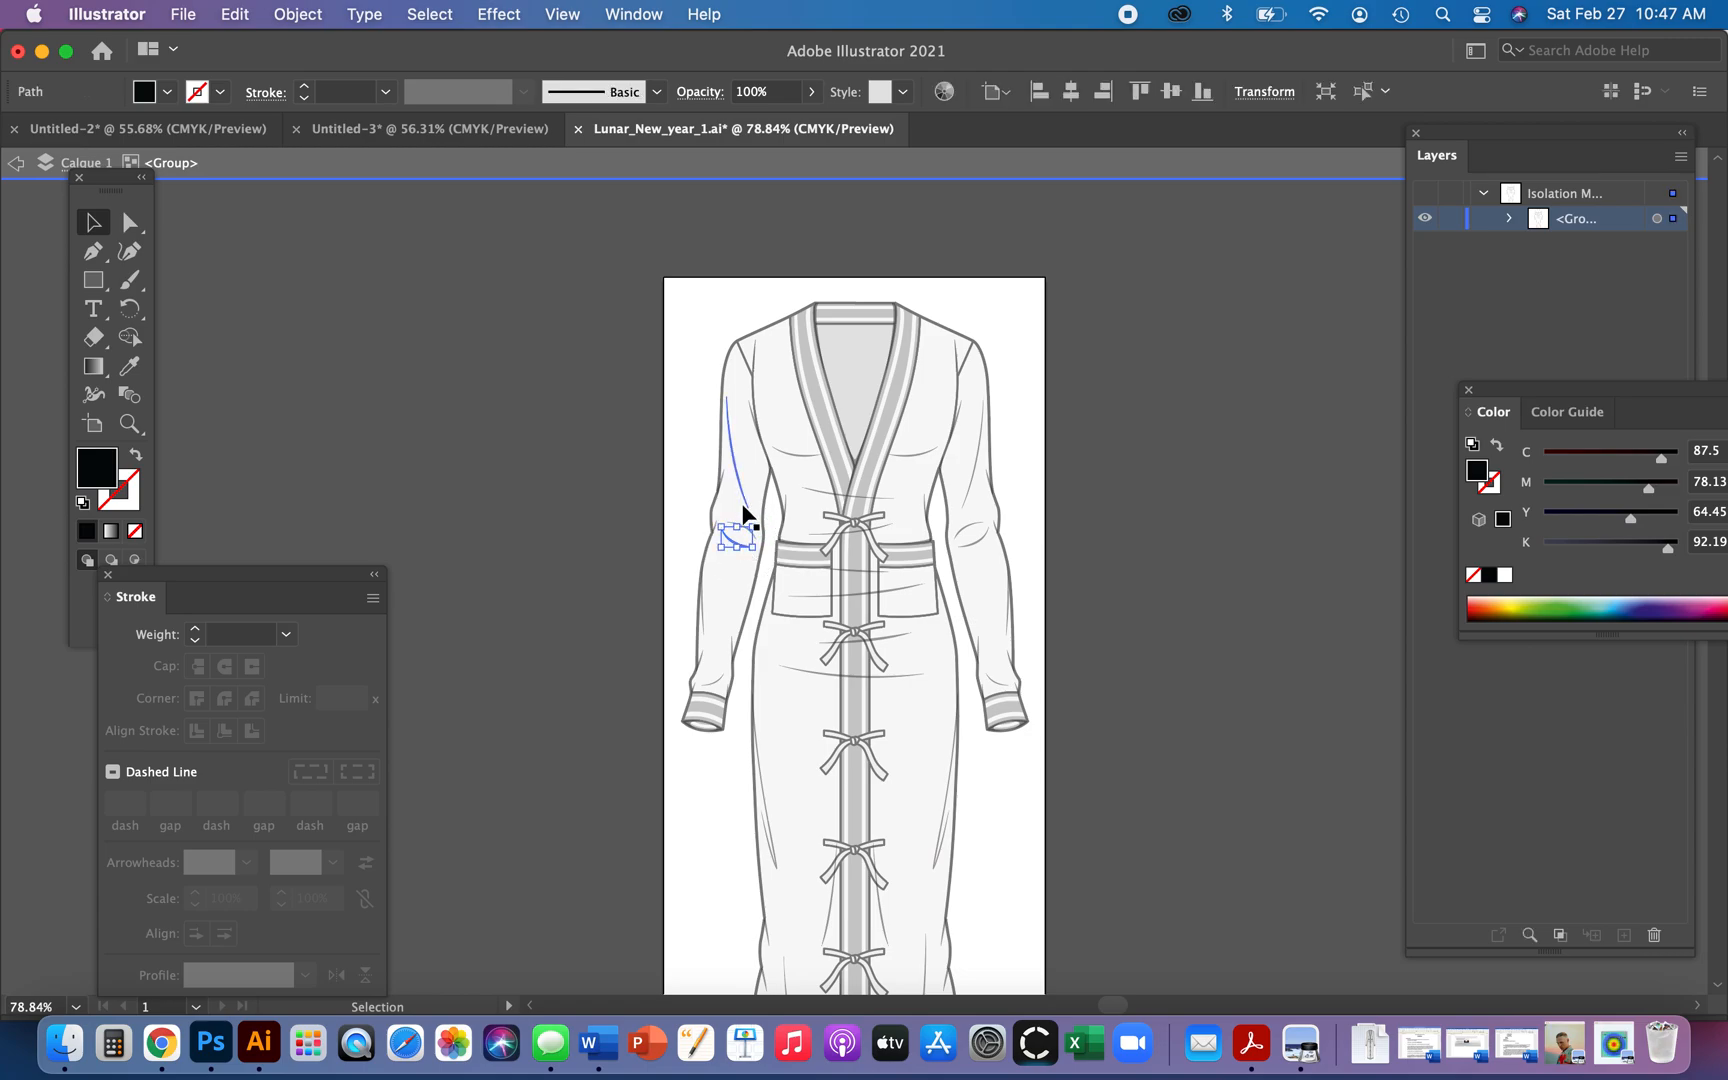
{"action": "left_click", "coordinate": [741, 490], "text": "shift"}
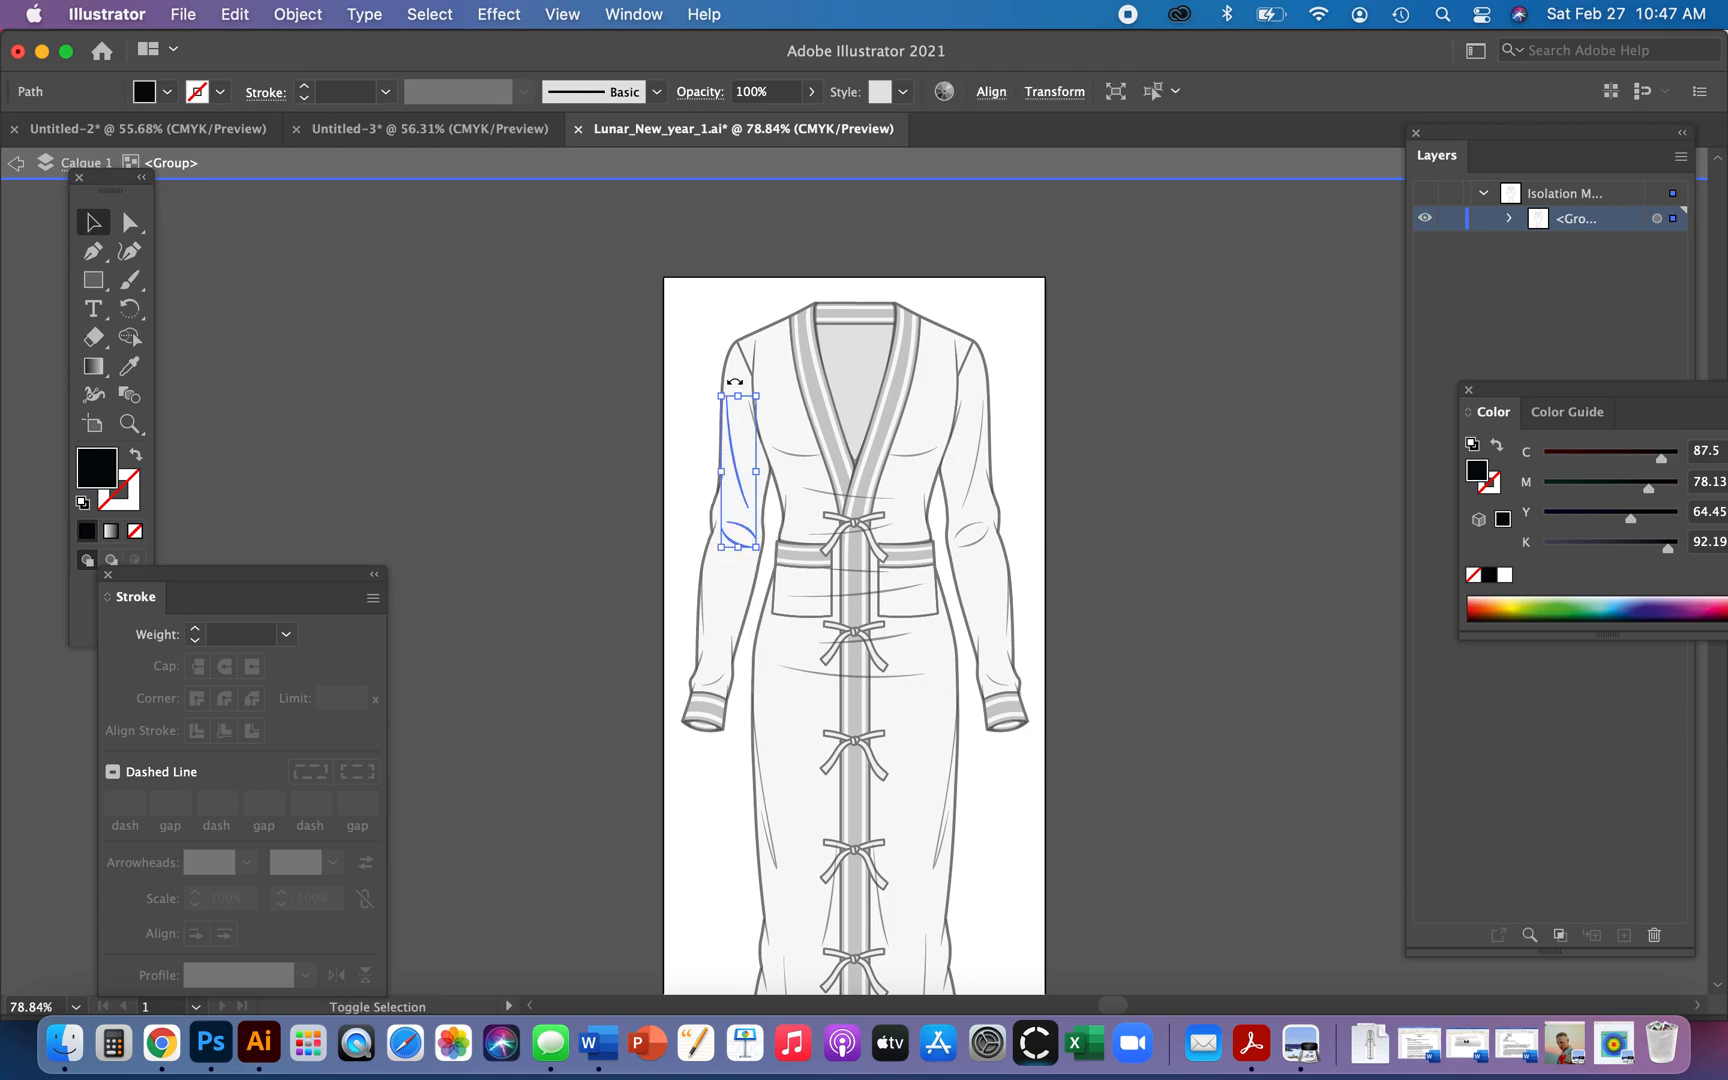
{"action": "left_click", "coordinate": [704, 610], "text": "shift"}
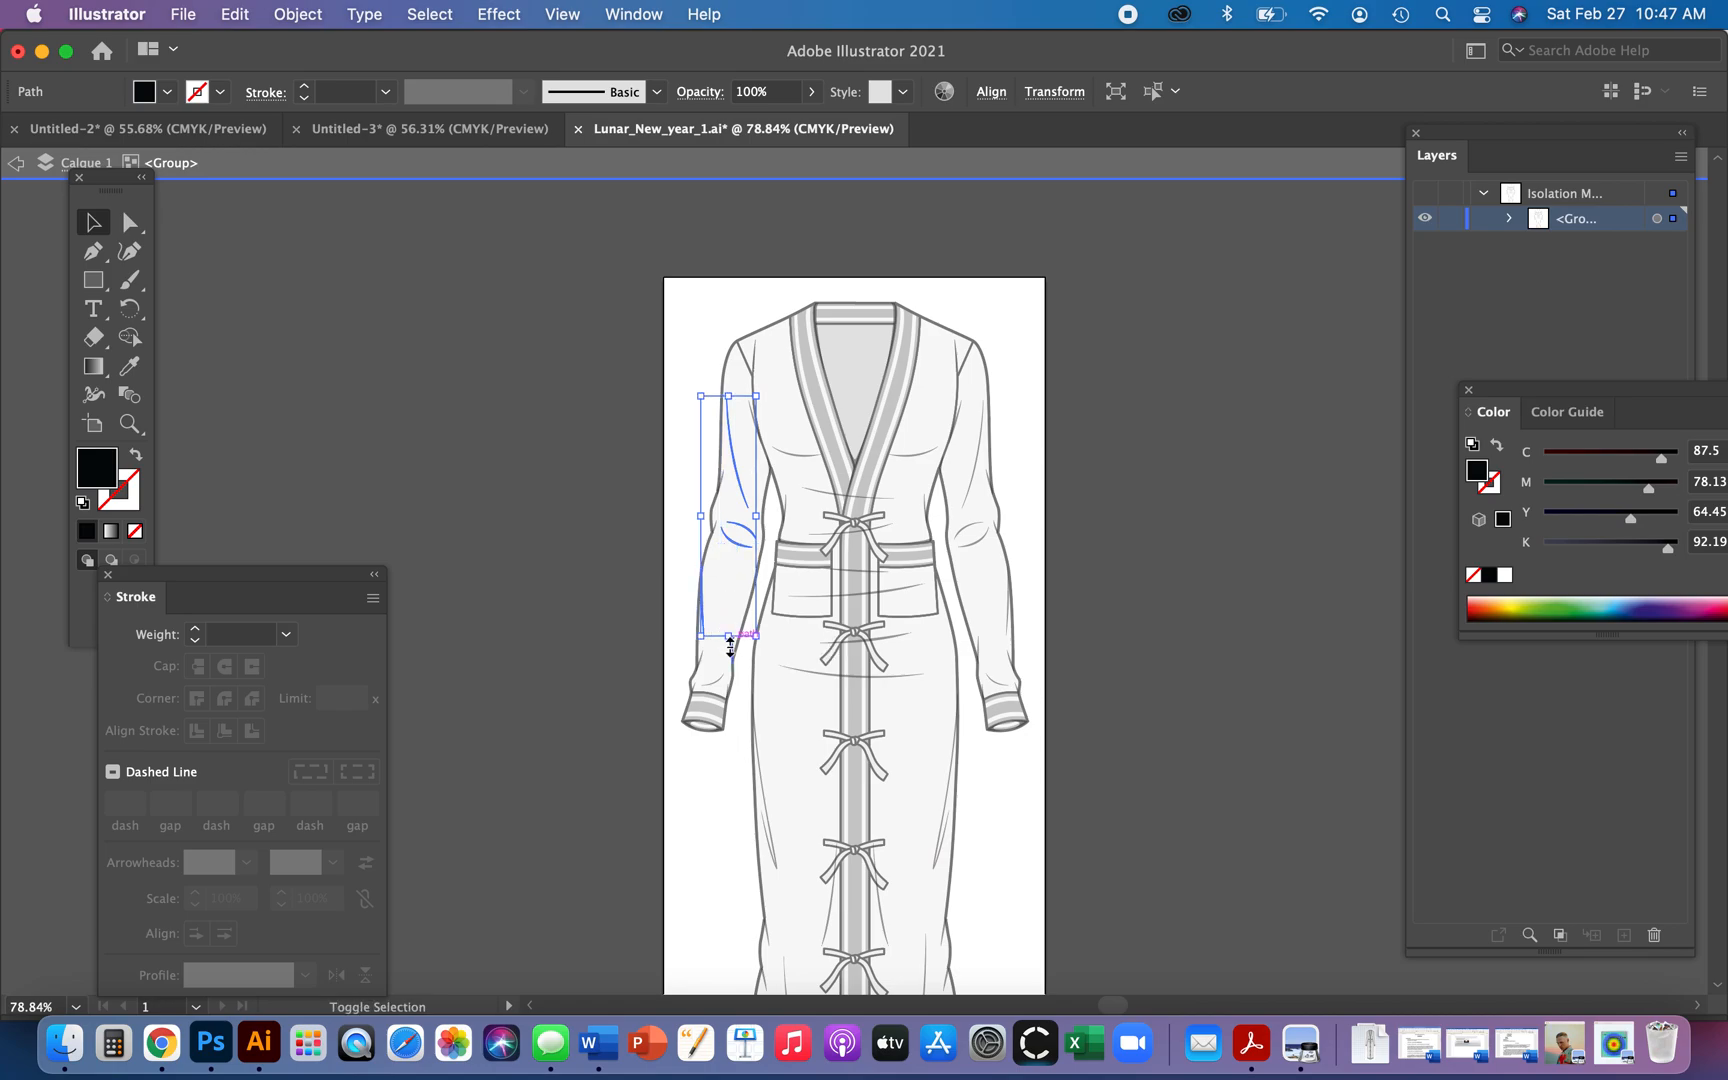
{"action": "left_click", "coordinate": [716, 680], "text": "shift"}
{"action": "key", "text": "z"}
{"action": "left_click_drag", "start_coordinate": [650, 548], "coordinate": [849, 760]}
{"action": "key", "text": "v"}
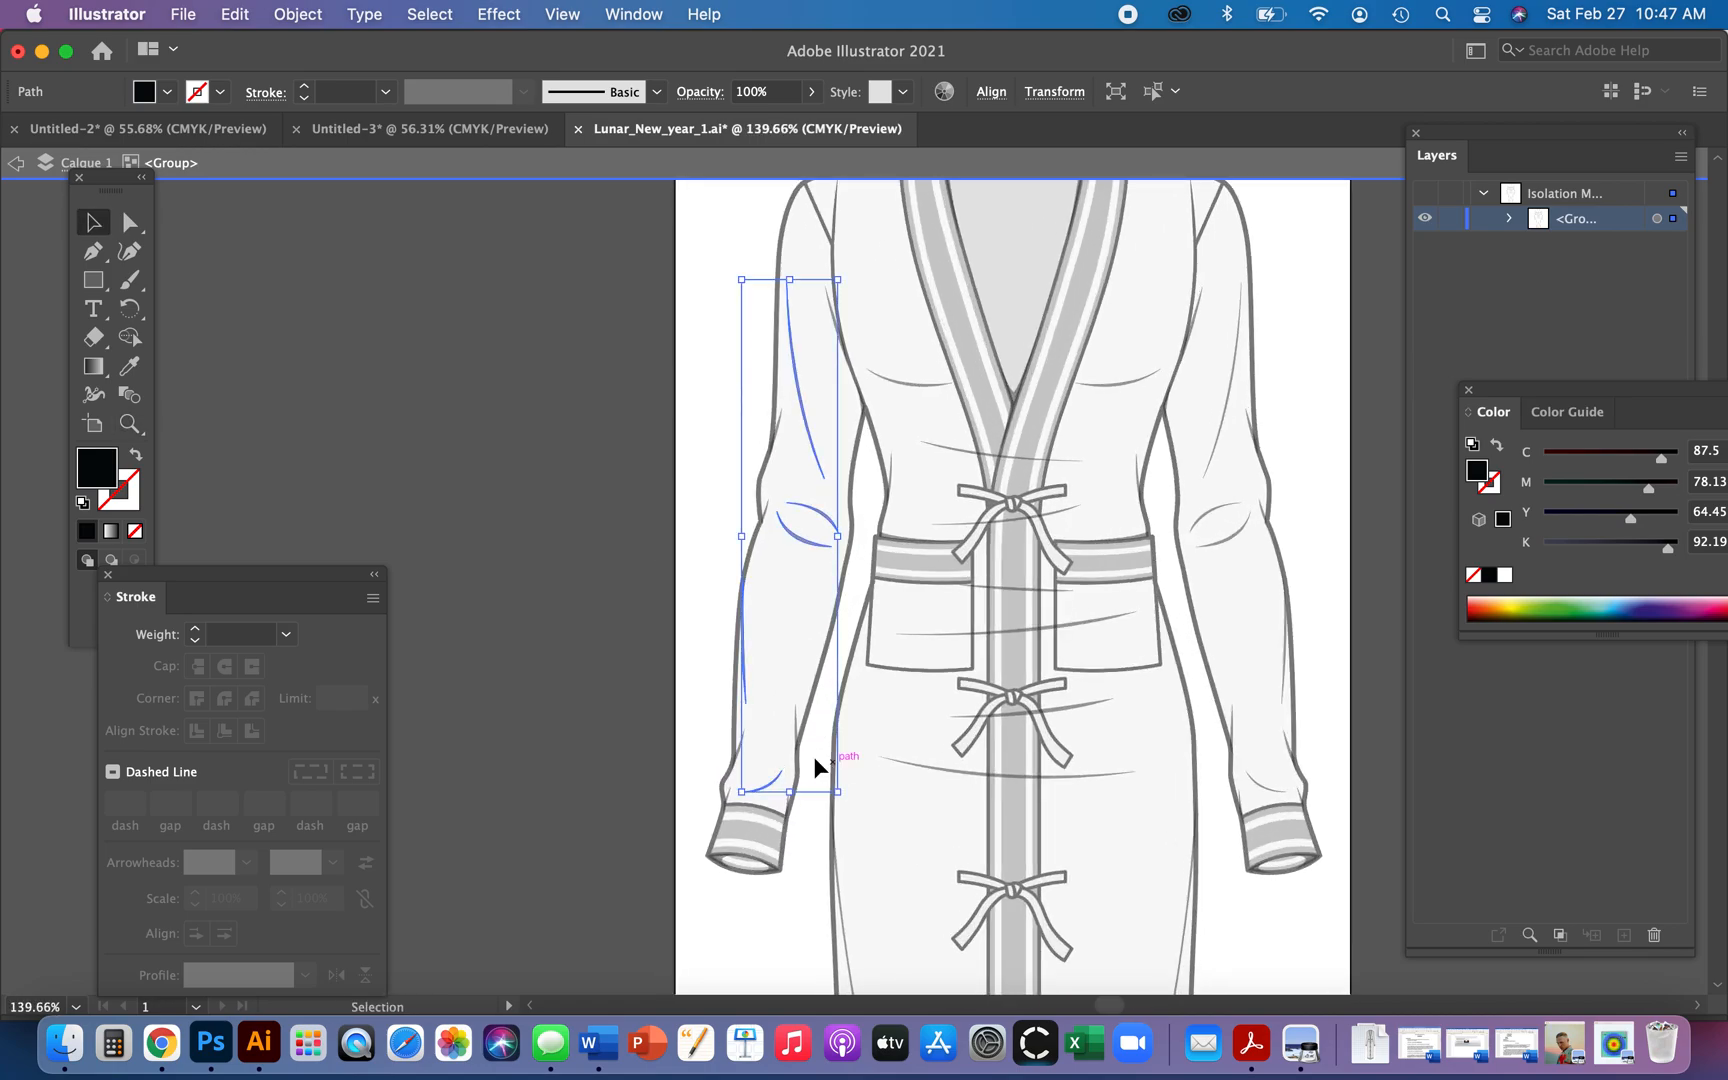
{"action": "left_click", "coordinate": [796, 718], "text": "shift"}
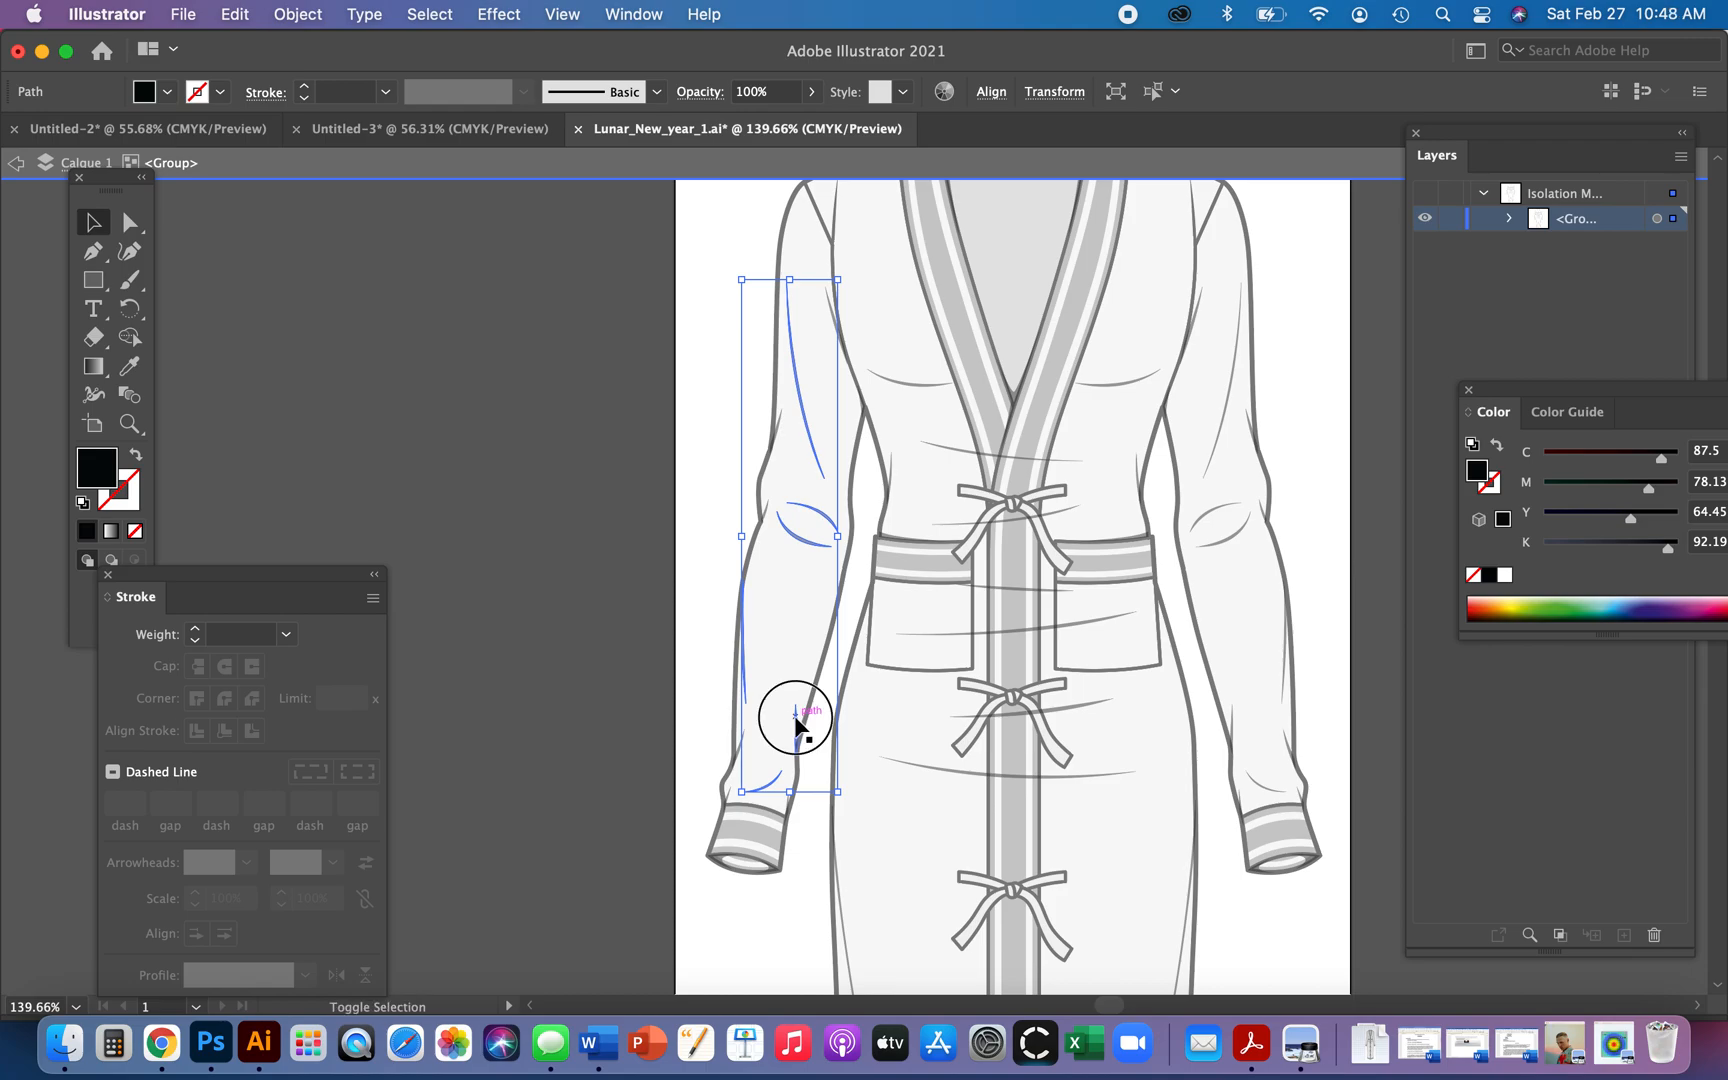
{"action": "left_click", "coordinate": [744, 760], "text": "shift"}
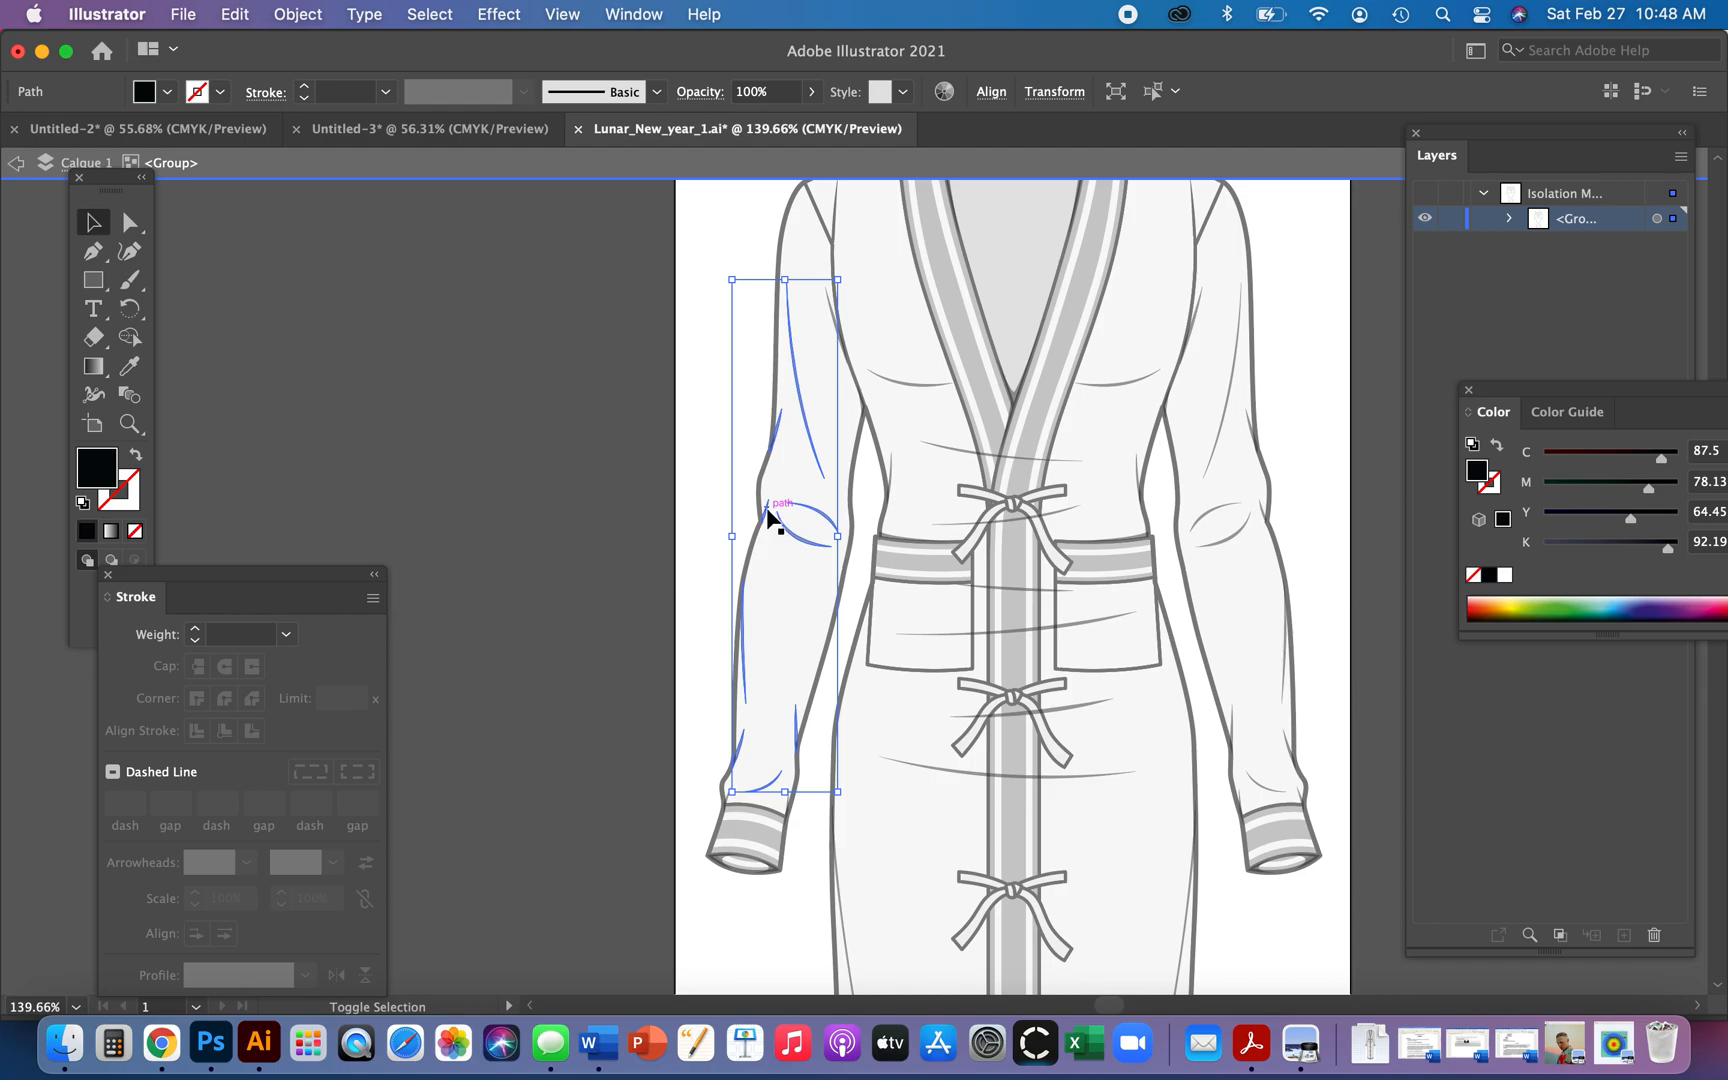
{"action": "left_click", "coordinate": [812, 529], "text": "shift"}
- Add the small fold lines at both edges of the left cuff and the fold near the armhole to the selection
{"action": "scroll", "coordinate": [776, 618], "scroll_direction": "down", "scroll_amount": 5}
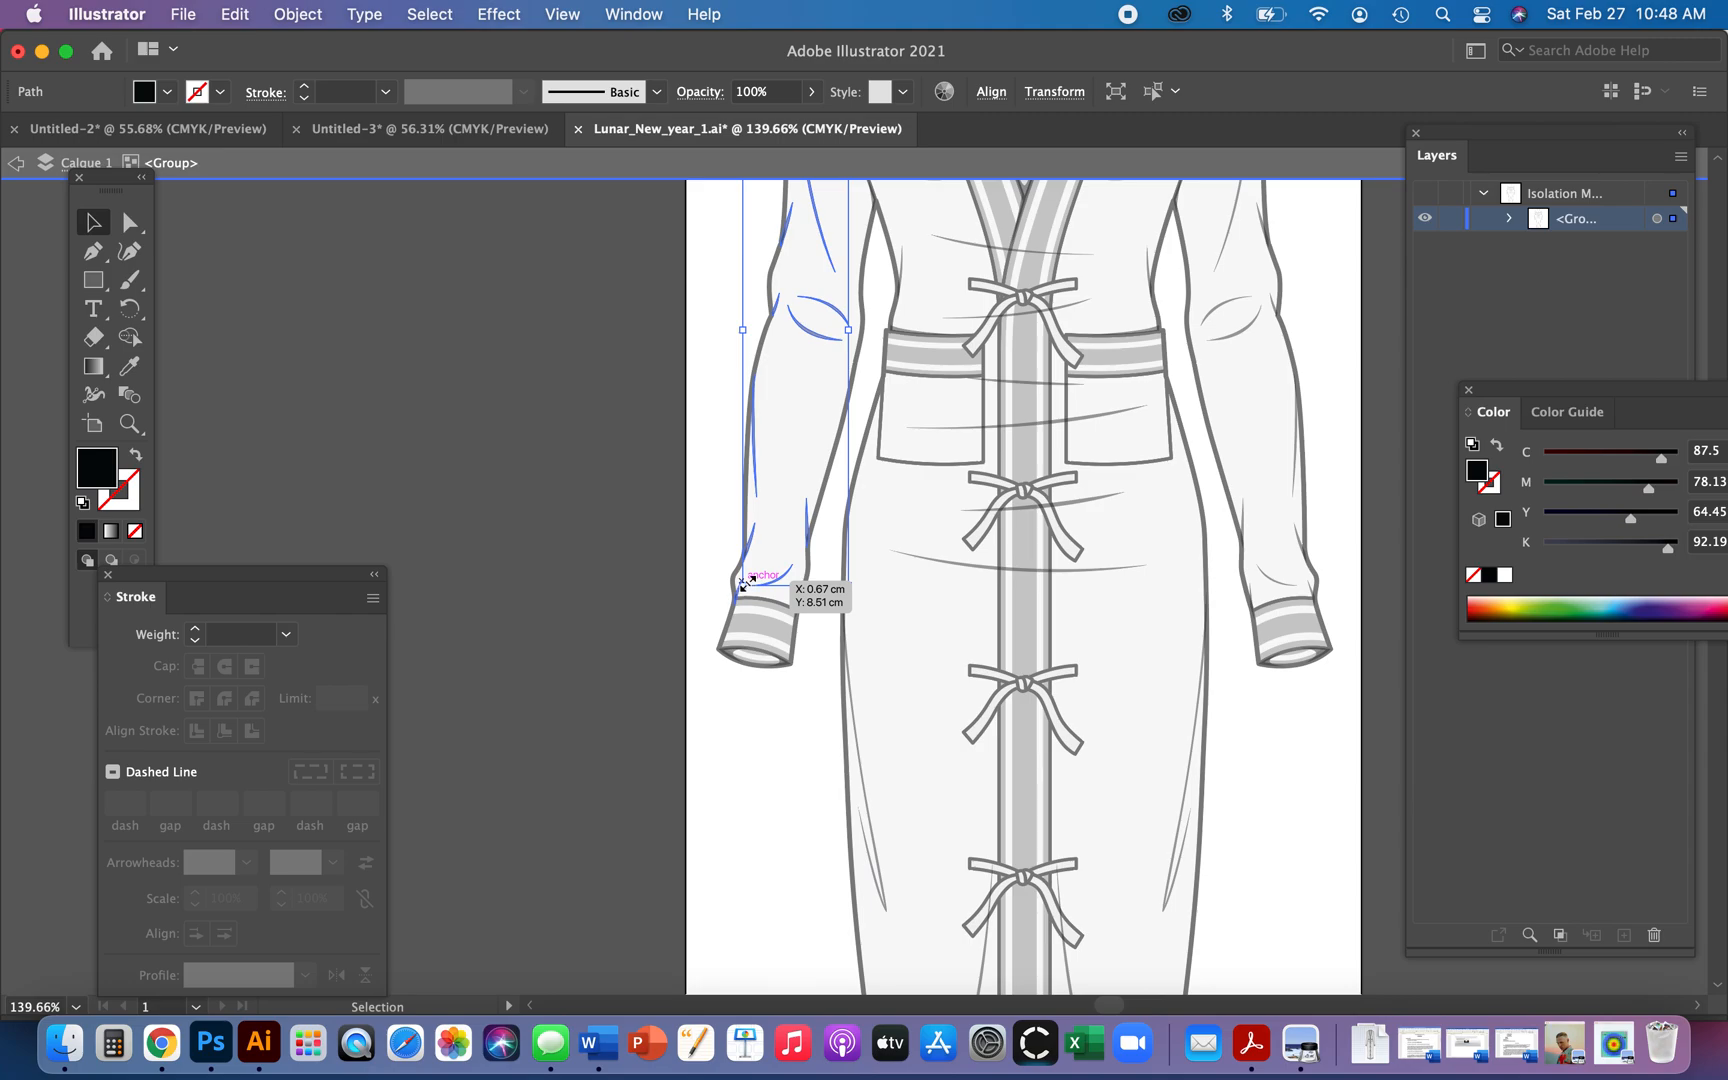
{"action": "scroll", "coordinate": [746, 580], "scroll_direction": "up", "scroll_amount": 5}
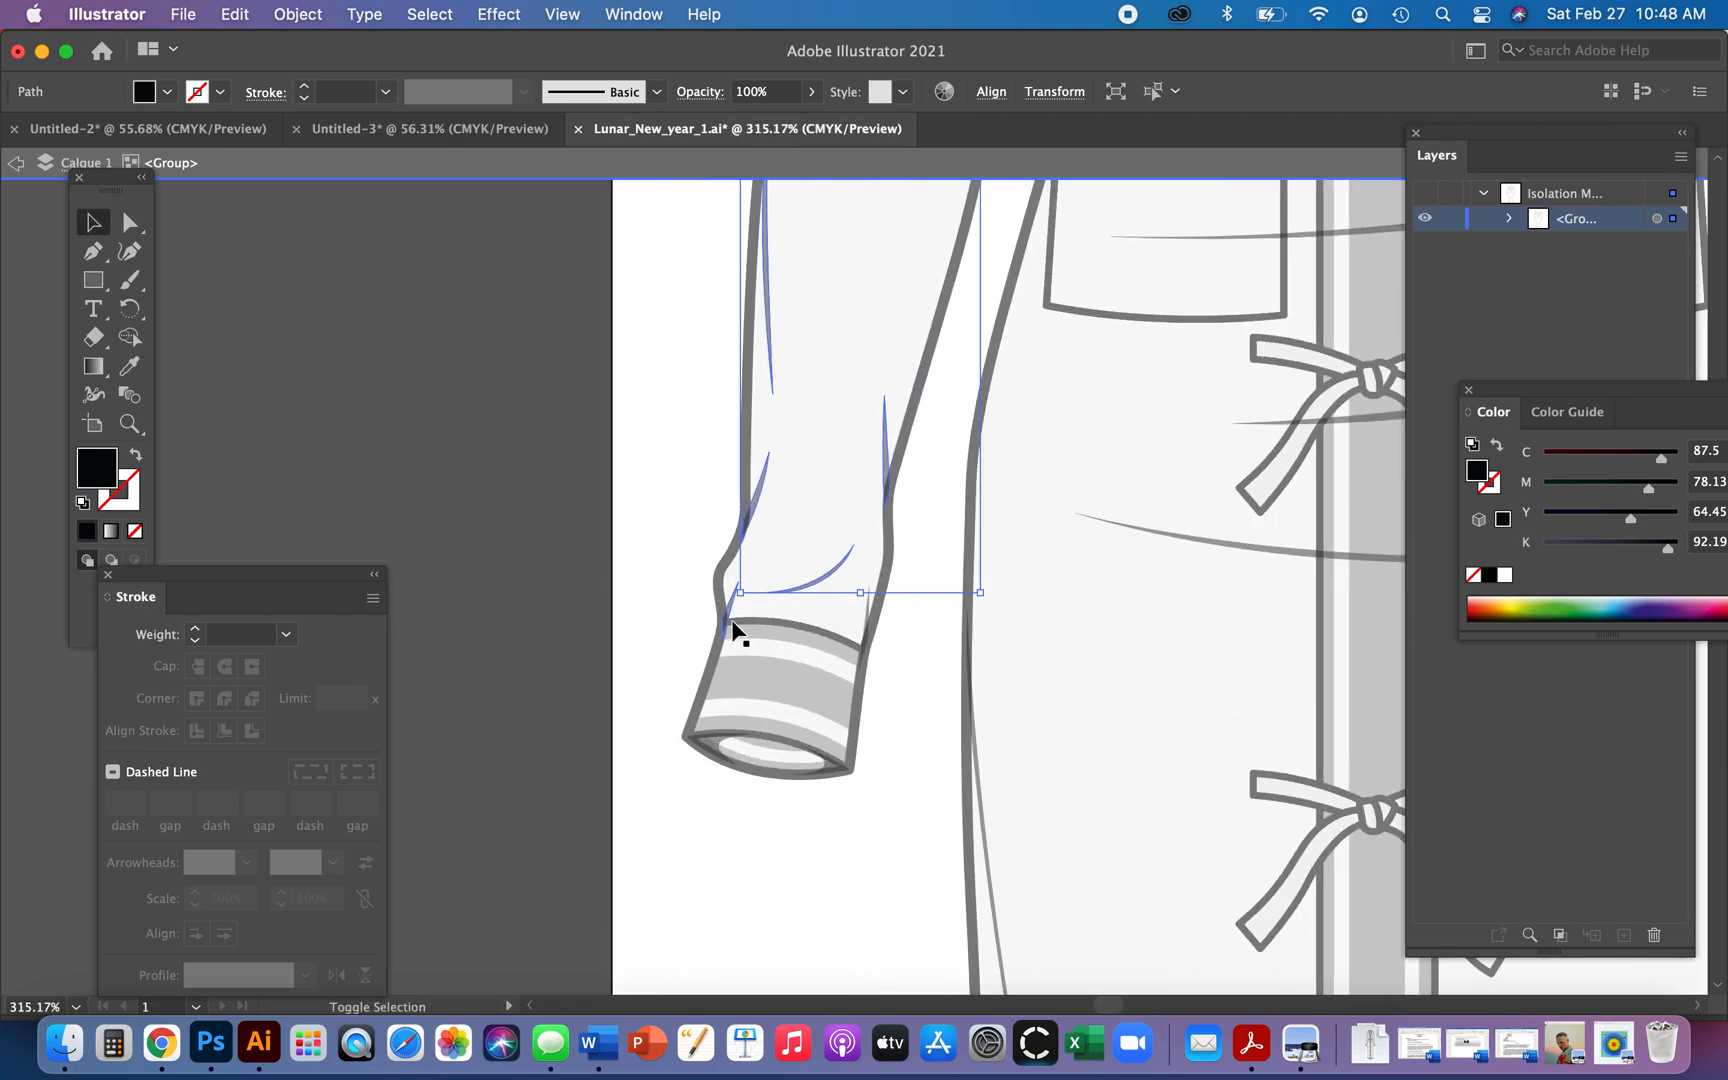
{"action": "scroll", "coordinate": [733, 604], "scroll_direction": "up", "scroll_amount": 5}
{"action": "scroll", "coordinate": [733, 604], "scroll_direction": "up", "scroll_amount": 2}
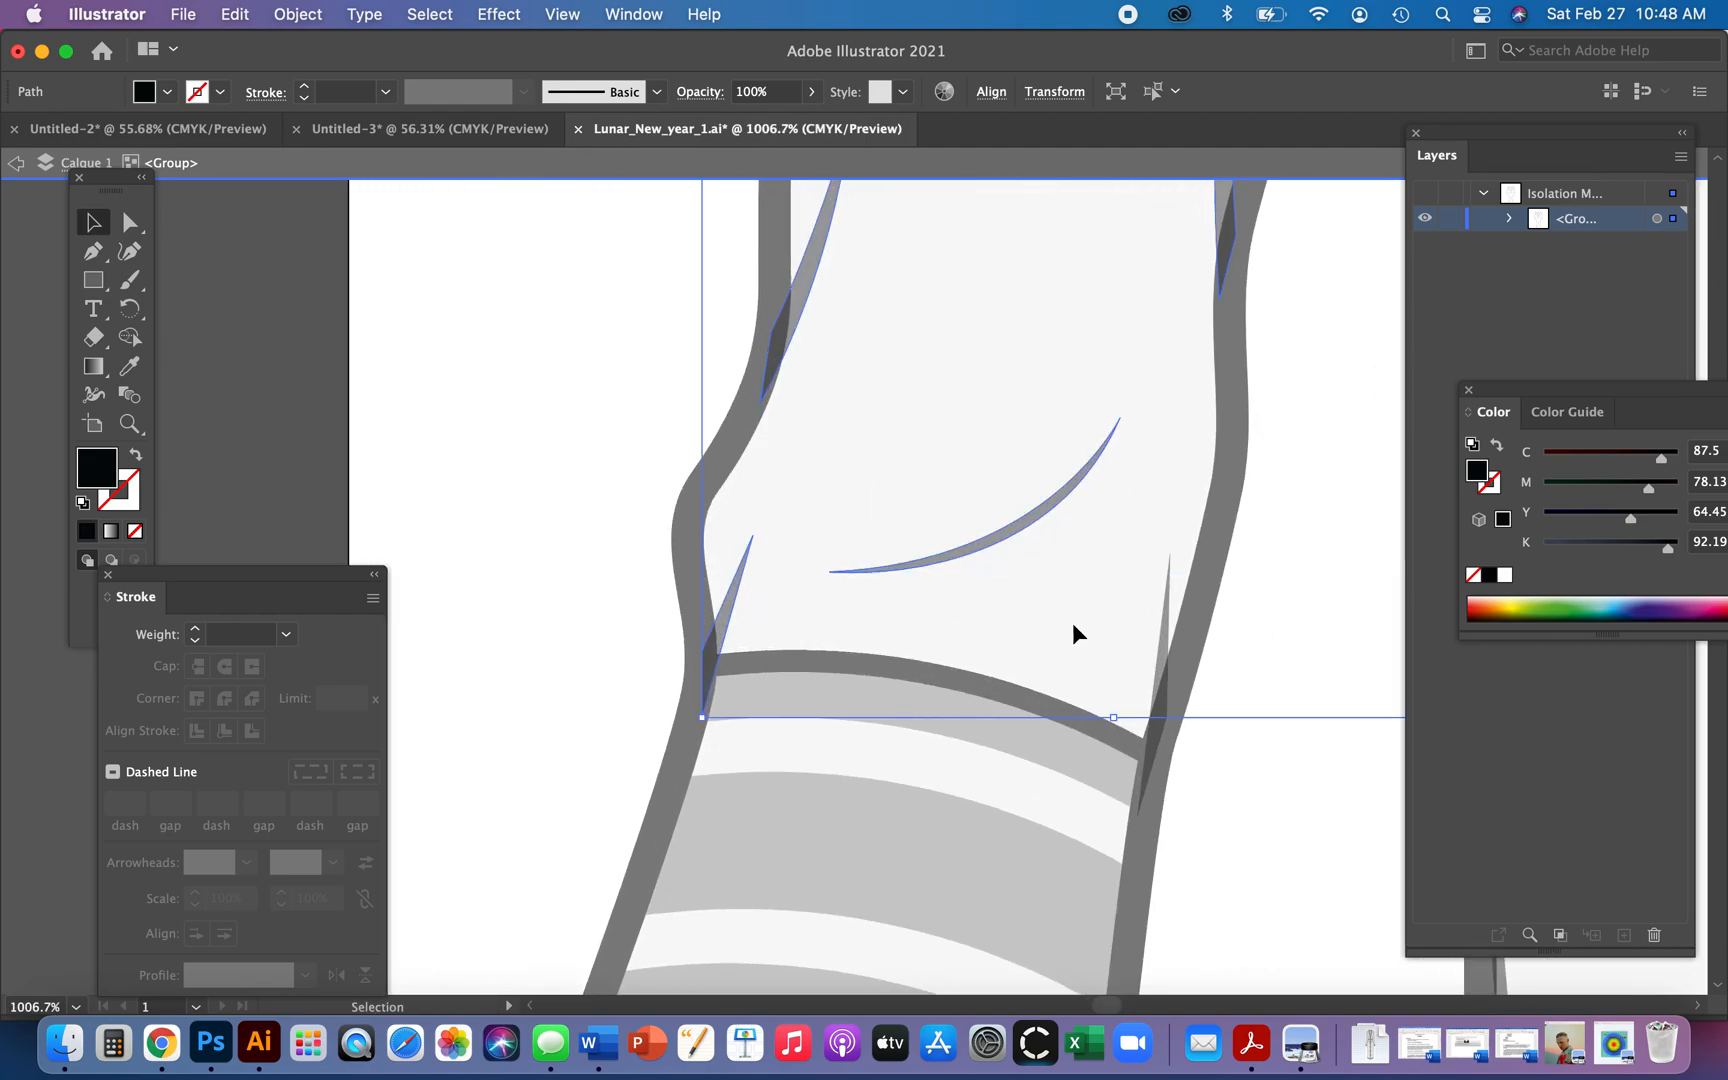
{"action": "left_click", "coordinate": [1166, 625], "text": "shift"}
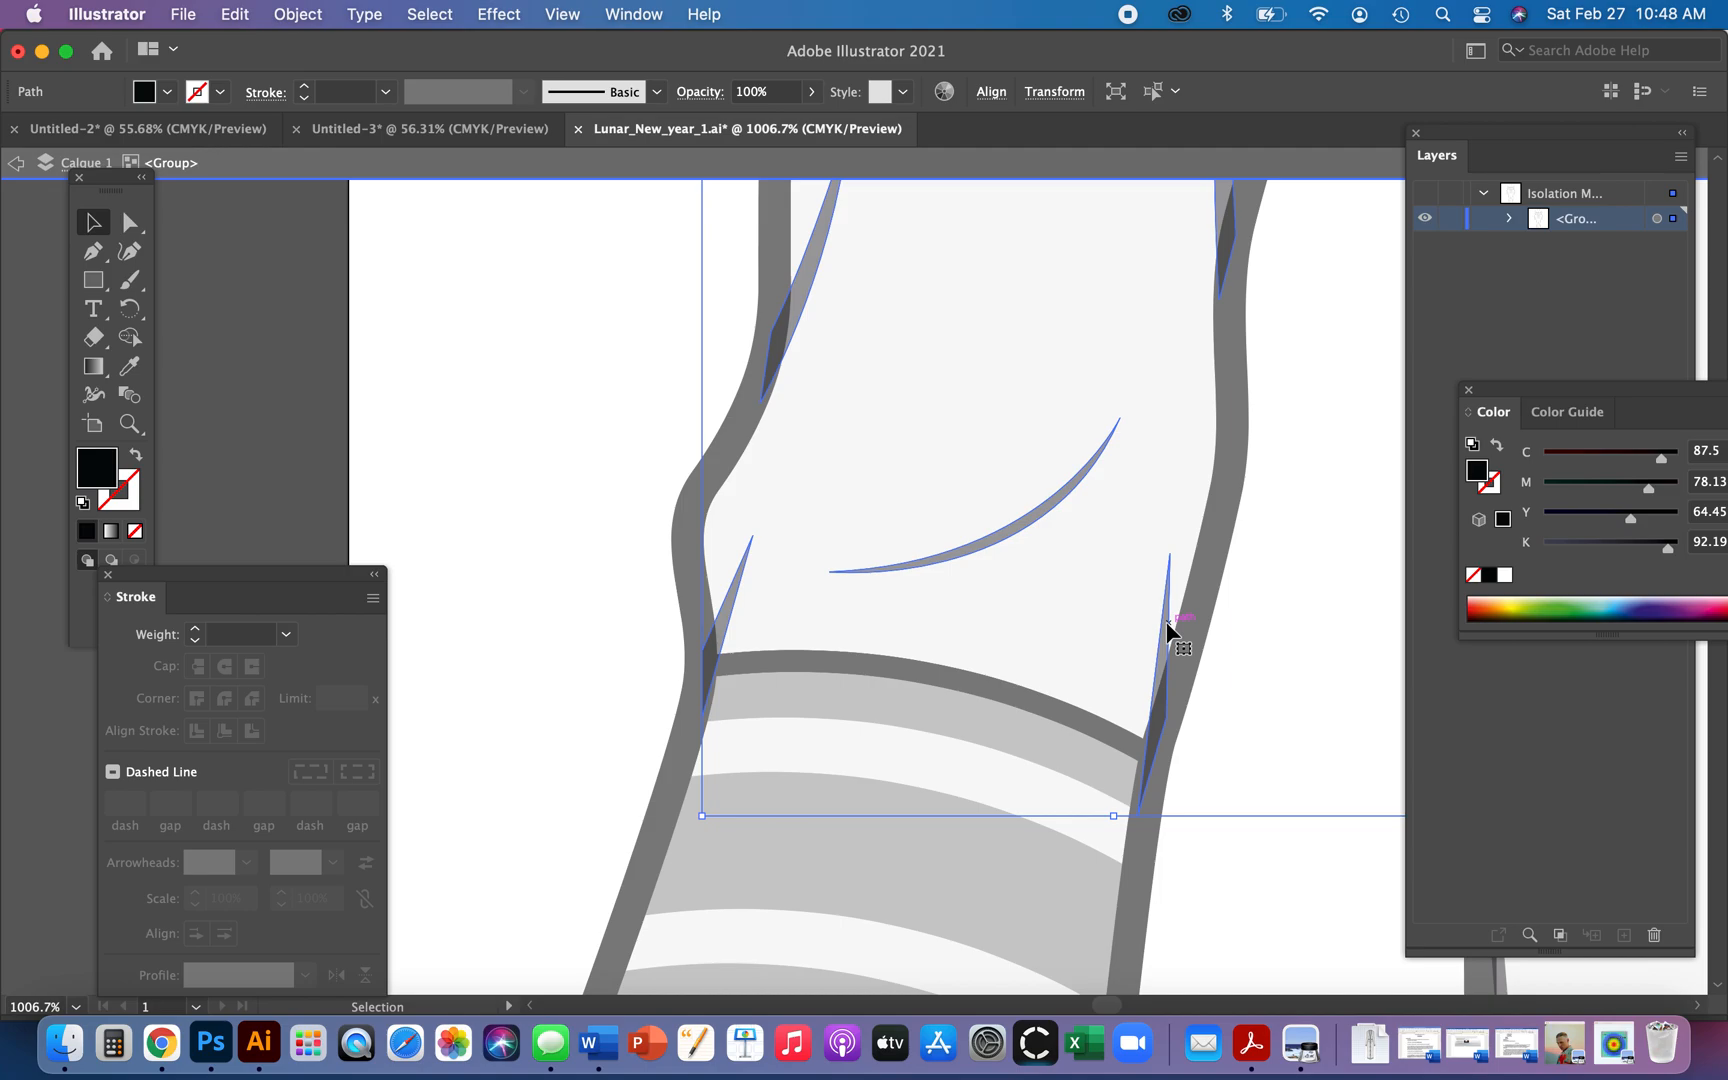
{"action": "scroll", "coordinate": [1168, 630], "scroll_direction": "down", "scroll_amount": 8}
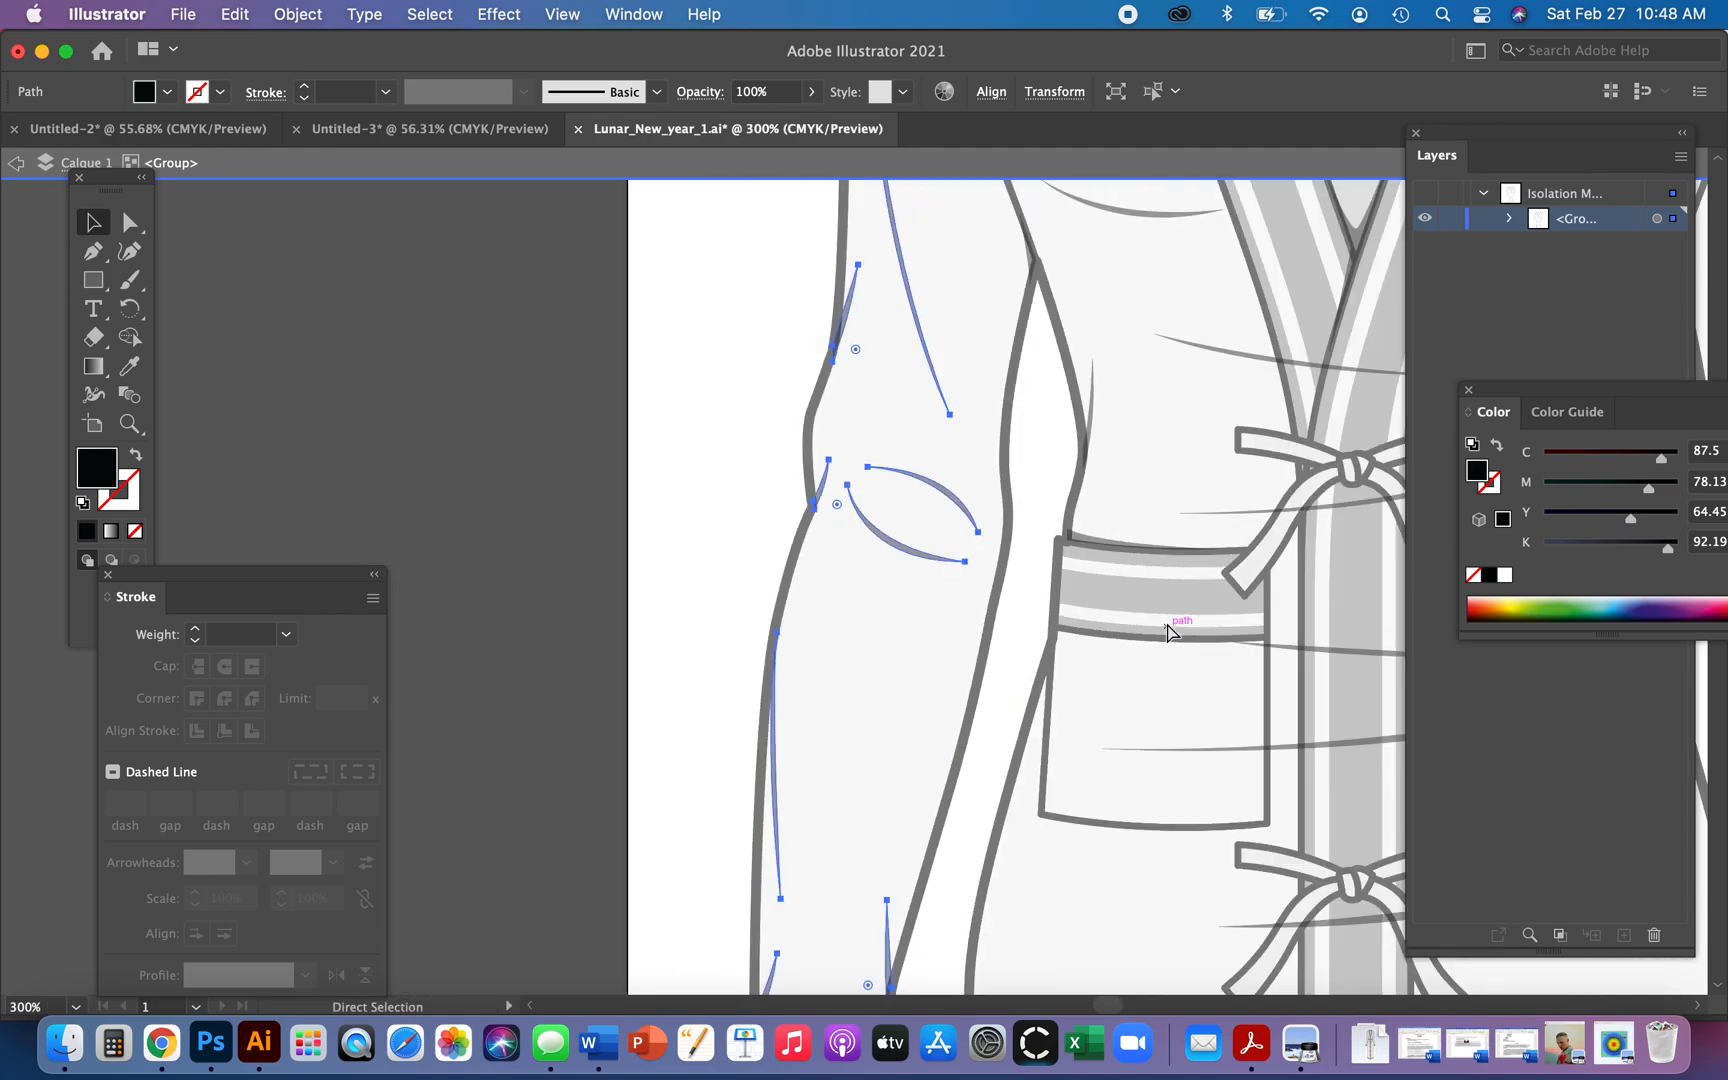
{"action": "key", "text": "v"}
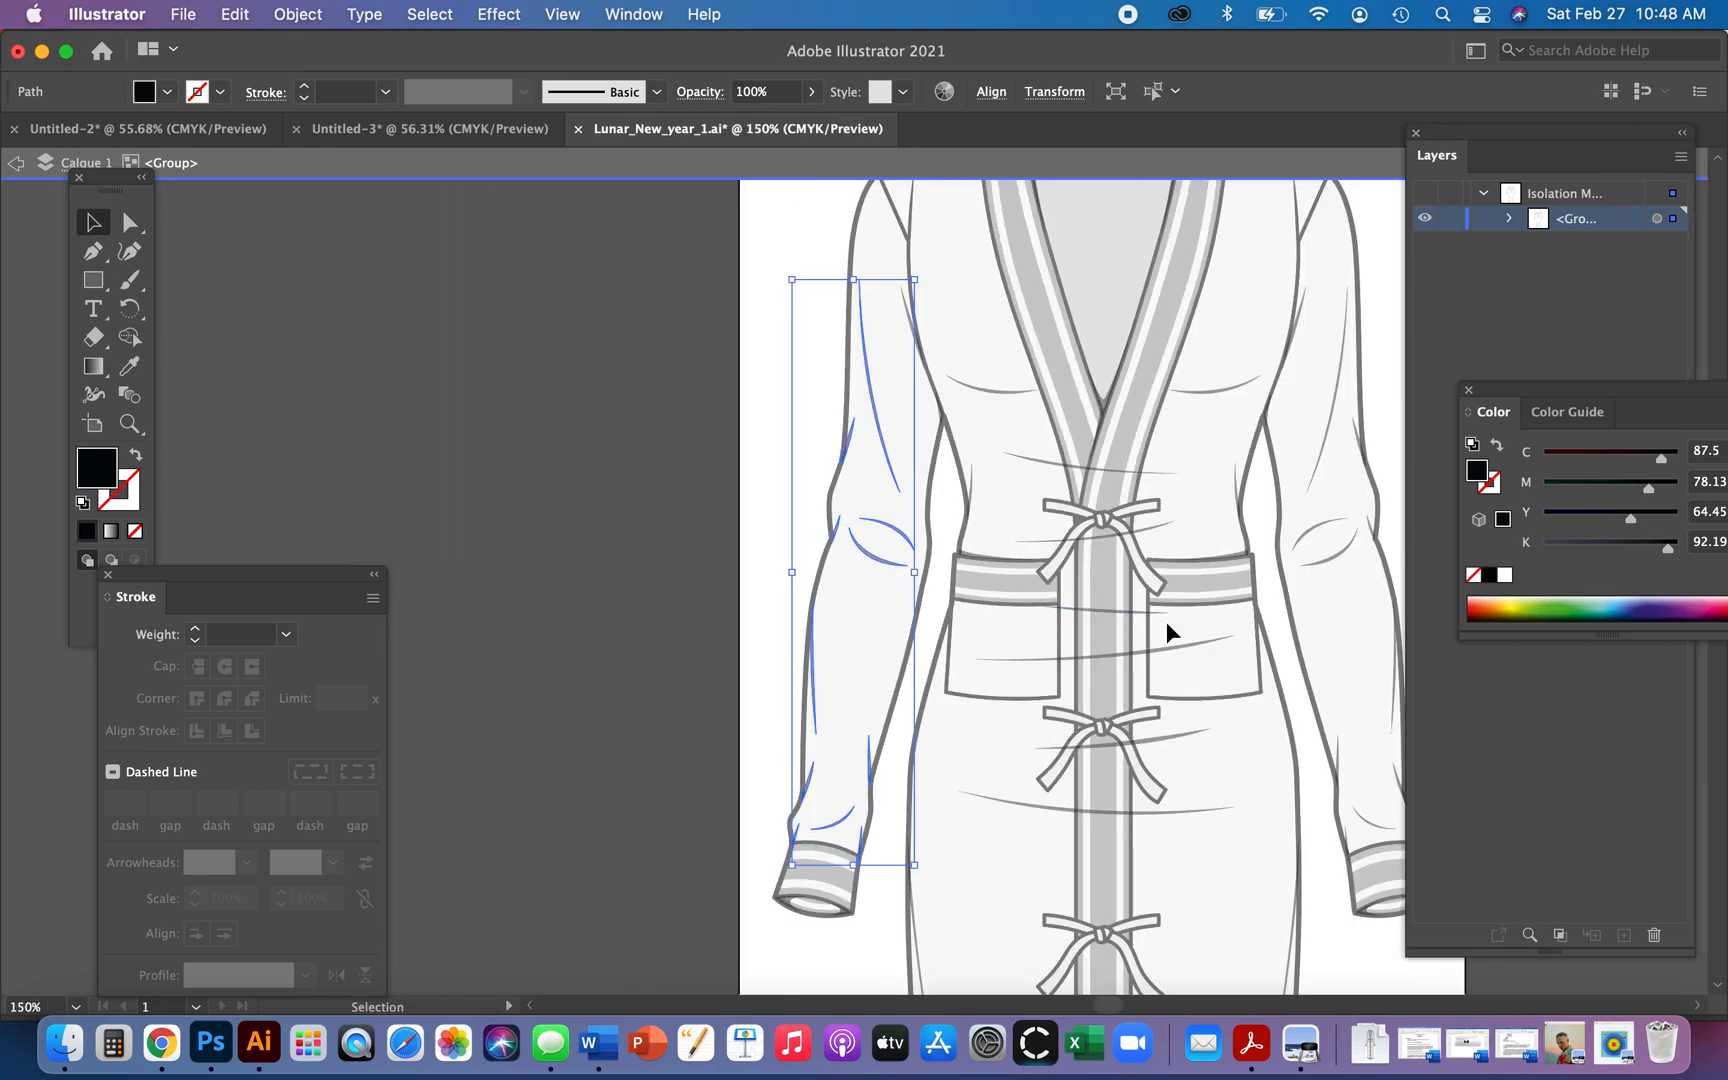
{"action": "left_click", "coordinate": [907, 327], "text": "shift"}
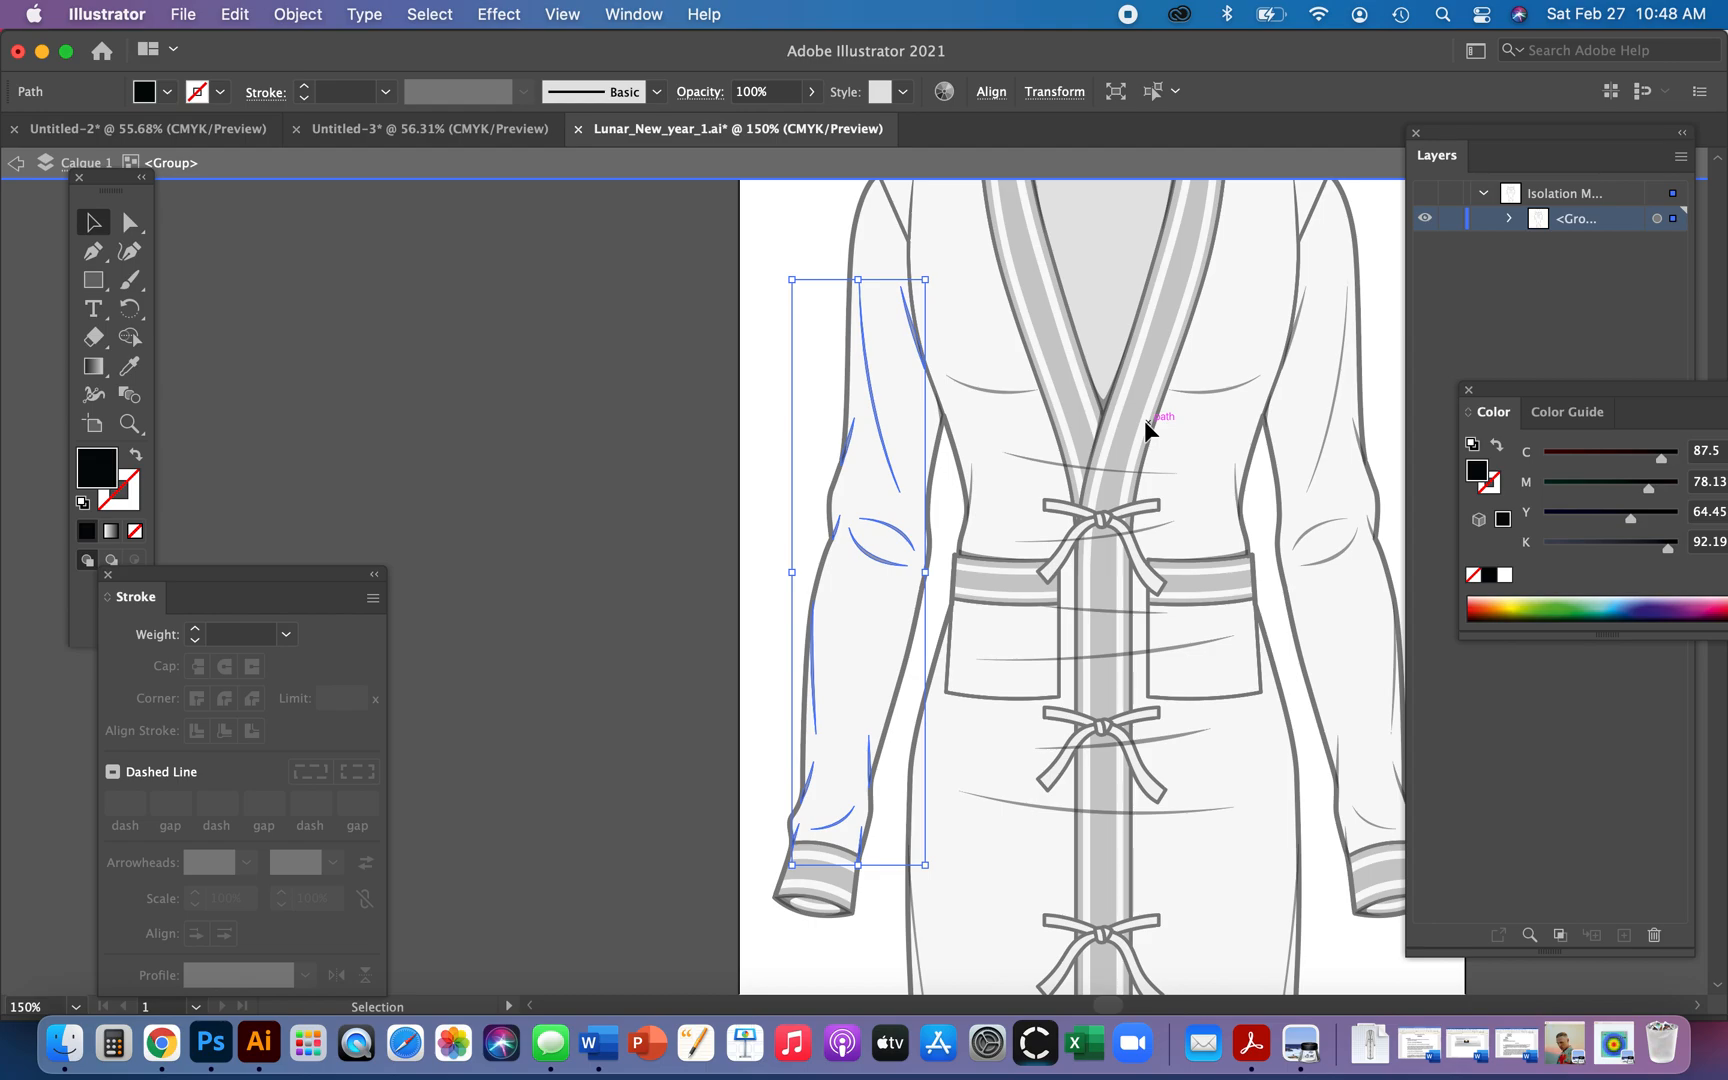
- Leave the isolated group, paste the left sleeve's fold lines in place outside it, and deselect them
{"action": "double_click", "coordinate": [757, 433]}
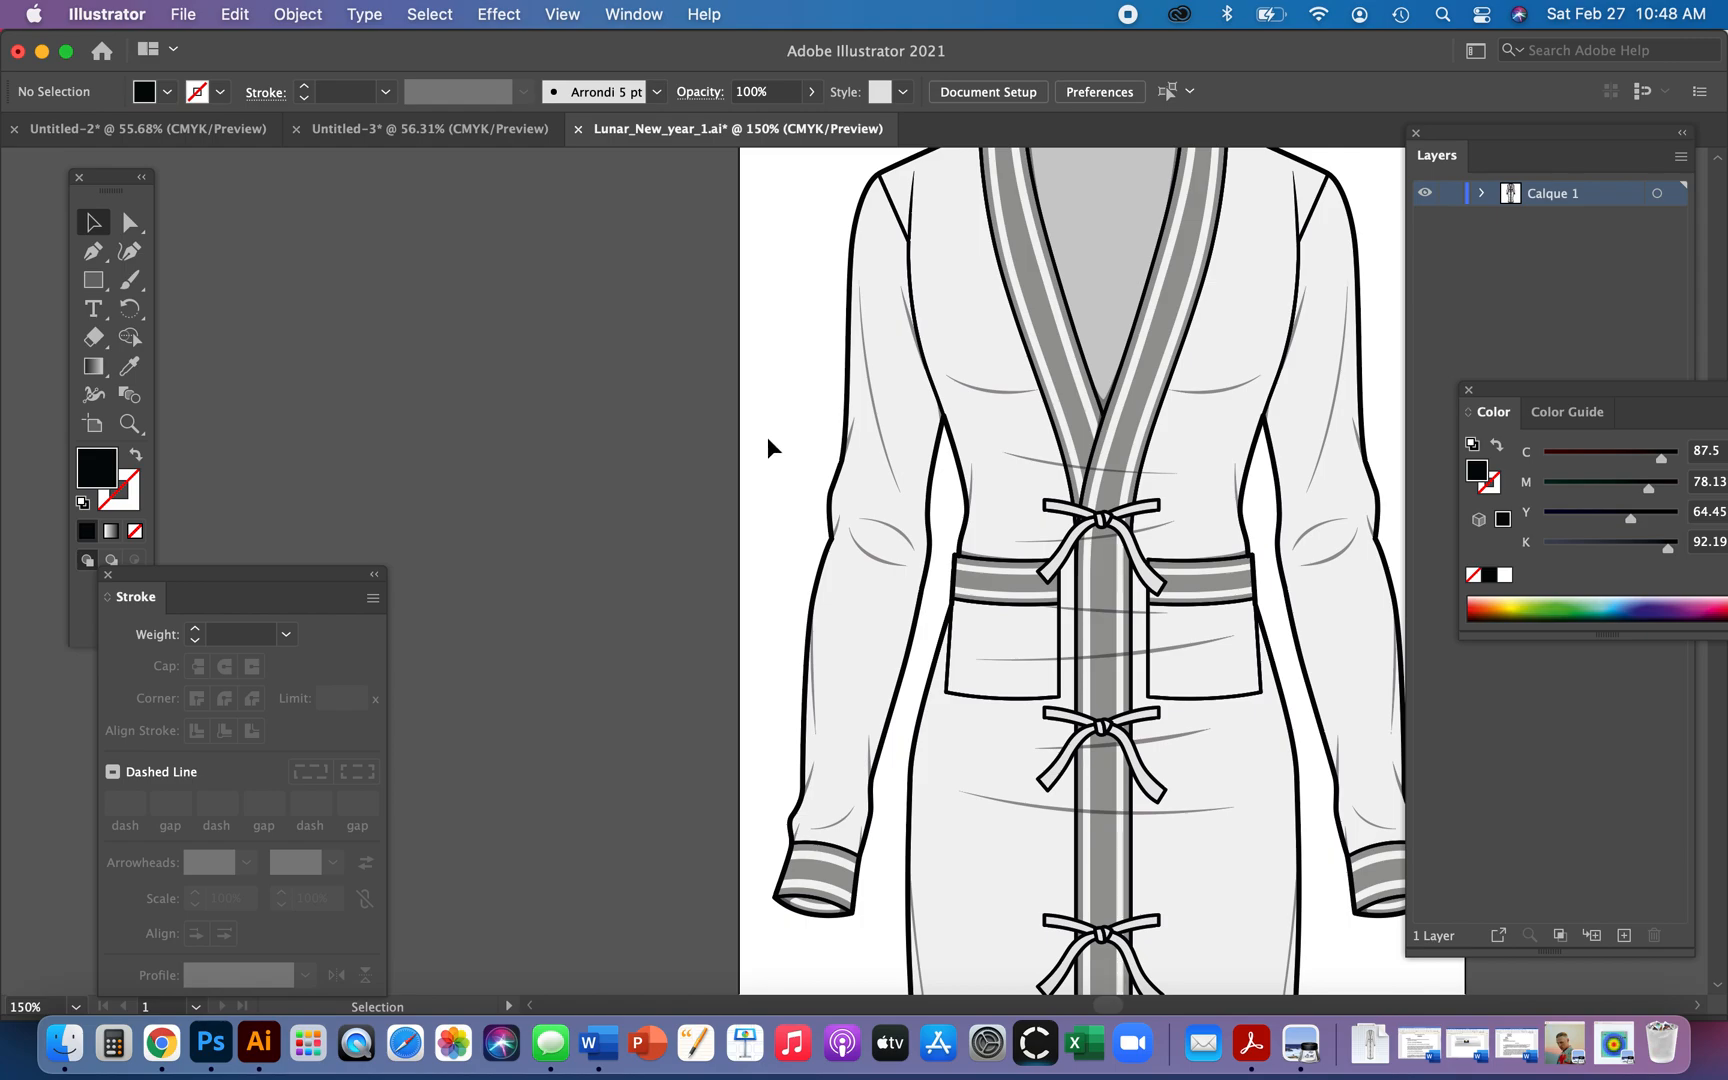
{"action": "key", "text": "super+z"}
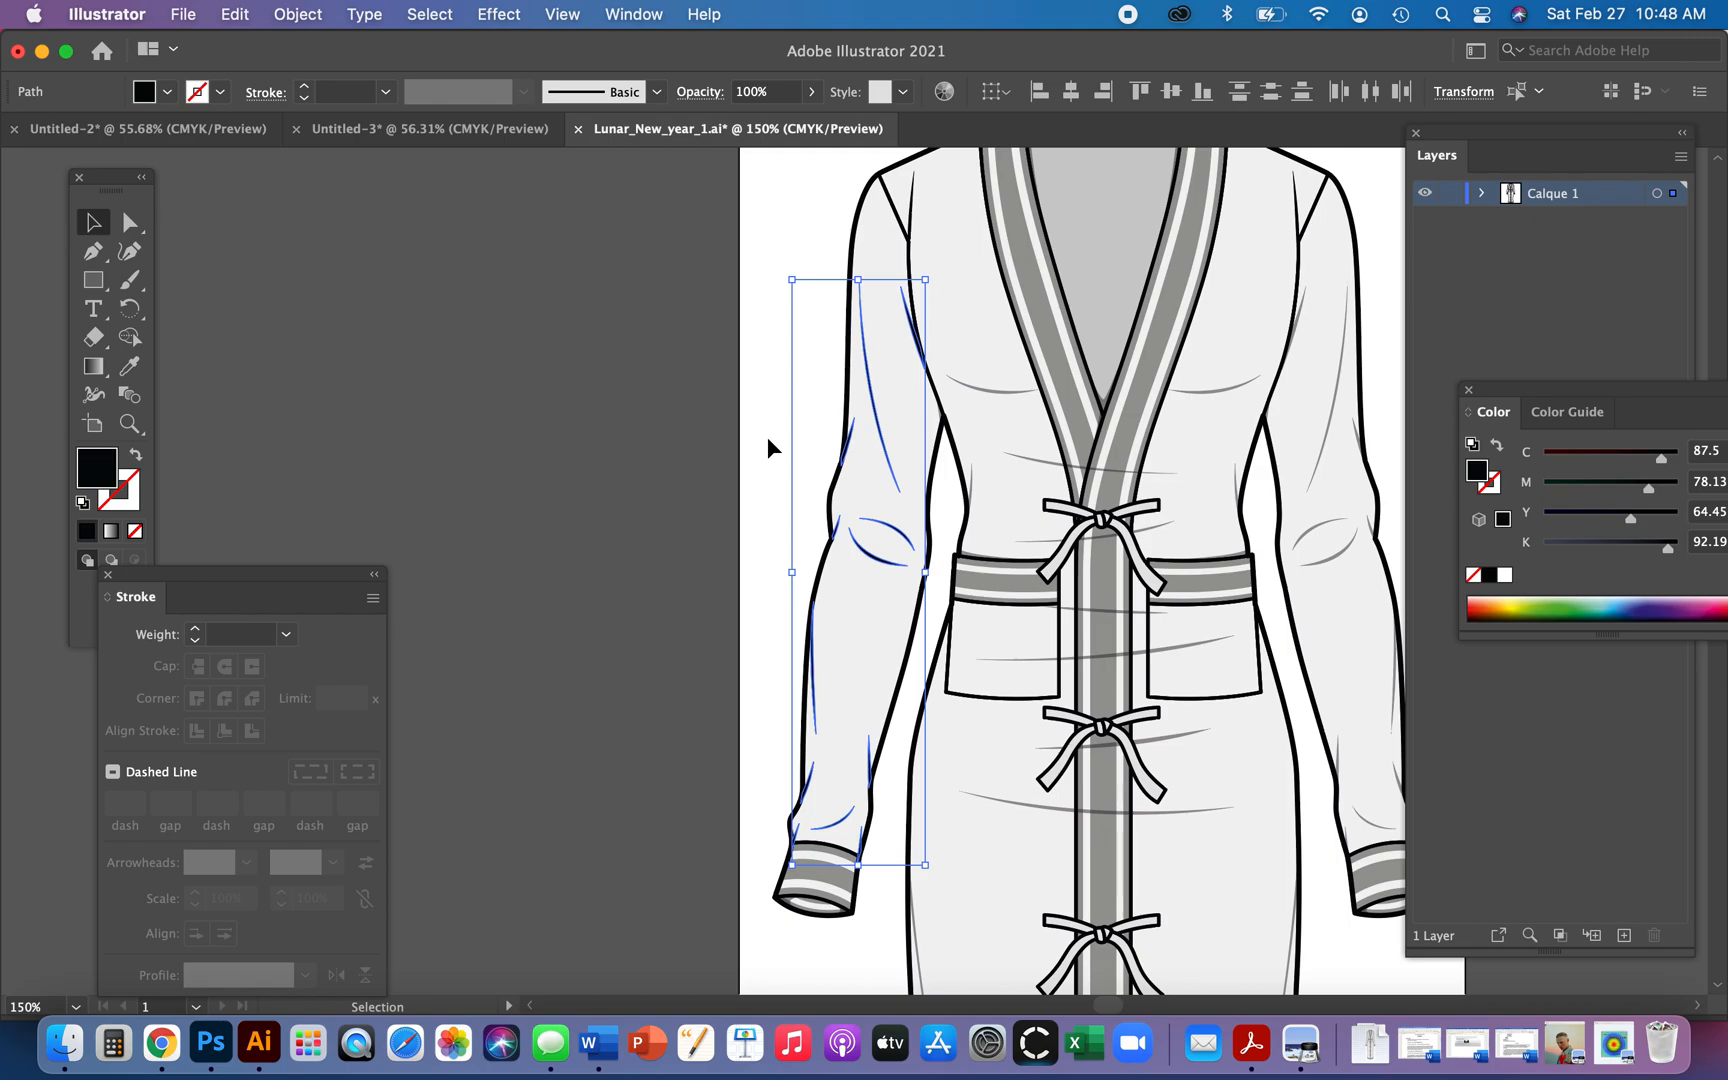
{"action": "left_click", "coordinate": [766, 390]}
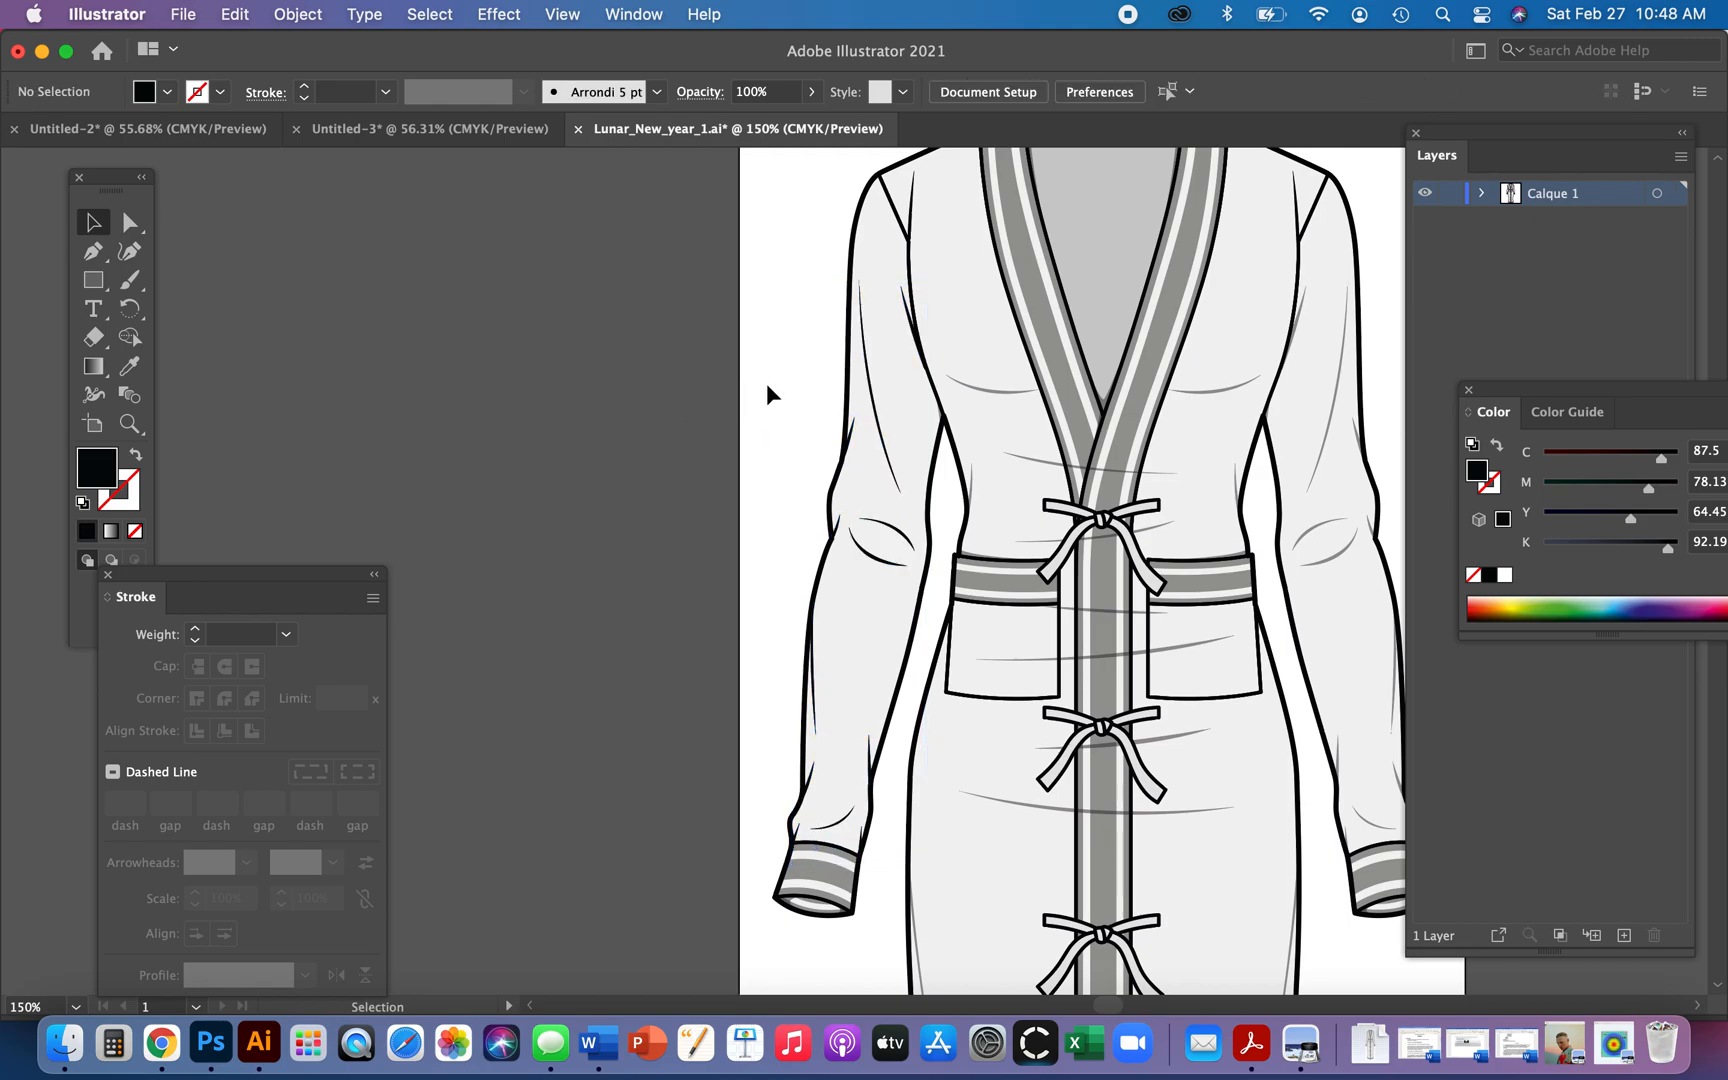
- Try moving the left sleeve's light grey fill shape off the garment and undo the move
{"action": "left_click", "coordinate": [873, 394]}
{"action": "left_click", "coordinate": [683, 338]}
{"action": "key", "text": "a"}
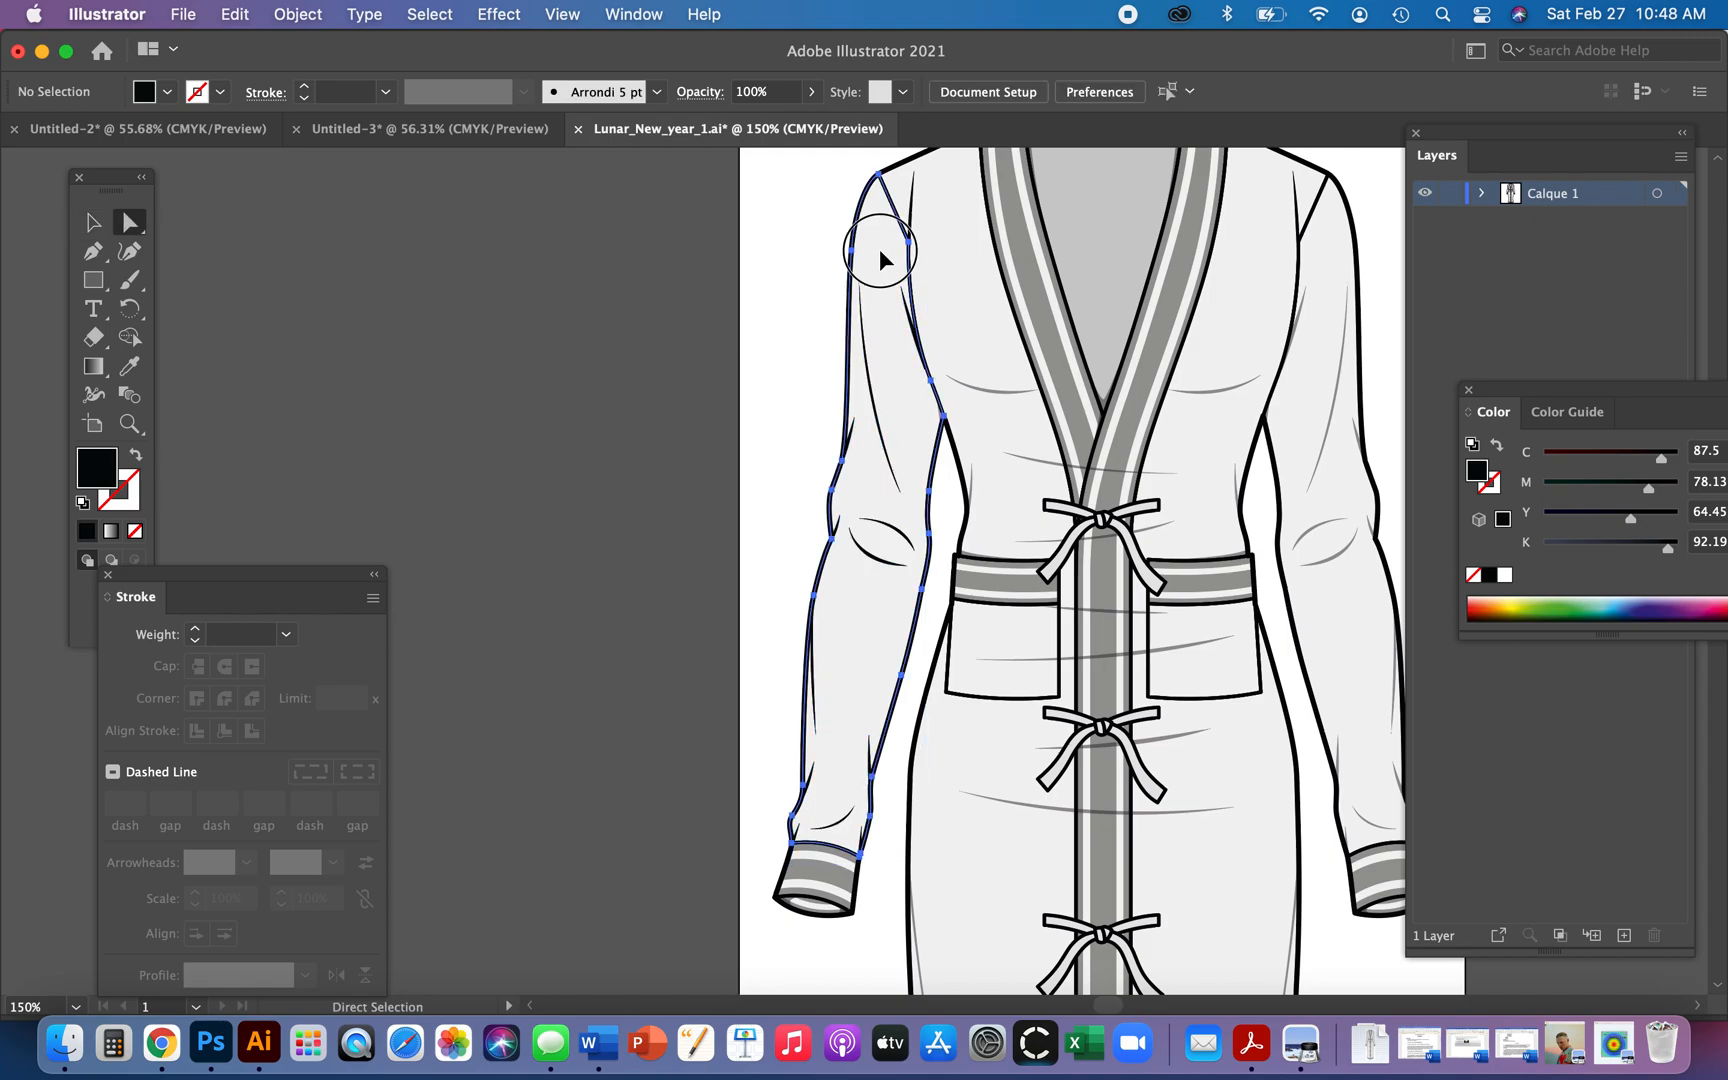
{"action": "left_click", "coordinate": [880, 255]}
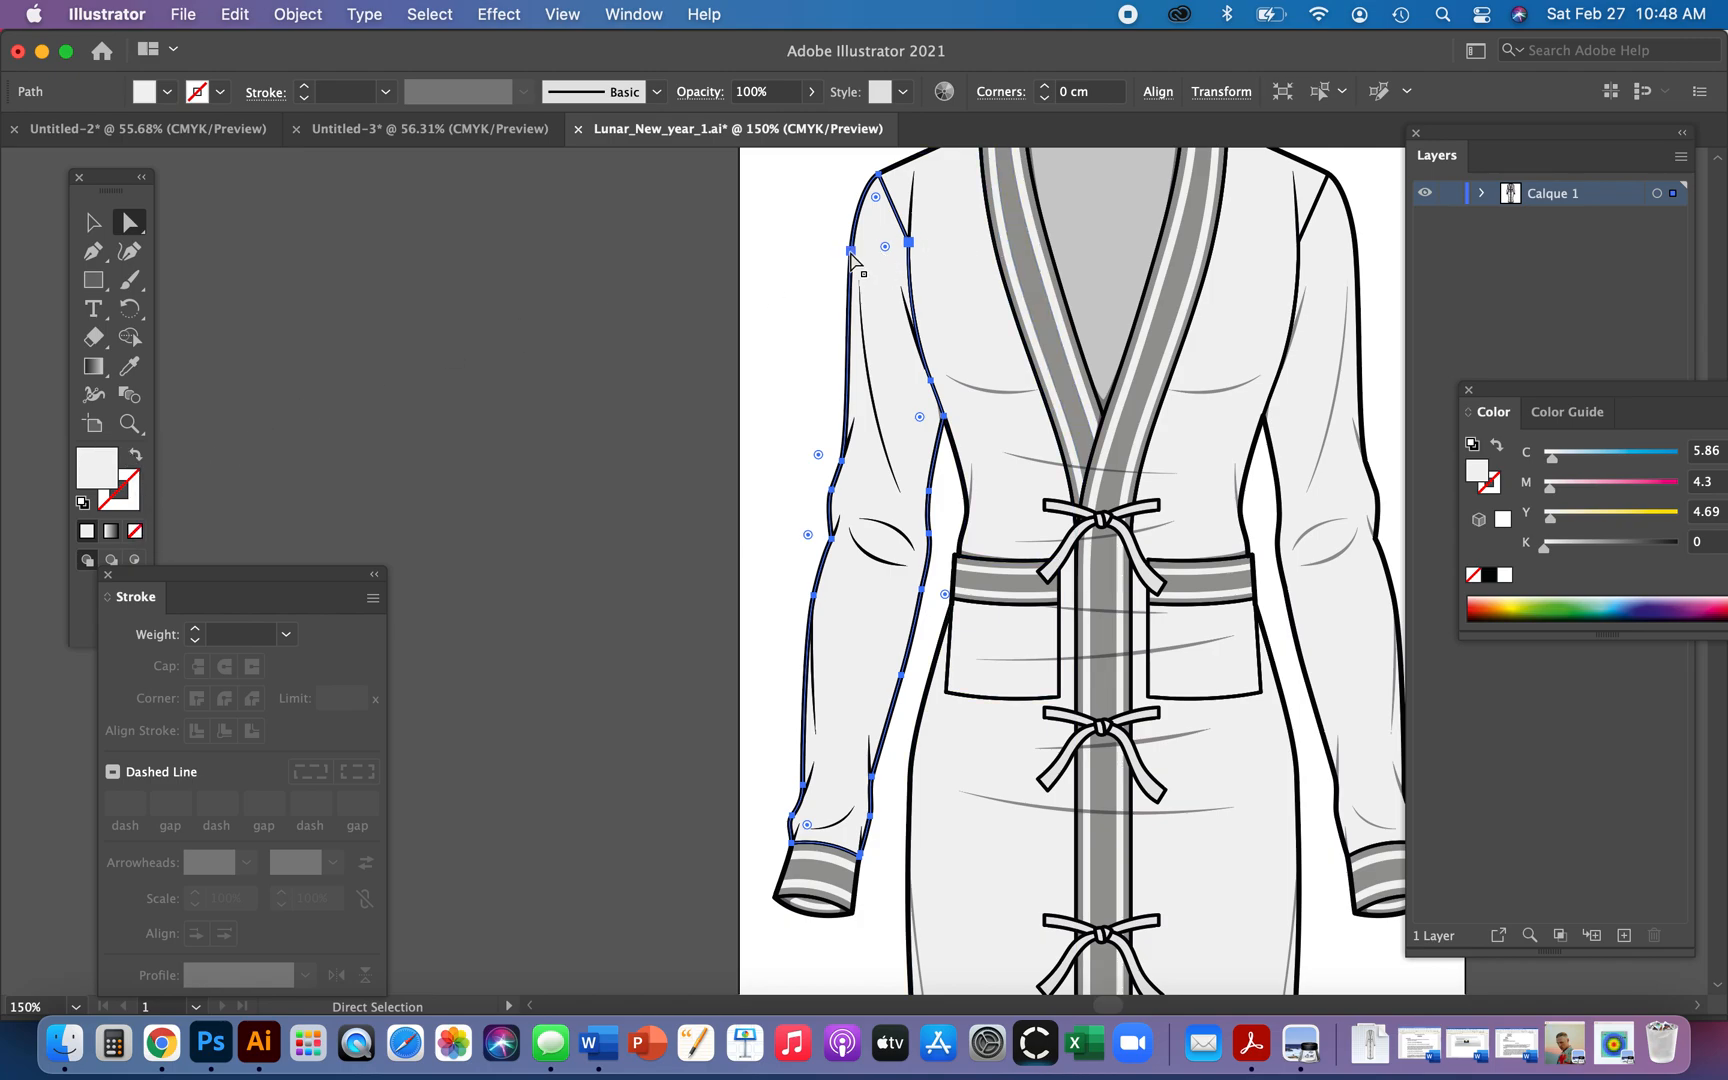
{"action": "left_click_drag", "start_coordinate": [882, 269], "coordinate": [670, 280]}
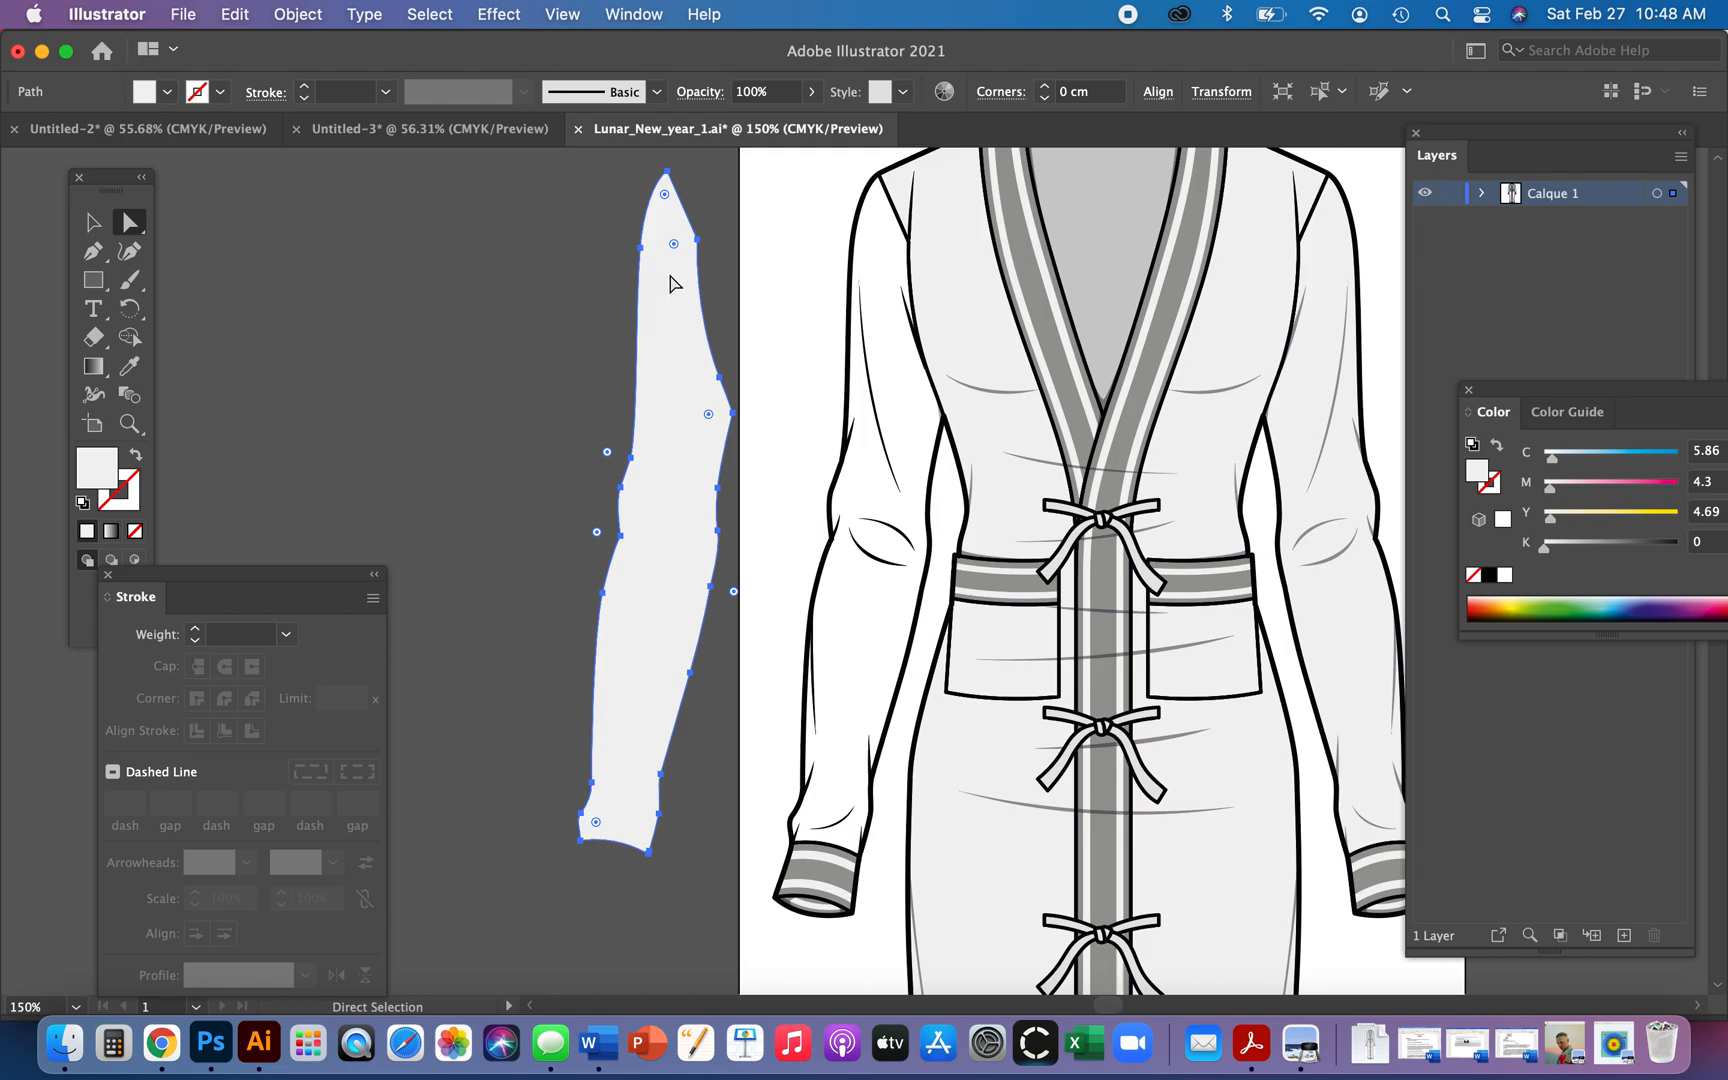
{"action": "key", "text": "super+z"}
- Copy the left sleeve's light grey fill shape from the garment and clear the selection
{"action": "key", "text": "a"}
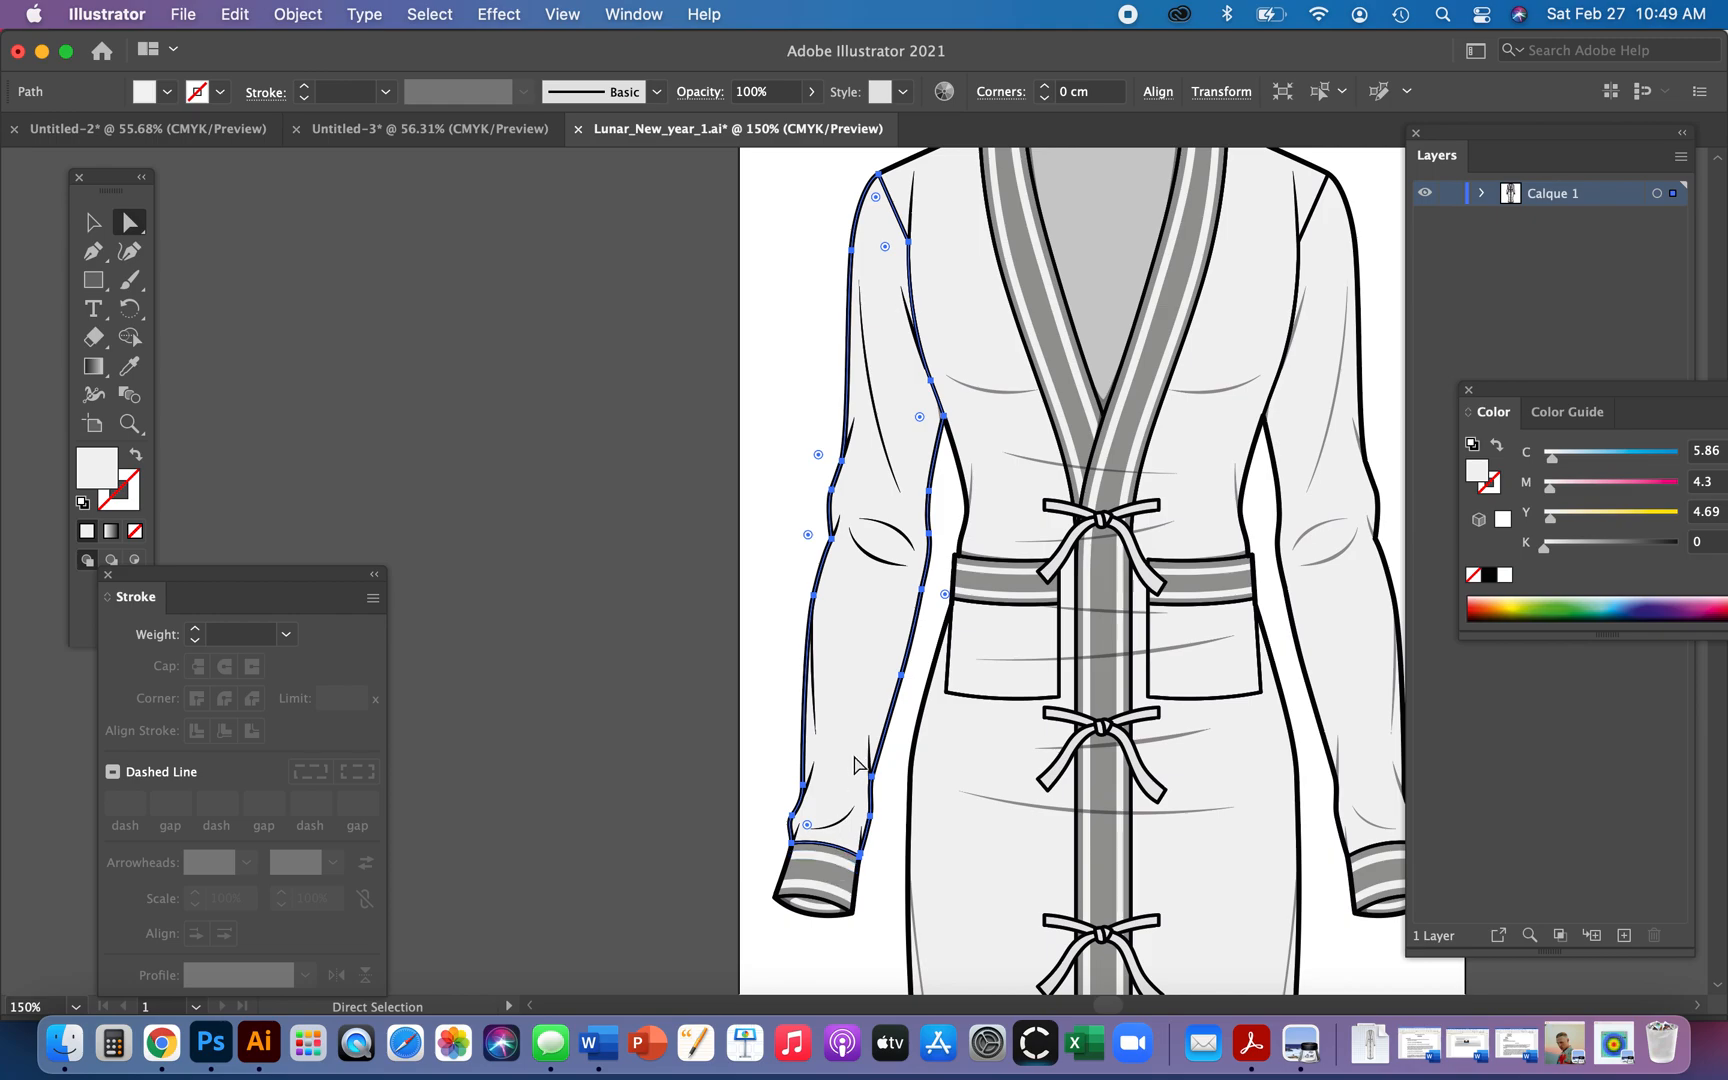
{"action": "left_click", "coordinate": [830, 901]}
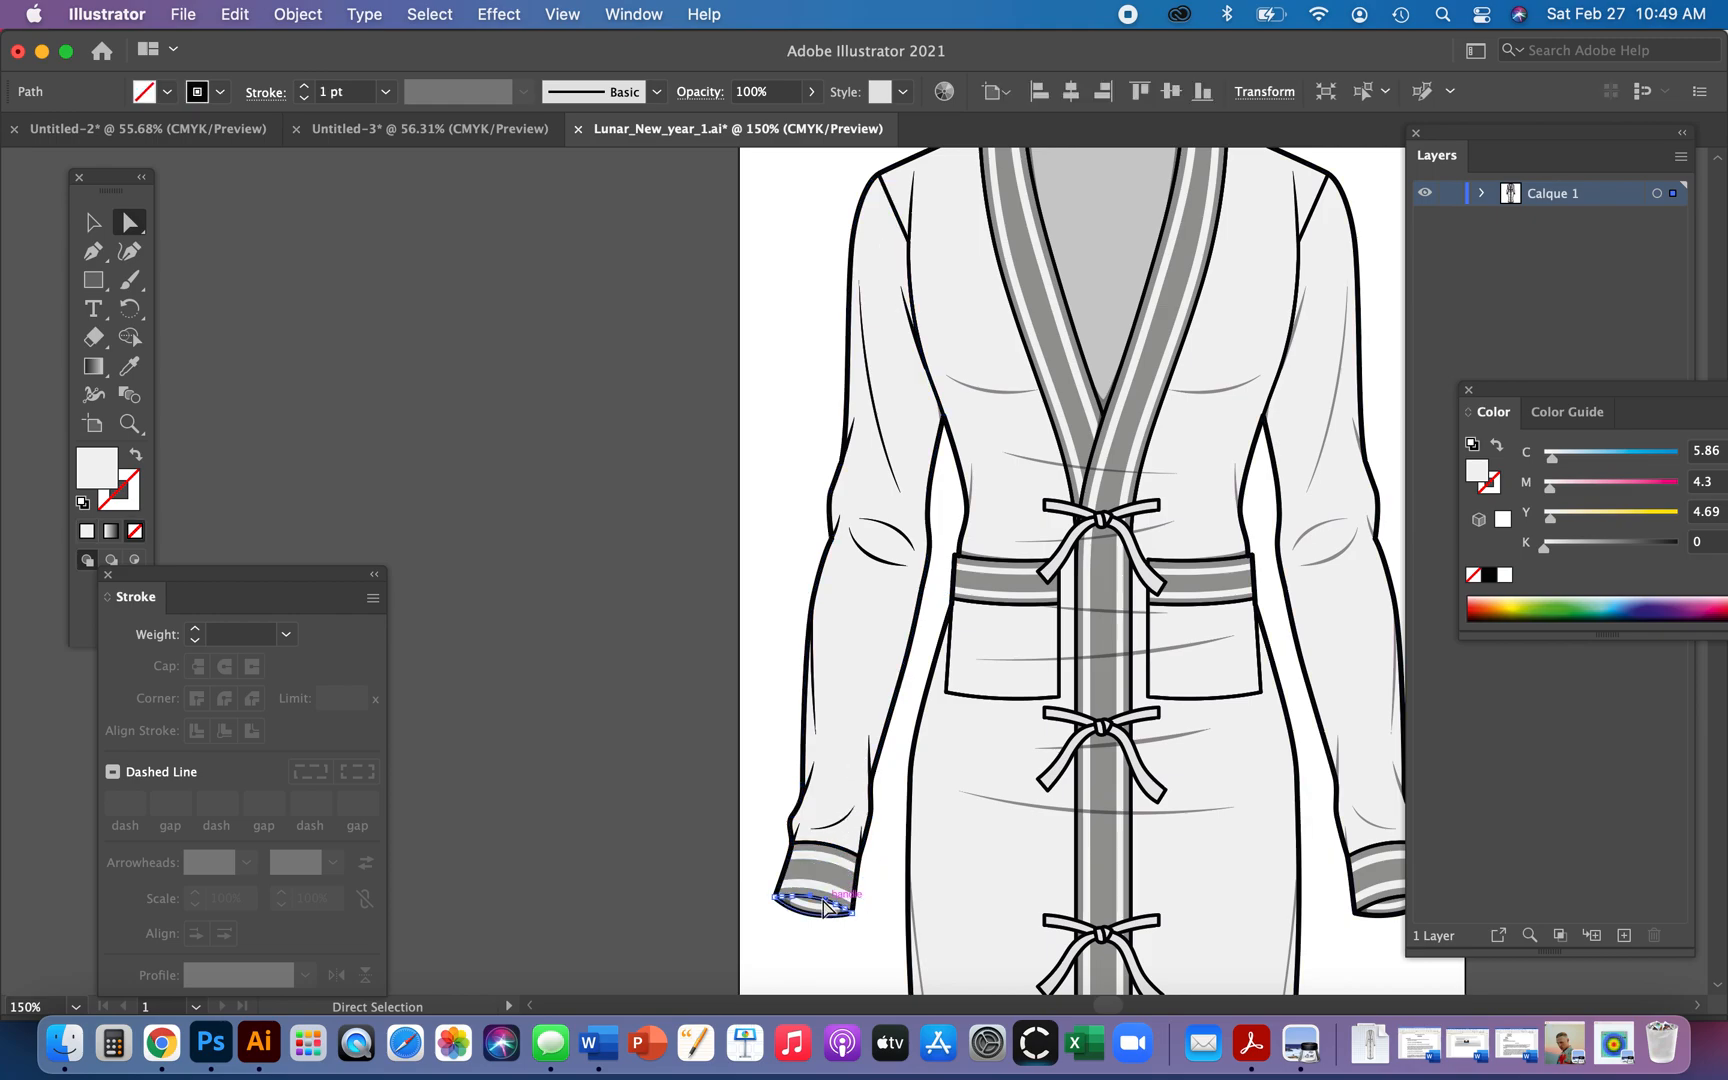
{"action": "key", "text": "z"}
{"action": "left_click_drag", "start_coordinate": [826, 783], "coordinate": [886, 614]}
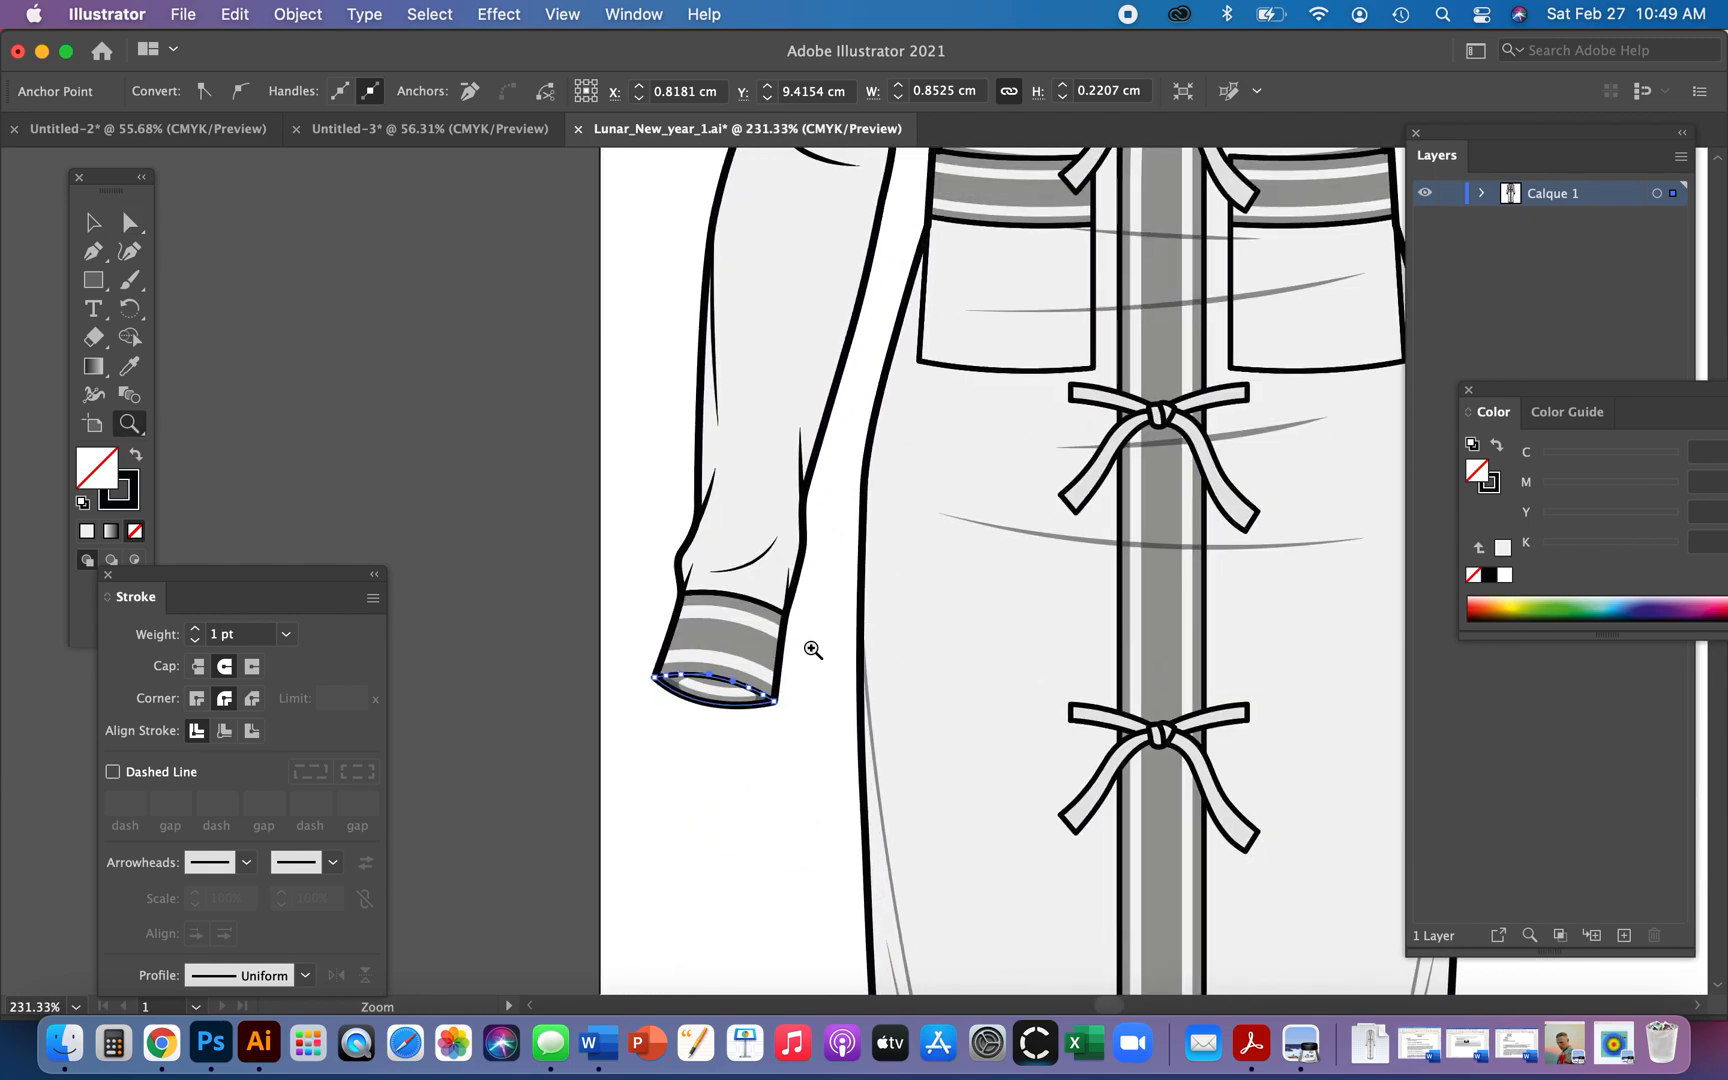
{"action": "key", "text": "v"}
{"action": "left_click", "coordinate": [788, 736]}
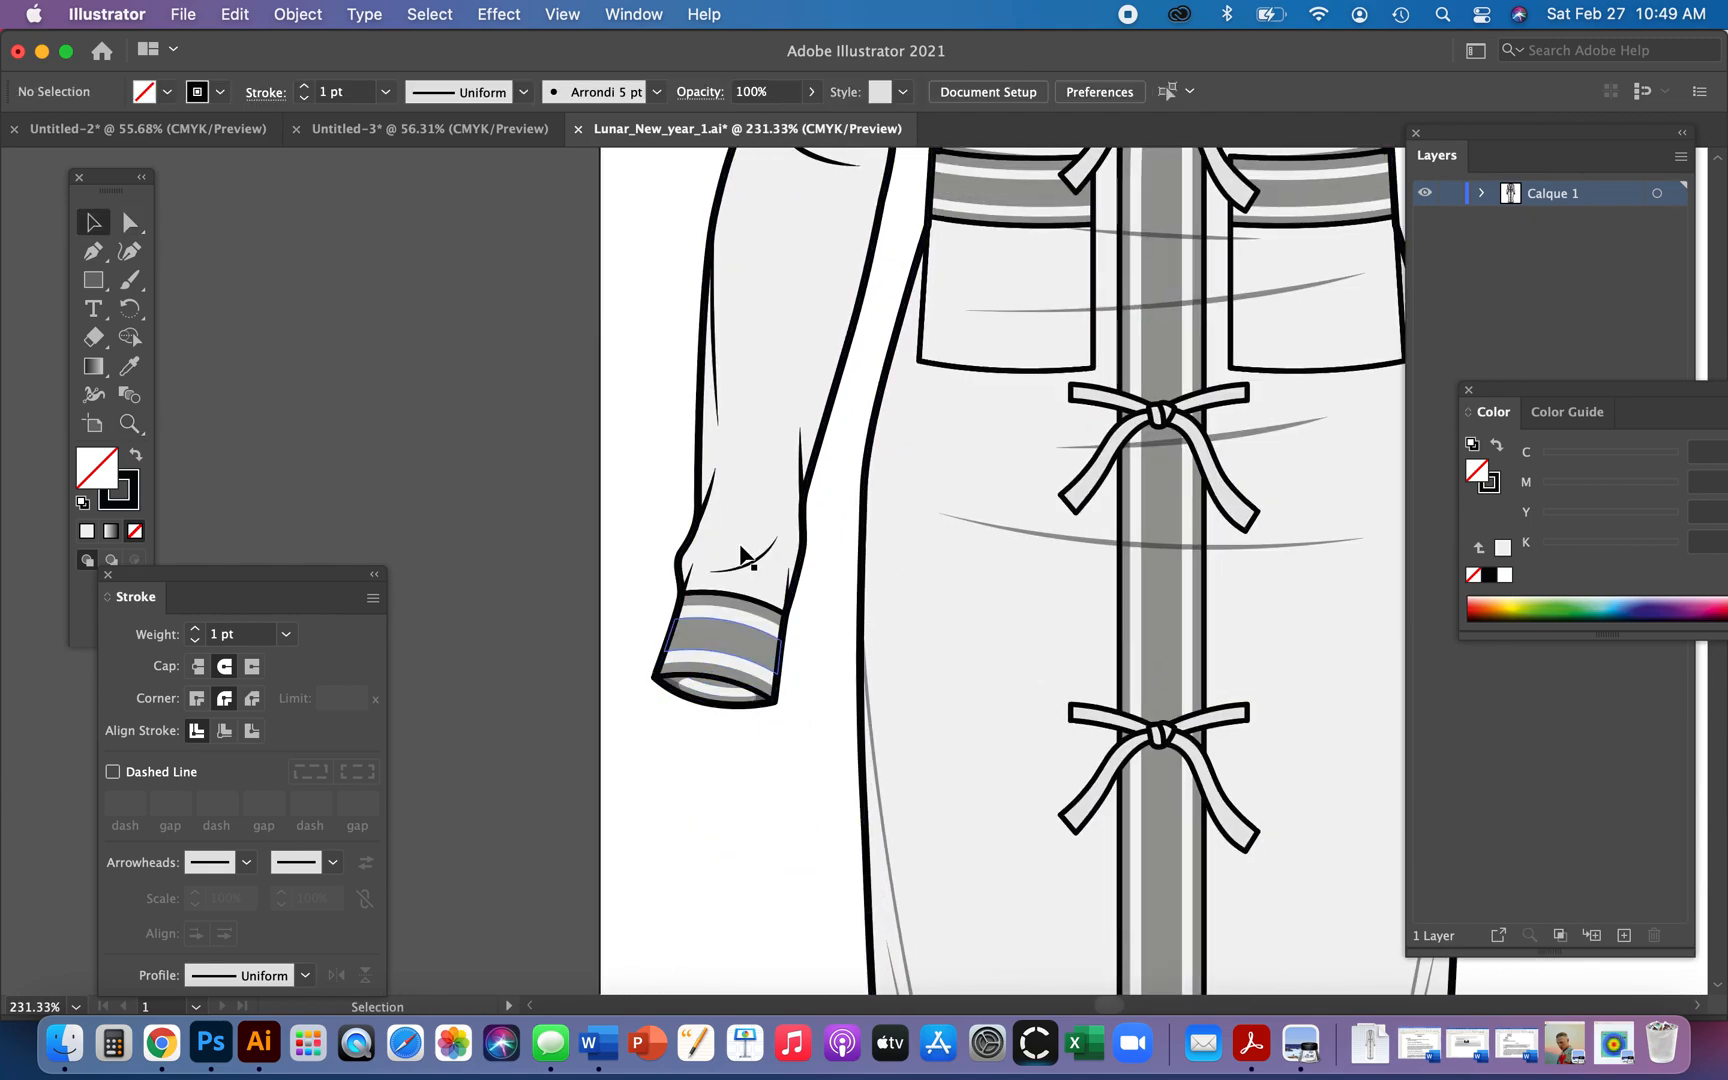
{"action": "key", "text": "a"}
{"action": "left_click", "coordinate": [818, 312]}
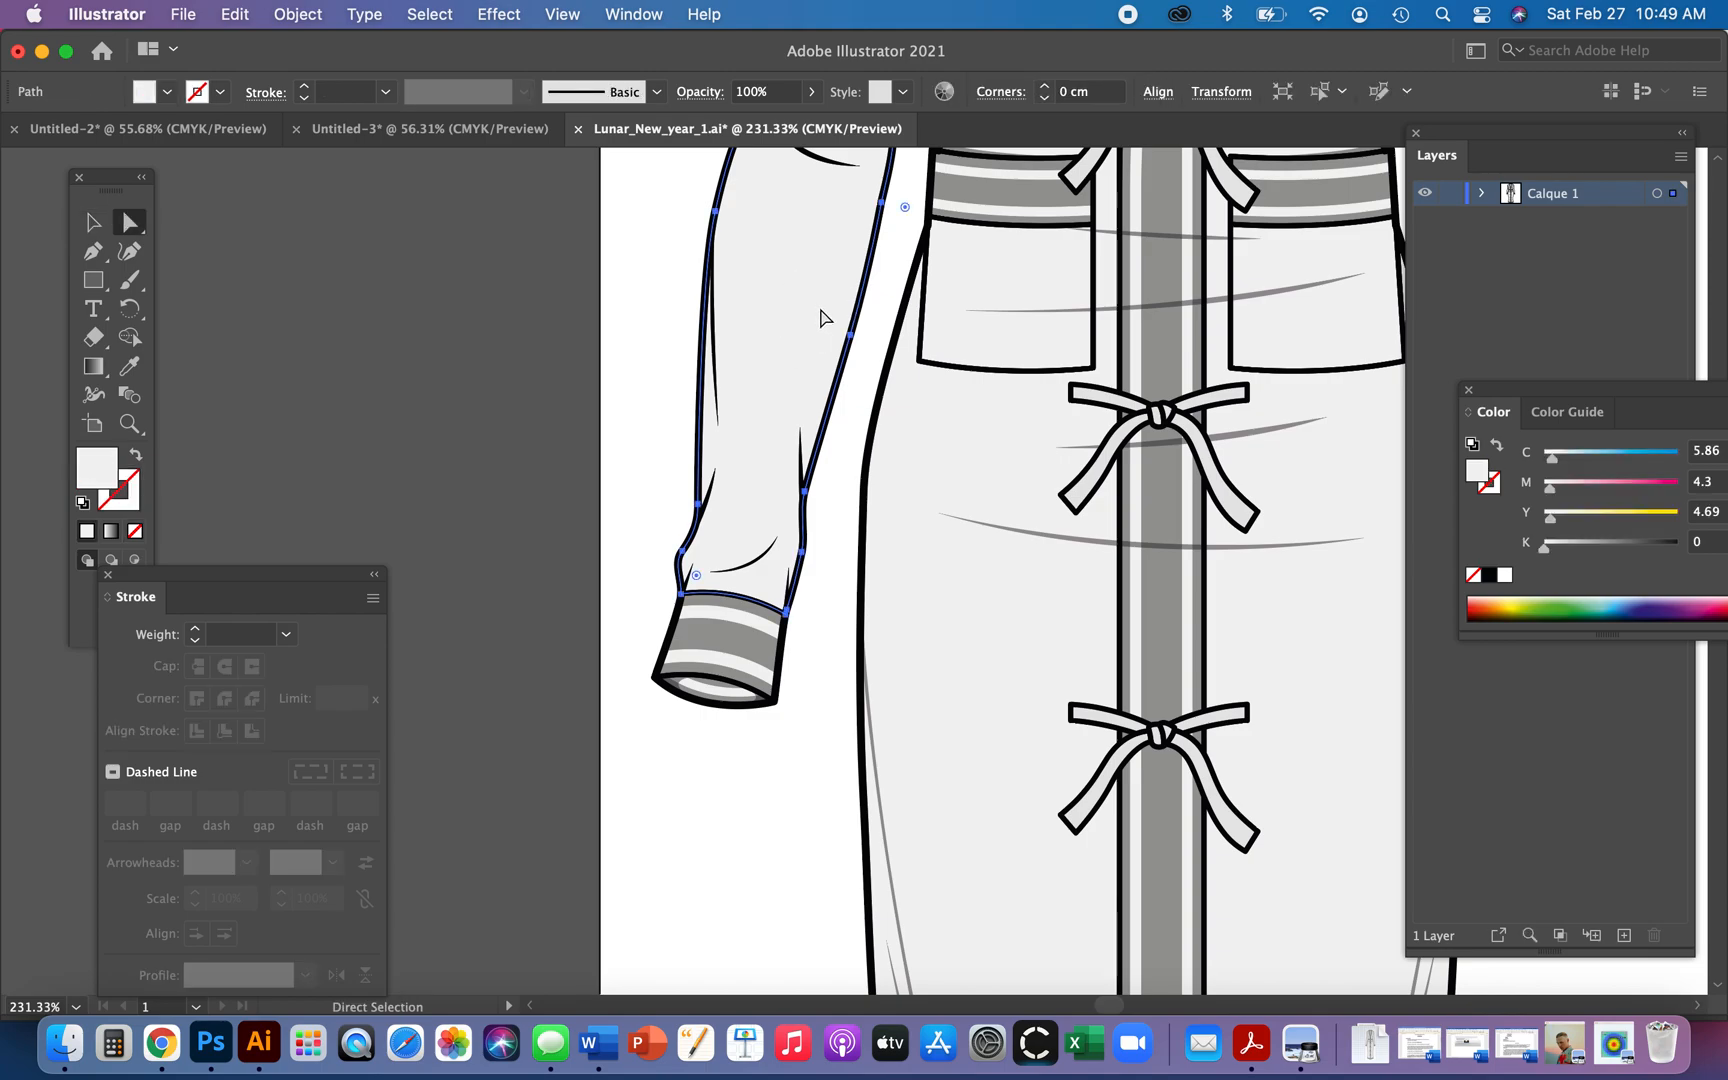
{"action": "left_click", "coordinate": [797, 885]}
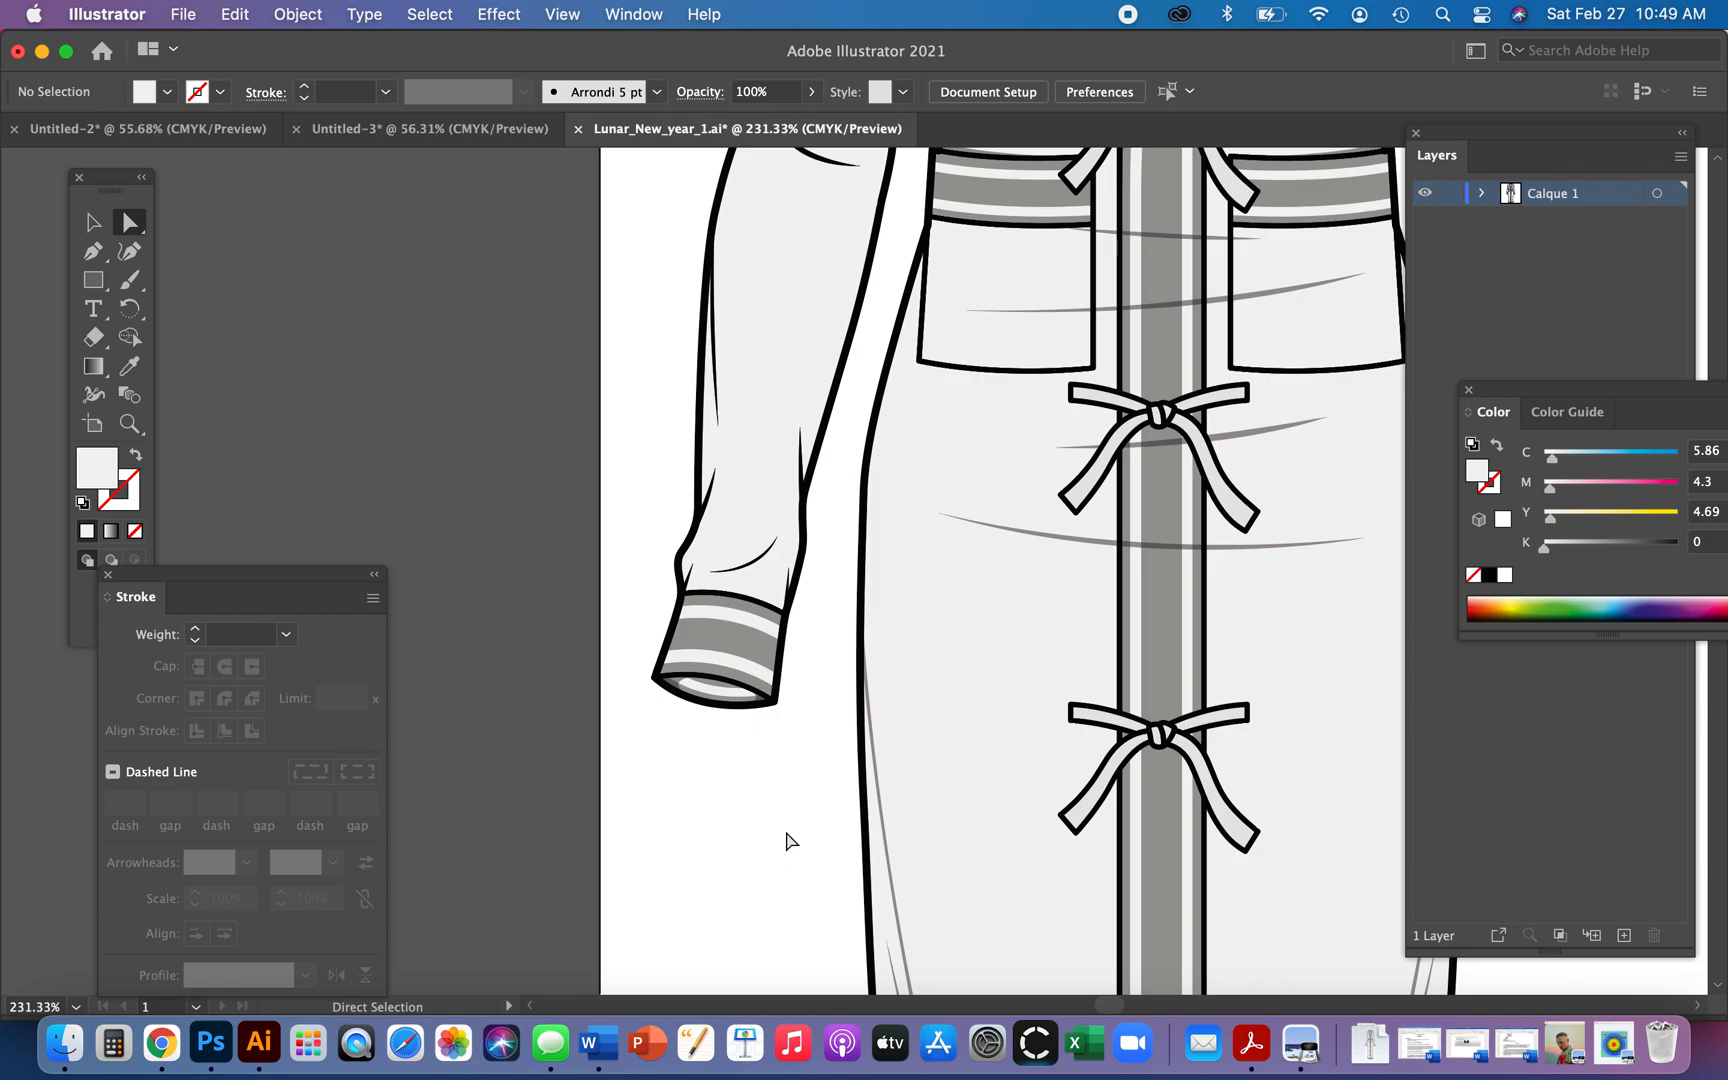
- Paste the sleeve fill in place behind the lines inside the copied left-sleeve fold-line group, and leave isolation
{"action": "key", "text": "v"}
{"action": "left_click", "coordinate": [715, 348]}
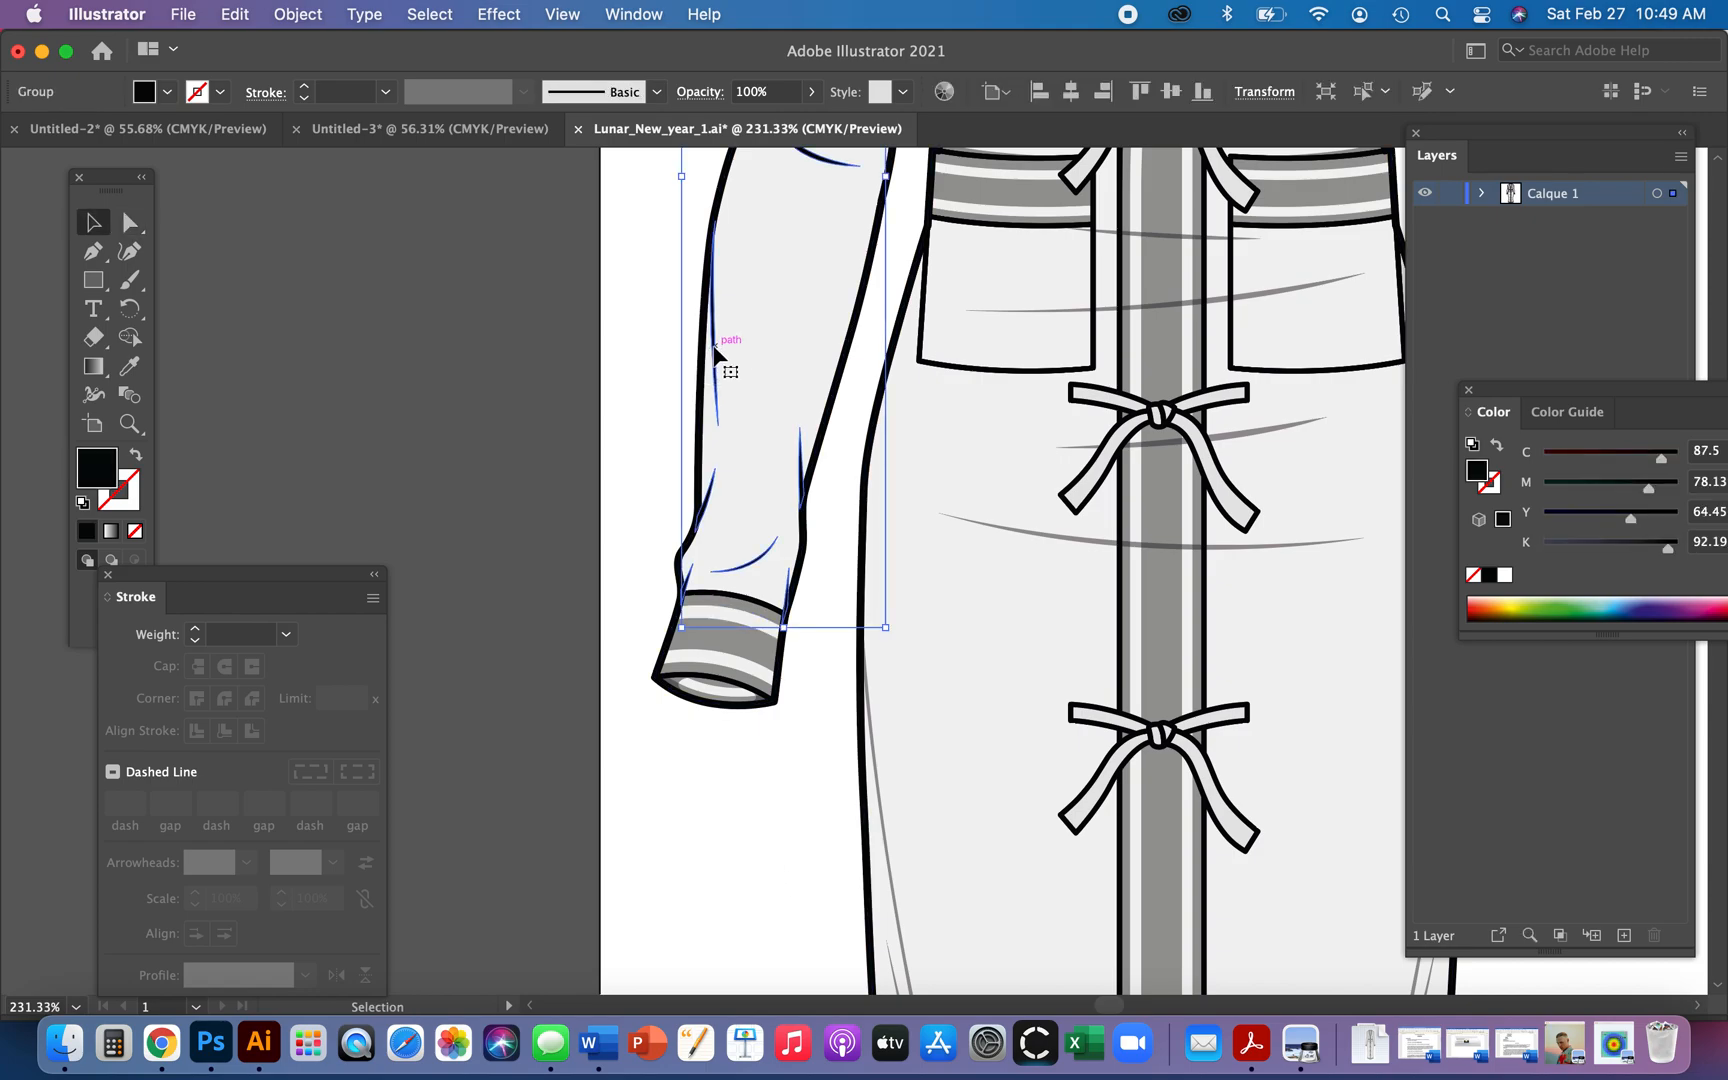
{"action": "mouse_move", "coordinate": [715, 350]}
{"action": "left_mouse_down"}
{"action": "mouse_move", "coordinate": [635, 361]}
{"action": "mouse_move", "coordinate": [716, 348]}
{"action": "left_mouse_up"}
{"action": "double_click", "coordinate": [716, 347]}
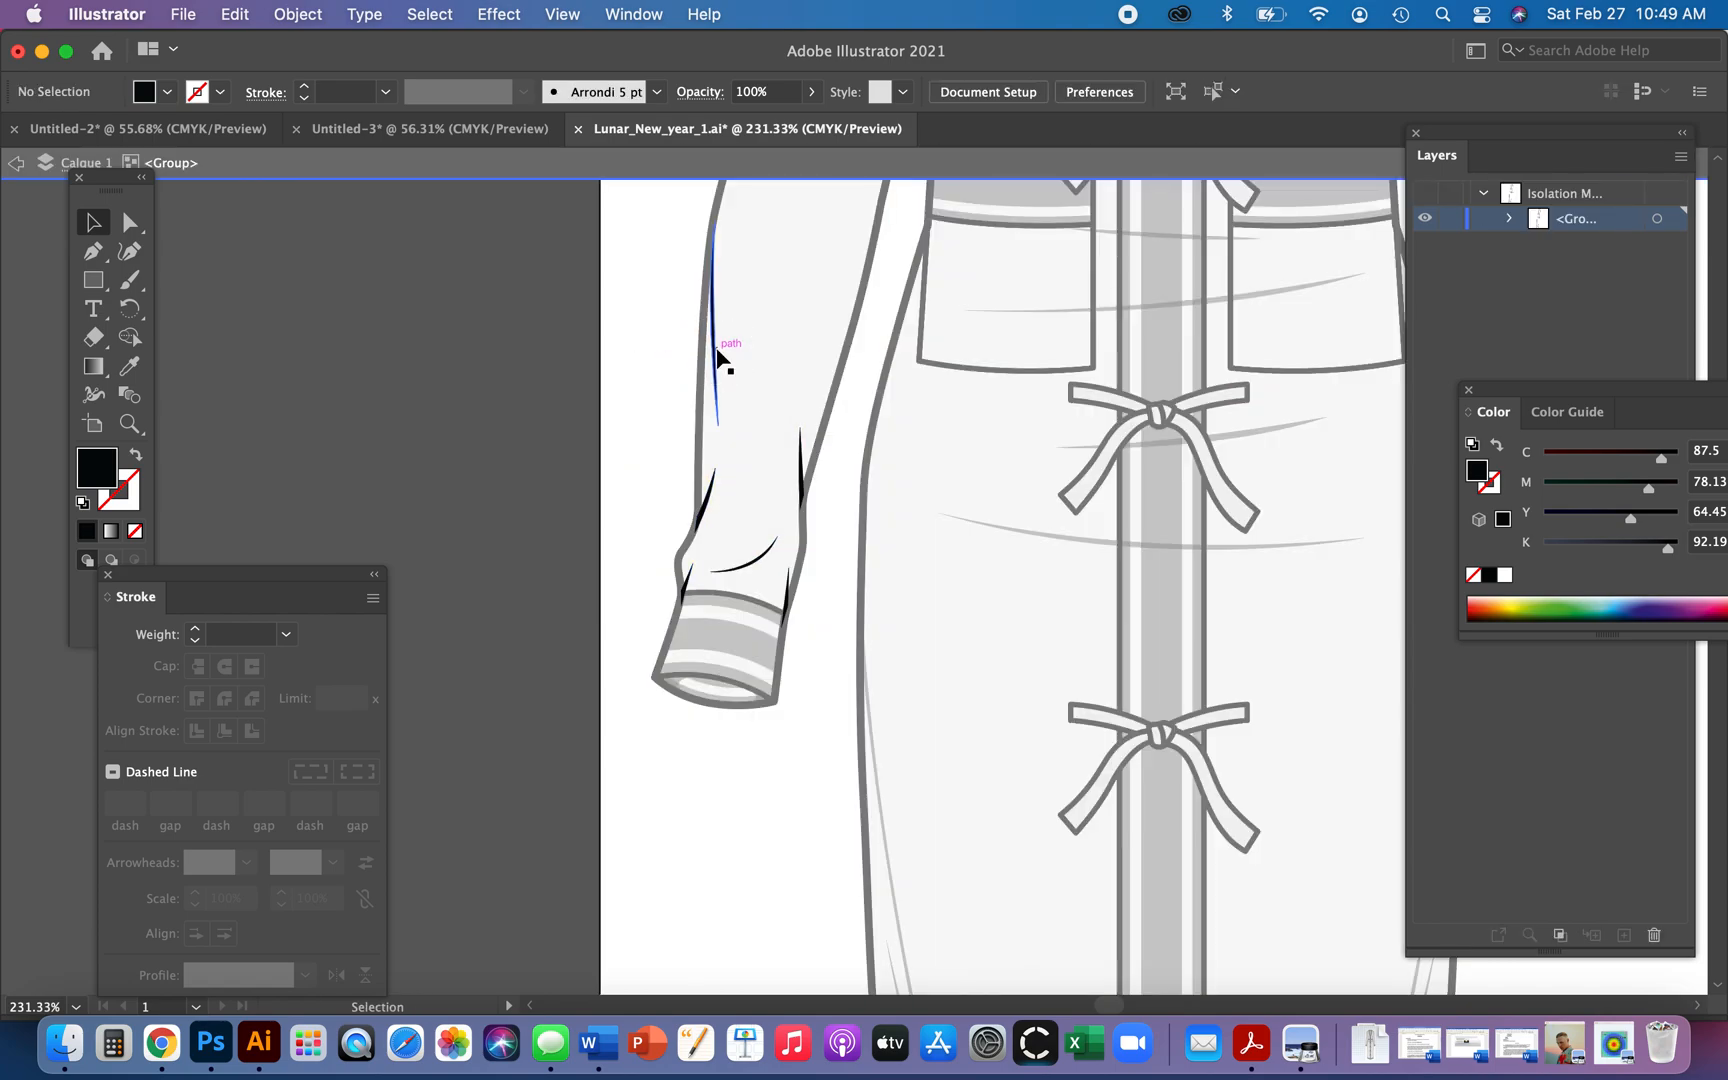
{"action": "left_click", "coordinate": [719, 354]}
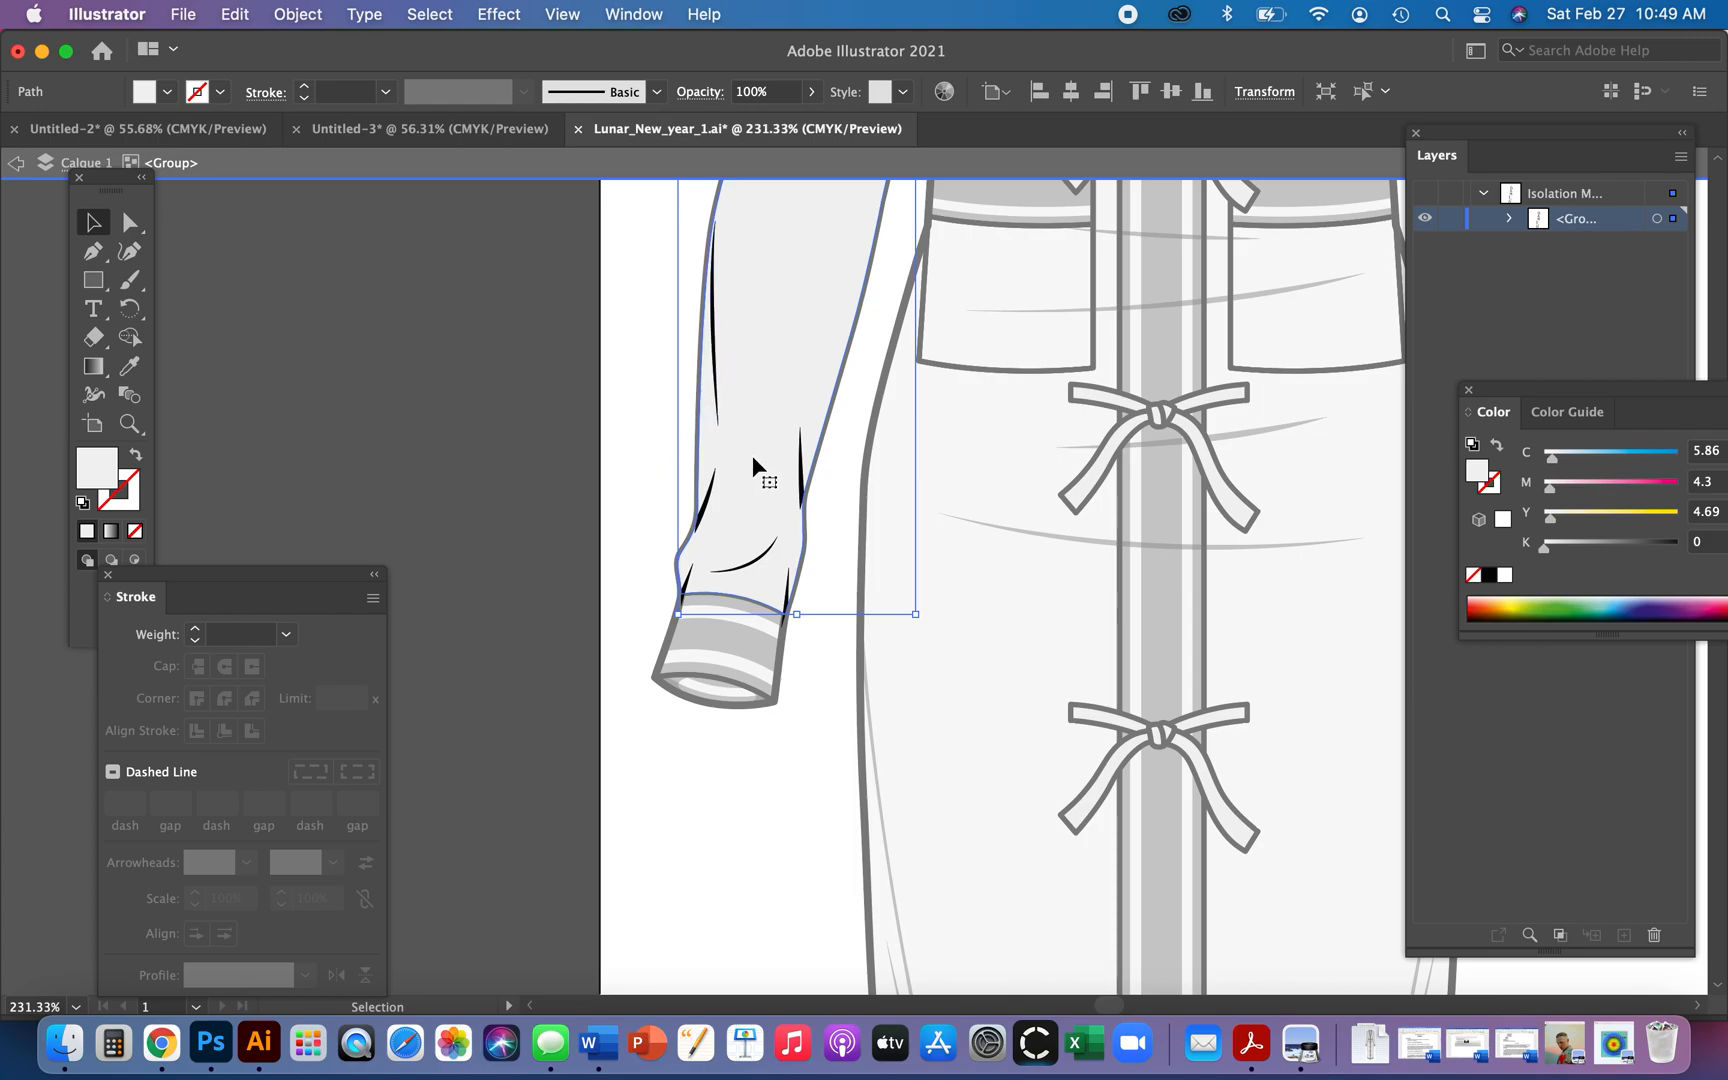
{"action": "double_click", "coordinate": [614, 463]}
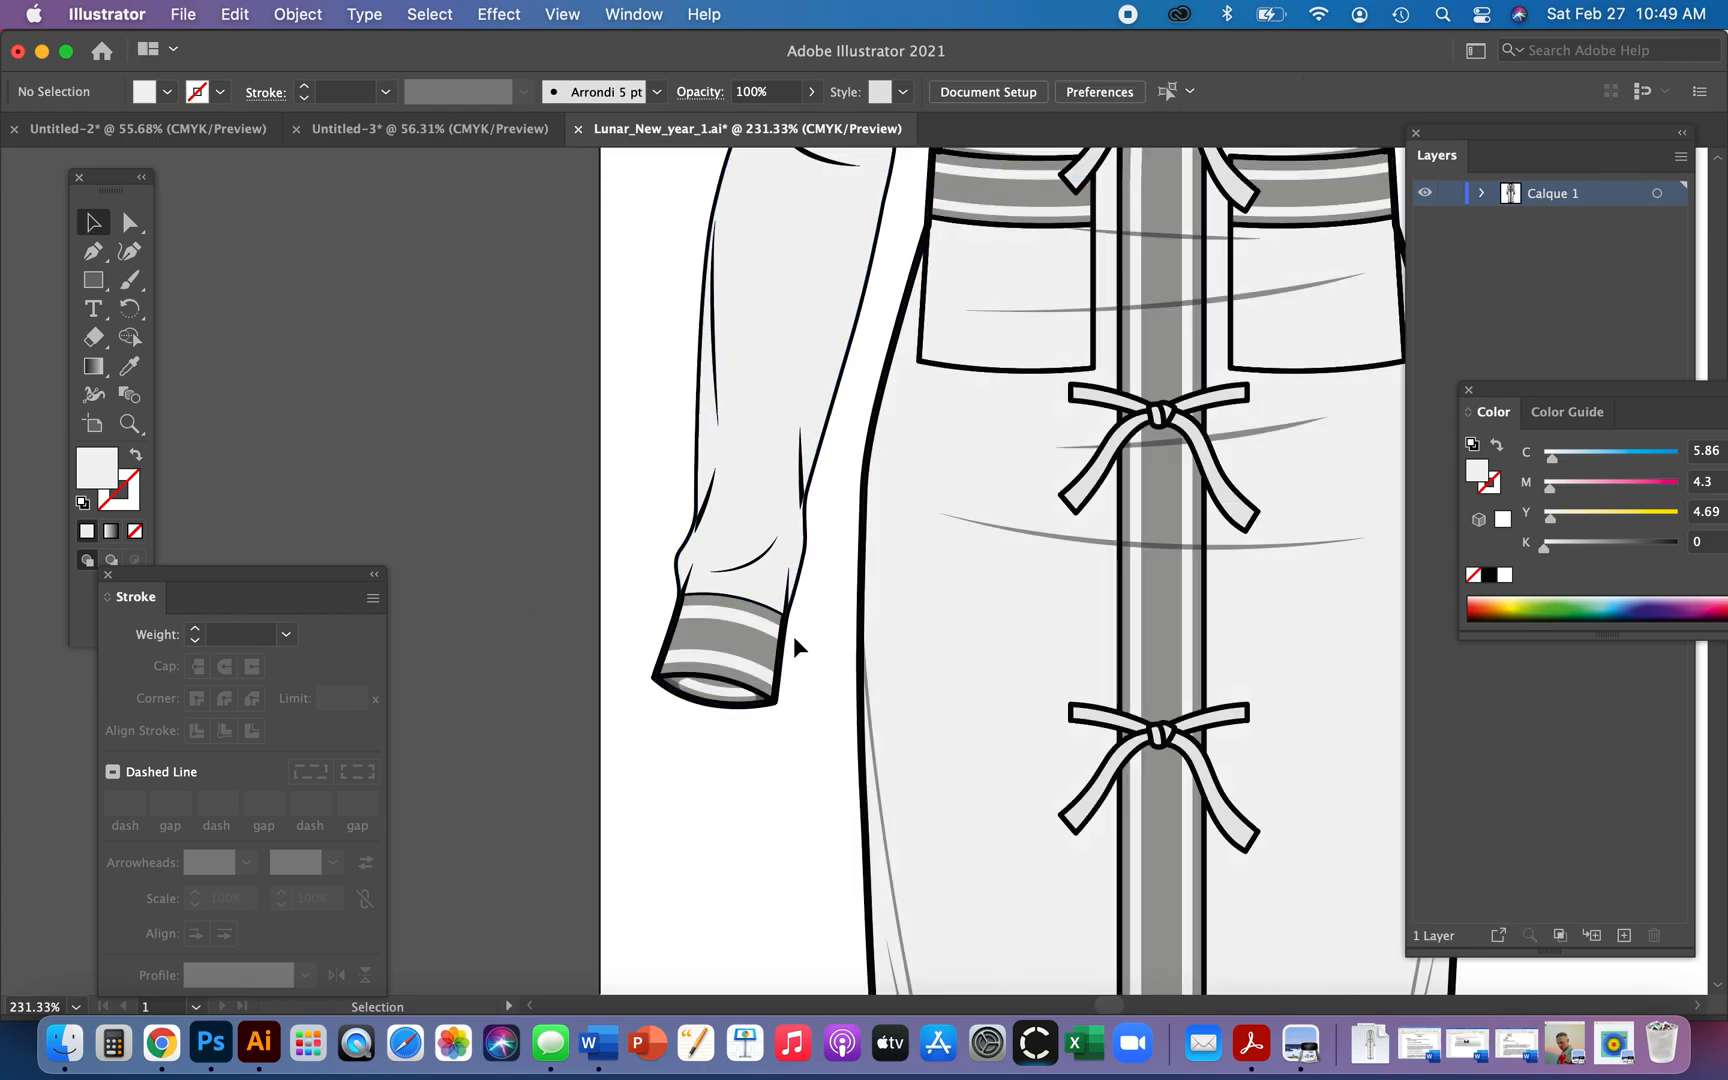
- Isolate the garment's colour-fill group and delete the light stripe inside the left cuff's opening
{"action": "left_click", "coordinate": [740, 703]}
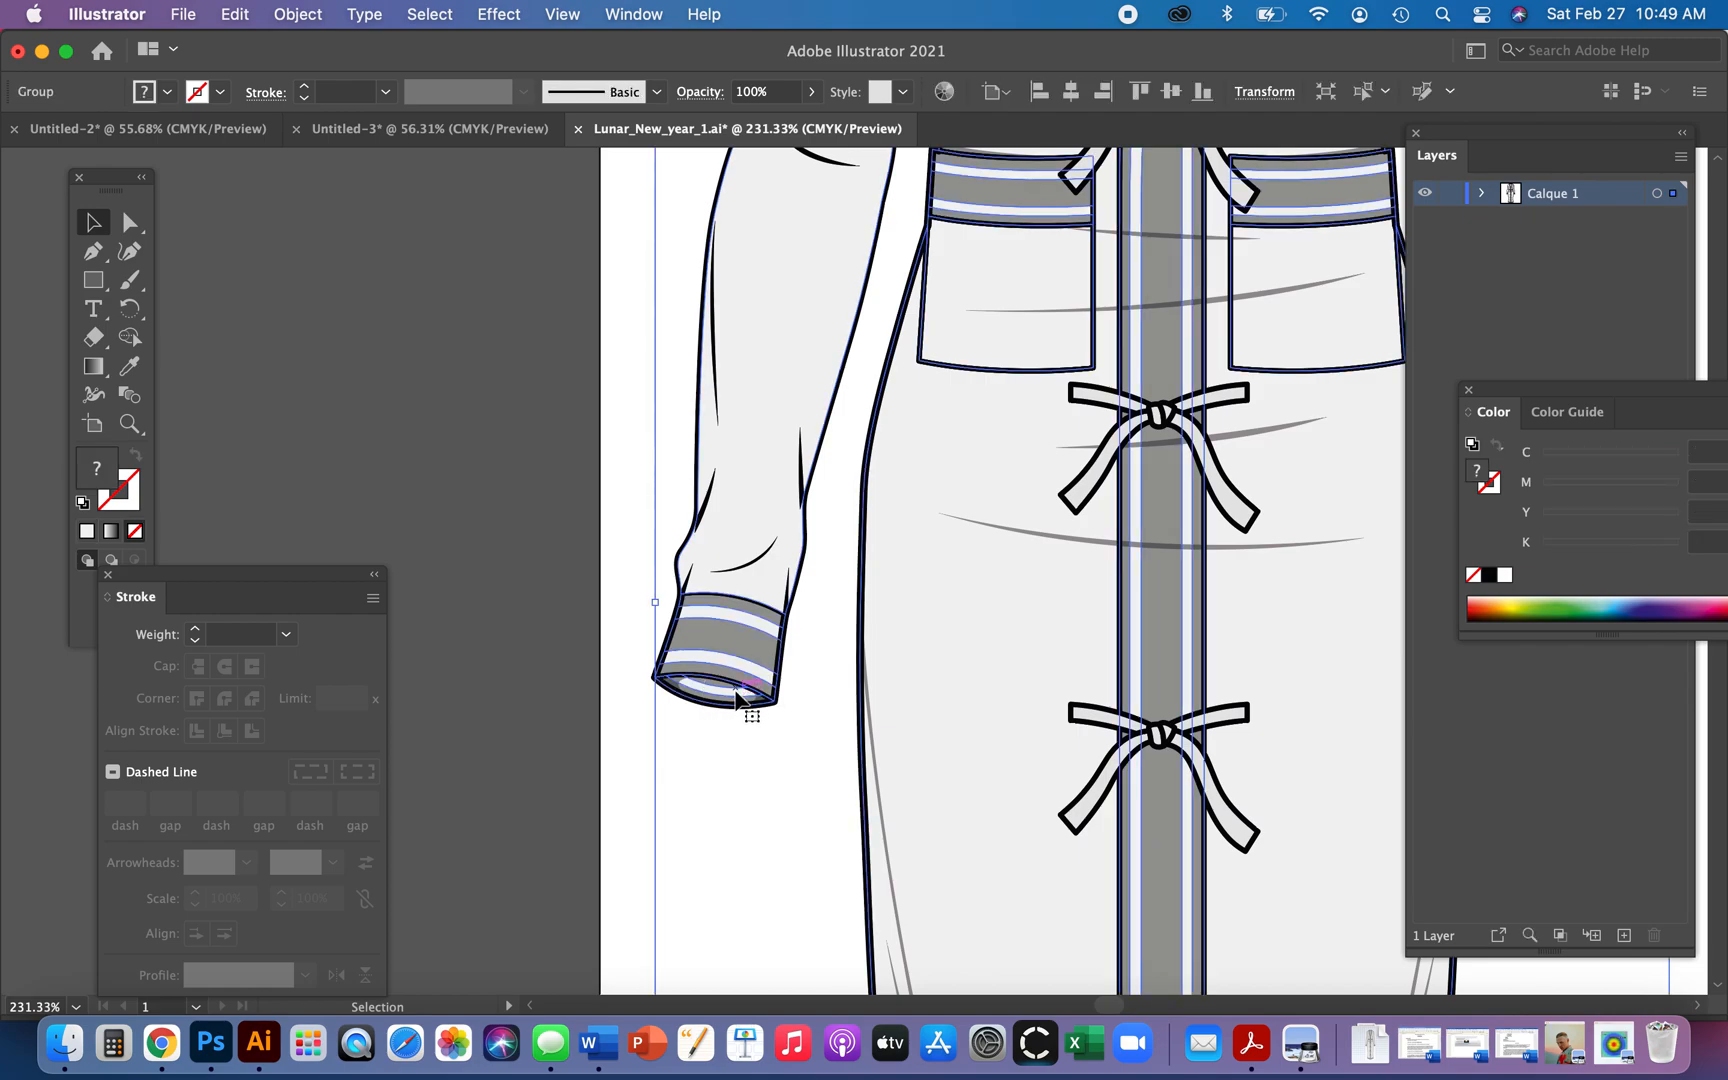
{"action": "double_click", "coordinate": [737, 697]}
{"action": "left_click", "coordinate": [744, 705]}
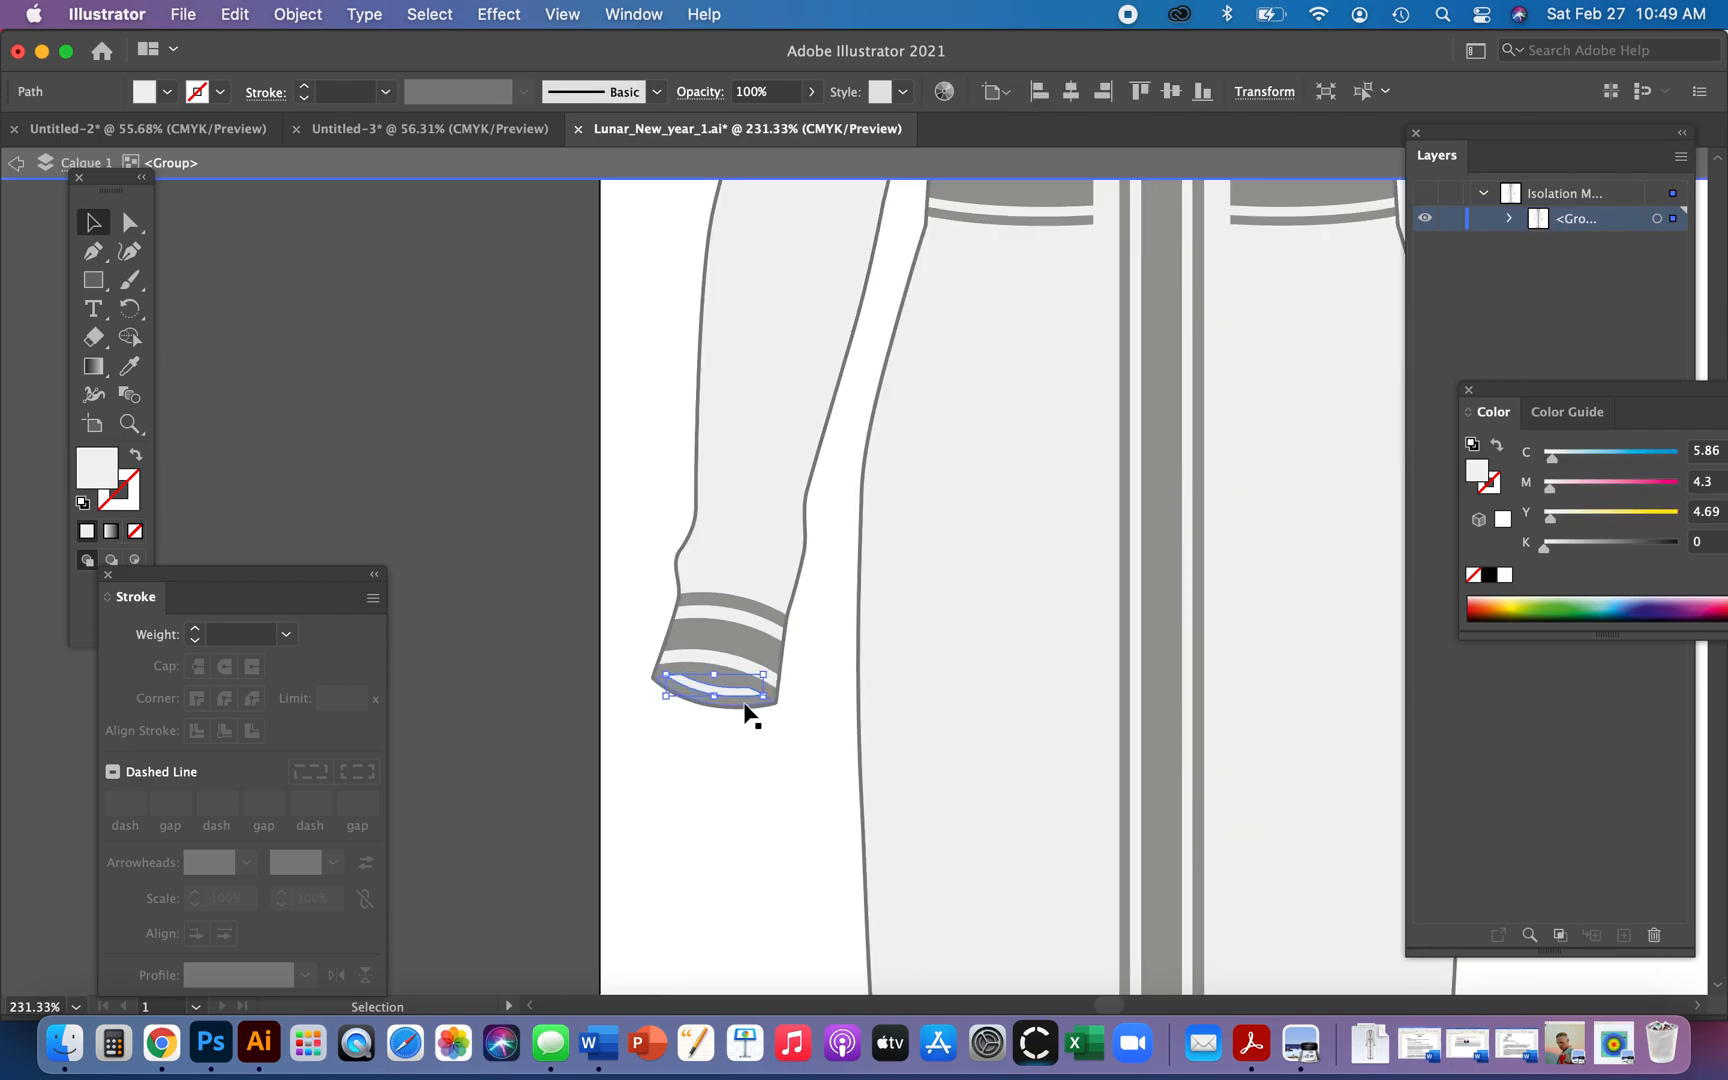
{"action": "left_click", "coordinate": [746, 710]}
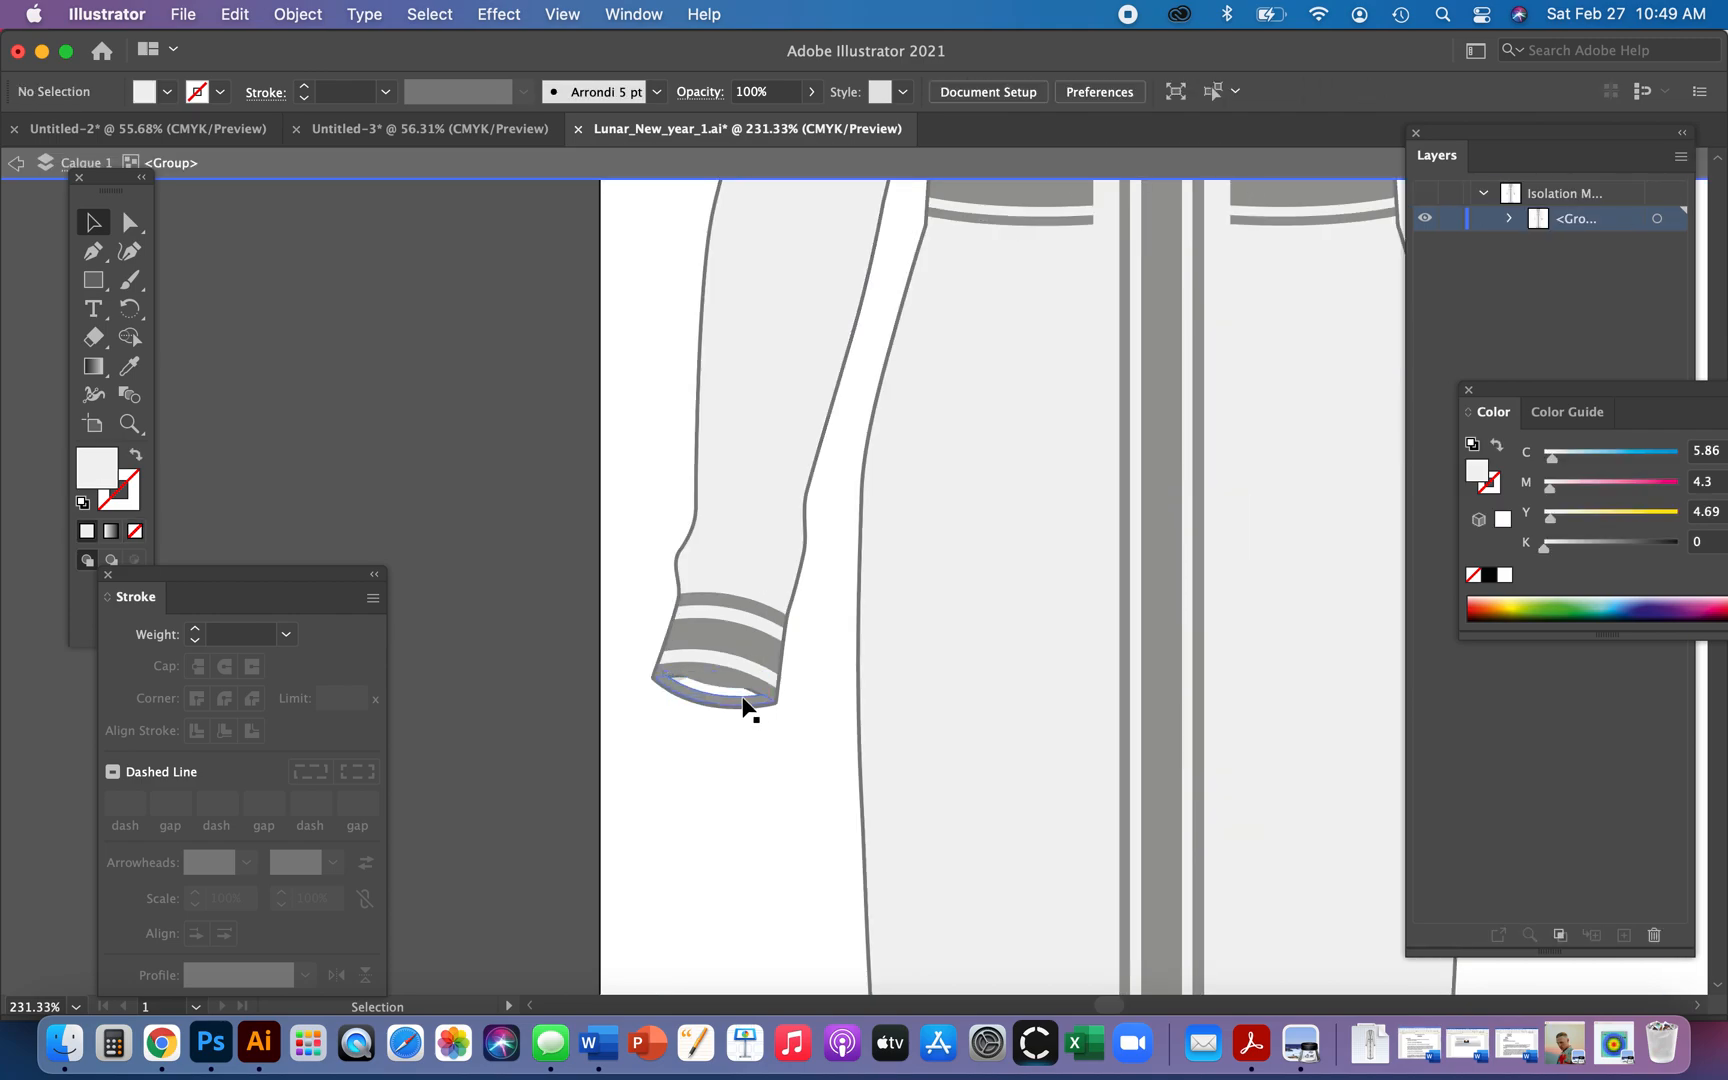
- Fill the grey shape inside the left cuff's opening with green to identify it, and delete it
{"action": "left_click", "coordinate": [735, 704]}
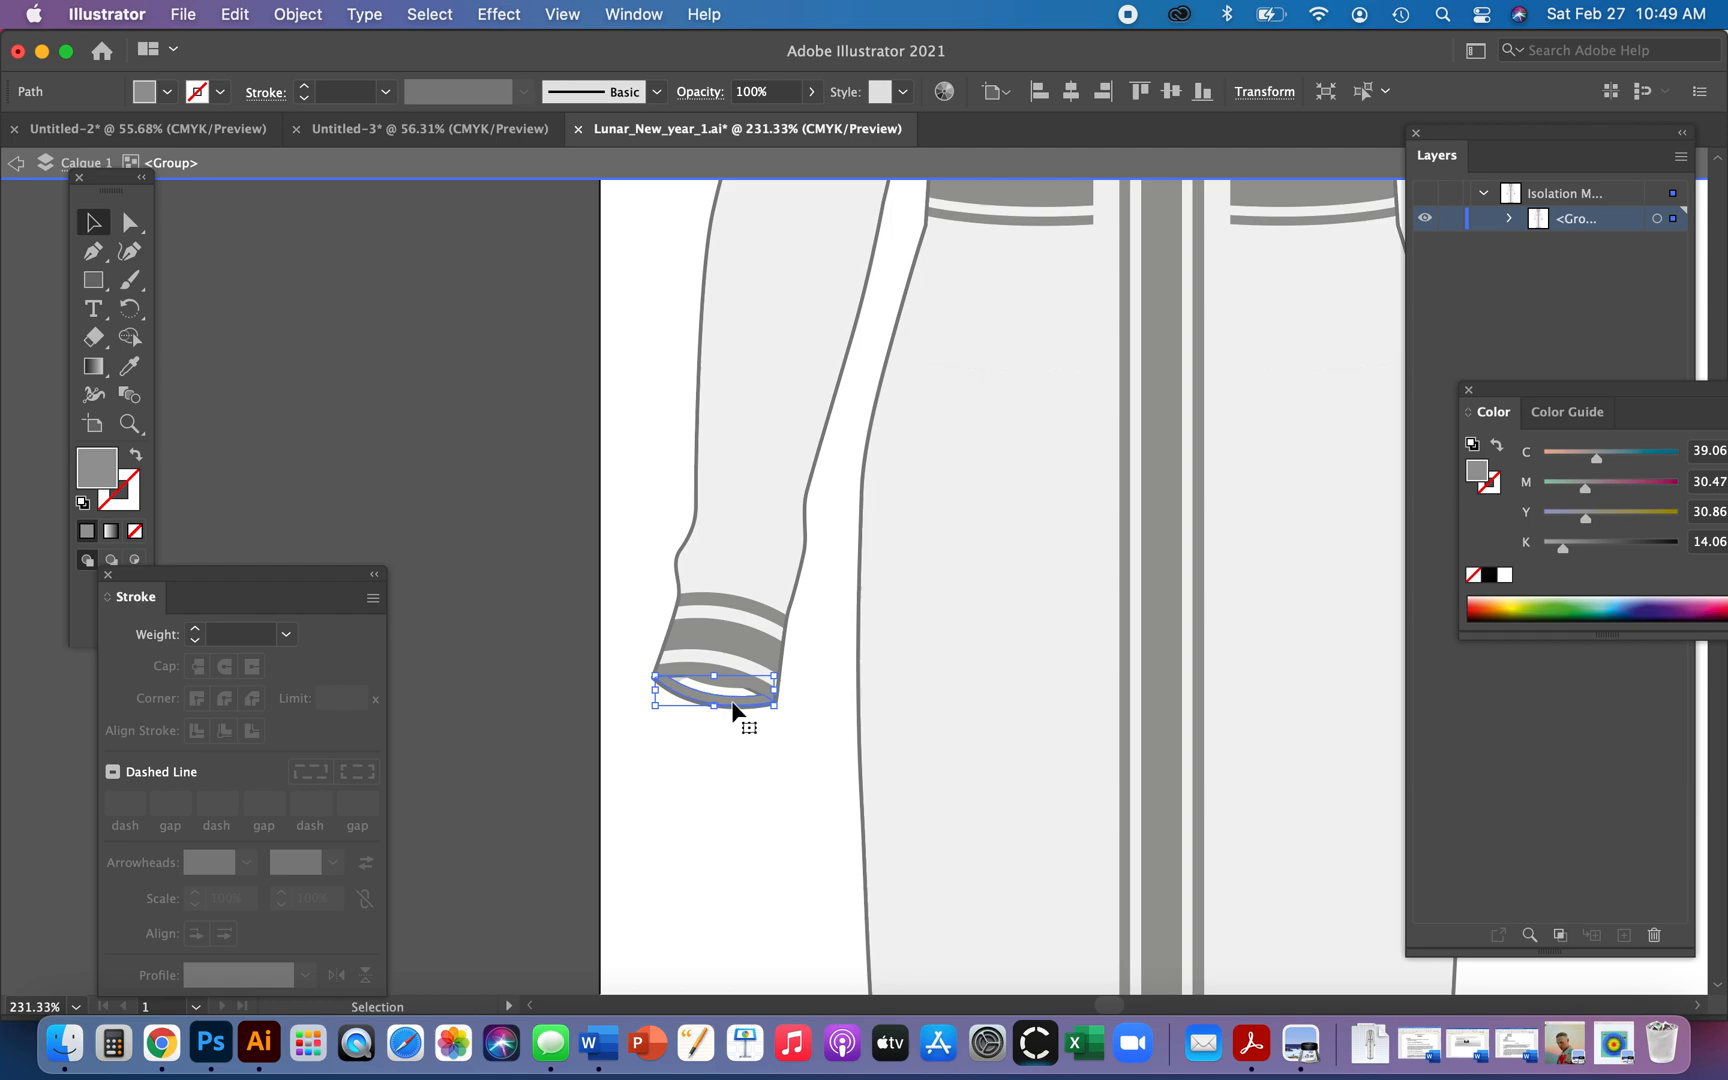
{"action": "double_click", "coordinate": [96, 466]}
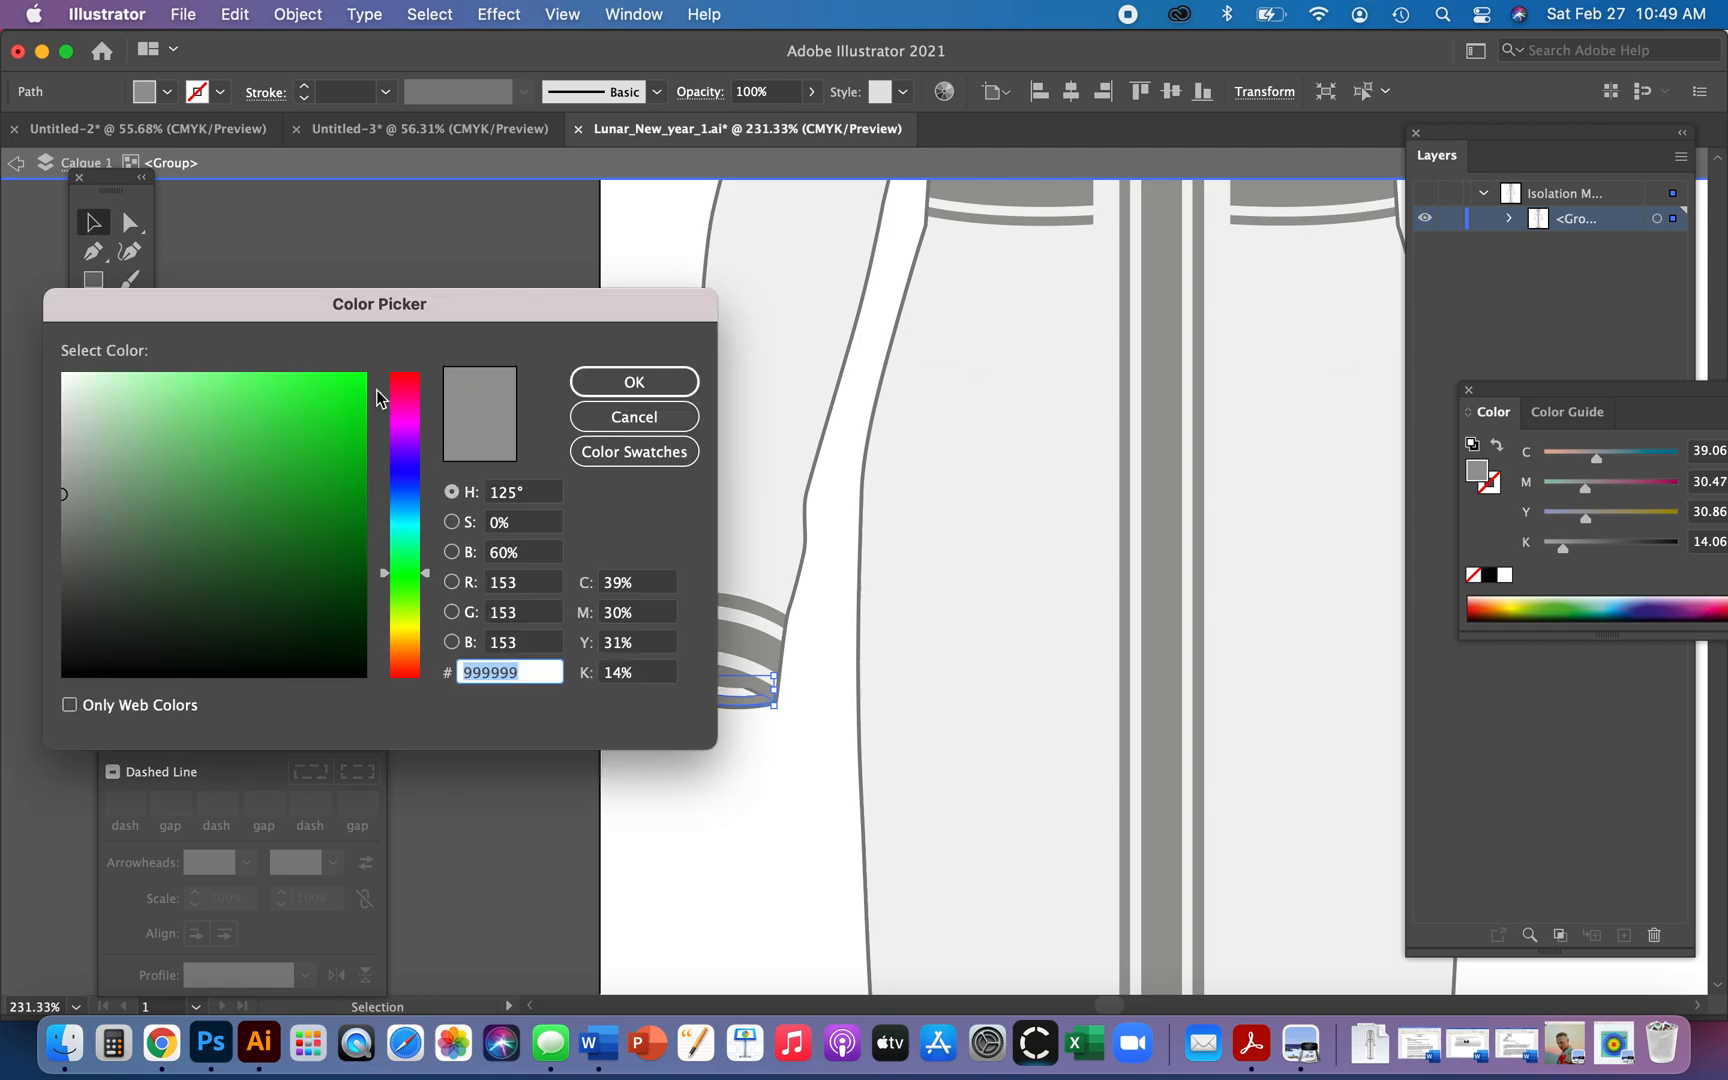
{"action": "left_click", "coordinate": [357, 386]}
{"action": "left_click", "coordinate": [605, 380]}
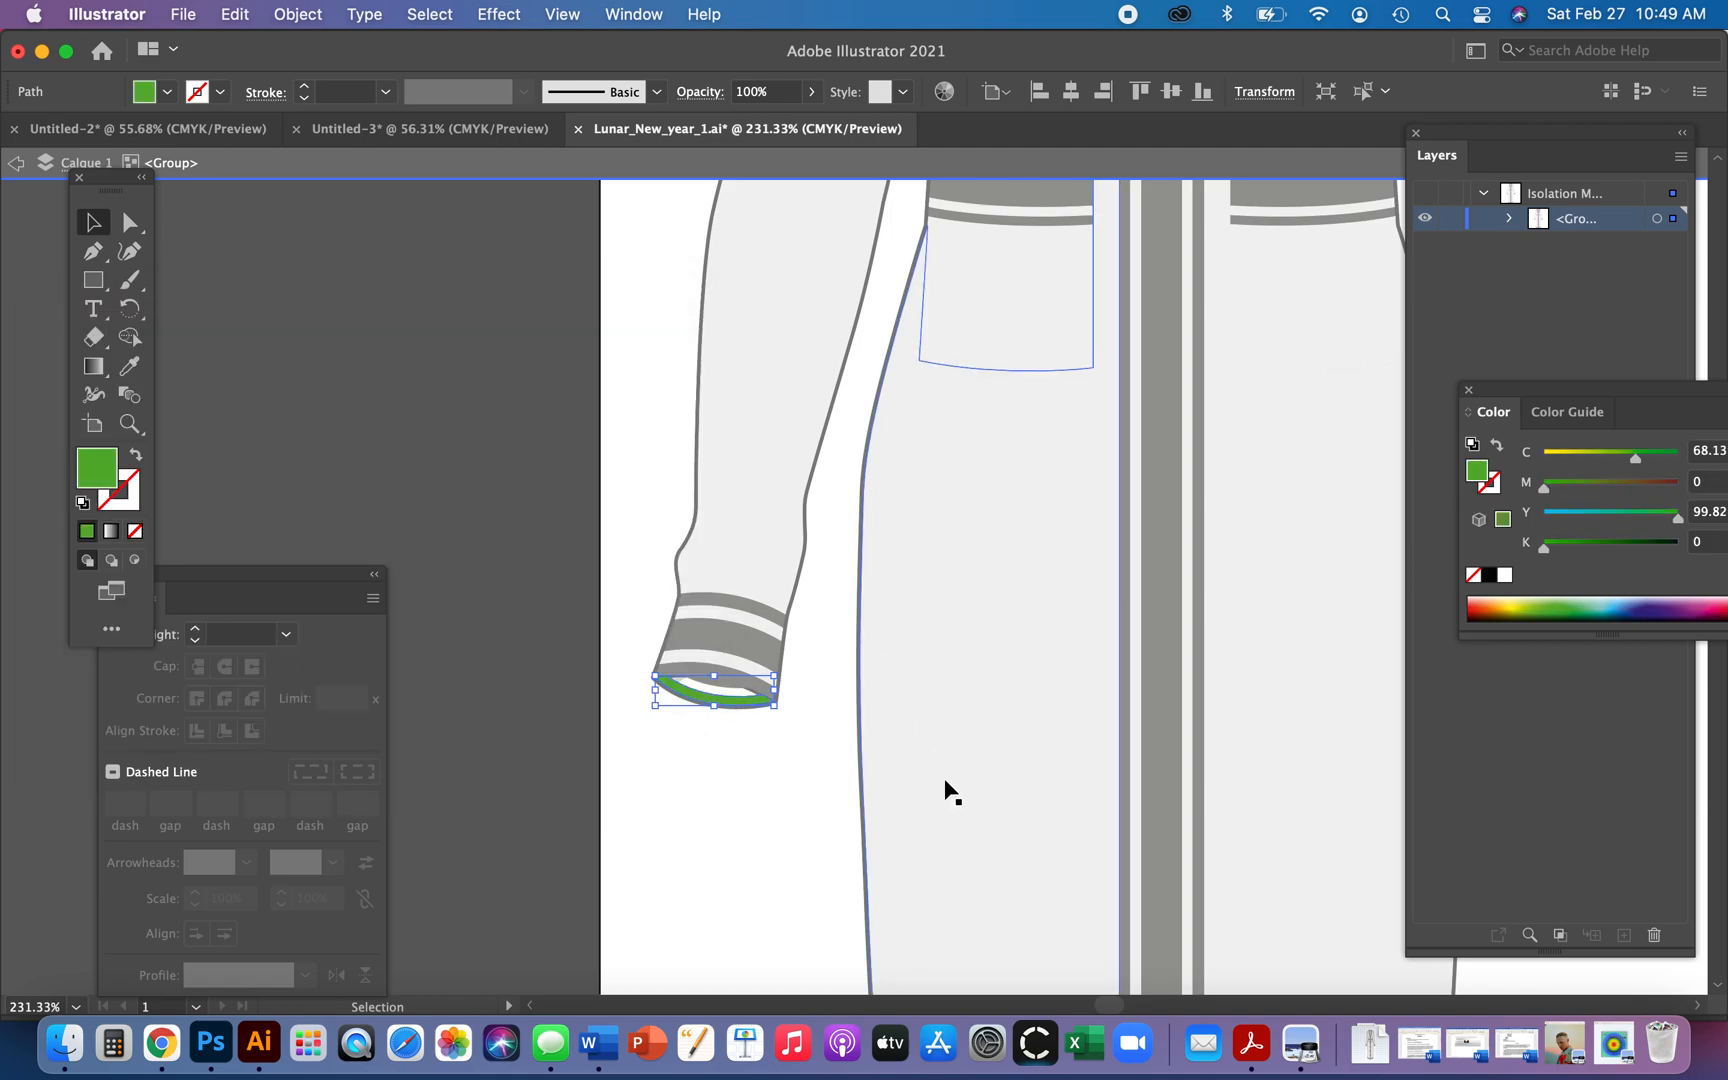
{"action": "left_click", "coordinate": [707, 740]}
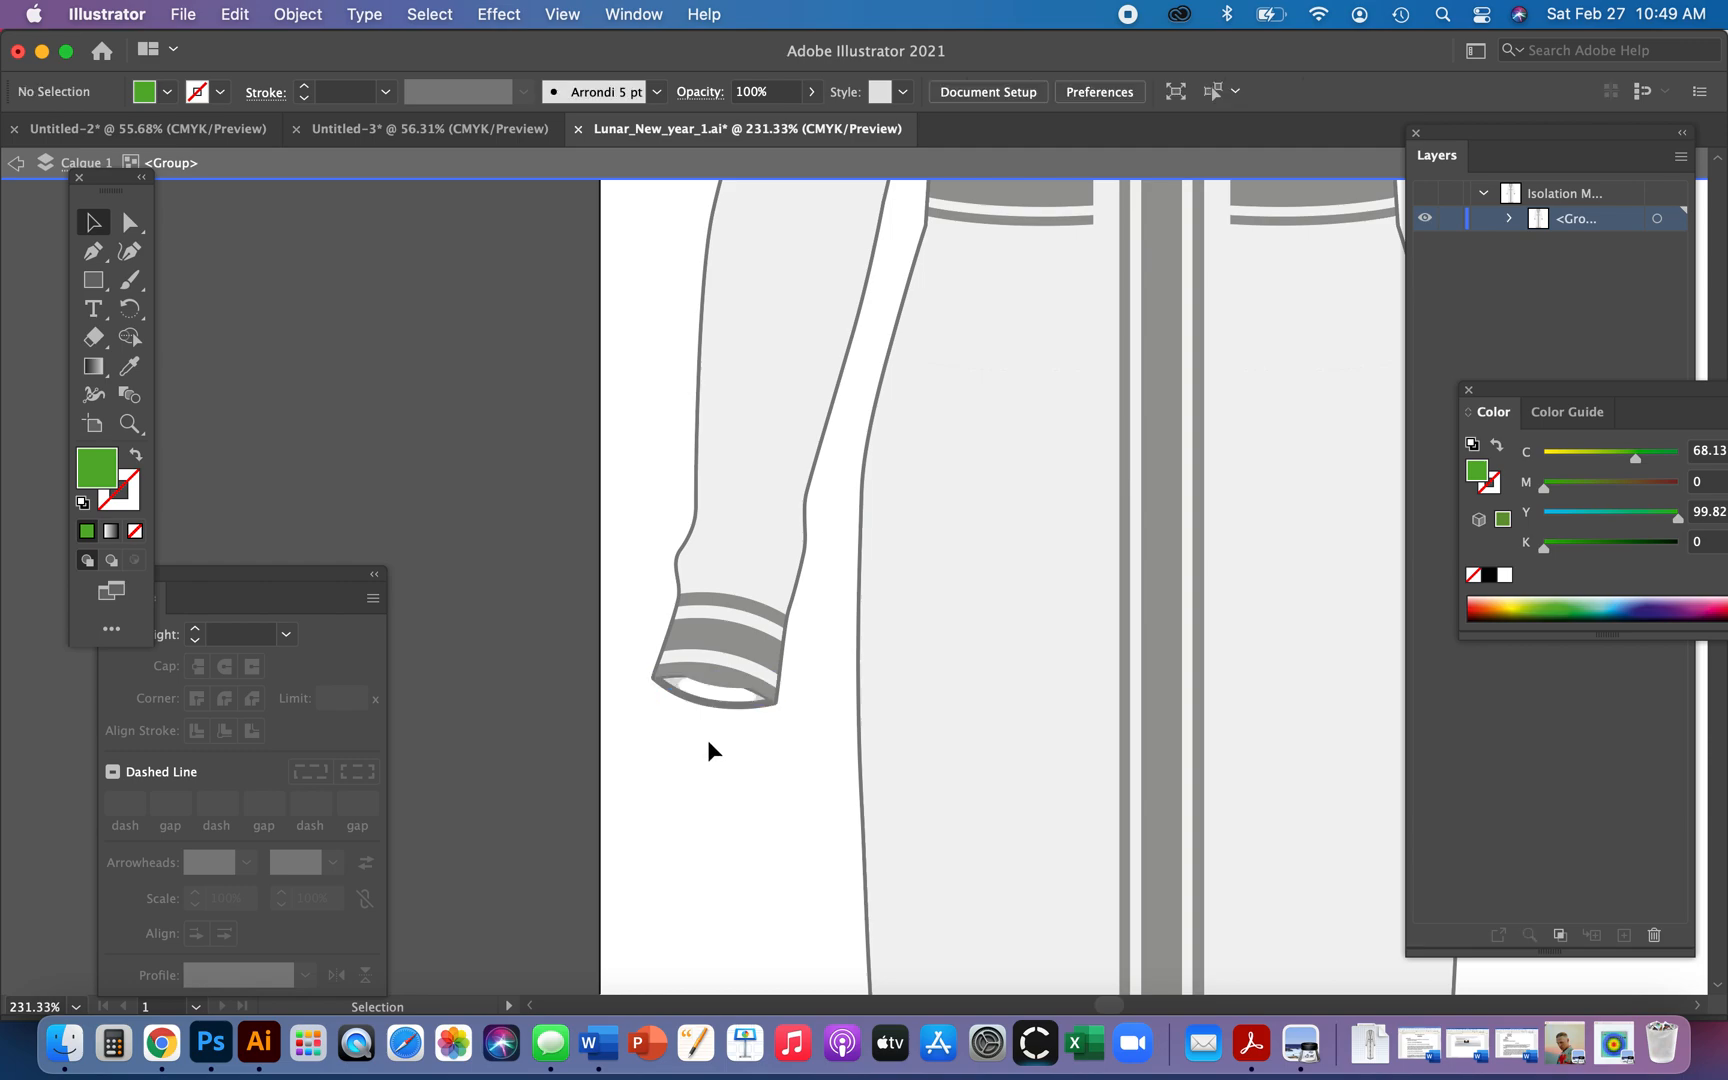
{"action": "key", "text": "ctrl+z"}
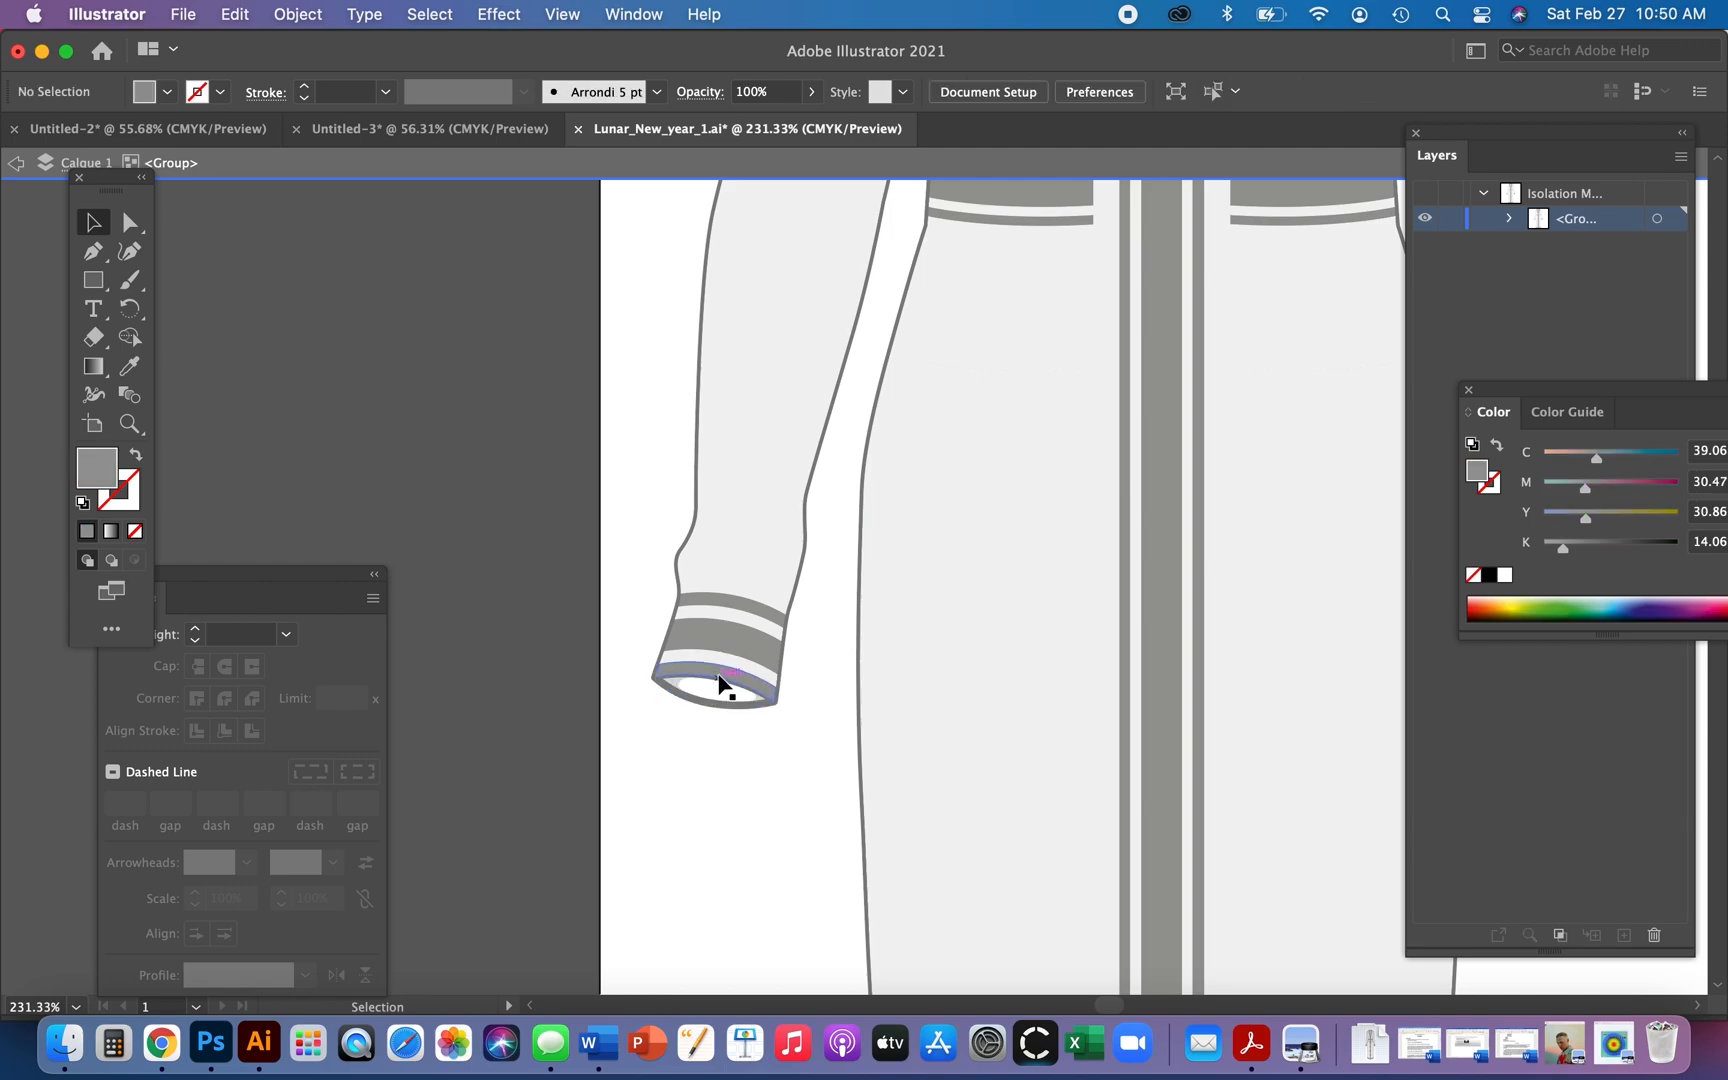
- Delete the remaining grey and light stripe fills from the left cuff and leave the isolated group
{"action": "left_click", "coordinate": [718, 672]}
{"action": "key", "text": "Delete"}
{"action": "left_click", "coordinate": [722, 671]}
{"action": "key", "text": "Delete"}
{"action": "left_click", "coordinate": [722, 648]}
{"action": "key", "text": "Delete"}
{"action": "left_click", "coordinate": [735, 641]}
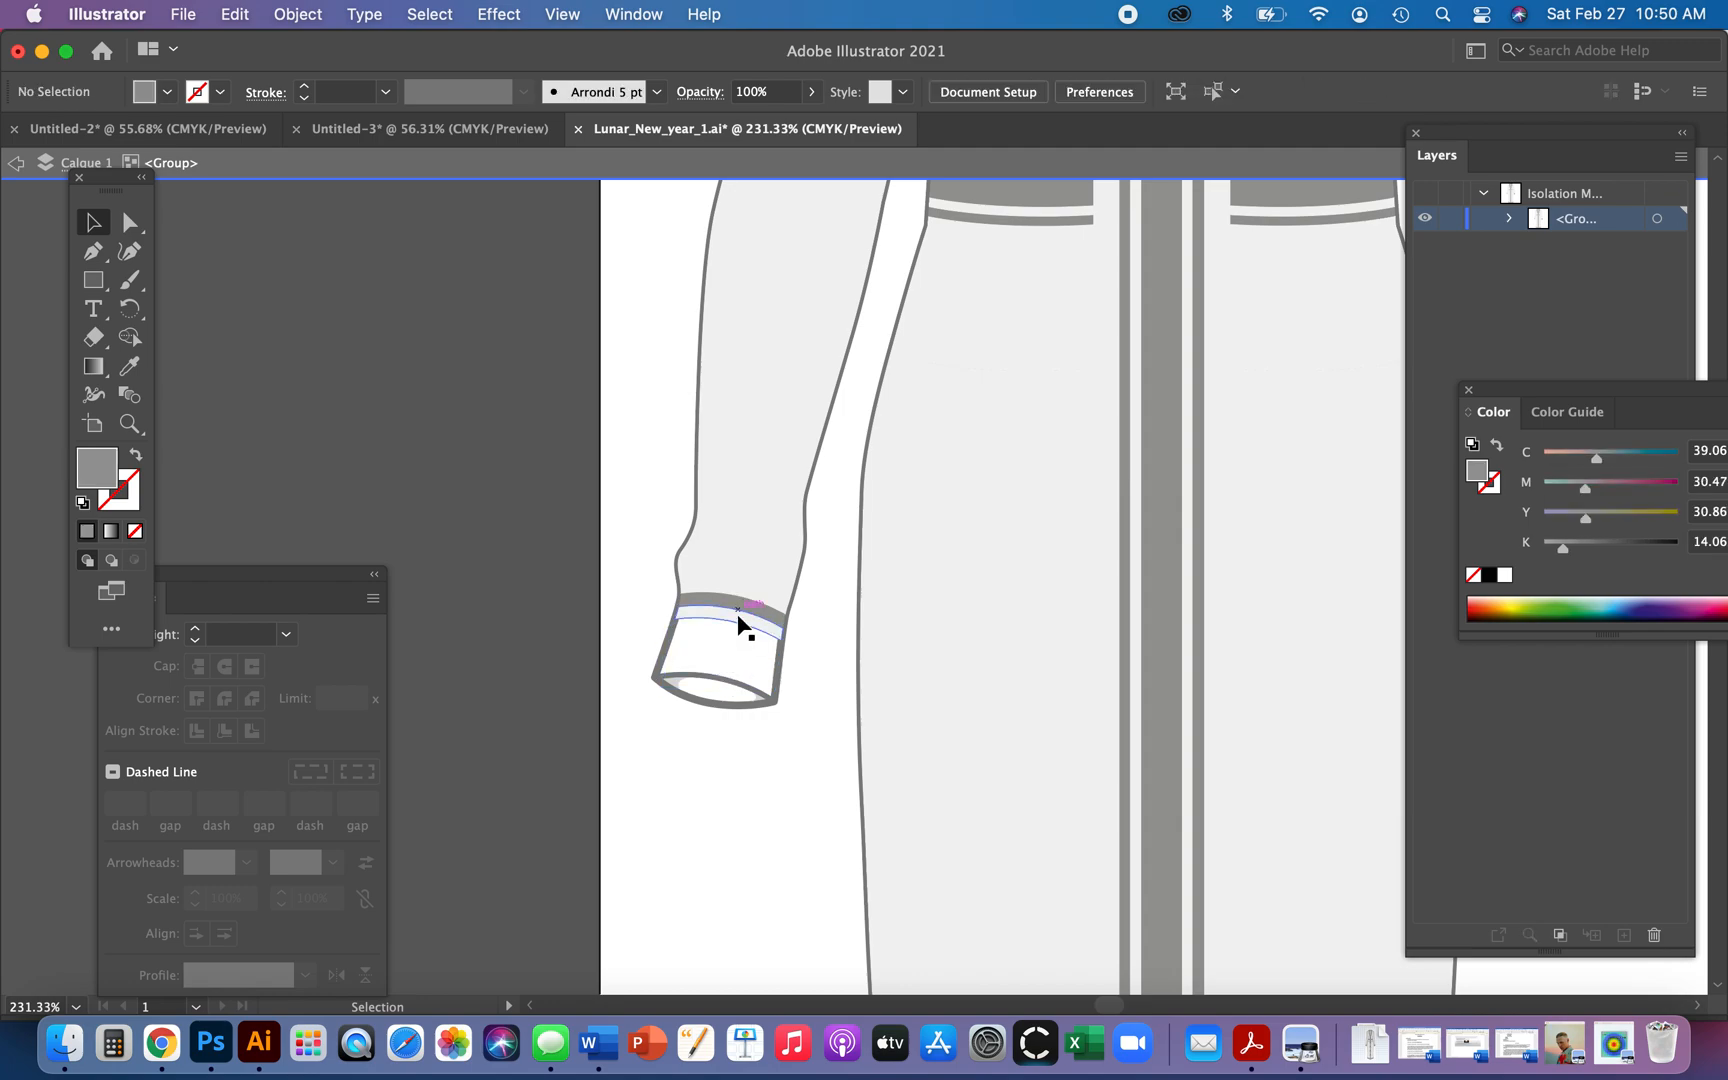
{"action": "key", "text": "Delete"}
{"action": "left_click", "coordinate": [739, 606]}
{"action": "key", "text": "Delete"}
{"action": "double_click", "coordinate": [751, 765]}
- Pull the garment's 1.5 pt outer outline away from the drawing and delete it
{"action": "left_click", "coordinate": [713, 704]}
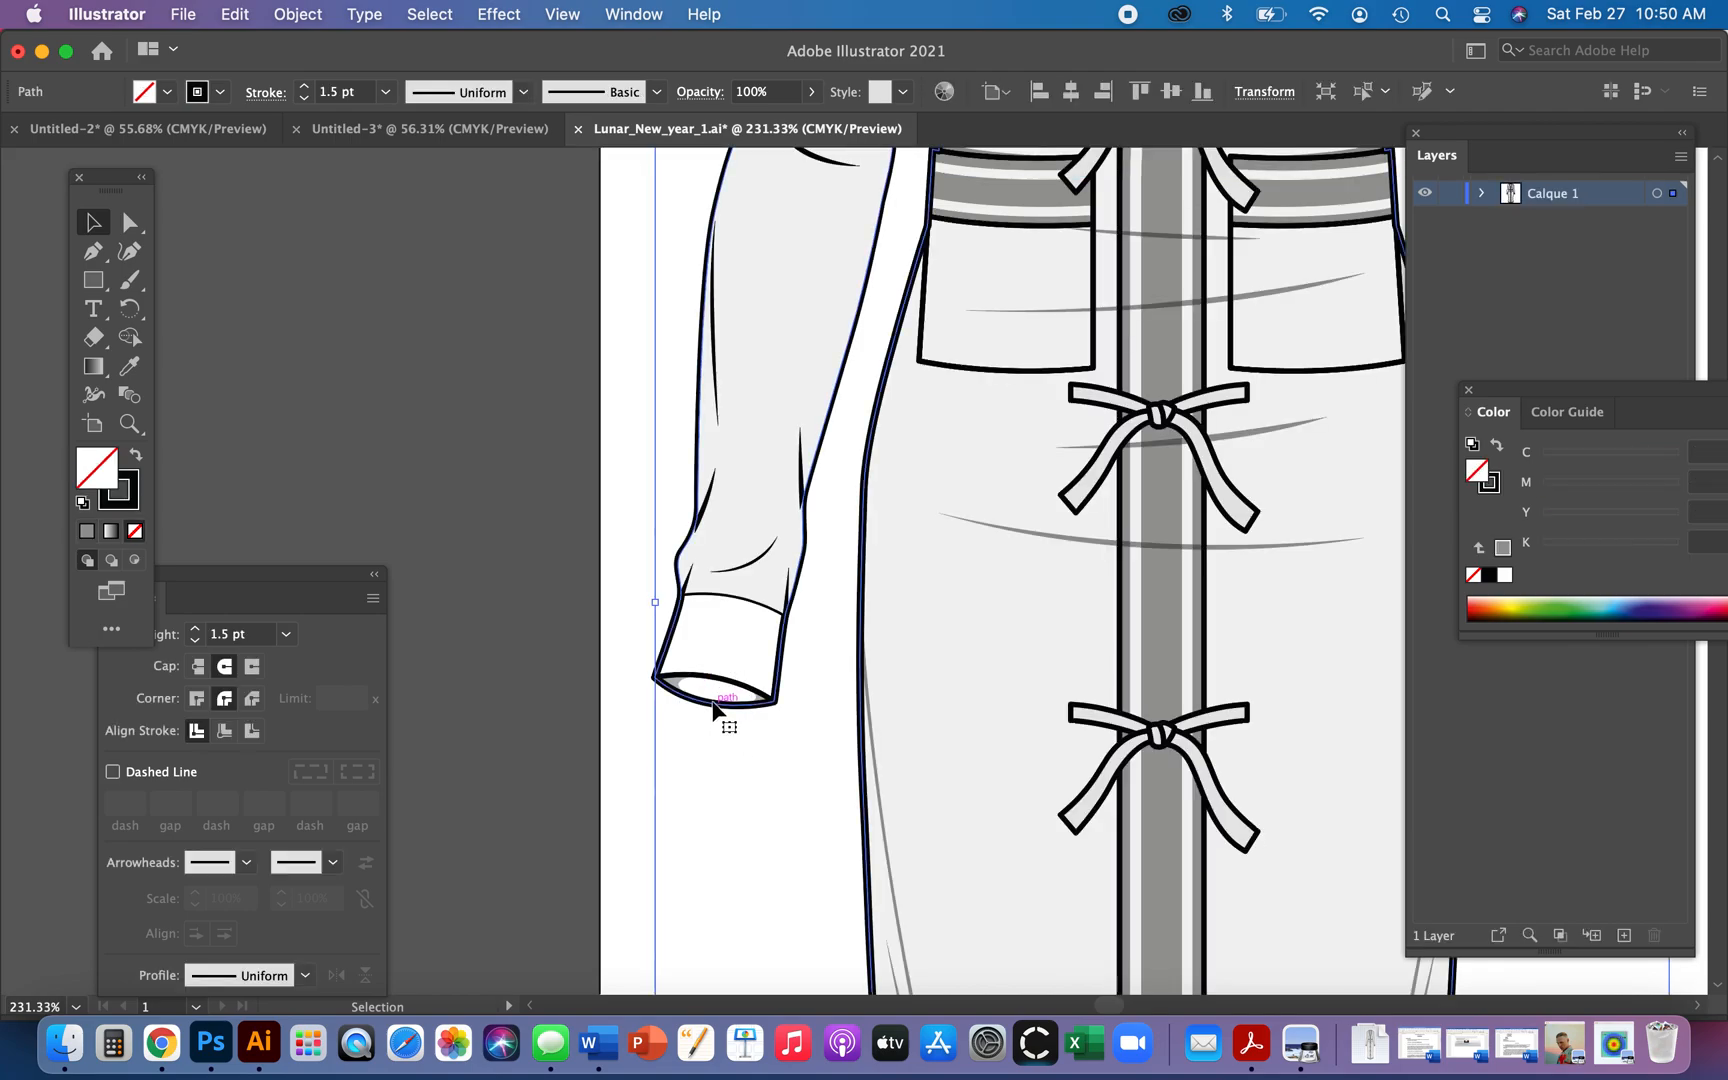
{"action": "left_click_drag", "start_coordinate": [713, 704], "coordinate": [818, 745]}
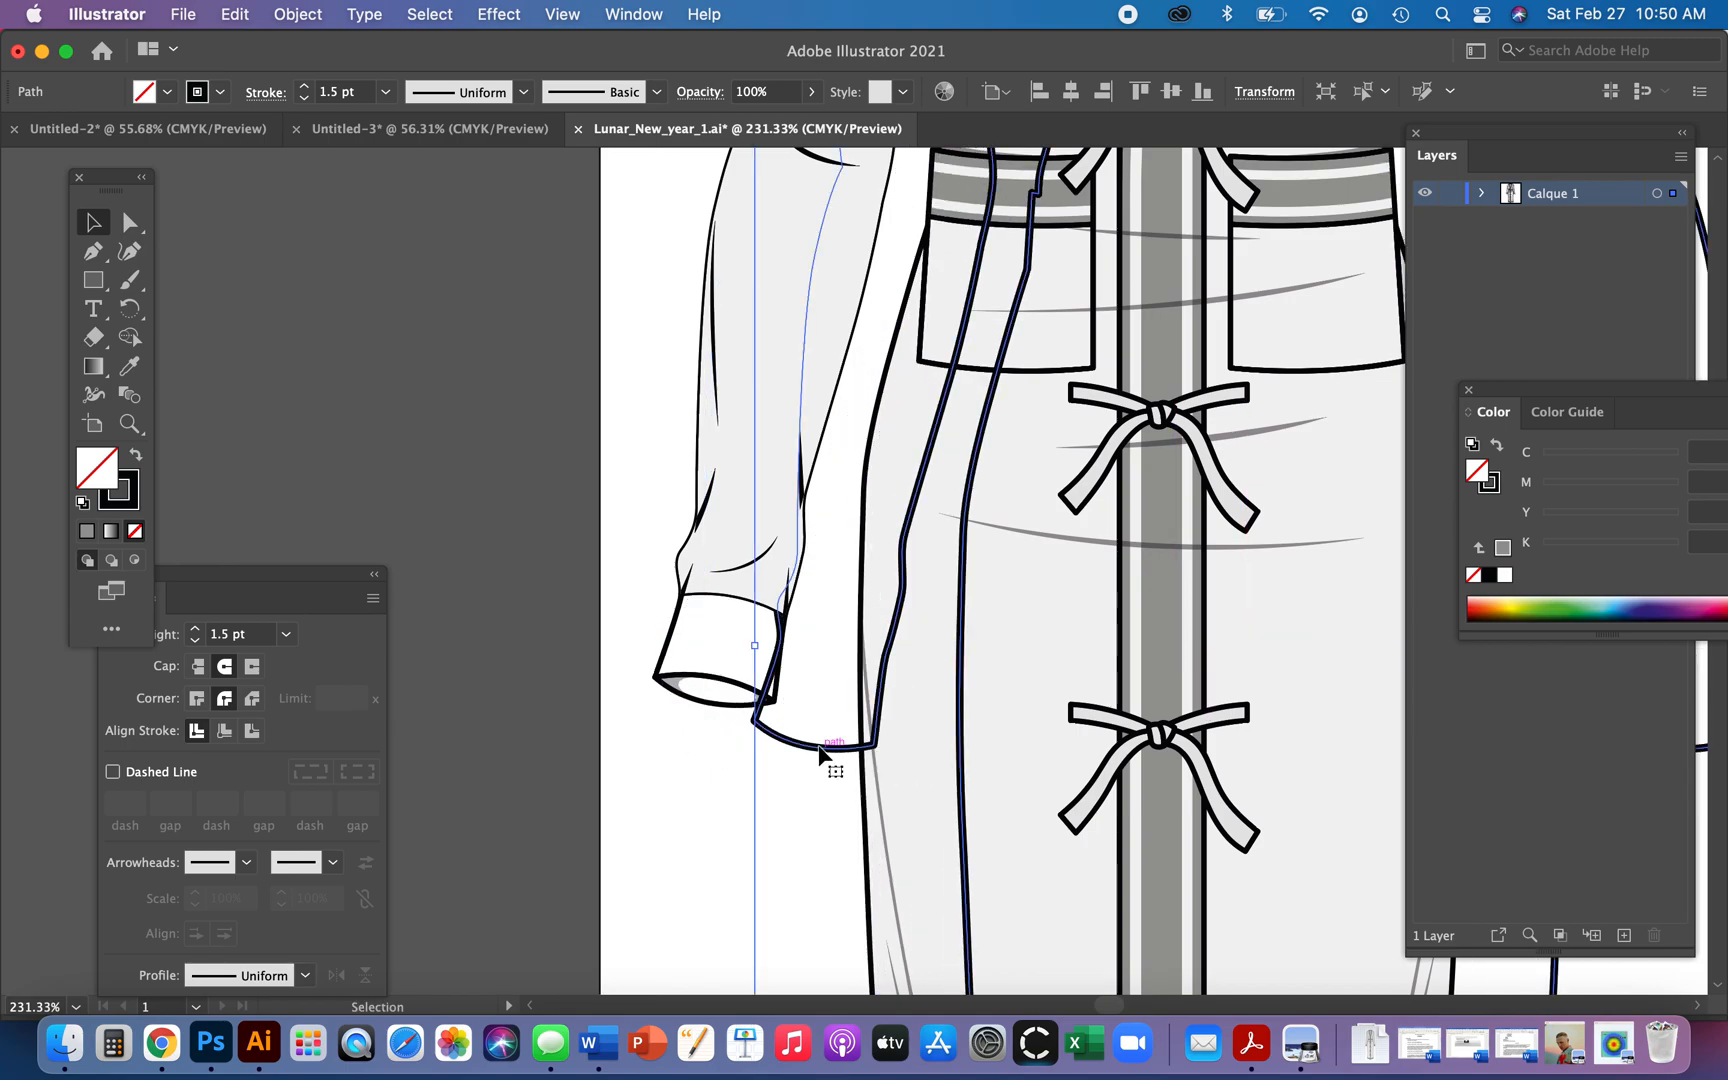
{"action": "key", "text": "Delete"}
- Isolate the 1 pt outline group, copy only the left cuff's outlines, and leave the group
{"action": "left_click_drag", "start_coordinate": [640, 647], "coordinate": [821, 774]}
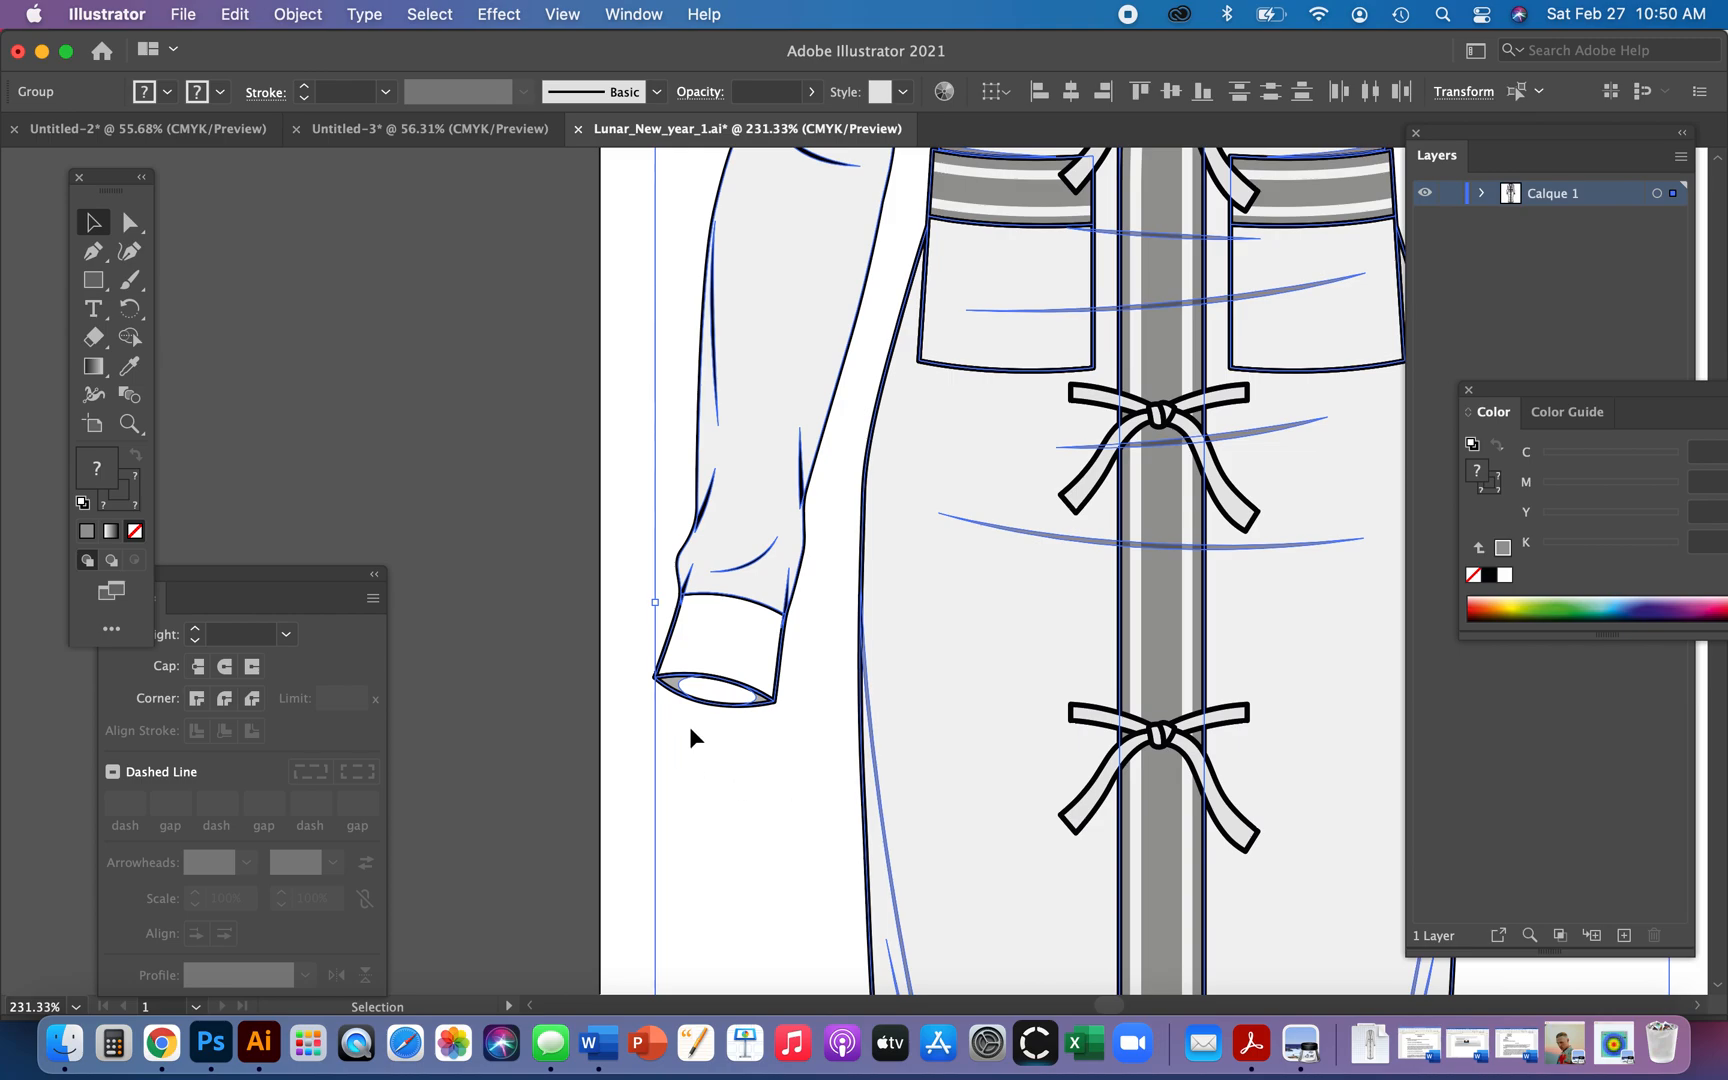
{"action": "double_click", "coordinate": [672, 688]}
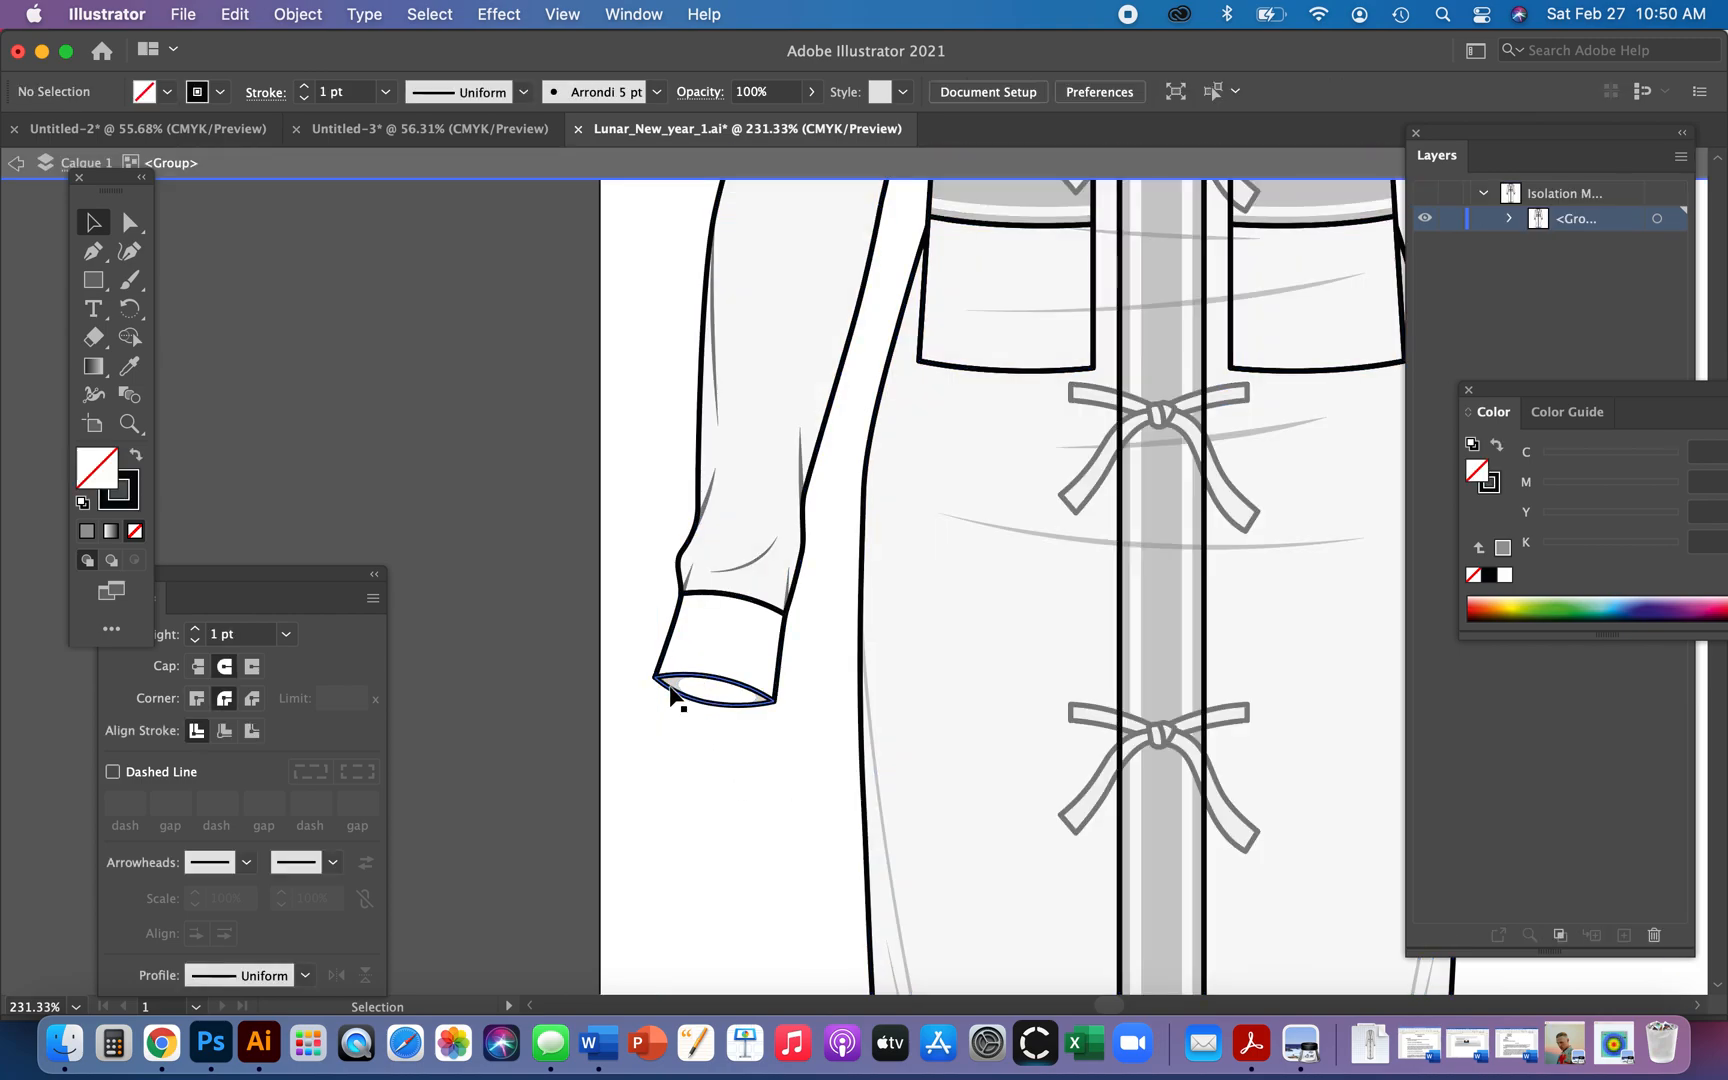
{"action": "left_click_drag", "start_coordinate": [618, 608], "coordinate": [806, 760]}
{"action": "left_click", "coordinate": [796, 583], "text": "shift"}
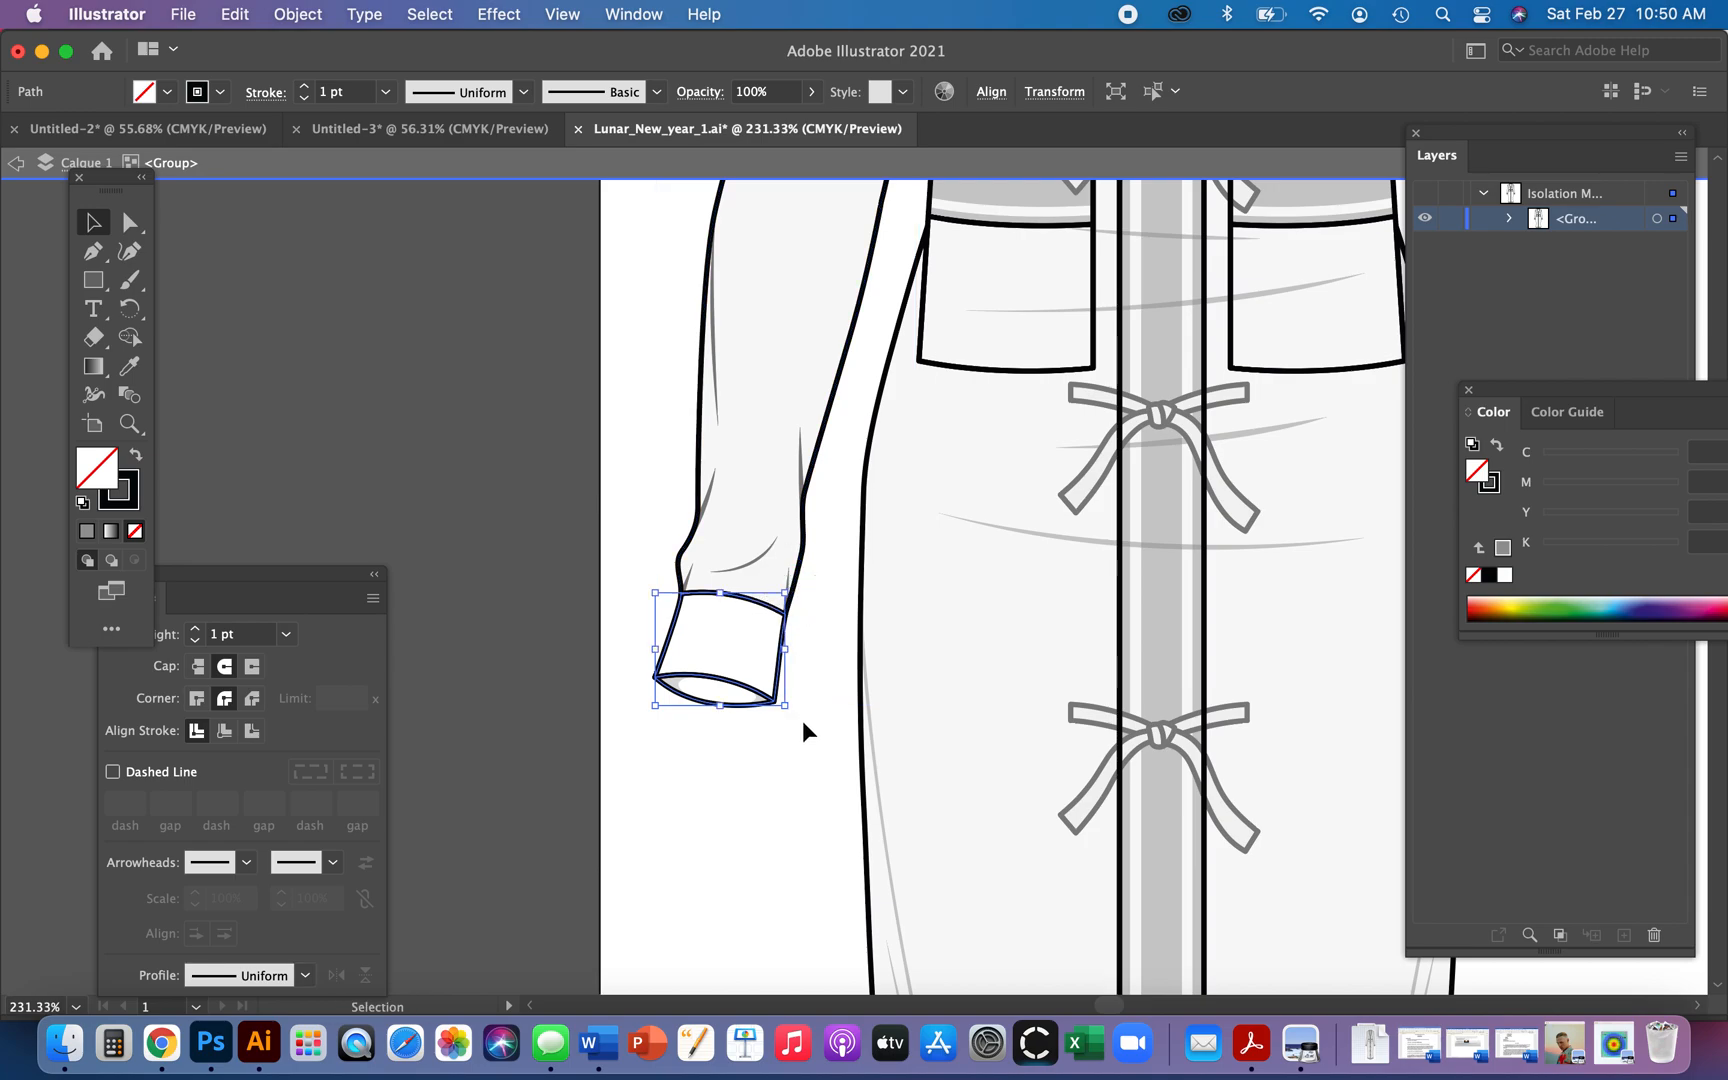
{"action": "left_click", "coordinate": [802, 765]}
{"action": "key", "text": "super+z"}
{"action": "key", "text": "a"}
{"action": "double_click", "coordinate": [757, 762]}
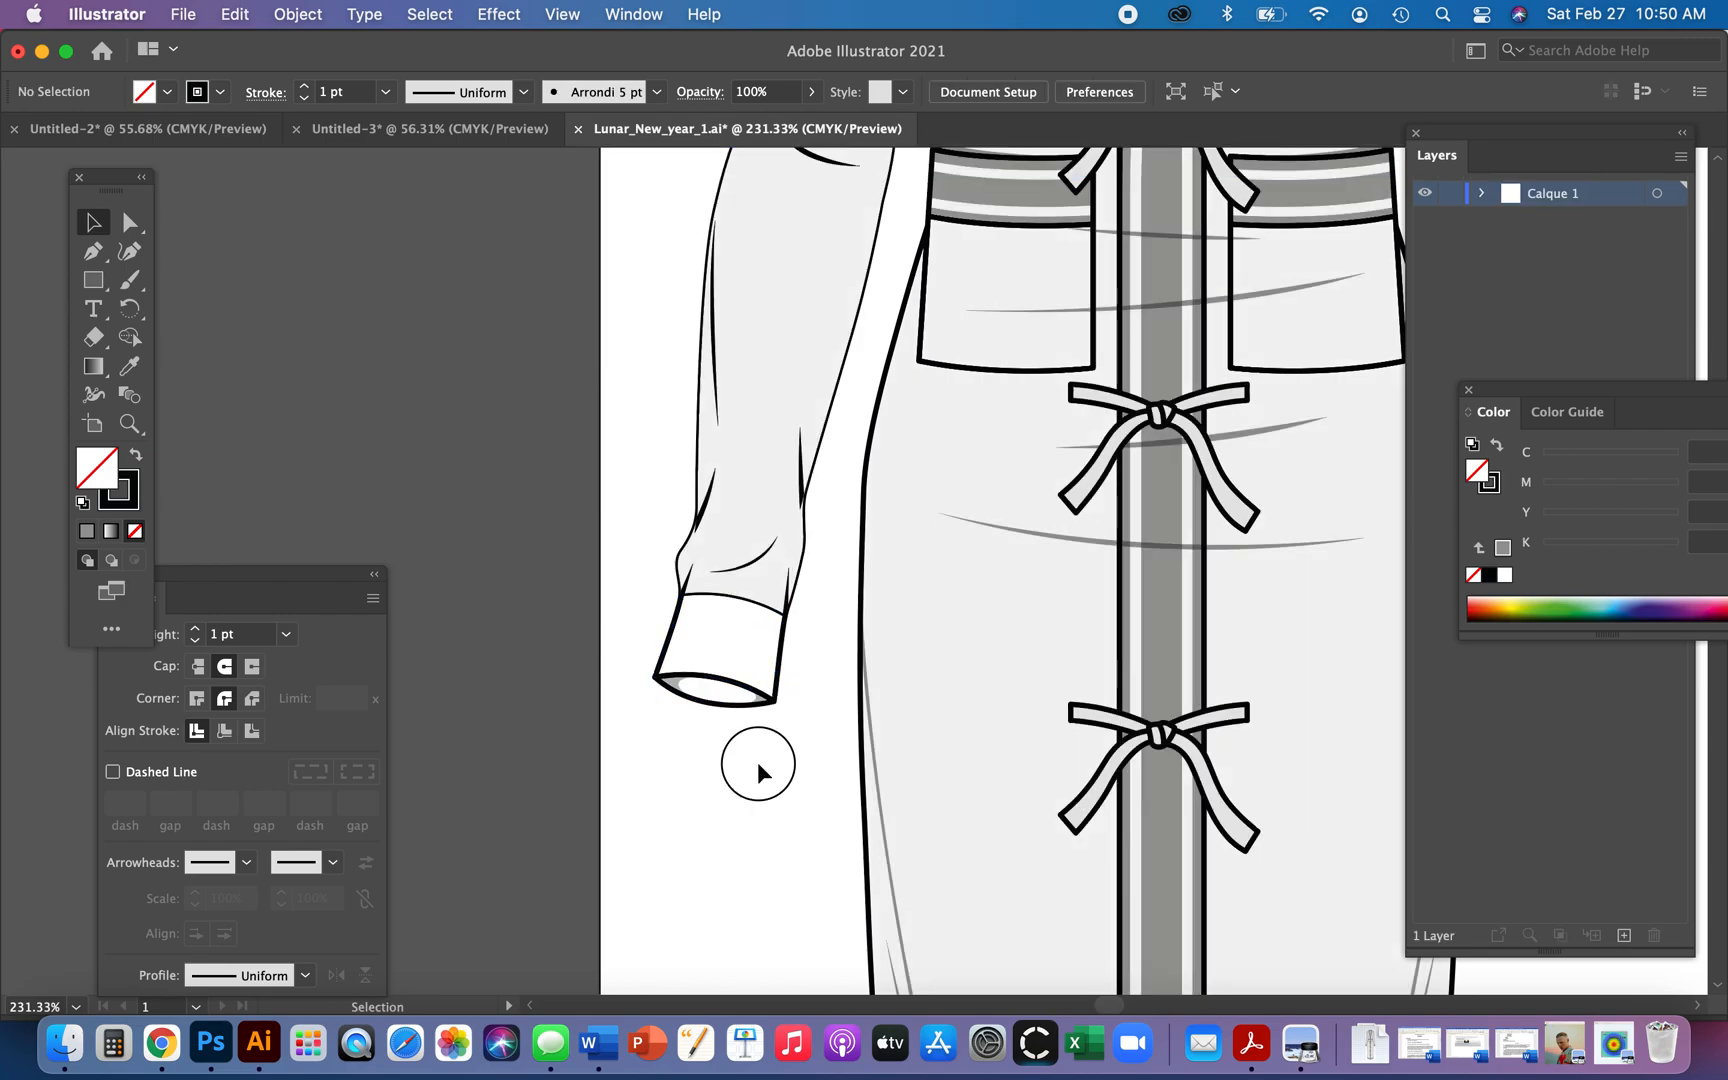
- Isolate the copied left-sleeve group, paste the cuff outlines in place inside it, and leave the group
{"action": "left_click", "coordinate": [716, 404]}
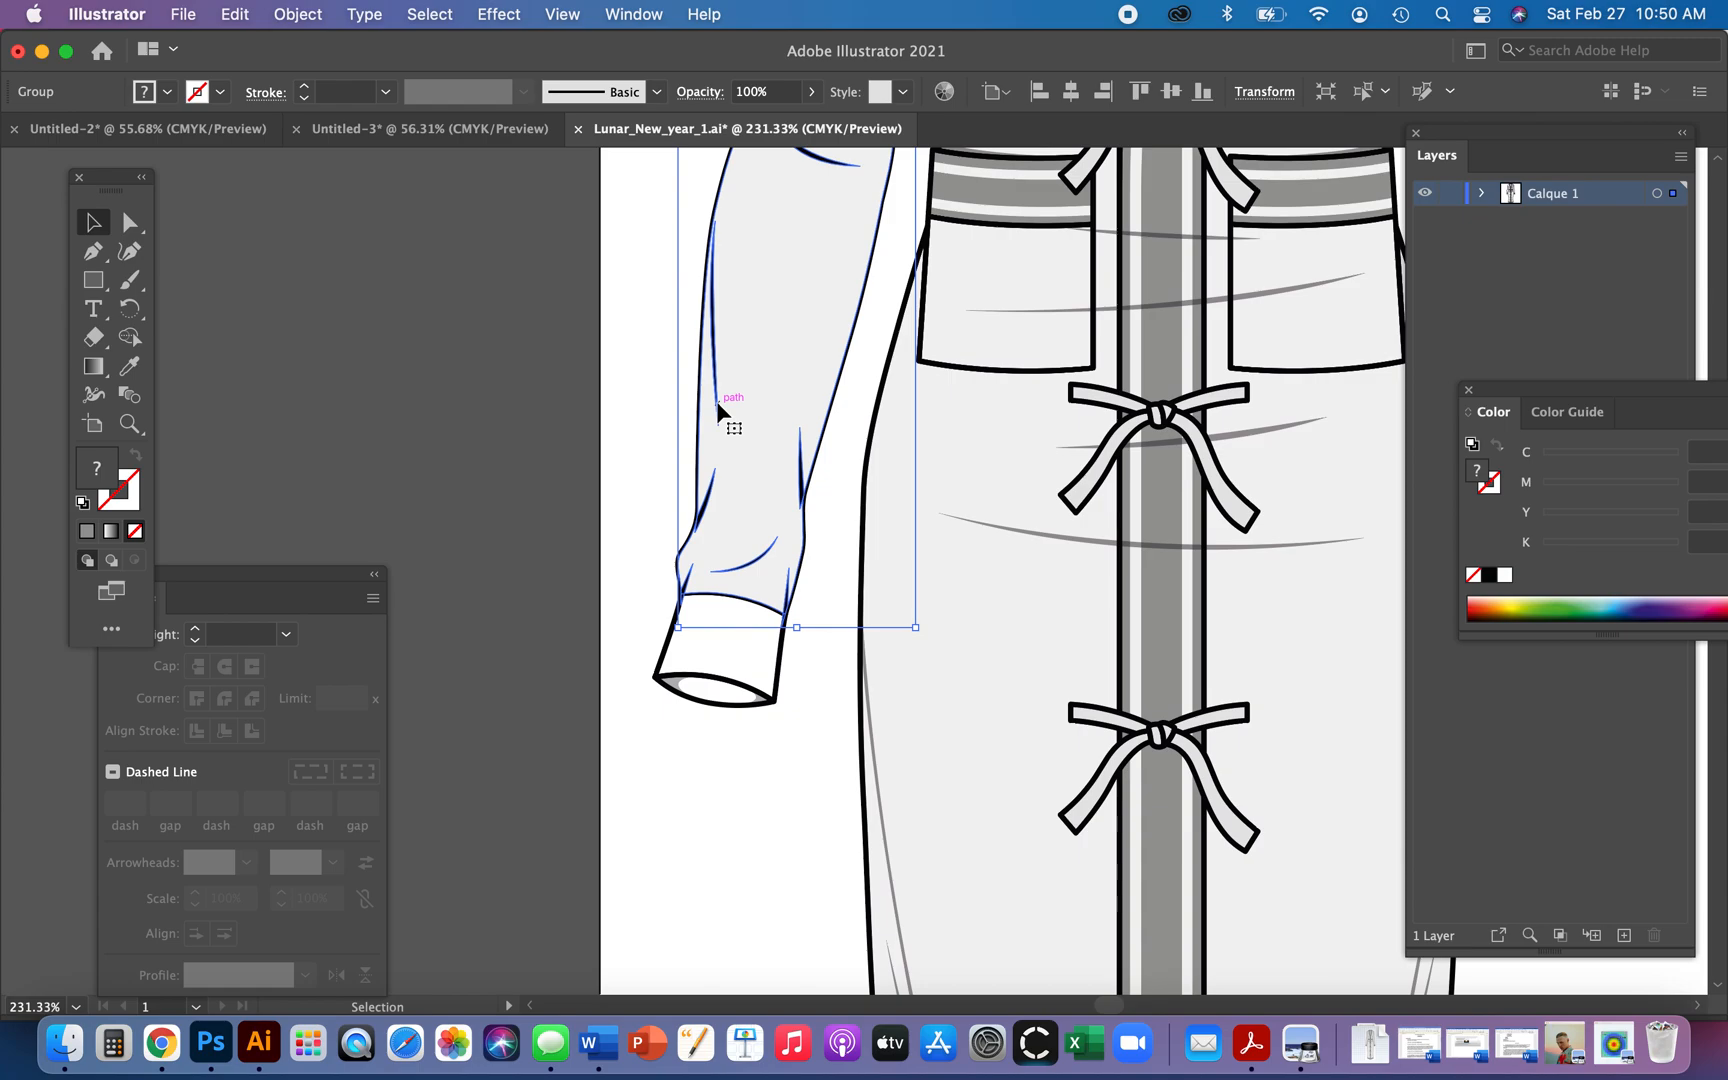
{"action": "double_click", "coordinate": [716, 401]}
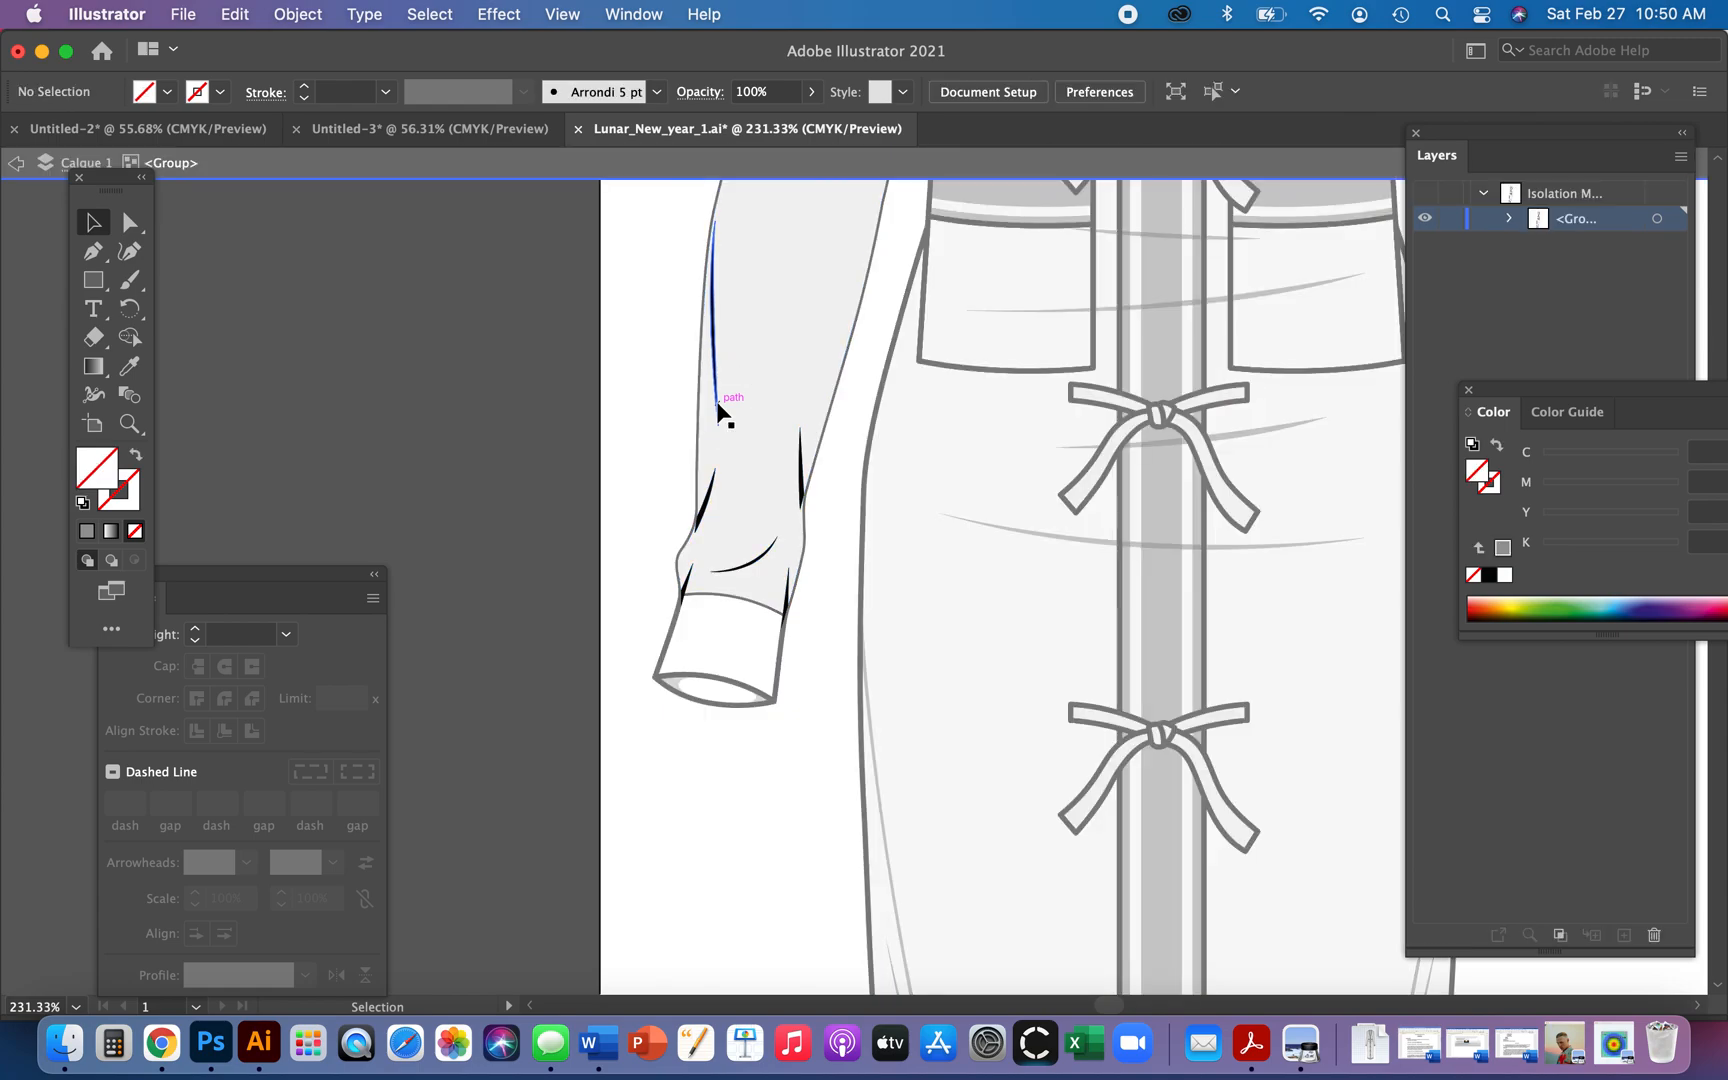
{"action": "key", "text": "super+alt+bracketleft"}
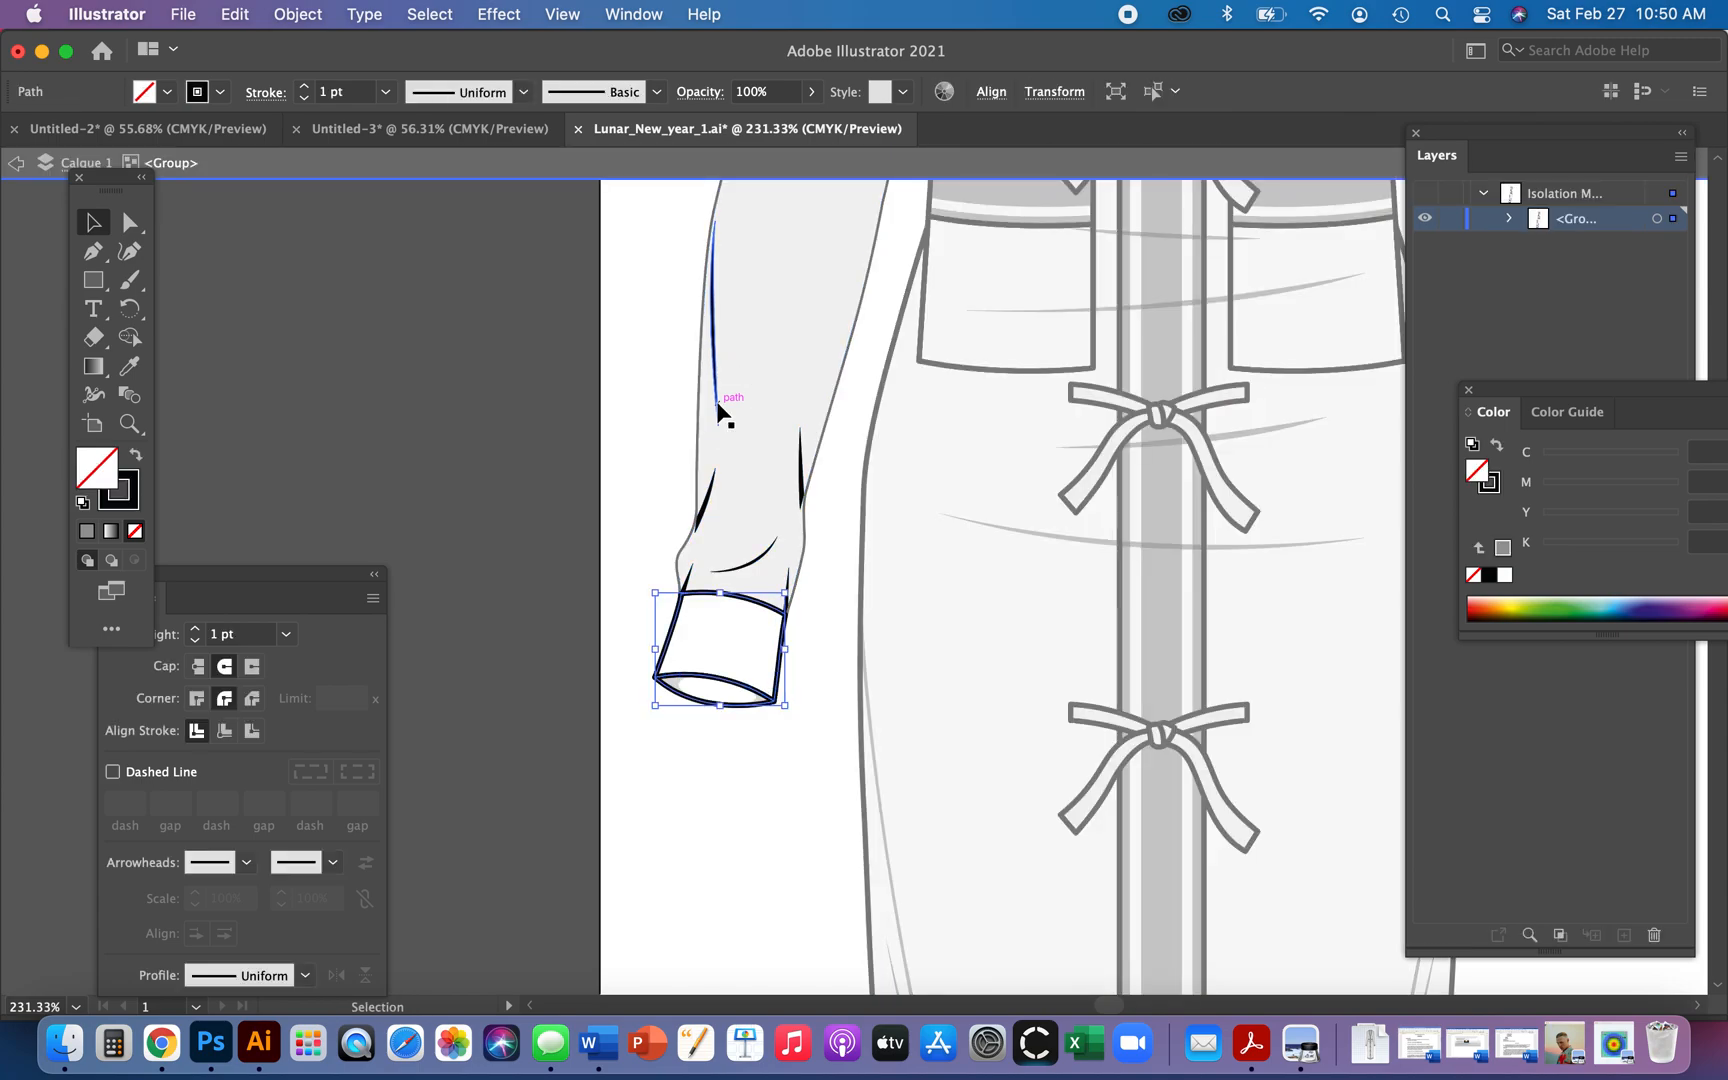
{"action": "double_click", "coordinate": [554, 594]}
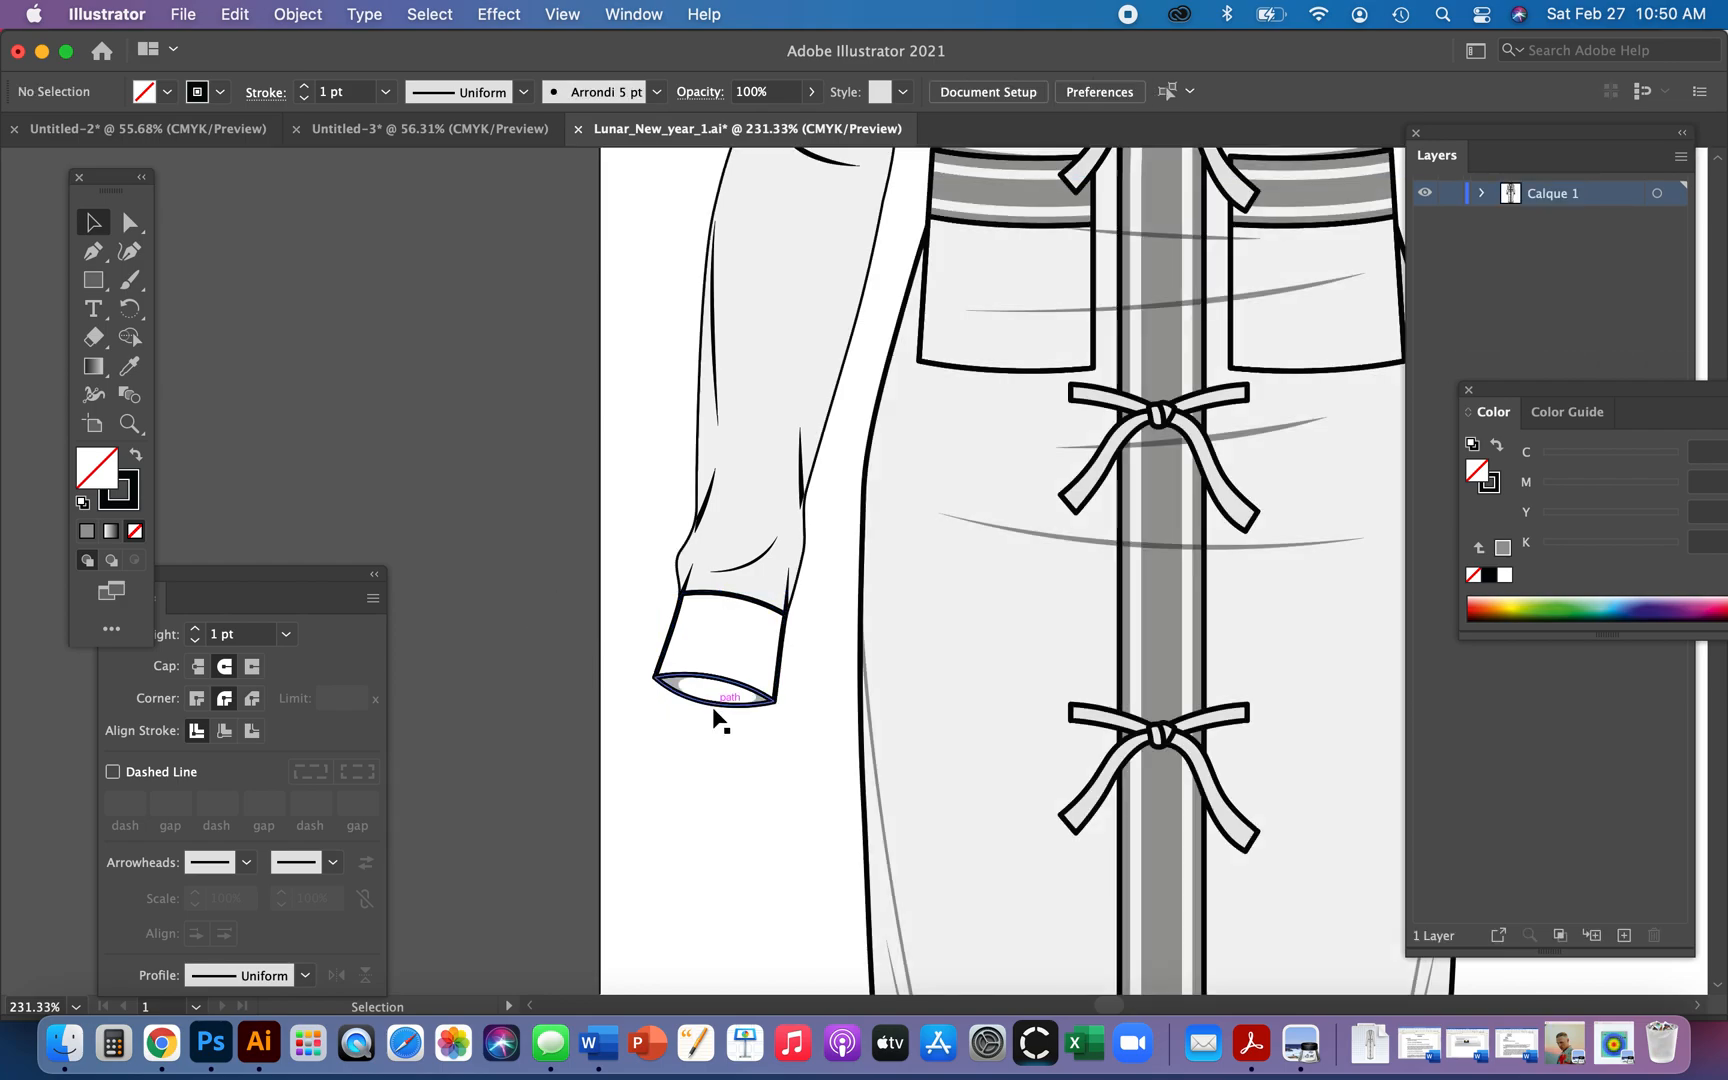
- Copy the two shadow shapes at the corners of the left cuff opening
{"action": "key", "text": "z"}
{"action": "left_click_drag", "start_coordinate": [700, 680], "coordinate": [791, 648]}
{"action": "key", "text": "a"}
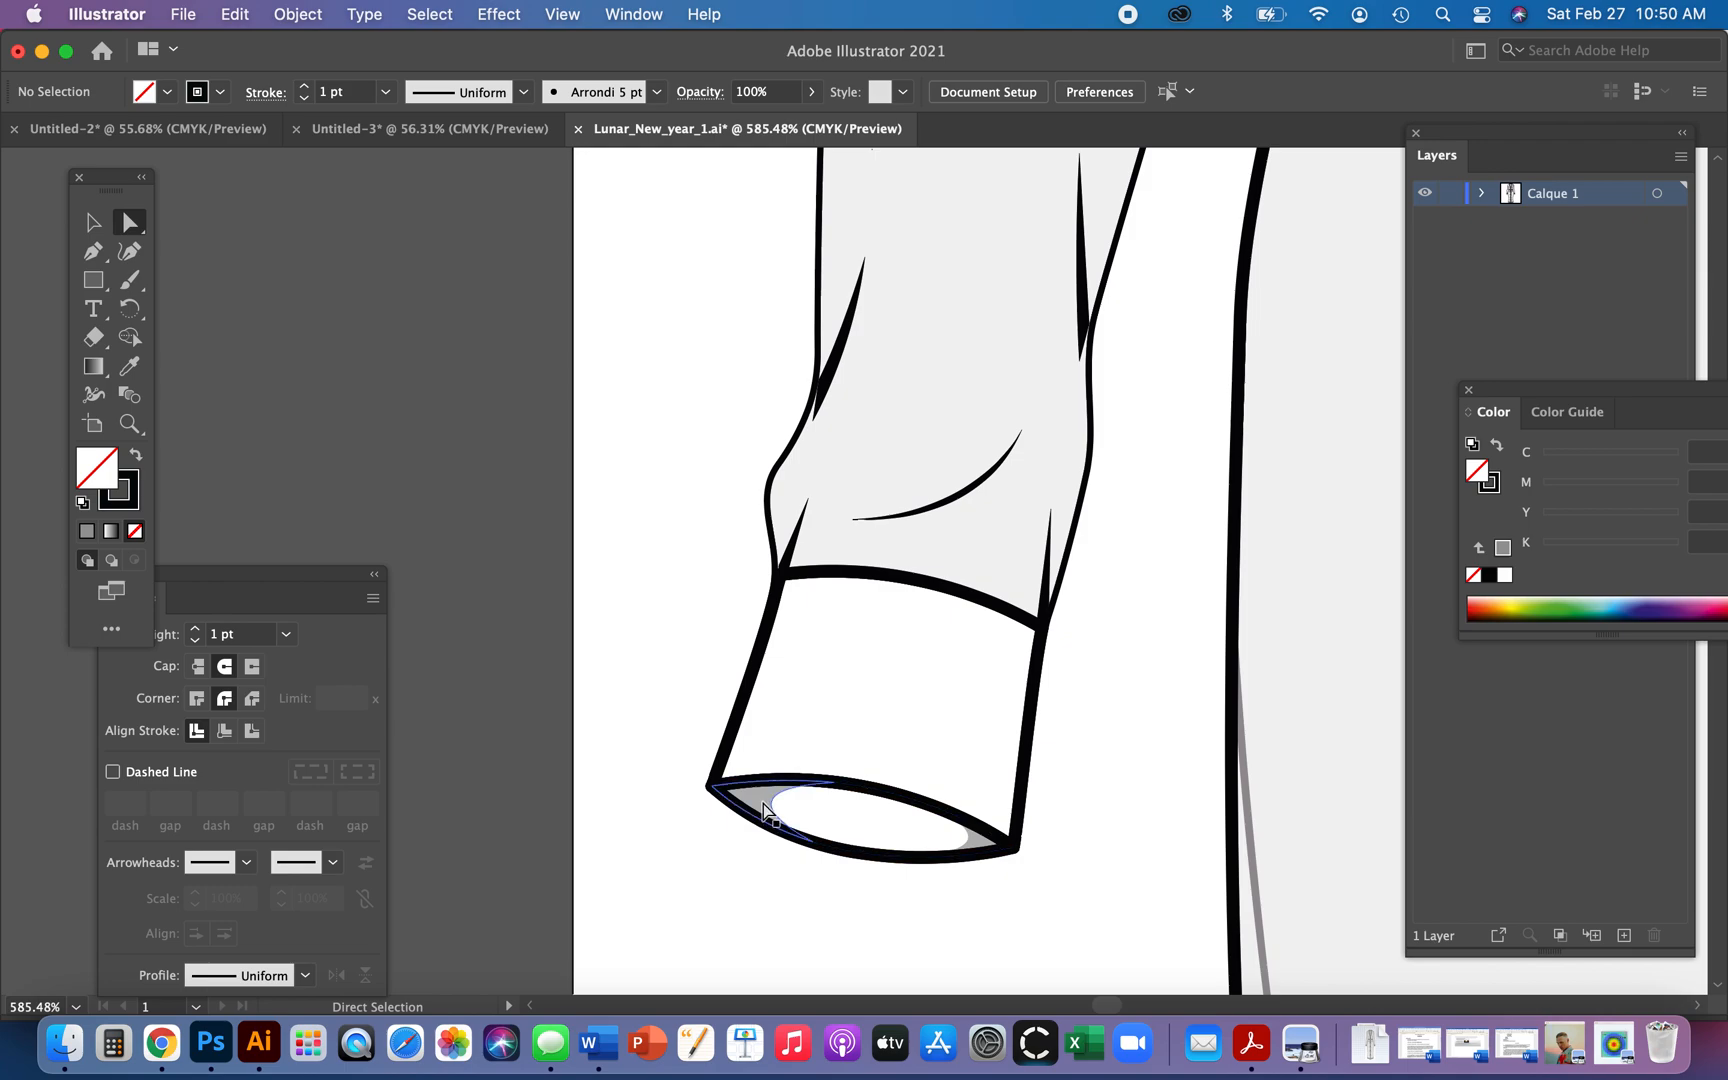
{"action": "left_click", "coordinate": [765, 812]}
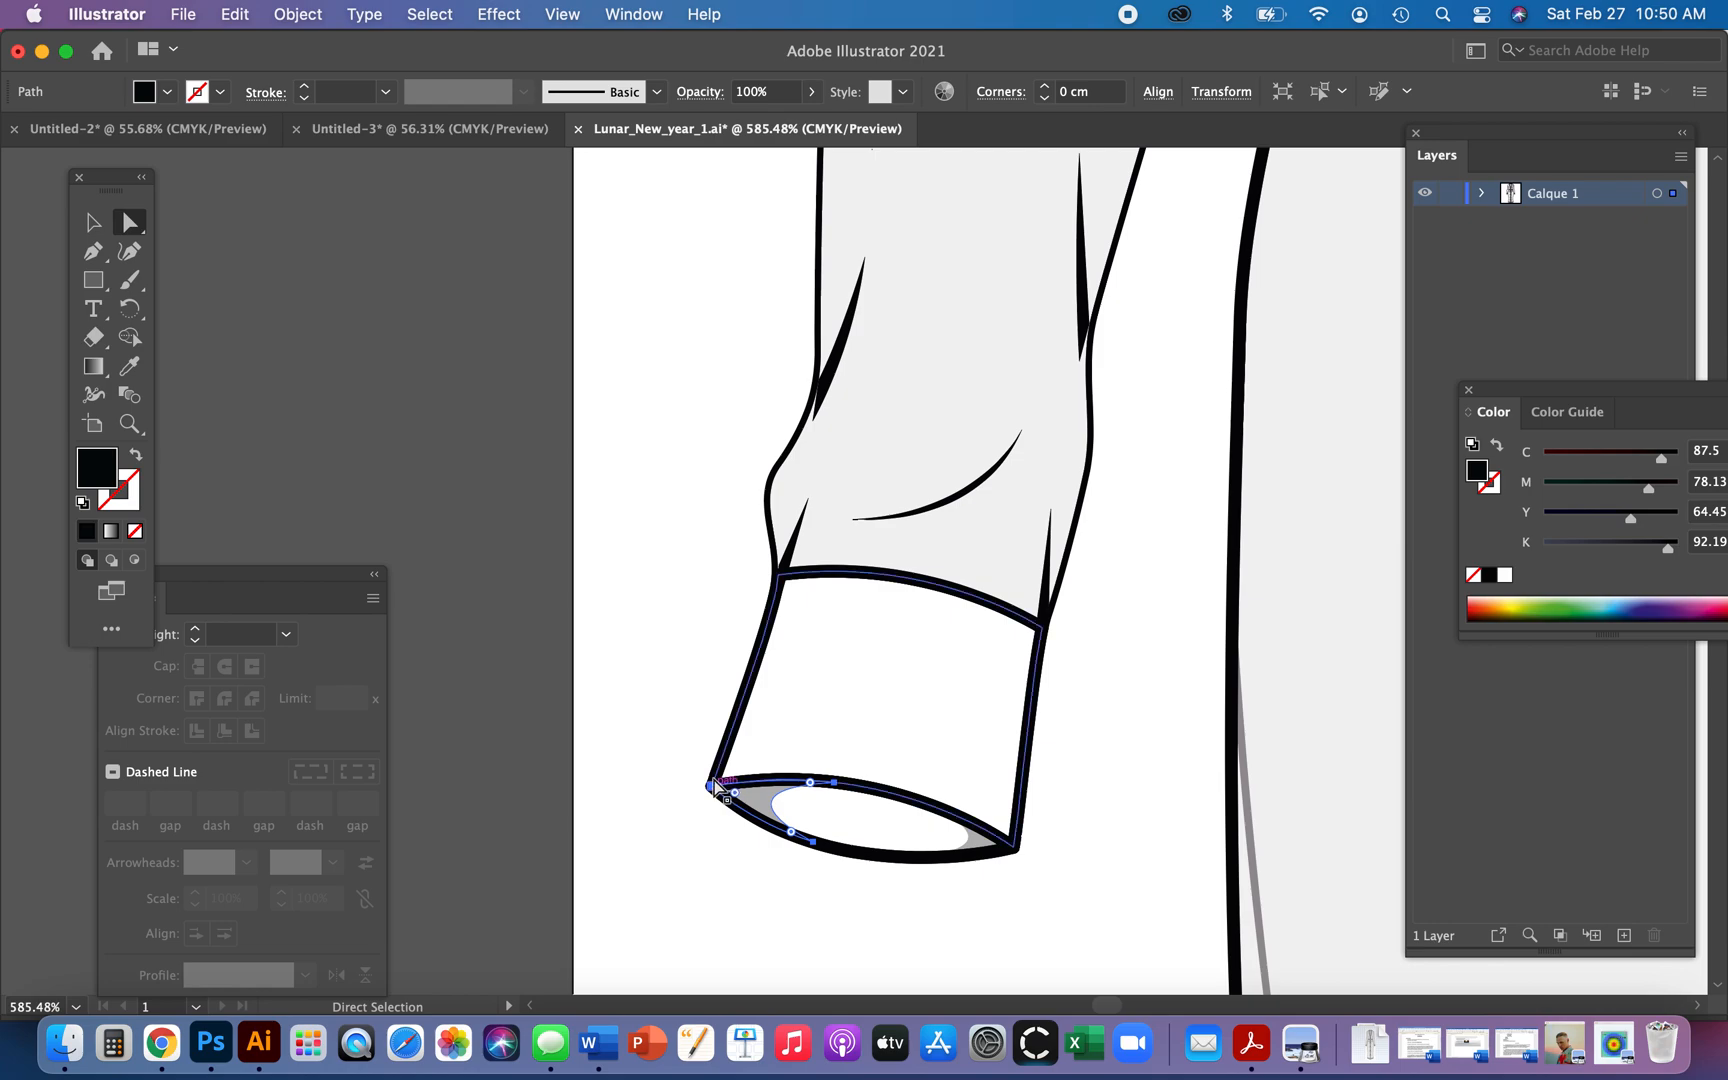
{"action": "left_click", "coordinate": [698, 852]}
{"action": "left_click", "coordinate": [748, 815]}
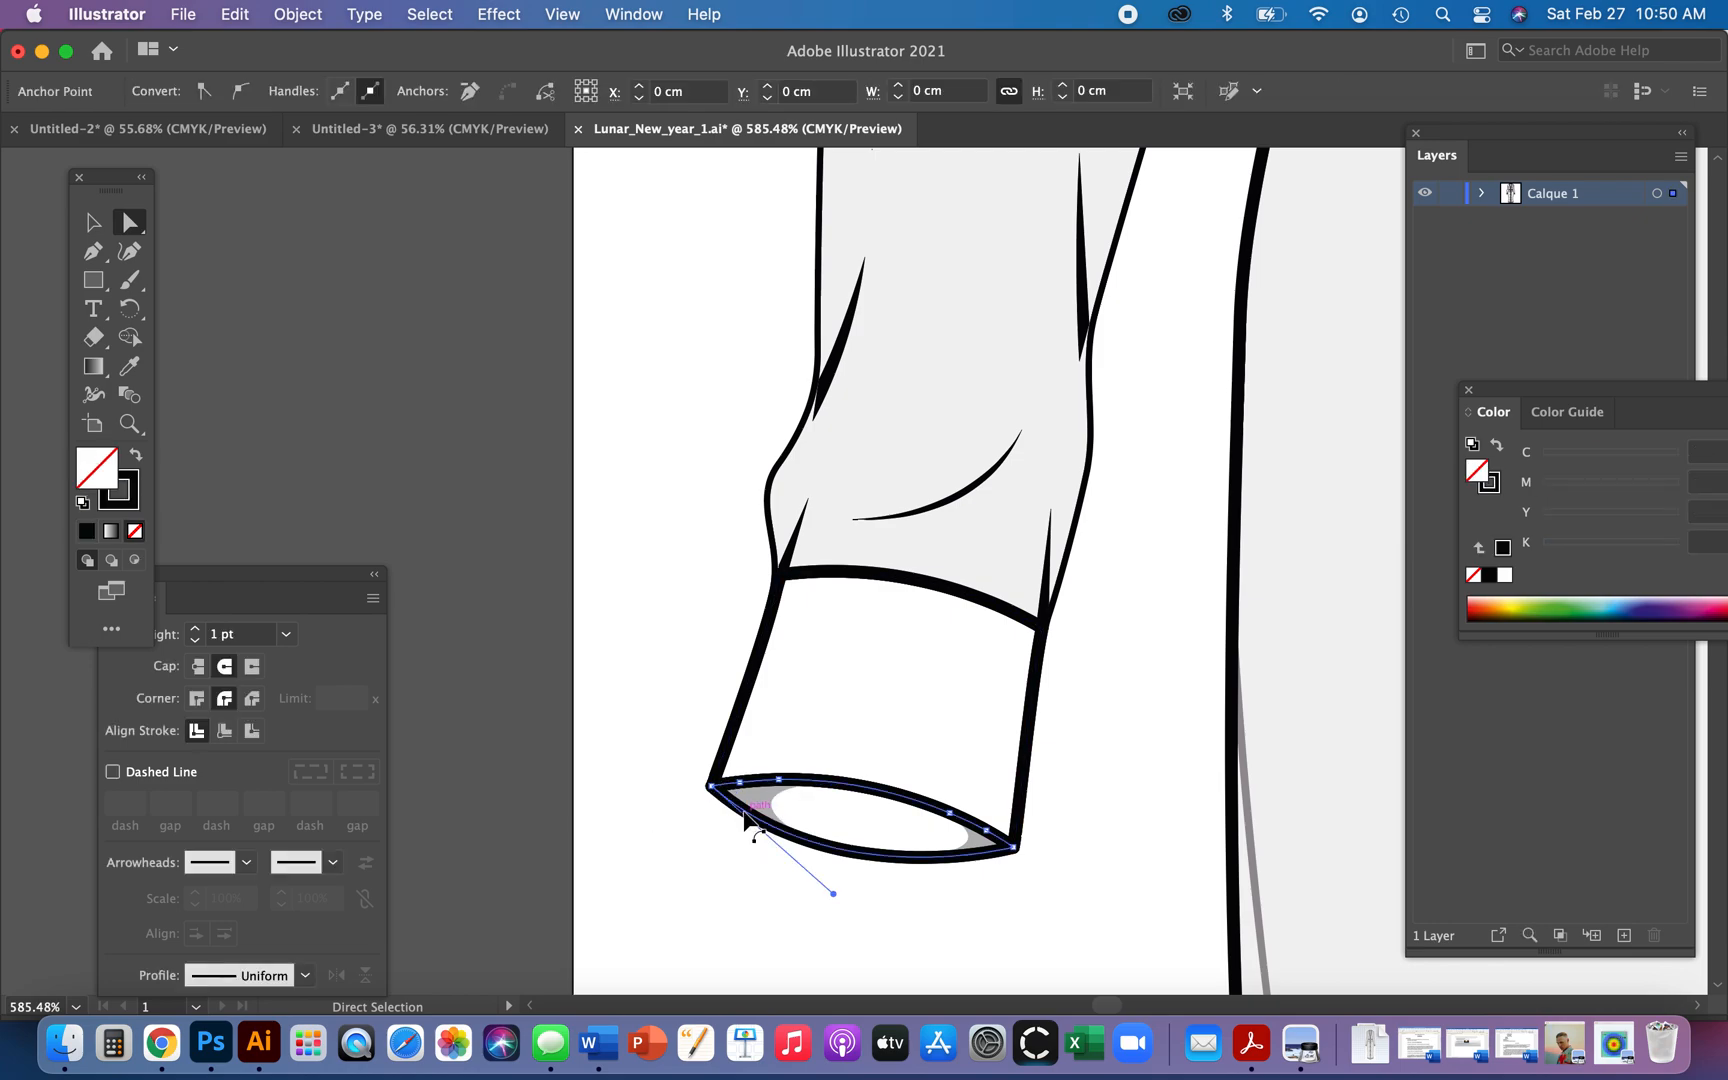
{"action": "left_click", "coordinate": [978, 905]}
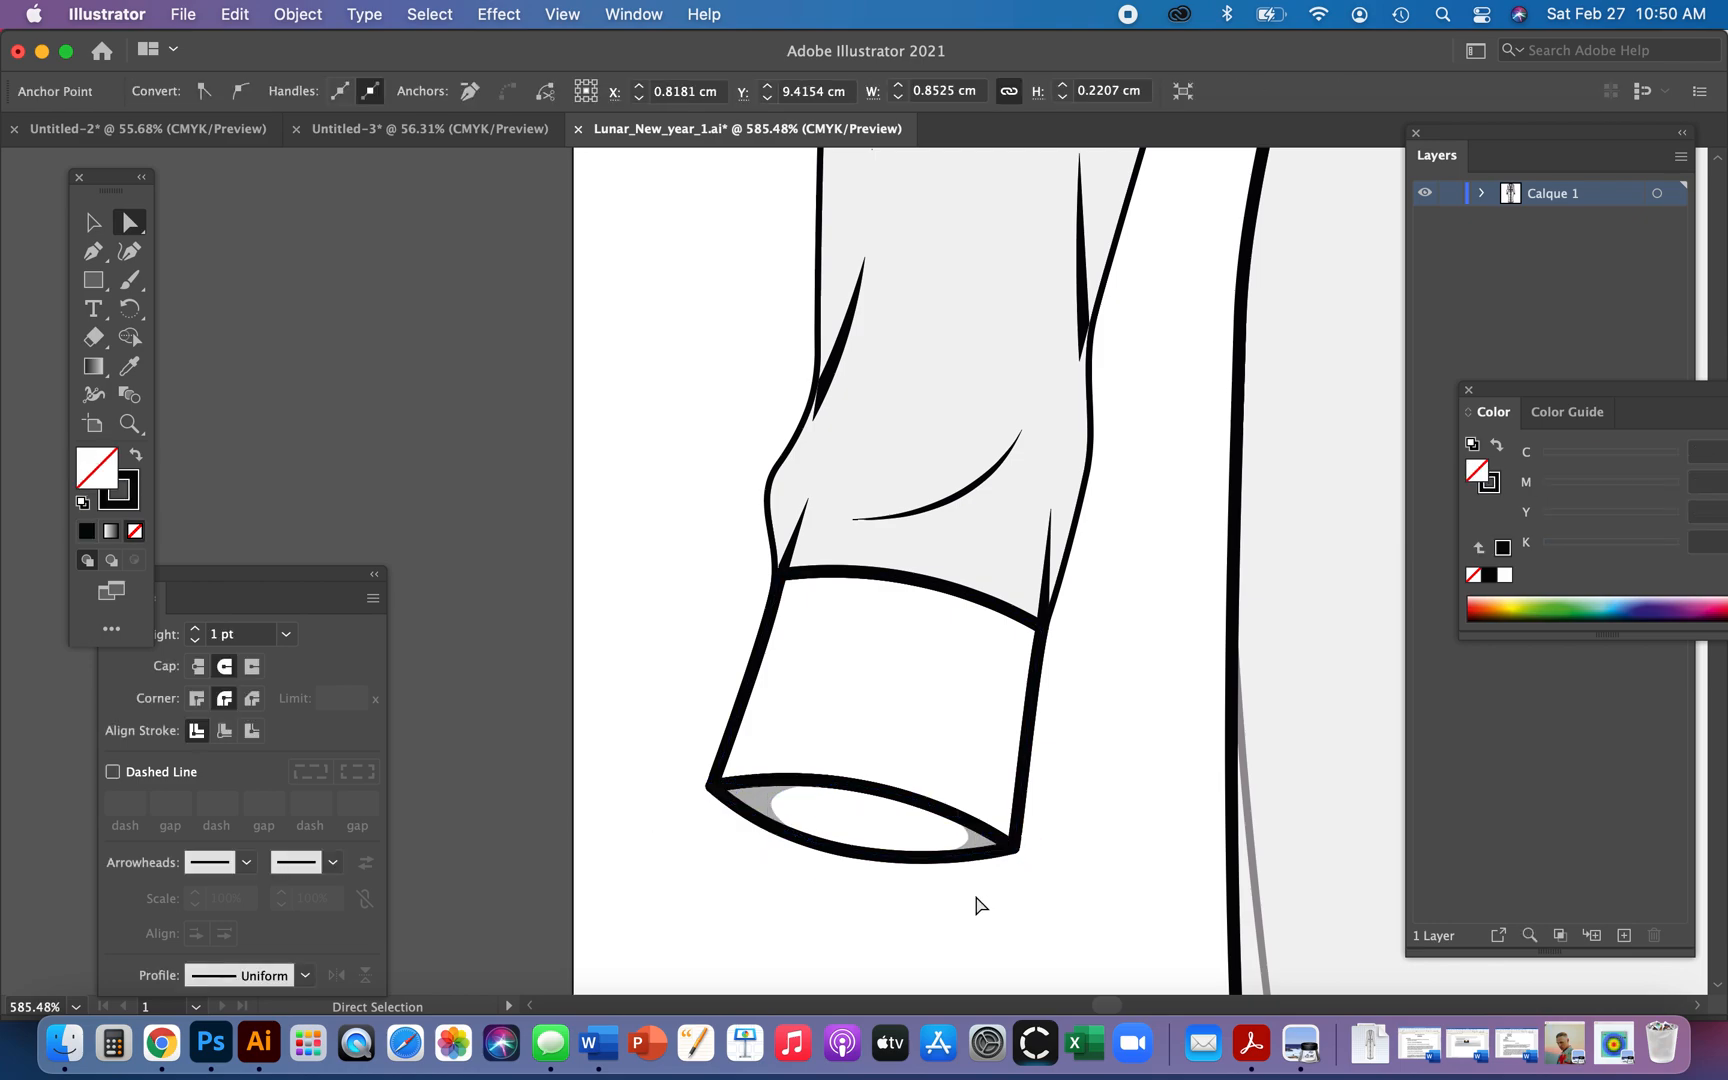
{"action": "left_click", "coordinate": [765, 808]}
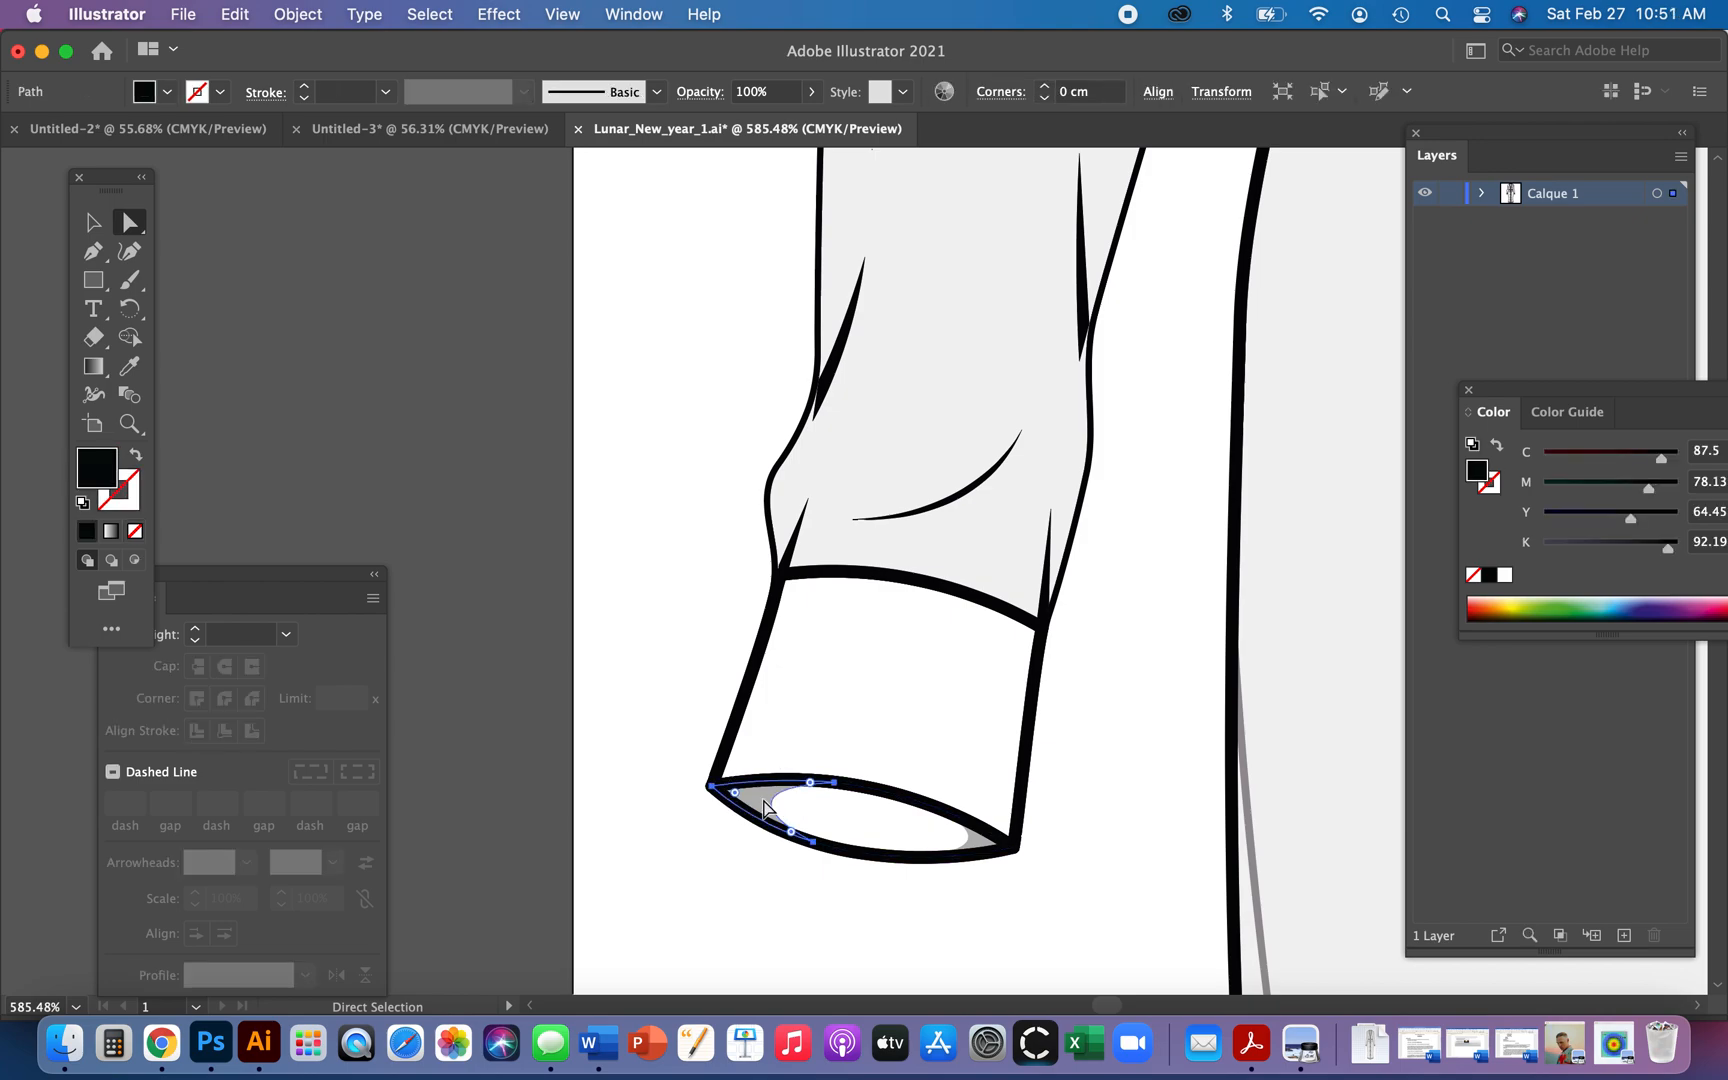
{"action": "left_click", "coordinate": [980, 848], "text": "shift"}
{"action": "left_click", "coordinate": [978, 846], "text": "shift"}
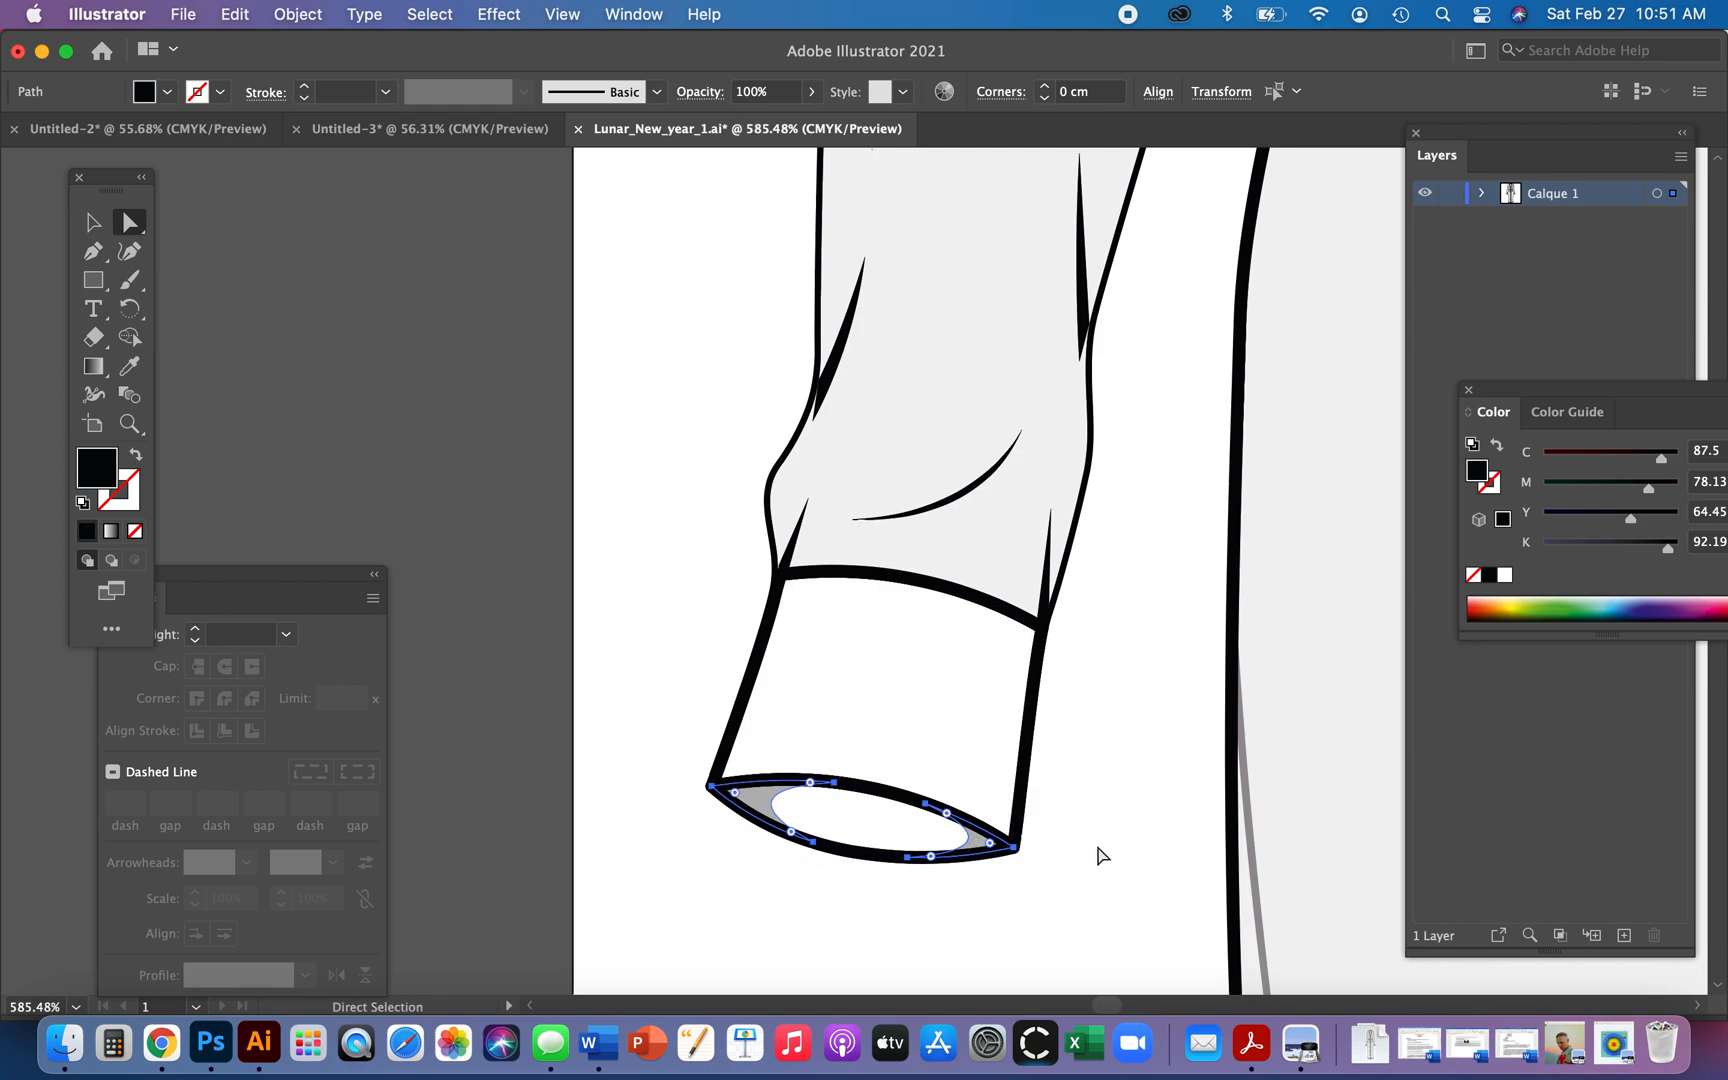
{"action": "key", "text": "v"}
{"action": "left_click", "coordinate": [1098, 855]}
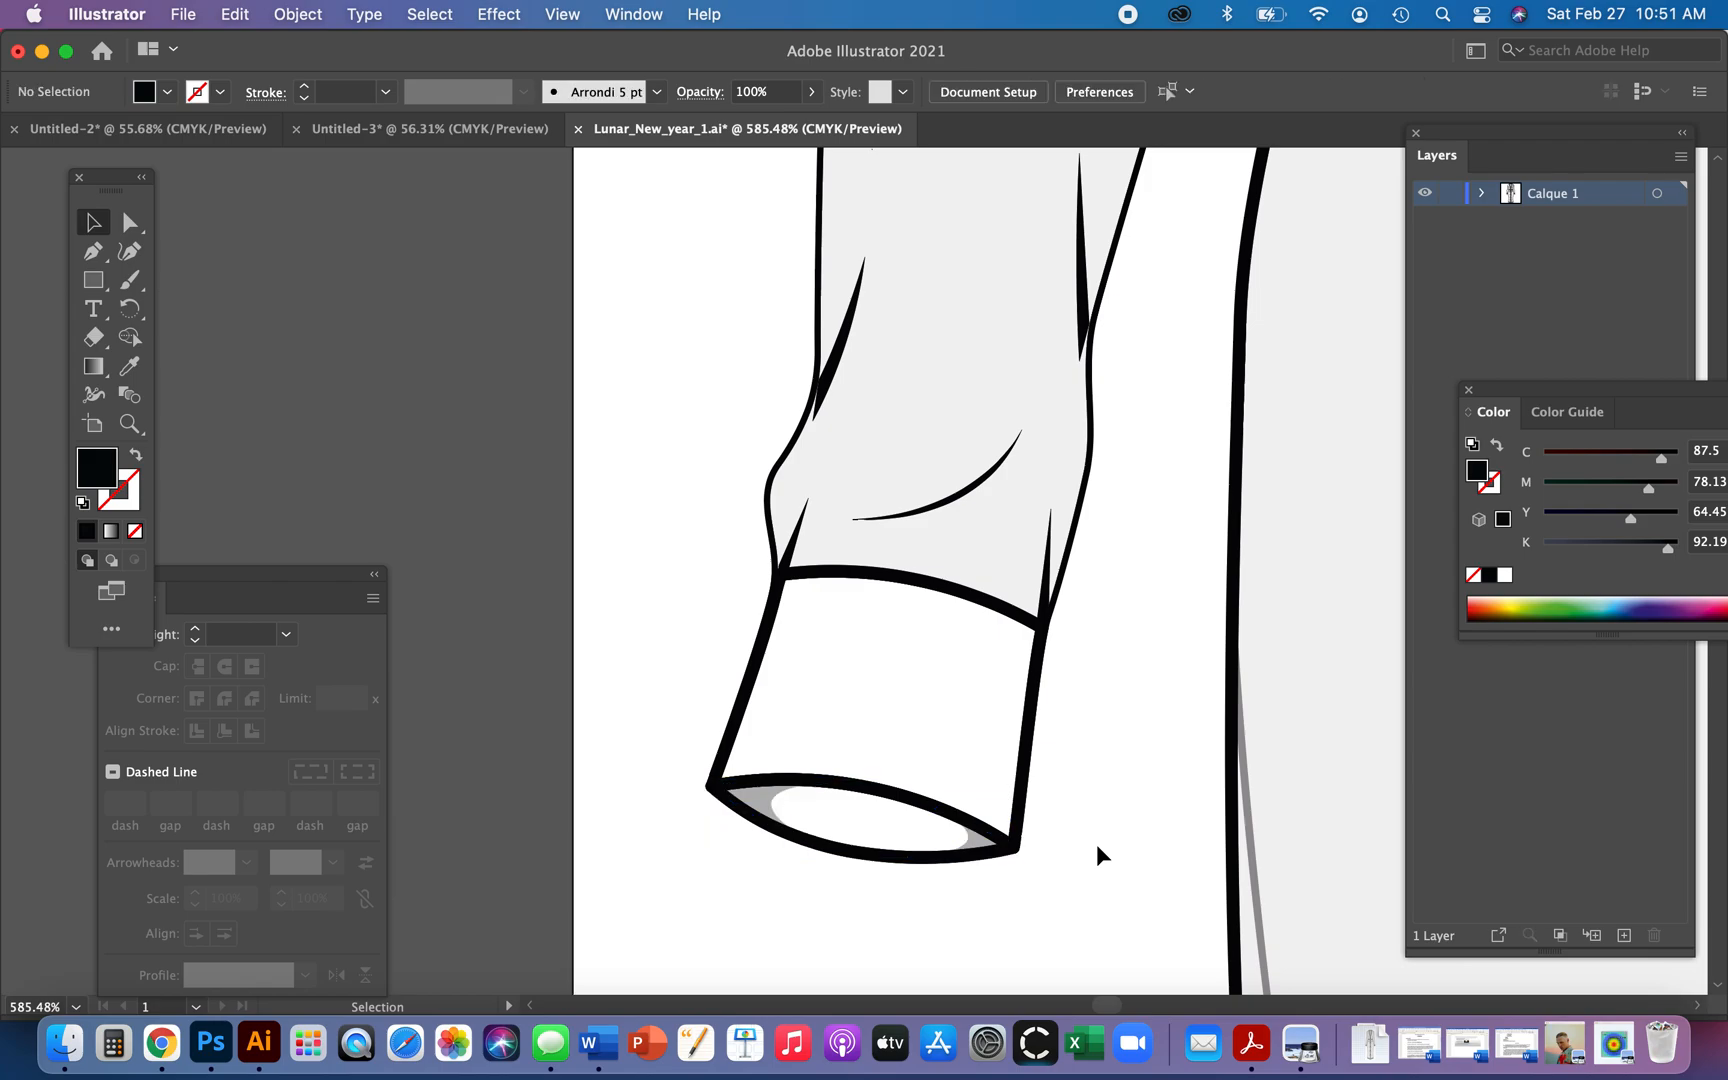
{"action": "left_click", "coordinate": [884, 518]}
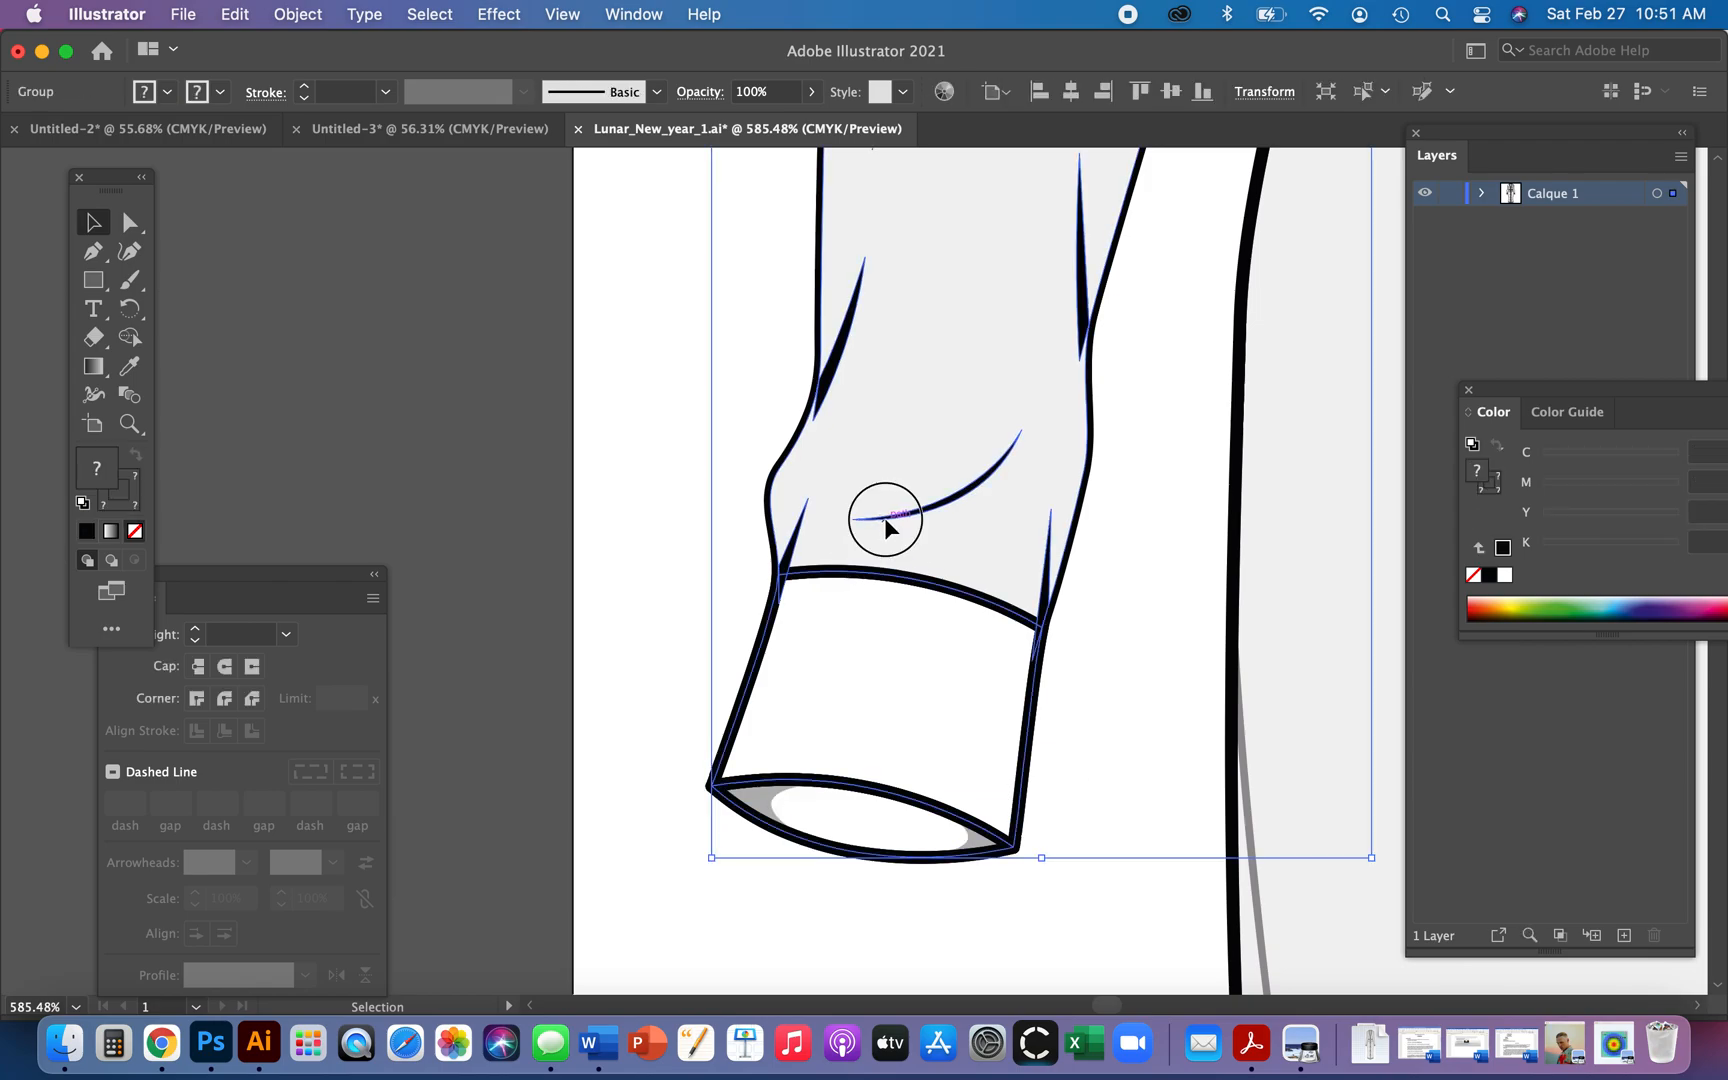
{"action": "left_click_drag", "start_coordinate": [884, 518], "coordinate": [702, 545]}
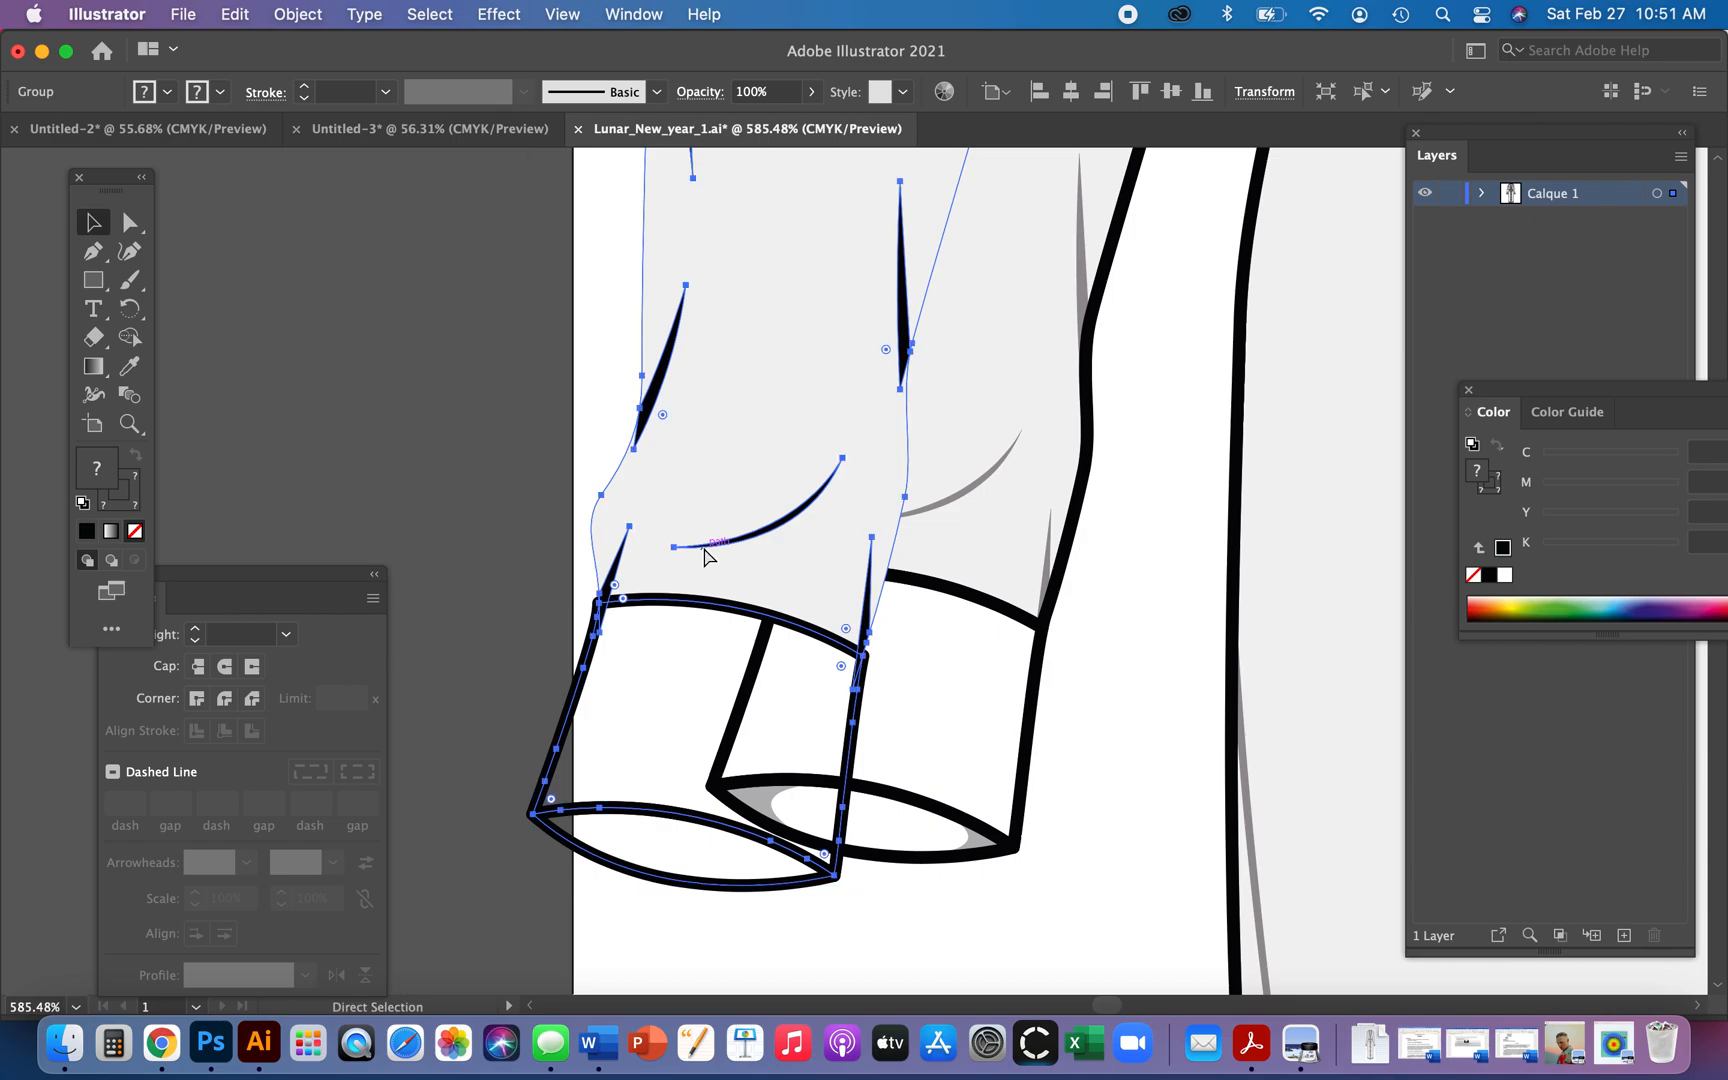
{"action": "key", "text": "super+z"}
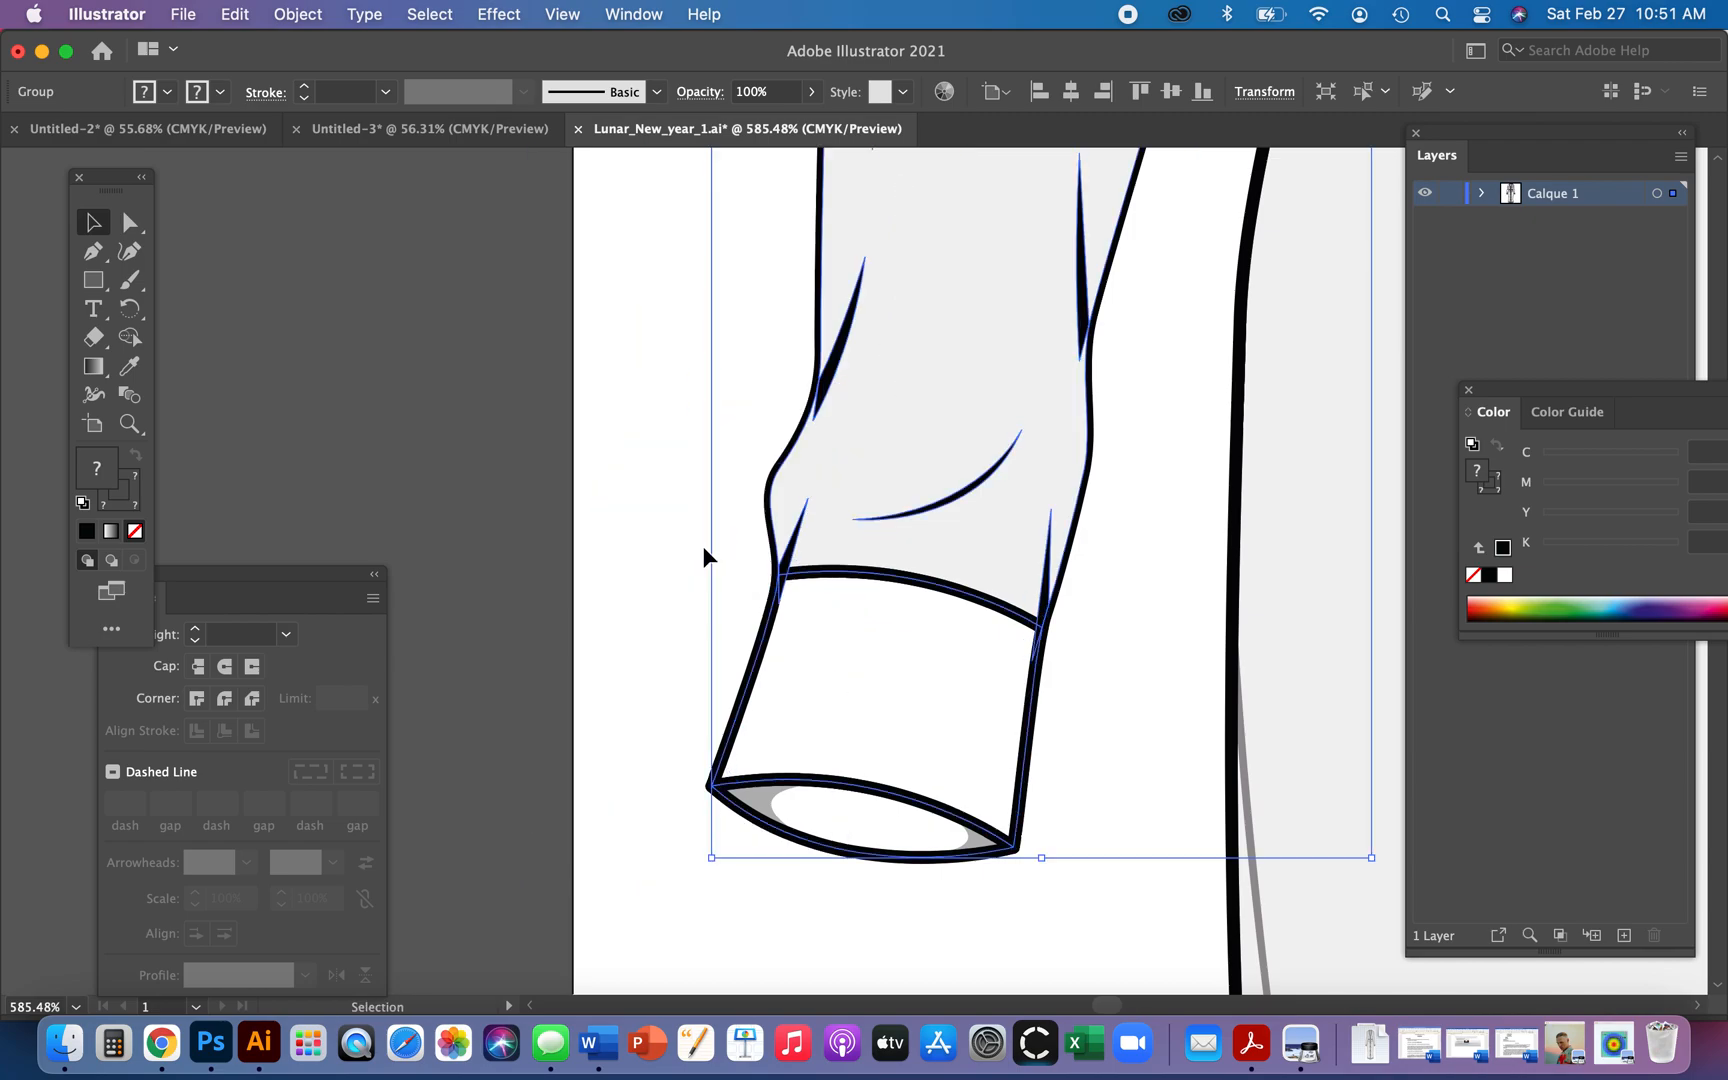
- Isolate the copied left-sleeve group, paste the cuff-opening shadow shapes in place inside it, and leave the group
{"action": "double_click", "coordinate": [921, 518]}
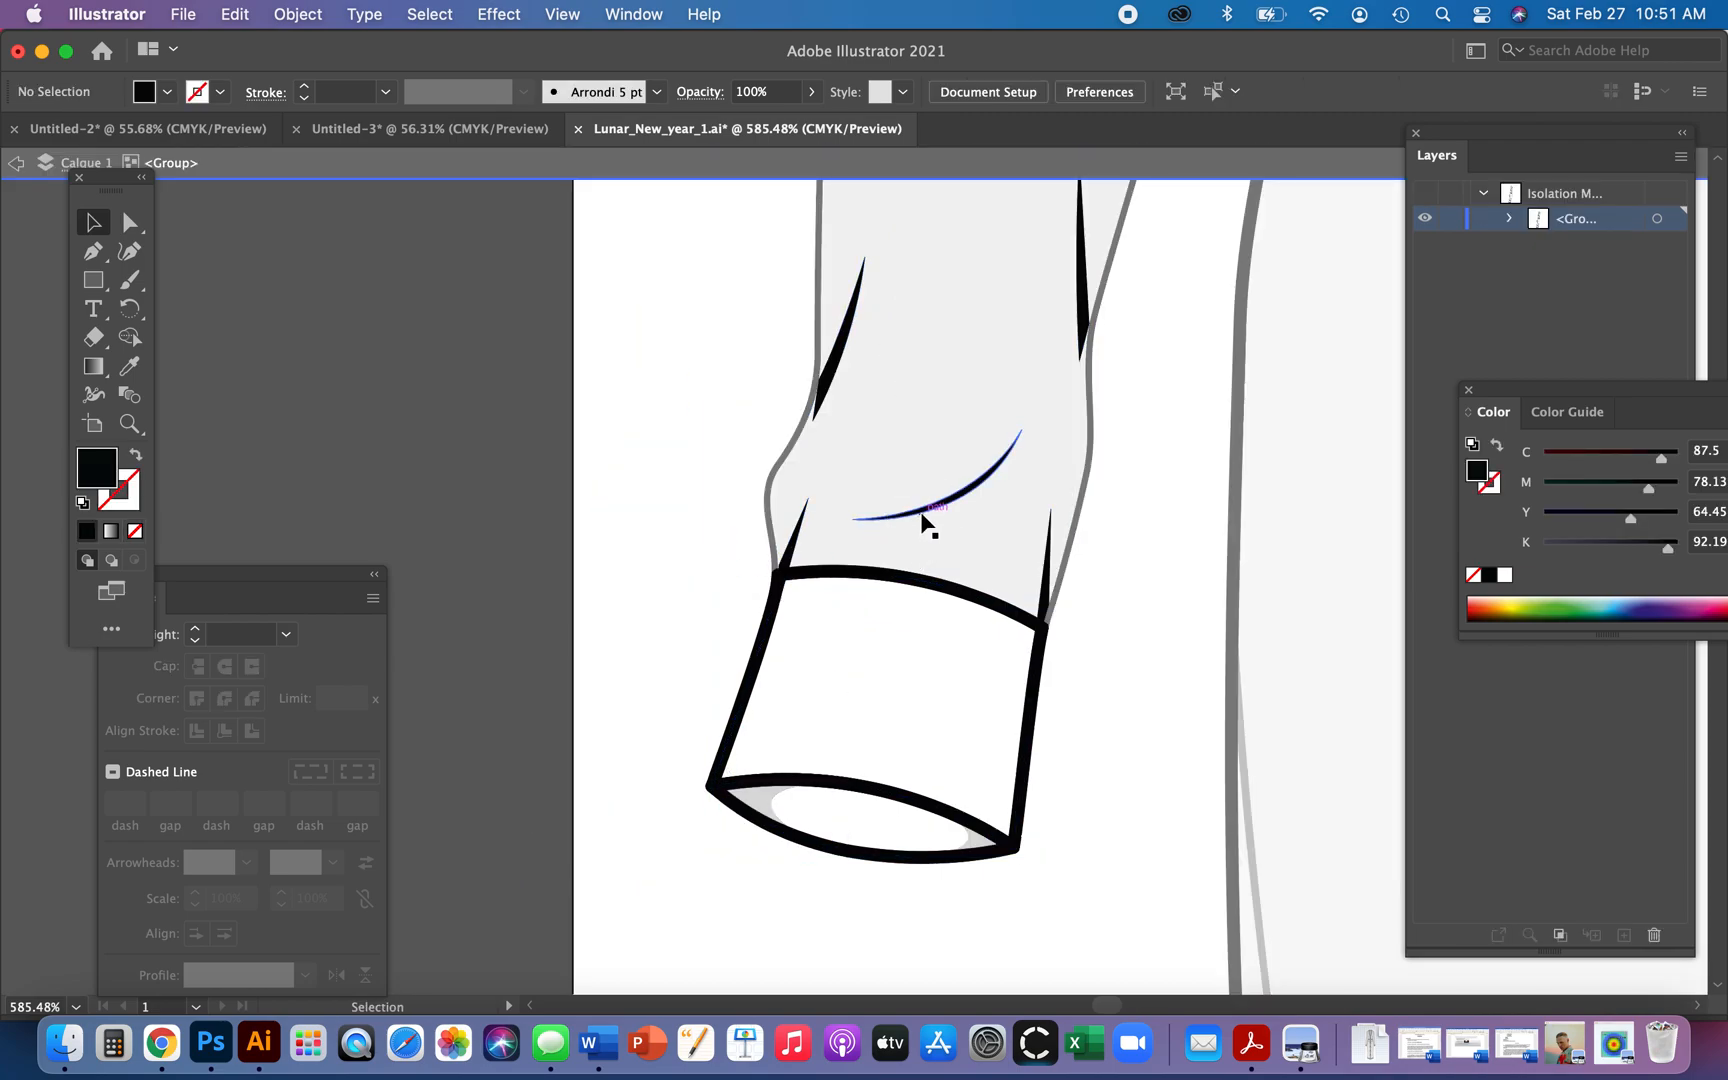
{"action": "key", "text": "super+z"}
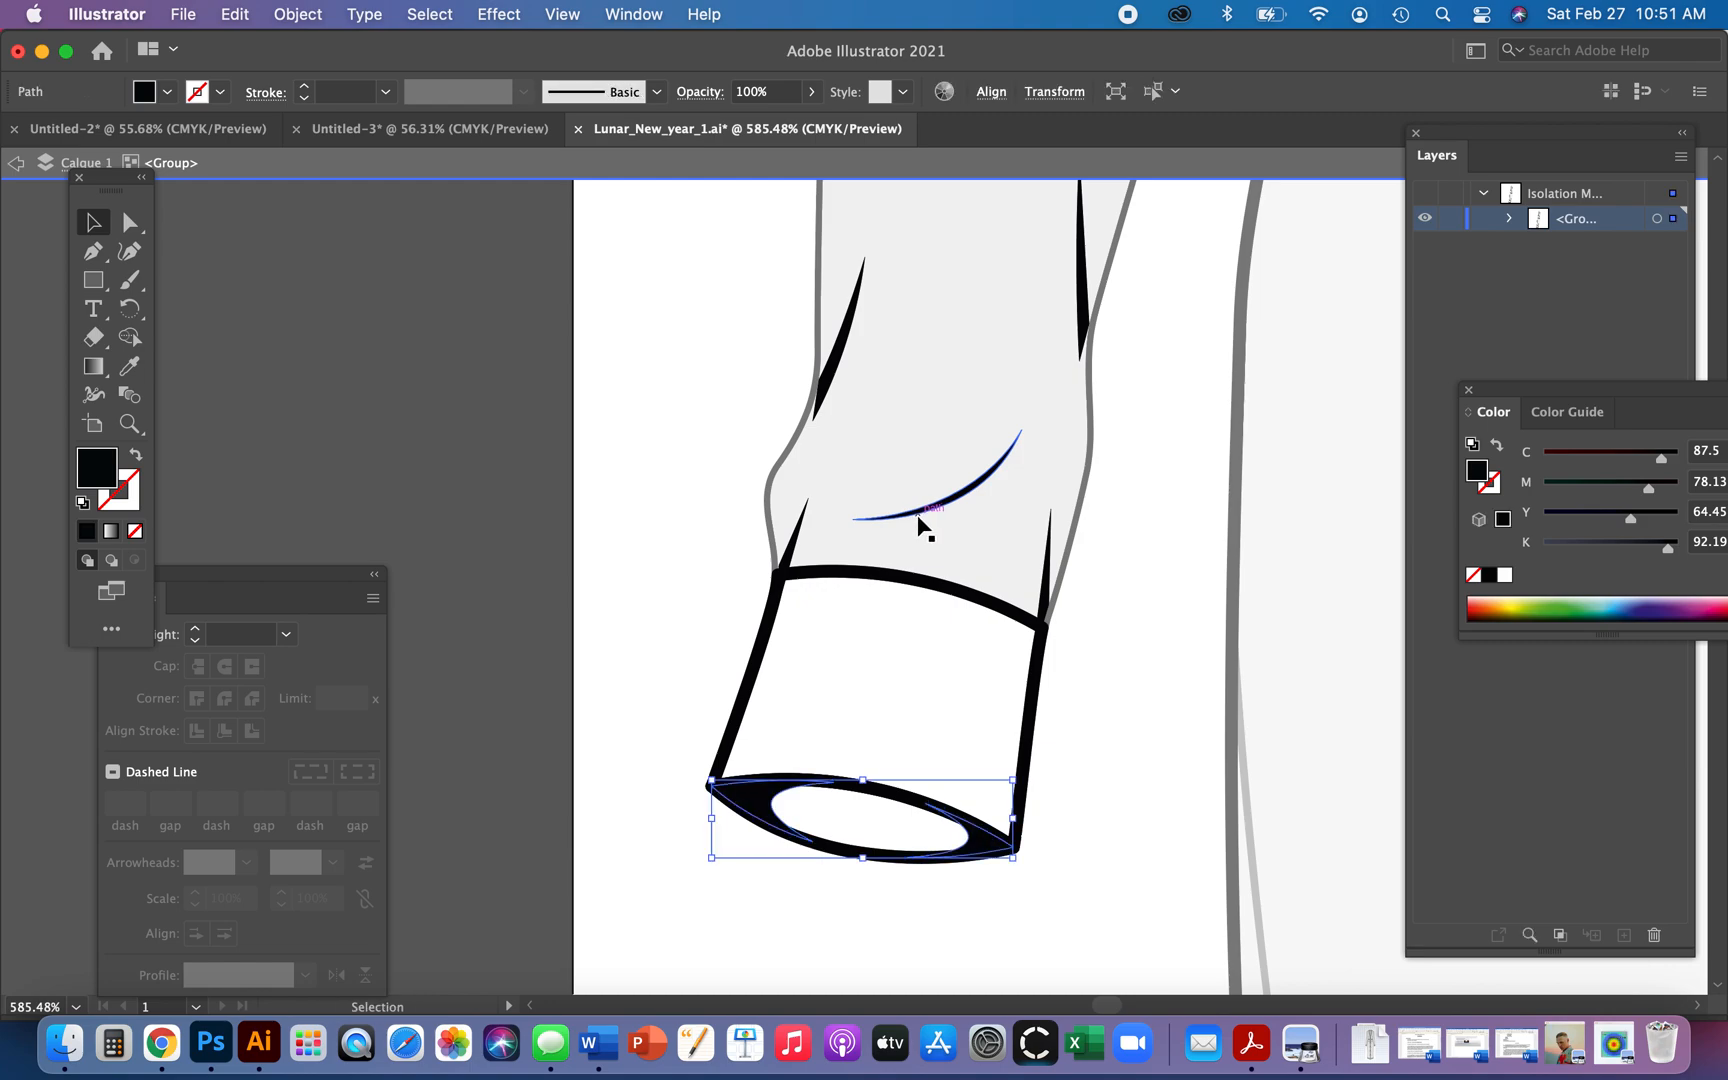
{"action": "double_click", "coordinate": [721, 598]}
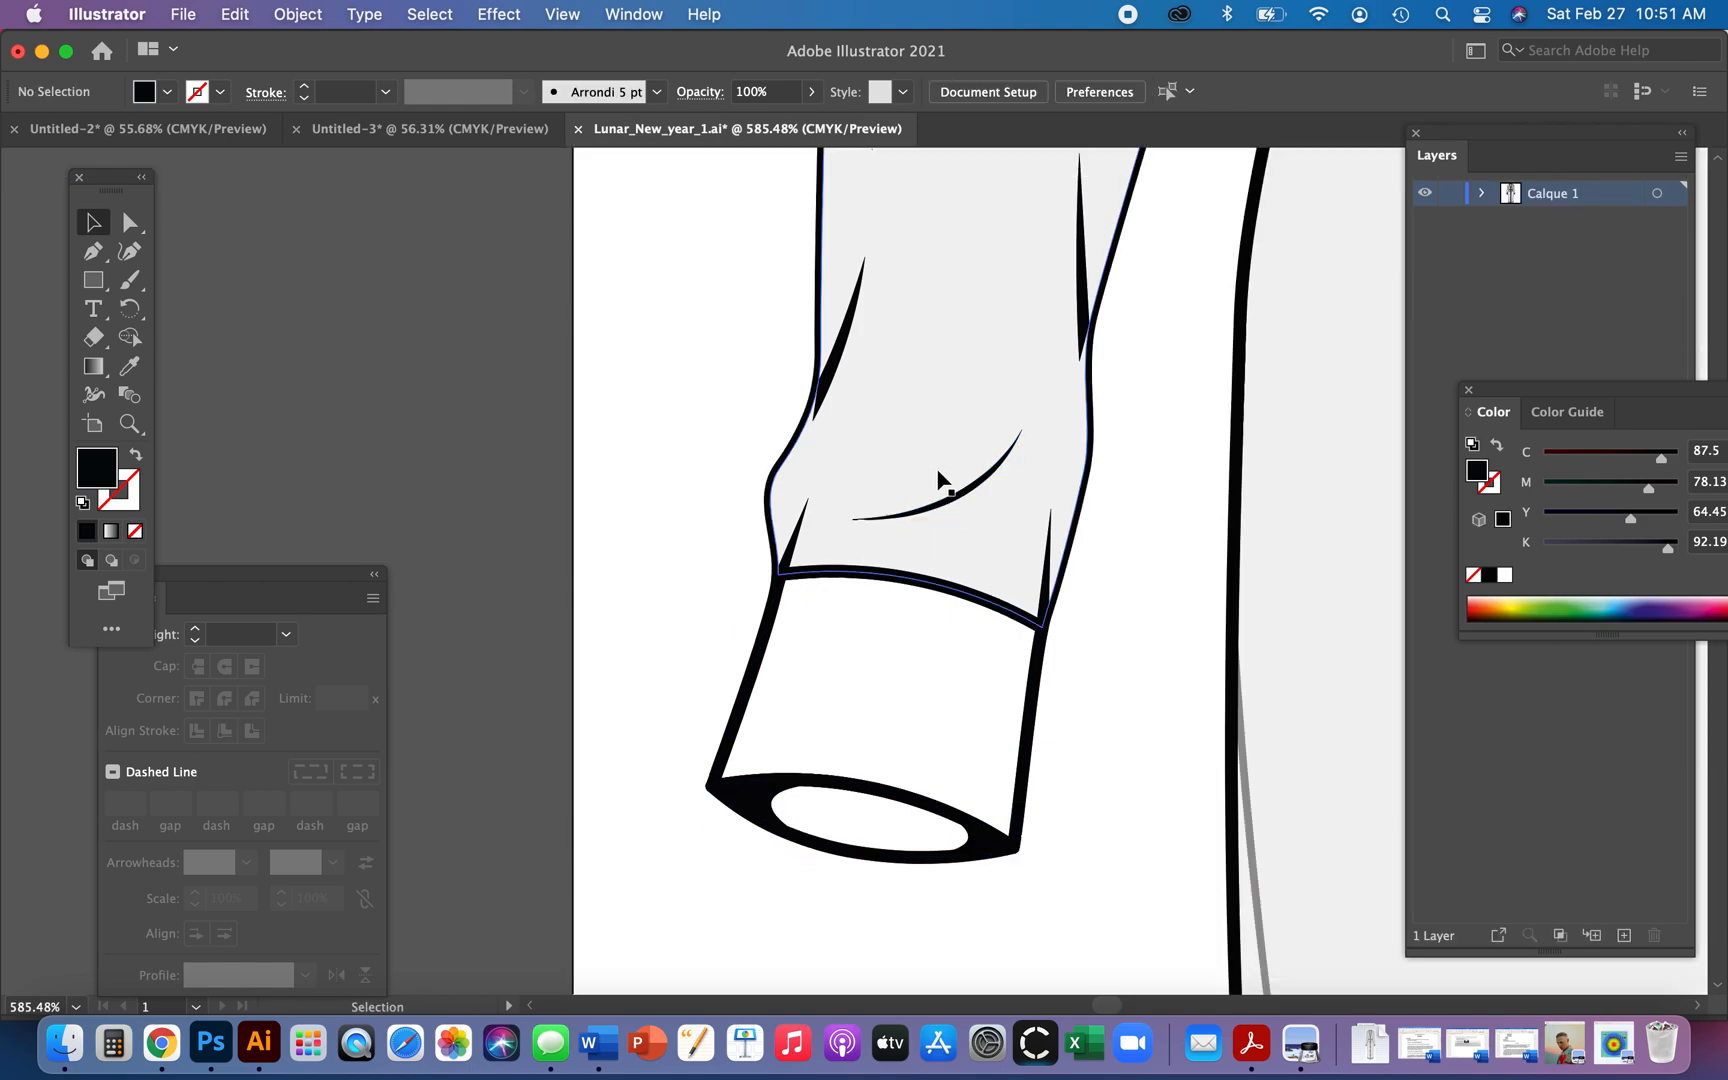
- Move the assembled left-sleeve group clear of the garment drawing and copy it
{"action": "left_click", "coordinate": [964, 491]}
{"action": "left_click_drag", "start_coordinate": [968, 496], "coordinate": [662, 503]}
{"action": "key", "text": "super+1"}
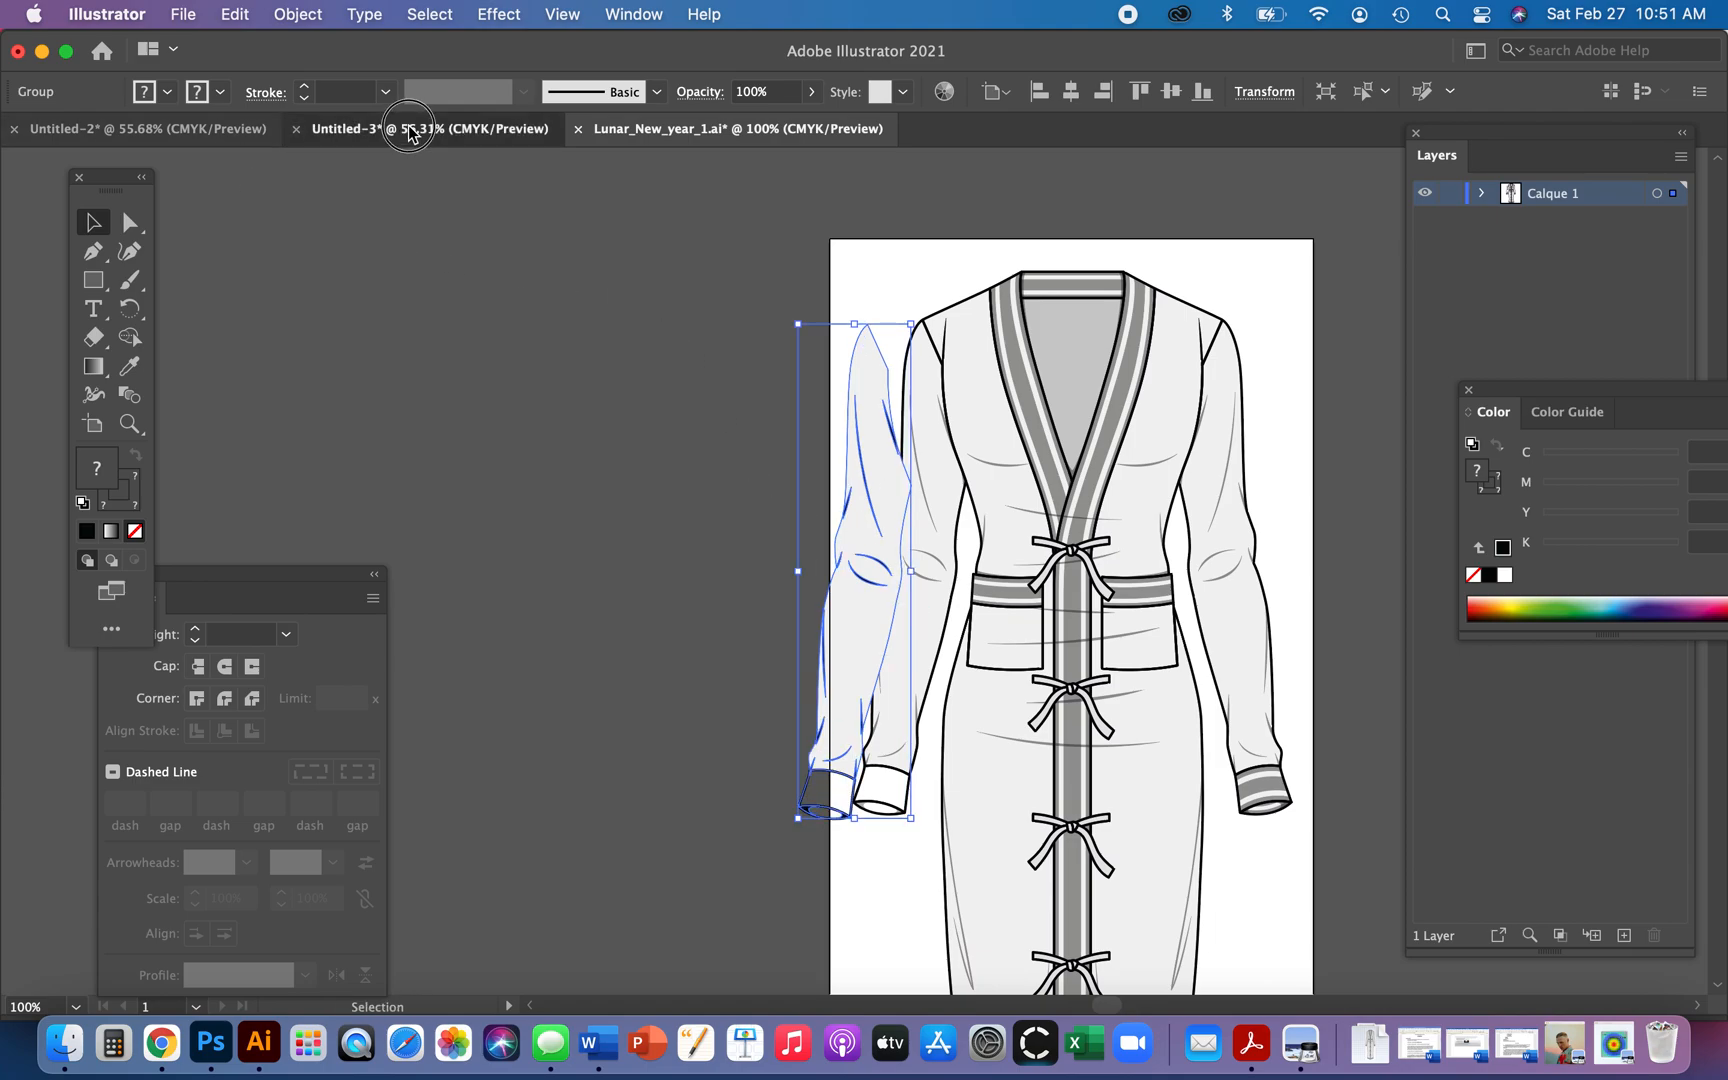
- Paste the sleeve group into the Untitled-3 document and place it beside the cardigan reference photo
{"action": "left_click", "coordinate": [362, 132]}
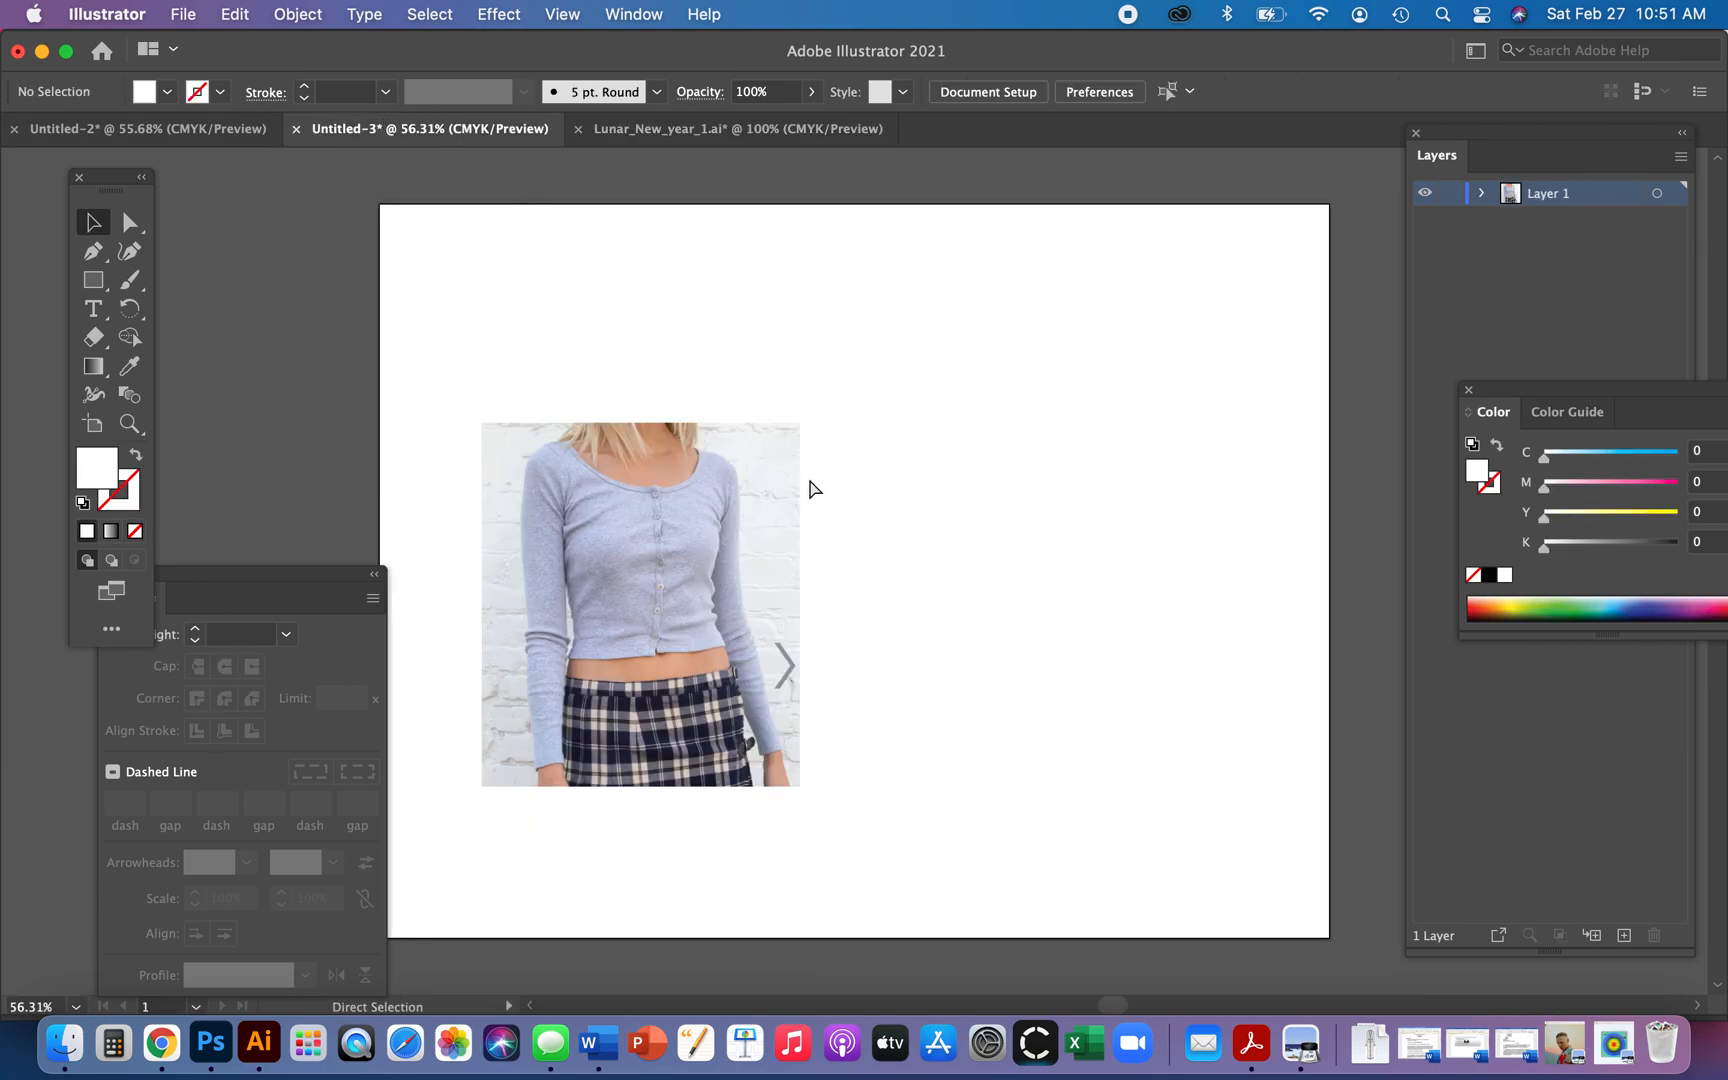
{"action": "key", "text": "super+v"}
{"action": "left_click_drag", "start_coordinate": [880, 576], "coordinate": [930, 578]}
{"action": "left_click", "coordinate": [998, 633]}
- Give only the grey sleeve shape, without the cuff or fold lines, a 1 pt black stroke
{"action": "key", "text": "a"}
{"action": "left_click", "coordinate": [924, 605]}
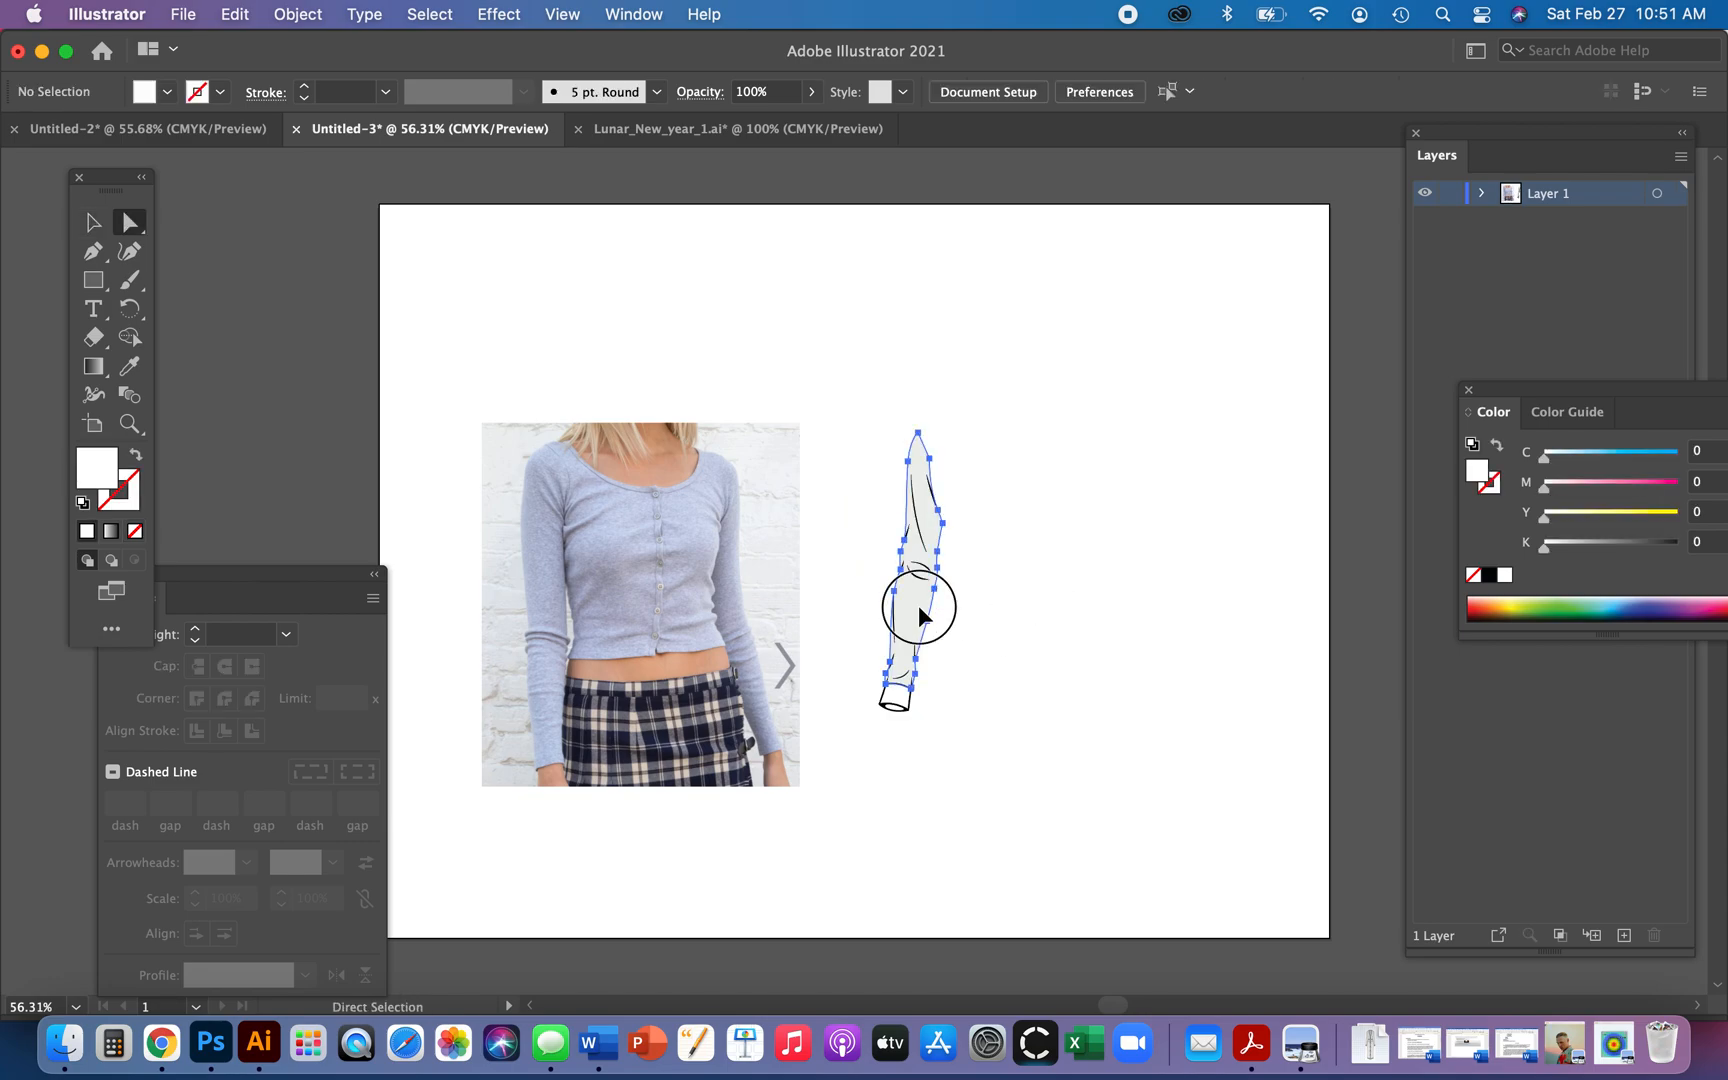
{"action": "left_click", "coordinate": [132, 508]}
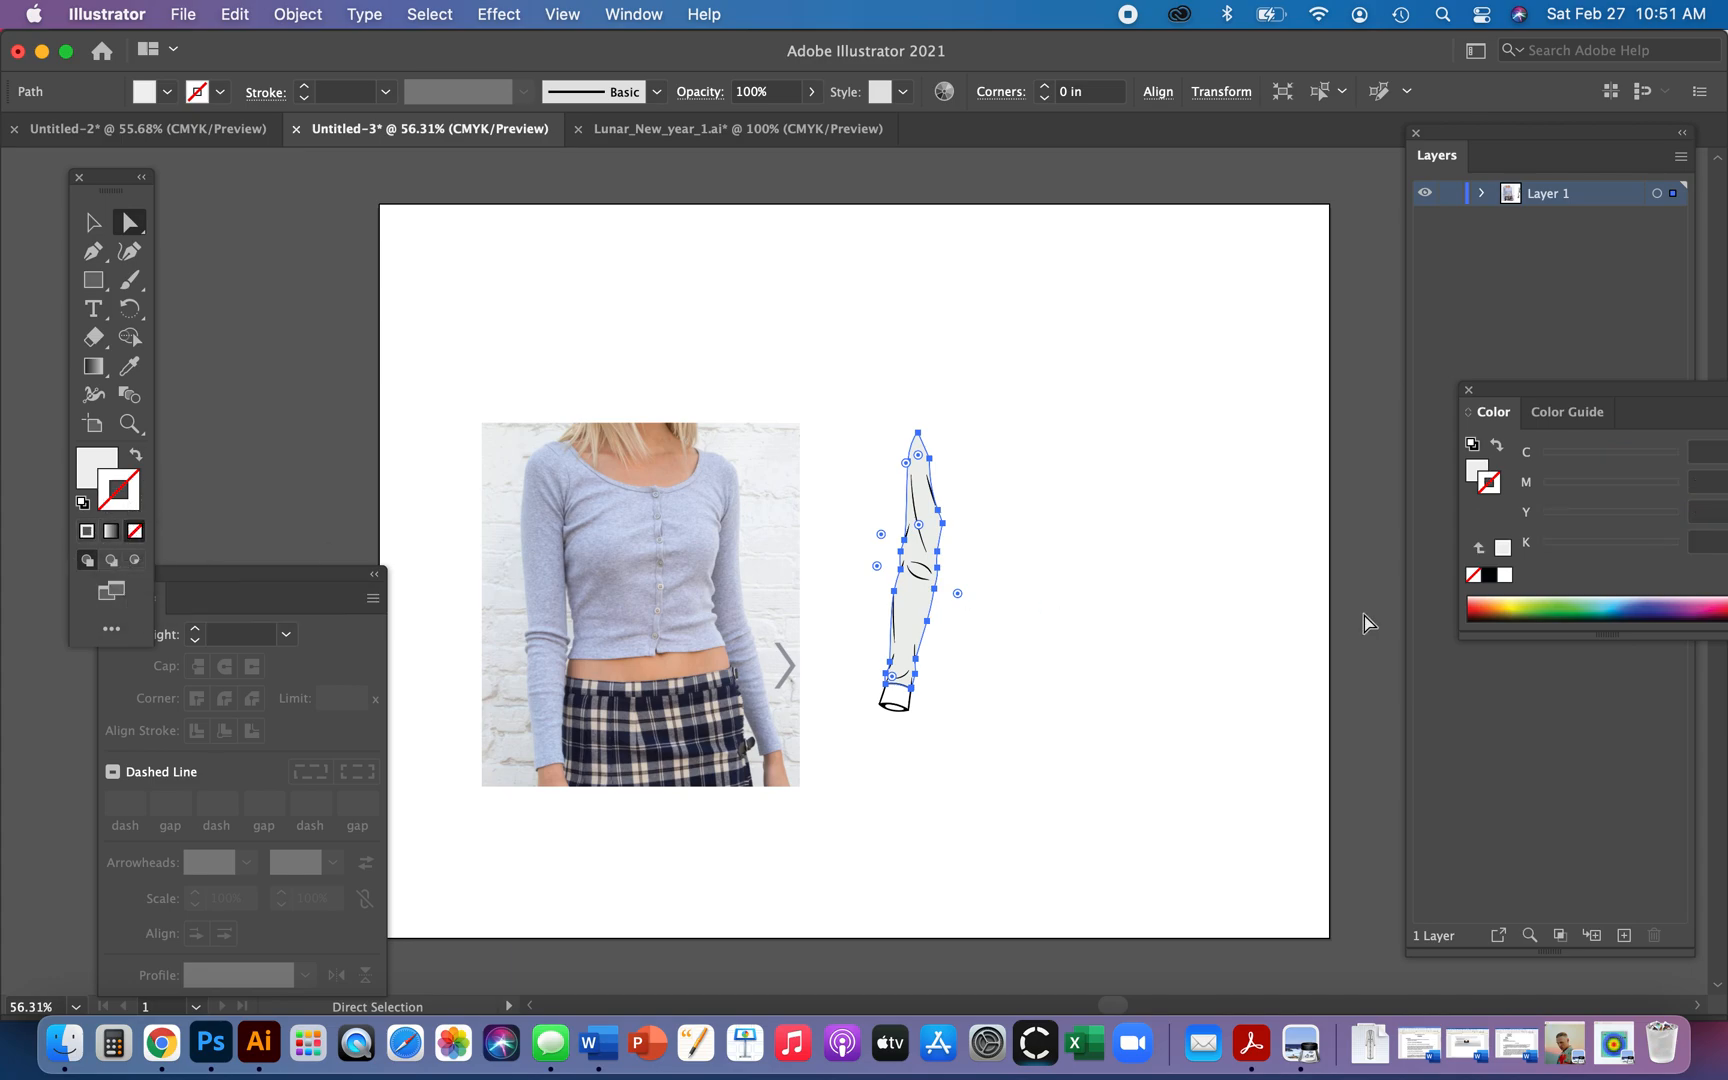
{"action": "left_click", "coordinate": [1489, 576]}
{"action": "left_click", "coordinate": [1100, 567]}
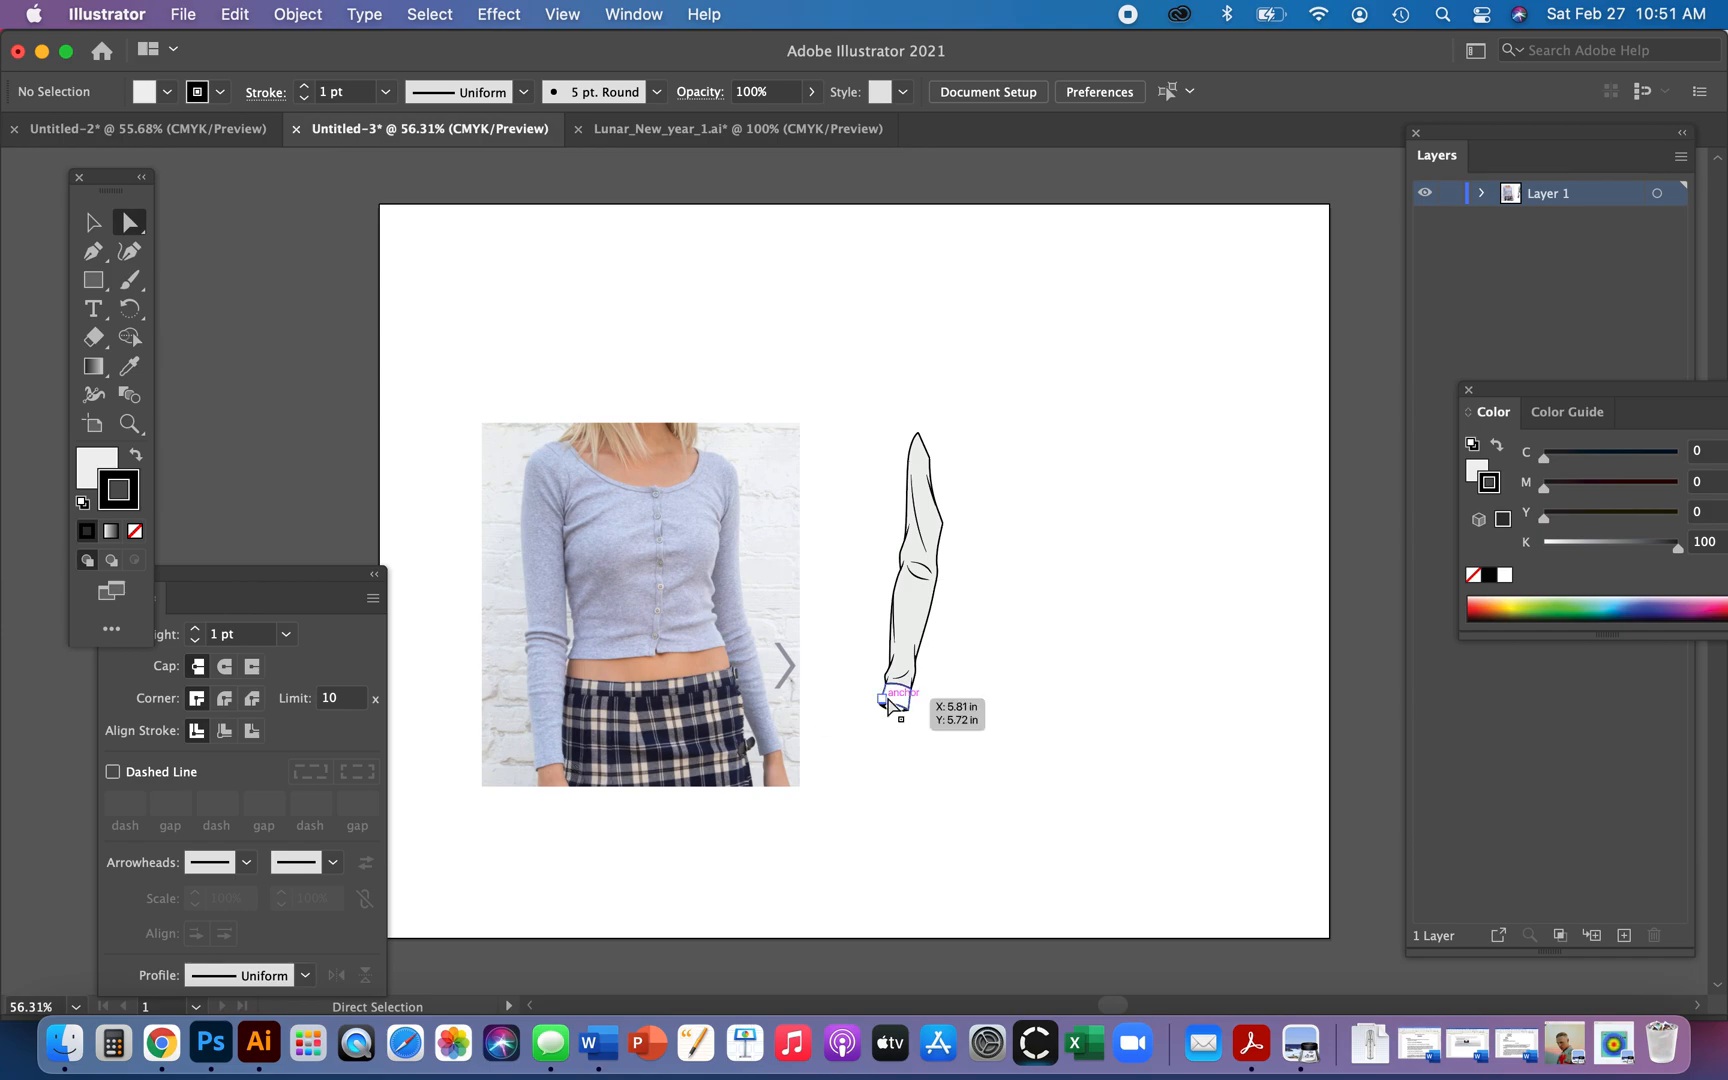
- Ungroup the pasted sleeve so that its body, cuff and fold lines are separate paths
{"action": "left_click_drag", "start_coordinate": [856, 648], "coordinate": [1045, 856]}
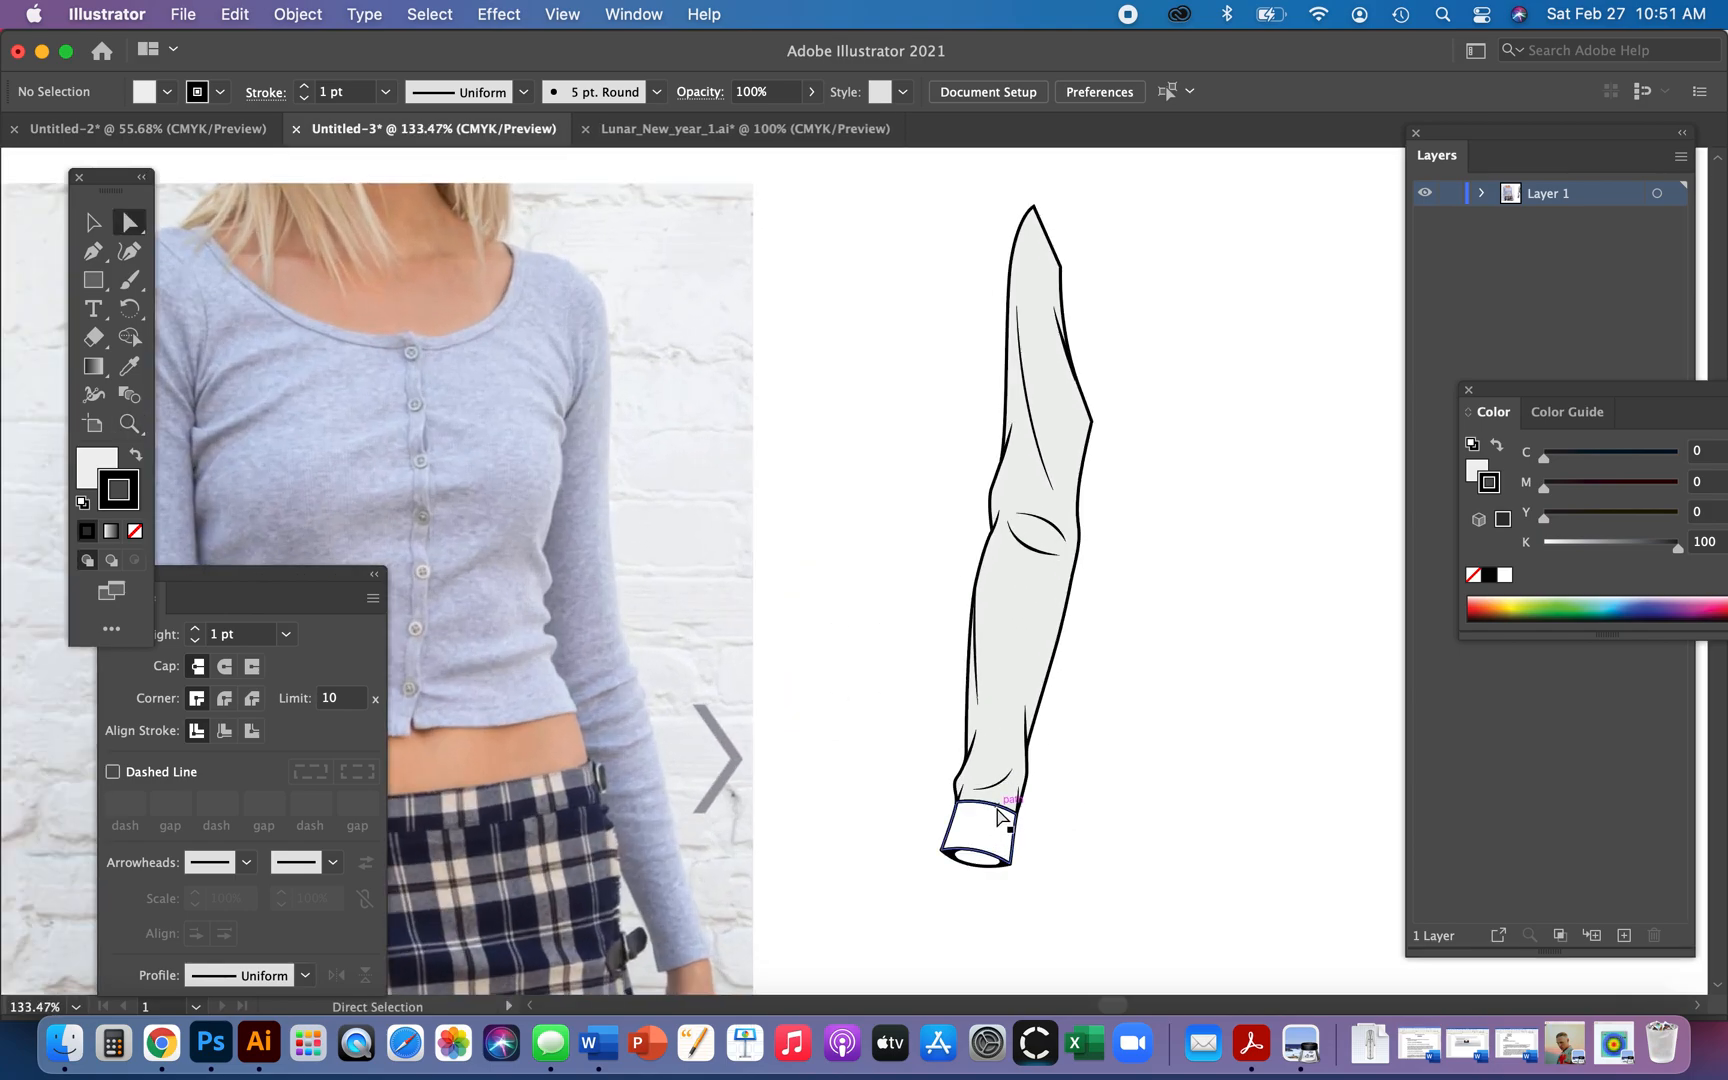
{"action": "left_click", "coordinate": [1010, 830]}
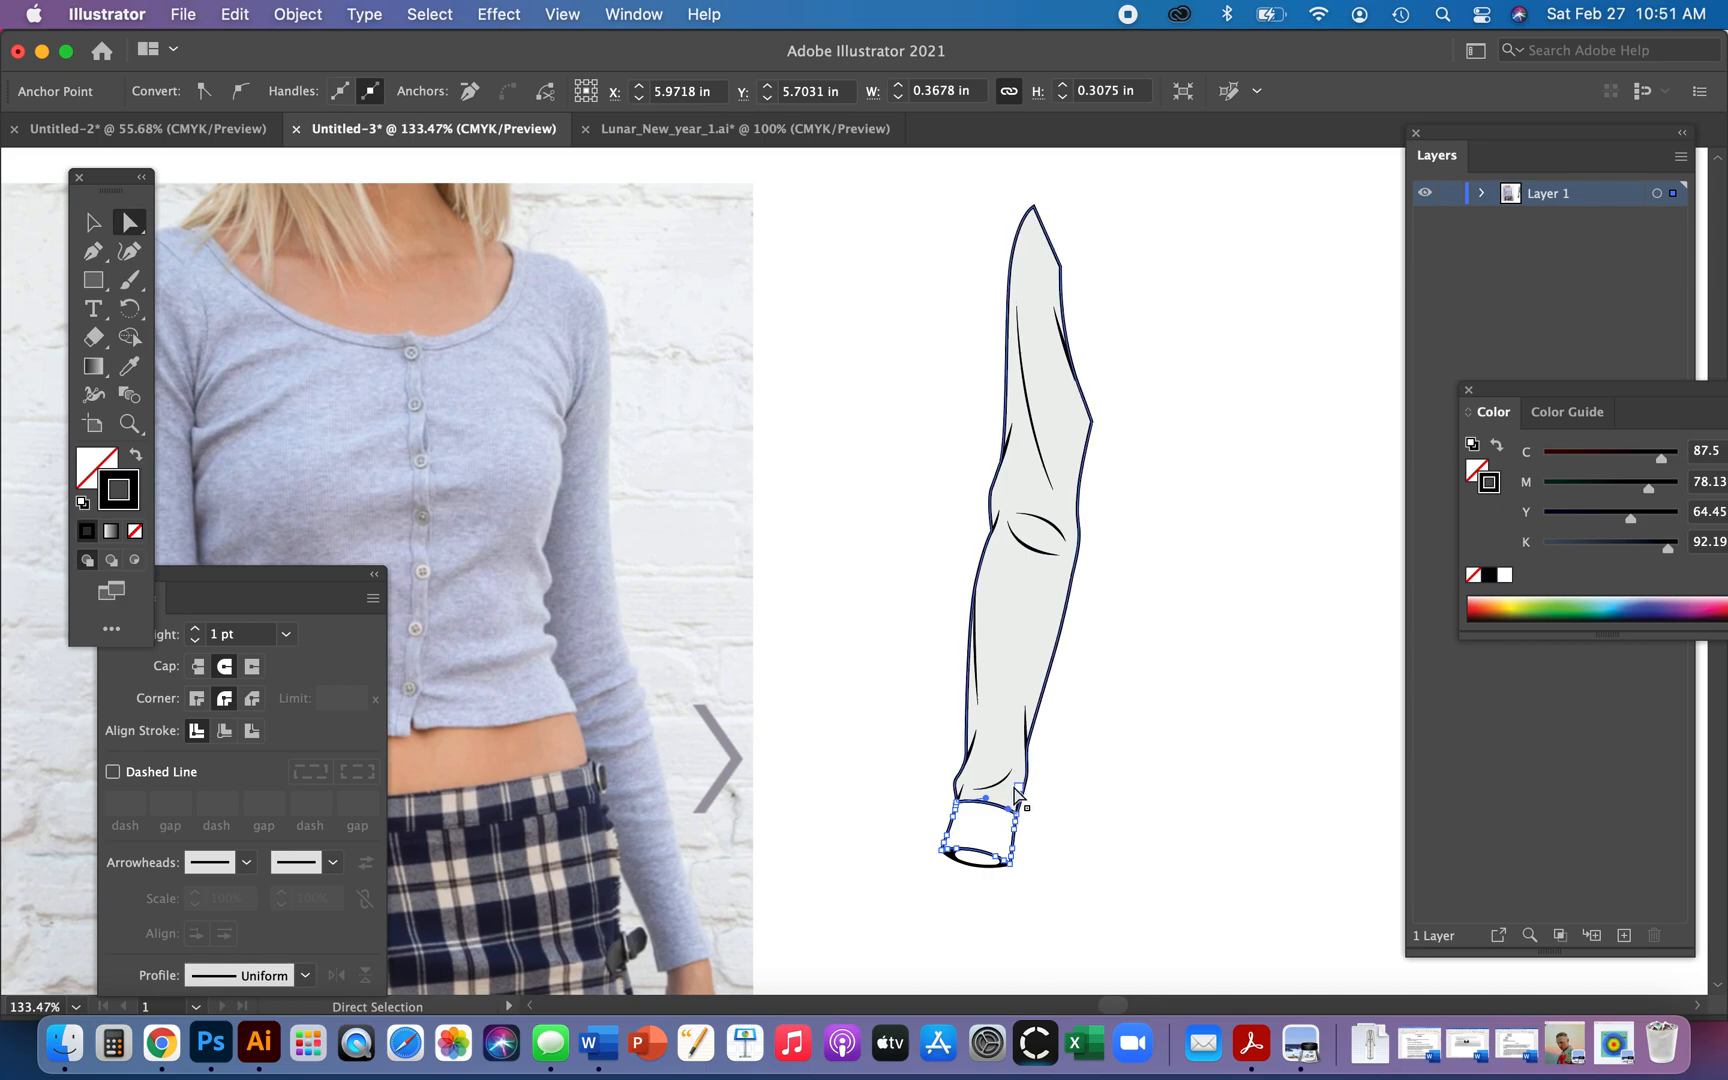
{"action": "key", "text": "v"}
{"action": "left_click", "coordinate": [1139, 799]}
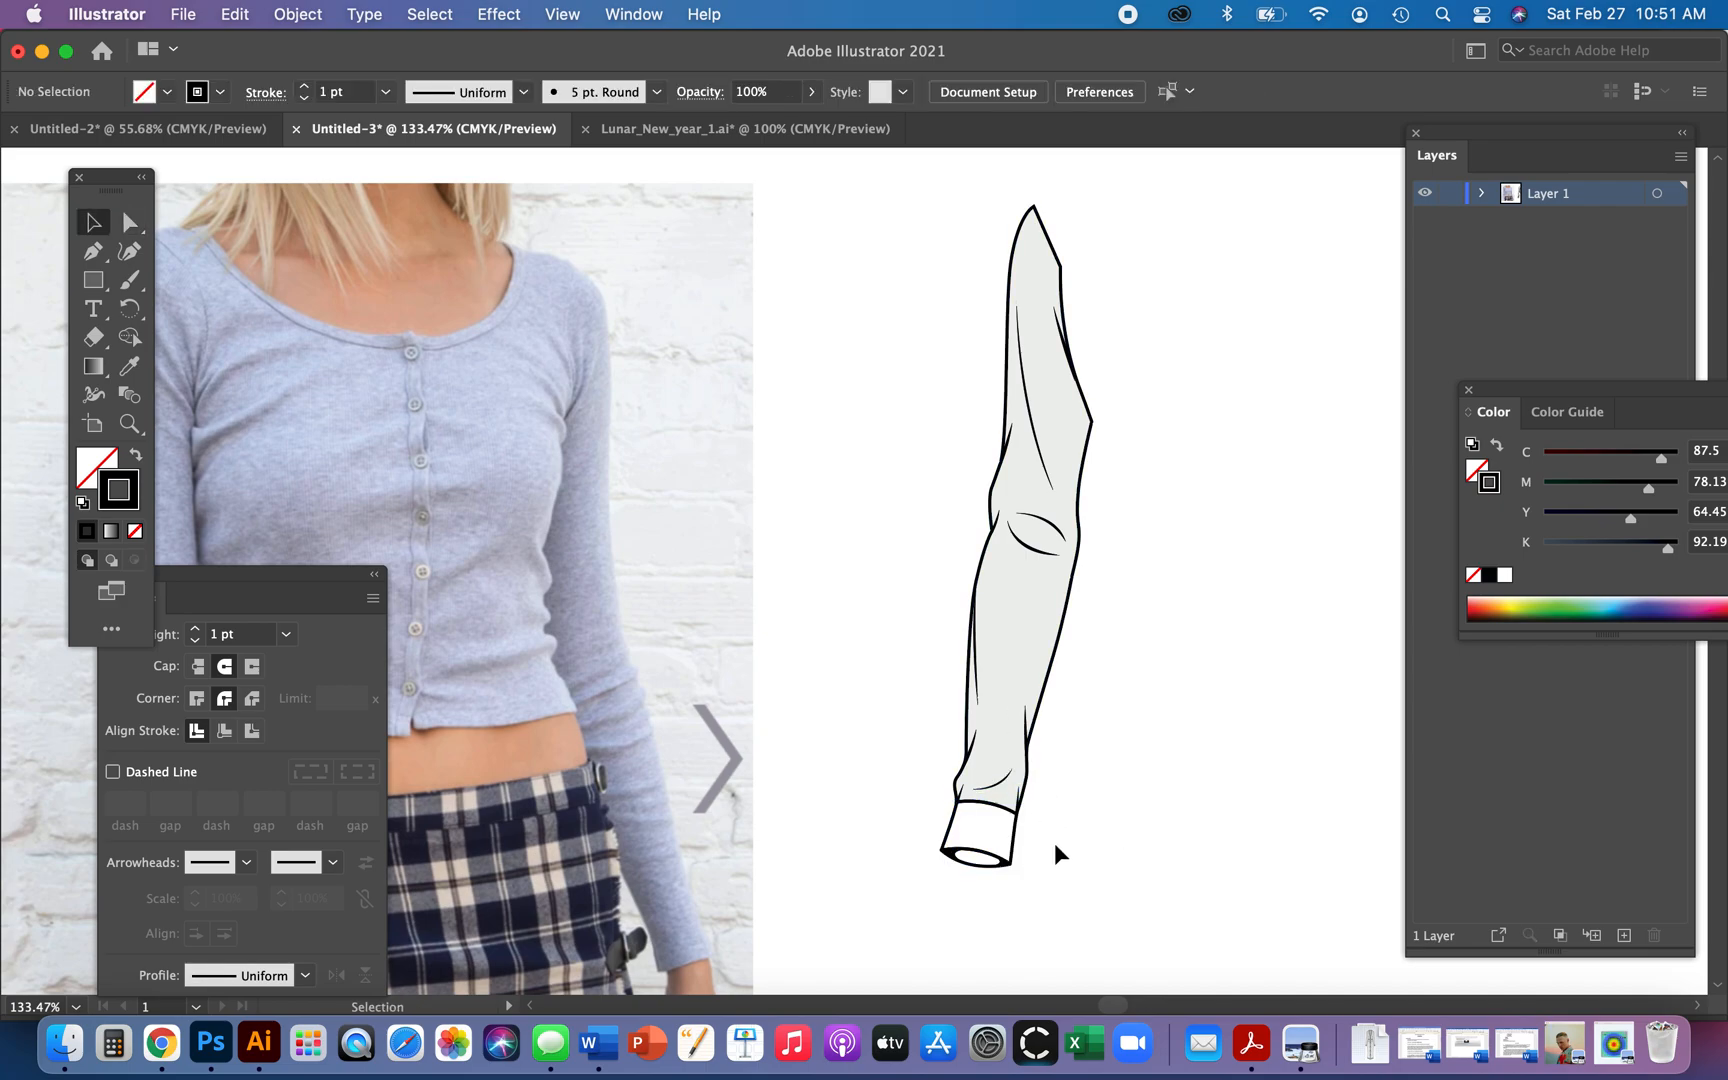
{"action": "left_click", "coordinate": [1009, 822]}
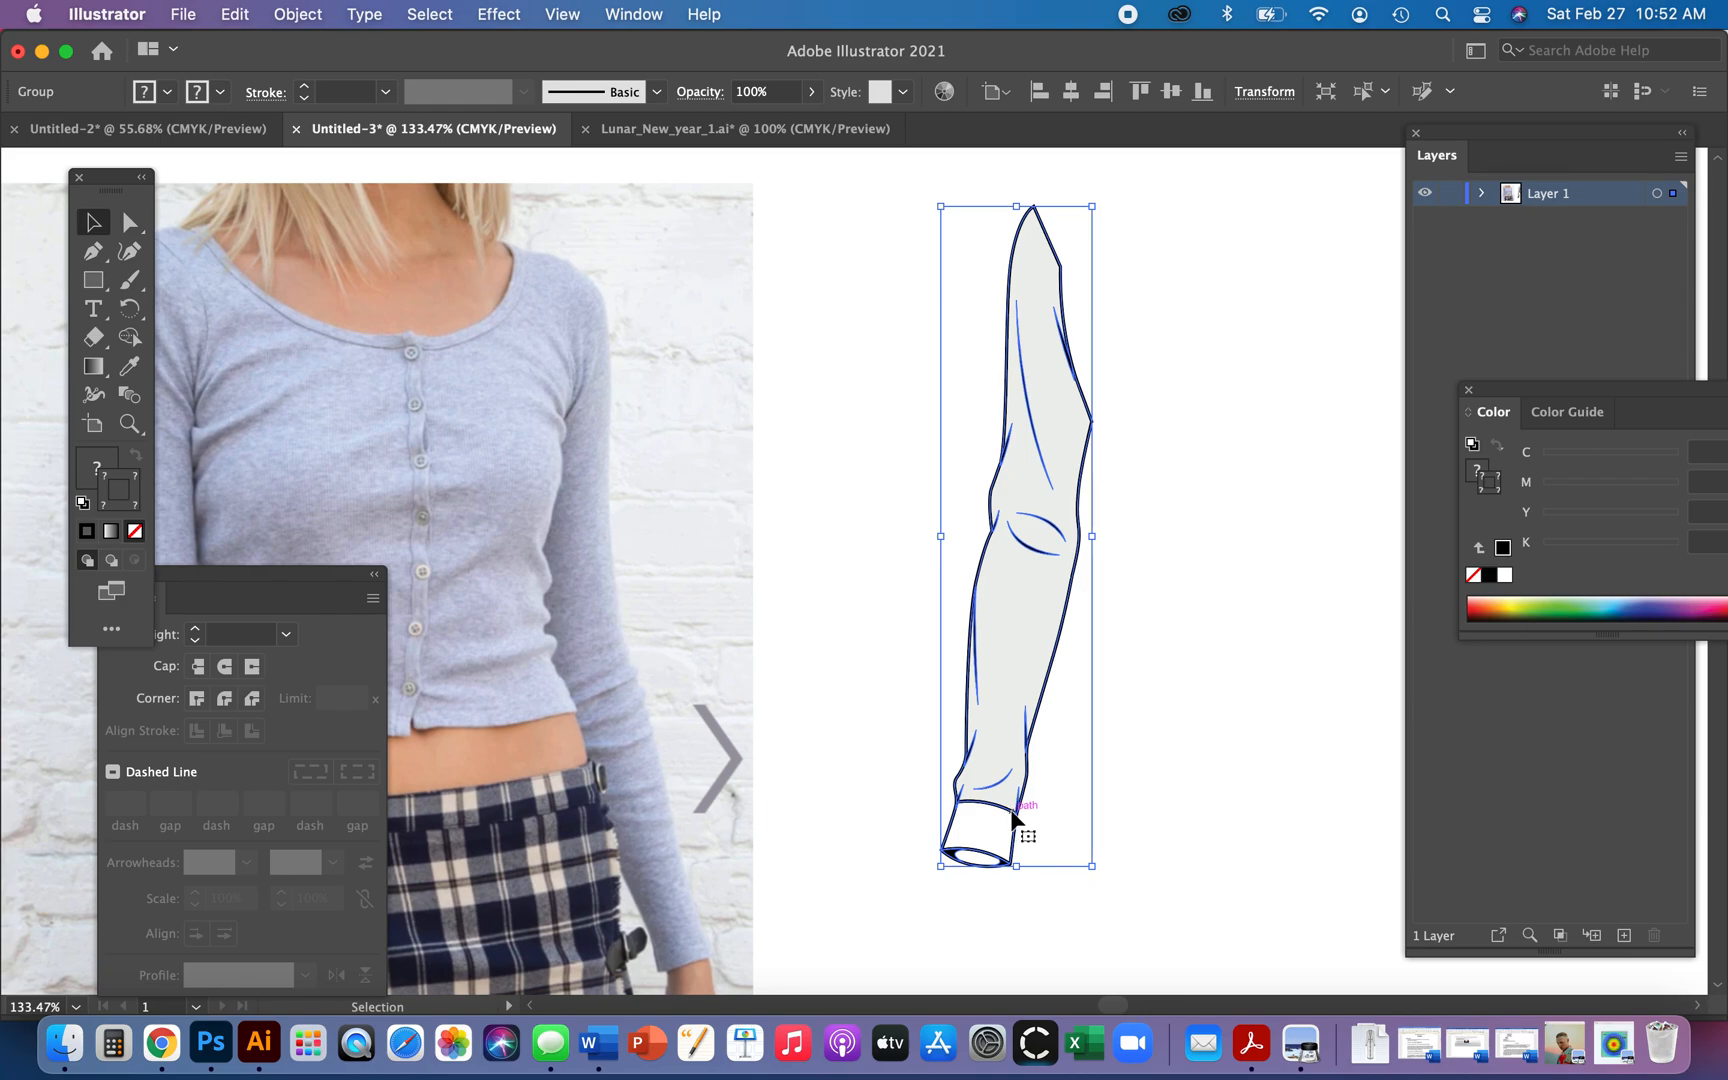
{"action": "left_click", "coordinate": [1174, 688]}
{"action": "left_click", "coordinate": [1022, 796]}
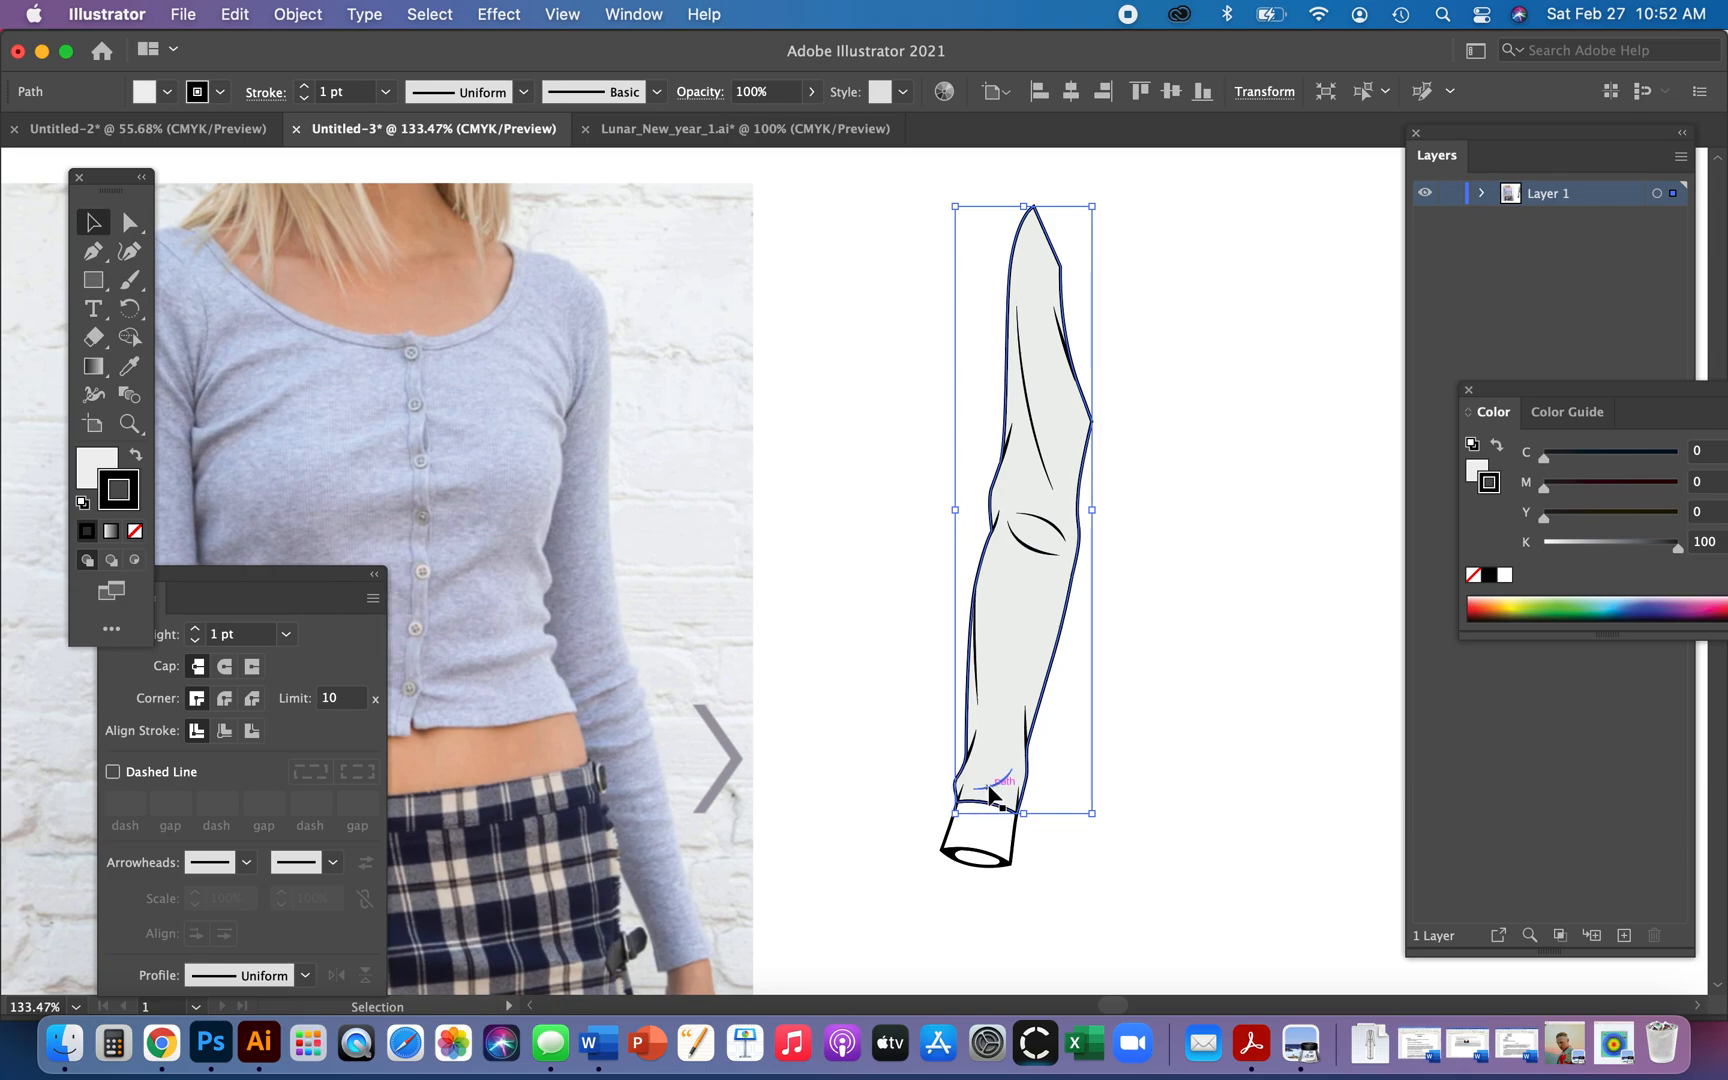
{"action": "key", "text": "super+shift+a"}
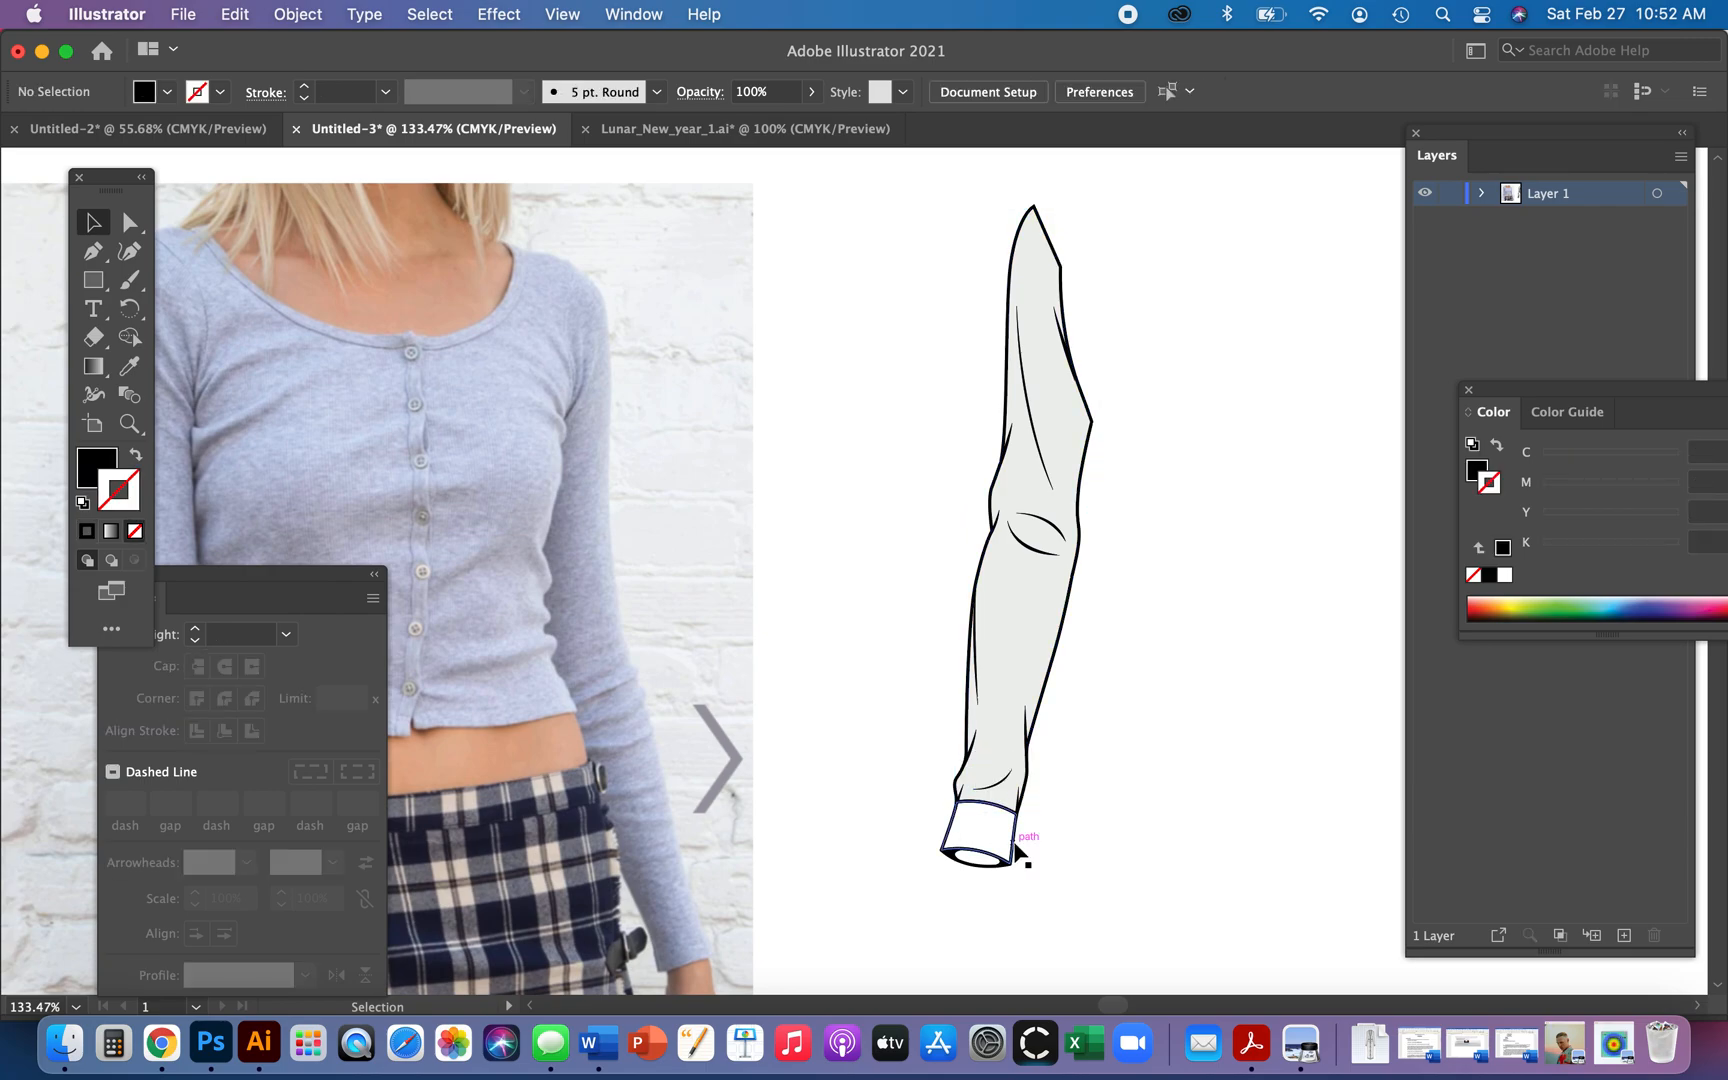
- Fill the cuff outline with green and deselect it
{"action": "left_click", "coordinate": [1018, 850]}
{"action": "left_click", "coordinate": [97, 462]}
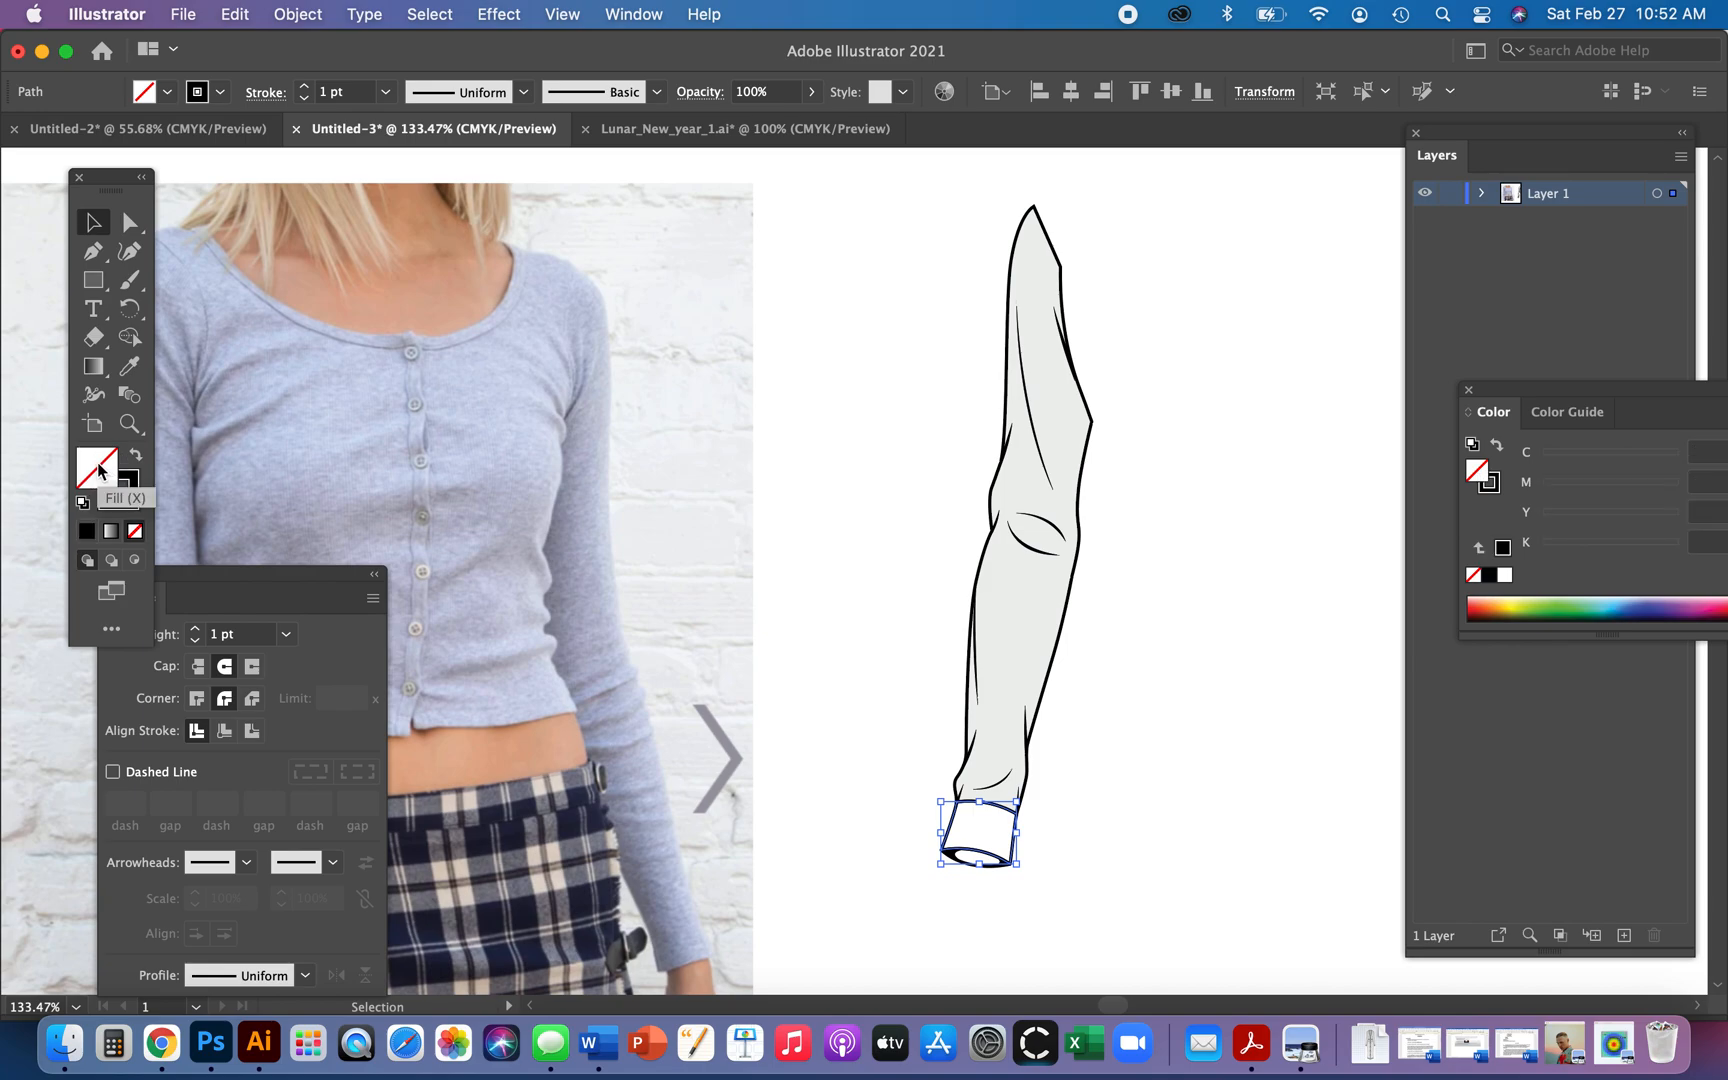
{"action": "left_click", "coordinate": [1577, 605]}
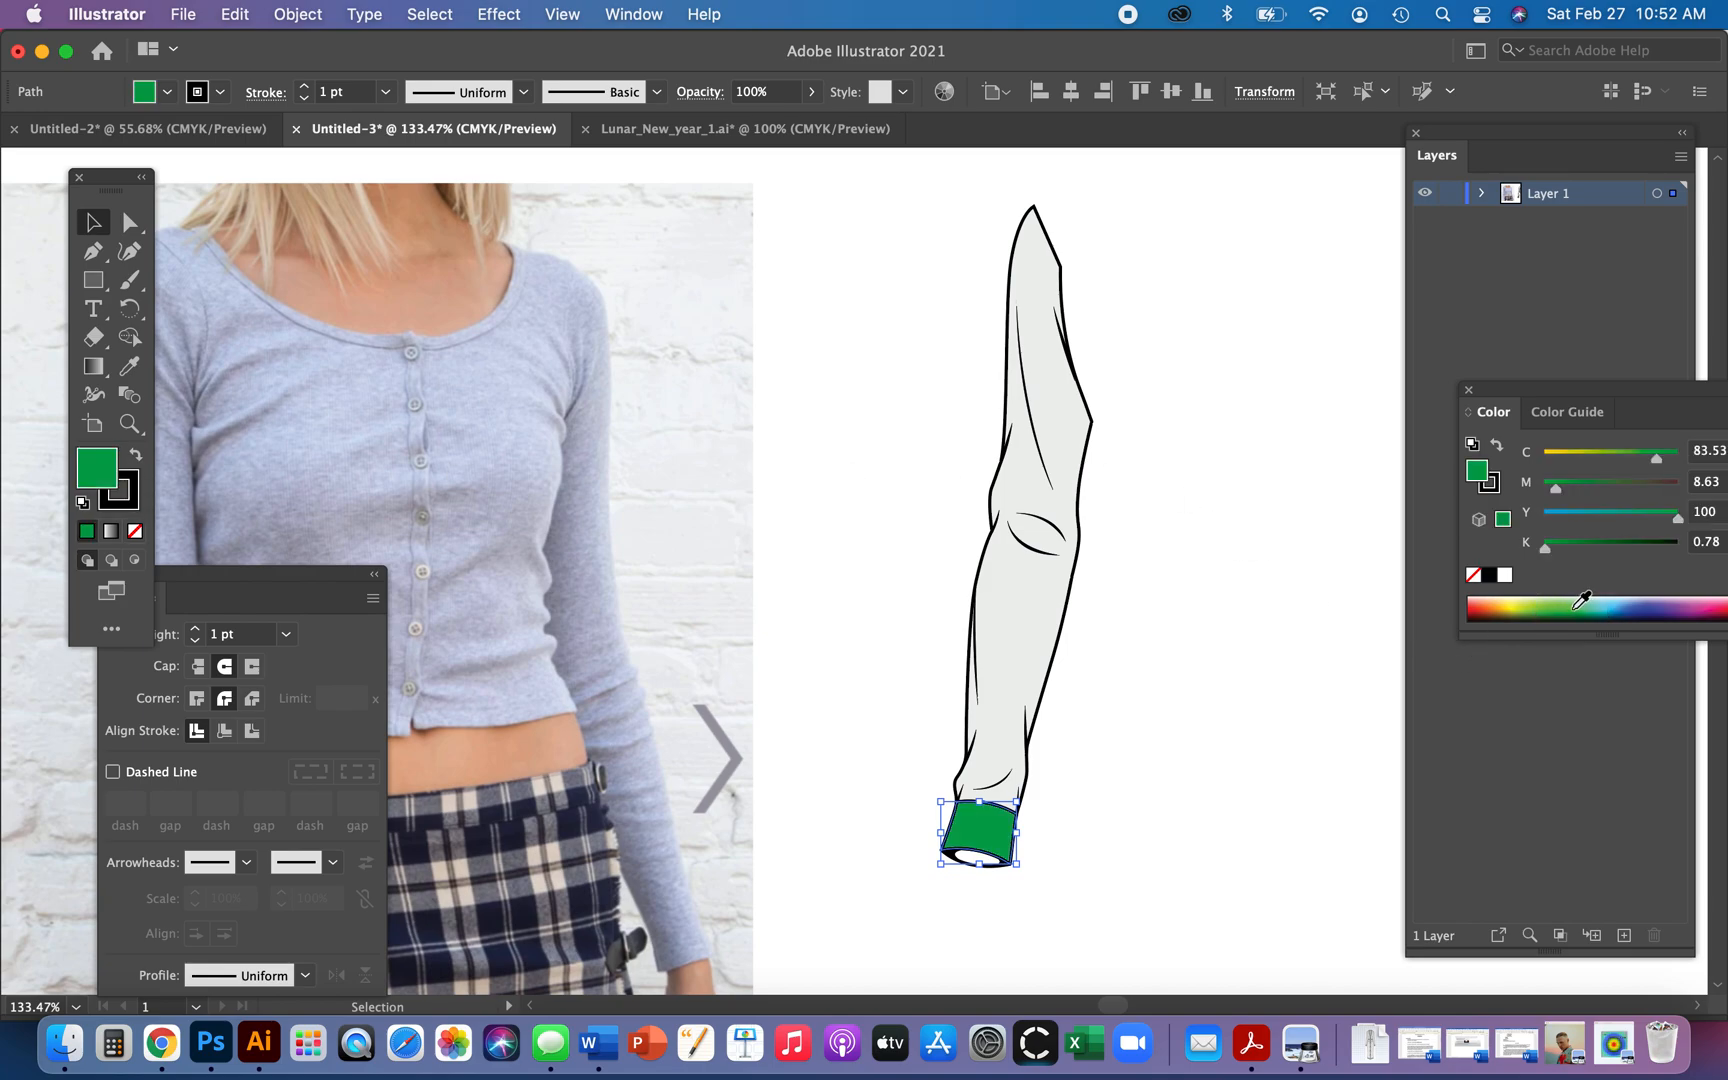
{"action": "key", "text": "a"}
{"action": "left_click", "coordinate": [1072, 825]}
- Select the green cuff together with the grey sleeve shape and unite them into one shape with Pathfinder
{"action": "left_click", "coordinate": [942, 850]}
{"action": "left_click", "coordinate": [993, 713], "text": "shift"}
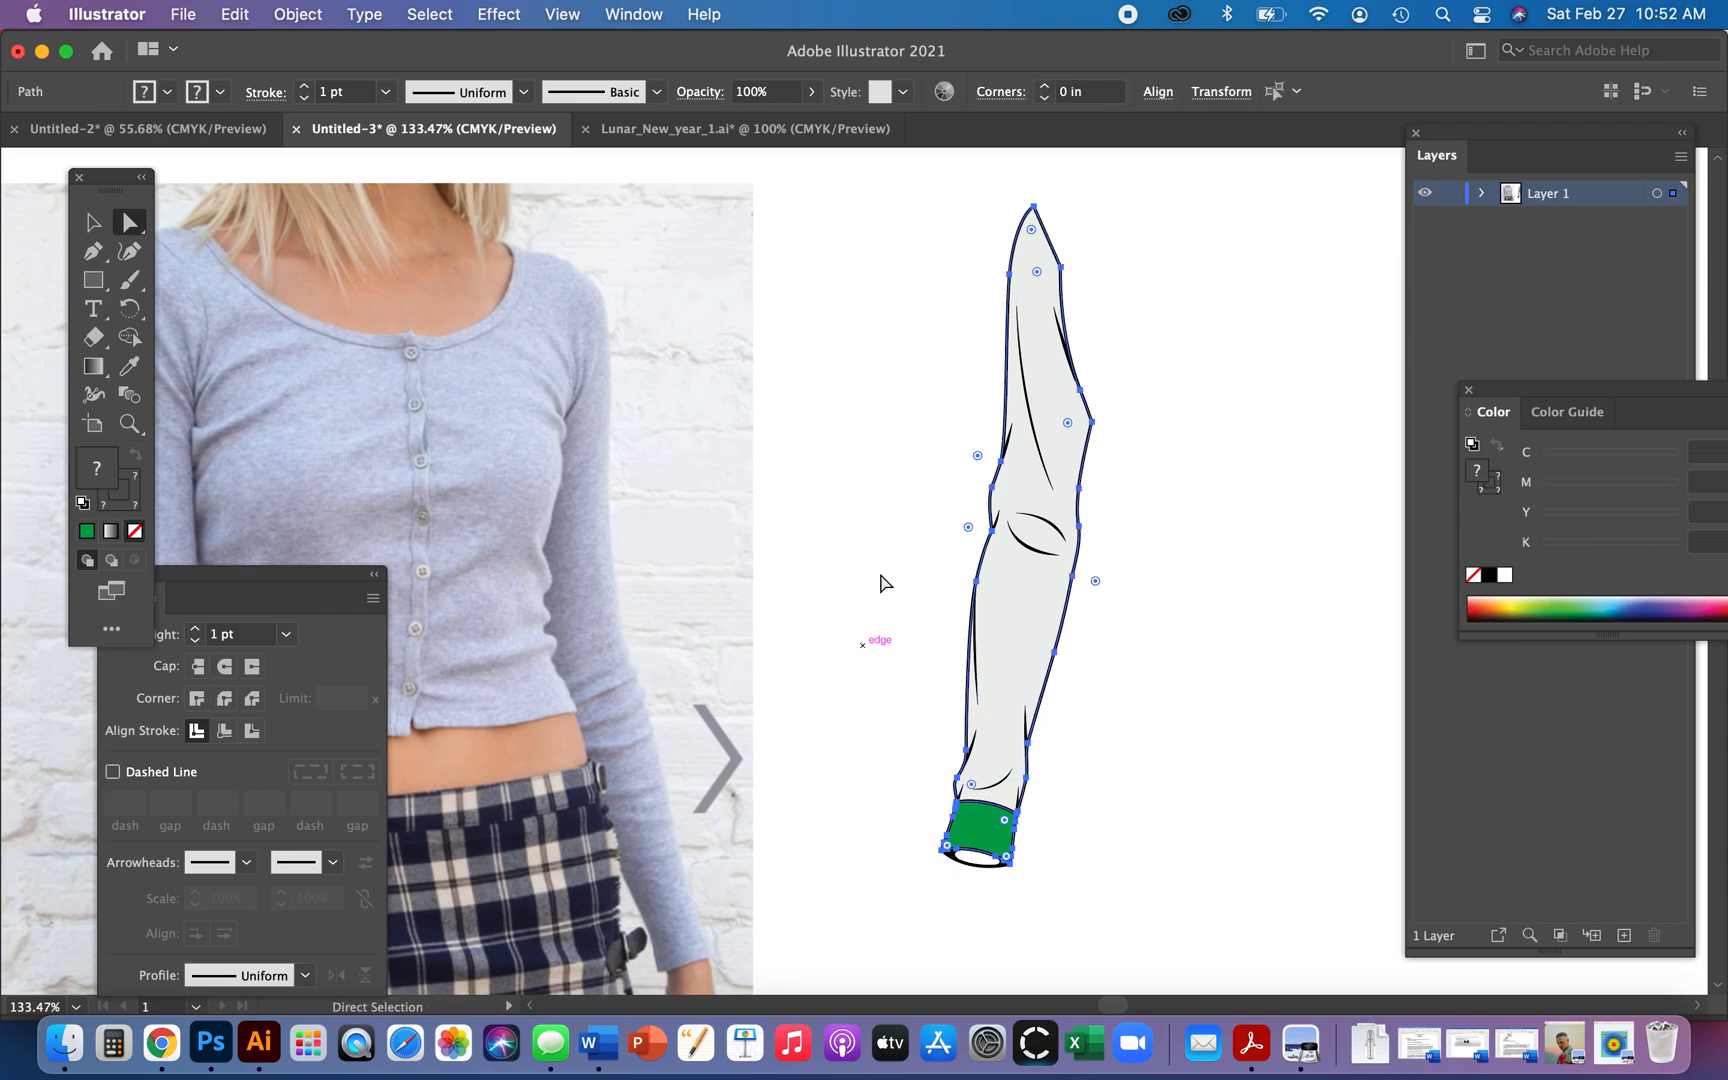
{"action": "left_click", "coordinate": [633, 14]}
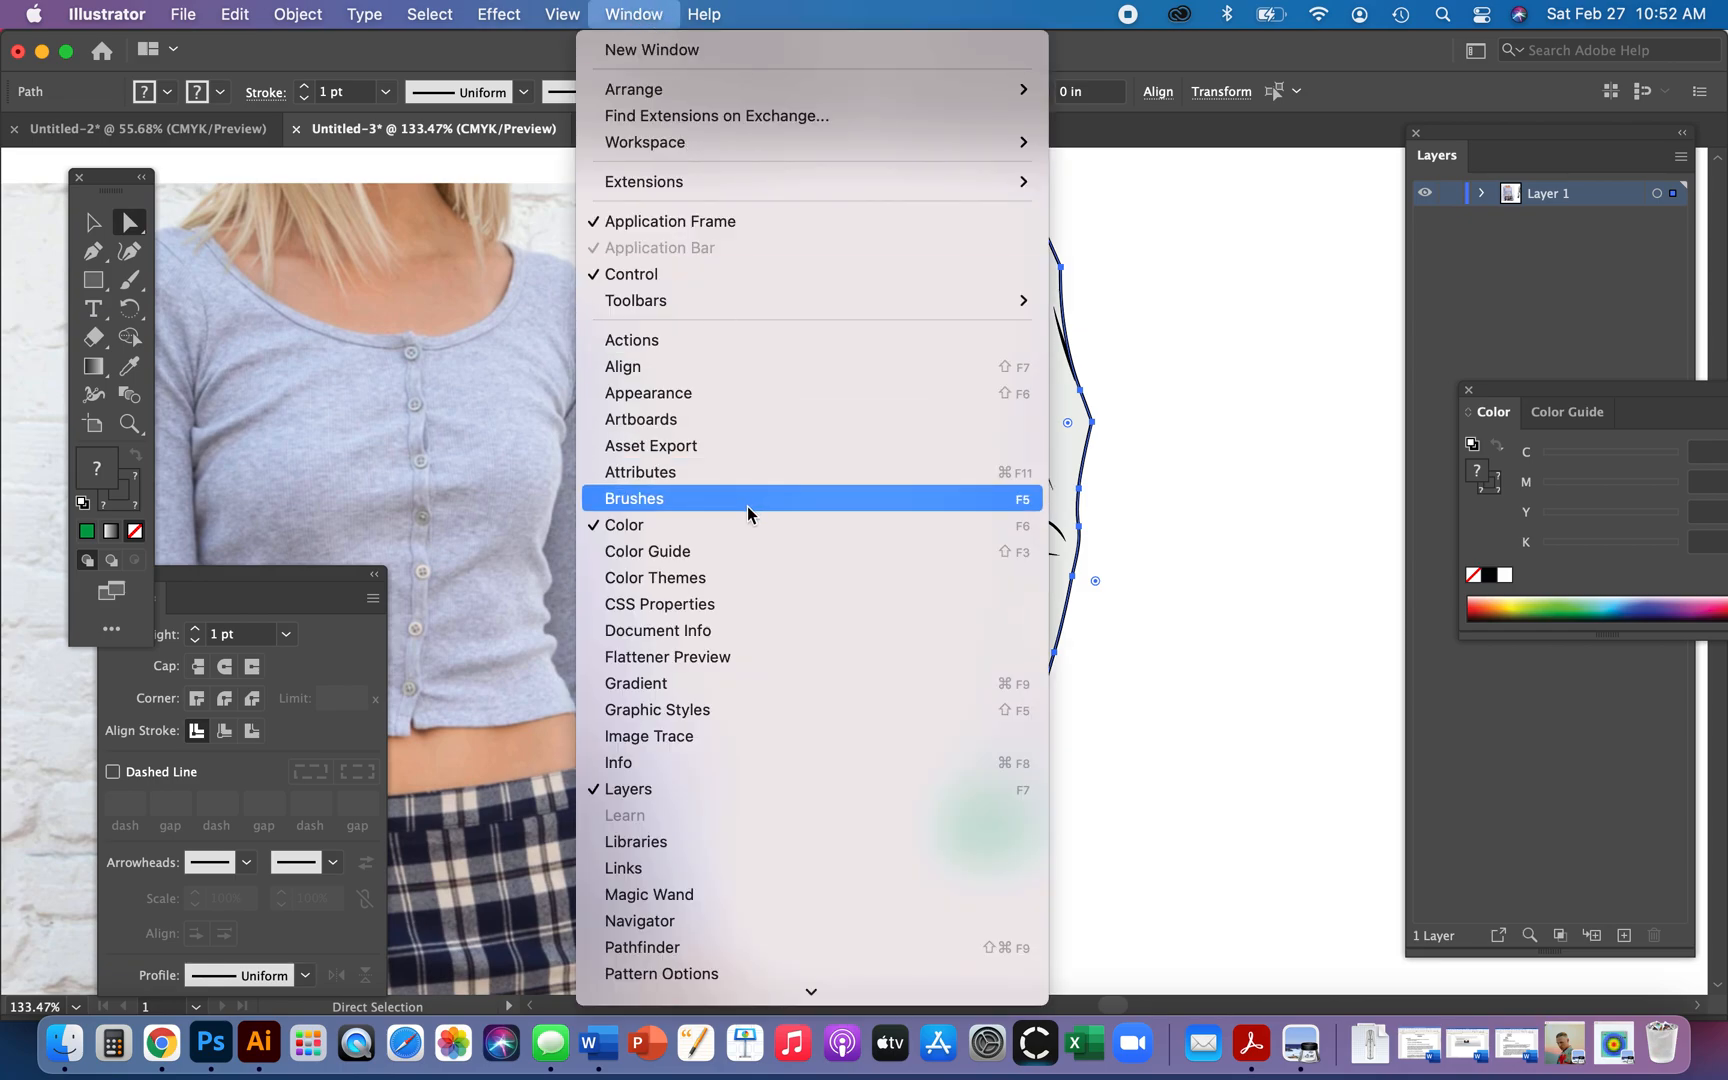
{"action": "left_click", "coordinate": [820, 947]}
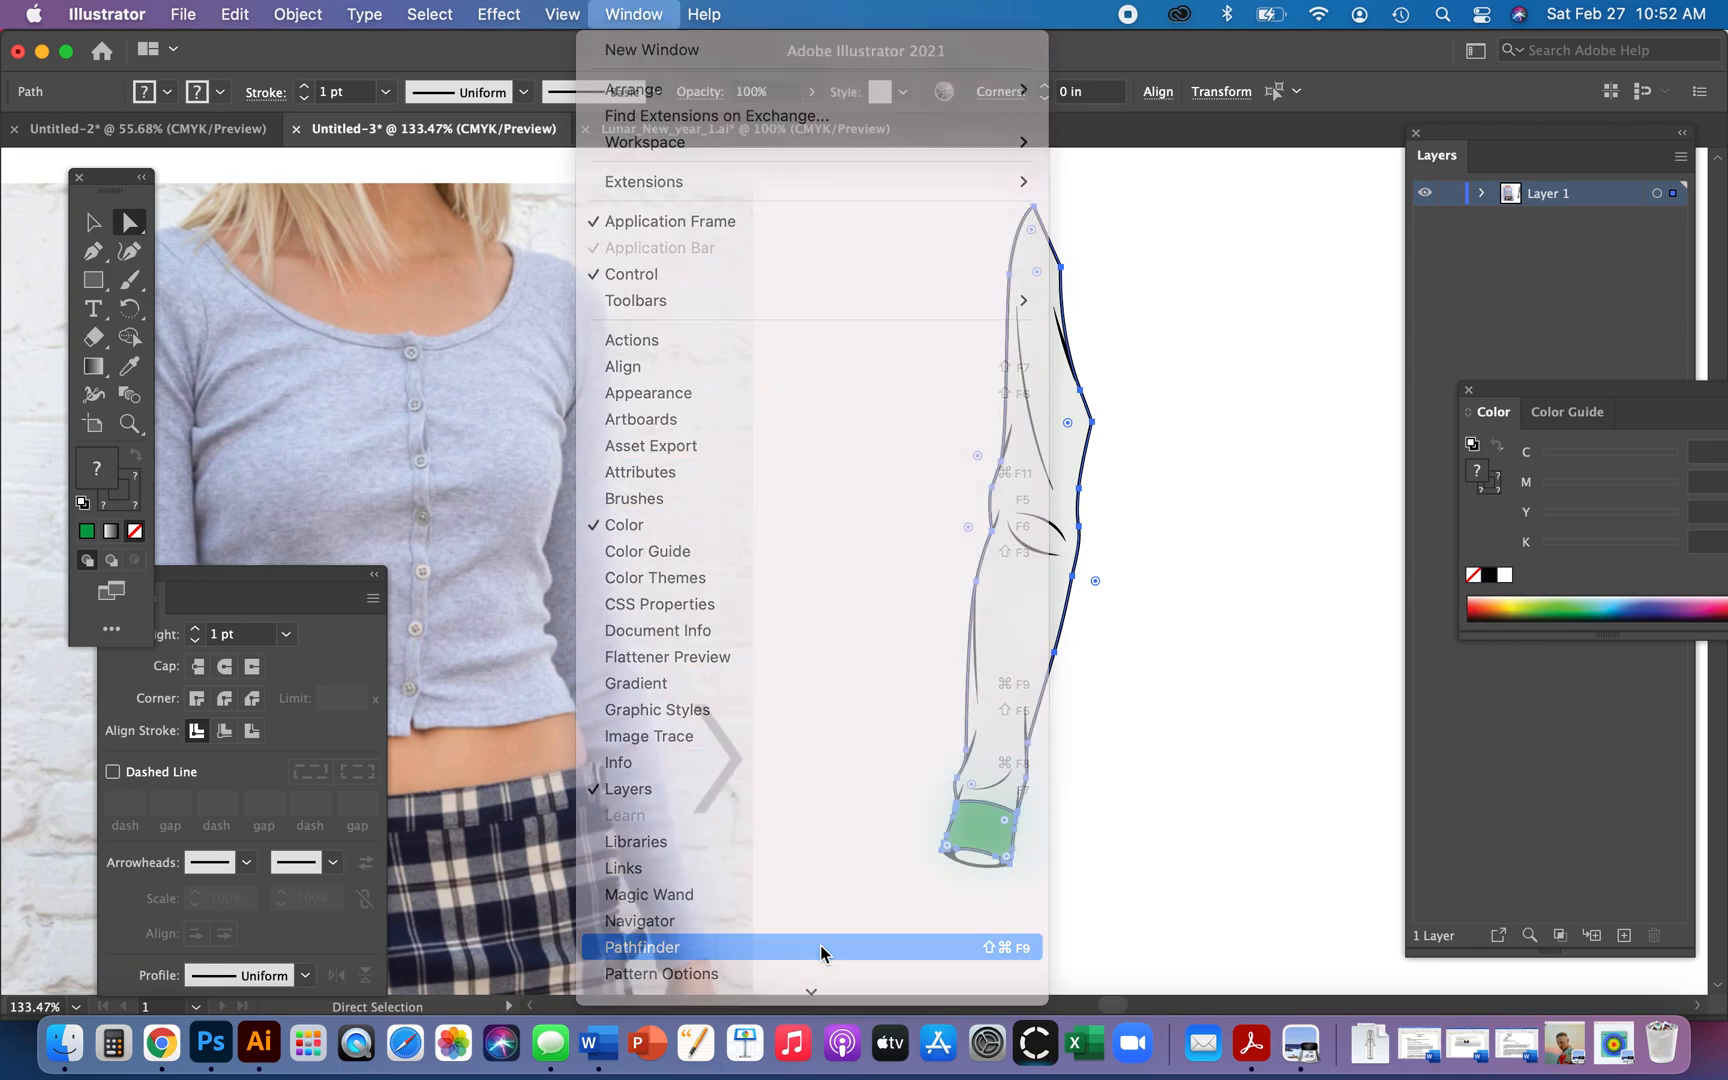
{"action": "left_click_drag", "start_coordinate": [1336, 590], "coordinate": [1204, 226]}
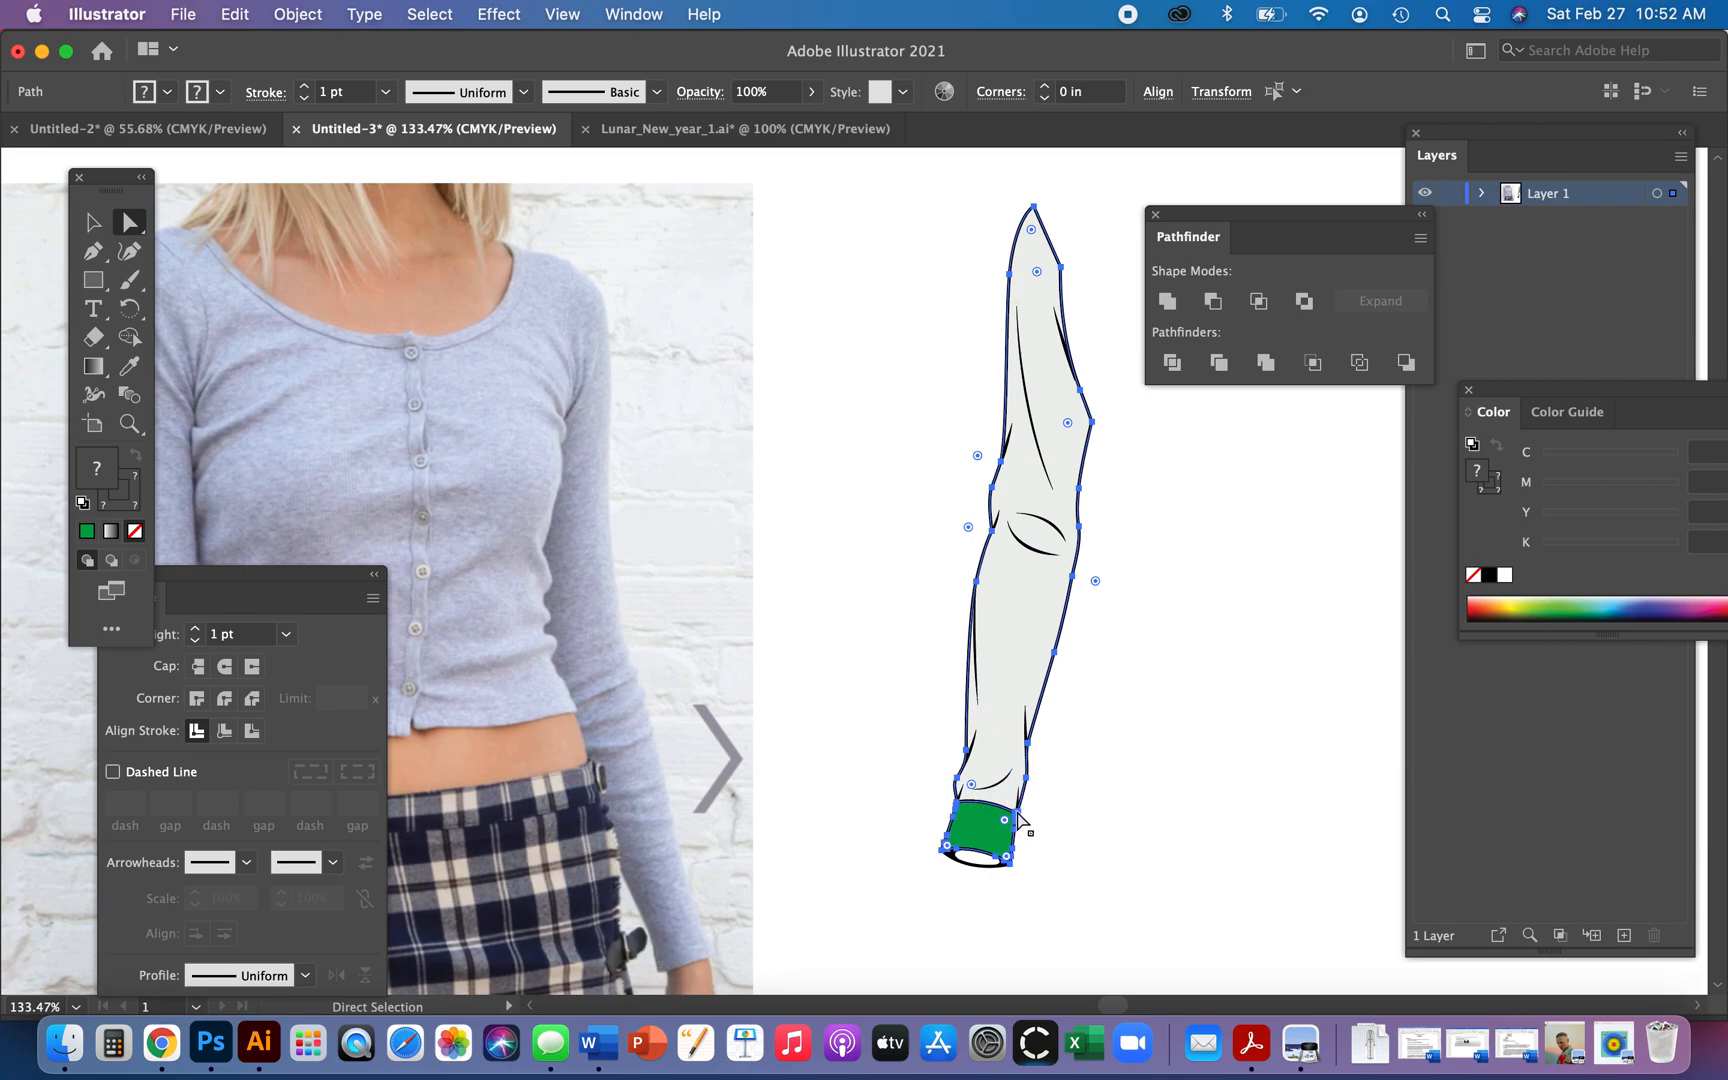
{"action": "left_click", "coordinate": [1167, 301]}
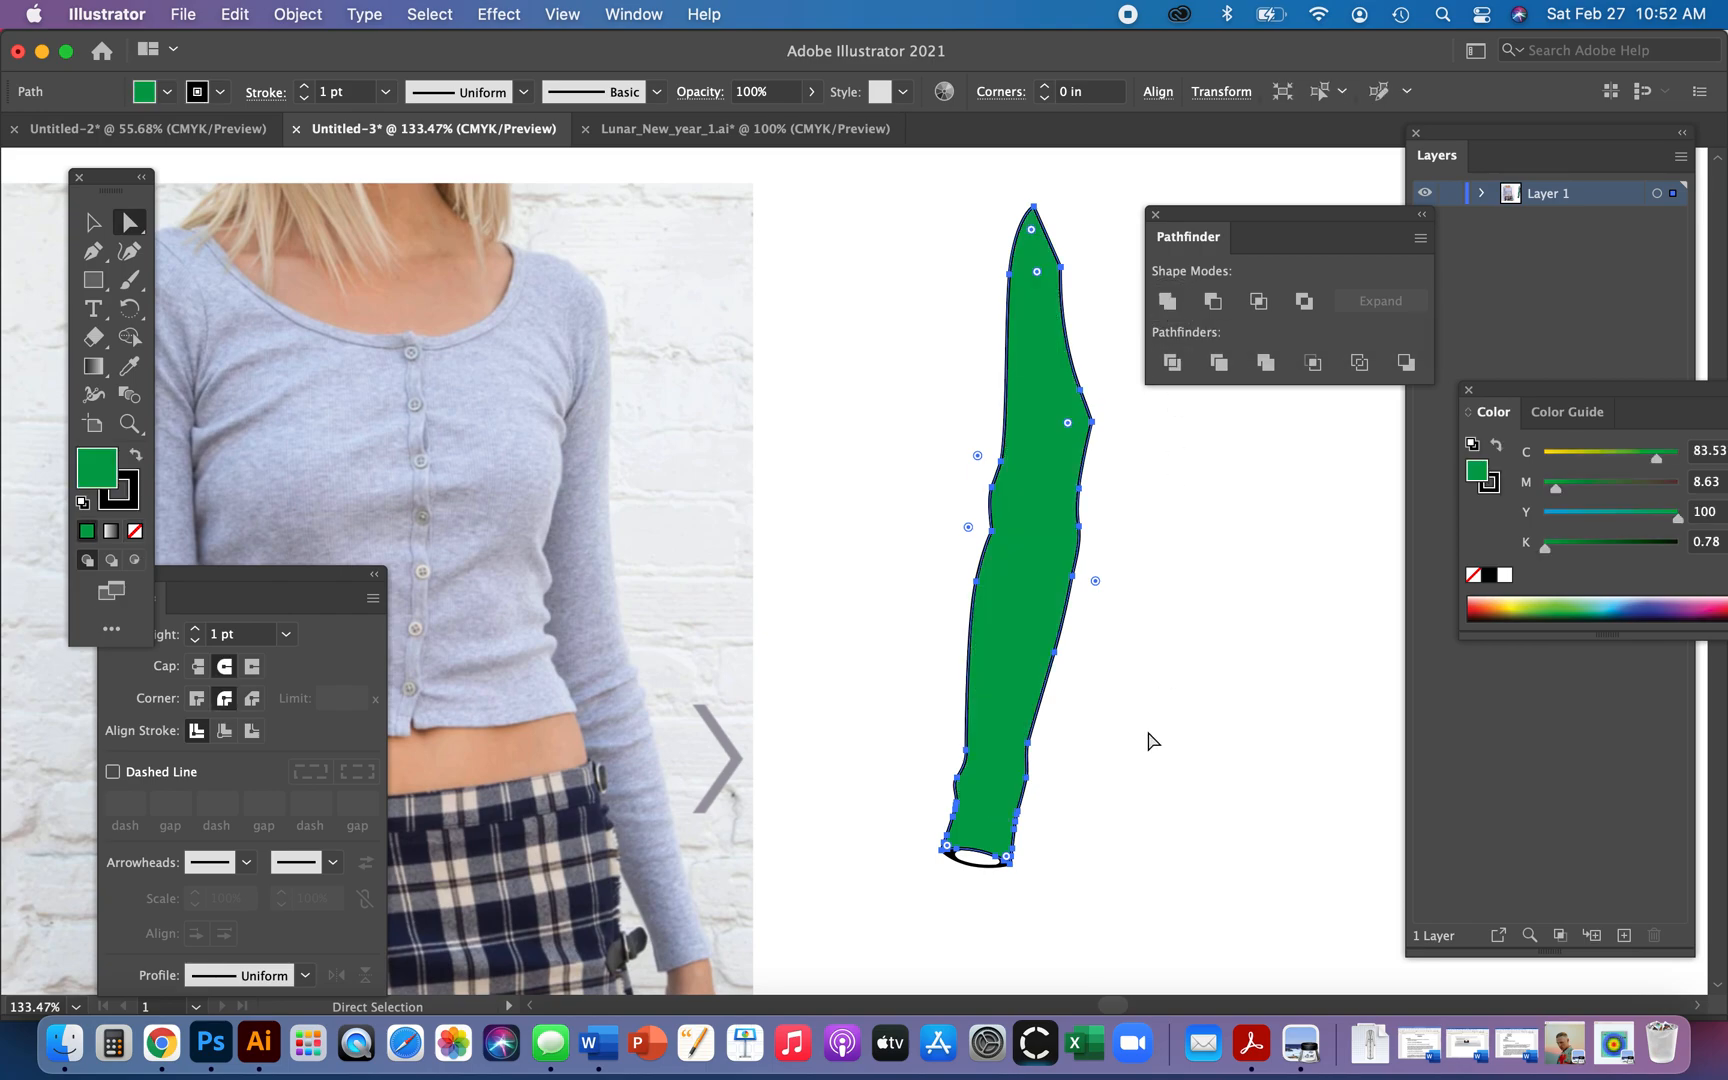
- Cut the united green sleeve shape and paste it at the back, behind the fold lines and cuff-opening details
{"action": "left_click", "coordinate": [1163, 950]}
{"action": "left_click", "coordinate": [995, 736]}
{"action": "left_click", "coordinate": [1481, 195]}
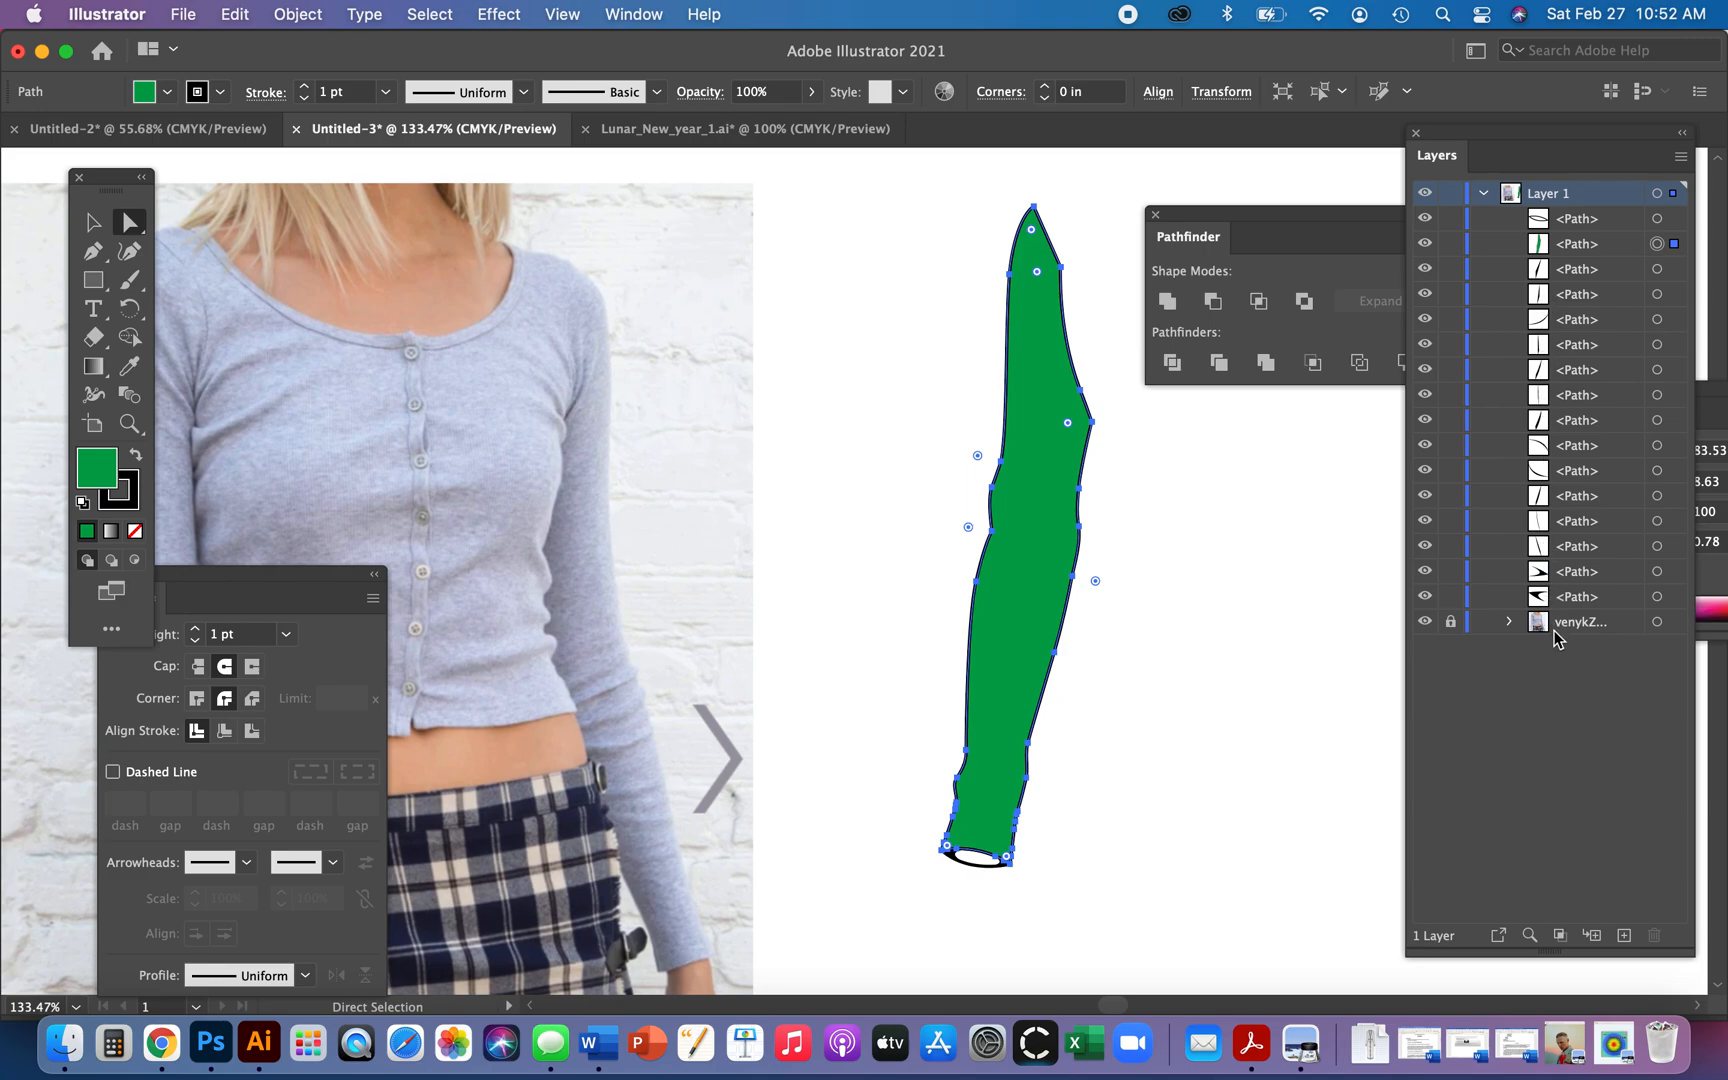
{"action": "left_click", "coordinate": [998, 688]}
{"action": "key", "text": "Delete"}
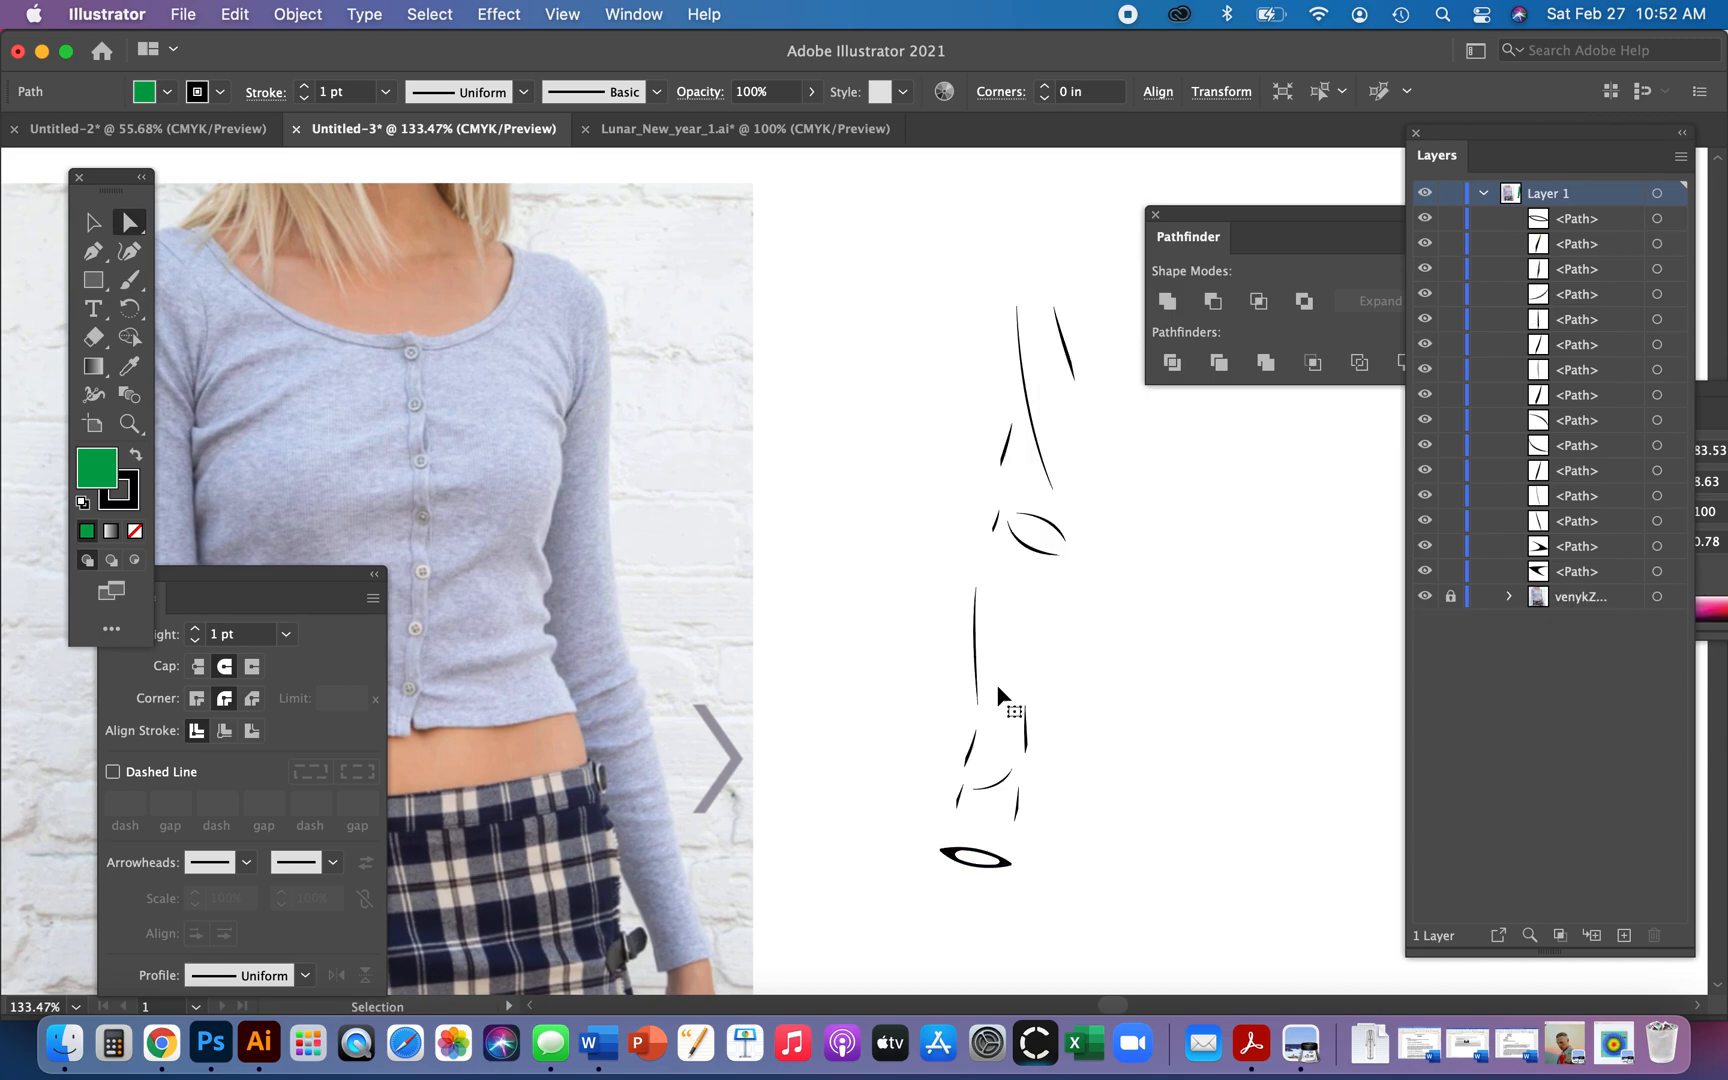
{"action": "left_click", "coordinate": [958, 858]}
{"action": "left_click", "coordinate": [1180, 876]}
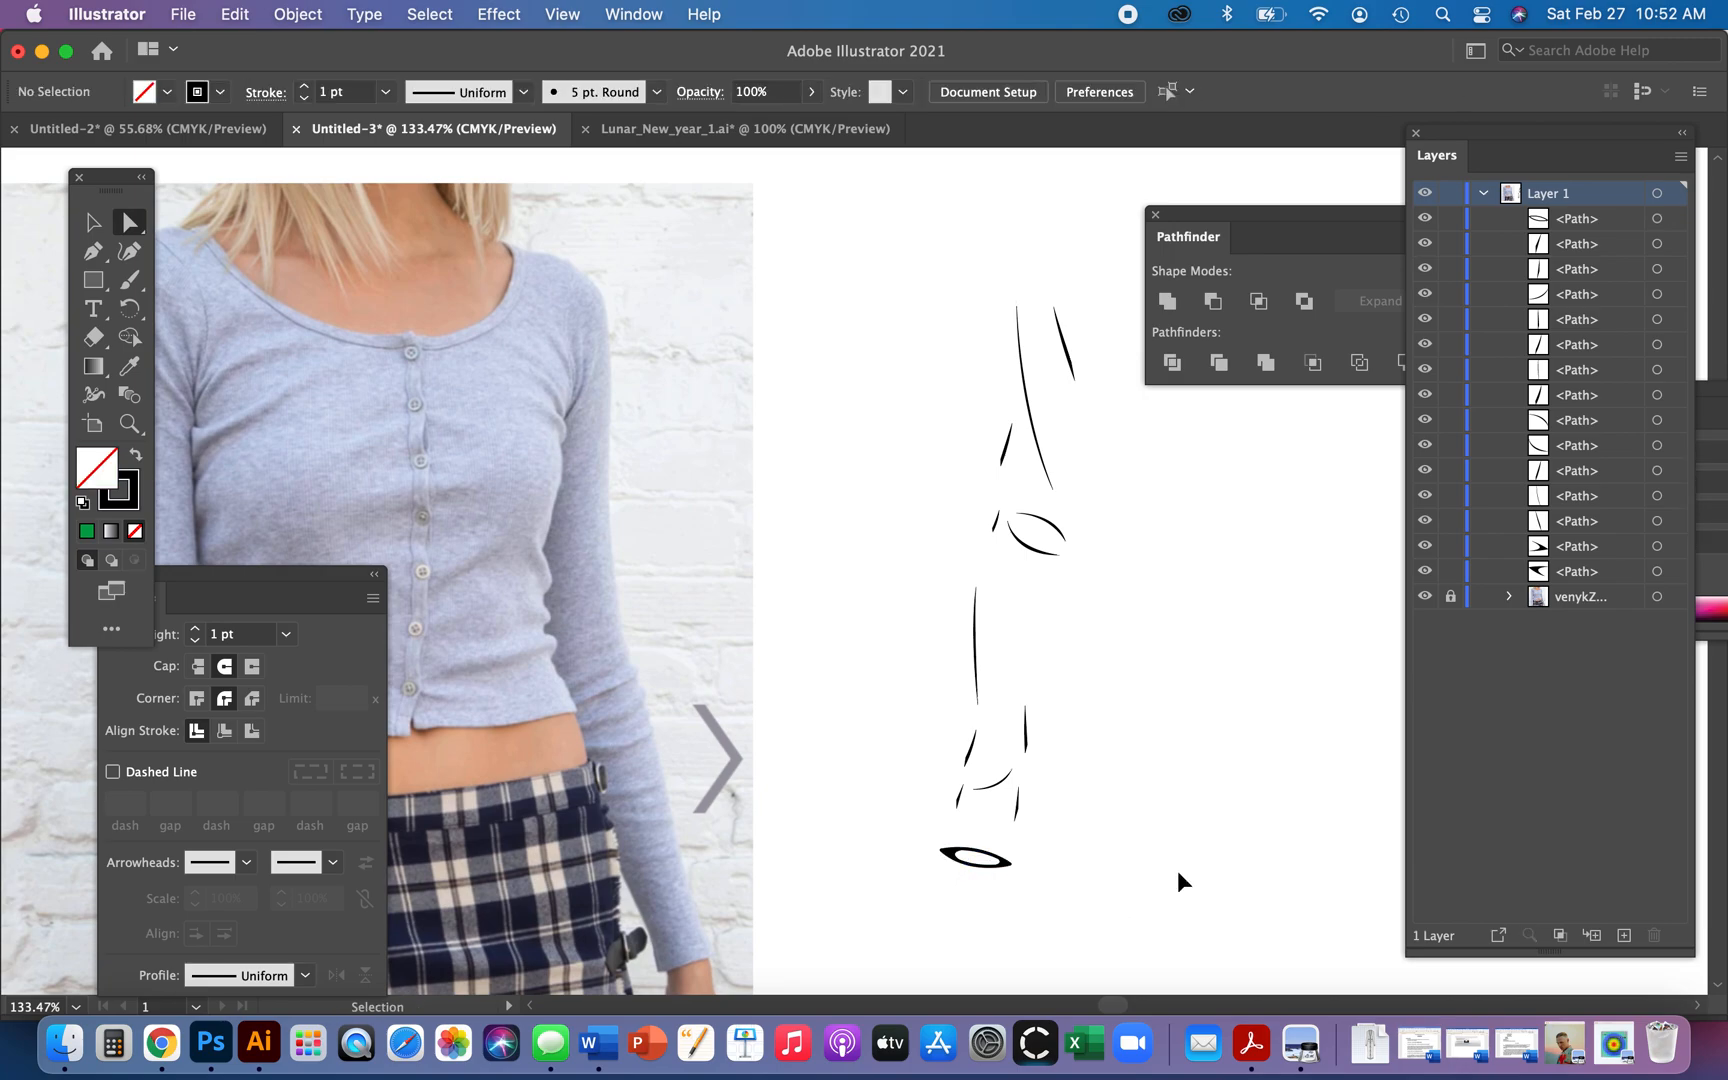
{"action": "key", "text": "super+z"}
{"action": "left_click", "coordinate": [1122, 880]}
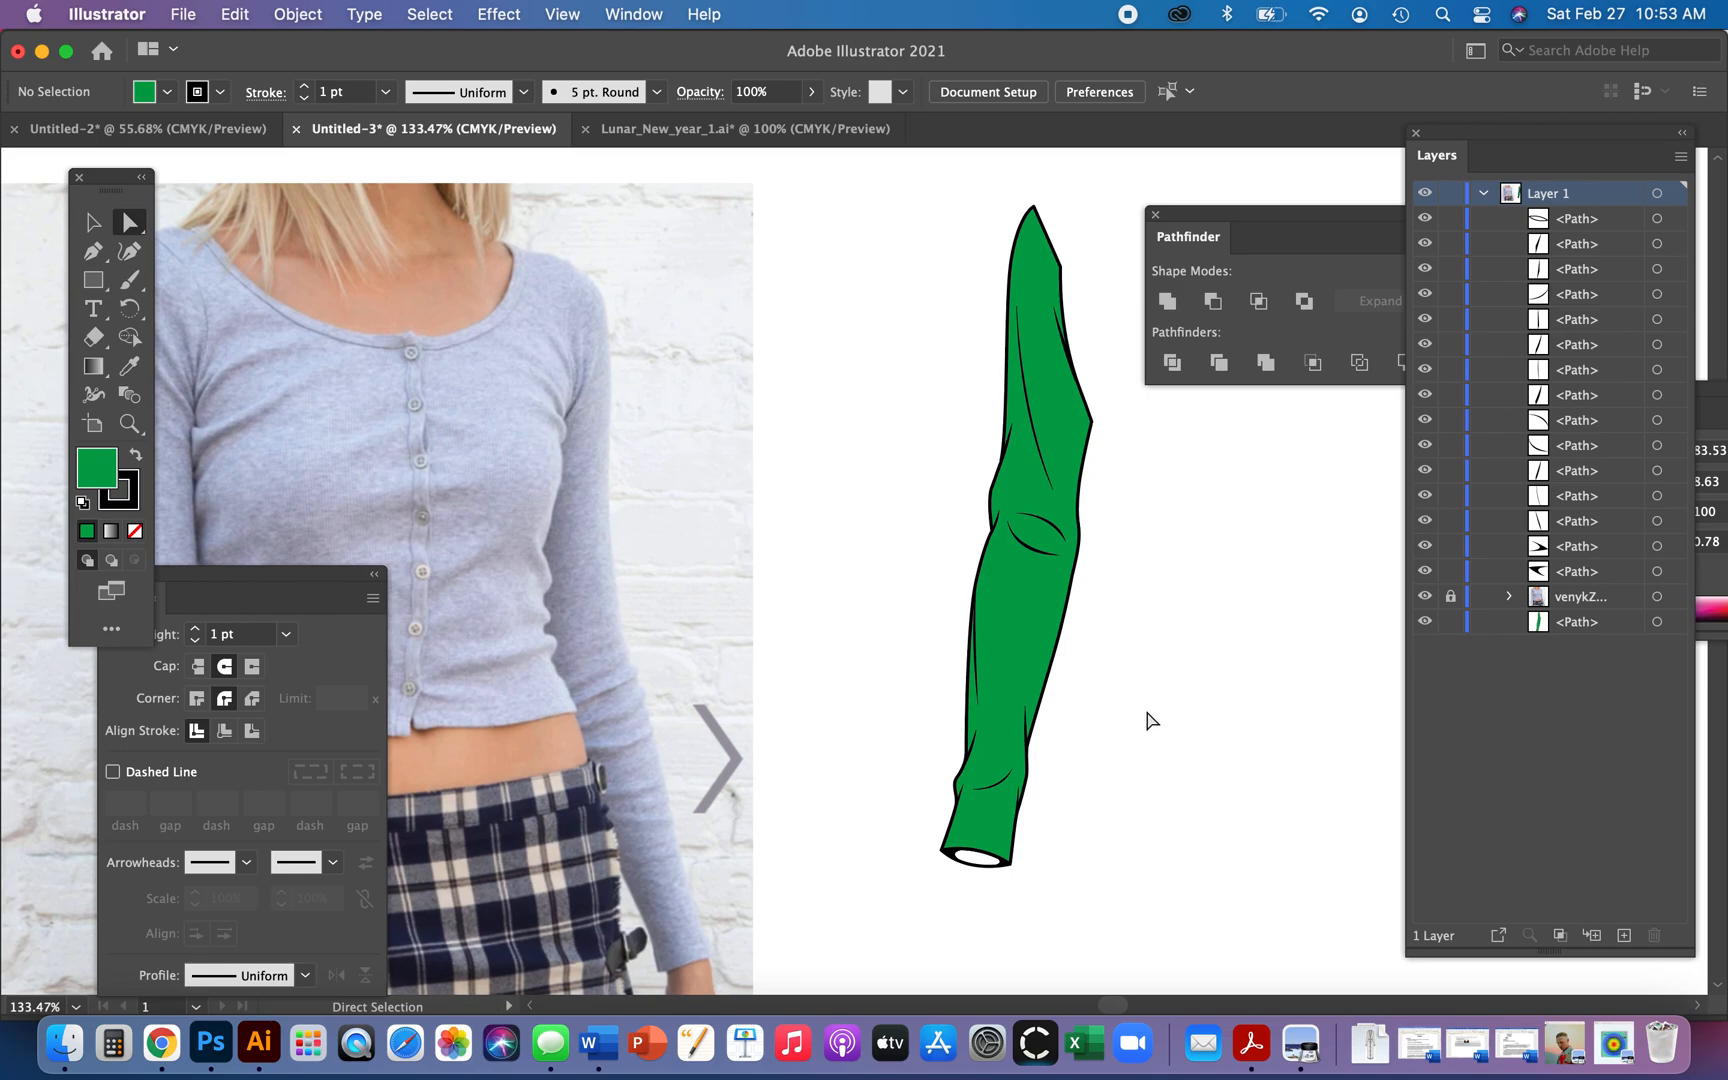
- Select the two black shading shapes inside the cuff opening, reduce their opacity to 40%, and deselect them
{"action": "key", "text": "z"}
{"action": "left_click_drag", "start_coordinate": [868, 757], "coordinate": [971, 579]}
{"action": "key", "text": "space"}
{"action": "left_click", "coordinate": [906, 879]}
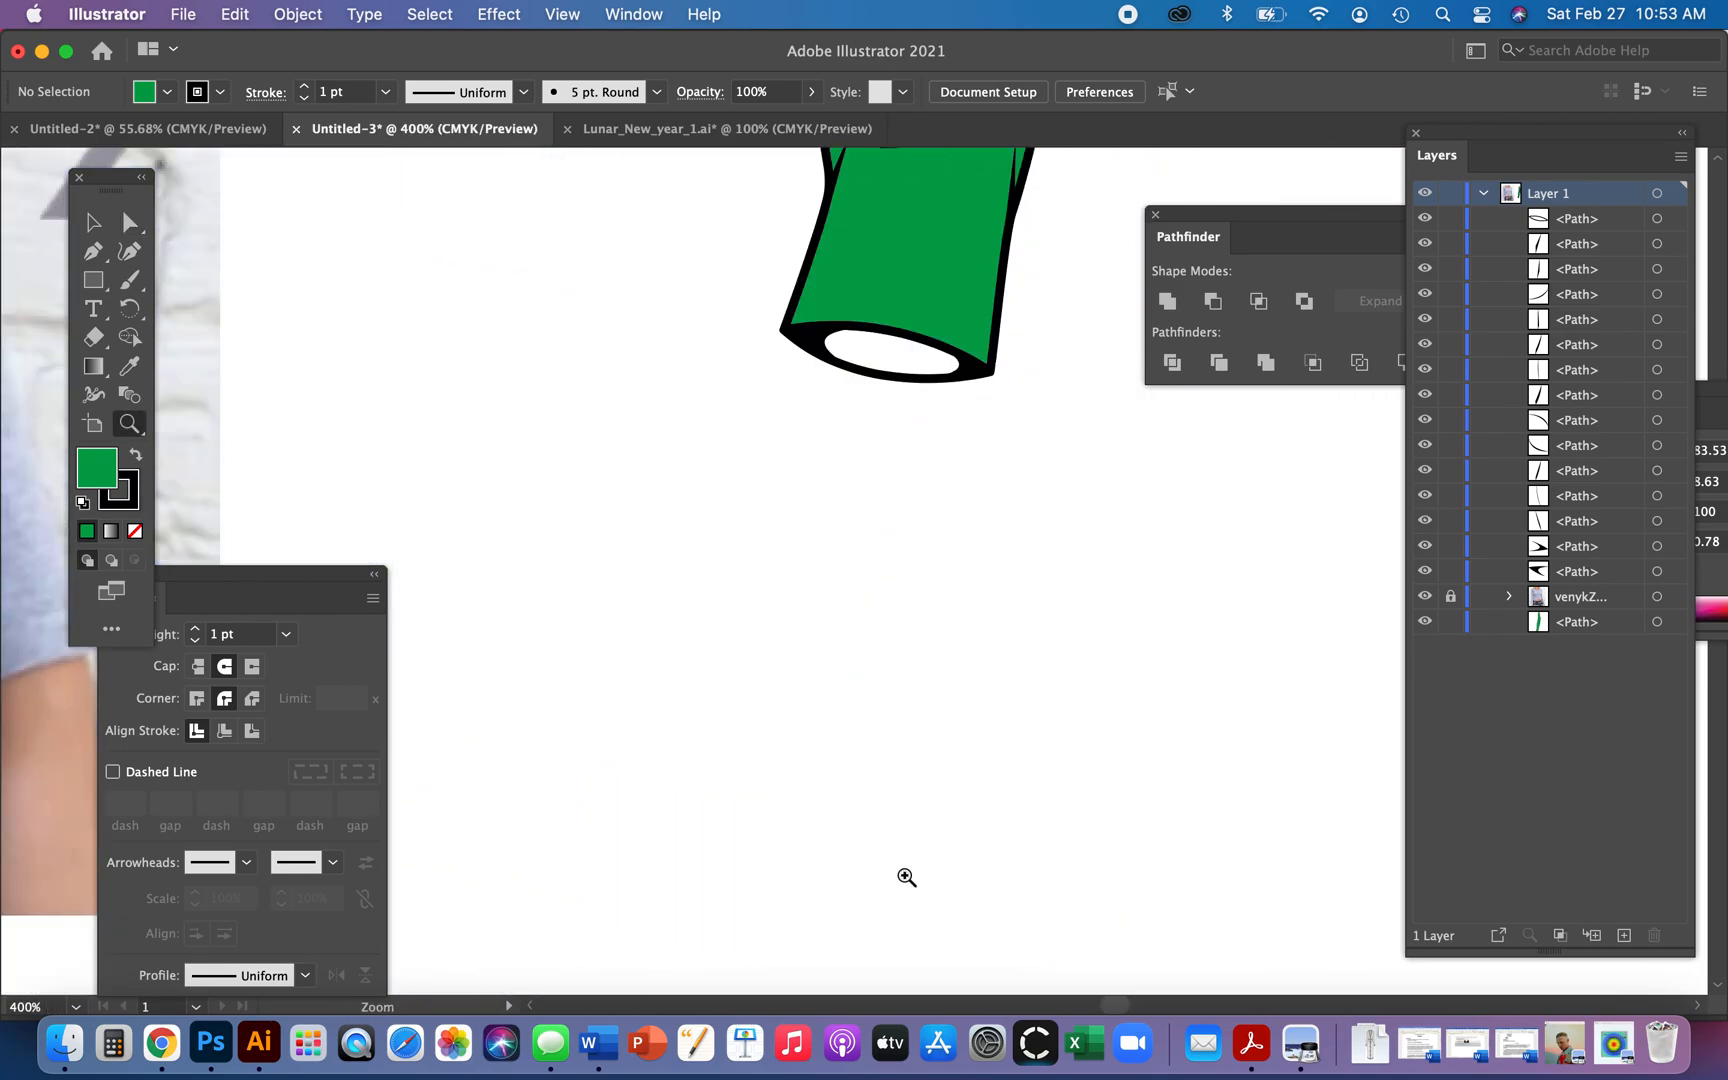
{"action": "key", "text": "v"}
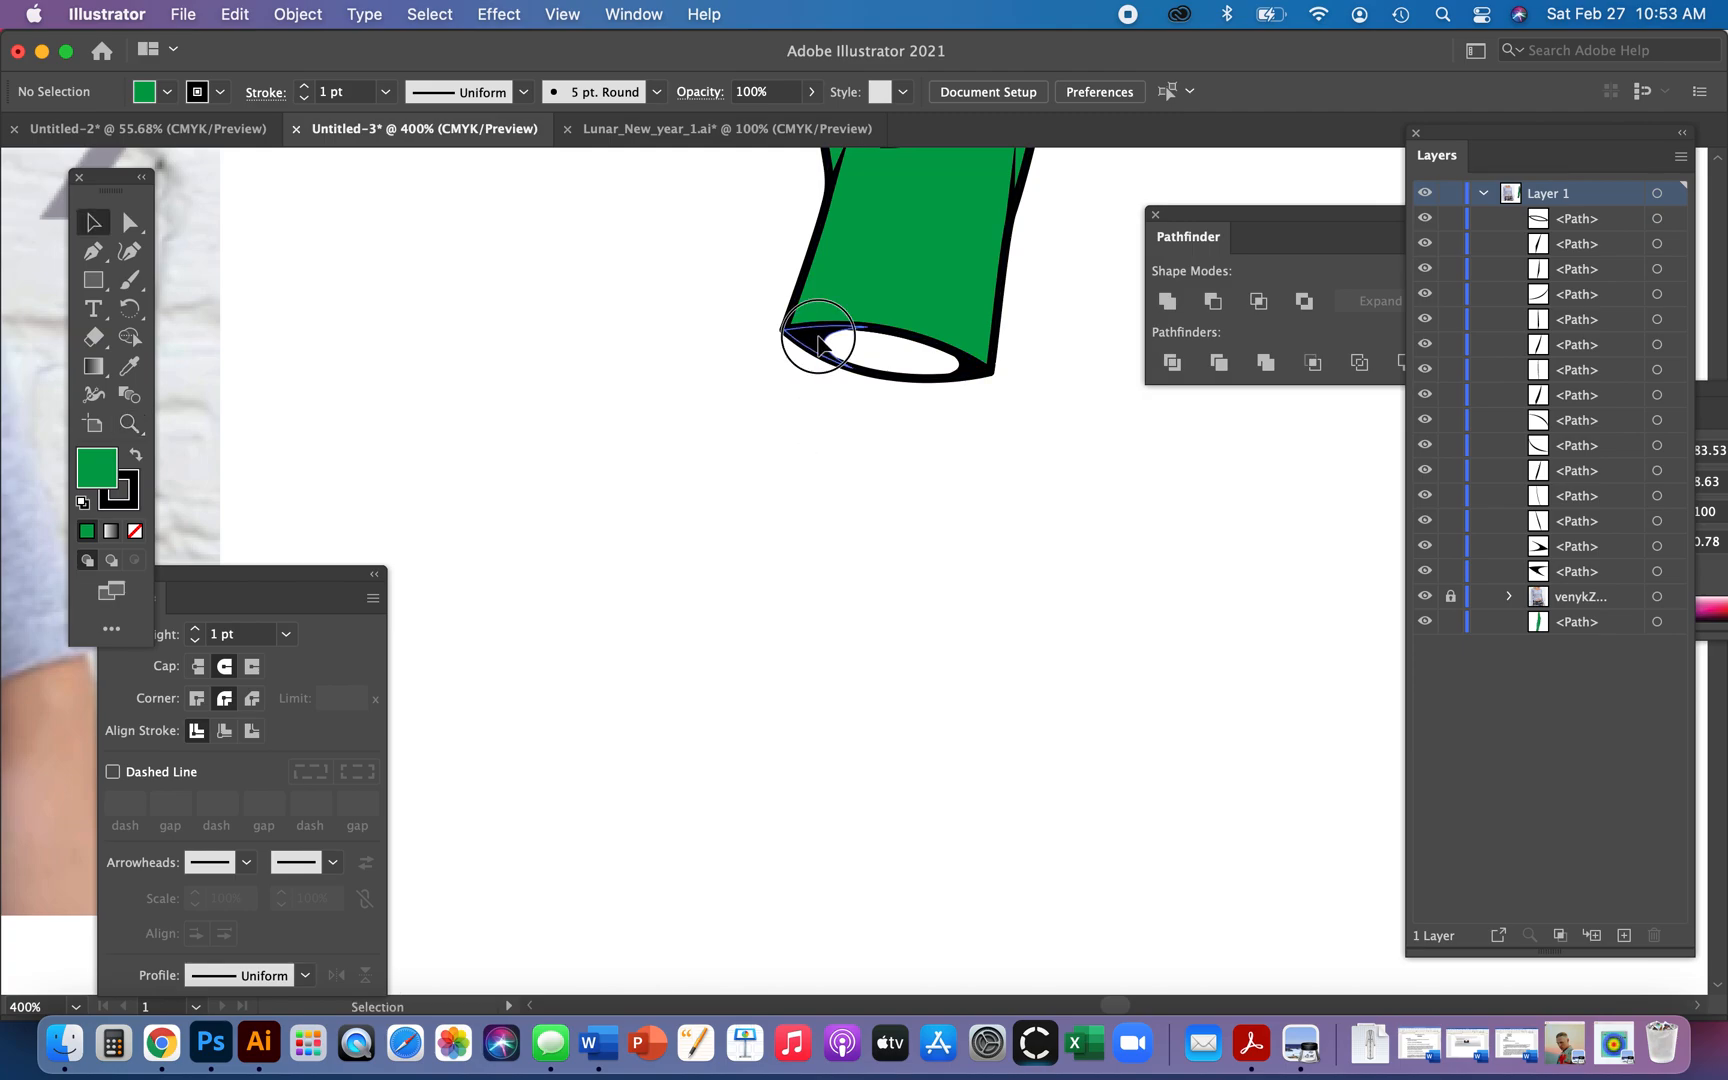
{"action": "left_click", "coordinate": [812, 340]}
{"action": "left_click", "coordinate": [972, 374], "text": "shift"}
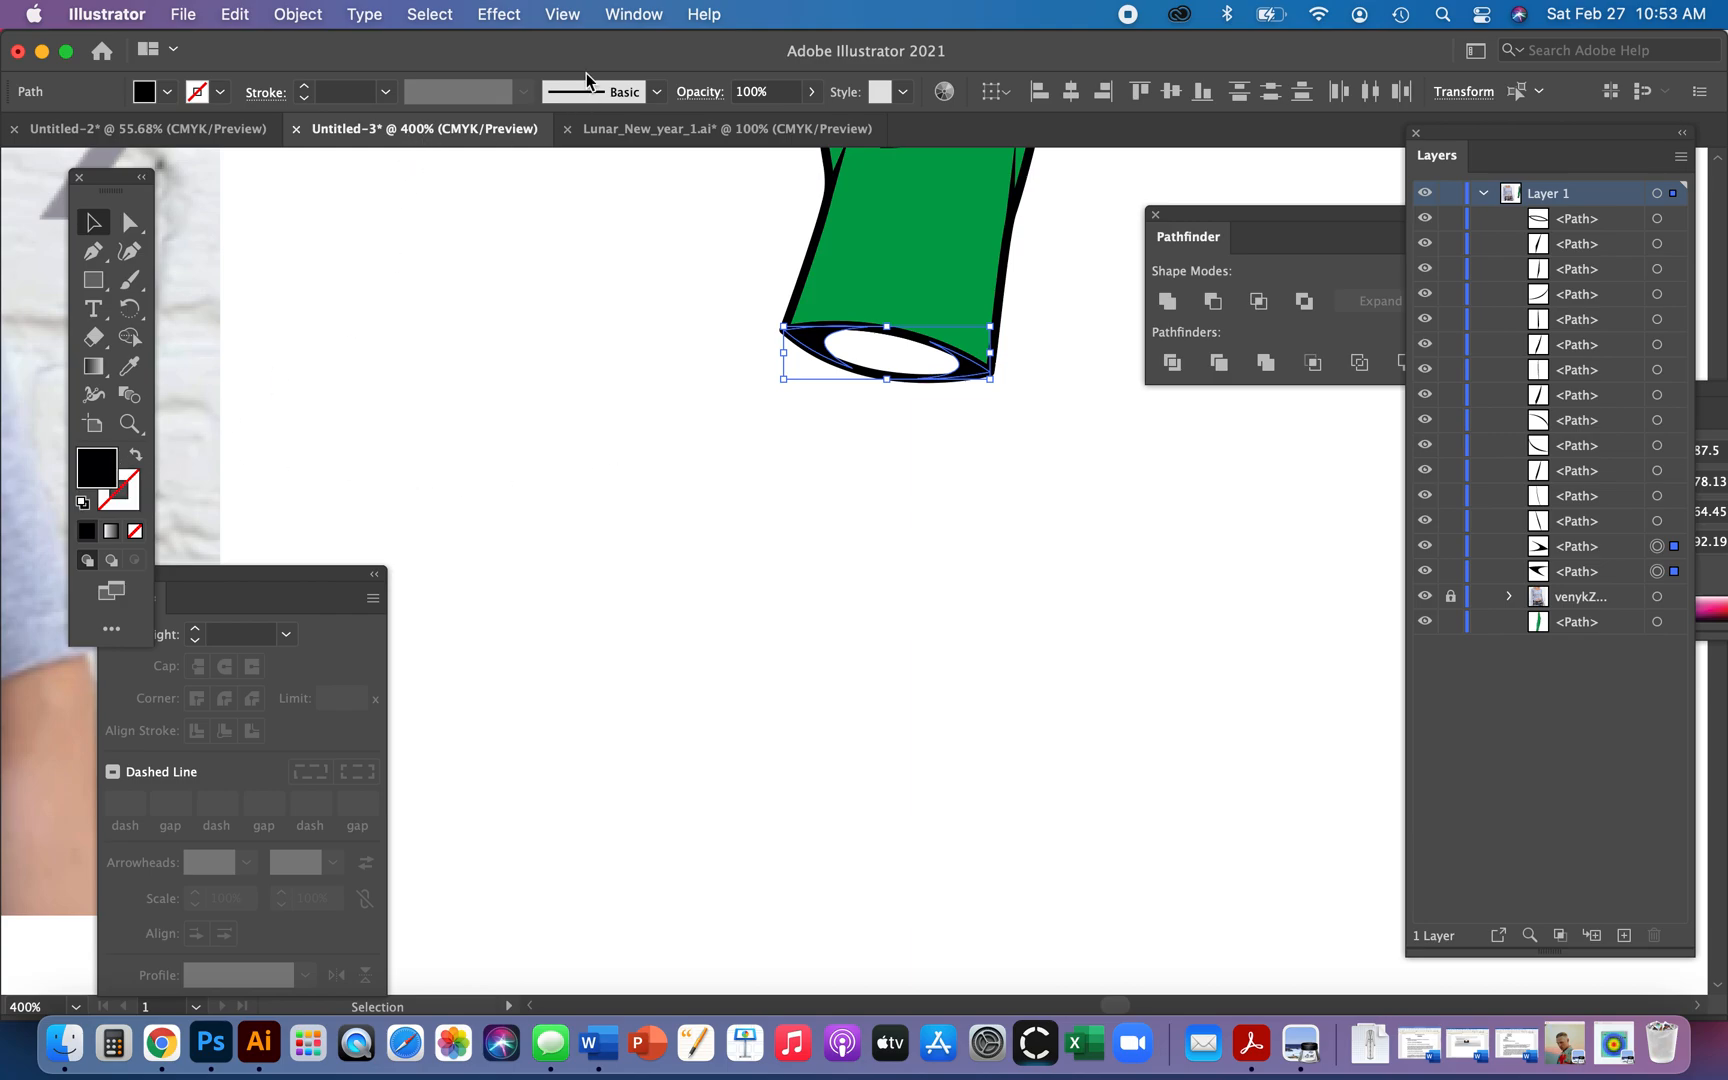
{"action": "left_click", "coordinate": [618, 14]}
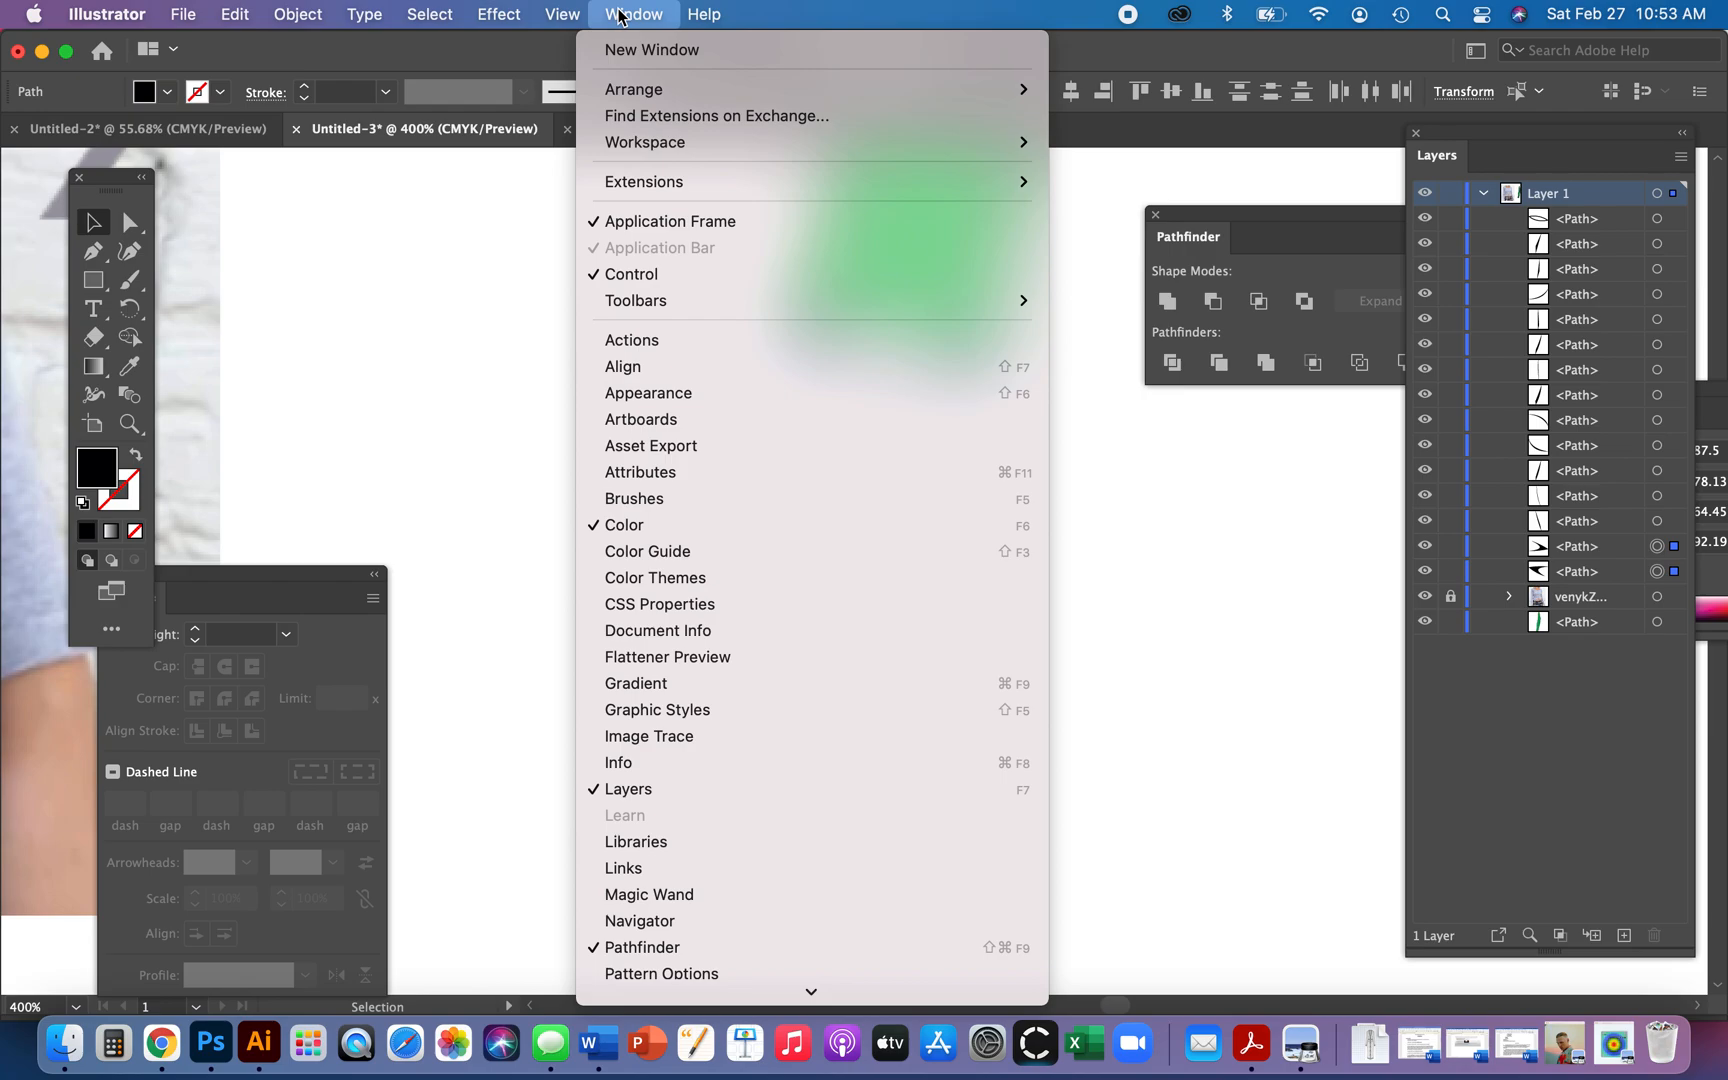
{"action": "mouse_move", "coordinate": [700, 988]}
{"action": "left_click", "coordinate": [660, 865]}
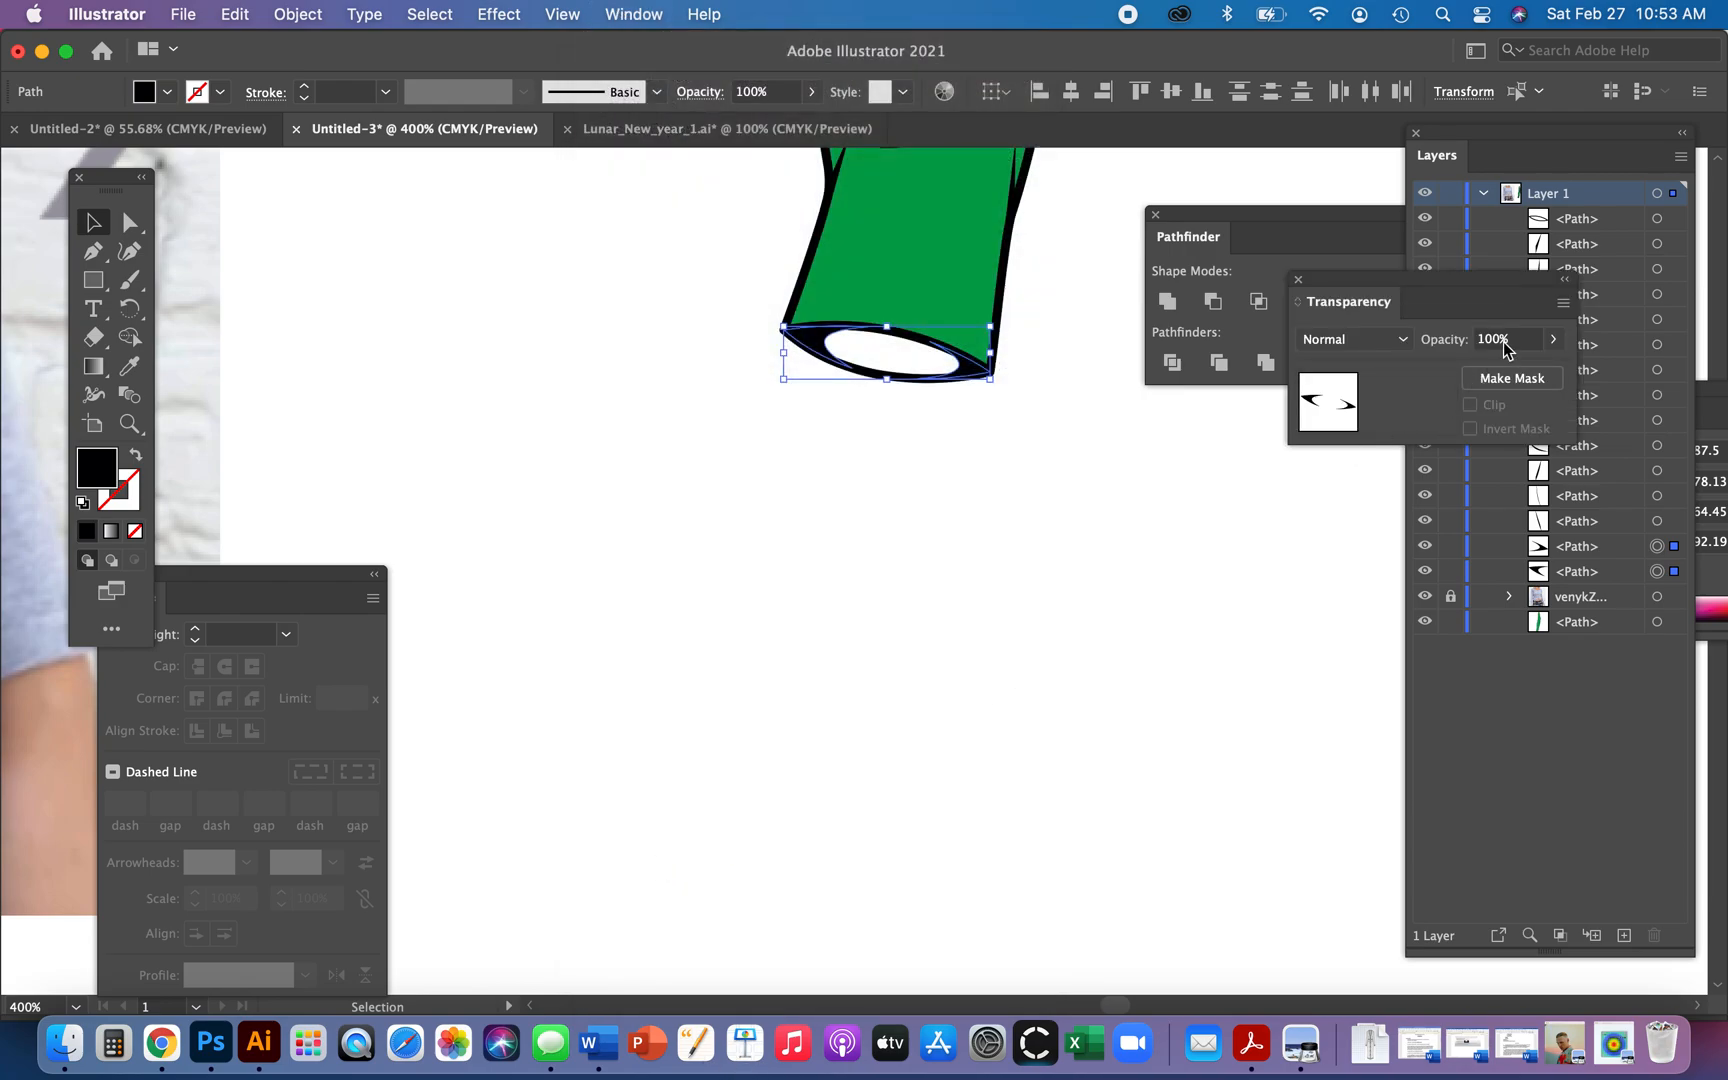
{"action": "left_click", "coordinate": [1553, 339]}
{"action": "left_click_drag", "start_coordinate": [1553, 369], "coordinate": [1498, 375]}
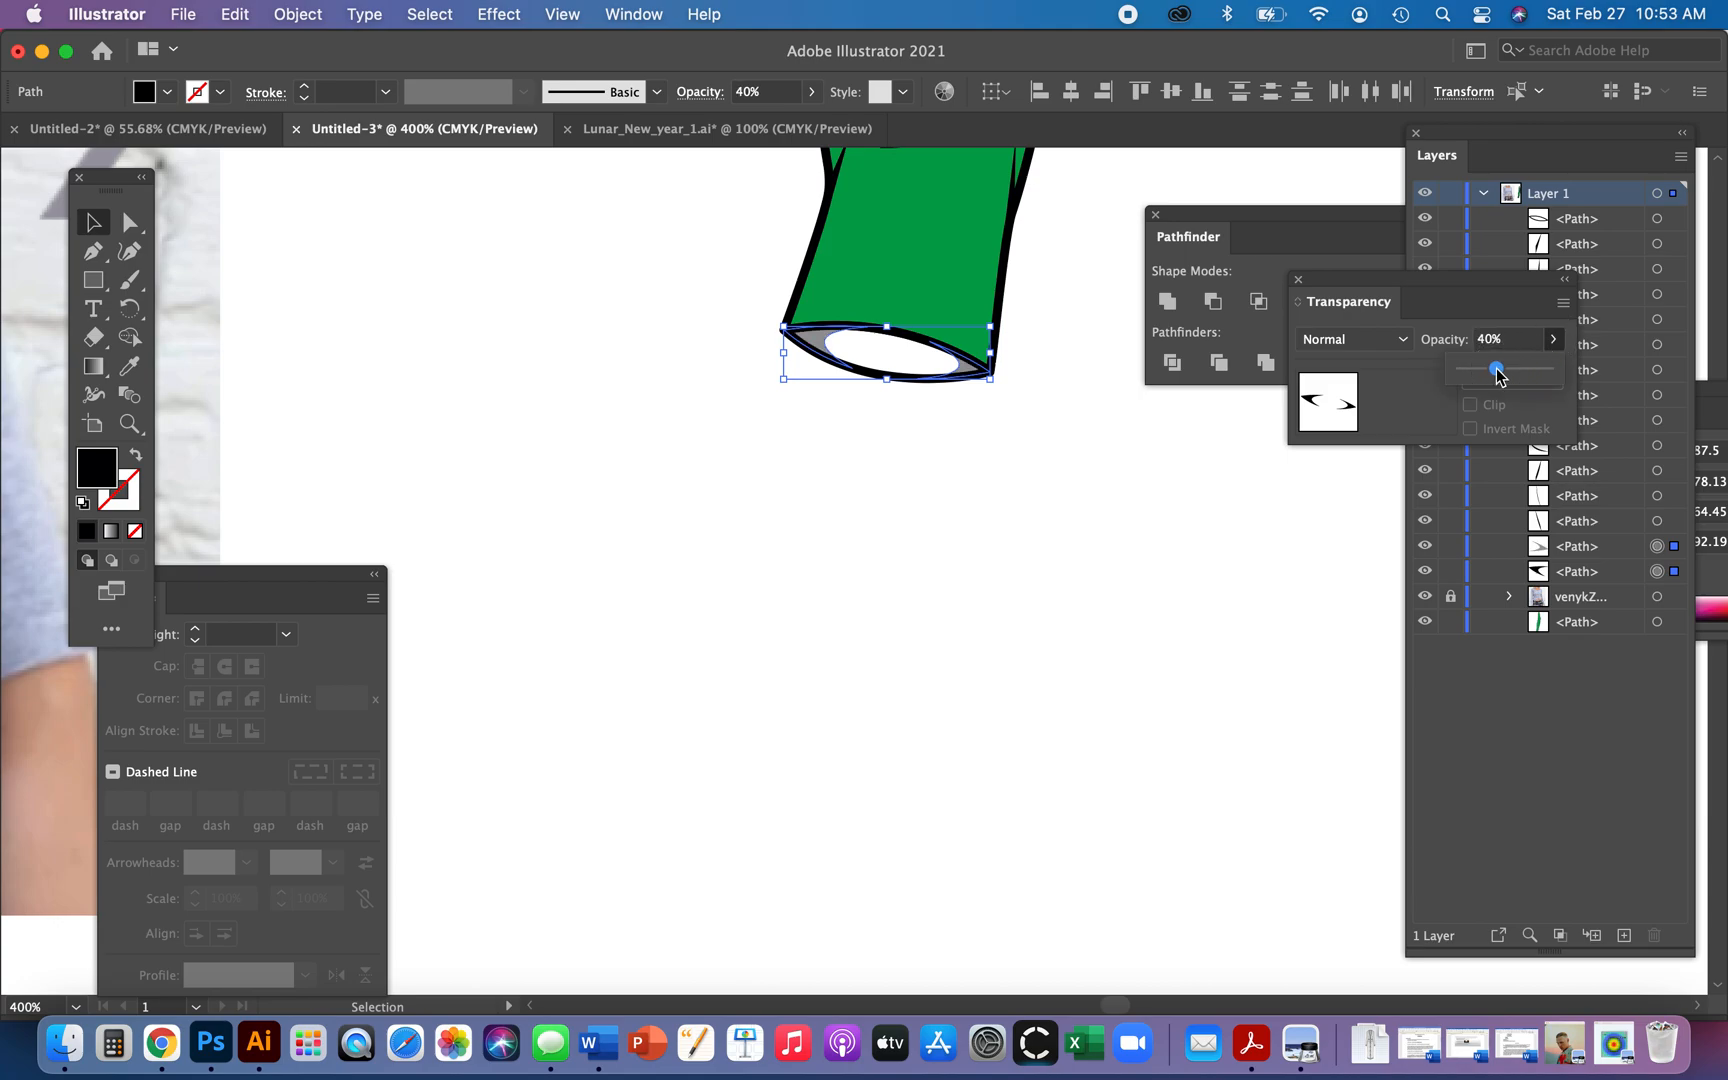
{"action": "left_click", "coordinate": [1103, 563]}
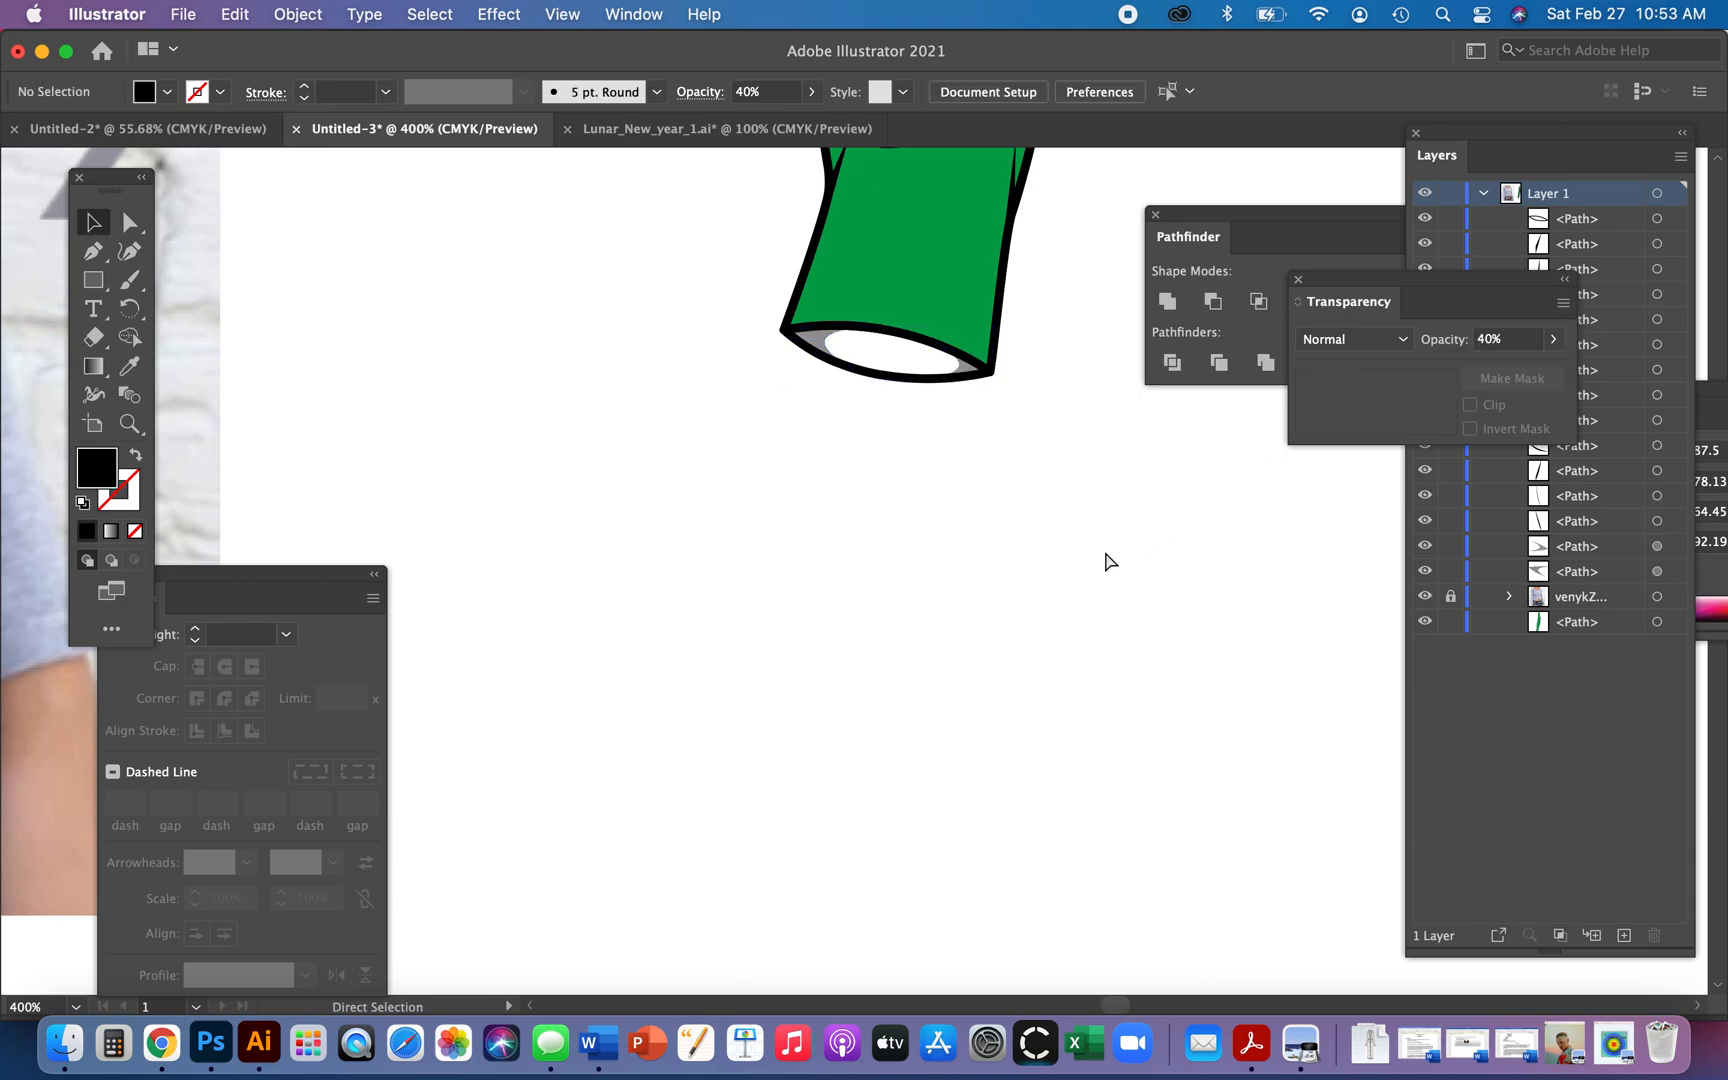
- Select all the paths of the green sleeve, including its fold lines and cuff details, and group them
{"action": "key", "text": "super+0"}
{"action": "key", "text": "v"}
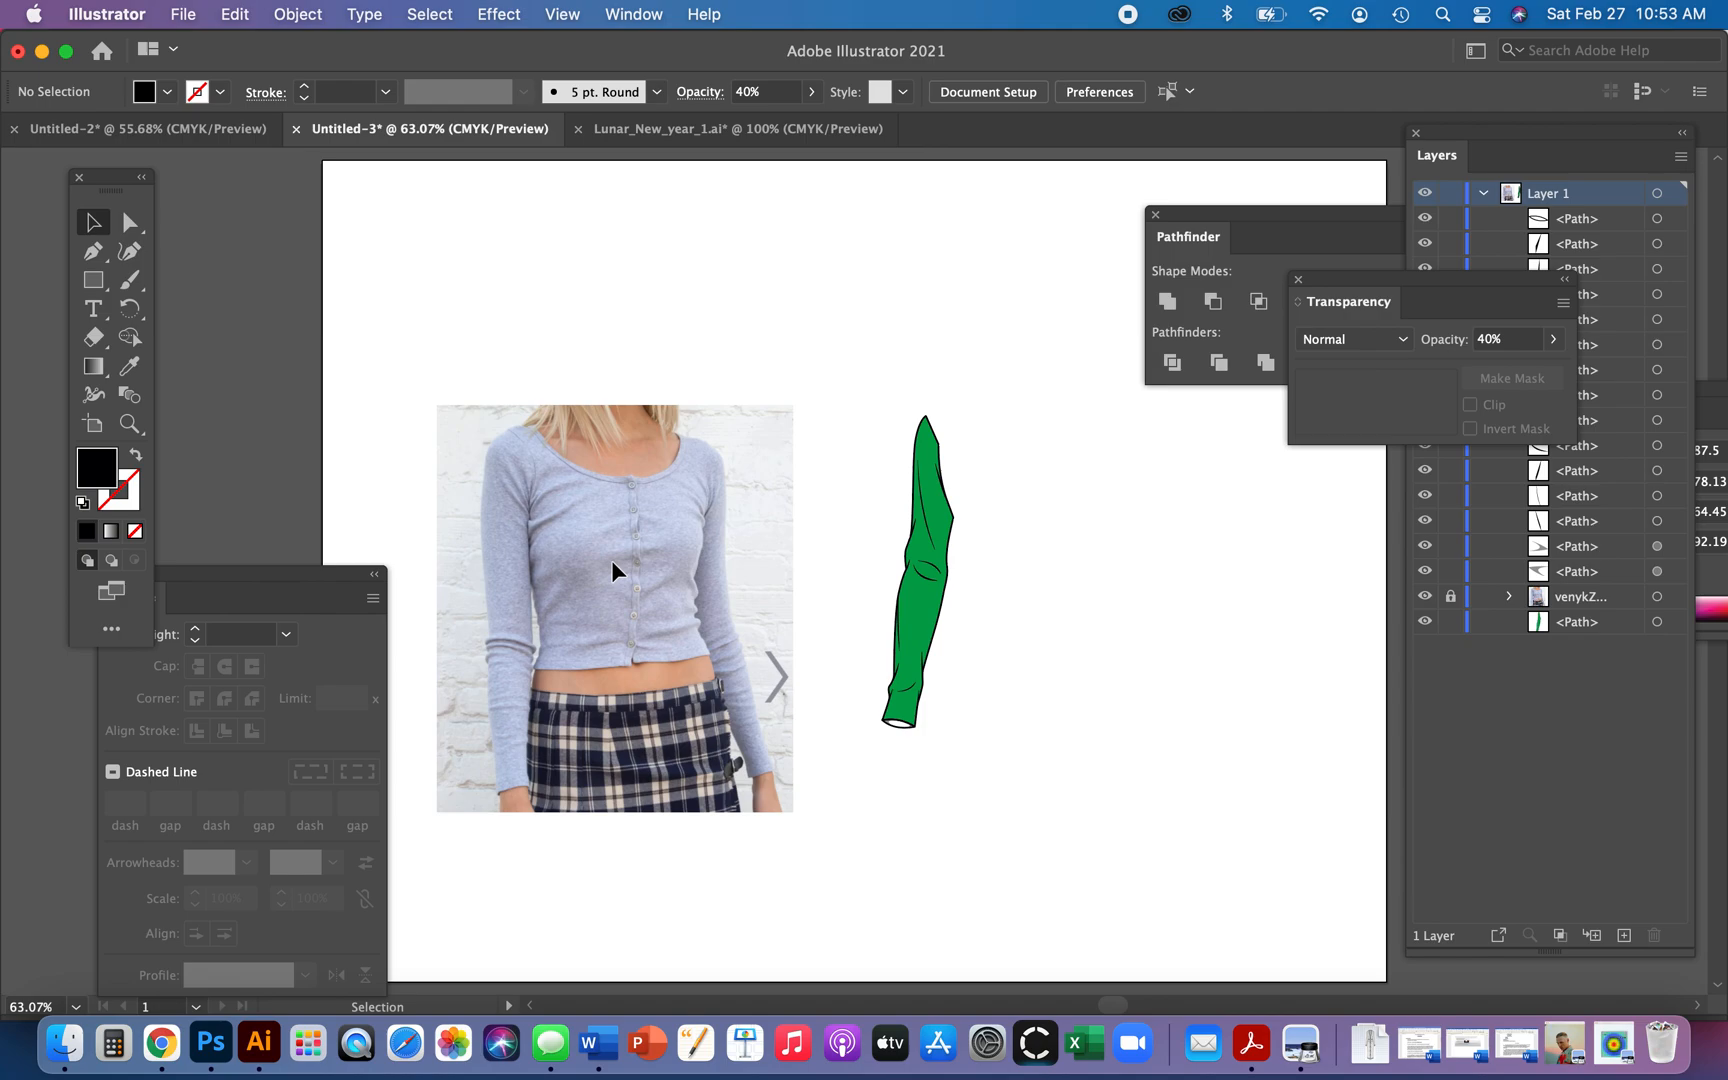
{"action": "left_click_drag", "start_coordinate": [936, 741], "coordinate": [1002, 788]}
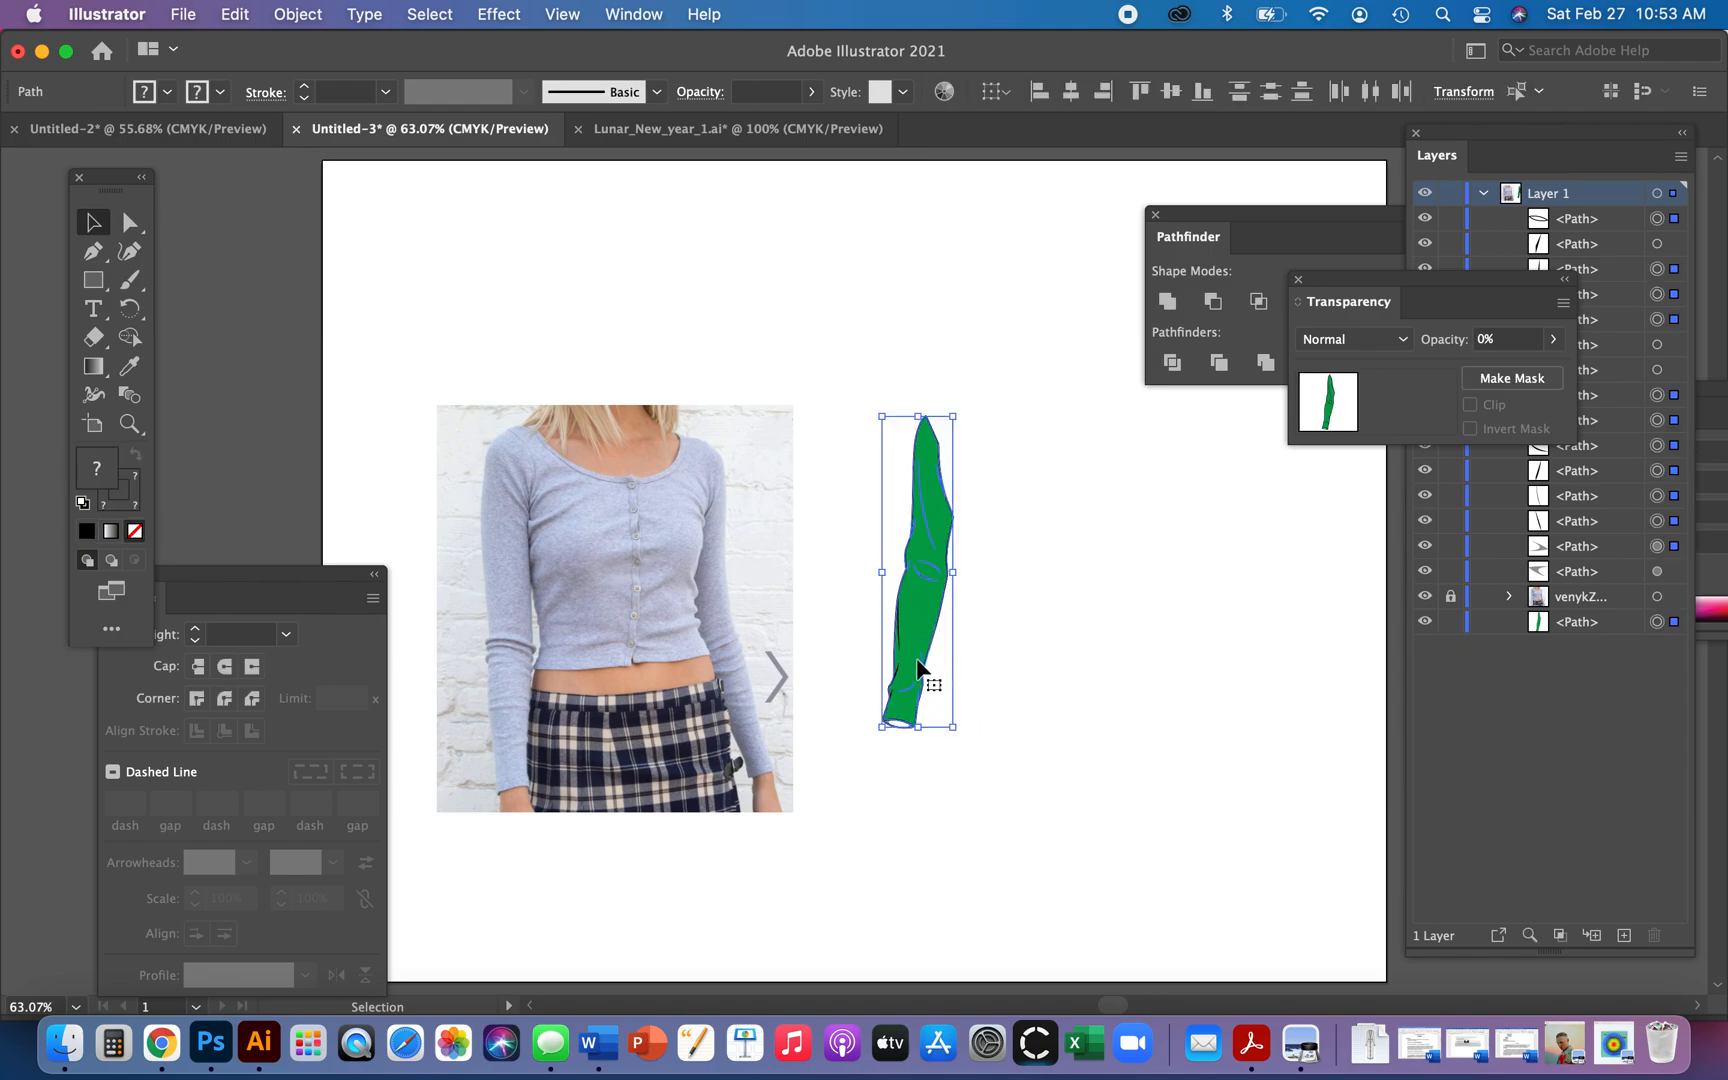
{"action": "left_click", "coordinate": [921, 837]}
{"action": "left_click_drag", "start_coordinate": [881, 368], "coordinate": [978, 851]}
{"action": "key", "text": "super+g"}
- Position and enlarge the sleeve group over the arm on the photo's left side, and lock it in place
{"action": "left_click_drag", "start_coordinate": [935, 600], "coordinate": [524, 609]}
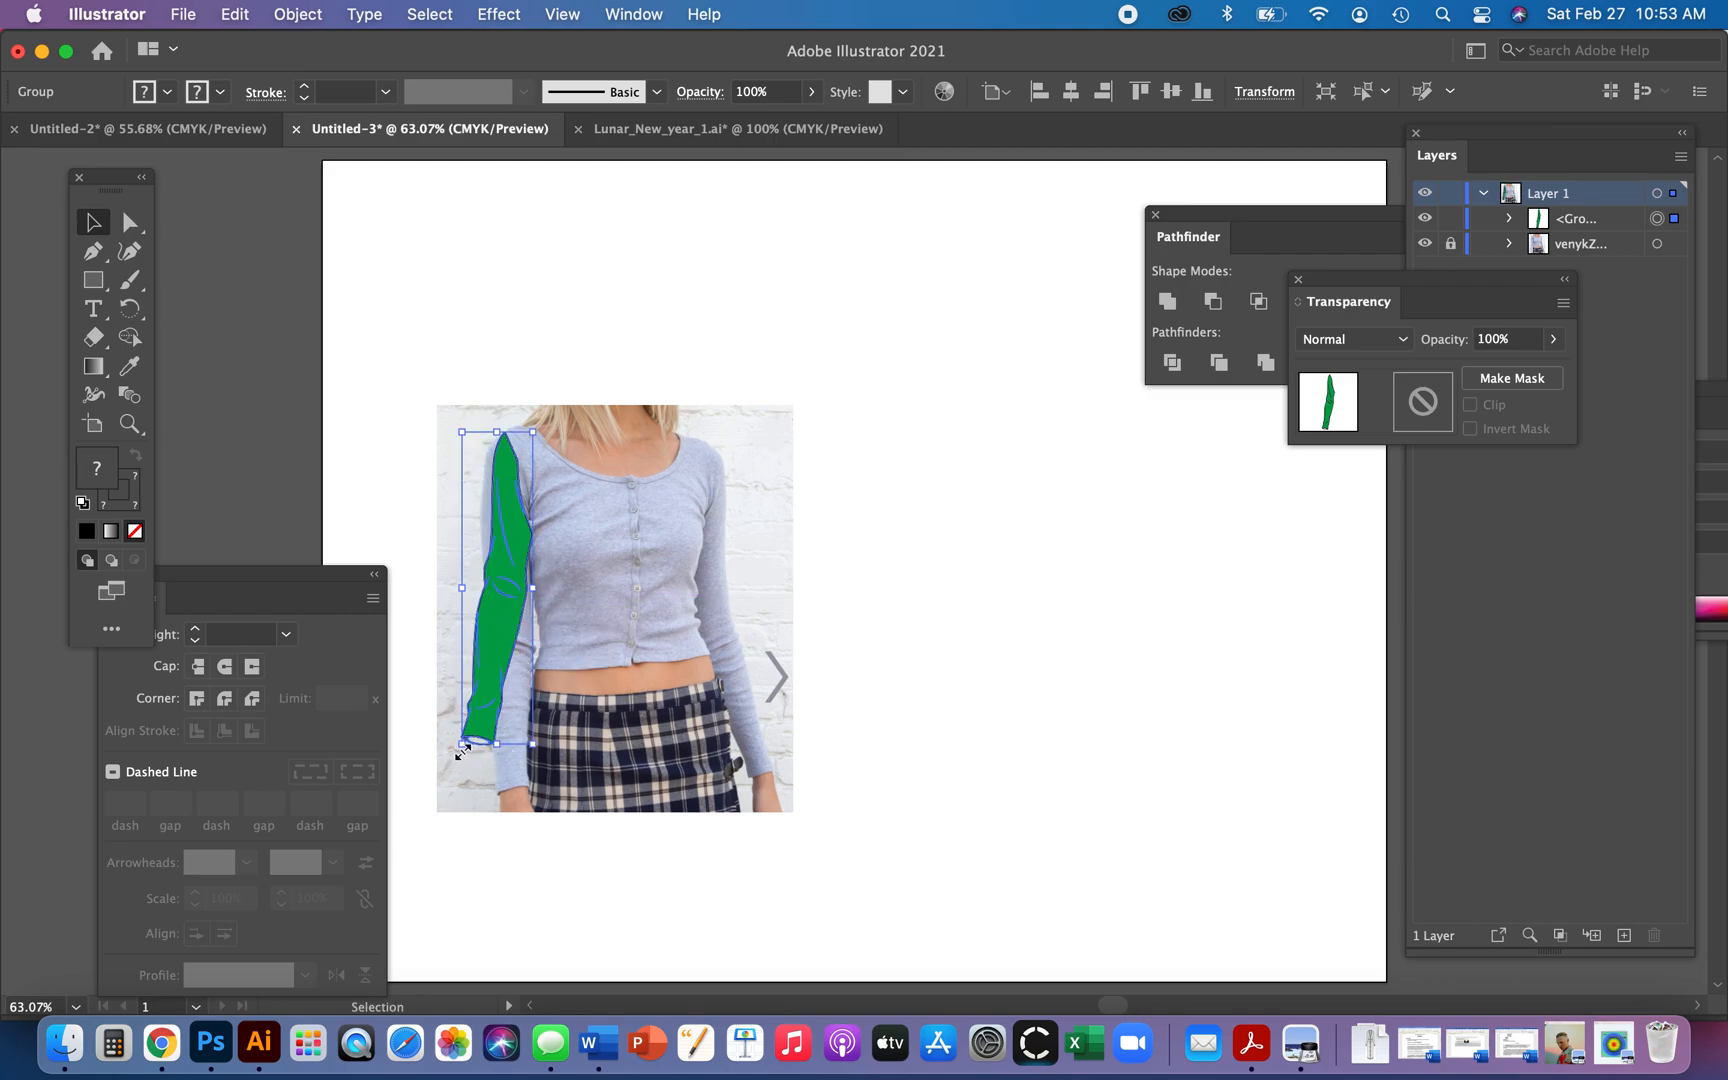
{"action": "left_click_drag", "start_coordinate": [461, 744], "coordinate": [455, 798]}
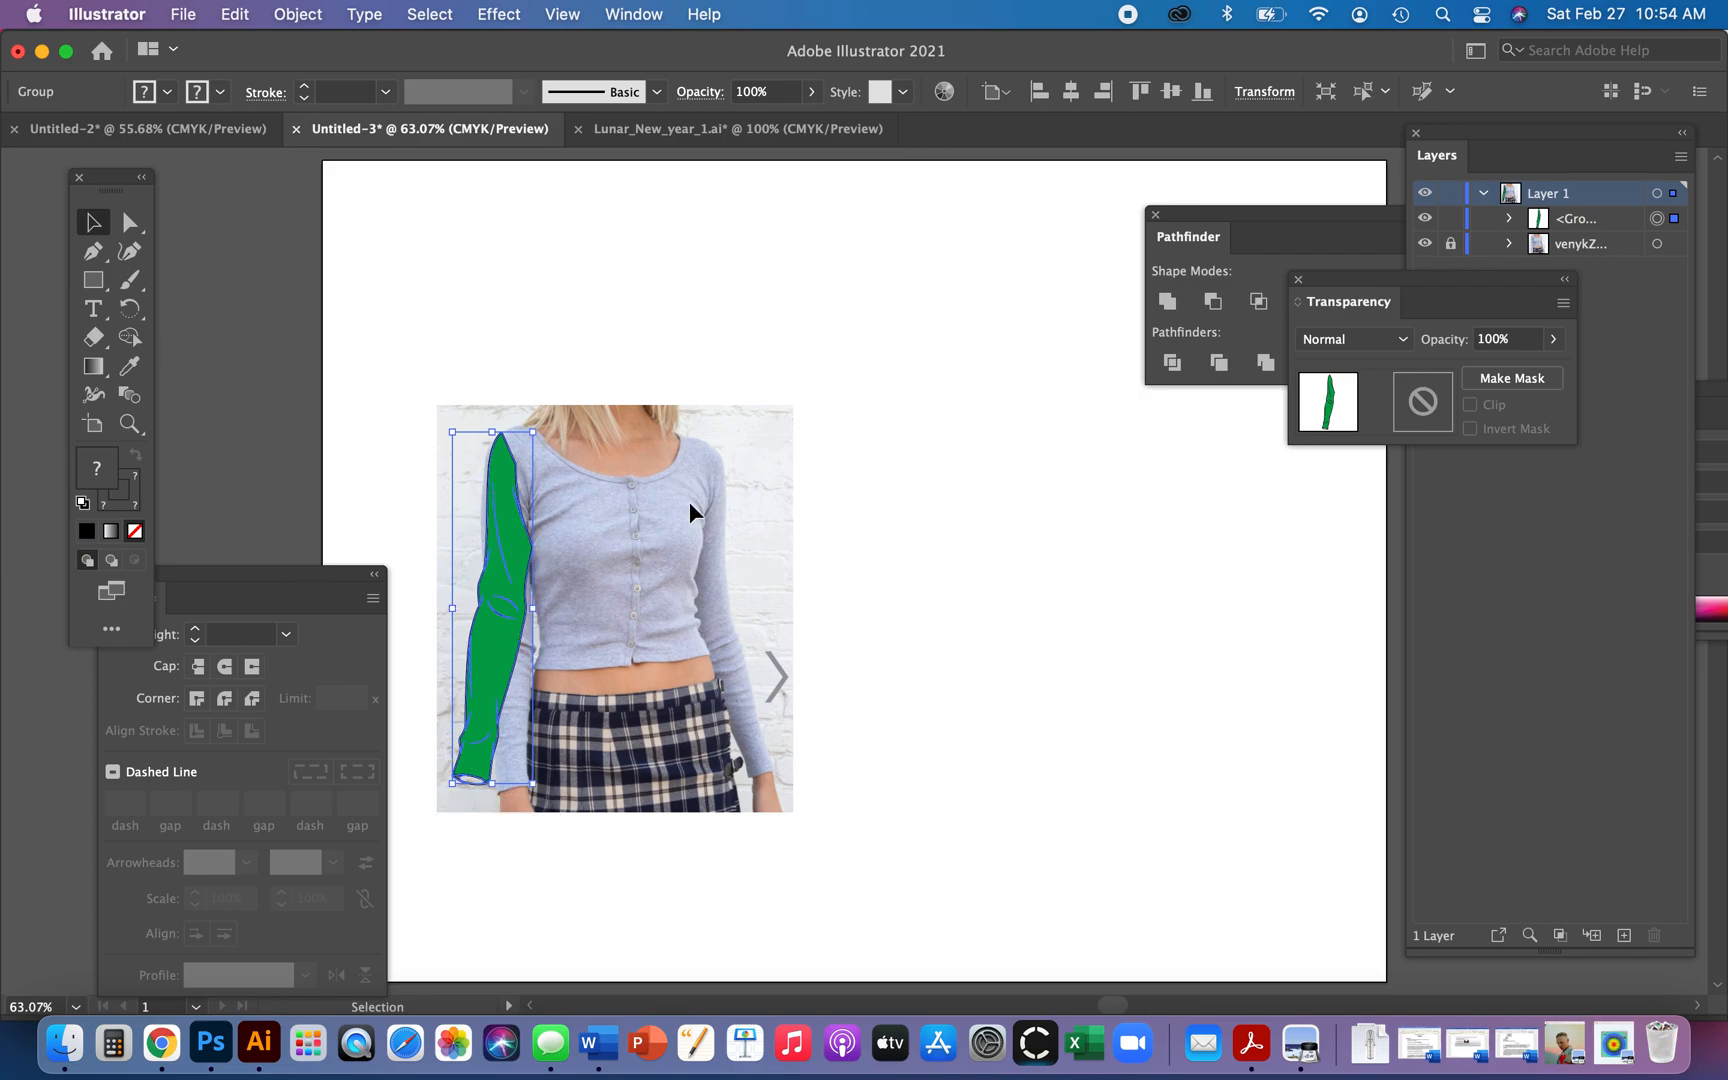
{"action": "key", "text": "z"}
{"action": "left_click_drag", "start_coordinate": [563, 375], "coordinate": [655, 503]}
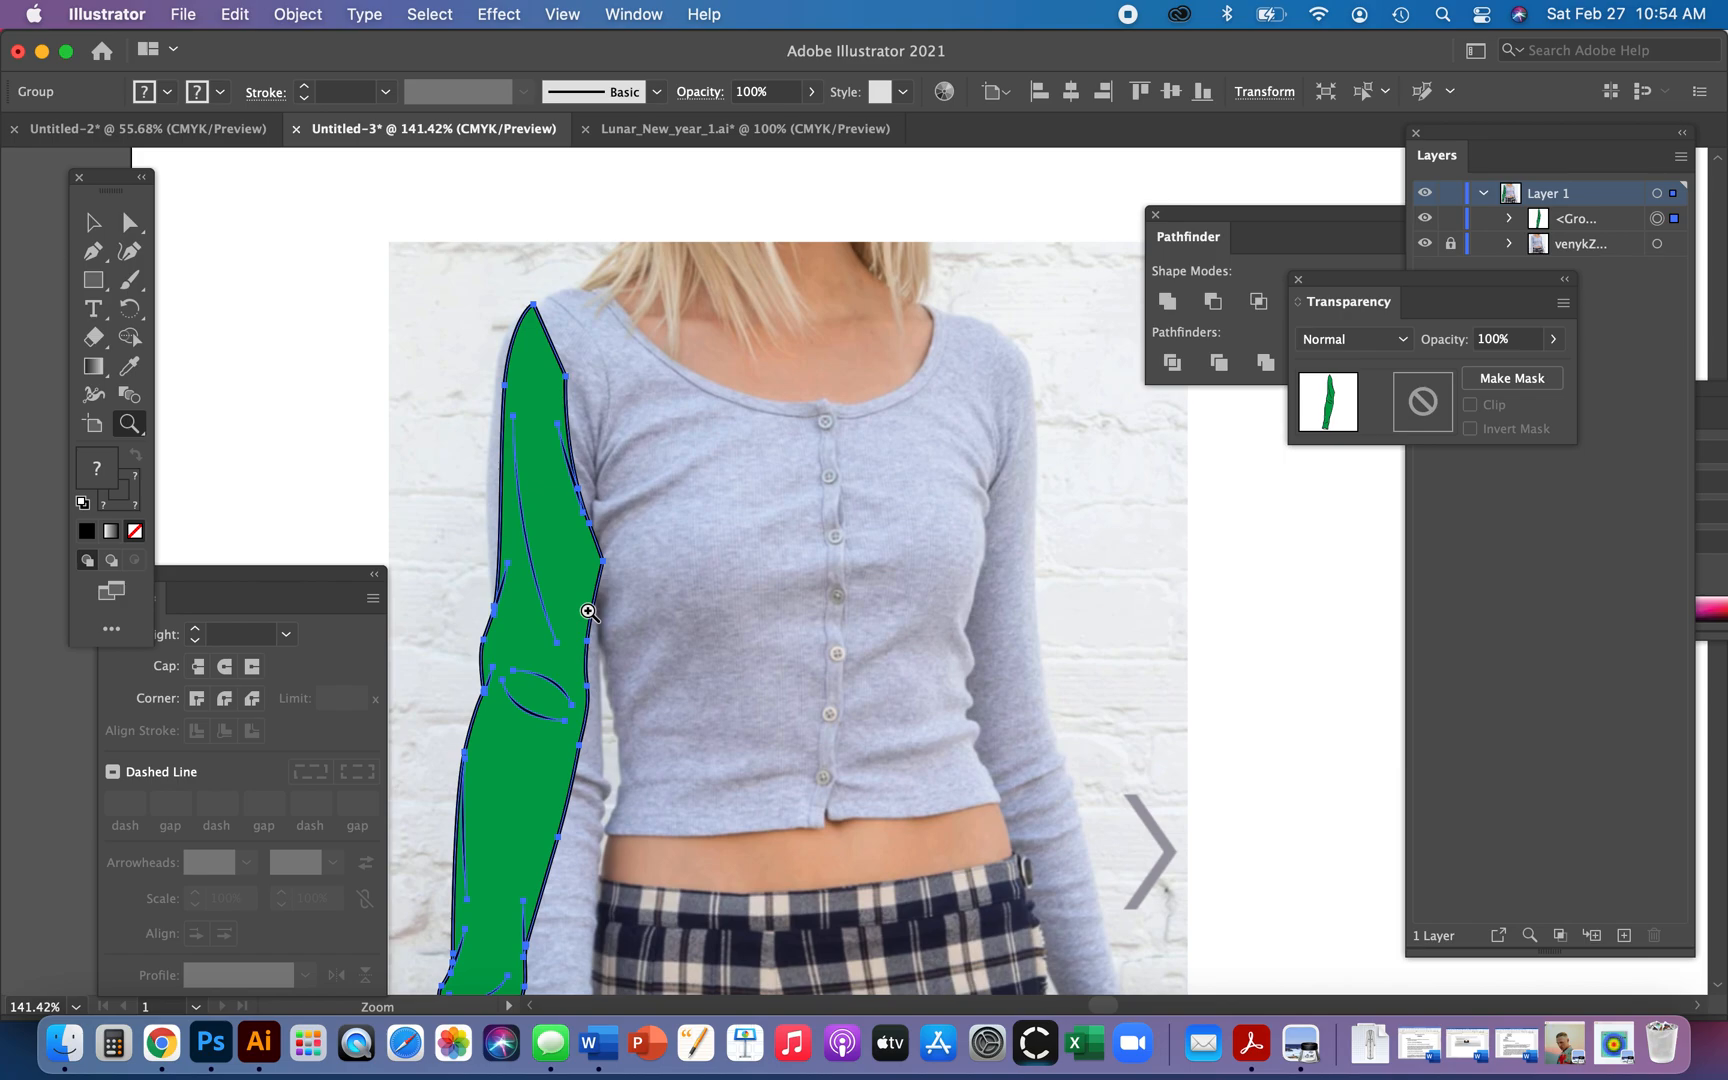
{"action": "key", "text": "super+2"}
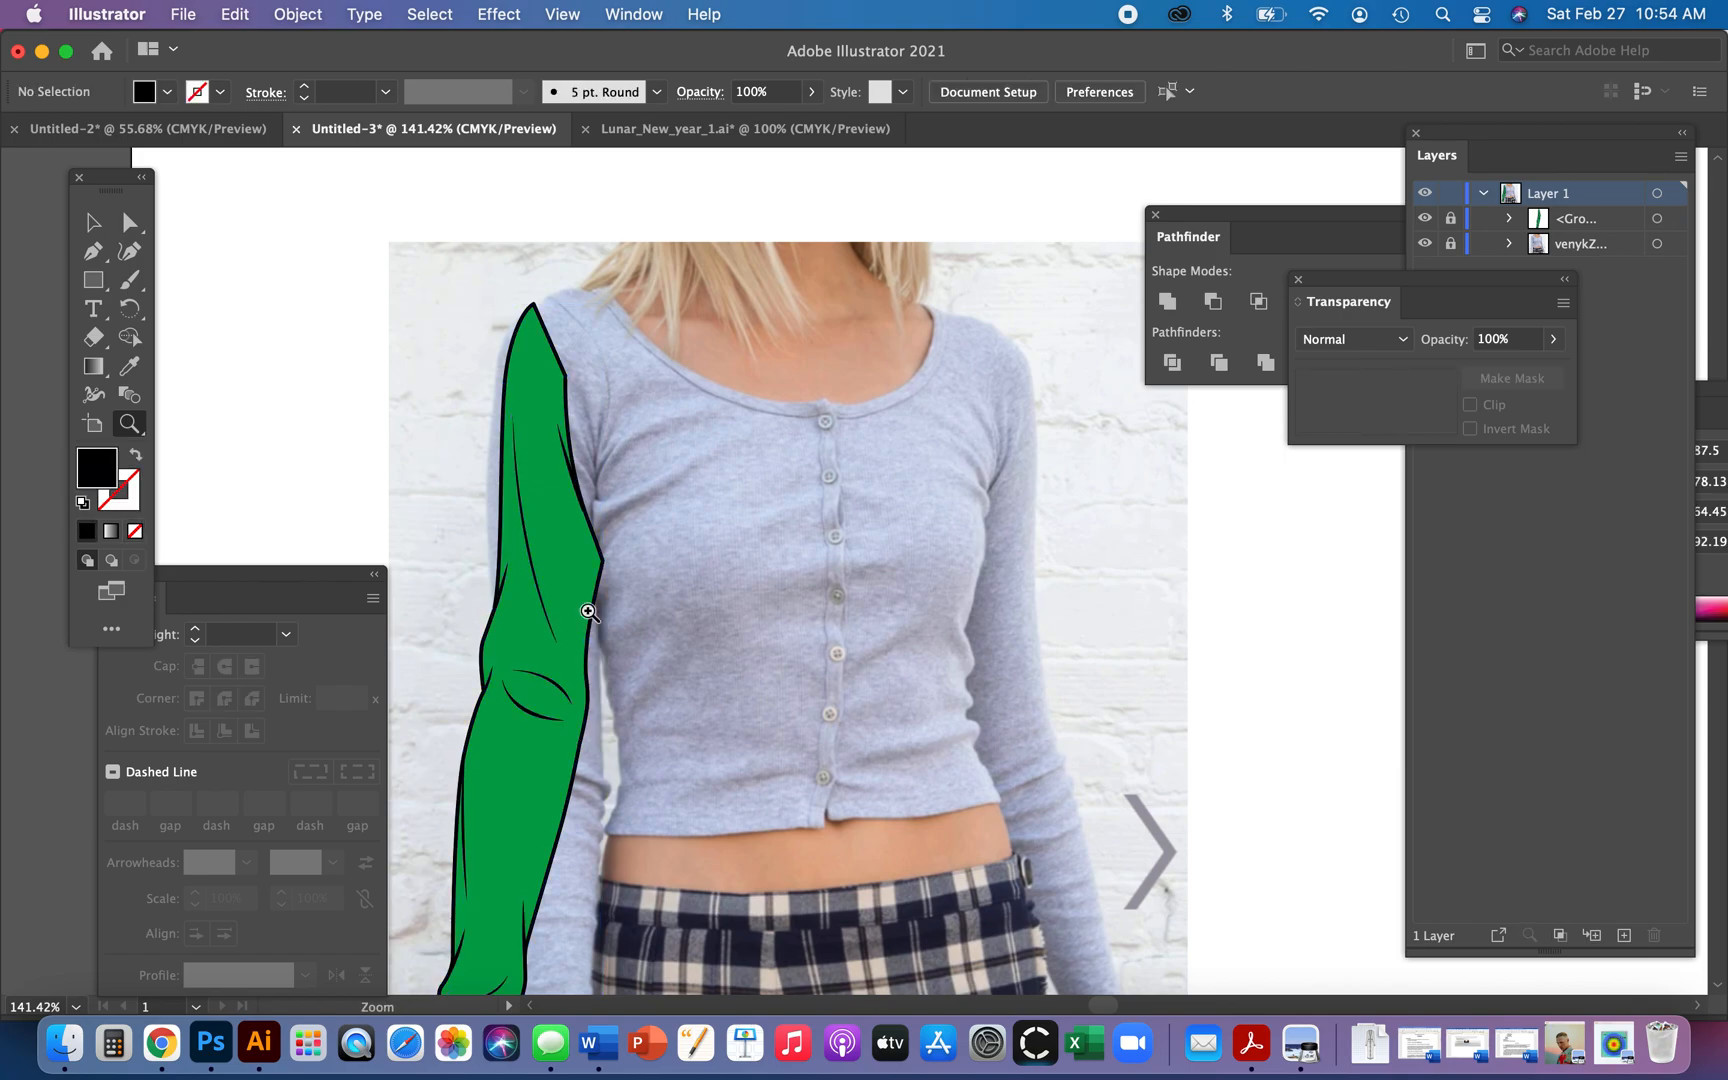
- Trace half the bodice with the Pen tool from the sleeve top along the shoulder, curved neckline, centre front, hem and side to the waist
{"action": "key", "text": "p"}
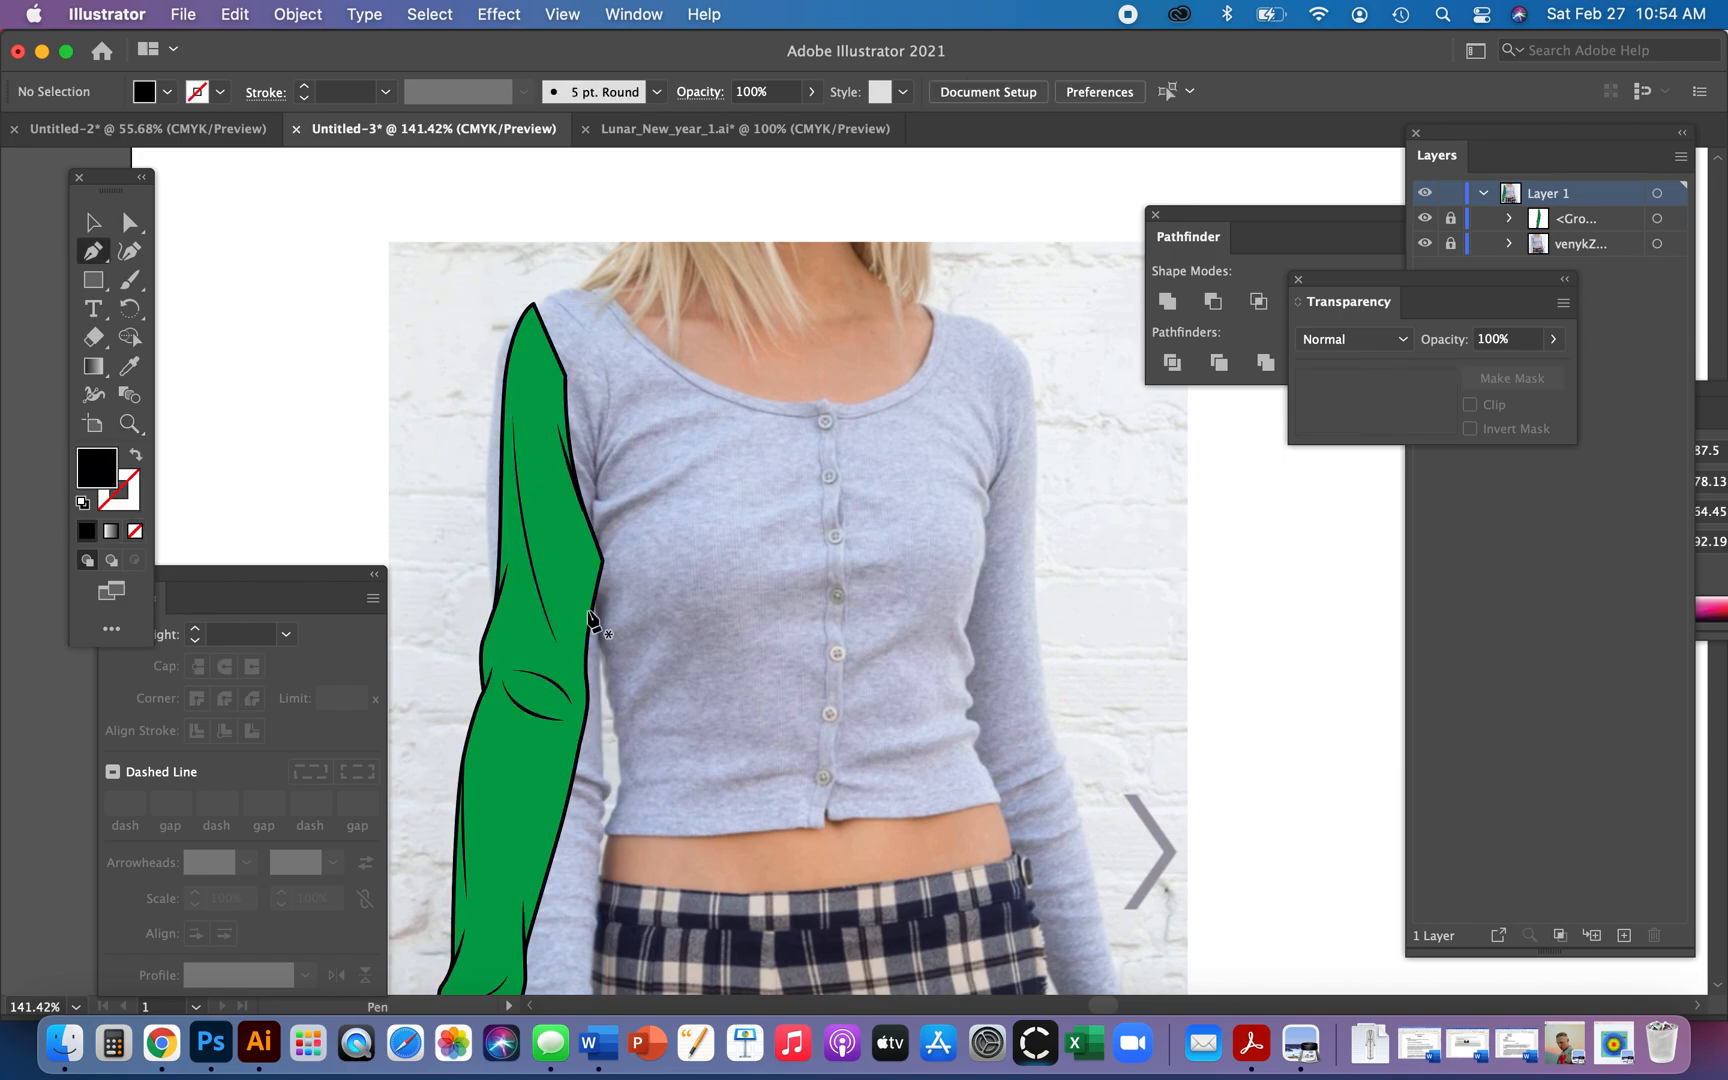
{"action": "left_click", "coordinate": [534, 304]}
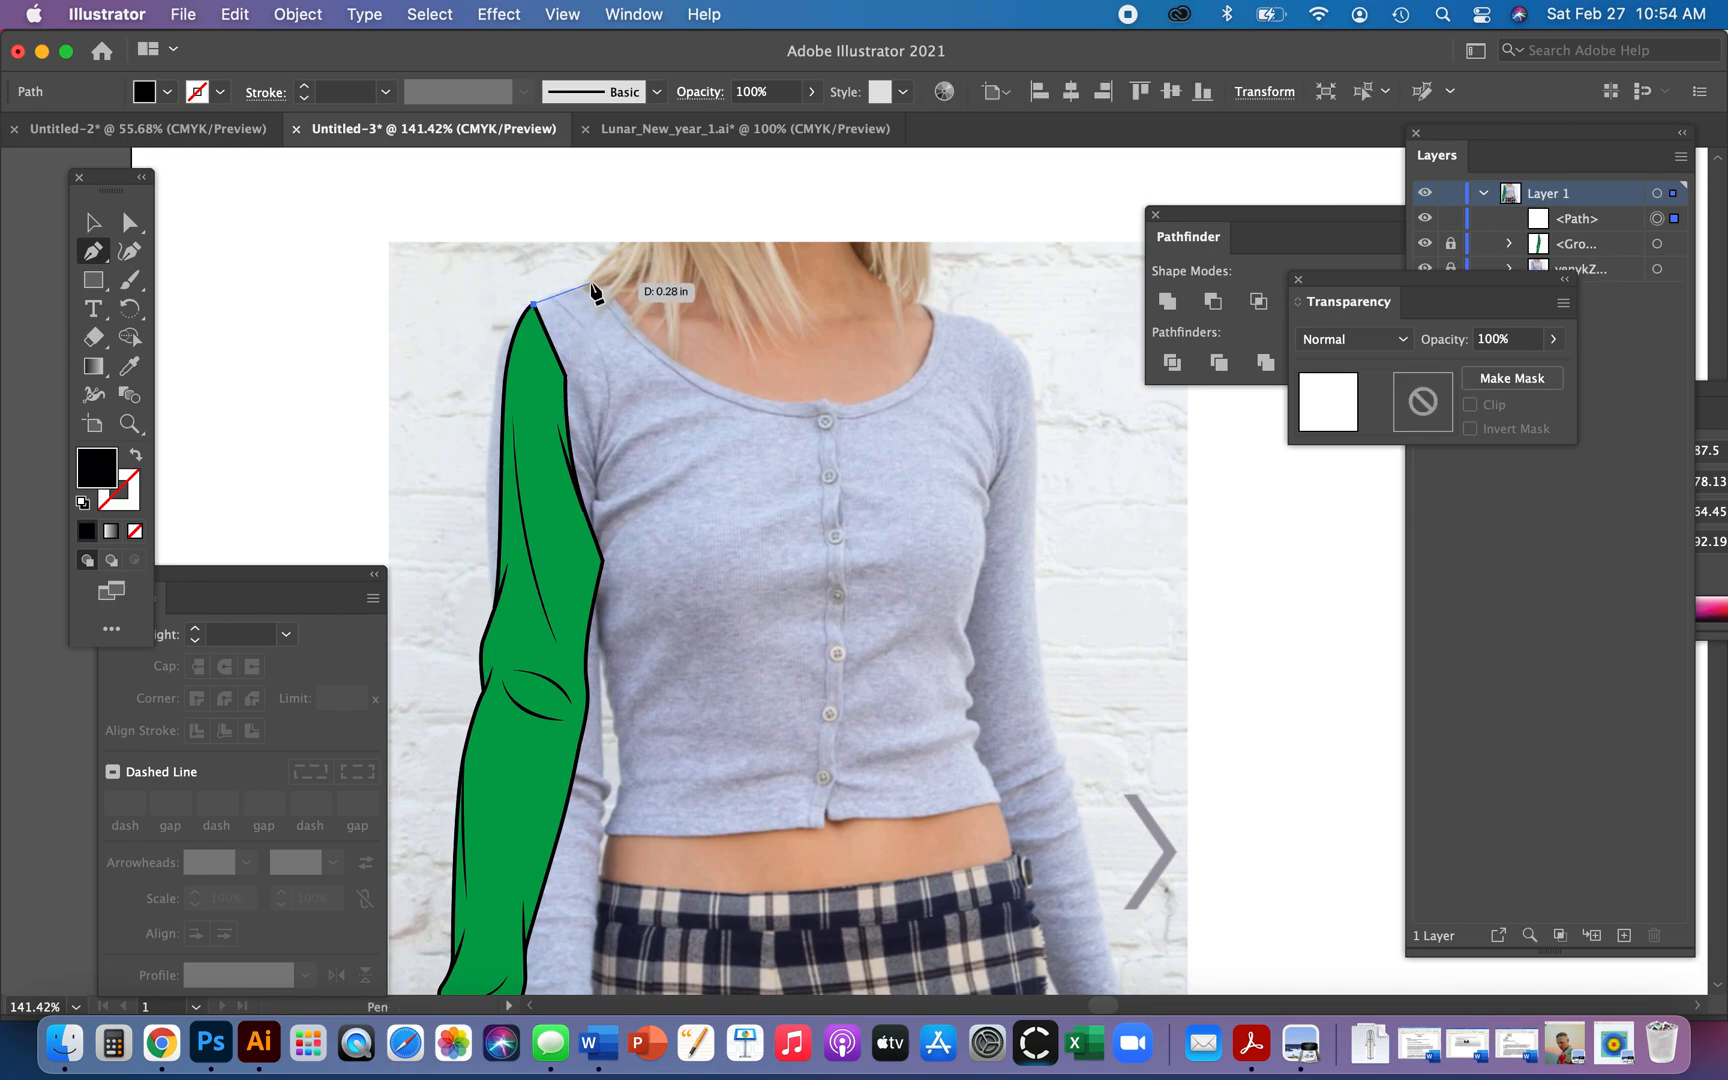
{"action": "left_click", "coordinate": [591, 285]}
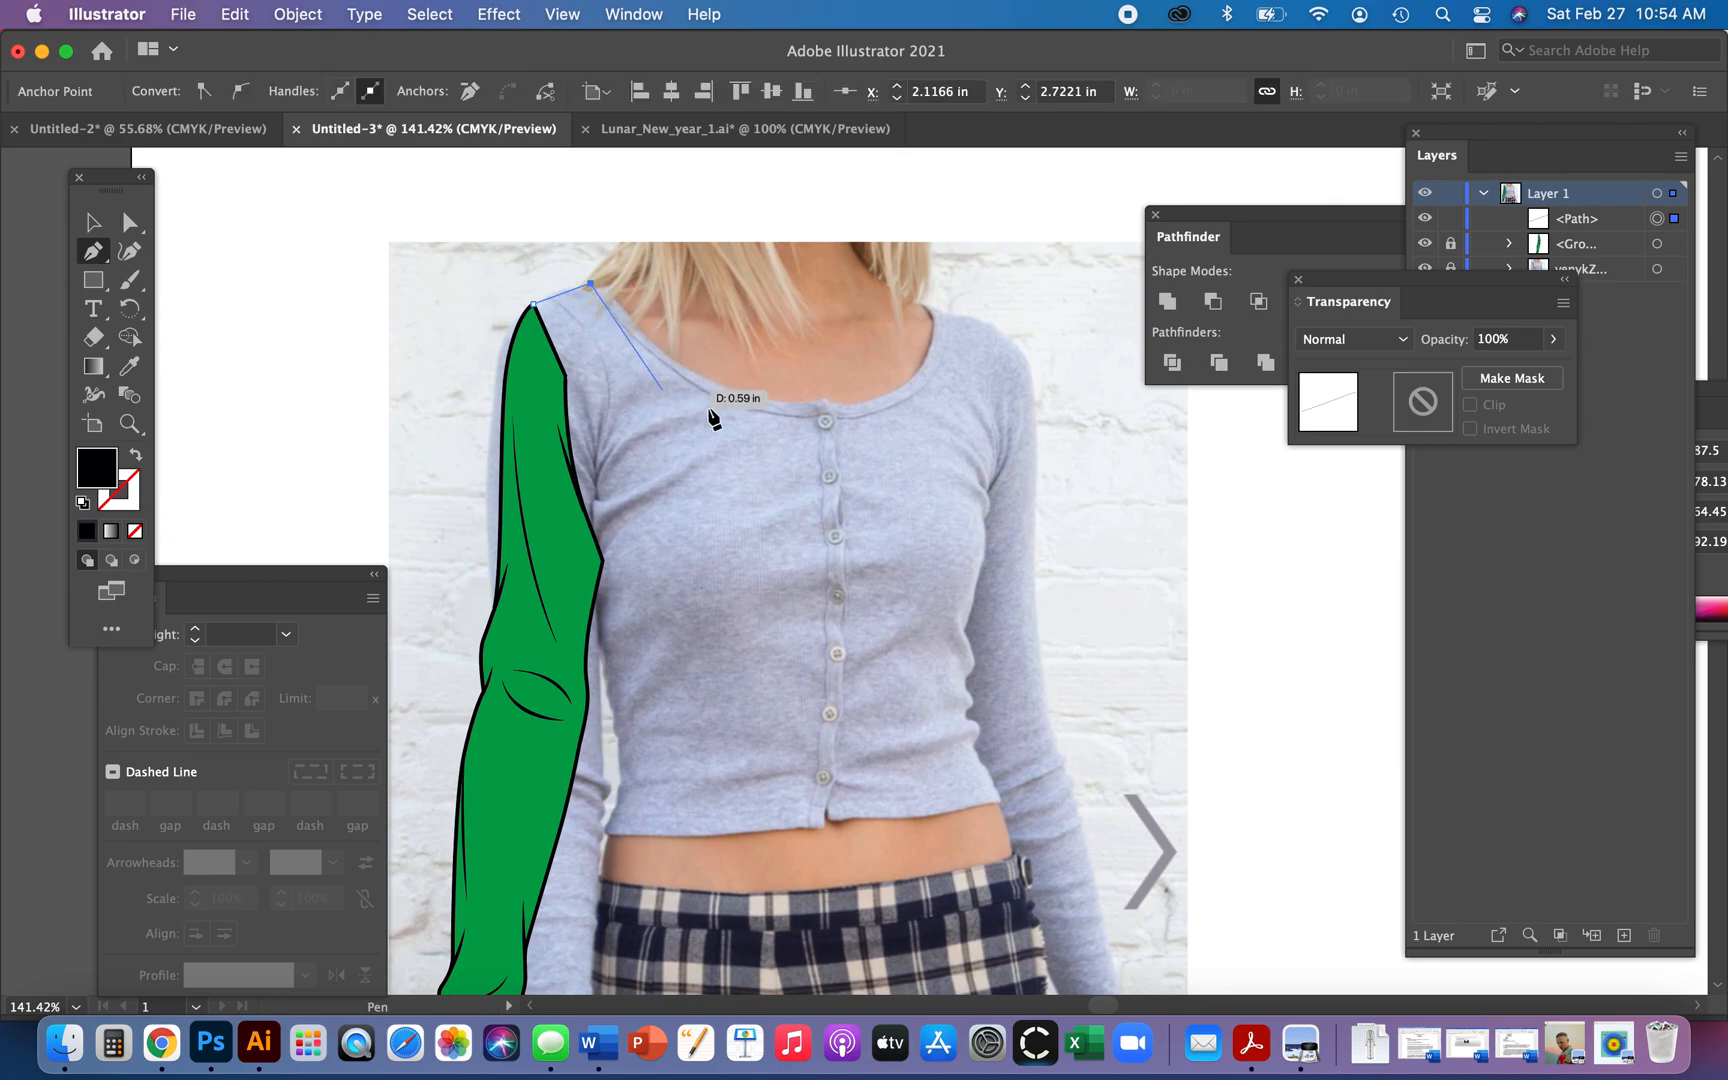
{"action": "left_click_drag", "start_coordinate": [816, 416], "coordinate": [977, 415]}
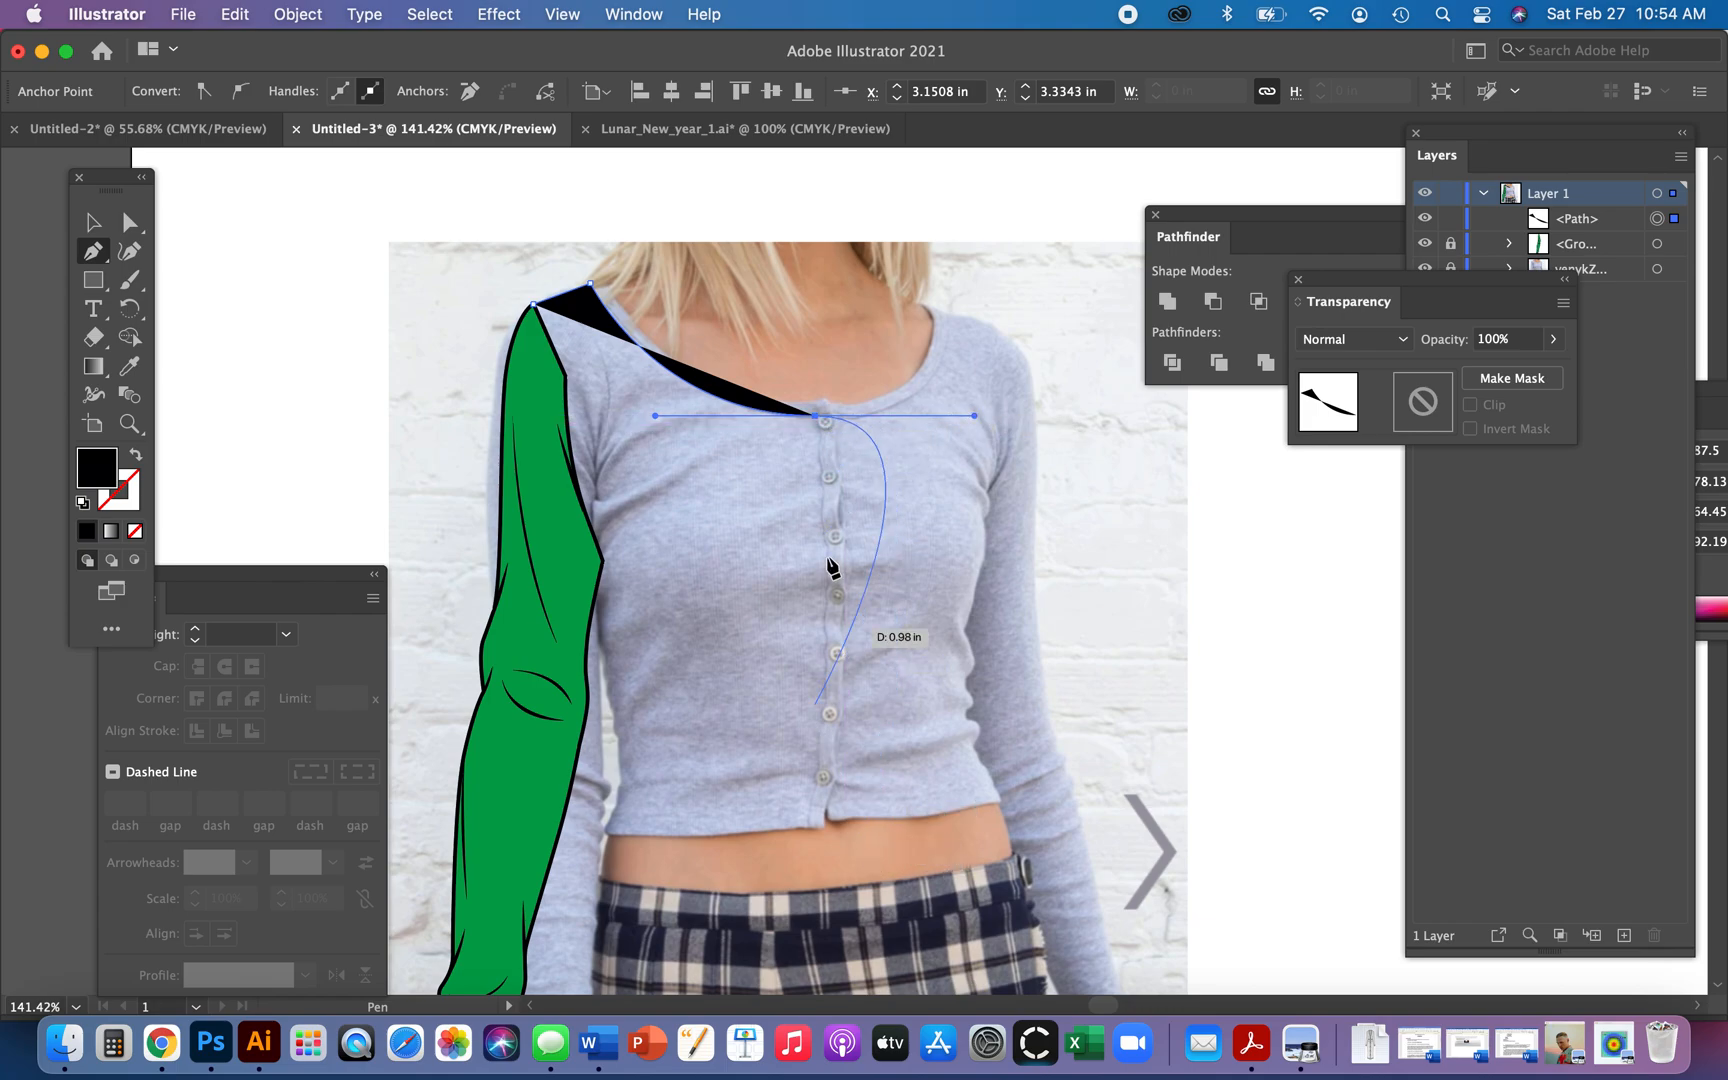
{"action": "left_click", "coordinate": [815, 416]}
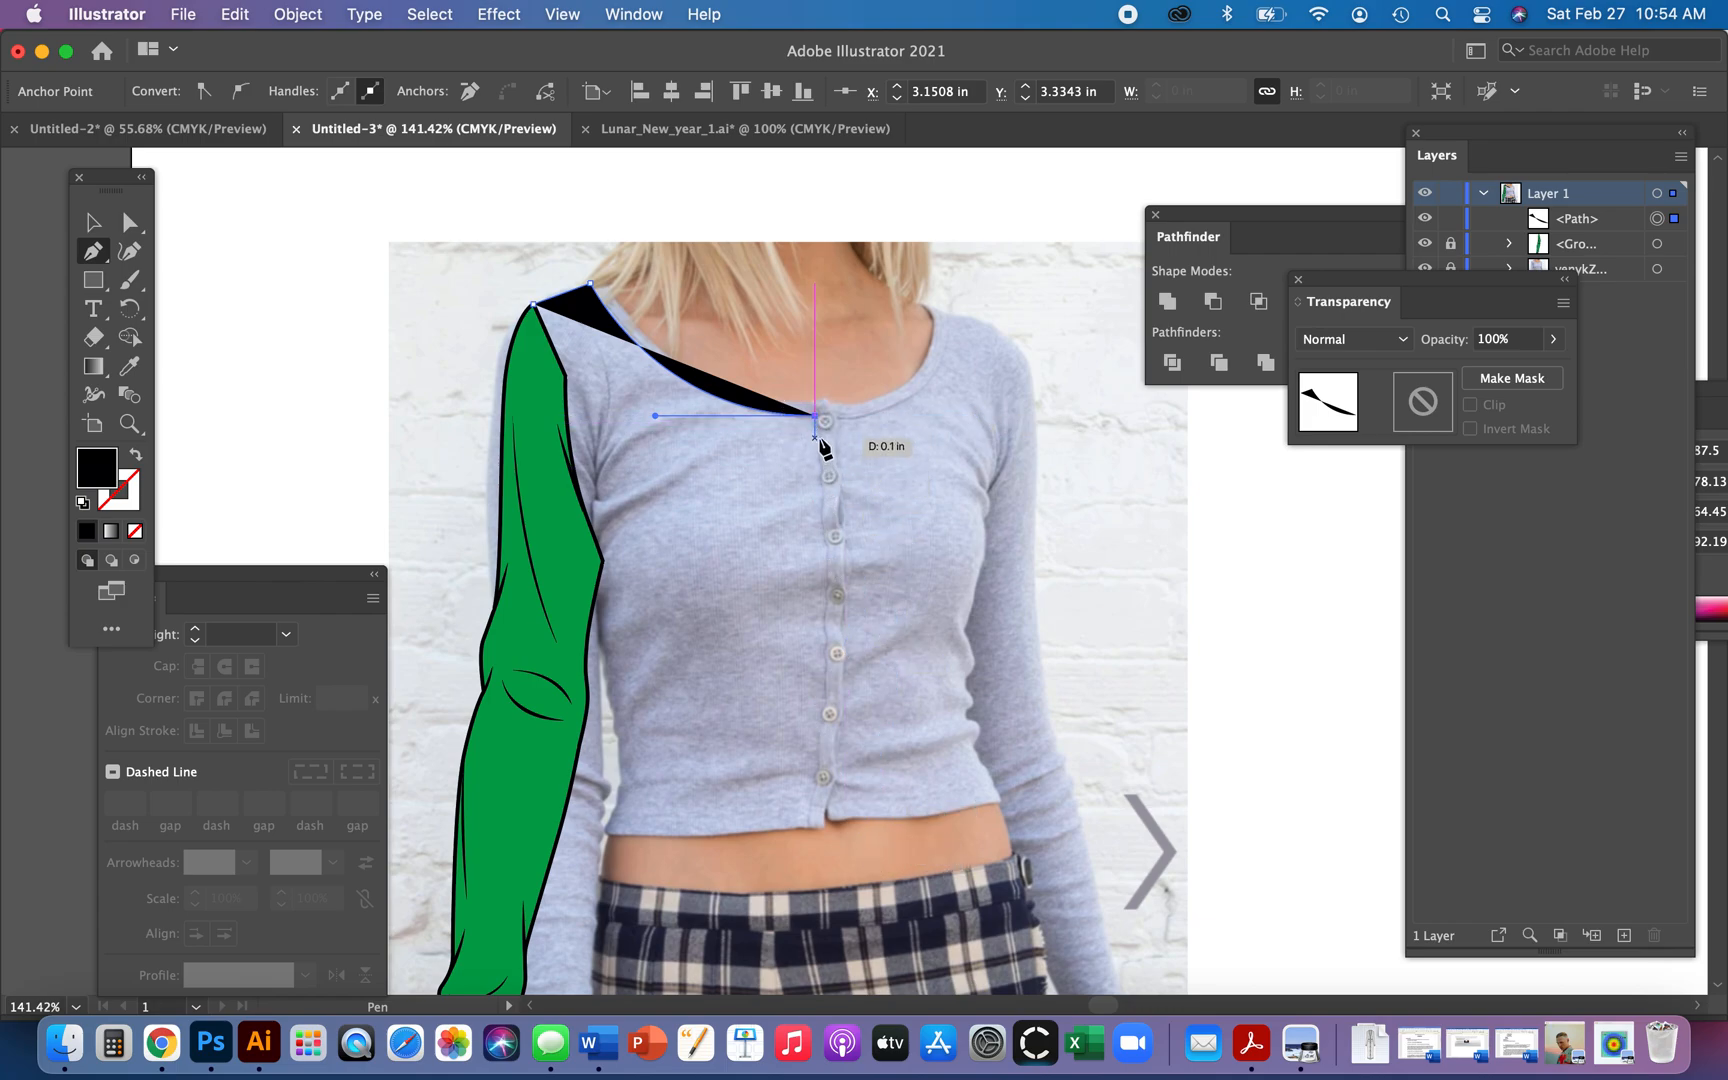
{"action": "left_click", "coordinate": [815, 829]}
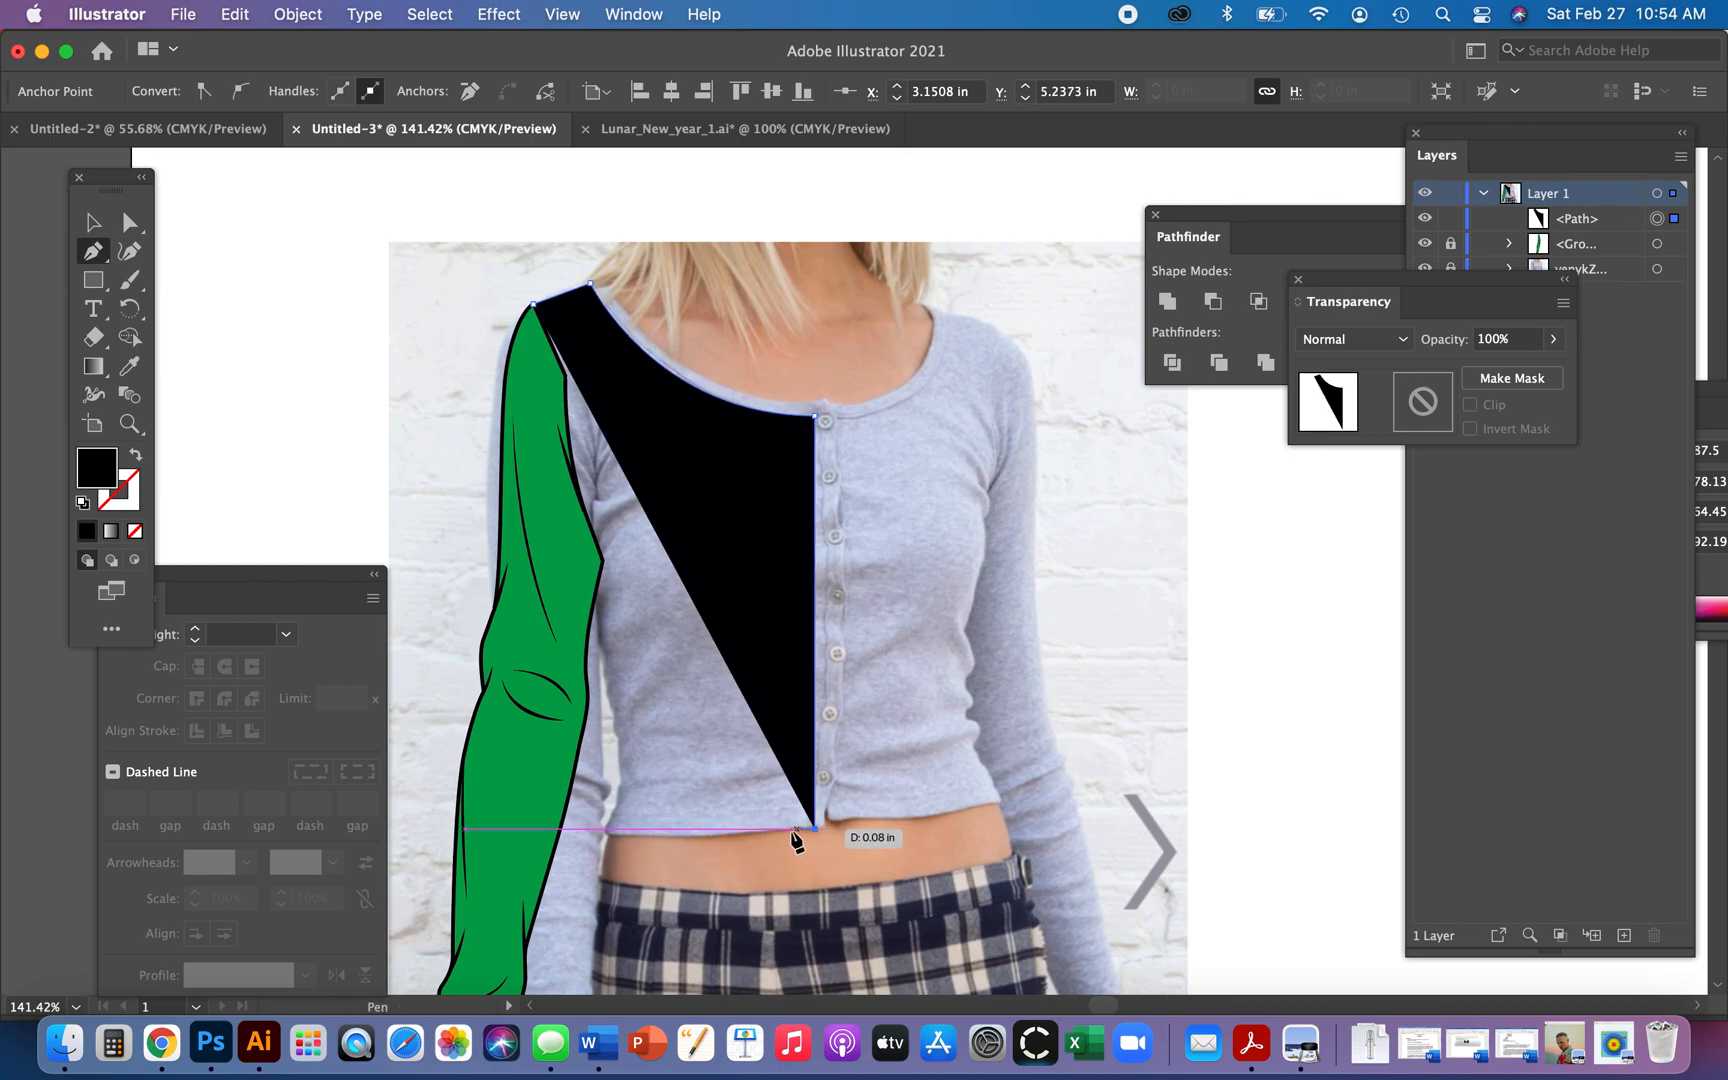
{"action": "left_click_drag", "start_coordinate": [694, 832], "coordinate": [643, 835]}
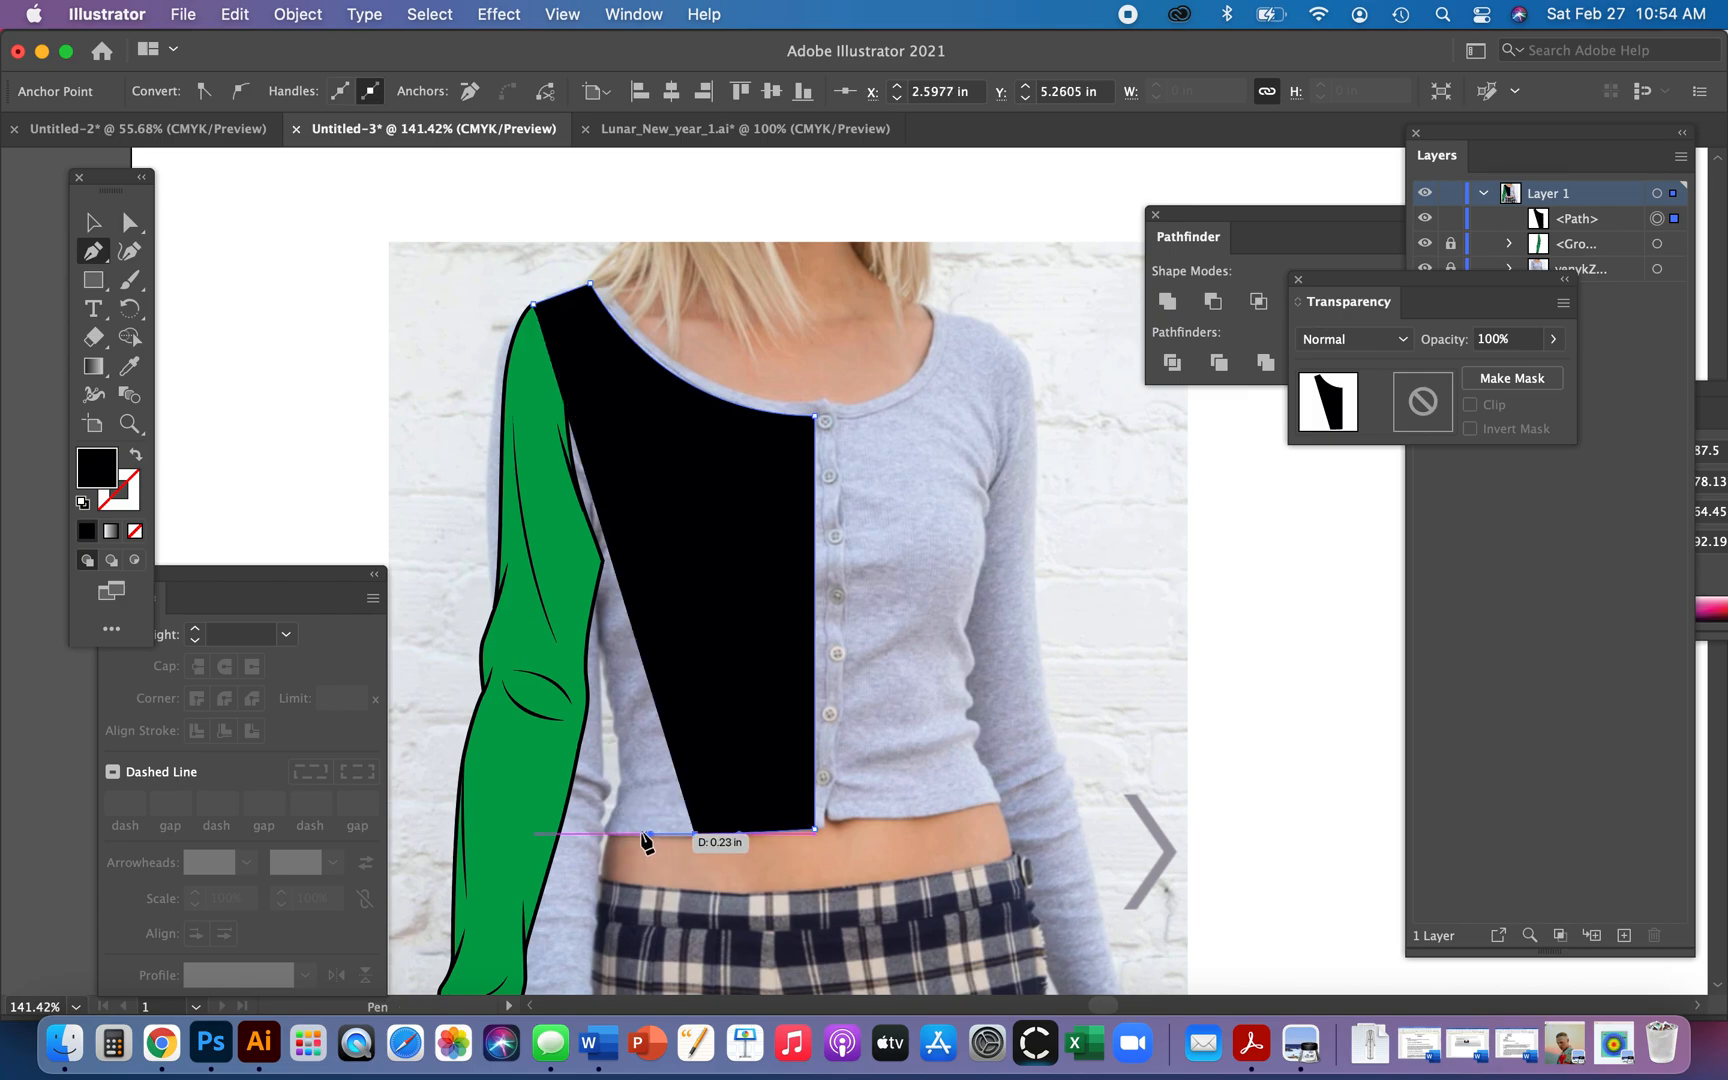
{"action": "left_click", "coordinate": [603, 829]}
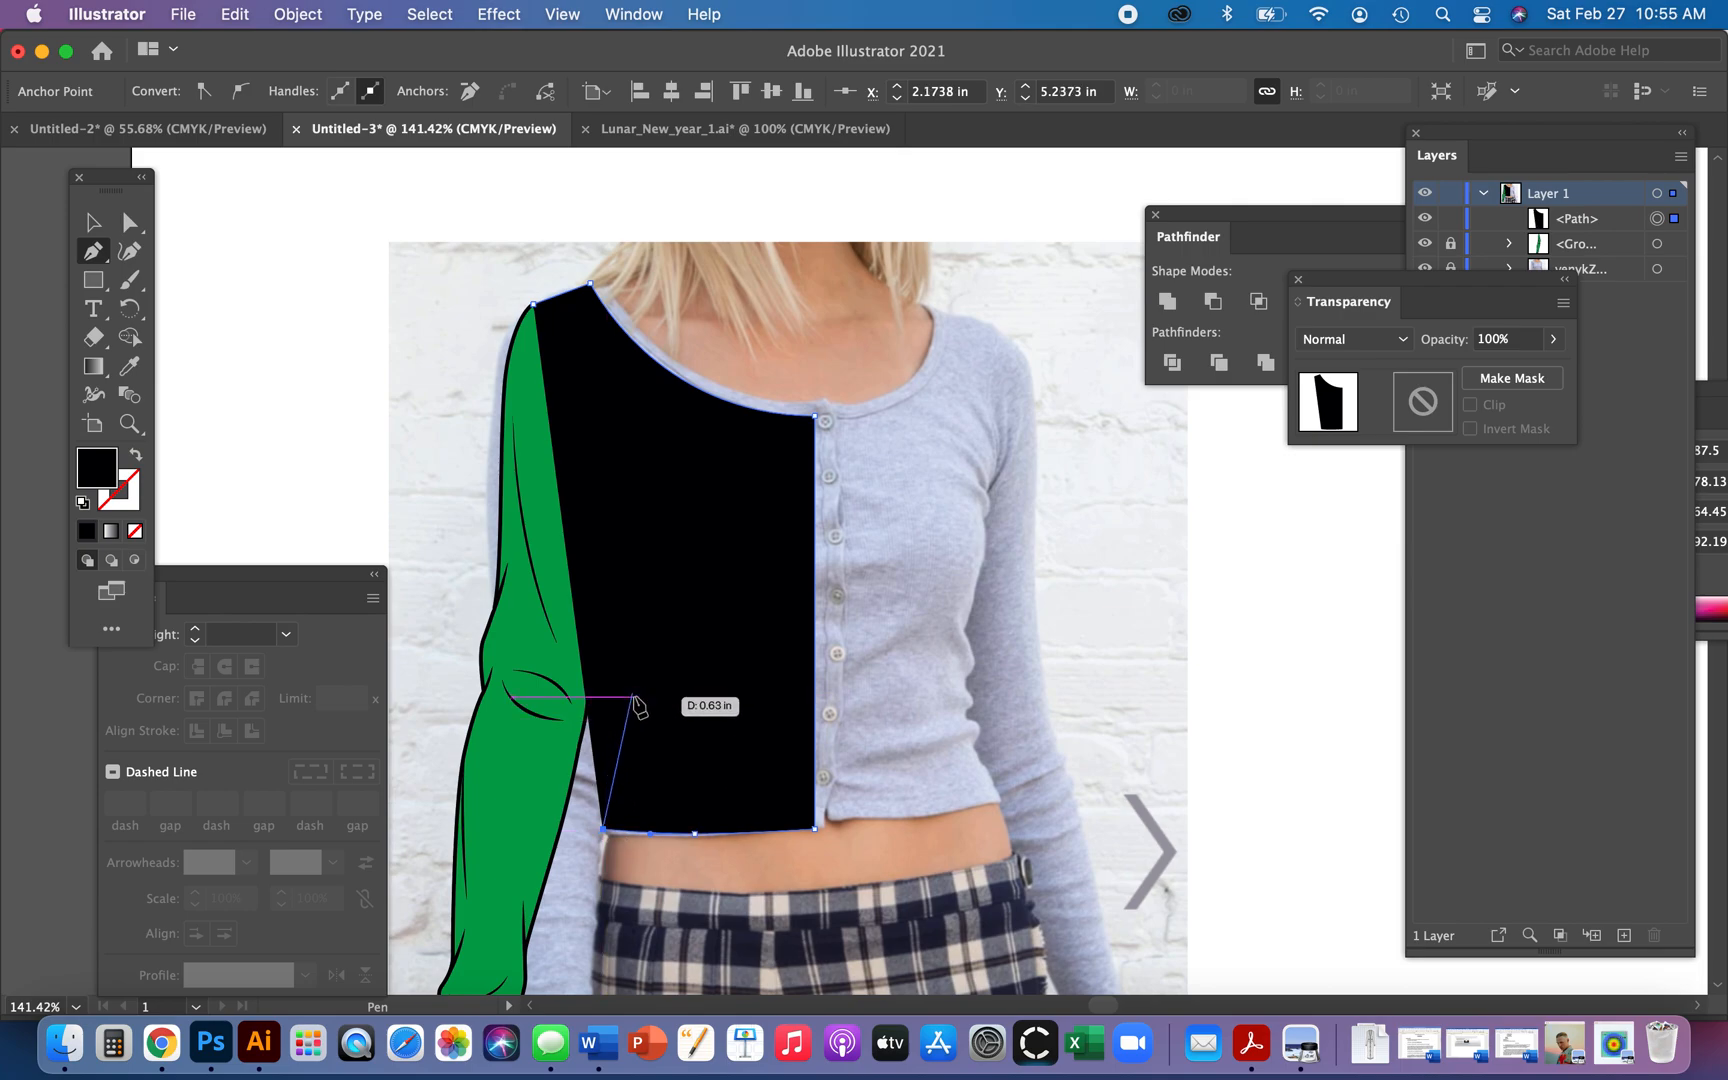
{"action": "left_click_drag", "start_coordinate": [628, 704], "coordinate": [622, 660]}
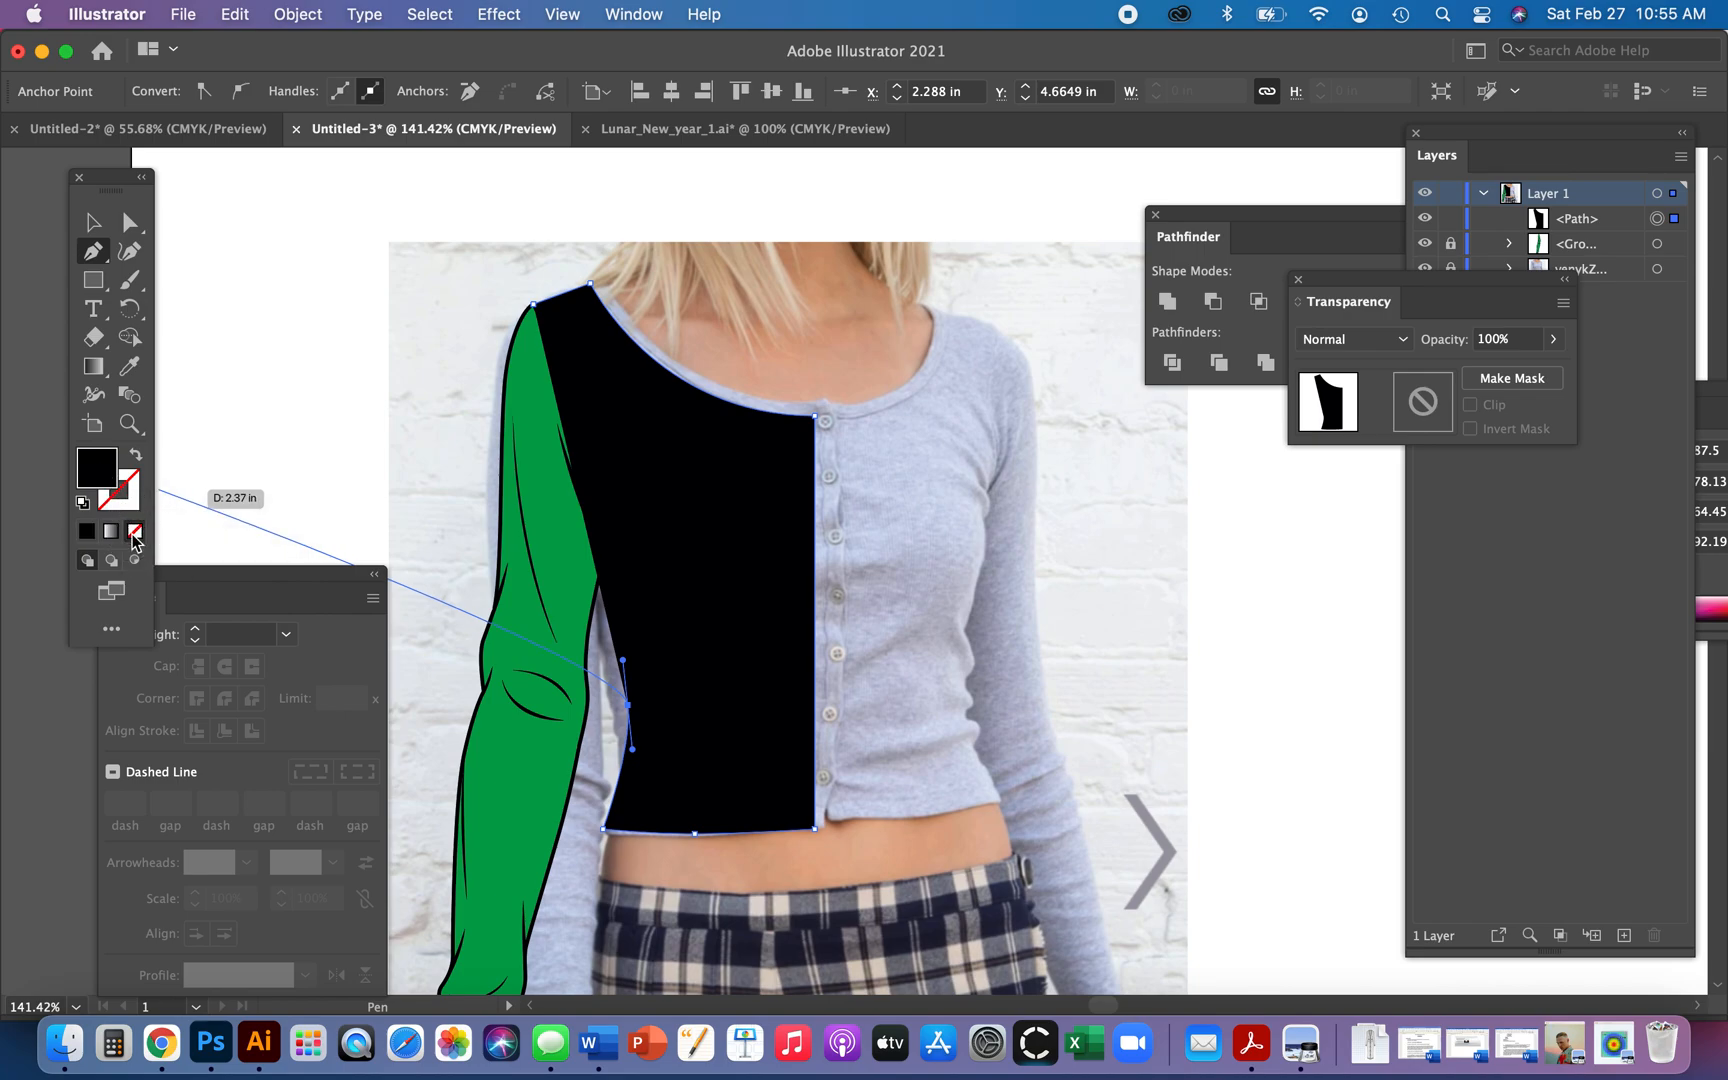
- Remove the bodice path's fill and set its stroke colour to pink EF2577
{"action": "left_click", "coordinate": [135, 533]}
{"action": "double_click", "coordinate": [97, 467]}
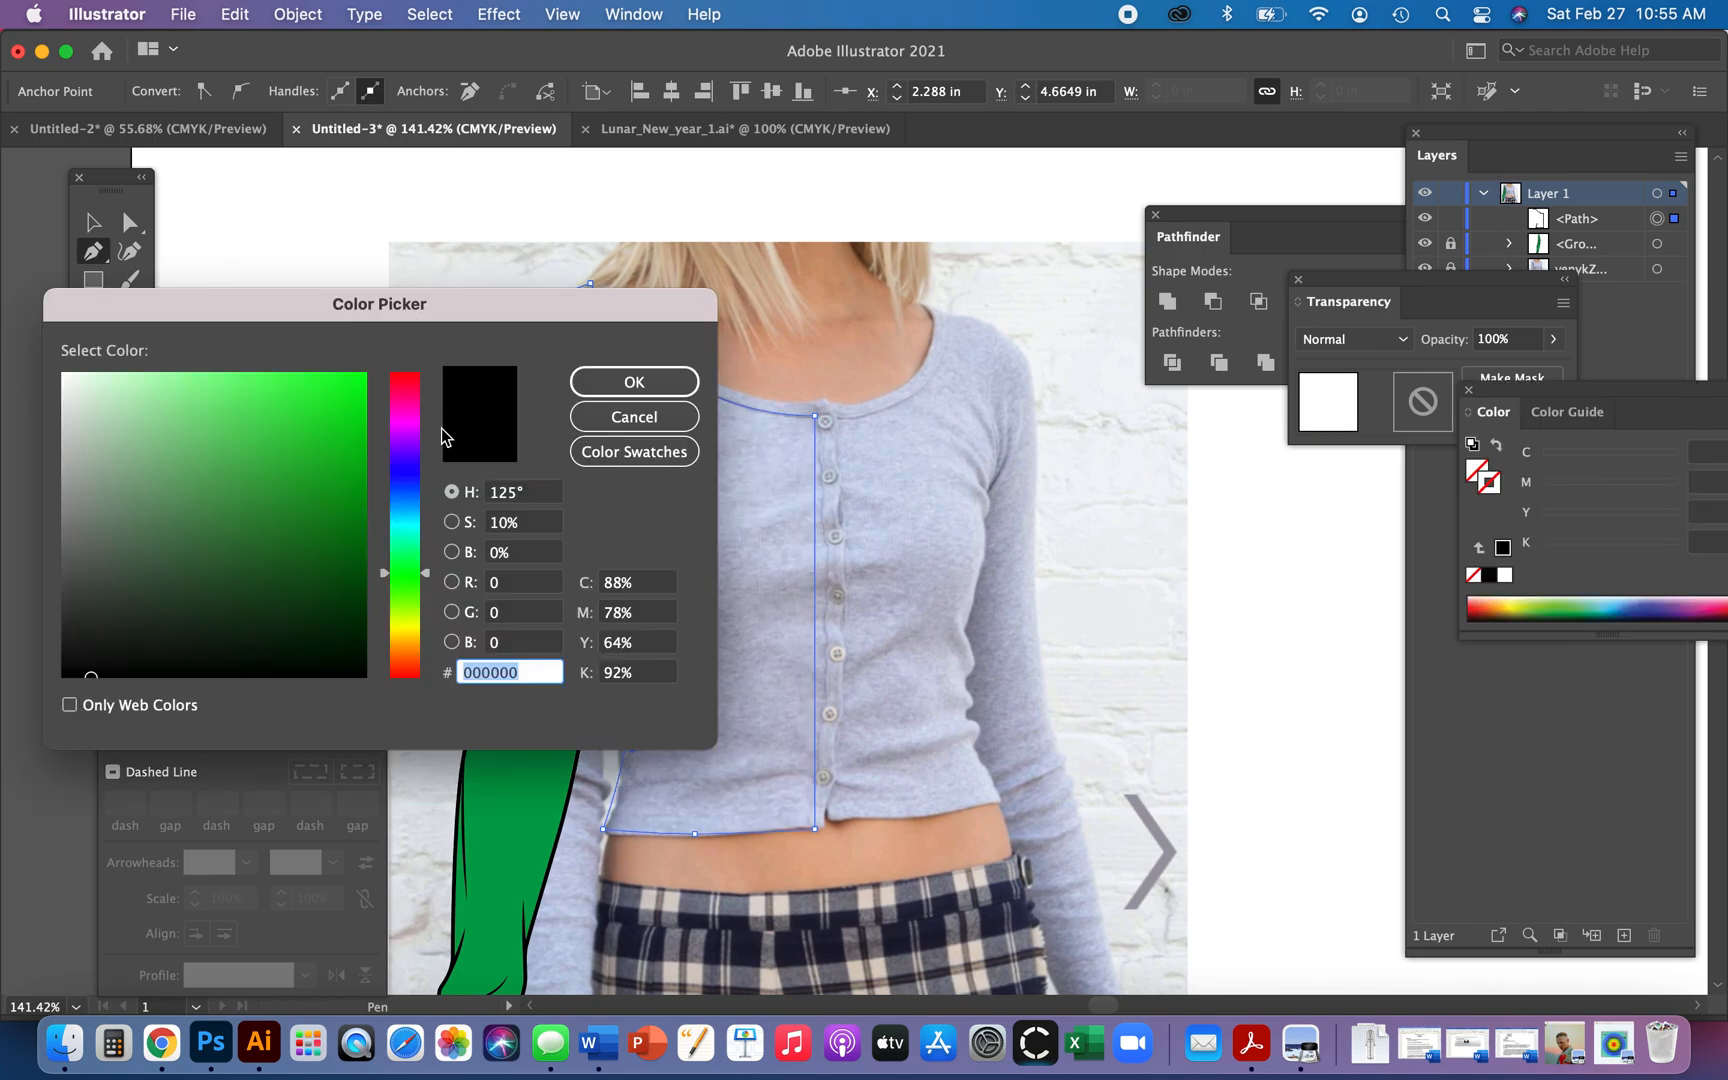
{"action": "left_click", "coordinate": [405, 392]}
{"action": "left_click", "coordinate": [330, 389]}
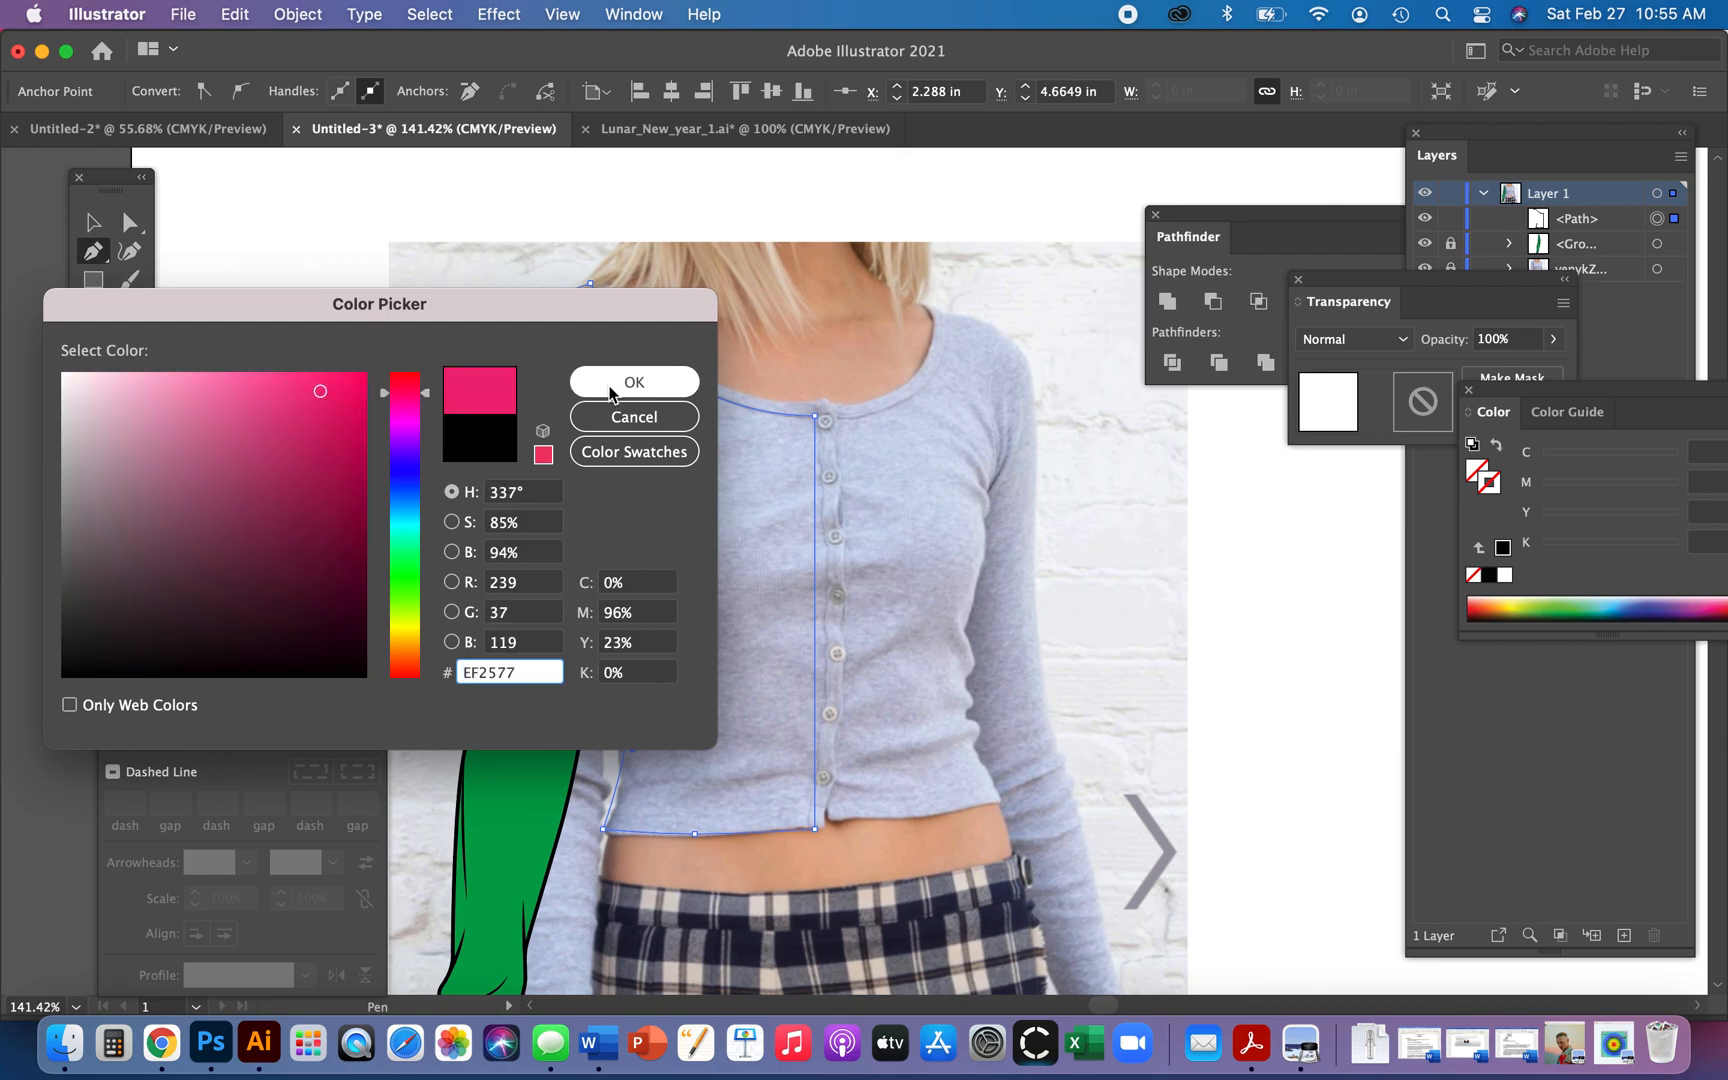
{"action": "left_click", "coordinate": [592, 380]}
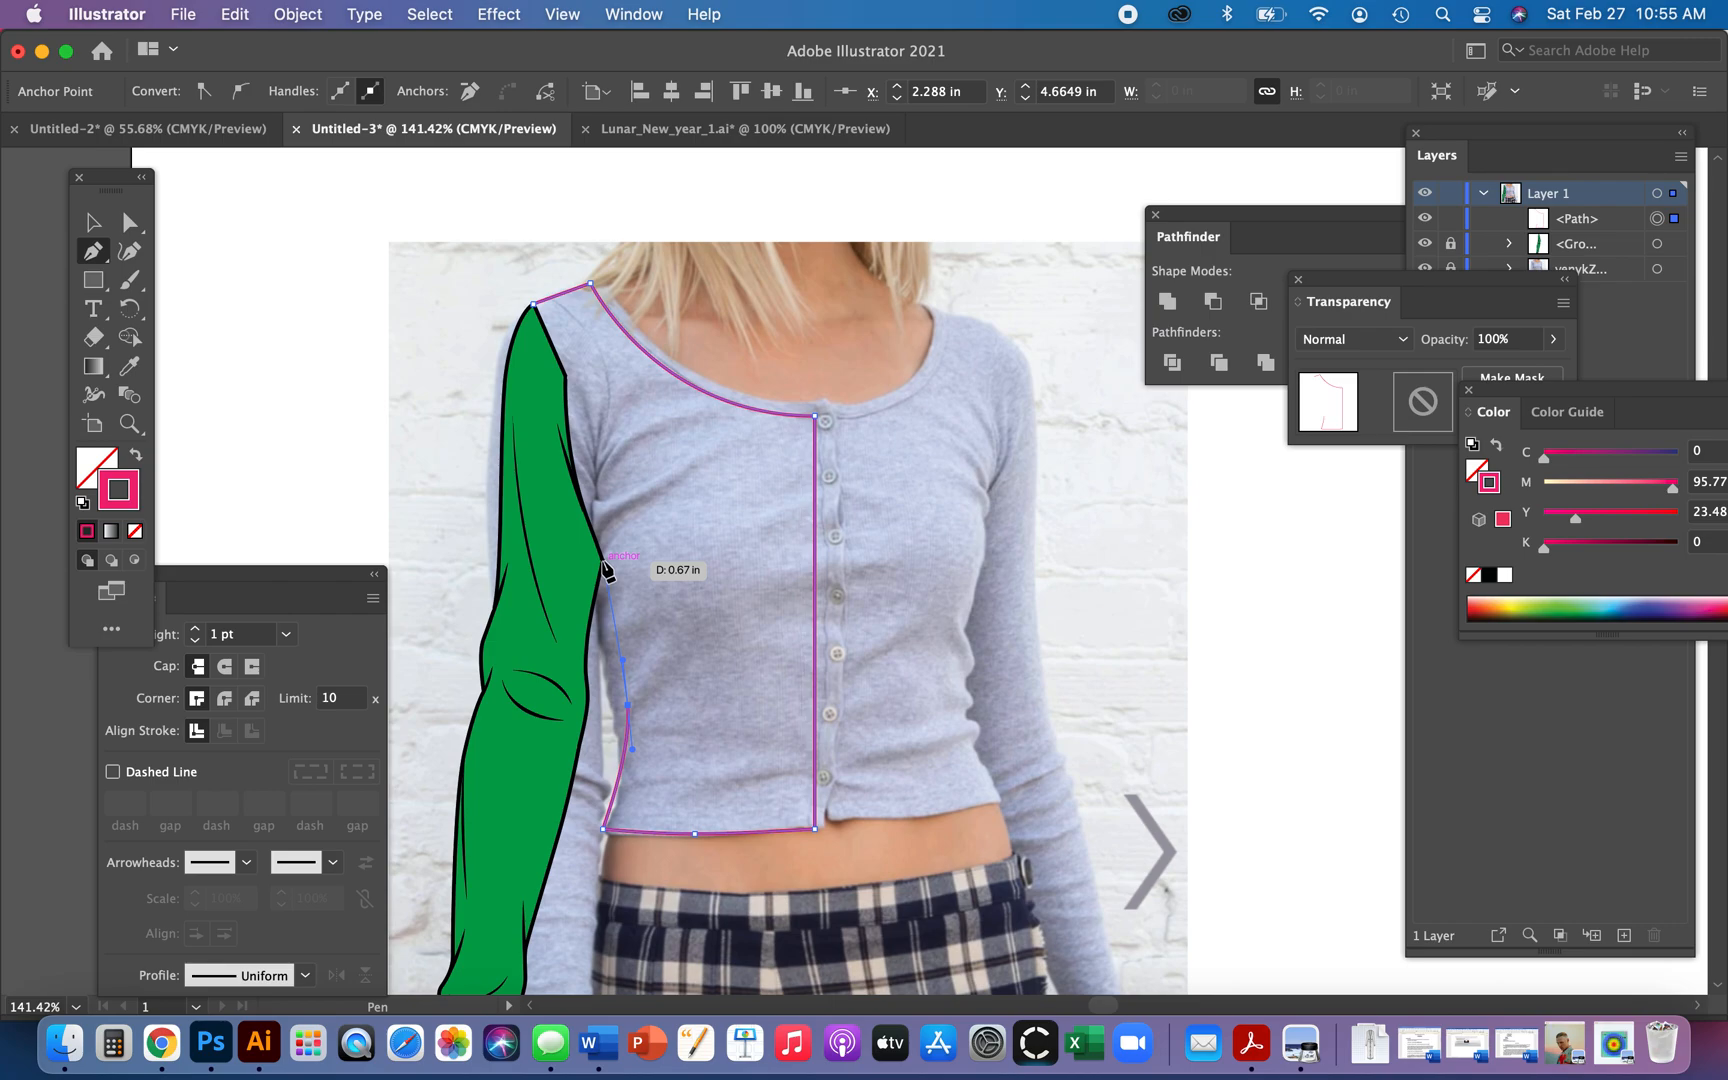
- Continue the bodice outline up the side and around the curved armhole, close it at the shoulder point, and deselect it
{"action": "left_click", "coordinate": [595, 484]}
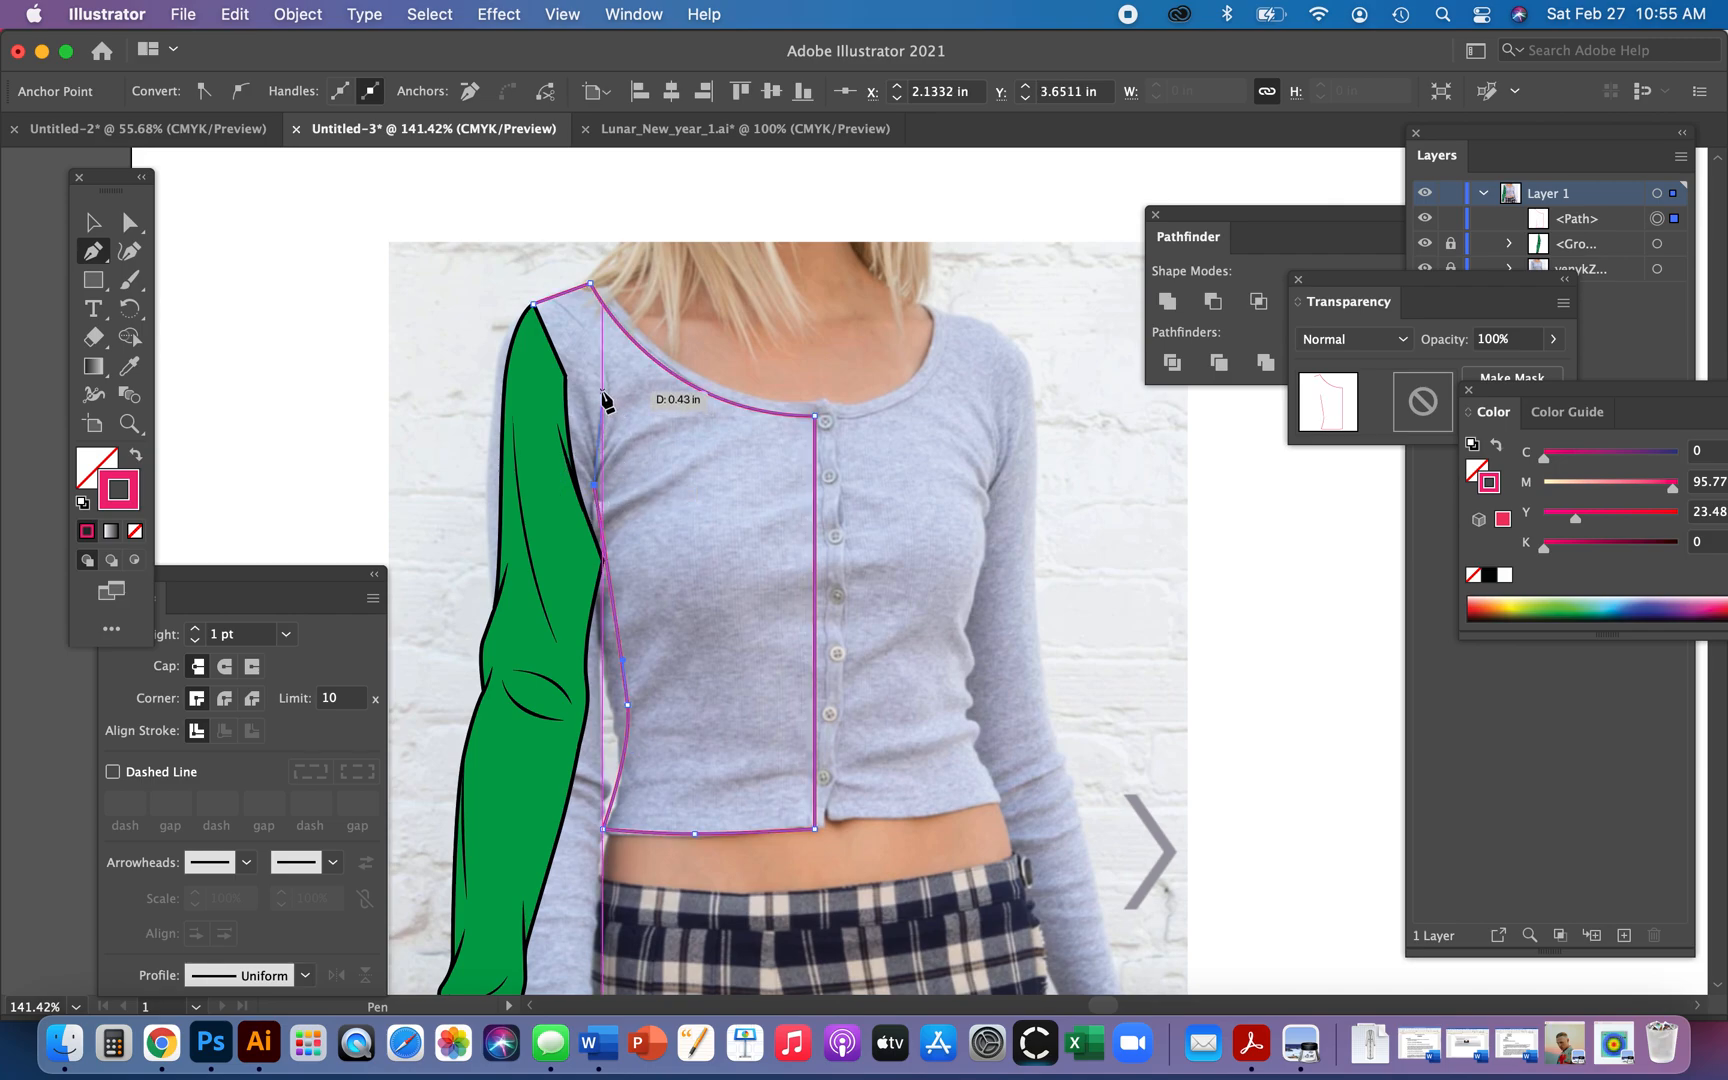
{"action": "left_click_drag", "start_coordinate": [602, 385], "coordinate": [602, 345]}
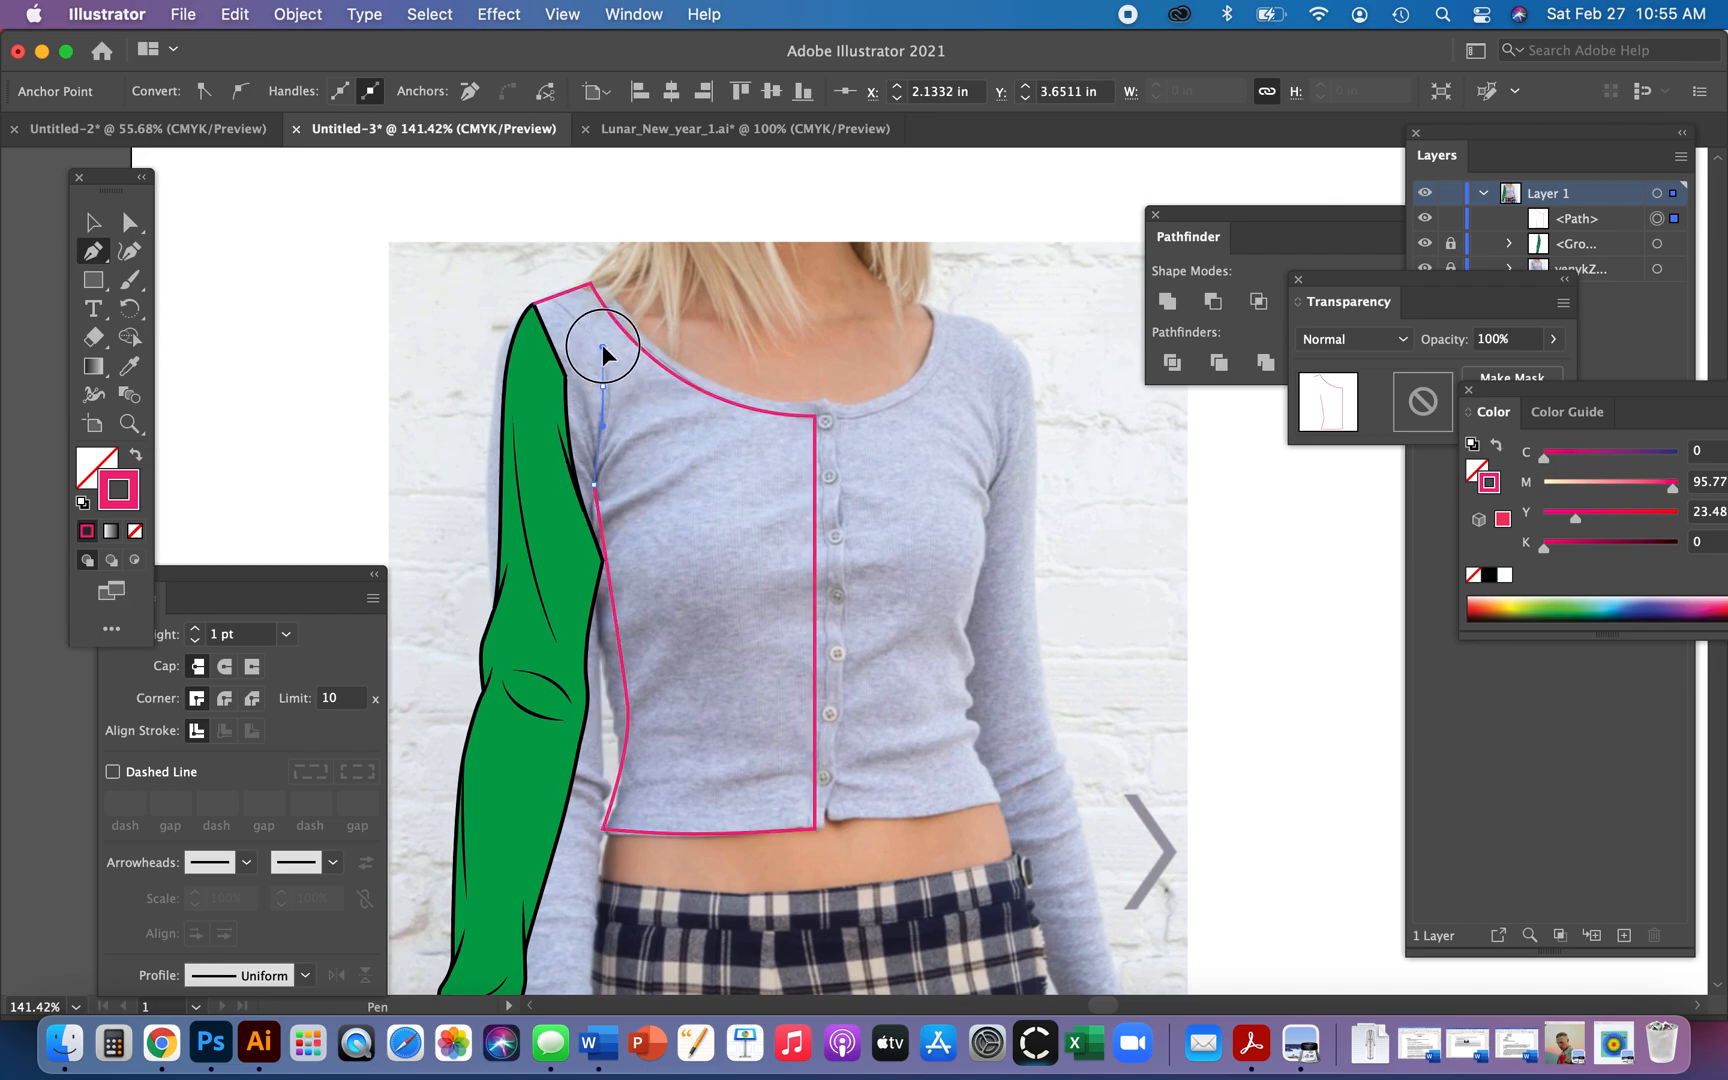
{"action": "left_click", "coordinate": [536, 303]}
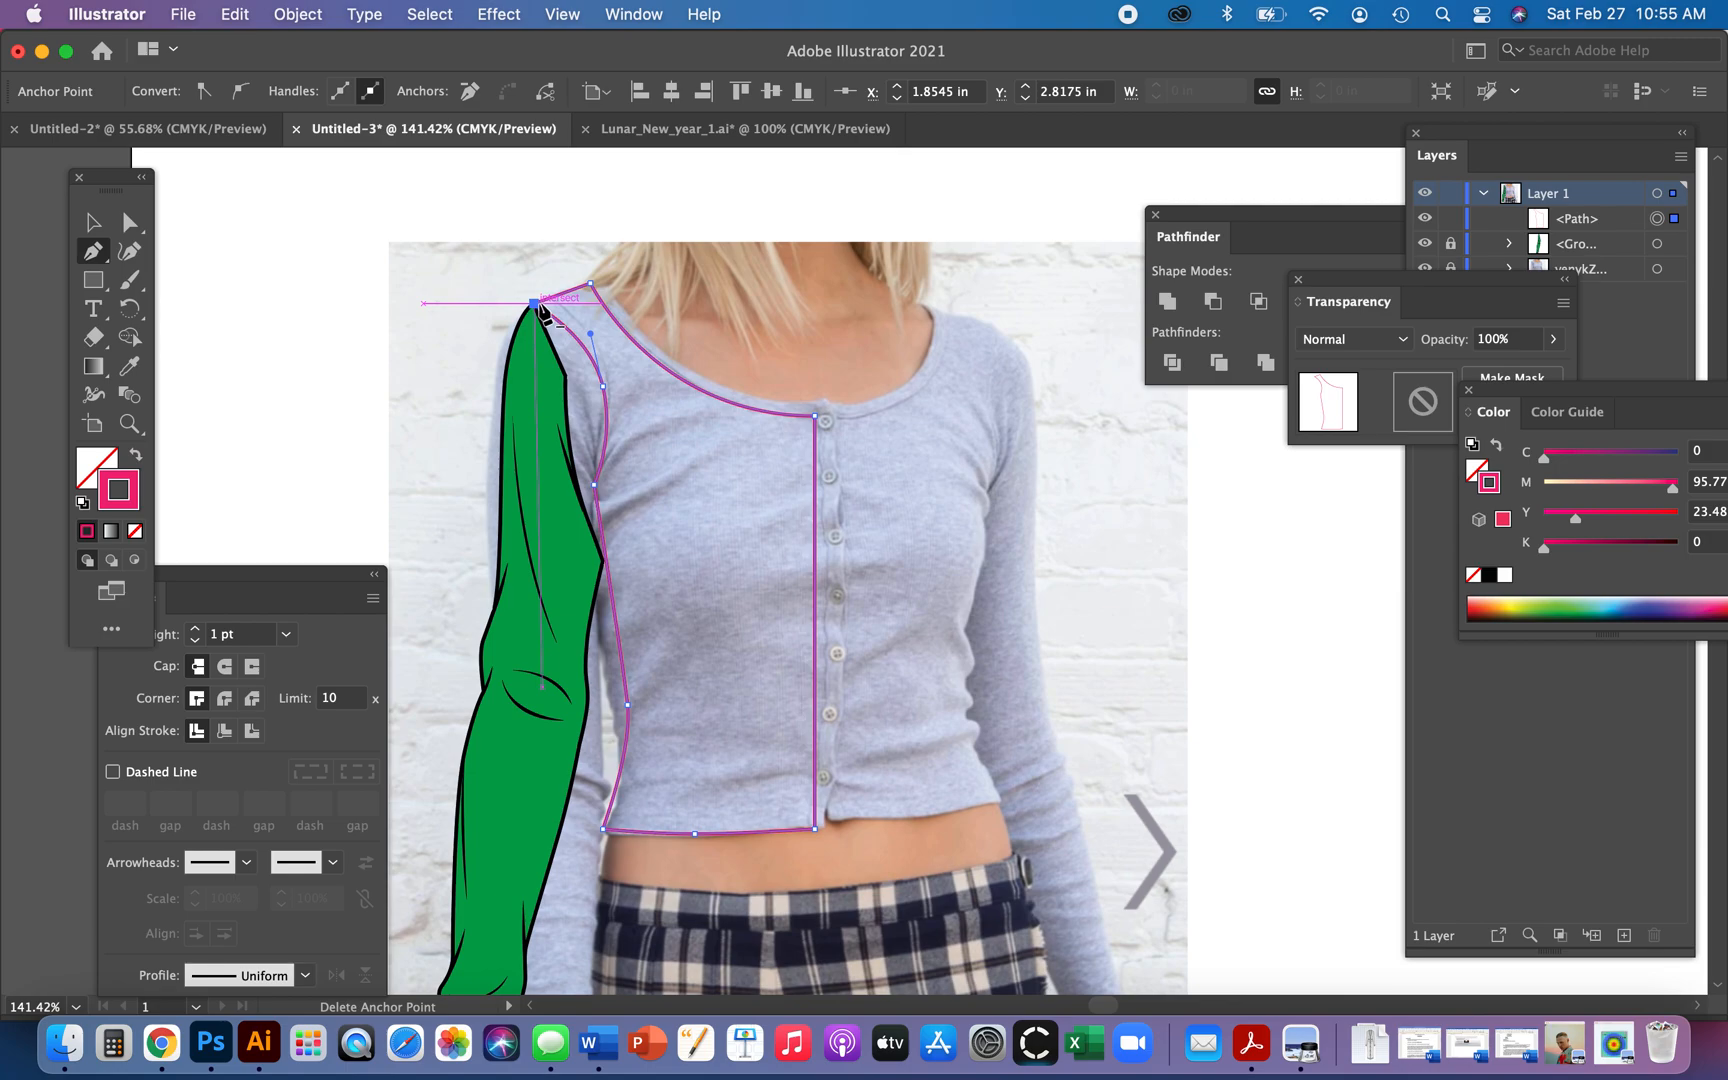
{"action": "key", "text": "v"}
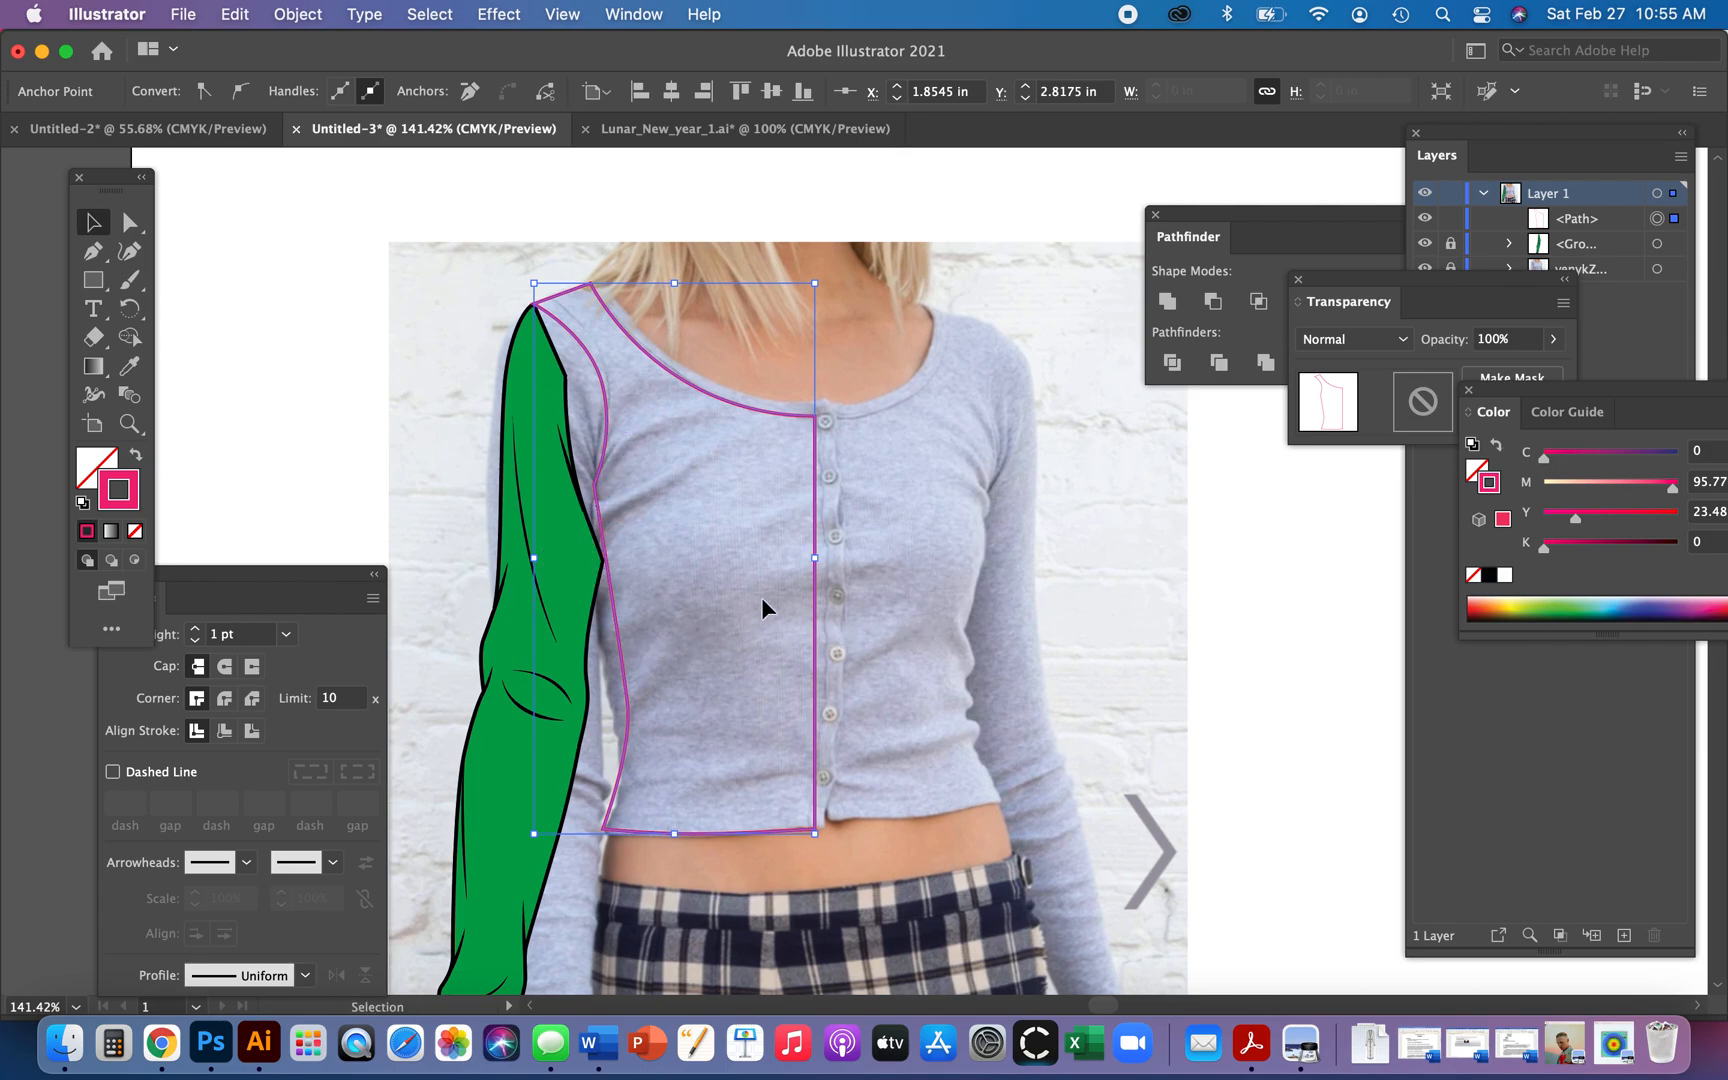
{"action": "left_click", "coordinate": [973, 551]}
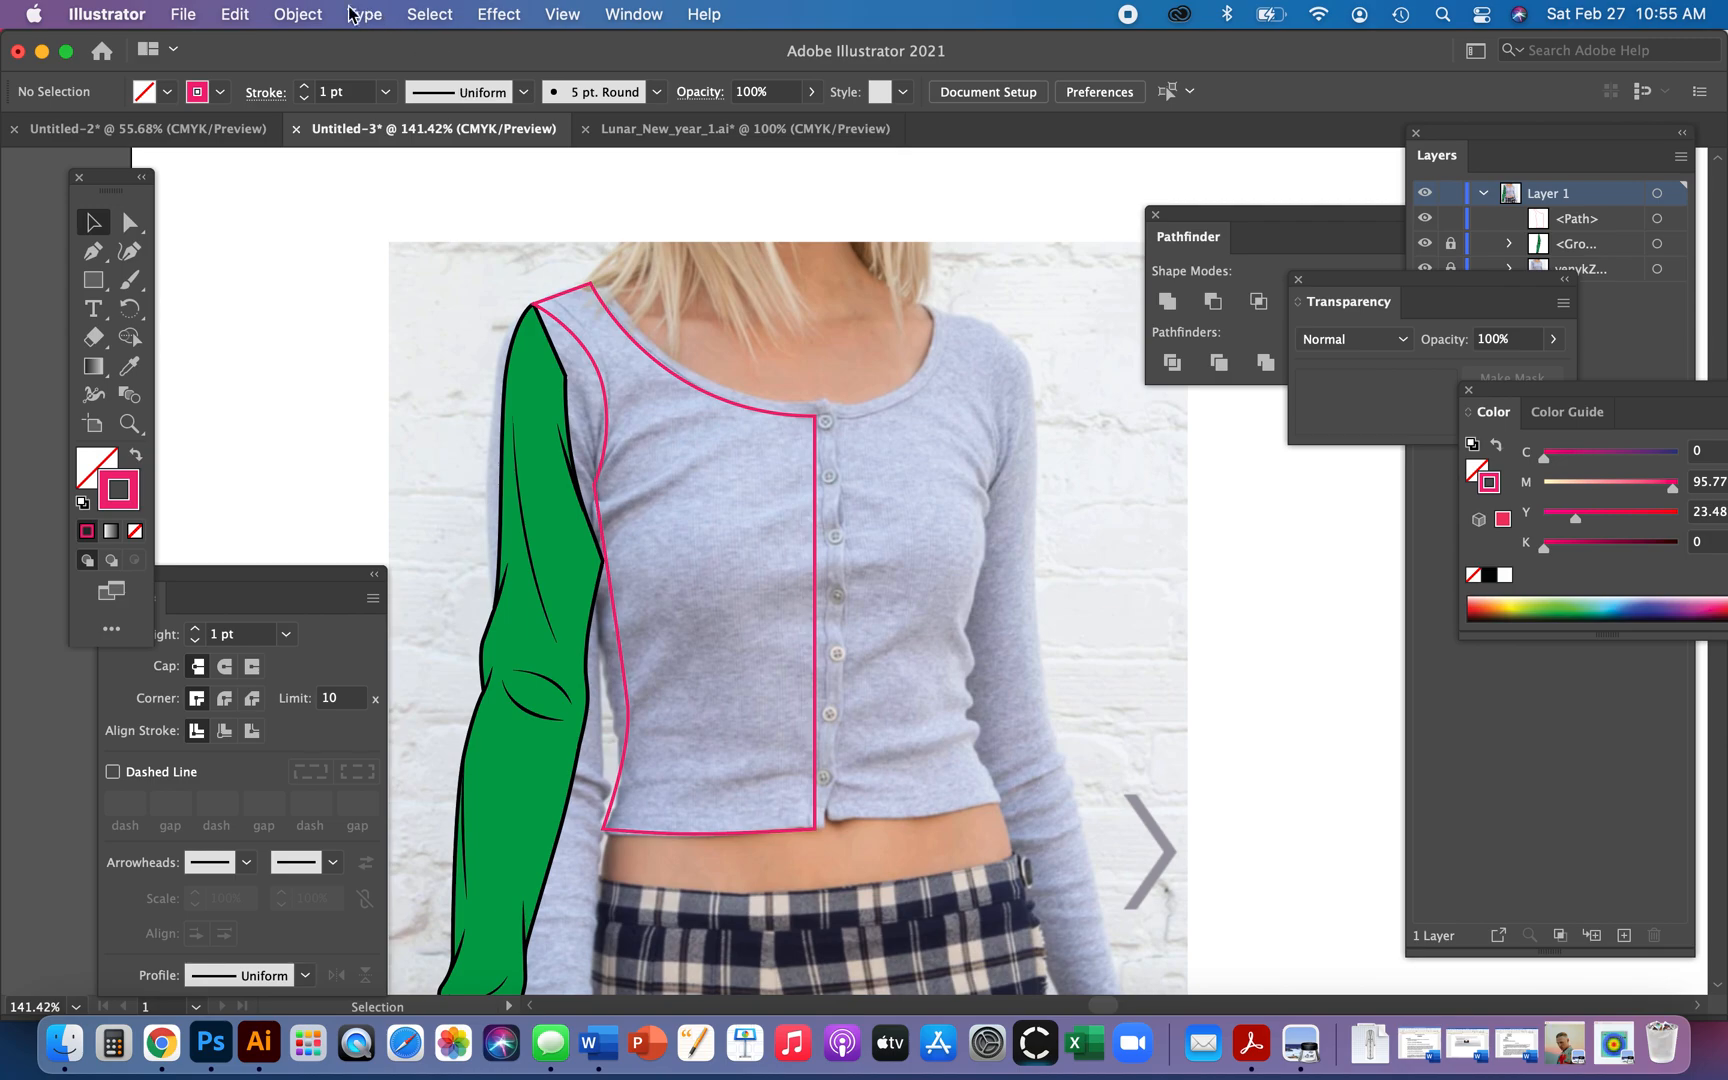
- Unlock all objects and lock only the reference photo again
{"action": "left_click", "coordinate": [298, 14]}
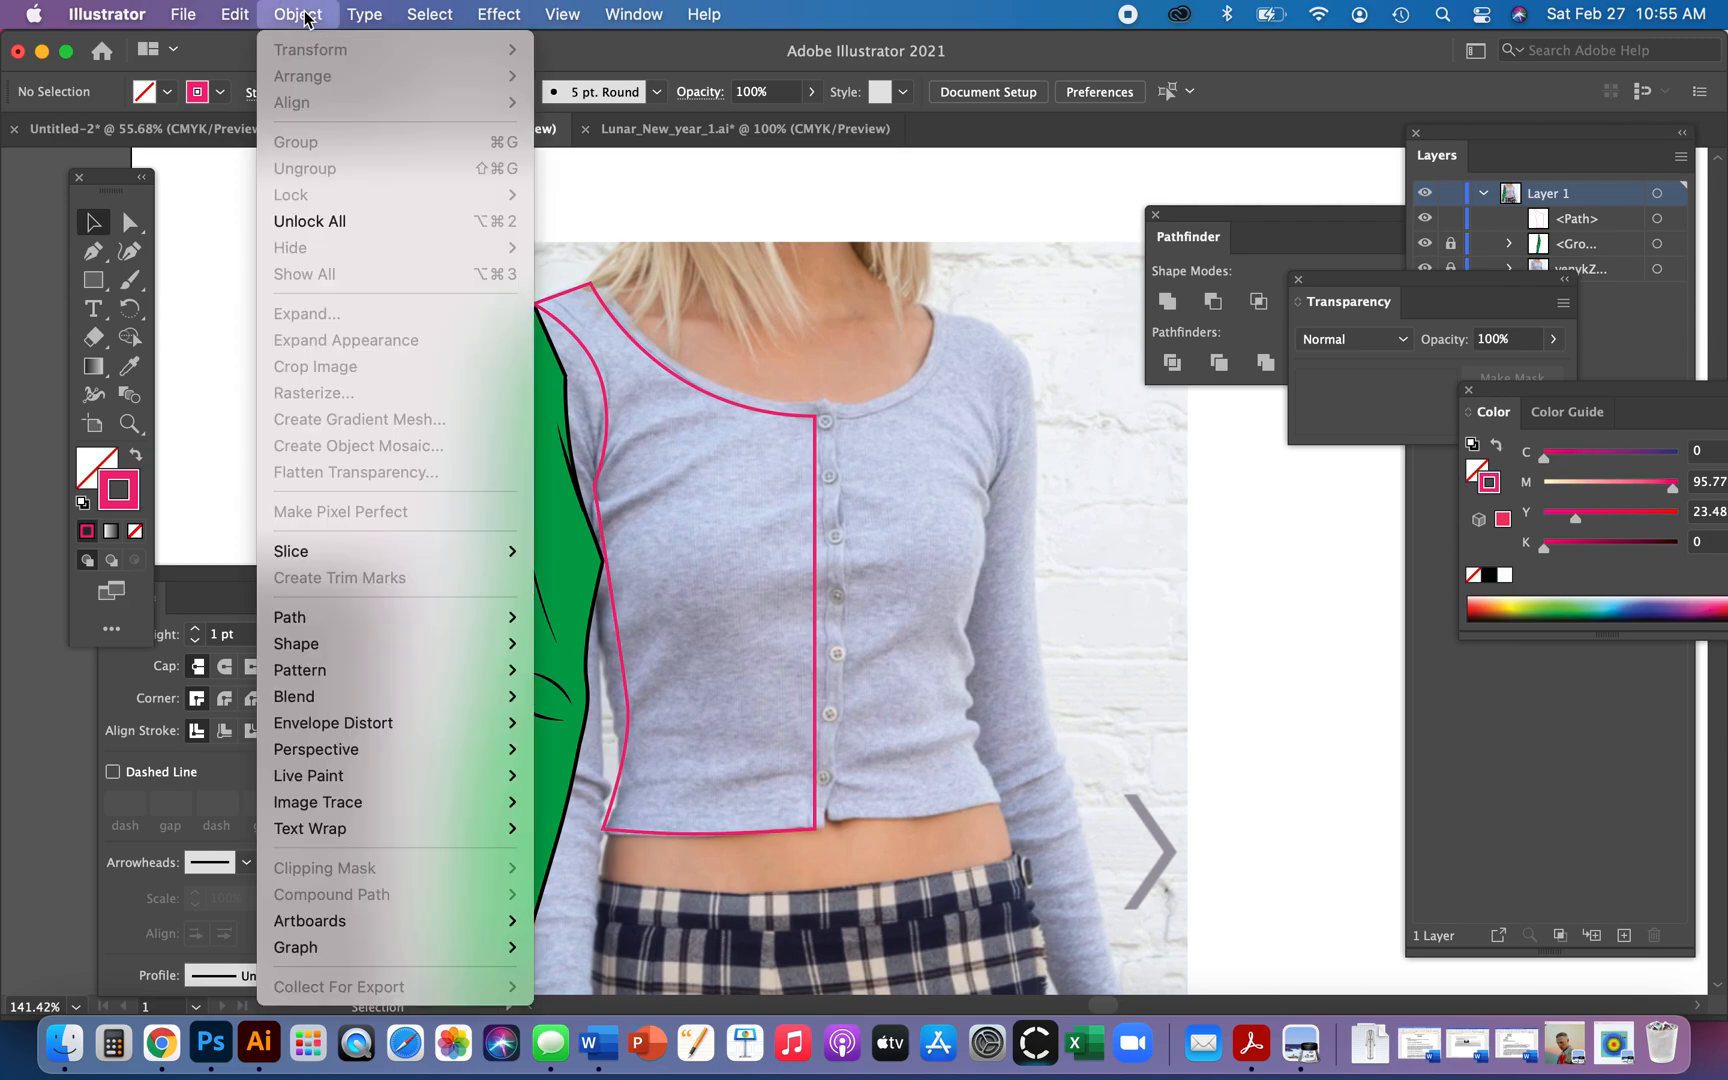
{"action": "left_click", "coordinate": [362, 224]}
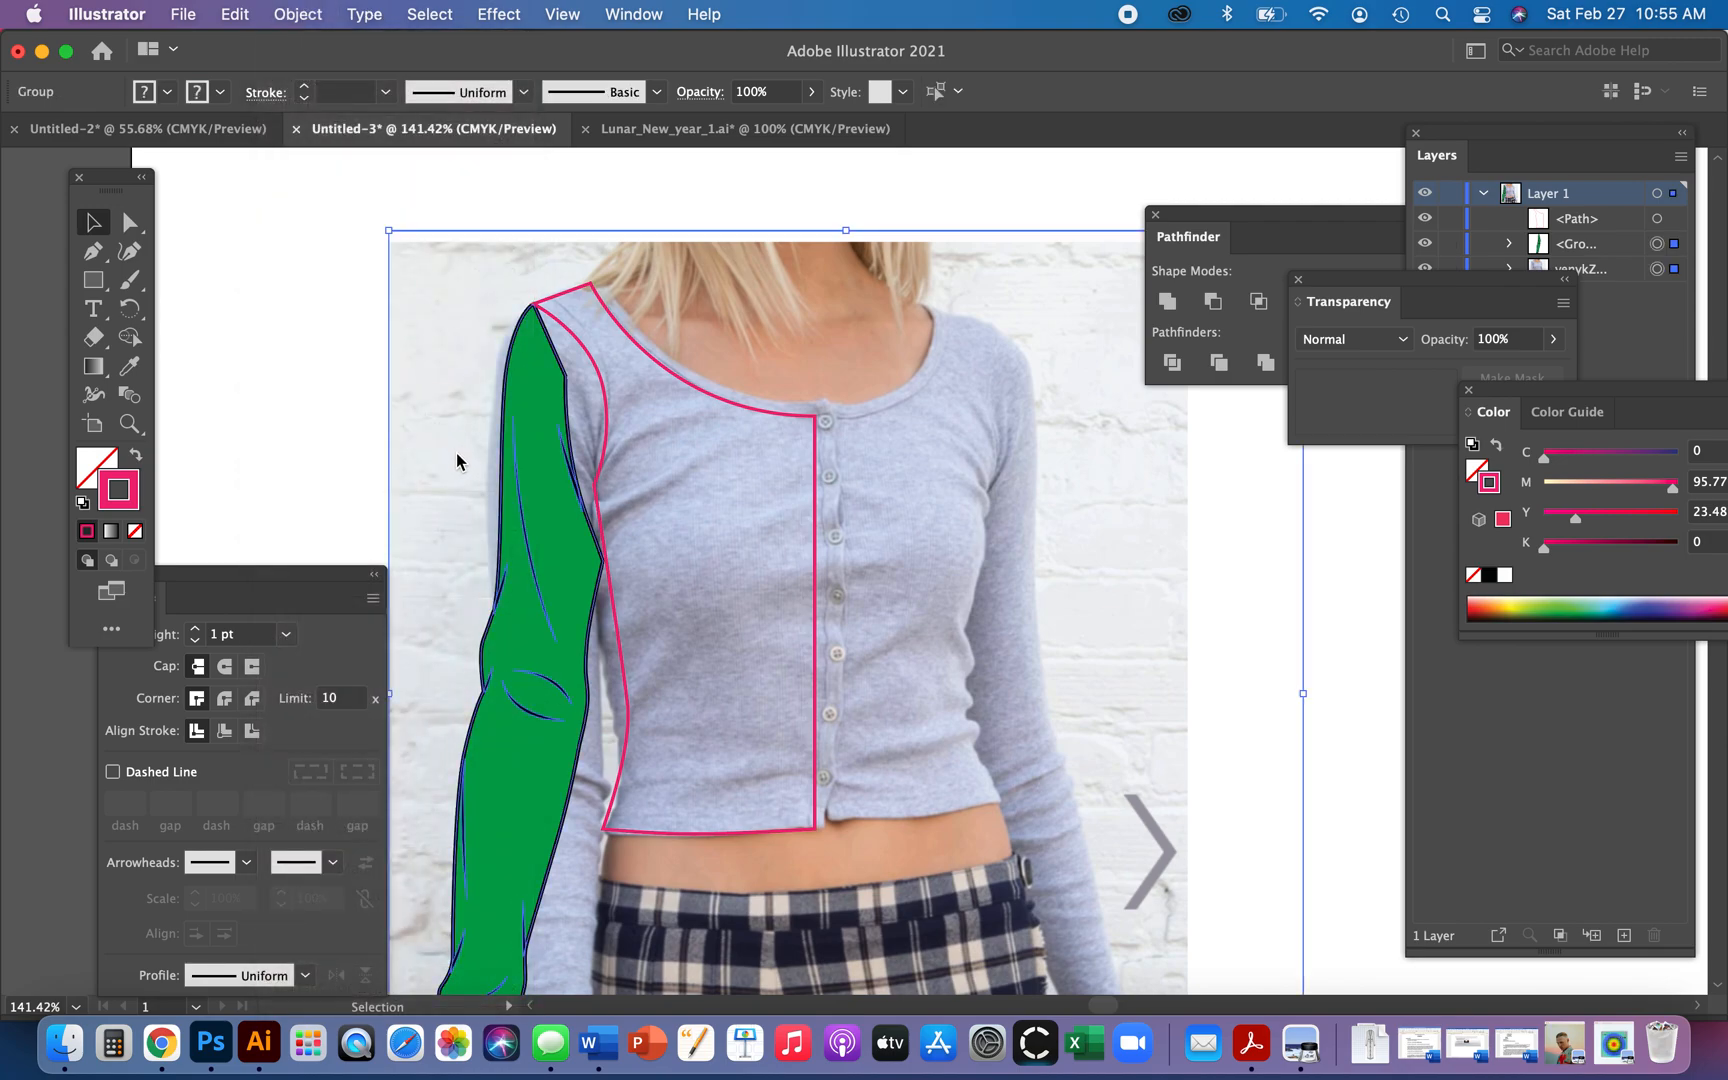
{"action": "left_click", "coordinate": [455, 322], "text": "shift"}
- Select the green sleeve and the pink bodice outline together and move them to the blank area right of the photo
{"action": "left_click", "coordinate": [549, 392]}
{"action": "left_click", "coordinate": [603, 396], "text": "shift"}
{"action": "left_click_drag", "start_coordinate": [603, 396], "coordinate": [1361, 404]}
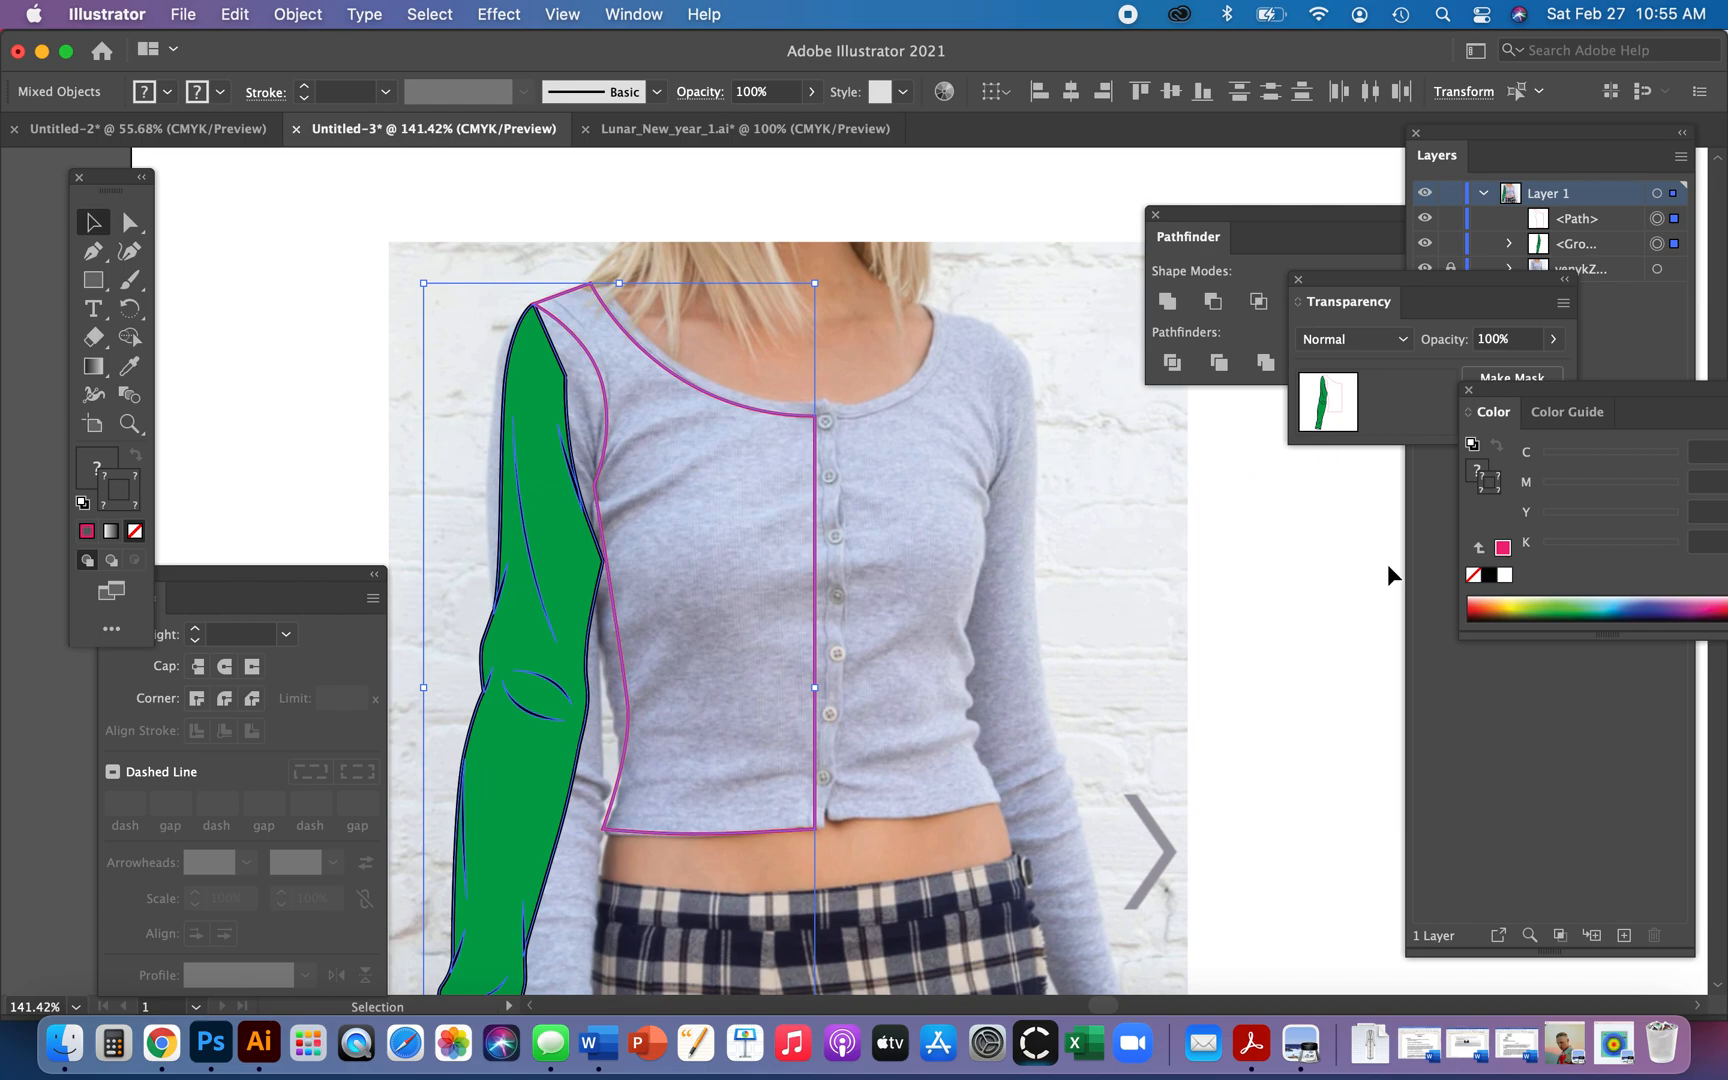
{"action": "left_click_drag", "start_coordinate": [1343, 594], "coordinate": [751, 498]}
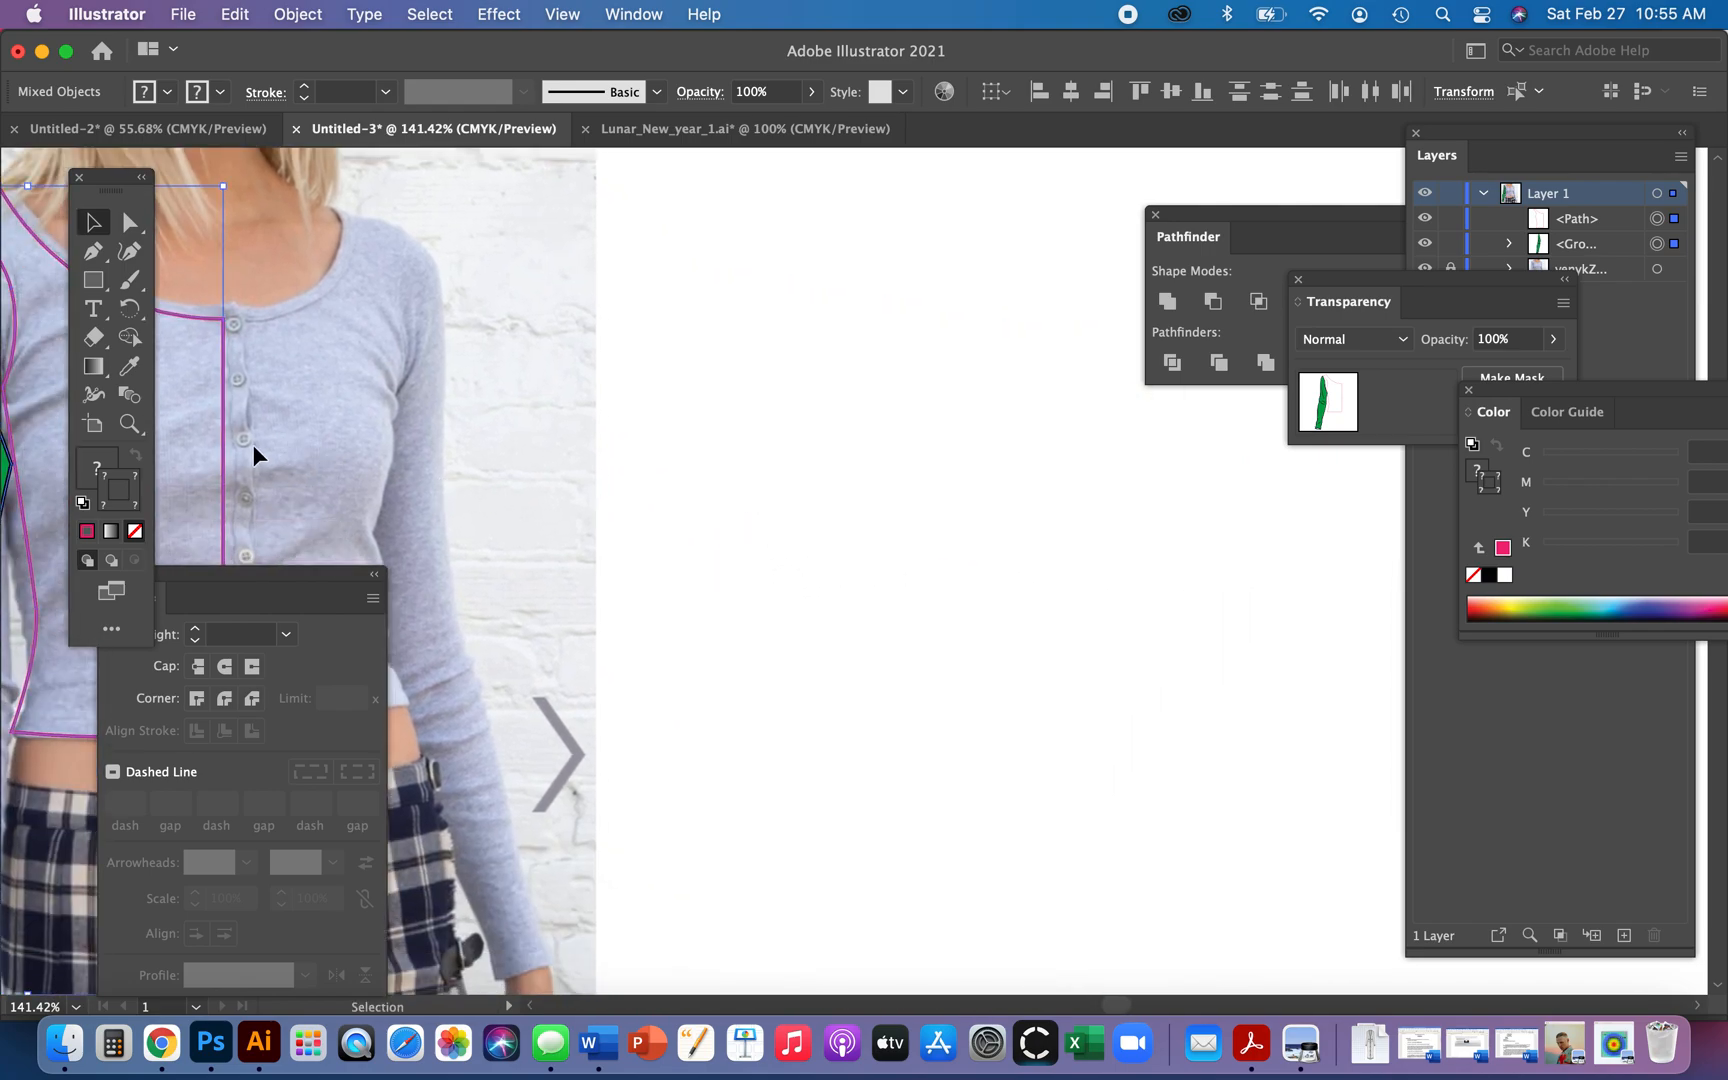
{"action": "left_click_drag", "start_coordinate": [224, 460], "coordinate": [1100, 464]}
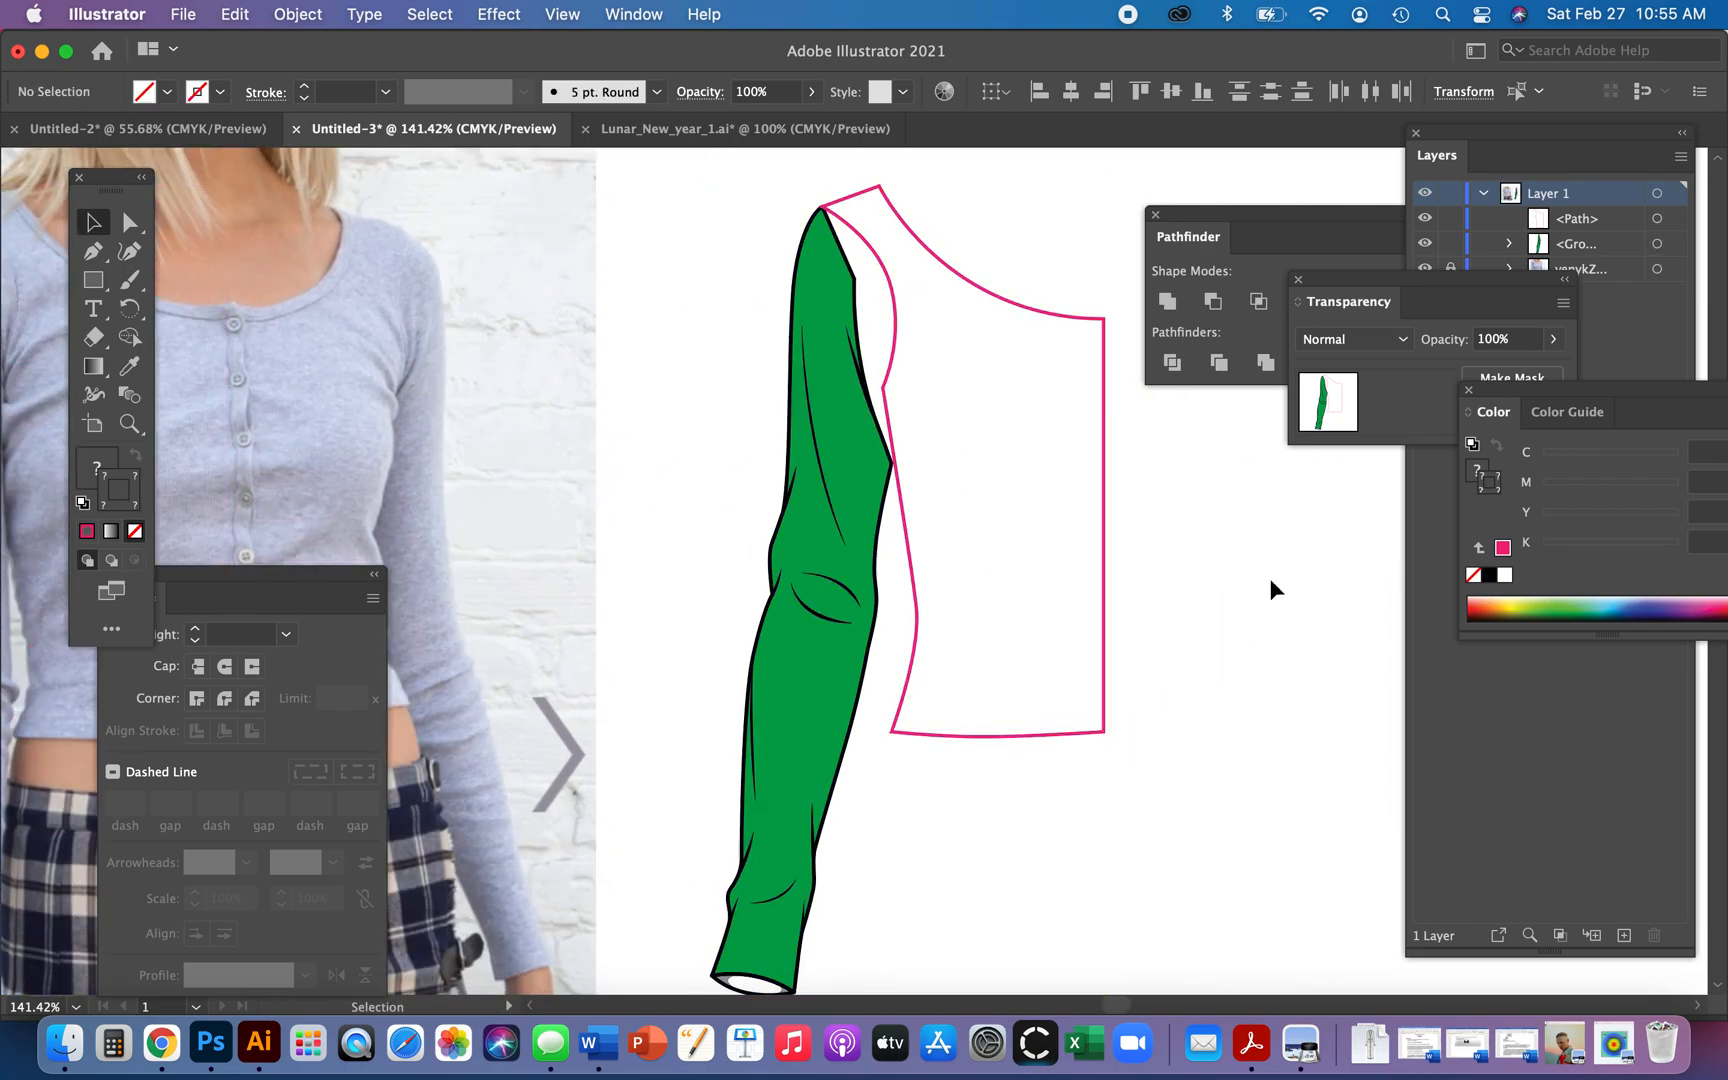
- Remove the extra anchor point on the sleeve's upper inner edge and move its underarm point to the base of the bodice armhole
{"action": "left_click", "coordinate": [1271, 584]}
{"action": "key", "text": "a"}
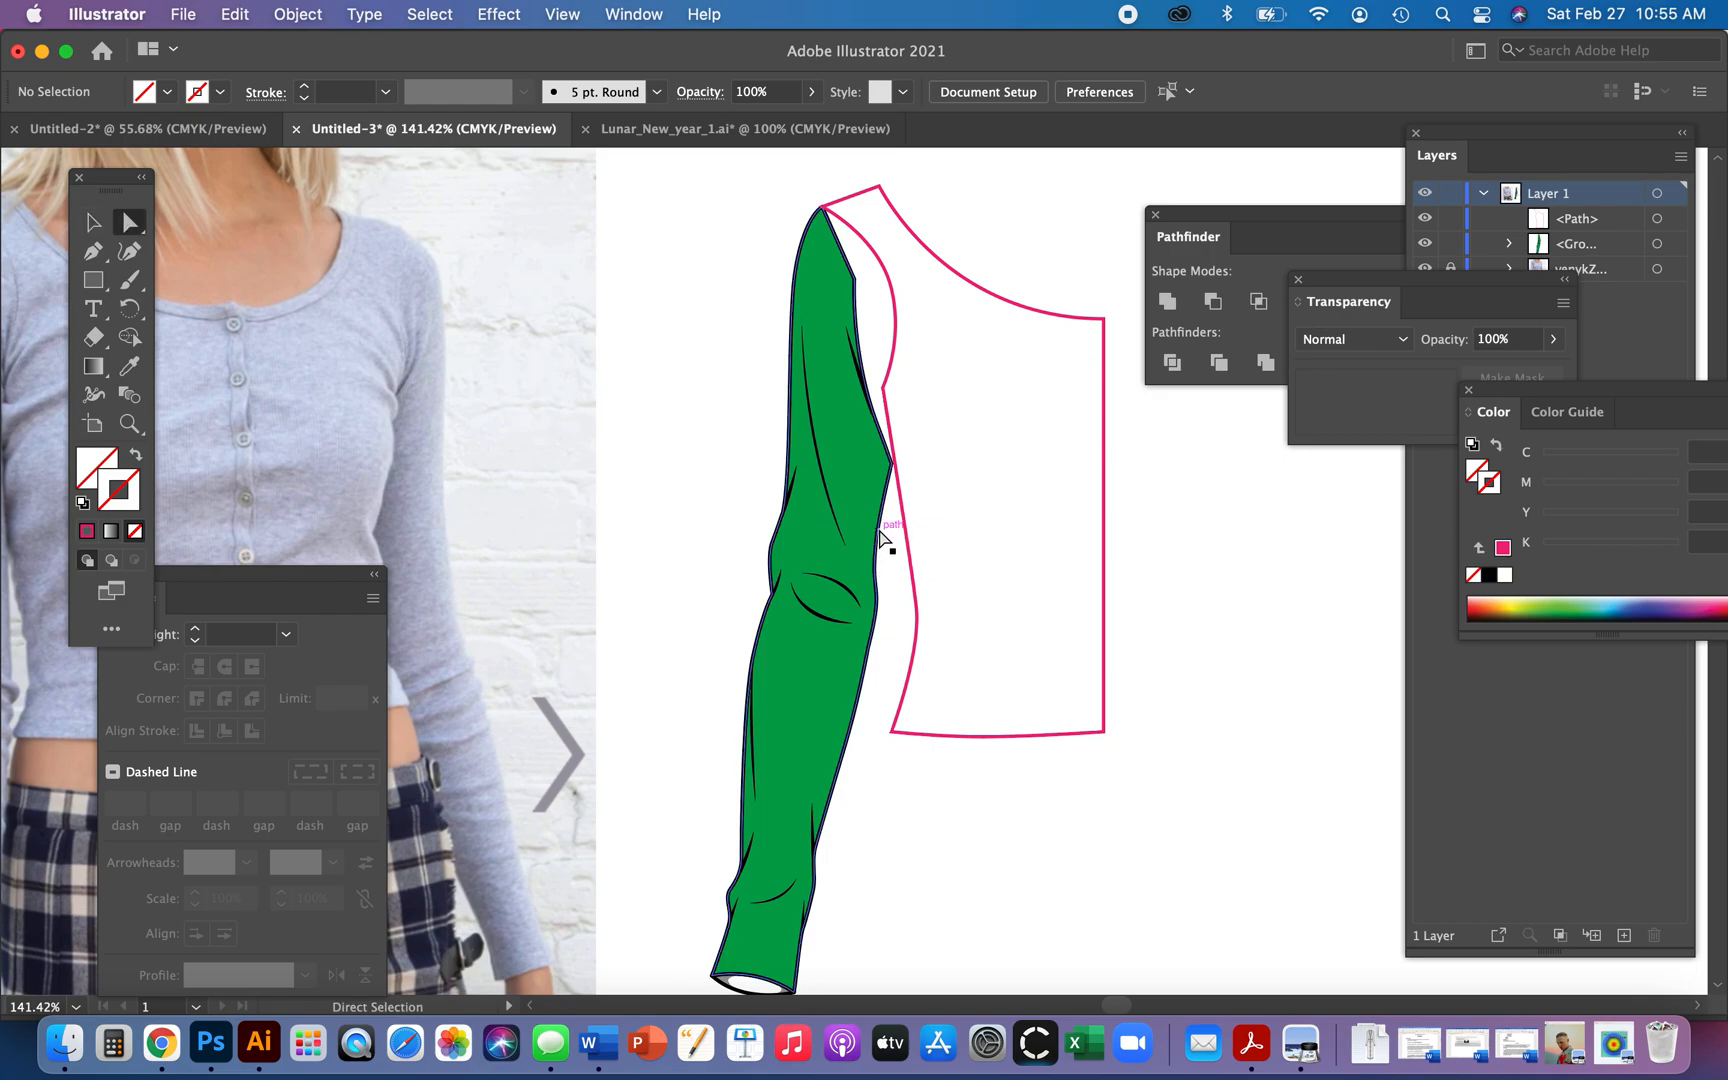
{"action": "left_click", "coordinate": [885, 489]}
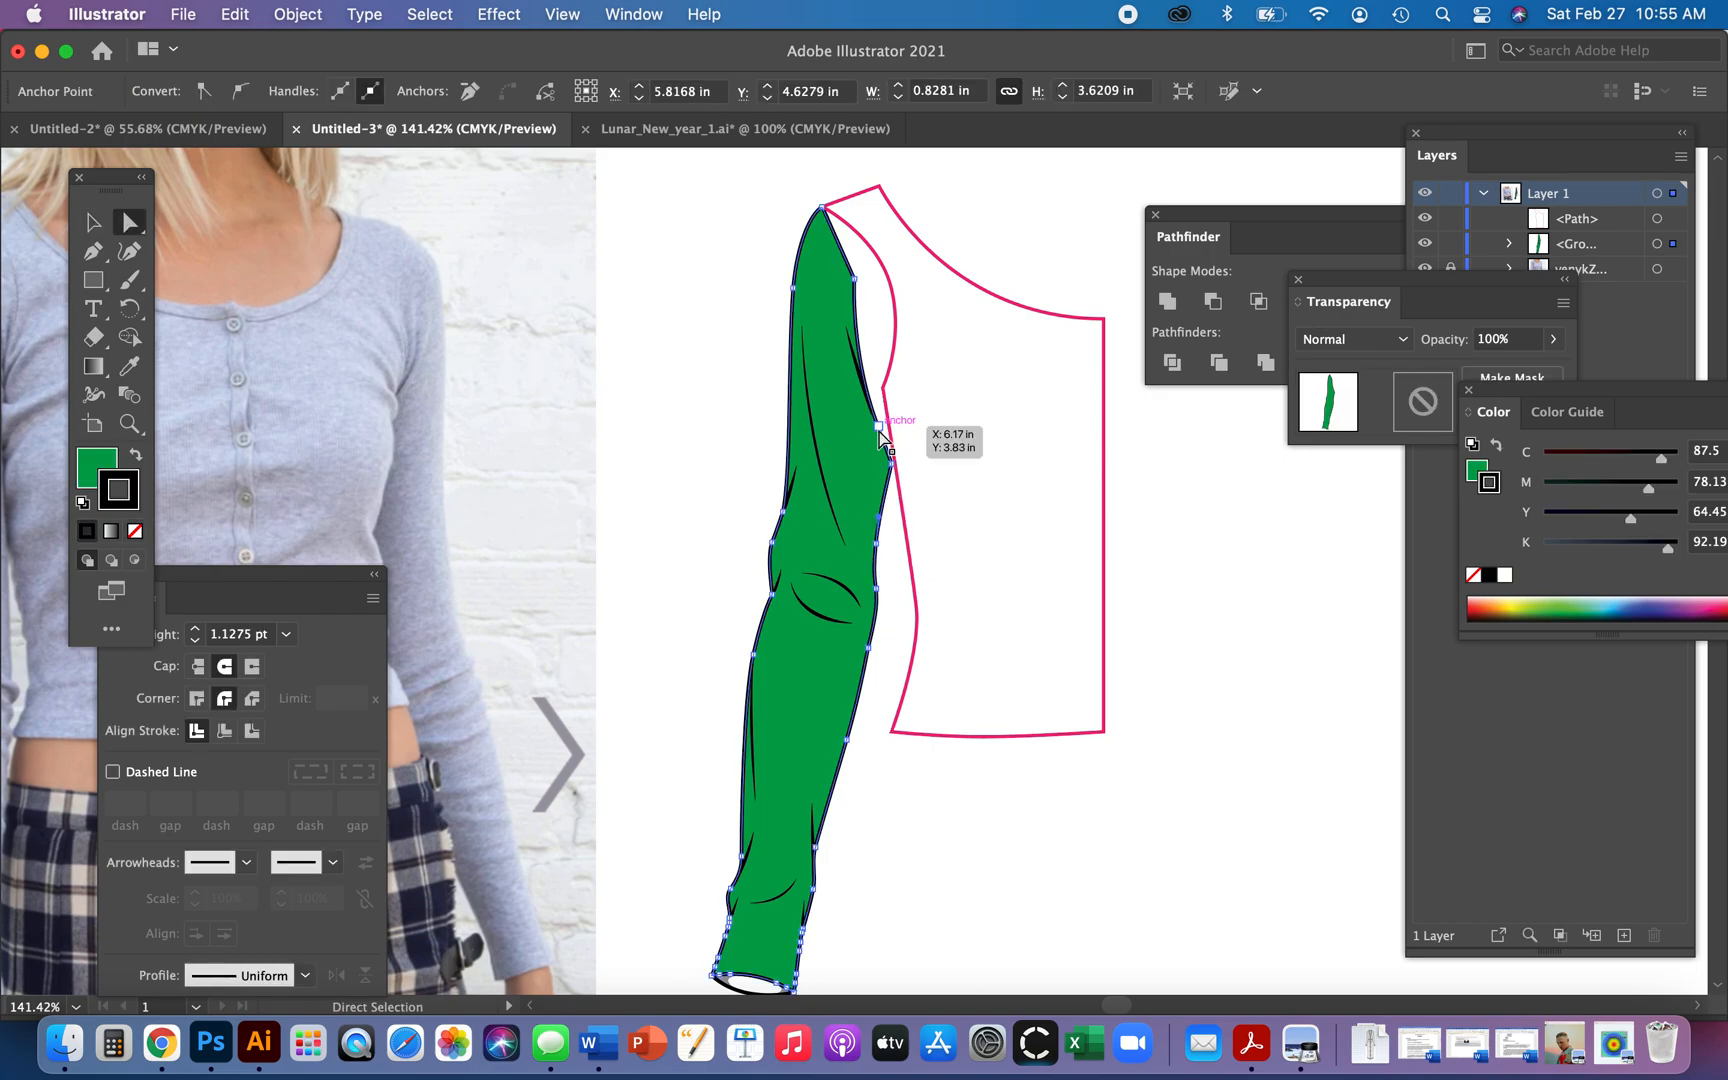
{"action": "key", "text": "minus"}
{"action": "left_click", "coordinate": [879, 427]}
{"action": "key", "text": "a"}
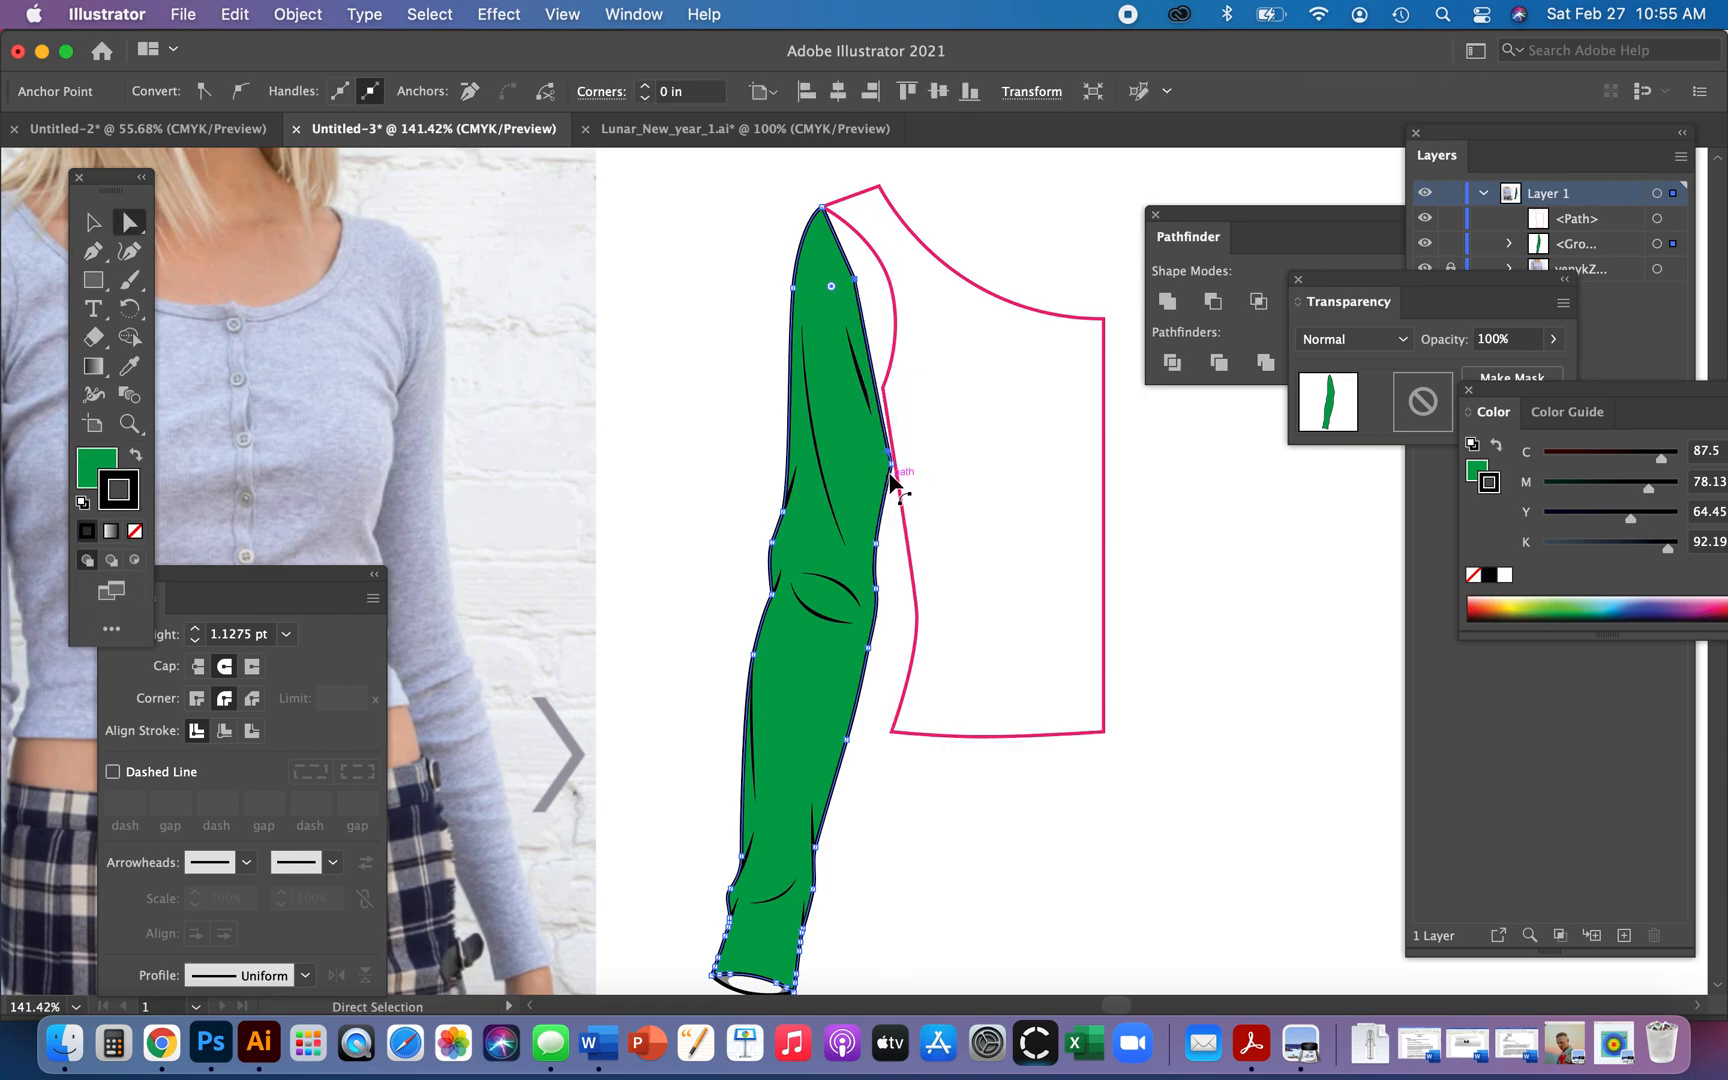
{"action": "left_click", "coordinate": [893, 468]}
{"action": "left_click_drag", "start_coordinate": [893, 468], "coordinate": [880, 381]}
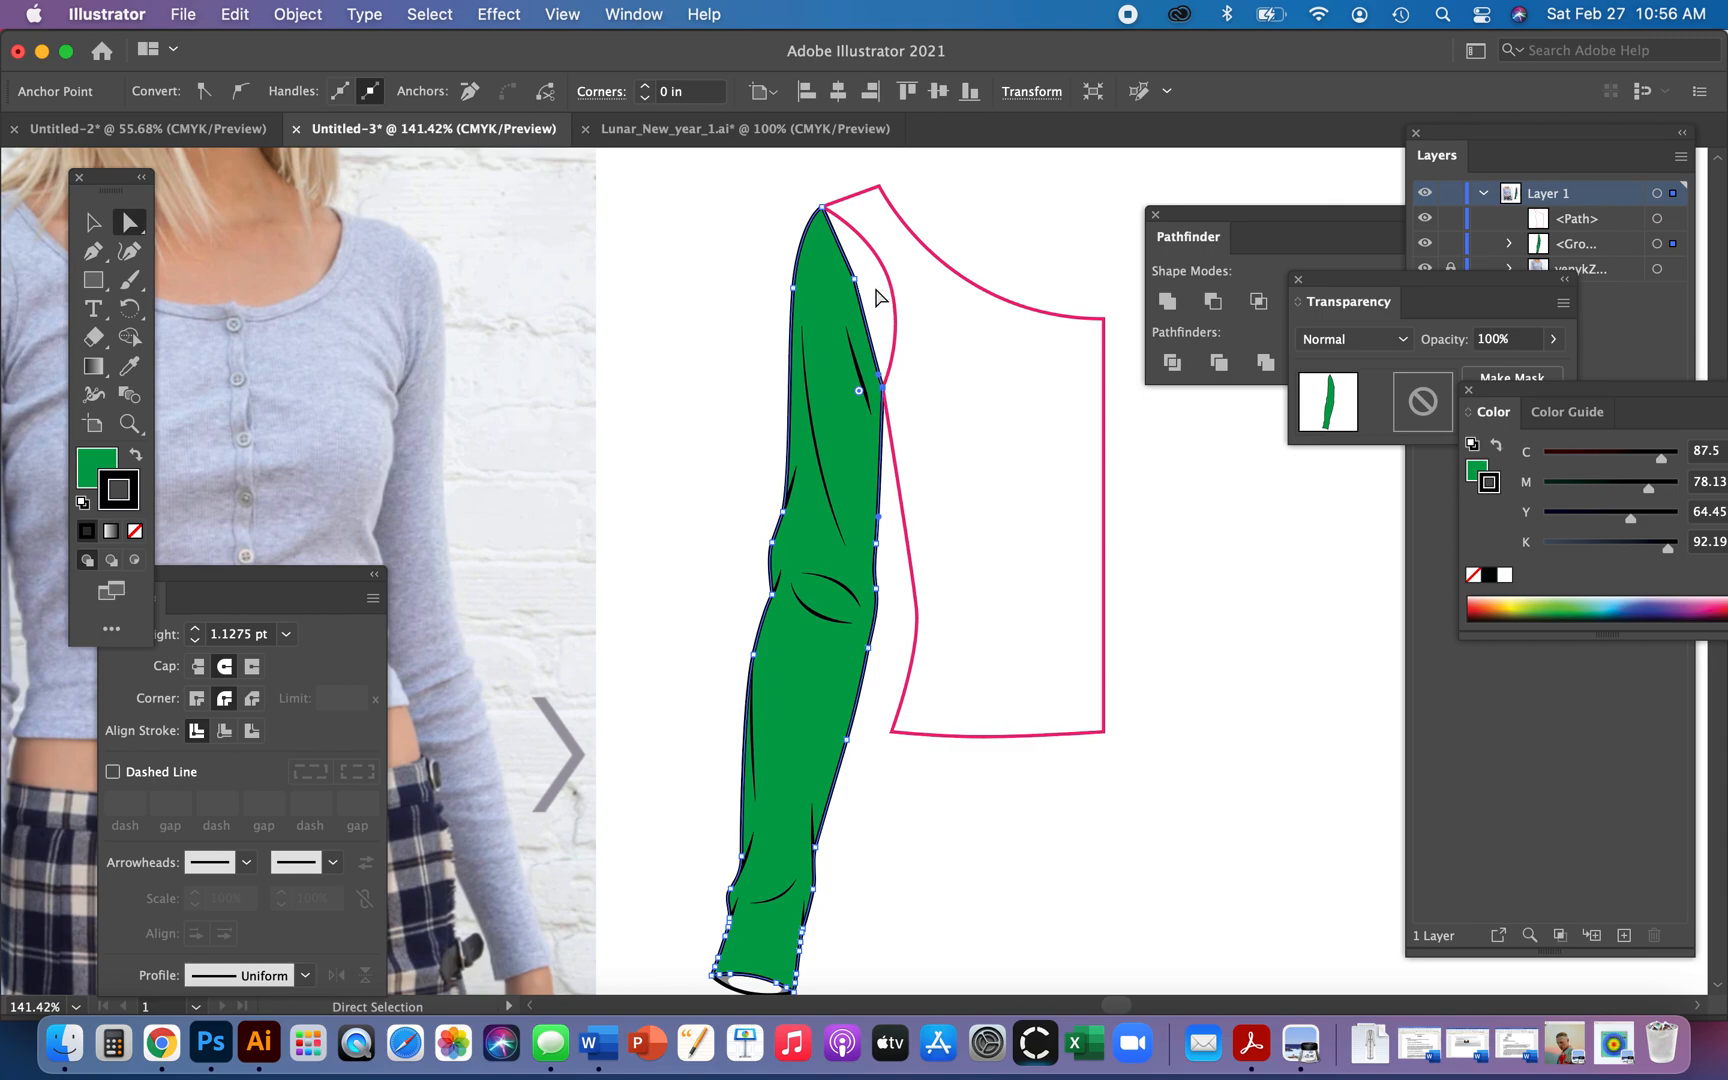
- Try to fit the sleeve's upper inner point to the pink armhole curve
{"action": "left_click_drag", "start_coordinate": [853, 281], "coordinate": [877, 296]}
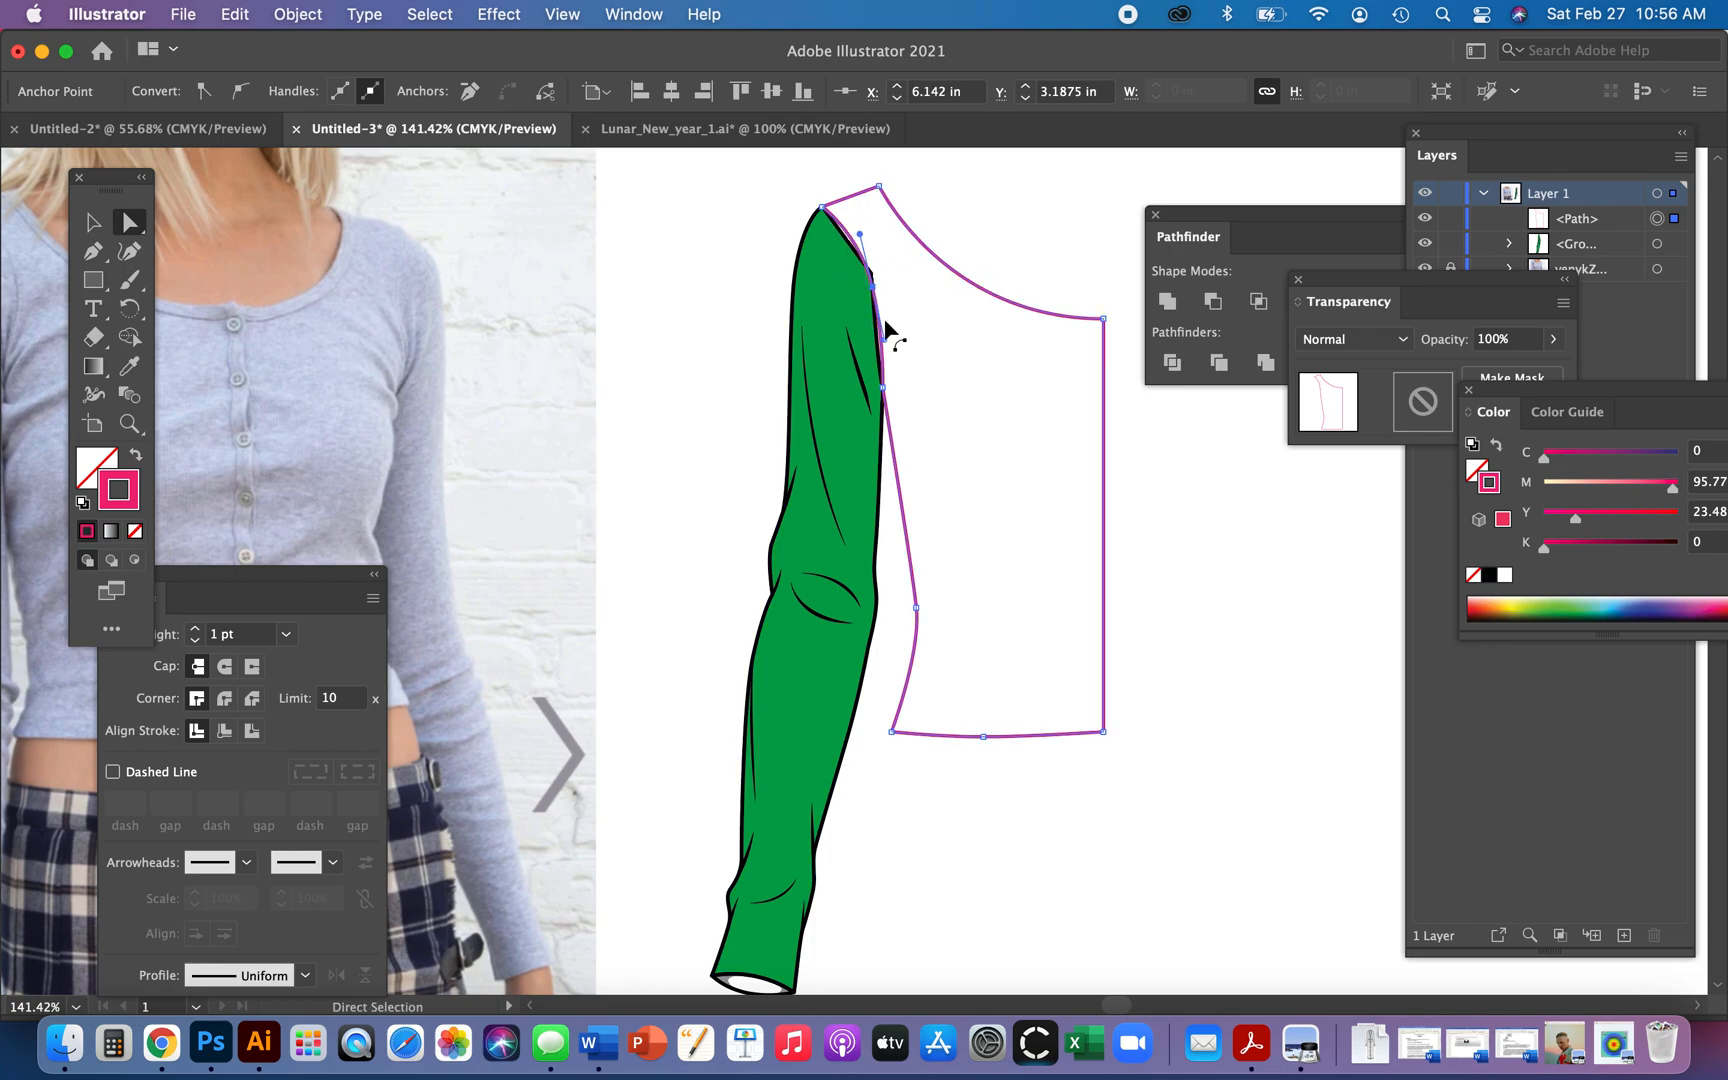
{"action": "left_click", "coordinate": [783, 278]}
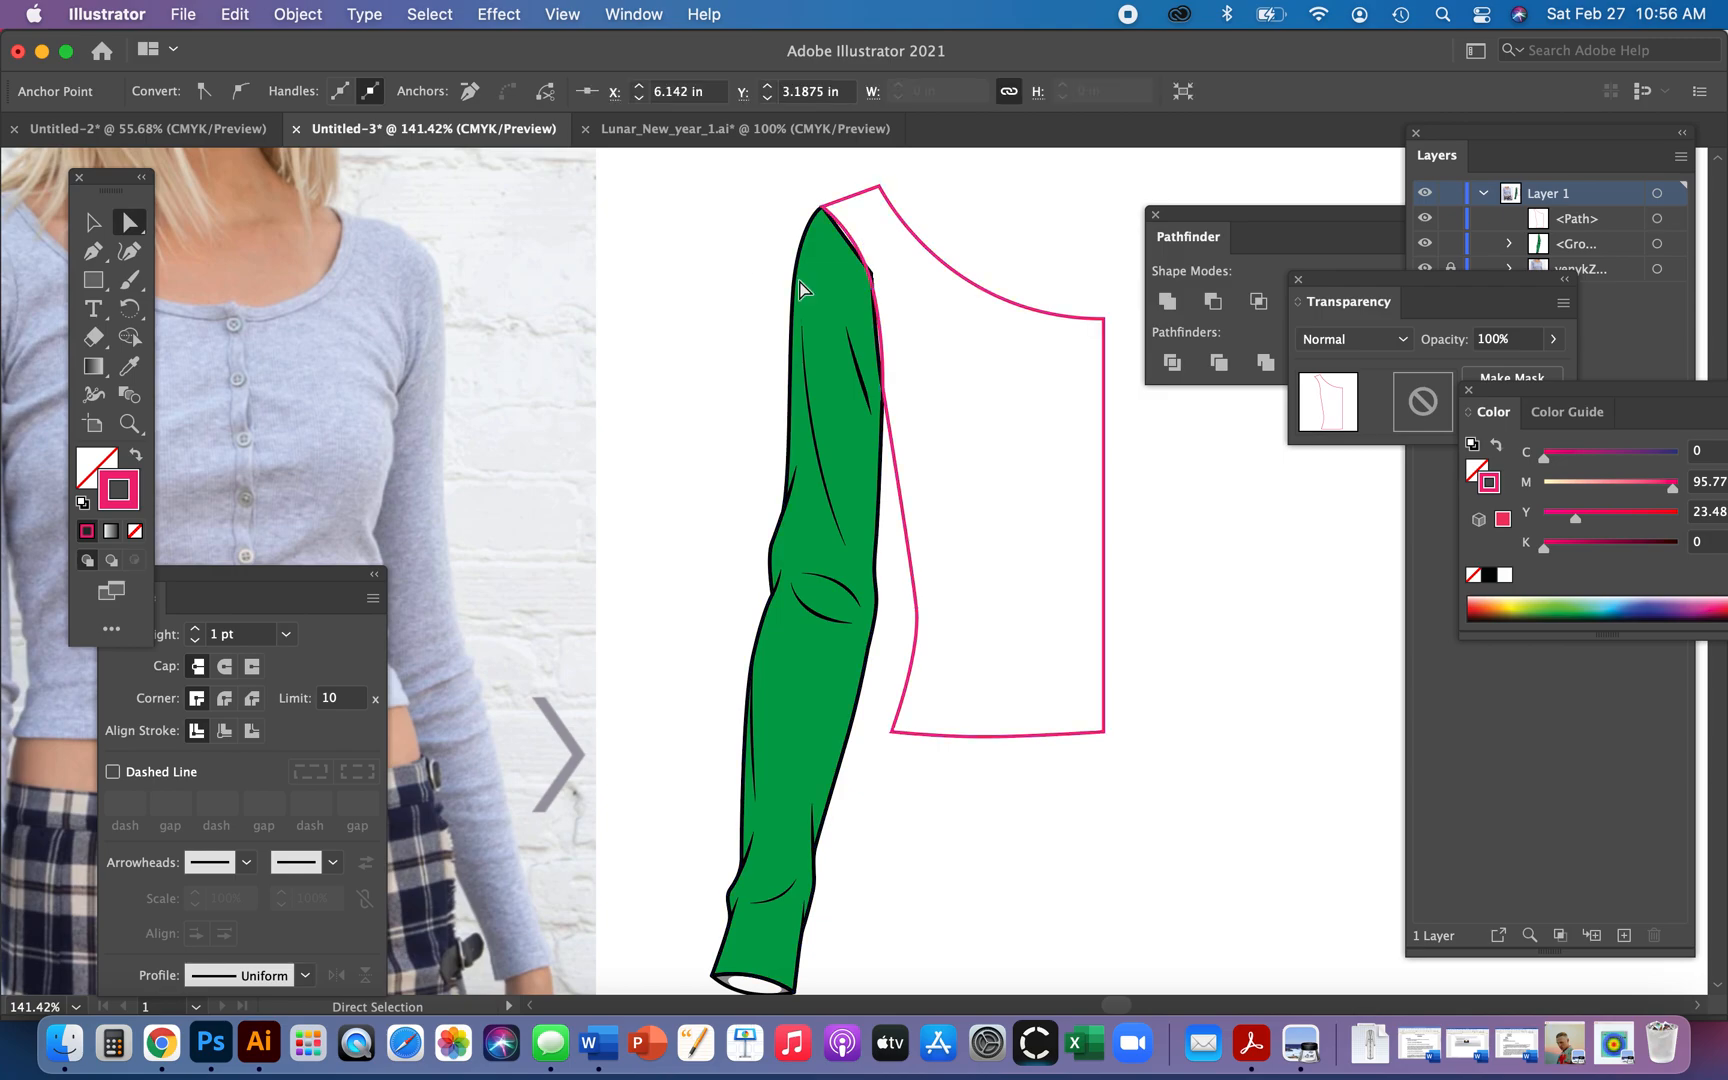
{"action": "left_click", "coordinate": [844, 294]}
{"action": "left_click_drag", "start_coordinate": [873, 272], "coordinate": [896, 263]}
{"action": "key", "text": "super+z"}
{"action": "left_click", "coordinate": [882, 268]}
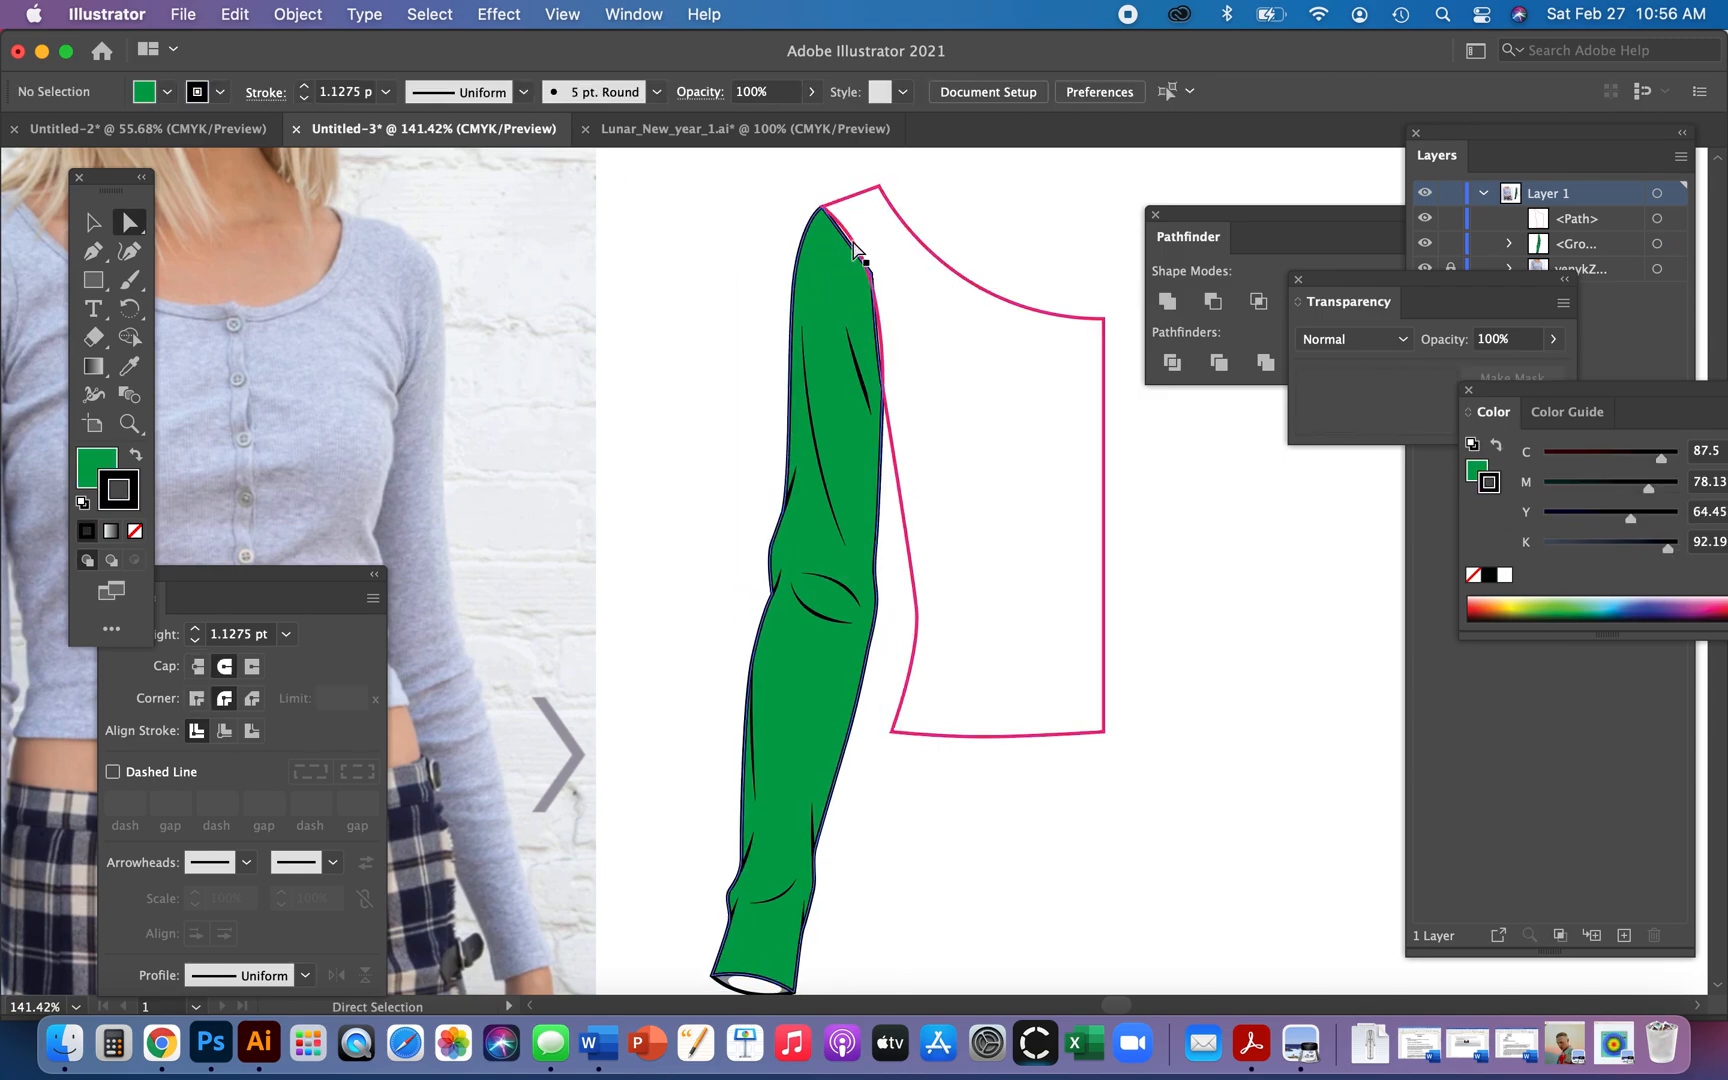
{"action": "left_click", "coordinate": [873, 280]}
{"action": "left_click_drag", "start_coordinate": [877, 291], "coordinate": [875, 278]}
{"action": "key", "text": "super+z"}
- Move the sleeve's upper inner anchor point past the armhole curve into the bodice area
{"action": "scroll", "coordinate": [896, 320], "scroll_direction": "up", "scroll_amount": 5}
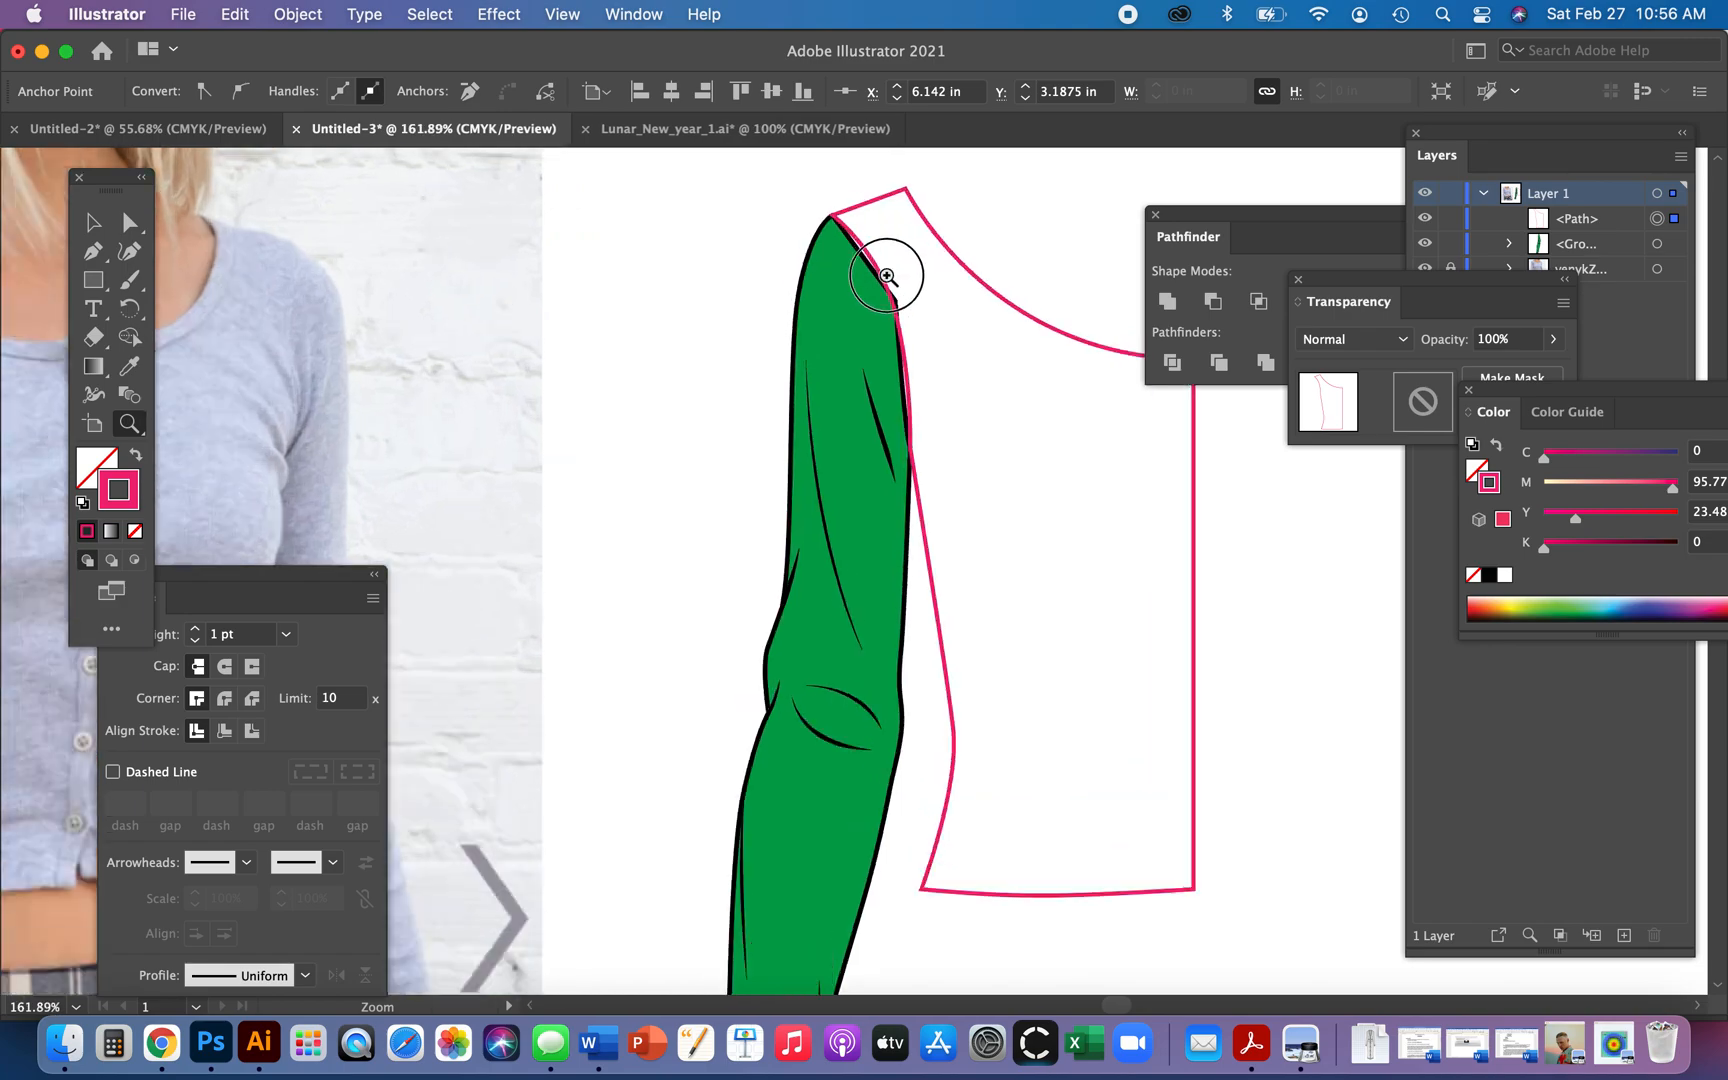
{"action": "left_click", "coordinate": [940, 347]}
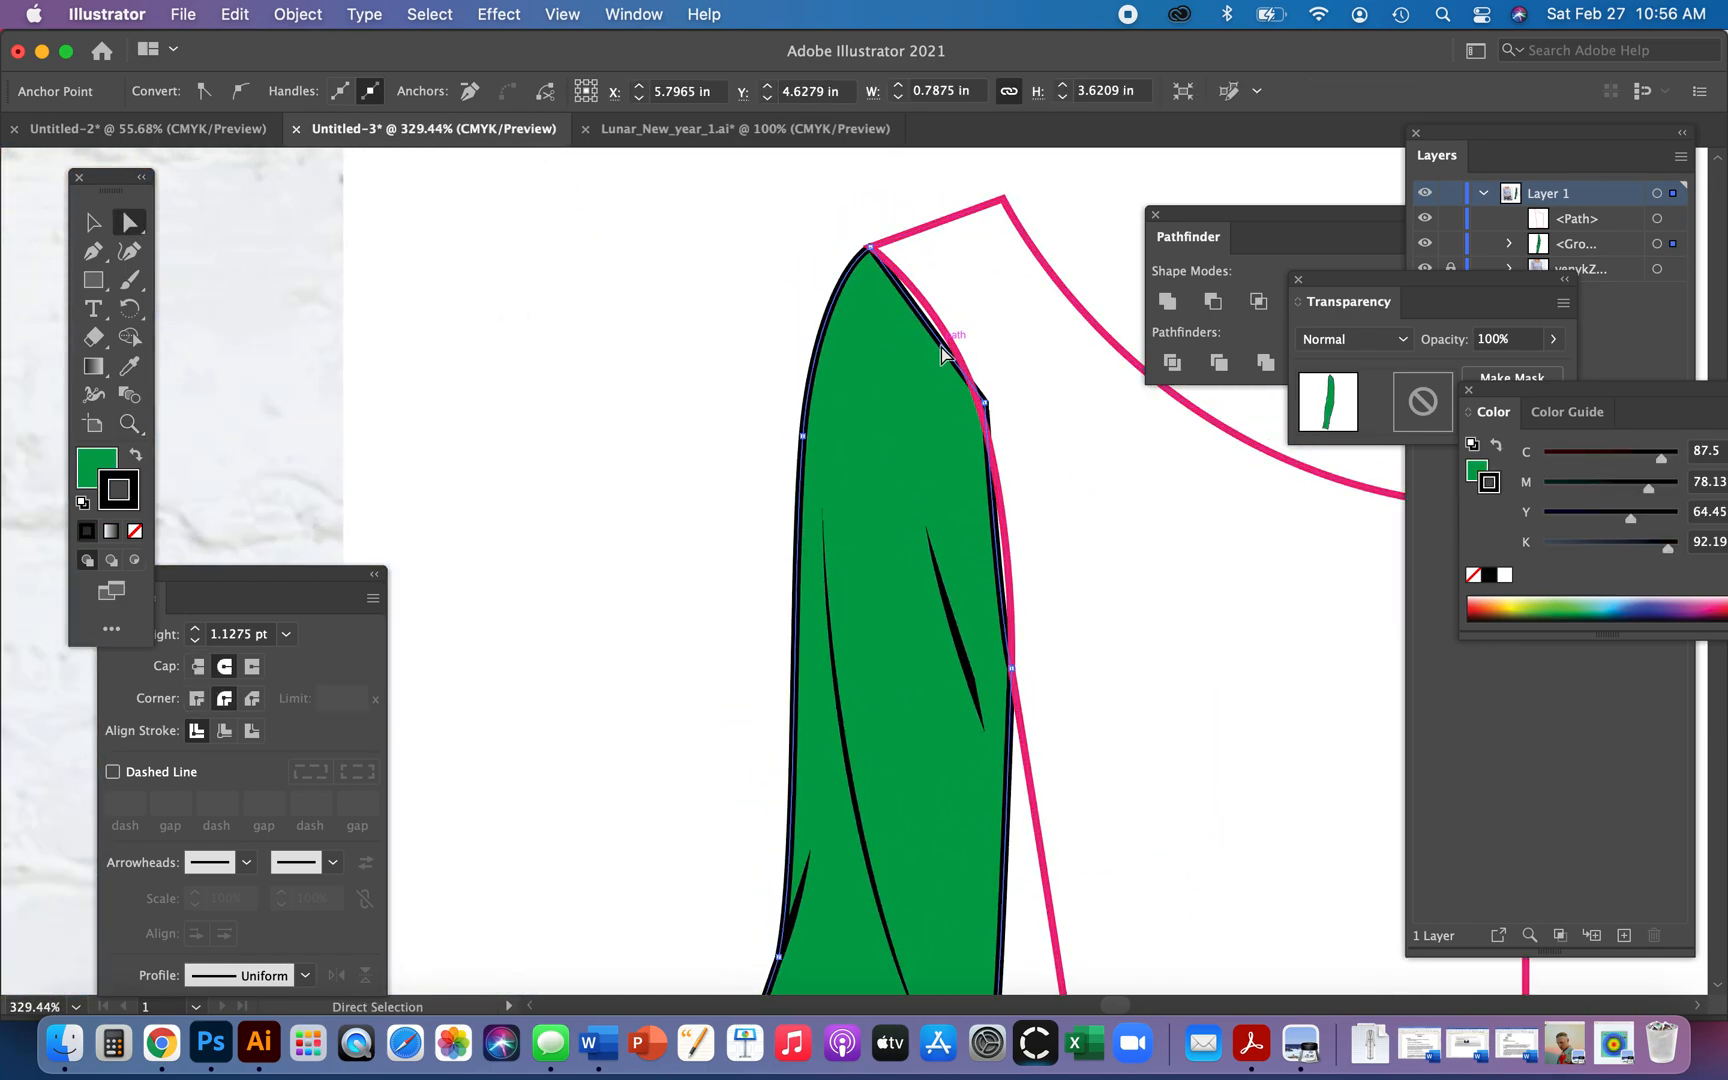
{"action": "left_click_drag", "start_coordinate": [998, 406], "coordinate": [1022, 326]}
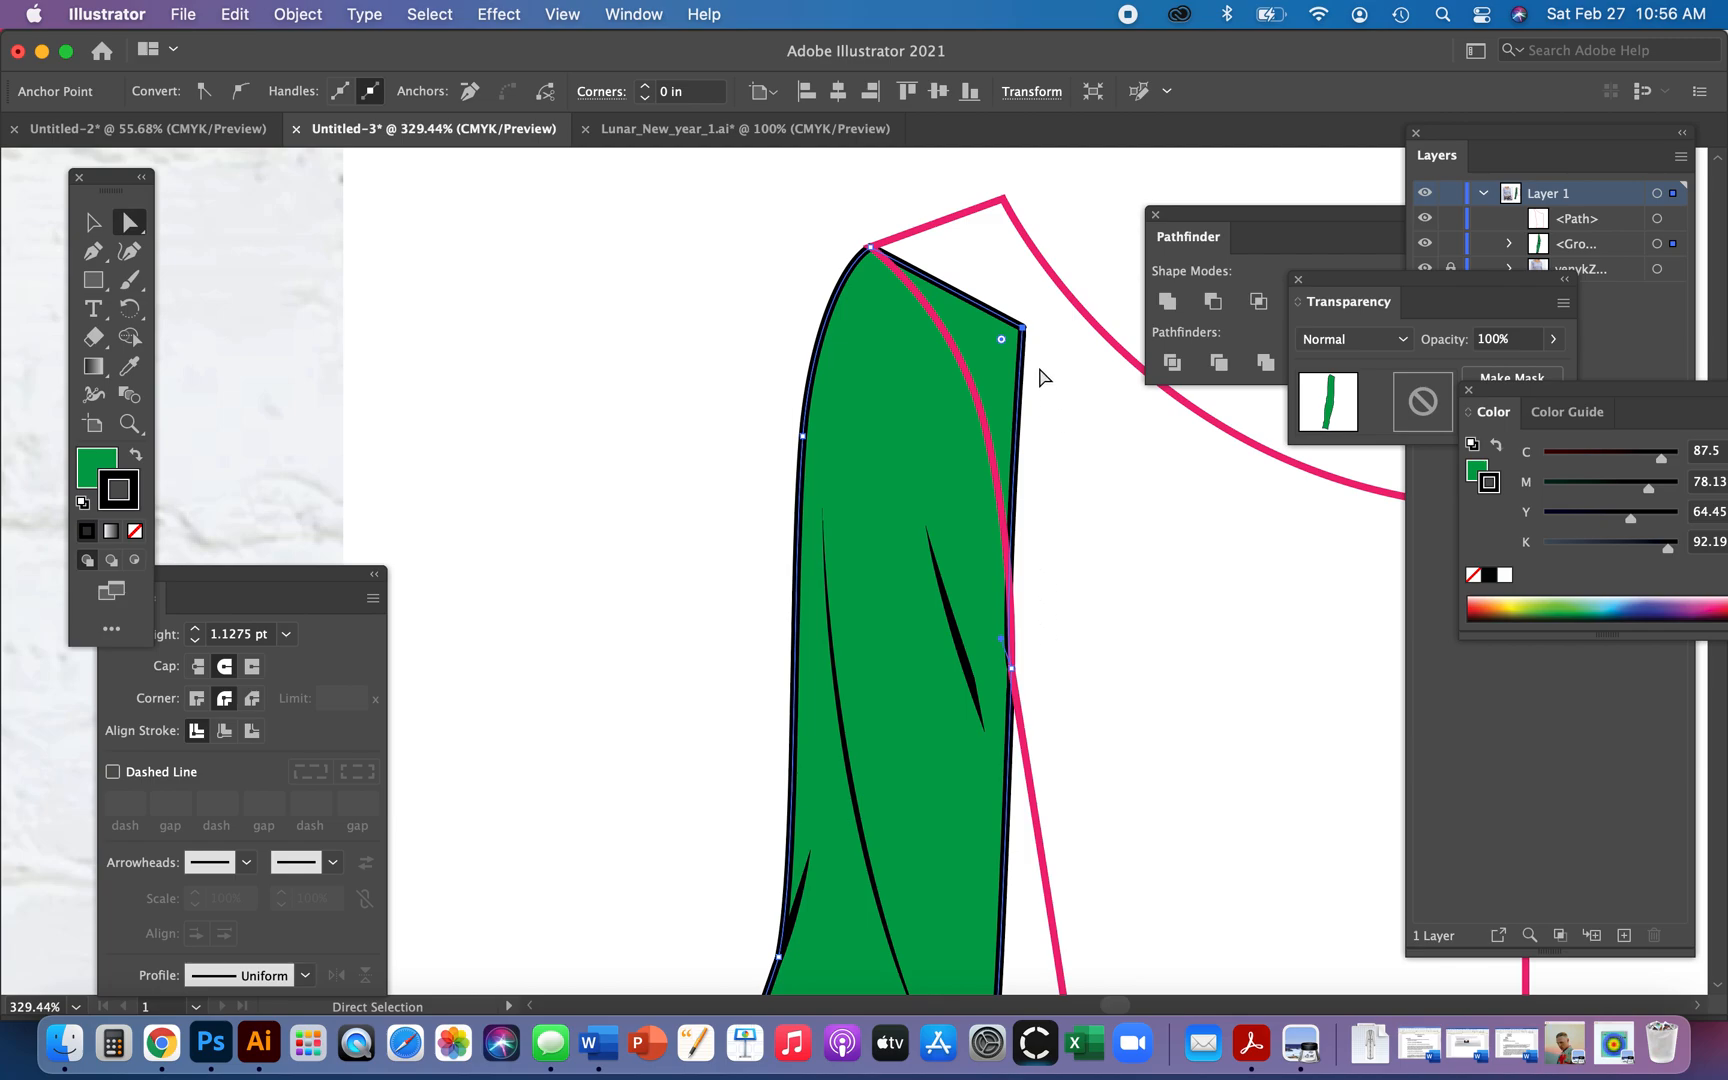
- Add an anchor point to the sleeve's inner edge above the underarm and pull it into the bodice so the shapes overlap
{"action": "key", "text": "p"}
{"action": "key", "text": "plus"}
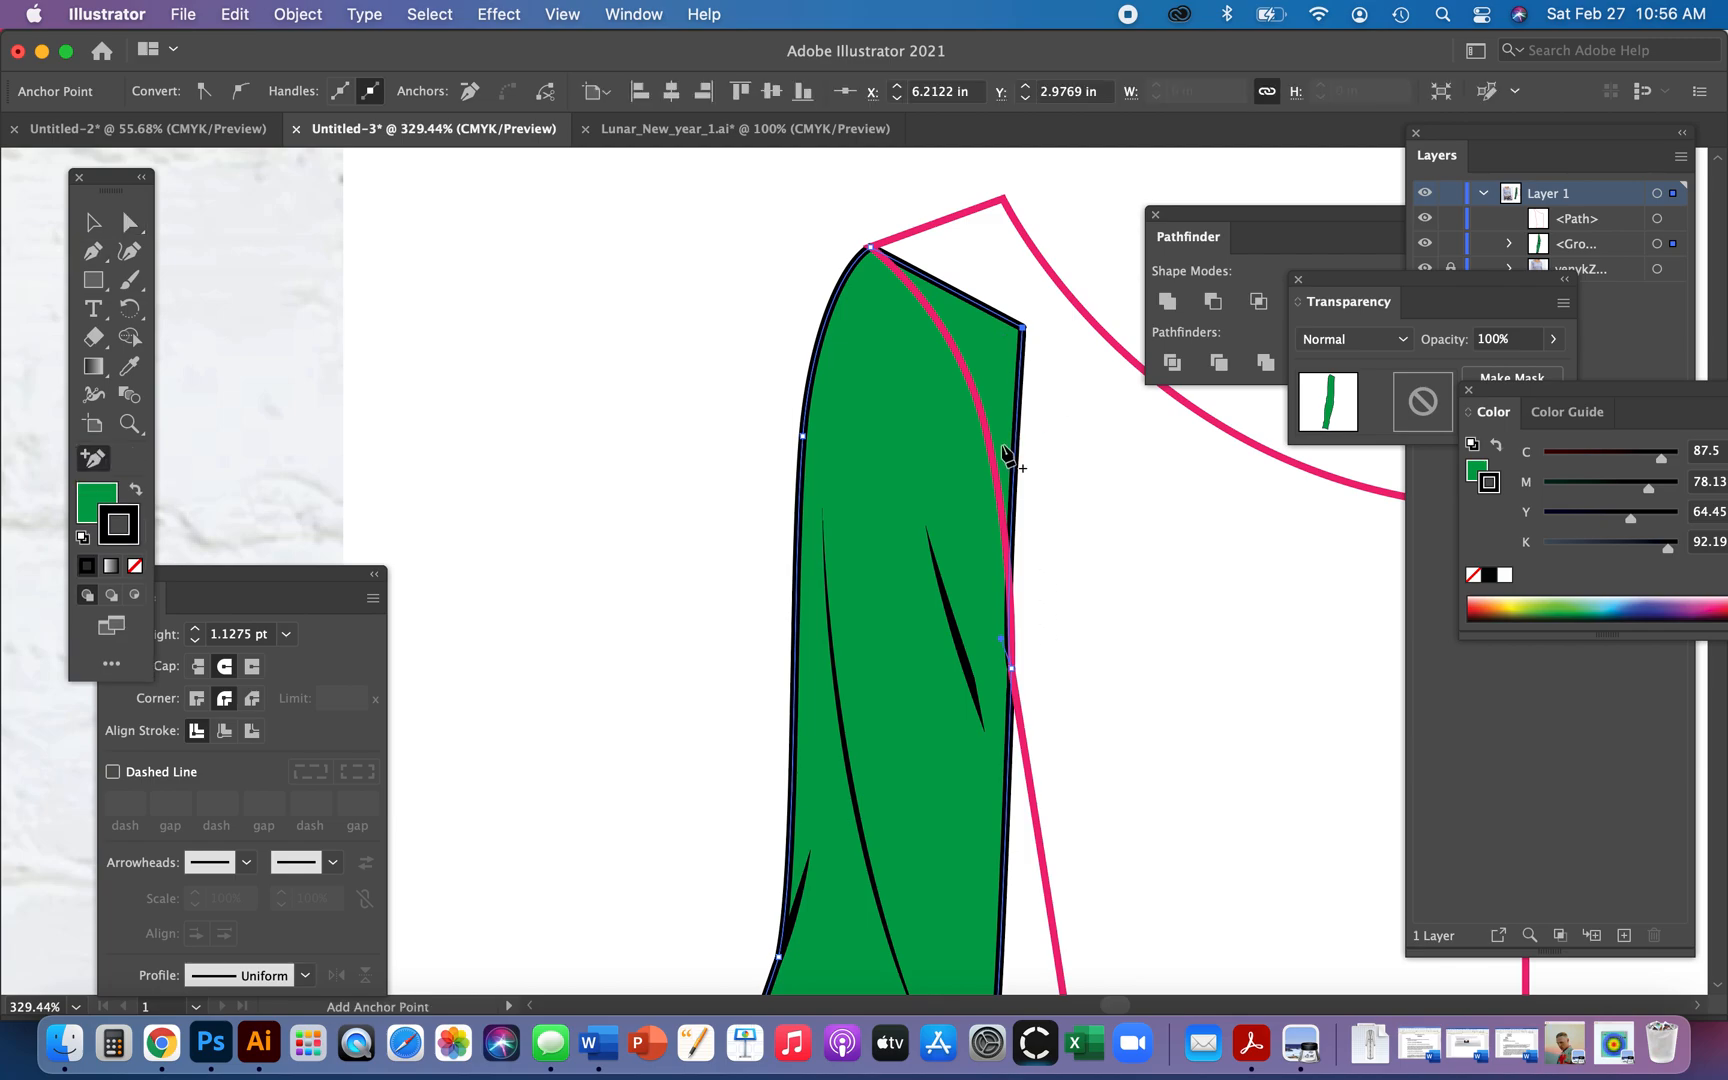
{"action": "left_click", "coordinate": [1016, 448]}
{"action": "key", "text": "a"}
{"action": "left_click_drag", "start_coordinate": [1016, 447], "coordinate": [1115, 632]}
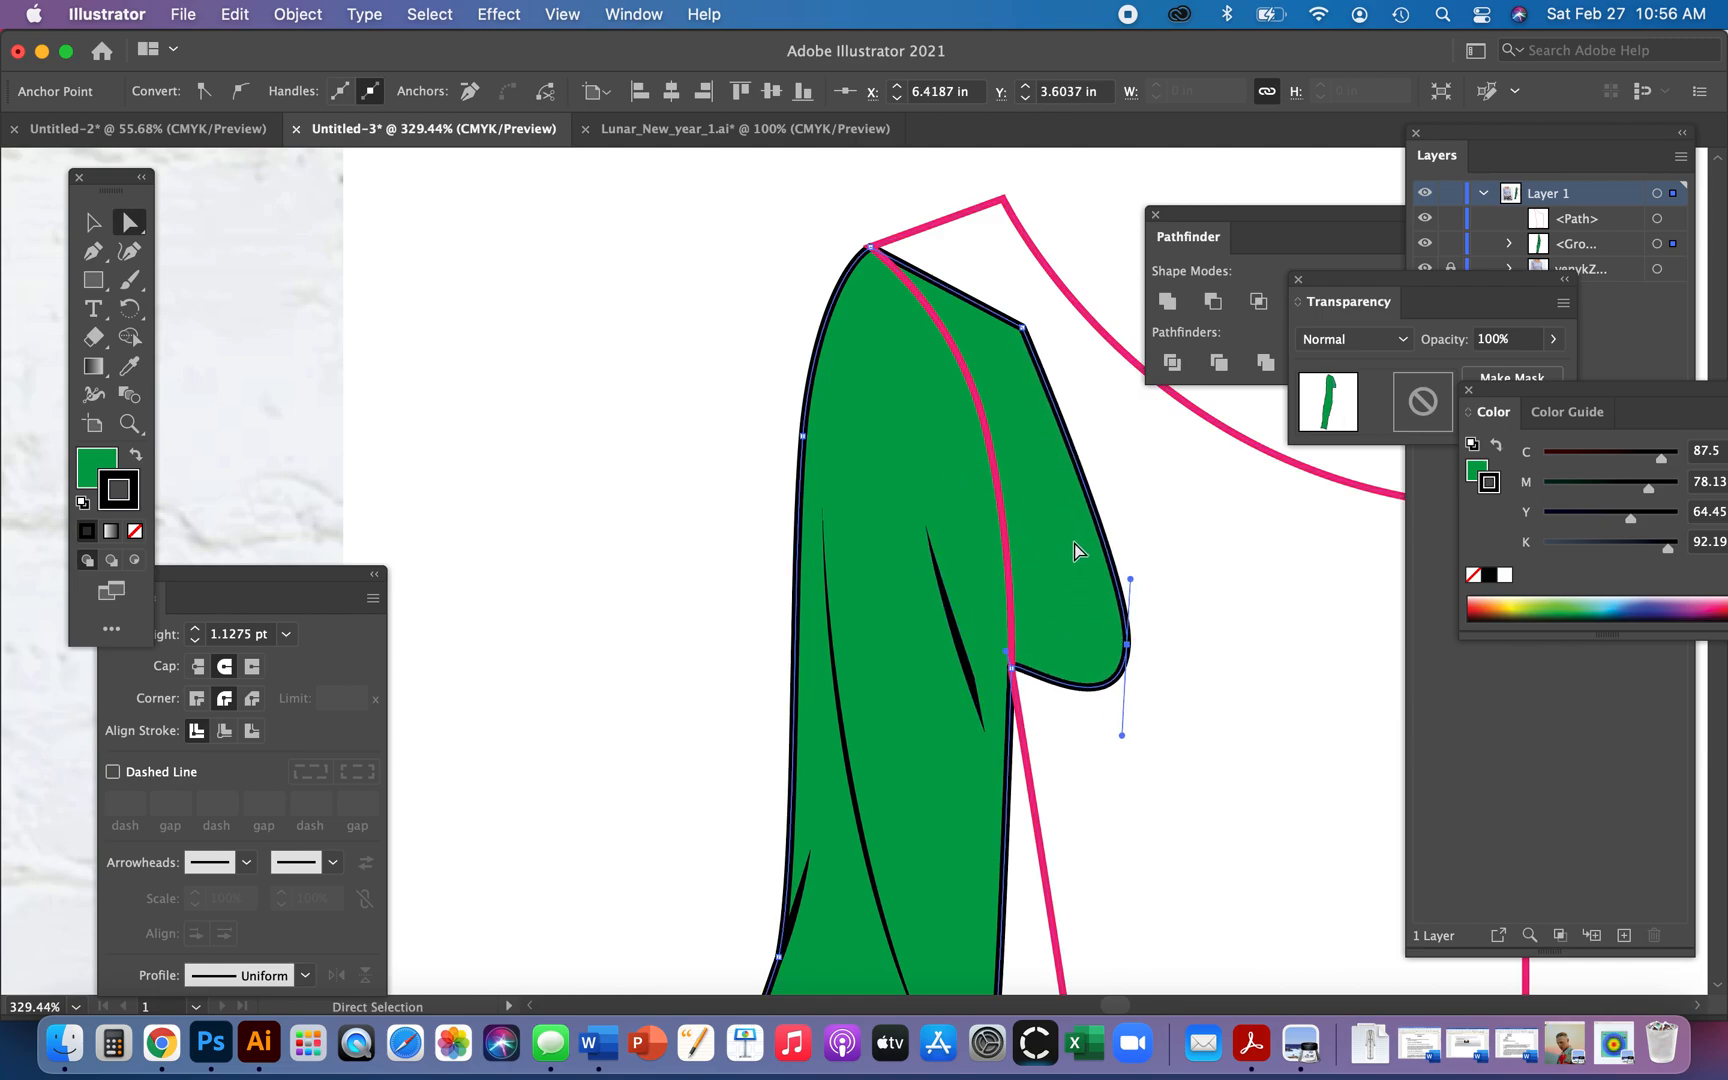
- Ungroup the green sleeve into its separate paths and deselect them
{"action": "key", "text": "super+minus"}
{"action": "key", "text": "super+minus"}
{"action": "key", "text": "super+minus"}
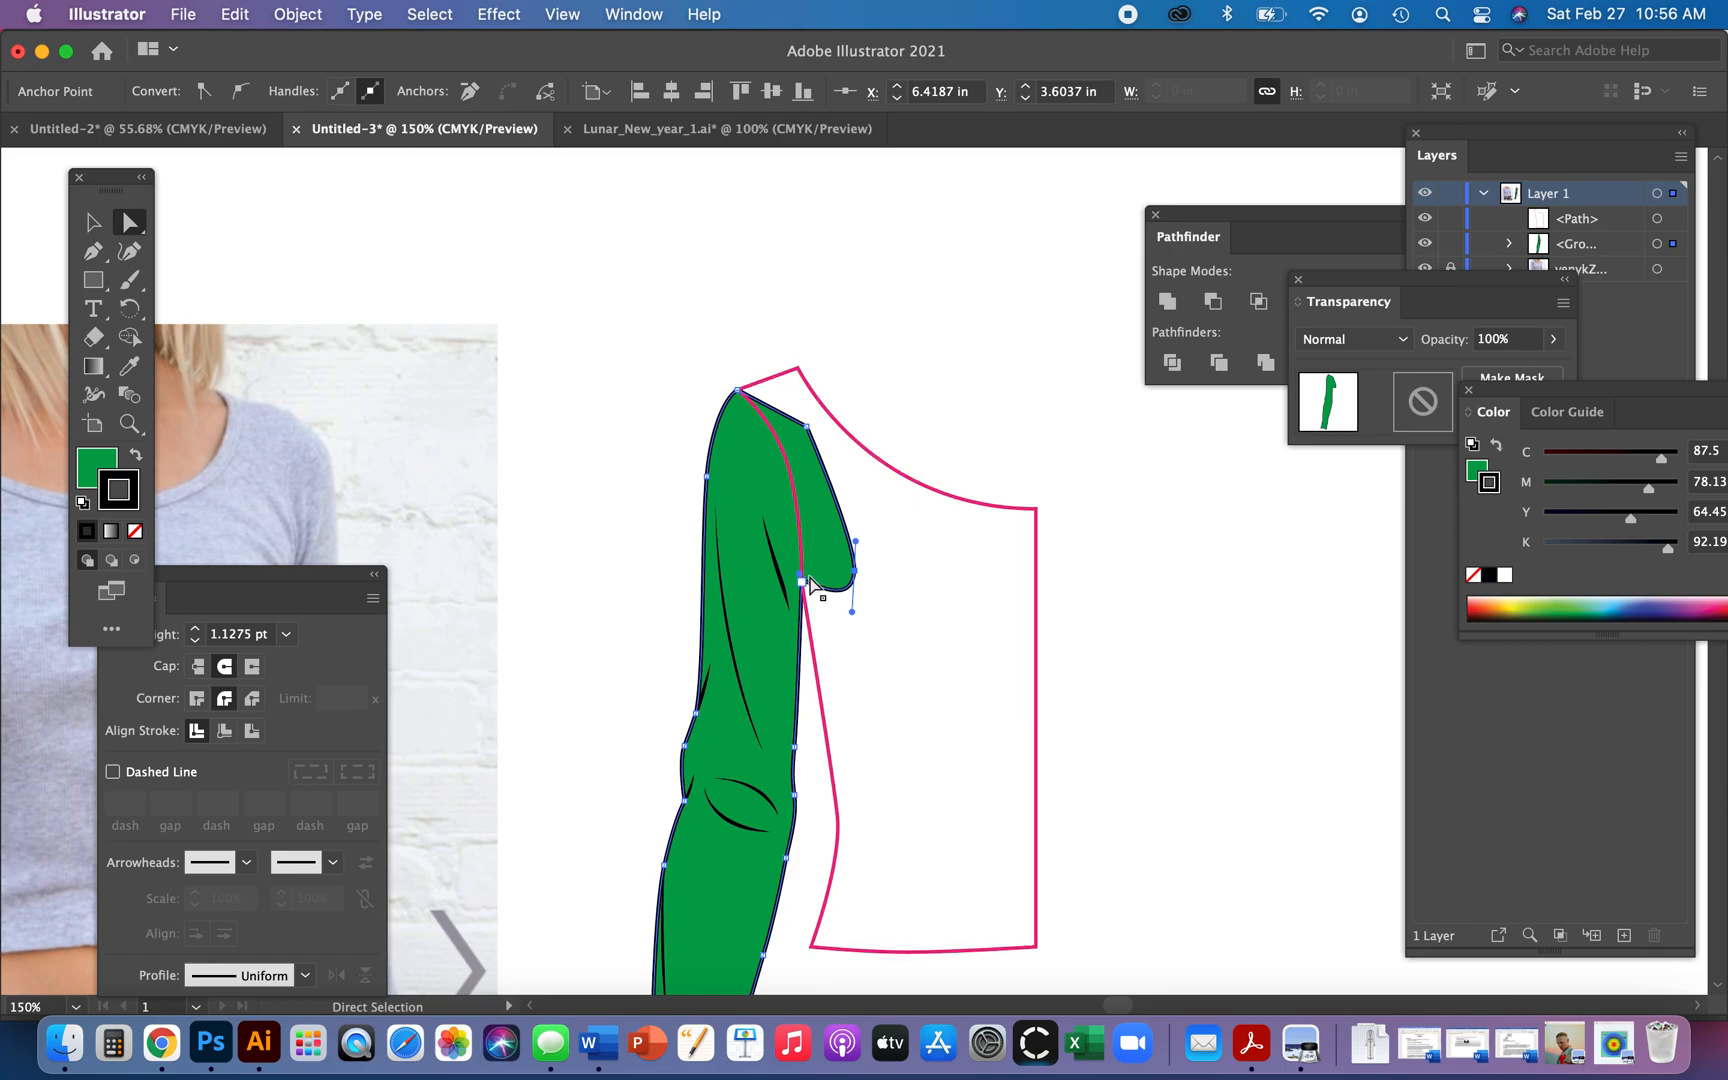
{"action": "key", "text": "v"}
{"action": "left_click", "coordinate": [740, 634]}
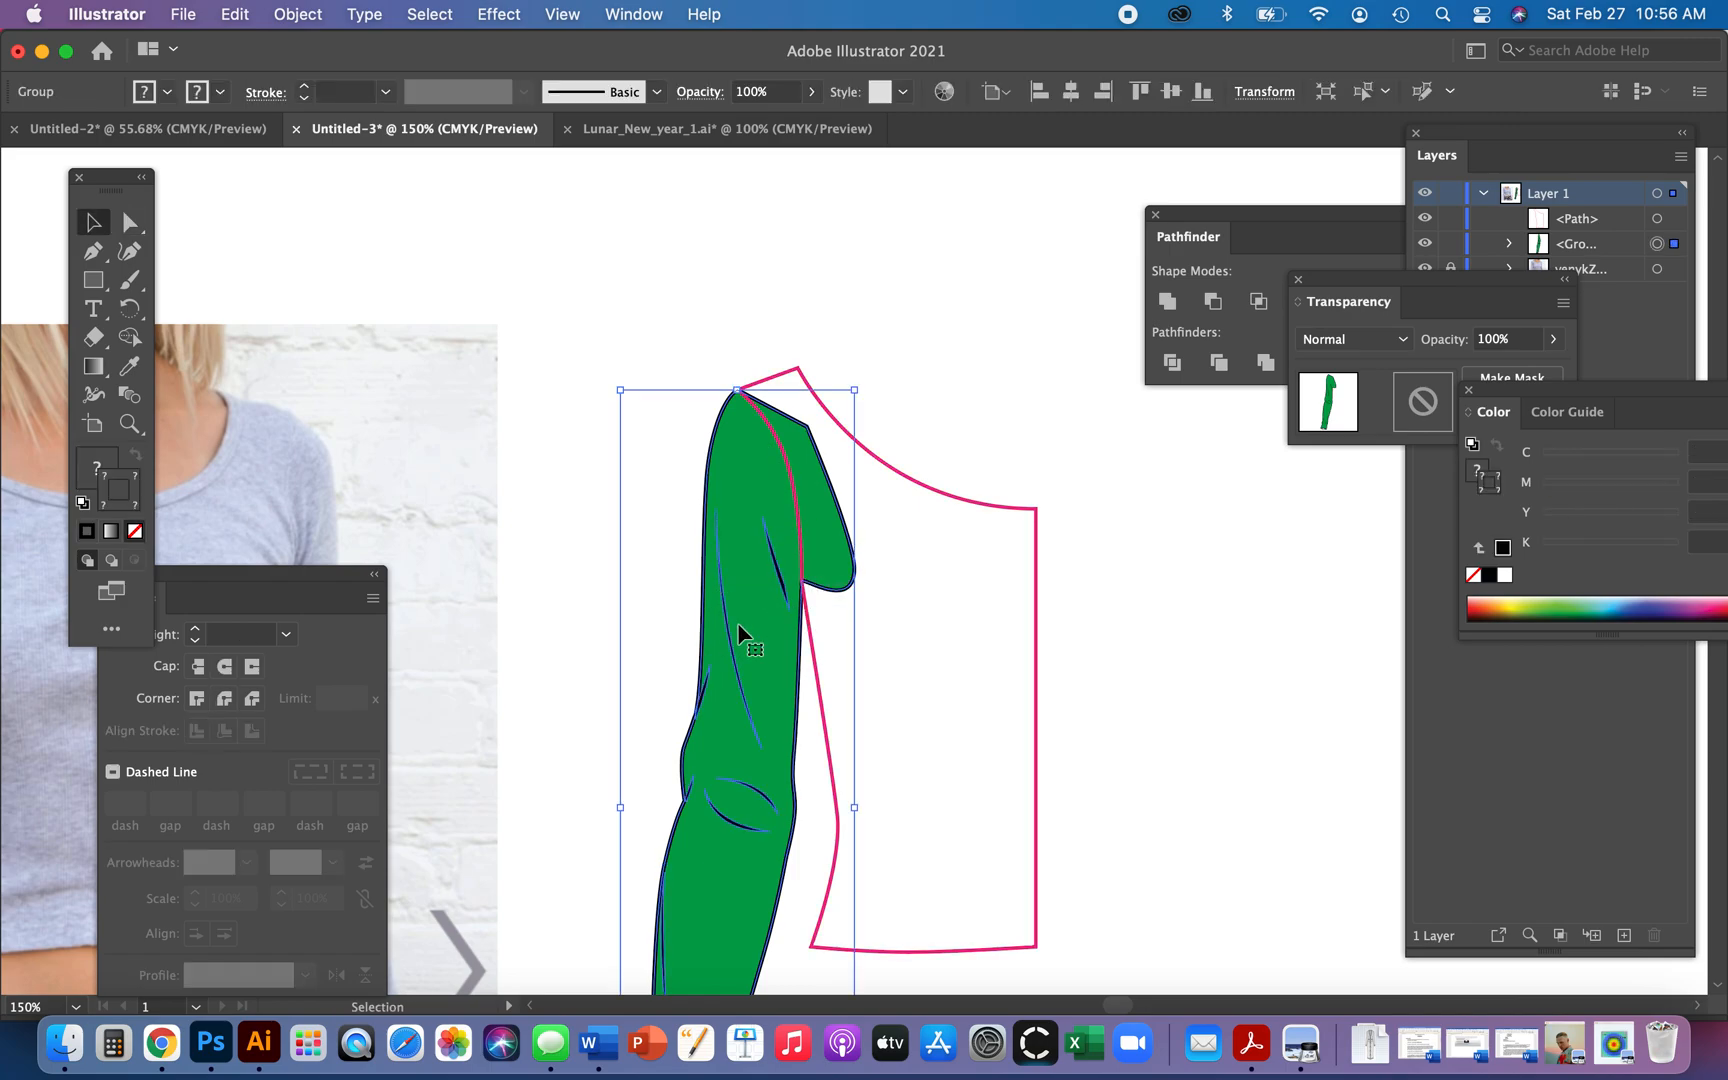
{"action": "key", "text": "shift+super+g"}
{"action": "left_click", "coordinate": [605, 490]}
- Fill the bodice shape with light green (C 49.41, M 0, Y 100, K 0), keeping its pink stroke, and deselect it
{"action": "left_click", "coordinate": [845, 545]}
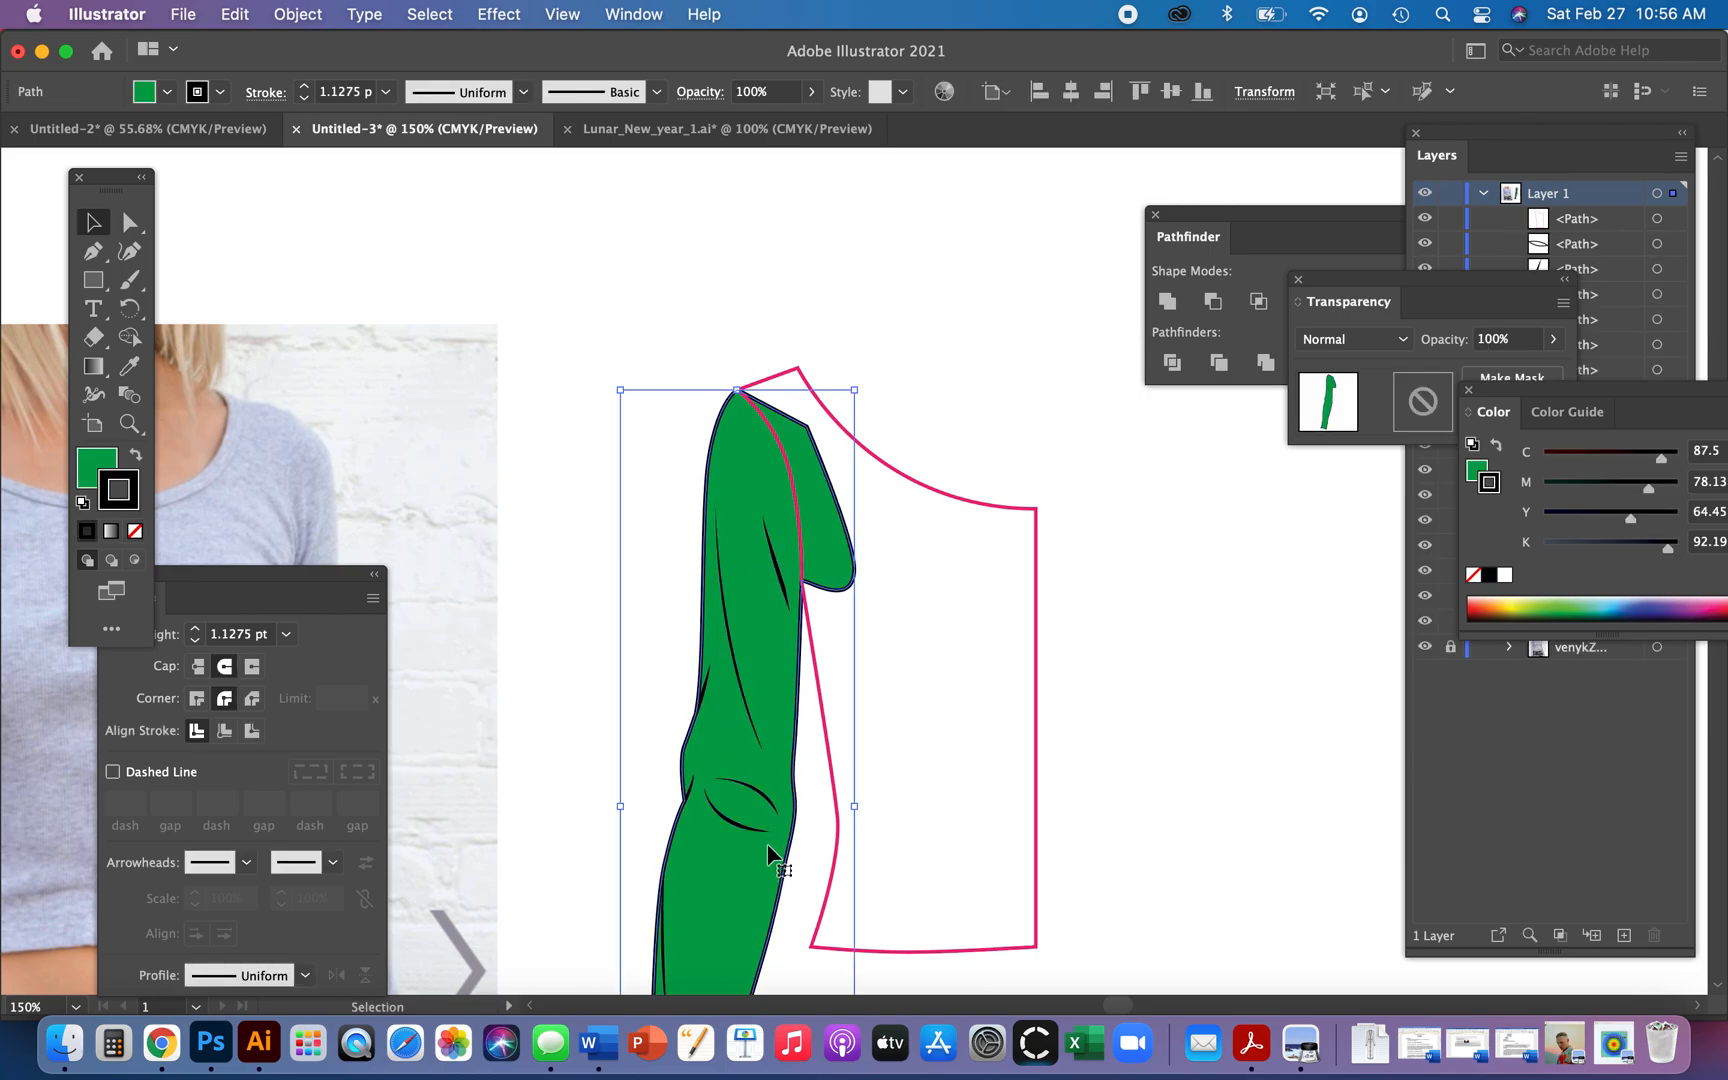
{"action": "scroll", "coordinate": [935, 612], "scroll_direction": "down", "scroll_amount": 3}
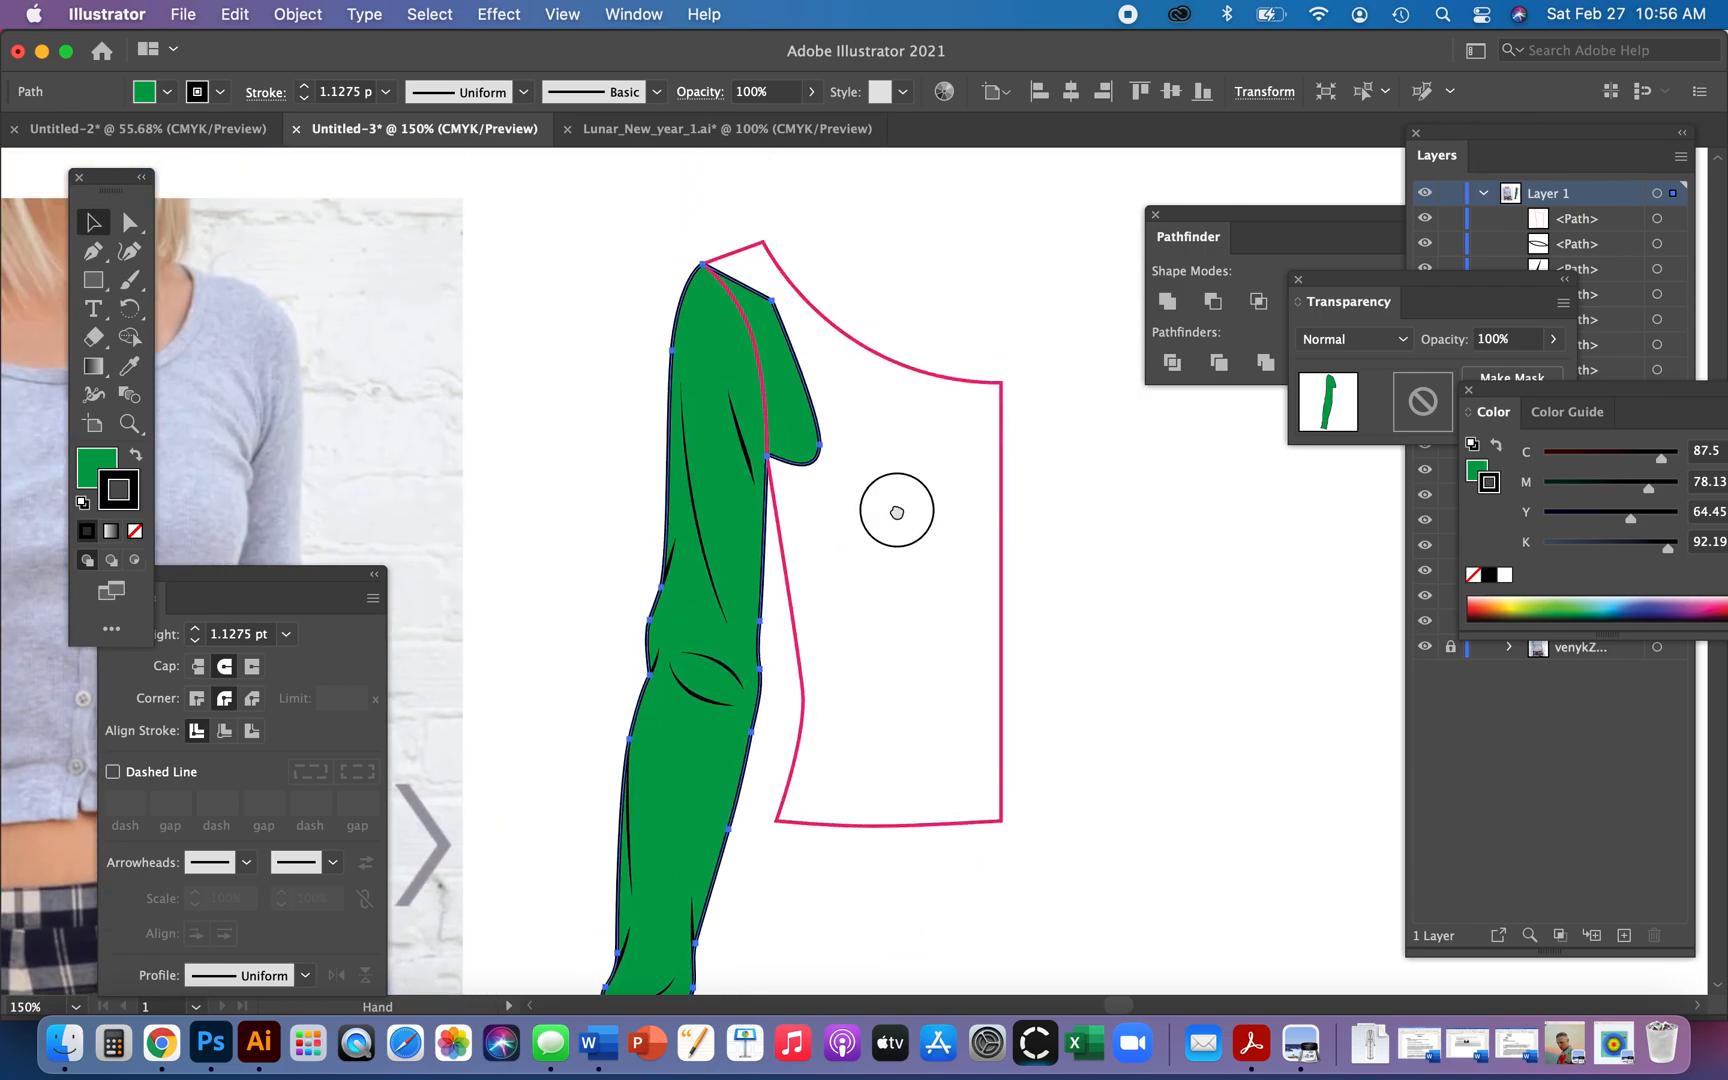
{"action": "left_click", "coordinate": [903, 405], "text": "shift"}
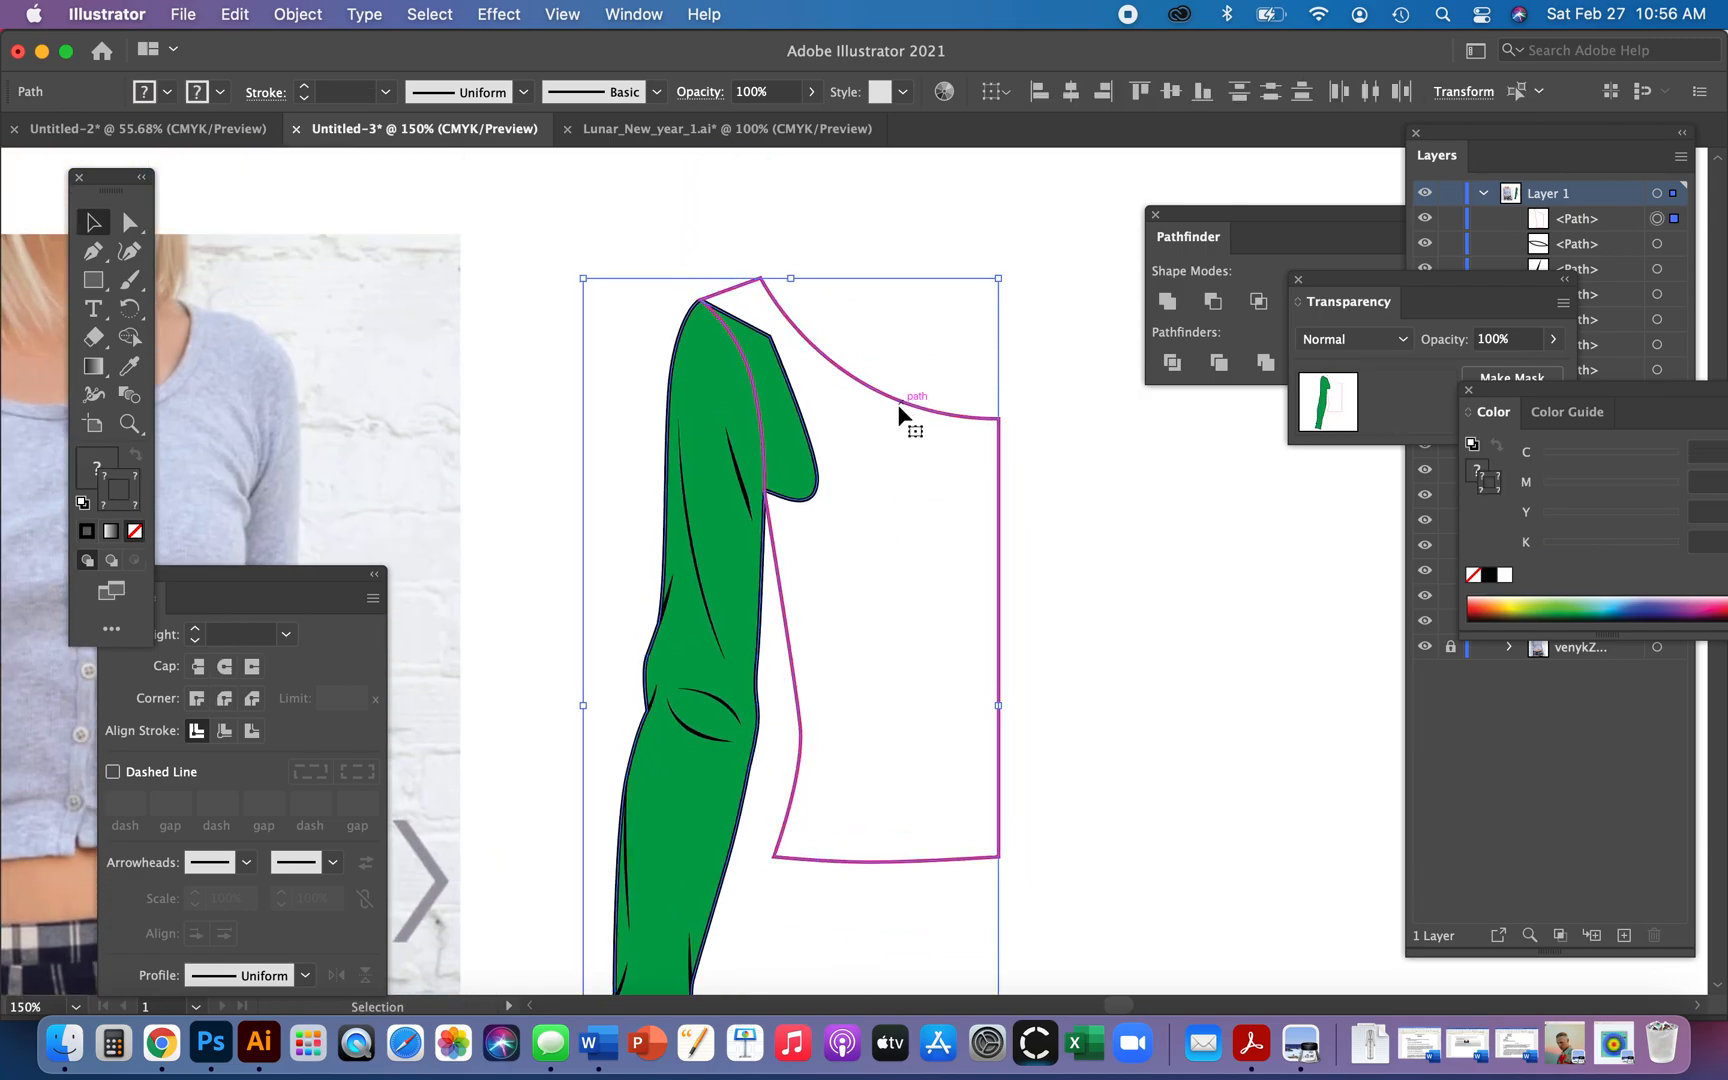
{"action": "left_click", "coordinate": [914, 400], "text": "shift"}
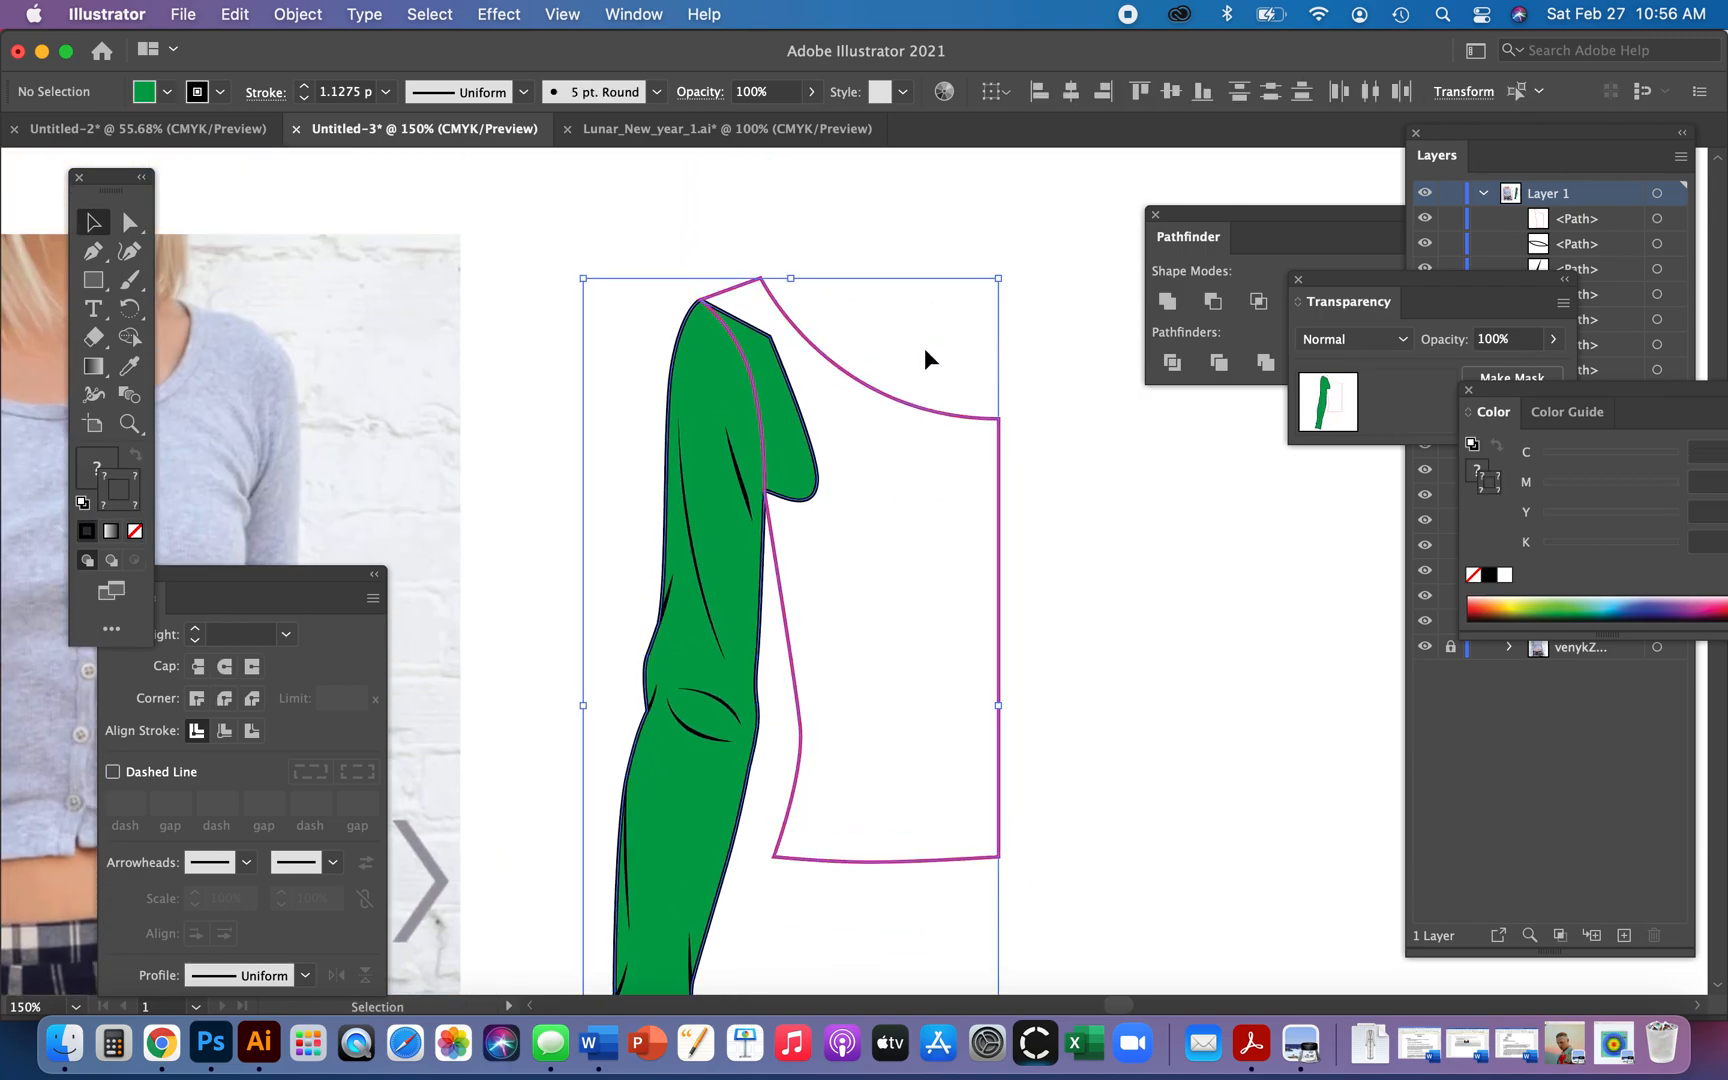
{"action": "left_click", "coordinate": [922, 402]}
{"action": "left_click", "coordinate": [100, 462]}
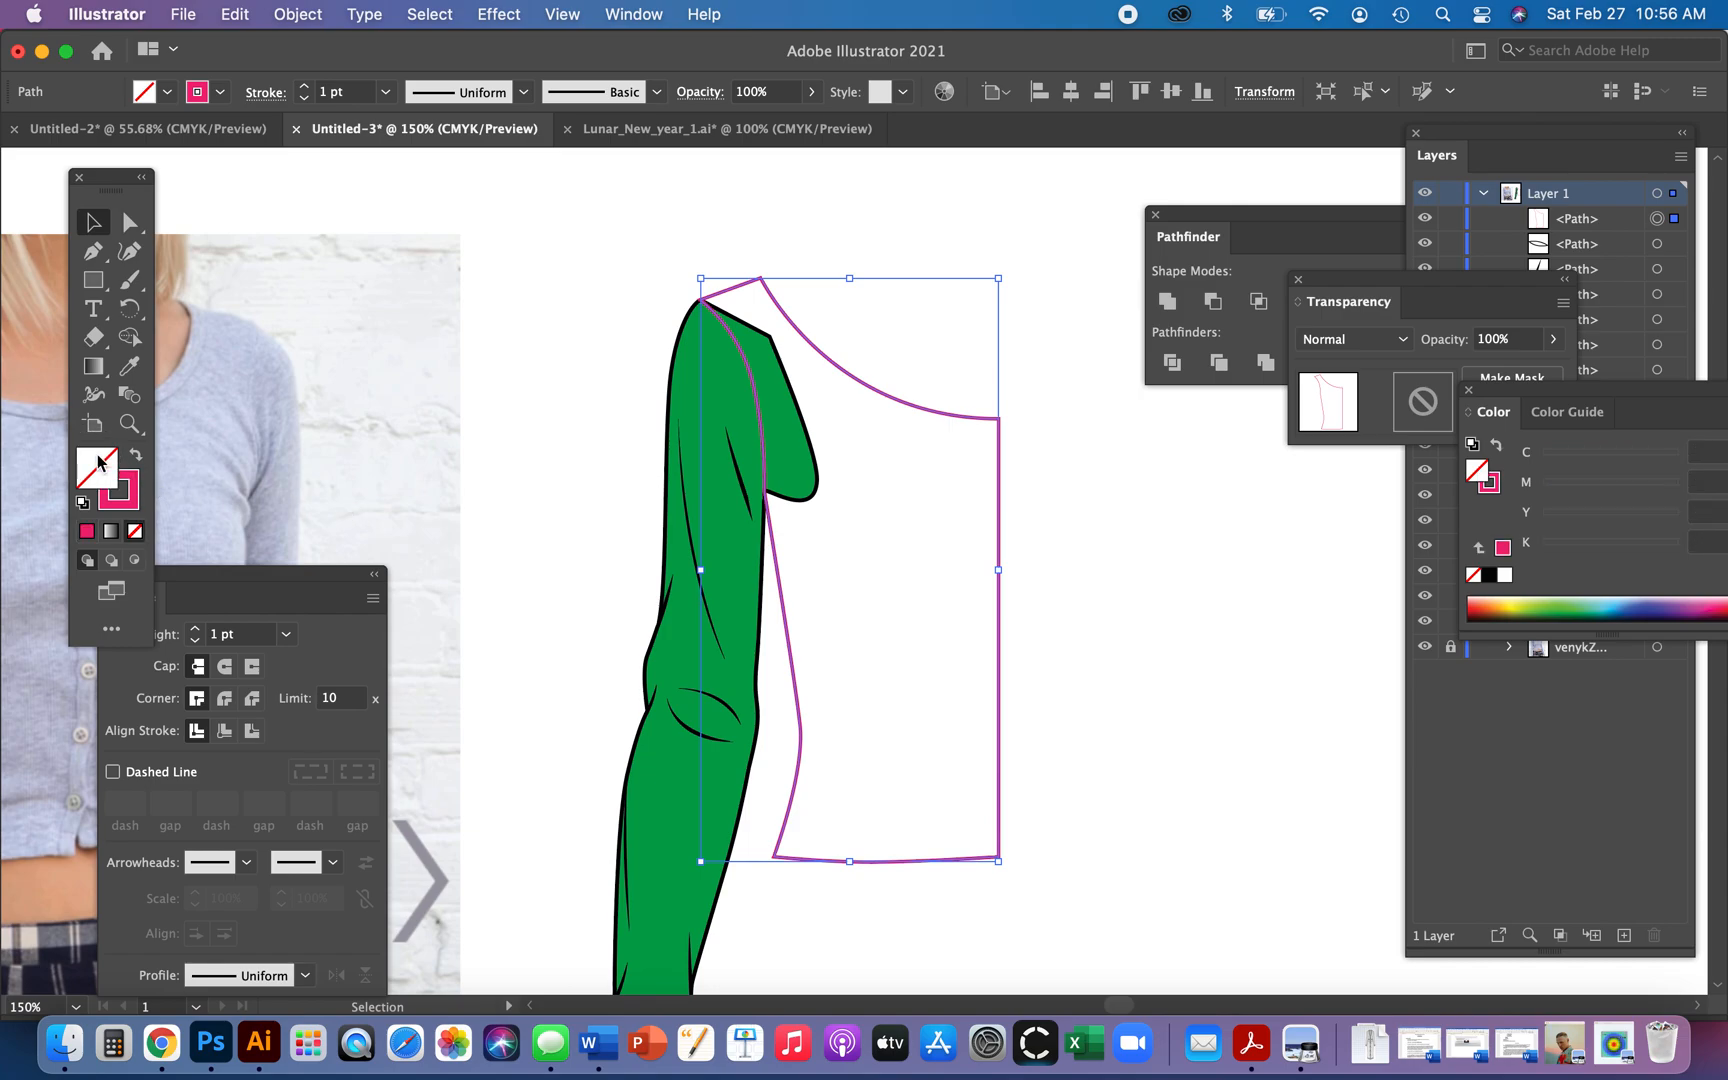
{"action": "left_click", "coordinate": [1540, 607]}
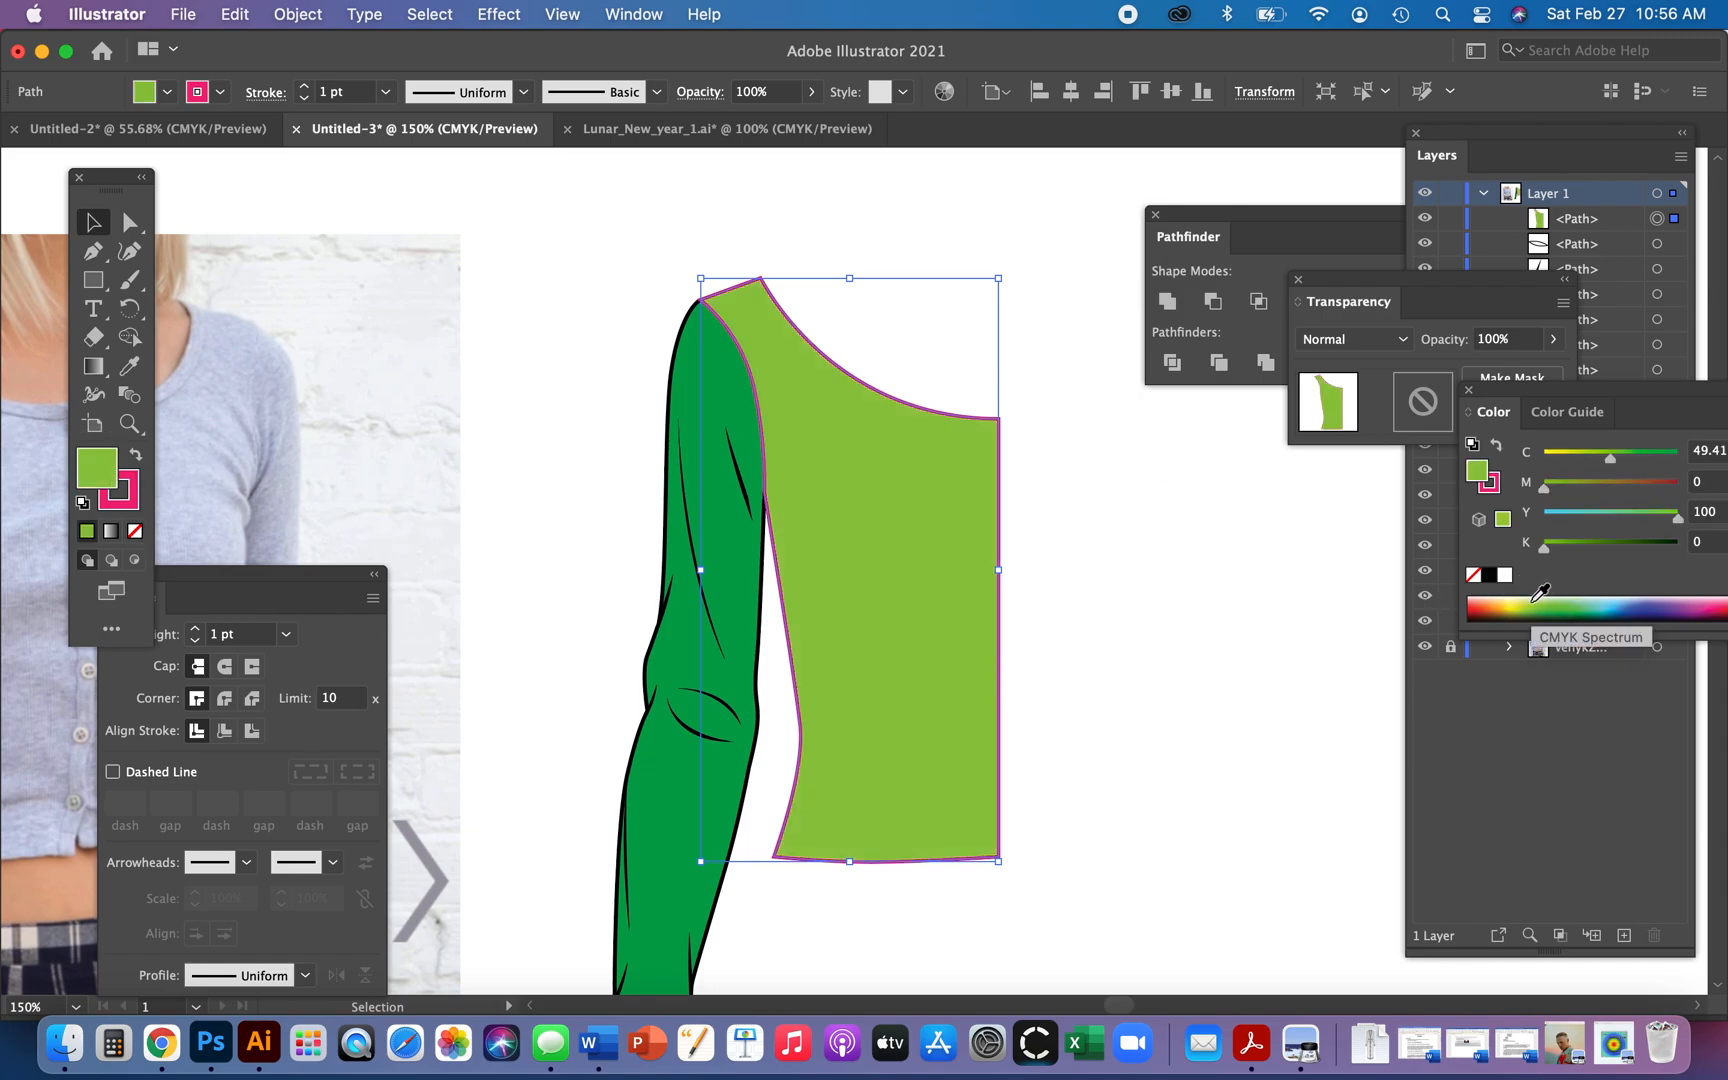
{"action": "left_click", "coordinate": [1242, 639]}
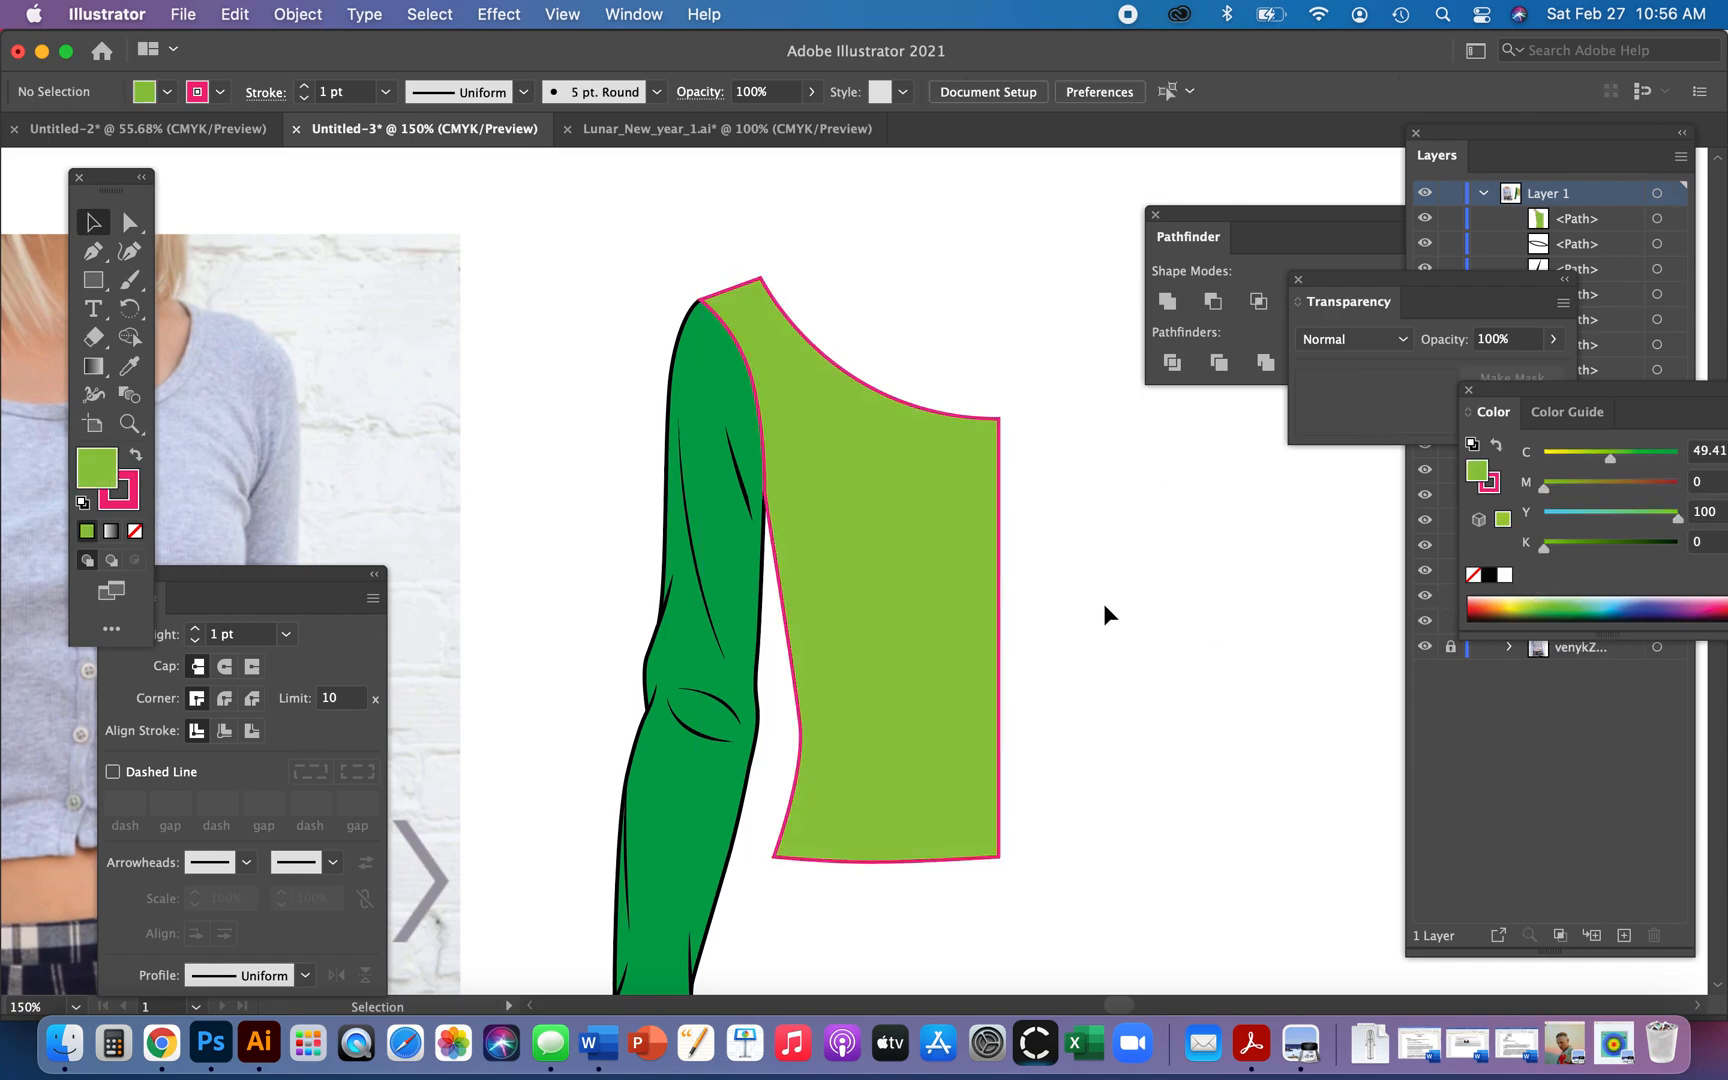
- Divide the overlapping sleeve and bodice shapes with Pathfinder and ungroup the resulting pieces
{"action": "left_click", "coordinate": [698, 382]}
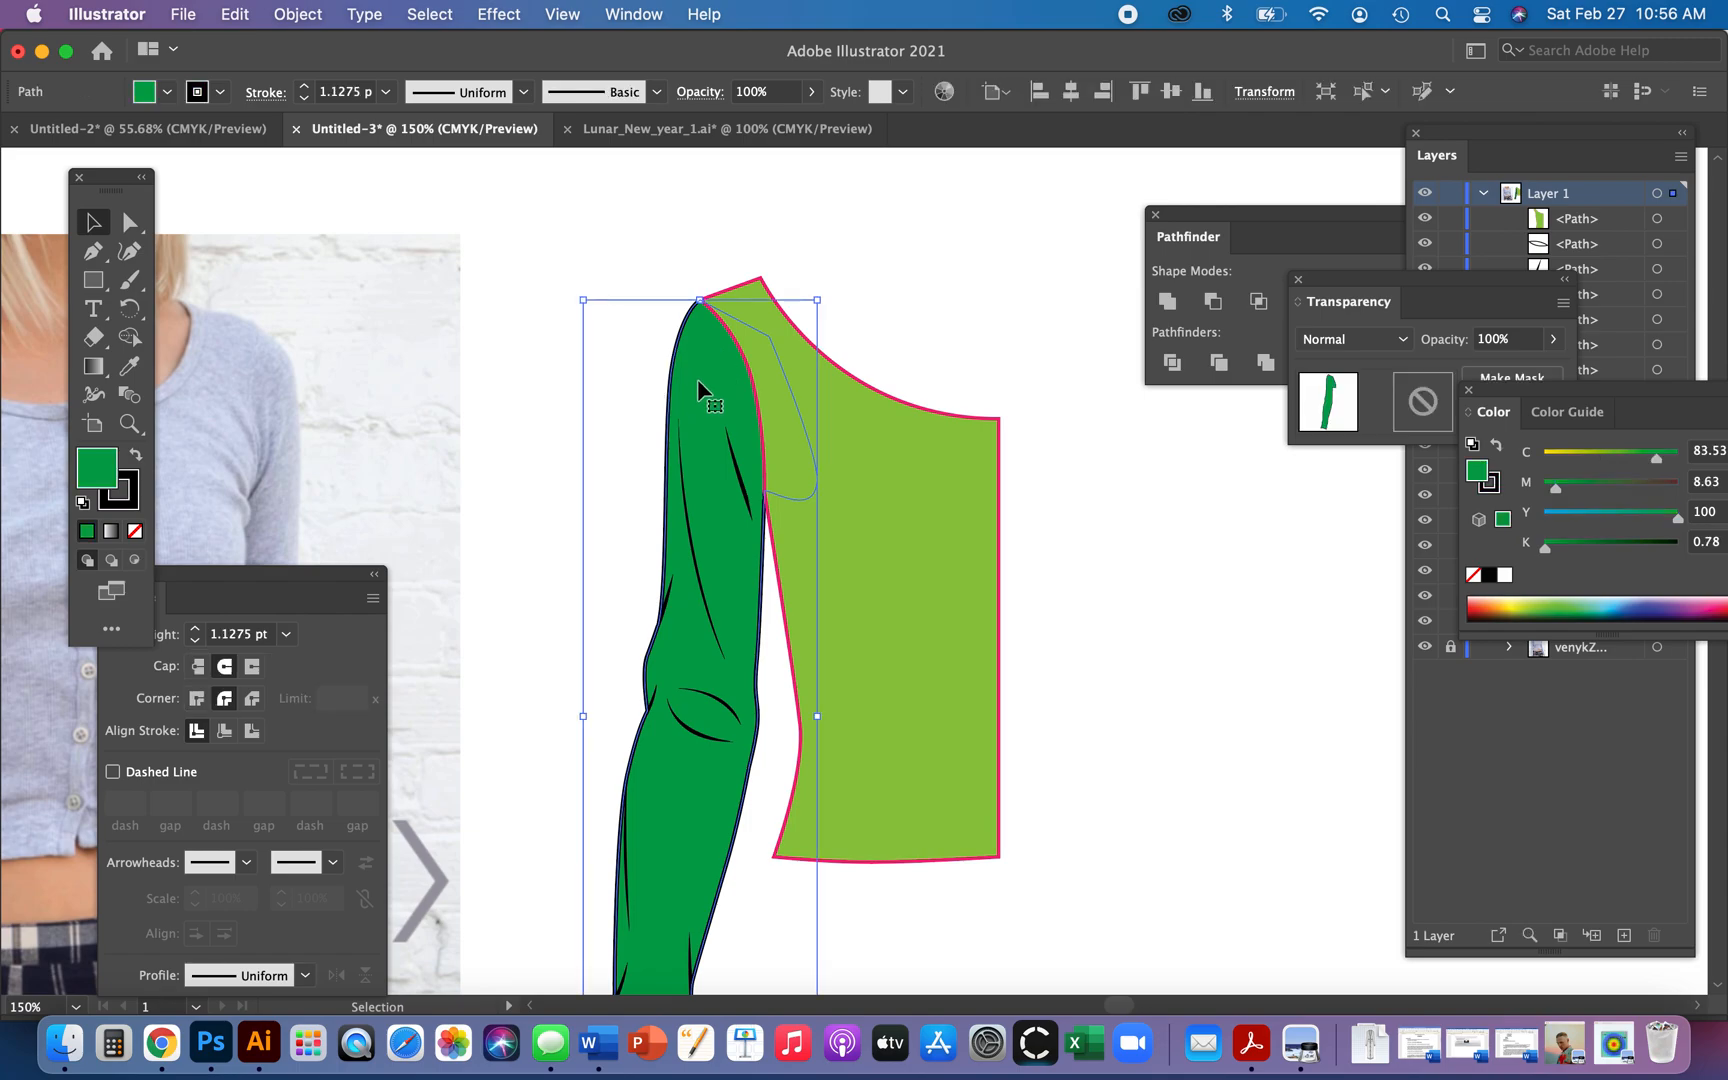
{"action": "left_click", "coordinate": [934, 476], "text": "shift"}
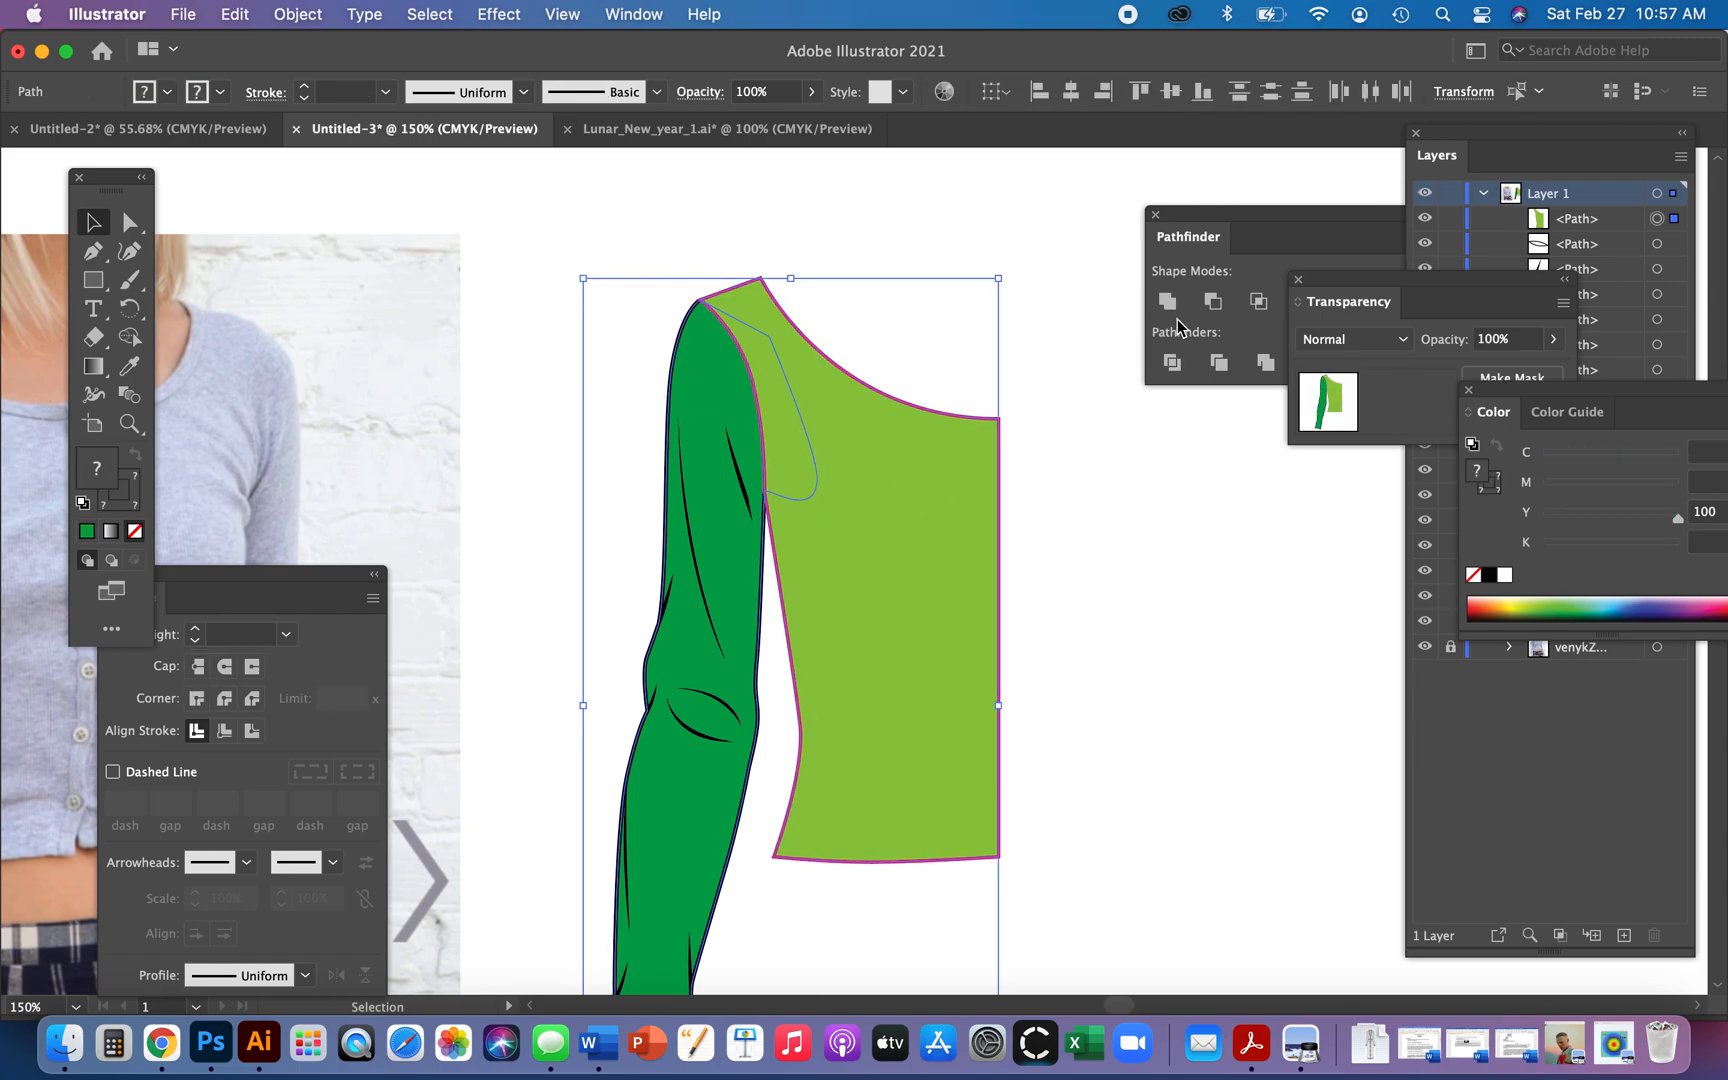
{"action": "left_click", "coordinate": [1170, 371]}
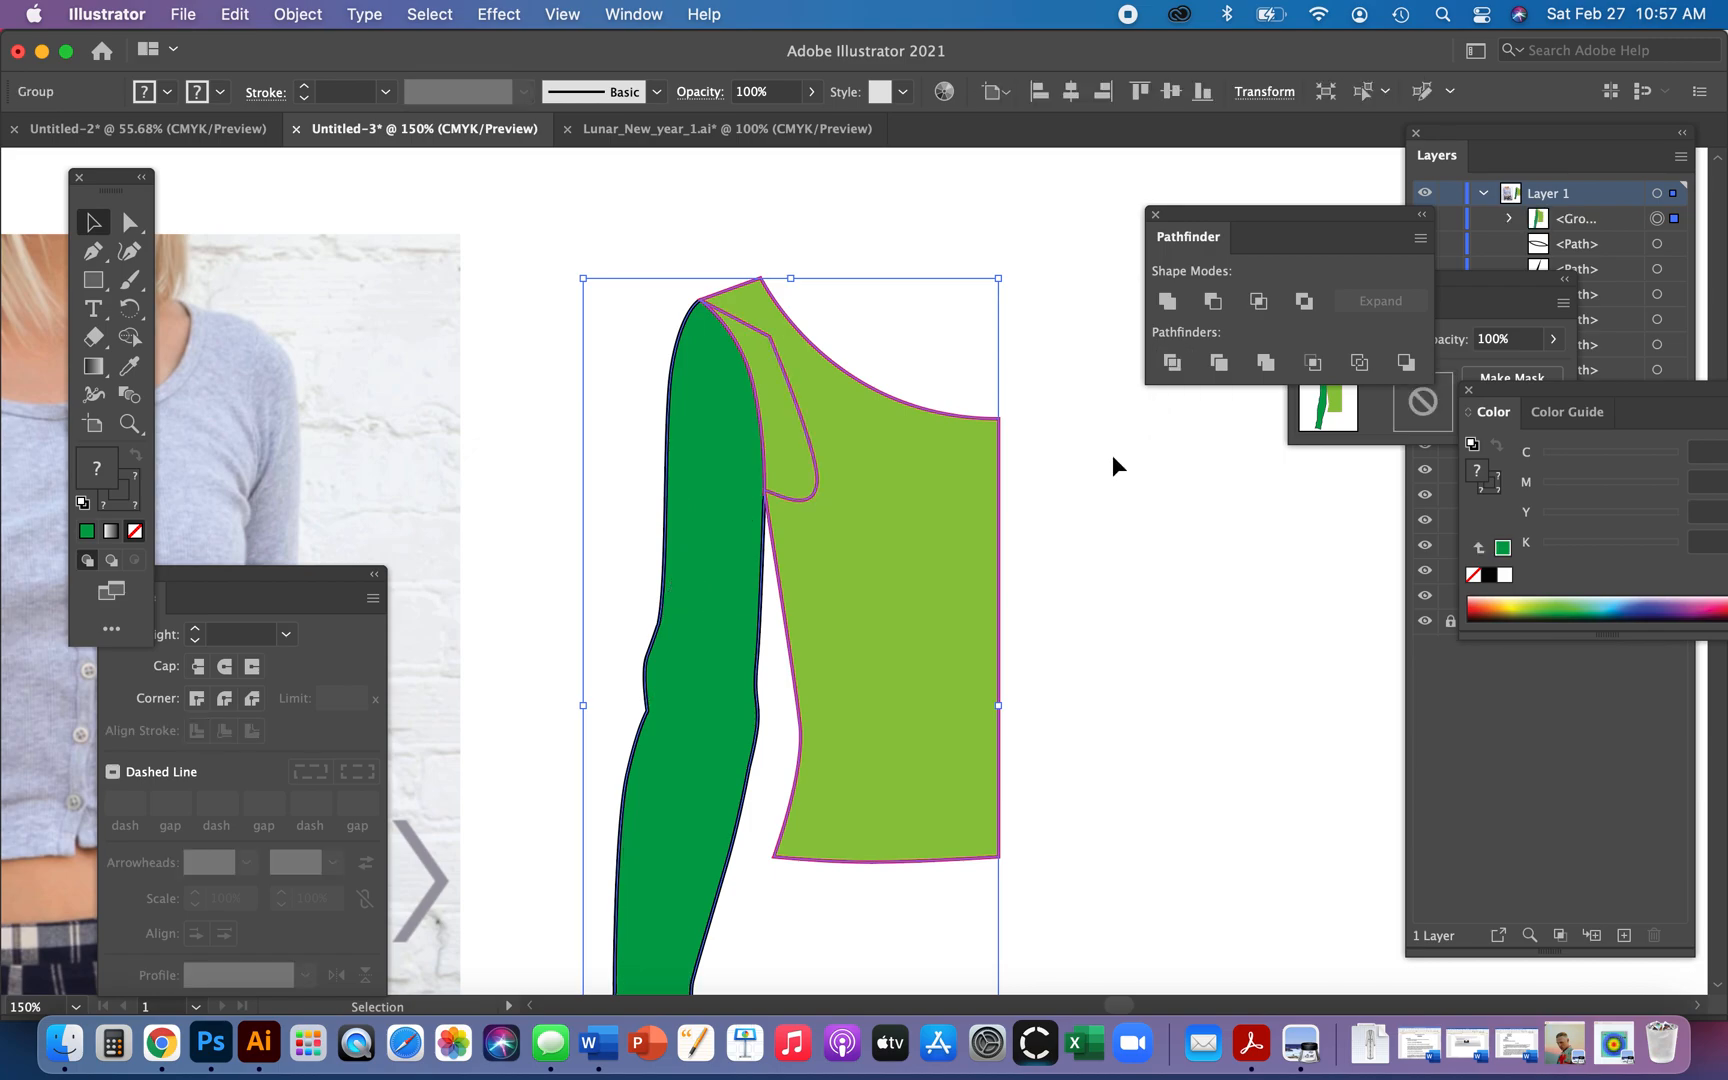
{"action": "left_click", "coordinate": [1096, 491]}
{"action": "left_click_drag", "start_coordinate": [722, 458], "coordinate": [626, 458]}
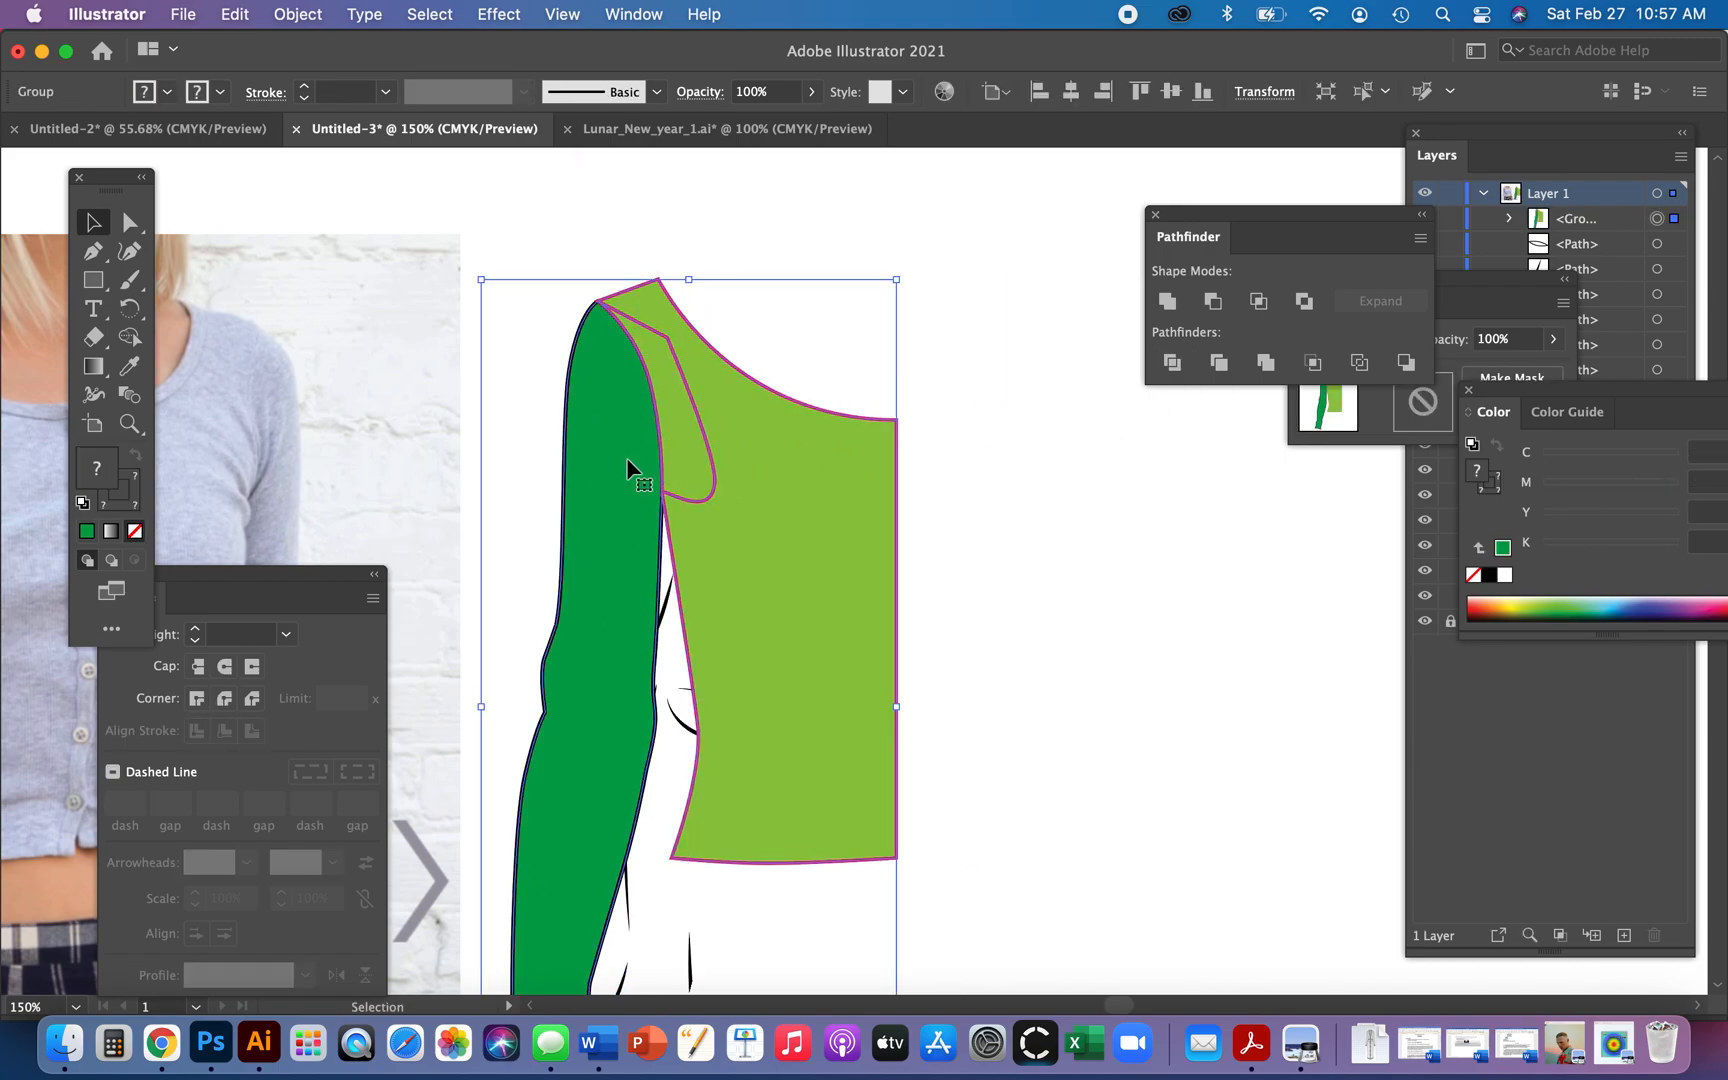
{"action": "key", "text": "super+z"}
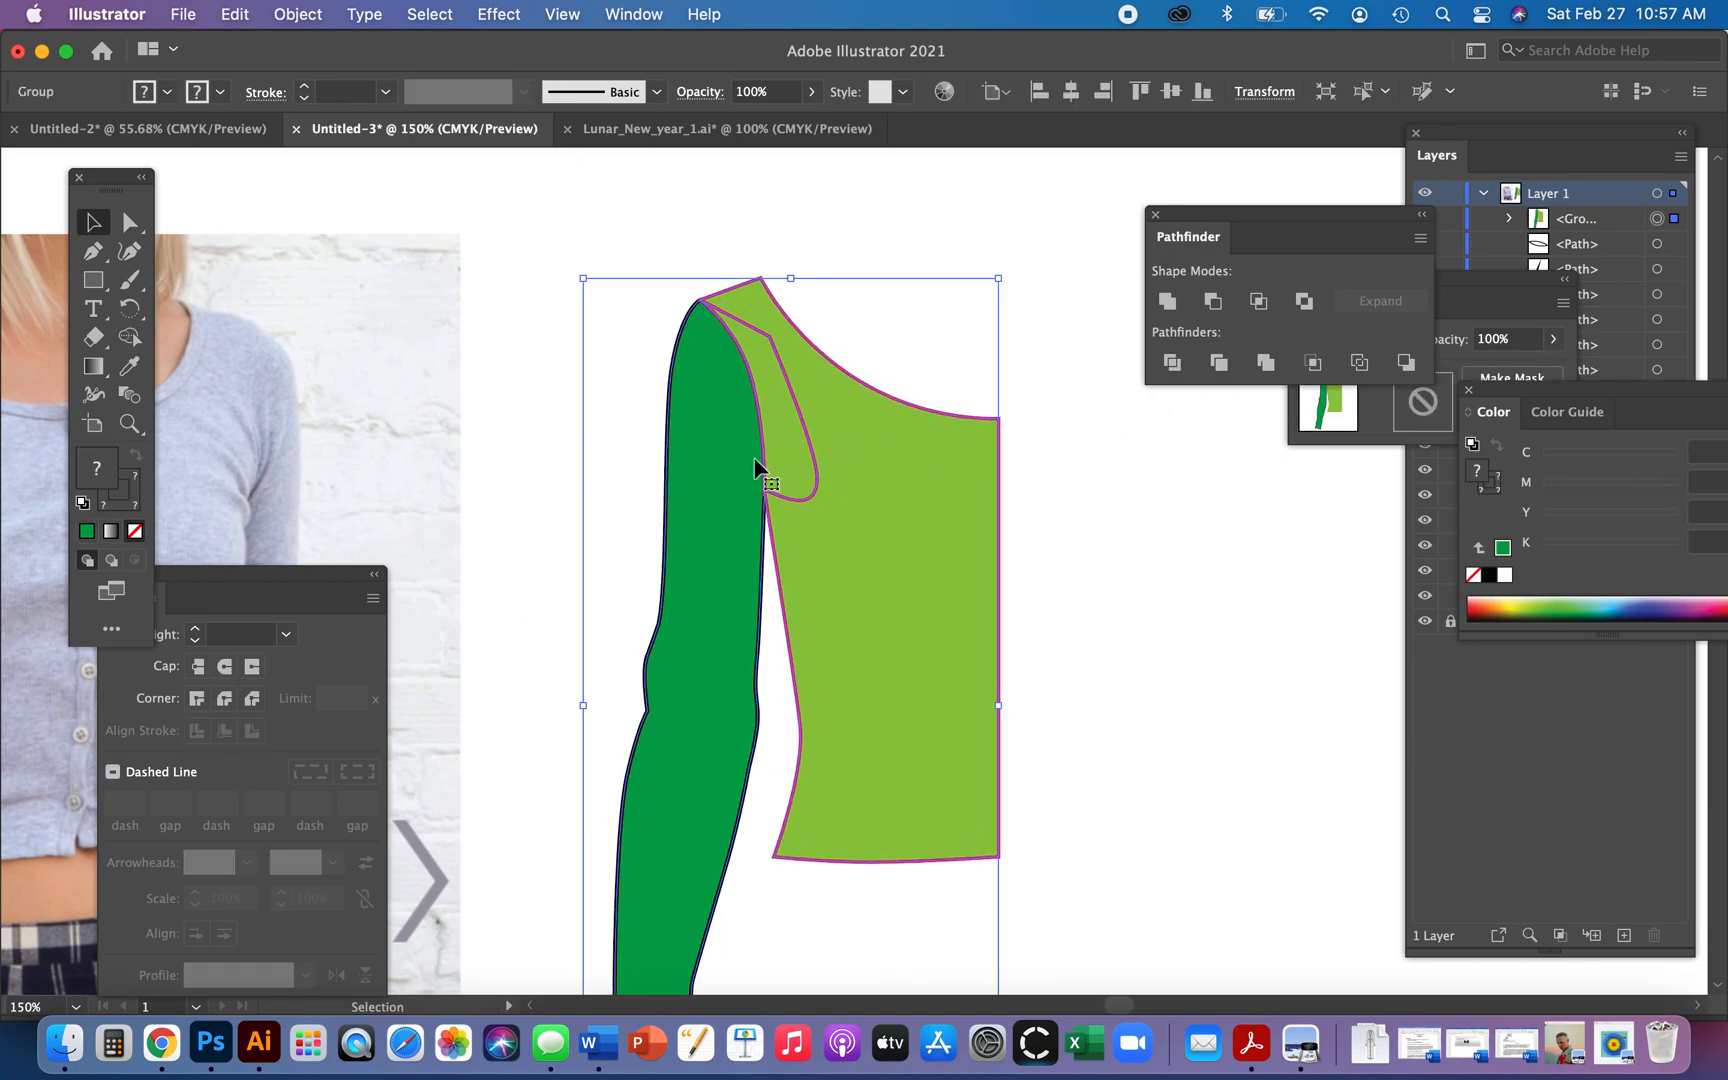
{"action": "key", "text": "super+shift+g"}
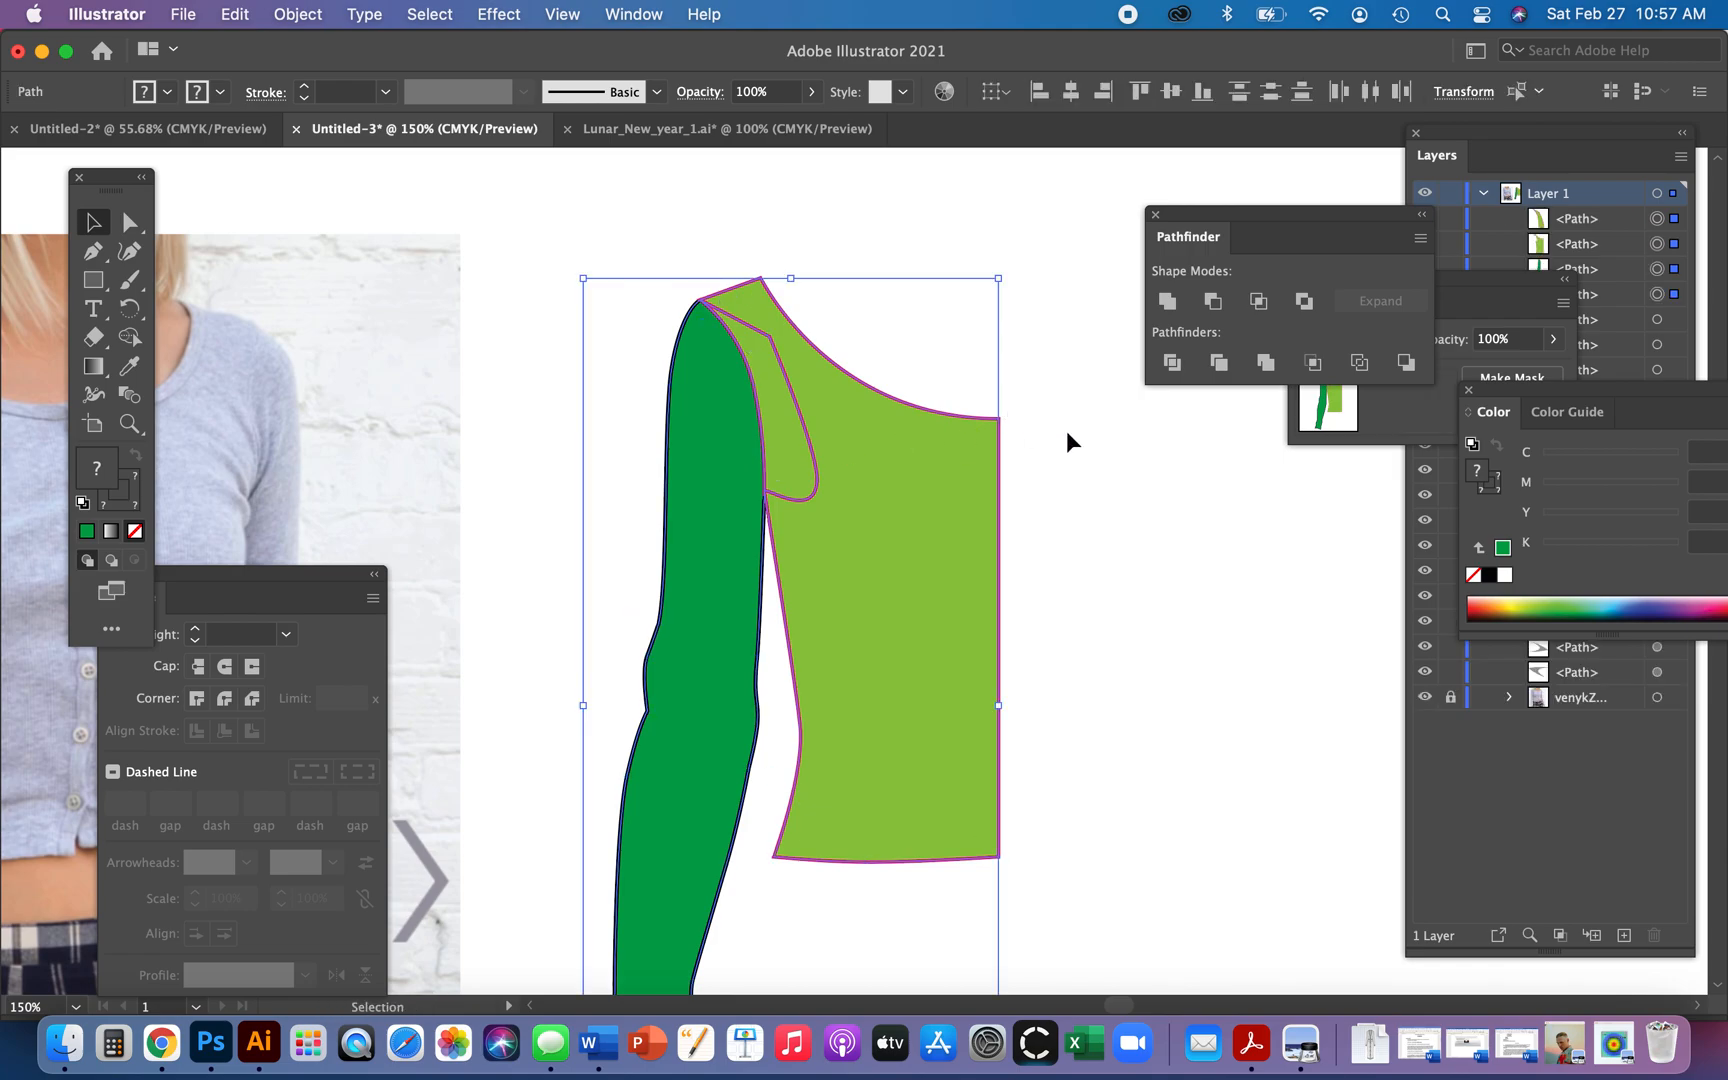
{"action": "left_click", "coordinate": [1049, 425]}
- Test the cut by moving the sleeve piece aside and back, and unite the leftover armhole piece with the bodice
{"action": "left_click_drag", "start_coordinate": [672, 446], "coordinate": [636, 380]}
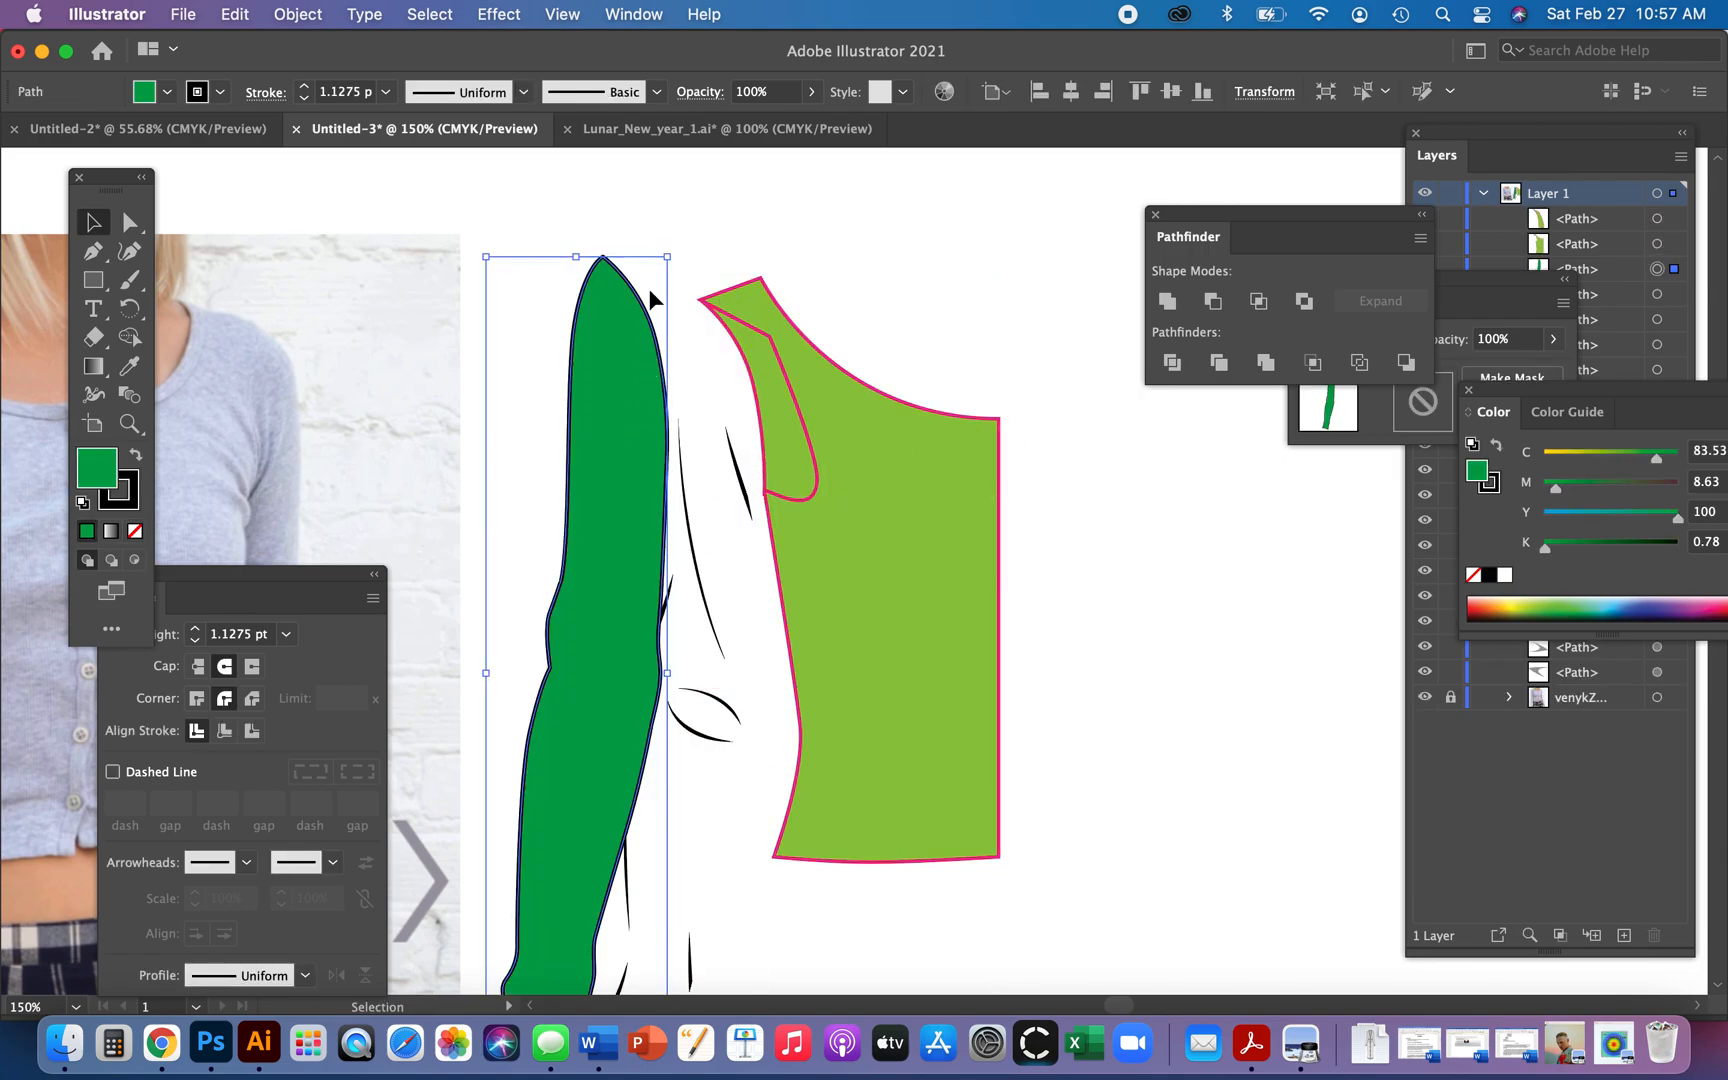
{"action": "left_click_drag", "start_coordinate": [680, 397], "coordinate": [798, 282]}
{"action": "left_click", "coordinate": [780, 412]}
{"action": "key", "text": "super+z"}
{"action": "left_click", "coordinate": [905, 520], "text": "shift"}
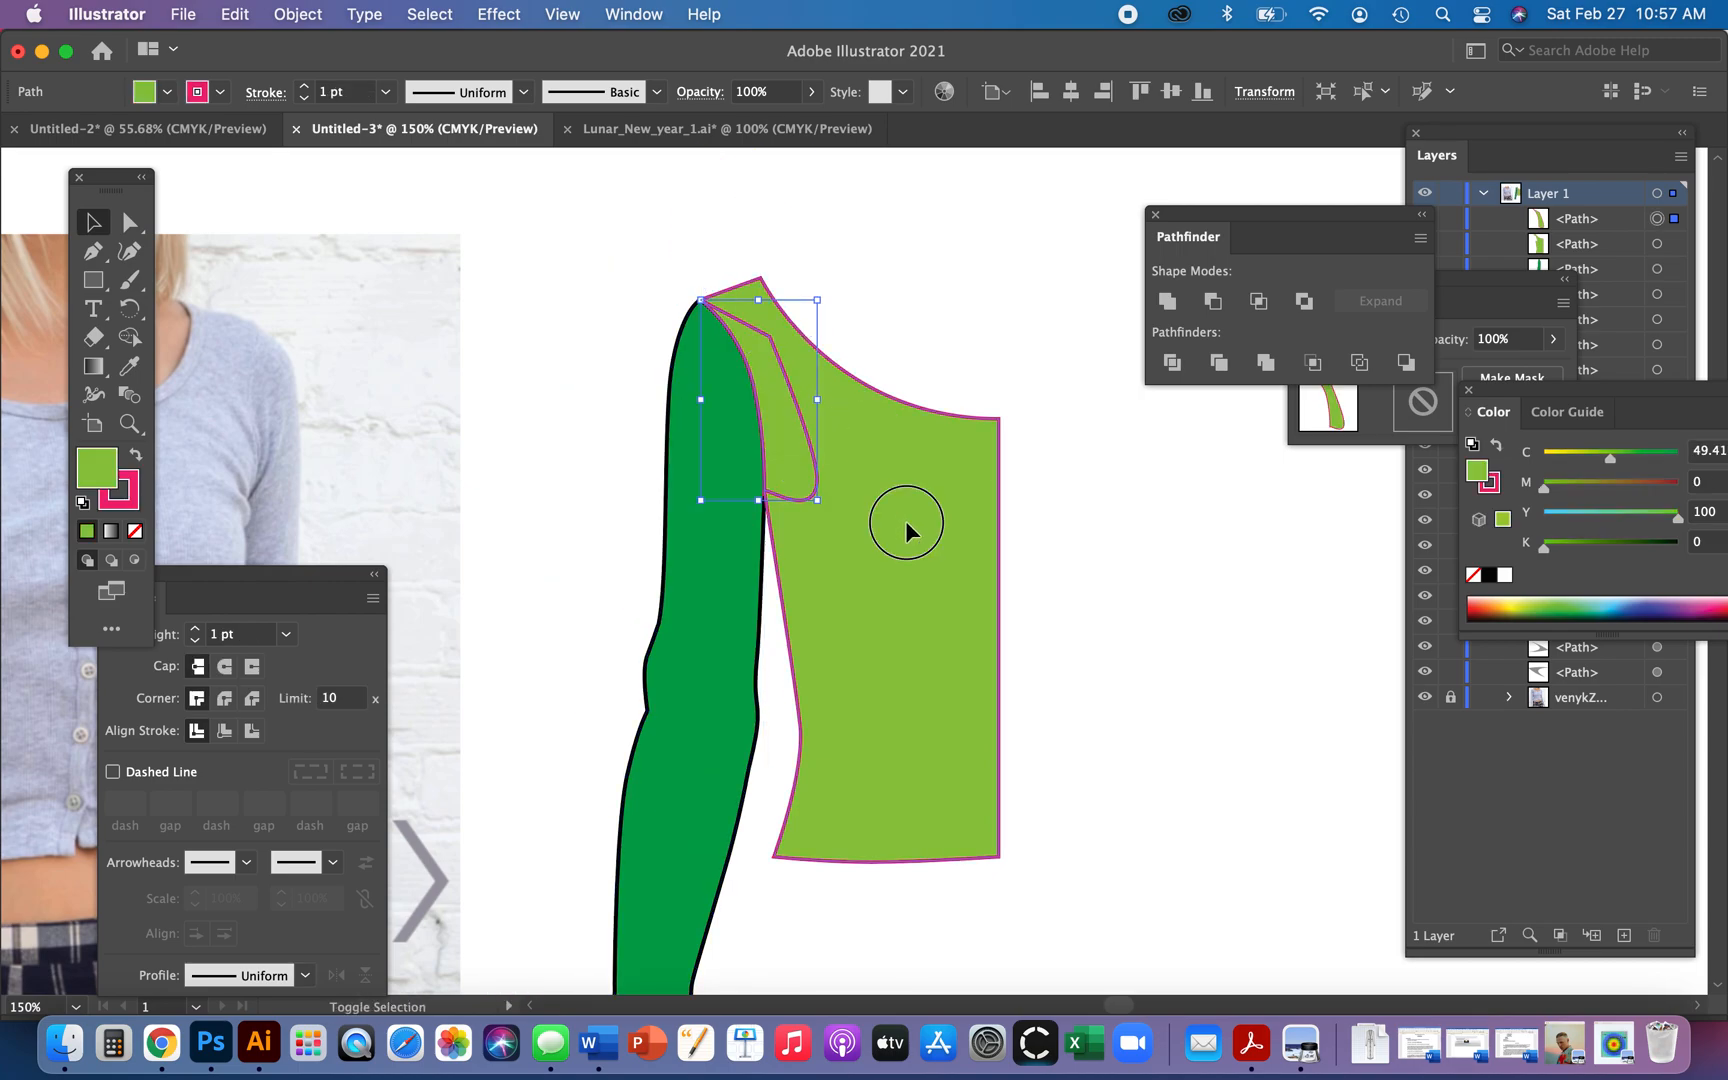
{"action": "left_click", "coordinate": [1168, 303]}
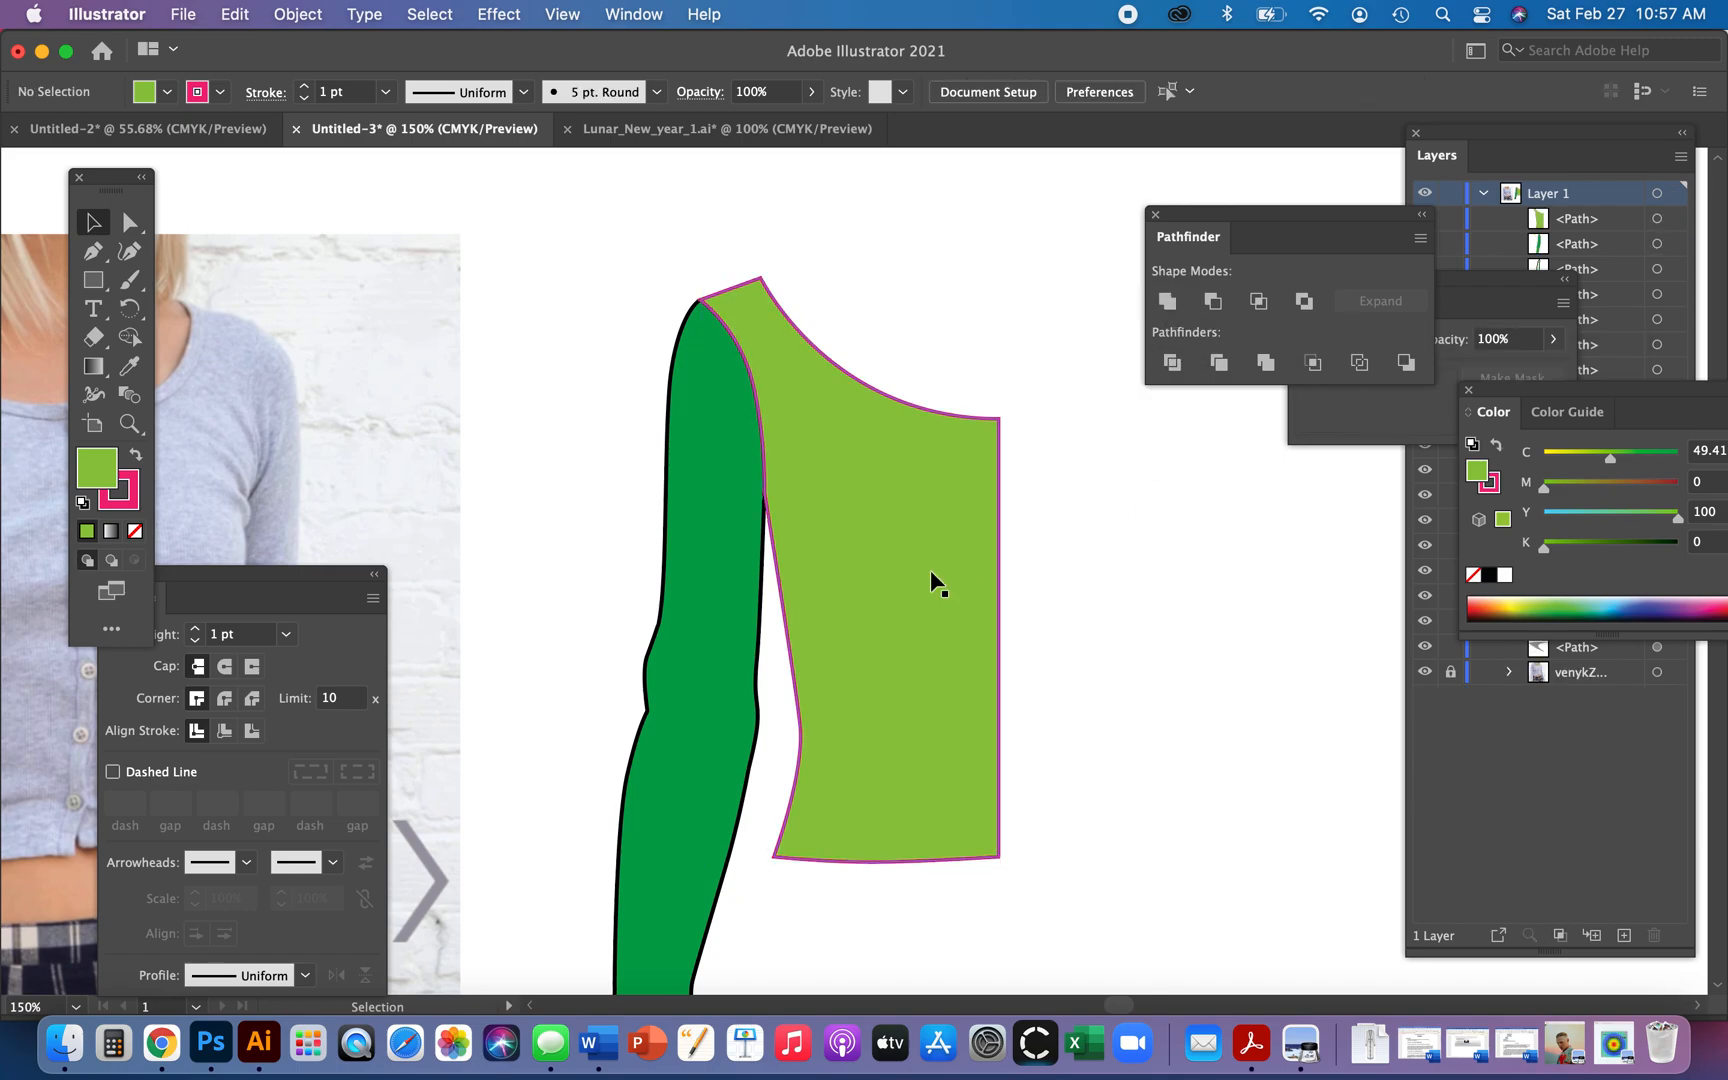
{"action": "left_click_drag", "start_coordinate": [933, 586], "coordinate": [1053, 540]}
{"action": "key", "text": "super+z"}
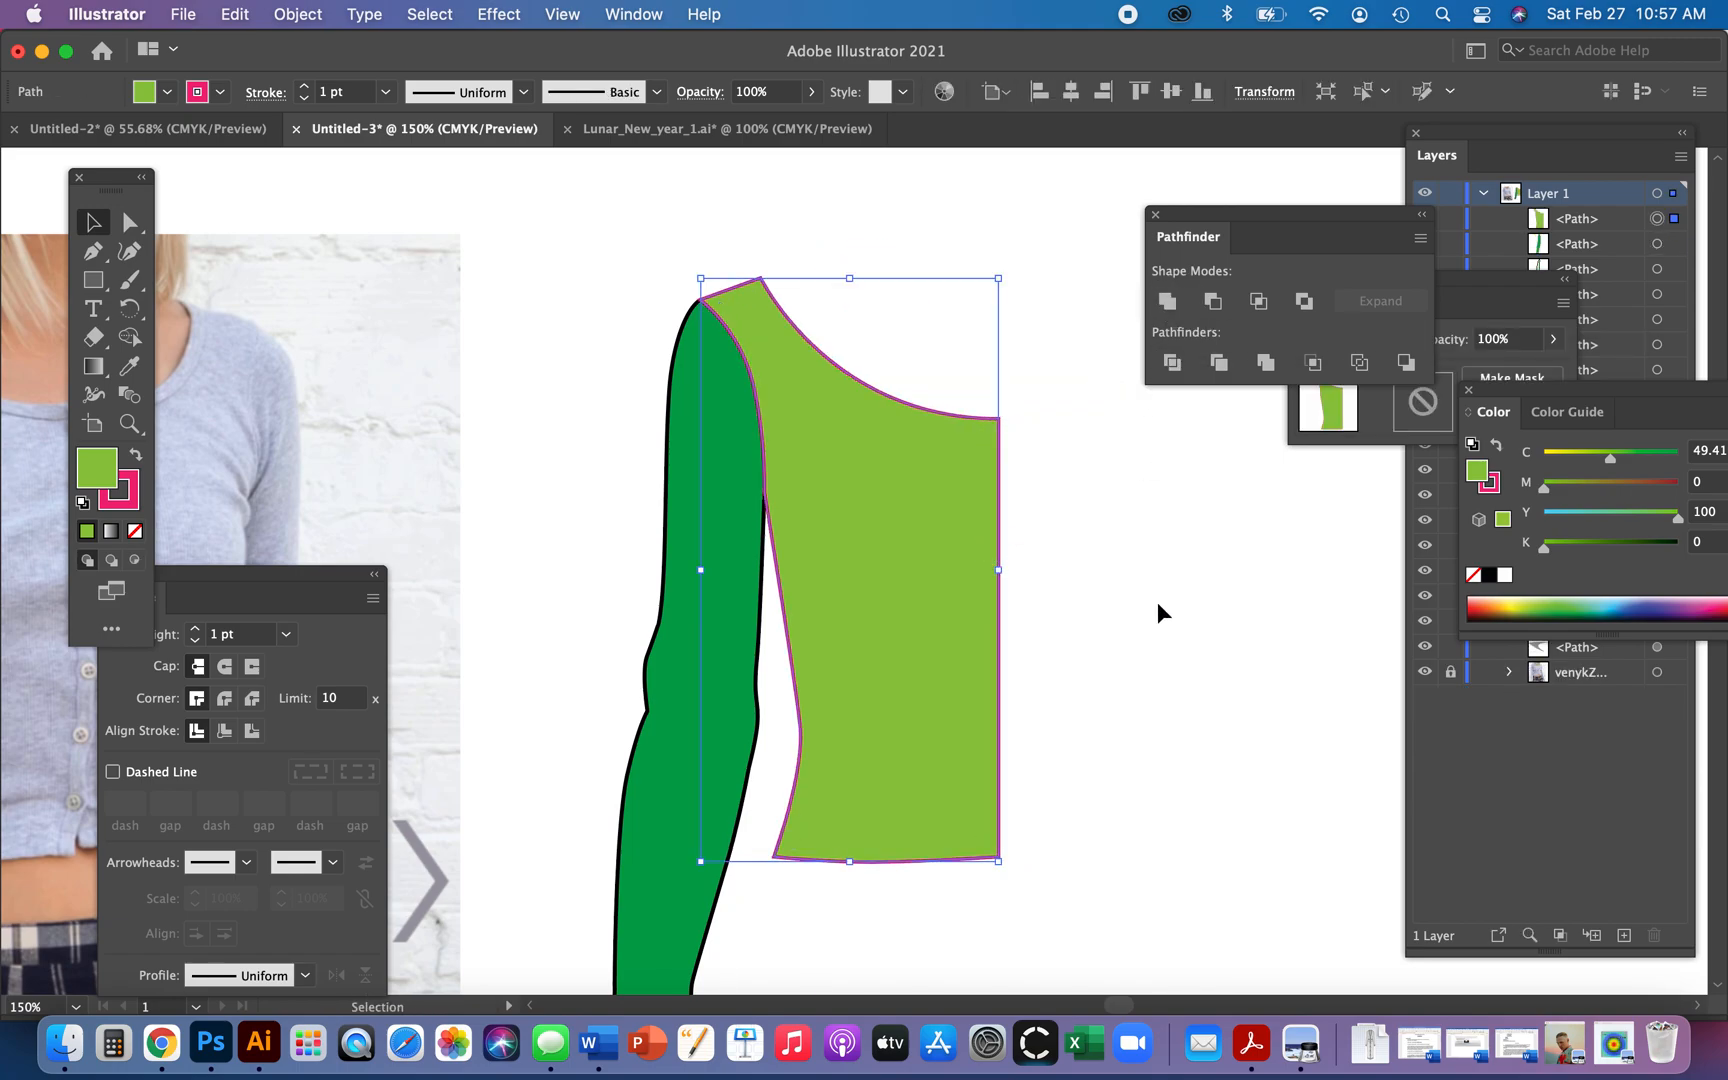
- Place the sleeve and bodice shapes together behind the sleeve's fold lines and cuff opening, and deselect them
{"action": "key", "text": "super+minus"}
{"action": "key", "text": "super+minus"}
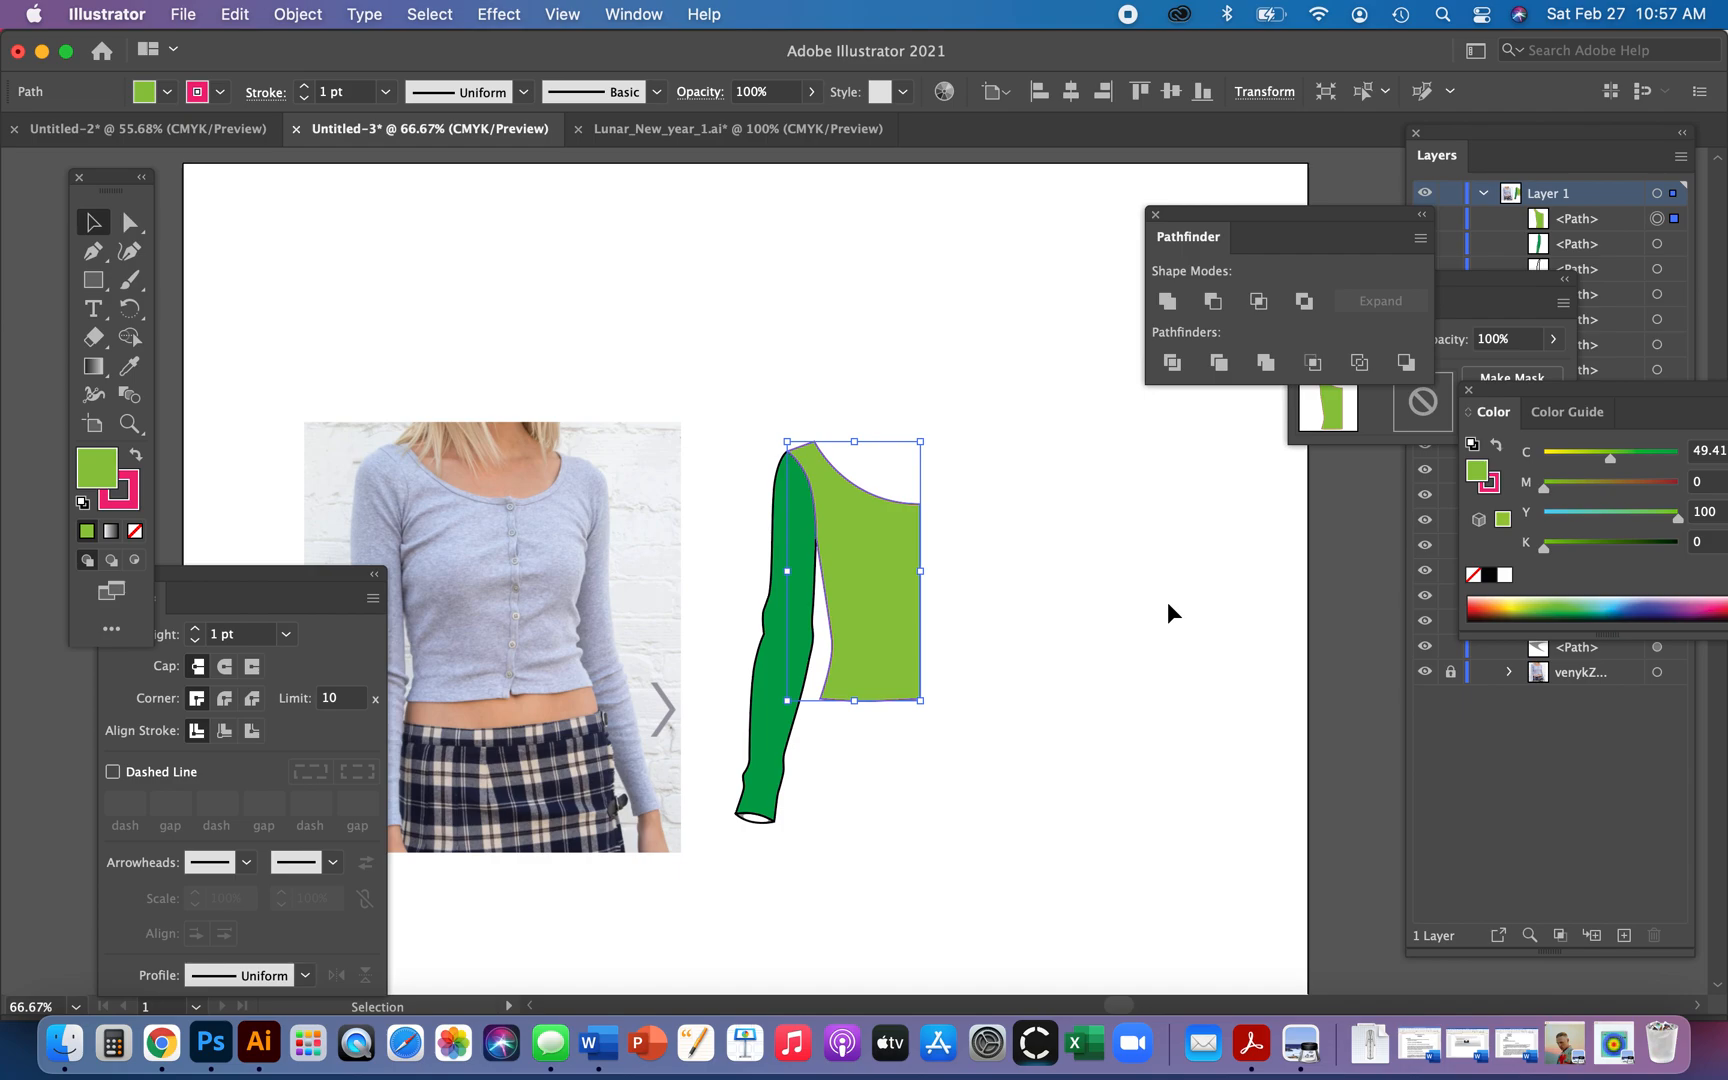
{"action": "key", "text": "super+shift+a"}
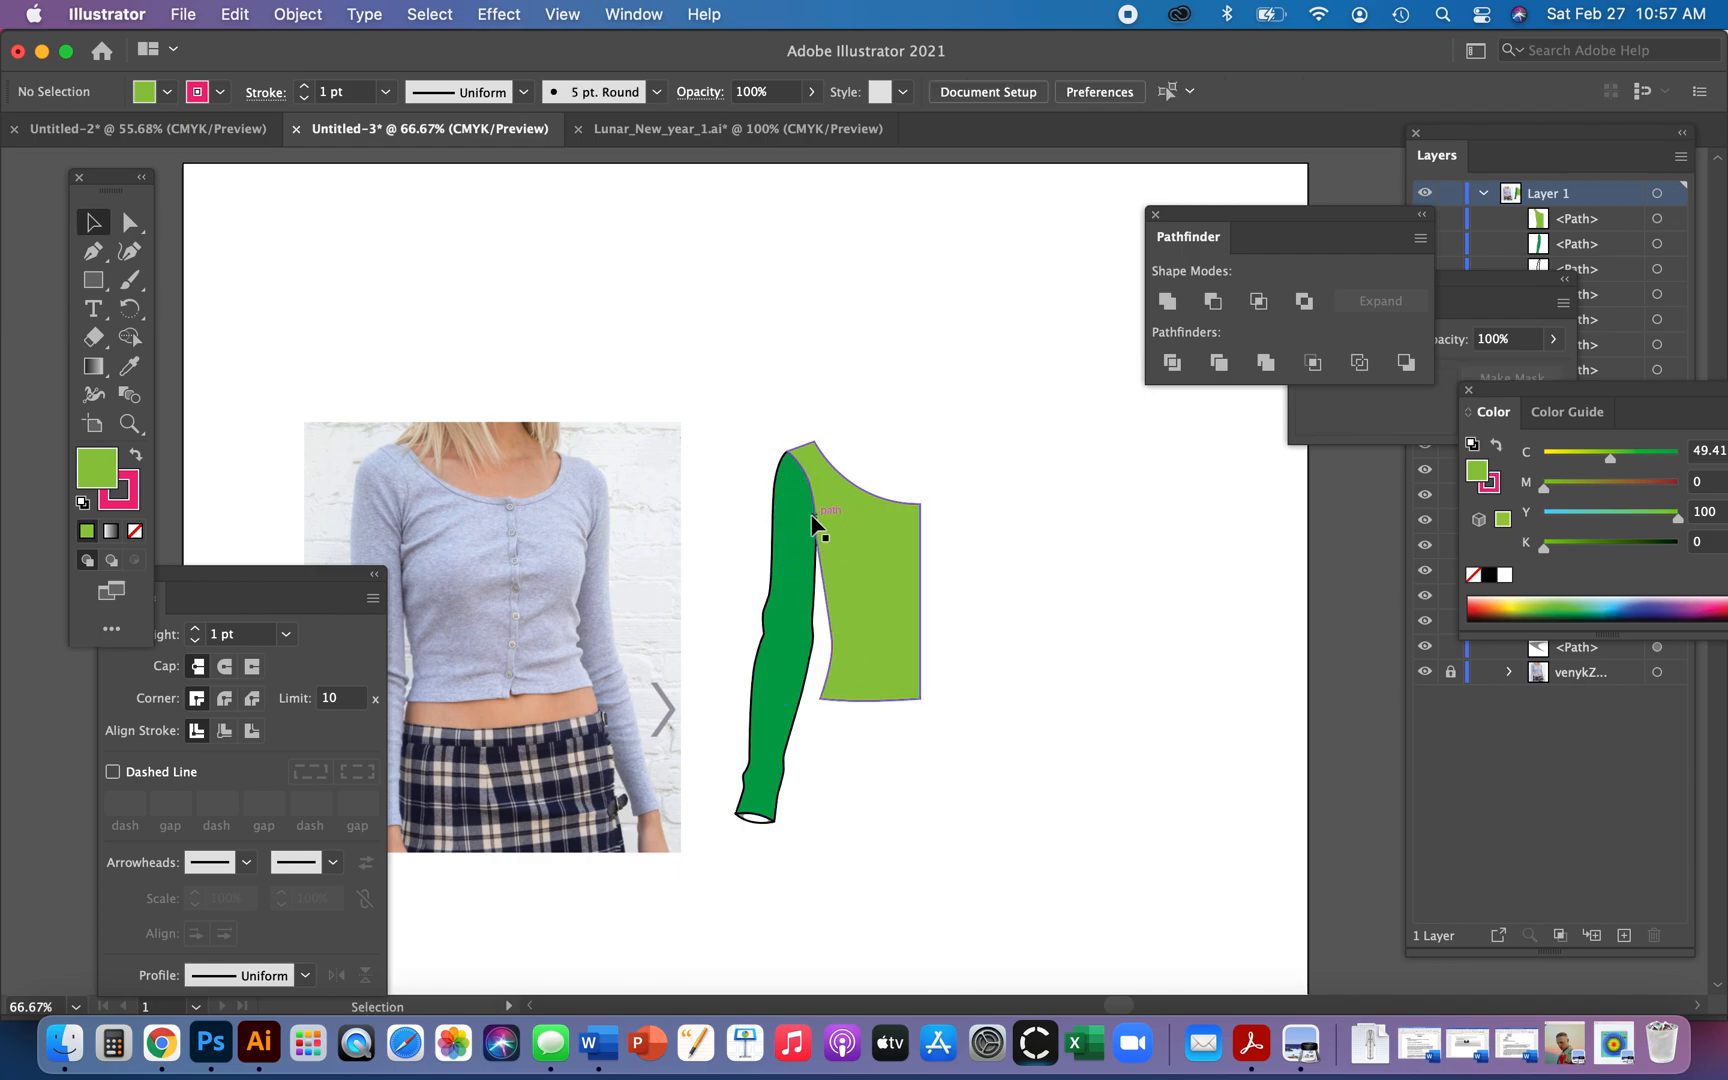
{"action": "left_click", "coordinate": [795, 527]}
{"action": "left_click", "coordinate": [875, 524], "text": "shift"}
{"action": "key", "text": "a"}
{"action": "key", "text": "super+x"}
{"action": "key", "text": "super+b"}
{"action": "left_click", "coordinate": [986, 581]}
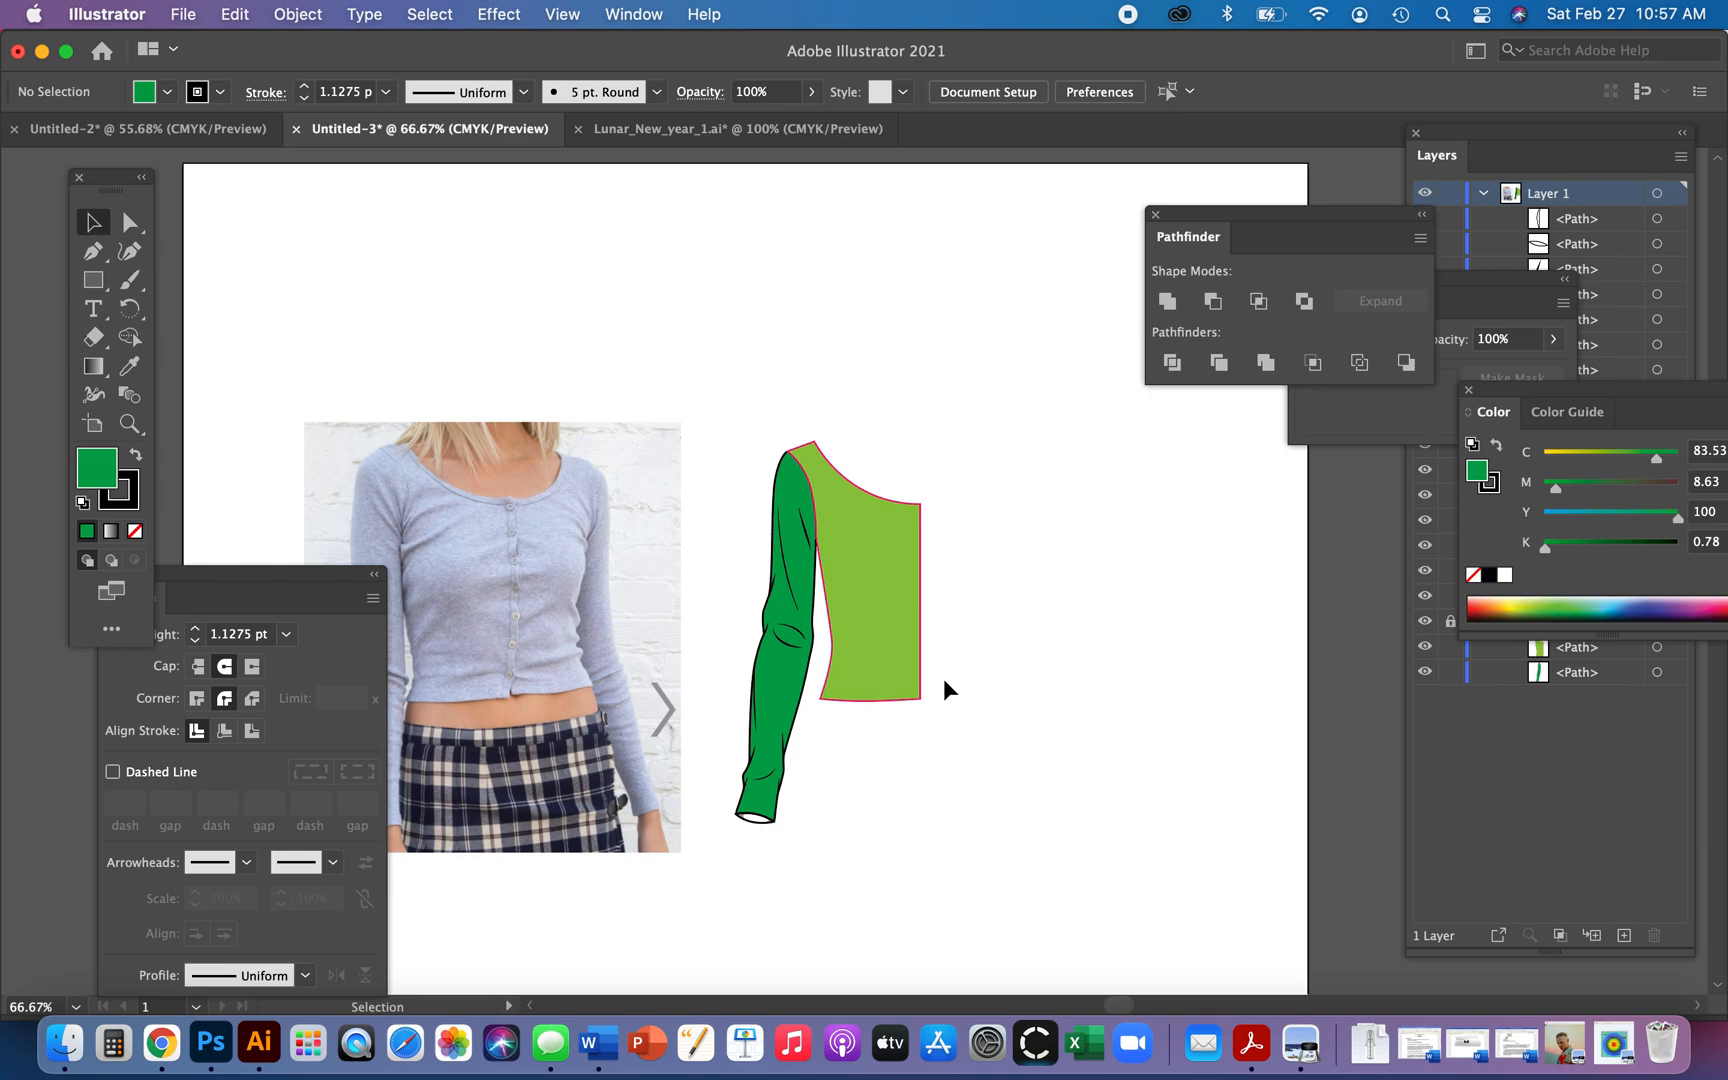
{"action": "left_click_drag", "start_coordinate": [811, 784], "coordinate": [912, 750]}
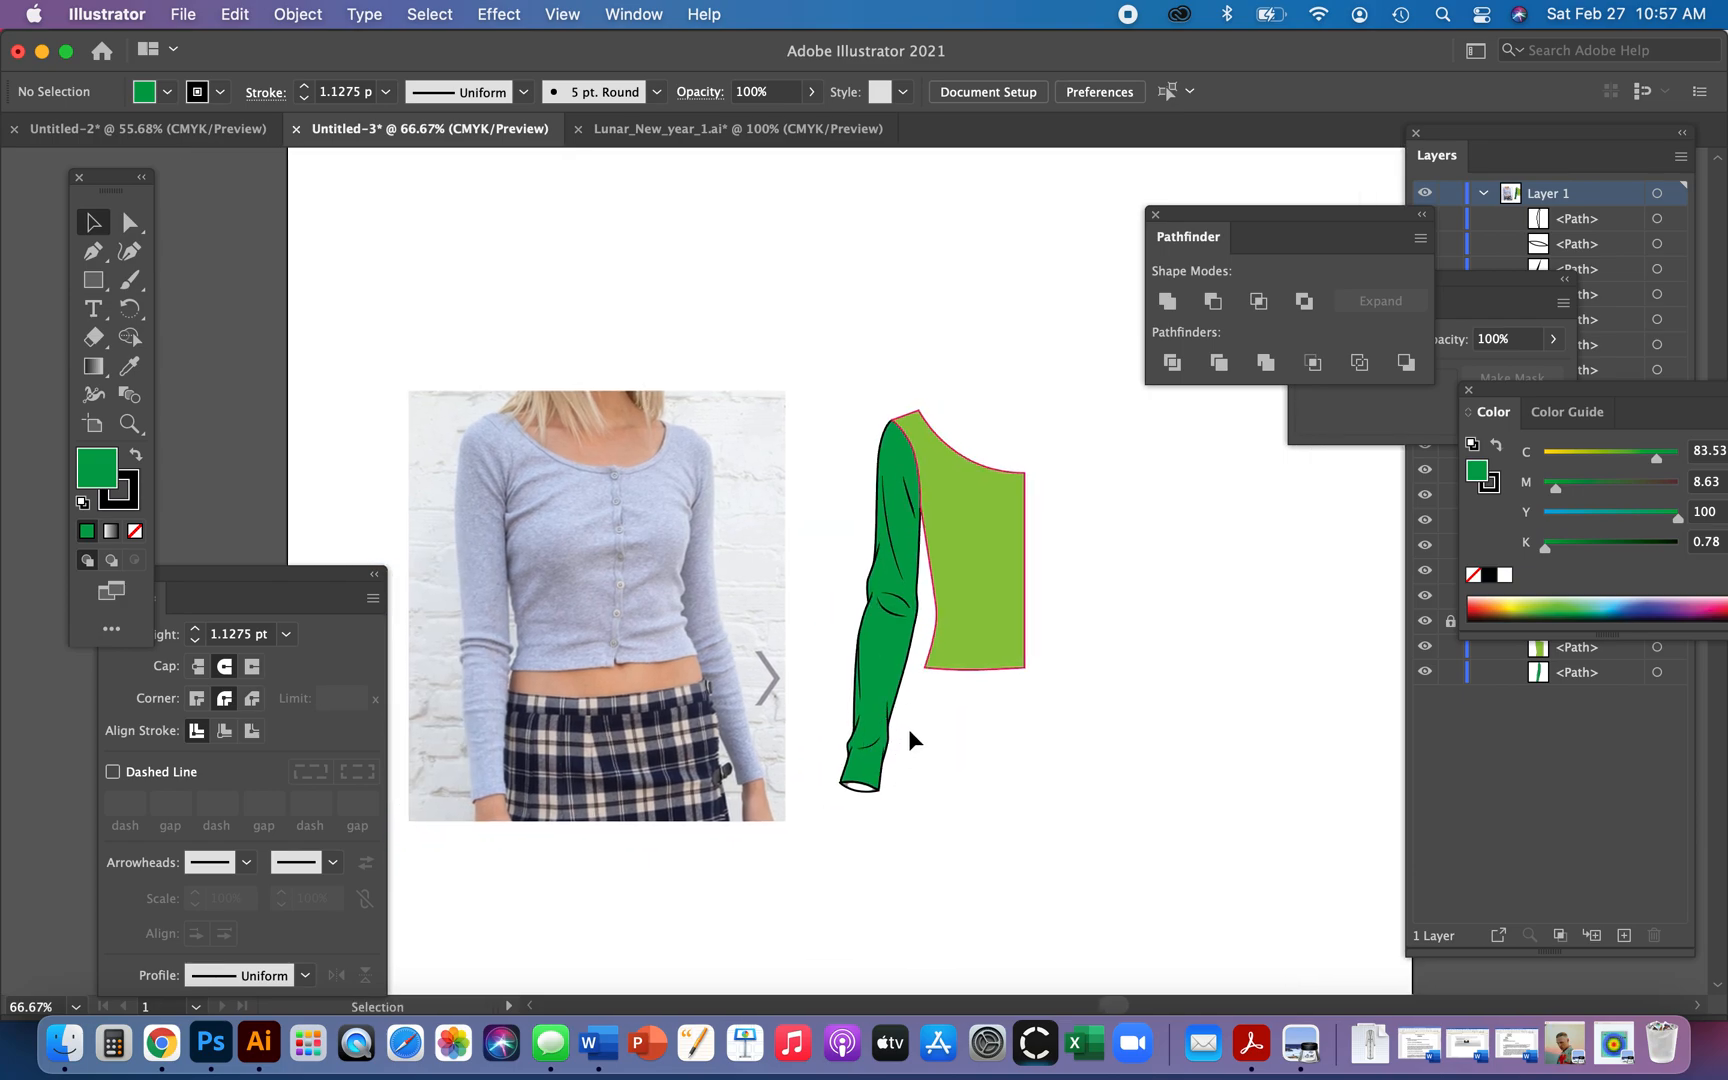
- Delete the long fold line on the upper sleeve and the one on the forearm, and clear the selection
{"action": "left_click", "coordinate": [892, 532]}
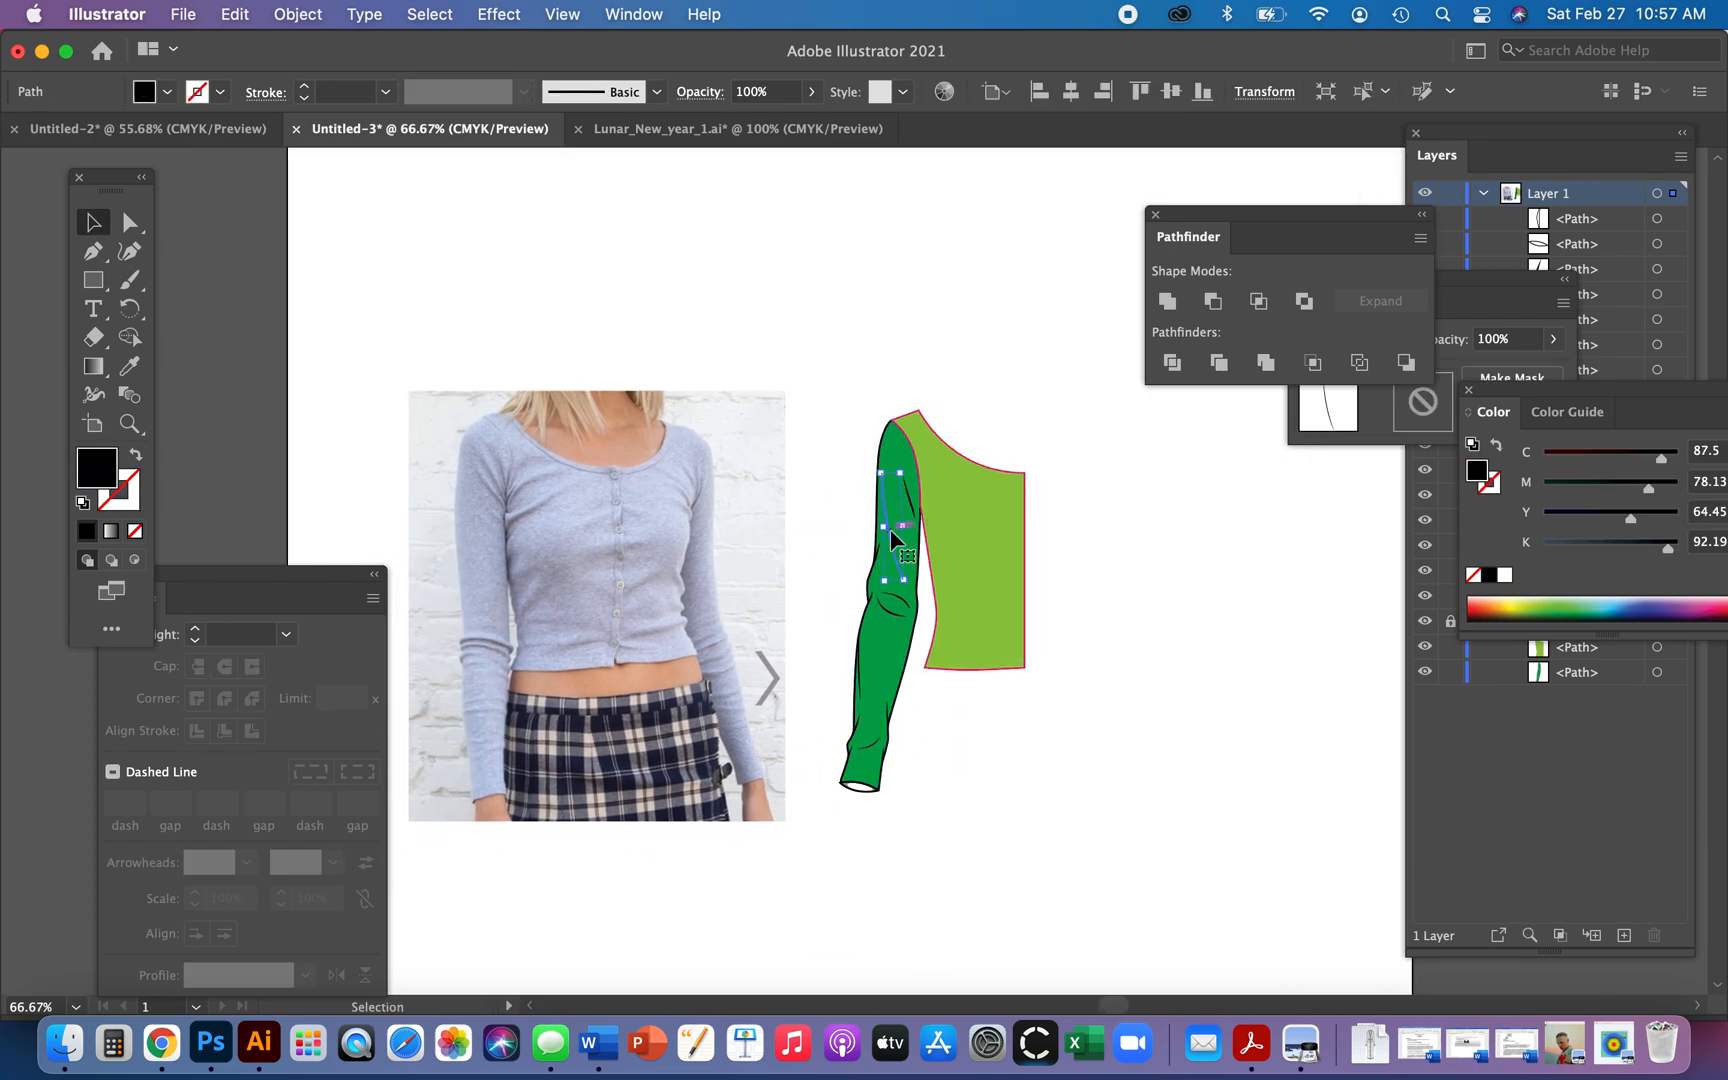
{"action": "key", "text": "Delete"}
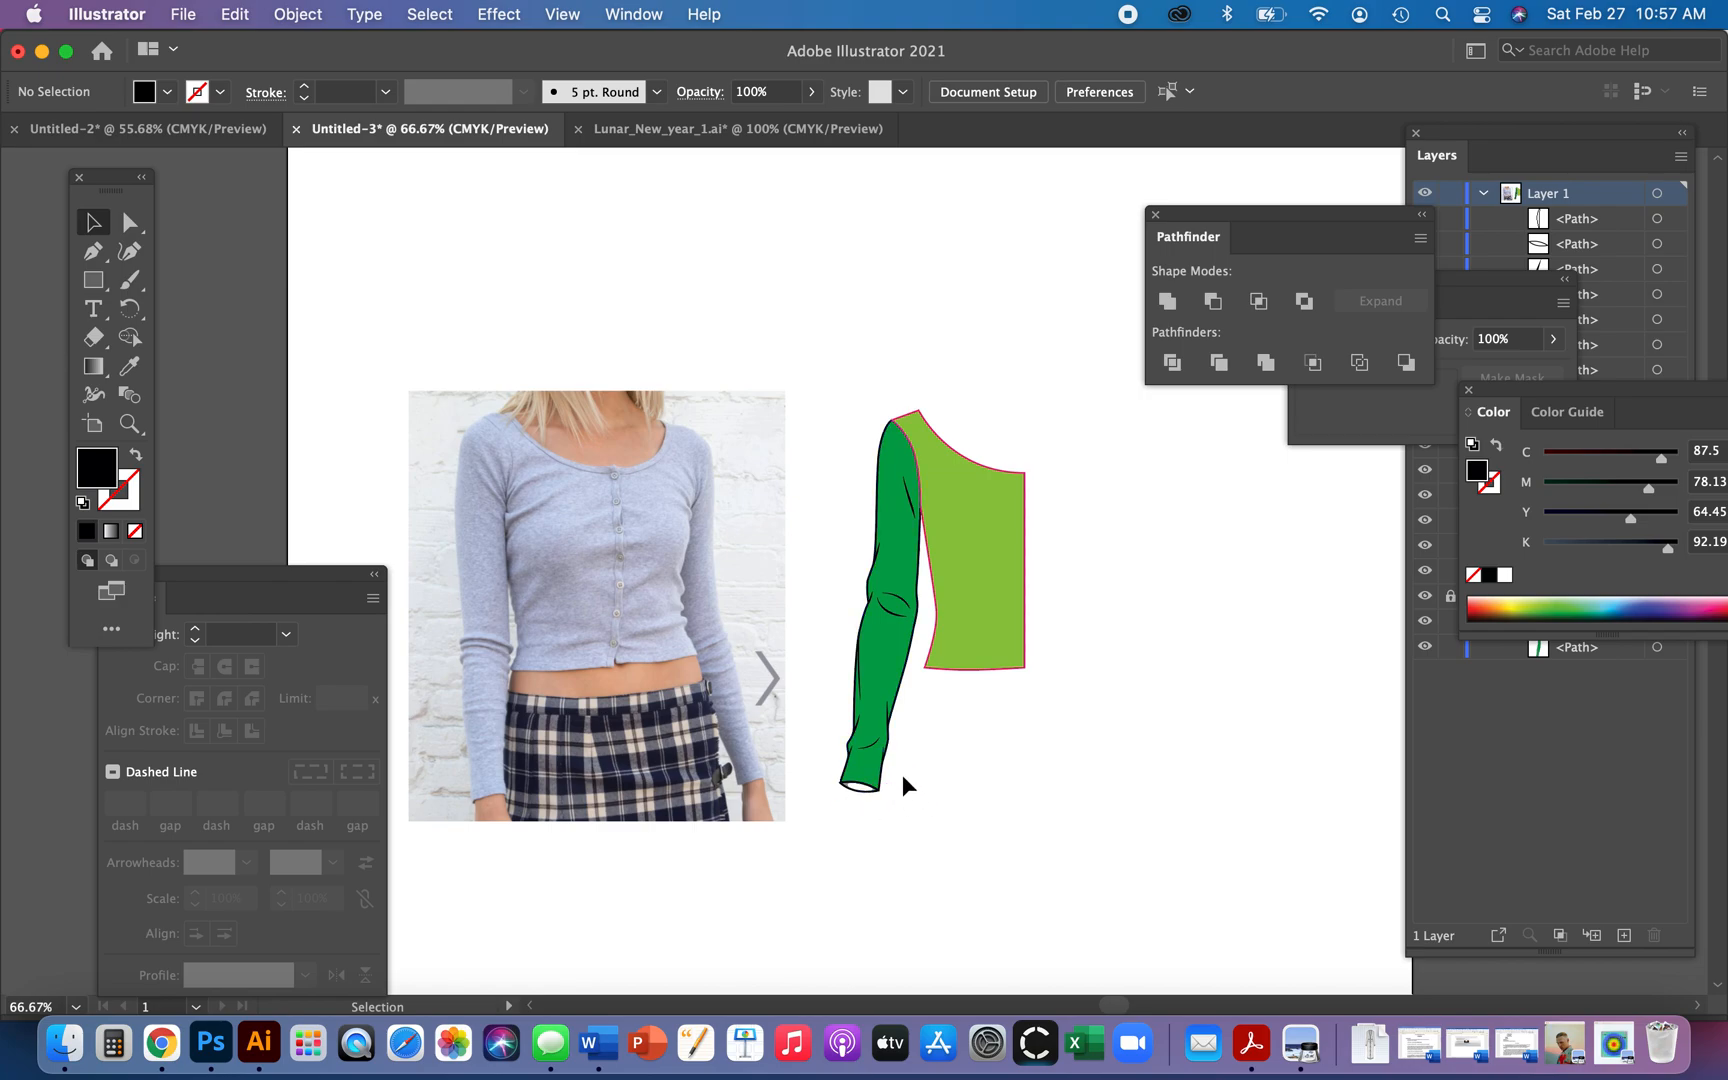
{"action": "left_click", "coordinate": [867, 690]}
{"action": "key", "text": "Delete"}
{"action": "left_click", "coordinate": [966, 757]}
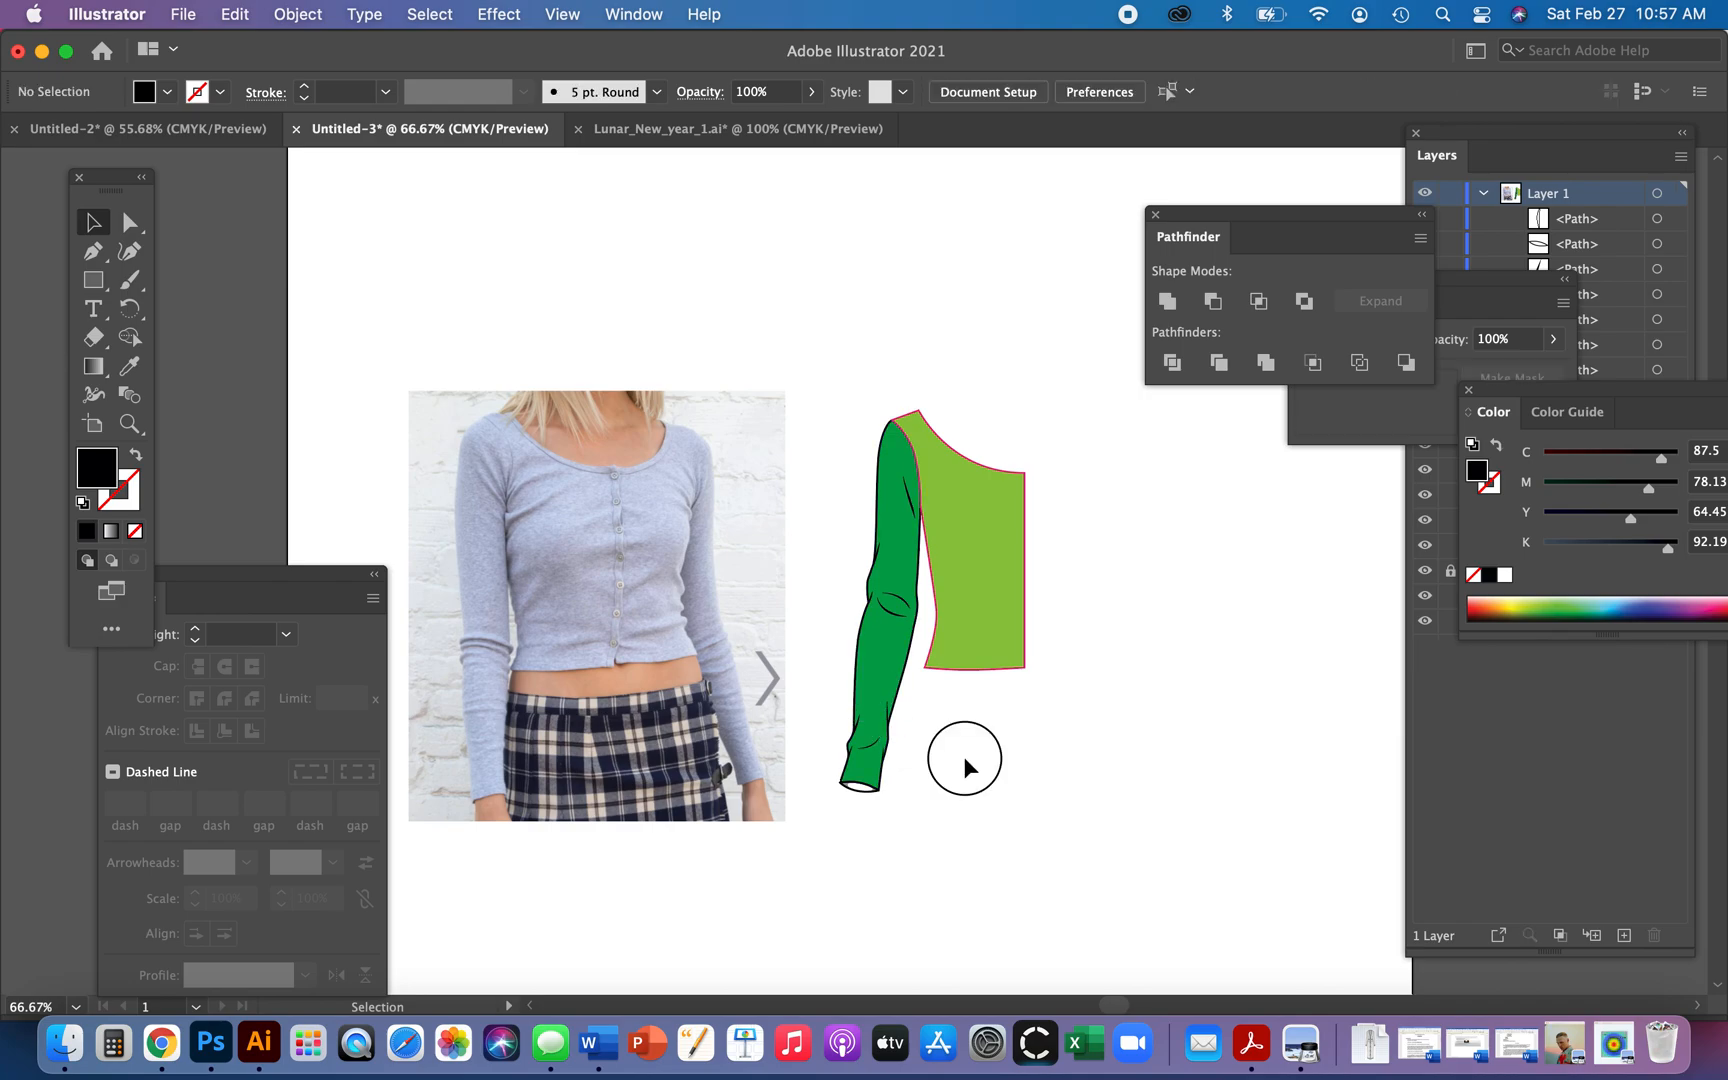
- Delete the short fold lines along both edges of the sleeve near the wrist, keeping the curved wrist crease
{"action": "key", "text": "z"}
{"action": "left_click_drag", "start_coordinate": [918, 765], "coordinate": [1011, 876]}
{"action": "key", "text": "a"}
{"action": "left_click", "coordinate": [890, 812]}
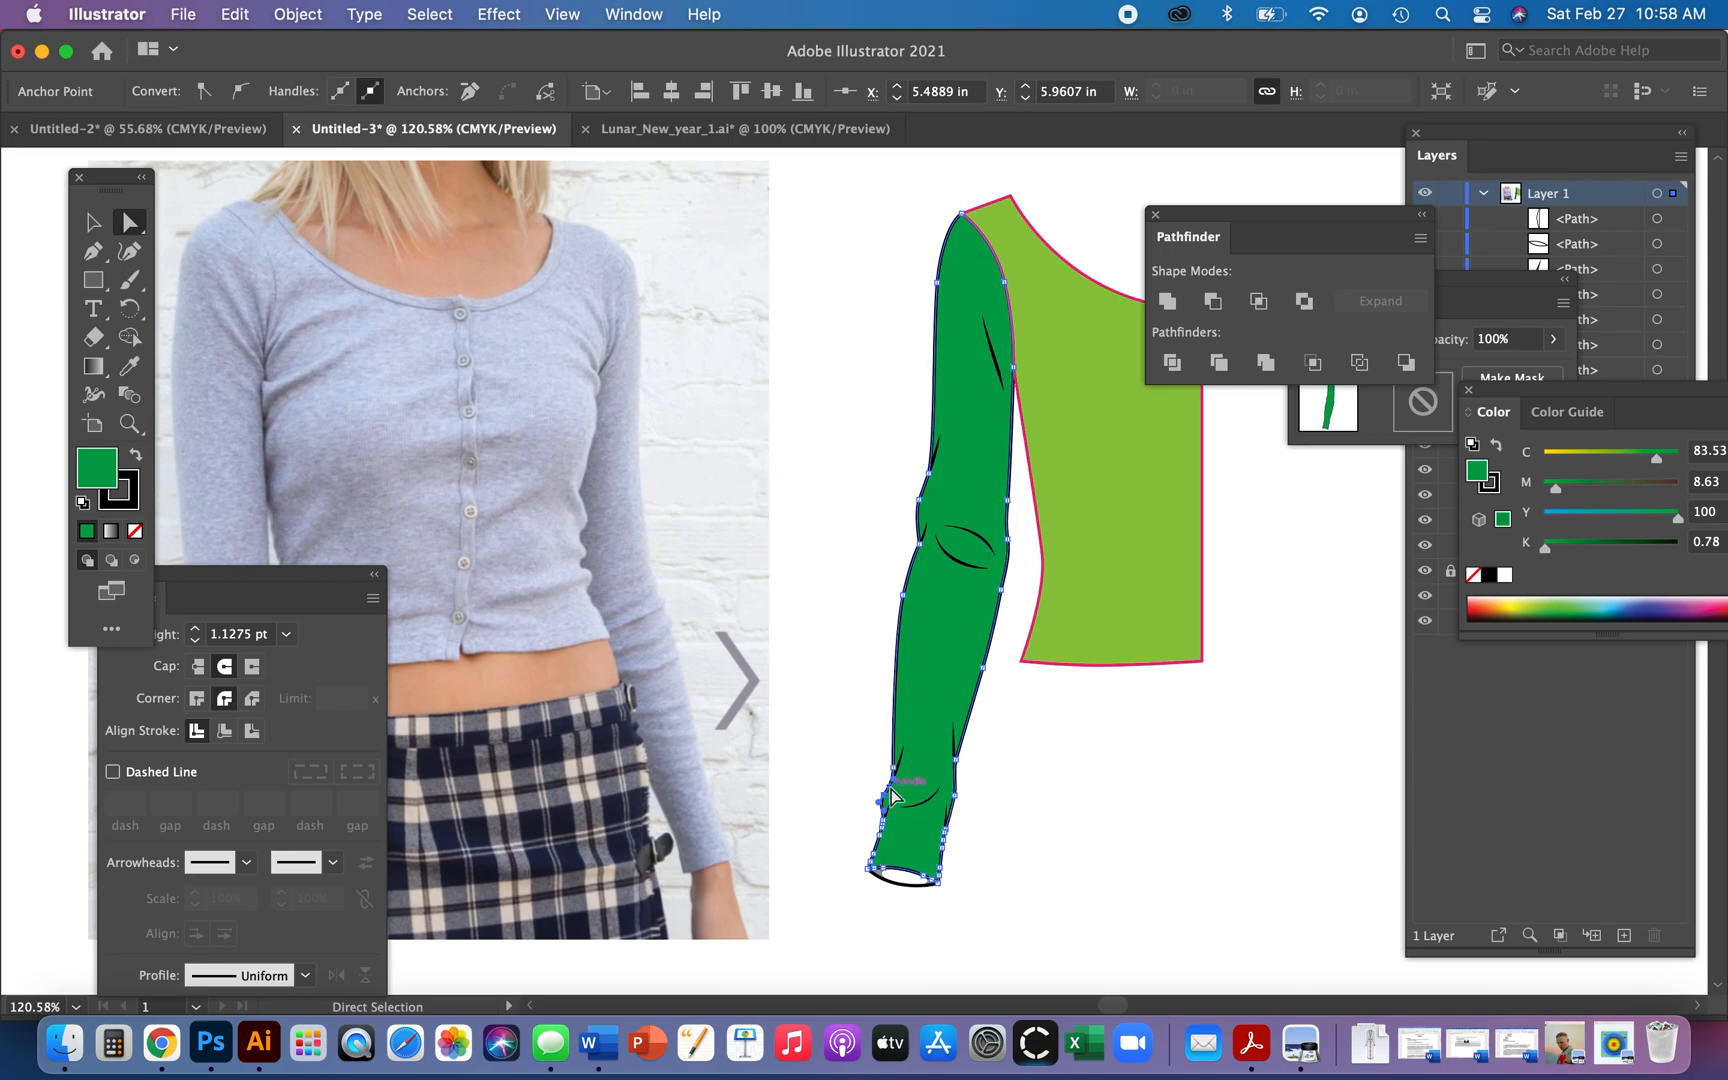
{"action": "key", "text": "z"}
{"action": "left_click_drag", "start_coordinate": [891, 788], "coordinate": [1011, 882]}
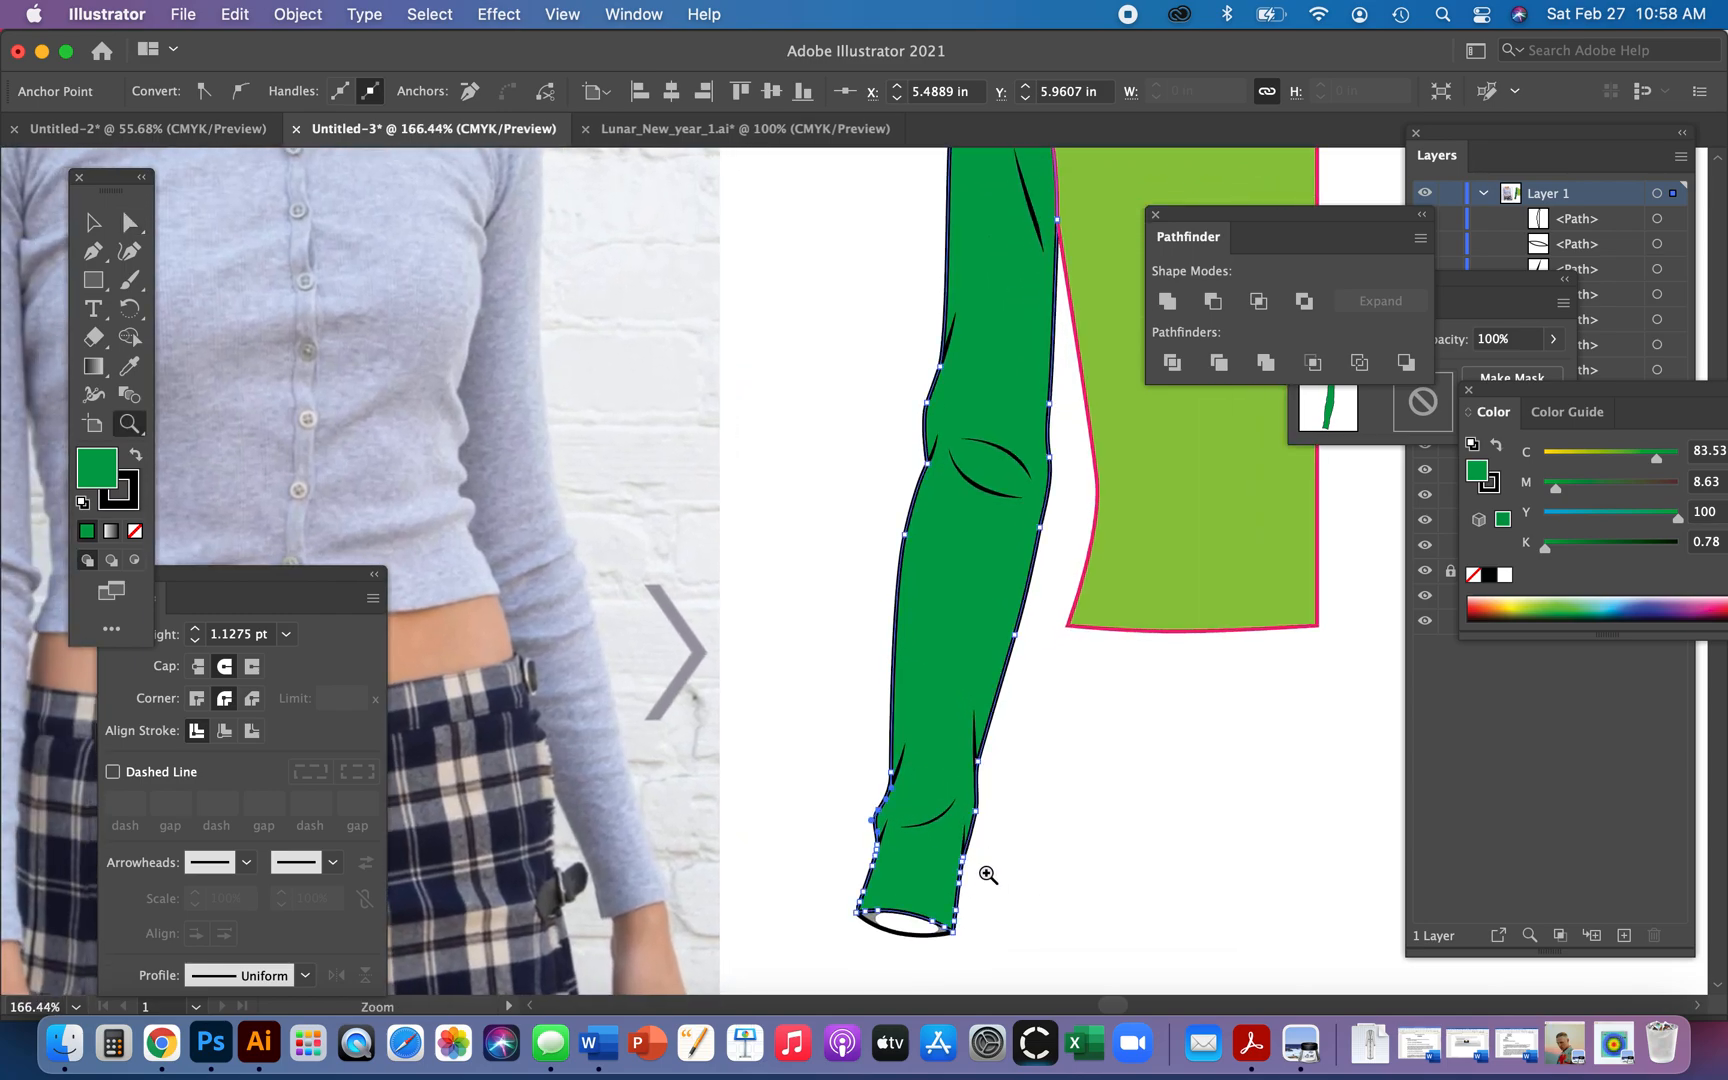
{"action": "key", "text": "a"}
{"action": "left_click", "coordinate": [905, 772]}
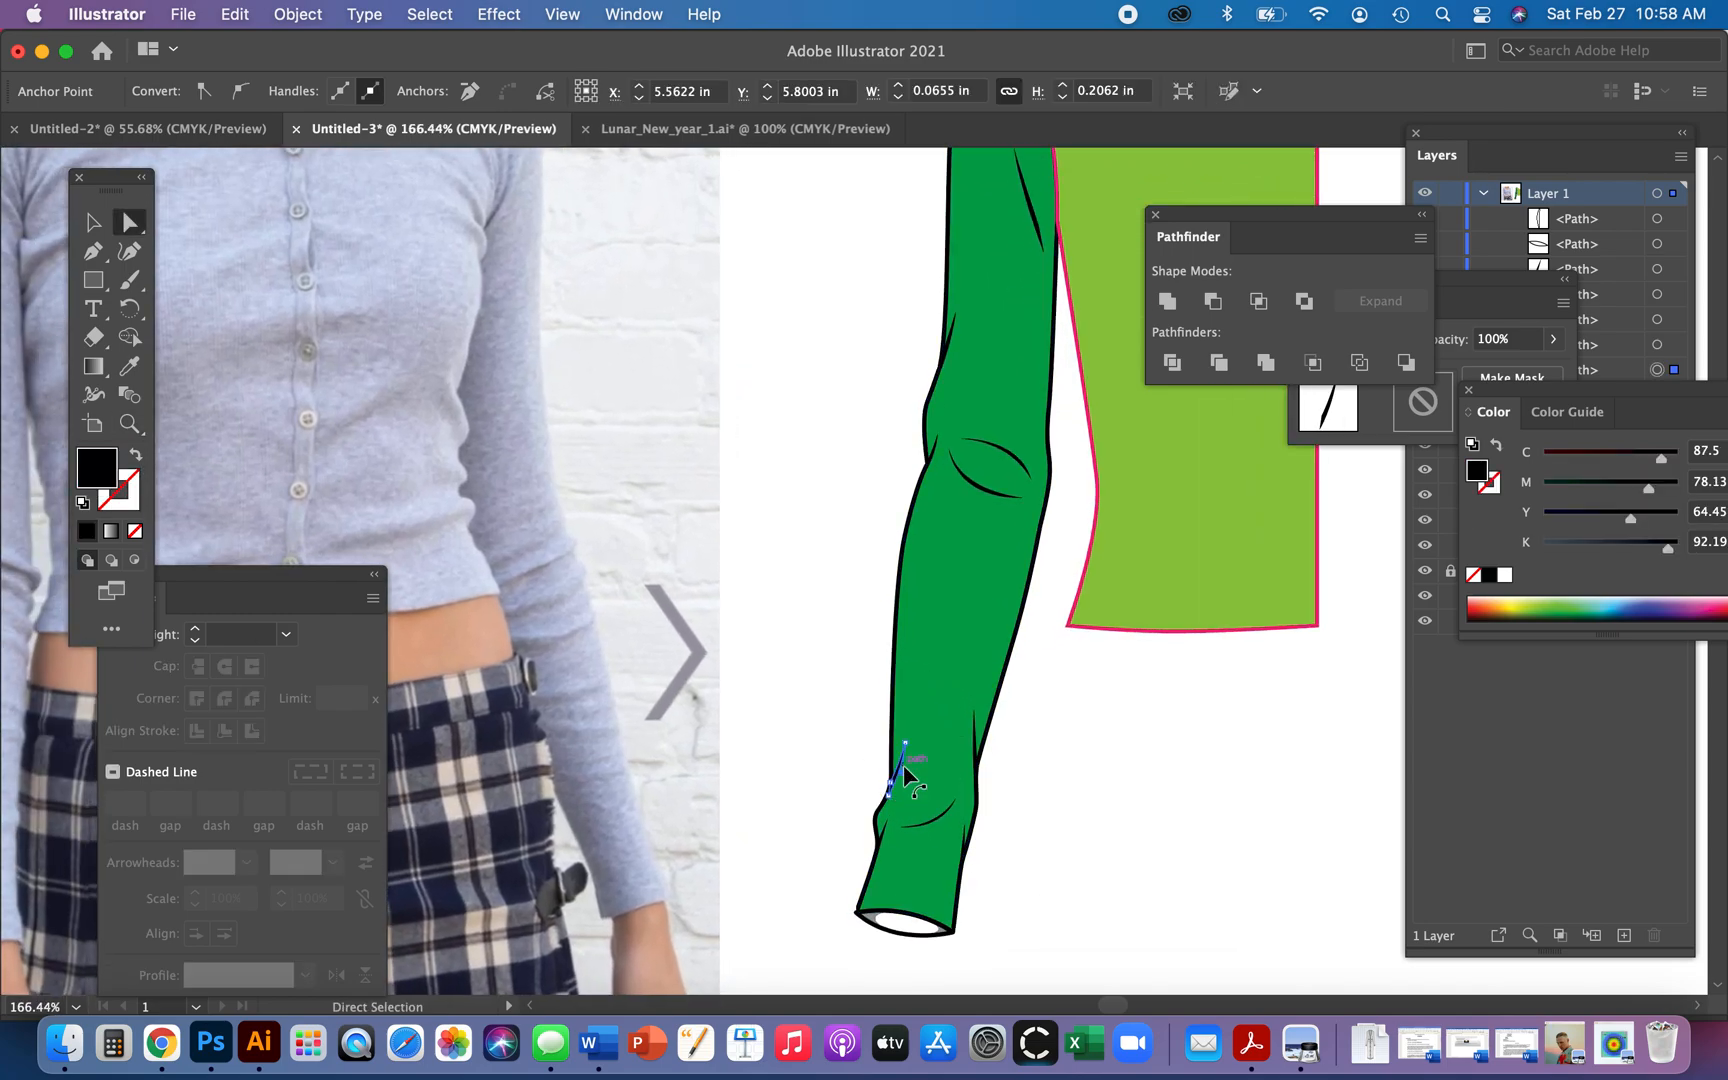
{"action": "key", "text": "Delete"}
{"action": "key", "text": "Delete"}
{"action": "left_click", "coordinate": [976, 745]}
{"action": "key", "text": "Delete"}
{"action": "left_click", "coordinate": [886, 838]}
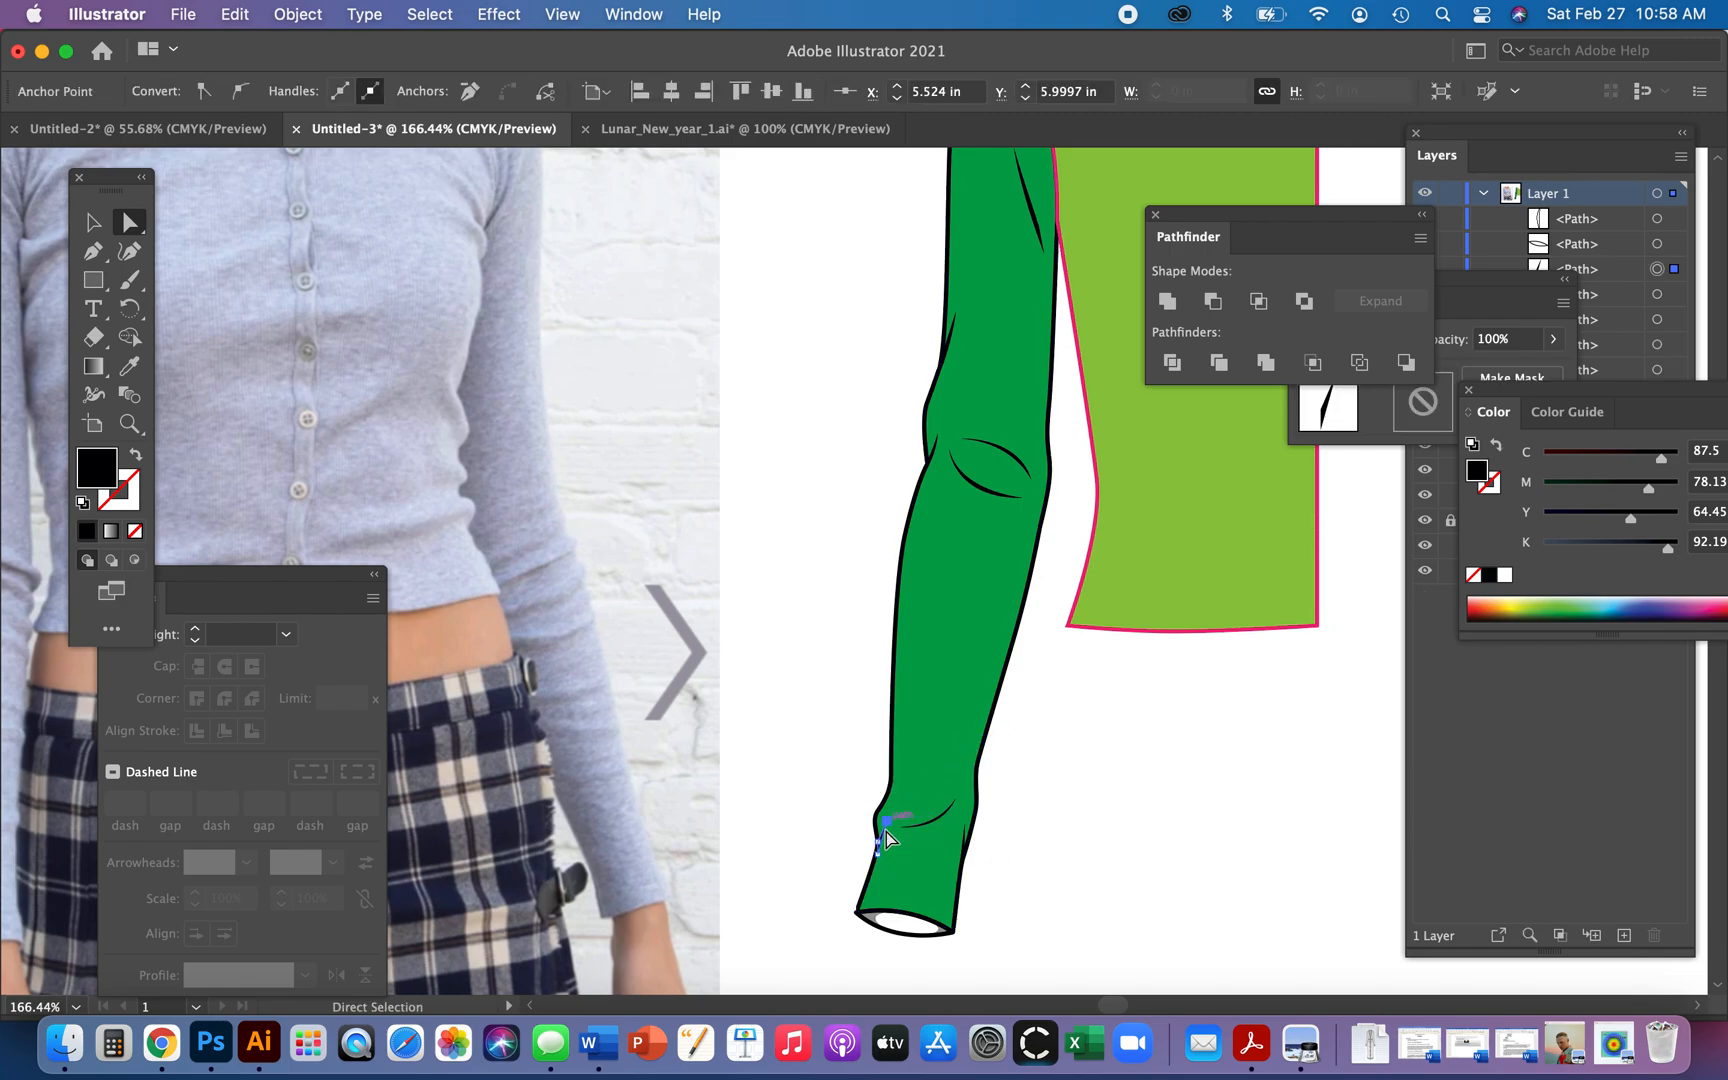
{"action": "key", "text": "Delete"}
{"action": "left_click", "coordinate": [948, 838]}
{"action": "key", "text": "Delete"}
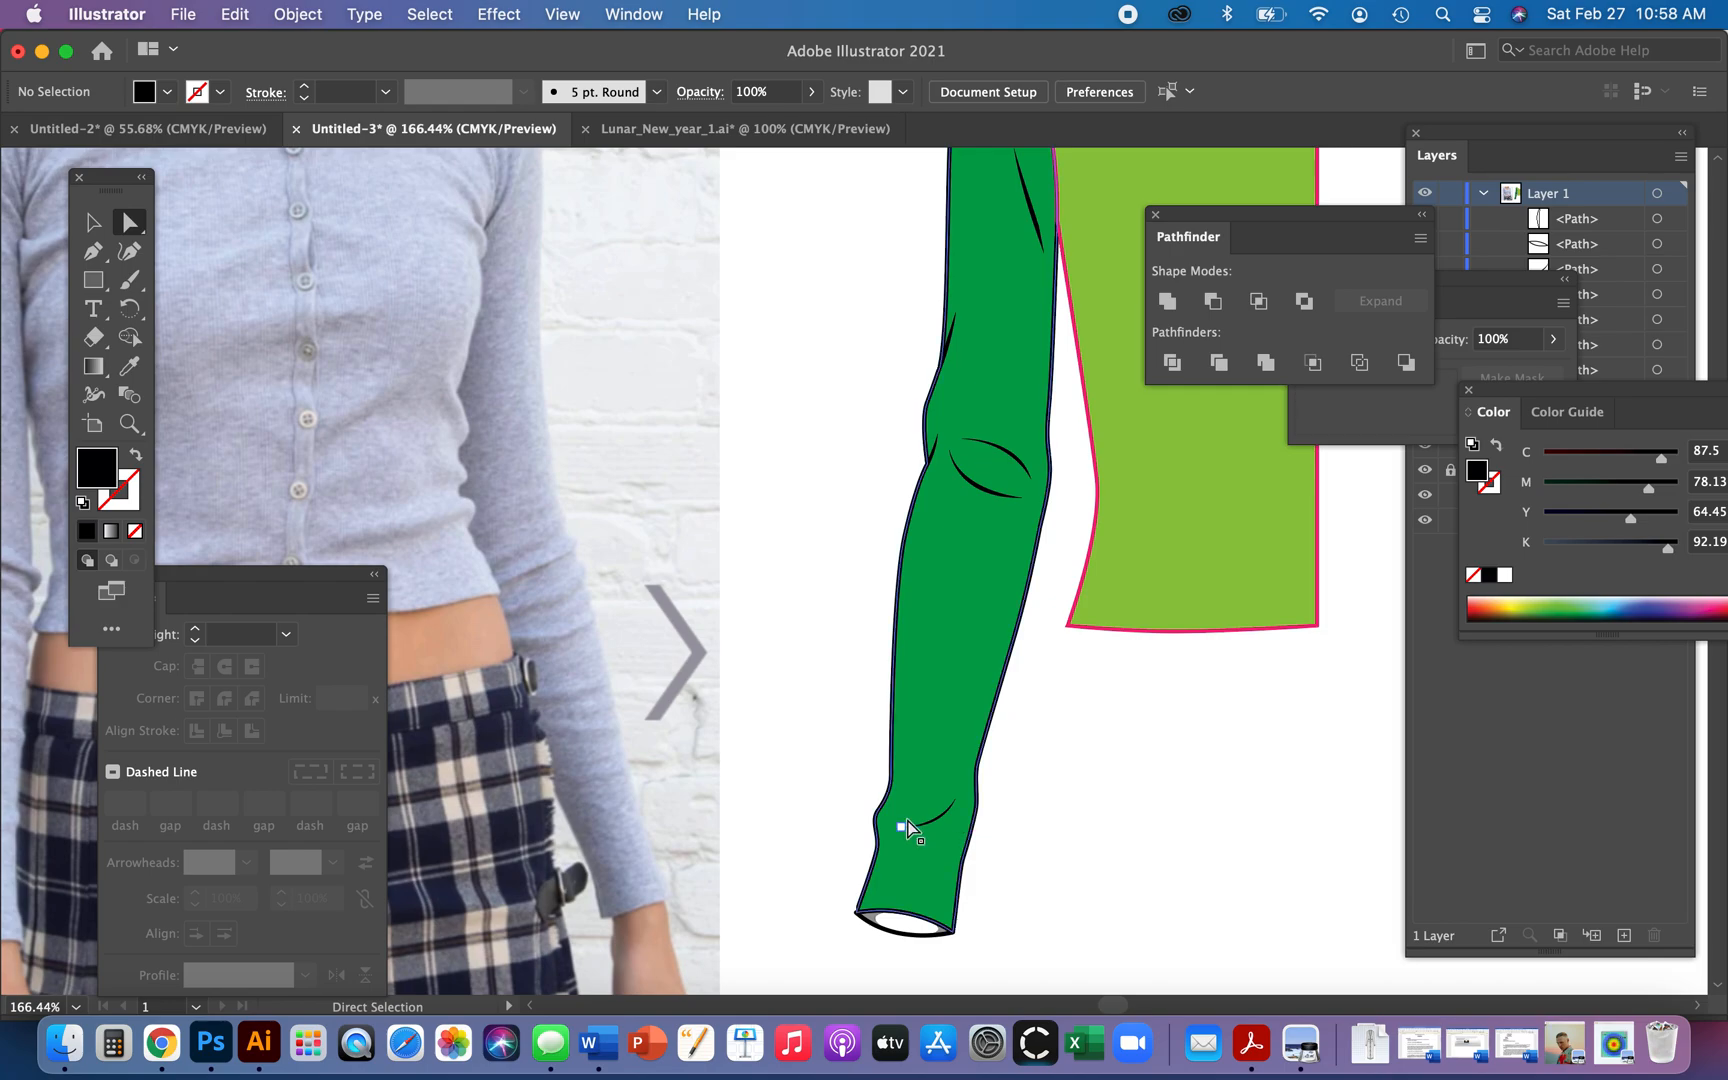
- Remove the anchor points forming the bulges on both sides of the wrist to smooth the sleeve outline, and deselect it
{"action": "left_click", "coordinate": [879, 842]}
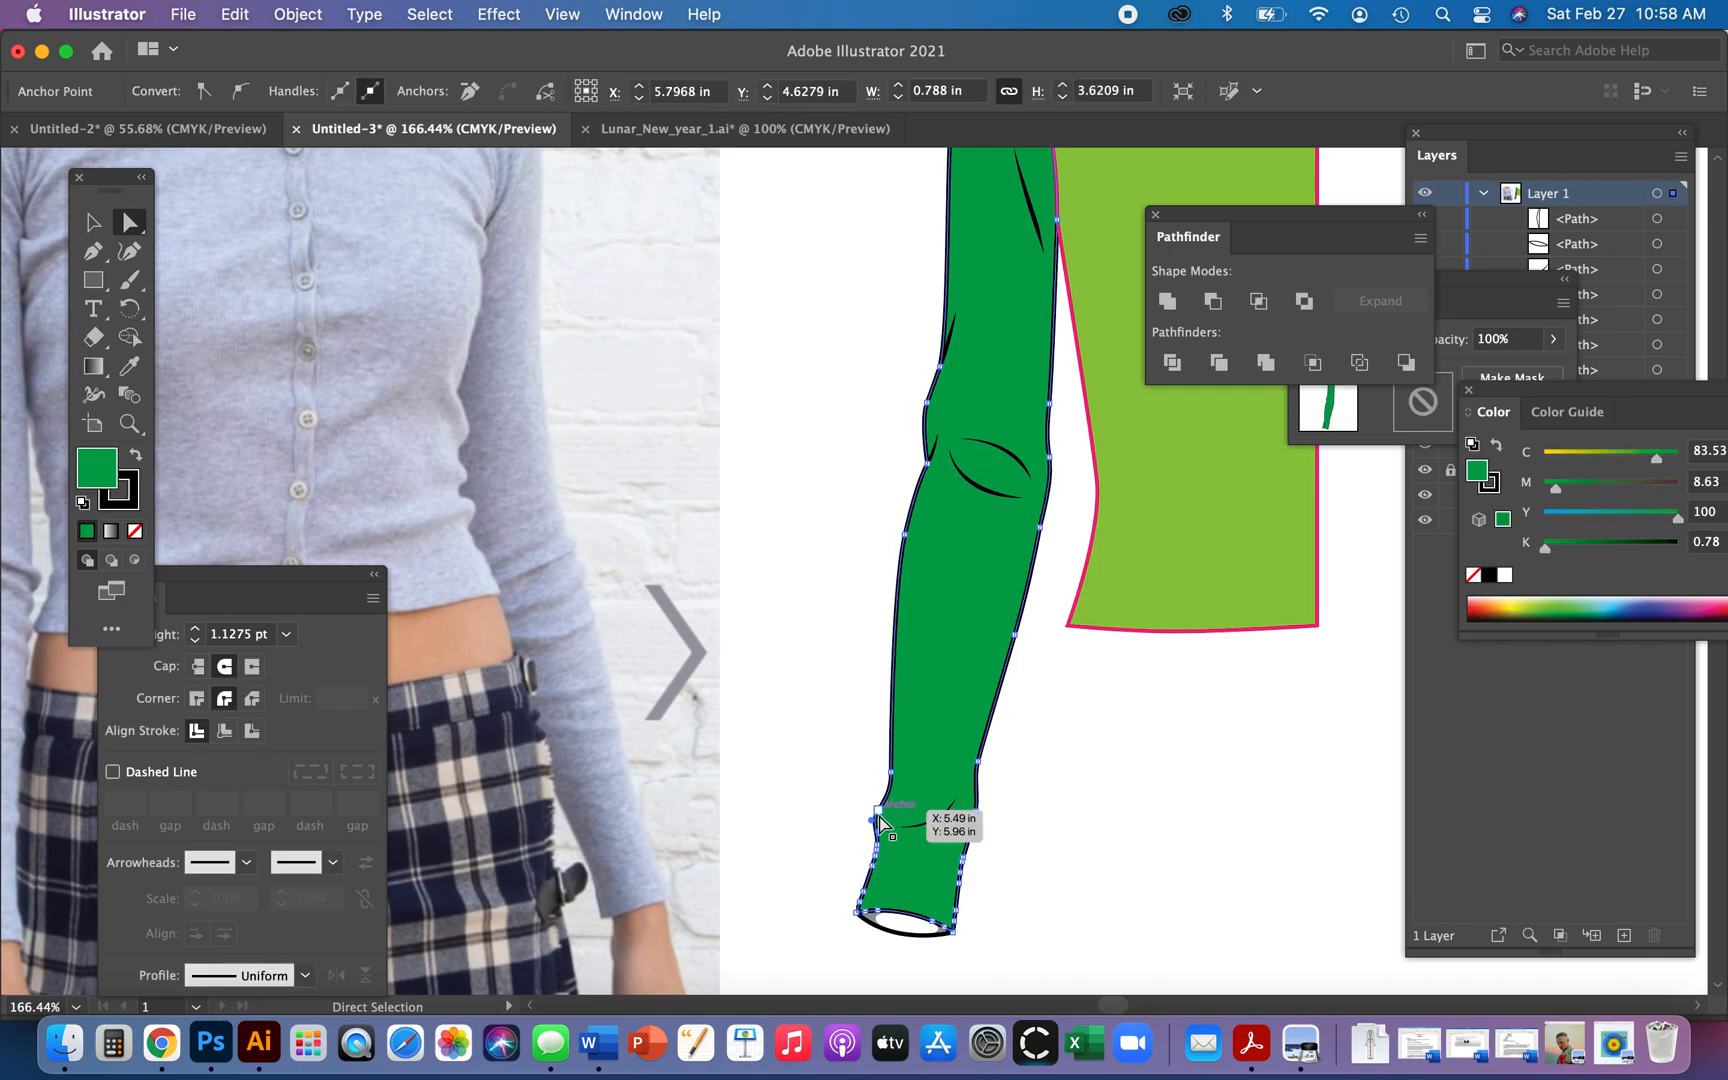
{"action": "key", "text": "minus"}
{"action": "left_click", "coordinate": [877, 819]}
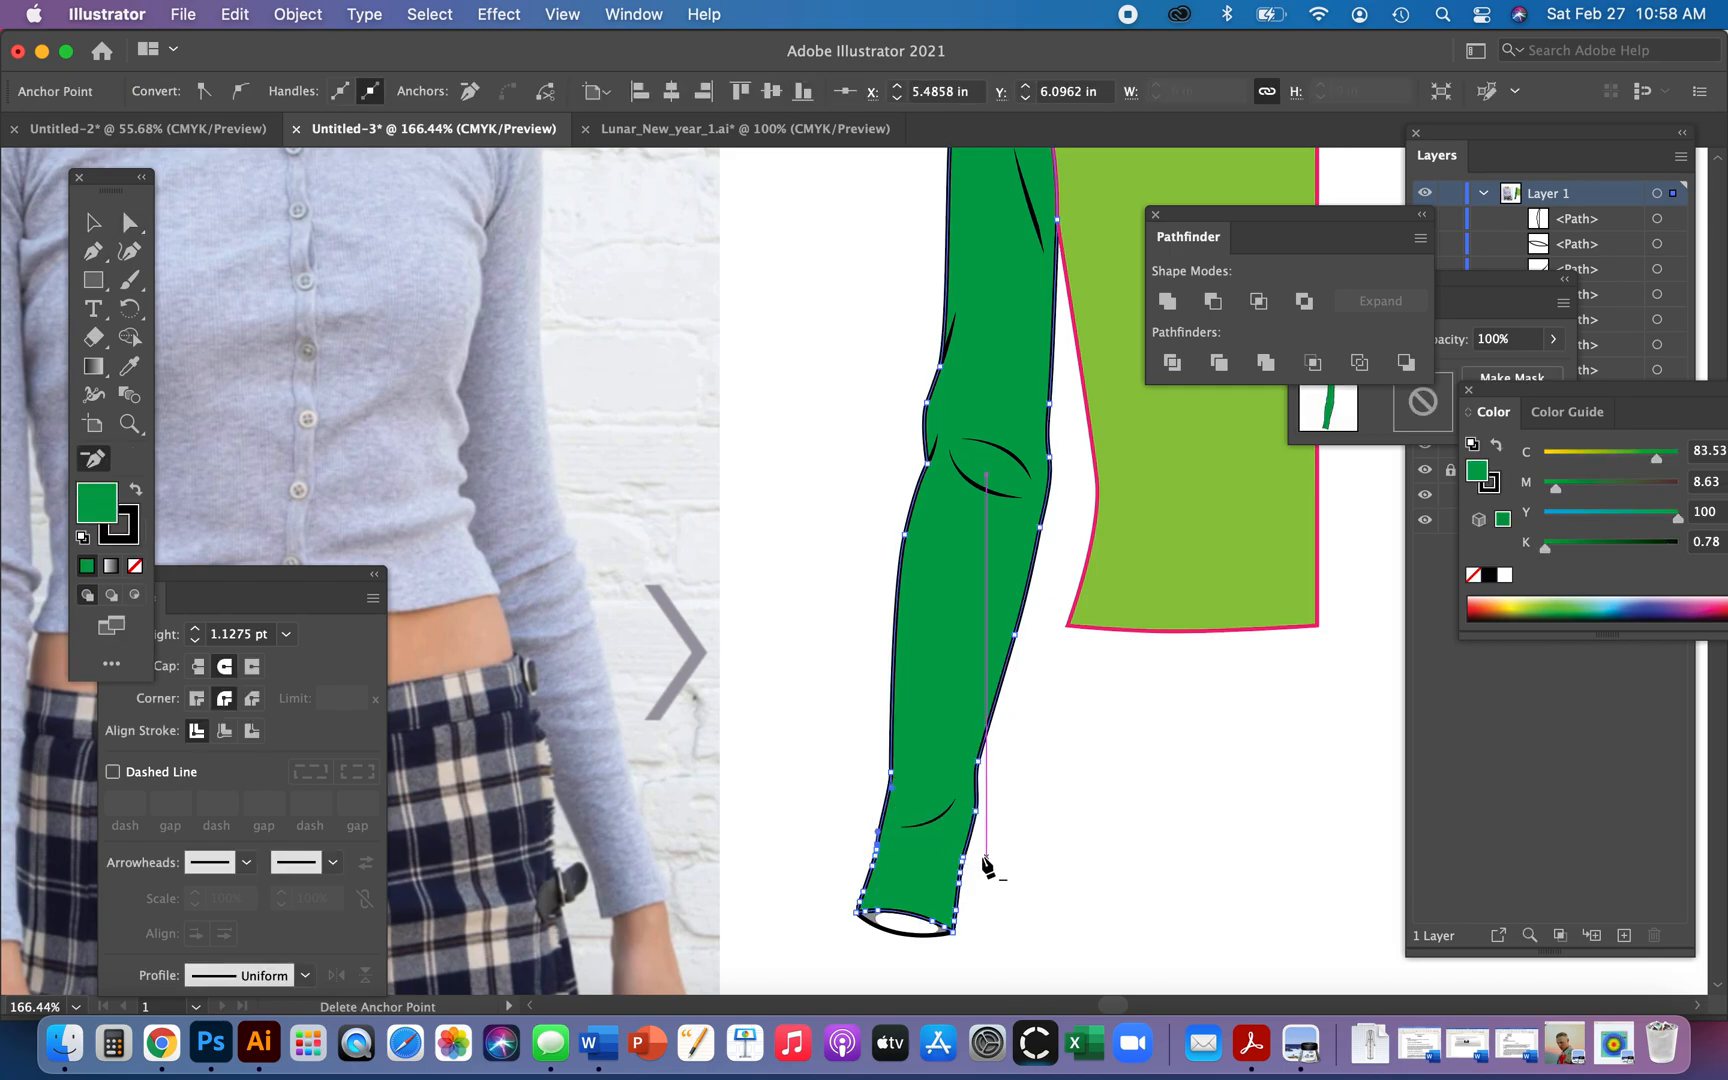
{"action": "left_click", "coordinate": [976, 812]}
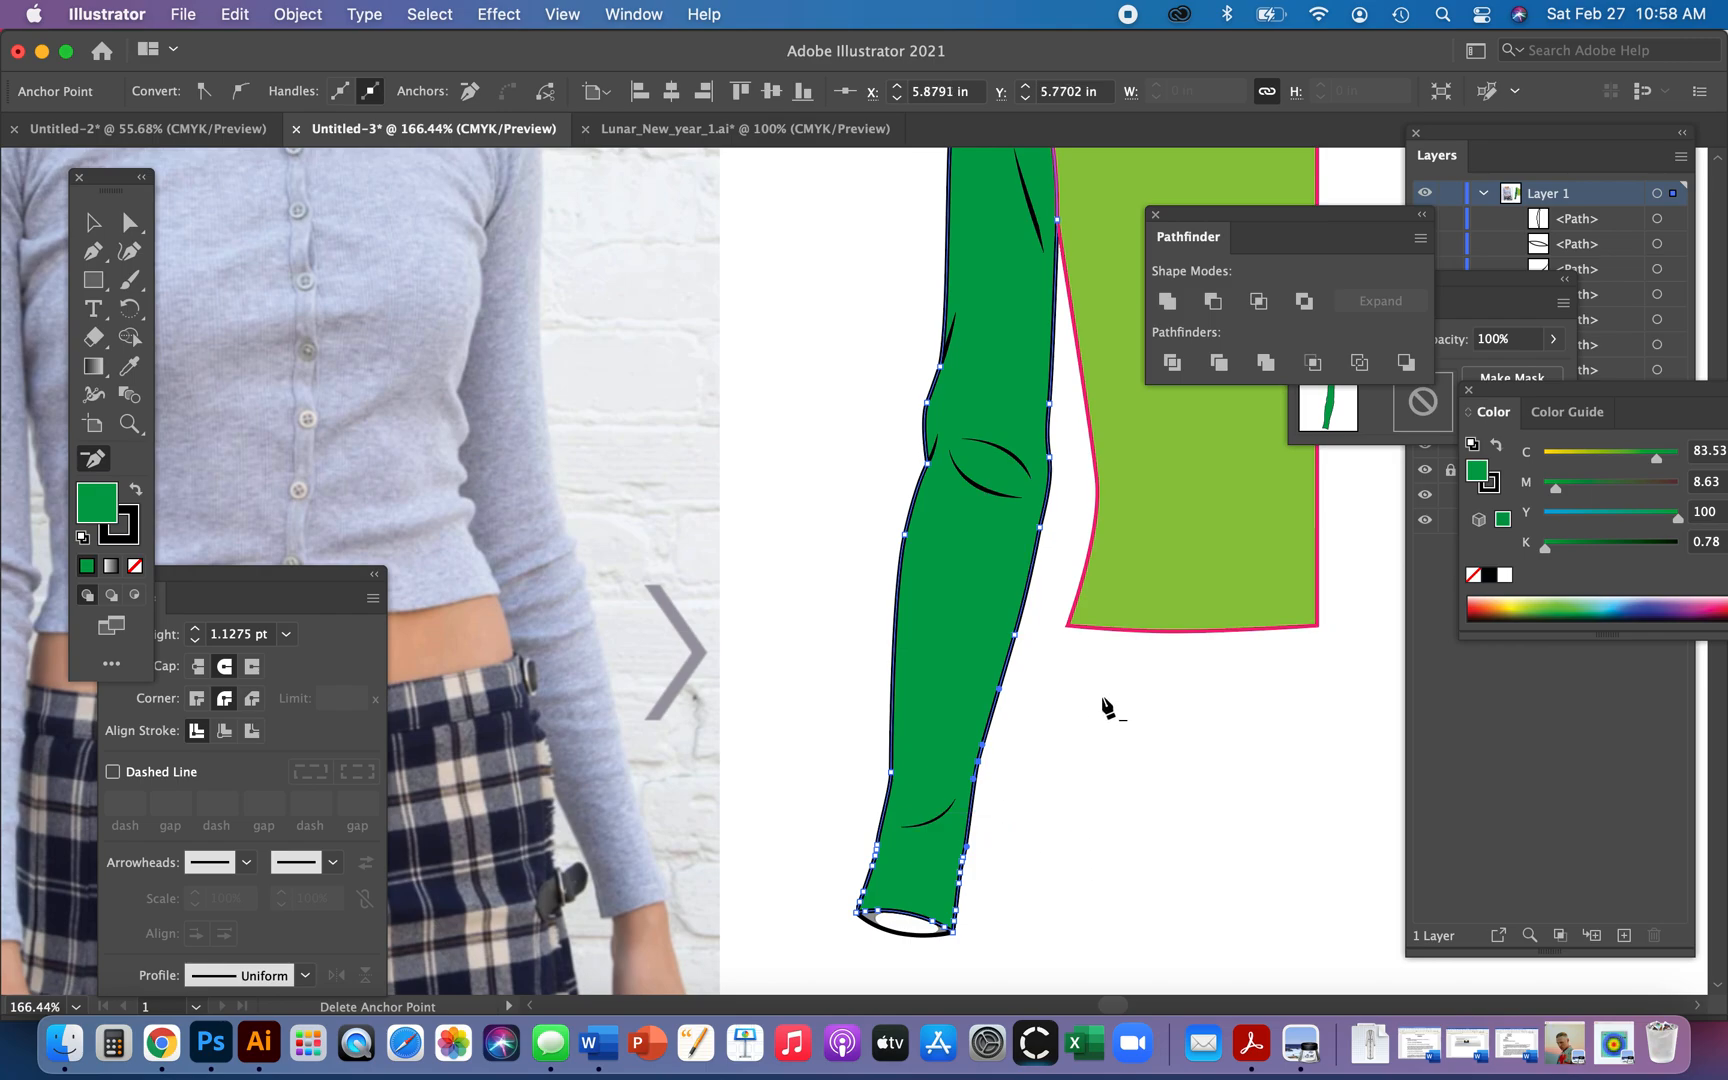
{"action": "key", "text": "a"}
{"action": "left_click", "coordinate": [1068, 765]}
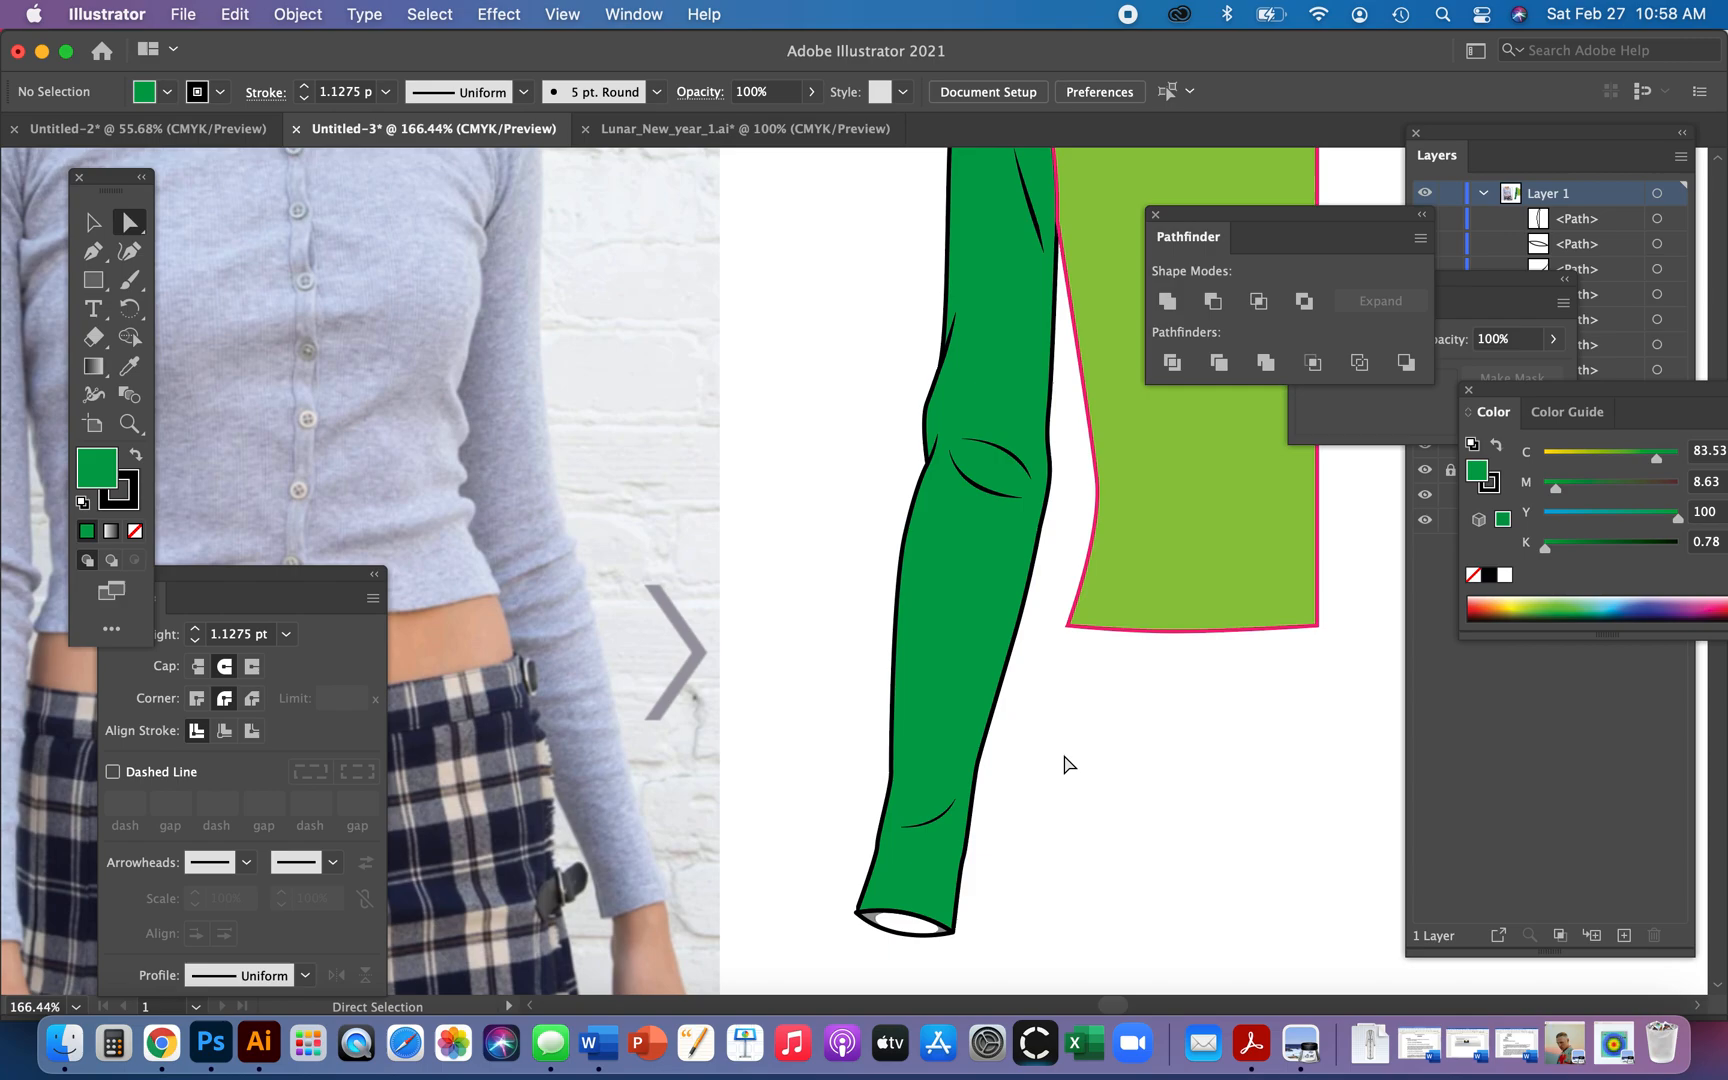
- Shorten the sleeve slightly by nudging its wrist anchors, cuff opening and wrist crease upward together, and deselect them
{"action": "key", "text": "super+minus"}
{"action": "key", "text": "super+minus"}
{"action": "key", "text": "super+minus"}
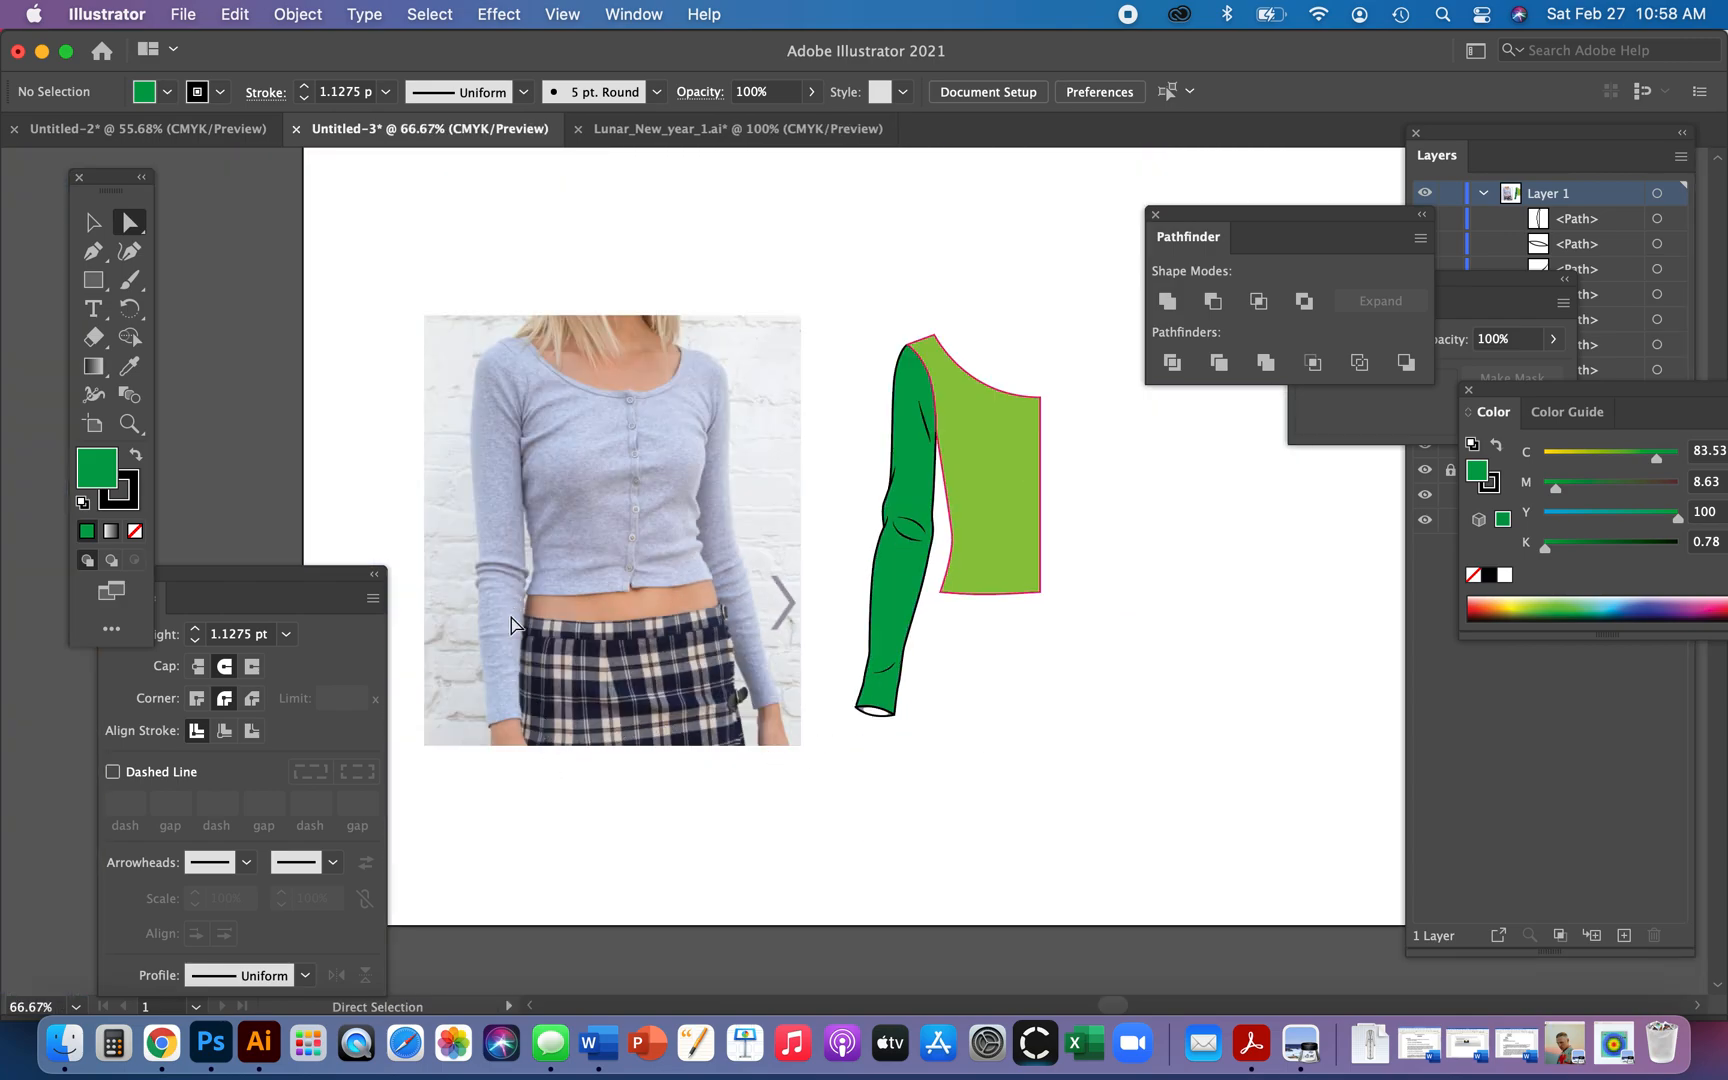
{"action": "left_click", "coordinate": [878, 708]}
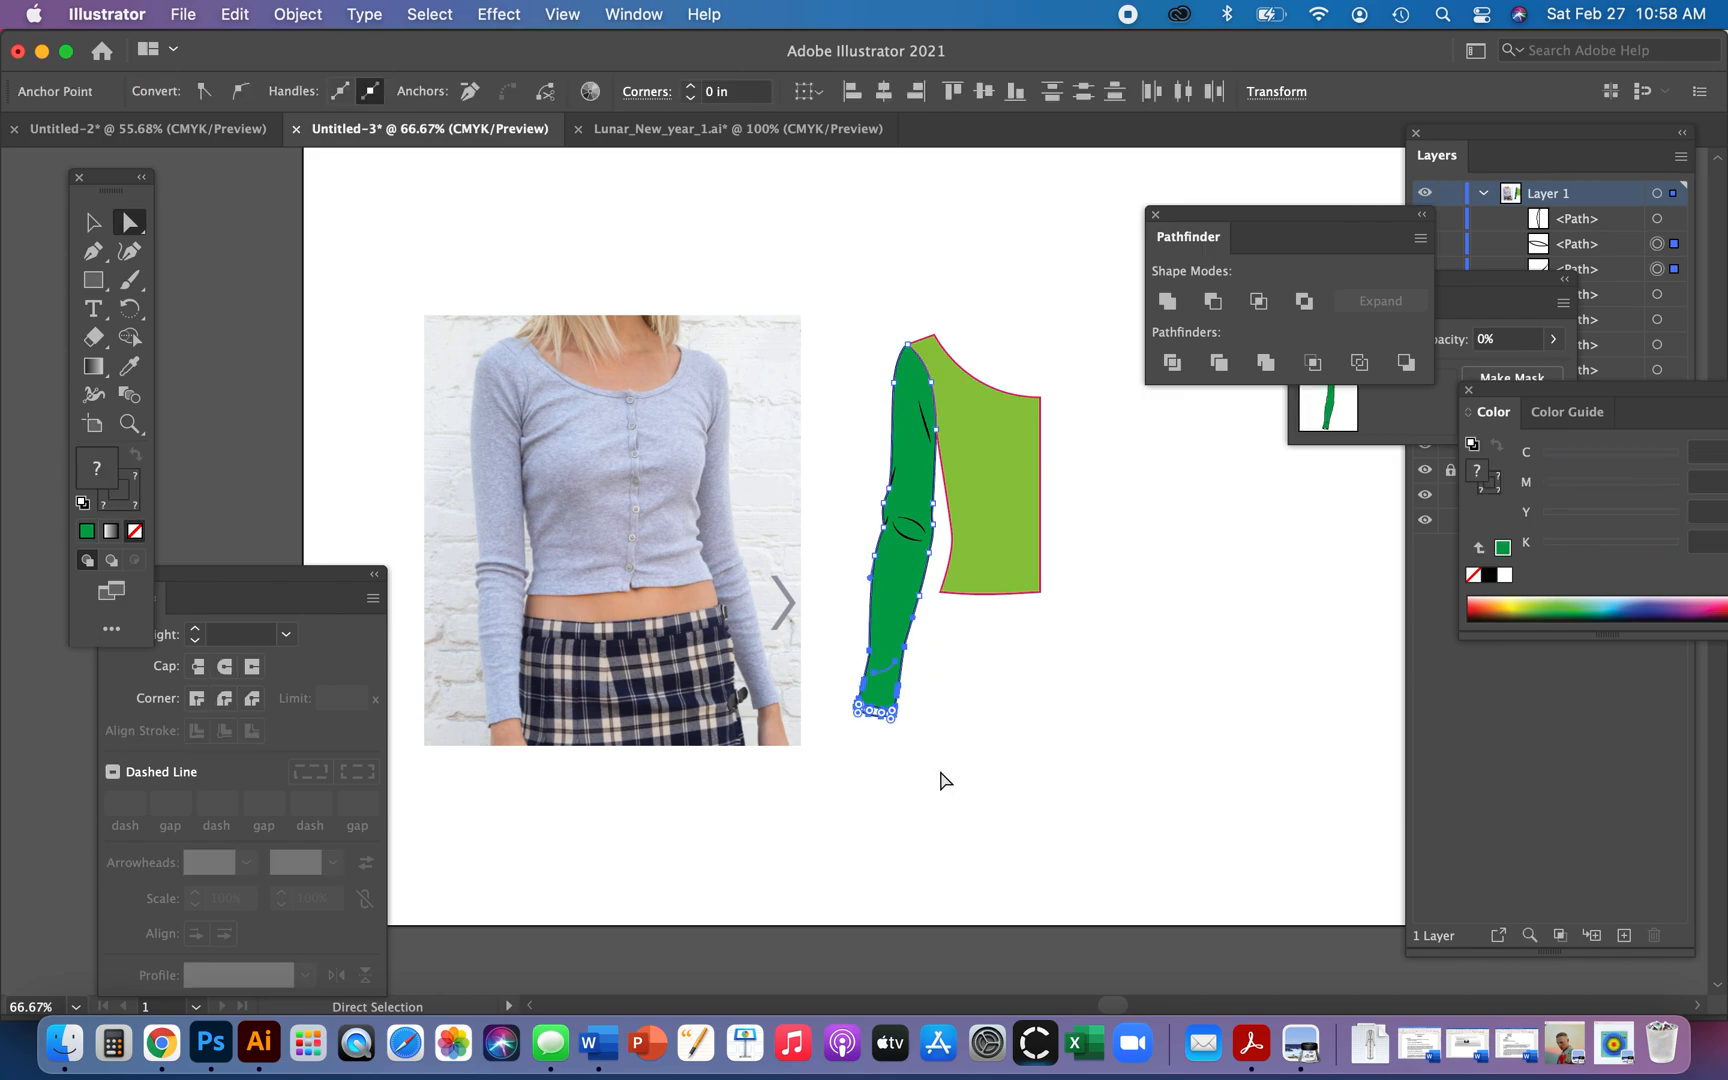
{"action": "key", "text": "Up"}
{"action": "key", "text": "Up"}
{"action": "key", "text": "Up"}
{"action": "key", "text": "Up"}
{"action": "key", "text": "Up"}
{"action": "key", "text": "Up"}
{"action": "key", "text": "Up"}
{"action": "key", "text": "Up"}
{"action": "key", "text": "Up"}
{"action": "key", "text": "Up"}
{"action": "key", "text": "Up"}
{"action": "key", "text": "Up"}
{"action": "key", "text": "Up"}
{"action": "key", "text": "Up"}
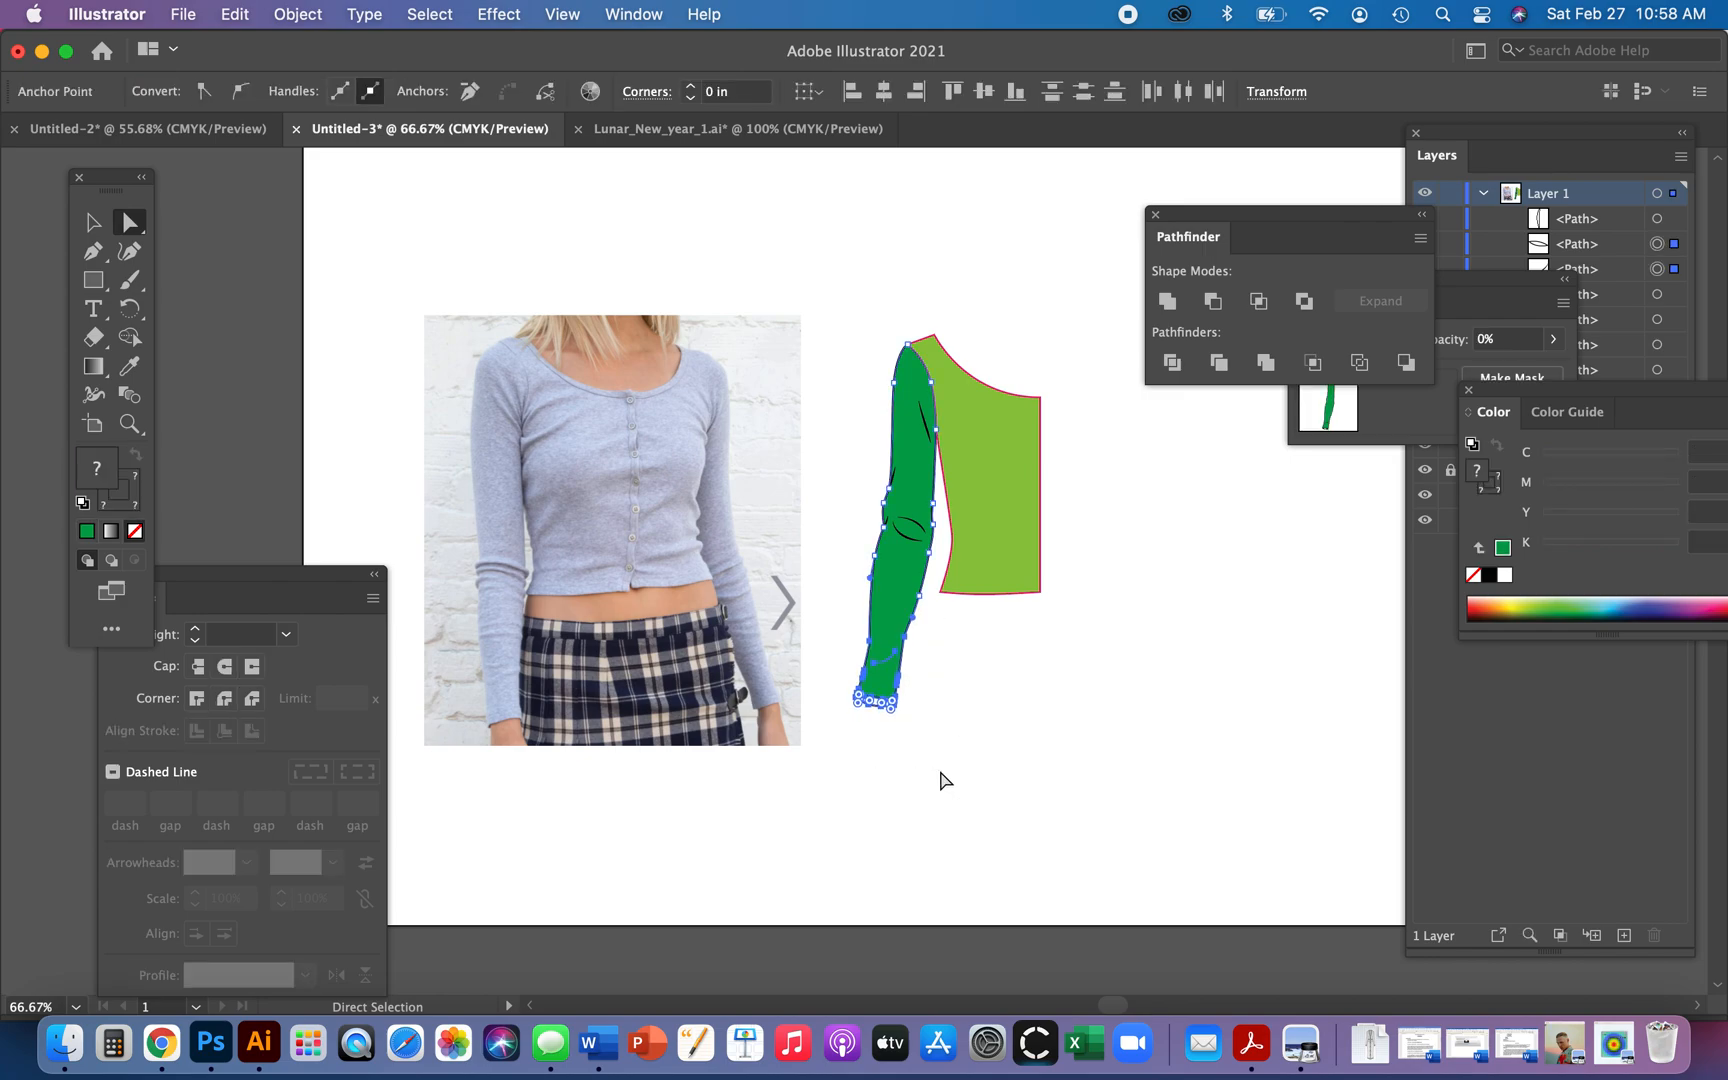
{"action": "left_click", "coordinate": [968, 640]}
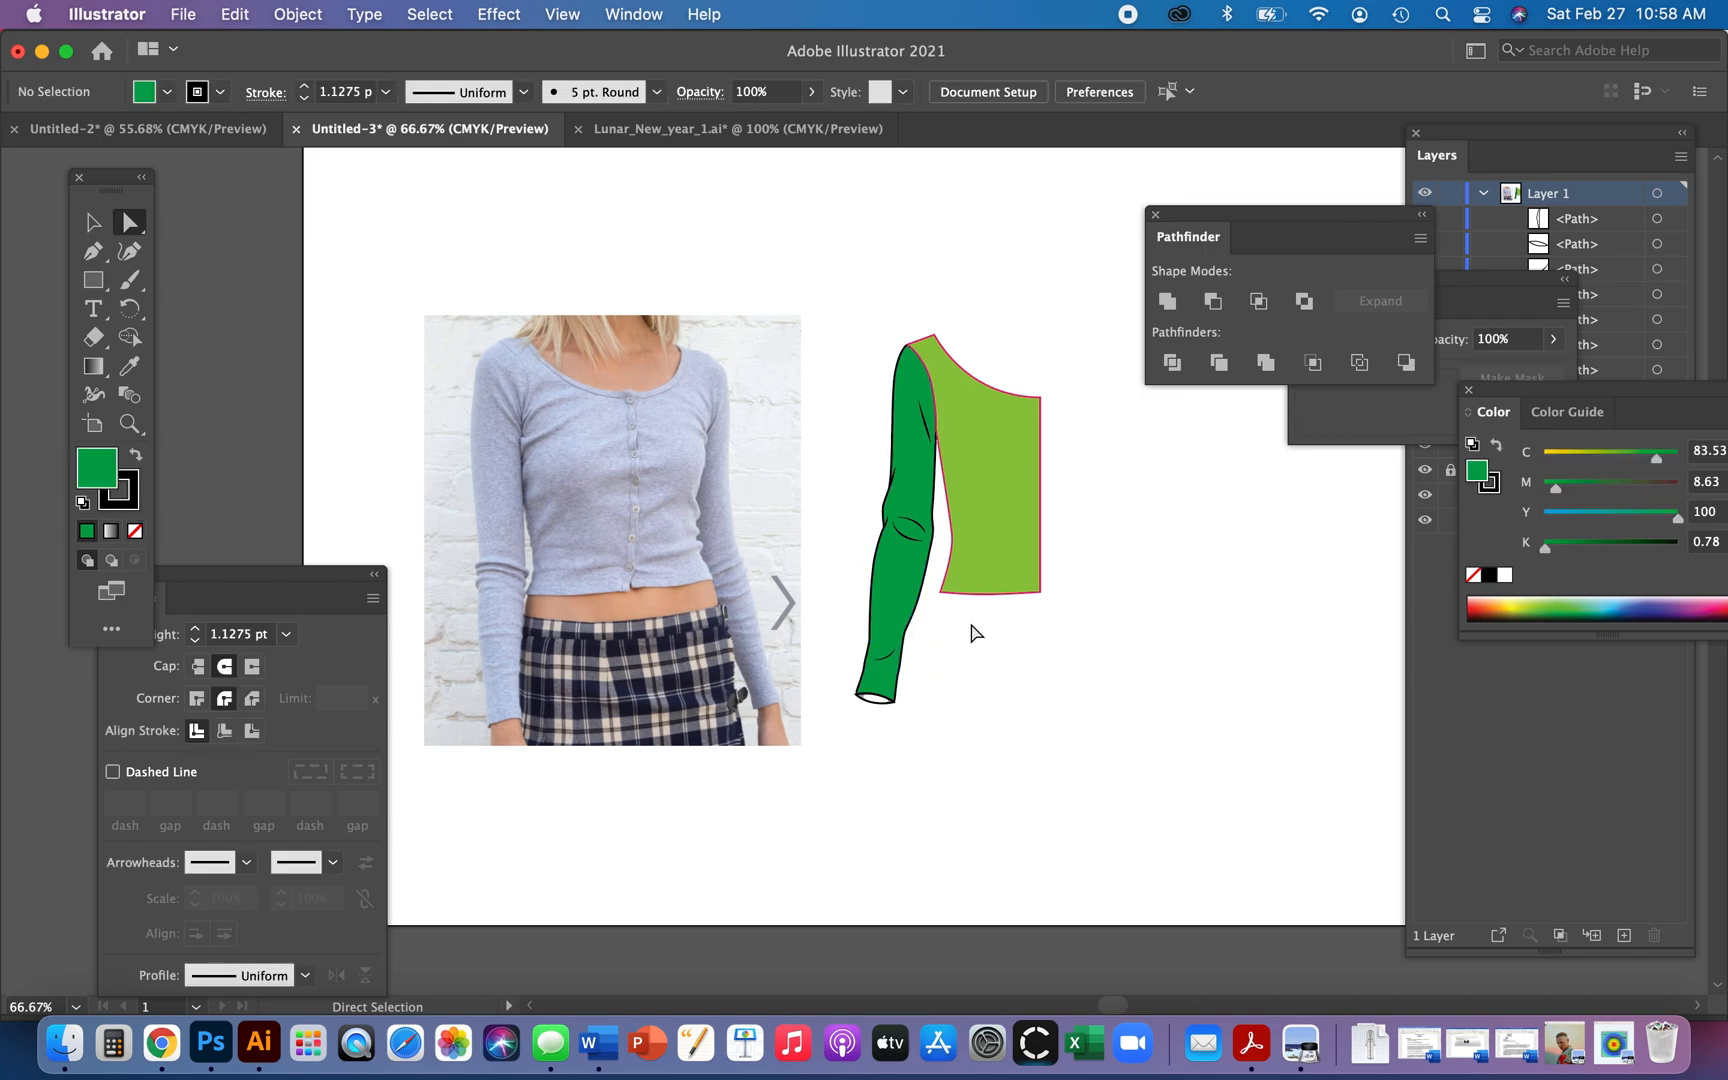
- Remove the extra anchor point on the sleeve's inner edge above the wrist and delete the upper elbow fold line
{"action": "left_click", "coordinate": [906, 645]}
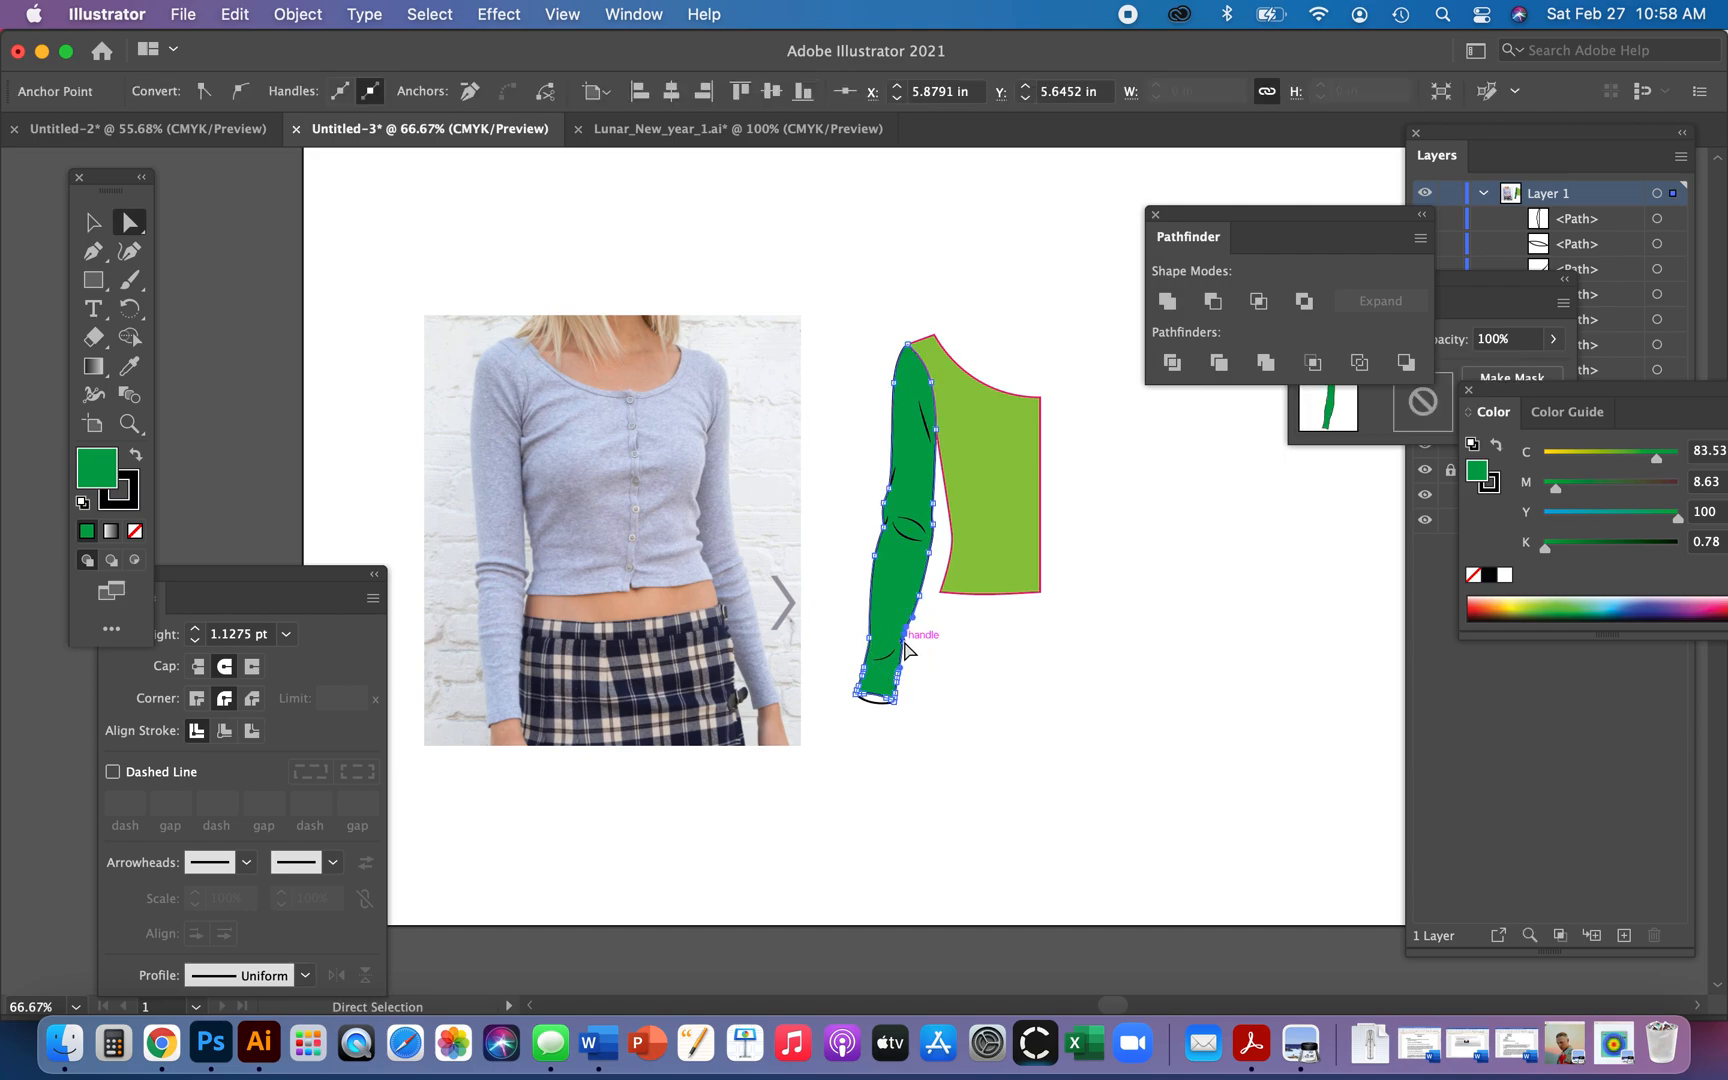
{"action": "key", "text": "minus"}
{"action": "left_click", "coordinate": [912, 640]}
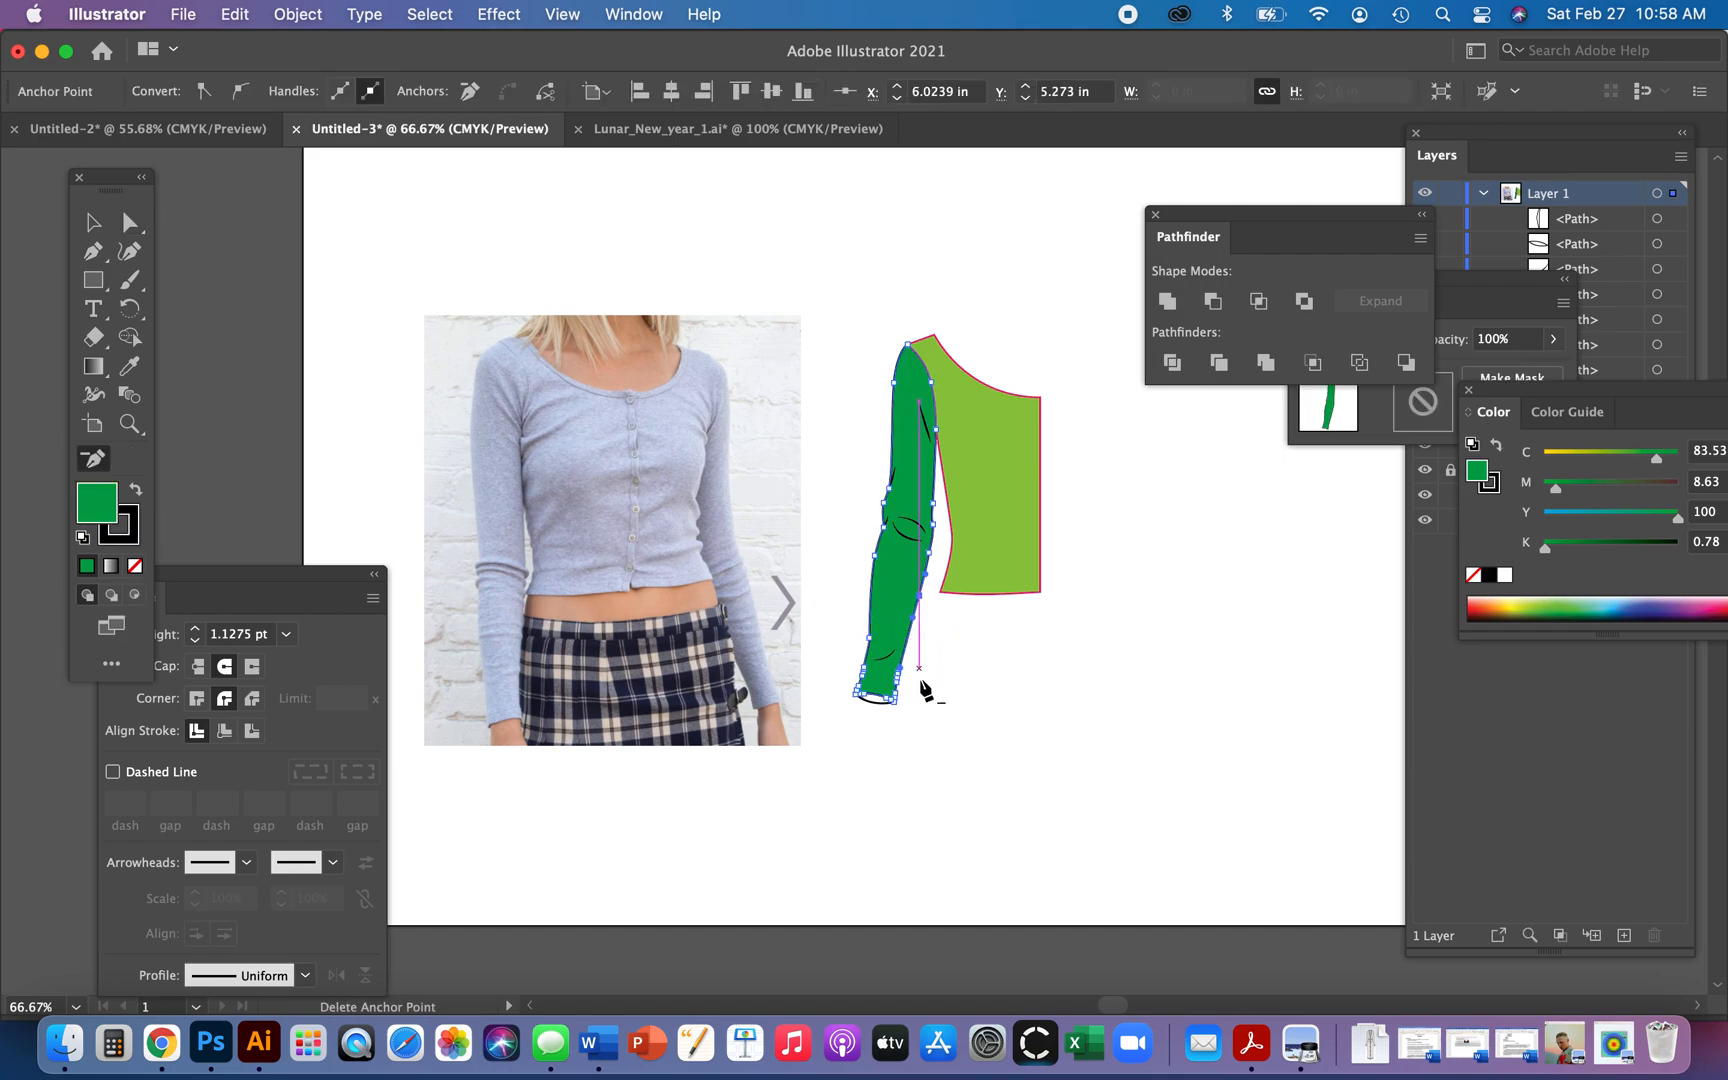
{"action": "key", "text": "a"}
{"action": "left_click", "coordinate": [968, 668]}
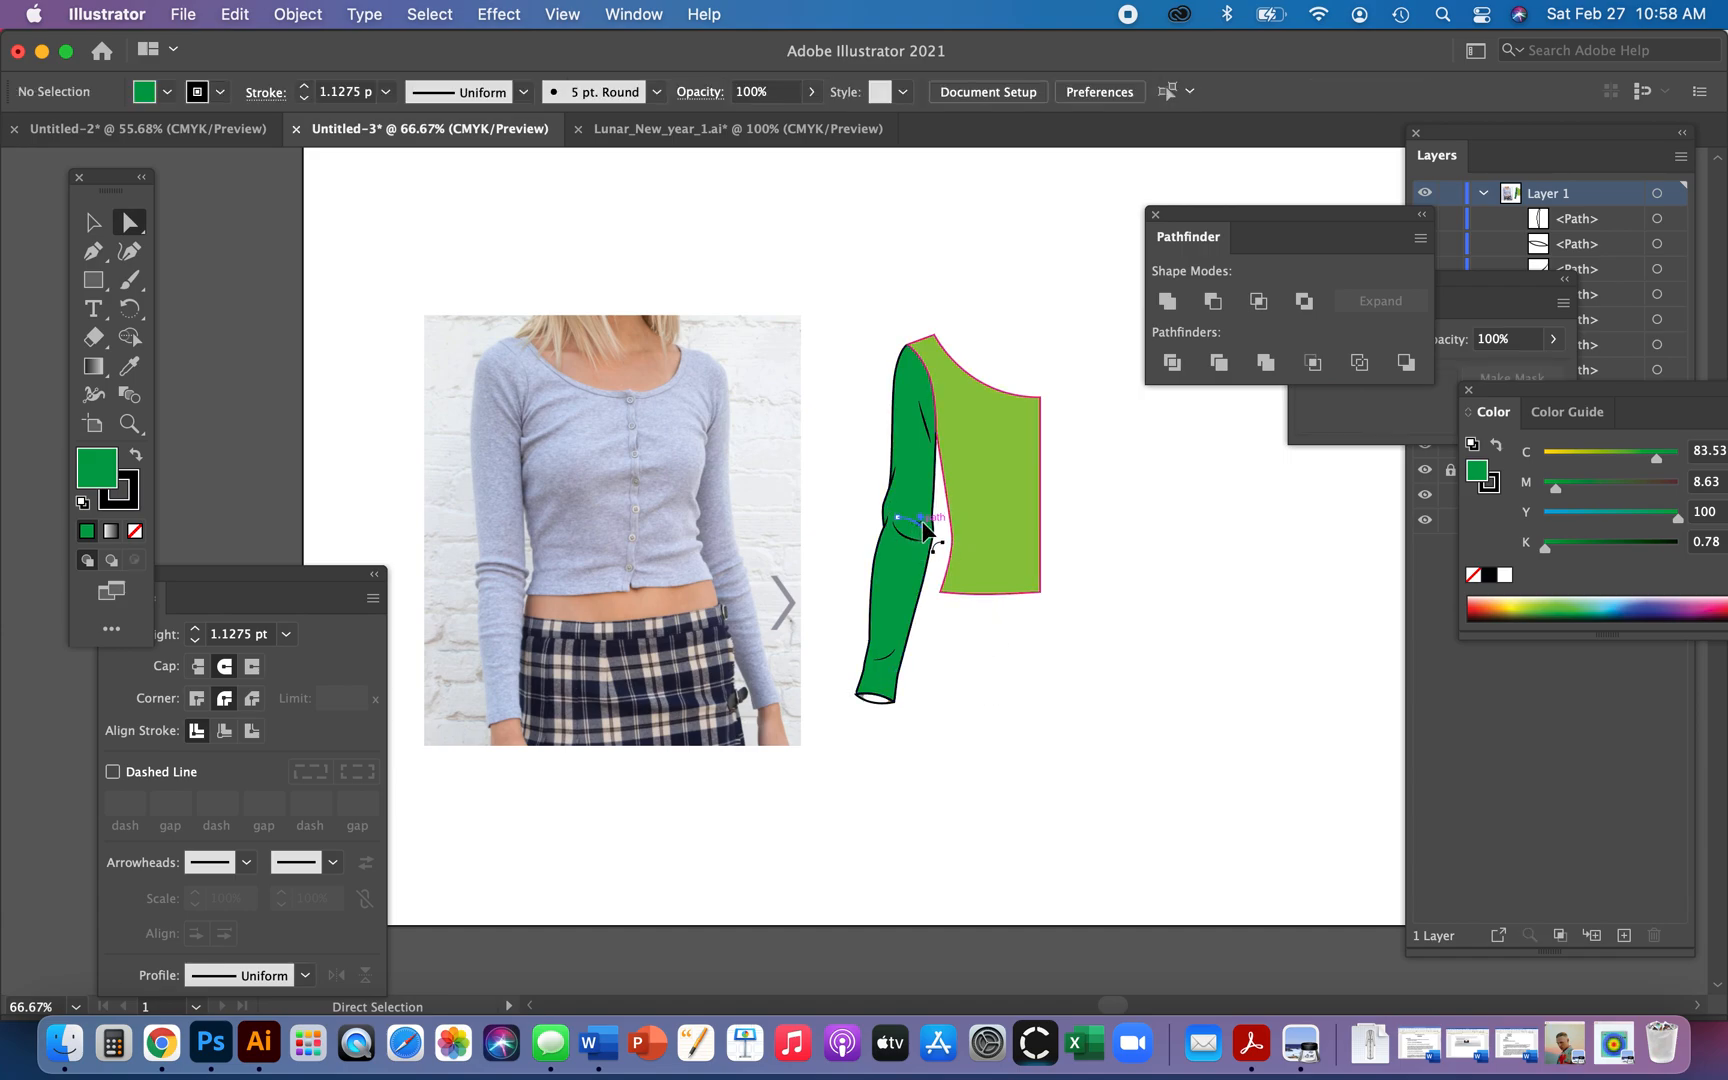
{"action": "left_click", "coordinate": [925, 537]}
{"action": "key", "text": "Delete"}
- Duplicate the upper curve of the cuff opening as a separate path and place it slightly above the cuff edge
{"action": "key", "text": "space"}
{"action": "left_click_drag", "start_coordinate": [1081, 670], "coordinate": [934, 733]}
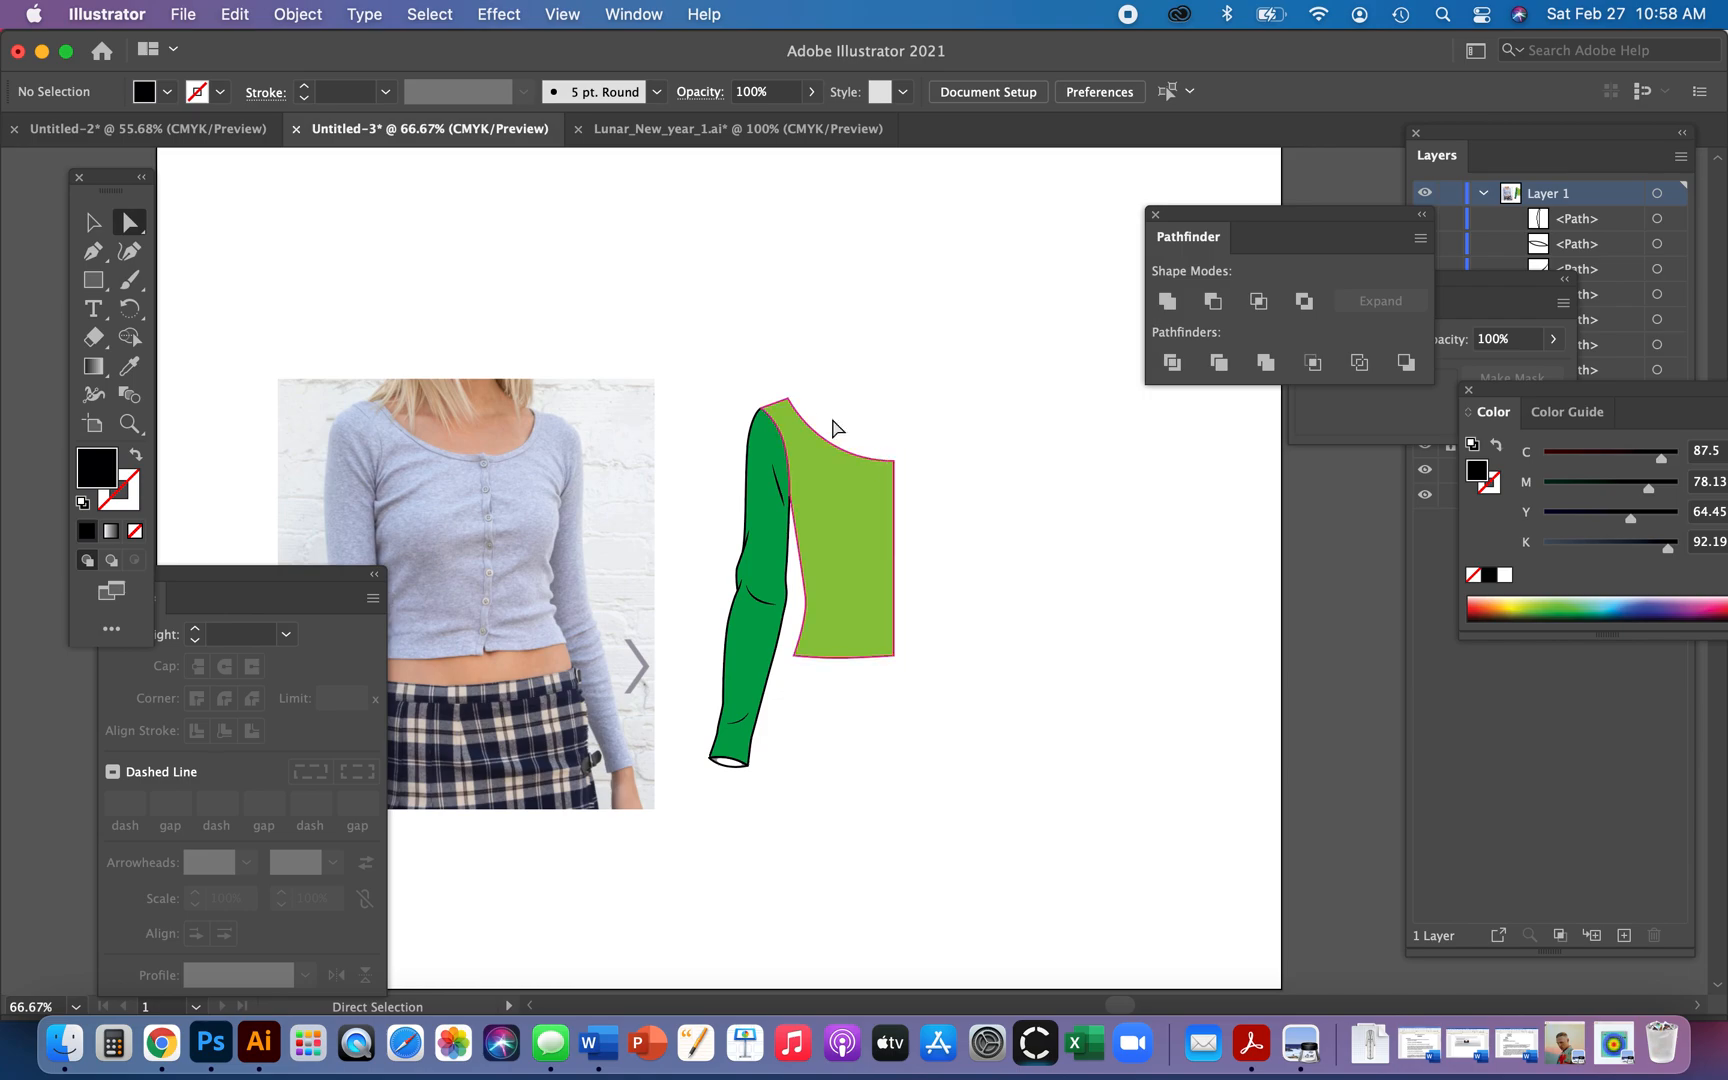
{"action": "key", "text": "v"}
{"action": "left_click_drag", "start_coordinate": [785, 722], "coordinate": [896, 712]}
{"action": "key", "text": "z"}
{"action": "mouse_move", "coordinate": [418, 760]}
{"action": "left_mouse_down"}
{"action": "mouse_move", "coordinate": [810, 918]}
{"action": "mouse_move", "coordinate": [509, 744]}
{"action": "mouse_move", "coordinate": [440, 740]}
{"action": "left_mouse_up"}
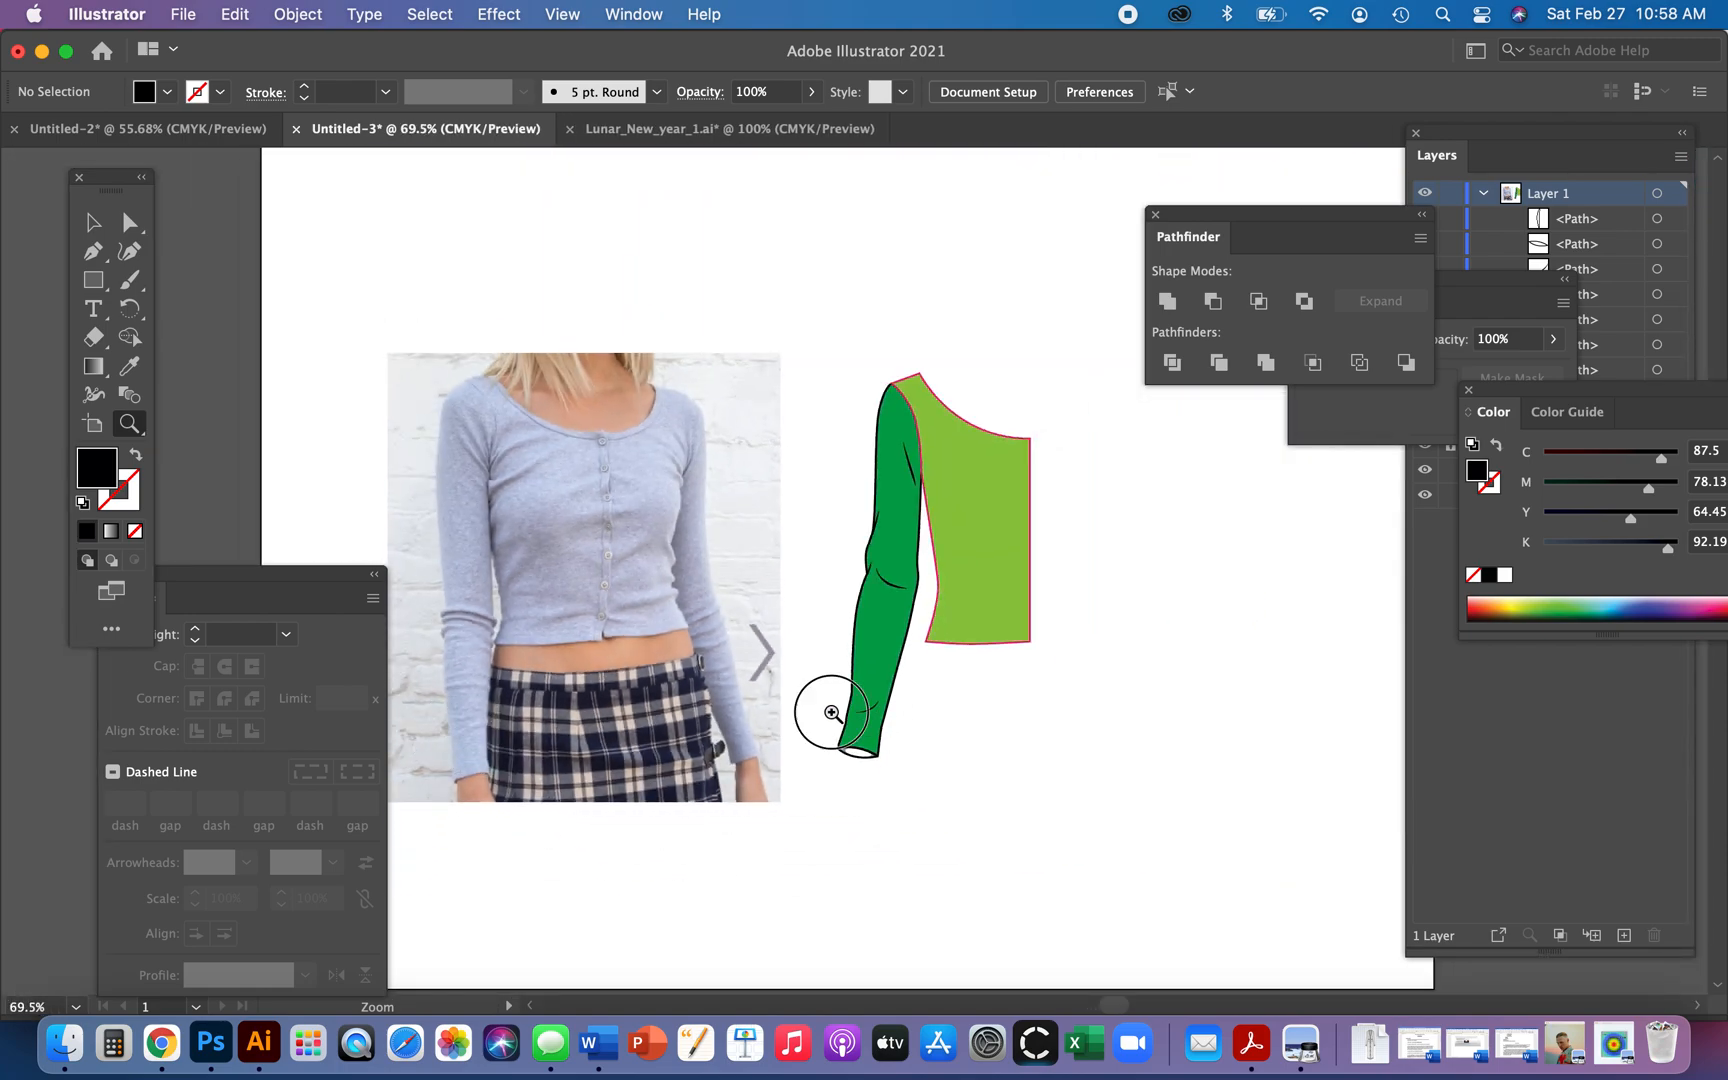
{"action": "left_click_drag", "start_coordinate": [824, 707], "coordinate": [1211, 980]}
{"action": "key", "text": "a"}
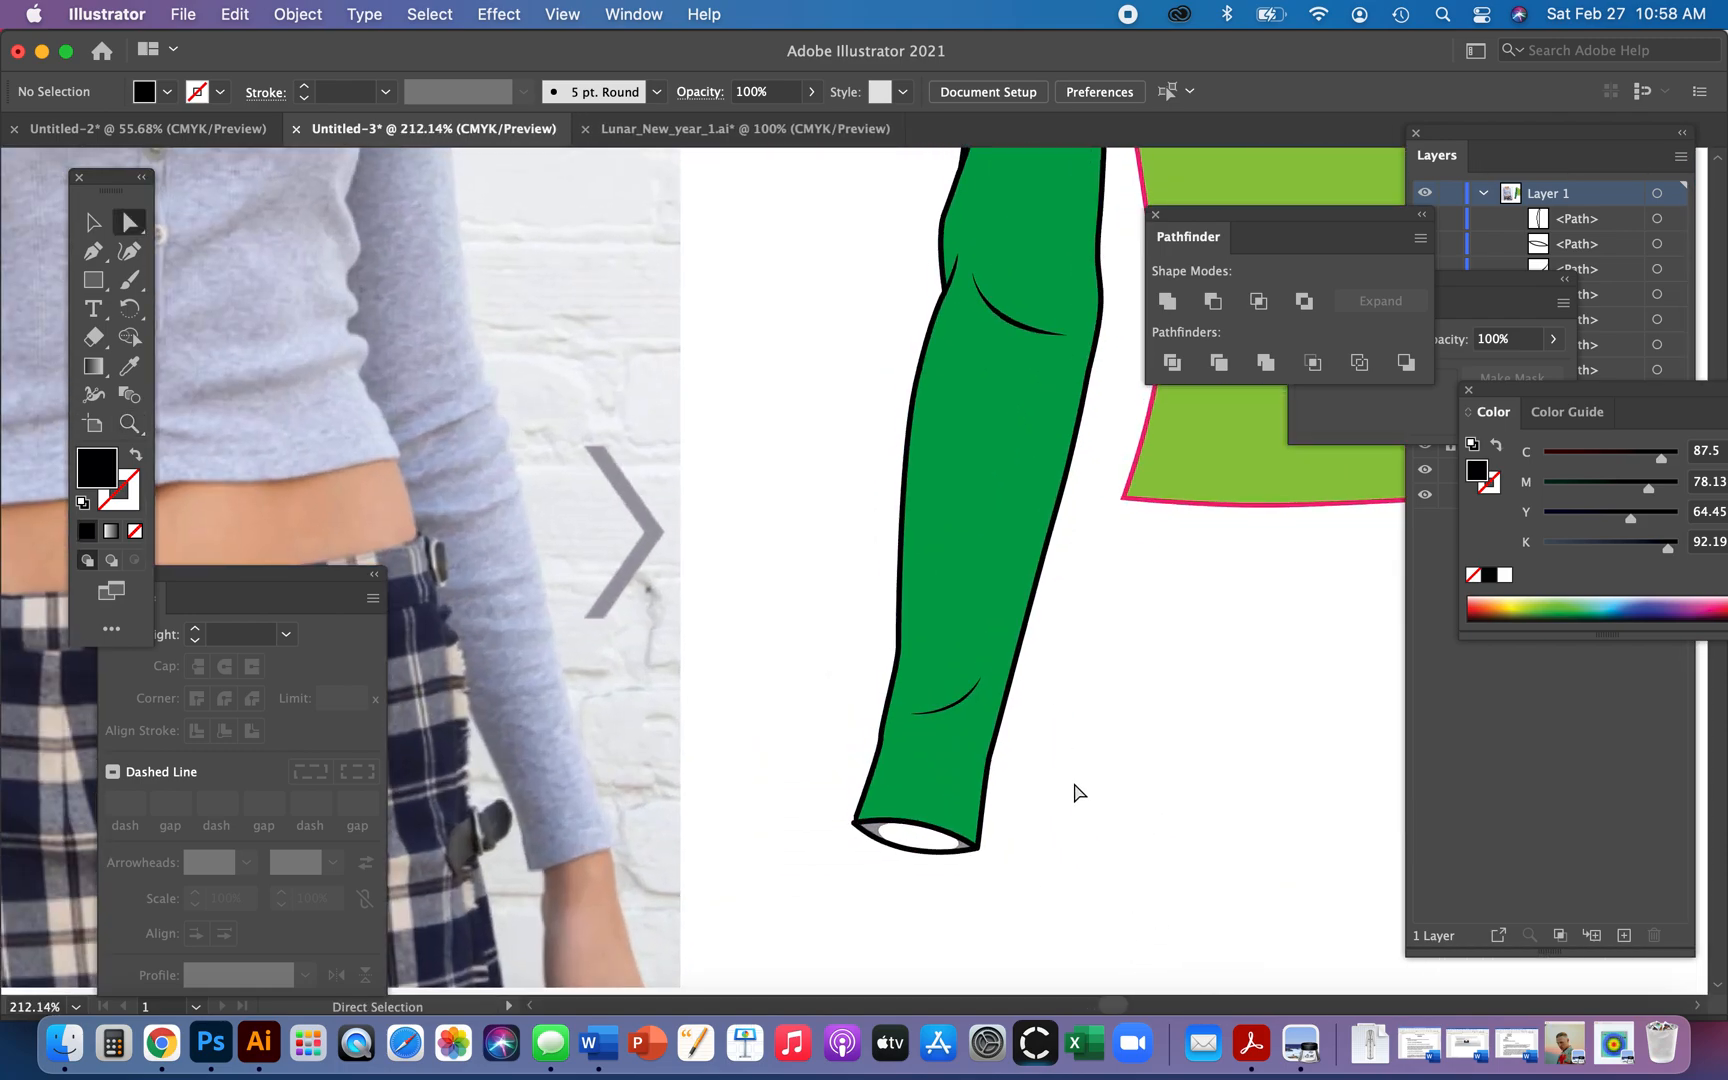
{"action": "left_click", "coordinate": [936, 838]}
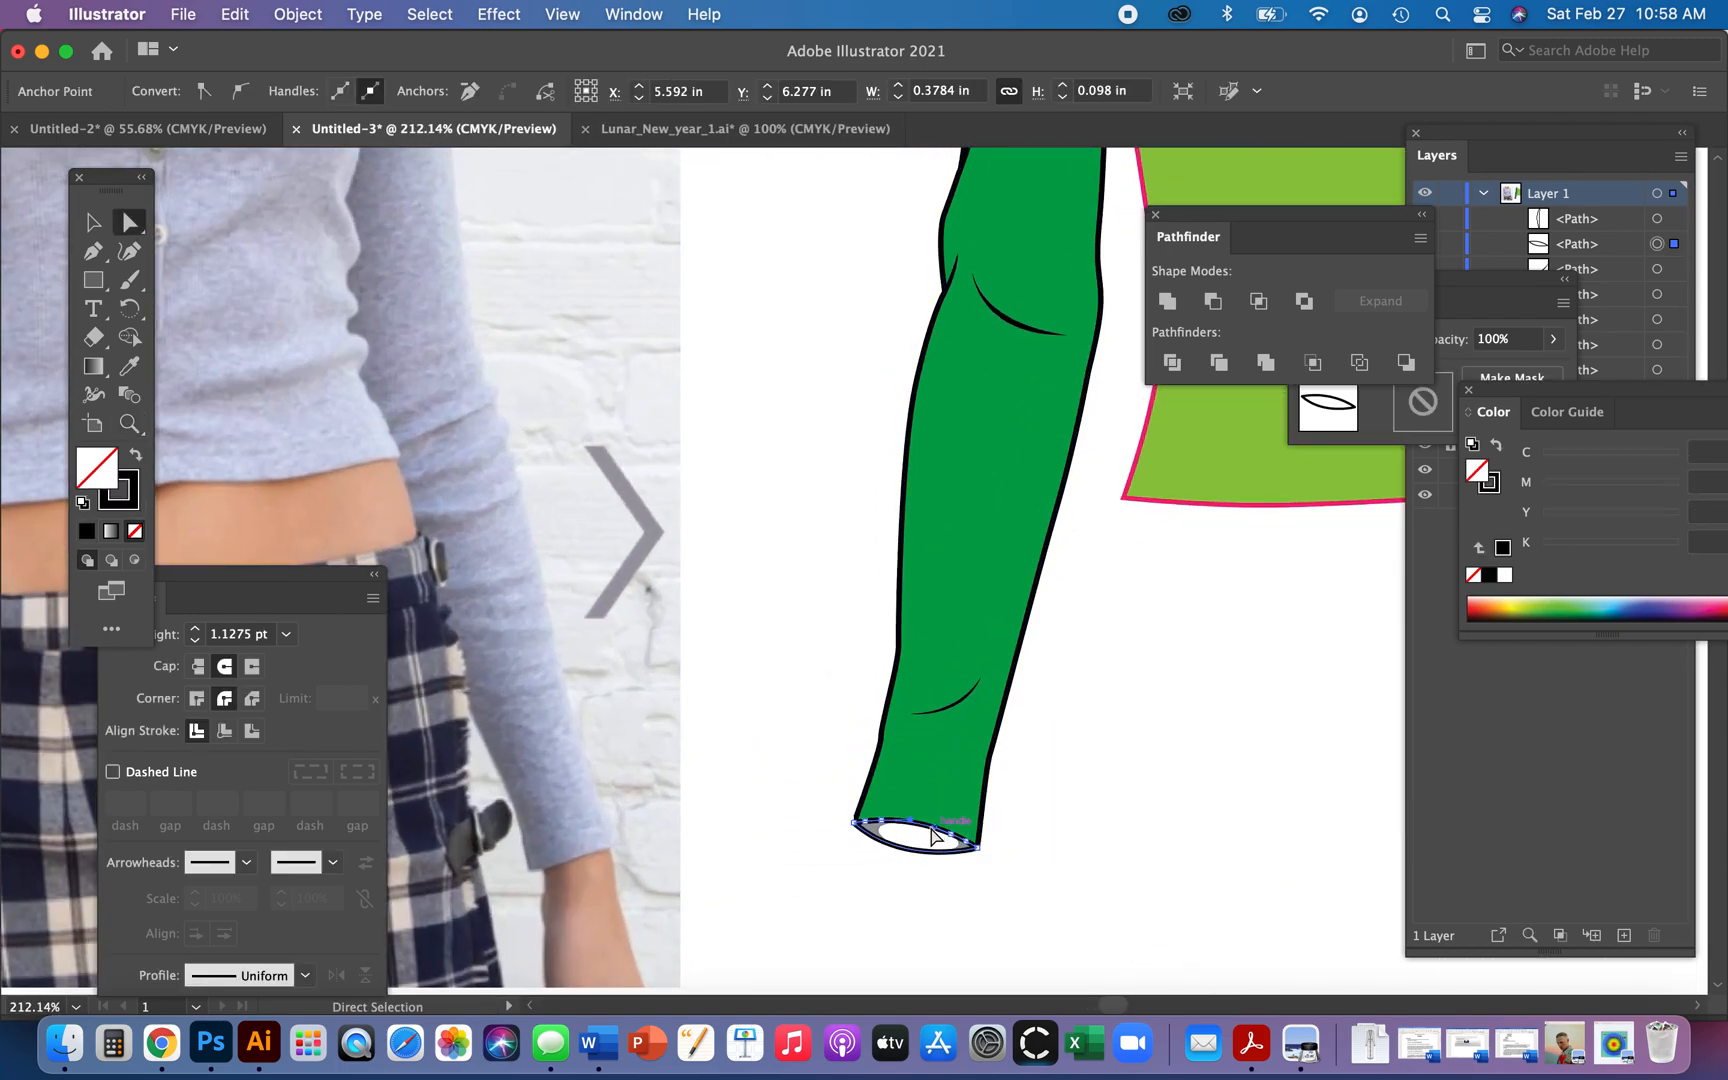
{"action": "left_click", "coordinate": [866, 823]}
{"action": "left_click", "coordinate": [881, 823], "text": "shift"}
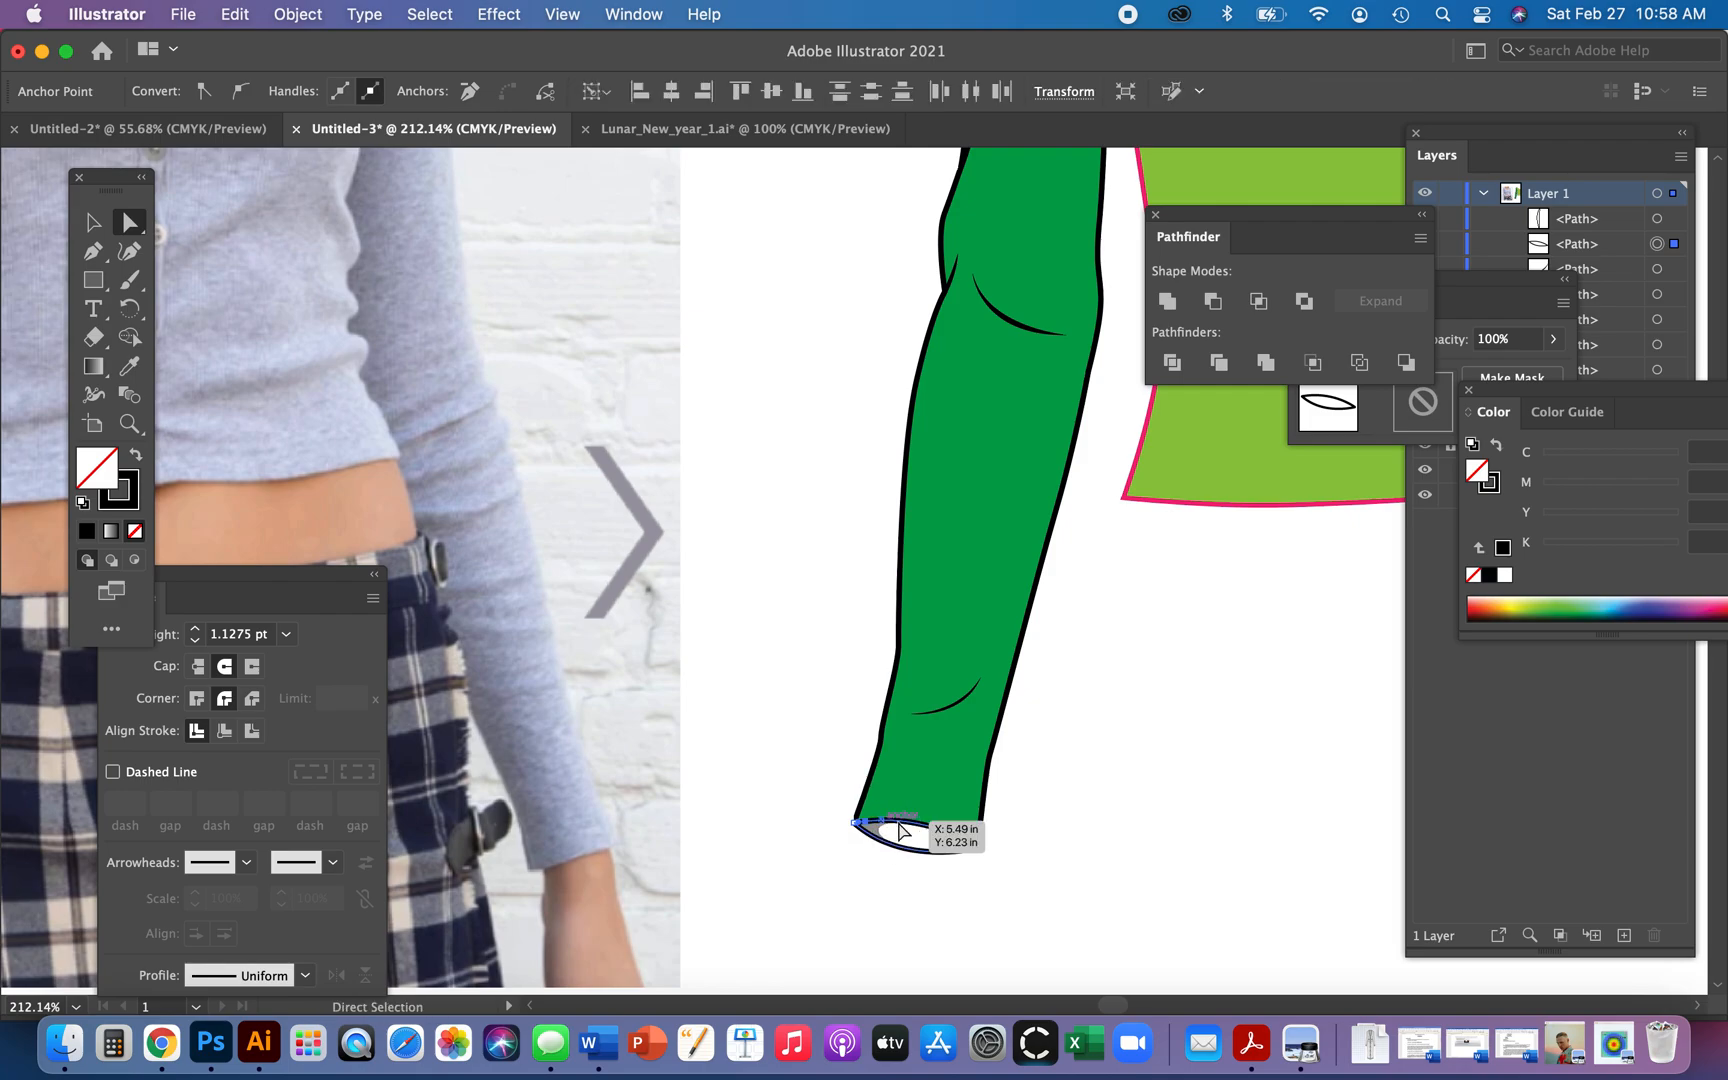
{"action": "left_click", "coordinate": [964, 839], "text": "shift"}
{"action": "left_click", "coordinate": [950, 834], "text": "shift"}
{"action": "left_click", "coordinate": [967, 841], "text": "shift"}
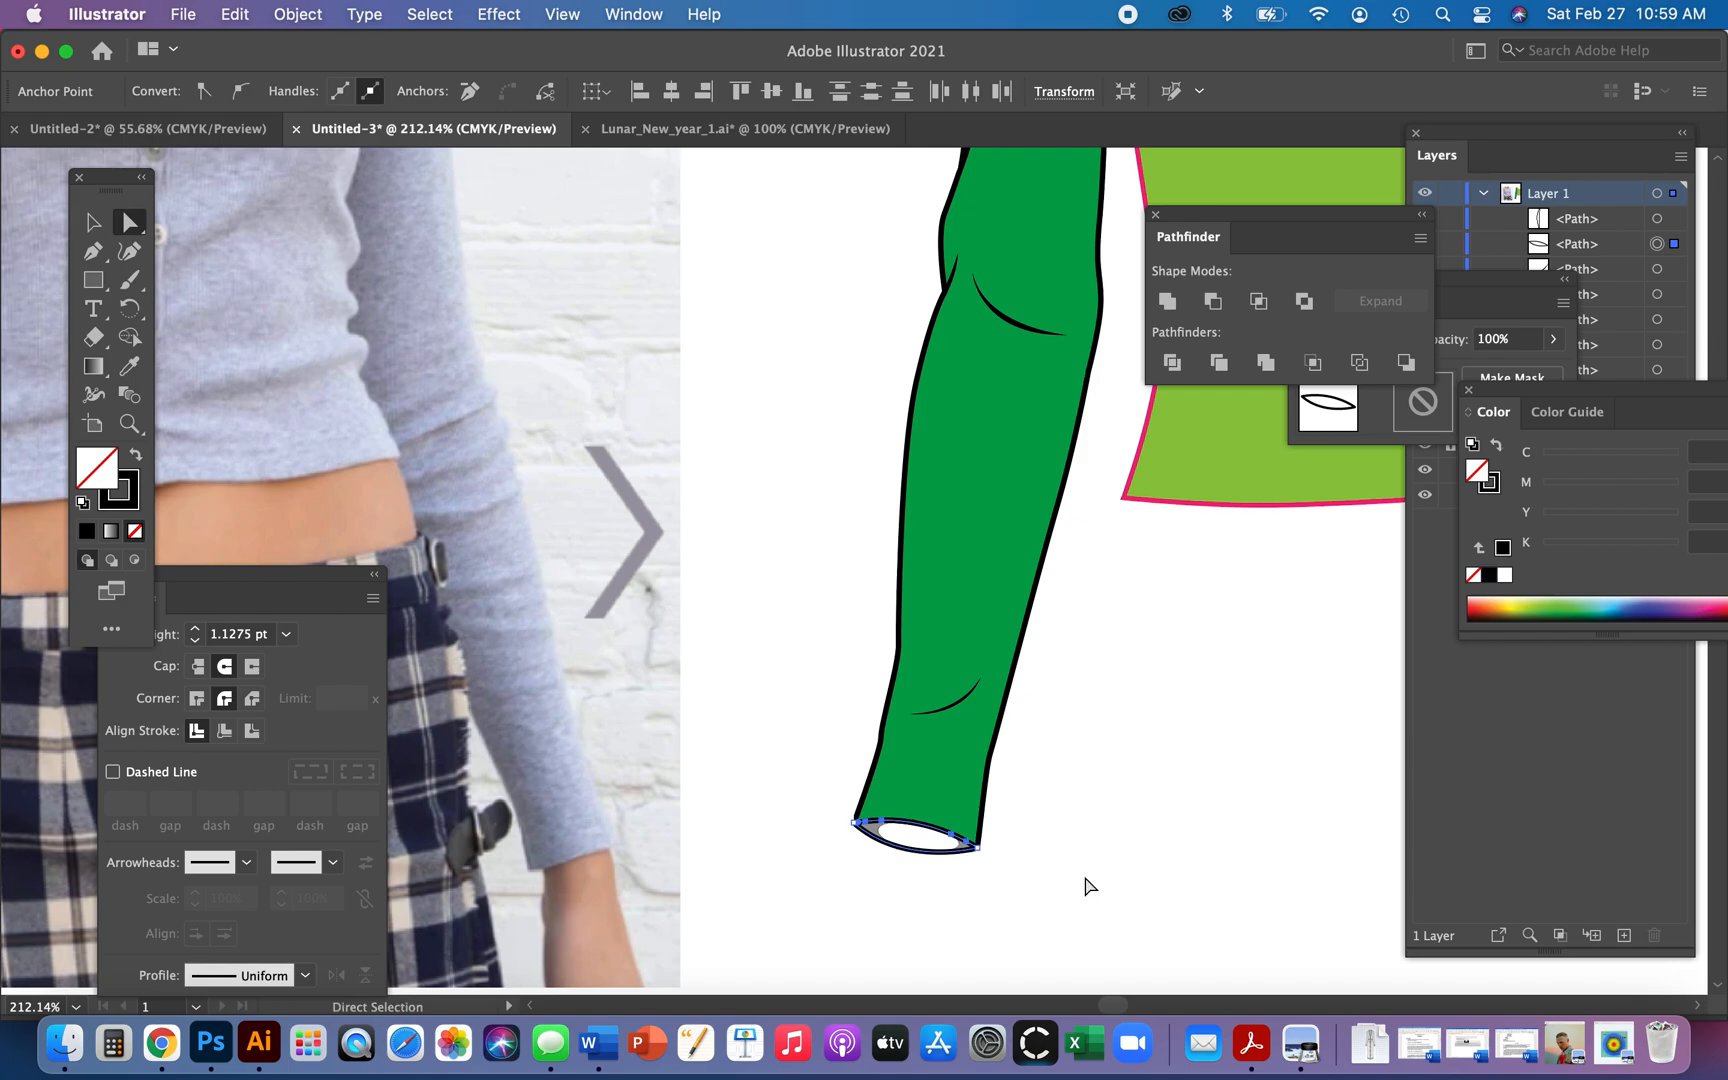
{"action": "left_click", "coordinate": [952, 858]}
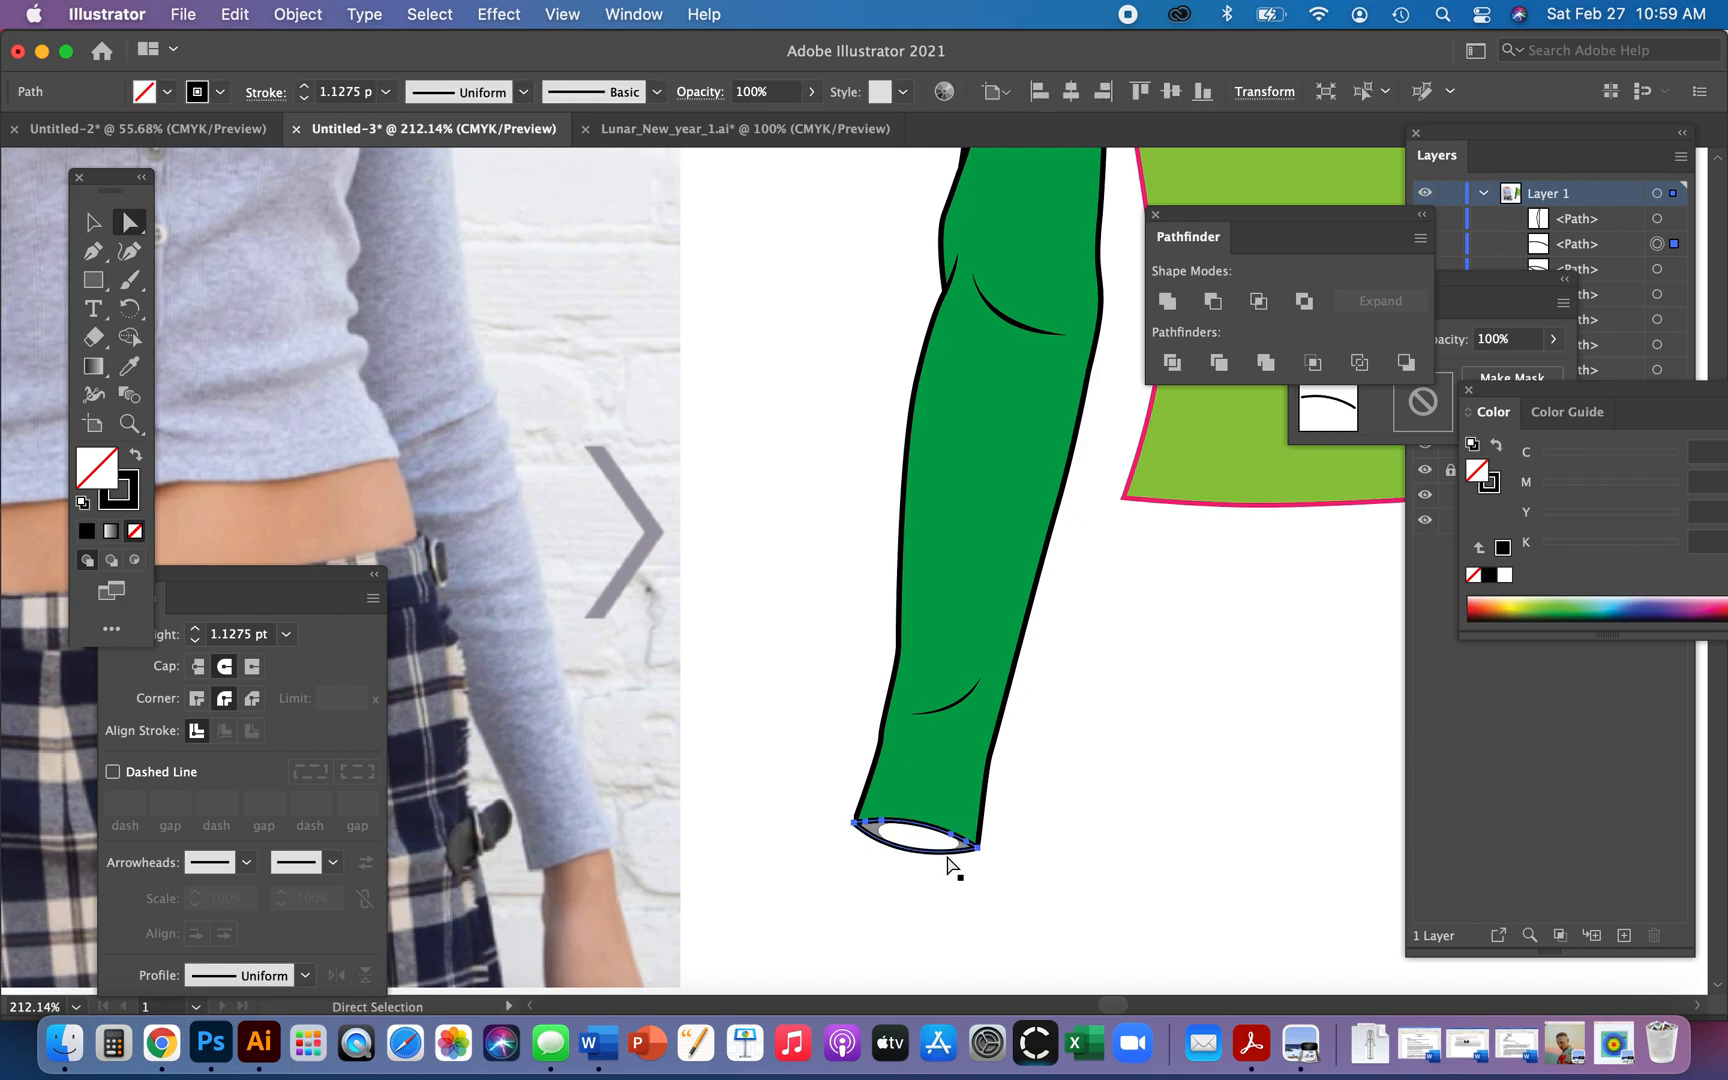
{"action": "key", "text": "v"}
{"action": "left_click_drag", "start_coordinate": [932, 836], "coordinate": [937, 818]}
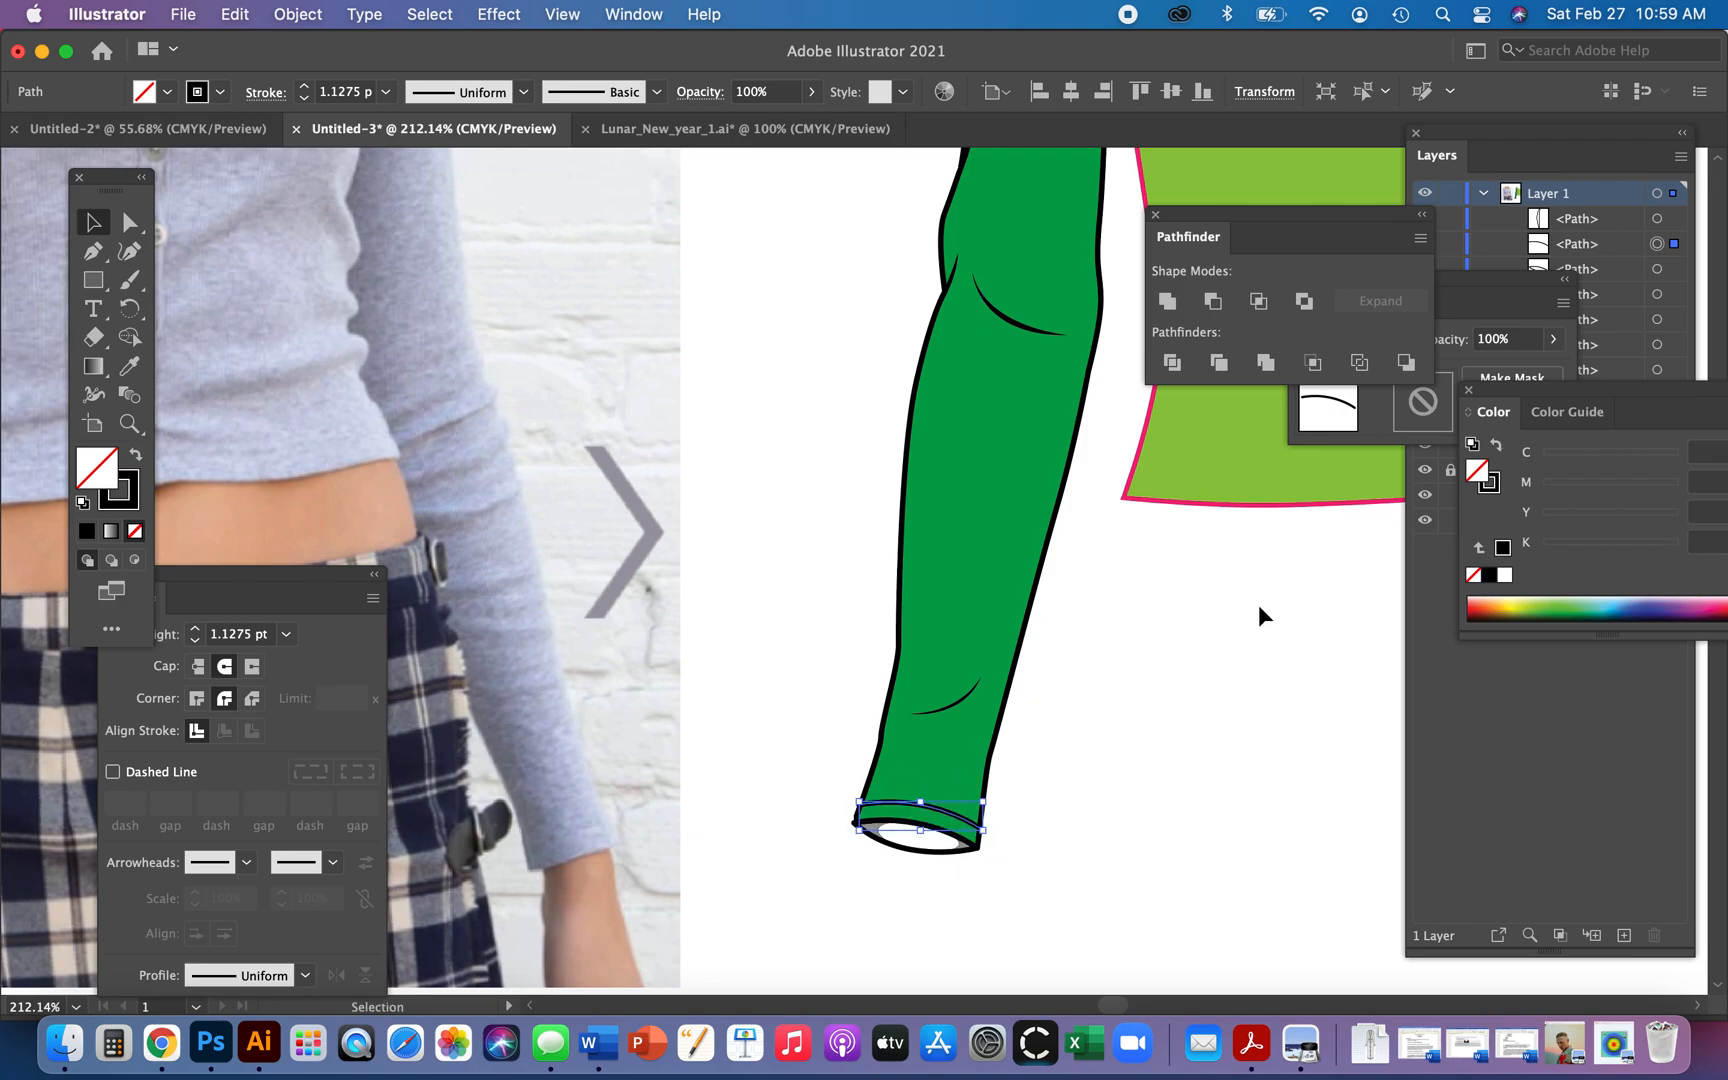
- Turn the copied cuff curve into a stitch line with a 3 pt dash, 2 pt gap and 0.5 pt stroke weight
{"action": "left_click", "coordinate": [155, 776]}
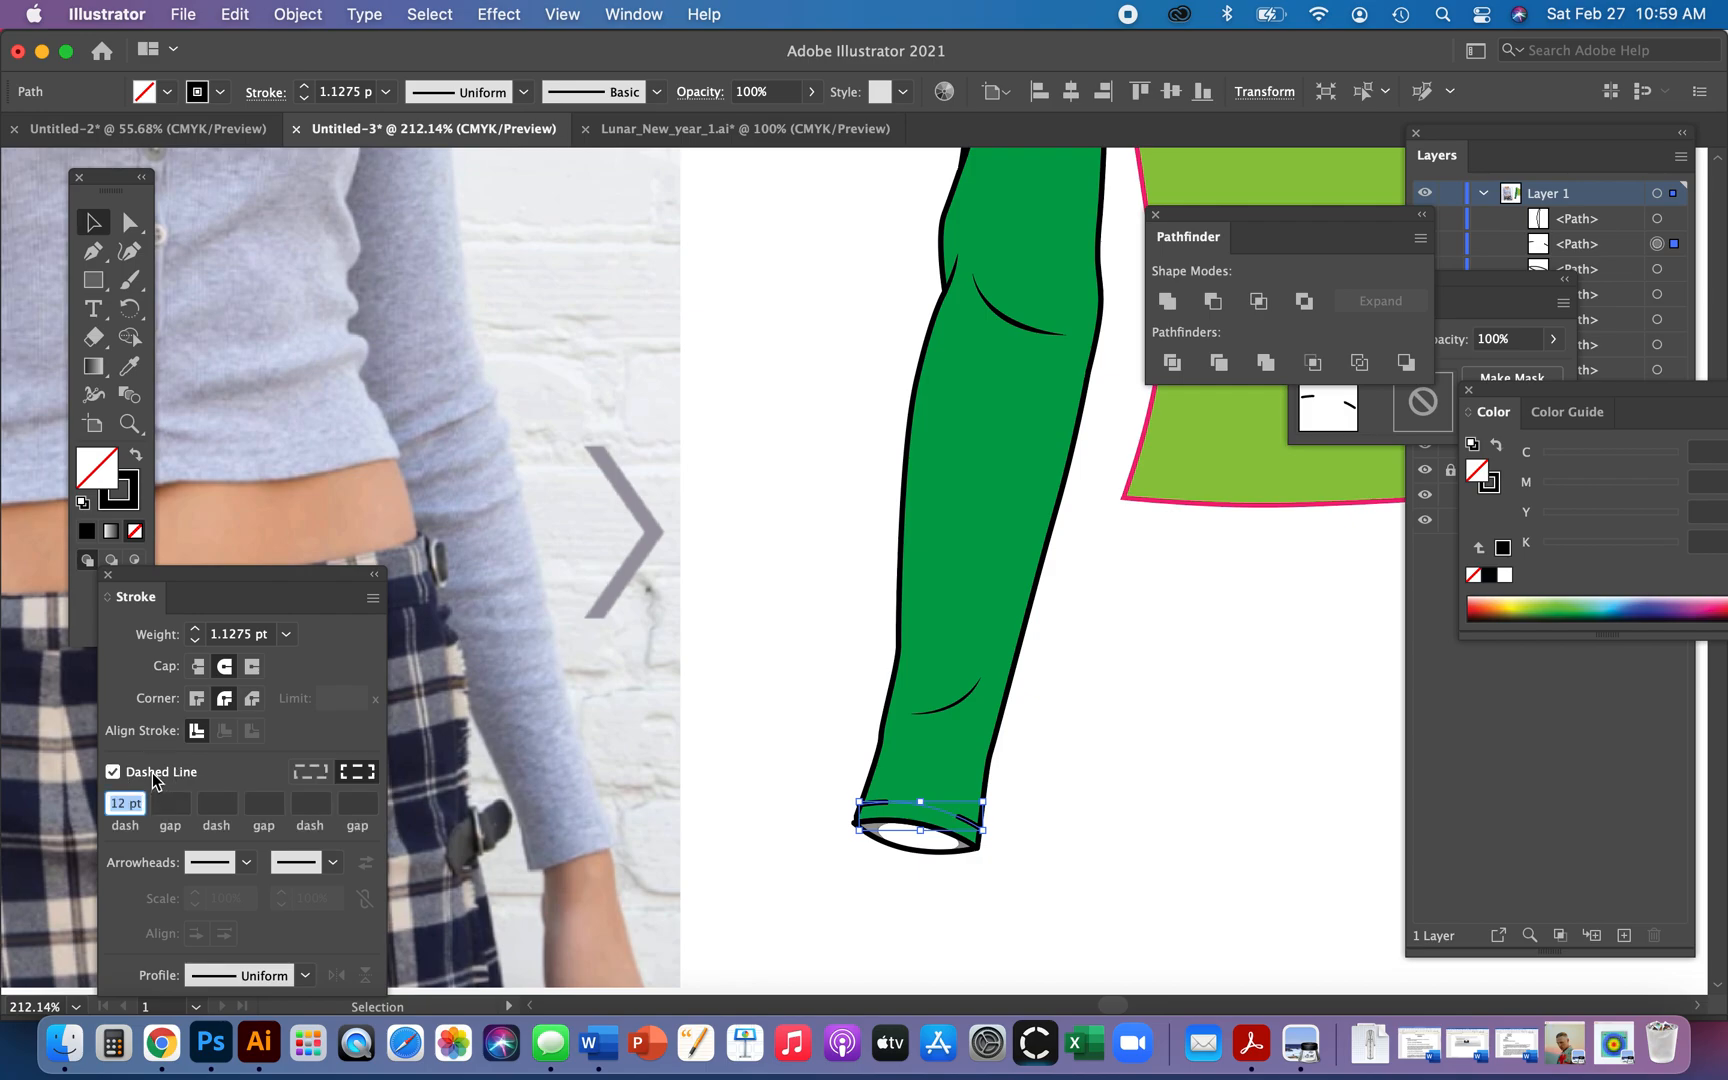
{"action": "type", "text": "3"}
{"action": "key", "text": "Tab"}
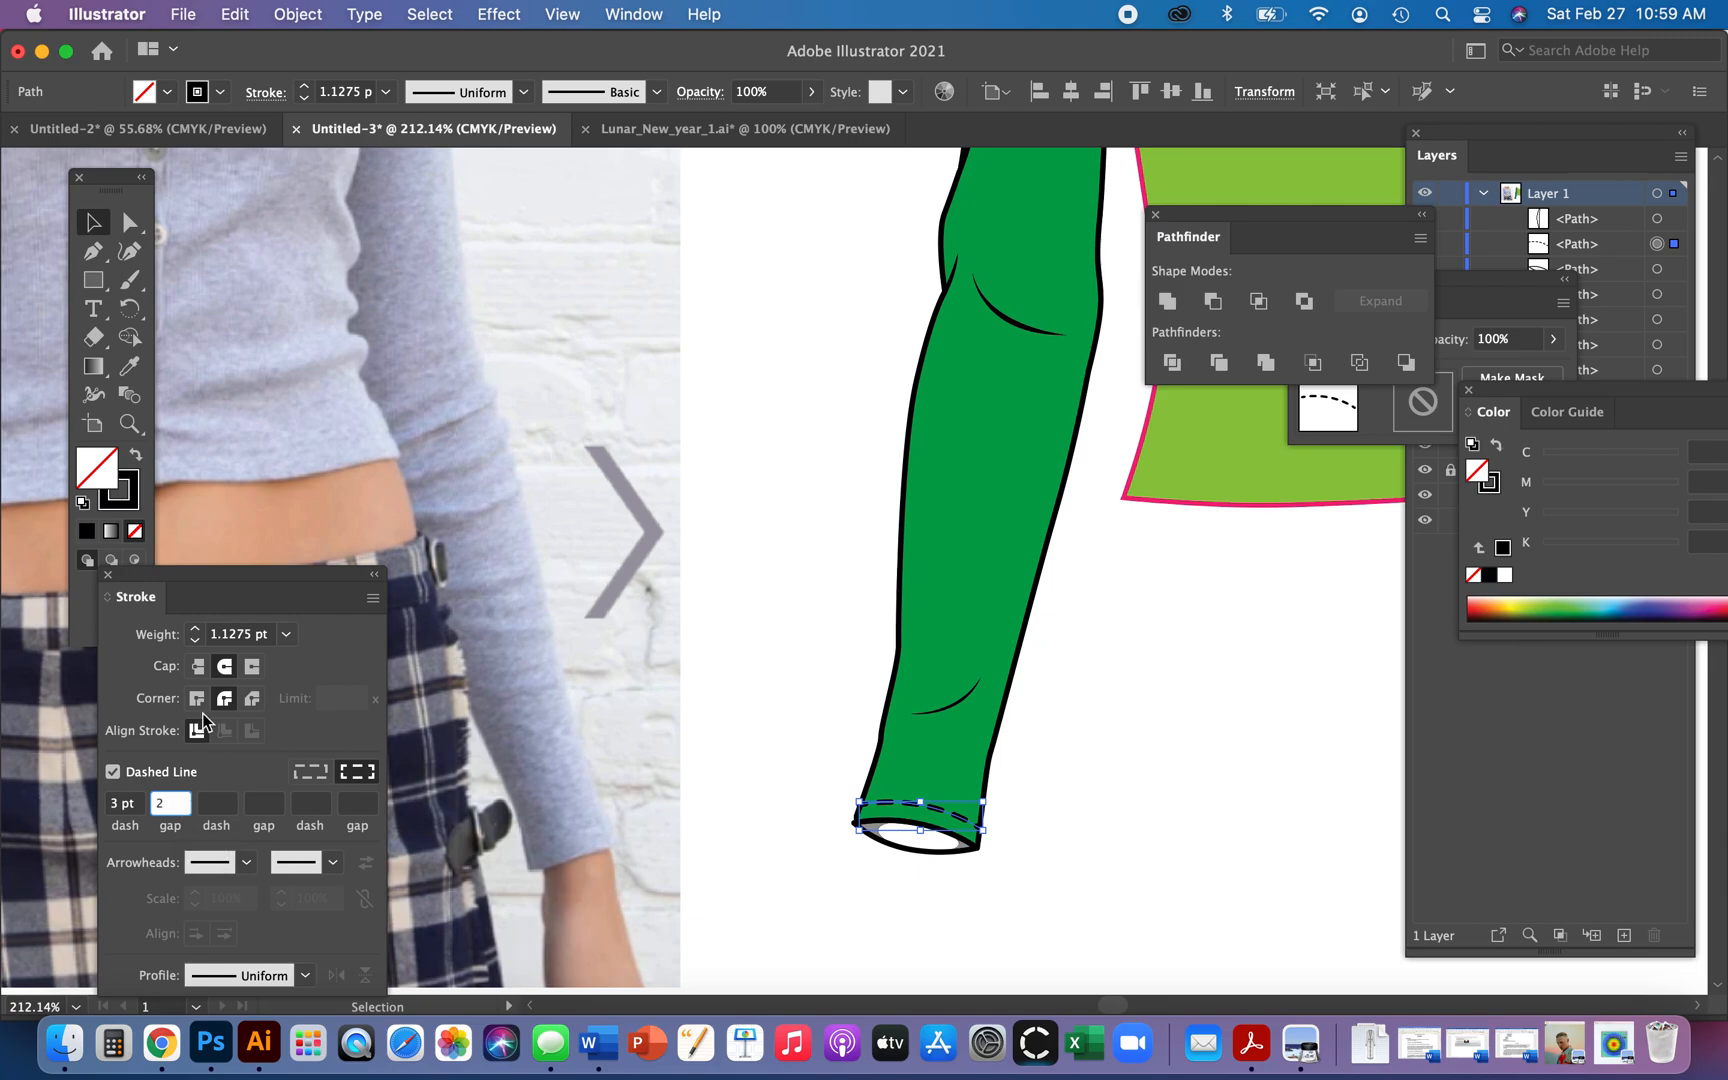
{"action": "left_click", "coordinate": [287, 635]}
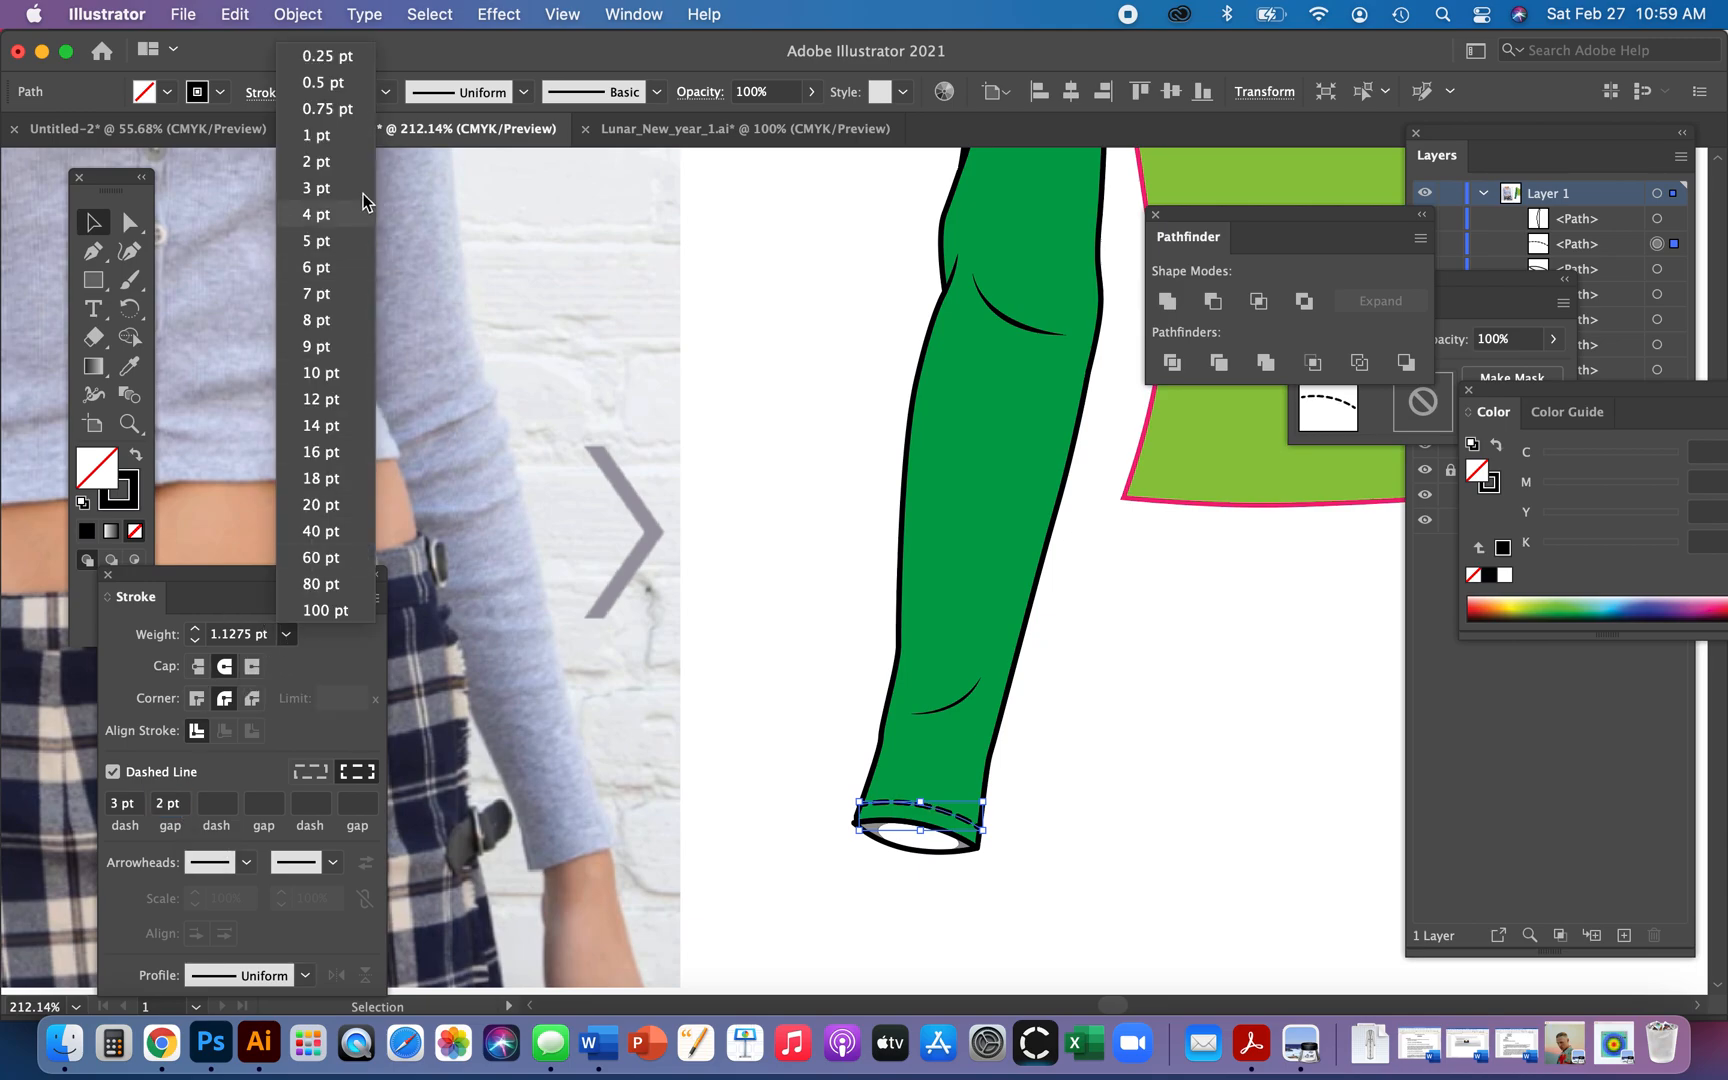
{"action": "left_click", "coordinate": [343, 82]}
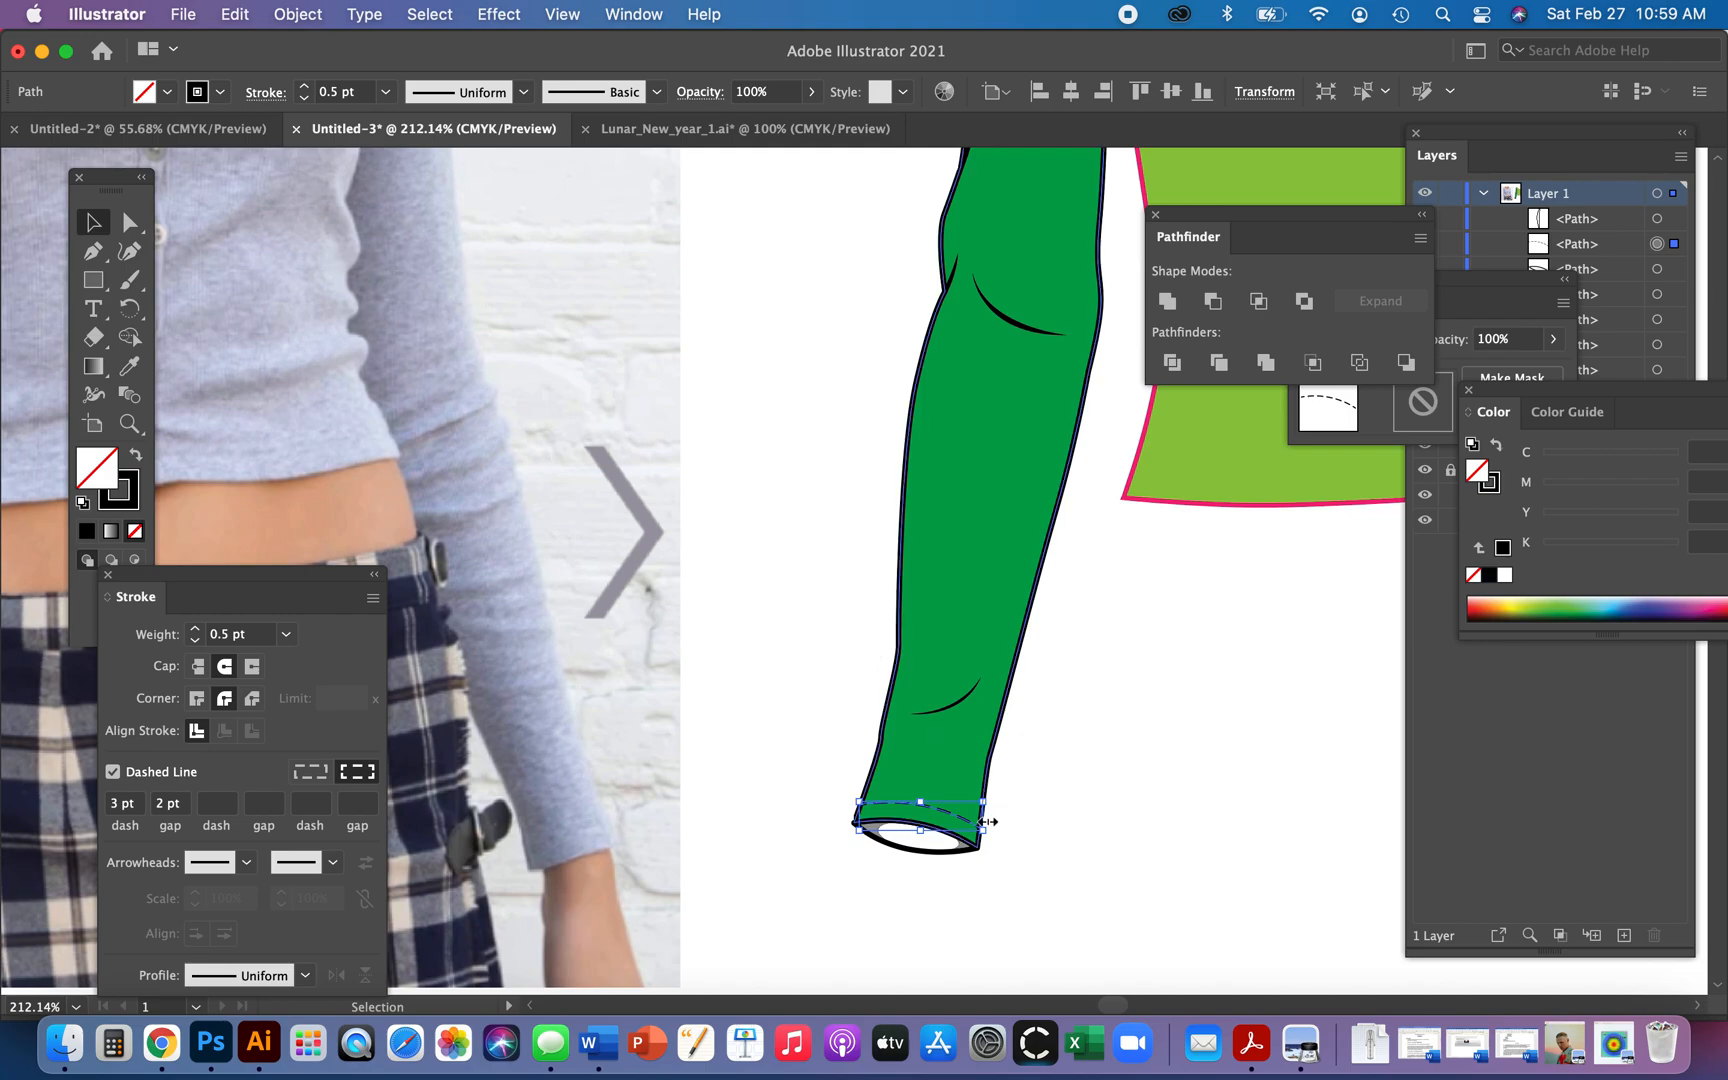
- Duplicate the dashed stitch line just above the first one to form a double row, and deselect it
{"action": "left_click", "coordinate": [958, 825]}
{"action": "left_click_drag", "start_coordinate": [958, 825], "coordinate": [963, 810]}
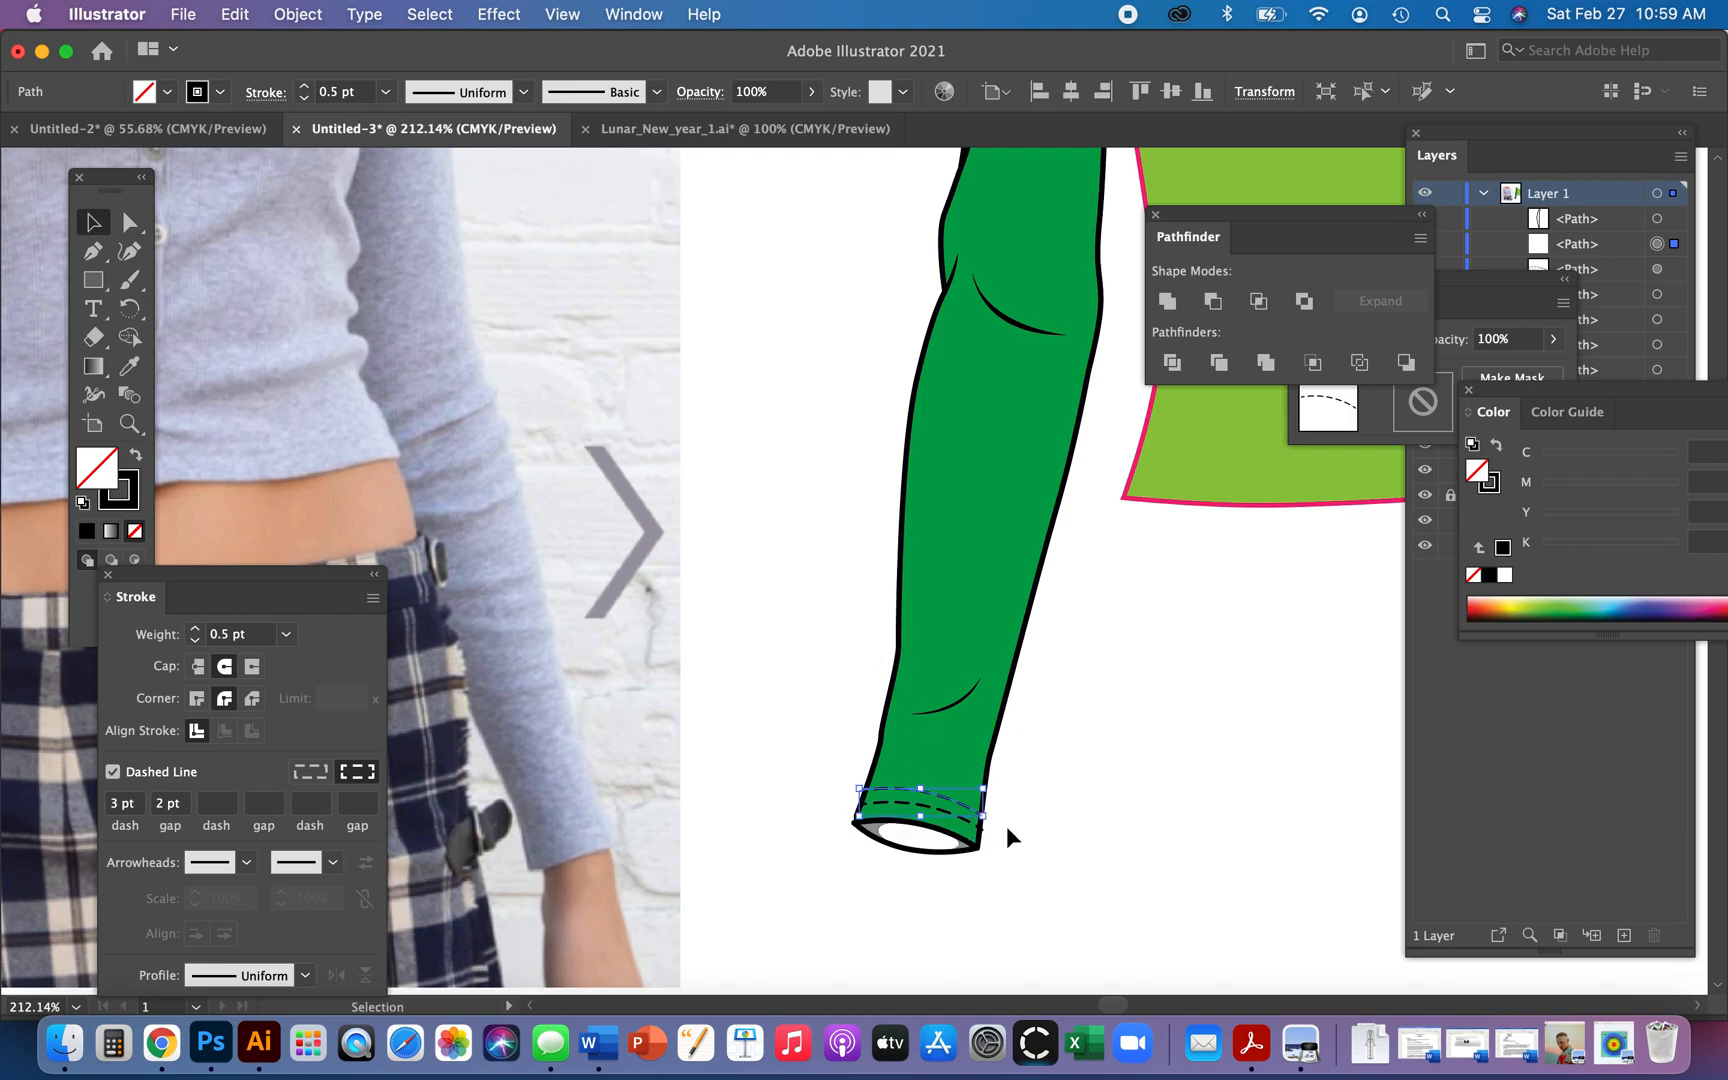
{"action": "left_click", "coordinate": [1070, 850]}
- Cut the upper cuff stitch line at the sleeve's outer edge and delete the piece that overhangs it
{"action": "key", "text": "z"}
{"action": "left_click_drag", "start_coordinate": [830, 760], "coordinate": [968, 579]}
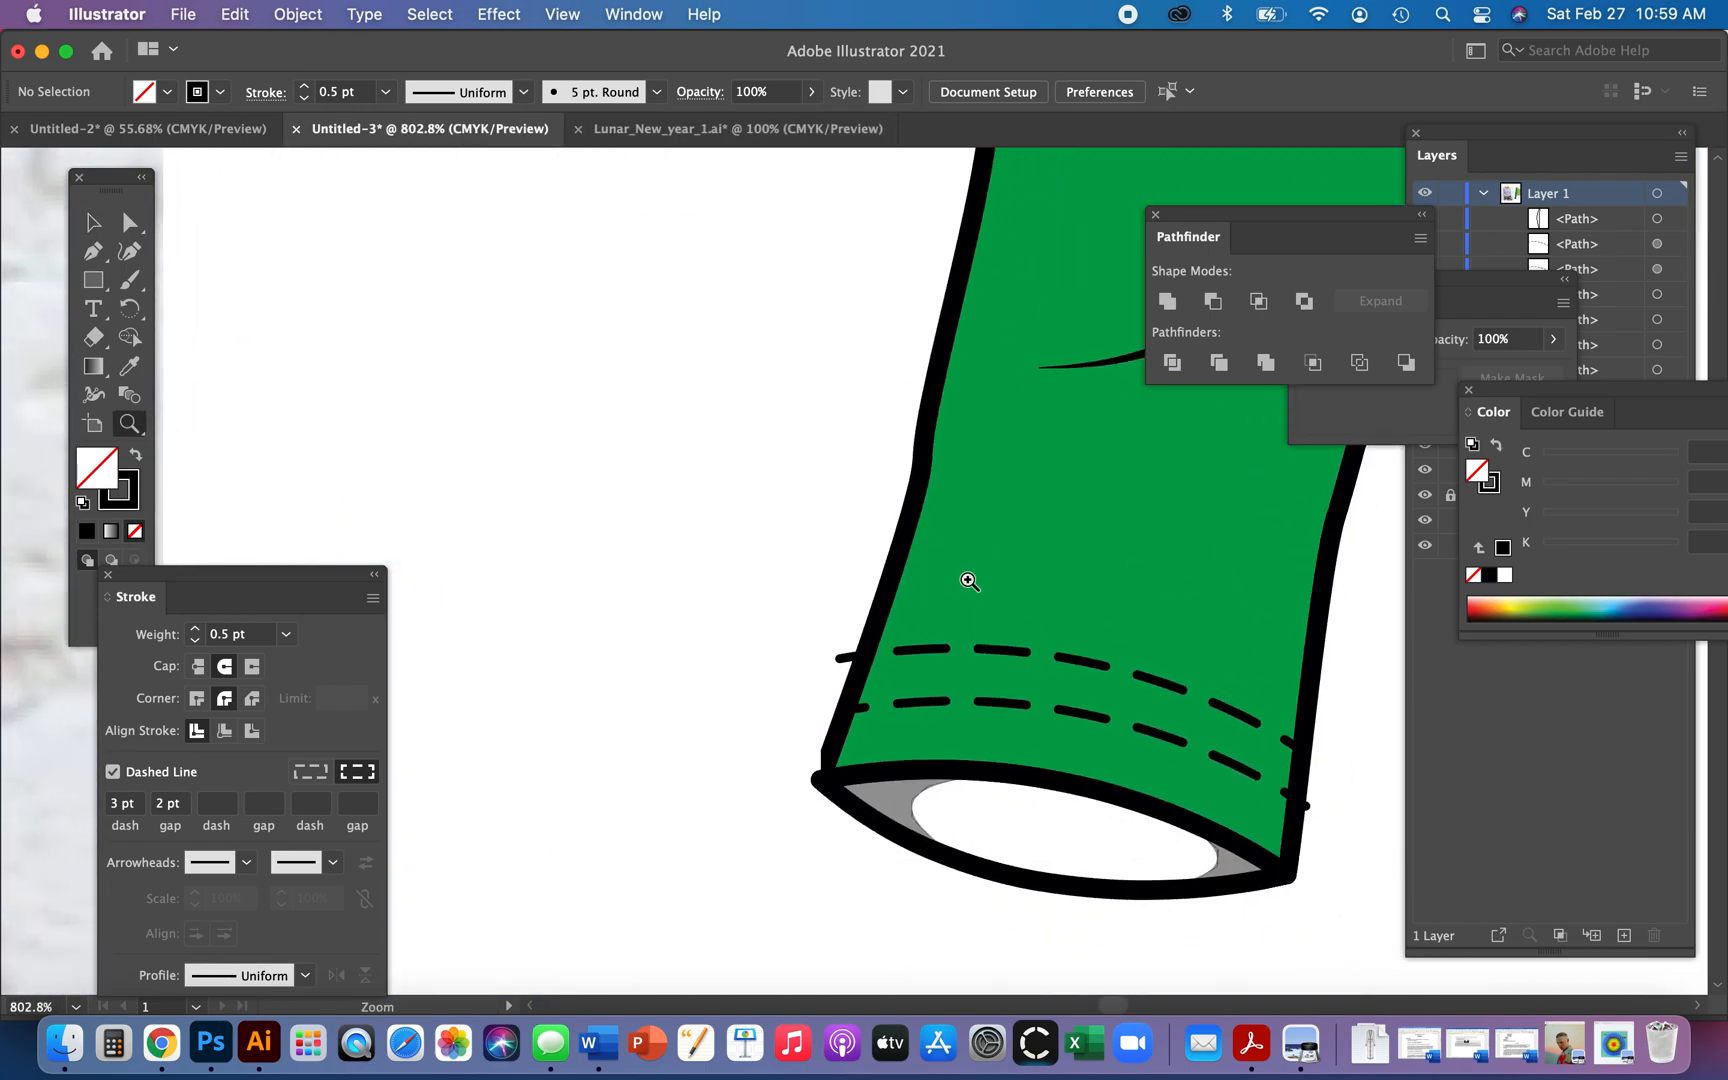
{"action": "key", "text": "a"}
{"action": "left_click", "coordinate": [842, 659]}
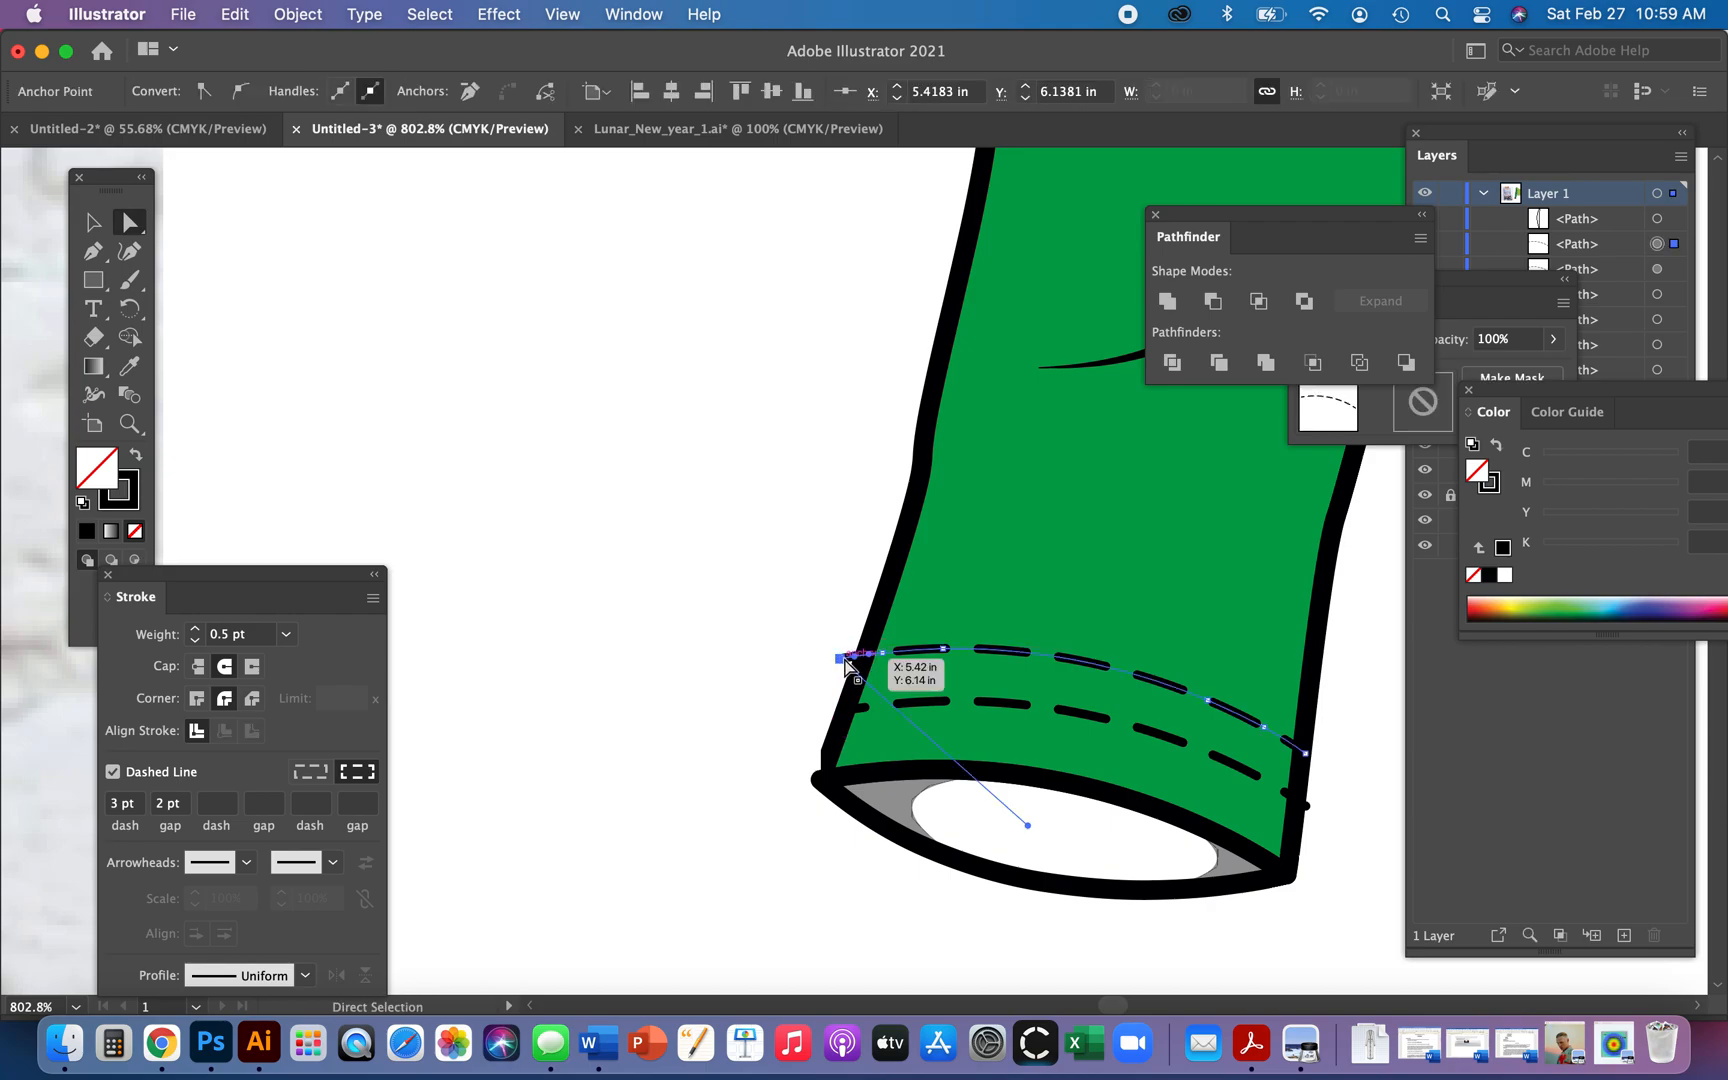
{"action": "key", "text": "c"}
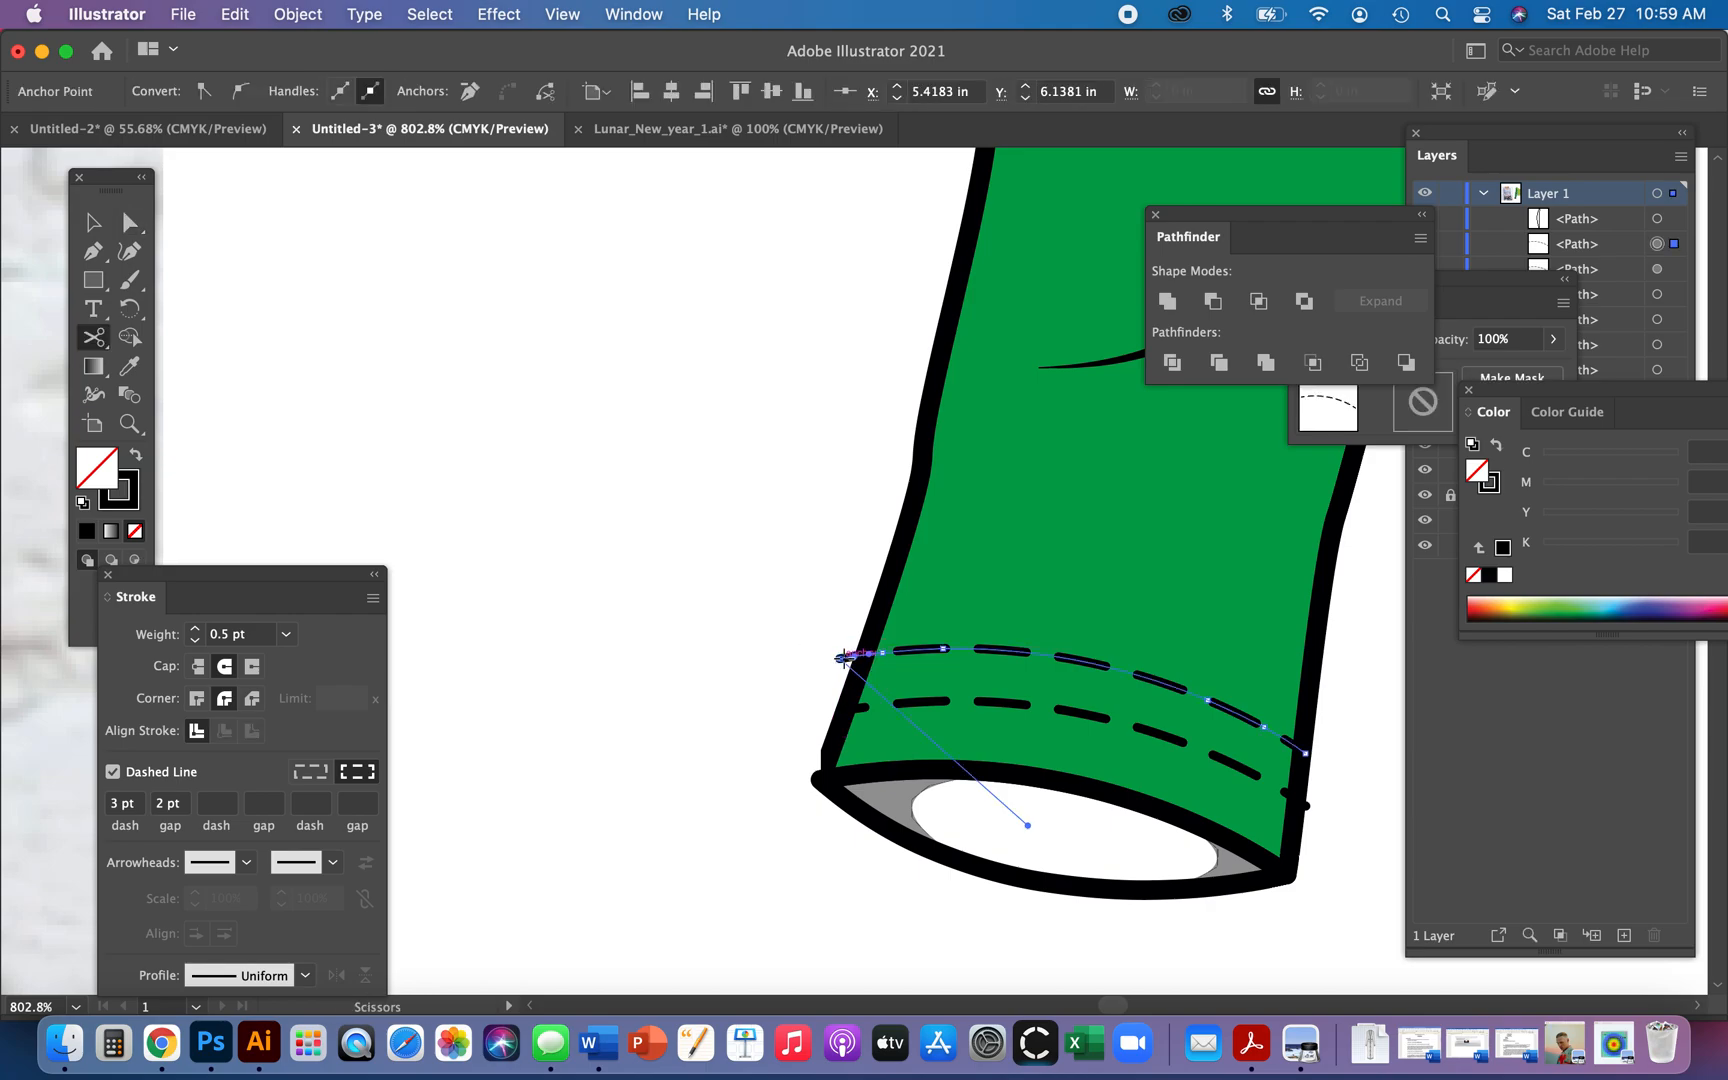
{"action": "left_click", "coordinate": [906, 650]}
{"action": "key", "text": "a"}
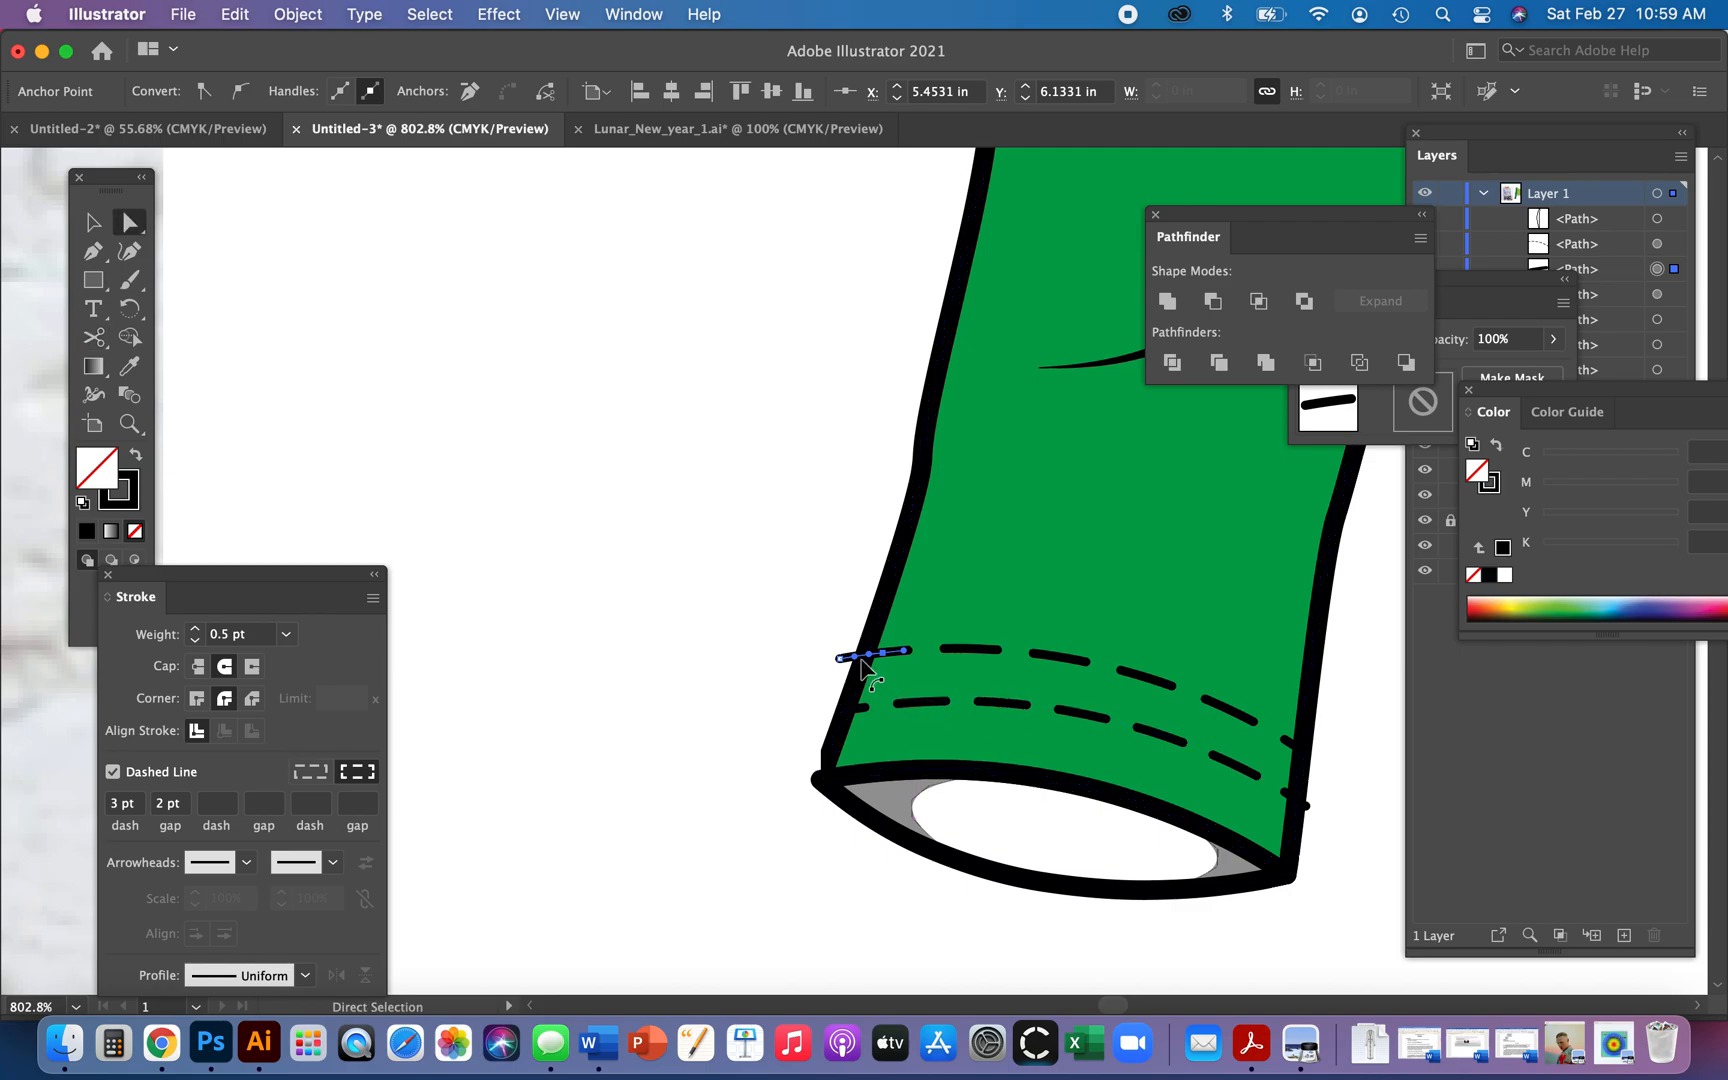
{"action": "key", "text": "Delete"}
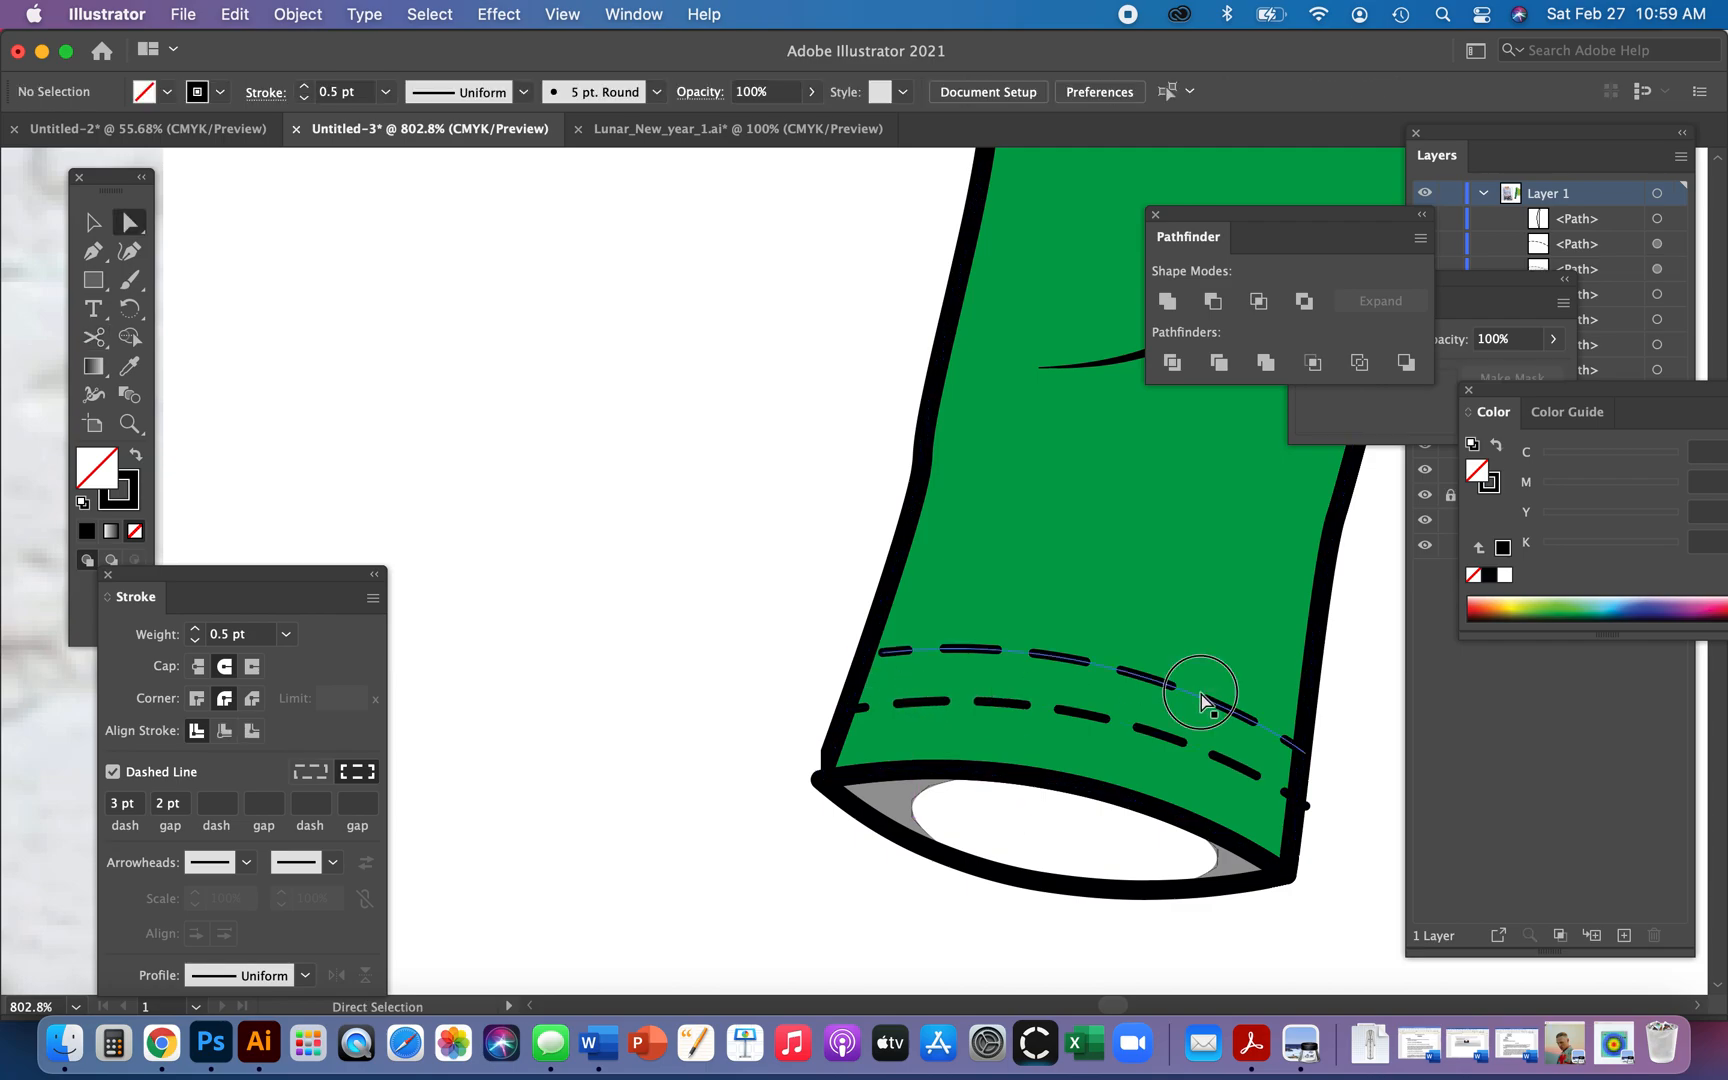
- Cut the upper cuff stitch line at the sleeve's inner edge and delete the overhanging end
{"action": "left_click", "coordinate": [1226, 710]}
{"action": "key", "text": "c"}
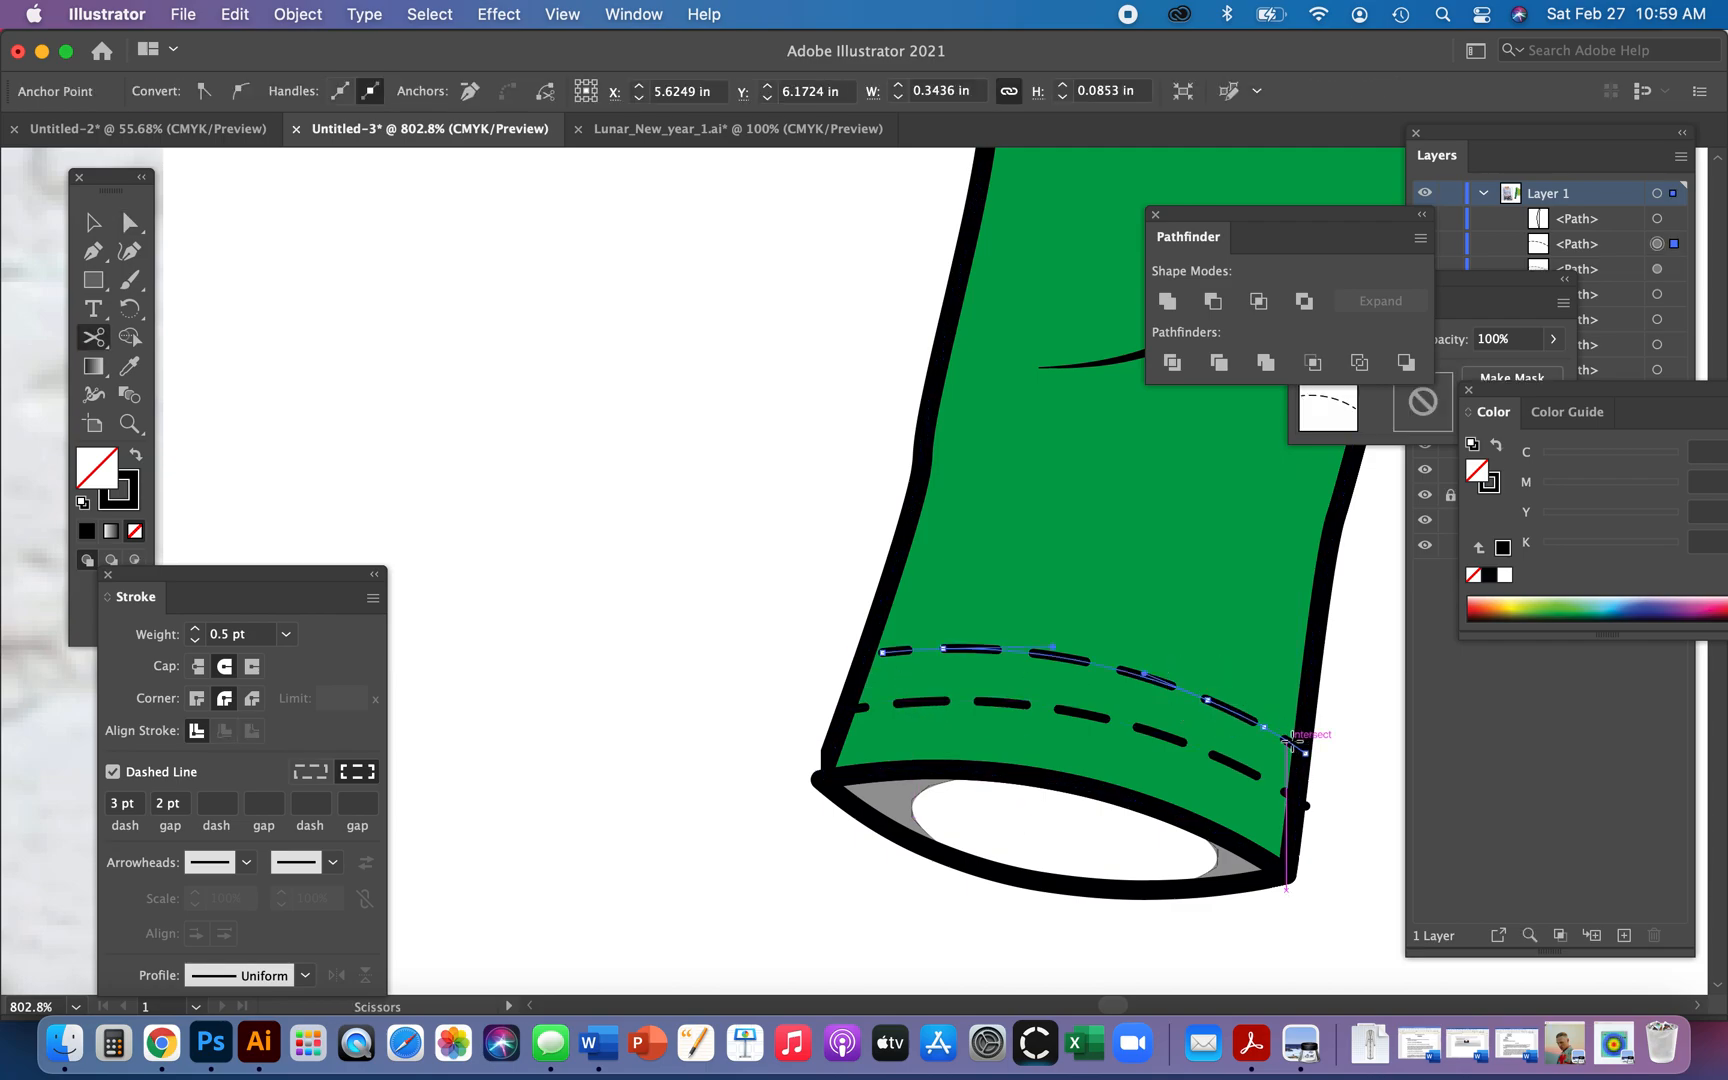
{"action": "left_click", "coordinate": [1292, 742]}
{"action": "key", "text": "a"}
{"action": "left_click", "coordinate": [1308, 756]}
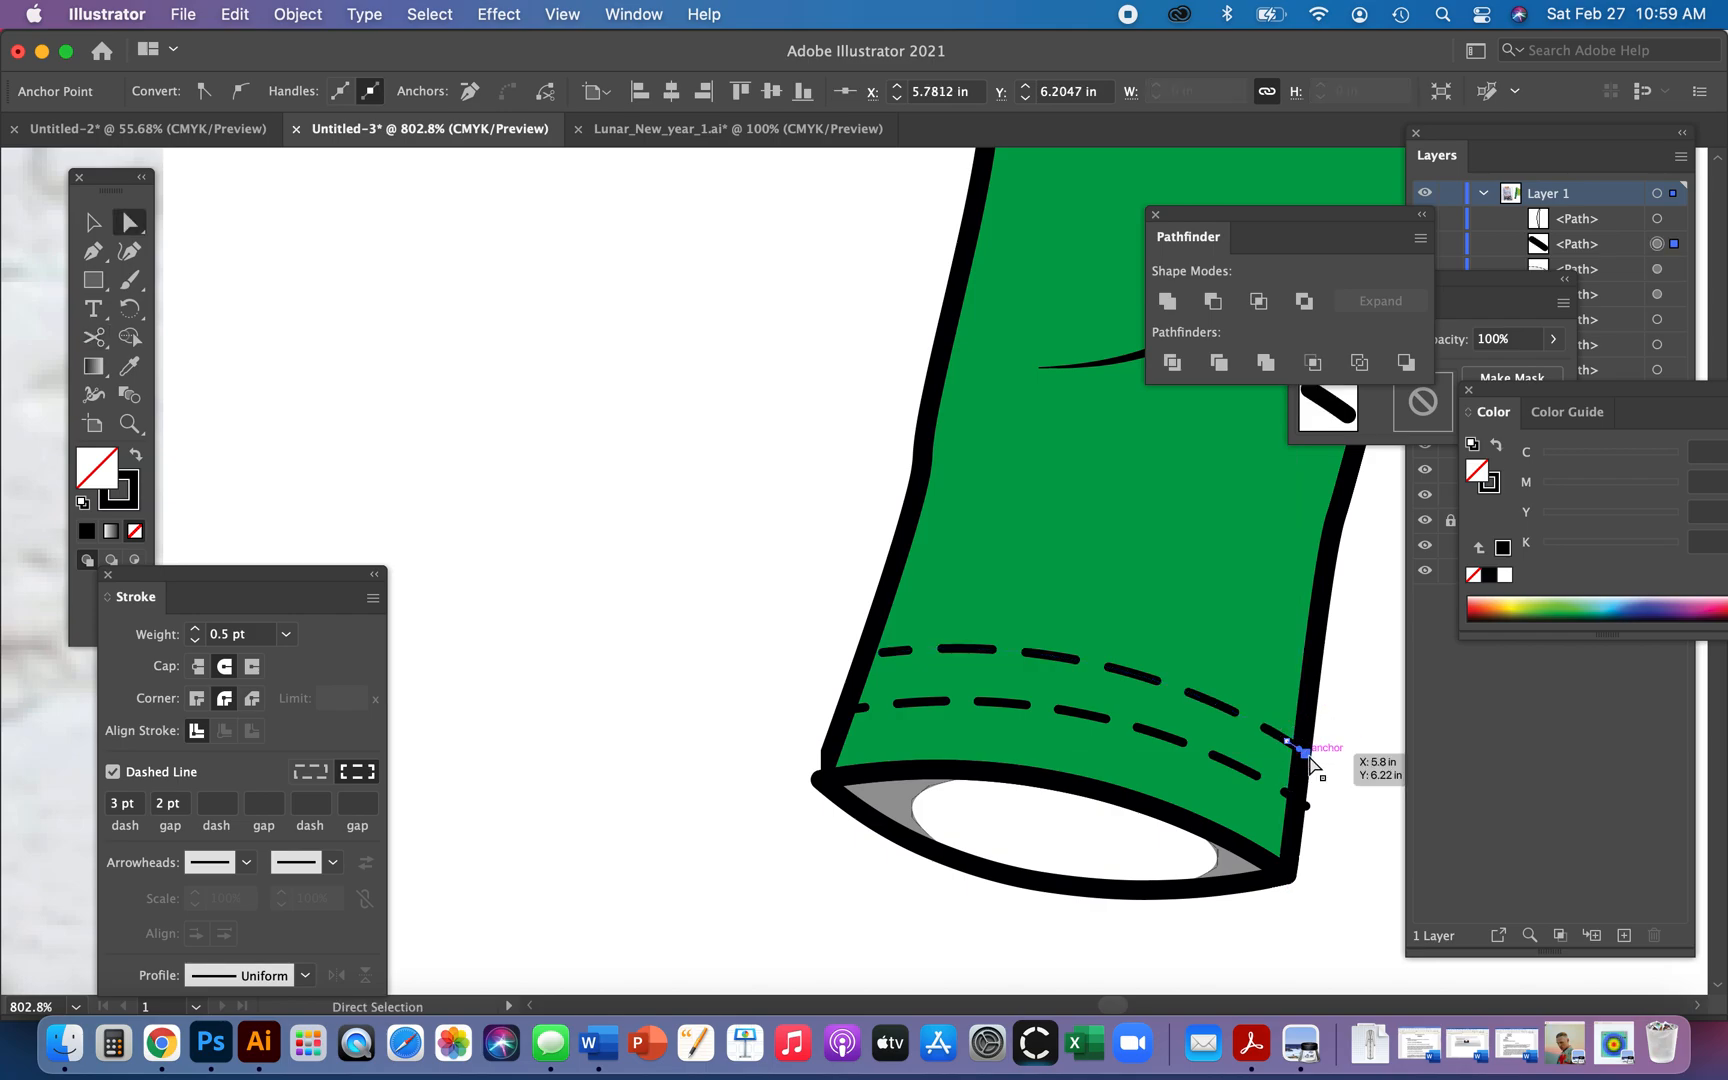
{"action": "left_click", "coordinate": [1312, 765]}
- Remove the lower cuff stitch line's overhanging inner end and adjust its new endpoint to meet the sleeve edge
{"action": "mouse_move", "coordinate": [1304, 812]}
{"action": "left_mouse_down"}
{"action": "mouse_move", "coordinate": [1296, 770]}
{"action": "mouse_move", "coordinate": [1315, 814]}
{"action": "left_mouse_up"}
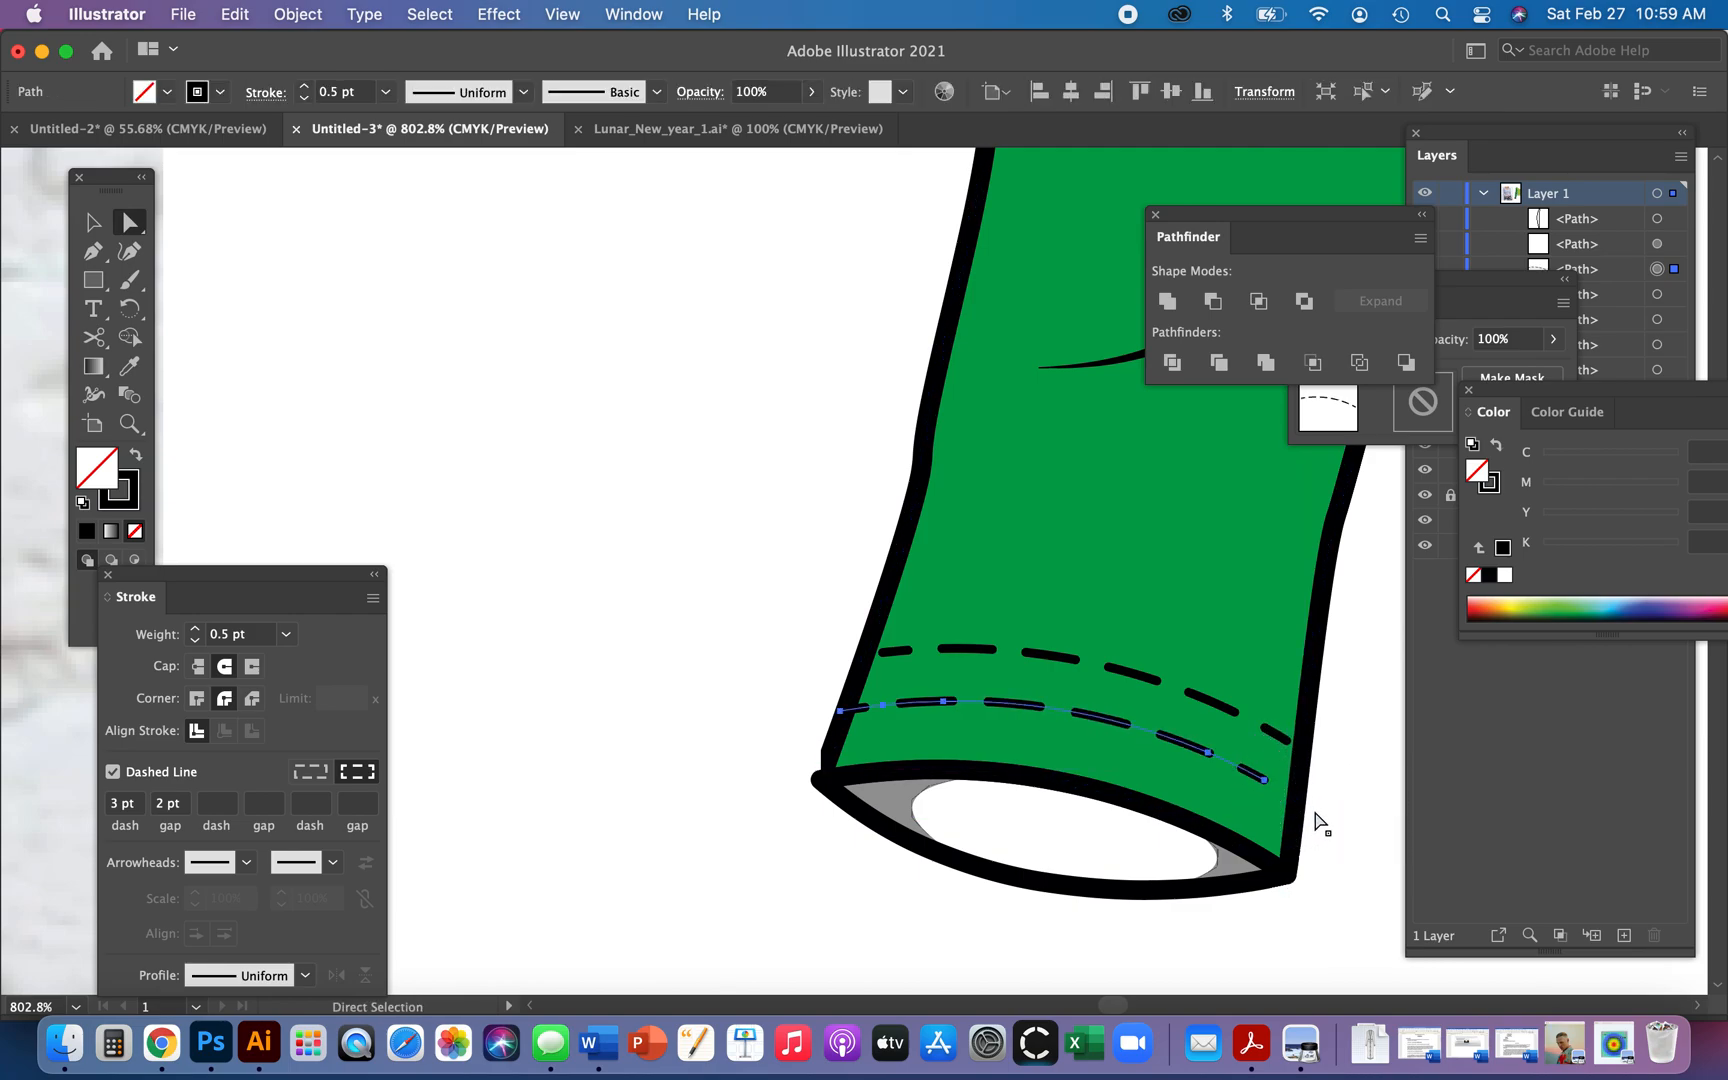
{"action": "left_click", "coordinate": [1293, 795]}
{"action": "left_click_drag", "start_coordinate": [1273, 784], "coordinate": [1285, 797]}
{"action": "left_click", "coordinate": [813, 808]}
- Examine how the double cuff stitching sits within the sleeve, up close and on the whole artboard
{"action": "key", "text": "super+0"}
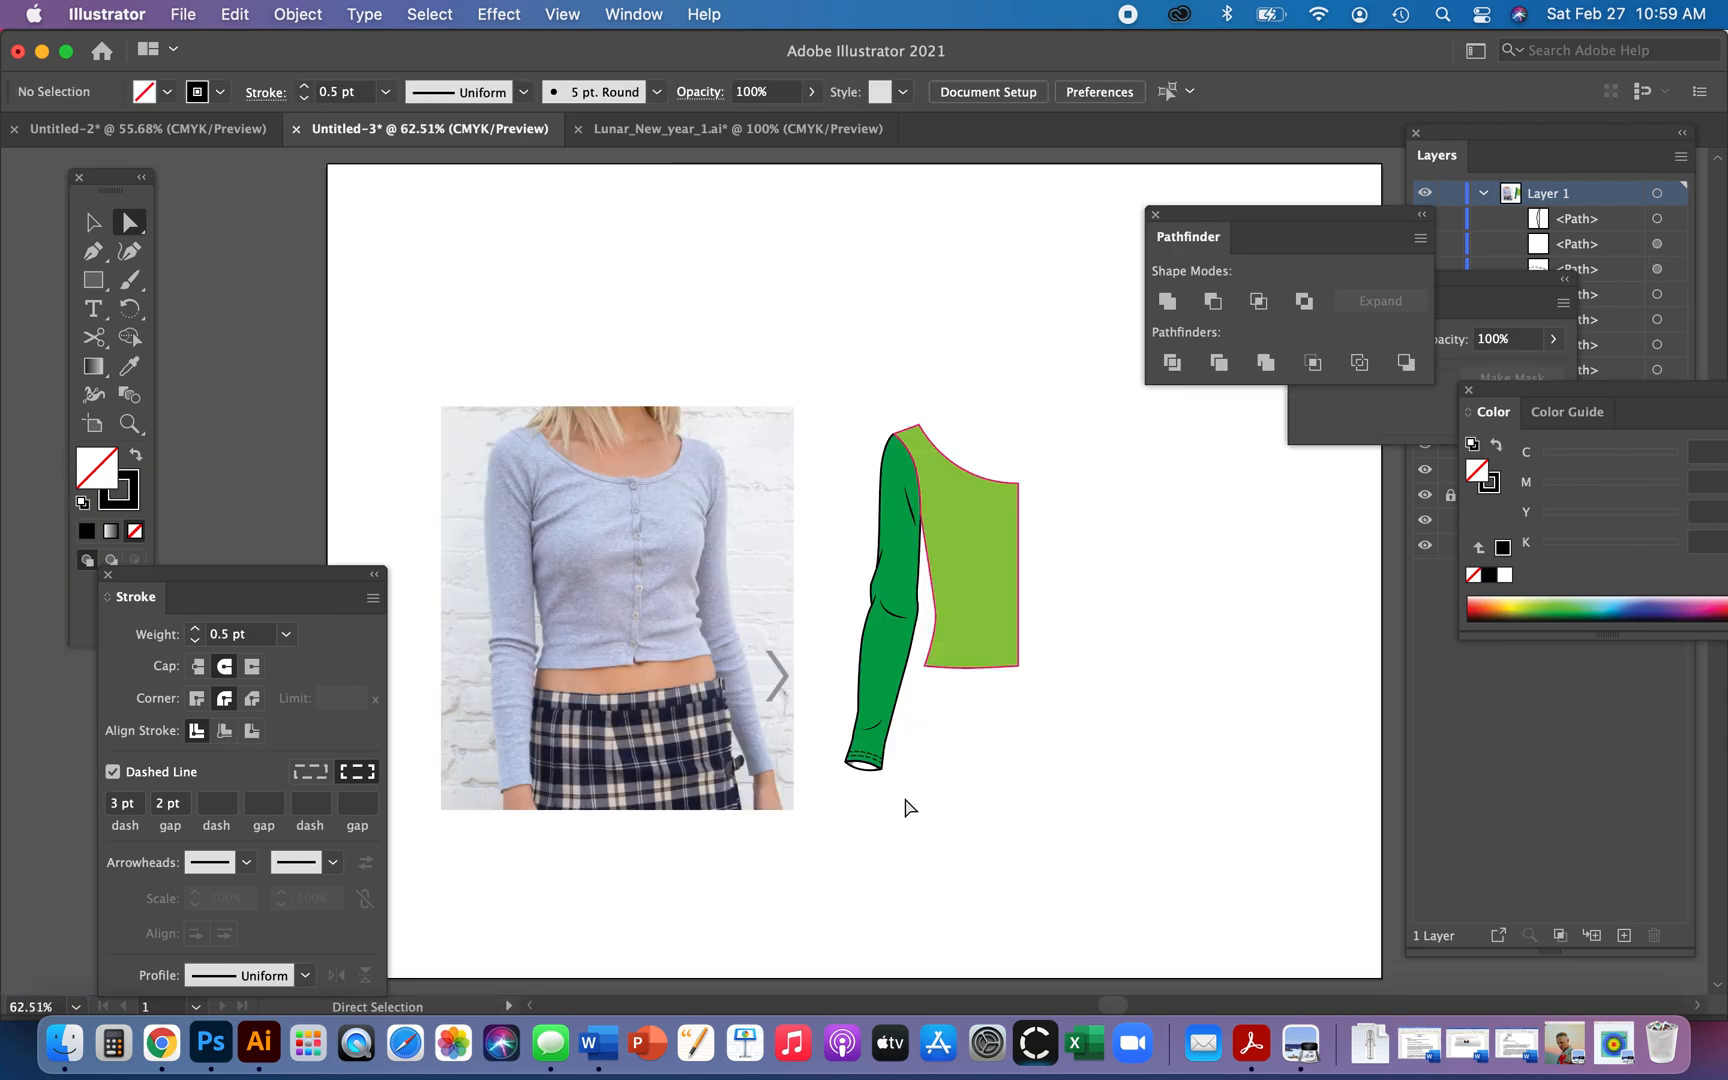
{"action": "key", "text": "z"}
{"action": "left_click_drag", "start_coordinate": [816, 680], "coordinate": [1088, 928]}
{"action": "key", "text": "v"}
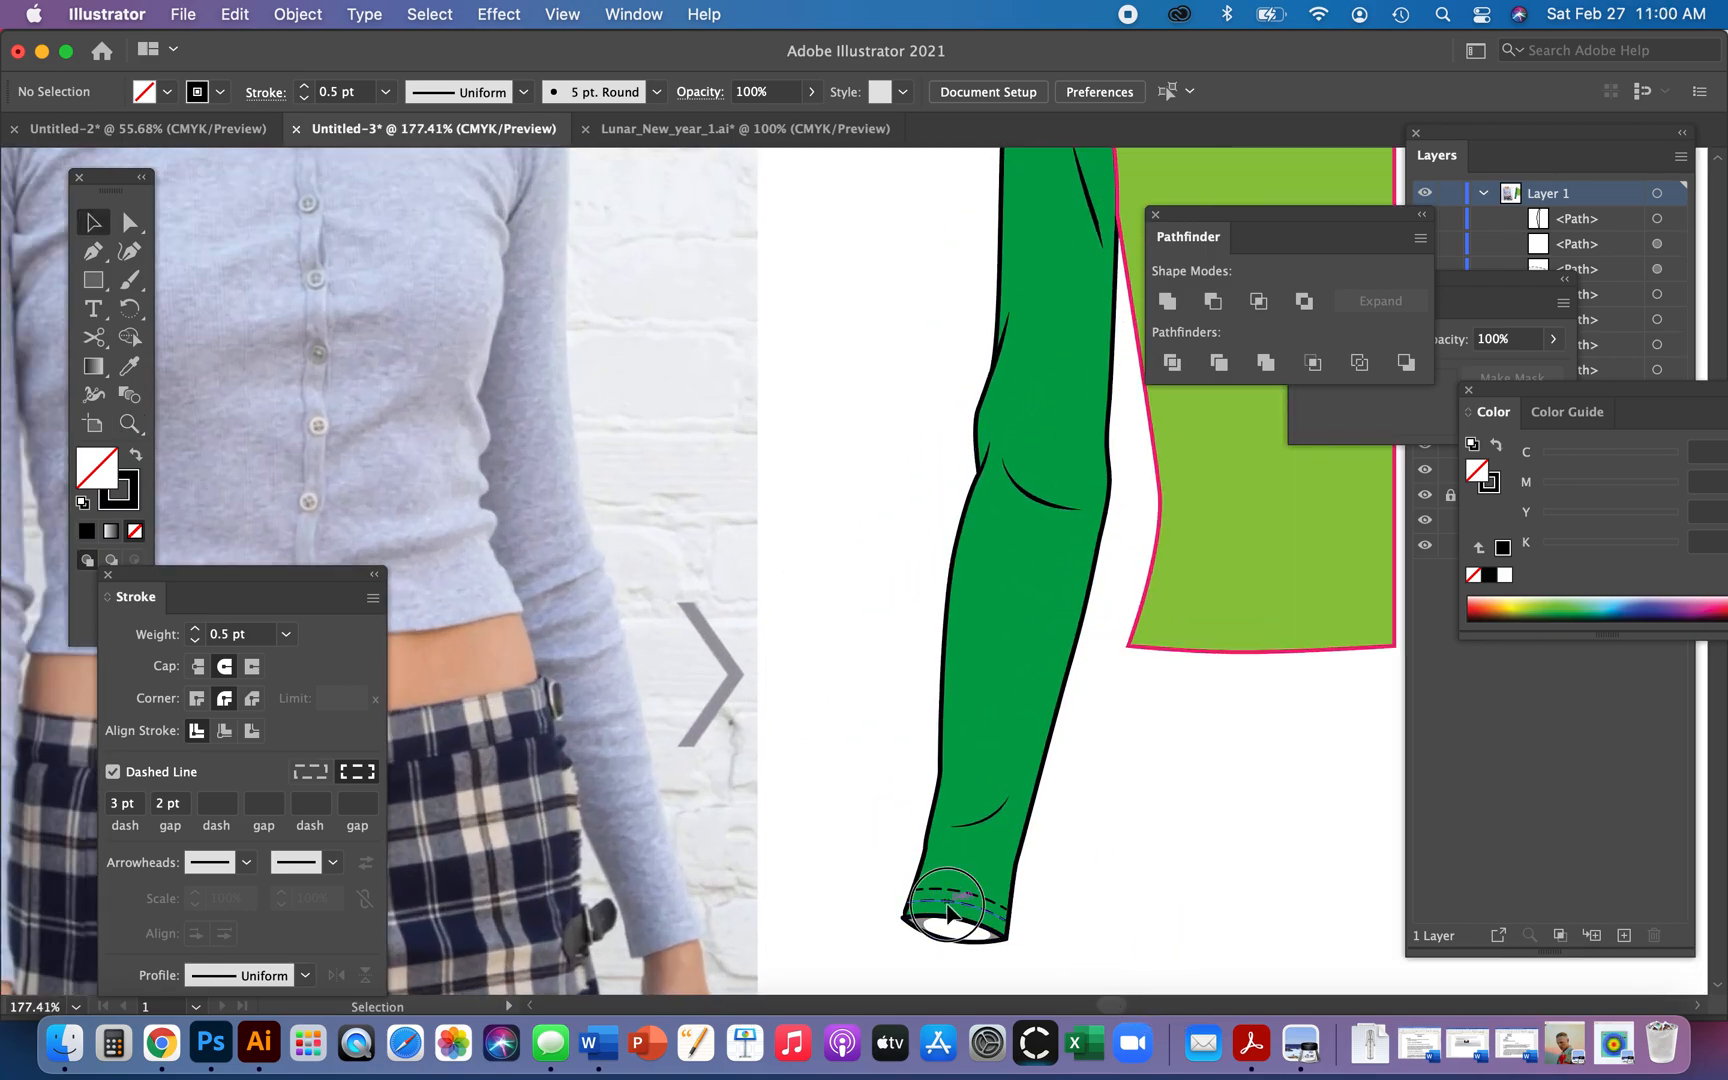
{"action": "left_click", "coordinate": [948, 908]}
{"action": "key", "text": "z"}
{"action": "left_click_drag", "start_coordinate": [885, 832], "coordinate": [1014, 749]}
{"action": "key", "text": "space"}
{"action": "key", "text": "v"}
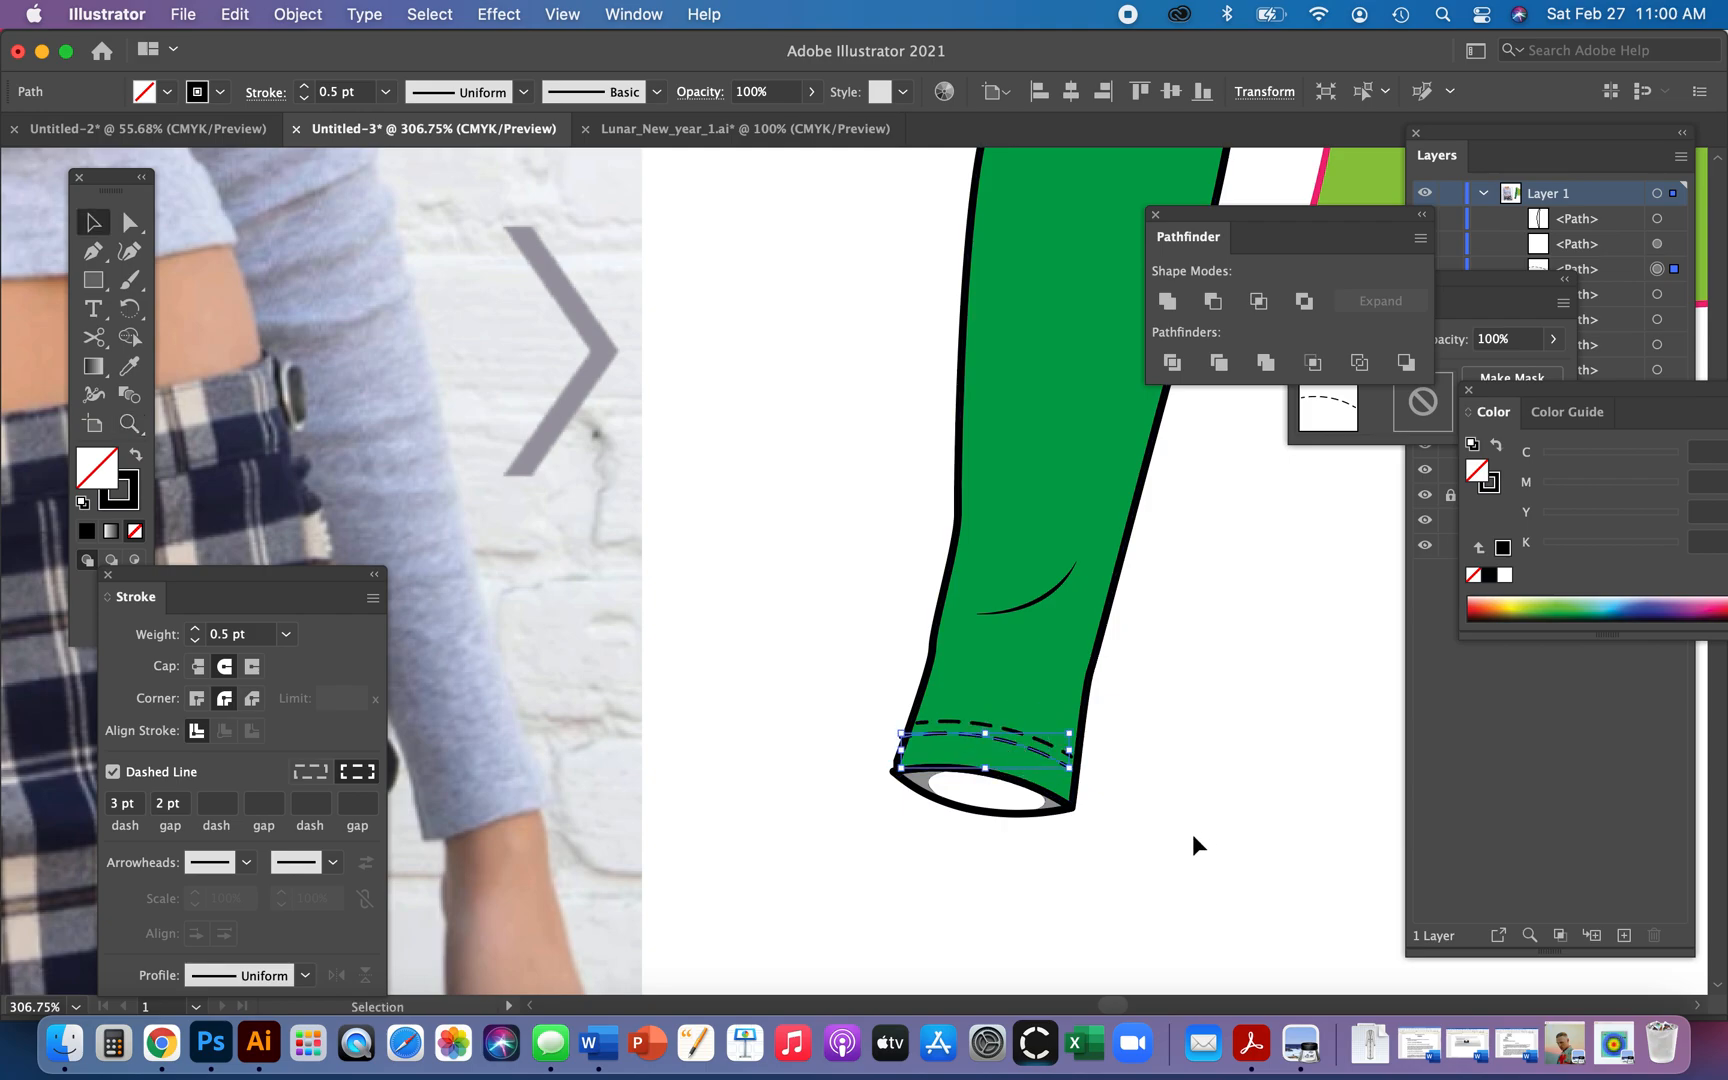
{"action": "left_click", "coordinate": [1197, 838]}
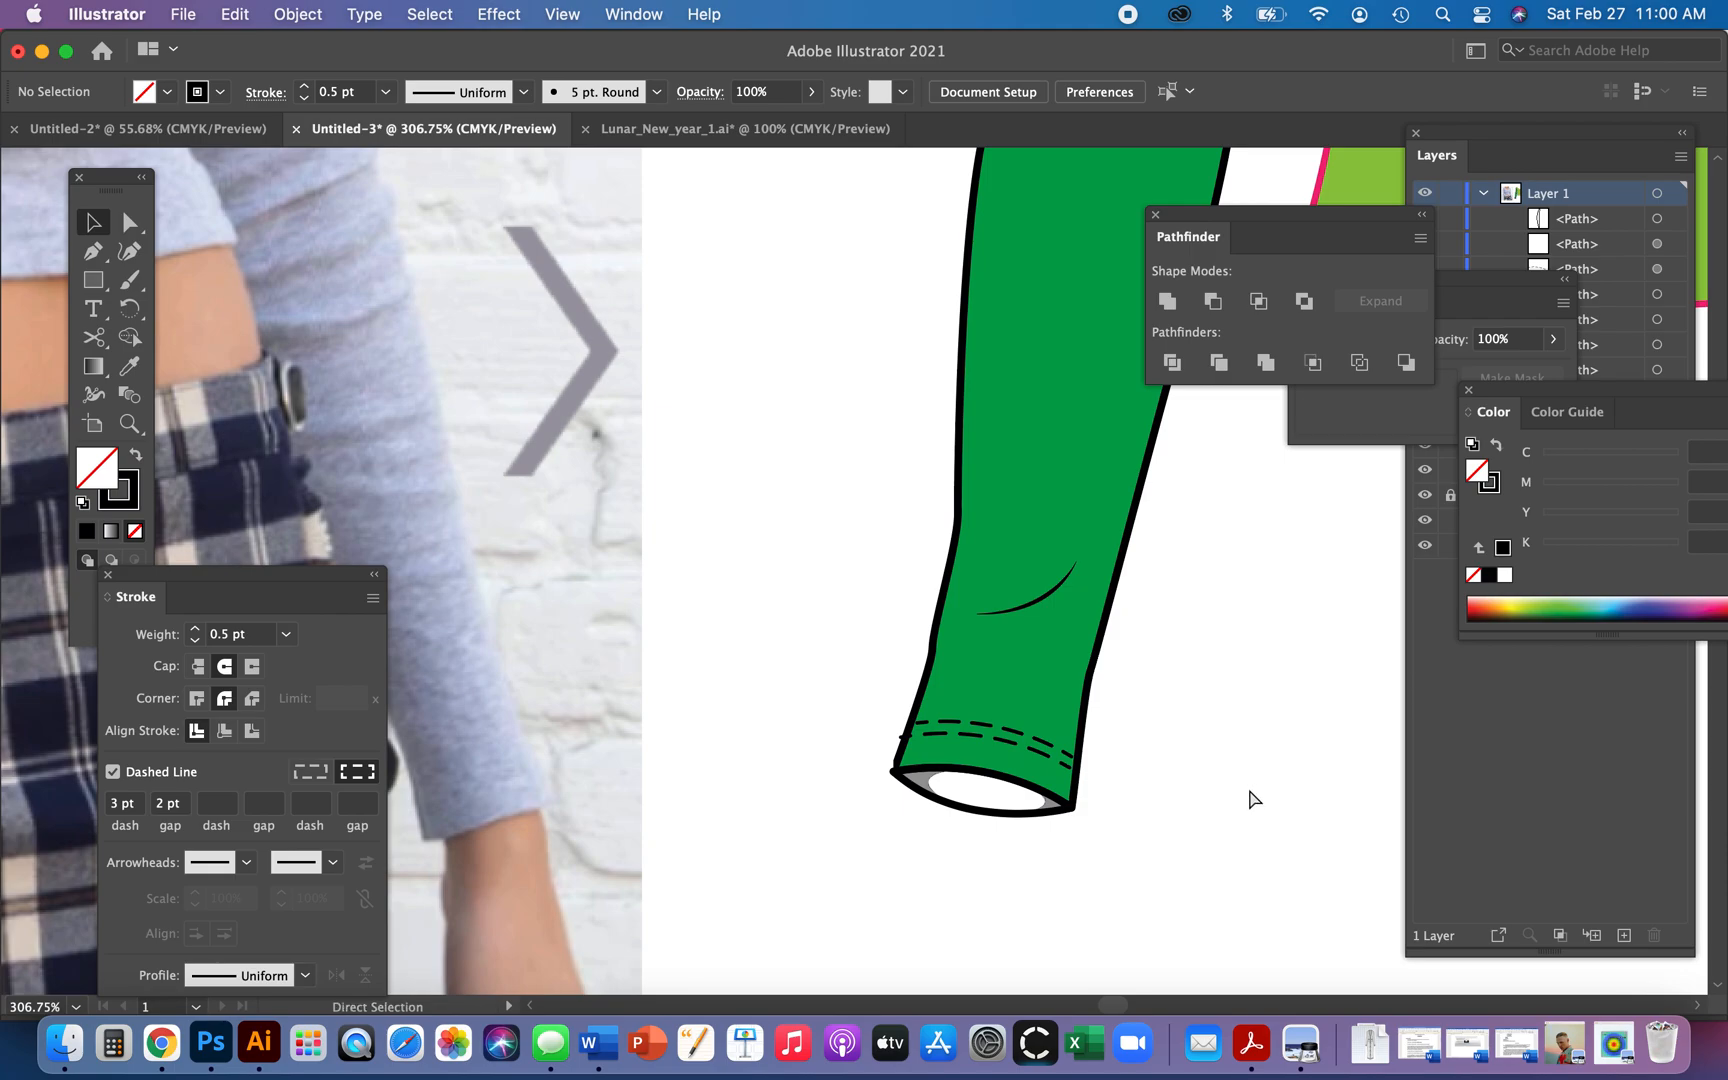
{"action": "key", "text": "super+0"}
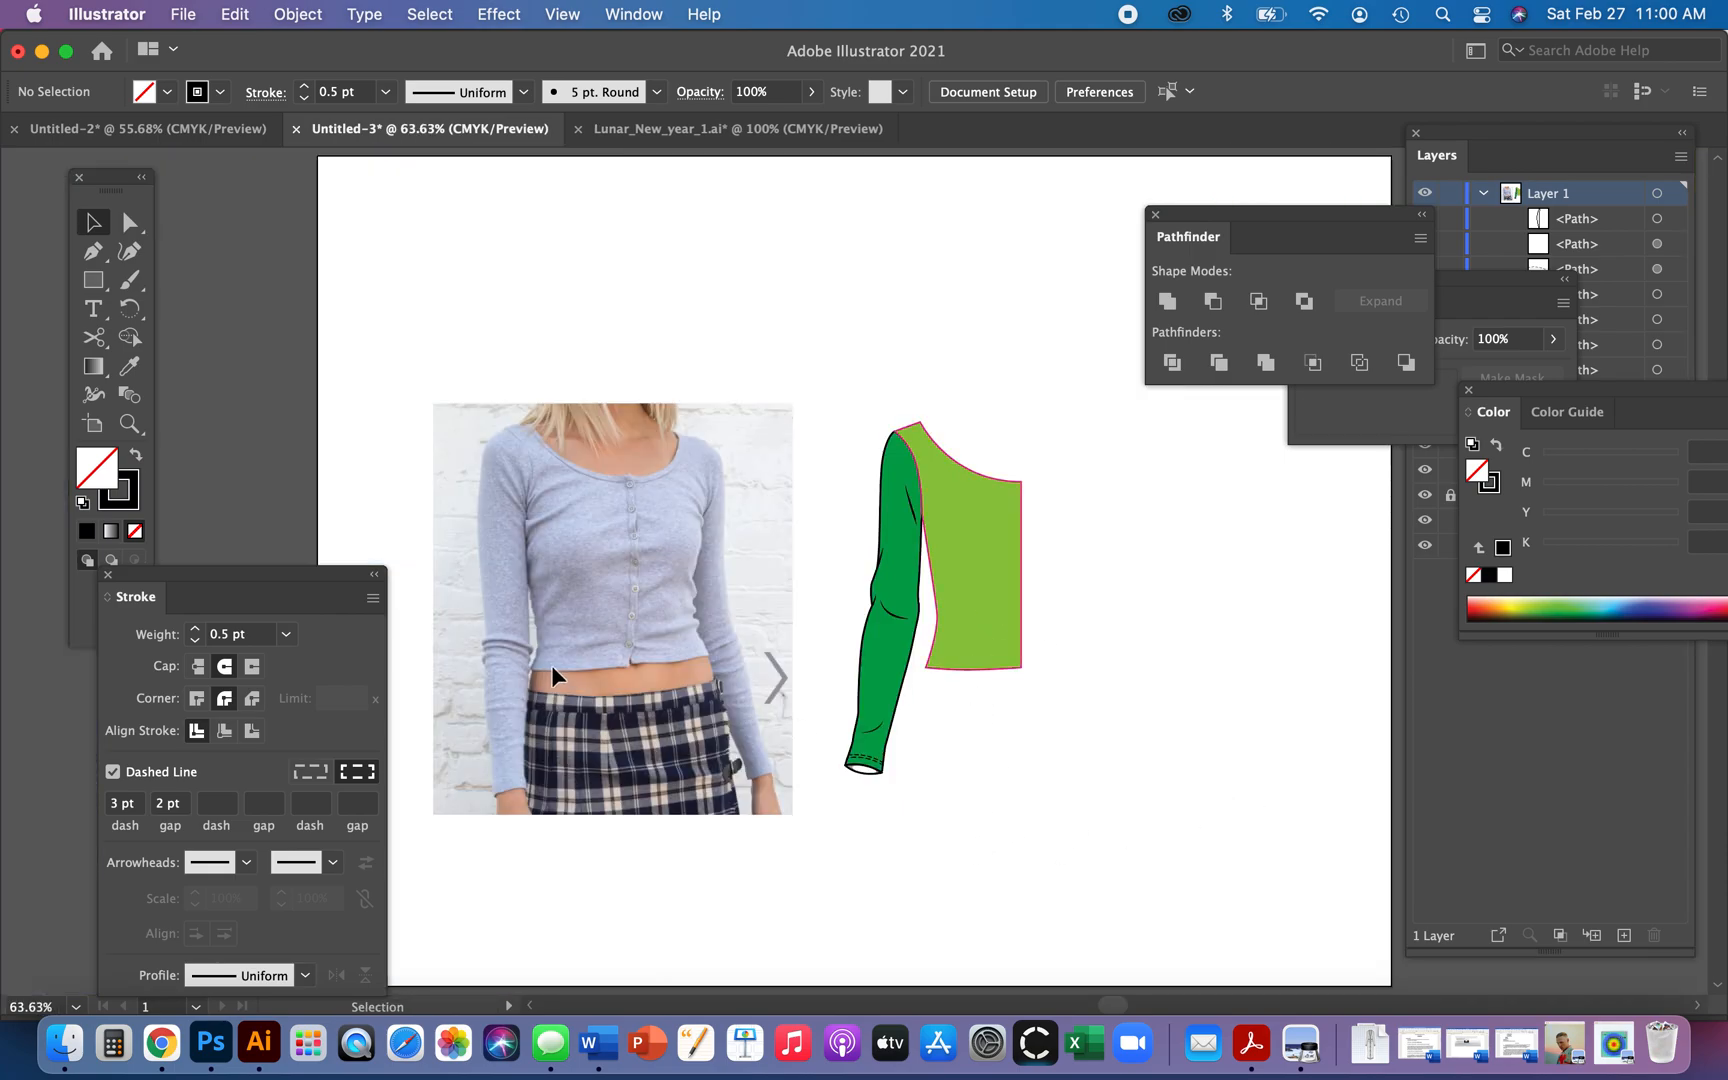
- Duplicate the bodice's hem curve as a separate path and place it slightly above the bottom edge
{"action": "key", "text": "z"}
{"action": "mouse_move", "coordinate": [570, 653]}
{"action": "left_mouse_down"}
{"action": "mouse_move", "coordinate": [810, 722]}
{"action": "mouse_move", "coordinate": [913, 793]}
{"action": "mouse_move", "coordinate": [690, 610]}
{"action": "left_mouse_up"}
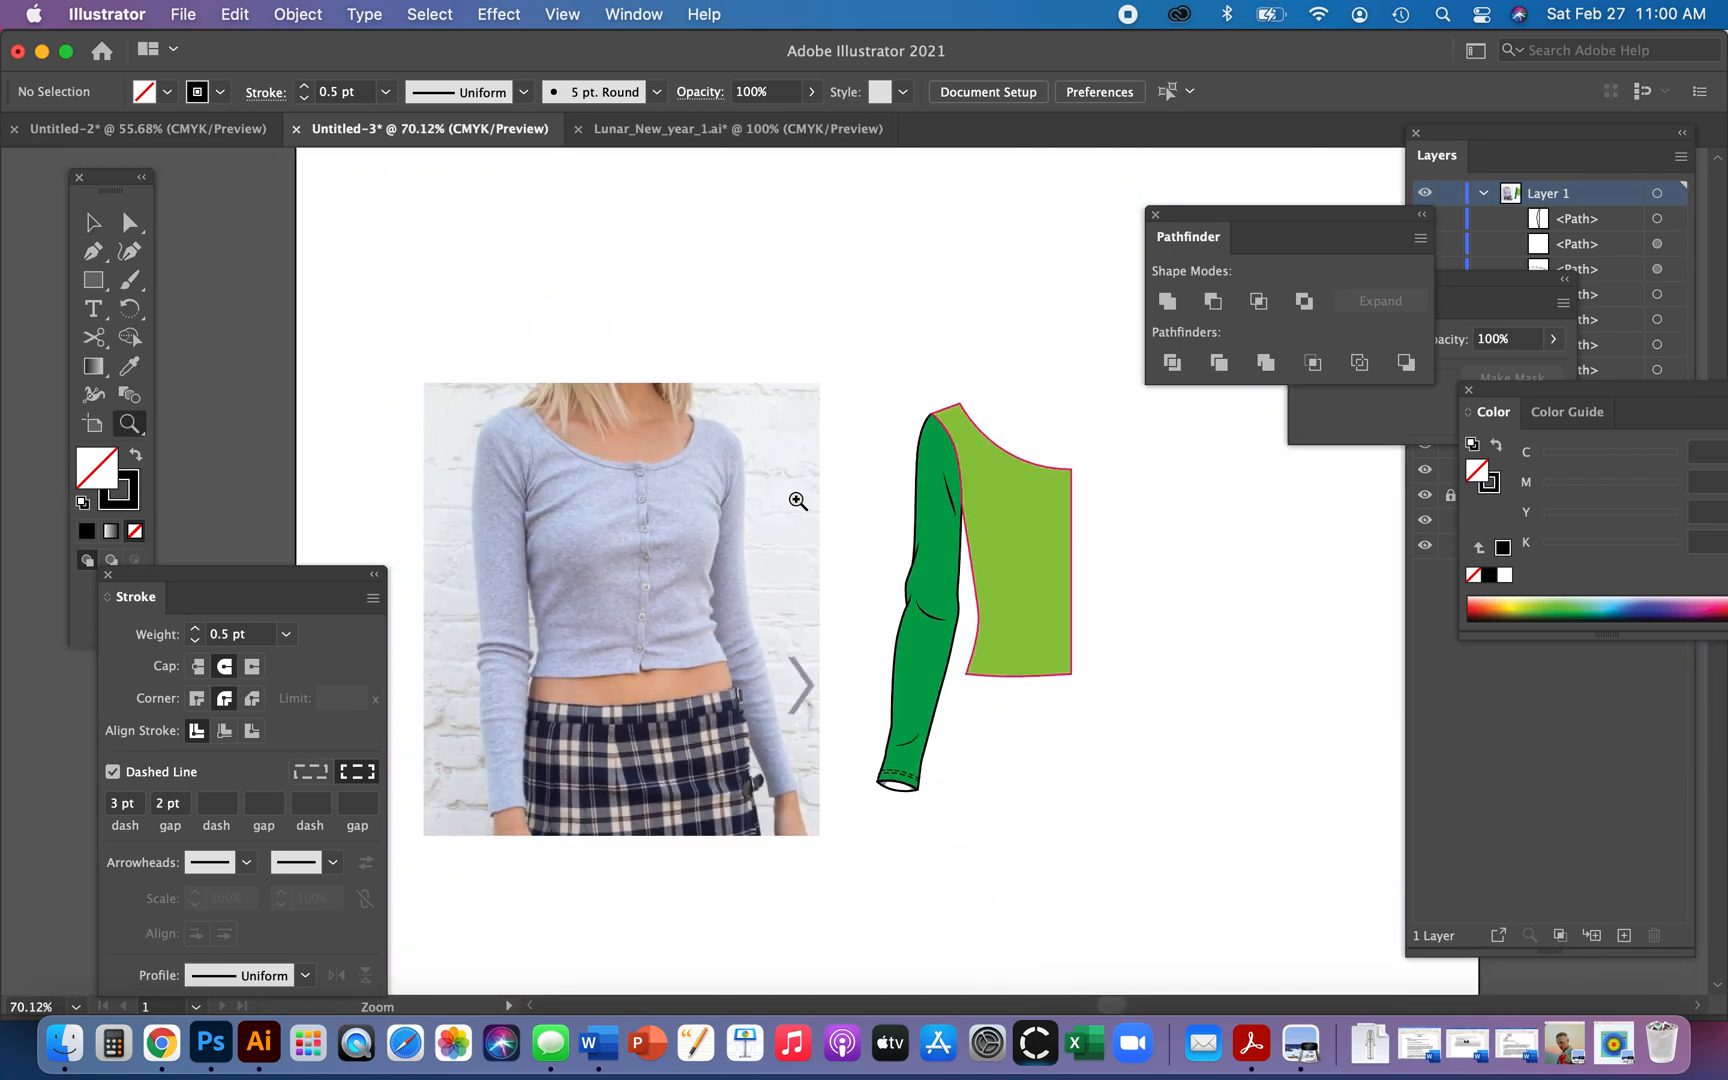
{"action": "left_click_drag", "start_coordinate": [926, 602], "coordinate": [994, 631]}
{"action": "key", "text": "a"}
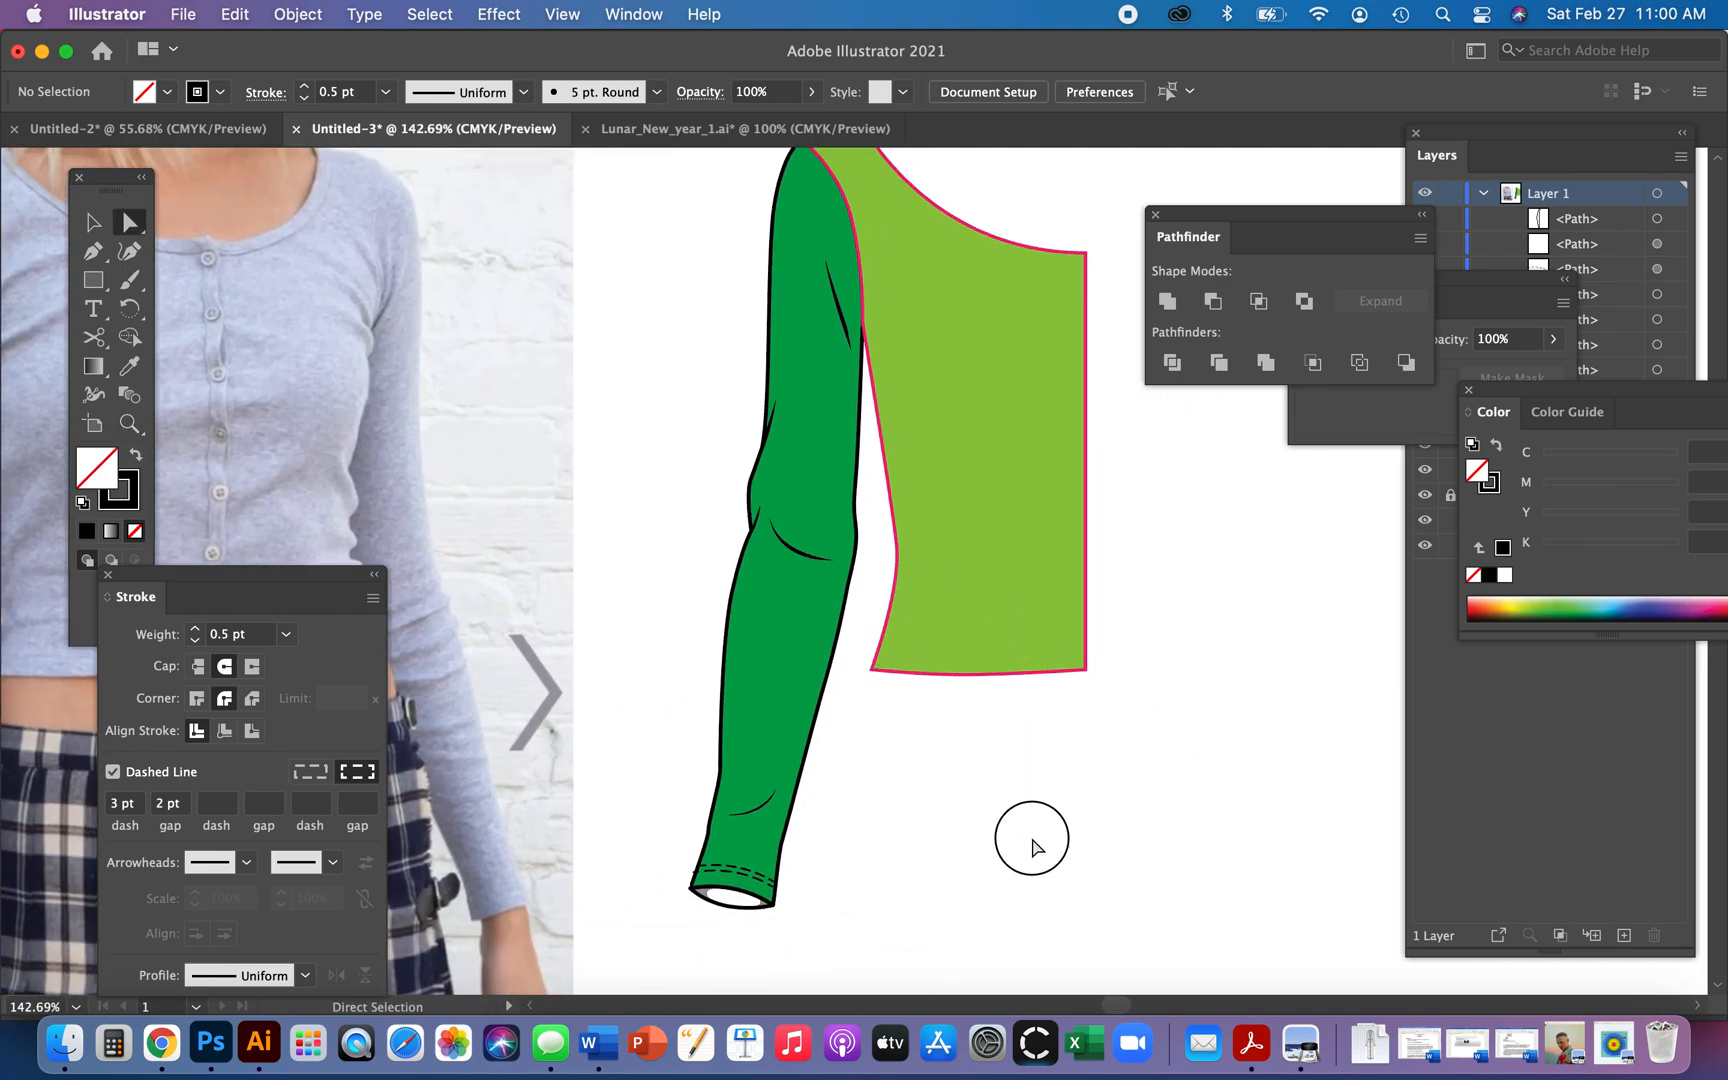
{"action": "left_click", "coordinate": [963, 674]}
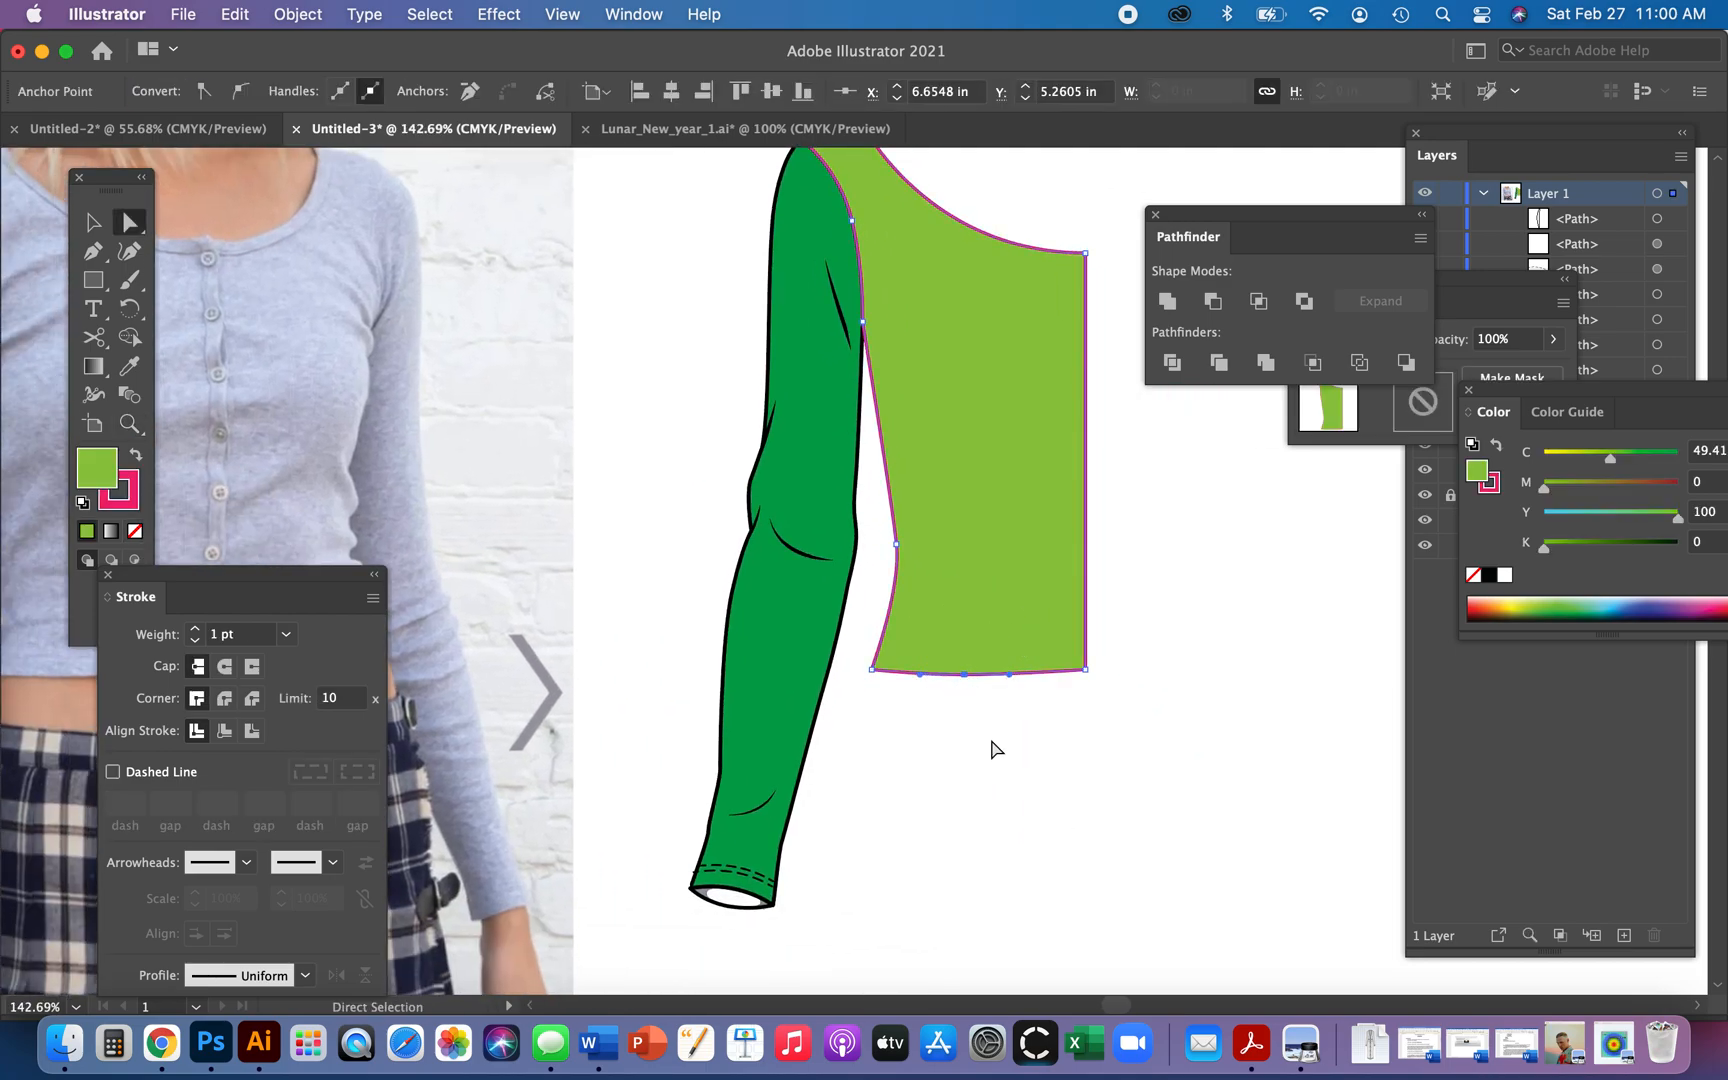
{"action": "left_click", "coordinate": [970, 698]}
{"action": "key", "text": "Up"}
{"action": "key", "text": "Up"}
{"action": "key", "text": "Up"}
{"action": "key", "text": "Up"}
{"action": "key", "text": "Up"}
{"action": "key", "text": "Up"}
{"action": "key", "text": "Up"}
{"action": "key", "text": "Up"}
{"action": "key", "text": "Up"}
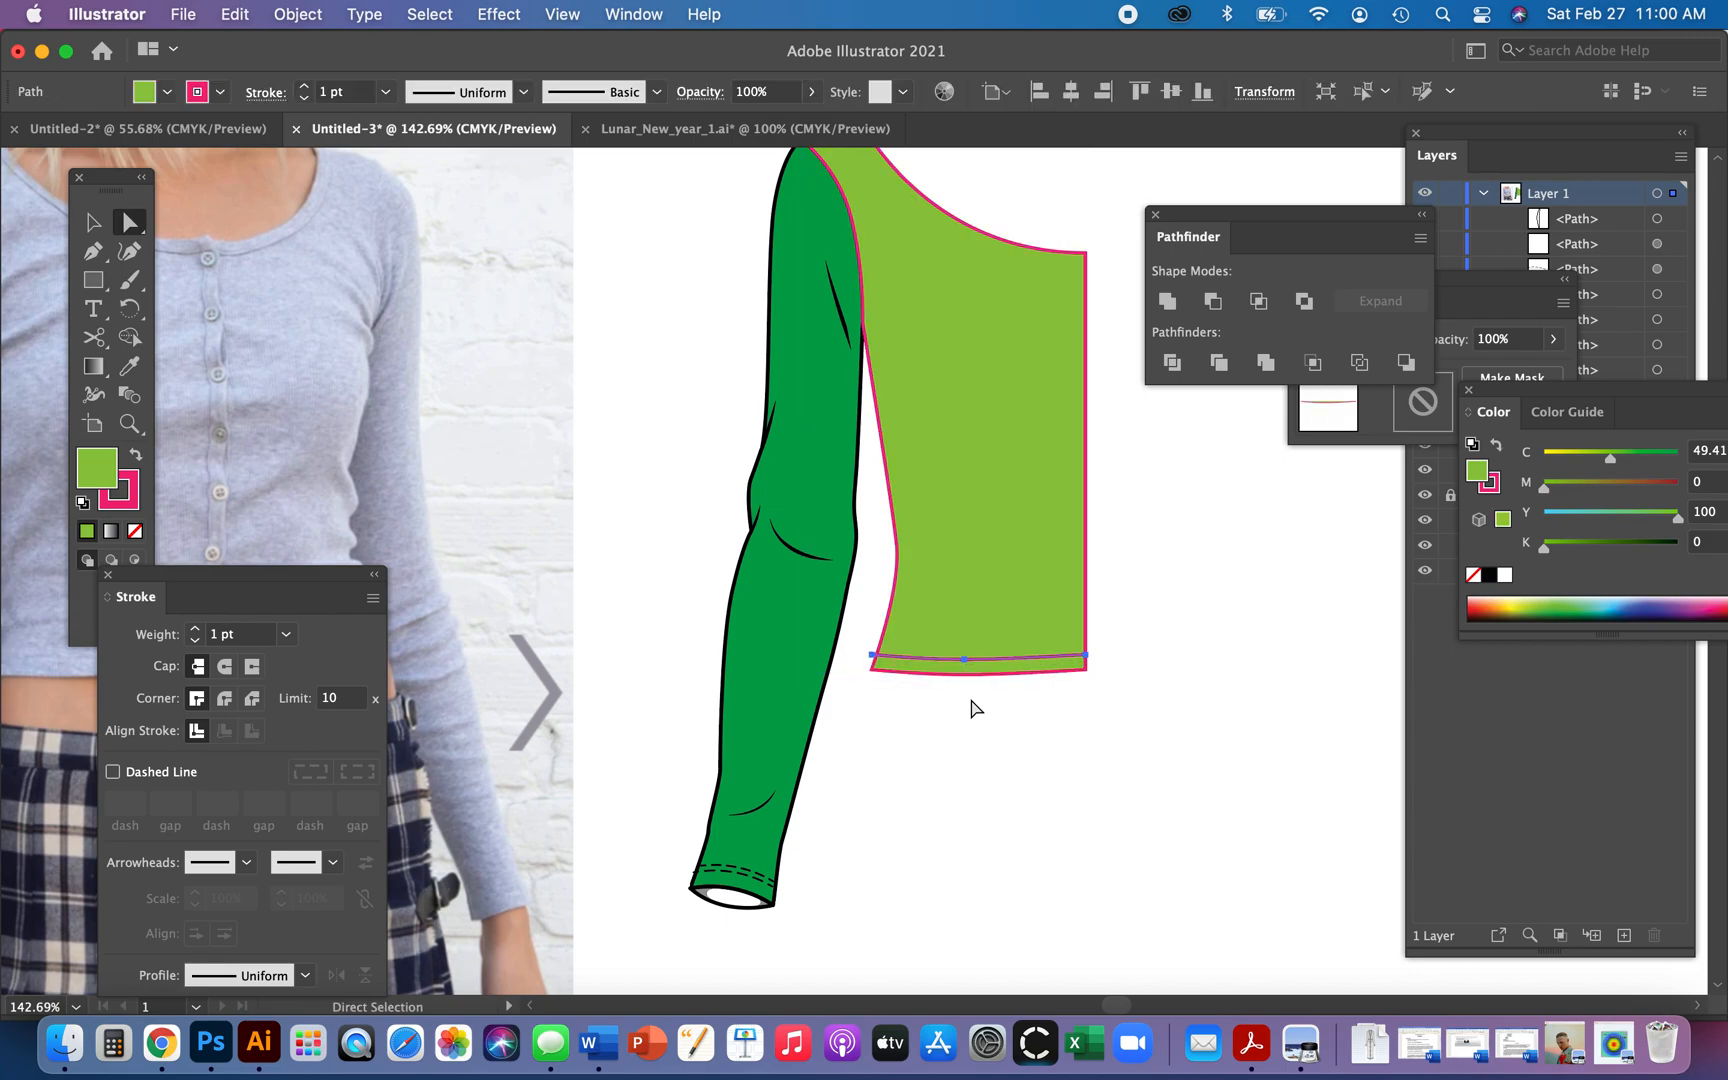
- Sample the cuff's dashed stitch style onto the copied hem line and duplicate it just above to form a double row
{"action": "key", "text": "i"}
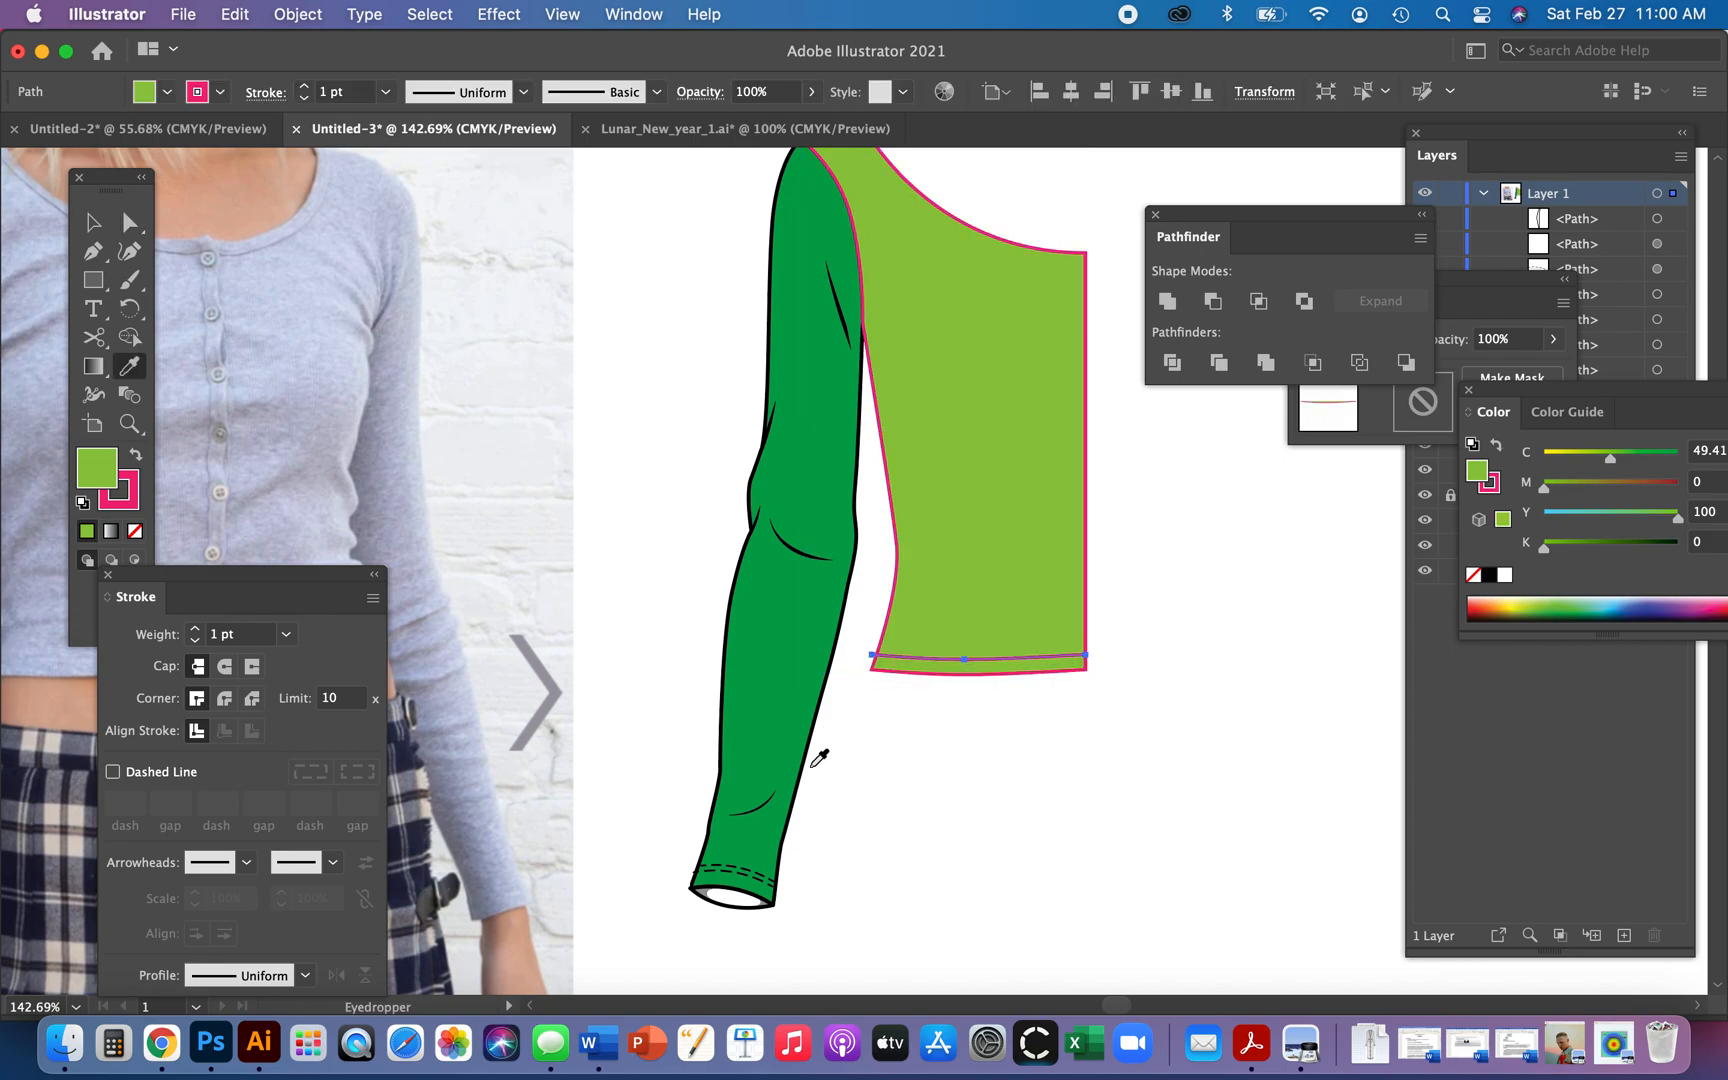
{"action": "left_click", "coordinate": [744, 866]}
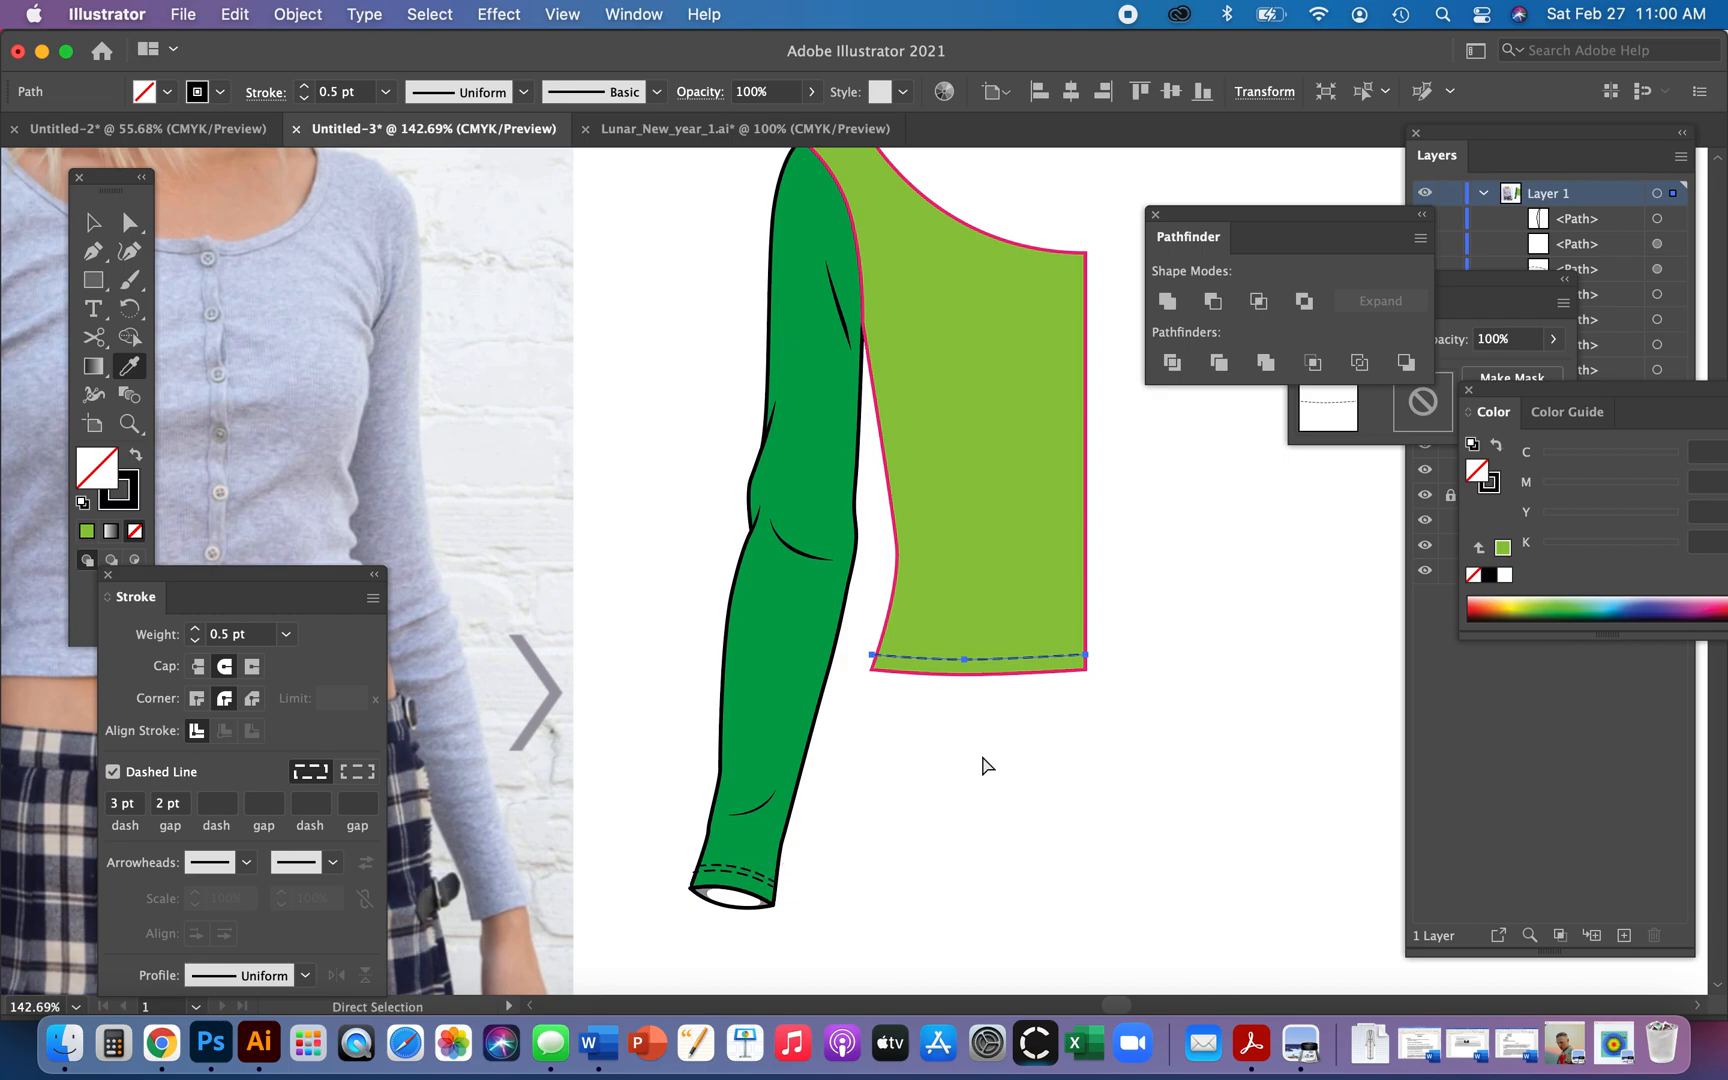
{"action": "key", "text": "alt+Up"}
{"action": "key", "text": "Up"}
{"action": "key", "text": "Up"}
{"action": "key", "text": "Up"}
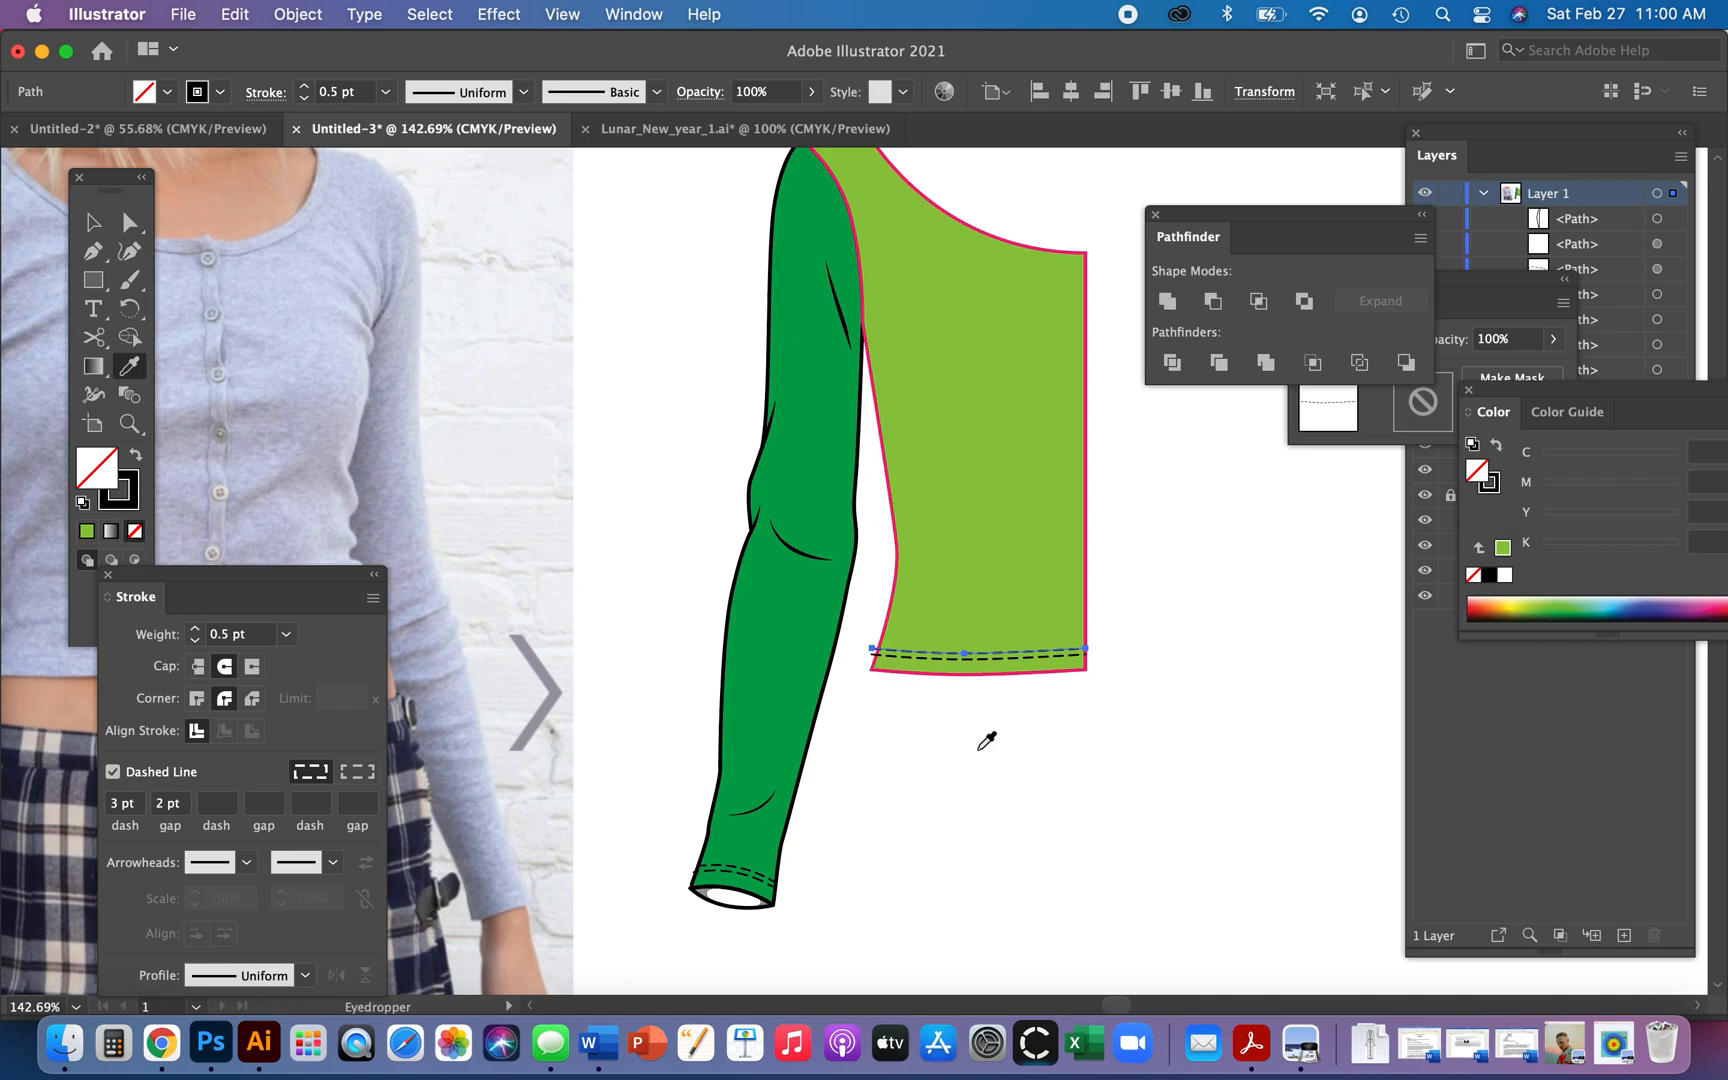
- Cut both hem stitch lines at the bodice's side seam and delete the ends that overhang it
{"action": "key", "text": "z"}
{"action": "left_click_drag", "start_coordinate": [841, 601], "coordinate": [1087, 767]}
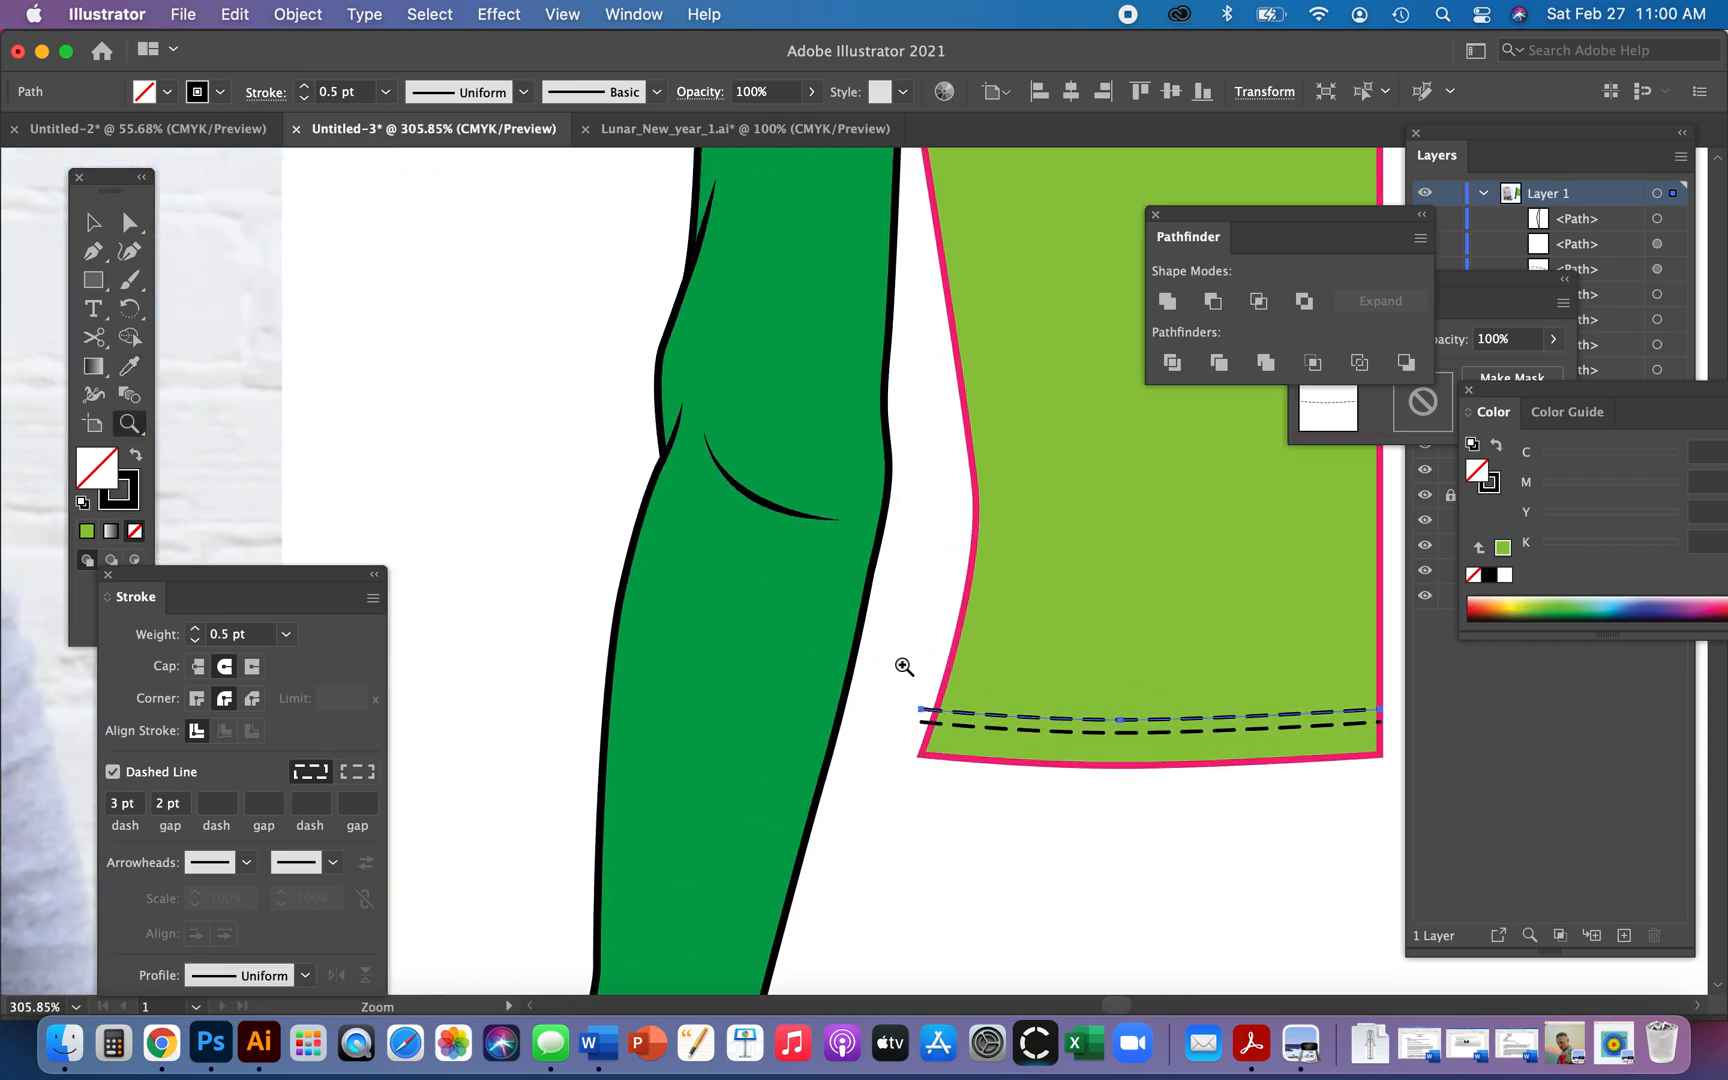
{"action": "left_click_drag", "start_coordinate": [912, 680], "coordinate": [987, 733]}
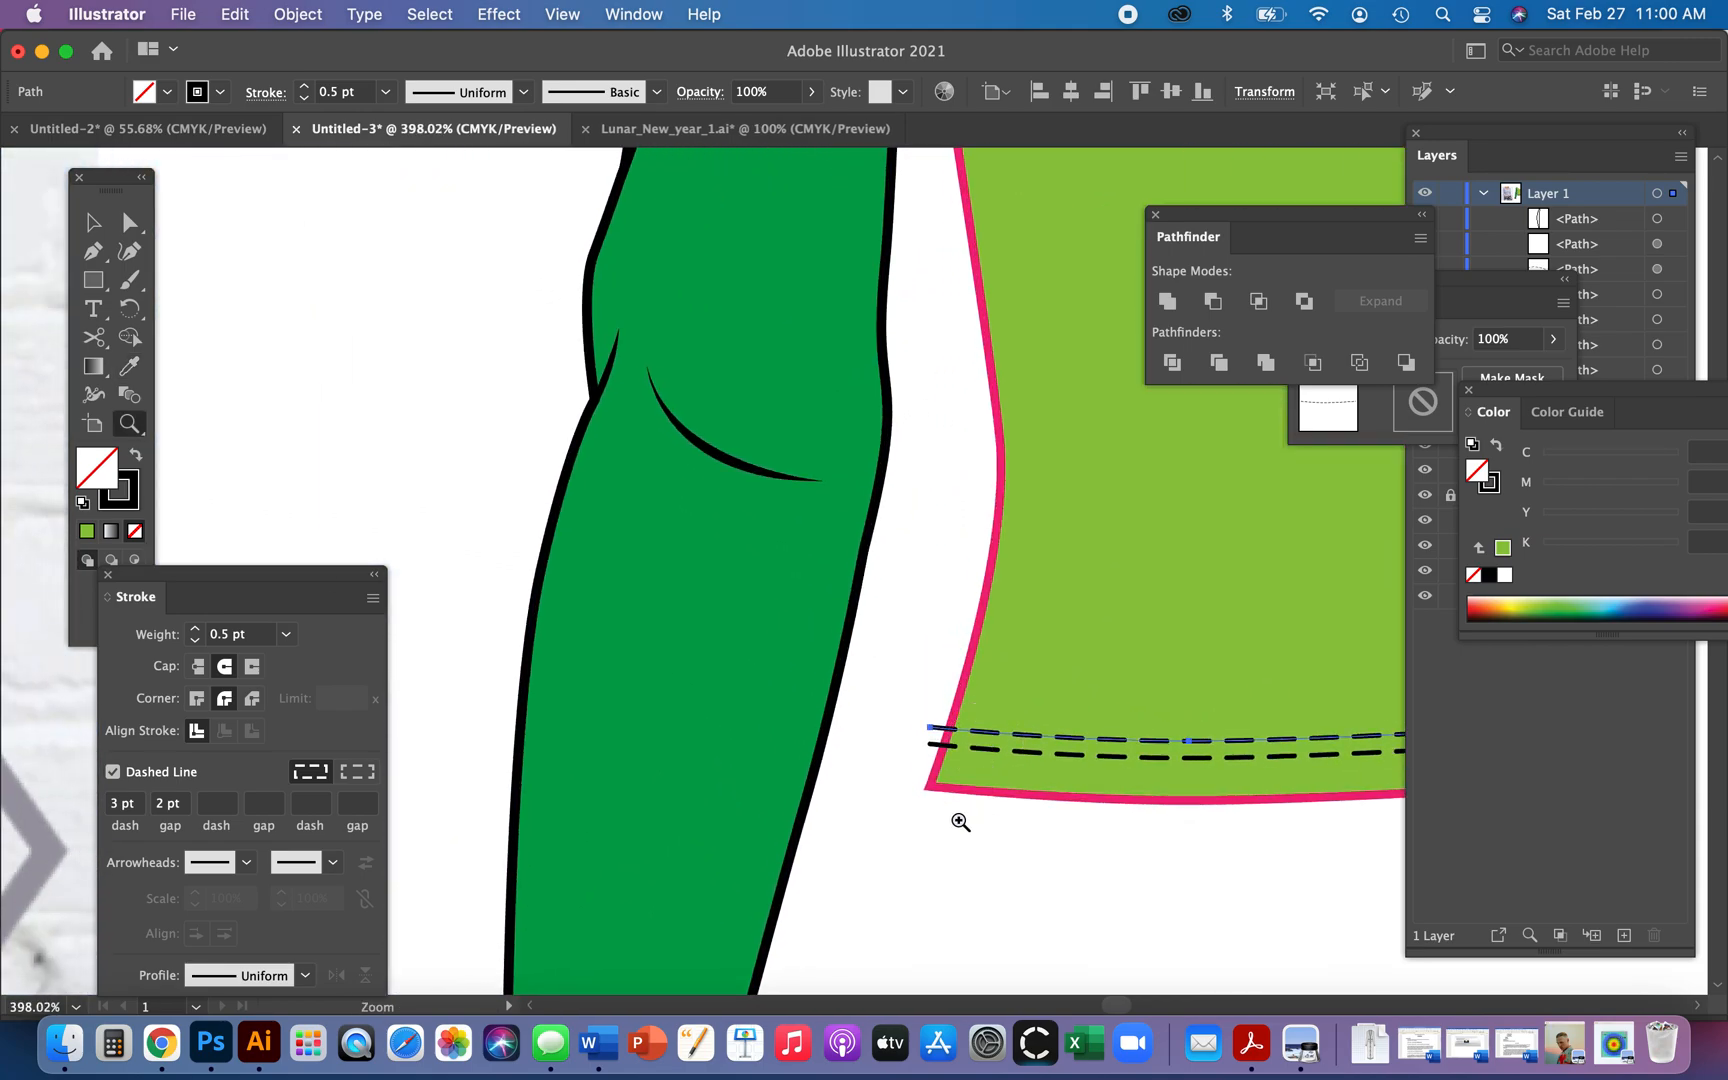
{"action": "key", "text": "c"}
{"action": "left_click", "coordinate": [955, 745]}
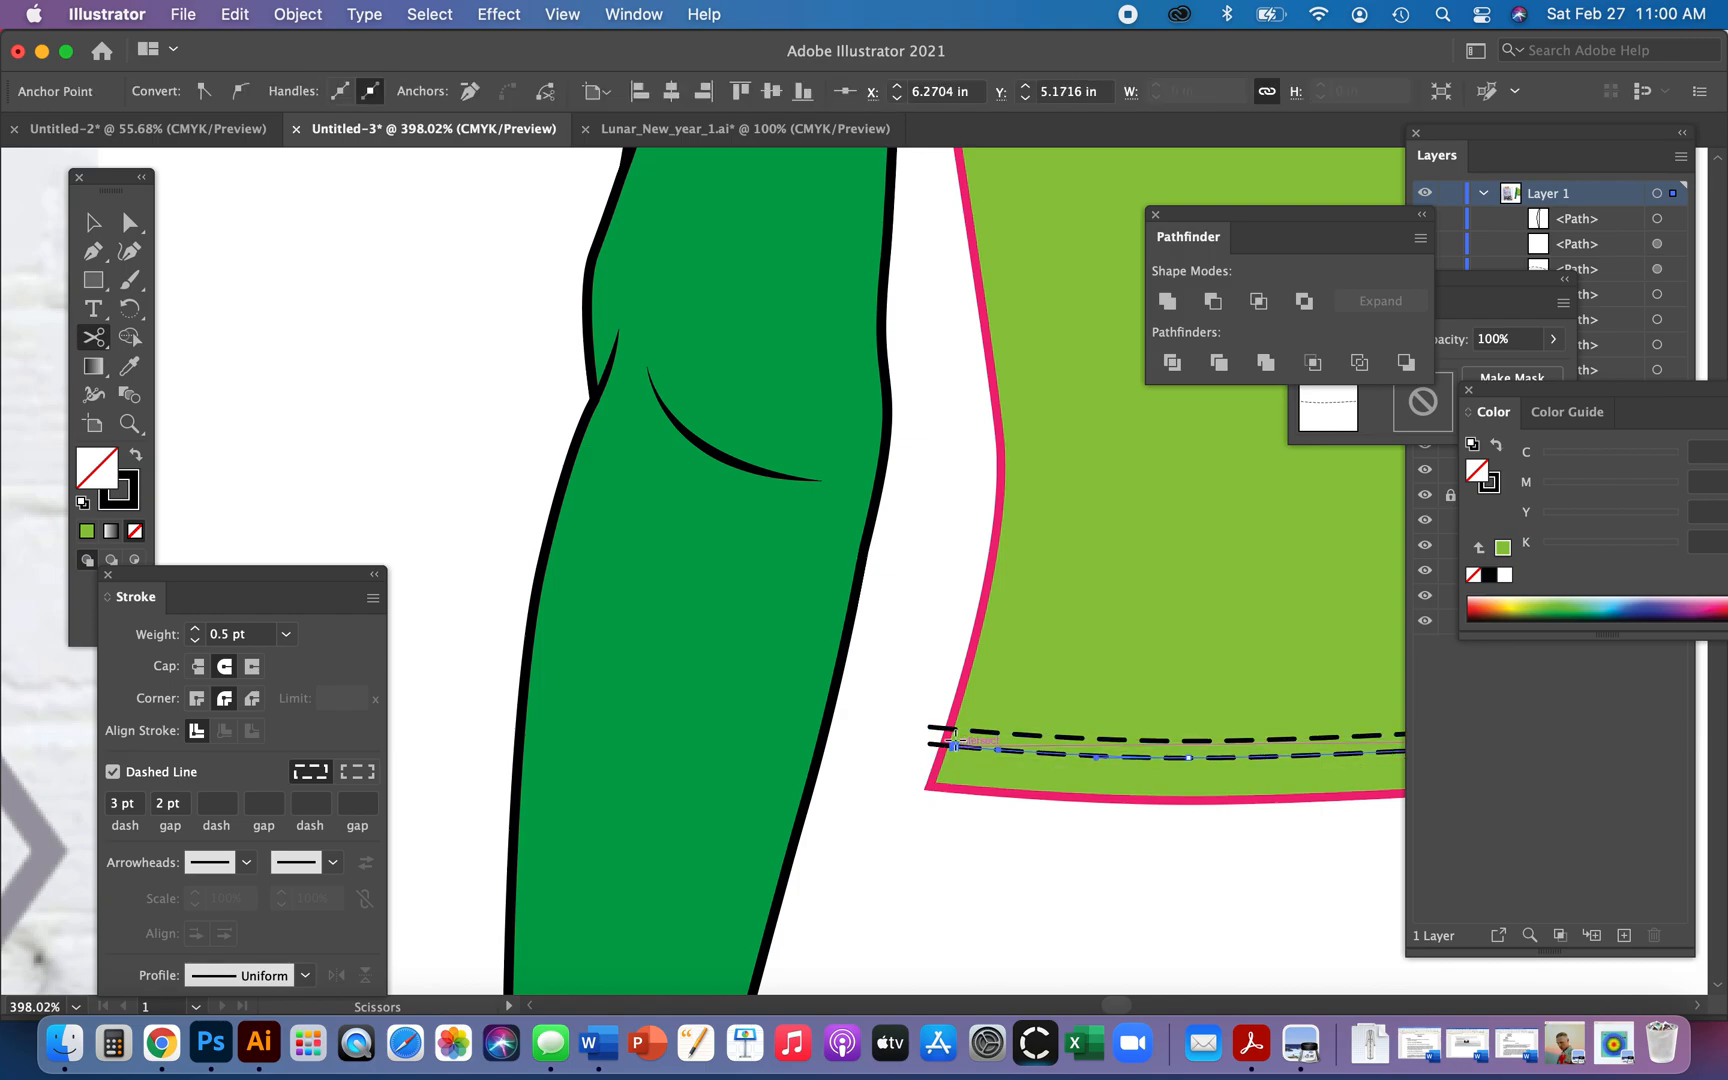
{"action": "left_click", "coordinate": [943, 731]}
{"action": "key", "text": "a"}
{"action": "left_click", "coordinate": [943, 733]}
{"action": "key", "text": "Delete"}
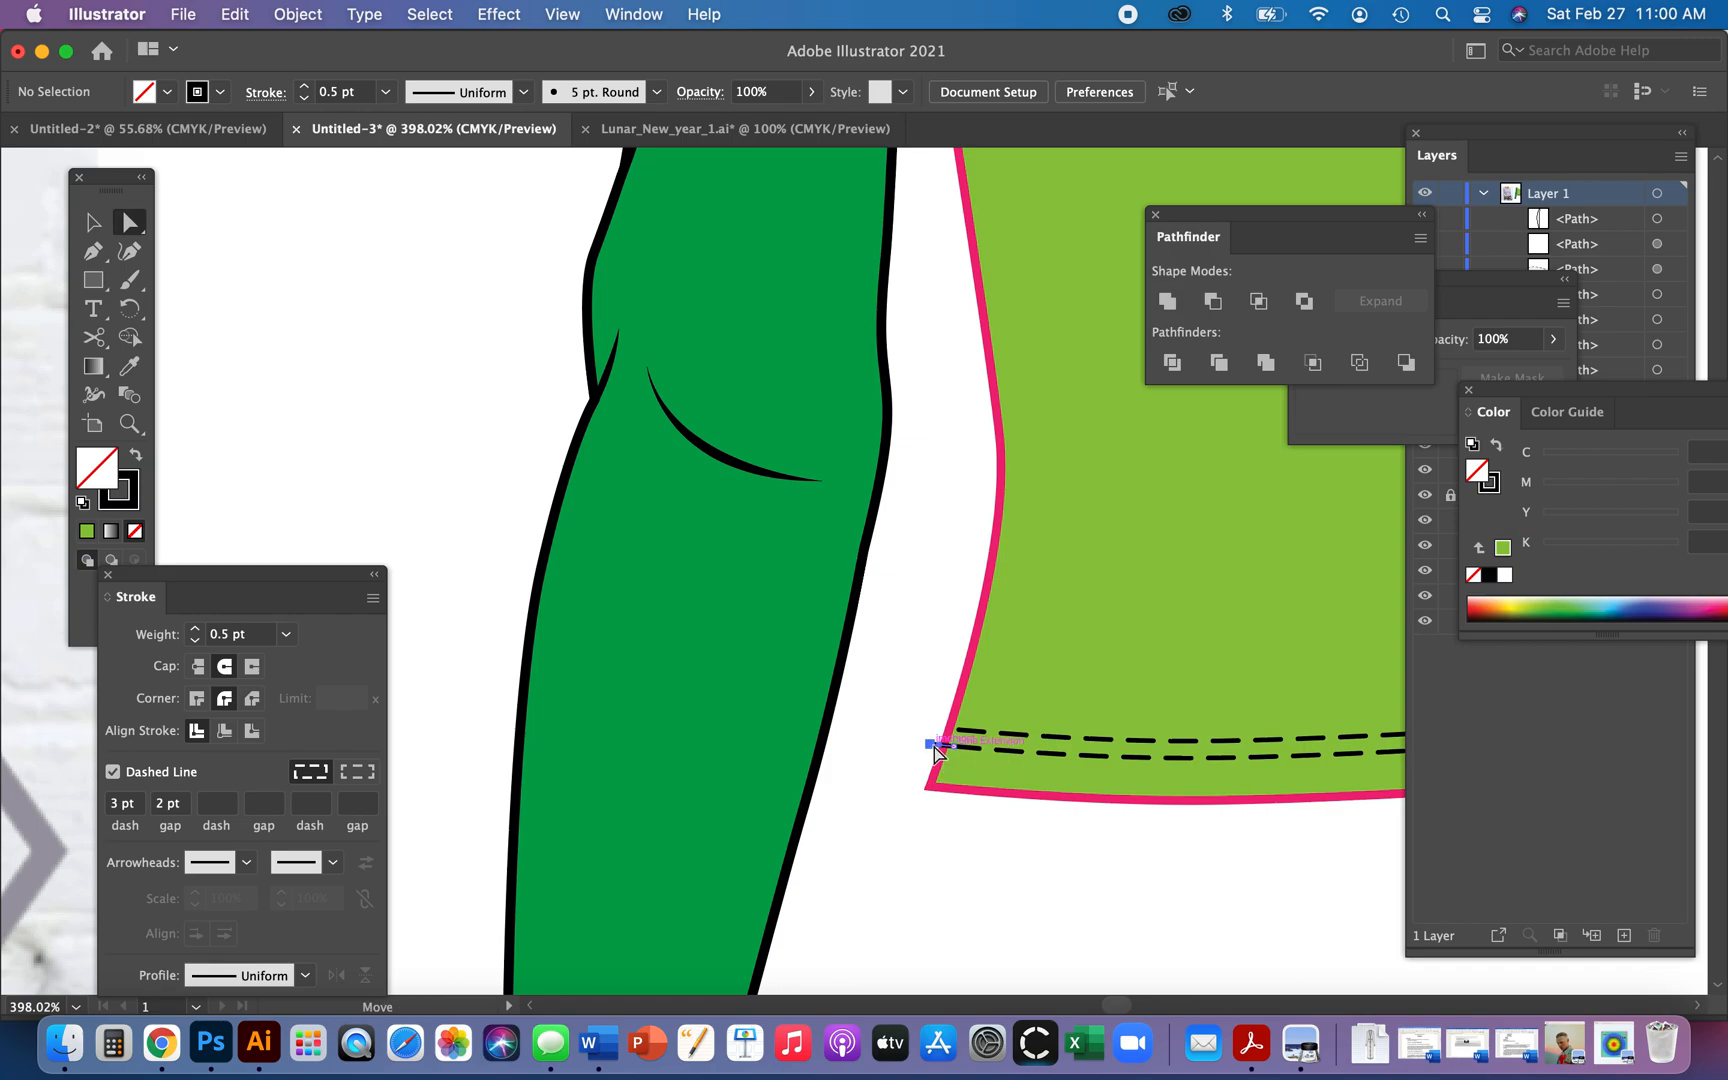
- Duplicate the bodice's neckline curve as a separate path in place
{"action": "key", "text": "super+minus"}
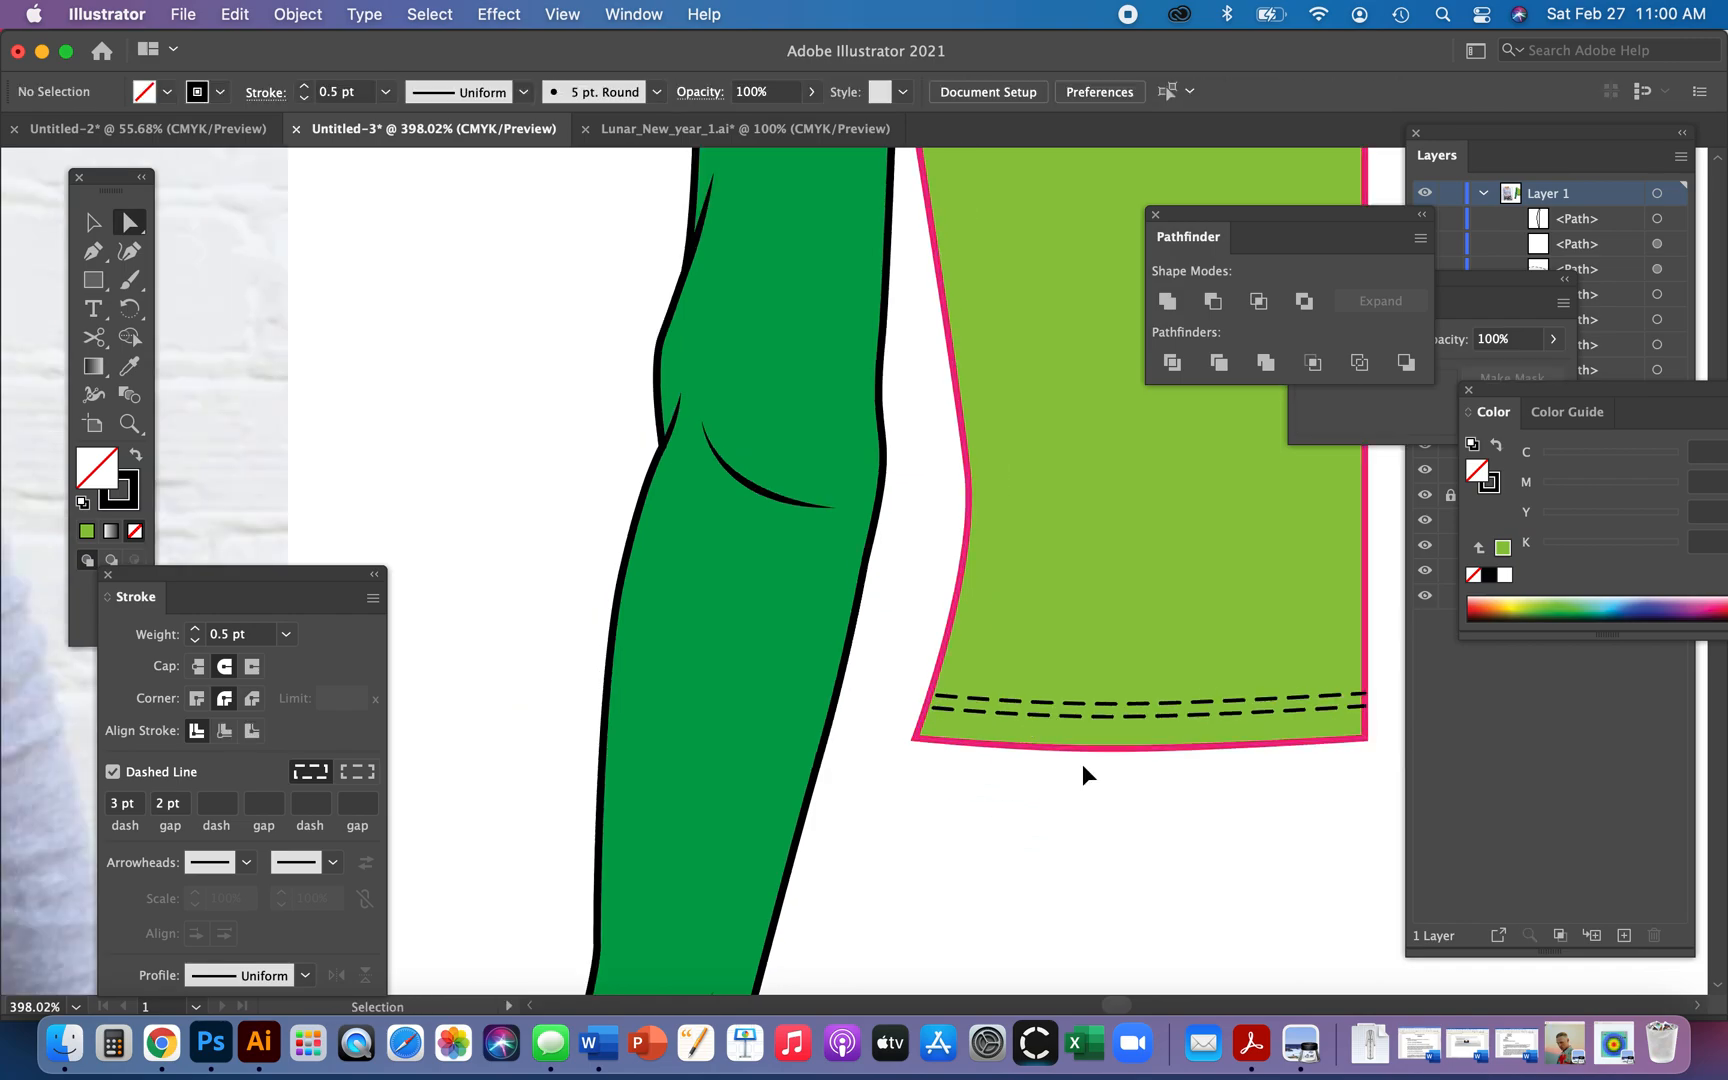
{"action": "key", "text": "super+minus"}
{"action": "key", "text": "super+minus"}
{"action": "key", "text": "super+minus"}
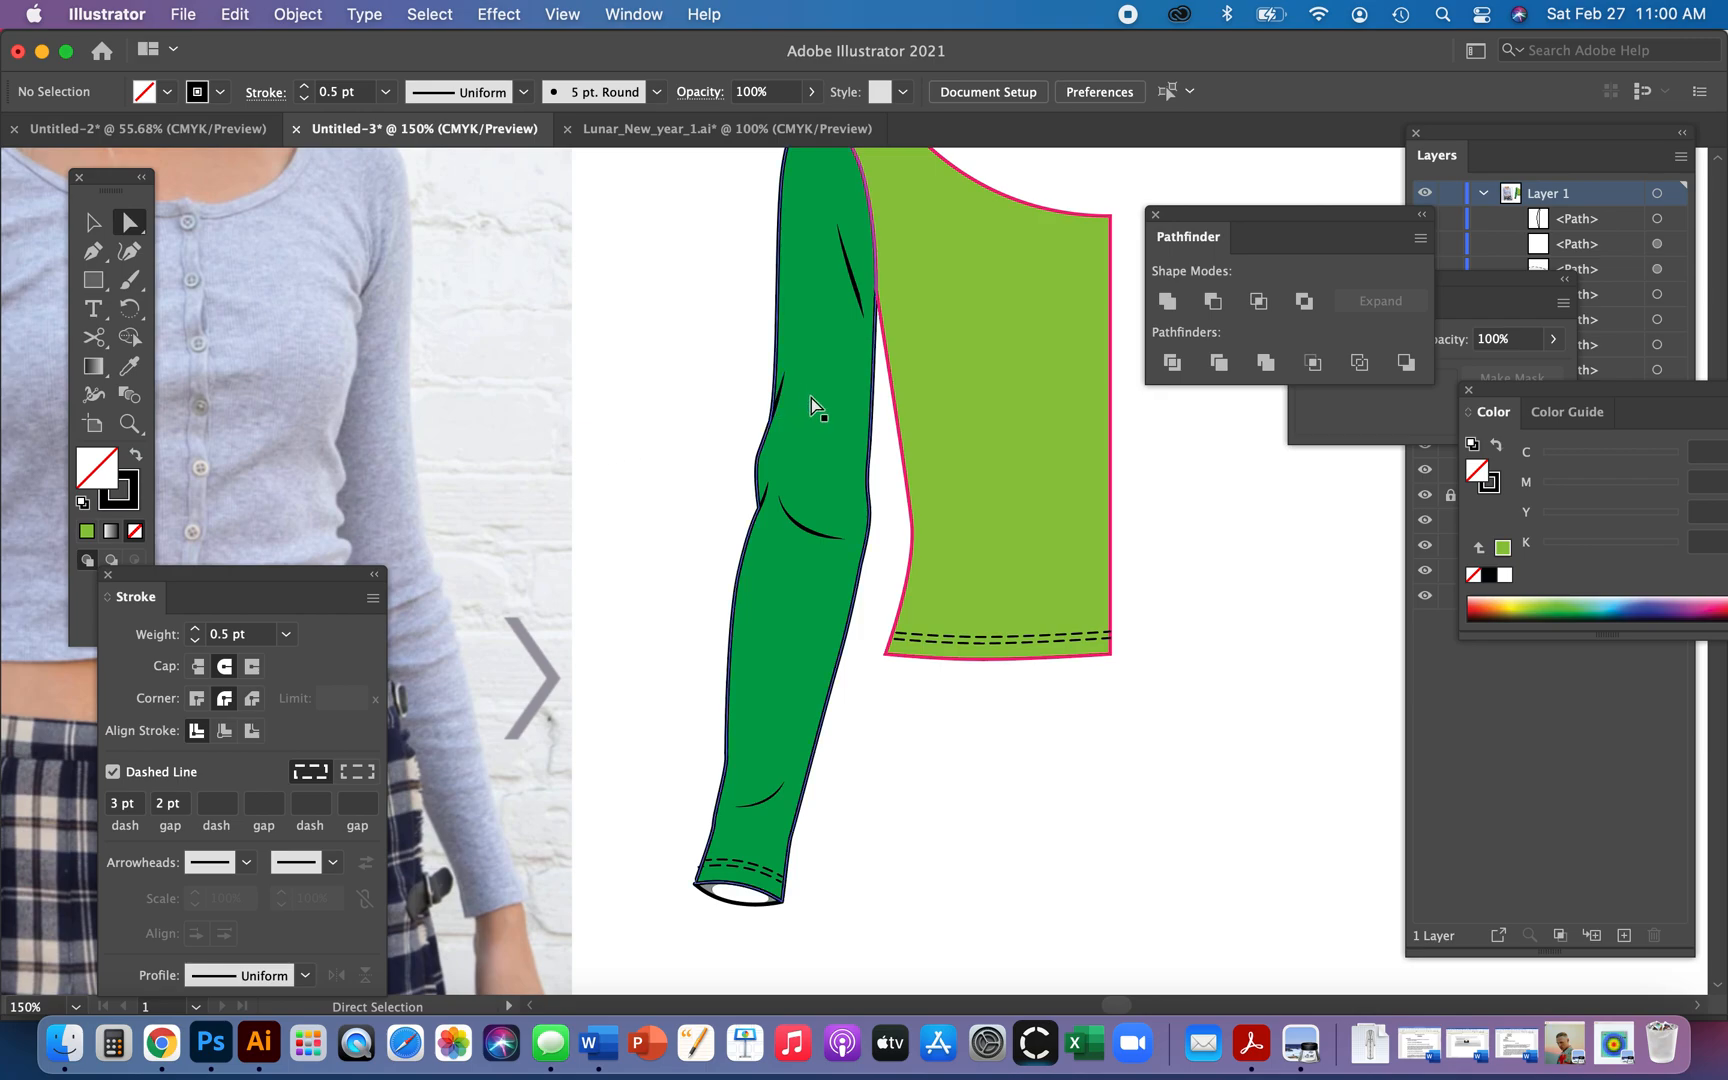
{"action": "left_click_drag", "start_coordinate": [806, 409], "coordinate": [899, 625]}
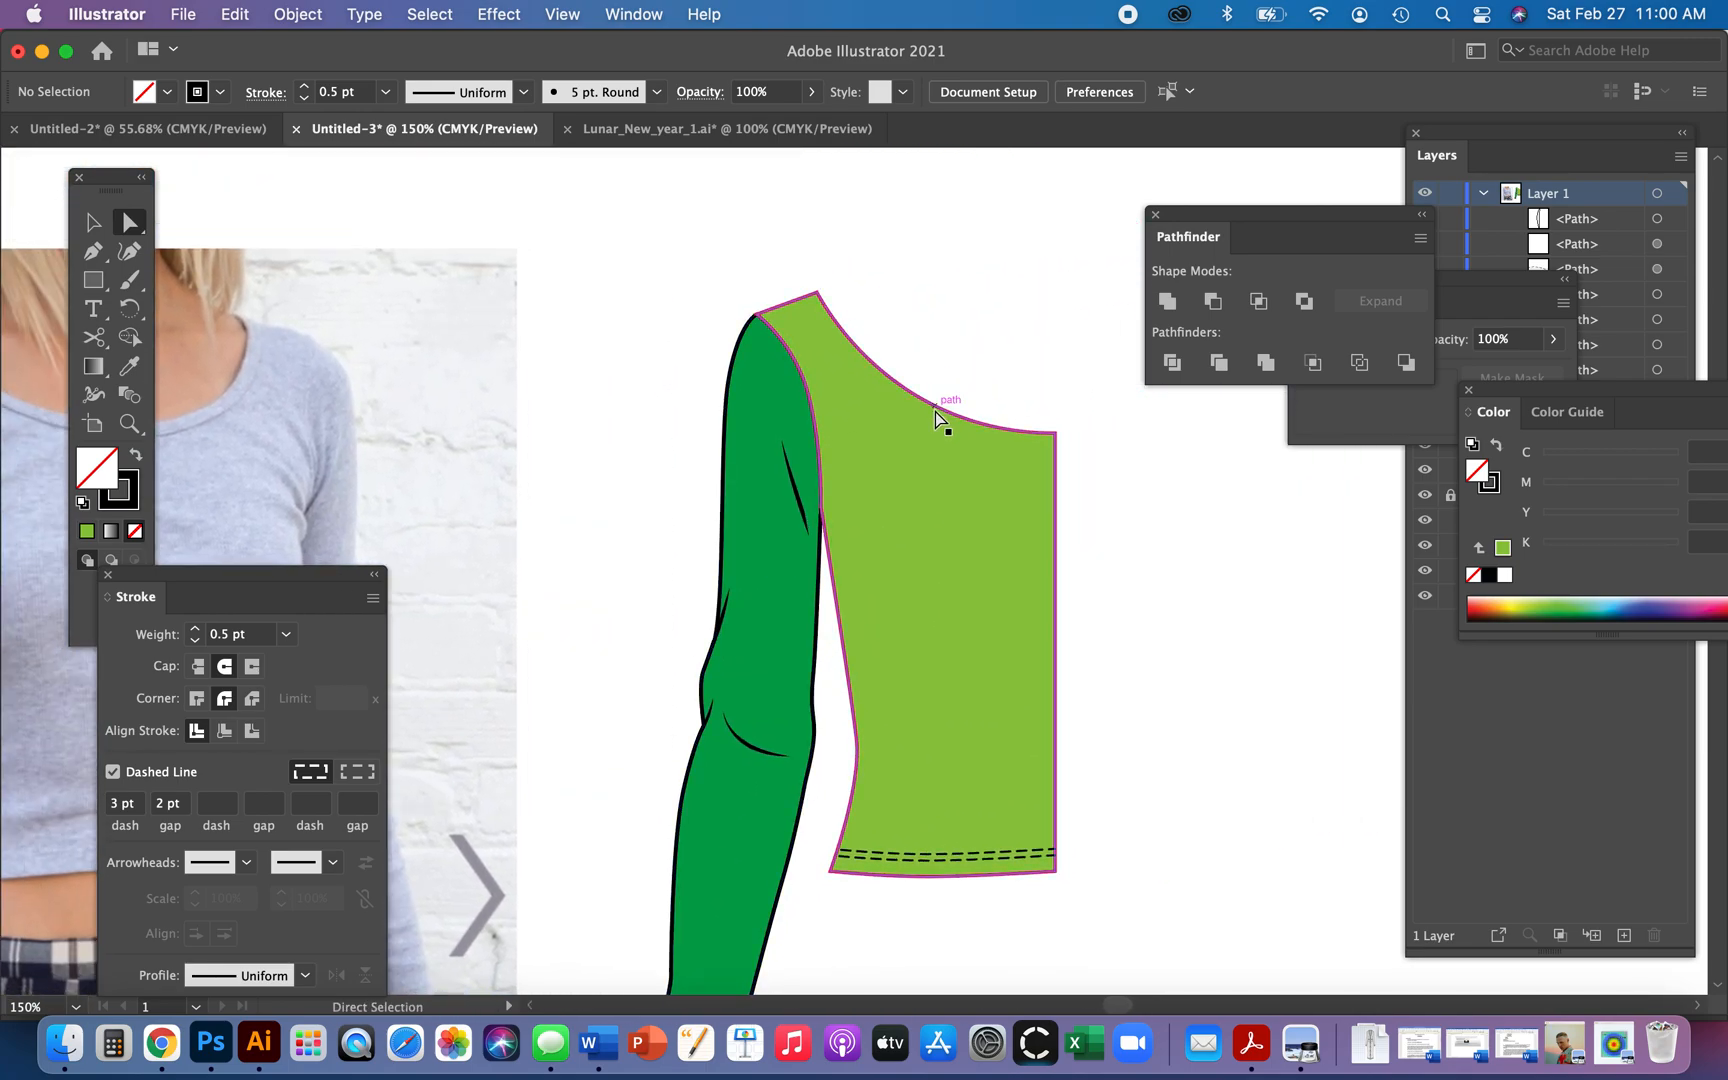
{"action": "left_click", "coordinate": [940, 418]}
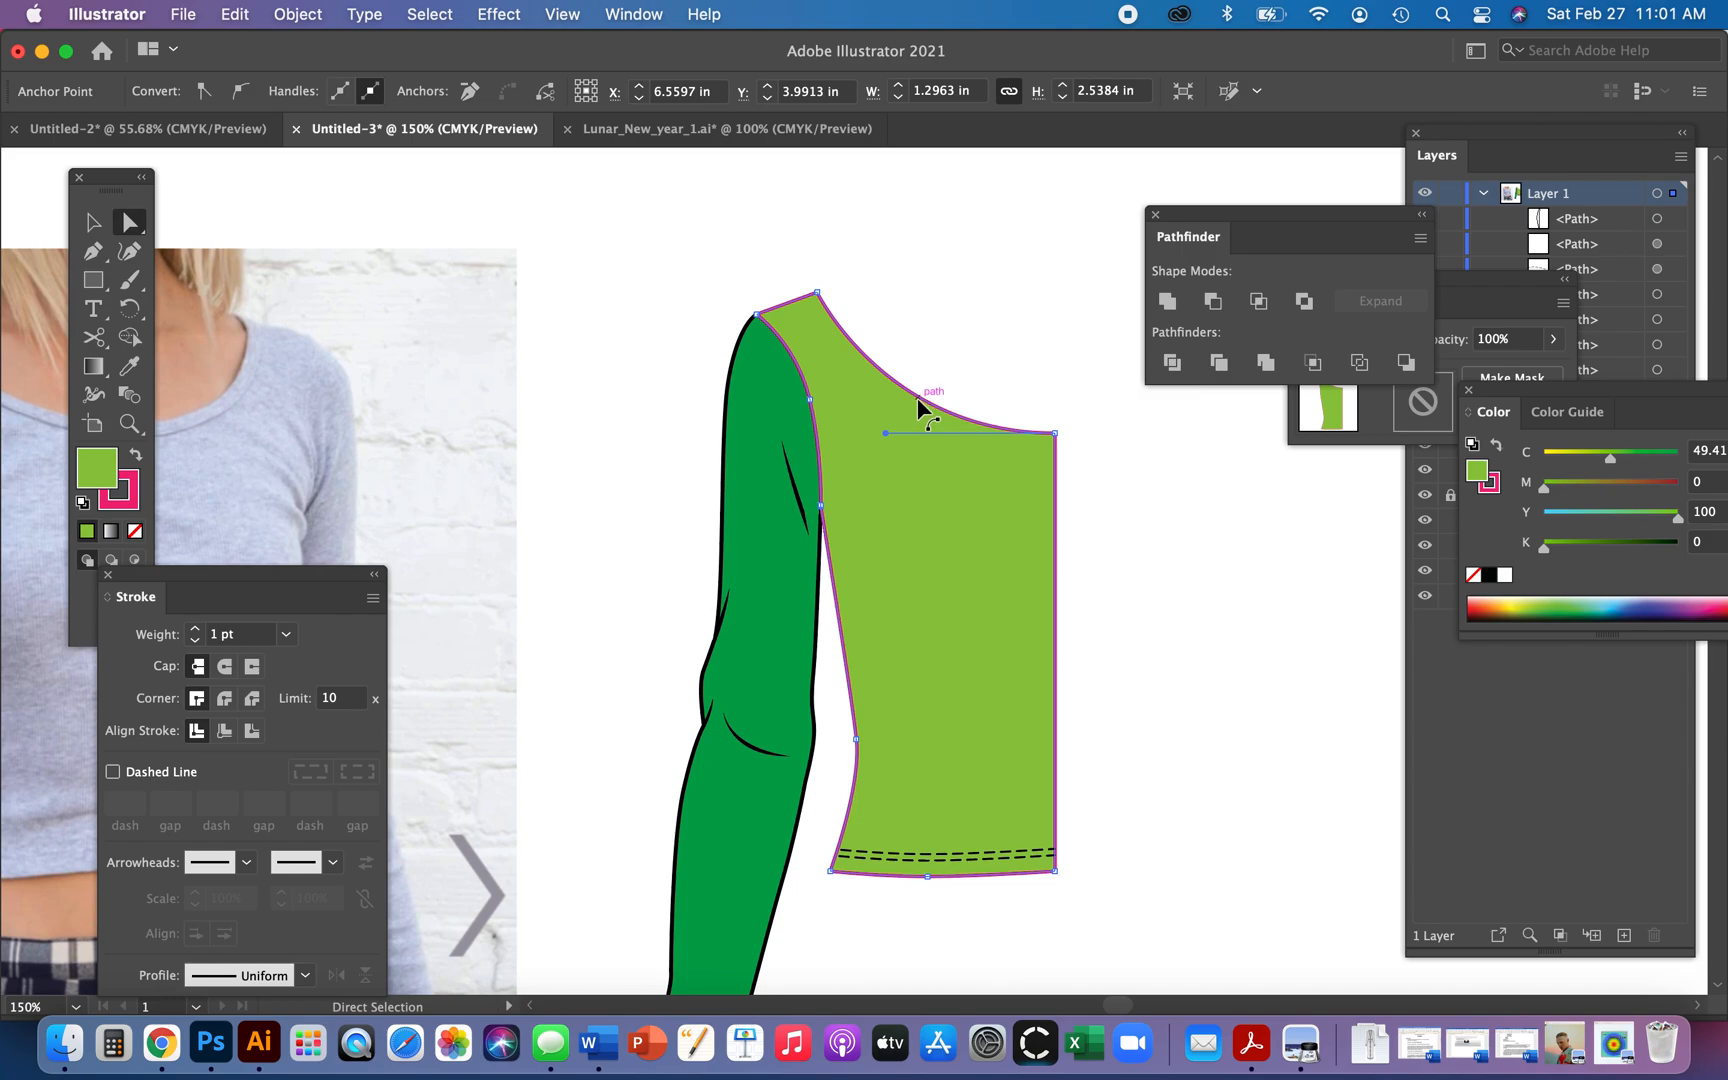
{"action": "left_click", "coordinate": [919, 400]}
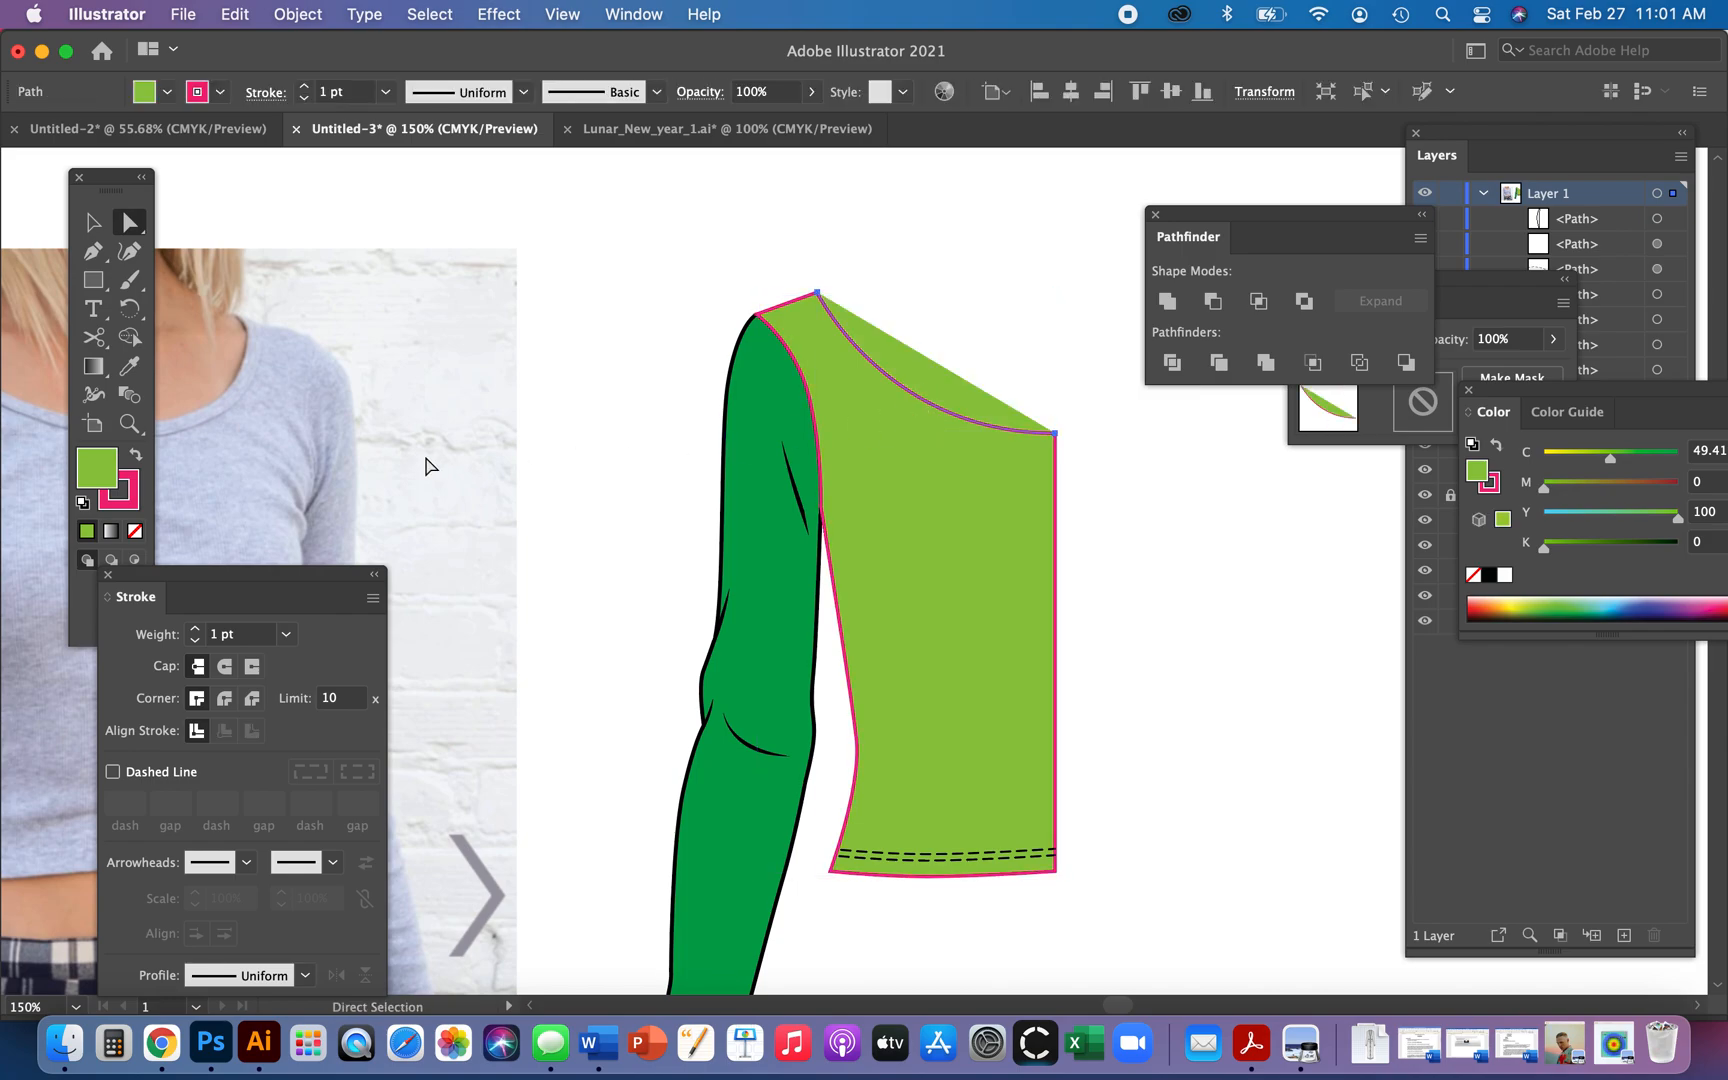
- Remove the copied neckline's fill and give it a blue-violet stroke with a weight of 5 pt
{"action": "left_click", "coordinate": [135, 532]}
{"action": "left_click", "coordinate": [133, 508]}
{"action": "left_click", "coordinate": [1652, 600]}
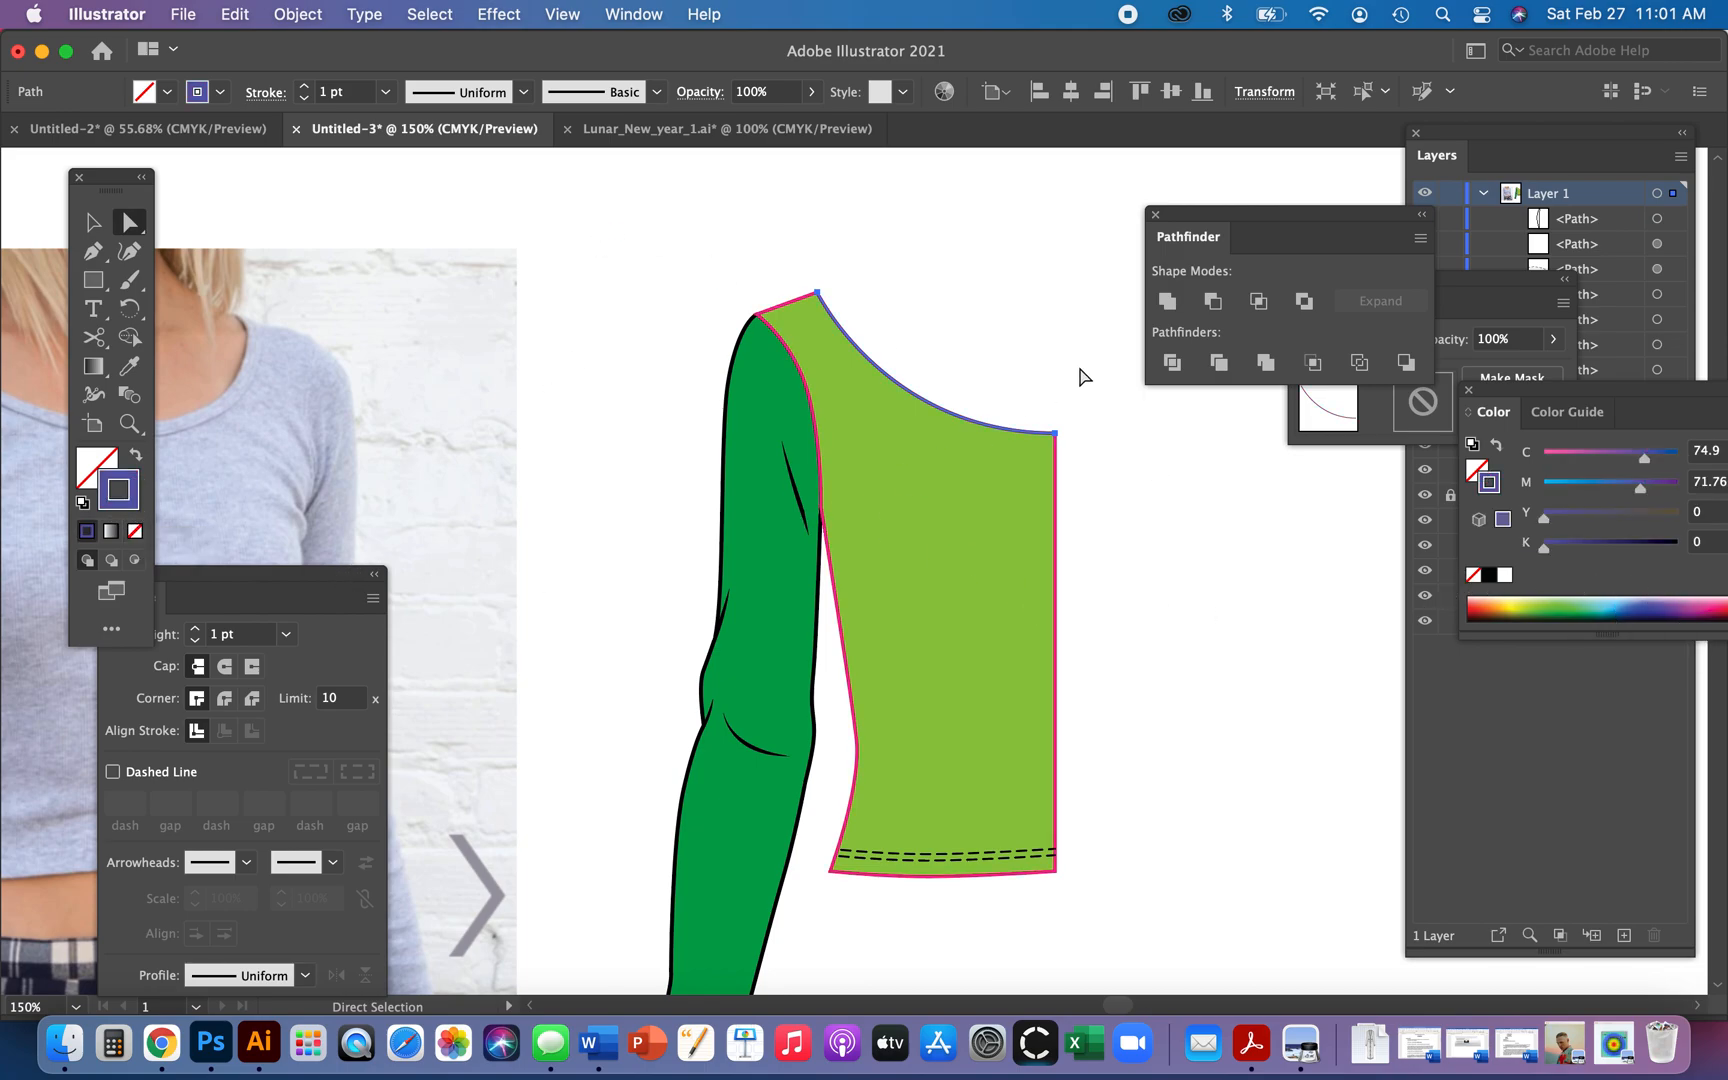
{"action": "left_click", "coordinate": [195, 629]}
{"action": "left_click", "coordinate": [195, 629]}
{"action": "left_click", "coordinate": [195, 629]}
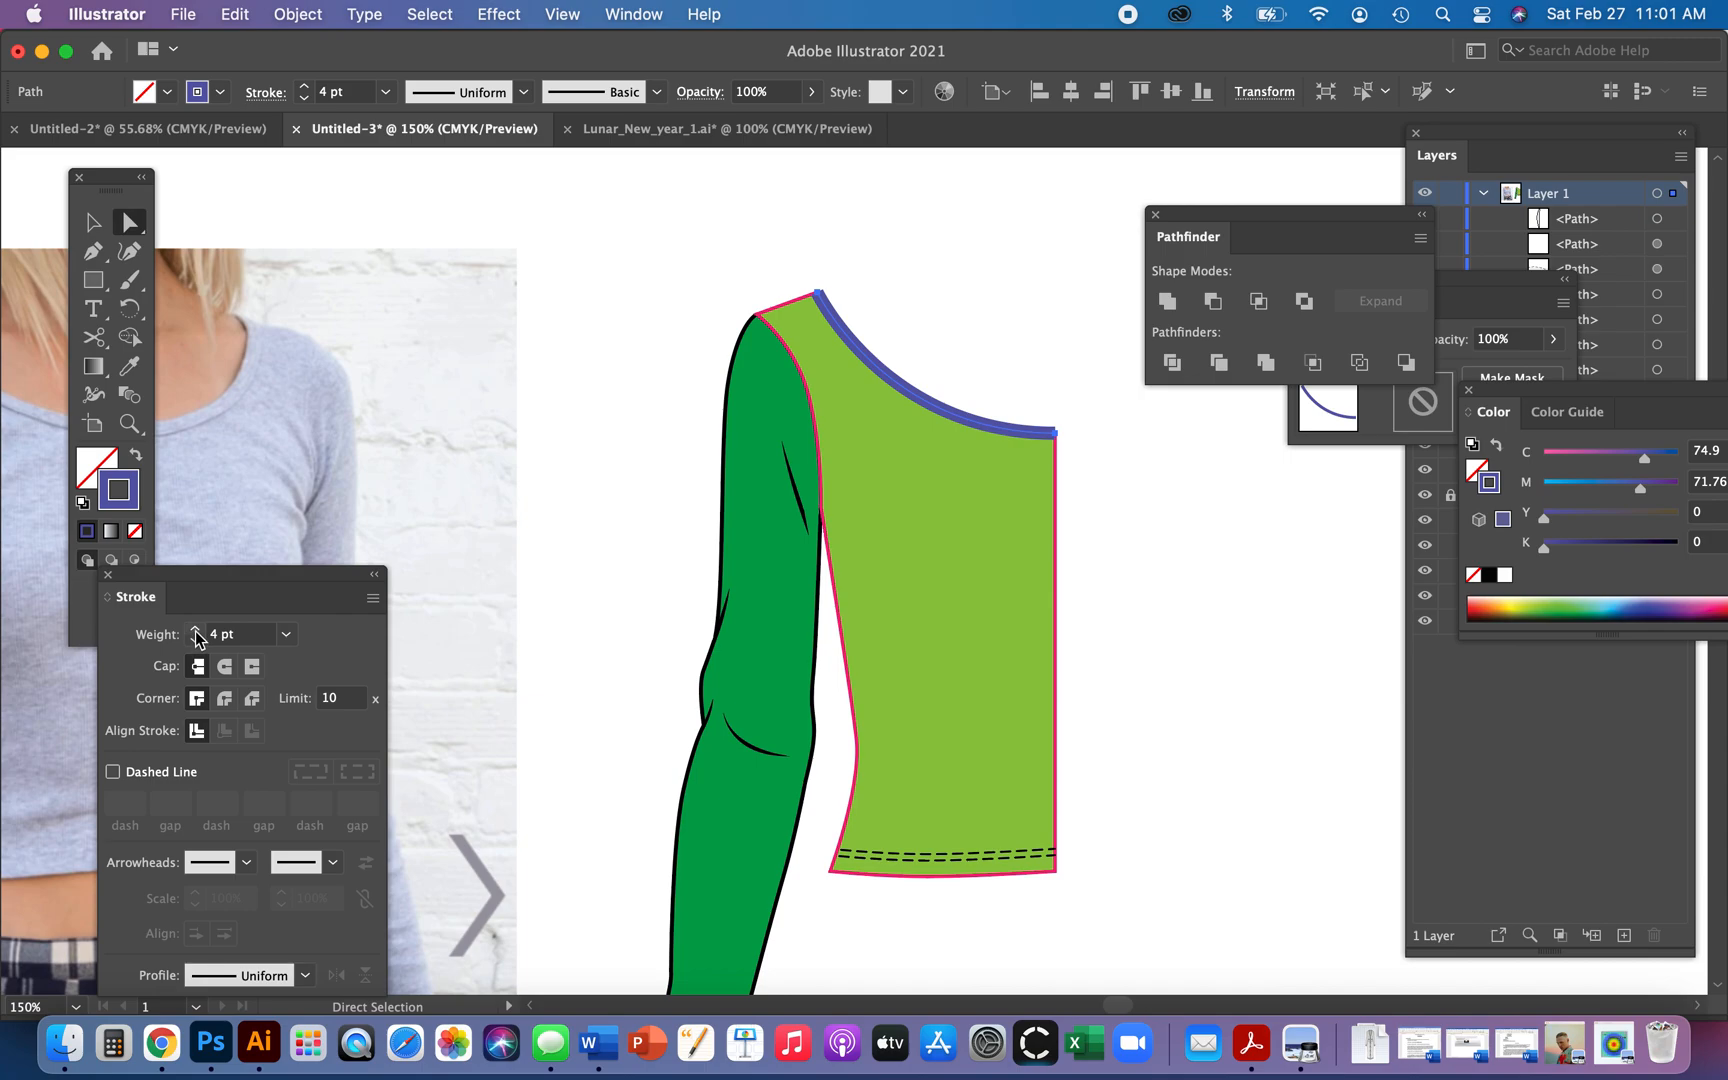
{"action": "left_click", "coordinate": [195, 629]}
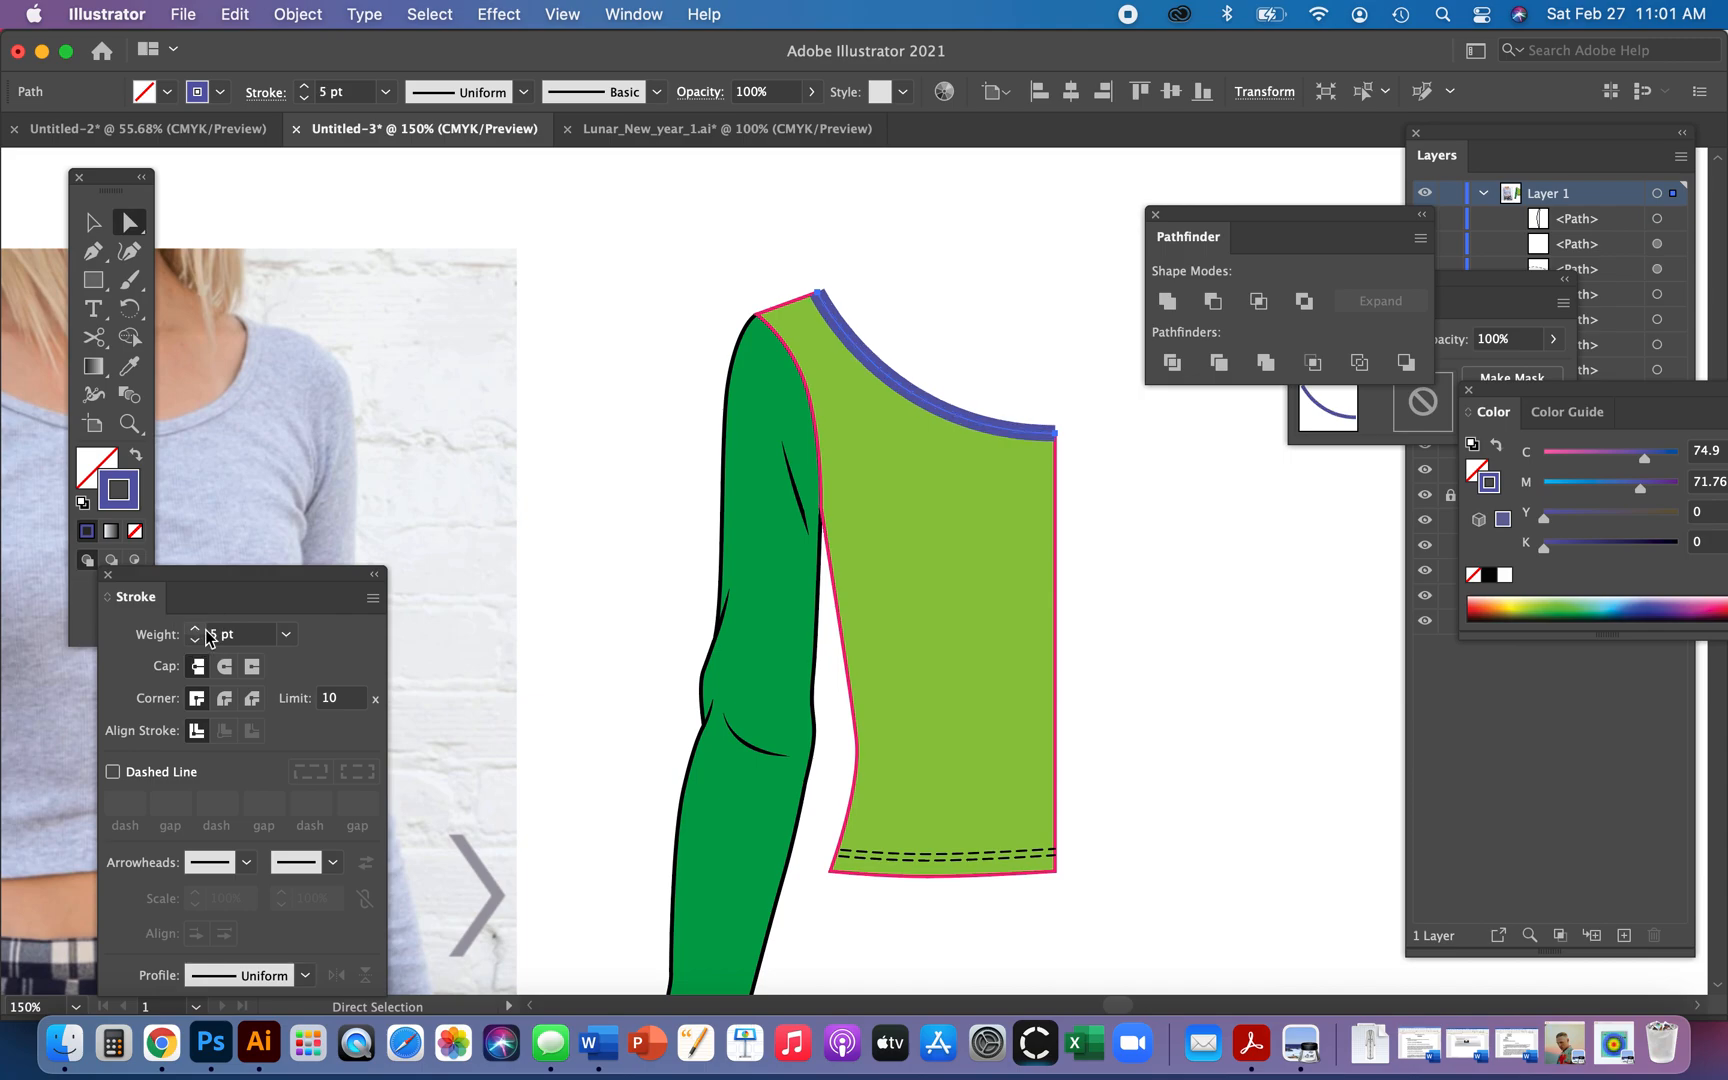
- Convert the thick neckline stroke into a filled shape with Outline Stroke
{"action": "left_click", "coordinate": [298, 14]}
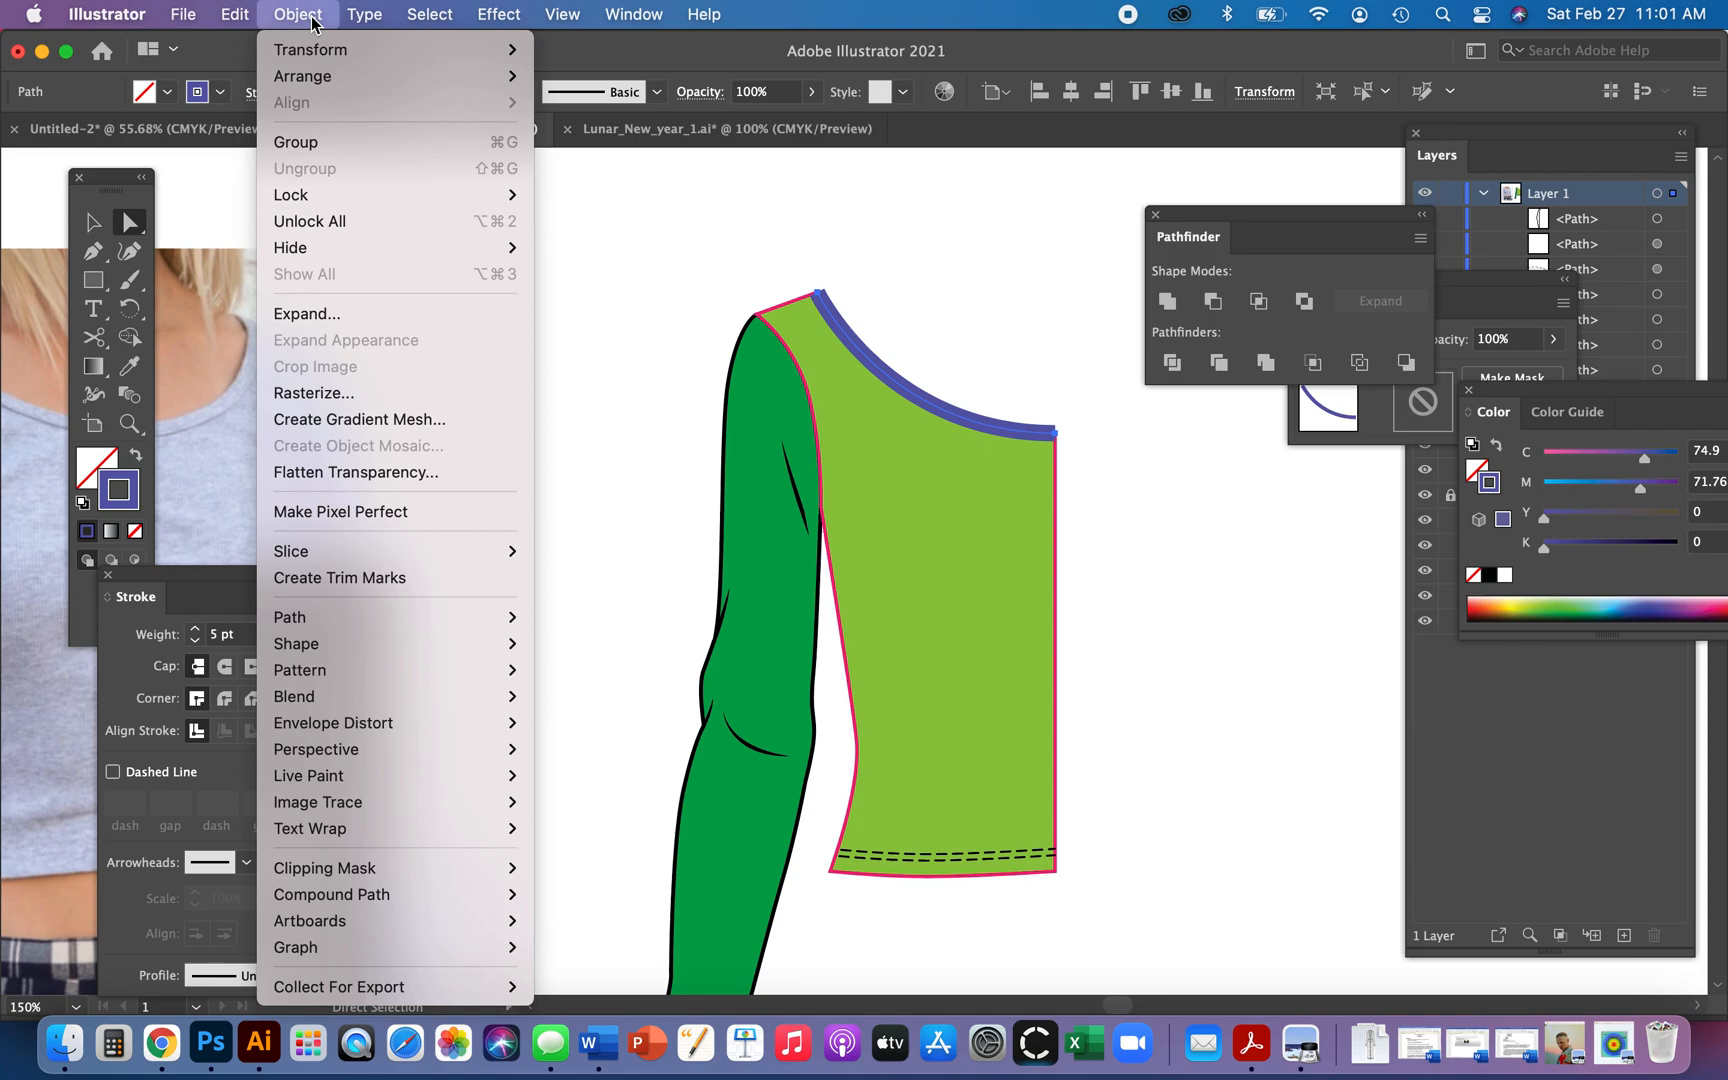
{"action": "mouse_move", "coordinate": [359, 618]}
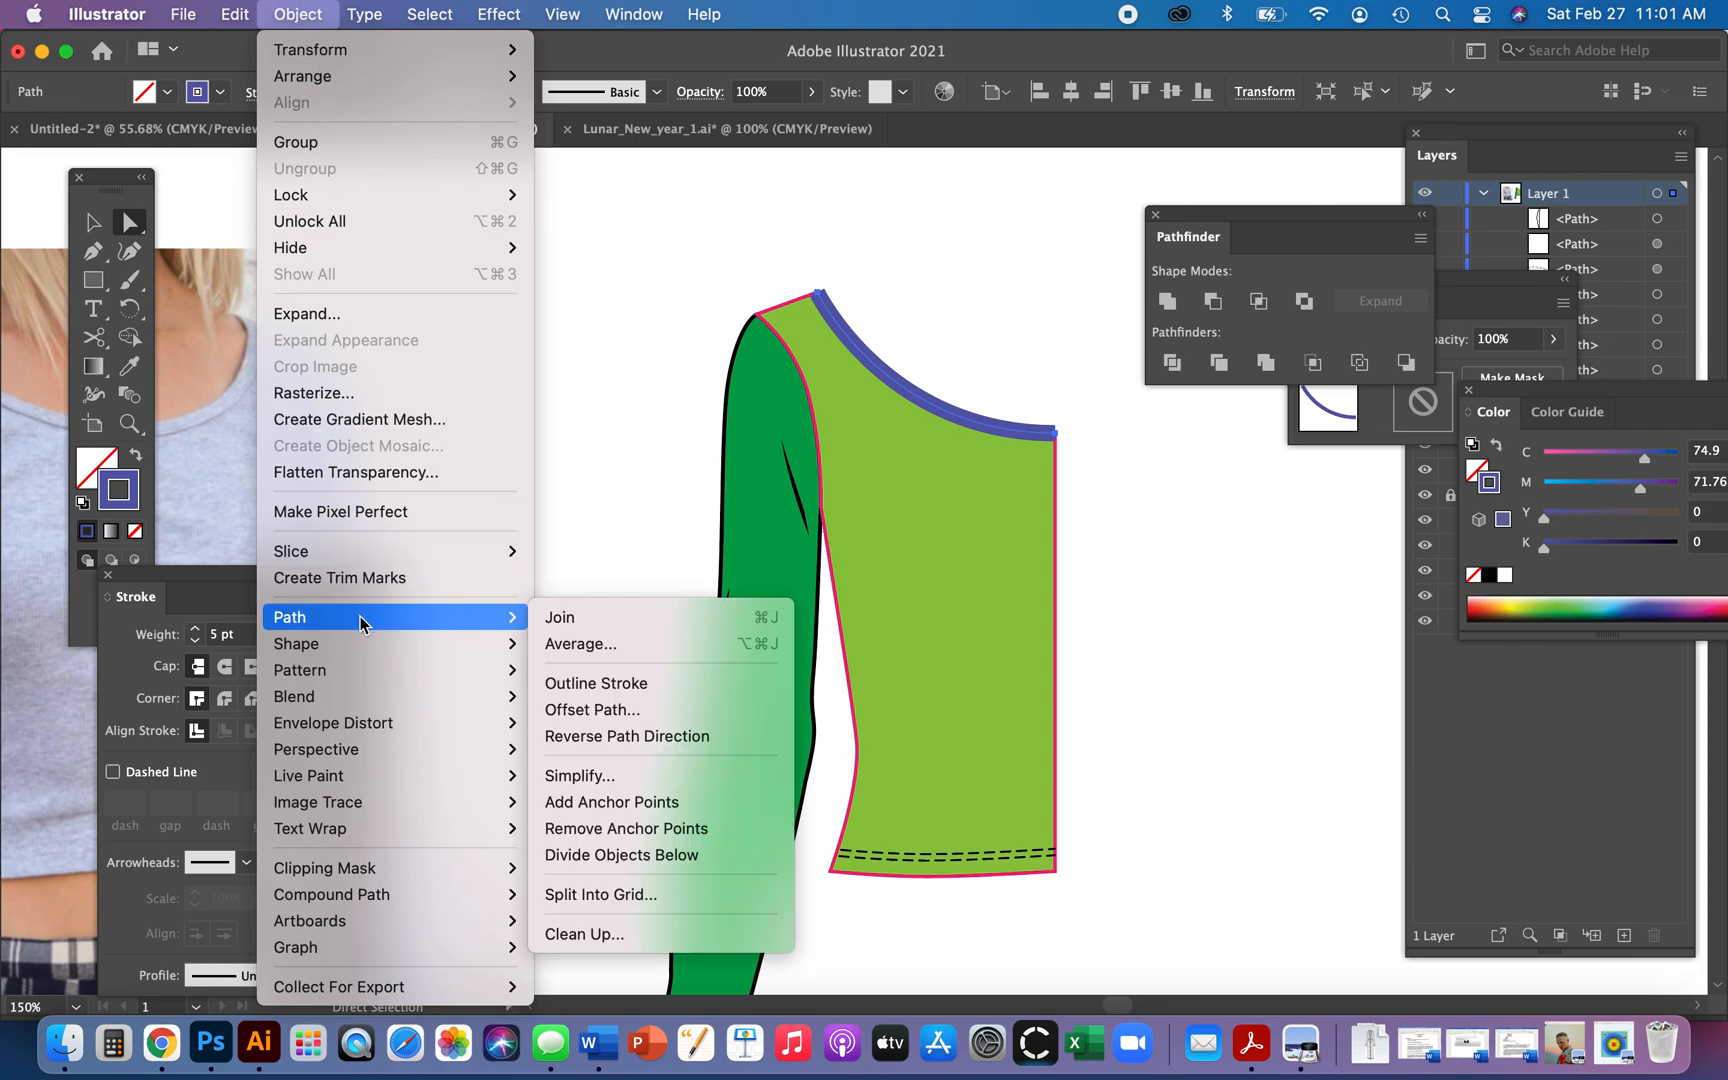
{"action": "left_click", "coordinate": [614, 682]}
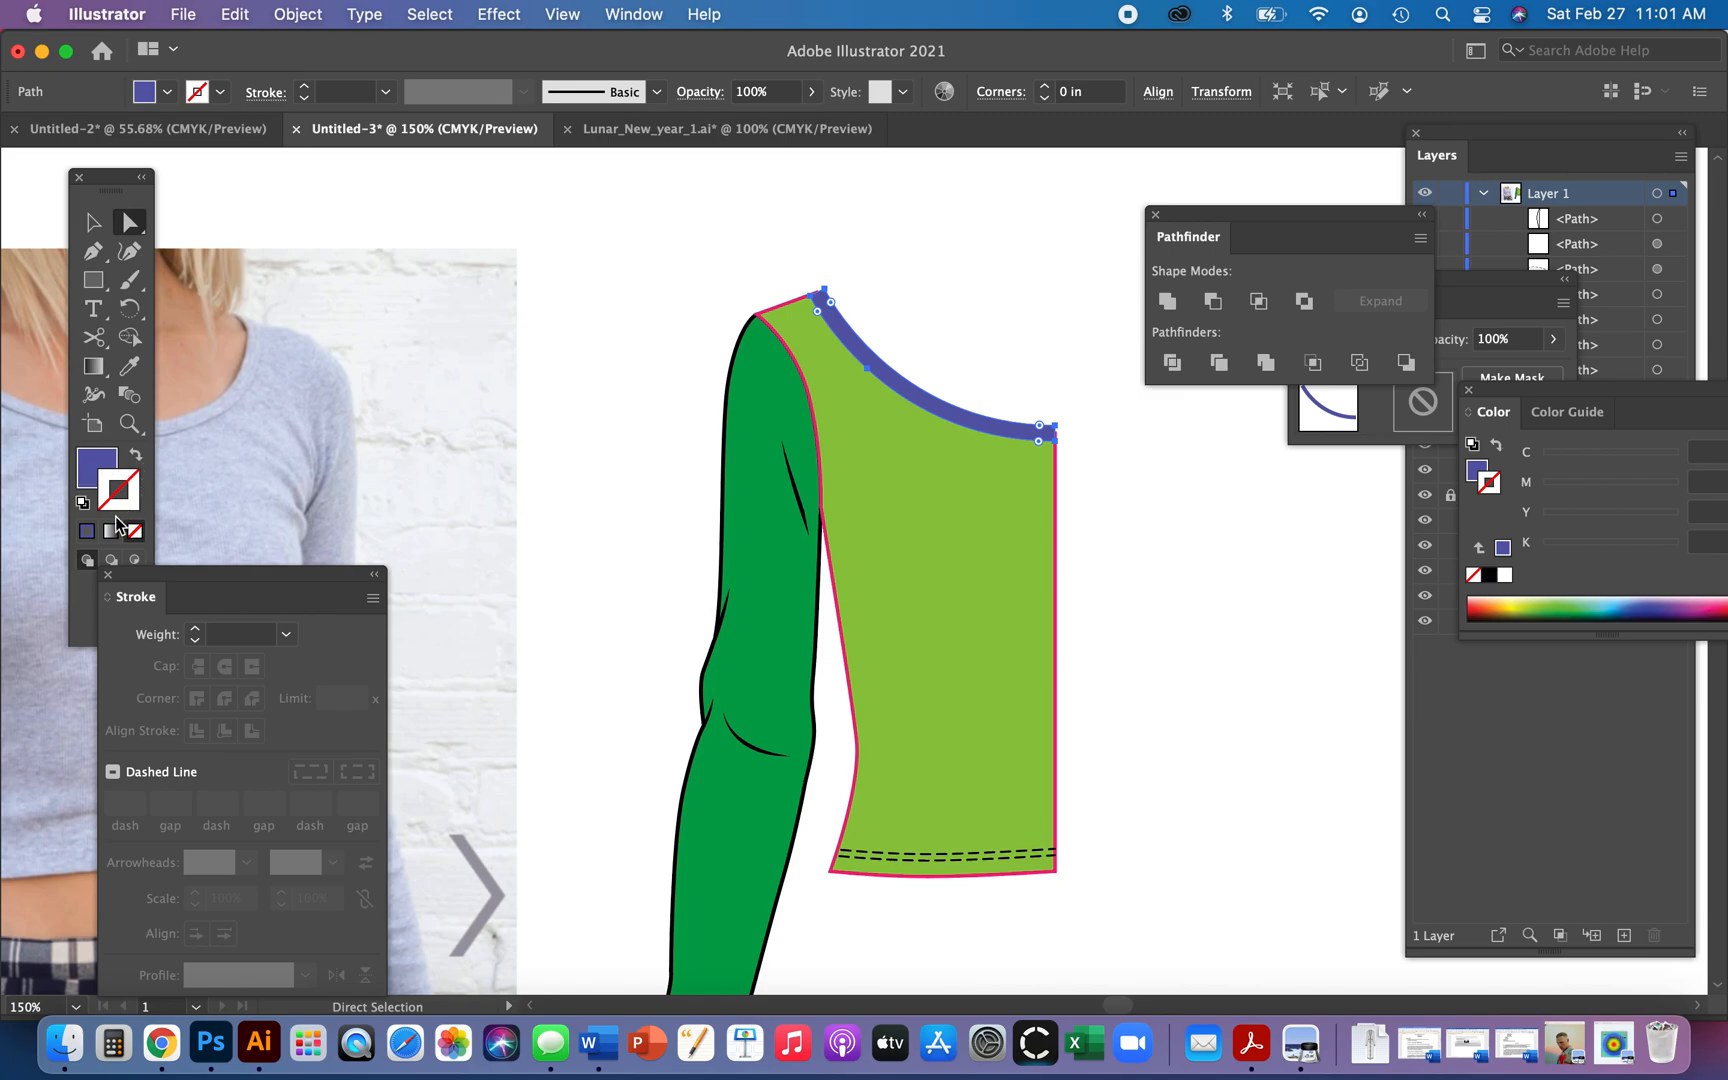
- Give the neckline band a 1 pt black stroke and a yellow fill
{"action": "left_click", "coordinate": [1490, 580]}
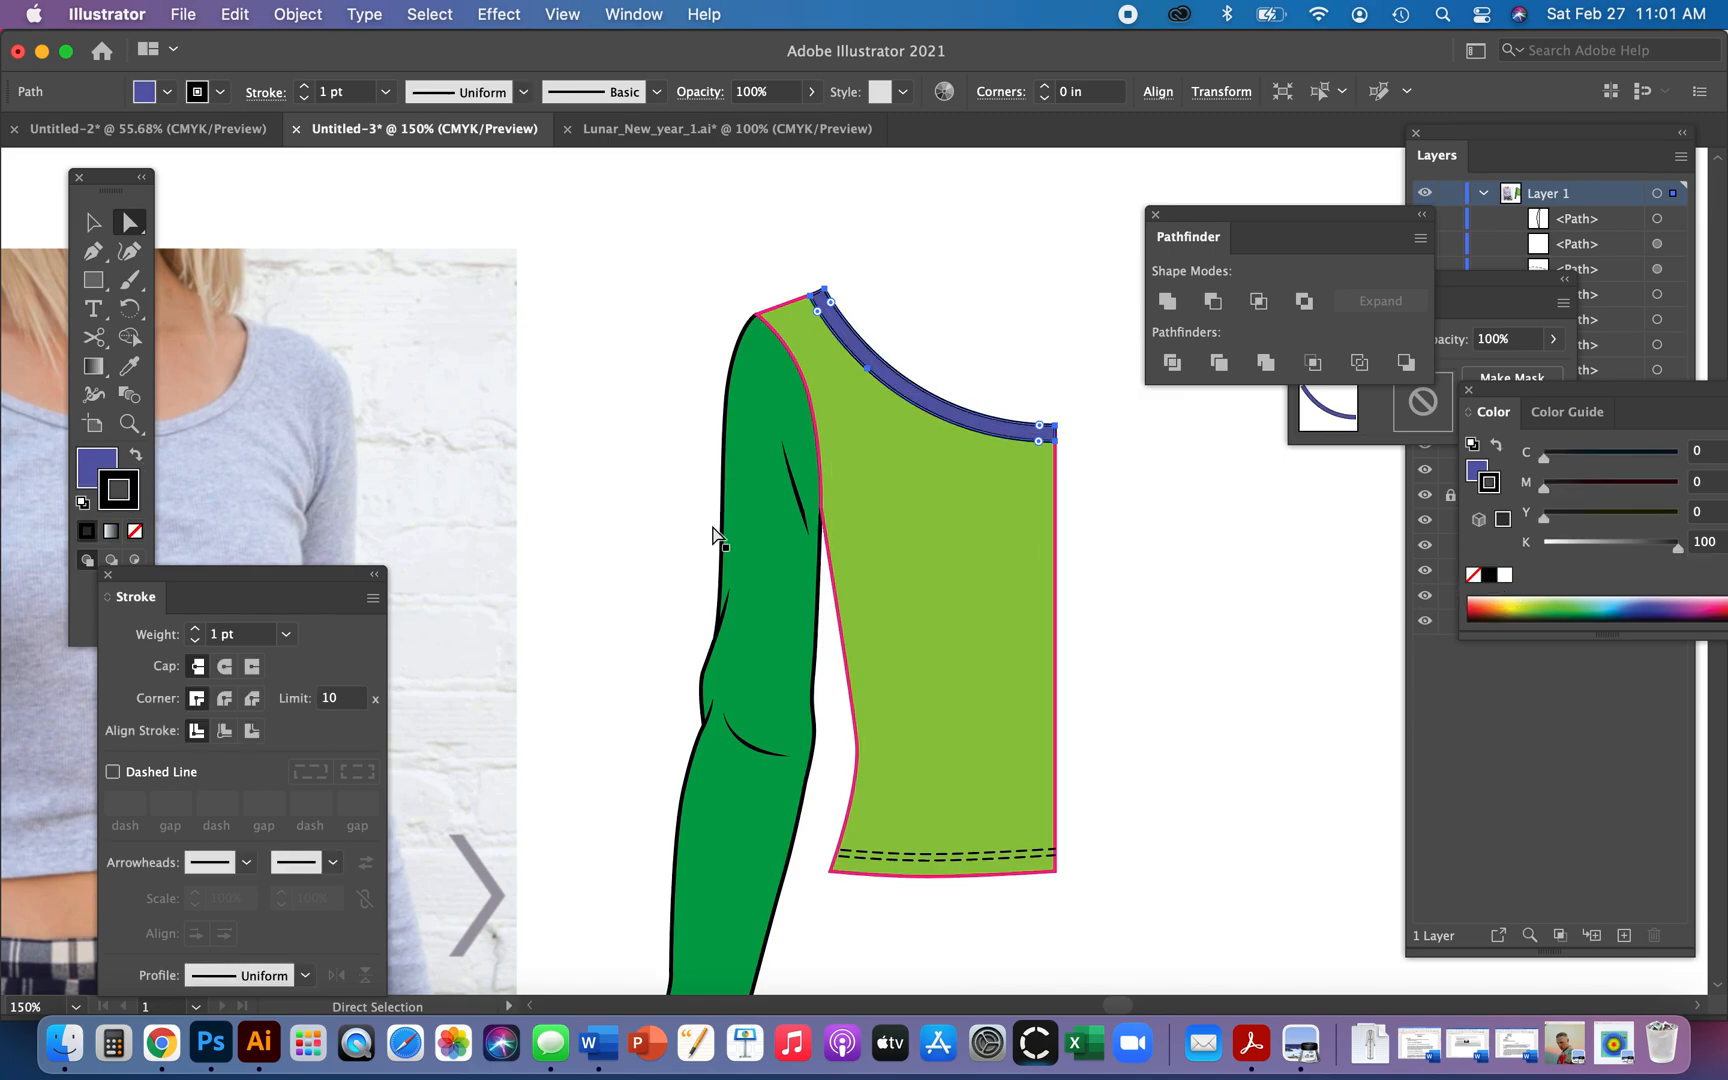
{"action": "left_click", "coordinate": [88, 470]}
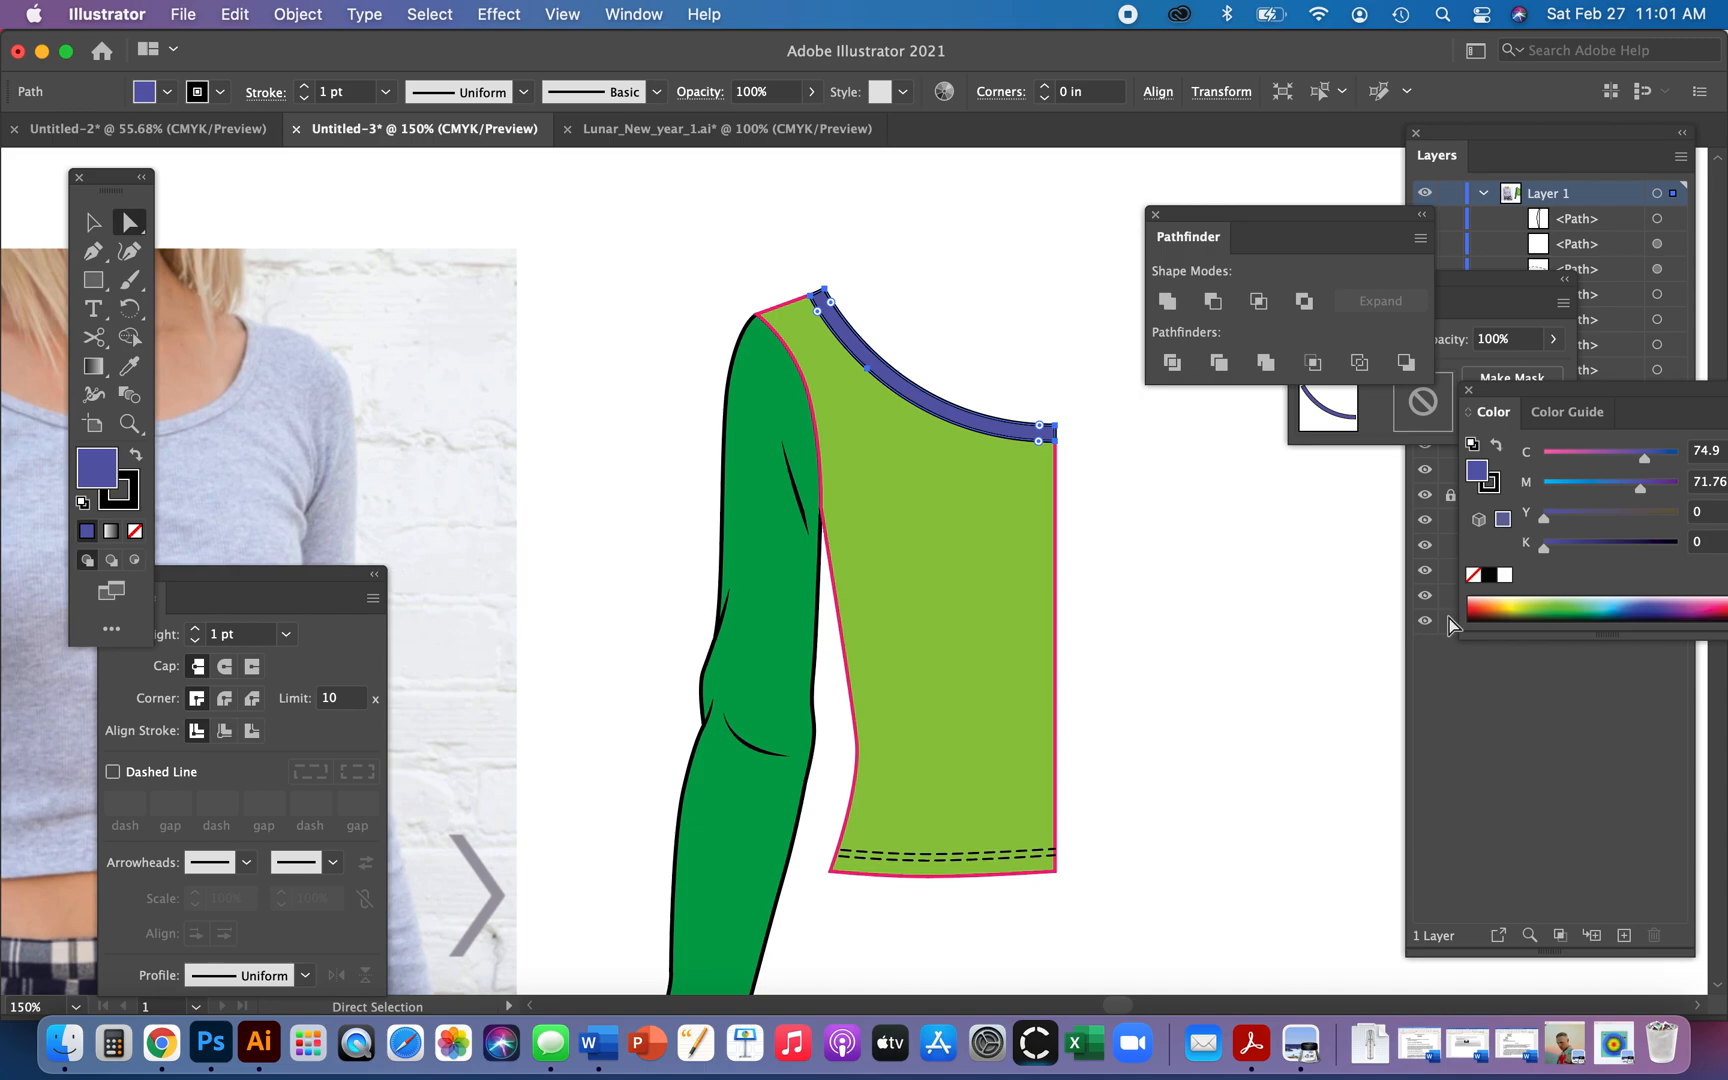
{"action": "left_click", "coordinate": [1529, 604]}
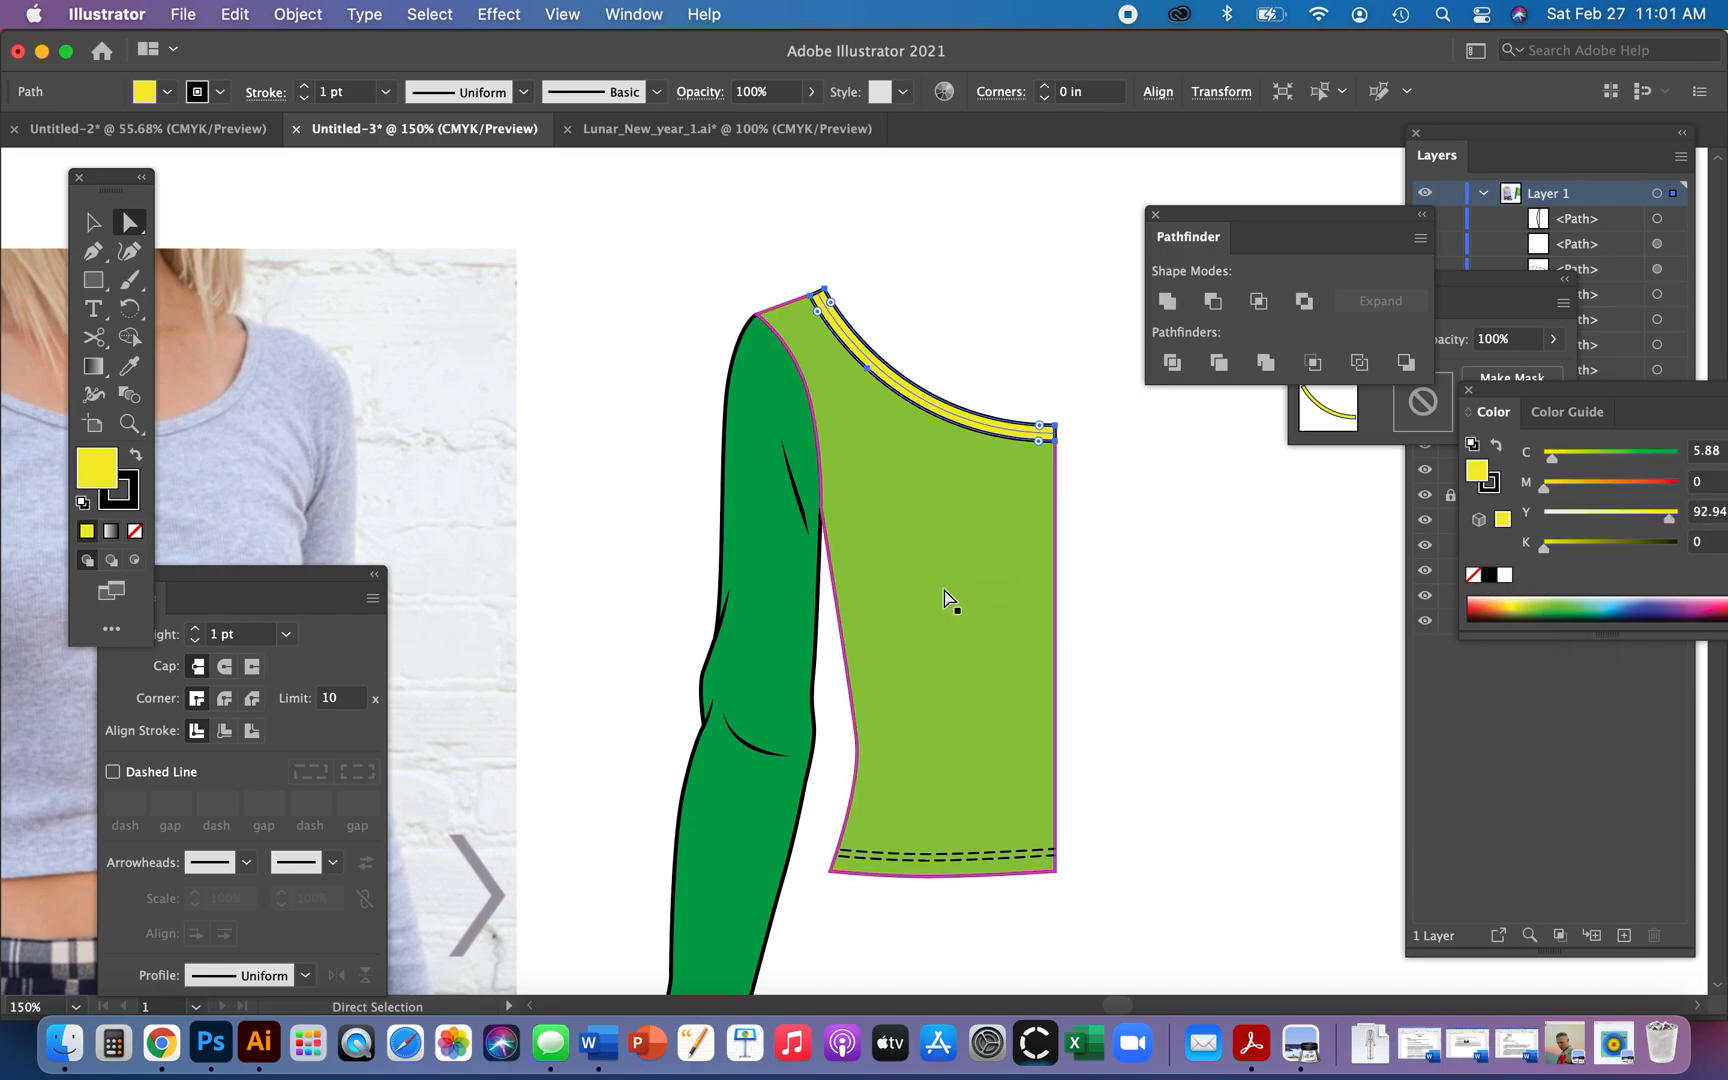
{"action": "left_click", "coordinate": [1242, 506]}
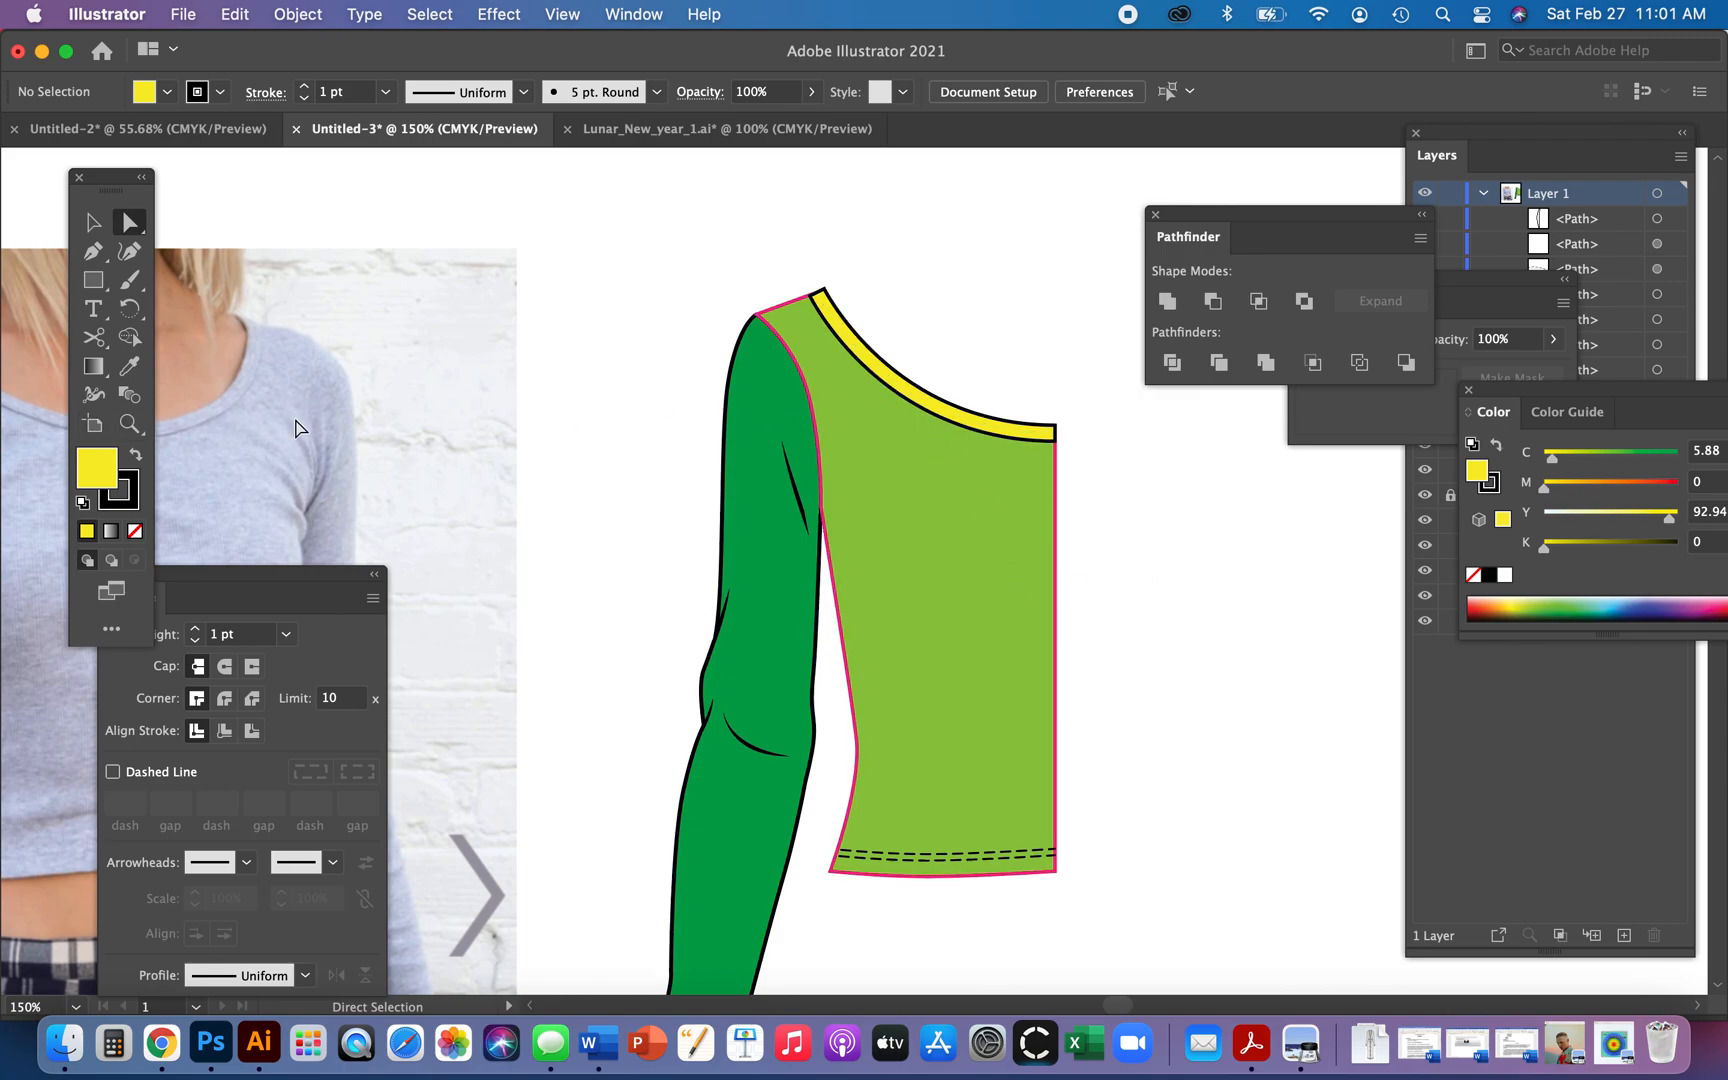
- Duplicate the neckline band's lower edge in place as a separate path with no fill and a 3 pt orange stroke
{"action": "left_click", "coordinate": [925, 408]}
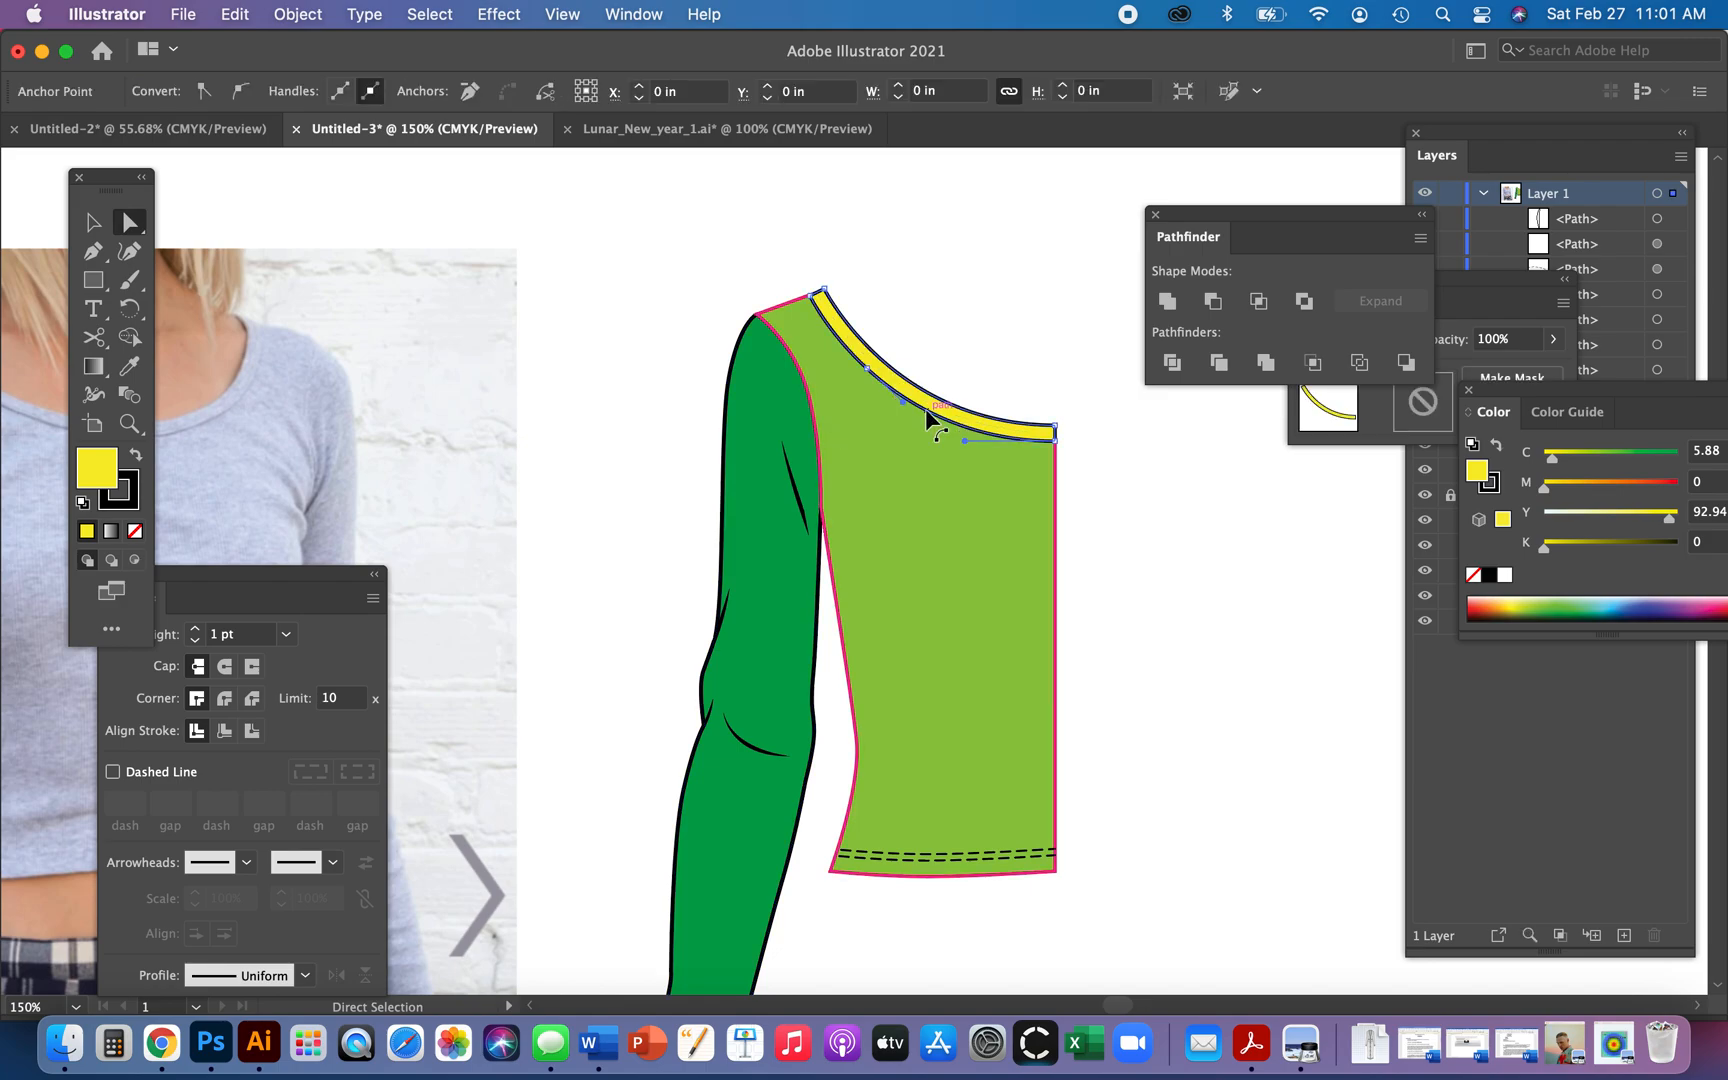
{"action": "left_click_drag", "start_coordinate": [870, 380], "coordinate": [871, 382]}
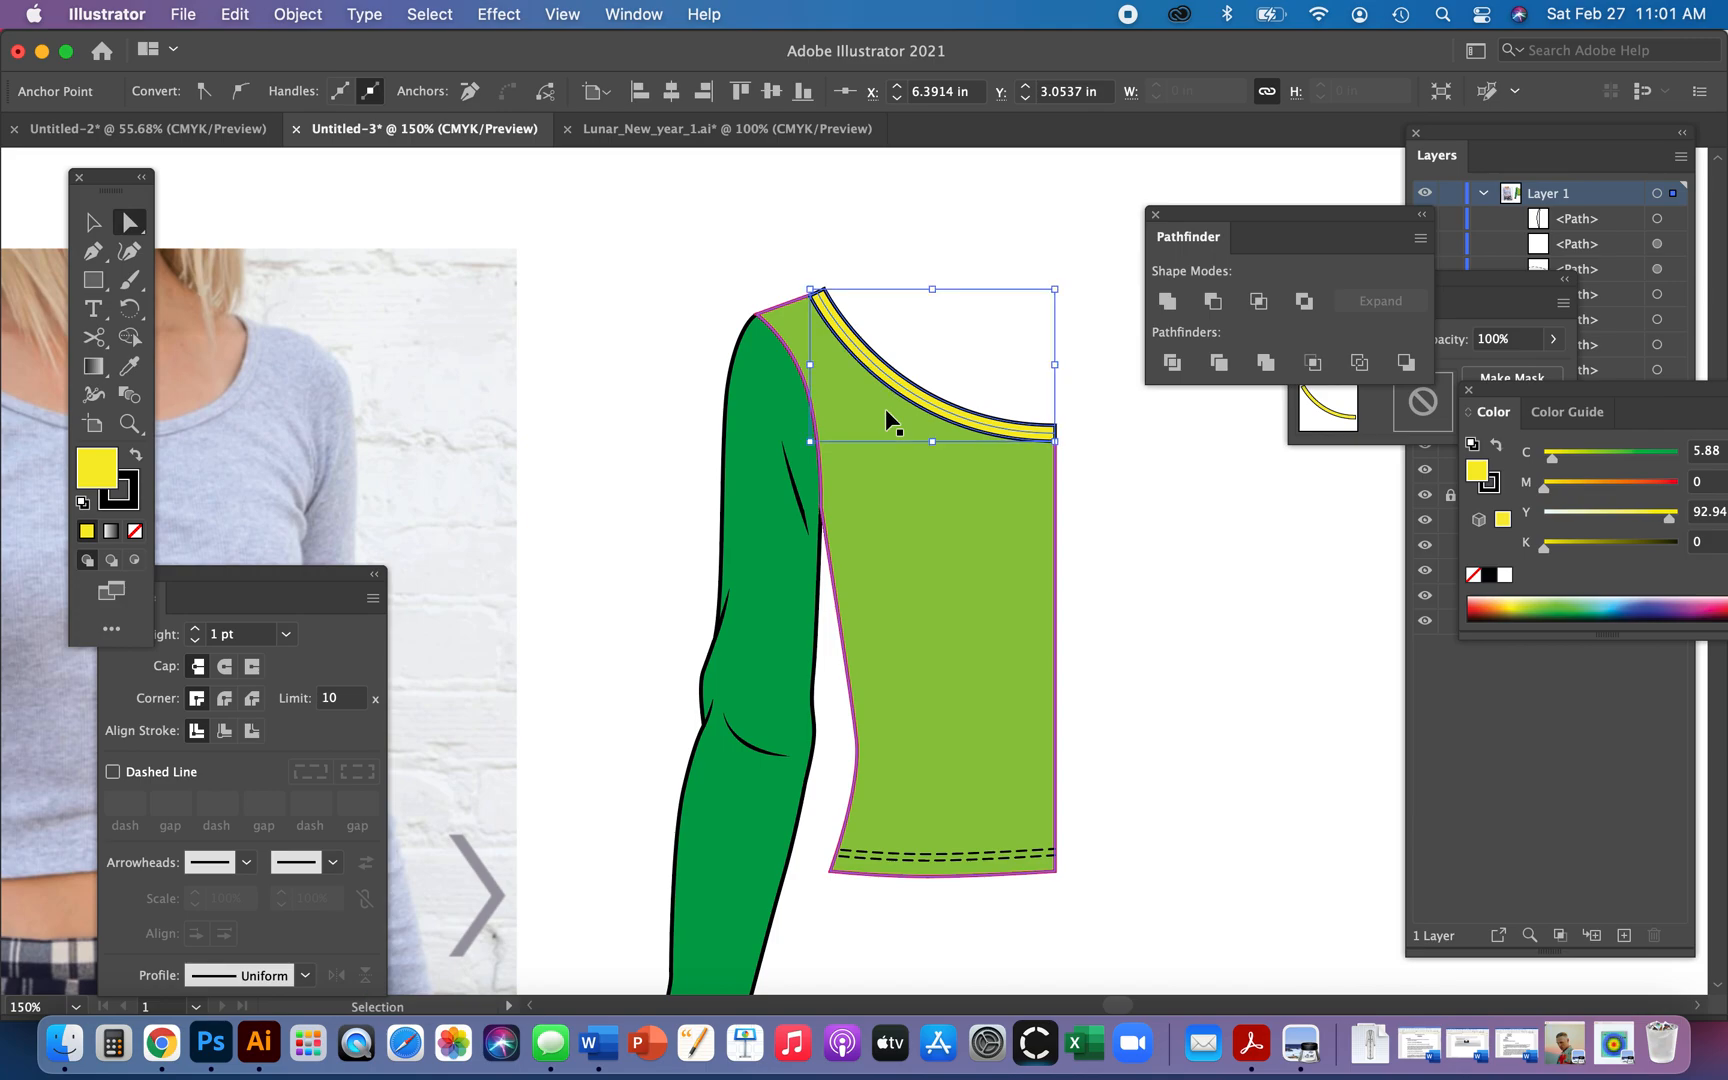
{"action": "key", "text": "Delete"}
{"action": "left_click", "coordinate": [136, 531]}
{"action": "key", "text": "x"}
{"action": "left_click", "coordinate": [1492, 598]}
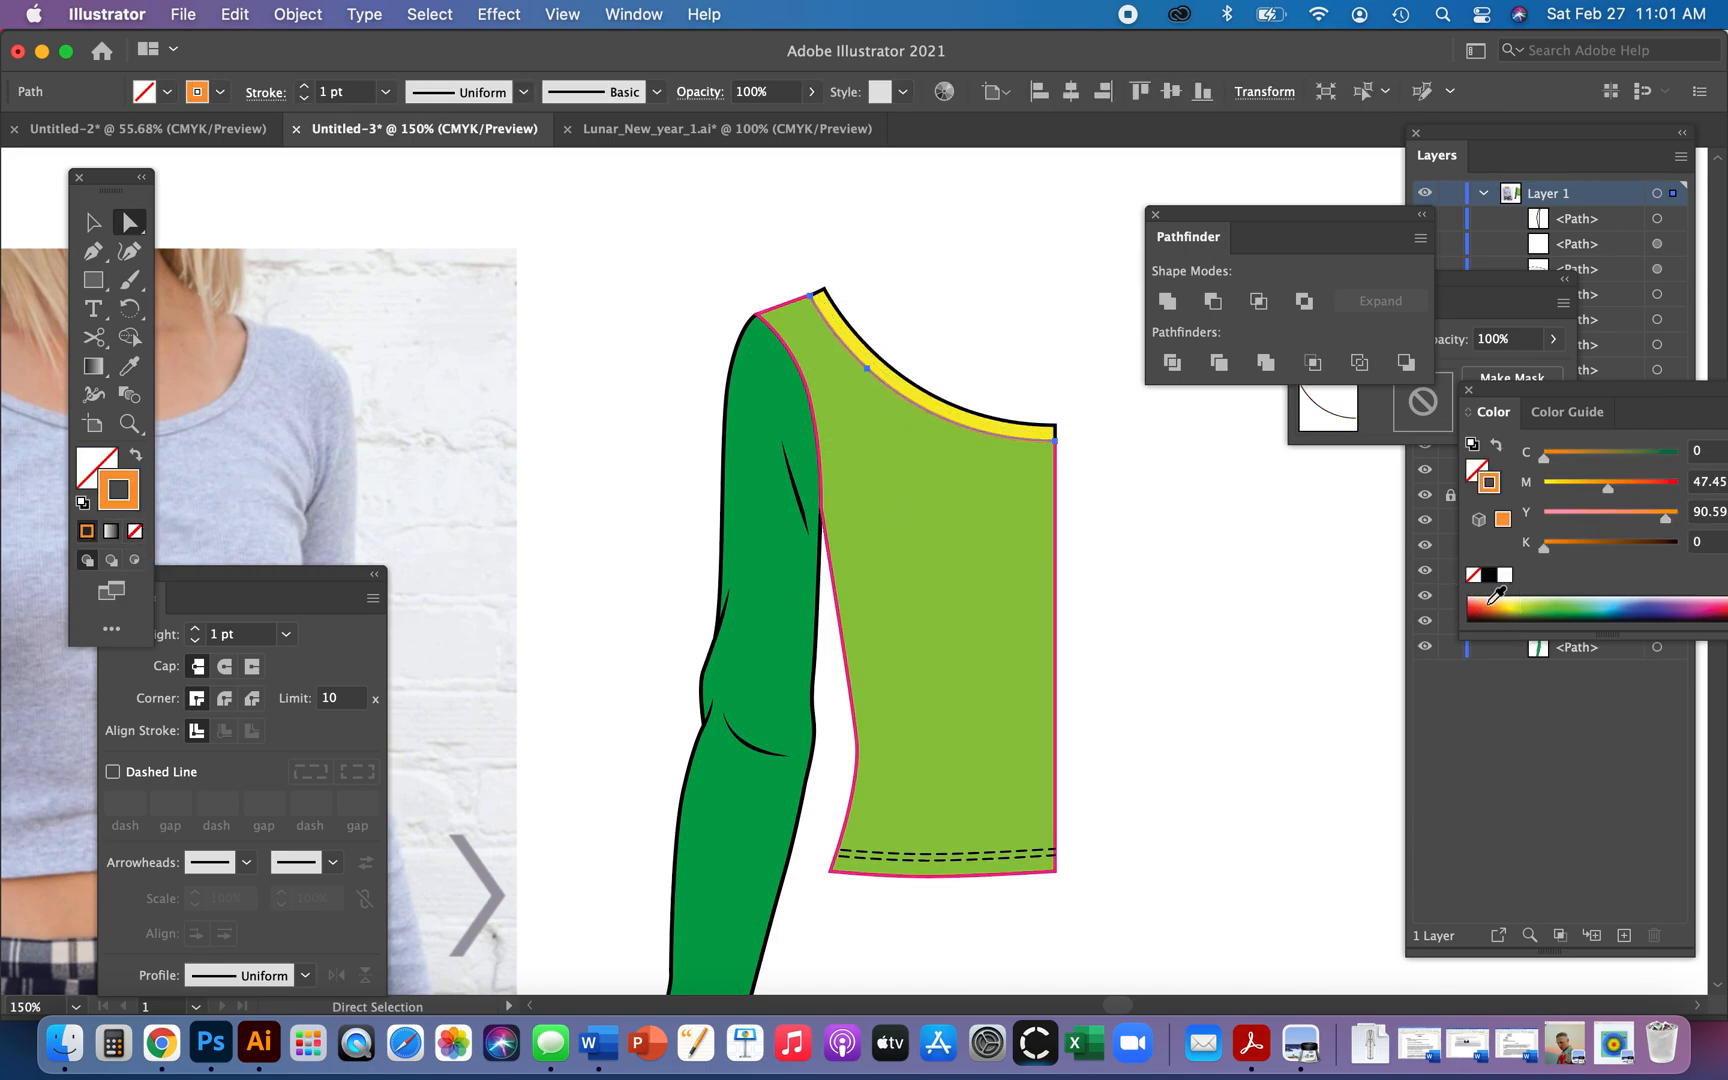
{"action": "left_click", "coordinate": [302, 87]}
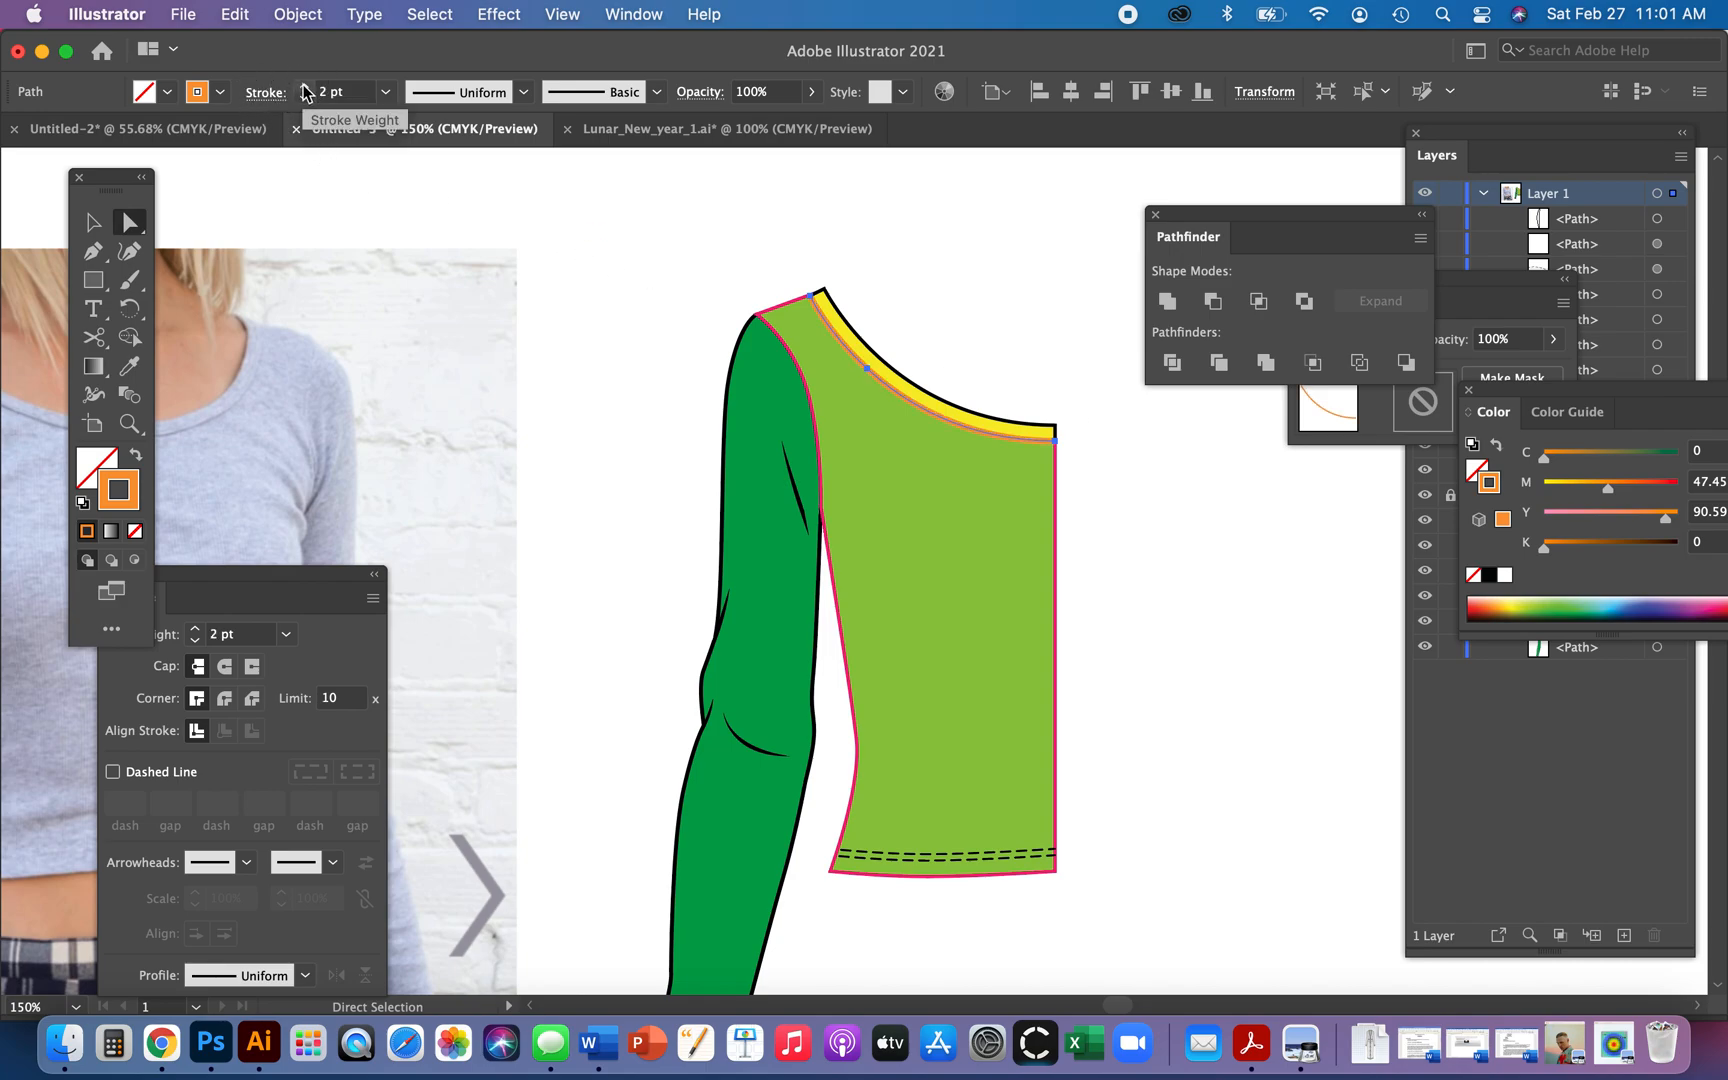
{"action": "left_click", "coordinate": [304, 87]}
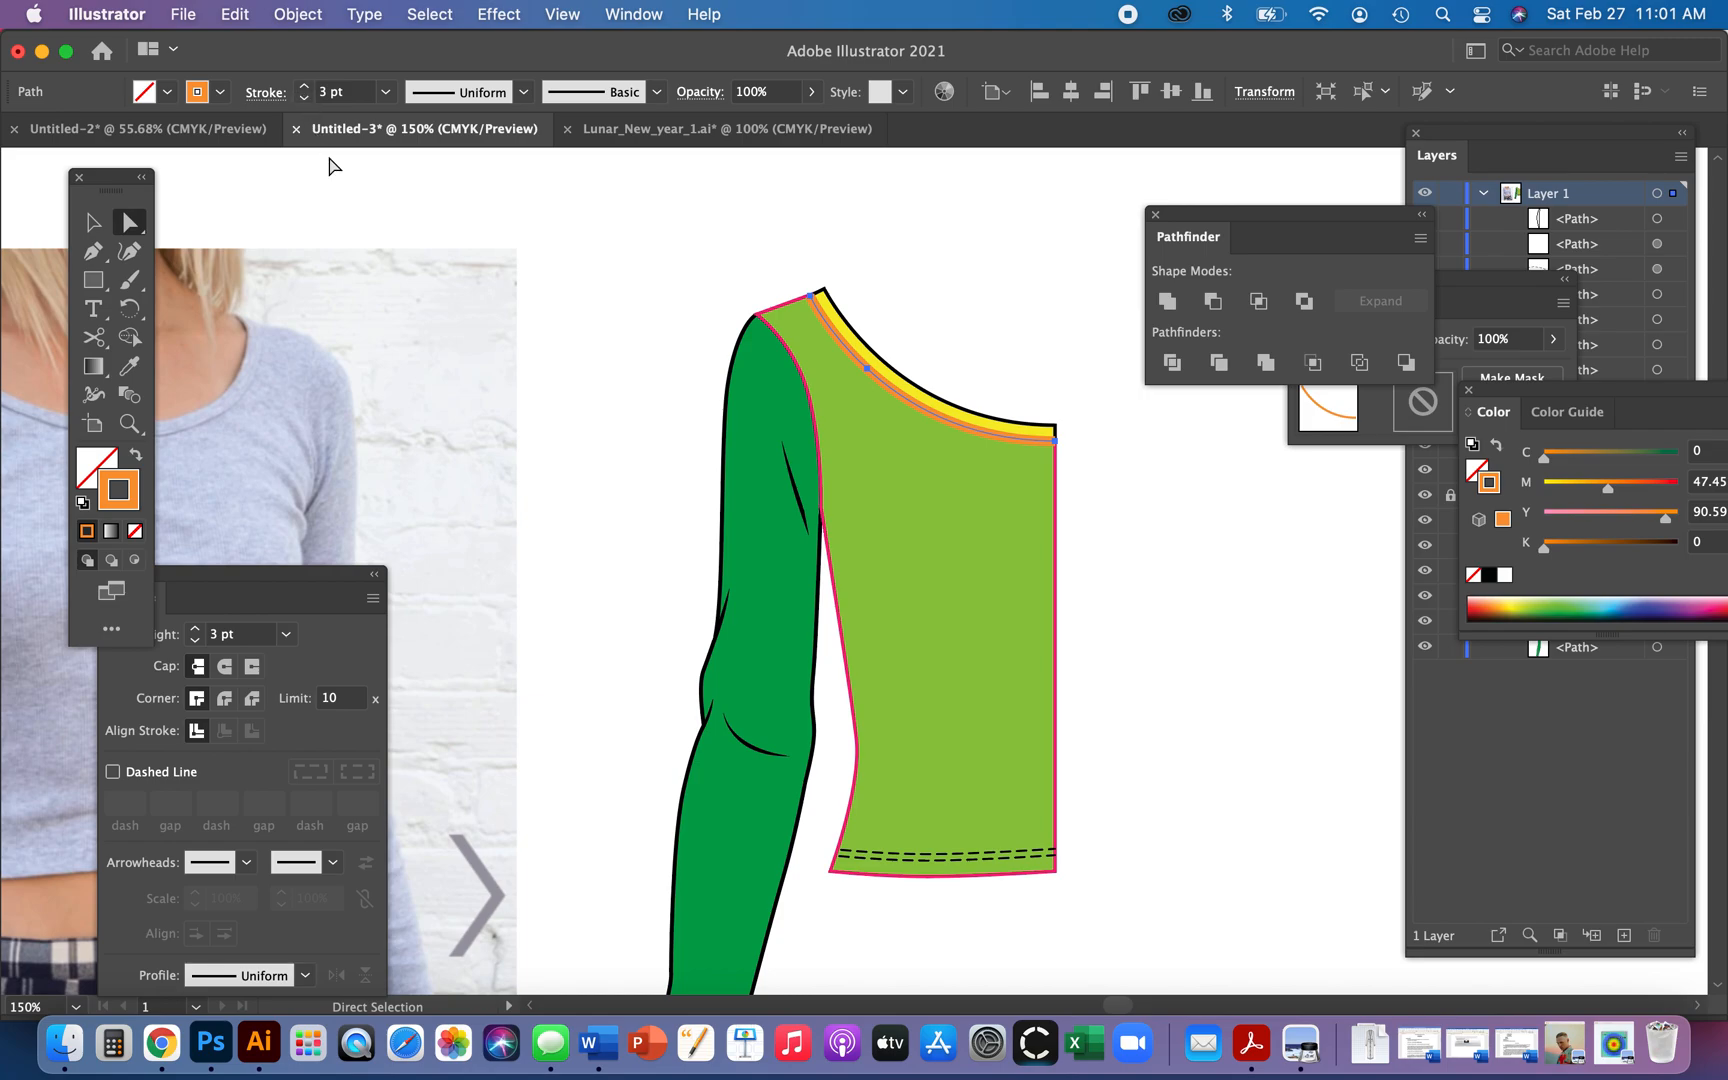
- Outline the orange stroke and apply the hem stitching's 0.5 pt dashed style to the resulting shape
{"action": "left_click", "coordinate": [318, 12]}
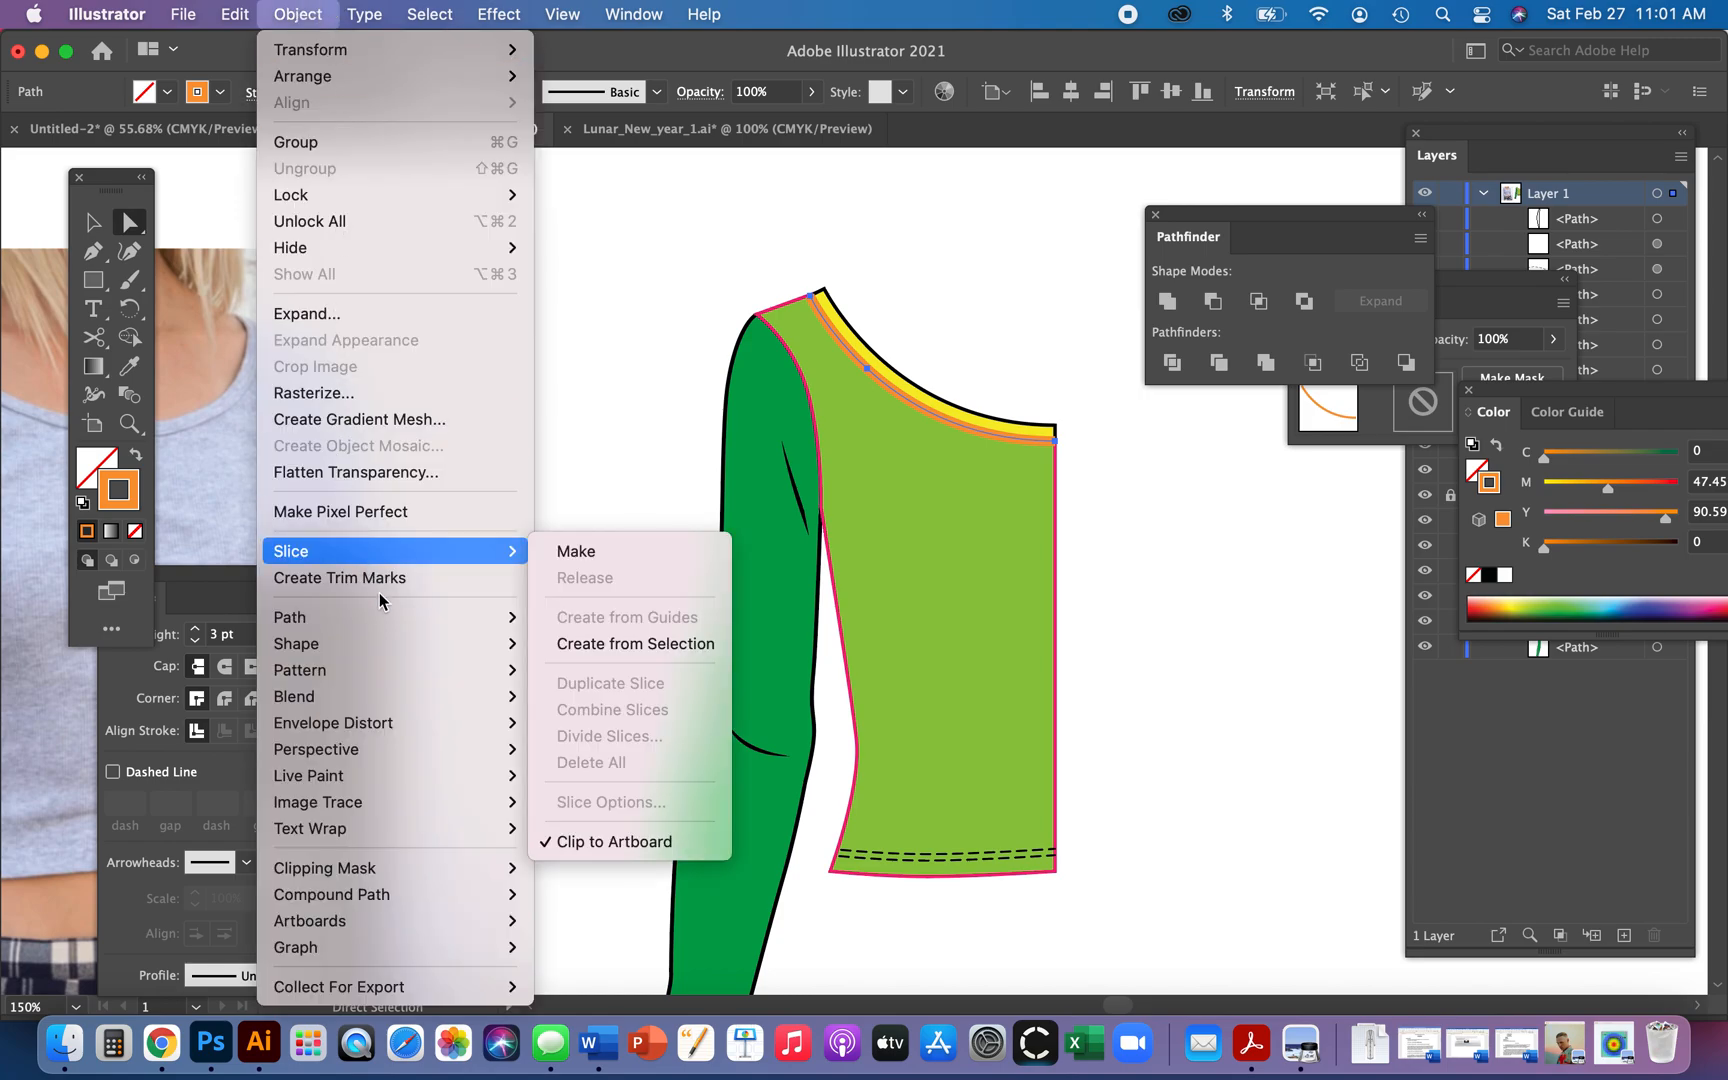
{"action": "mouse_move", "coordinate": [437, 622]}
{"action": "left_click", "coordinate": [605, 683]}
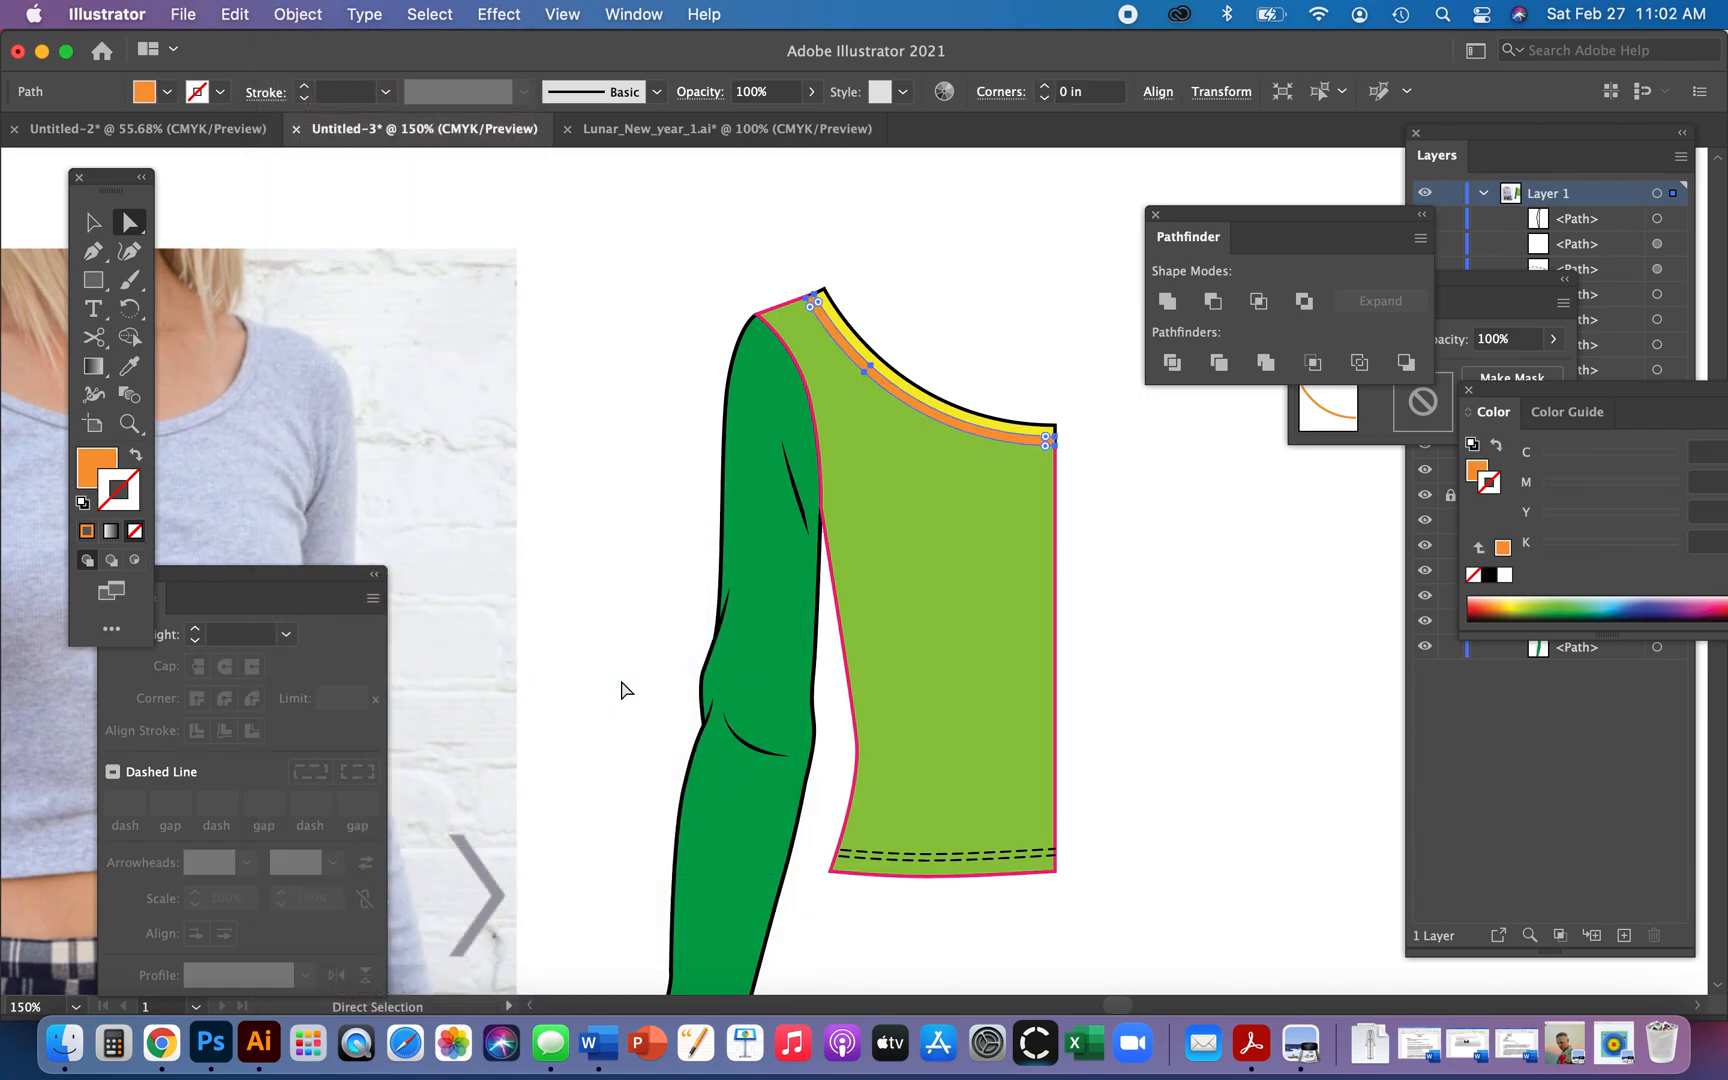
{"action": "key", "text": "i"}
{"action": "left_click", "coordinate": [891, 847]}
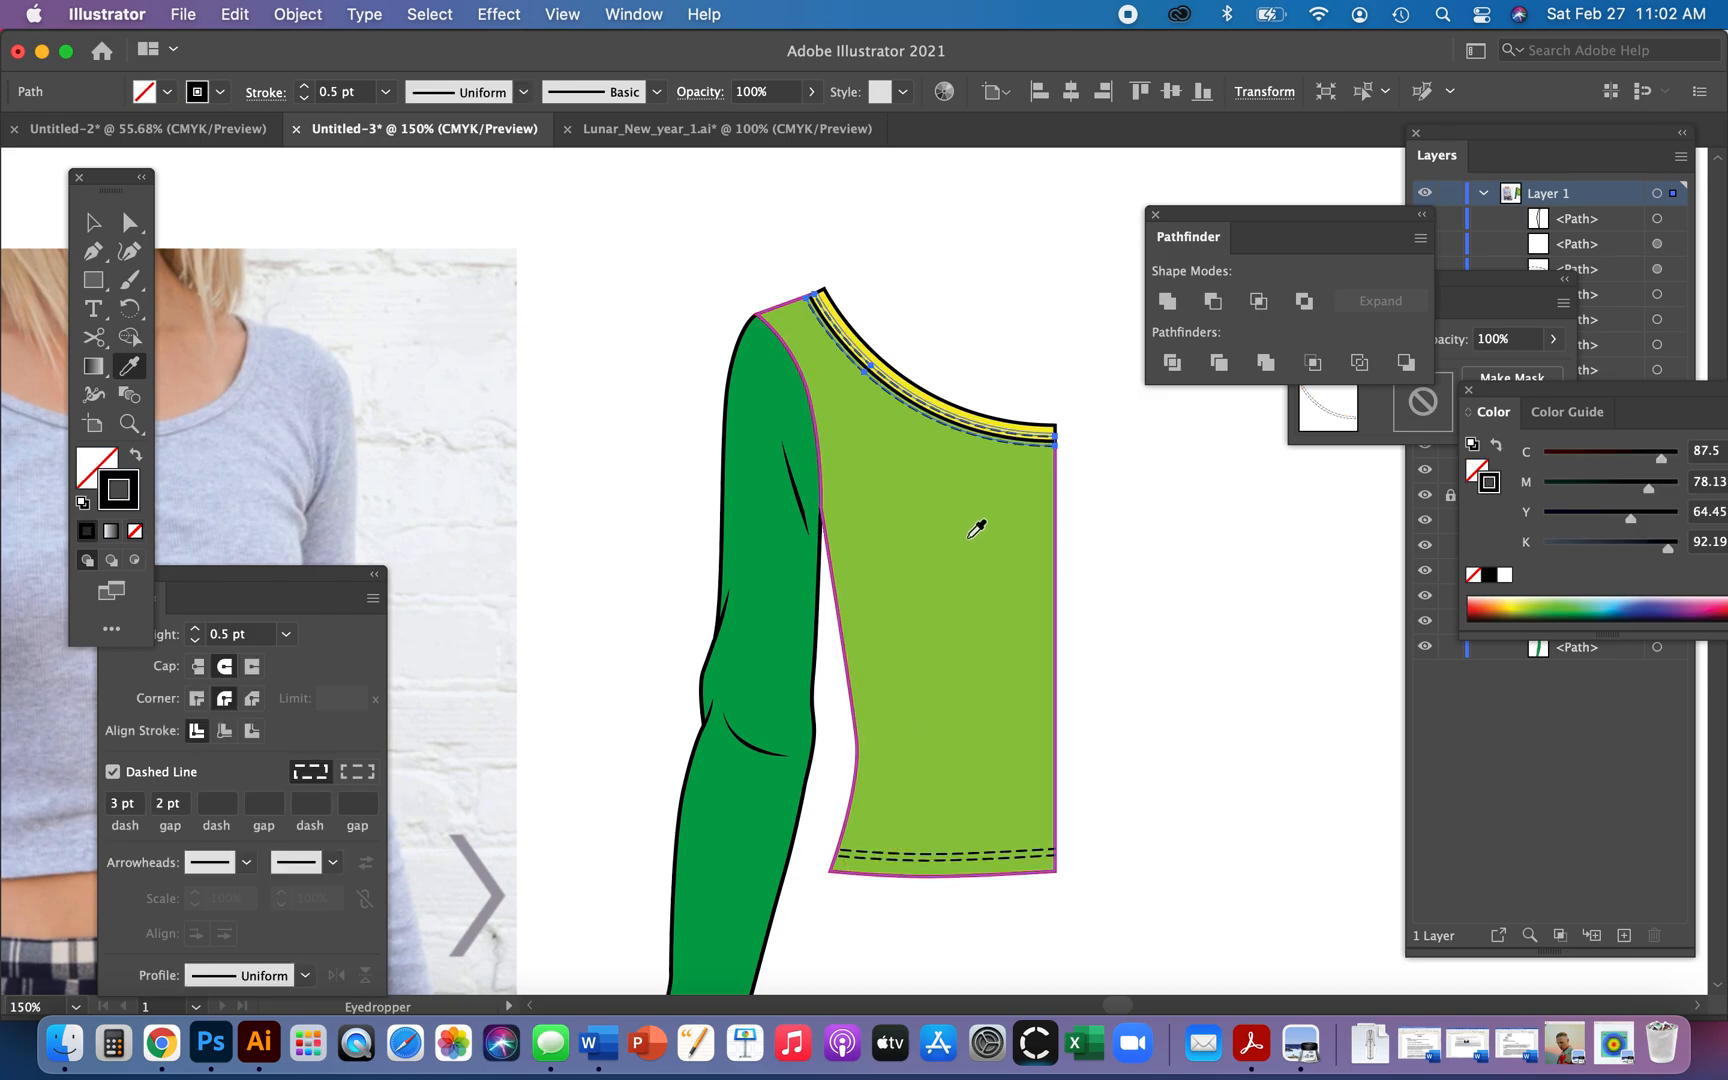
- Delete the dashed shape's short ends and its lower line, keeping only the stitch line inside the yellow neckline band
{"action": "key", "text": "a"}
{"action": "left_click_drag", "start_coordinate": [771, 267], "coordinate": [1026, 455]}
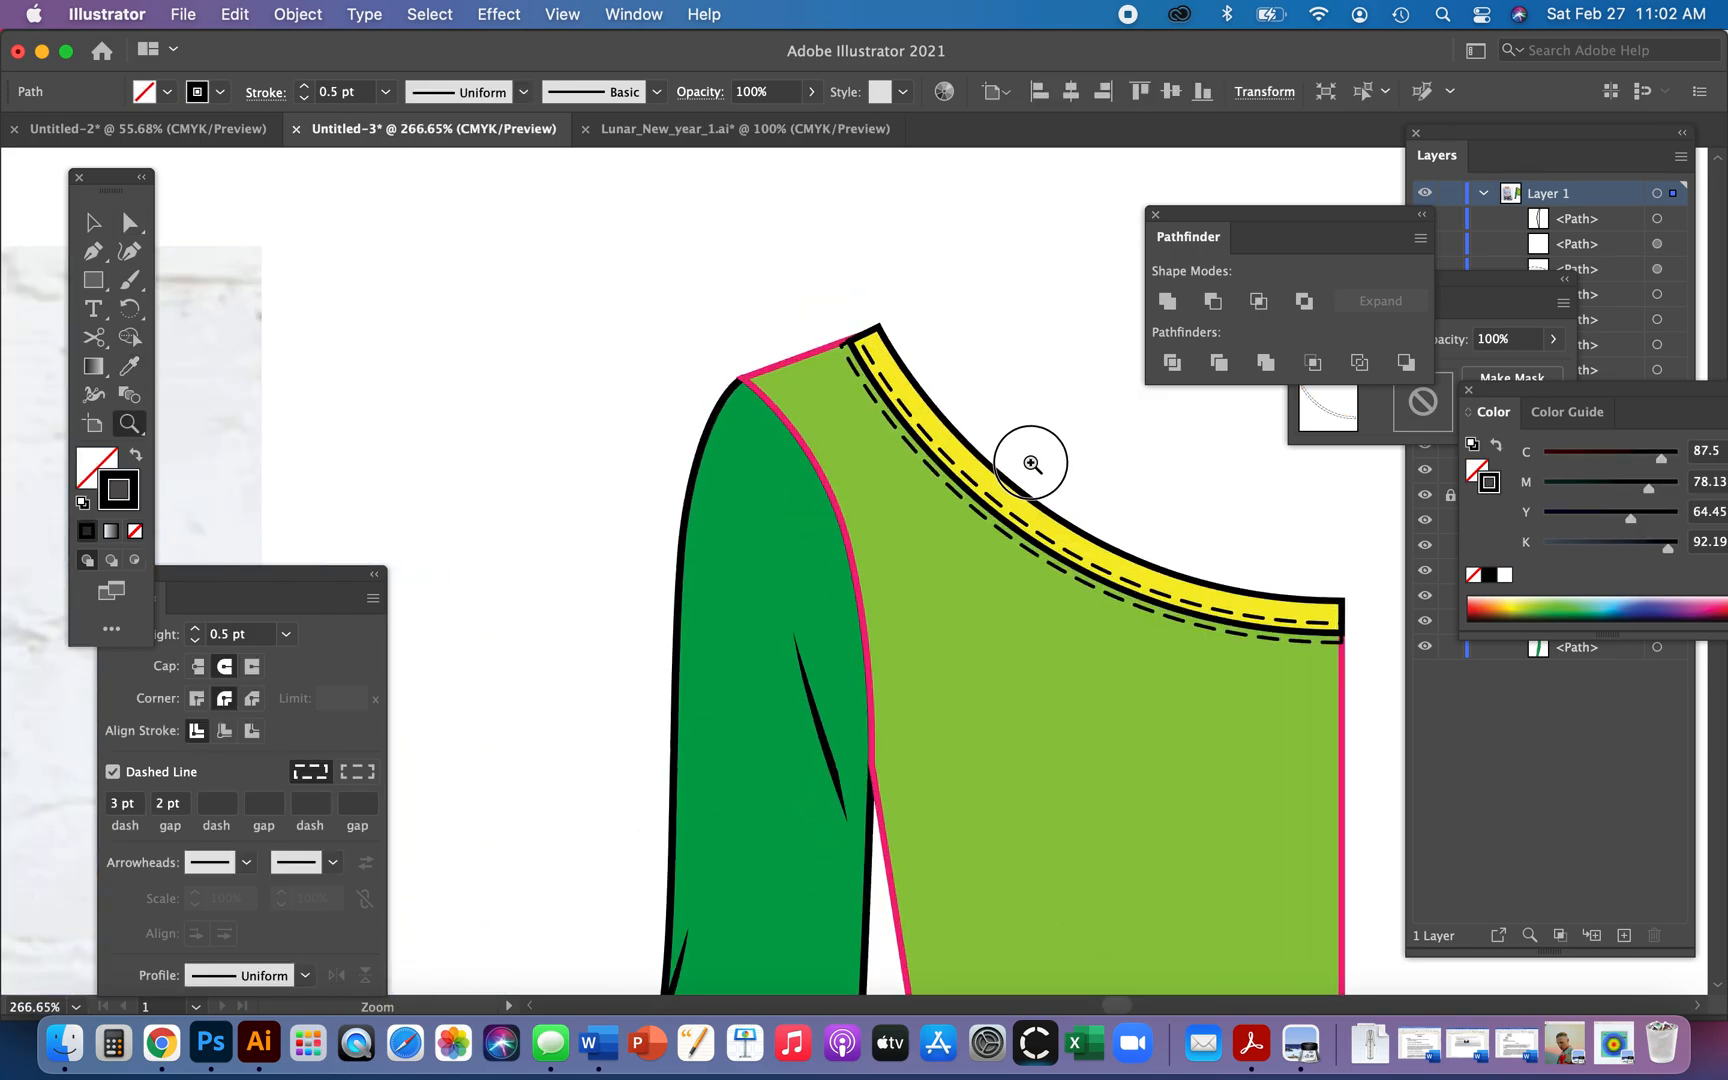
{"action": "left_click", "coordinate": [890, 305]}
{"action": "left_click", "coordinate": [848, 360]}
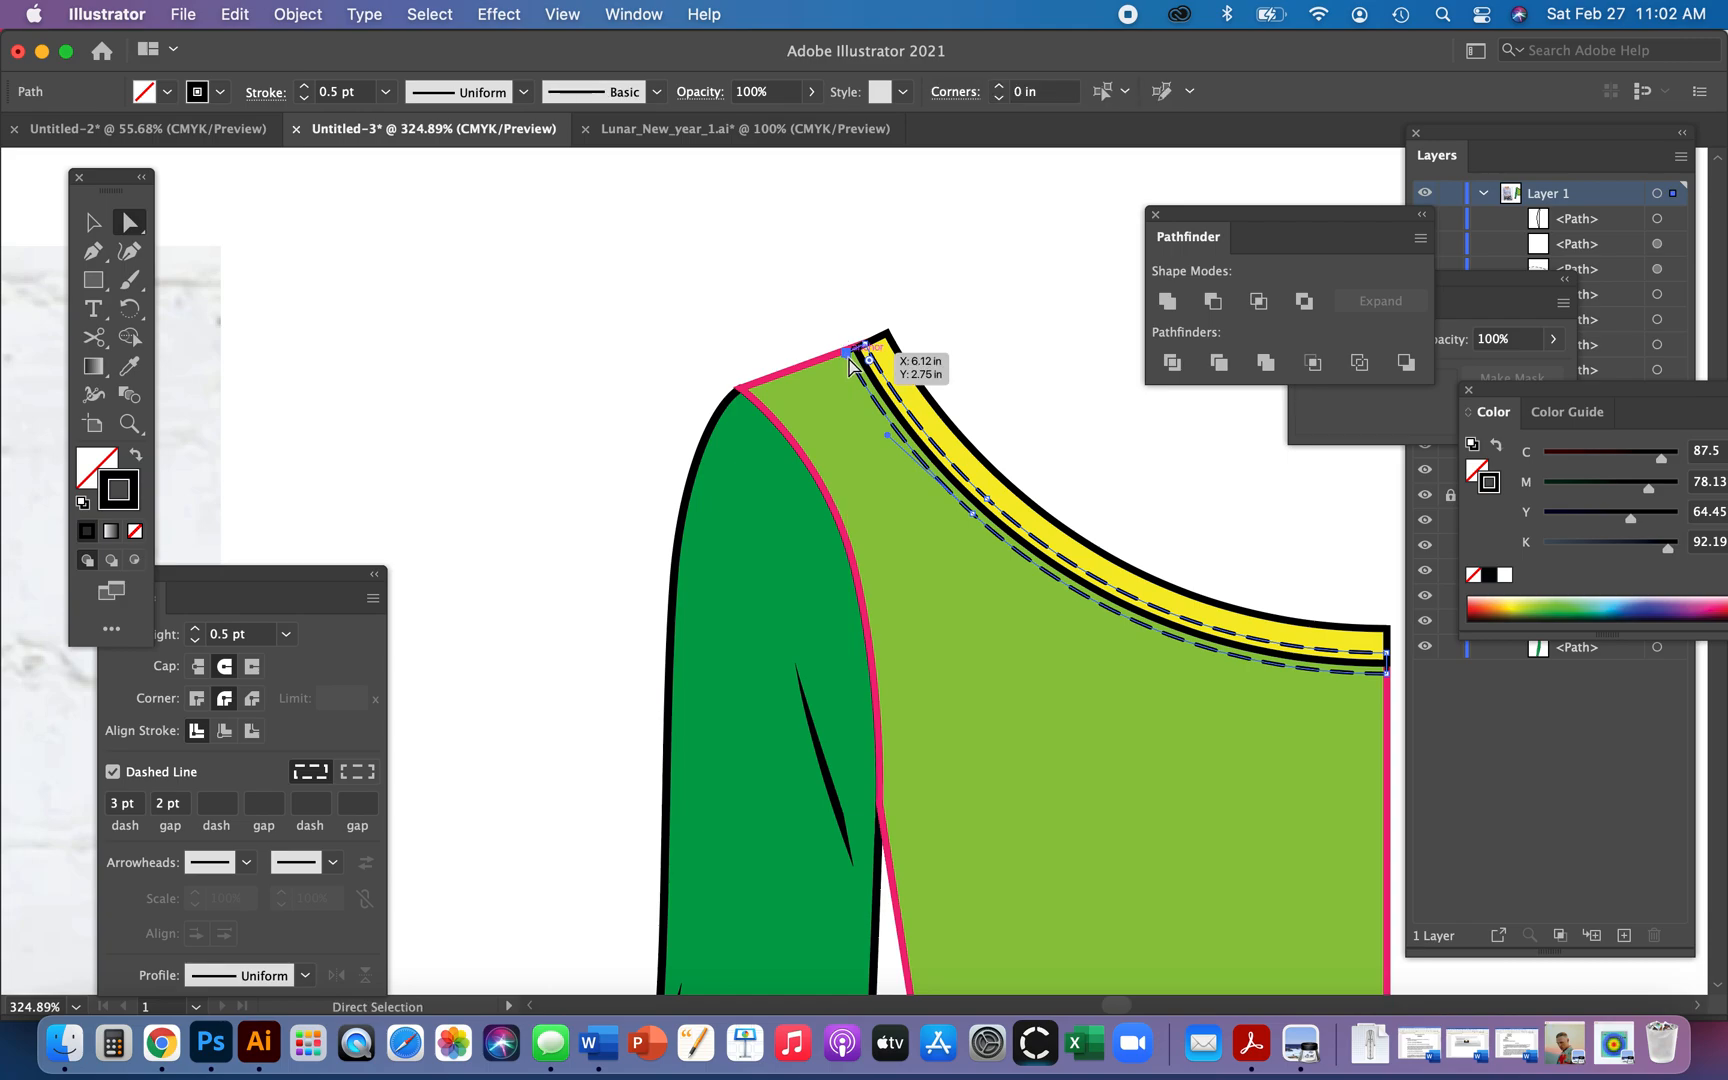
{"action": "key", "text": "Delete"}
{"action": "left_click_drag", "start_coordinate": [1026, 381], "coordinate": [602, 256]}
{"action": "left_click", "coordinate": [988, 561]}
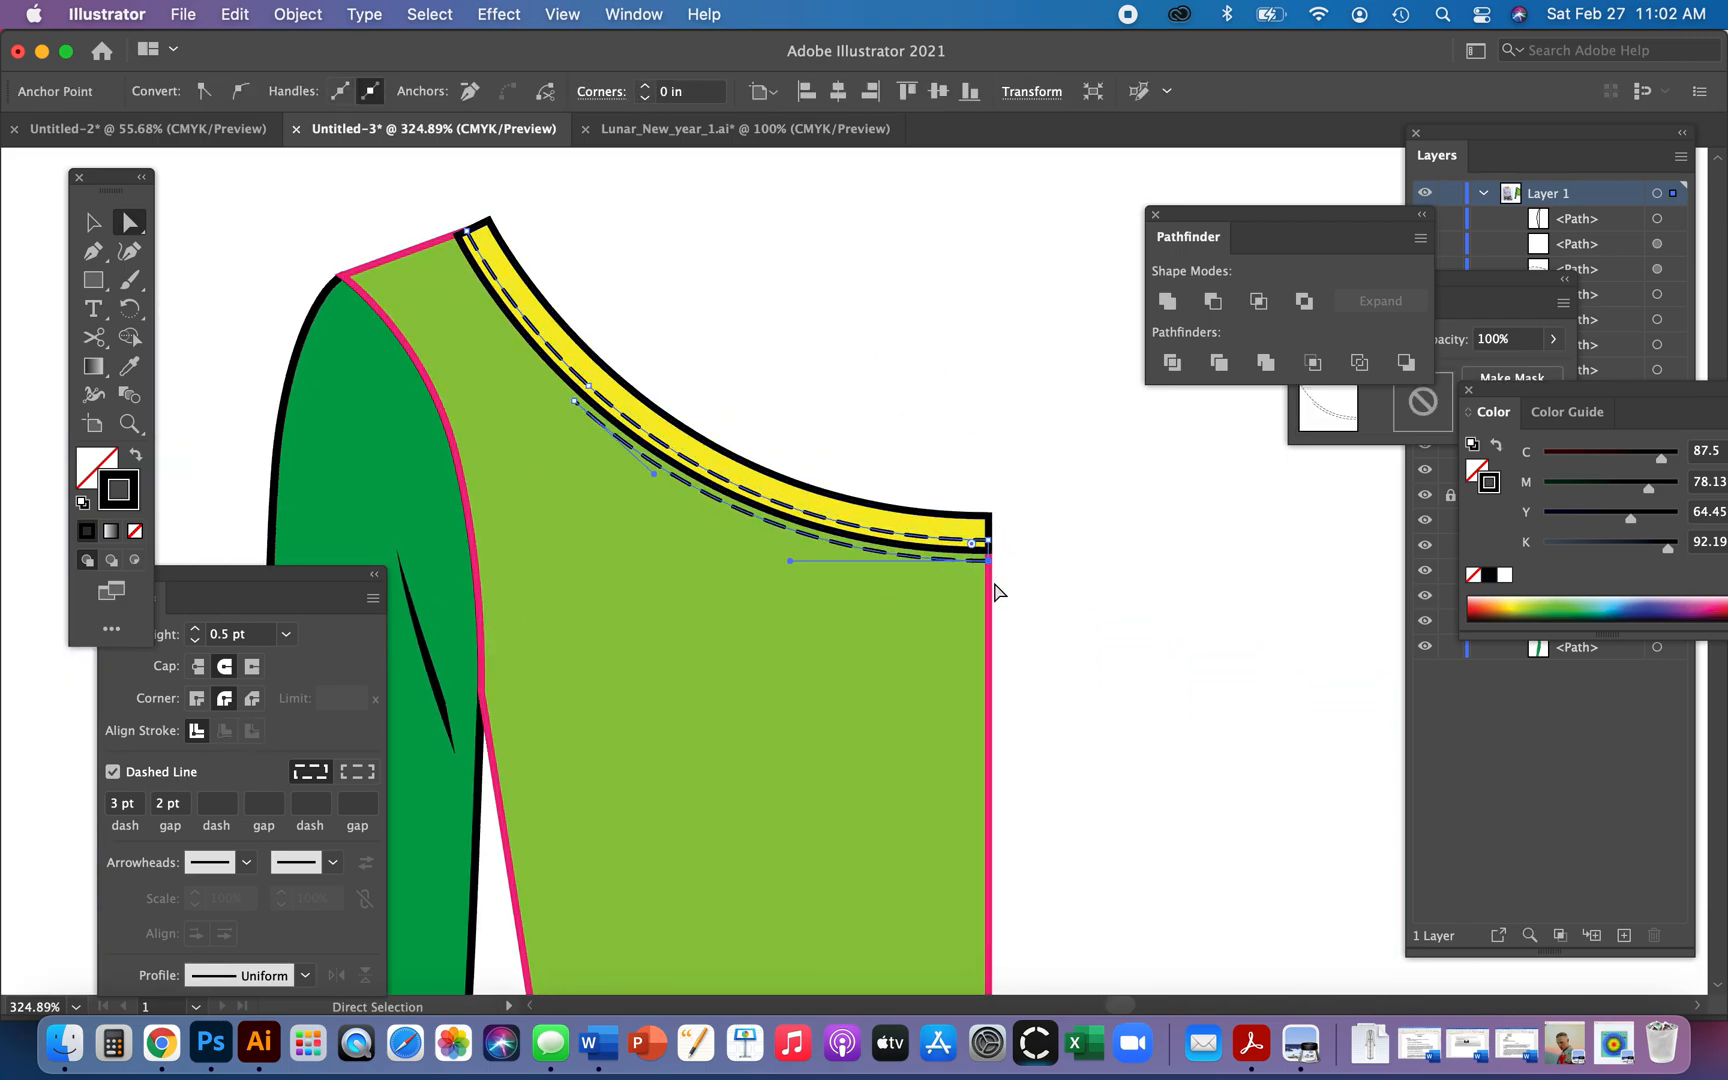
{"action": "key", "text": "Delete"}
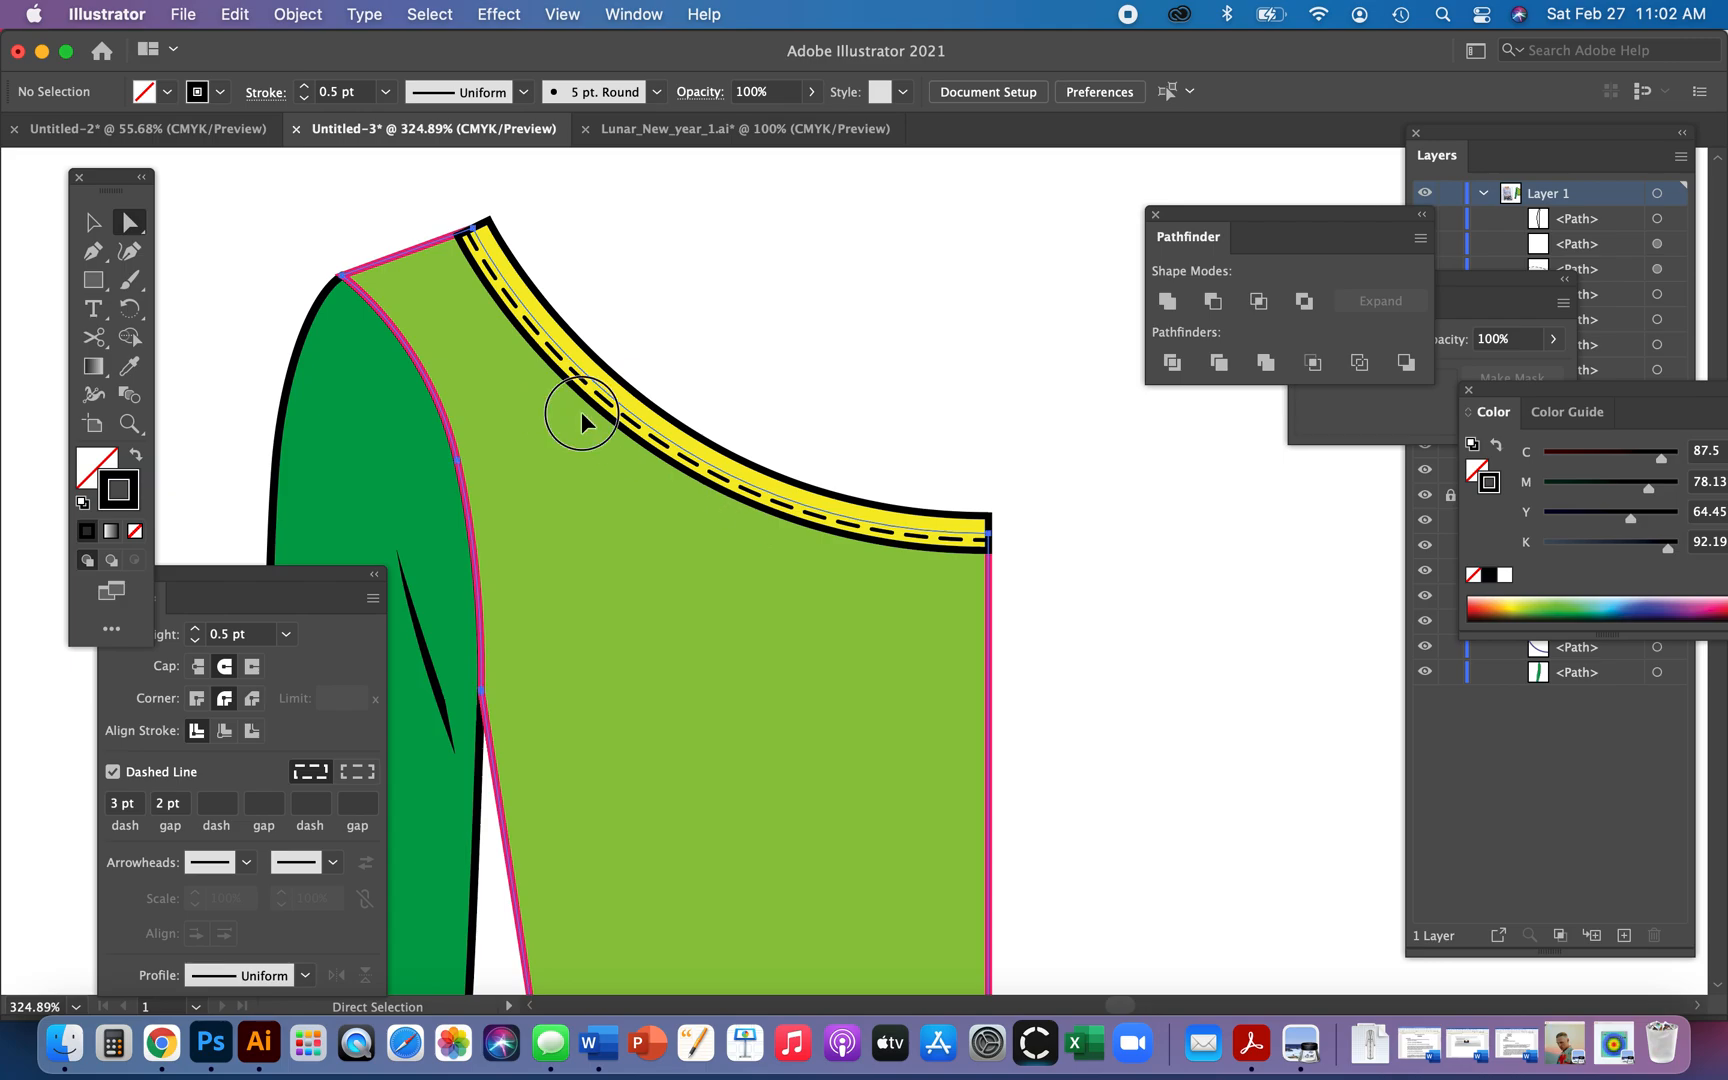
{"action": "left_click", "coordinate": [580, 414]}
{"action": "left_click", "coordinate": [583, 417]}
{"action": "key", "text": "Delete"}
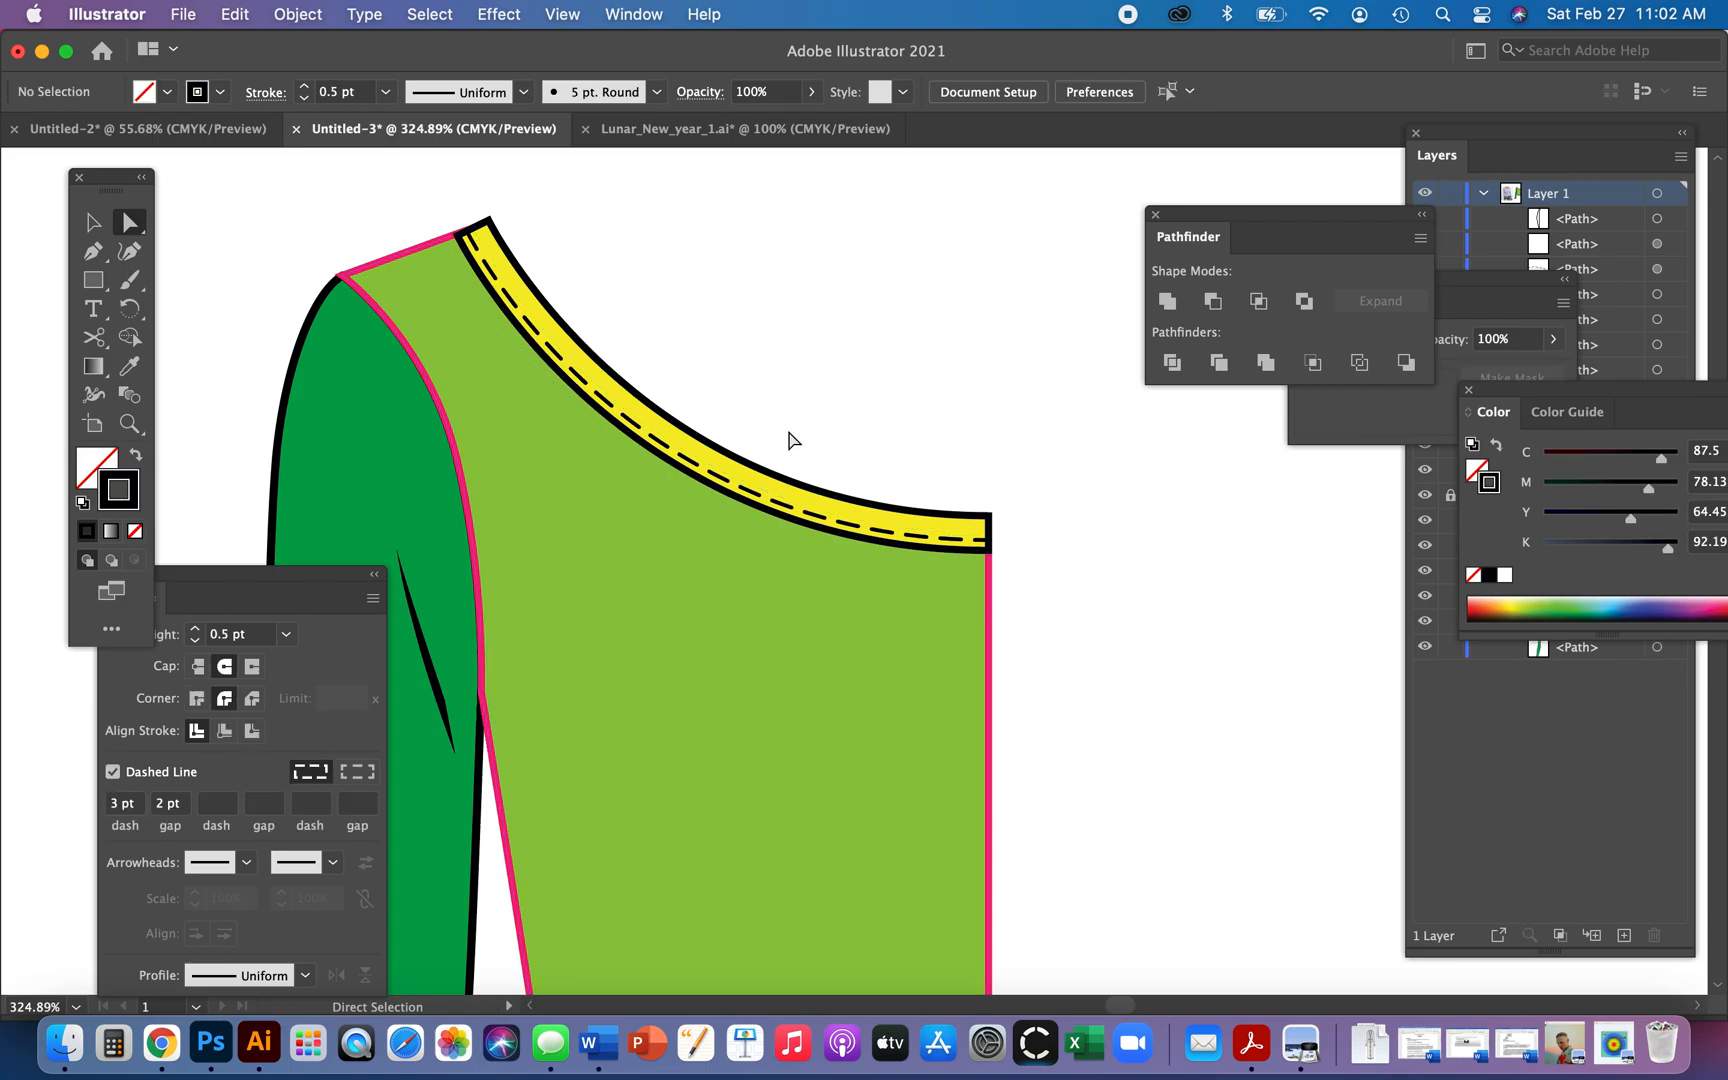
- Delete the waist anchor point from the bodice's side seam
{"action": "key", "text": "super+minus"}
{"action": "key", "text": "super+minus"}
{"action": "key", "text": "super+minus"}
{"action": "key", "text": "super+minus"}
{"action": "key", "text": "super+minus"}
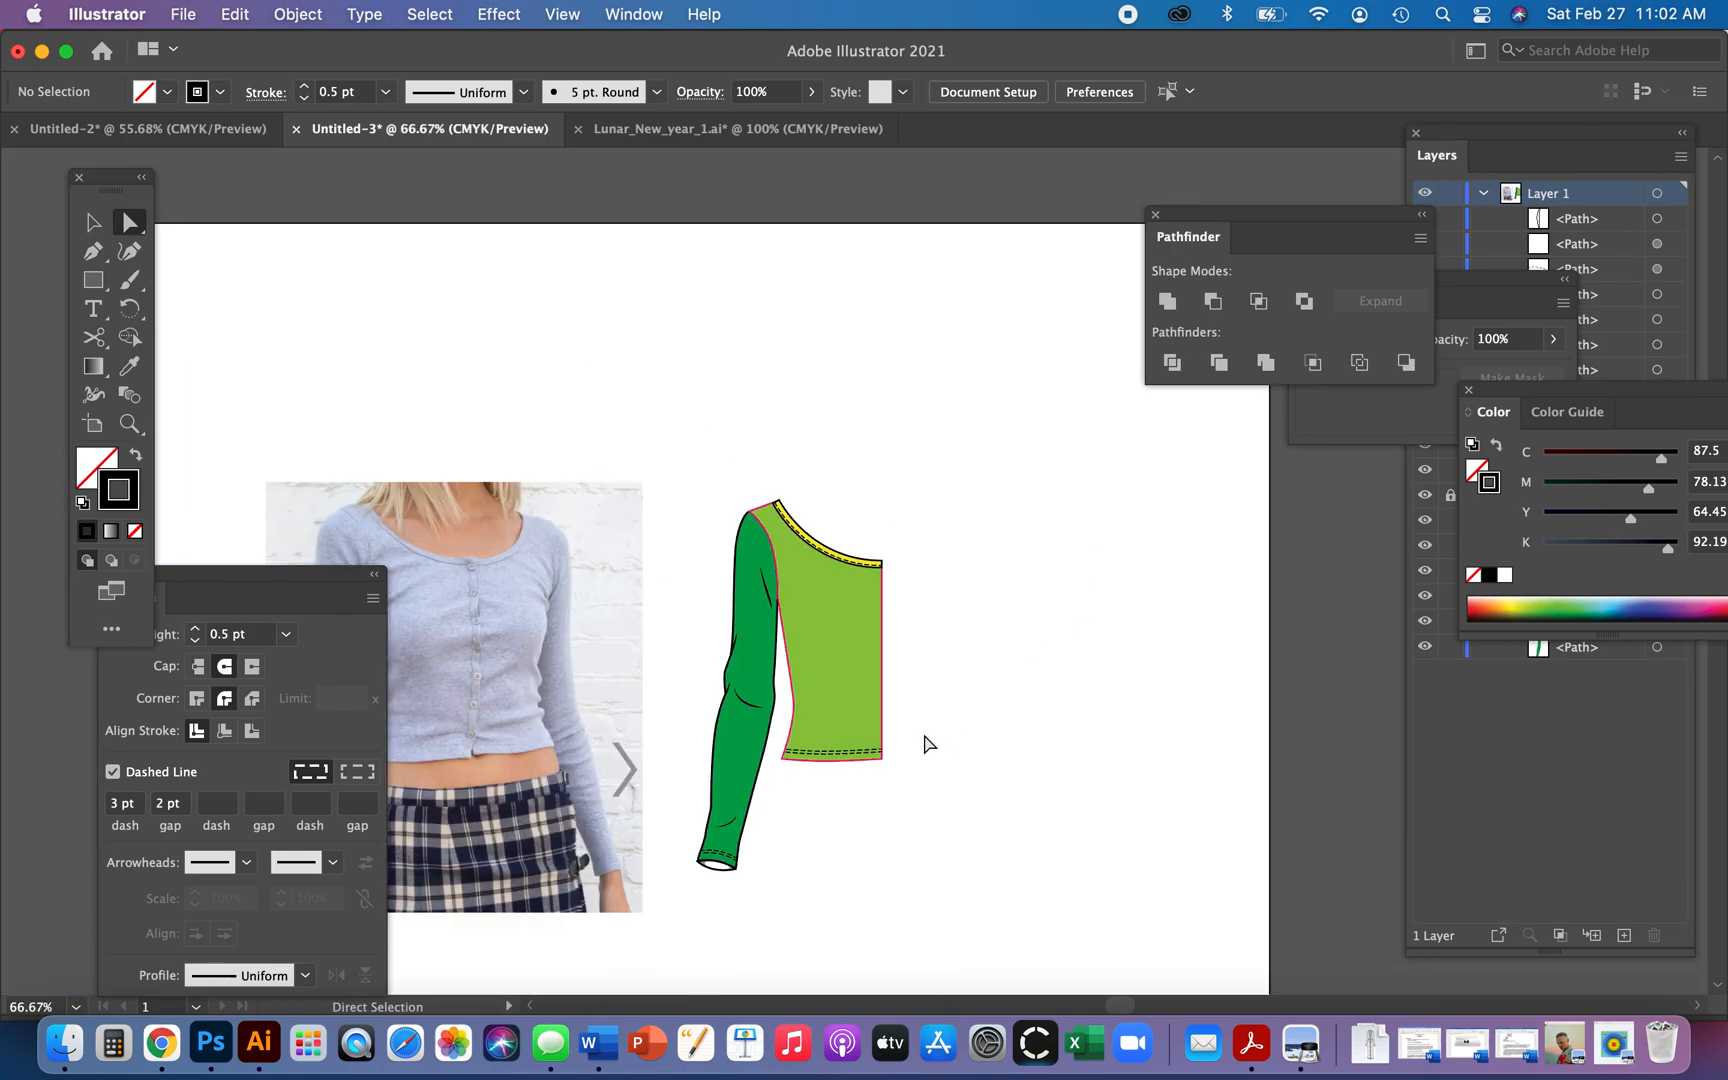
{"action": "left_click_drag", "start_coordinate": [918, 714], "coordinate": [1034, 698]}
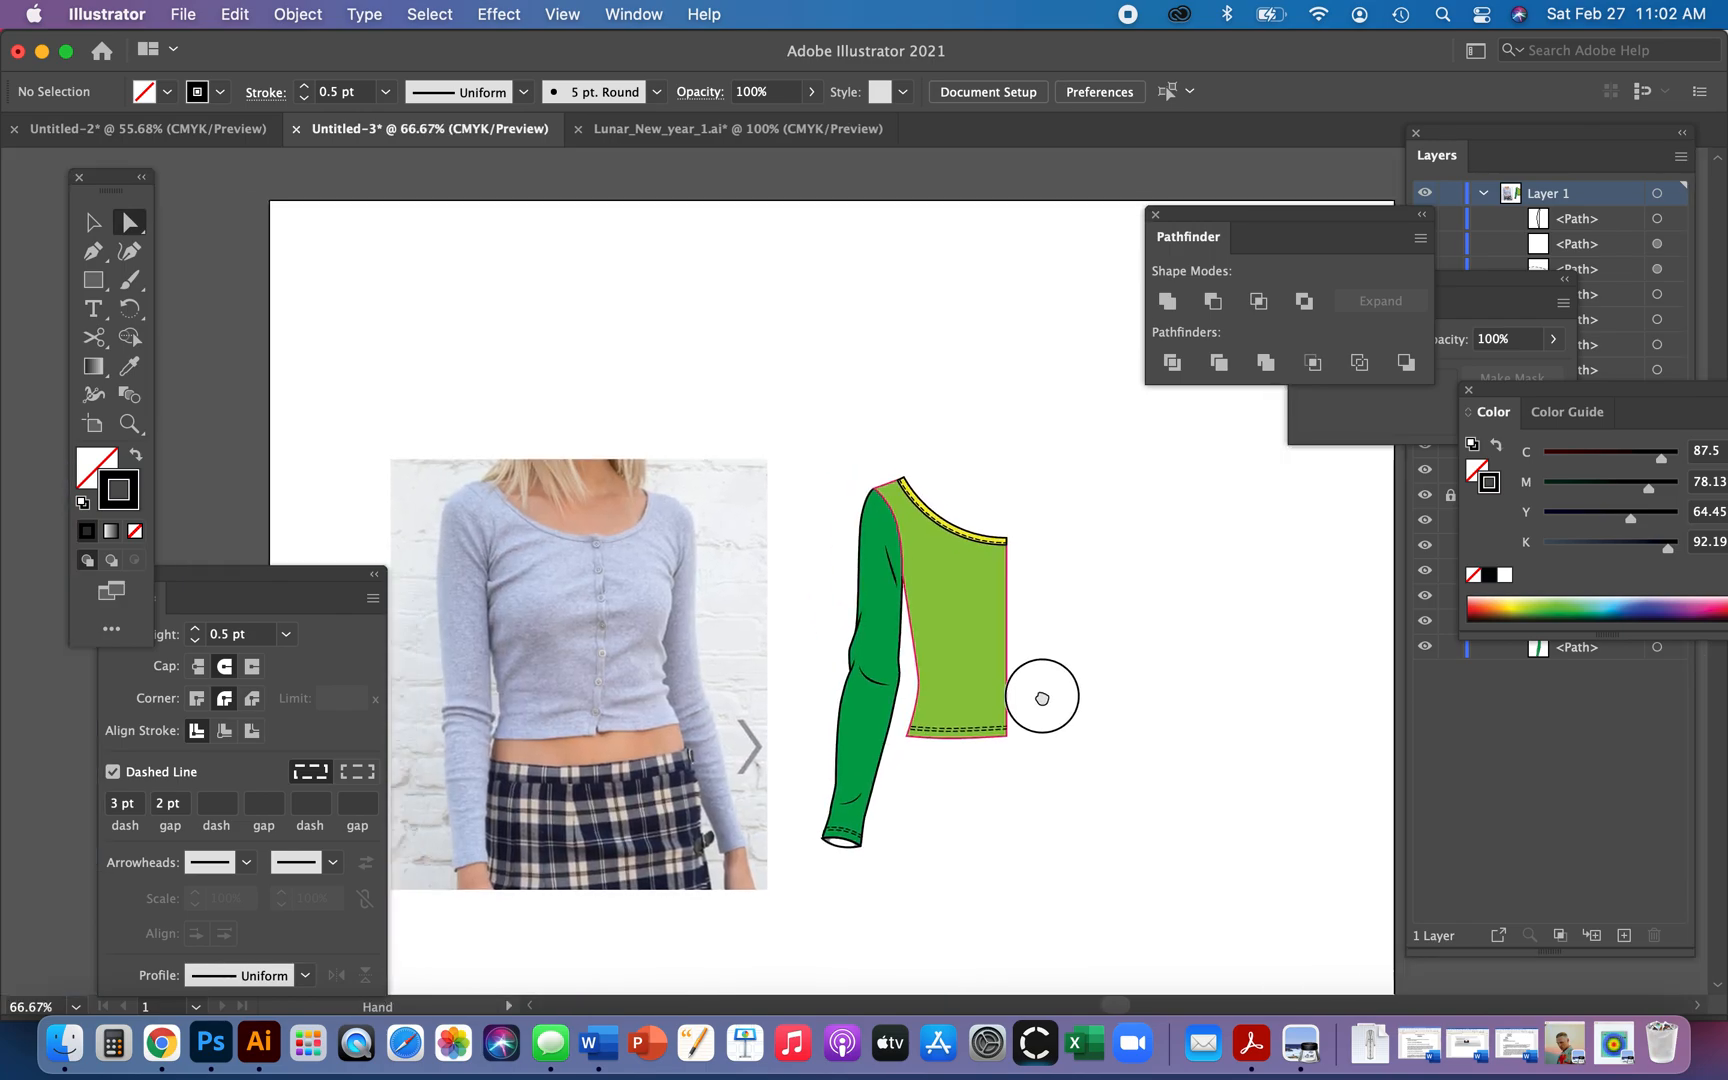
{"action": "left_click", "coordinate": [918, 706]}
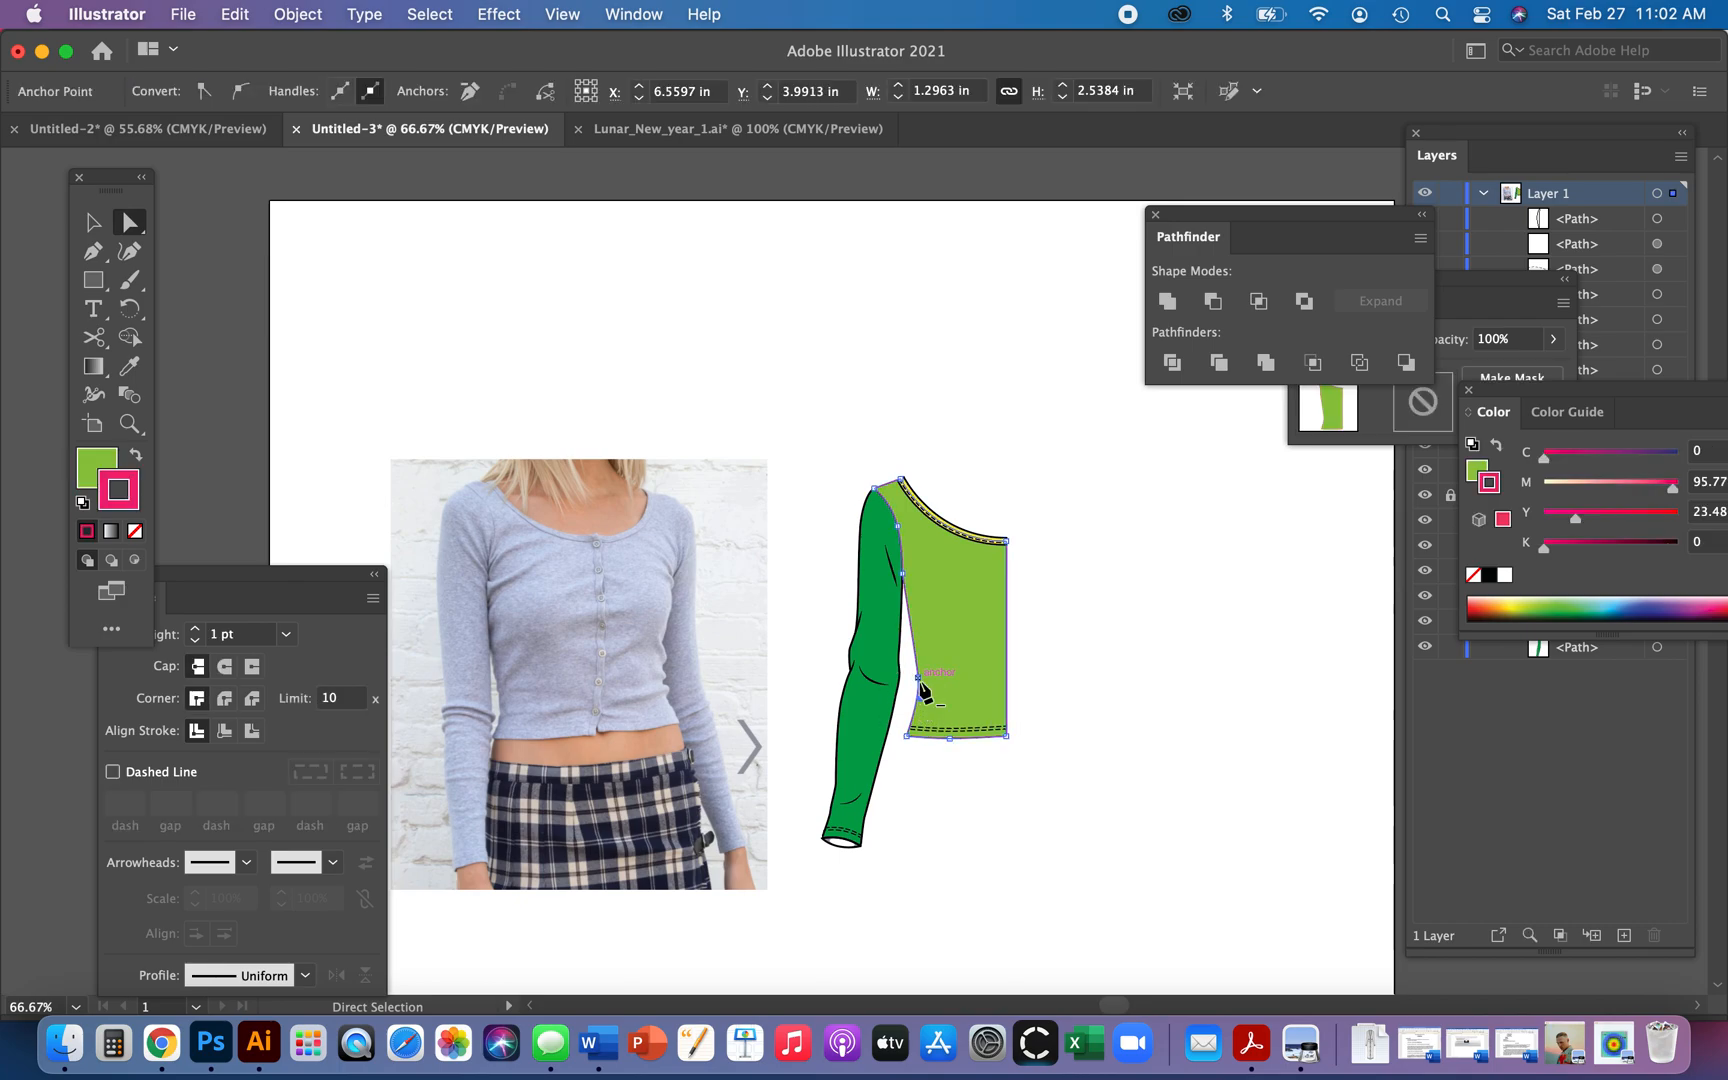
{"action": "key", "text": "minus"}
{"action": "left_click", "coordinate": [919, 678]}
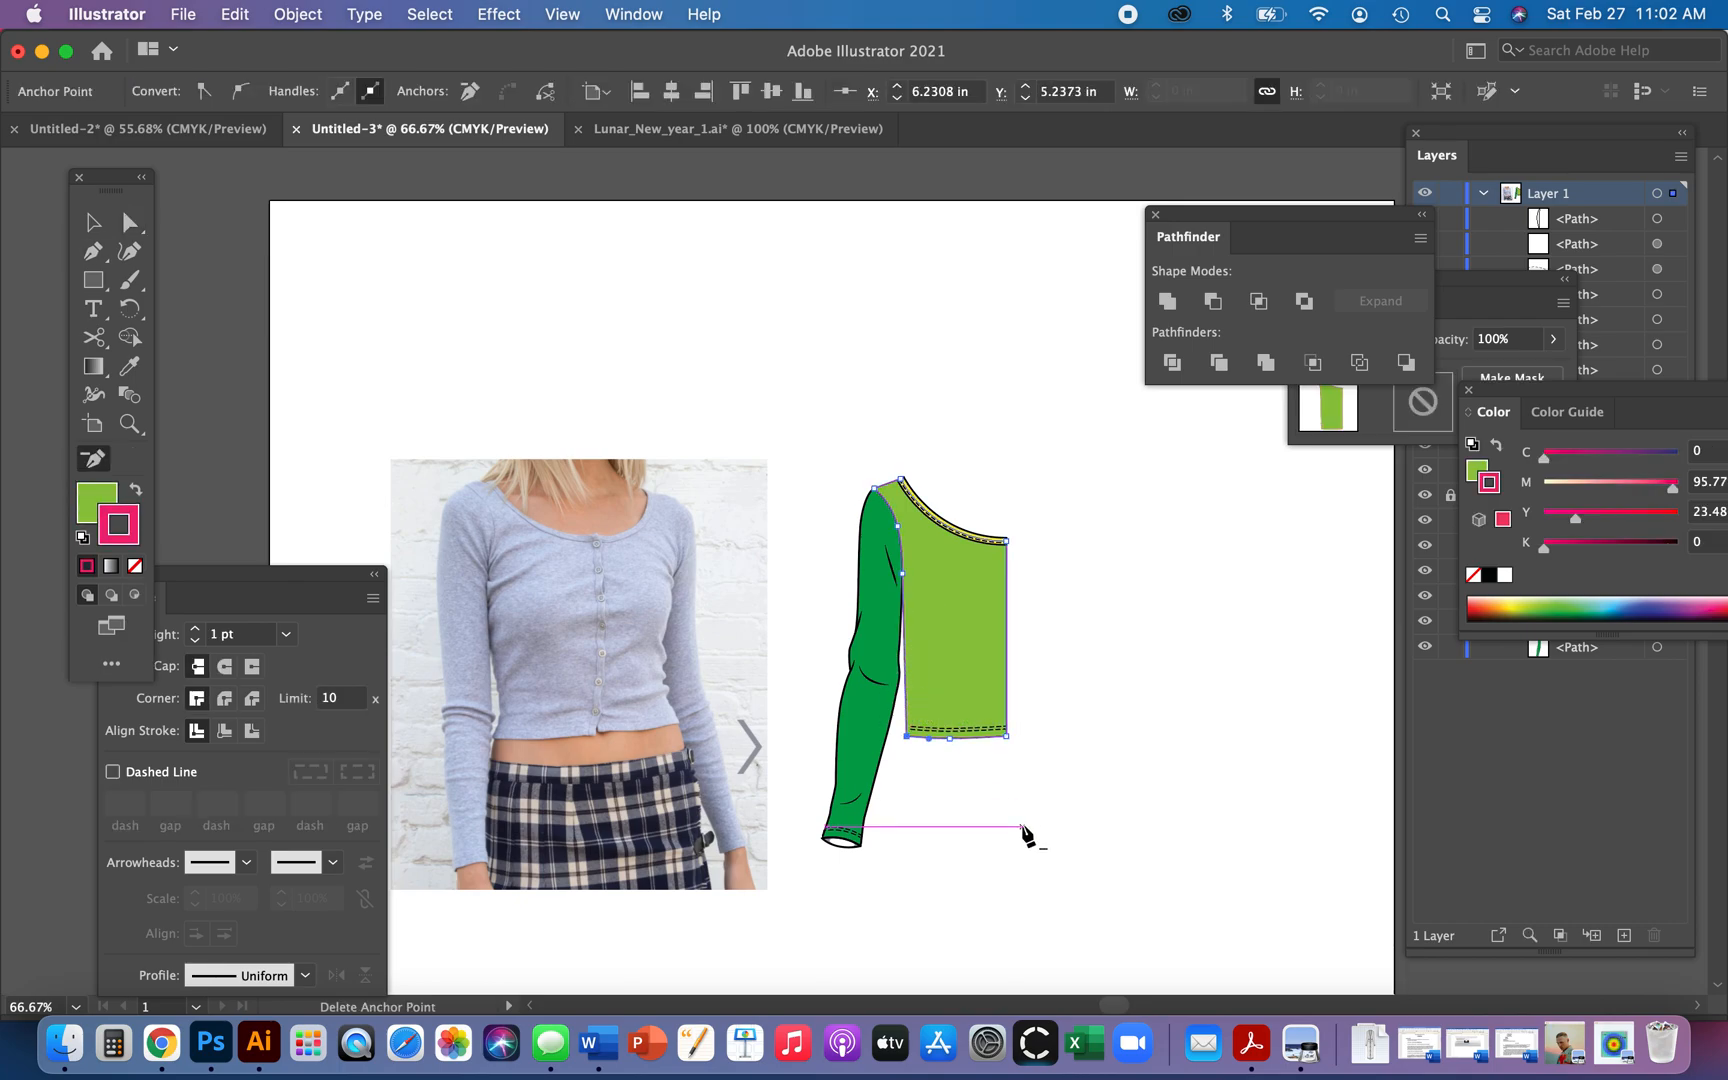
- Try to add an anchor point on the bodice's side seam beside the sleeve's elbow
{"action": "key", "text": "plus"}
{"action": "left_click", "coordinate": [903, 669]}
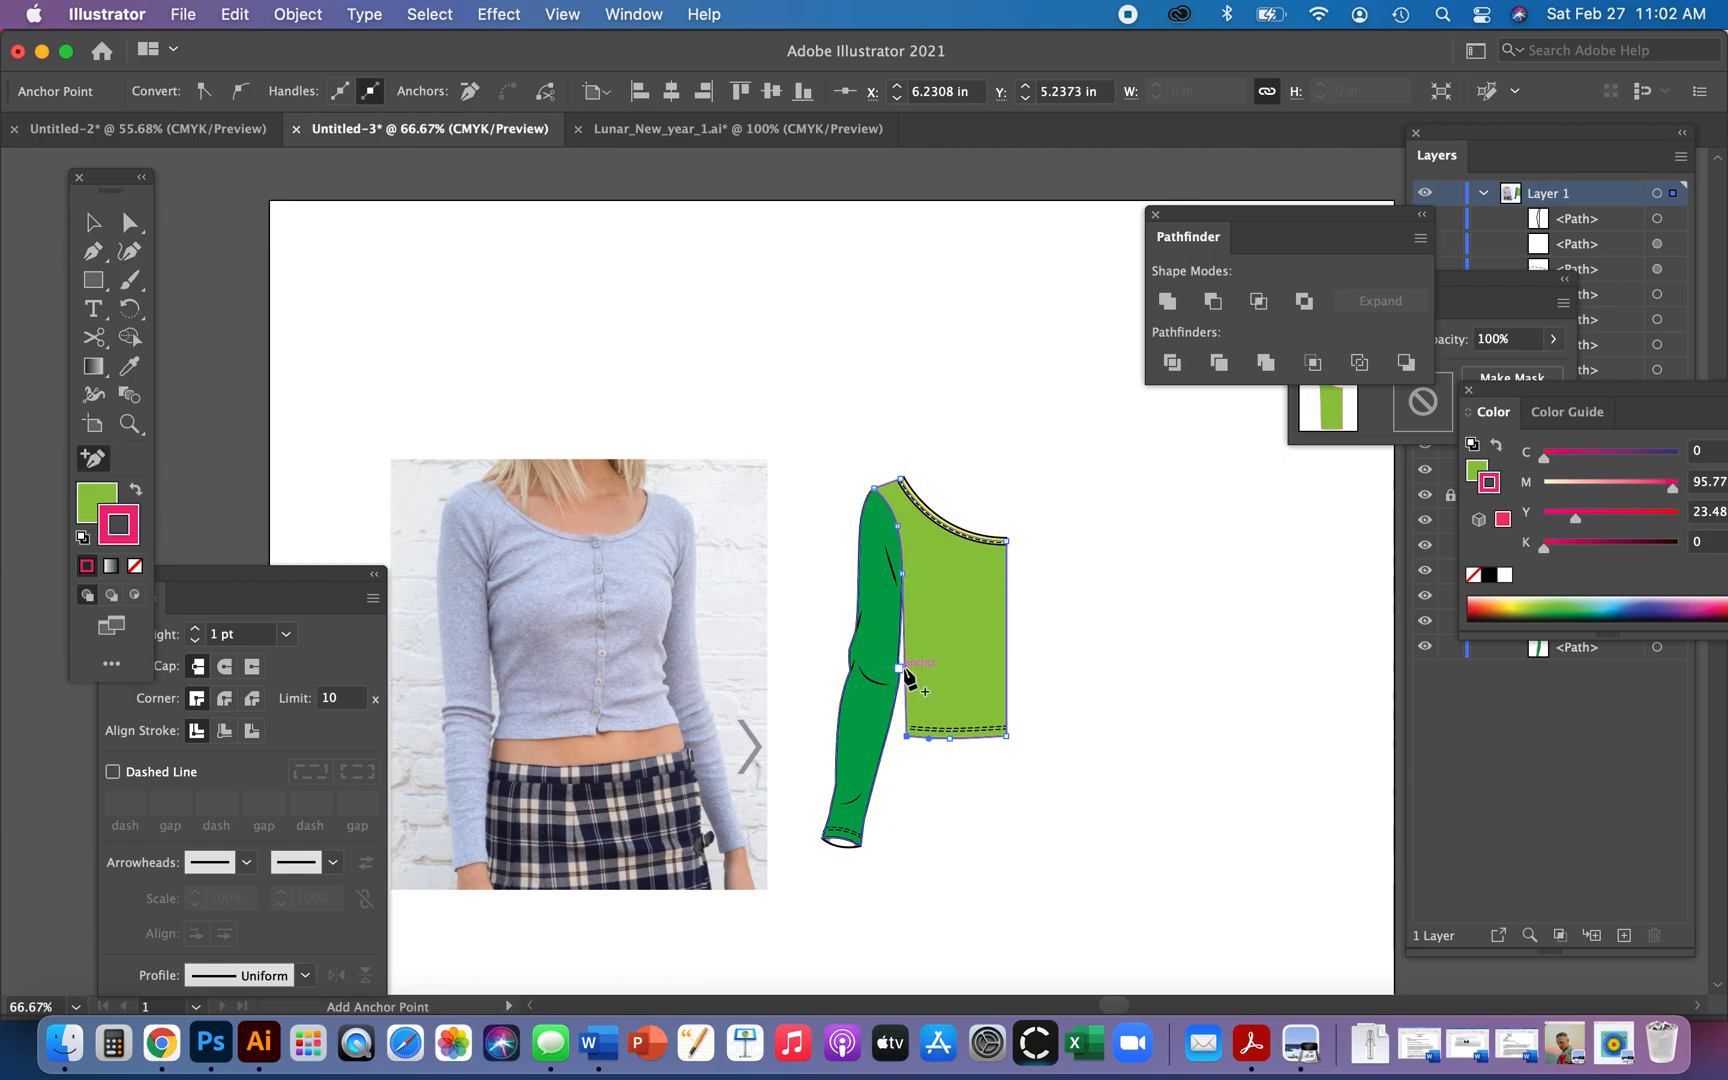
{"action": "left_click", "coordinate": [906, 672]}
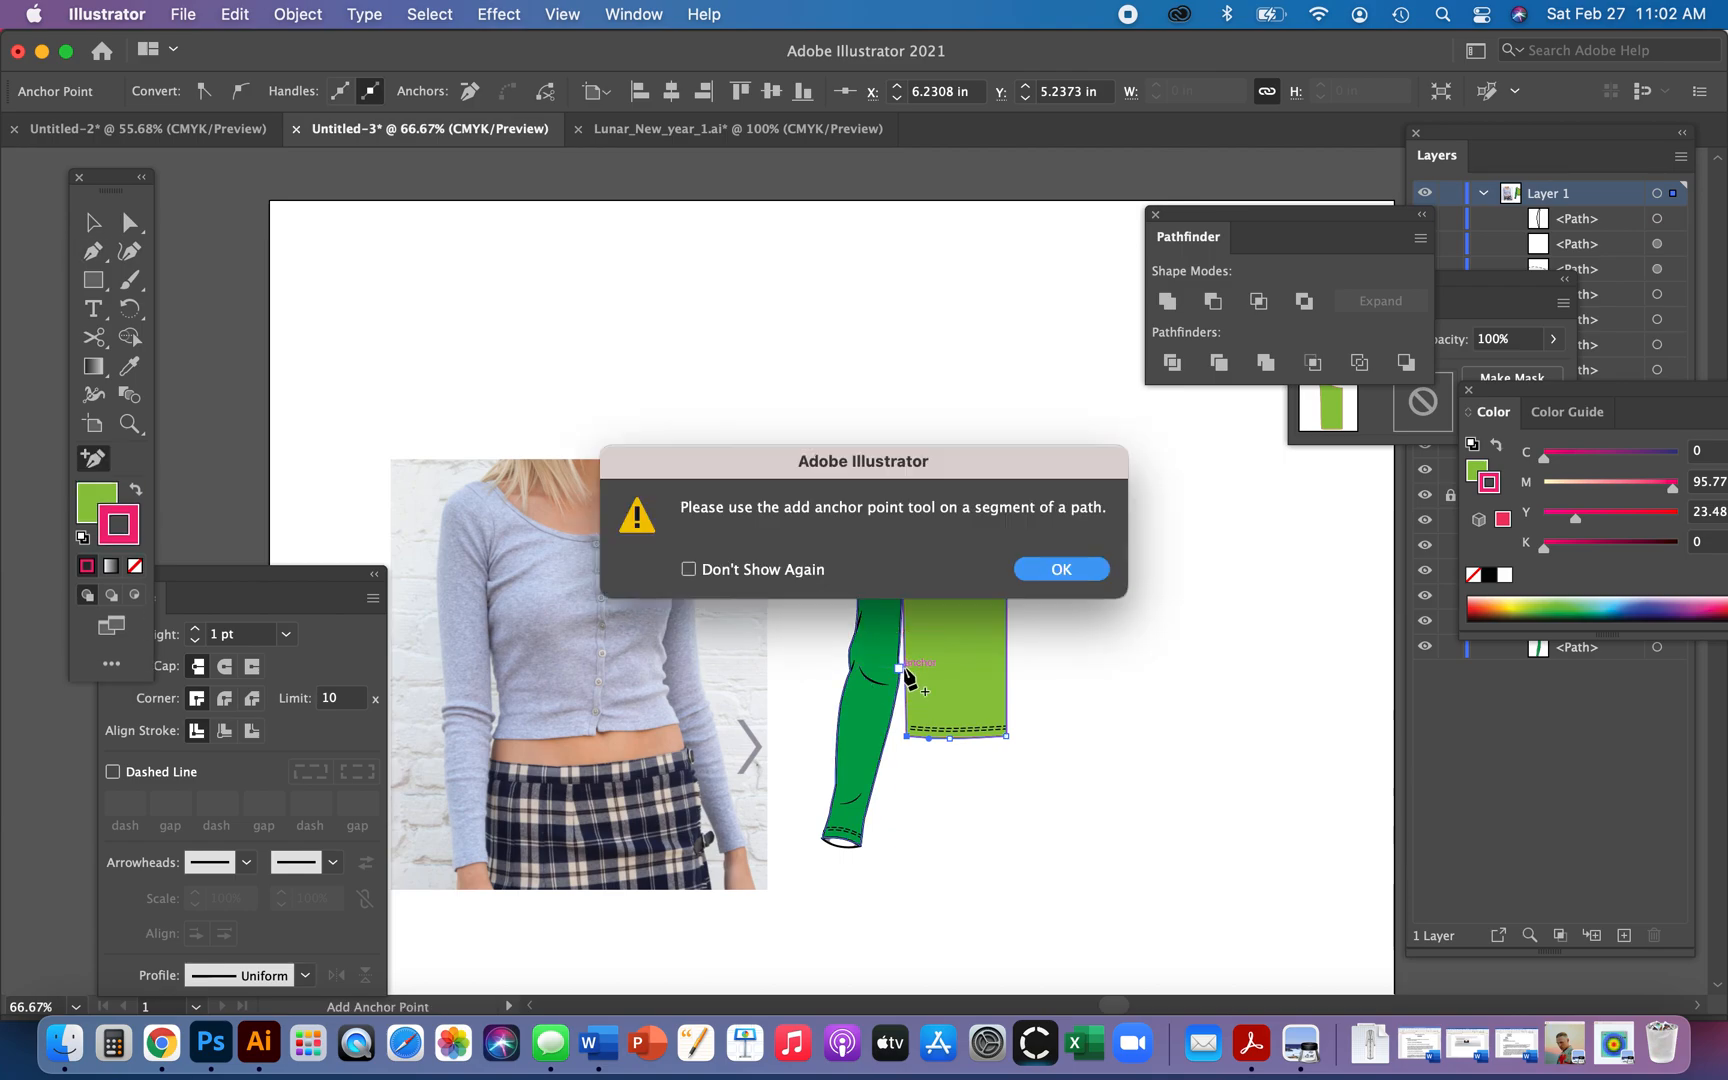
{"action": "left_click", "coordinate": [1046, 579]}
{"action": "left_click", "coordinate": [907, 673]}
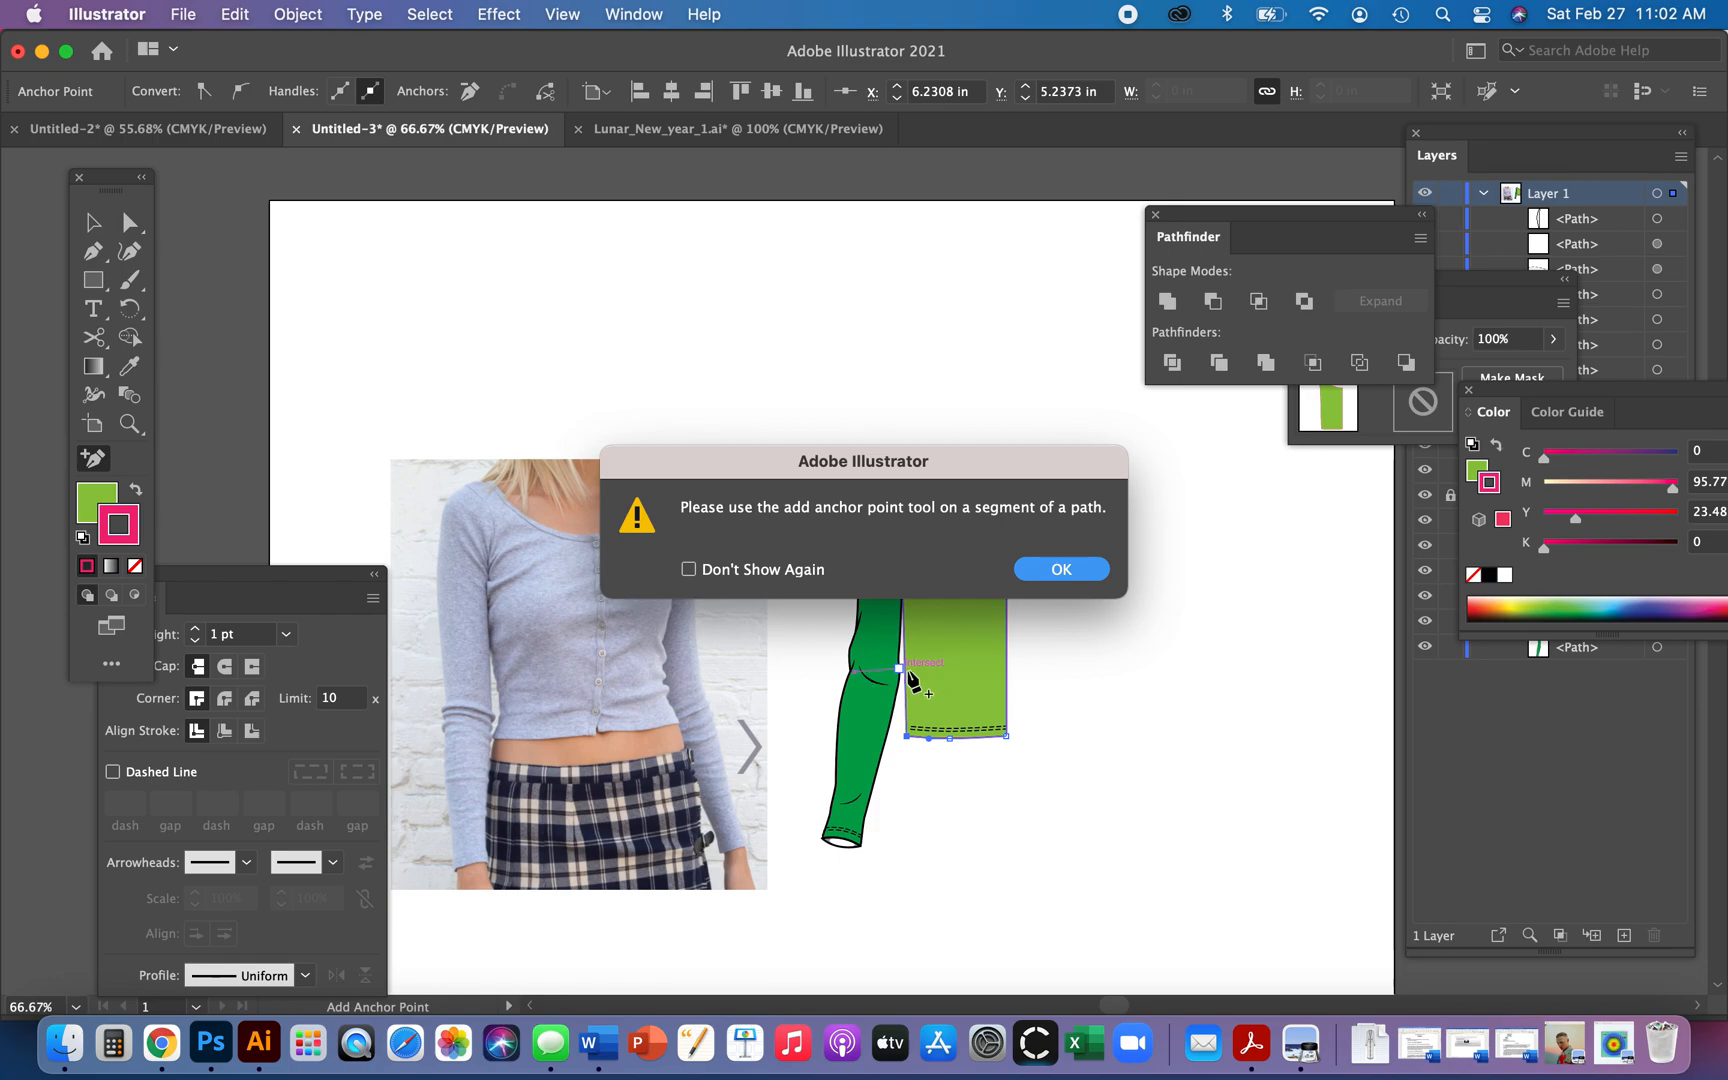
{"action": "left_click", "coordinate": [1041, 575]}
- Add an anchor point at waist height on the bodice's side seam and move it slightly inward
{"action": "key", "text": "z"}
{"action": "left_click_drag", "start_coordinate": [891, 597], "coordinate": [1098, 863]}
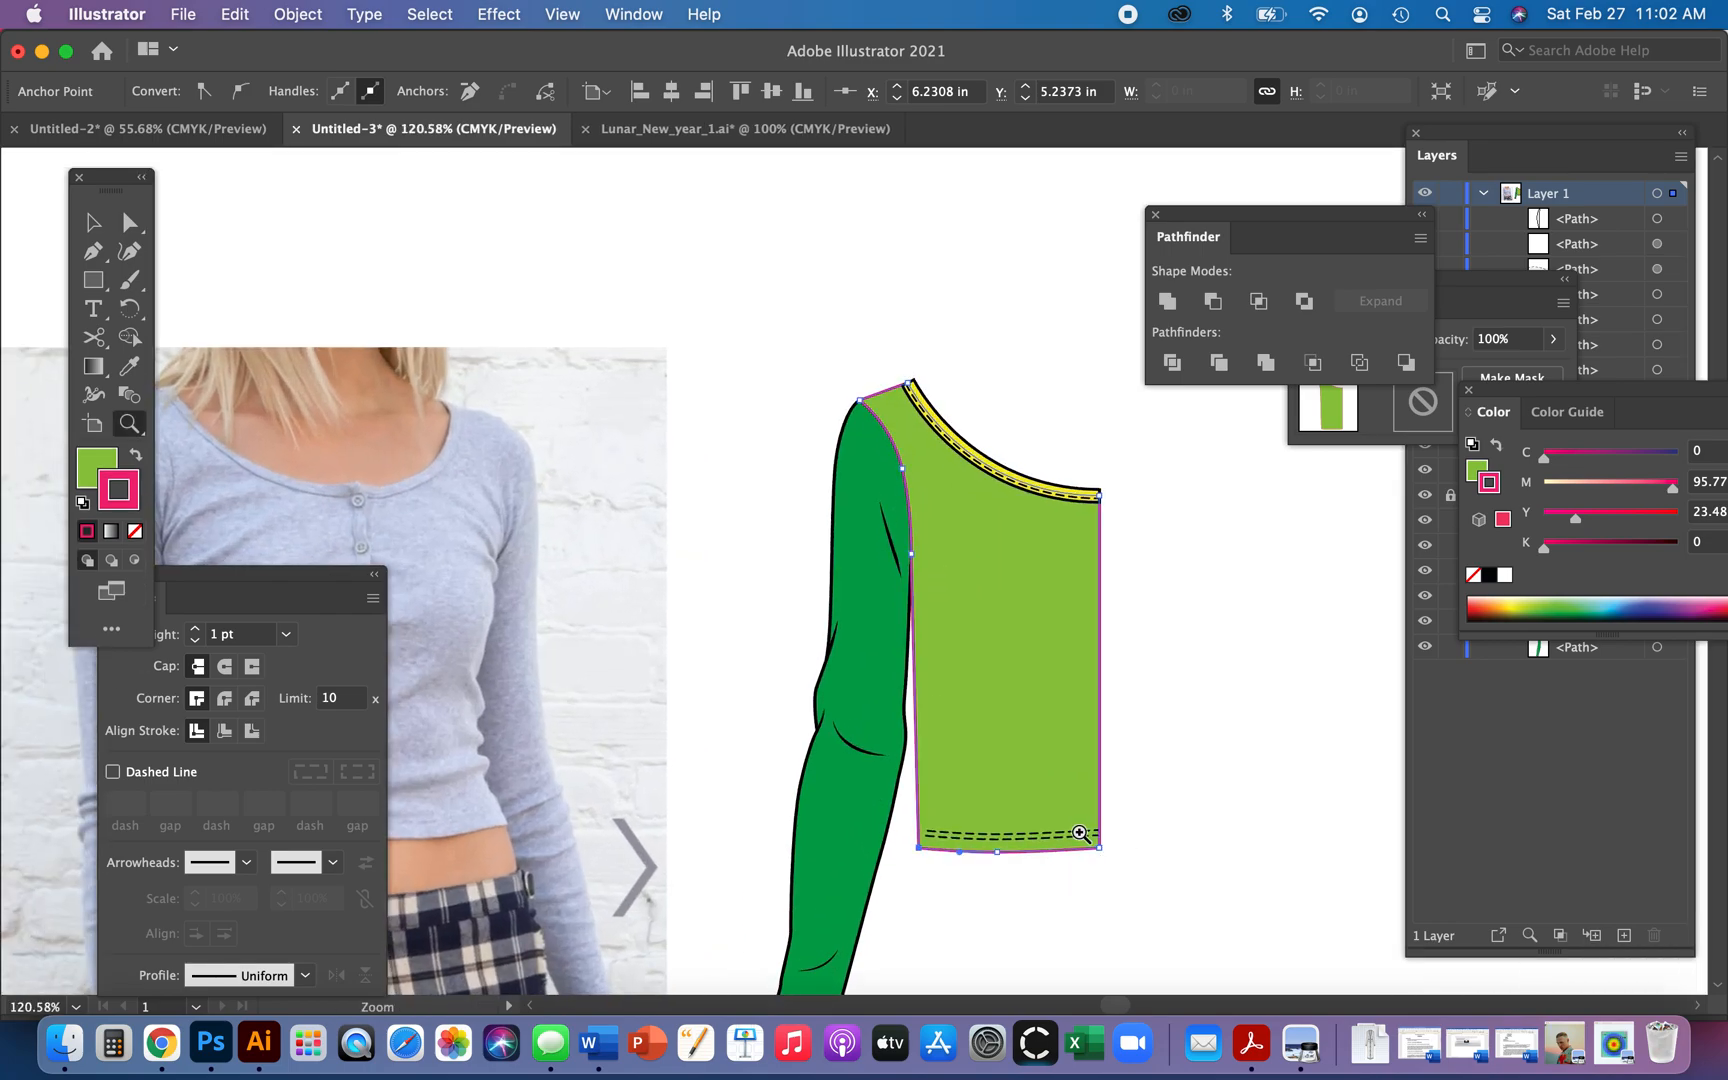
{"action": "key", "text": "plus"}
{"action": "left_click", "coordinate": [927, 717]}
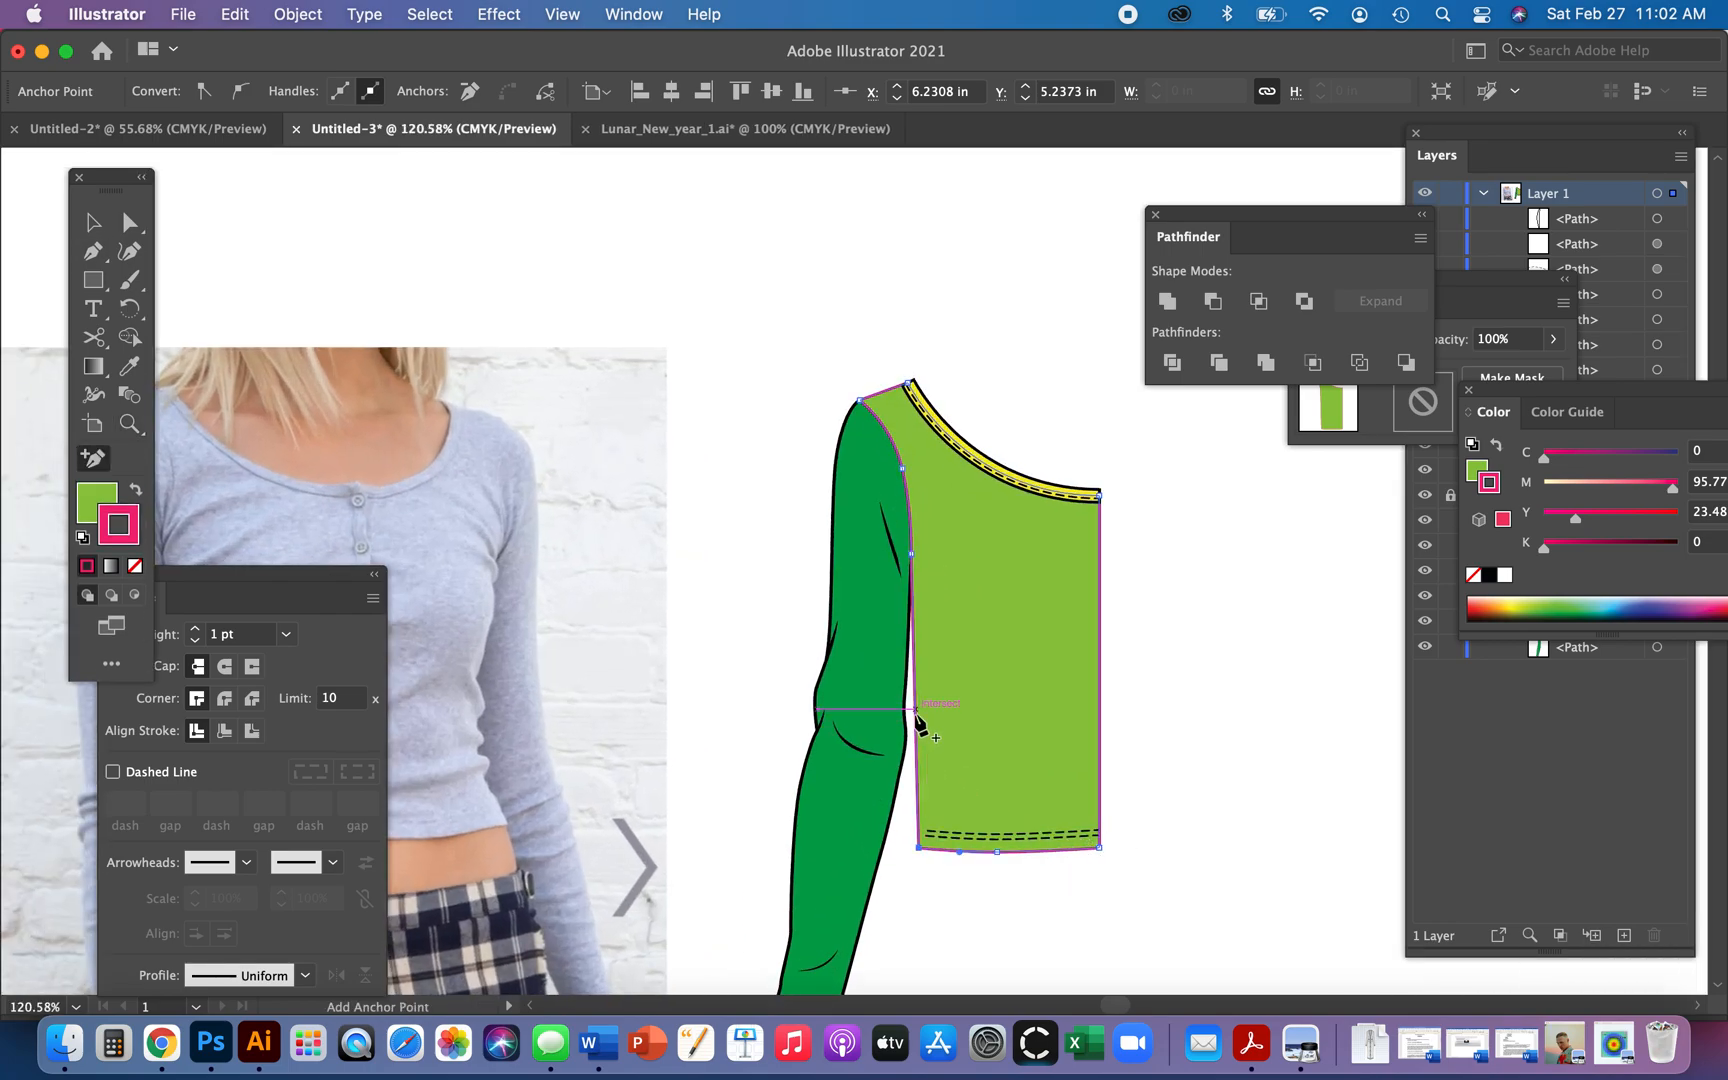
{"action": "key", "text": "a"}
{"action": "mouse_move", "coordinate": [927, 712]}
{"action": "left_mouse_down"}
{"action": "mouse_move", "coordinate": [946, 711]}
{"action": "mouse_move", "coordinate": [927, 710]}
{"action": "left_mouse_up"}
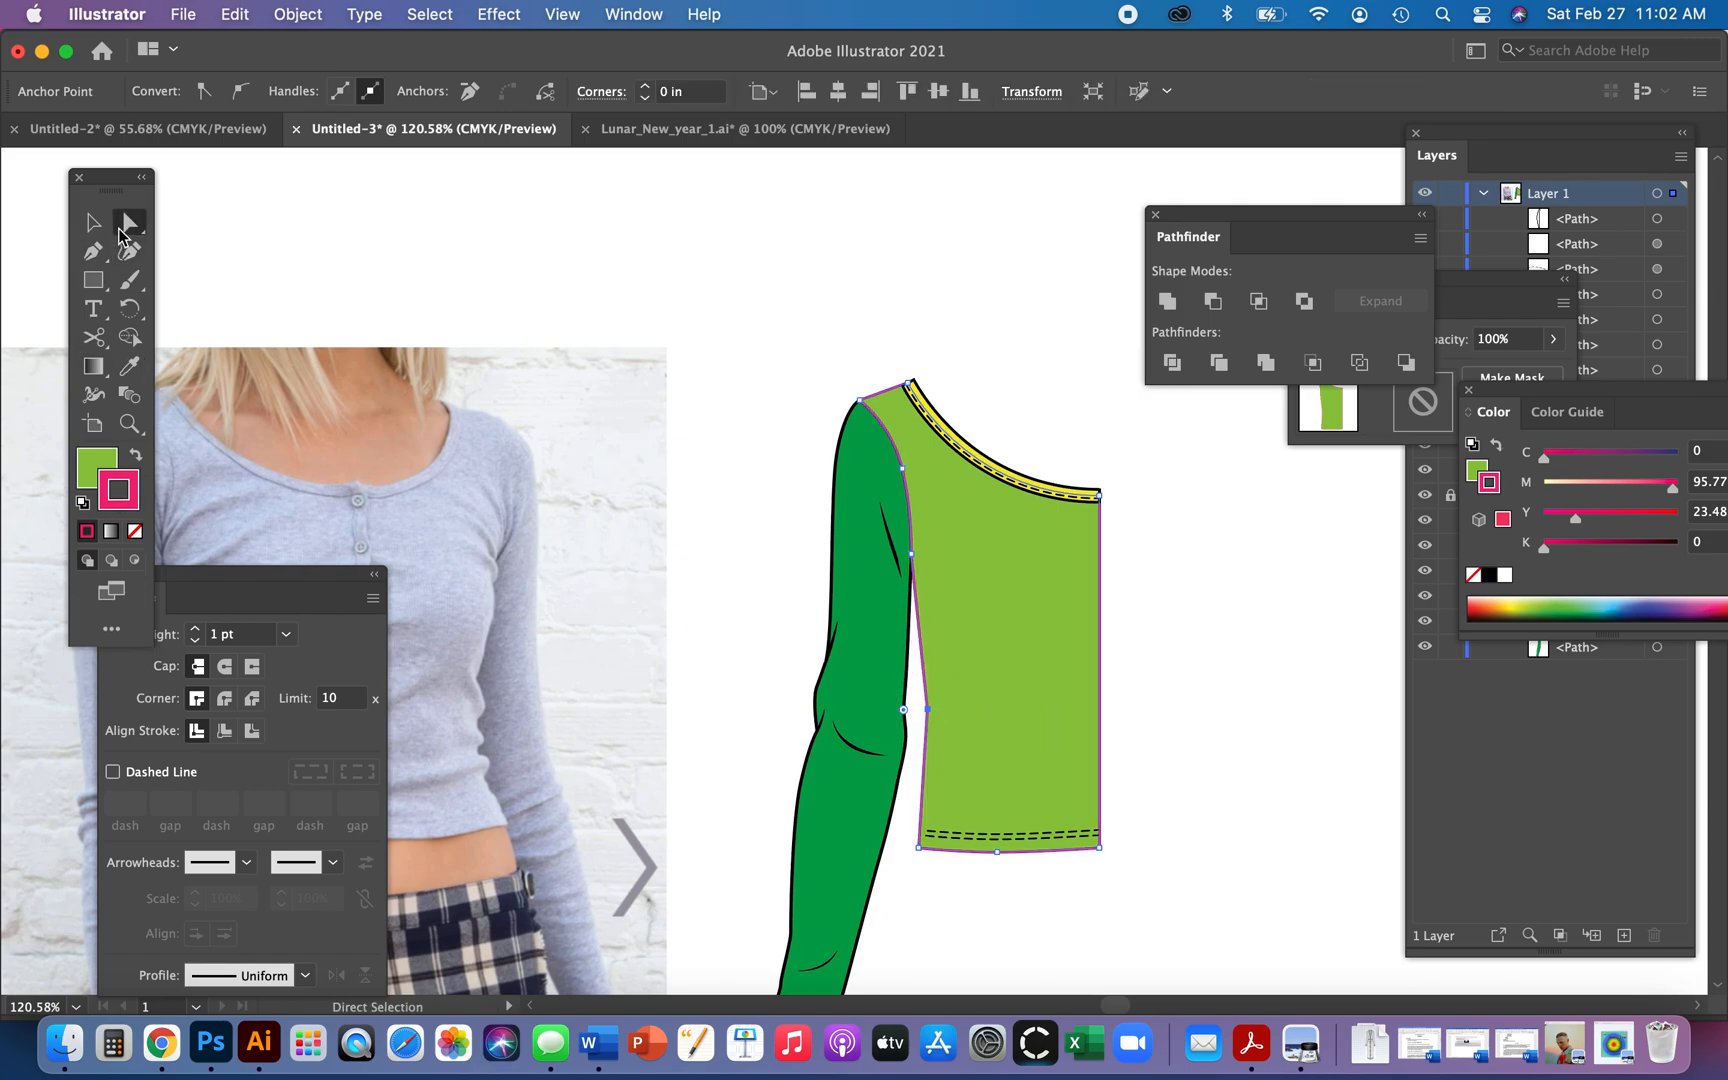
- Convert the side seam's waist anchor into a smooth point with the Anchor Point tool, curving the seam along its length
{"action": "left_click", "coordinate": [122, 228]}
{"action": "left_click", "coordinate": [92, 246]}
{"action": "left_click_drag", "start_coordinate": [92, 250], "coordinate": [175, 285]}
{"action": "left_click_drag", "start_coordinate": [928, 710], "coordinate": [921, 761]}
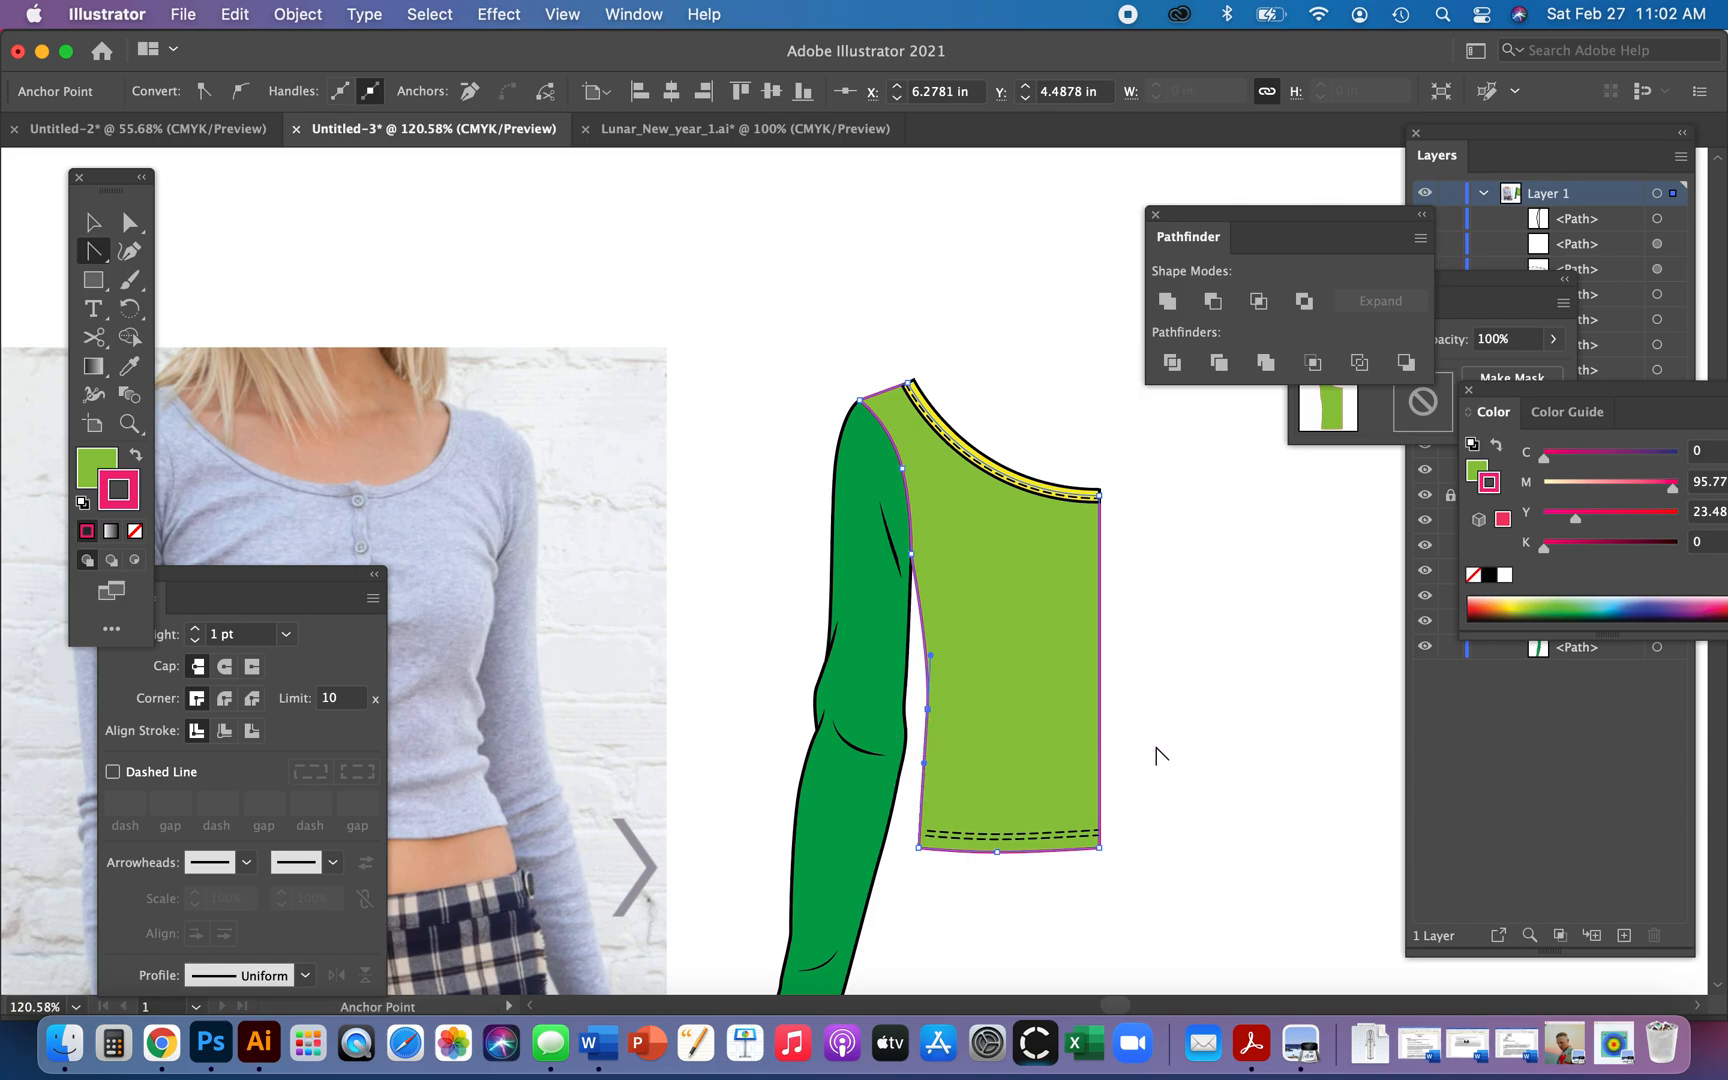
{"action": "key", "text": "a"}
{"action": "left_click", "coordinate": [1230, 718]}
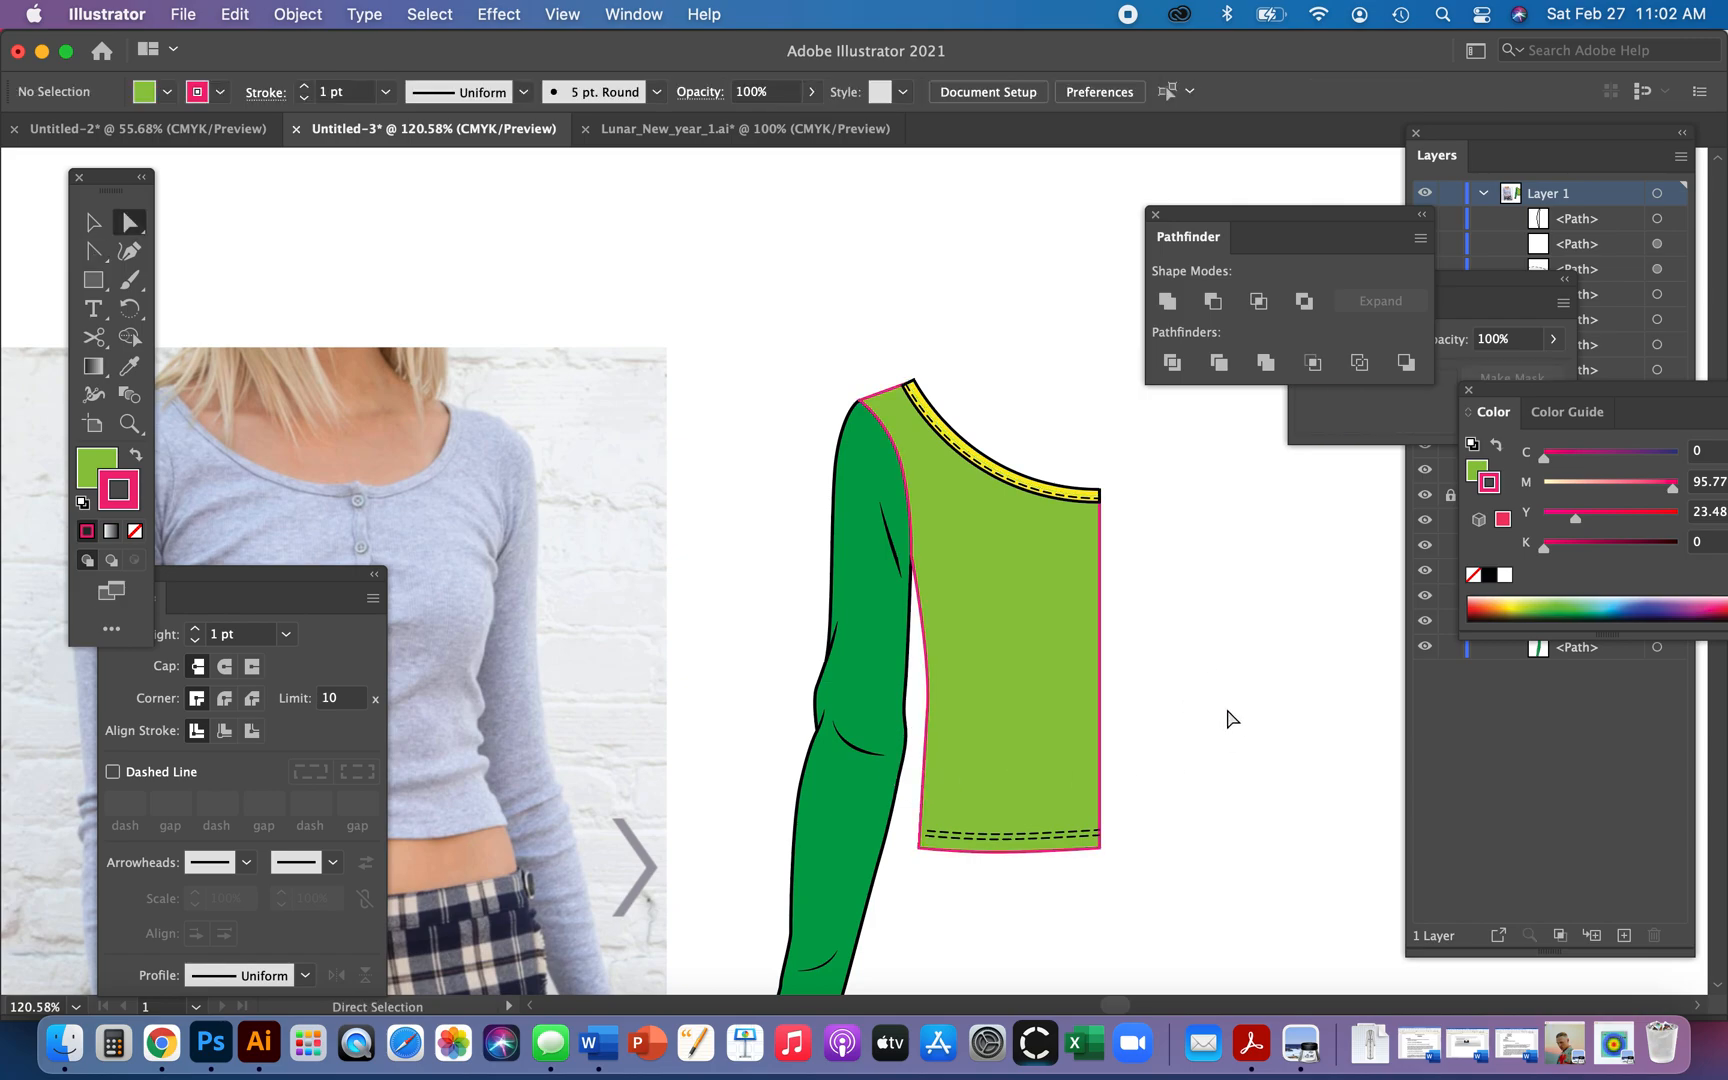
{"action": "left_click", "coordinate": [938, 715]}
{"action": "left_click", "coordinate": [908, 742]}
{"action": "left_click", "coordinate": [928, 711]}
{"action": "left_click_drag", "start_coordinate": [928, 712], "coordinate": [930, 706]}
{"action": "left_click", "coordinate": [1299, 746]}
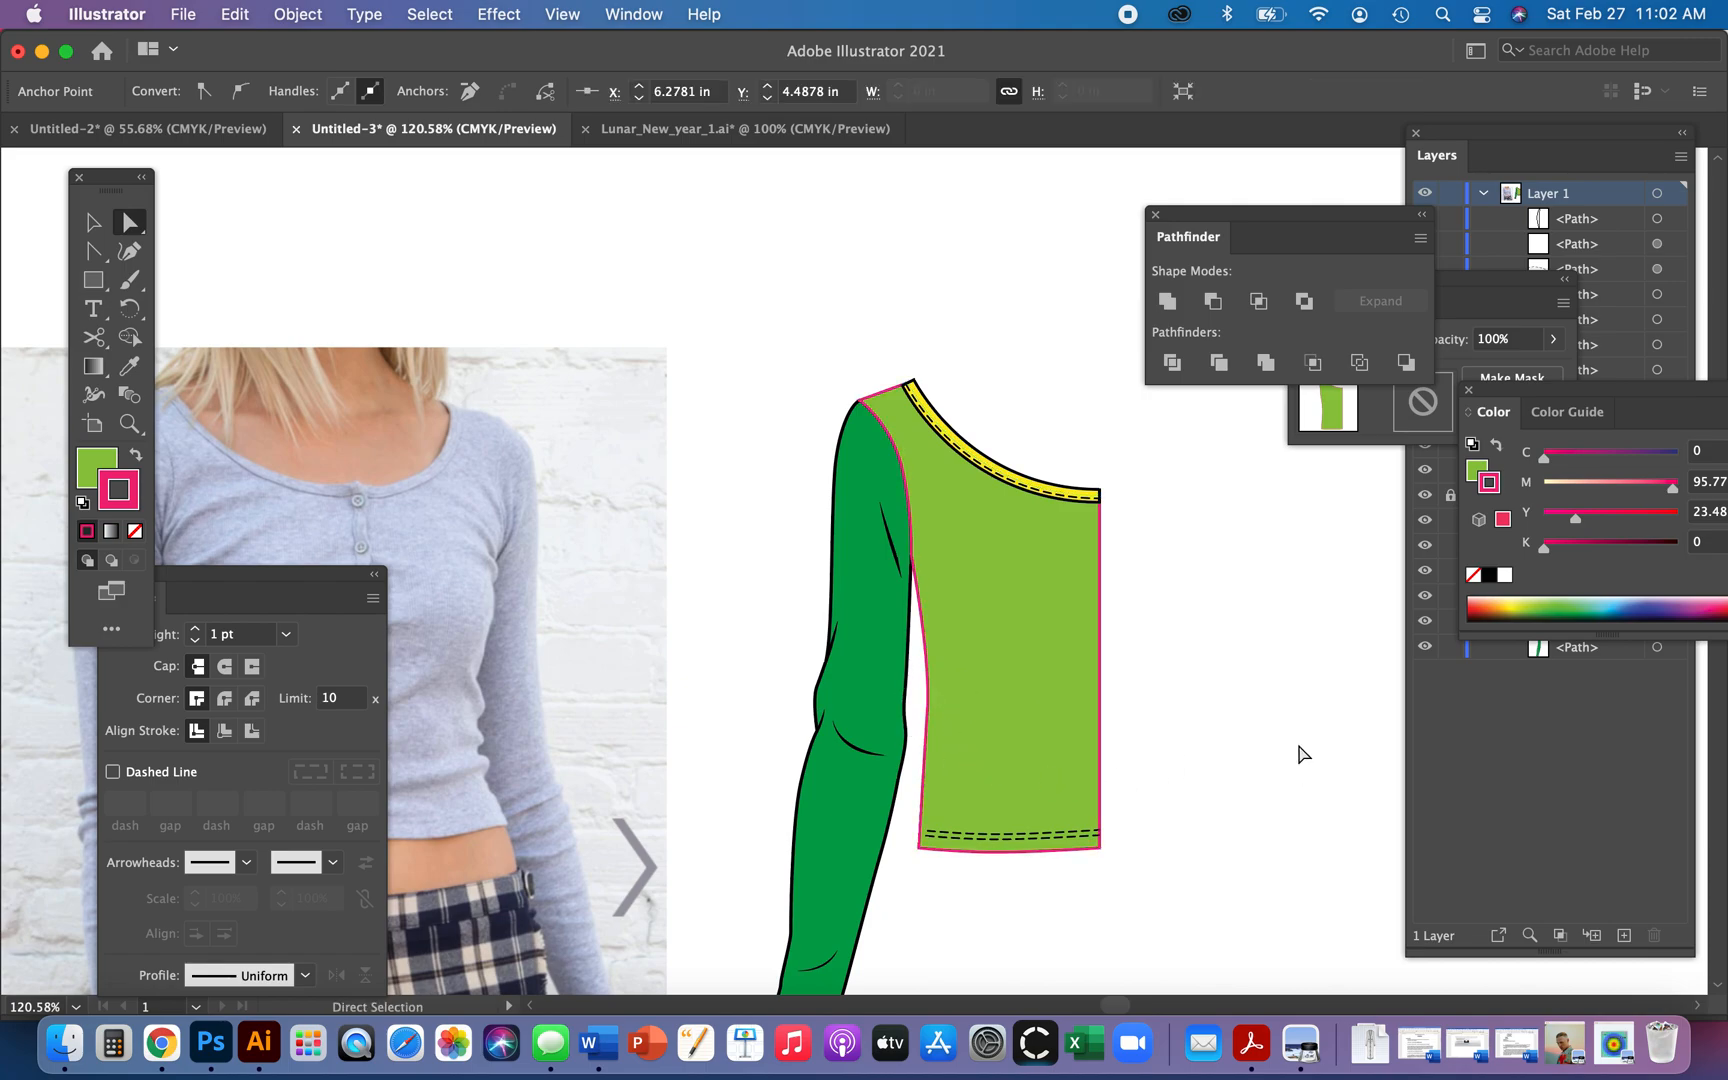
- Apply the bodice's light green fill and pink stroke to the sleeve with the Eyedropper
{"action": "key", "text": "super+minus"}
{"action": "key", "text": "super+minus"}
{"action": "key", "text": "super+minus"}
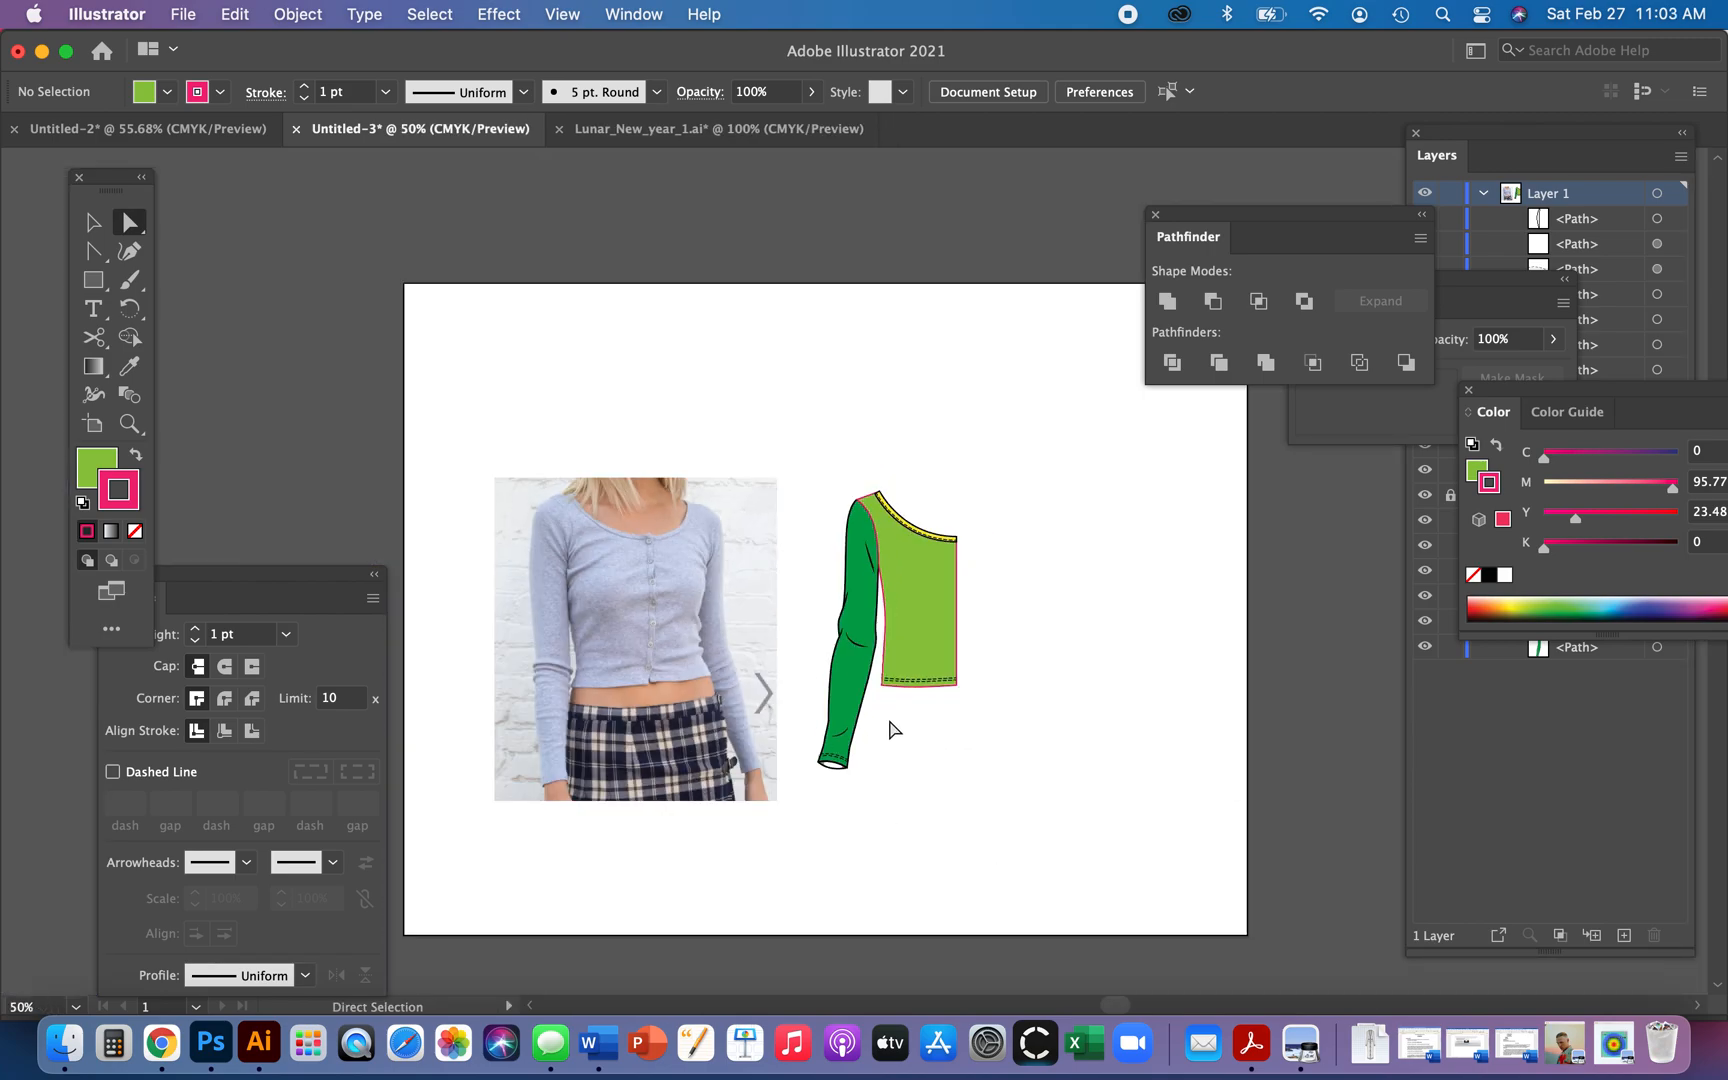
{"action": "left_click", "coordinate": [857, 692]}
{"action": "key", "text": "i"}
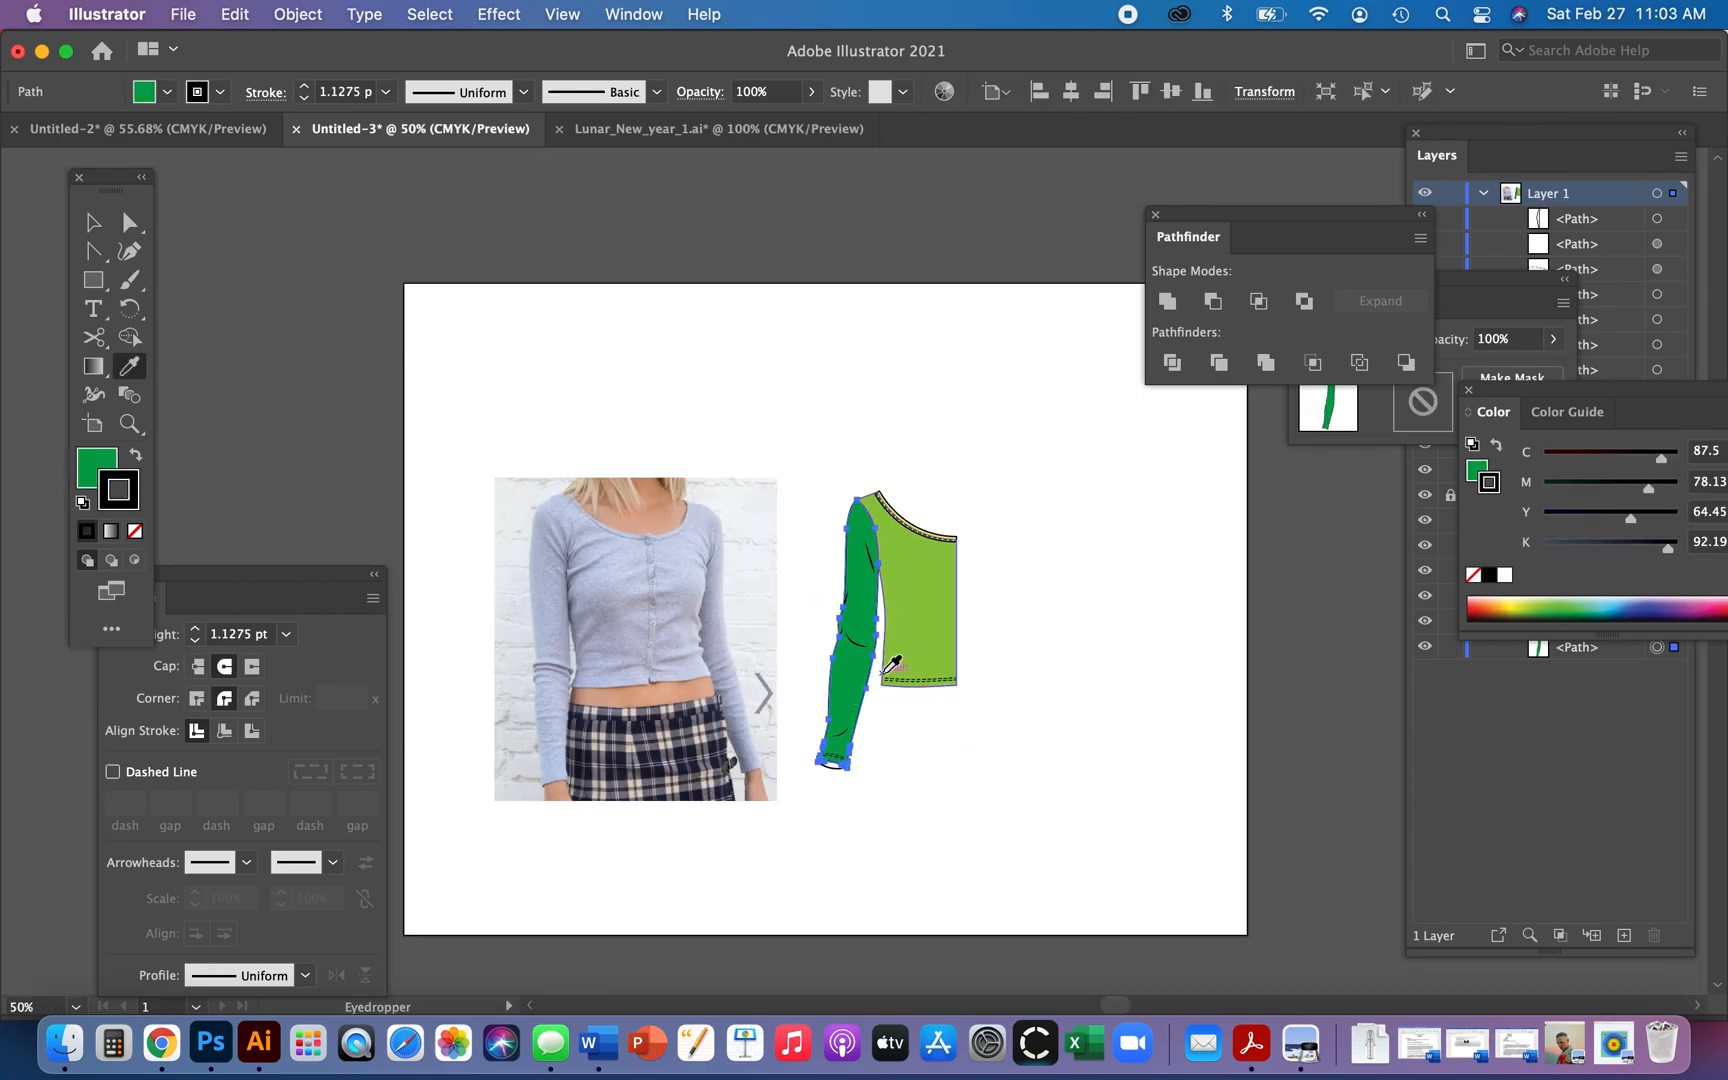
{"action": "left_click", "coordinate": [900, 660]}
{"action": "key", "text": "a"}
{"action": "left_click", "coordinate": [1100, 604]}
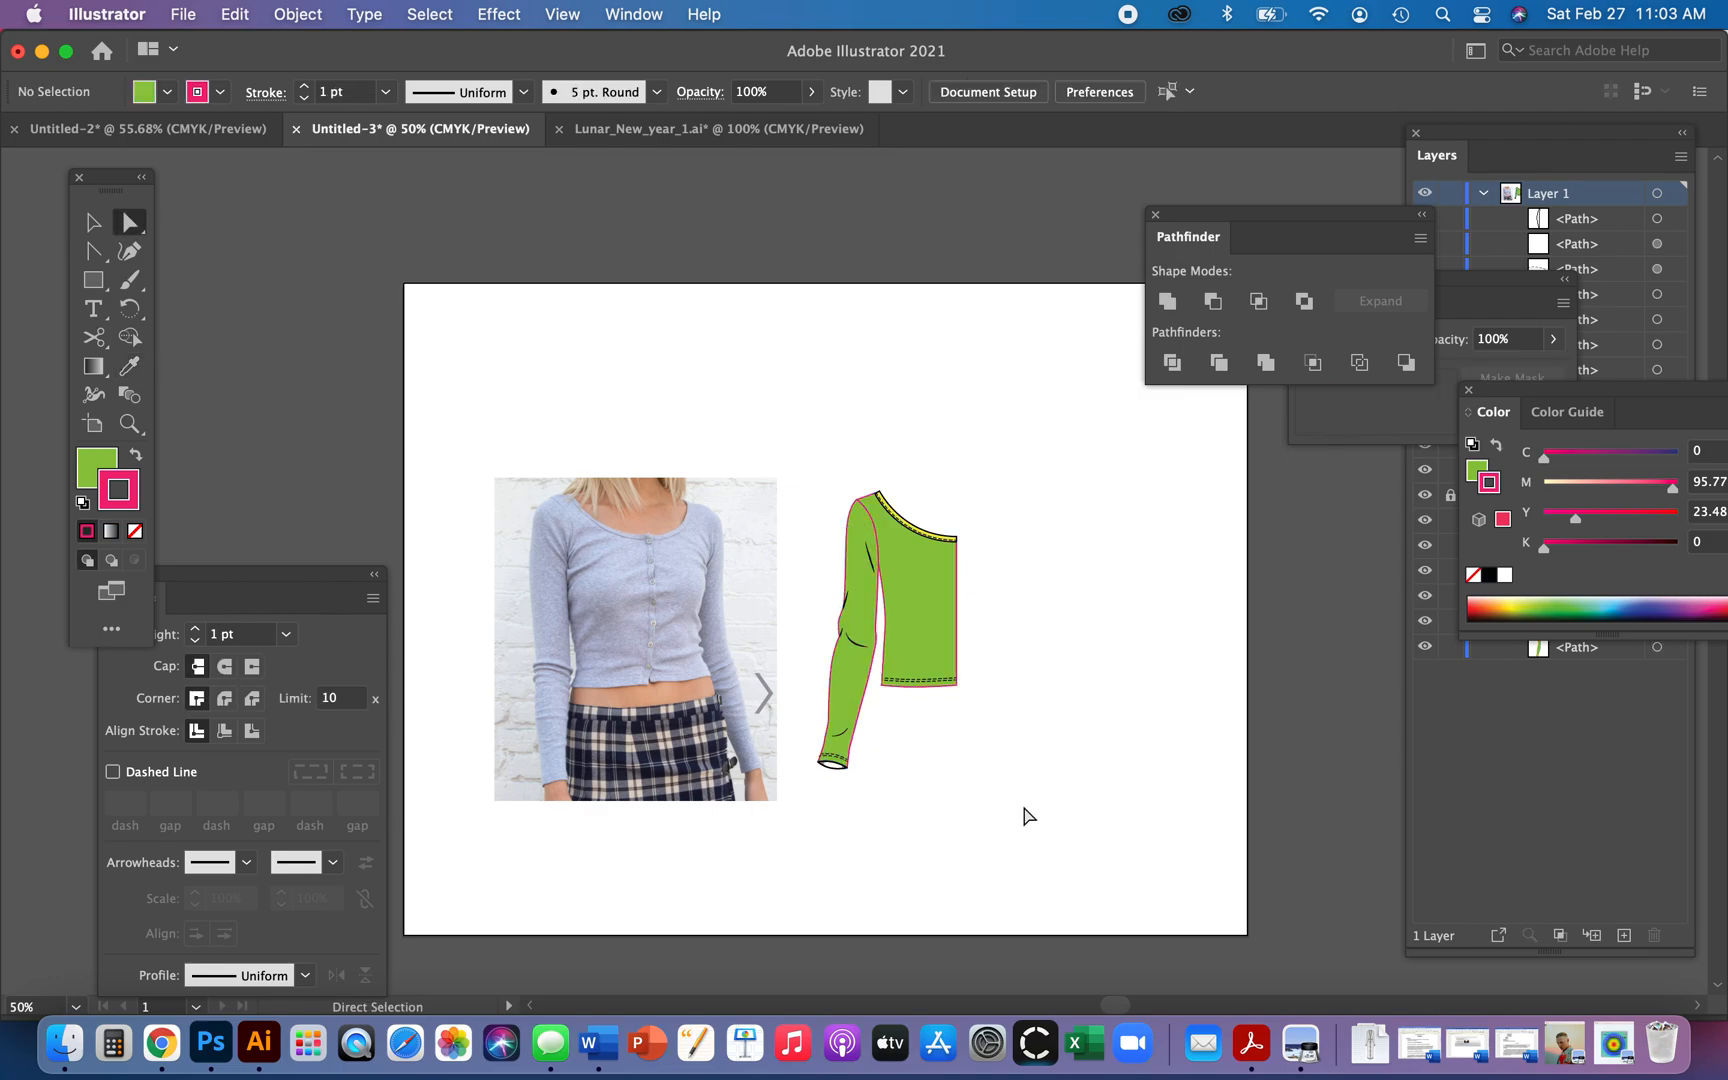
- Change the stroke colour of both the sleeve and the bodice to black
{"action": "left_click", "coordinate": [861, 704]}
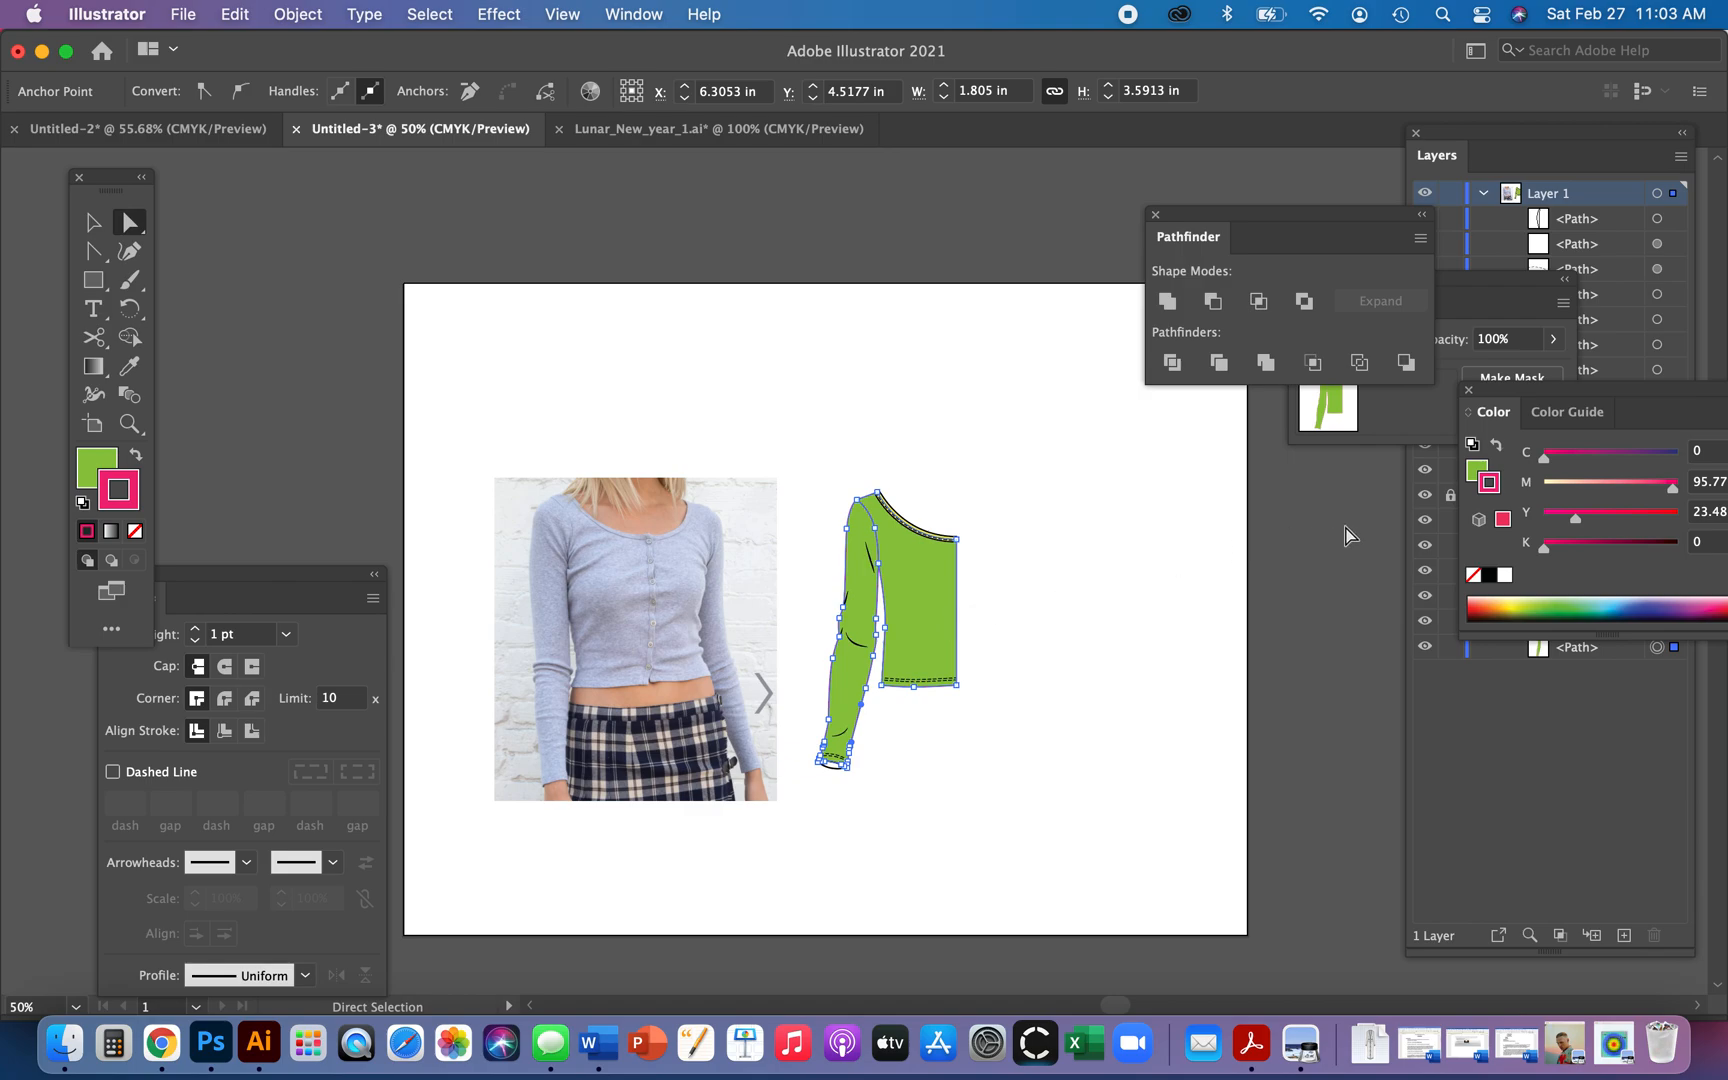
{"action": "left_click", "coordinate": [1489, 574]}
{"action": "left_click", "coordinate": [1117, 663]}
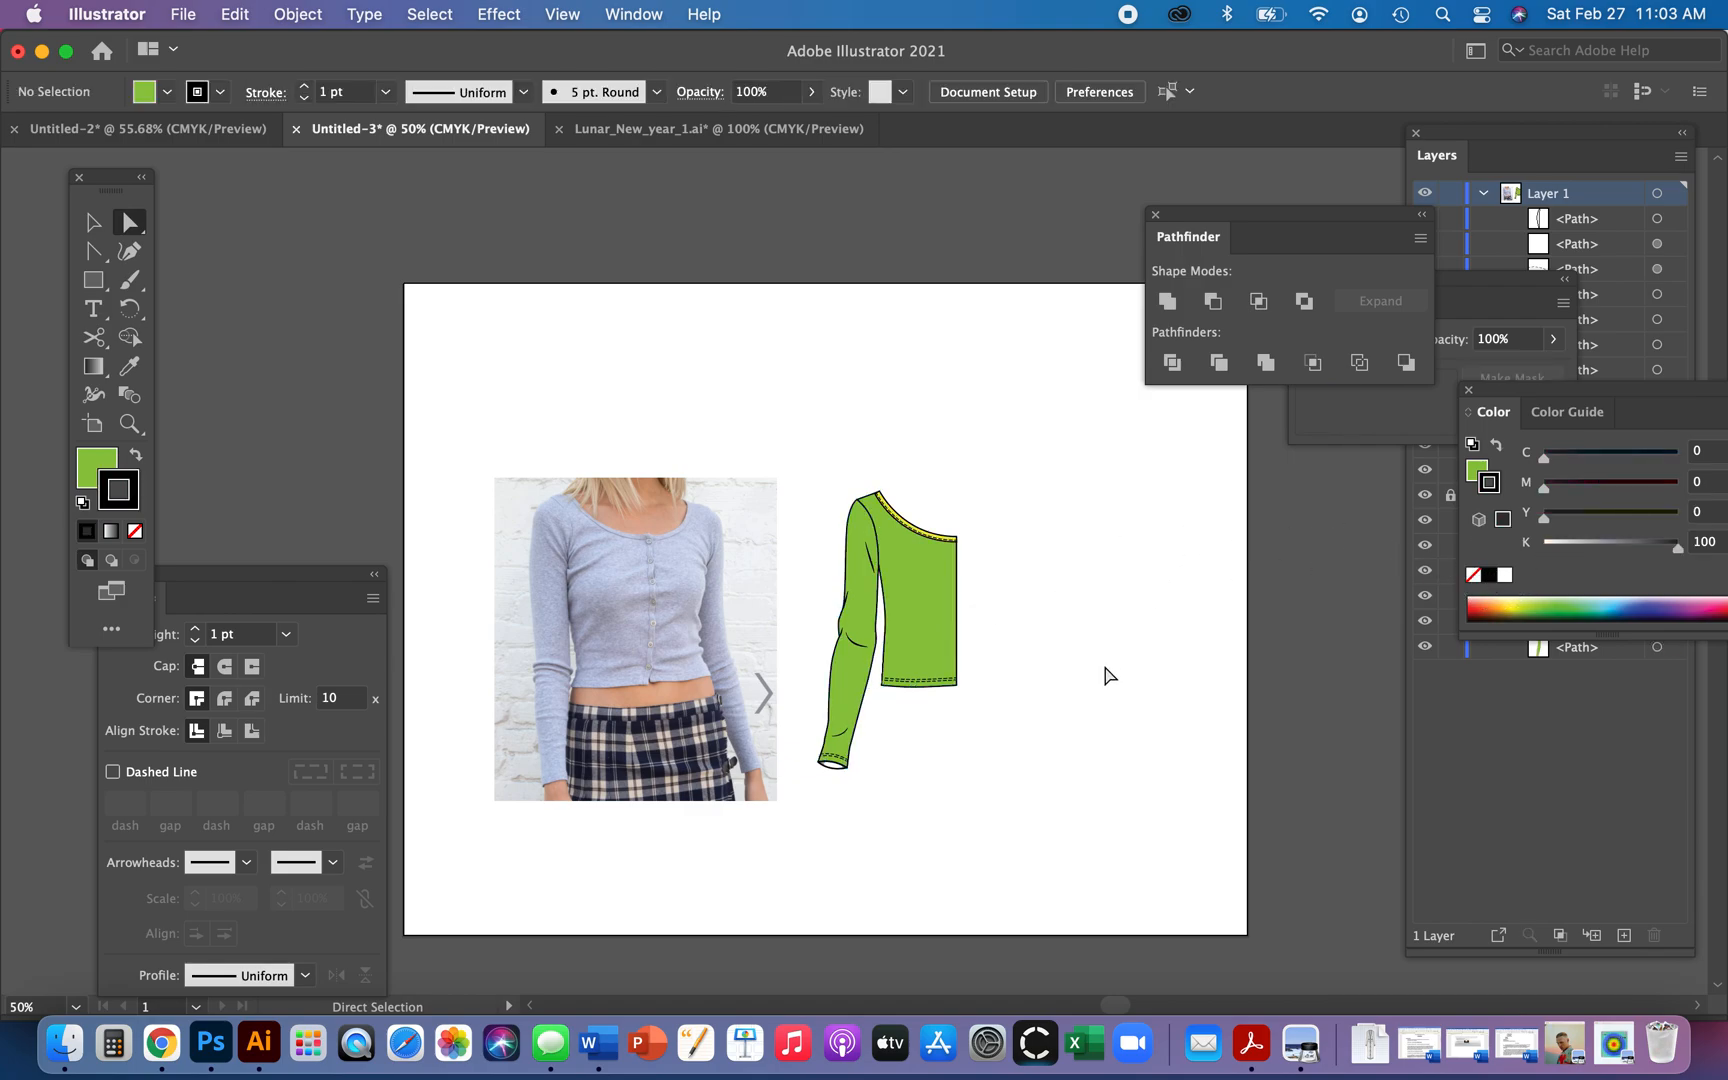
- Select the whole half garment, including sleeve, bodice, neckline band and stitching, and place a duplicate of it to the right
{"action": "key", "text": "z"}
{"action": "left_click_drag", "start_coordinate": [833, 445], "coordinate": [1114, 701]}
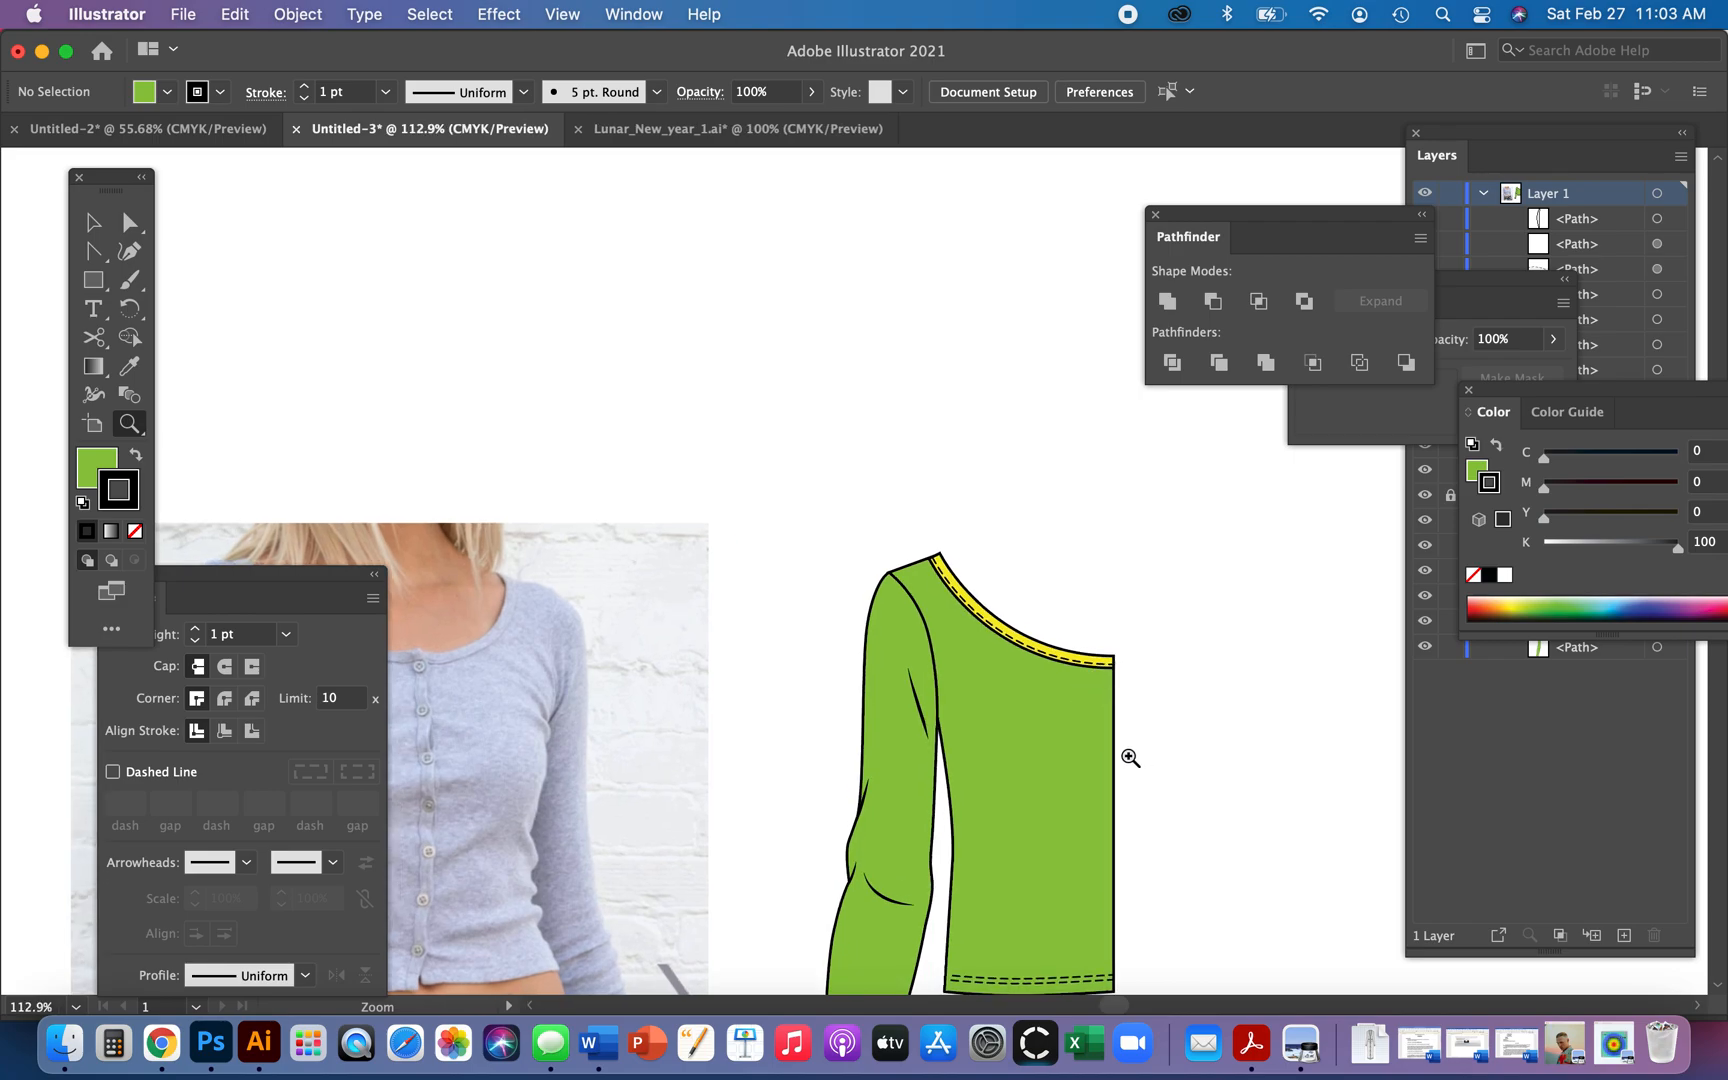
{"action": "key", "text": "a"}
{"action": "left_click", "coordinate": [1117, 768]}
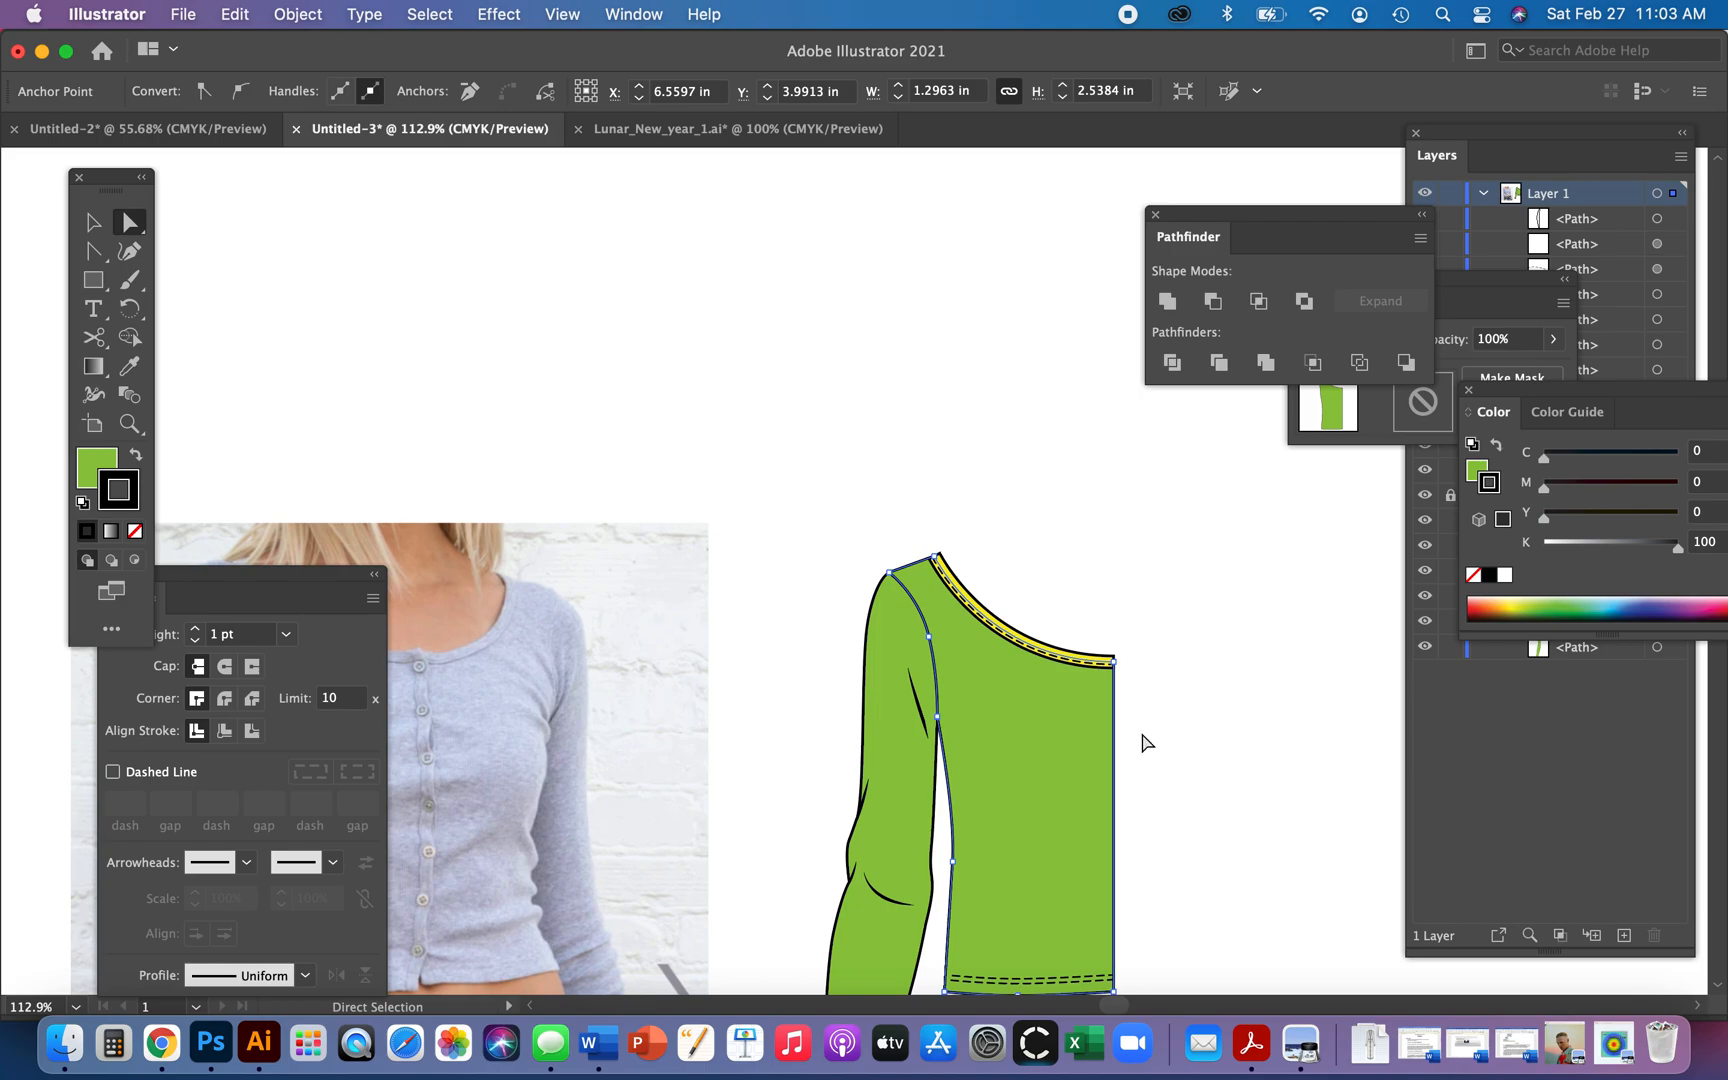
{"action": "left_click_drag", "start_coordinate": [1147, 742], "coordinate": [1056, 540]}
{"action": "key", "text": "v"}
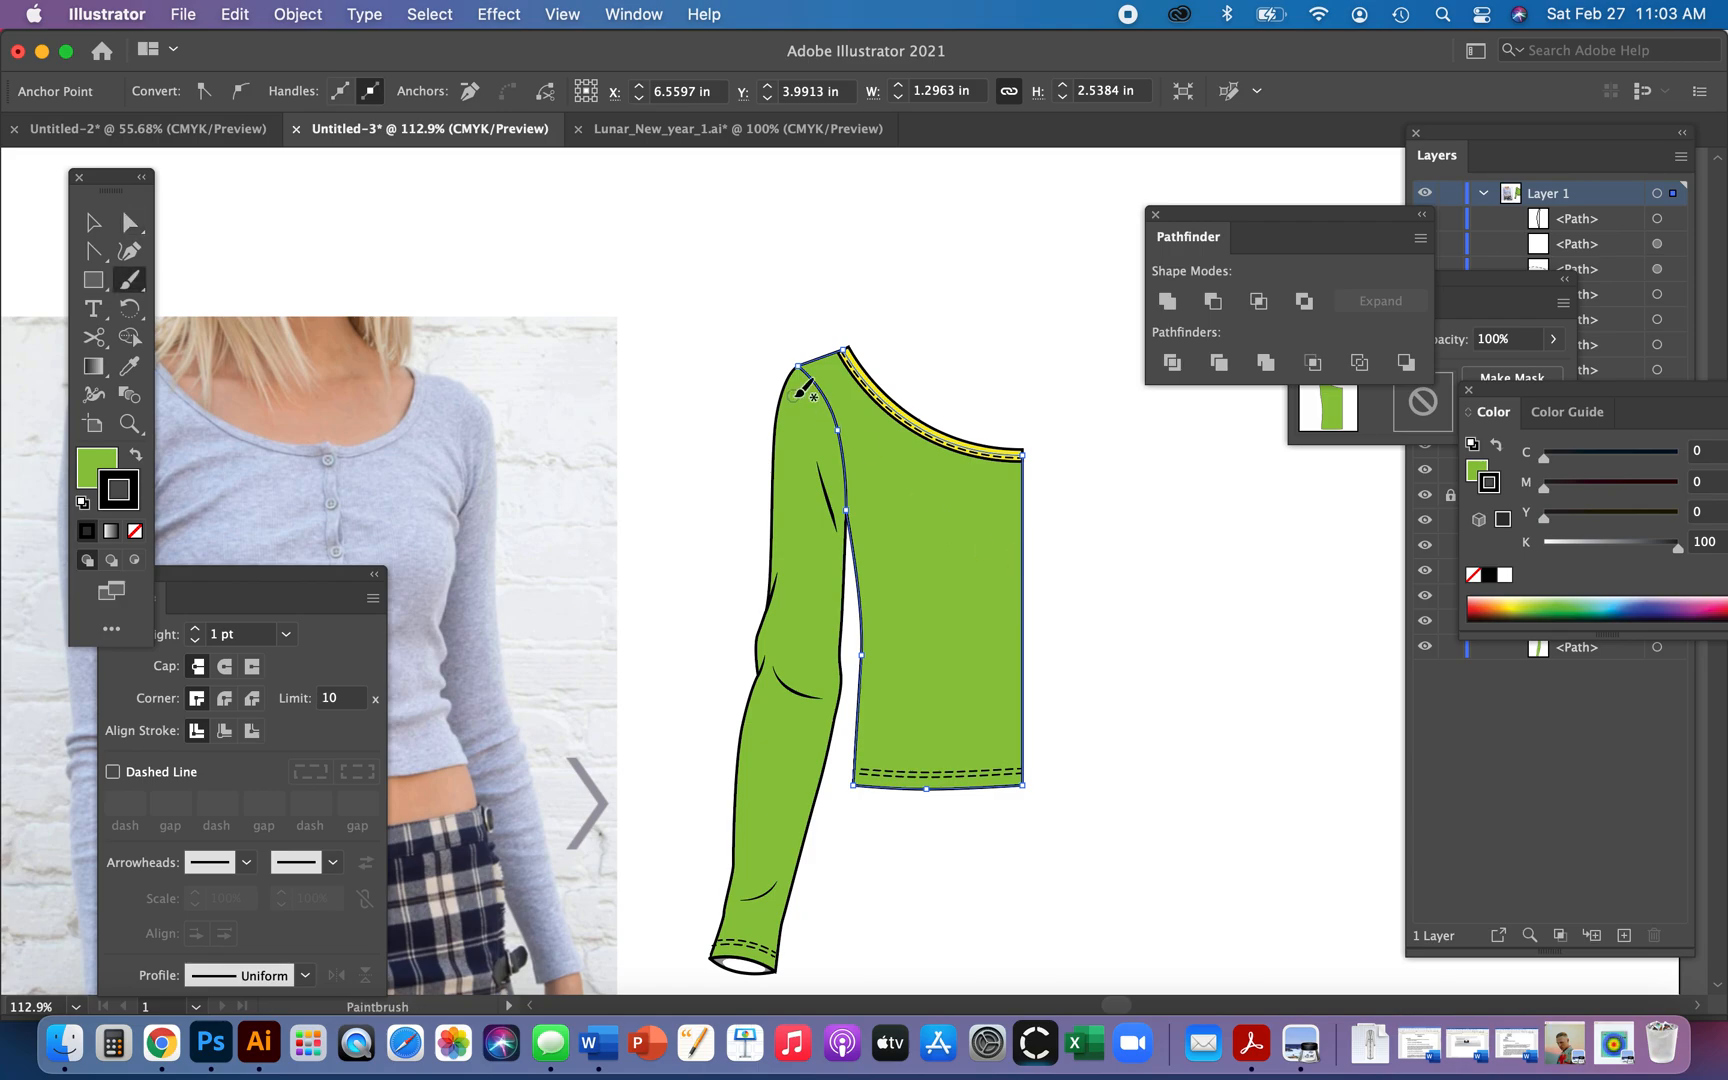
{"action": "left_click_drag", "start_coordinate": [685, 275], "coordinate": [1011, 684]}
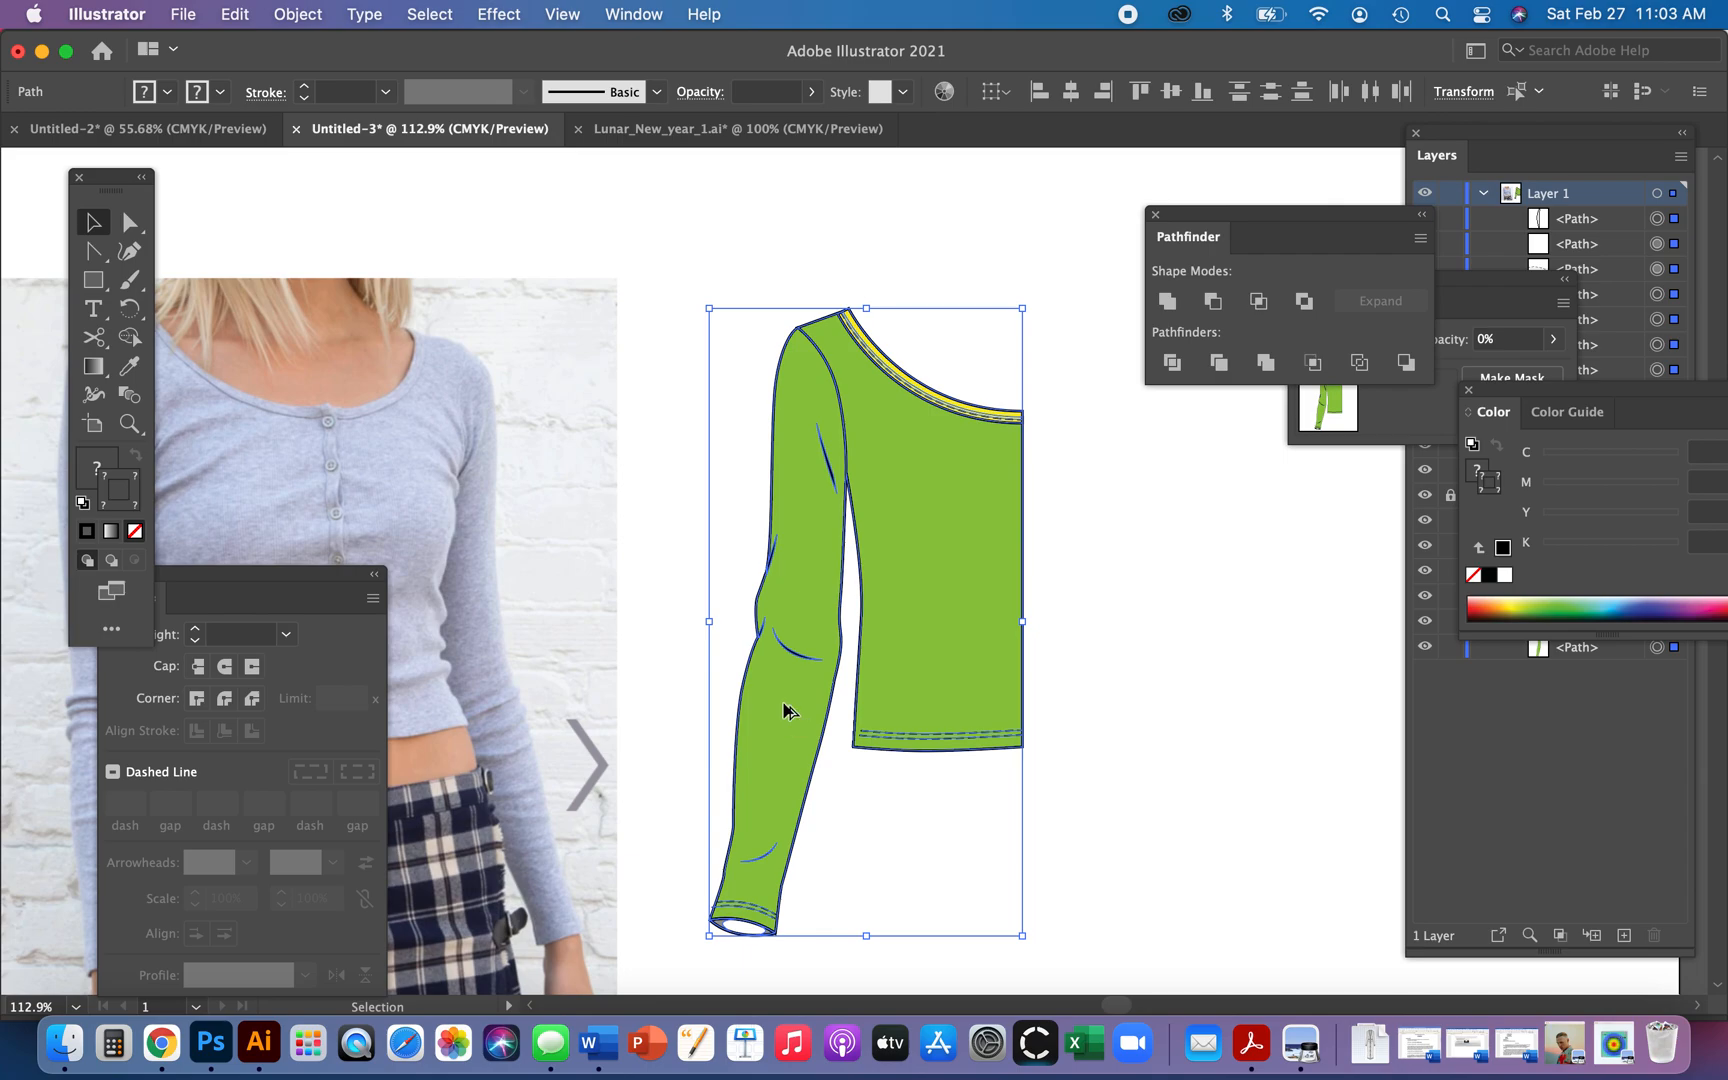
{"action": "left_click_drag", "start_coordinate": [783, 710], "coordinate": [1066, 710]}
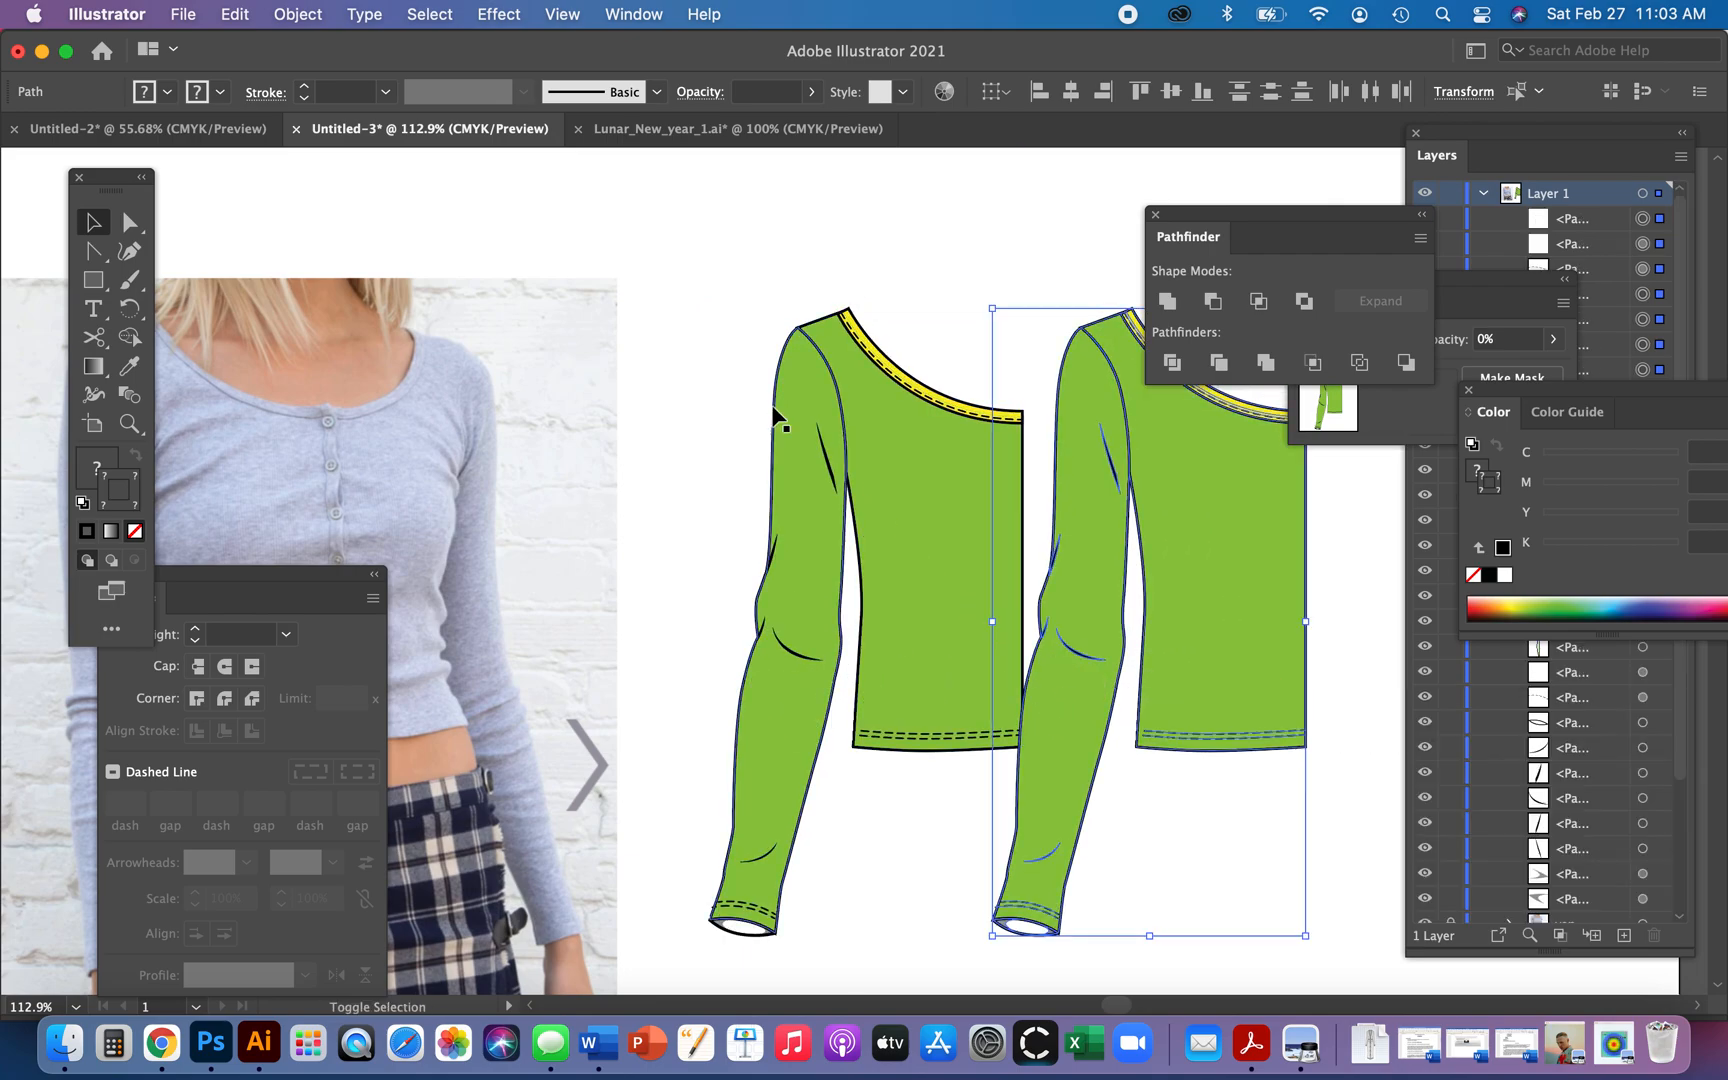
- Reflect the duplicated half garment across the vertical axis
{"action": "left_click", "coordinate": [281, 18]}
{"action": "mouse_move", "coordinate": [460, 49]}
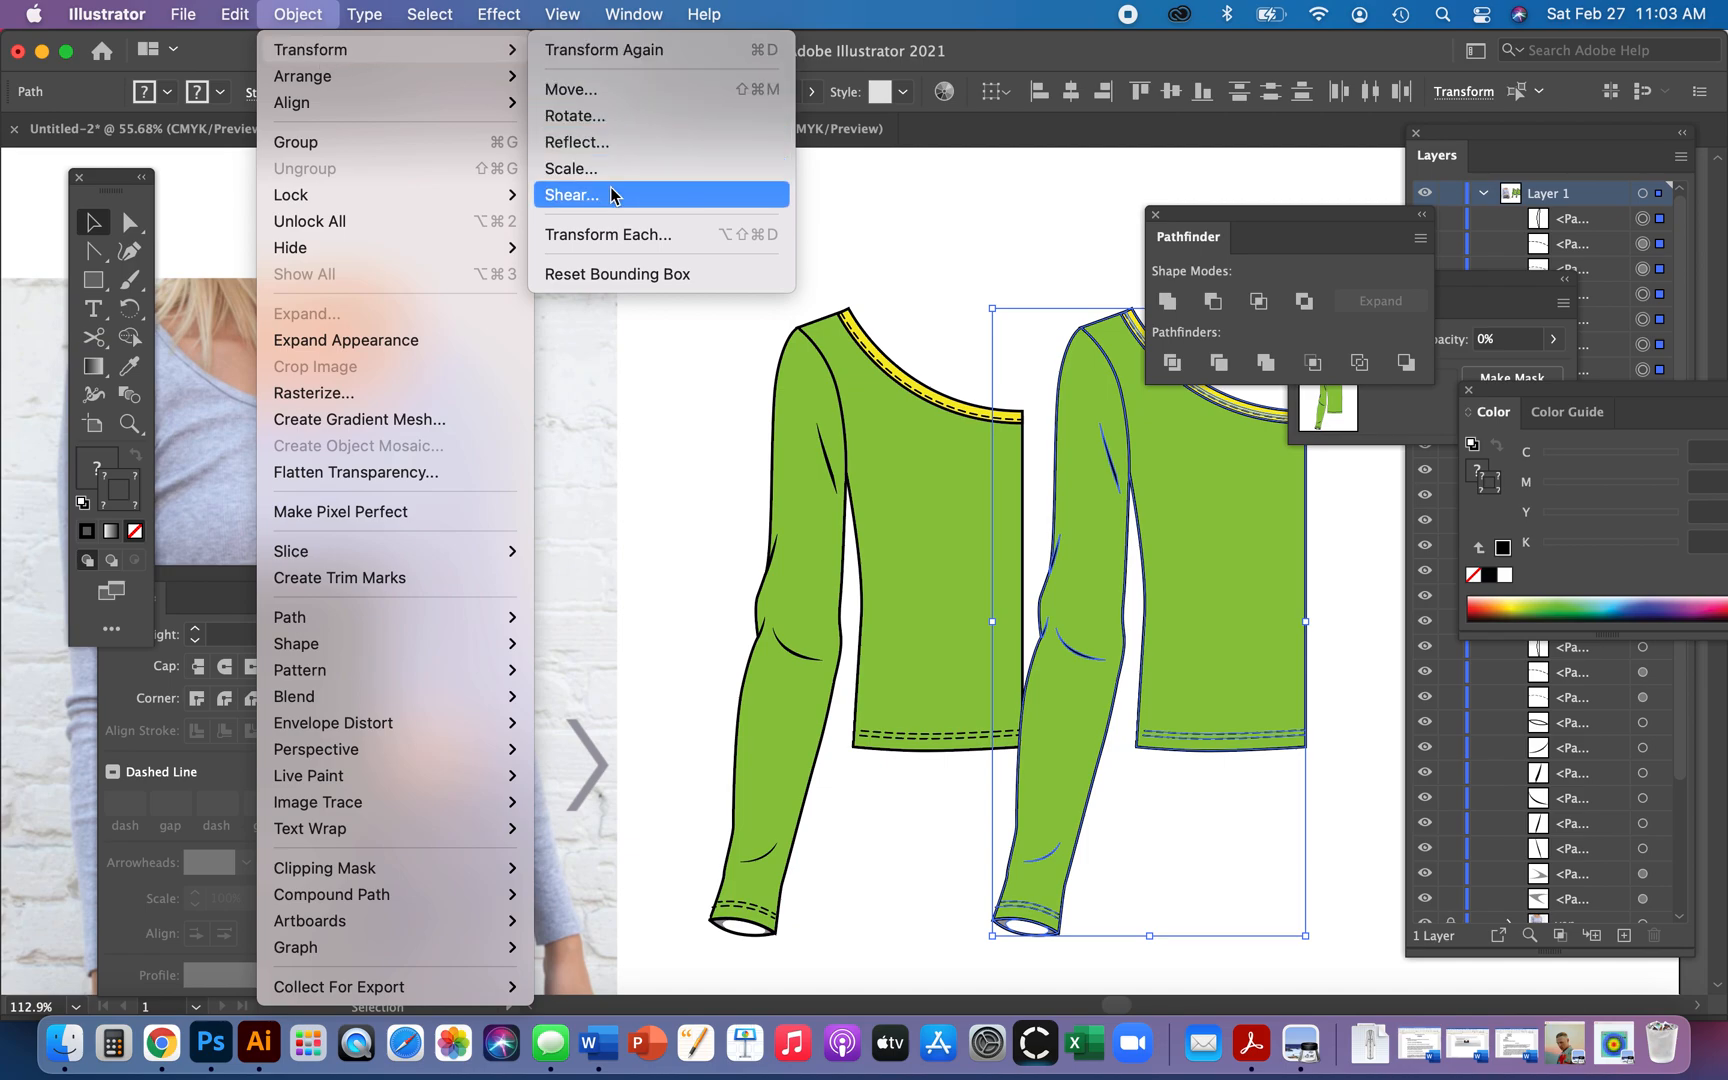
{"action": "left_click", "coordinate": [612, 143]}
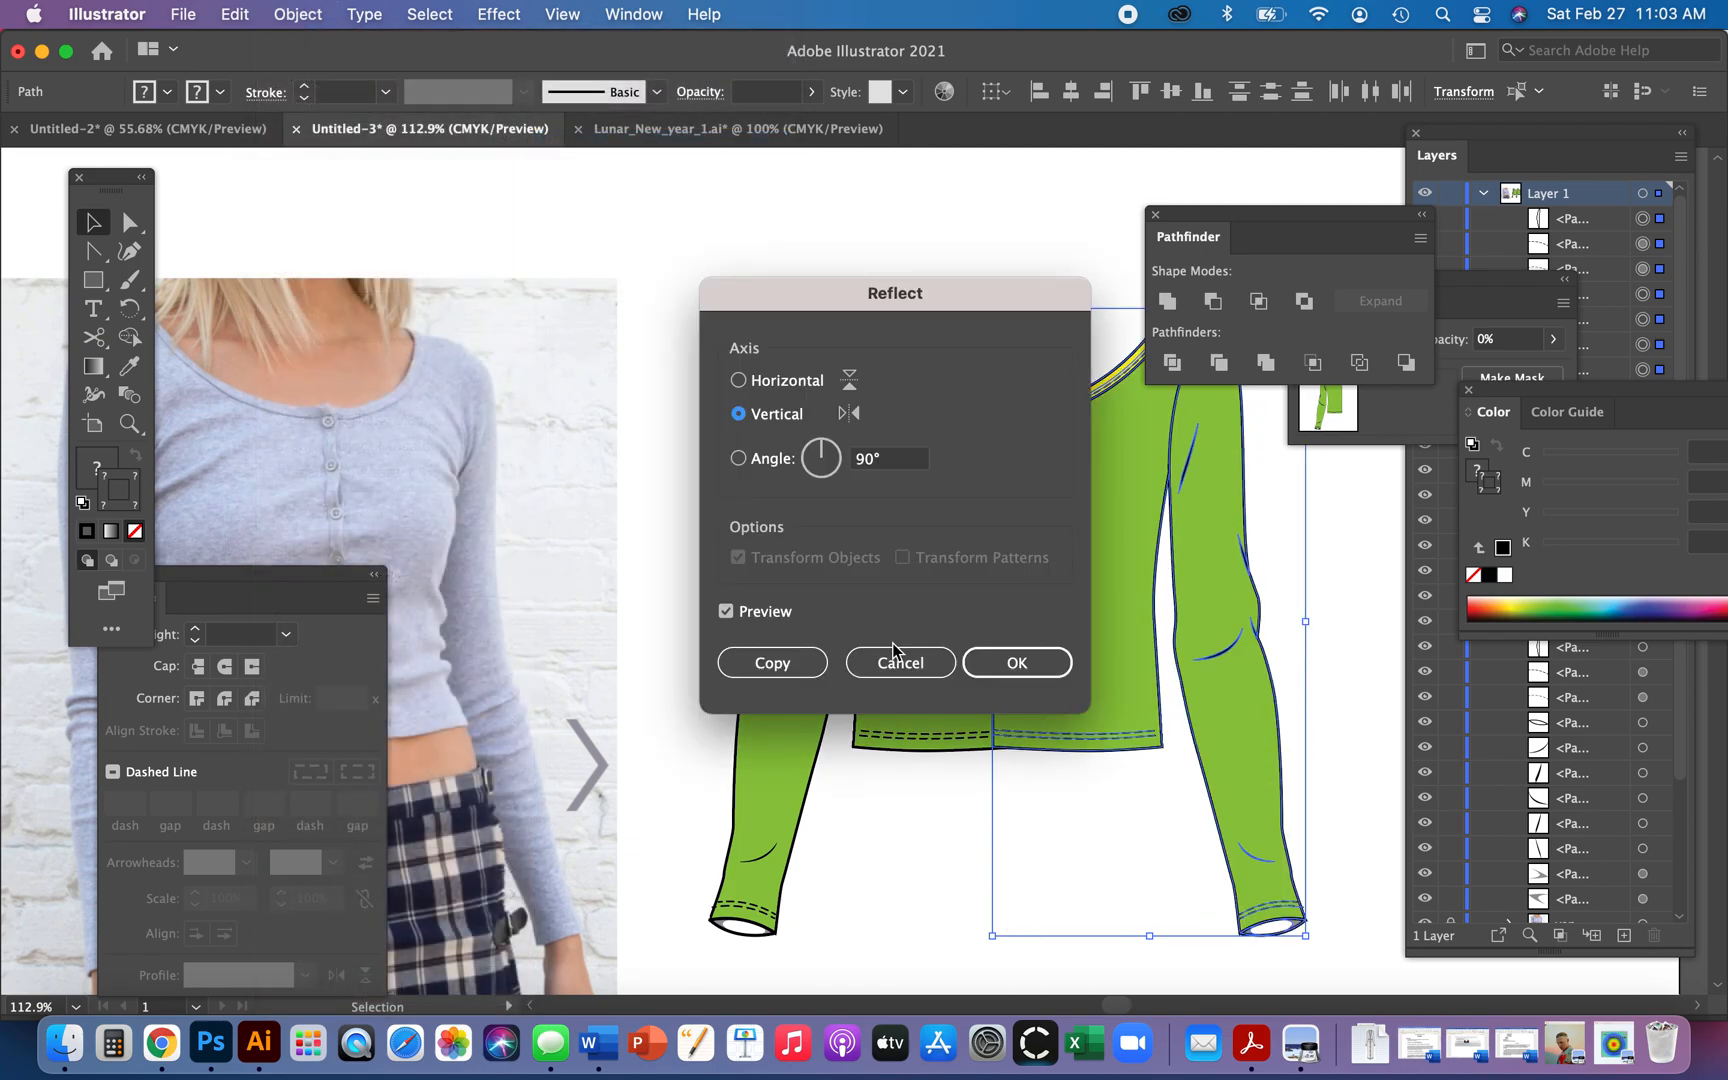
{"action": "left_click", "coordinate": [1012, 662]}
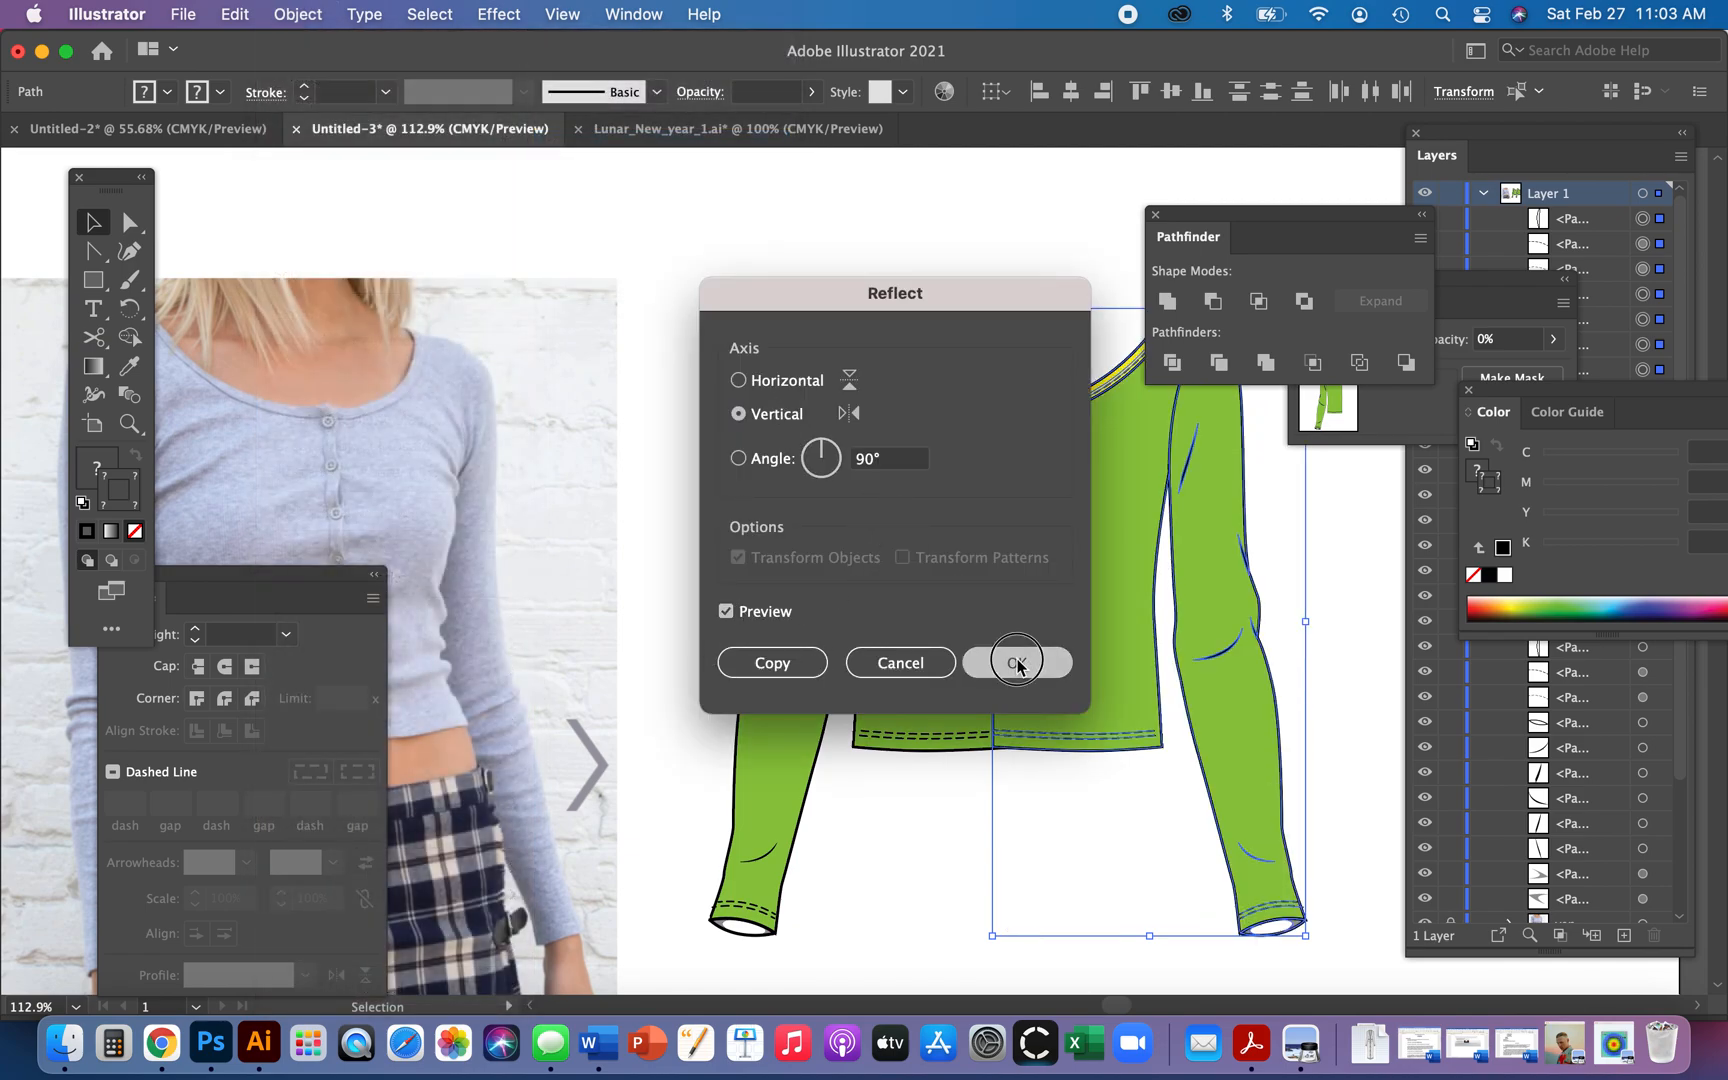
- Nudge the mirrored half sideways until its centre front edge lines up with that of the original half
{"action": "key", "text": "Right"}
{"action": "key", "text": "Right"}
{"action": "key", "text": "Right"}
{"action": "key", "text": "Right"}
{"action": "key", "text": "Right"}
{"action": "key", "text": "Right"}
{"action": "key", "text": "Right"}
{"action": "key", "text": "Right"}
{"action": "key", "text": "Right"}
{"action": "key", "text": "Right"}
{"action": "key", "text": "Right"}
{"action": "key", "text": "Right"}
{"action": "key", "text": "Right"}
{"action": "key", "text": "Right"}
{"action": "key", "text": "Right"}
{"action": "key", "text": "Right"}
{"action": "key", "text": "Right"}
{"action": "key", "text": "Right"}
{"action": "key", "text": "Right"}
{"action": "key", "text": "Right"}
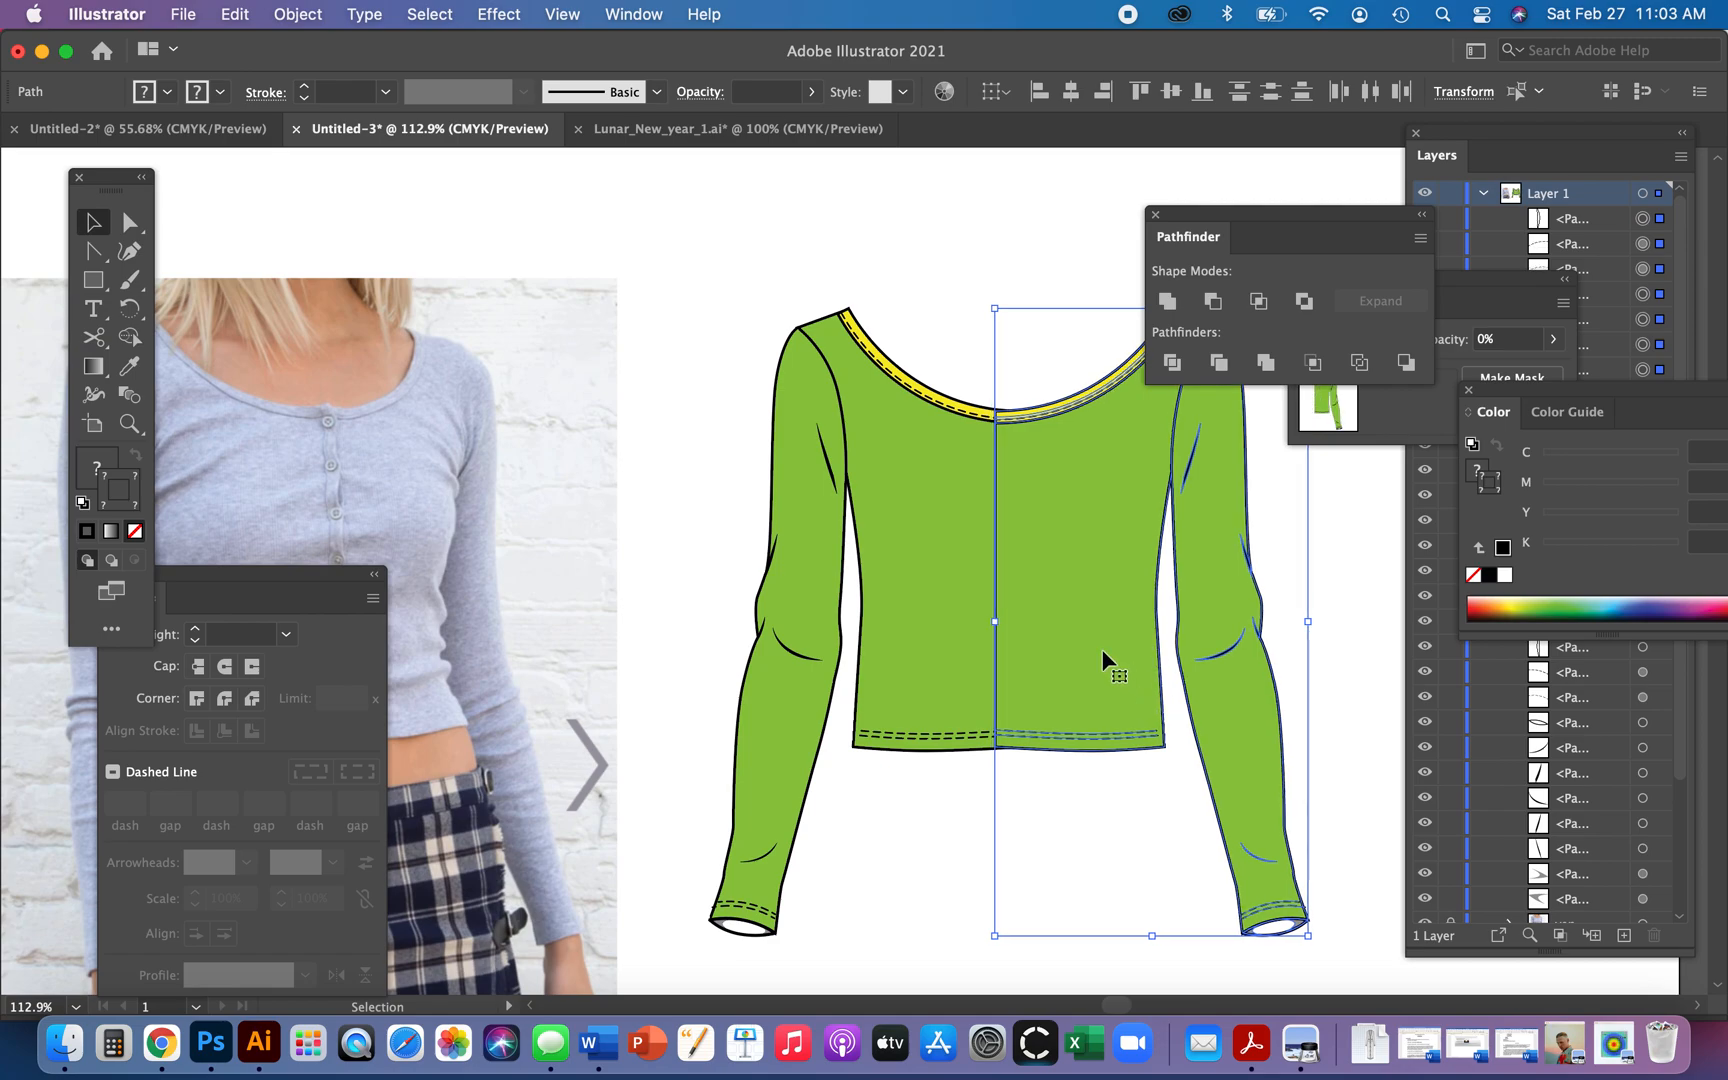
{"action": "key", "text": "Right"}
{"action": "key", "text": "Right"}
{"action": "key", "text": "Right"}
{"action": "key", "text": "Right"}
{"action": "key", "text": "Right"}
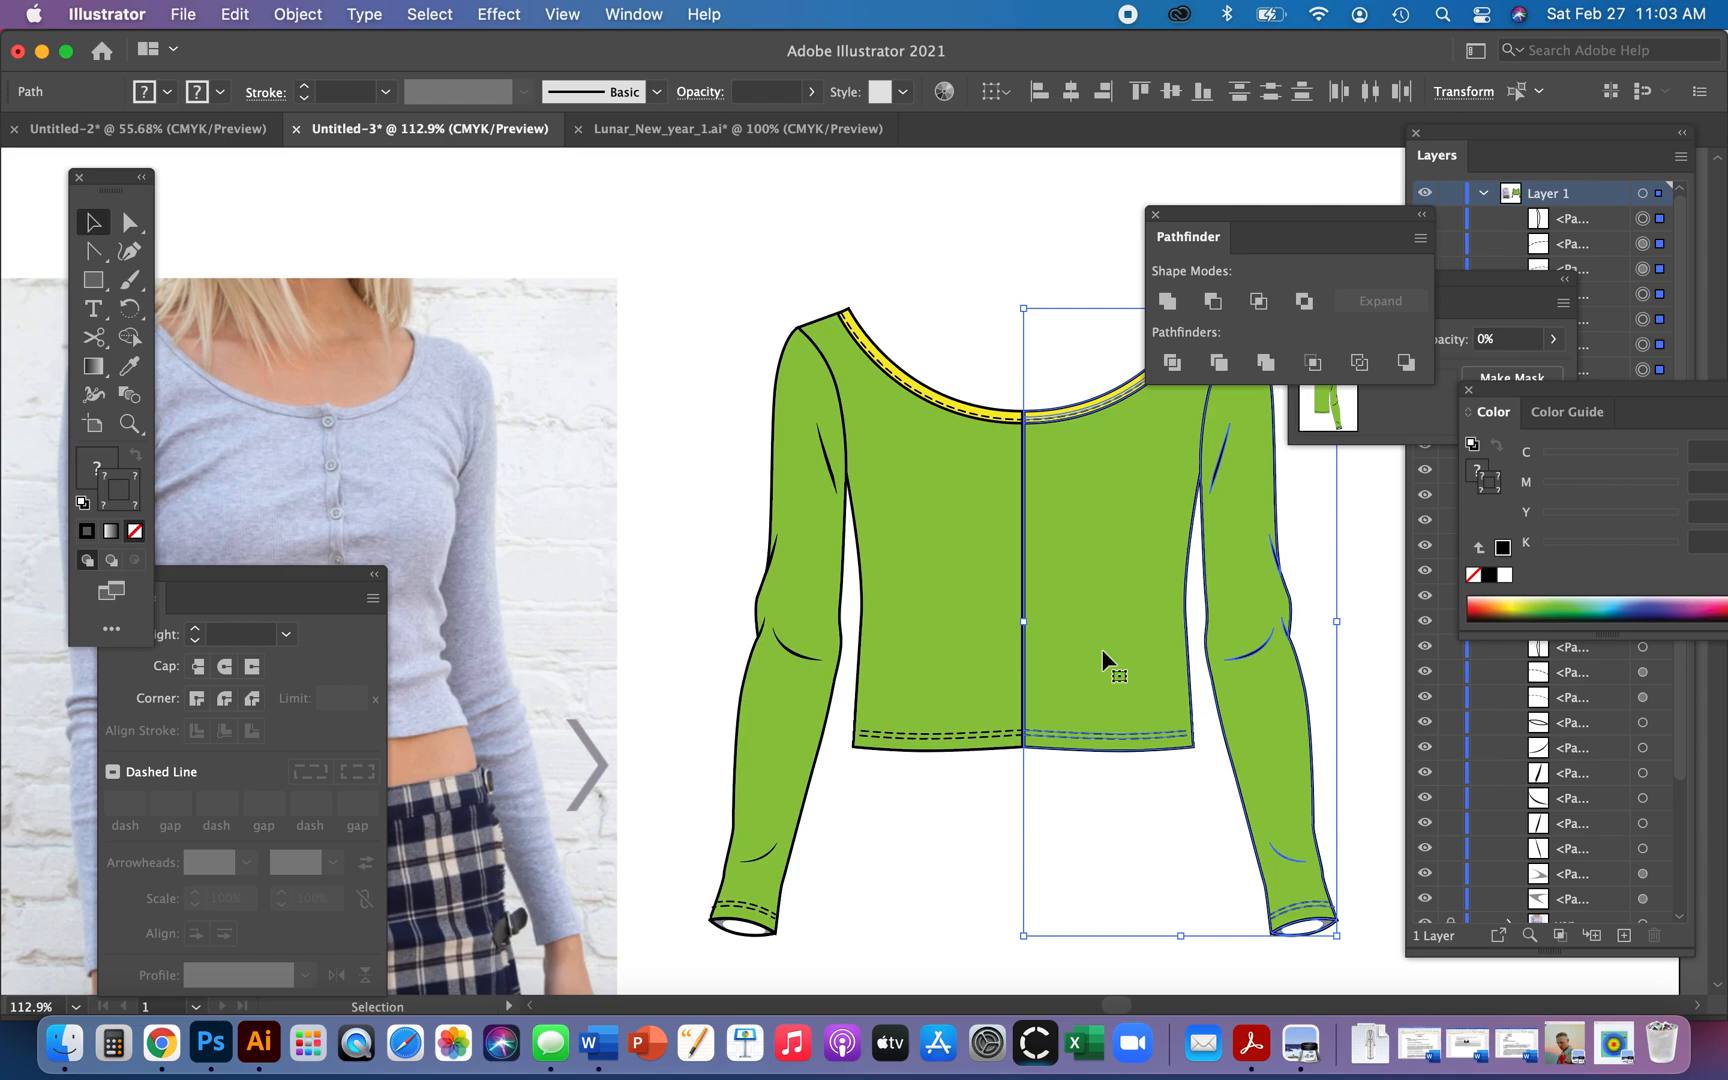
{"action": "key", "text": "Left"}
{"action": "key", "text": "Left"}
{"action": "left_click", "coordinate": [1101, 793]}
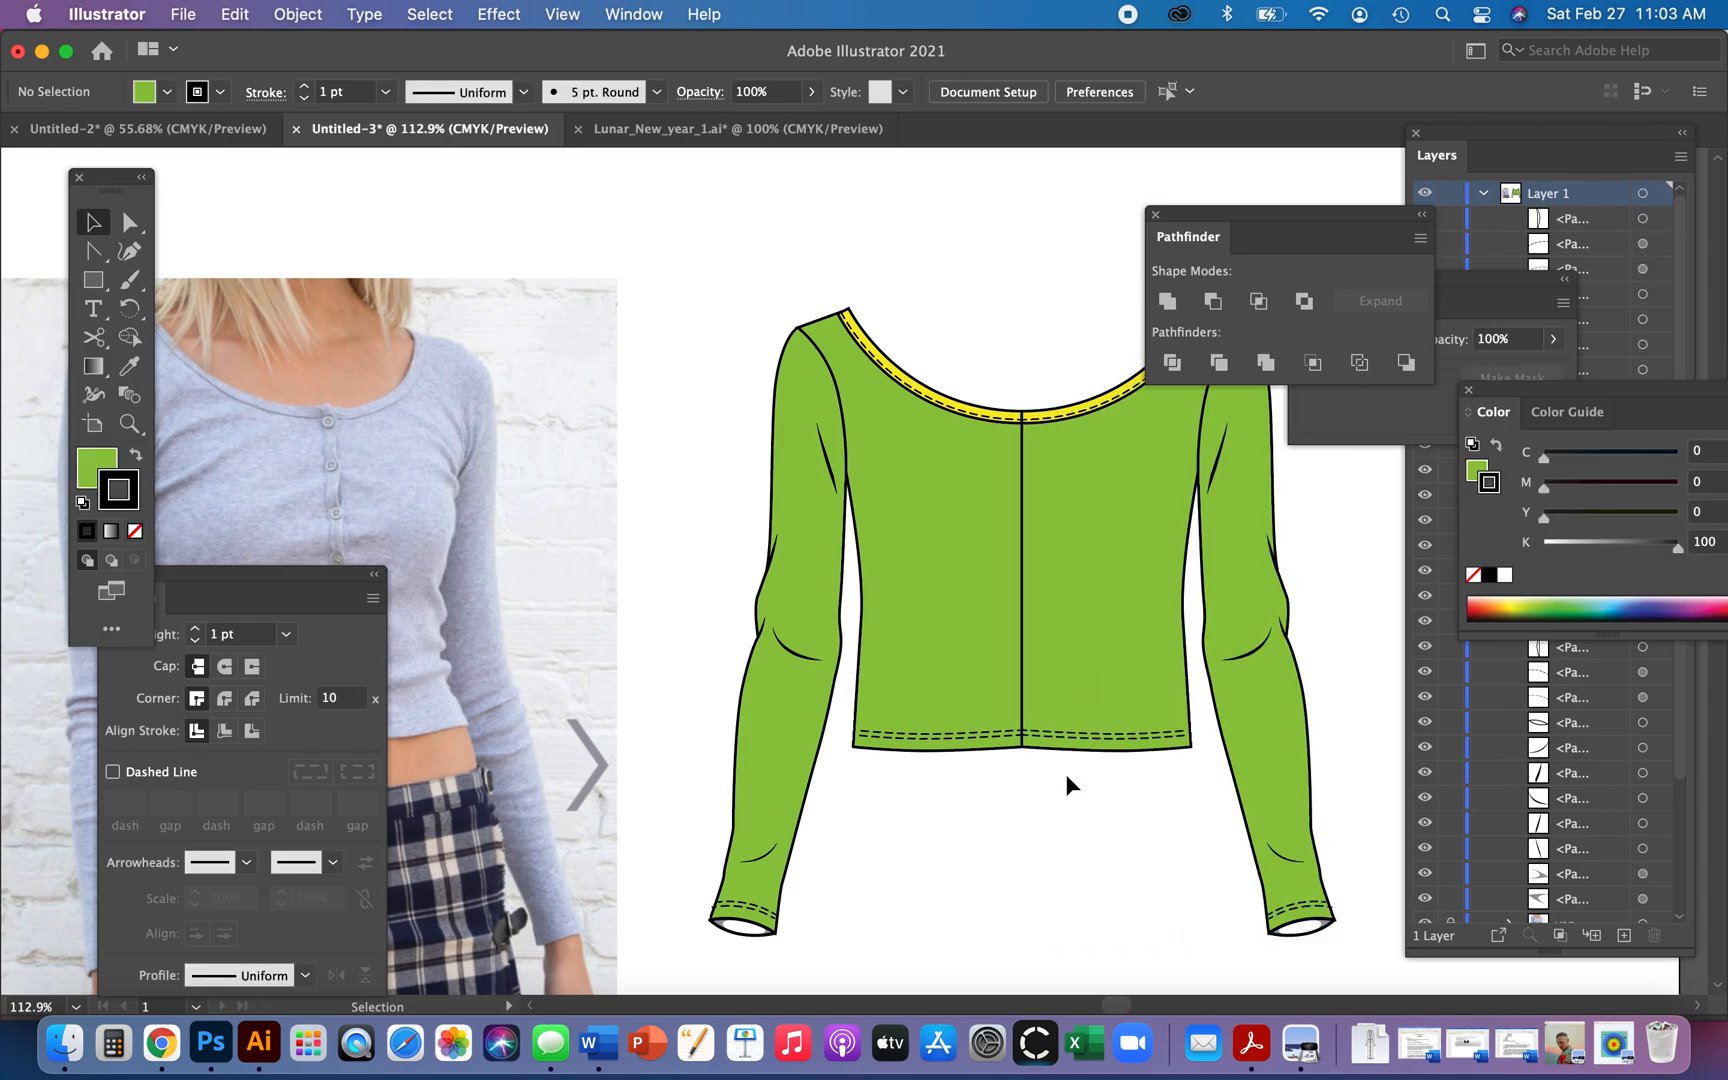
- Copy only the bodice's centre front edge and paste it in place as a separate line on top
{"action": "key", "text": "a"}
{"action": "left_click", "coordinate": [1022, 533]}
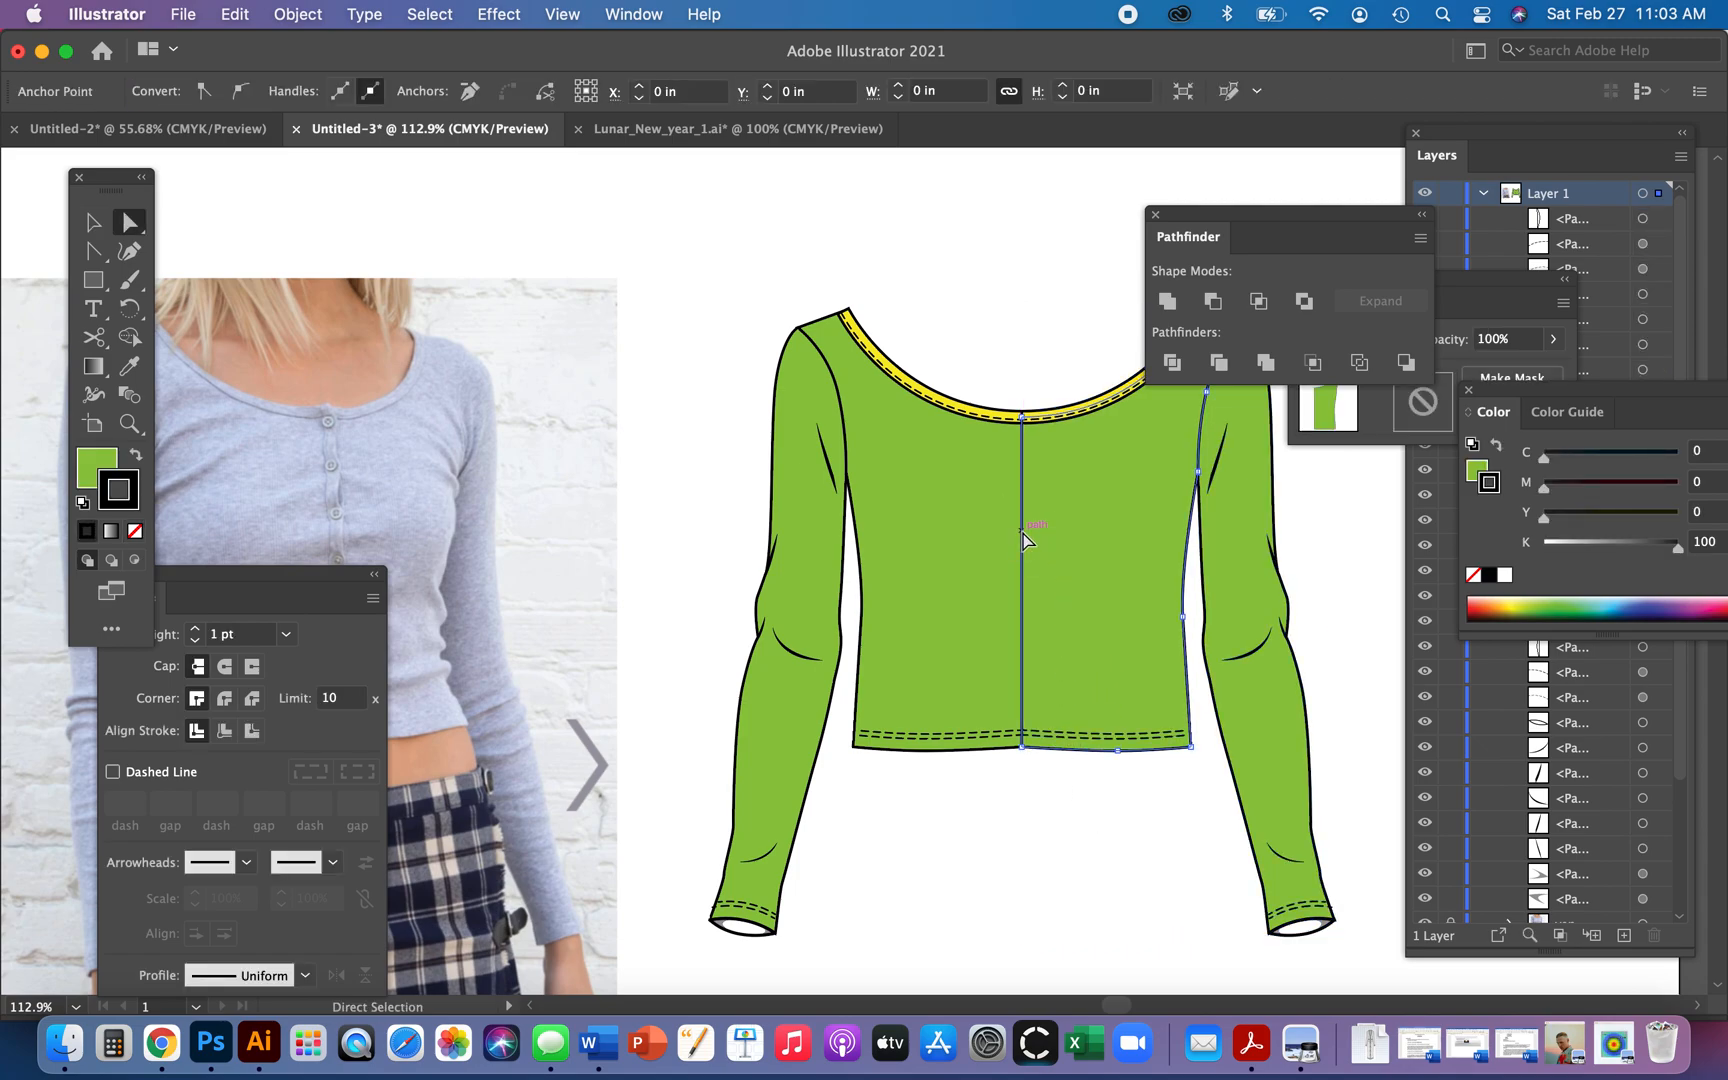
{"action": "left_click", "coordinate": [1072, 845]}
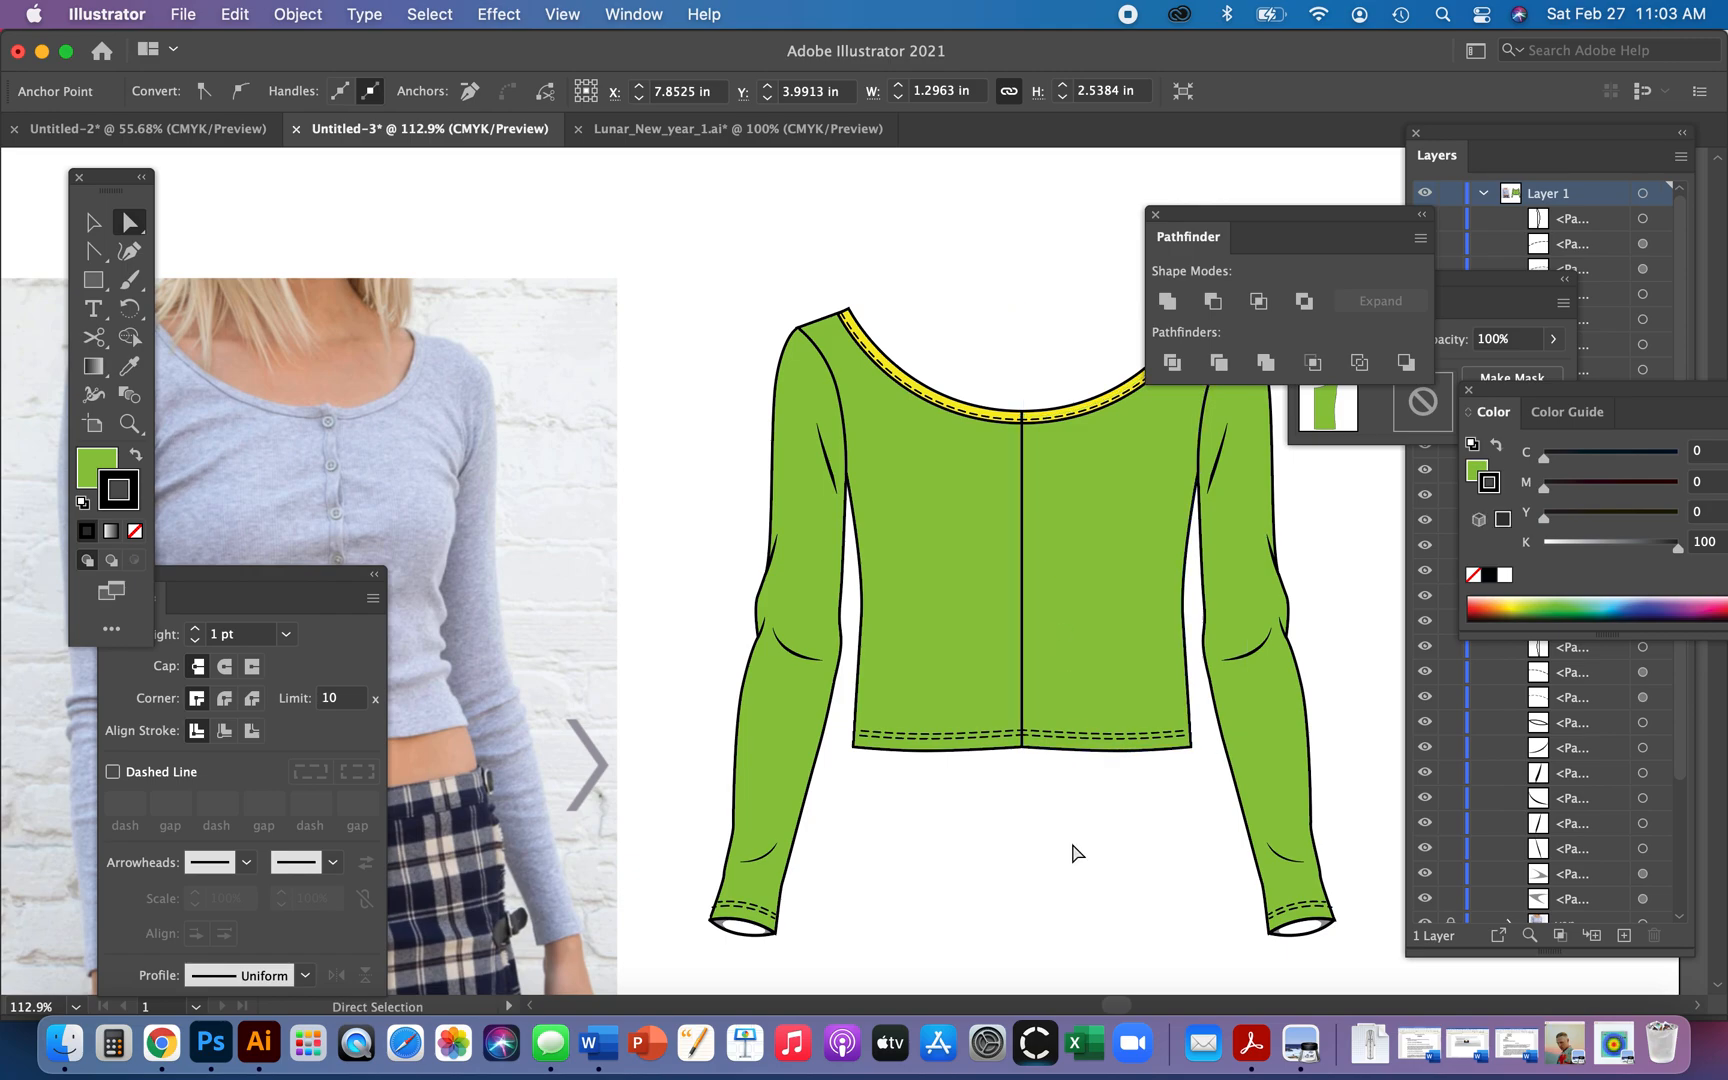
{"action": "key", "text": "super+z"}
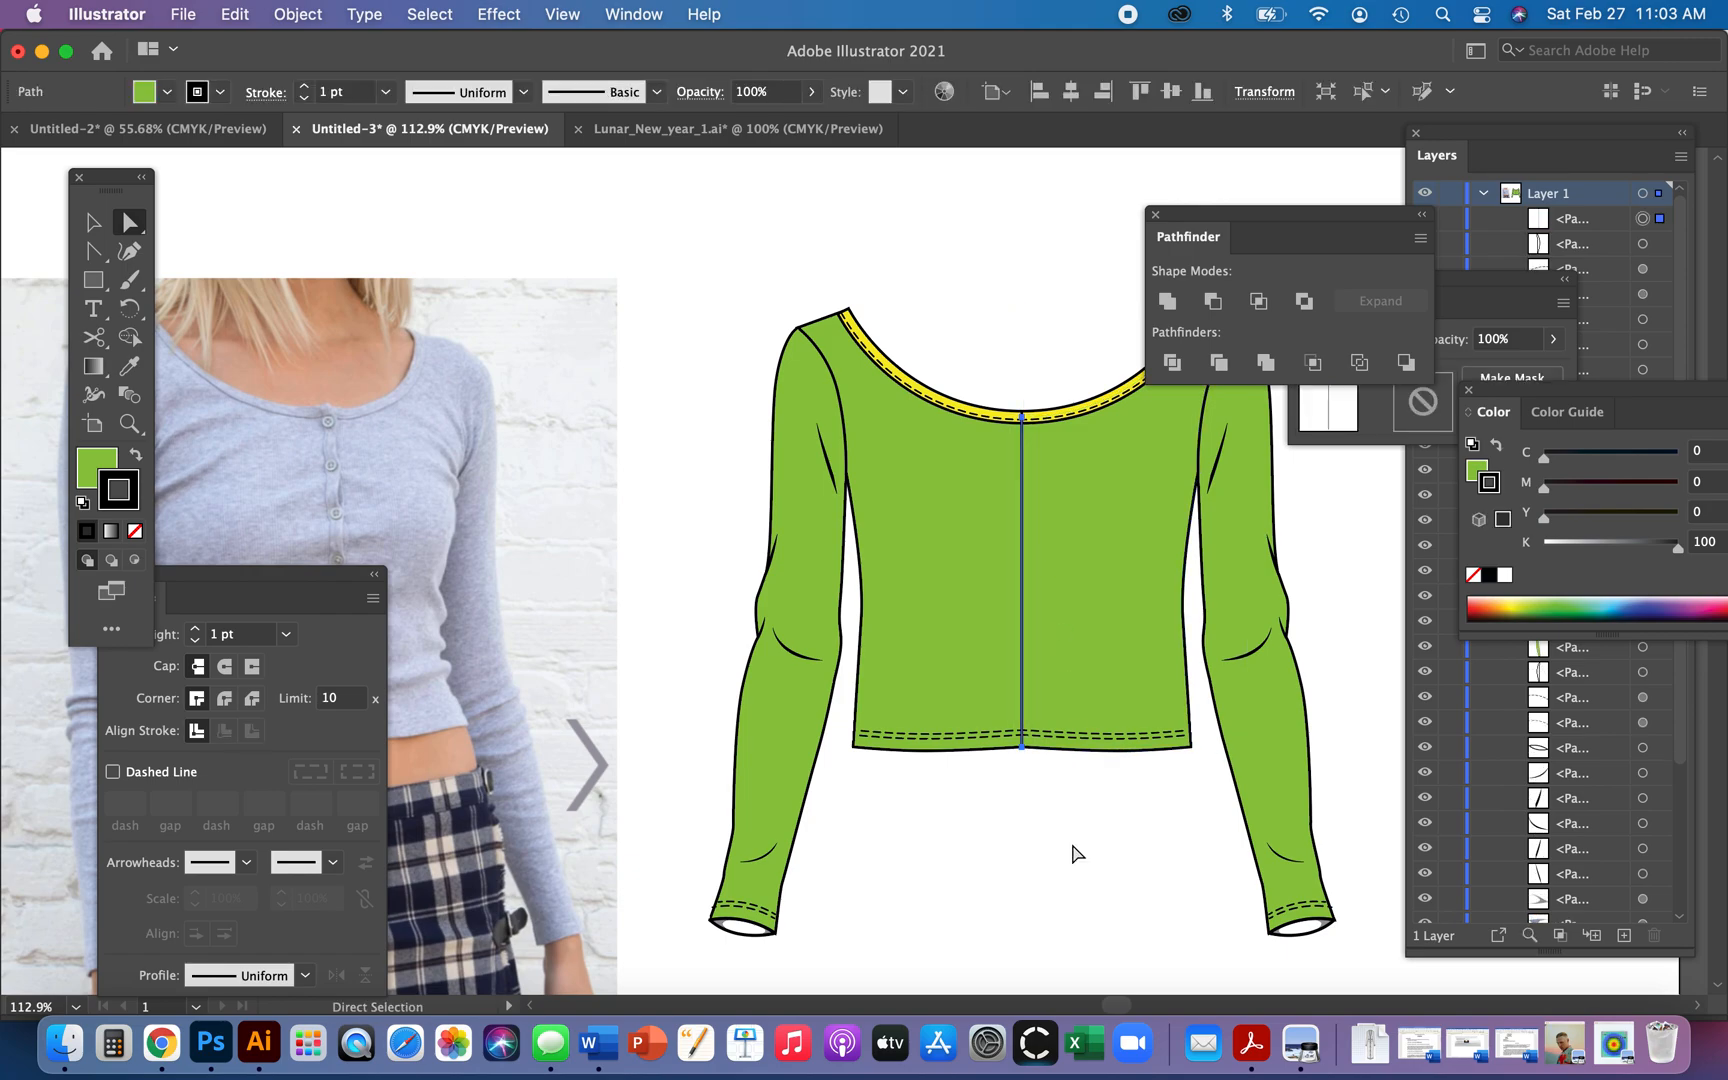
{"action": "left_click", "coordinate": [1073, 850]}
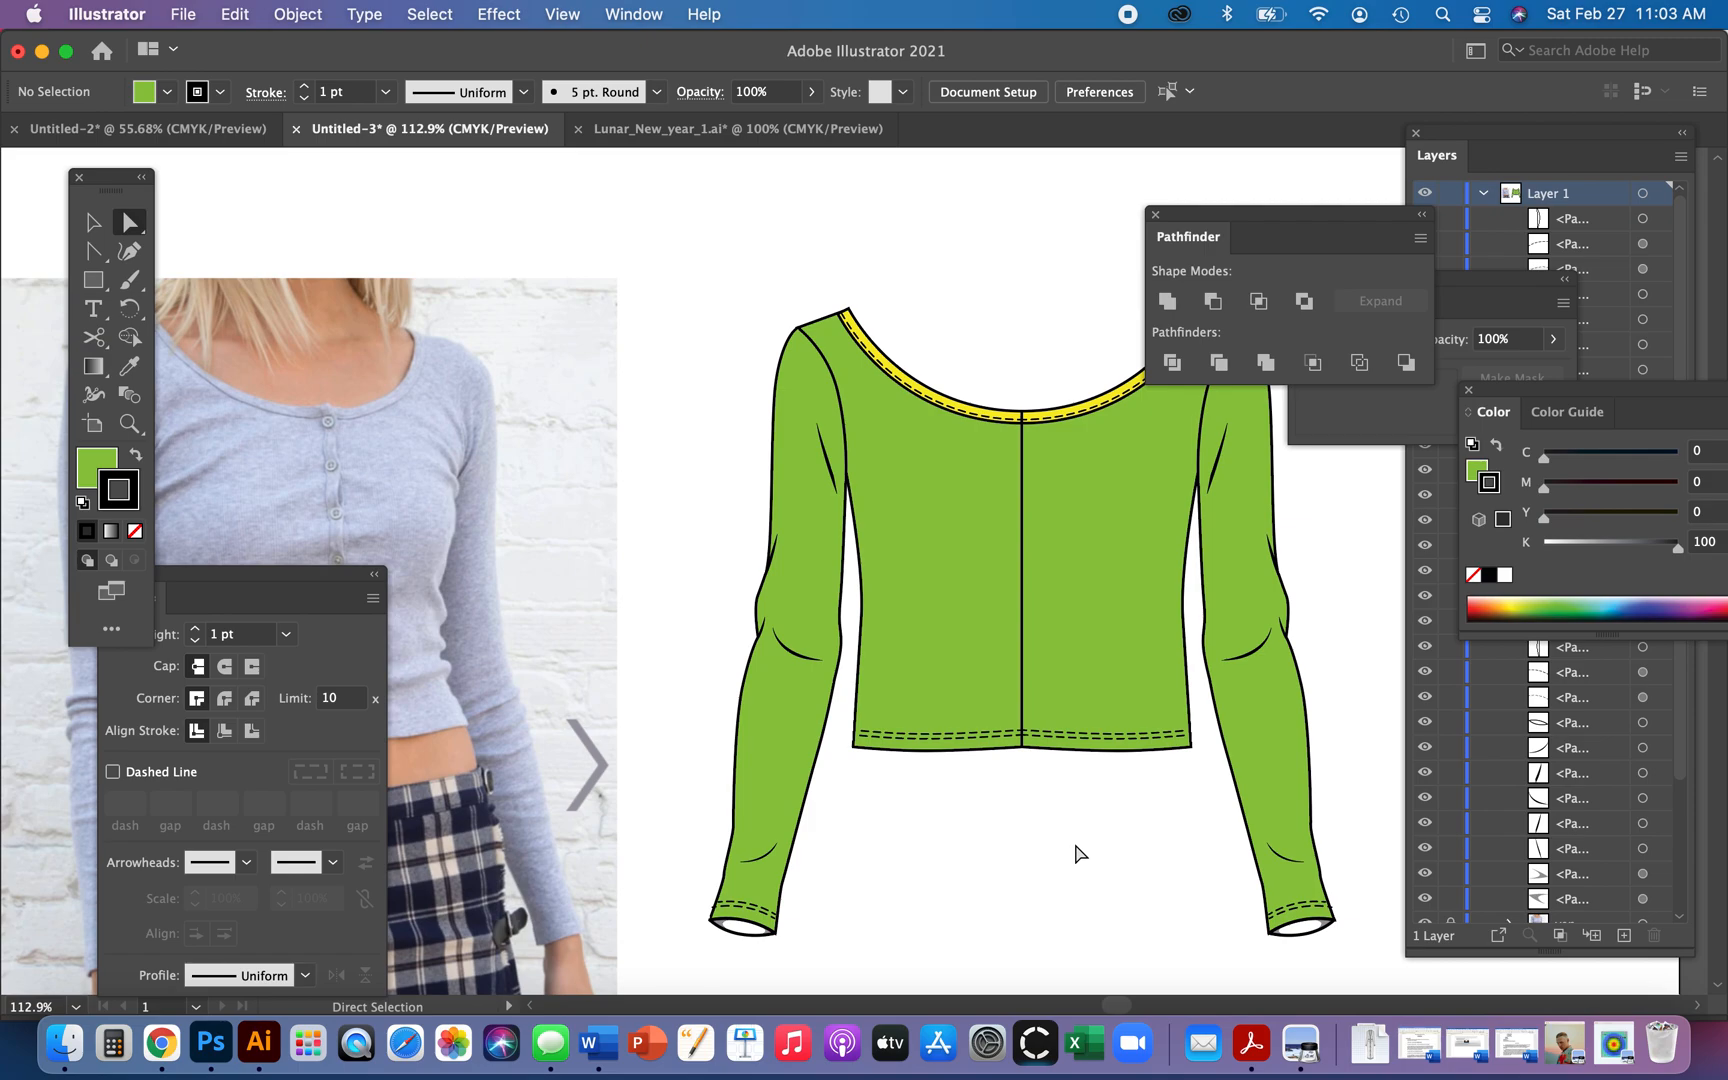
{"action": "key", "text": "super+z"}
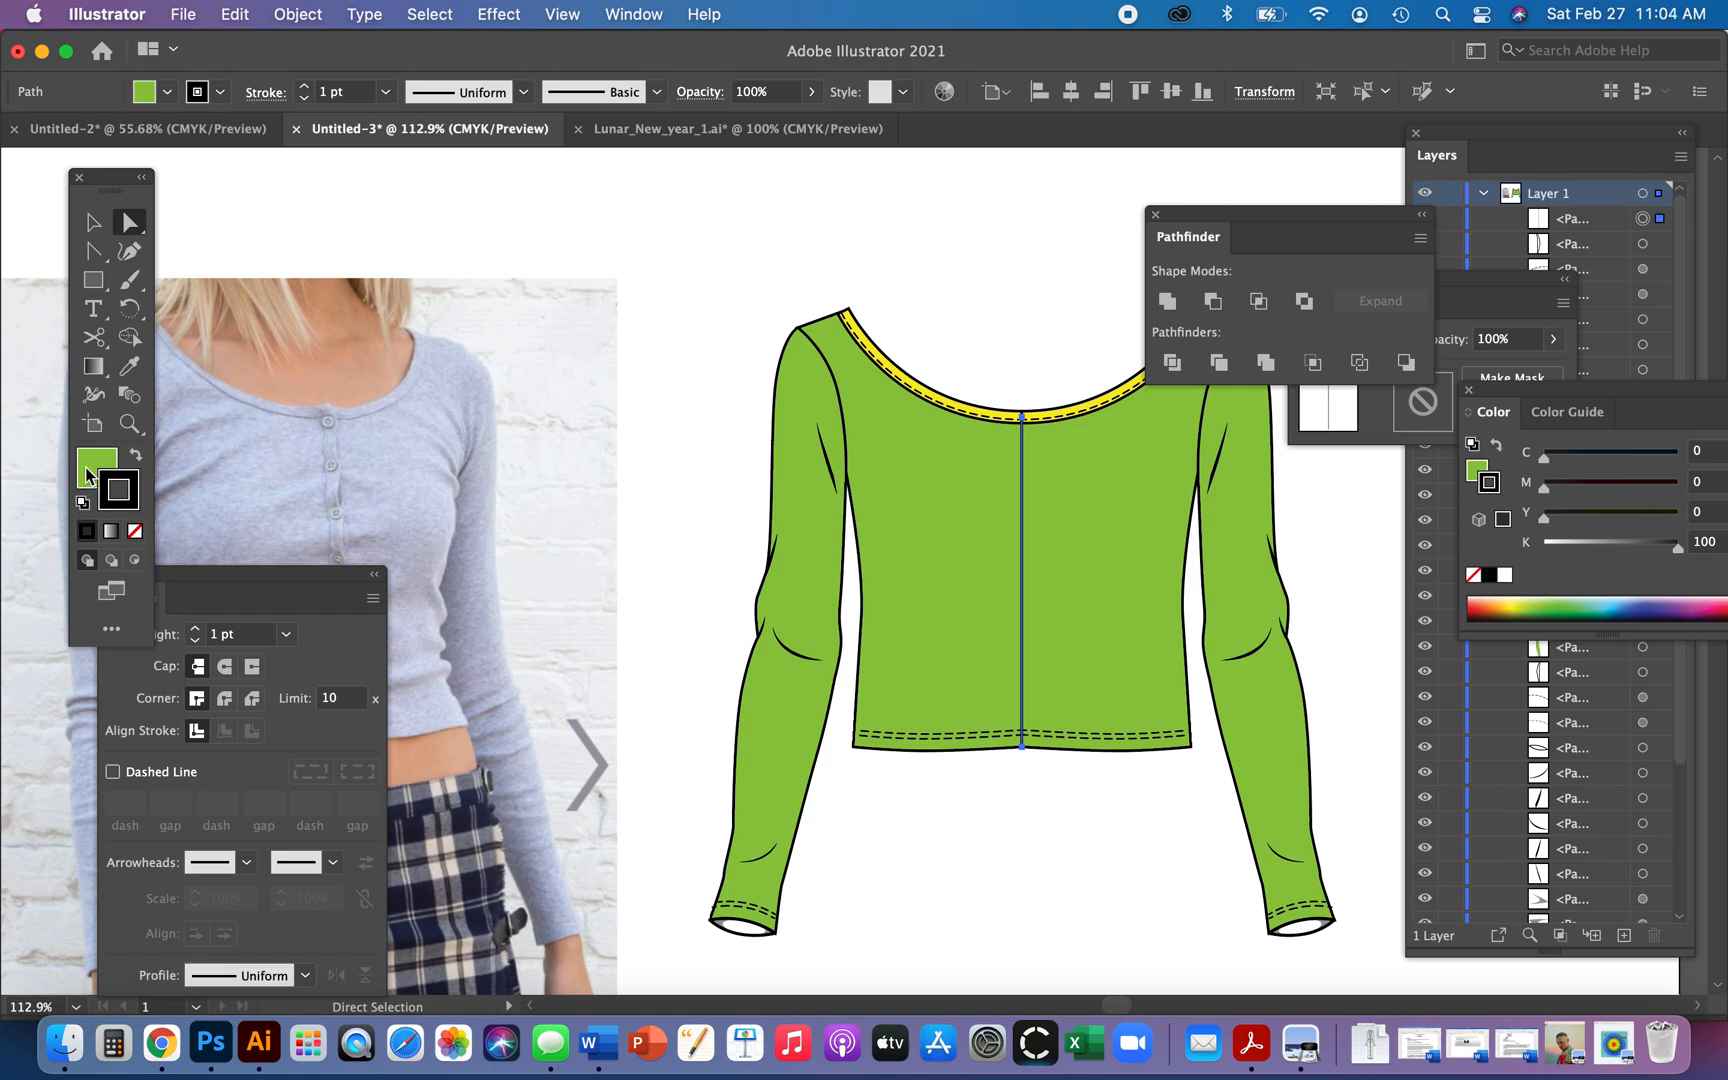
- Set the centre front line's stroke weight to 9 pt and its fill to none
{"action": "left_click", "coordinate": [304, 85]}
{"action": "left_click", "coordinate": [304, 85]}
{"action": "left_click", "coordinate": [304, 85]}
{"action": "left_click", "coordinate": [304, 86]}
{"action": "left_click", "coordinate": [304, 86]}
{"action": "left_click", "coordinate": [304, 86]}
{"action": "left_click", "coordinate": [304, 86]}
{"action": "left_click", "coordinate": [304, 86]}
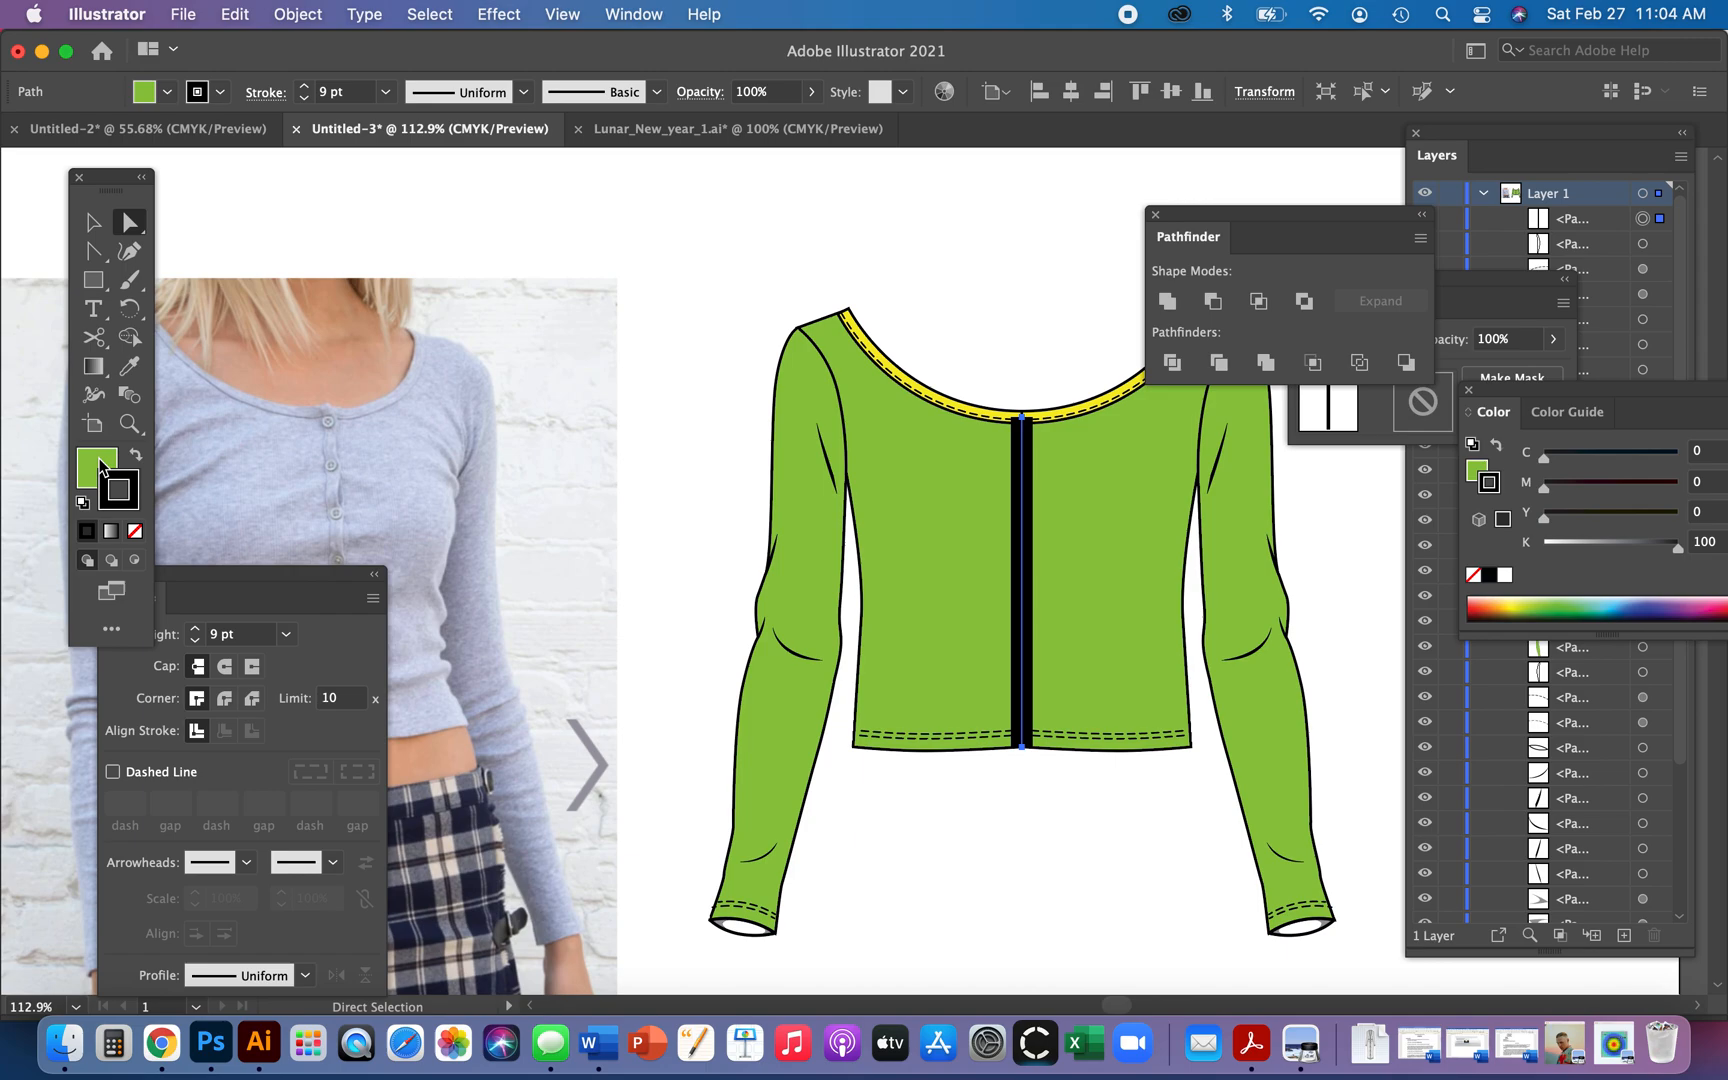
{"action": "left_click", "coordinate": [135, 531]}
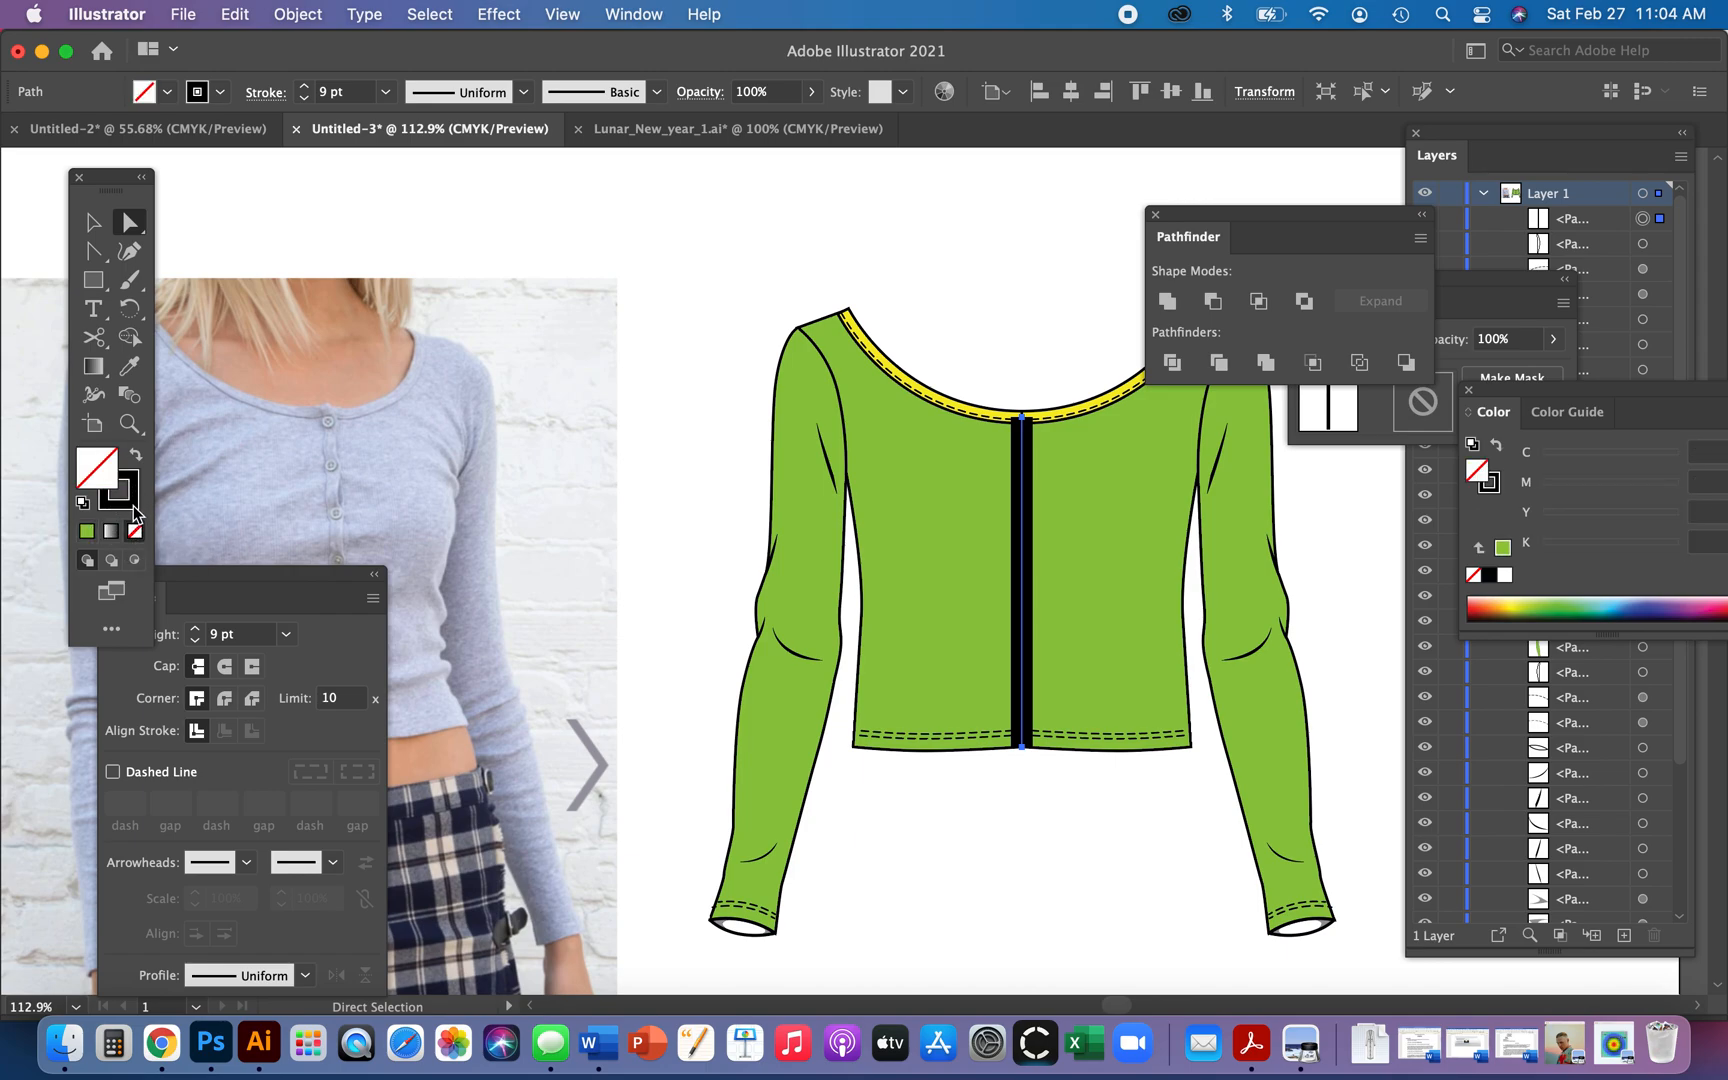
- Nudge the upper anchor point of the thick centre front line up to the neckline's edge
{"action": "left_click", "coordinate": [850, 265]}
{"action": "left_click", "coordinate": [1023, 420]}
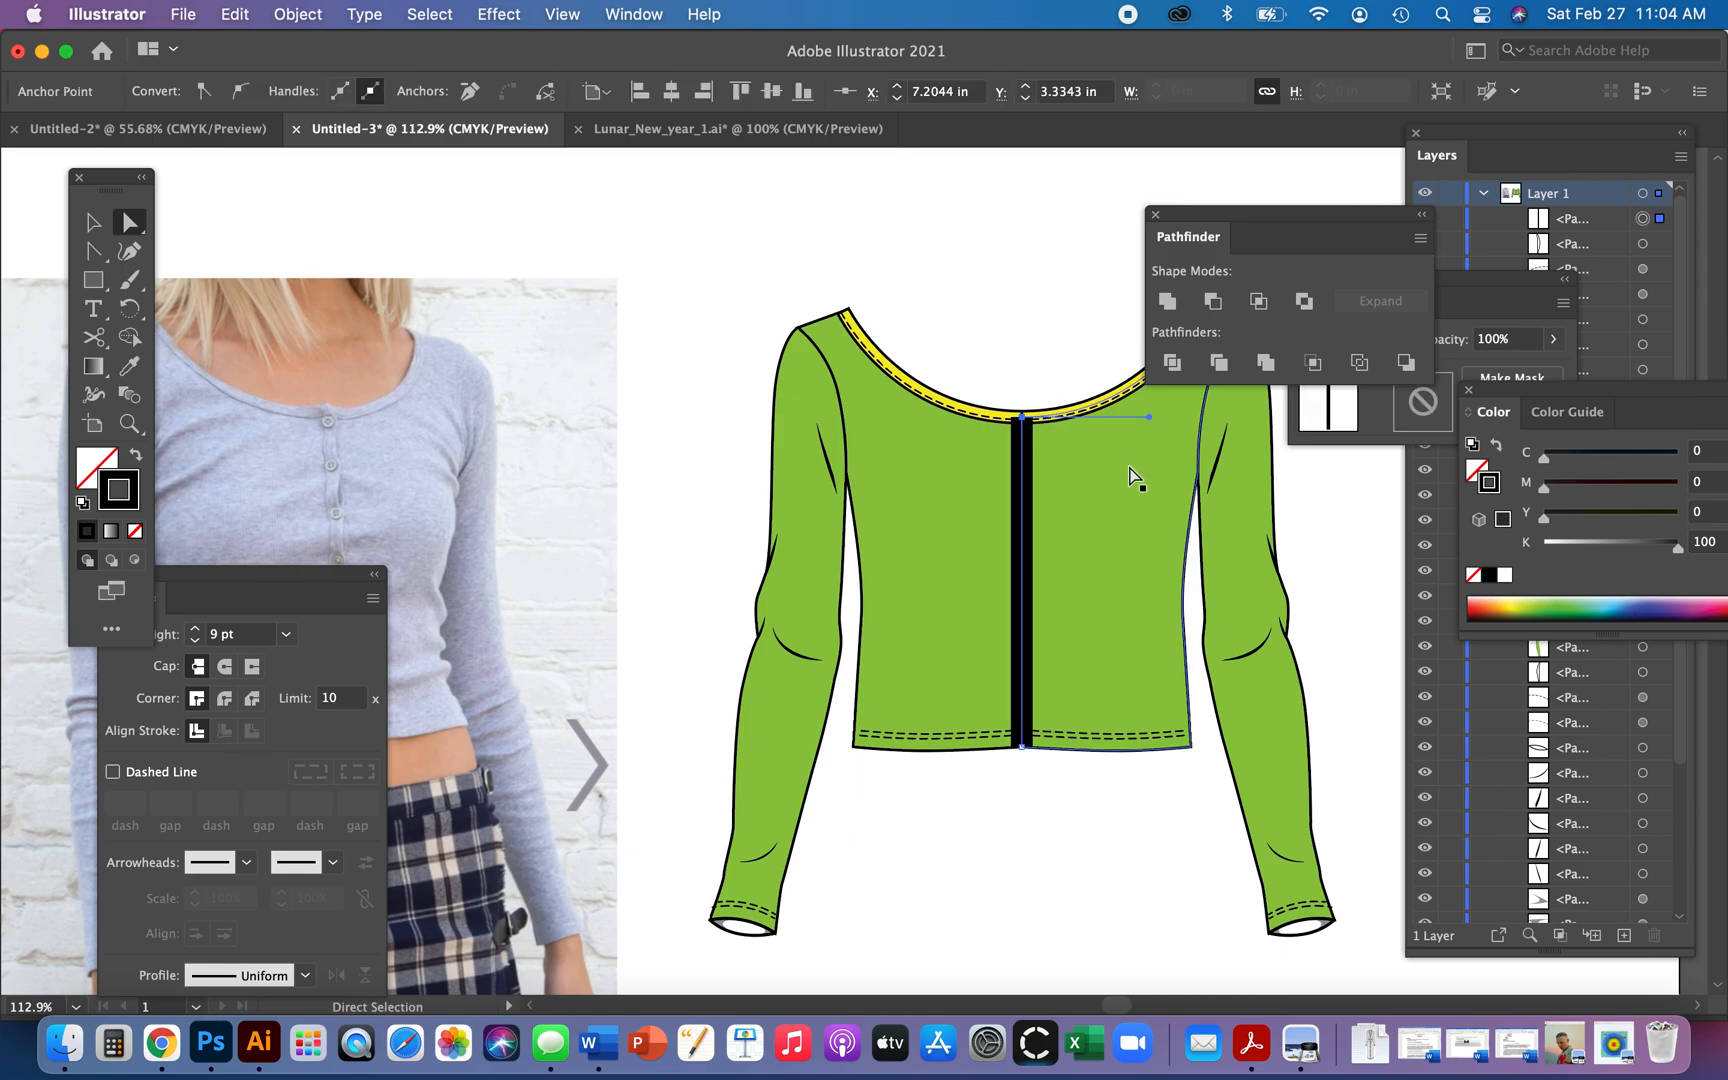
{"action": "key", "text": "Up"}
{"action": "key", "text": "Up"}
{"action": "key", "text": "Up"}
{"action": "left_click", "coordinate": [1061, 771]}
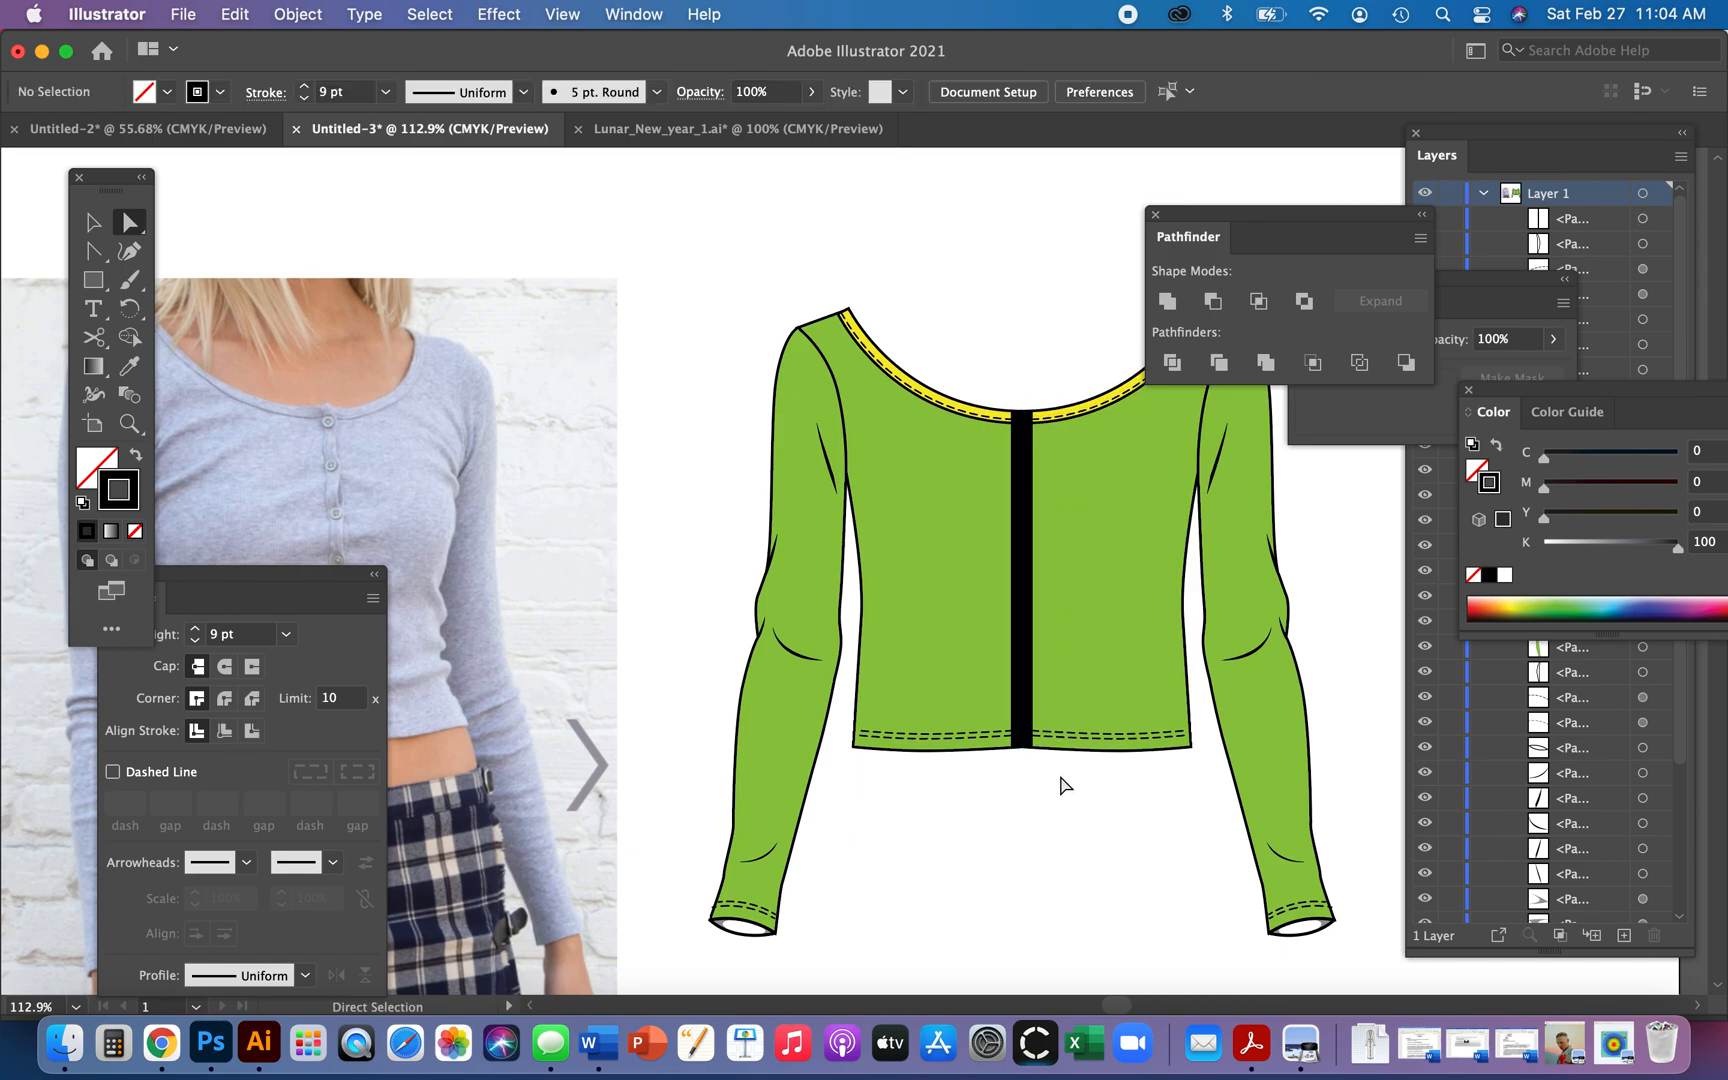
- Convert the thick centre front line into a filled placket shape with Outline Stroke
{"action": "left_click", "coordinate": [1026, 582]}
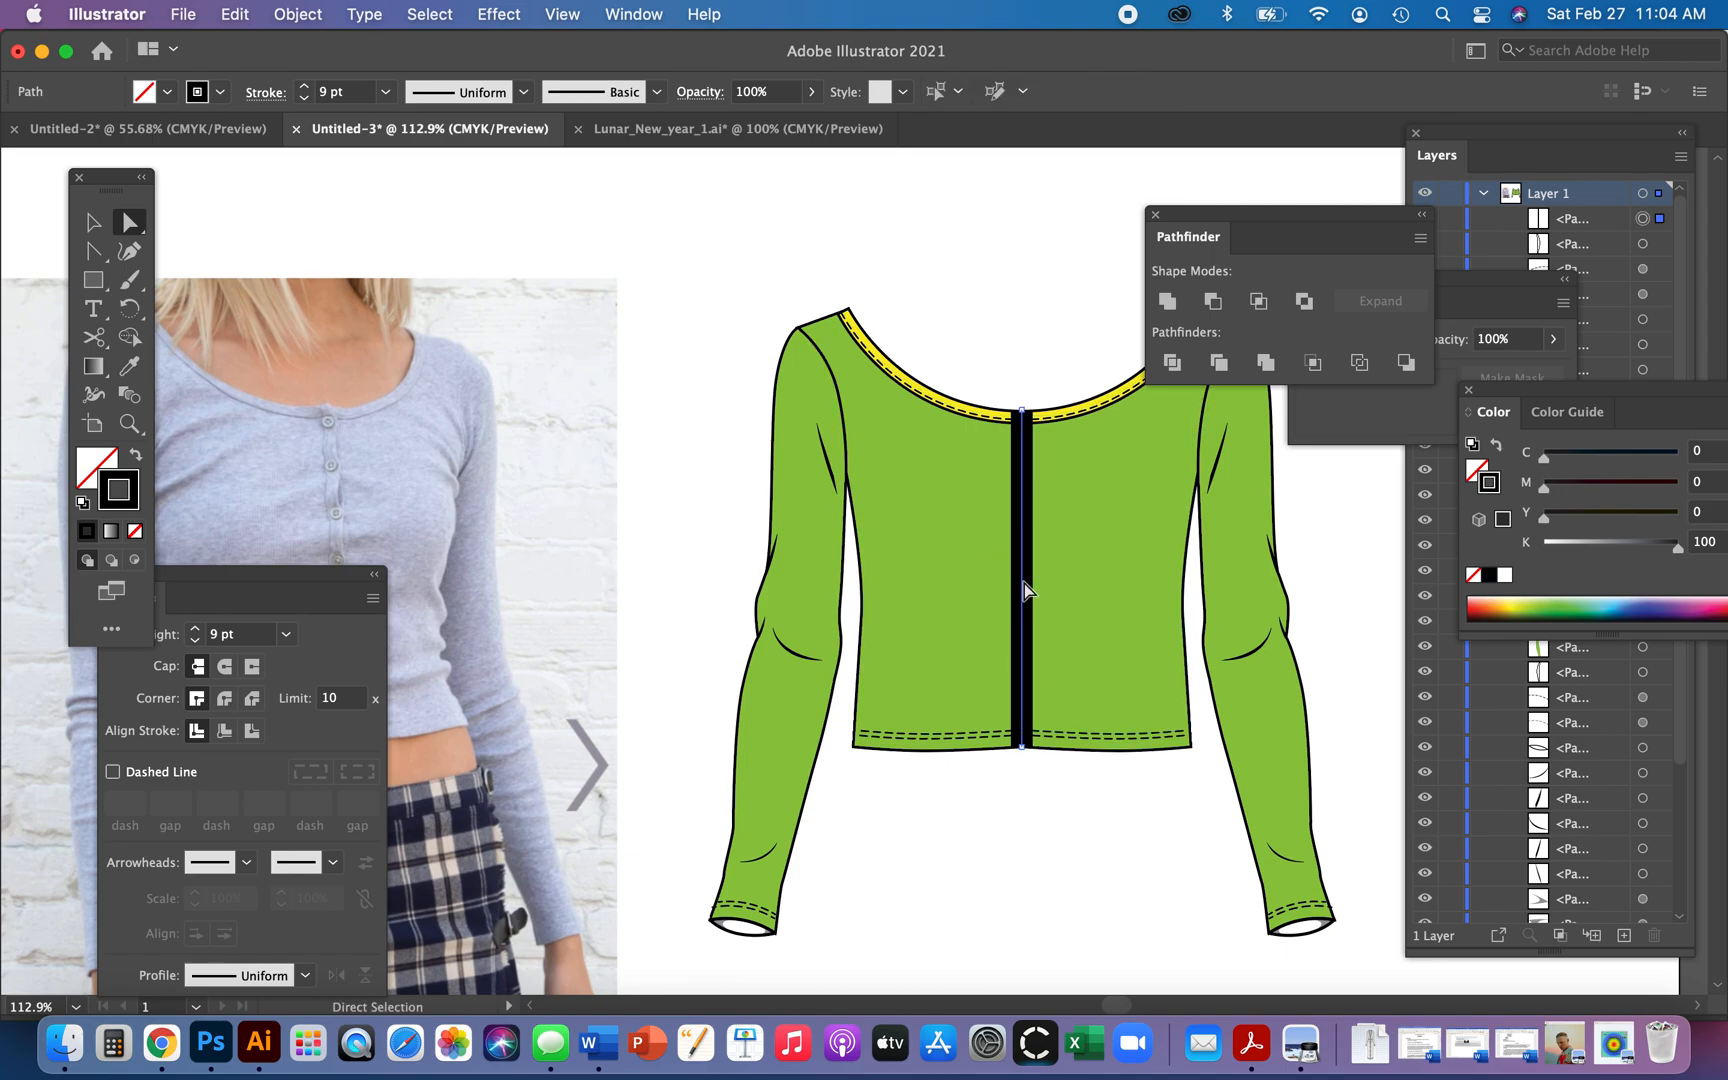
{"action": "left_click", "coordinate": [298, 14]}
{"action": "mouse_move", "coordinate": [444, 615]}
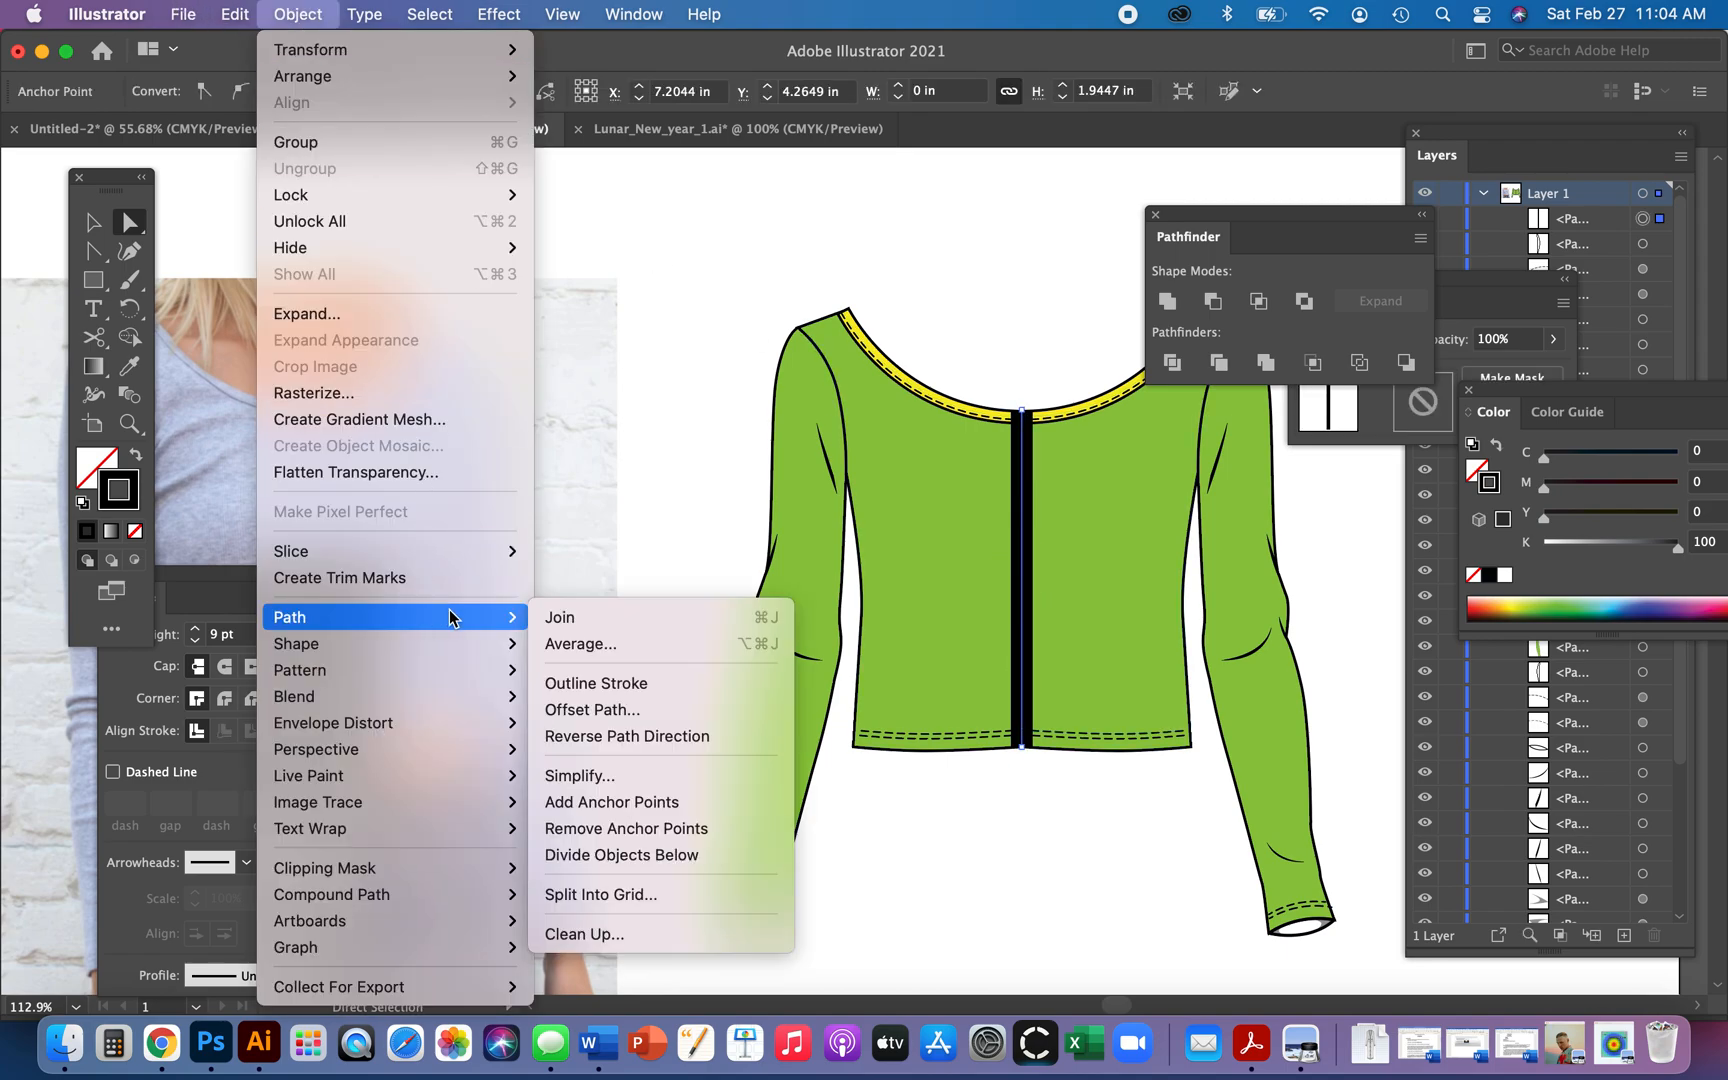
{"action": "left_click", "coordinate": [662, 677]}
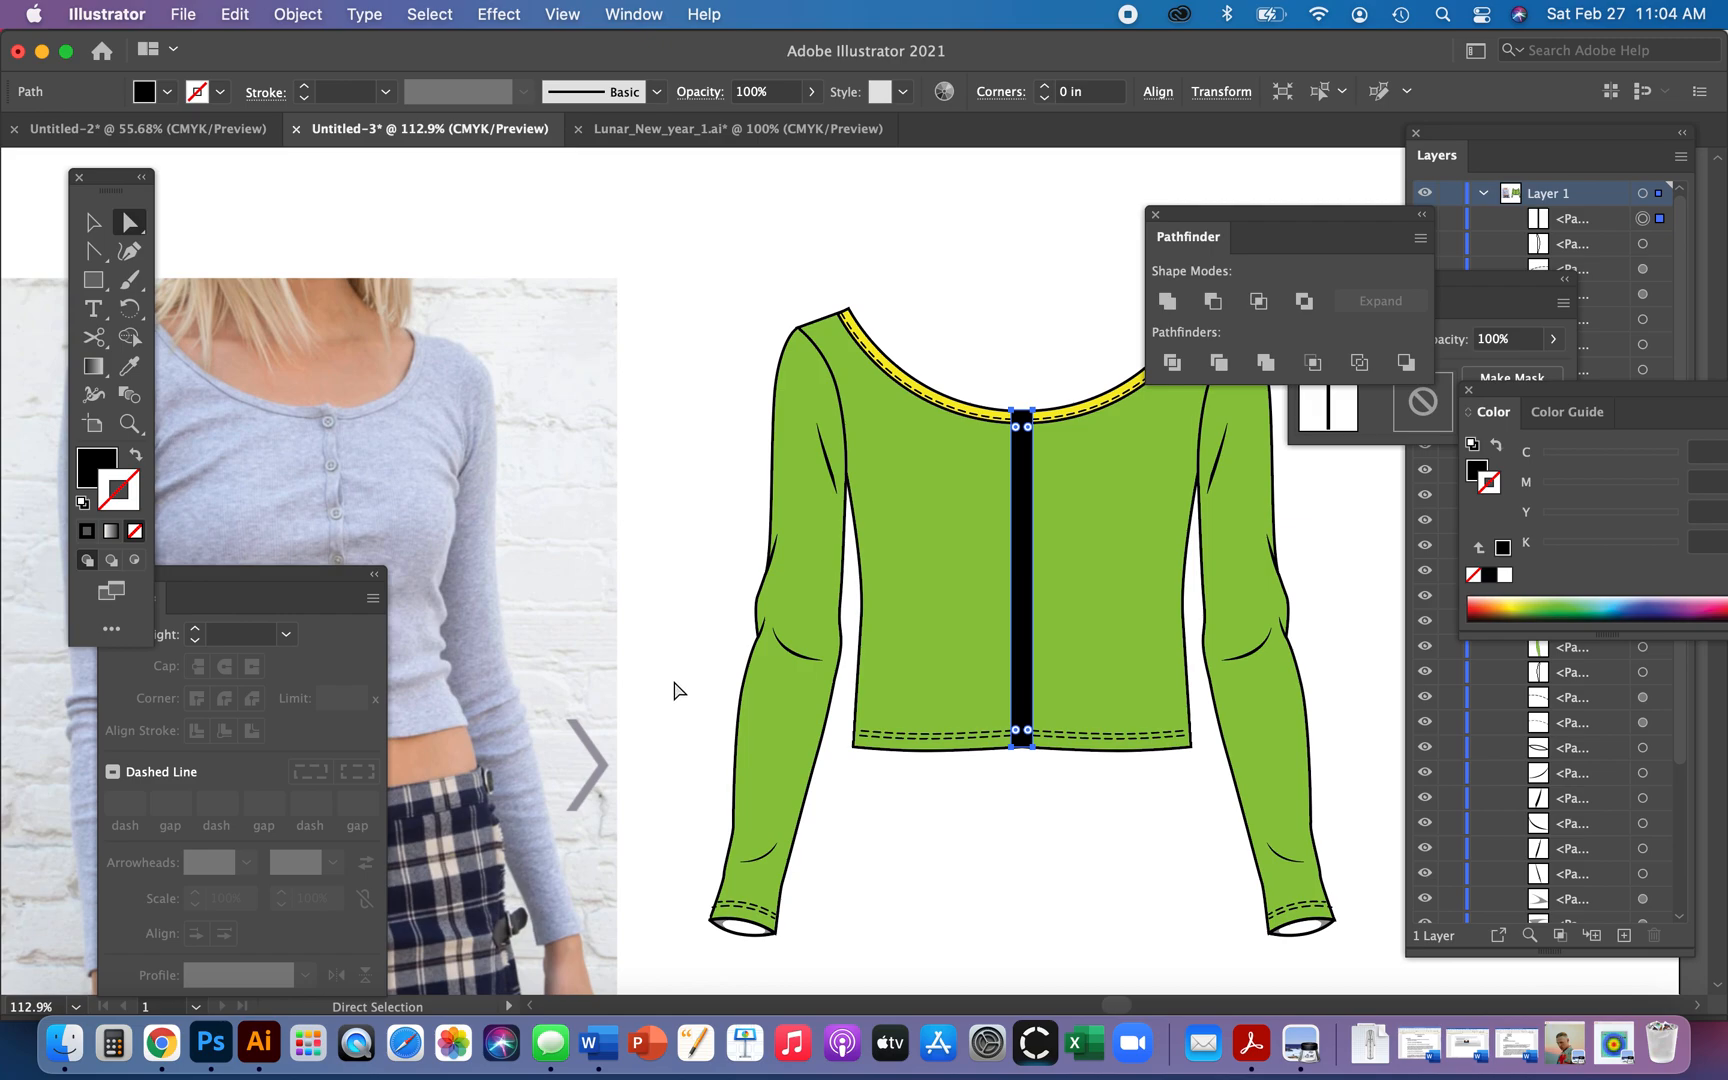
- Apply the neckline band's yellow fill and black 1 pt stroke to the placket with the Eyedropper
{"action": "key", "text": "i"}
{"action": "left_click", "coordinate": [920, 381]}
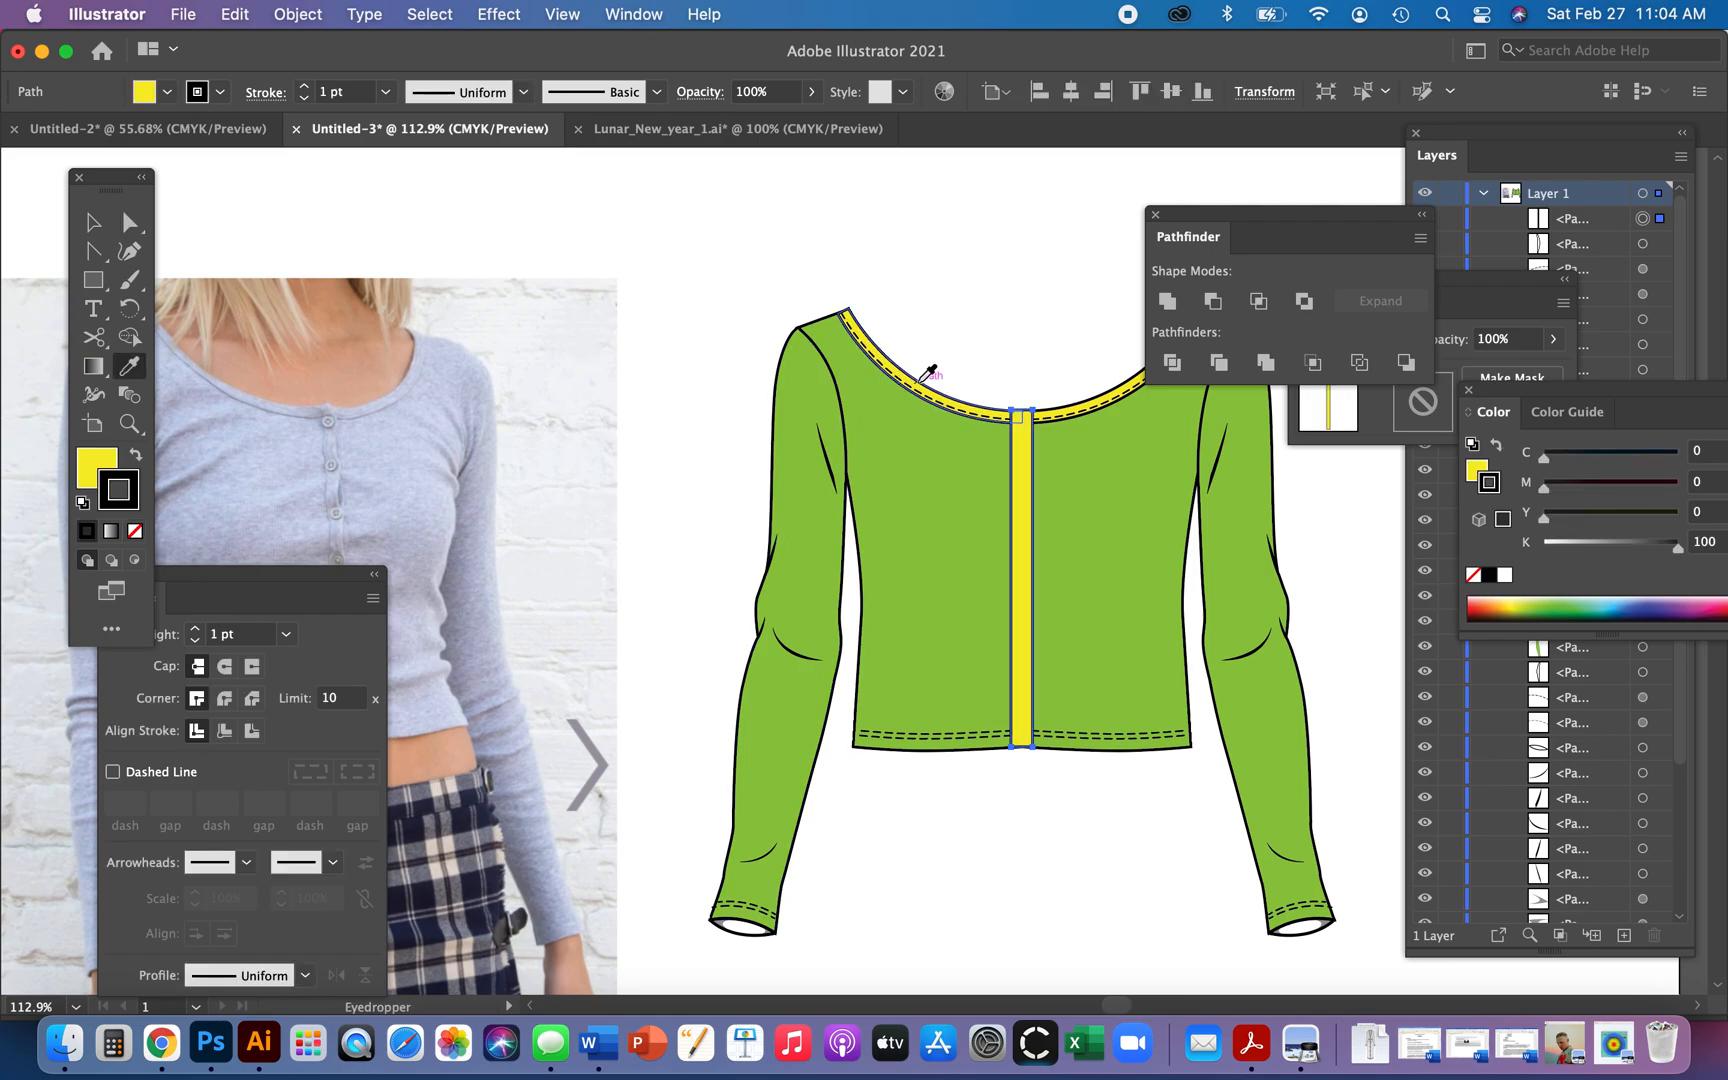
{"action": "key", "text": "a"}
{"action": "left_click", "coordinate": [1150, 824]}
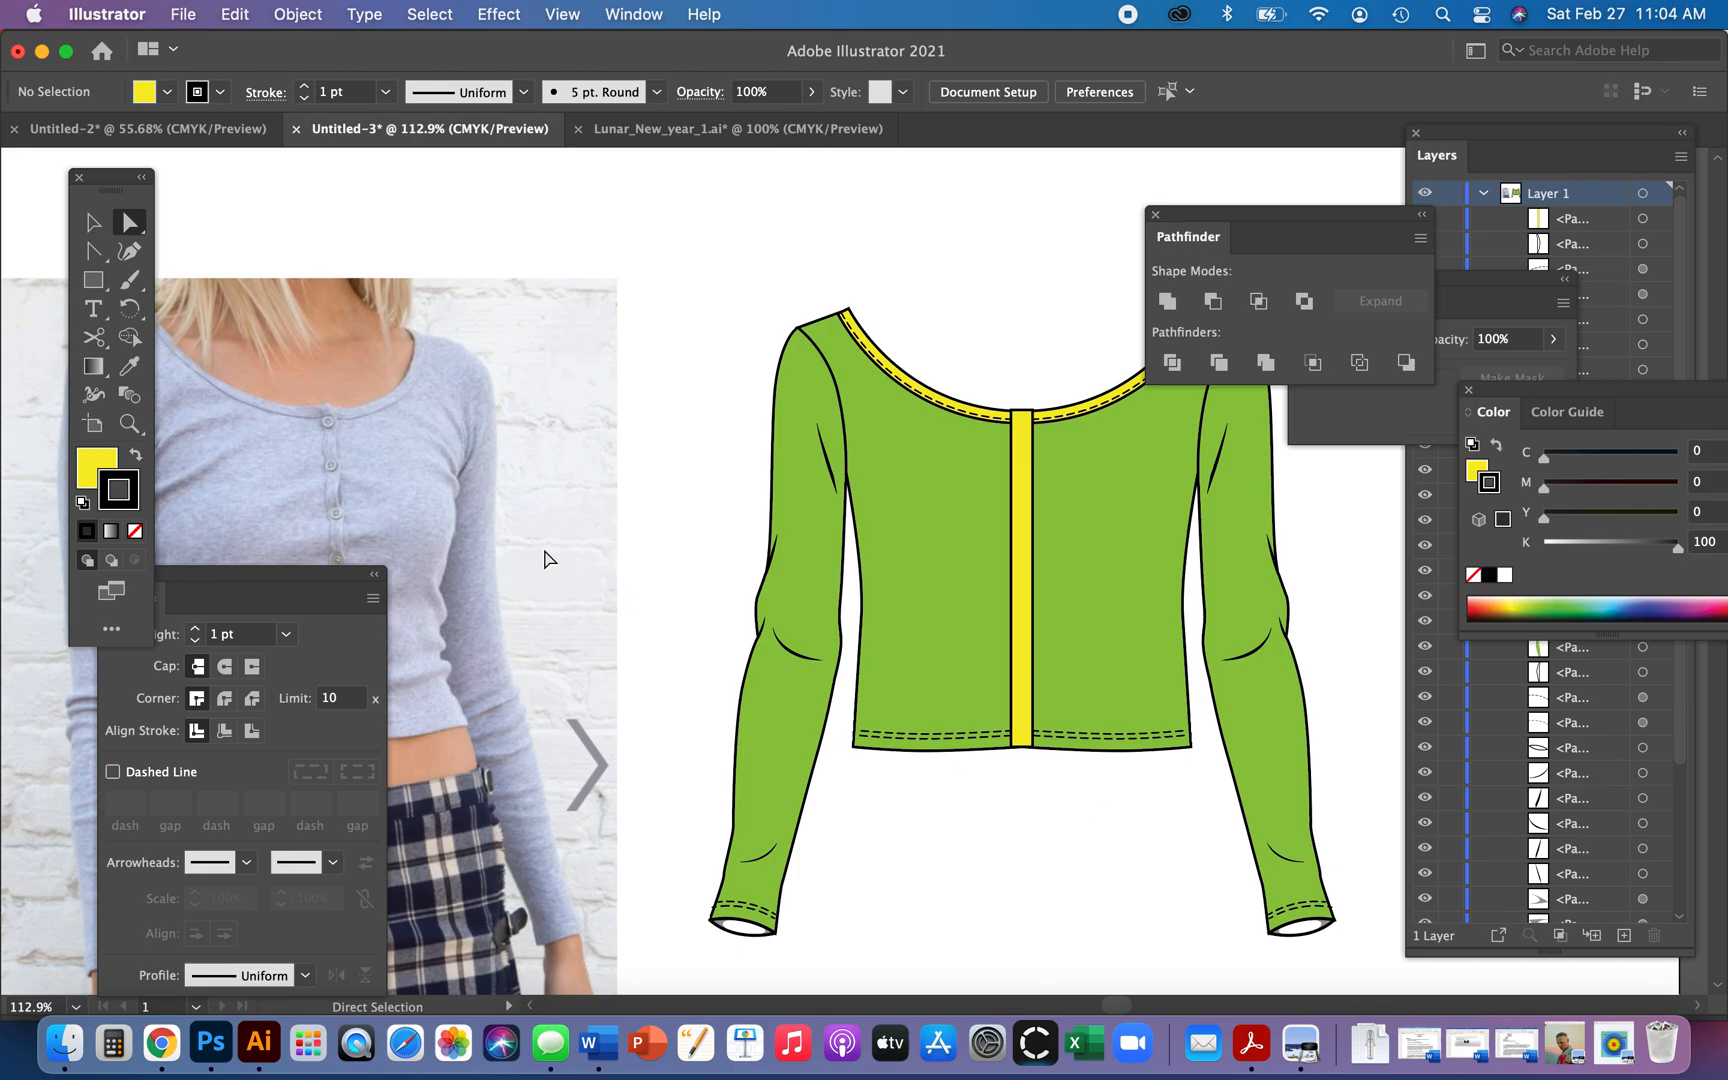
- Duplicate the placket's left edge in place as a separate line and nudge it slightly inward
{"action": "key", "text": "z"}
{"action": "left_click_drag", "start_coordinate": [545, 560], "coordinate": [695, 564]}
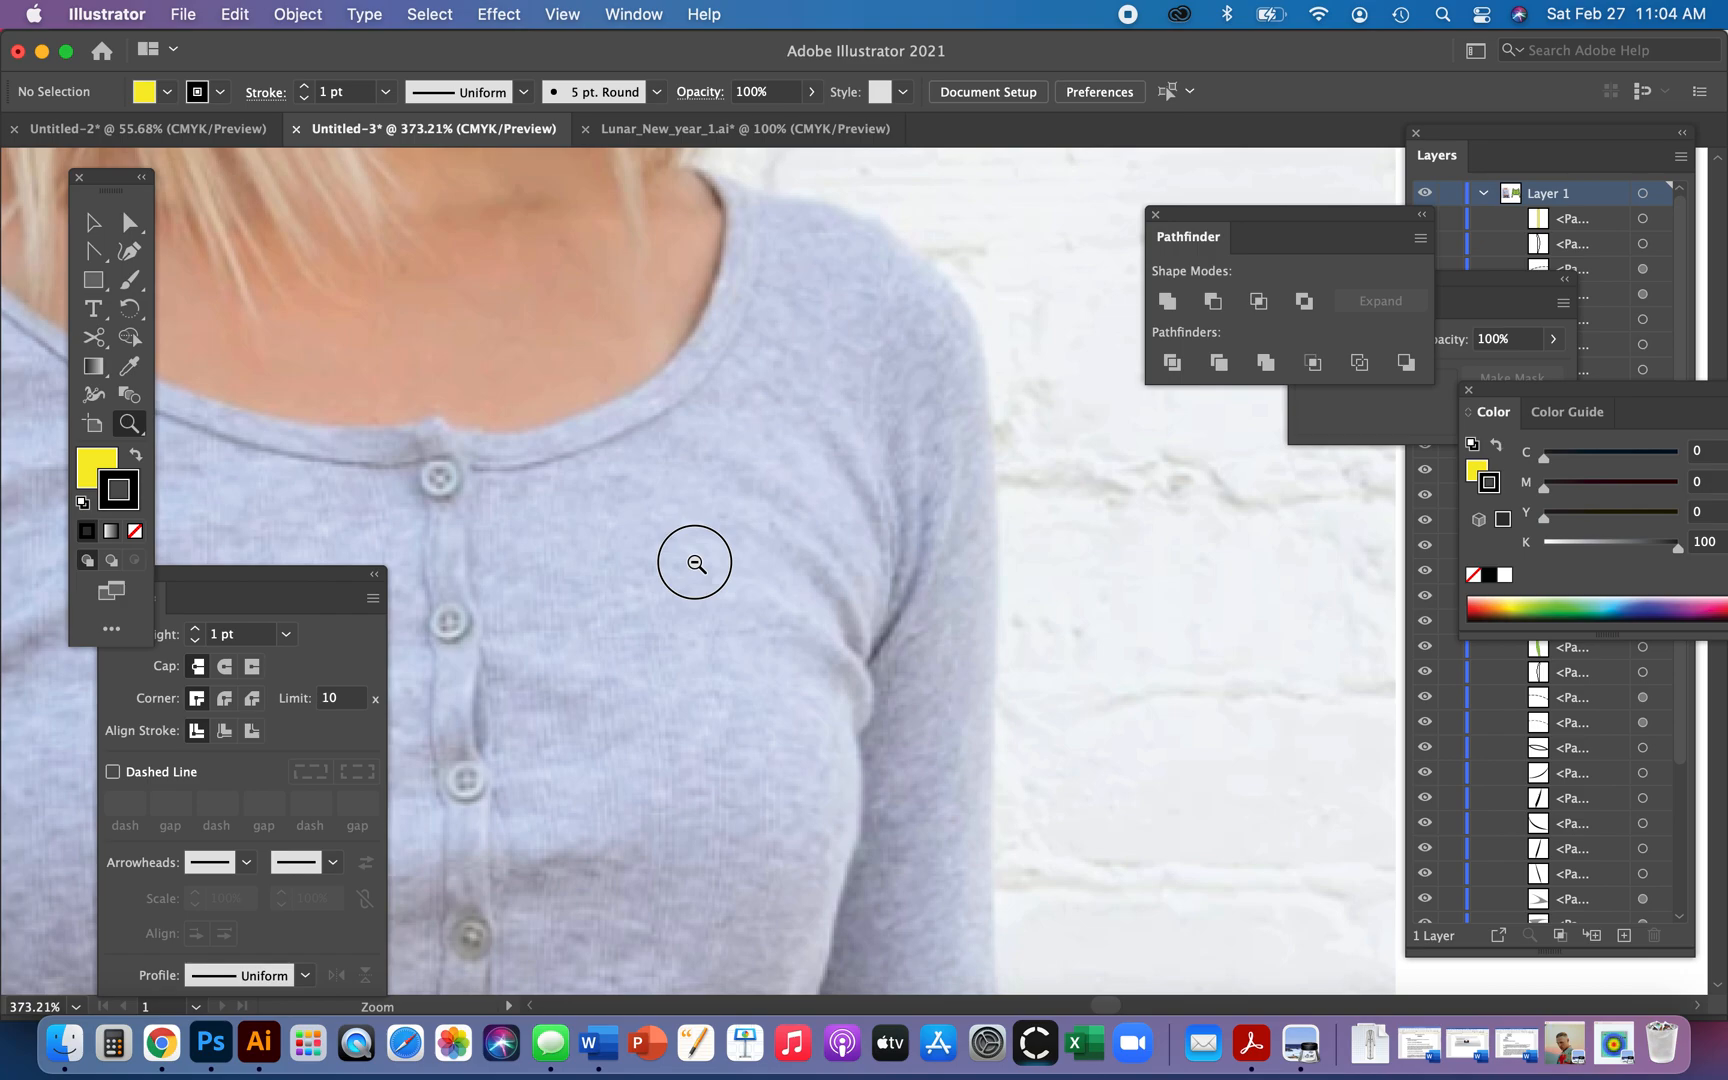
{"action": "key", "text": "super+0"}
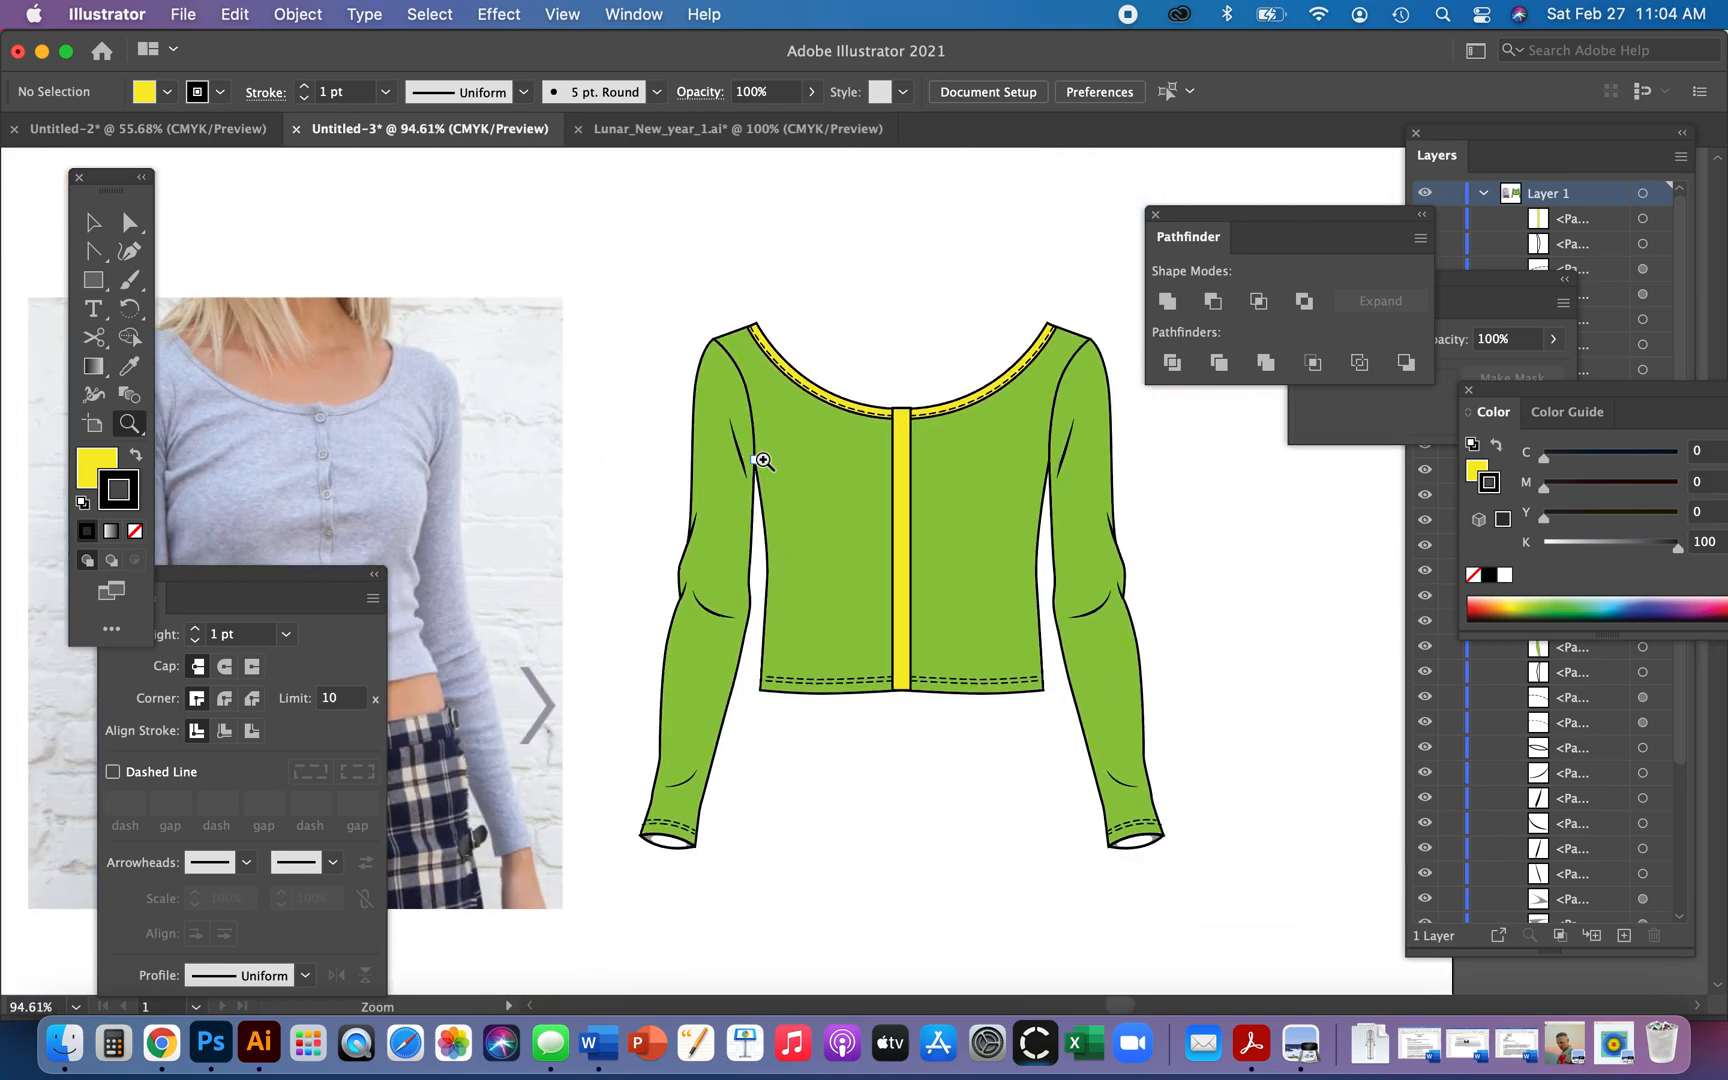
{"action": "key", "text": "a"}
{"action": "left_click", "coordinate": [900, 470]}
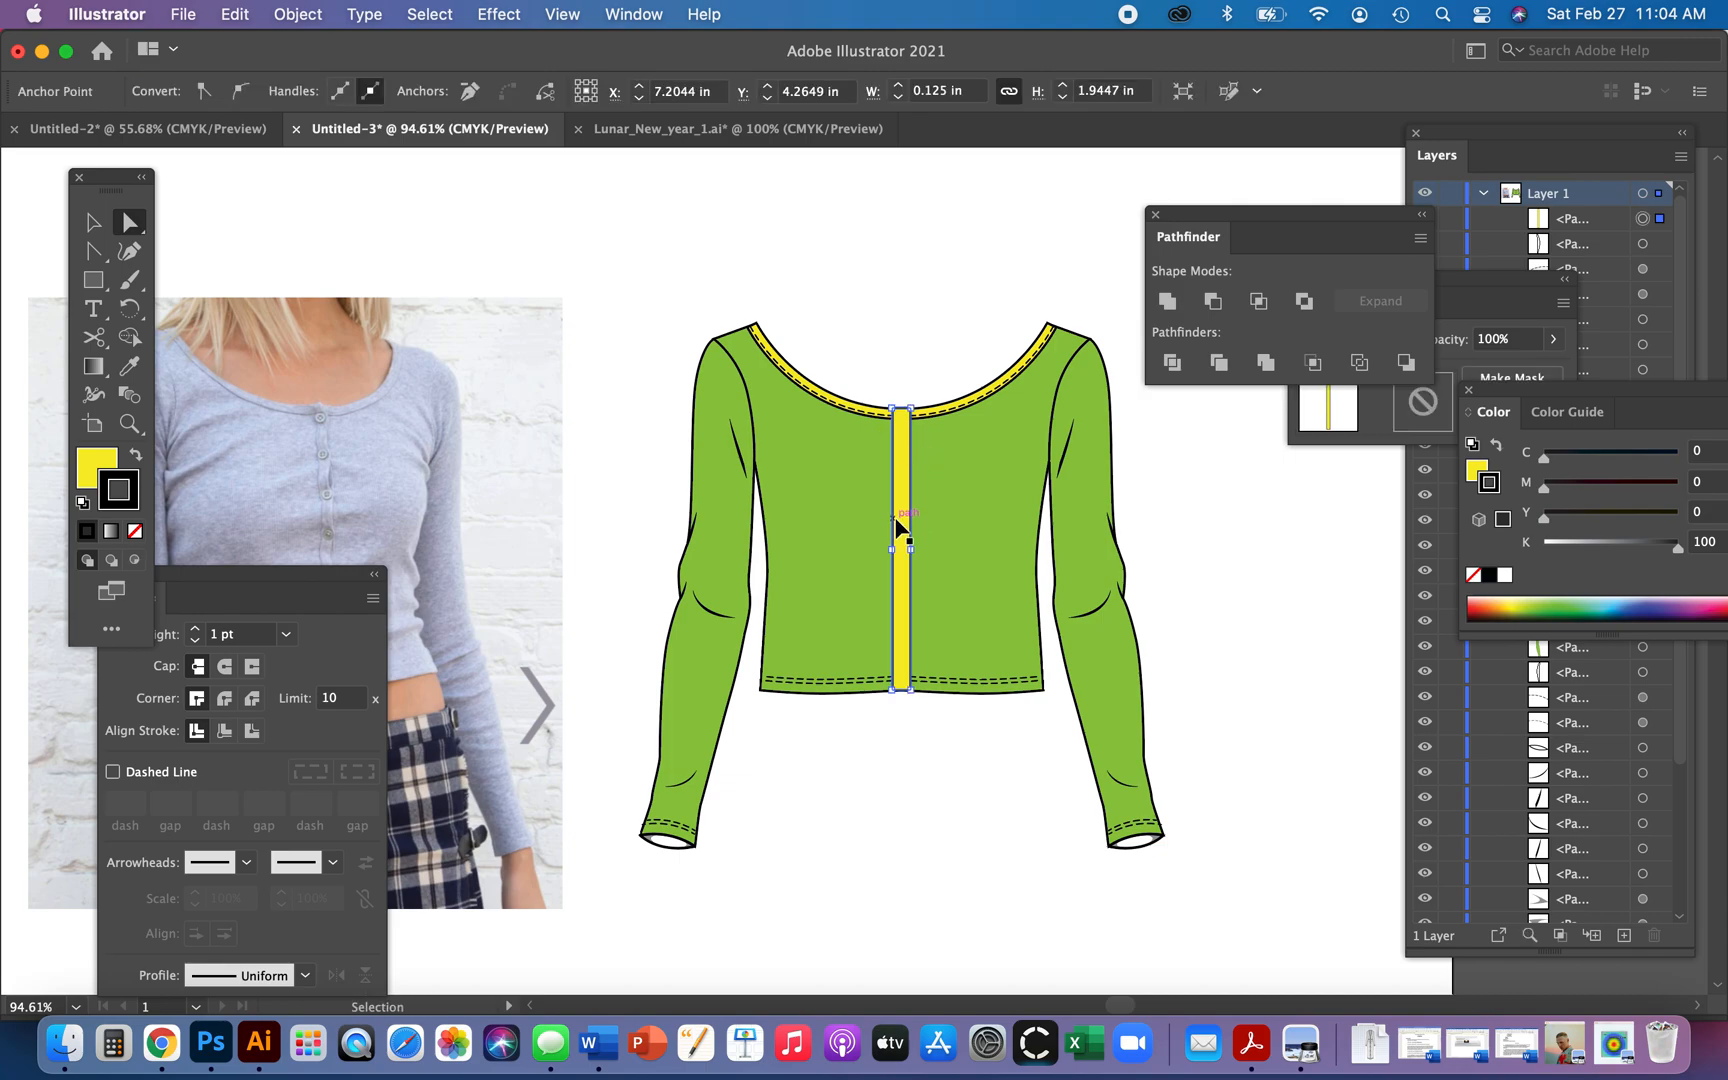
{"action": "left_click", "coordinate": [896, 575]}
{"action": "key", "text": "Right"}
{"action": "key", "text": "Right"}
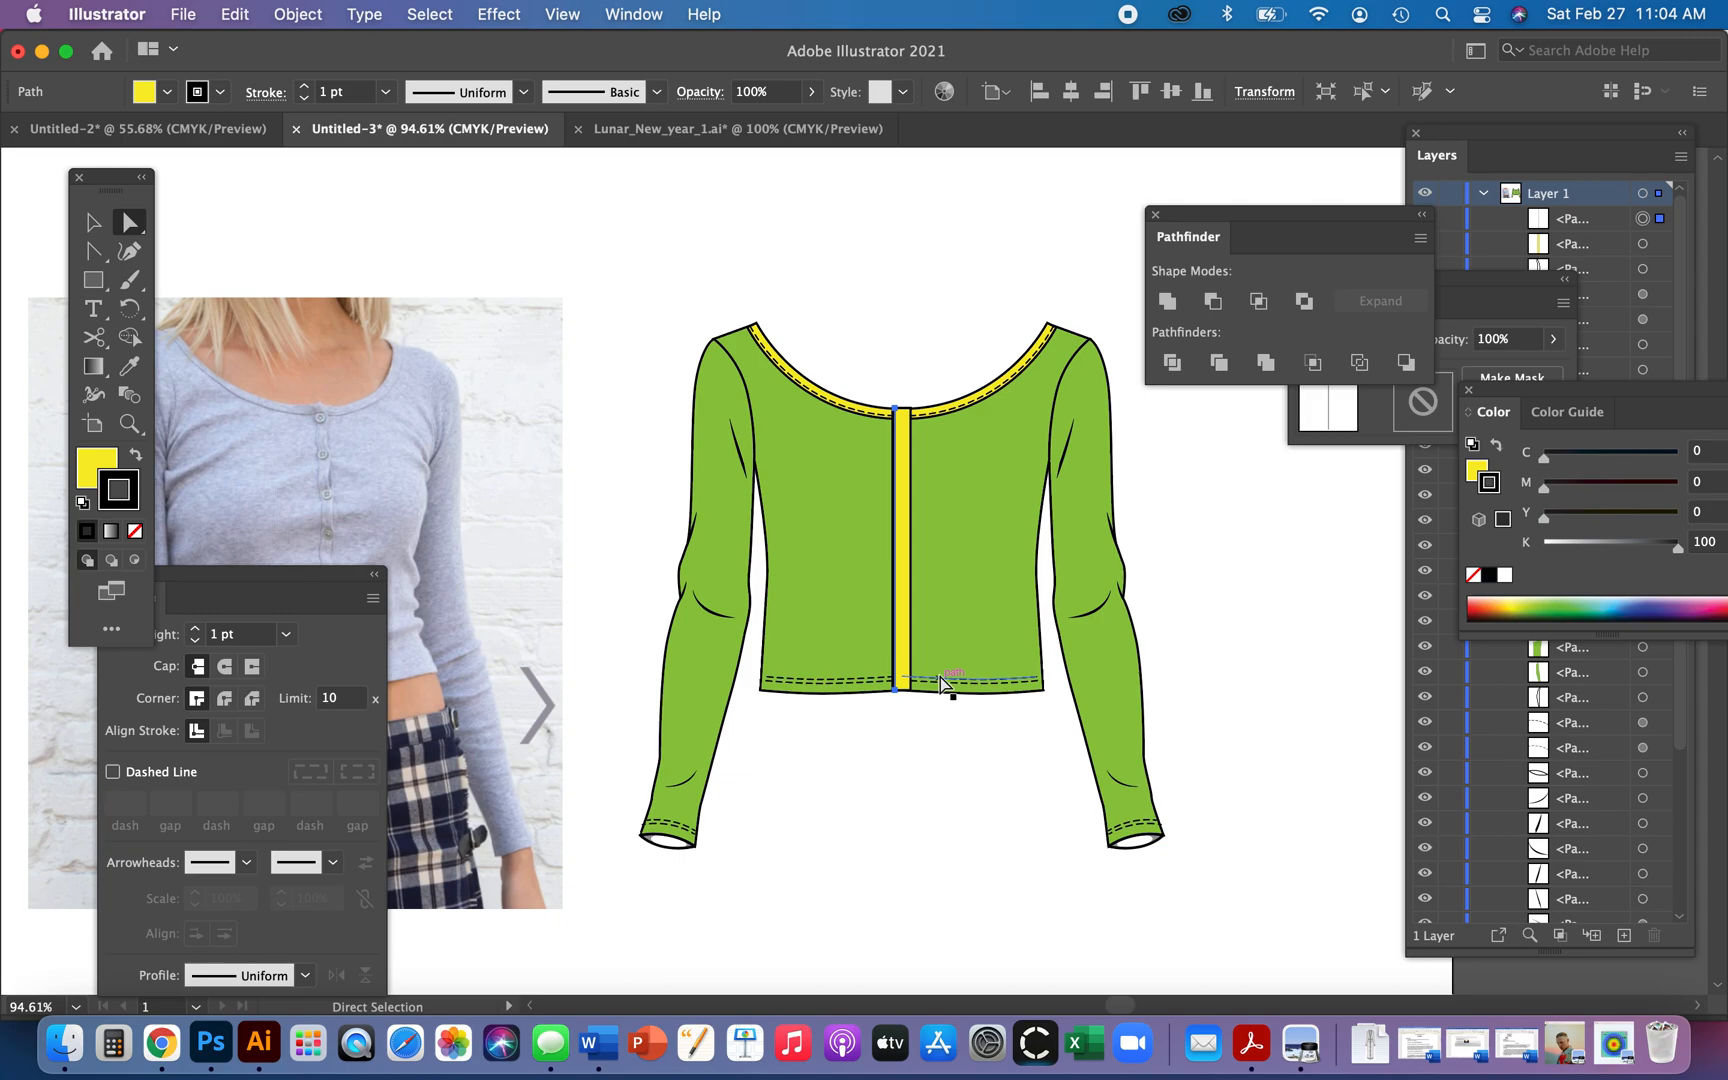
- Apply the neckline's 0.5 pt dashed stitch style to the duplicated placket line with the Eyedropper
{"action": "key", "text": "i"}
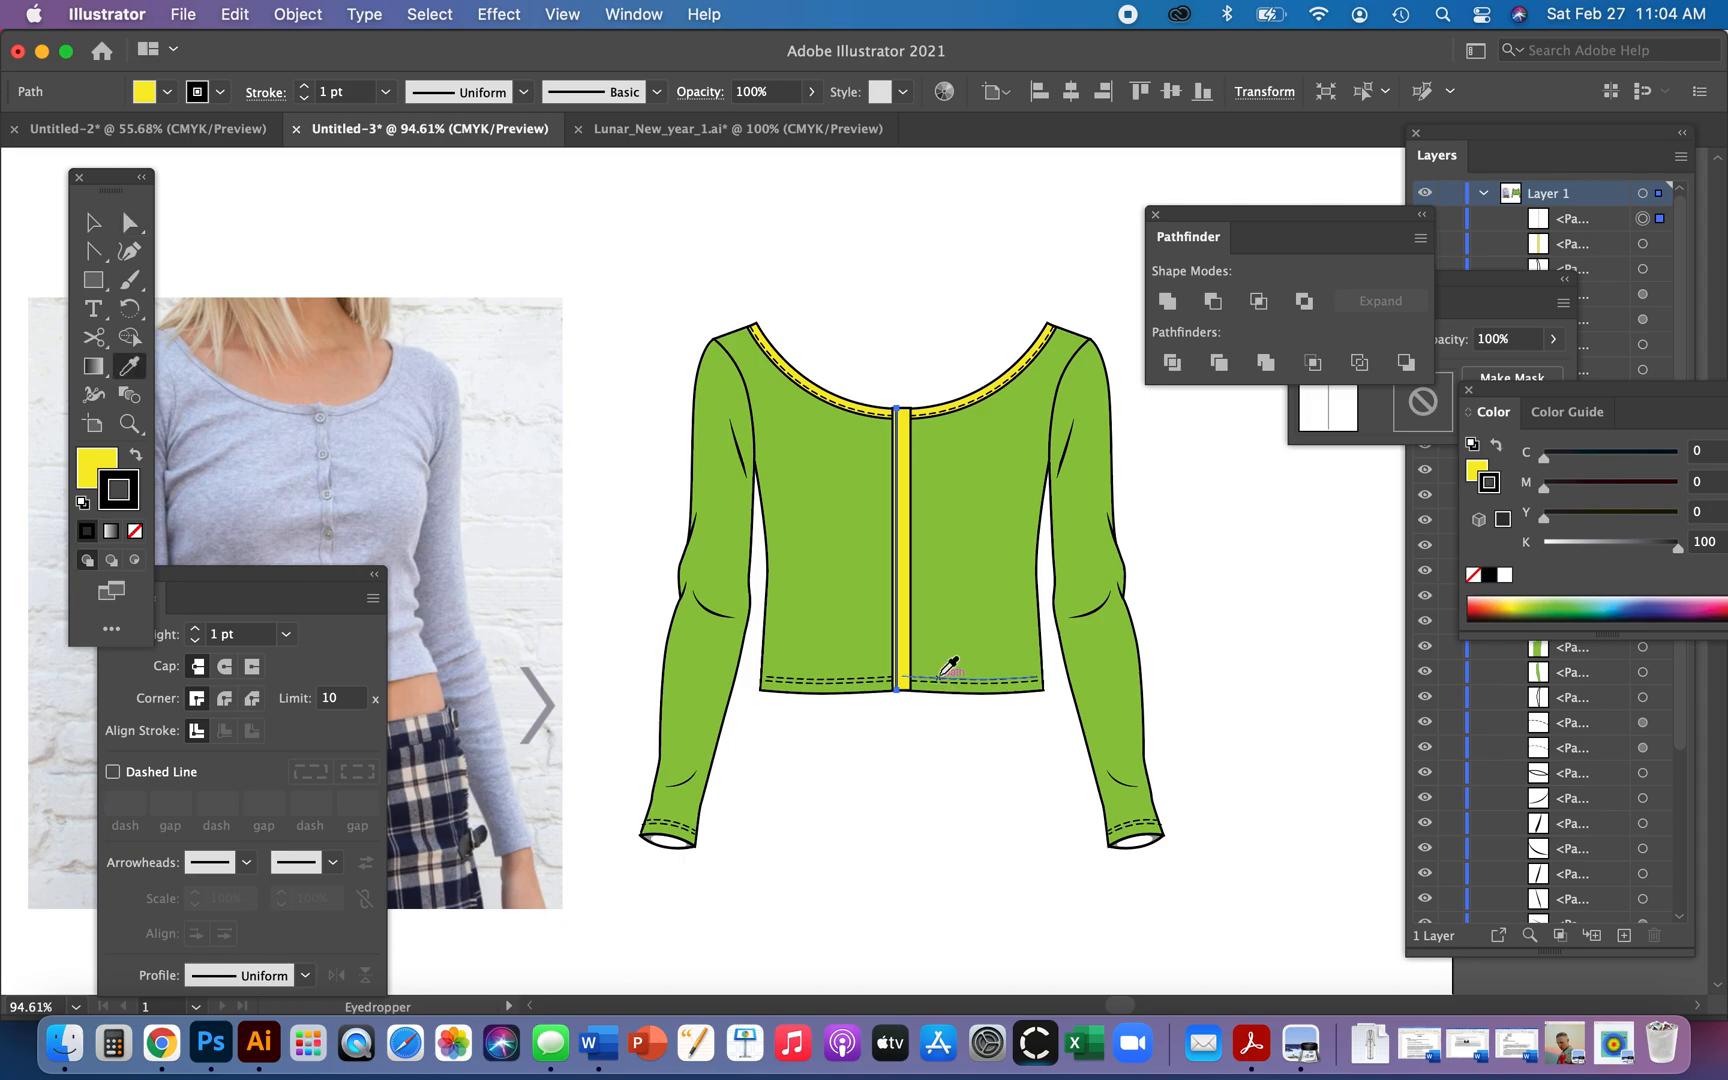
{"action": "left_click", "coordinate": [940, 416]}
{"action": "key", "text": "a"}
{"action": "left_click", "coordinate": [988, 799]}
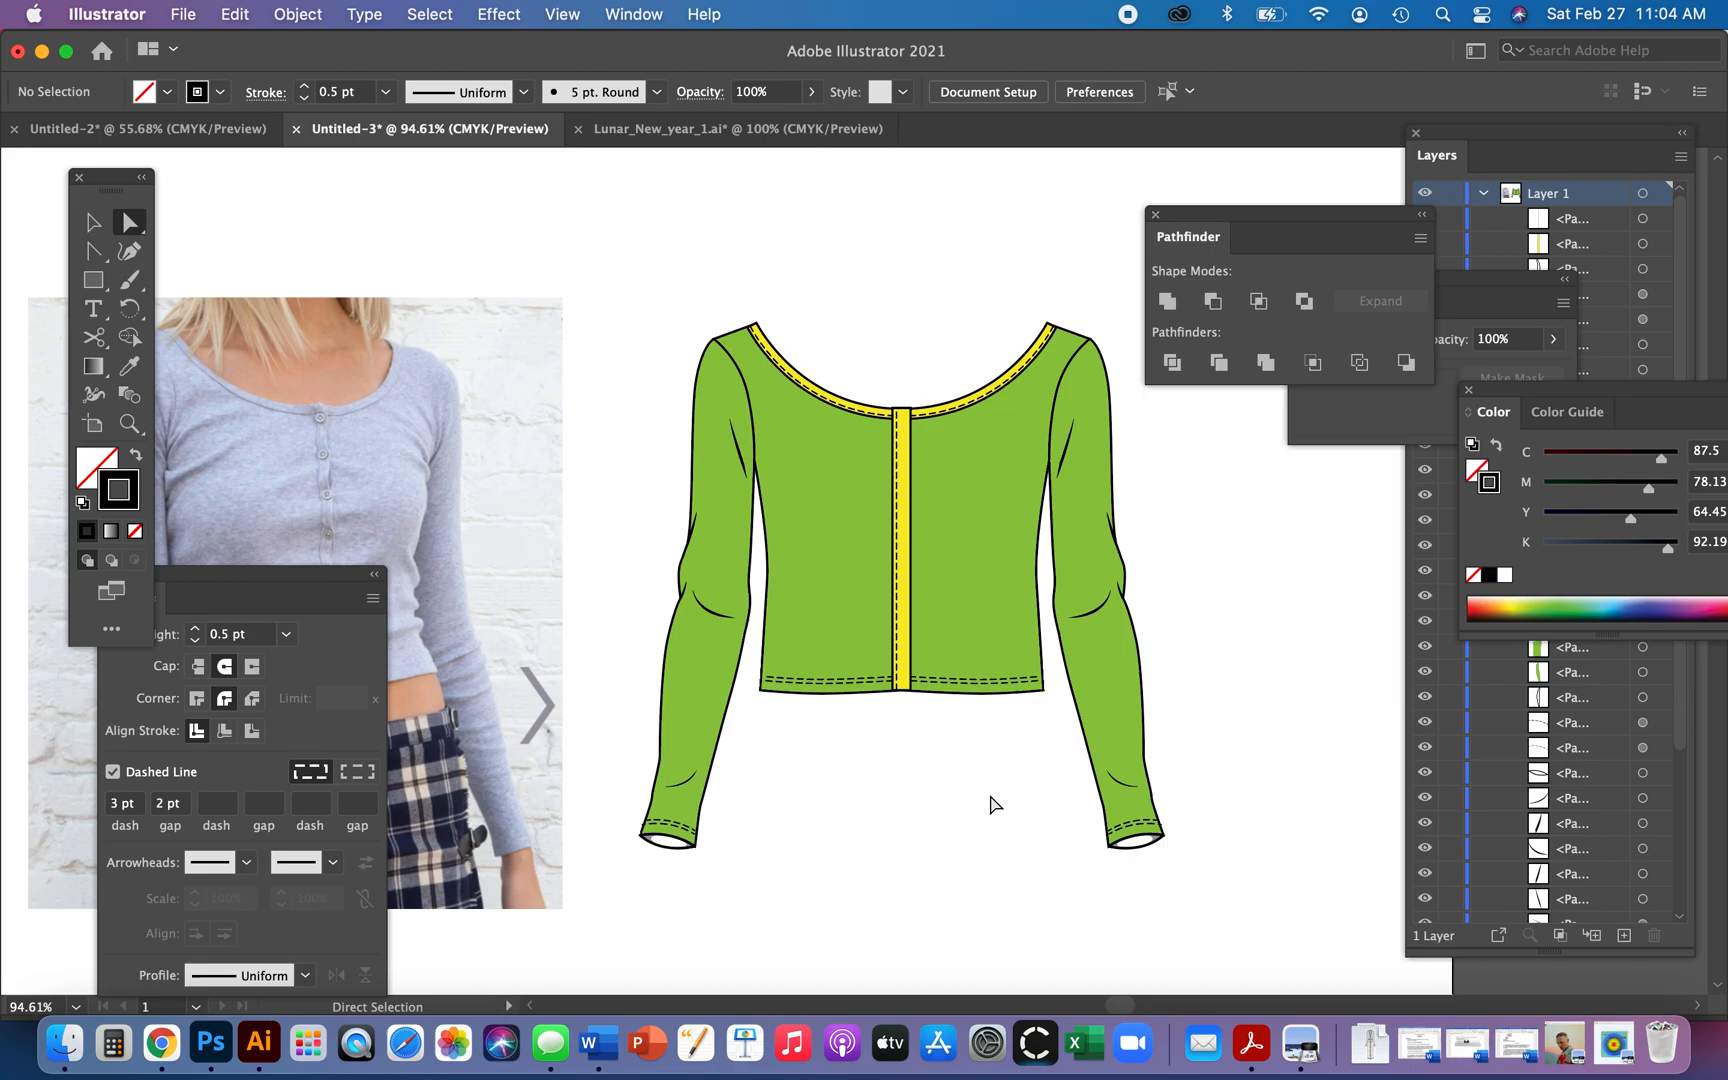
- Draw a circle over the top button in the reference photo and turn off its dashed line
{"action": "left_click_drag", "start_coordinate": [733, 694], "coordinate": [1060, 720]}
{"action": "key", "text": "z"}
{"action": "left_click_drag", "start_coordinate": [676, 400], "coordinate": [1142, 887]}
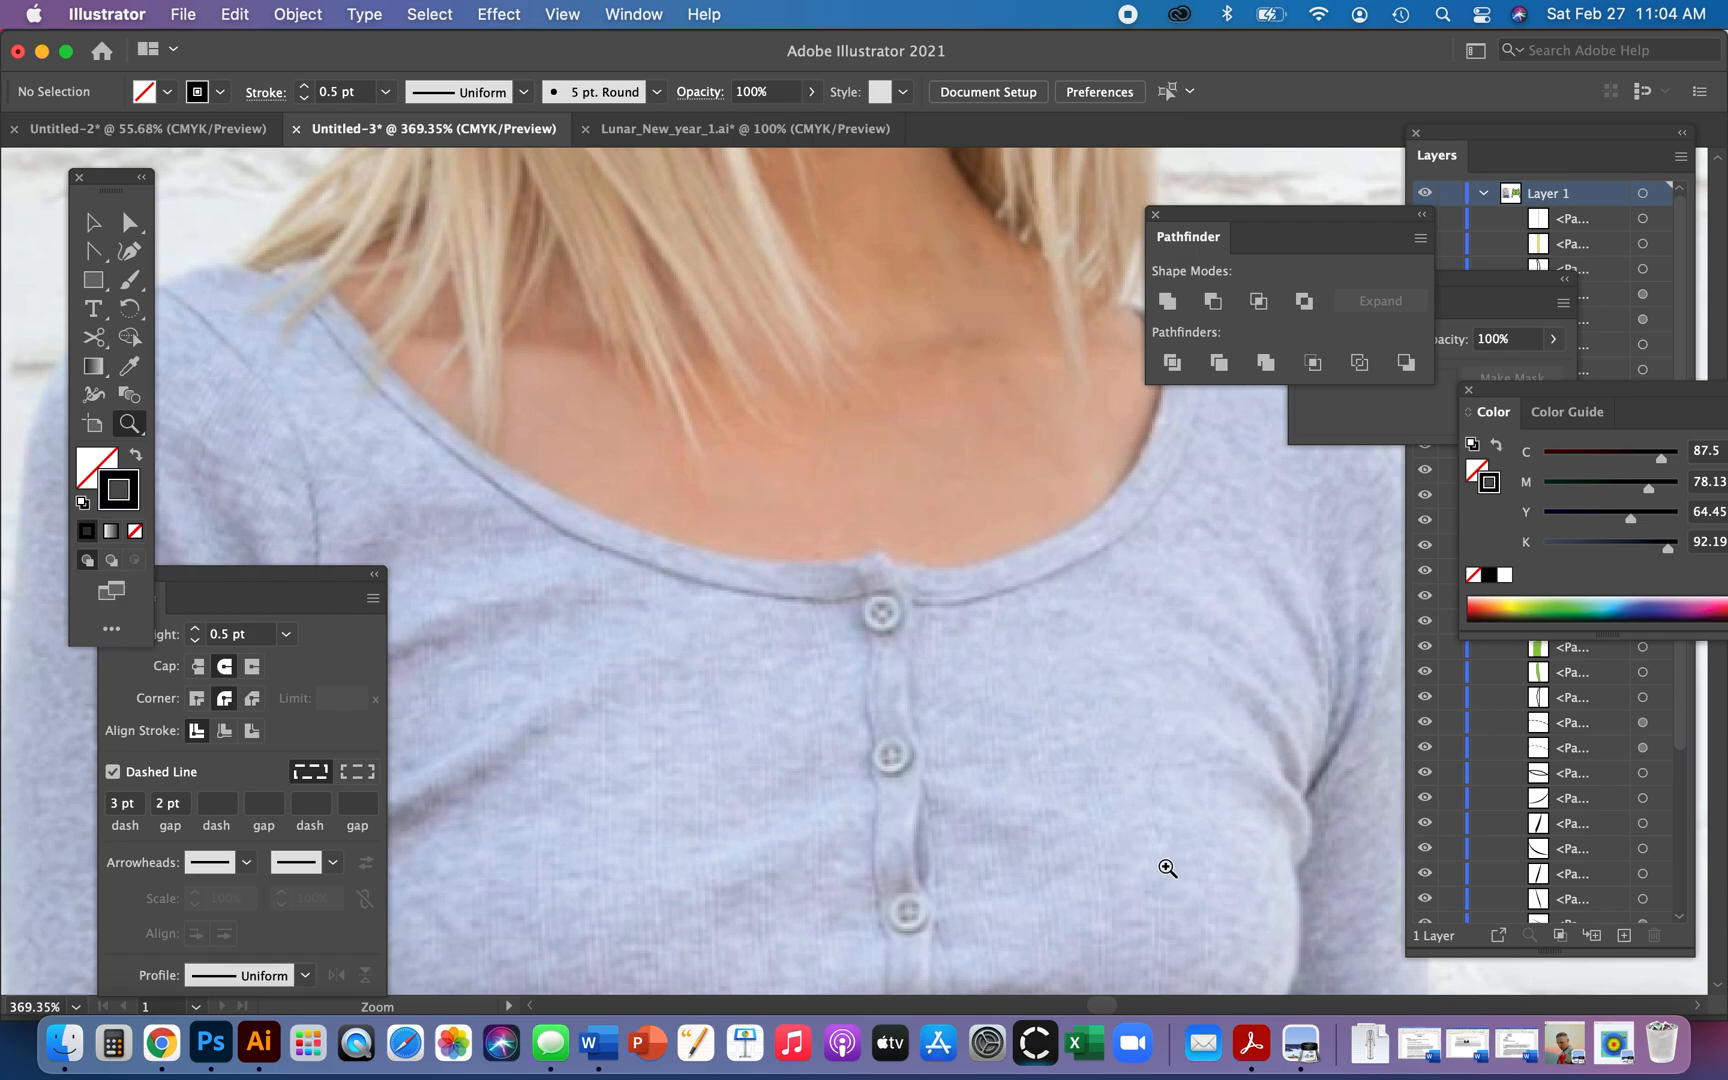
{"action": "key", "text": "l"}
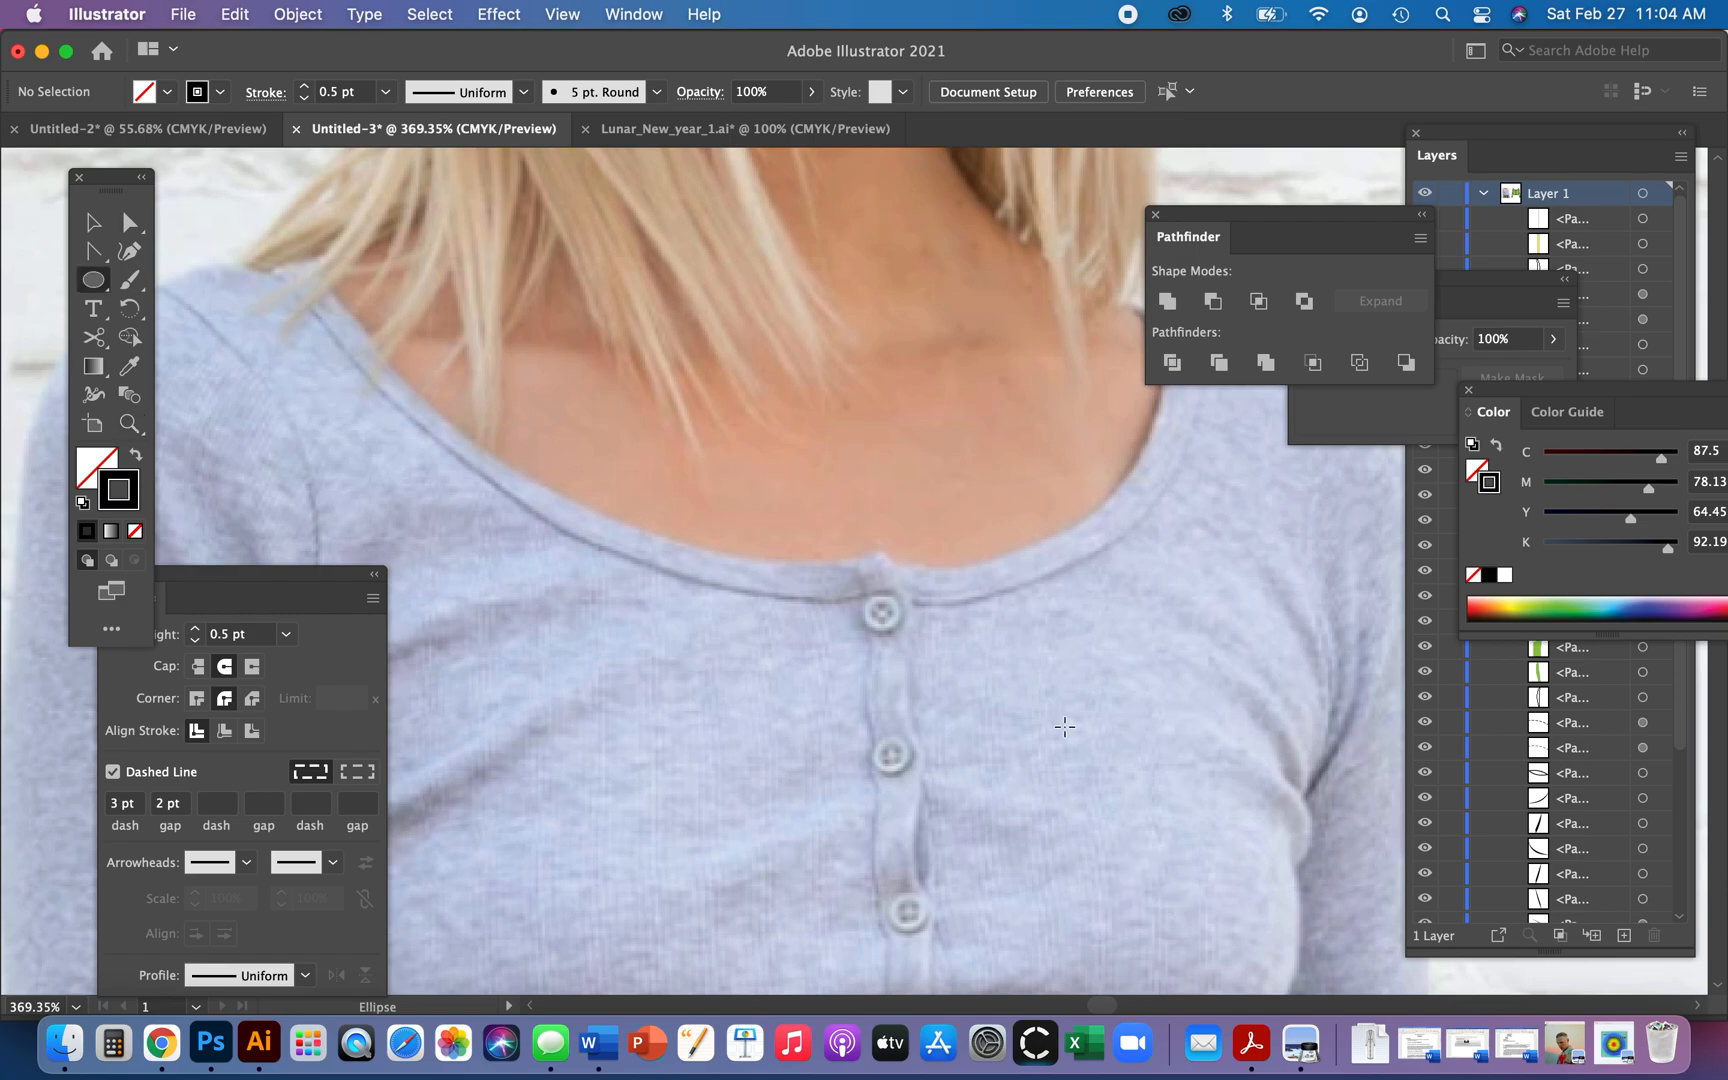
{"action": "left_click_drag", "start_coordinate": [862, 597], "coordinate": [904, 636]}
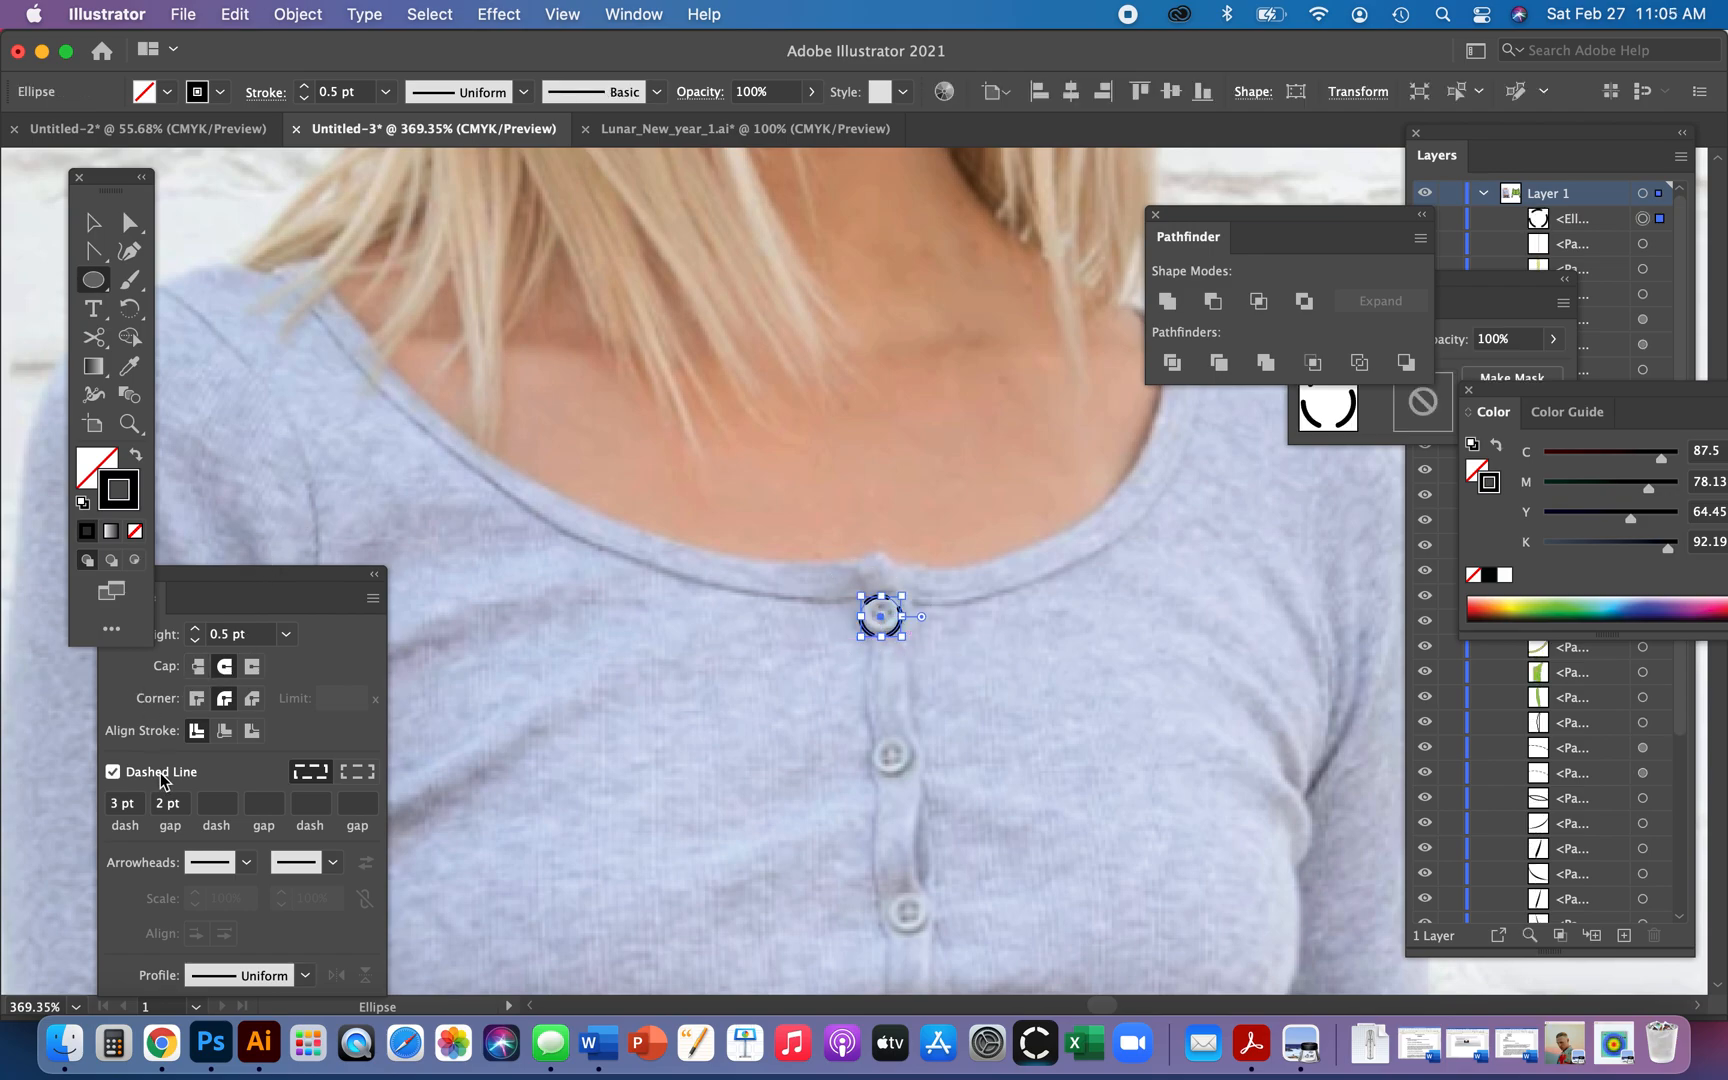
{"action": "left_click", "coordinate": [112, 771]}
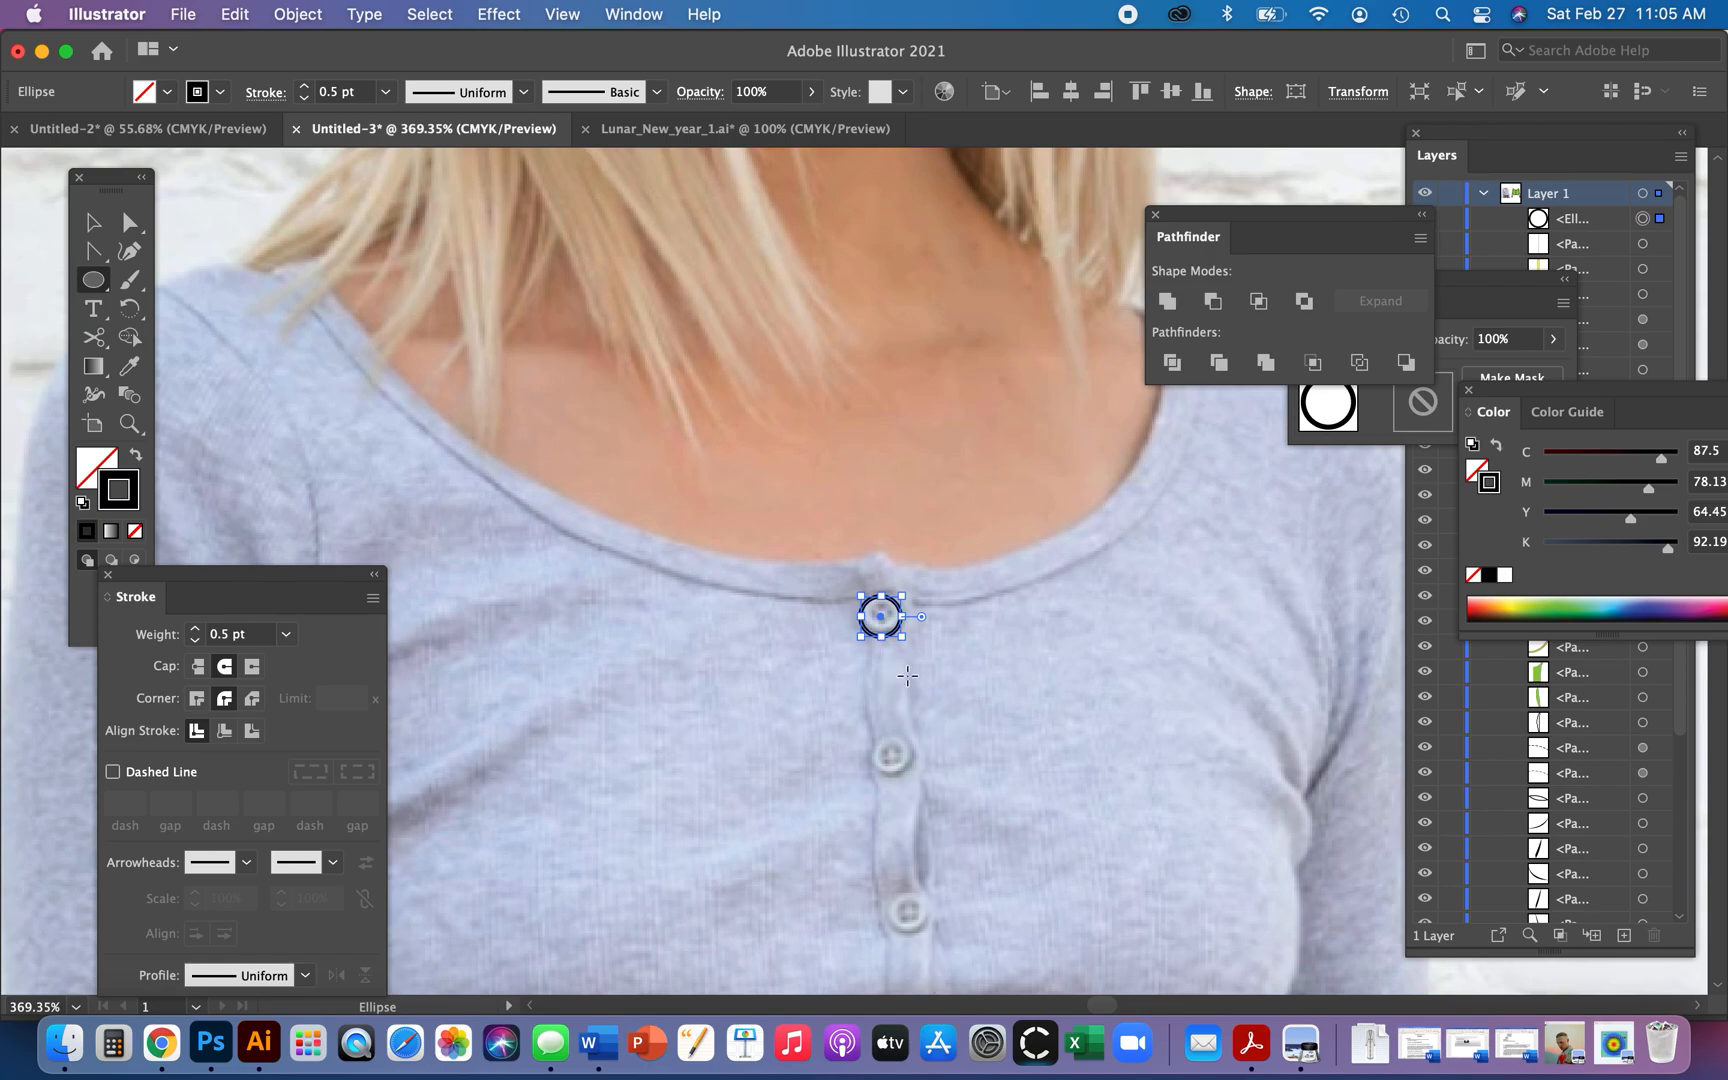
- Reposition the 0.5 pt circle so it sits centred over the top button in the reference photo
{"action": "key", "text": "z"}
{"action": "left_click_drag", "start_coordinate": [835, 580], "coordinate": [1312, 937]}
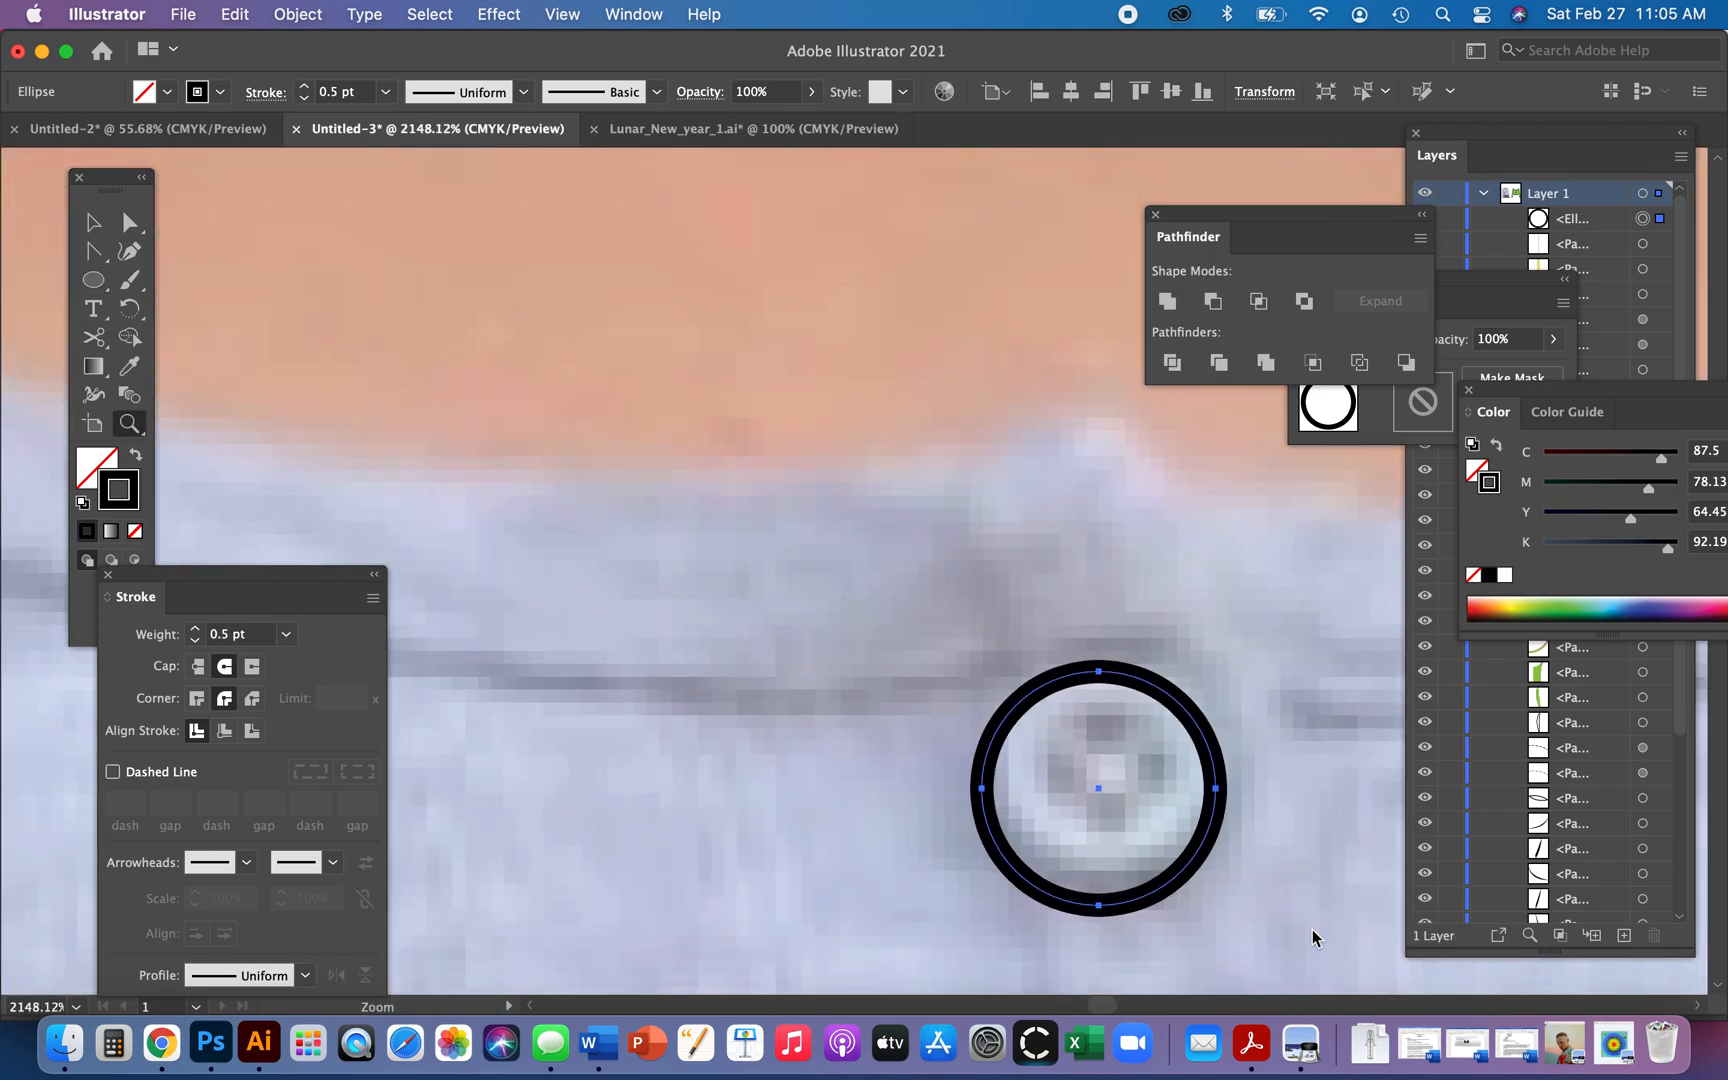
{"action": "key", "text": "v"}
{"action": "left_click_drag", "start_coordinate": [1196, 893], "coordinate": [1192, 868]}
- Draw a small circle for the button's upper hole inside the outer circle and set its stroke to 0.25 pt
{"action": "key", "text": "l"}
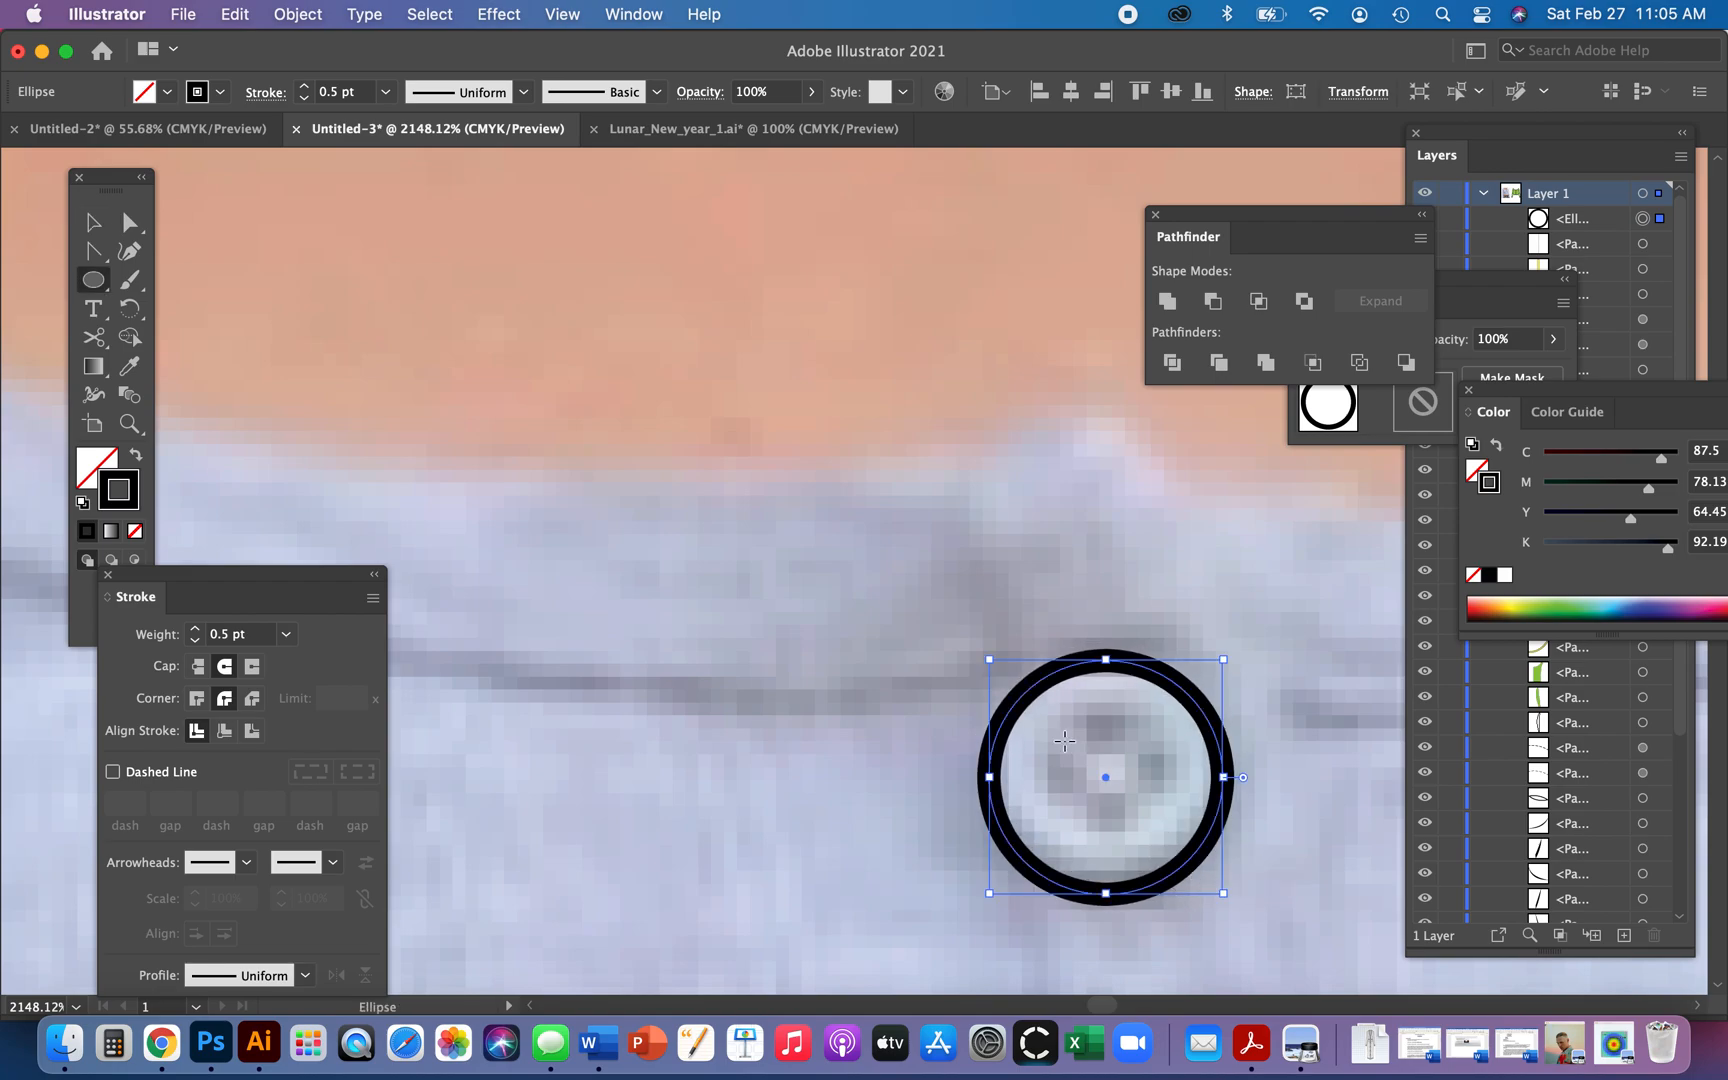
{"action": "mouse_move", "coordinate": [1084, 701]}
{"action": "left_mouse_down"}
{"action": "mouse_move", "coordinate": [1134, 739]}
{"action": "mouse_move", "coordinate": [1120, 746]}
{"action": "left_mouse_up"}
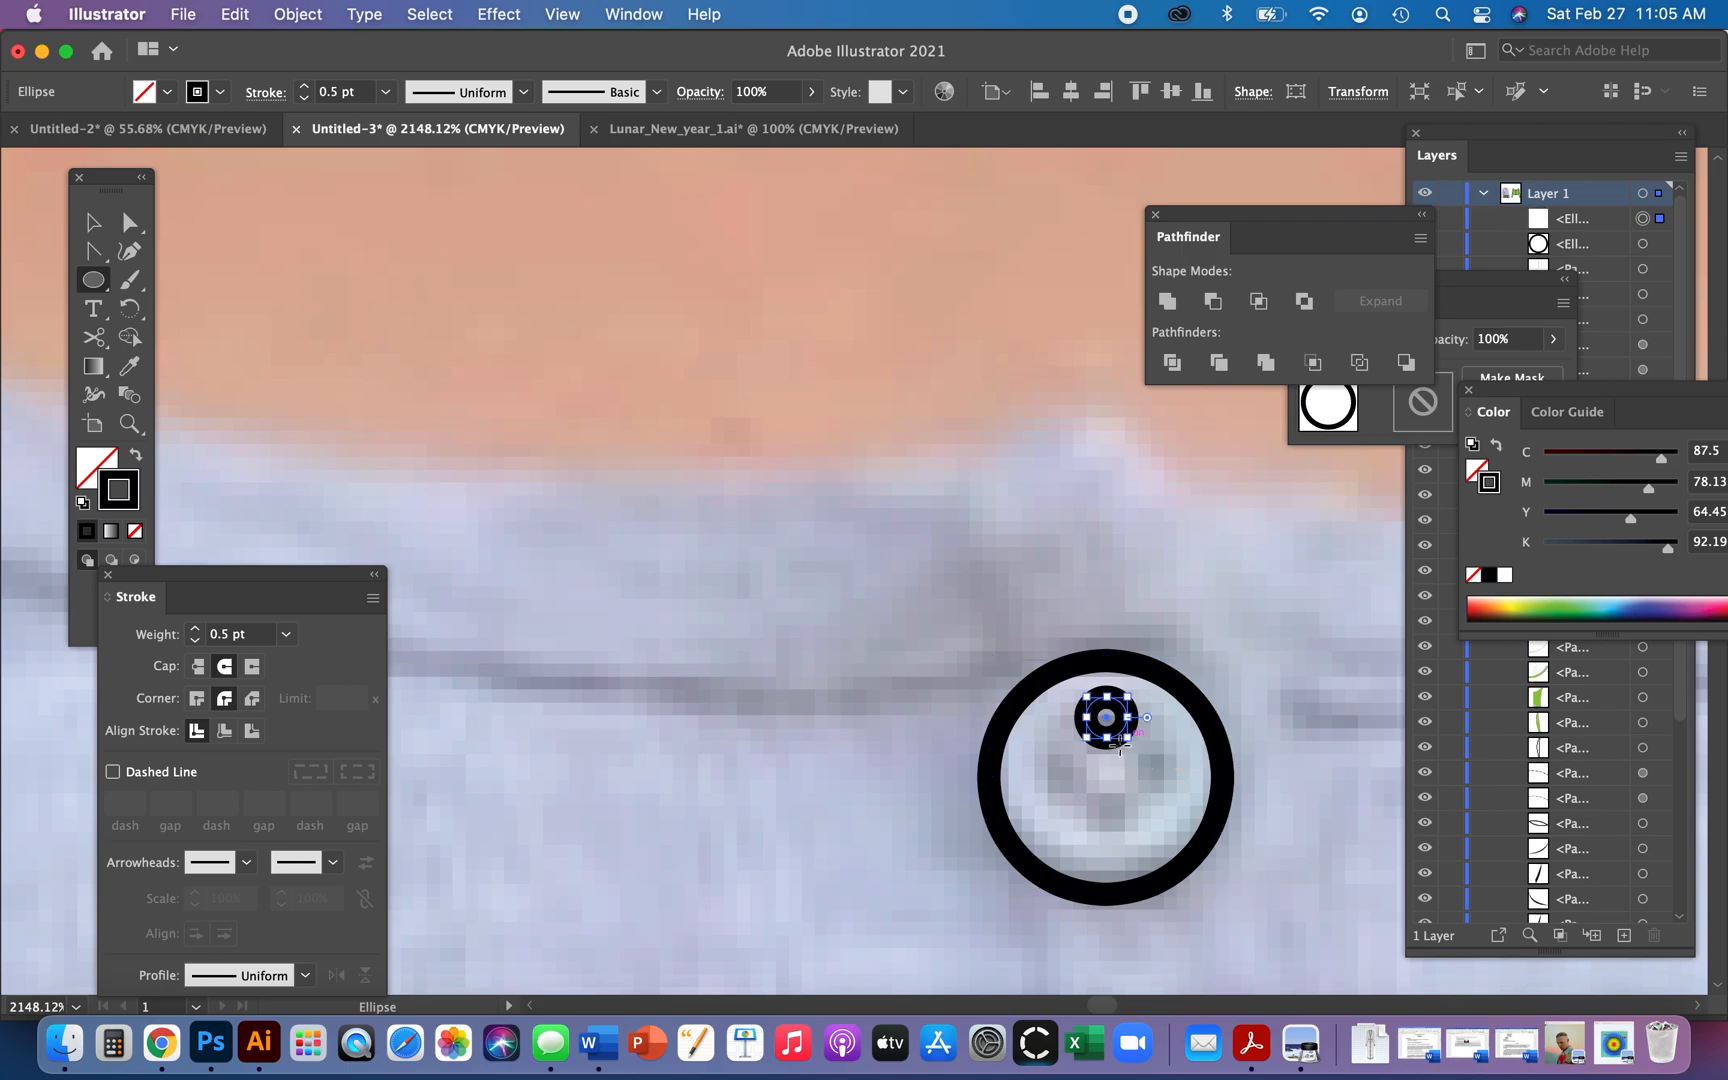
{"action": "left_click", "coordinate": [285, 634]}
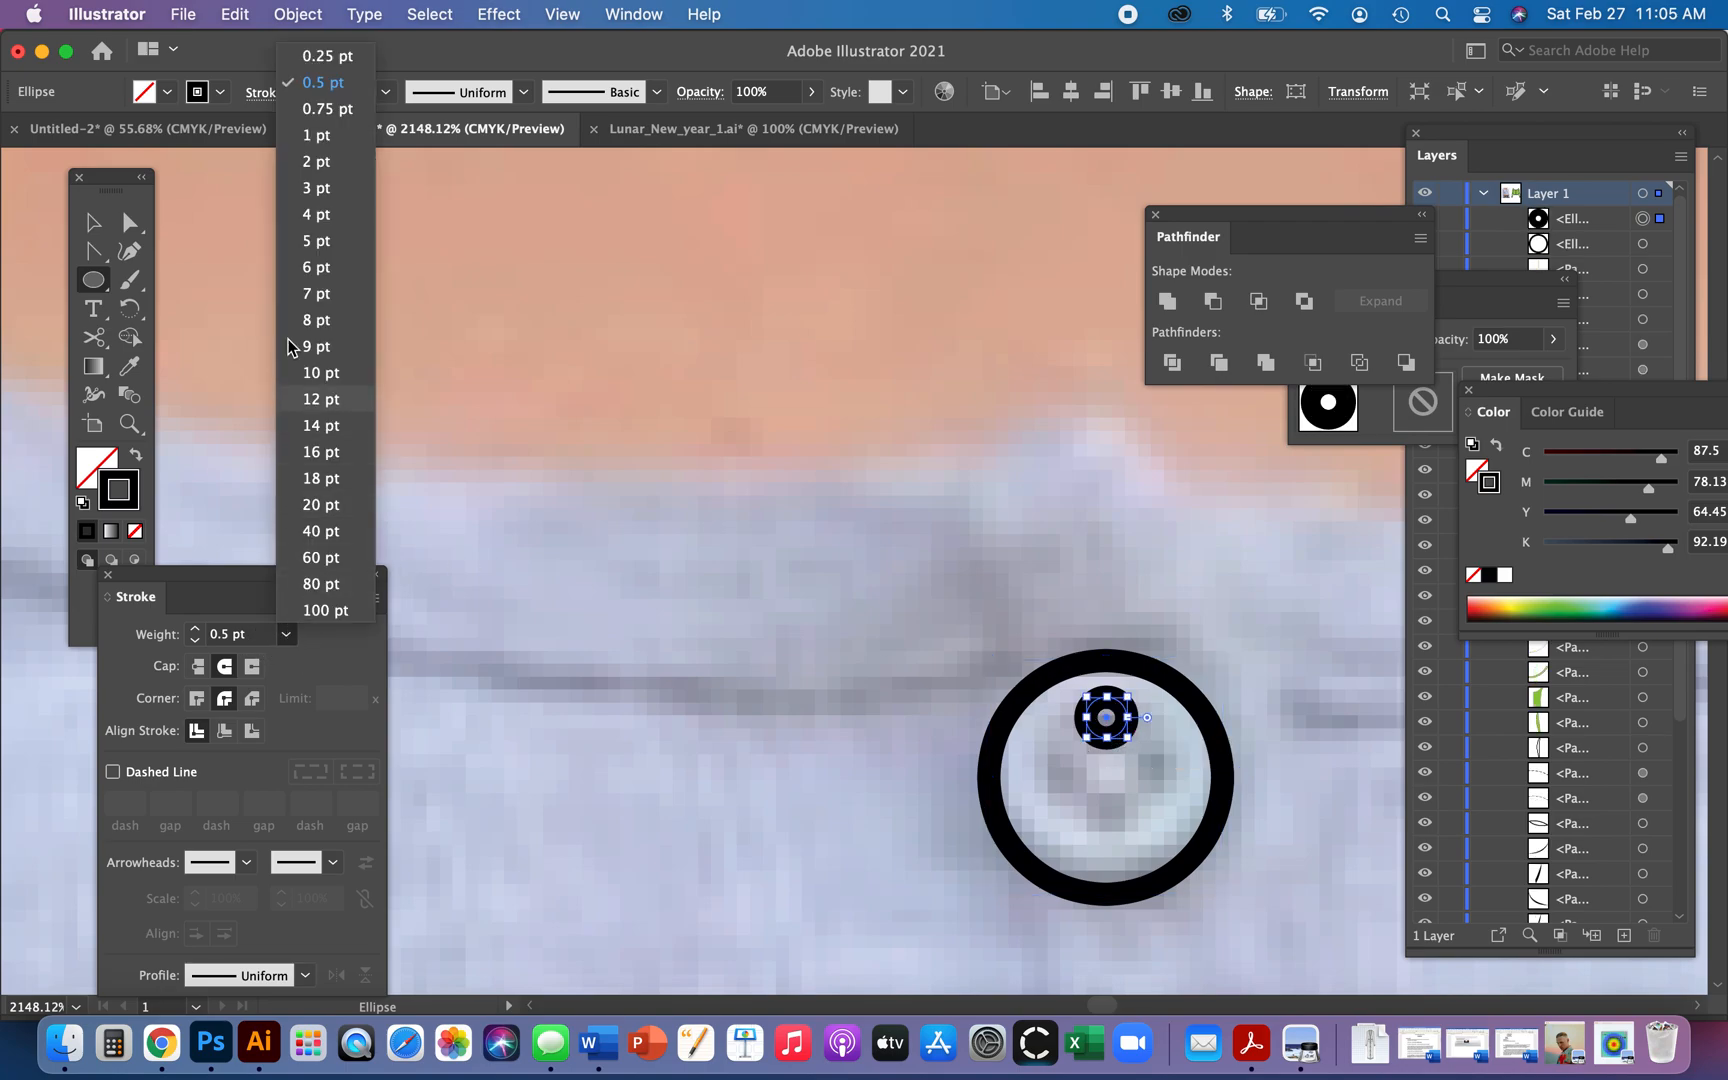
{"action": "left_click", "coordinate": [327, 56]}
- Duplicate the small hole straight down inside the button and align the two holes by their horizontal centres
{"action": "key", "text": "v"}
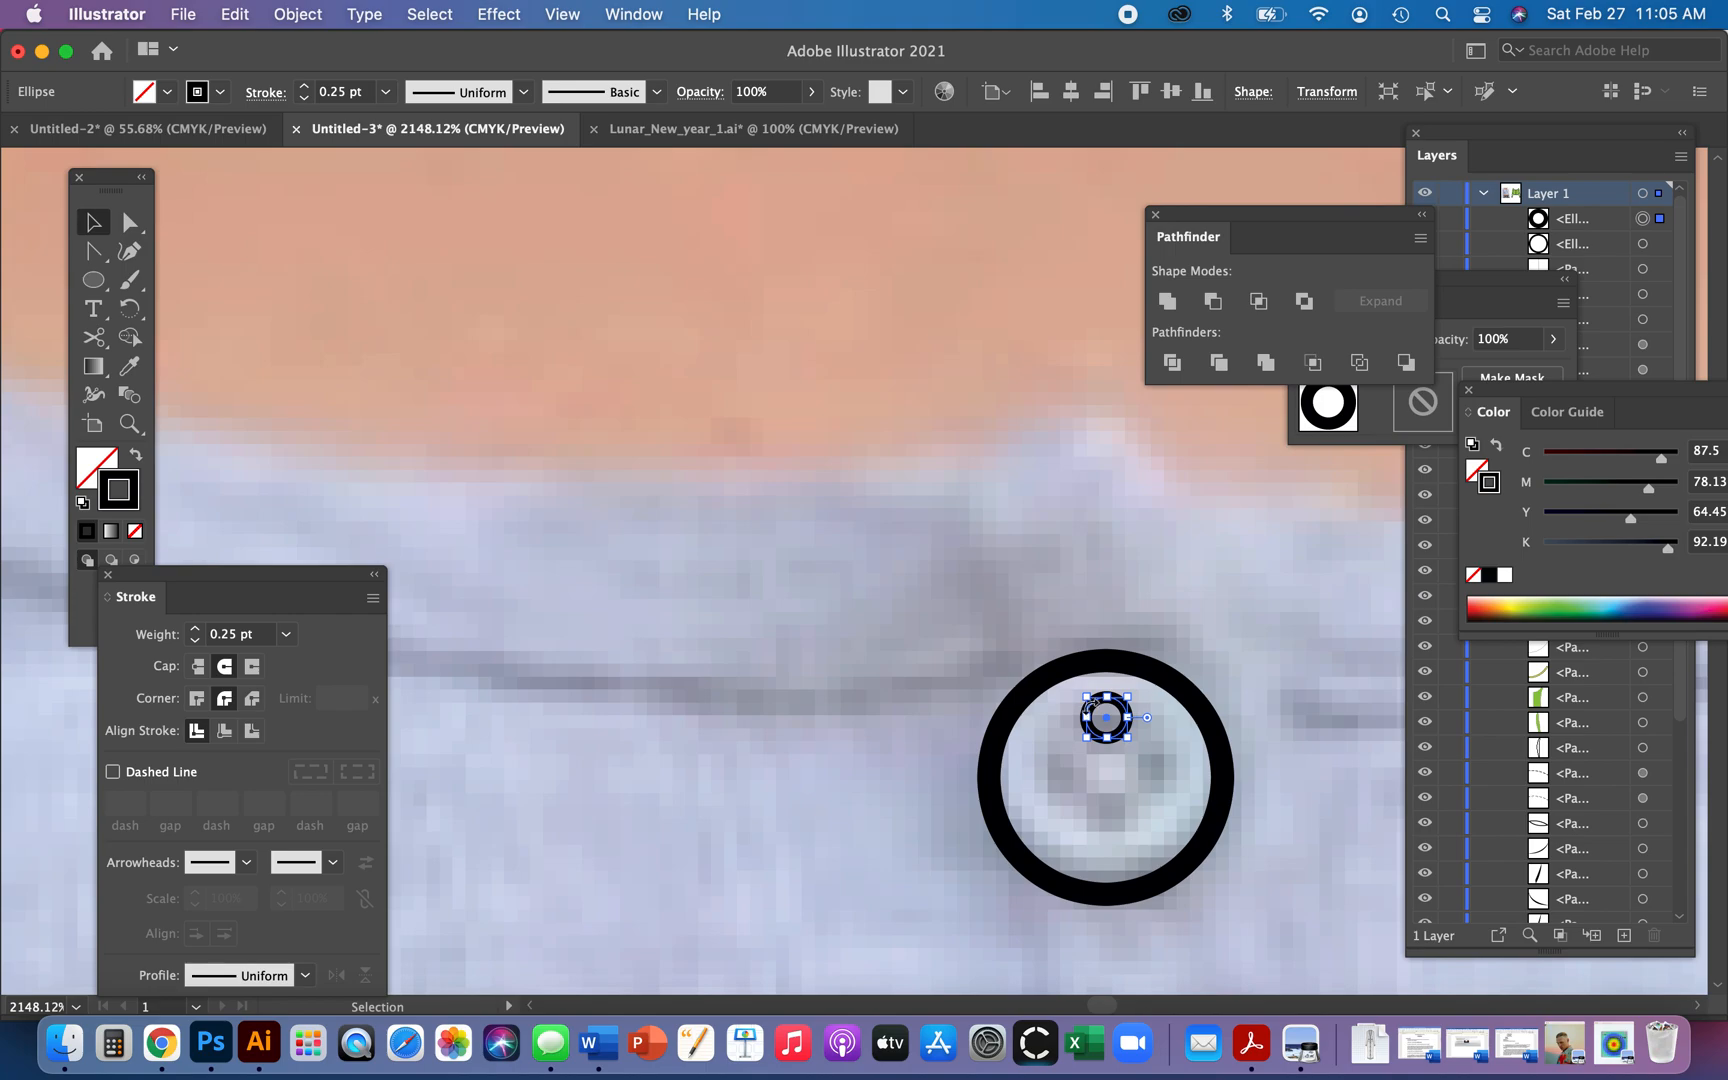
{"action": "left_click_drag", "start_coordinate": [1118, 730], "coordinate": [1122, 830]}
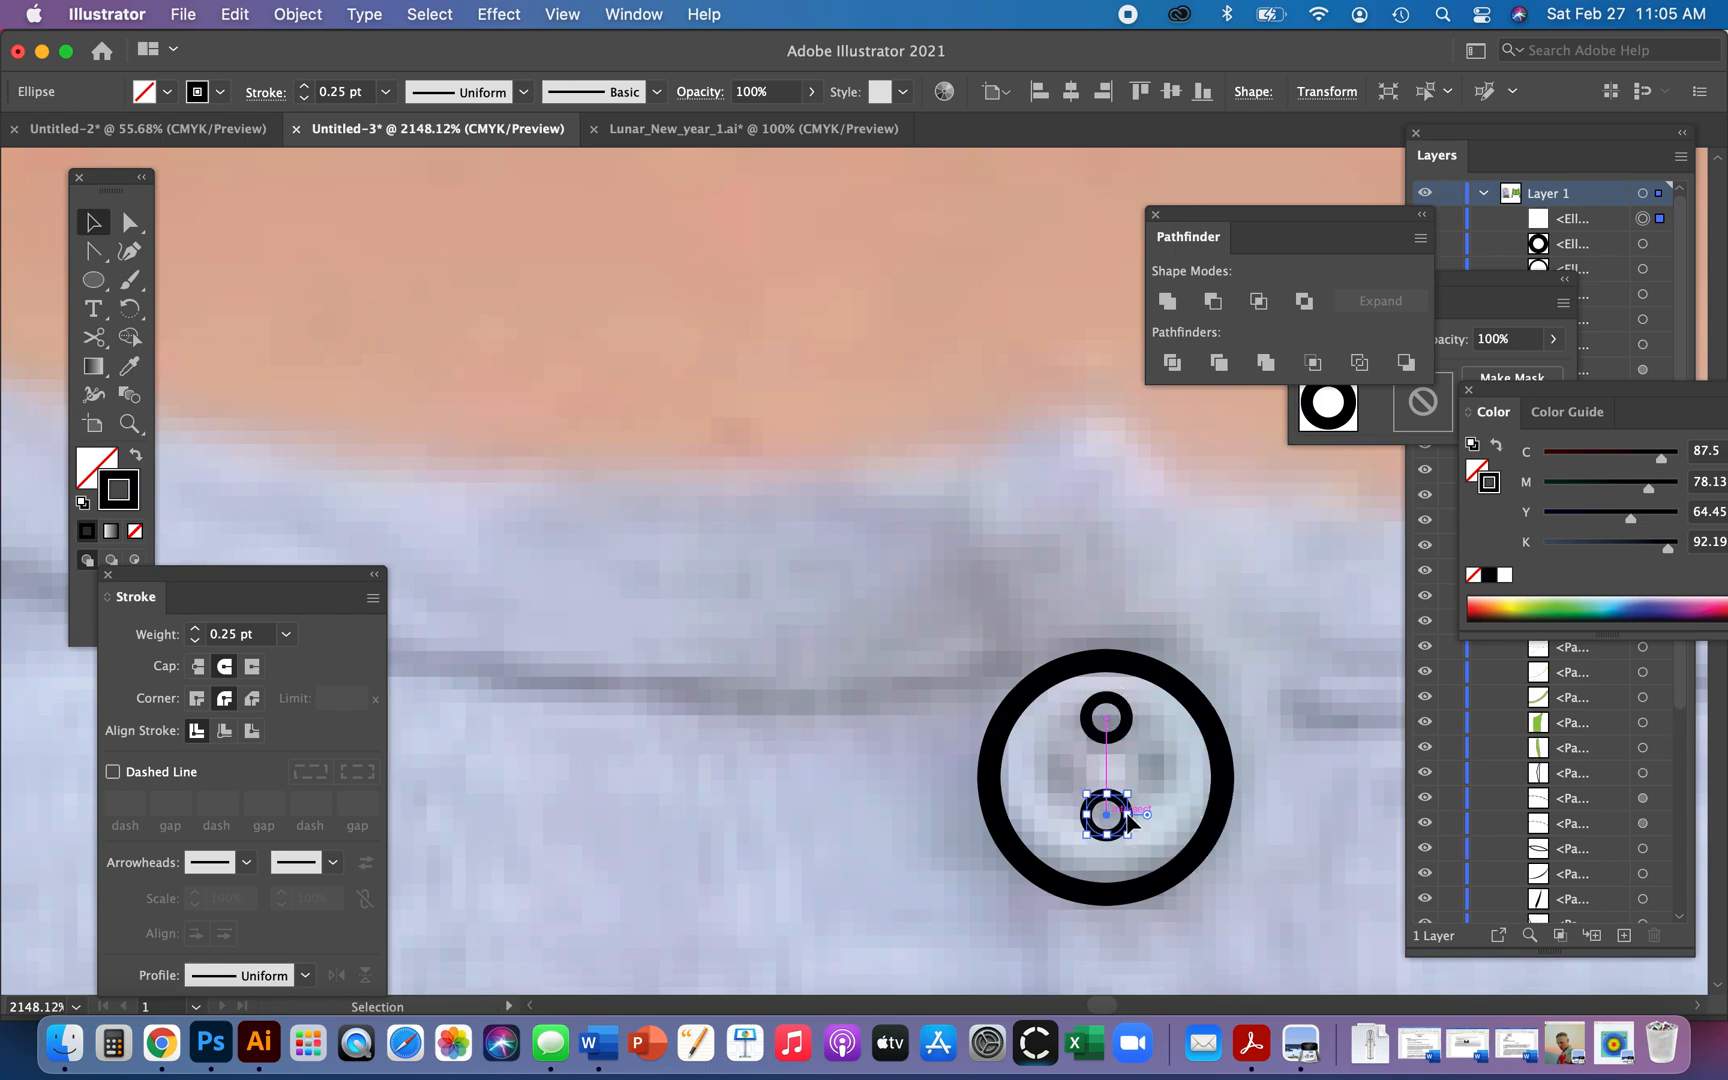
{"action": "left_click", "coordinate": [1128, 727], "text": "shift"}
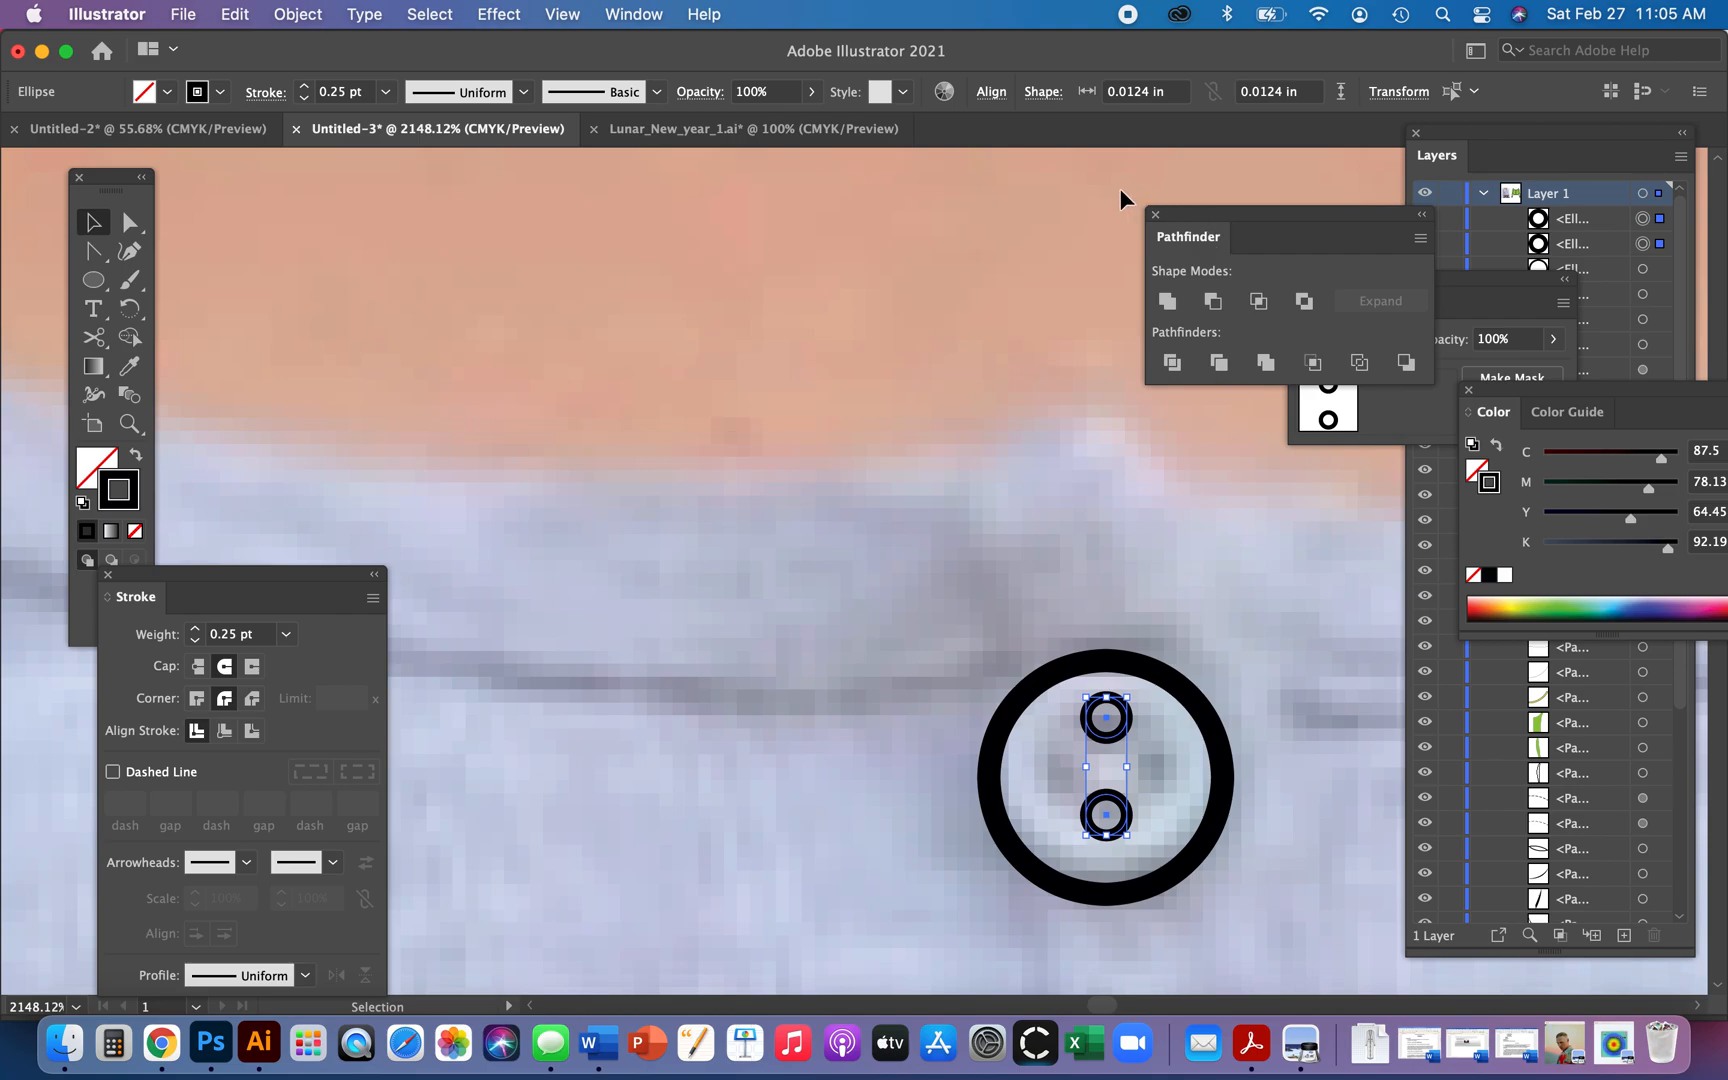
{"action": "left_click", "coordinate": [990, 94]}
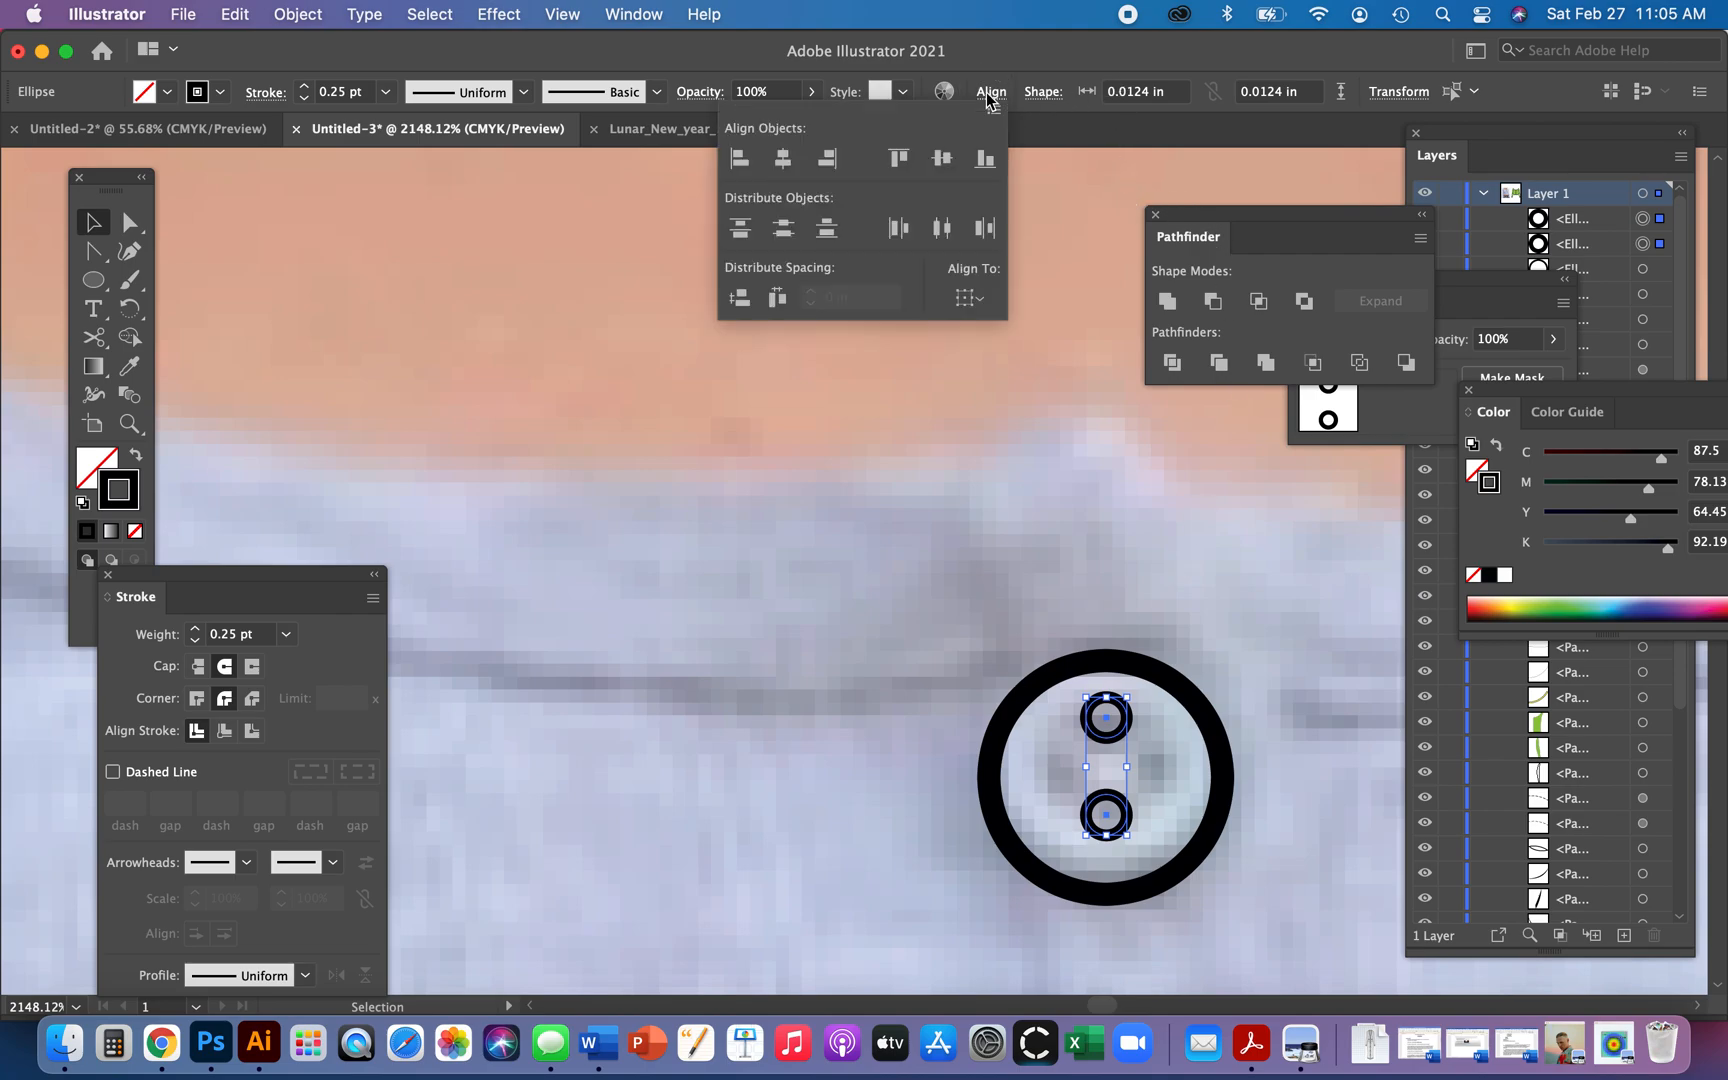
{"action": "left_click", "coordinate": [781, 166]}
- Duplicate the two holes in place, rotate the copies 90° to form a four-hole pattern, and group all four holes
{"action": "key", "text": "super+c"}
{"action": "key", "text": "super+f"}
{"action": "left_click_drag", "start_coordinate": [1130, 688], "coordinate": [1237, 797]}
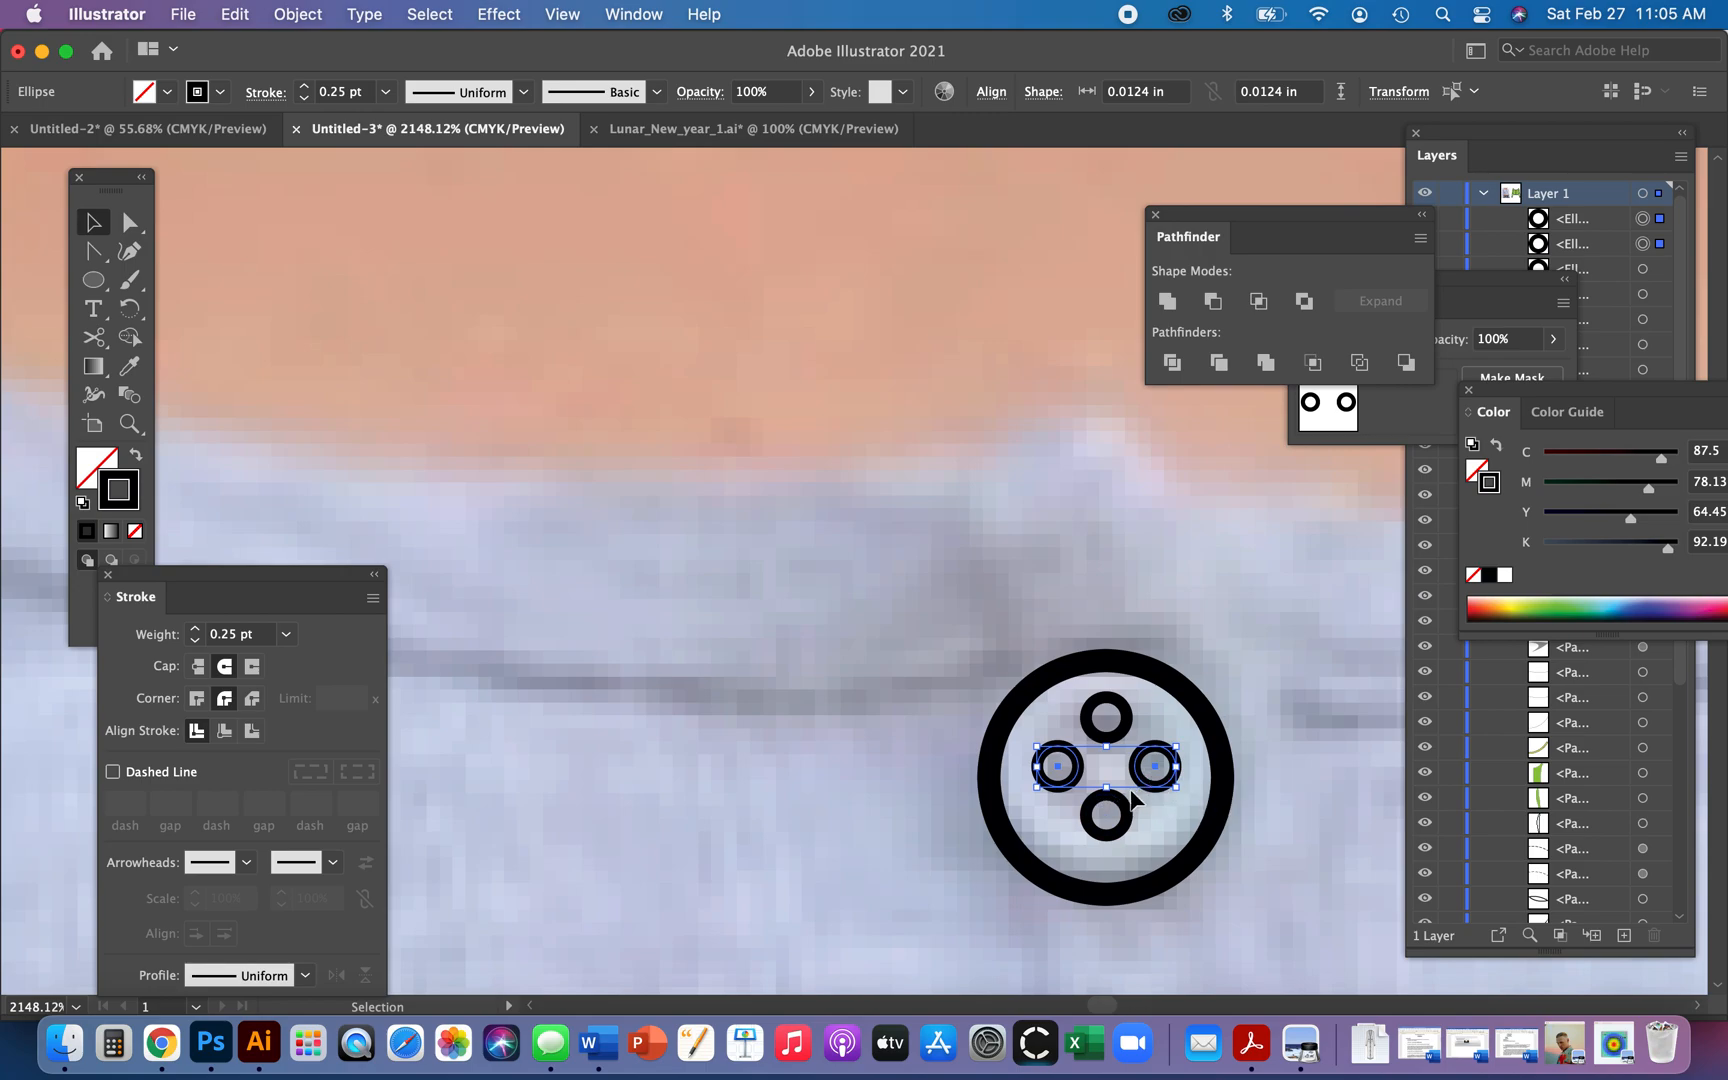
{"action": "left_click", "coordinate": [1123, 828], "text": "shift"}
{"action": "left_click", "coordinate": [1127, 722], "text": "shift"}
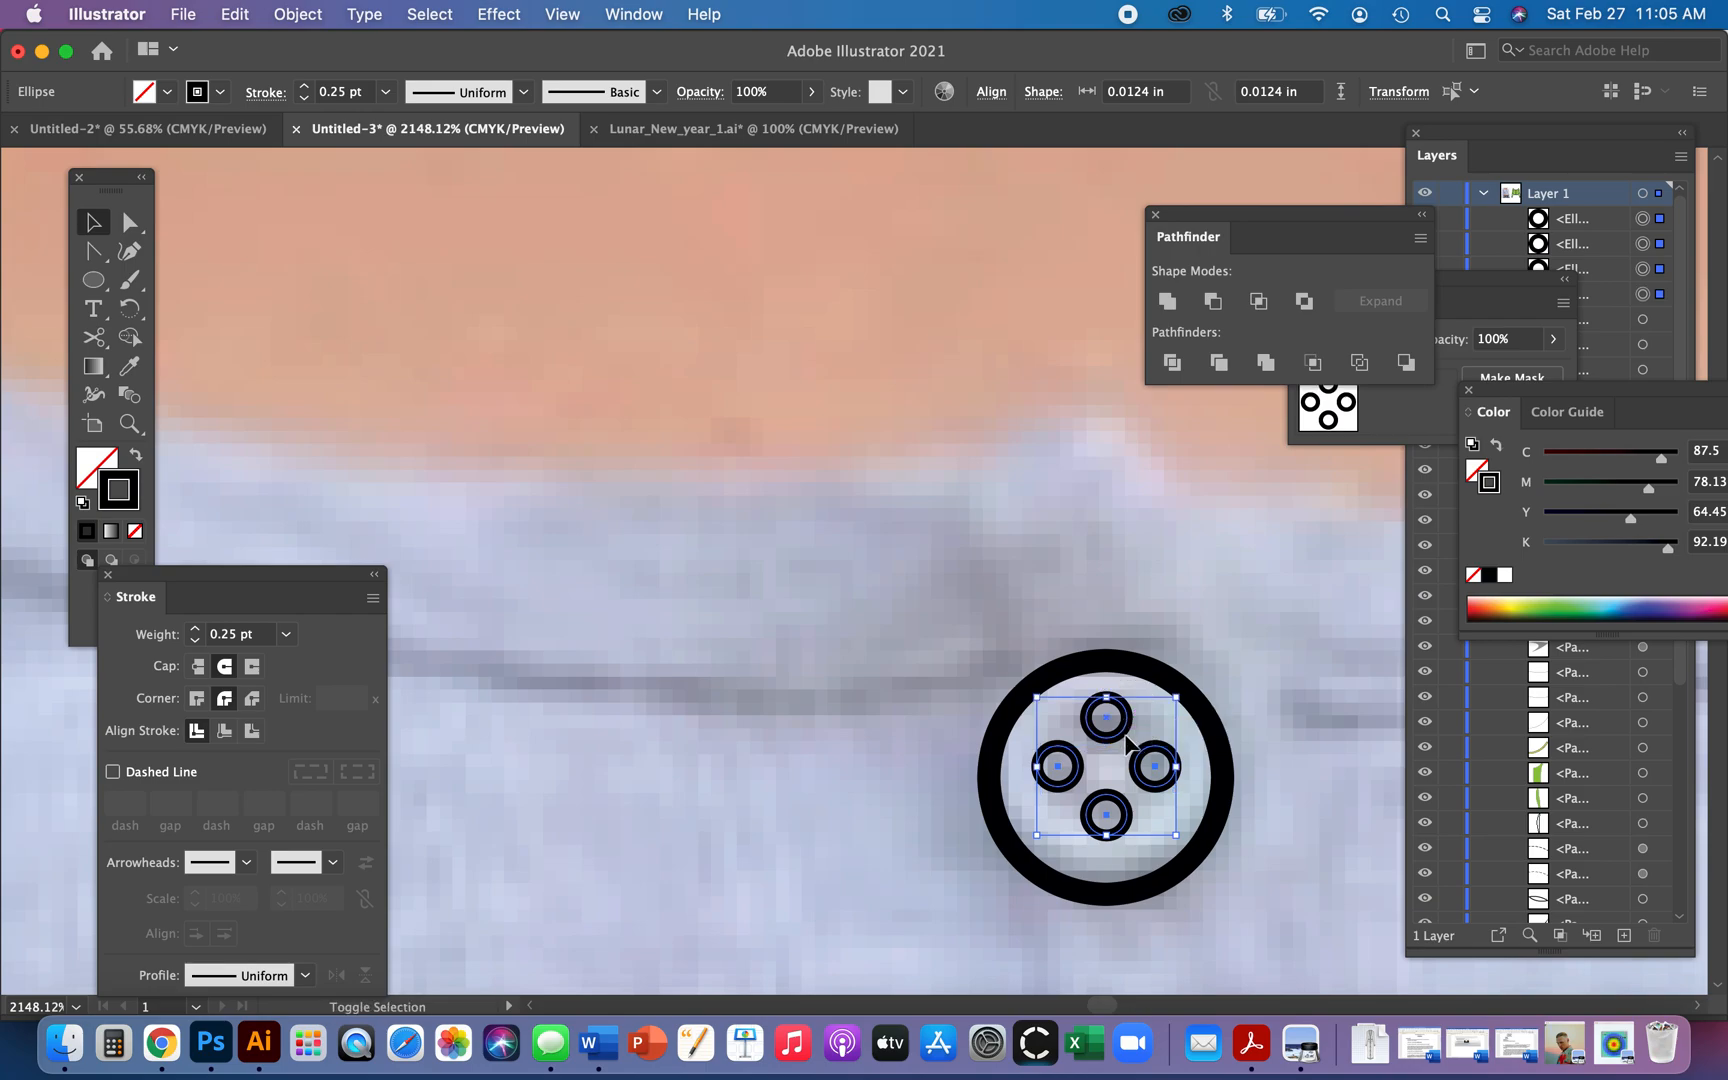
{"action": "key", "text": "super+g"}
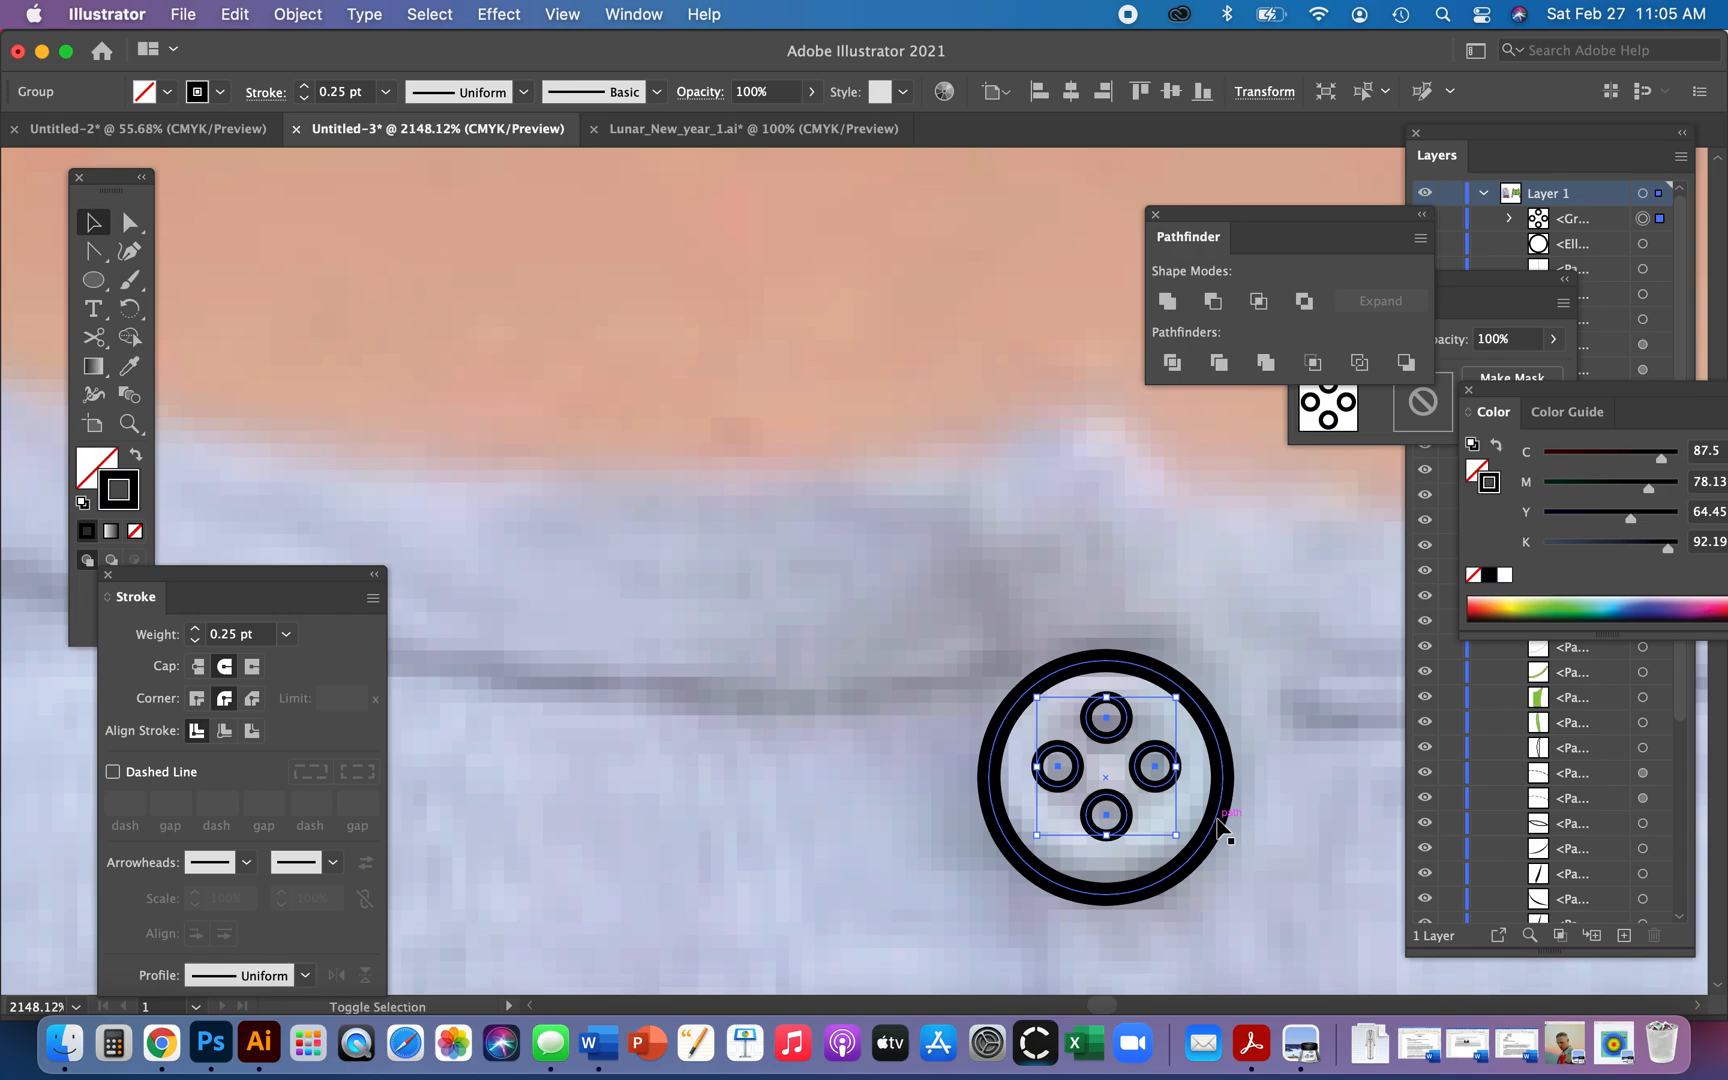
- Align the hole group and the outer circle by their horizontal and vertical centres and group them as one button
{"action": "left_click", "coordinate": [1217, 818], "text": "shift"}
{"action": "left_click", "coordinate": [1071, 92]}
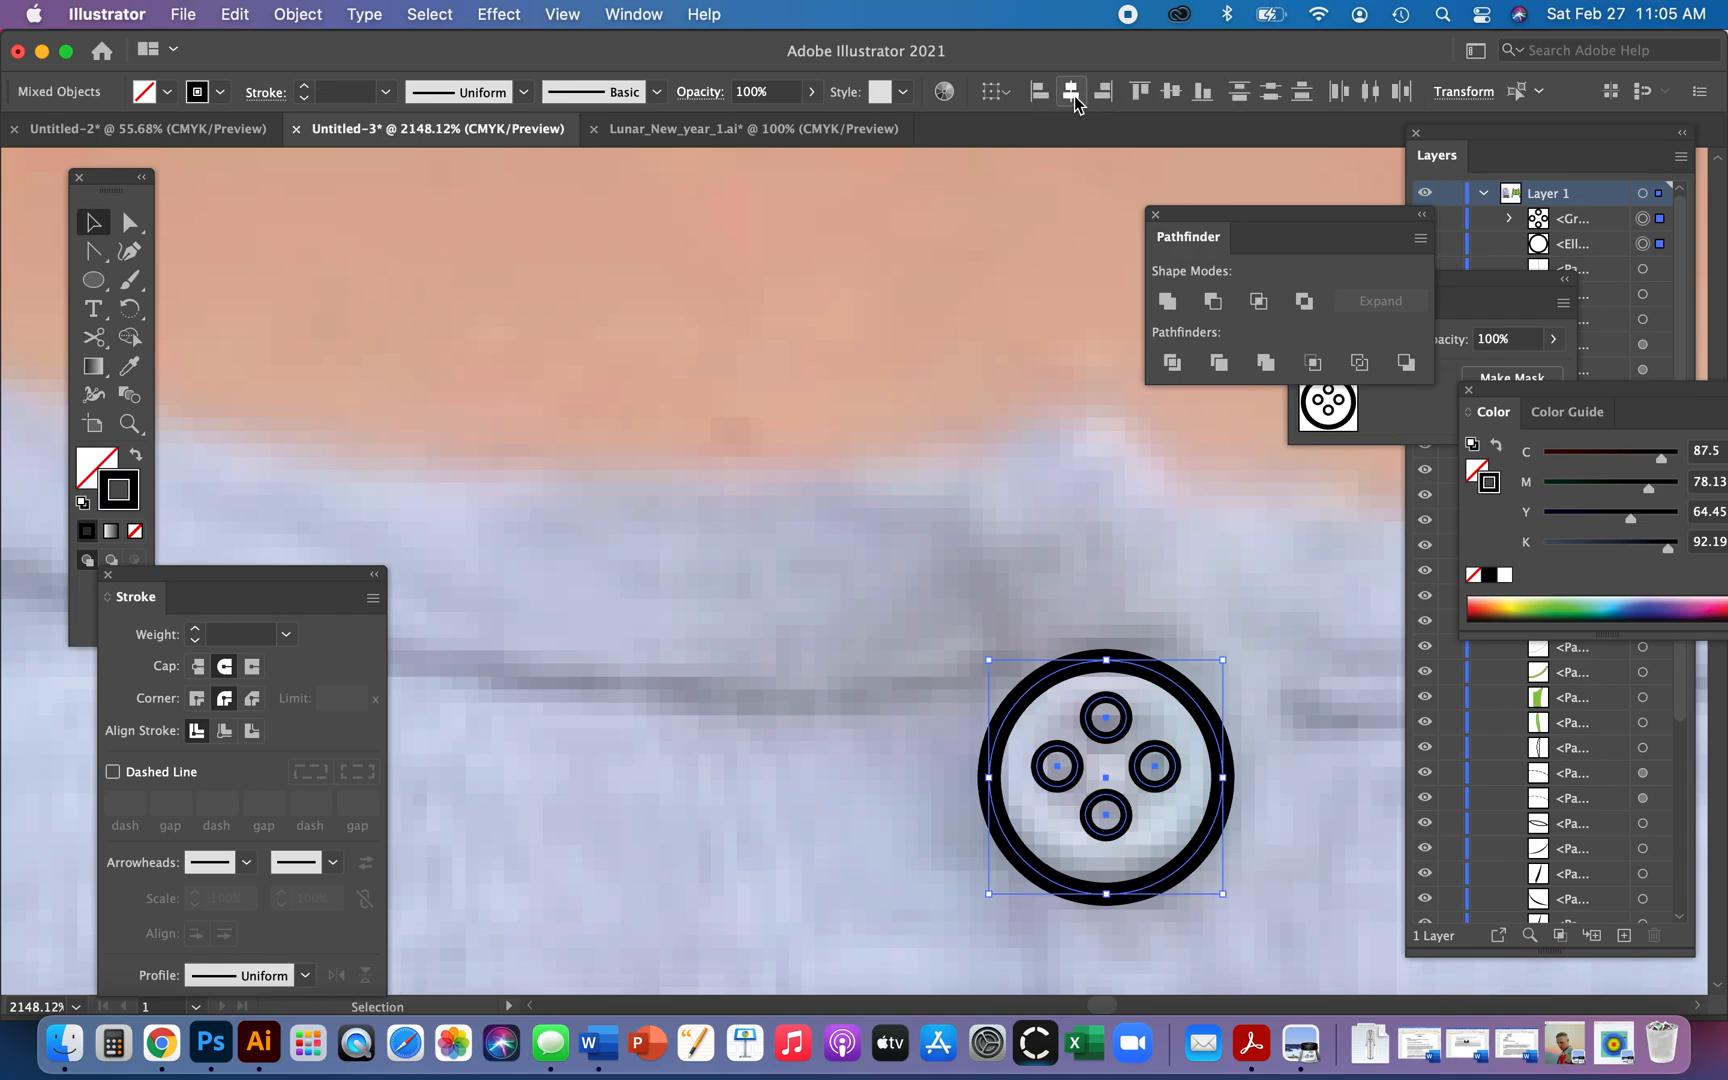
{"action": "left_click", "coordinate": [1174, 94]}
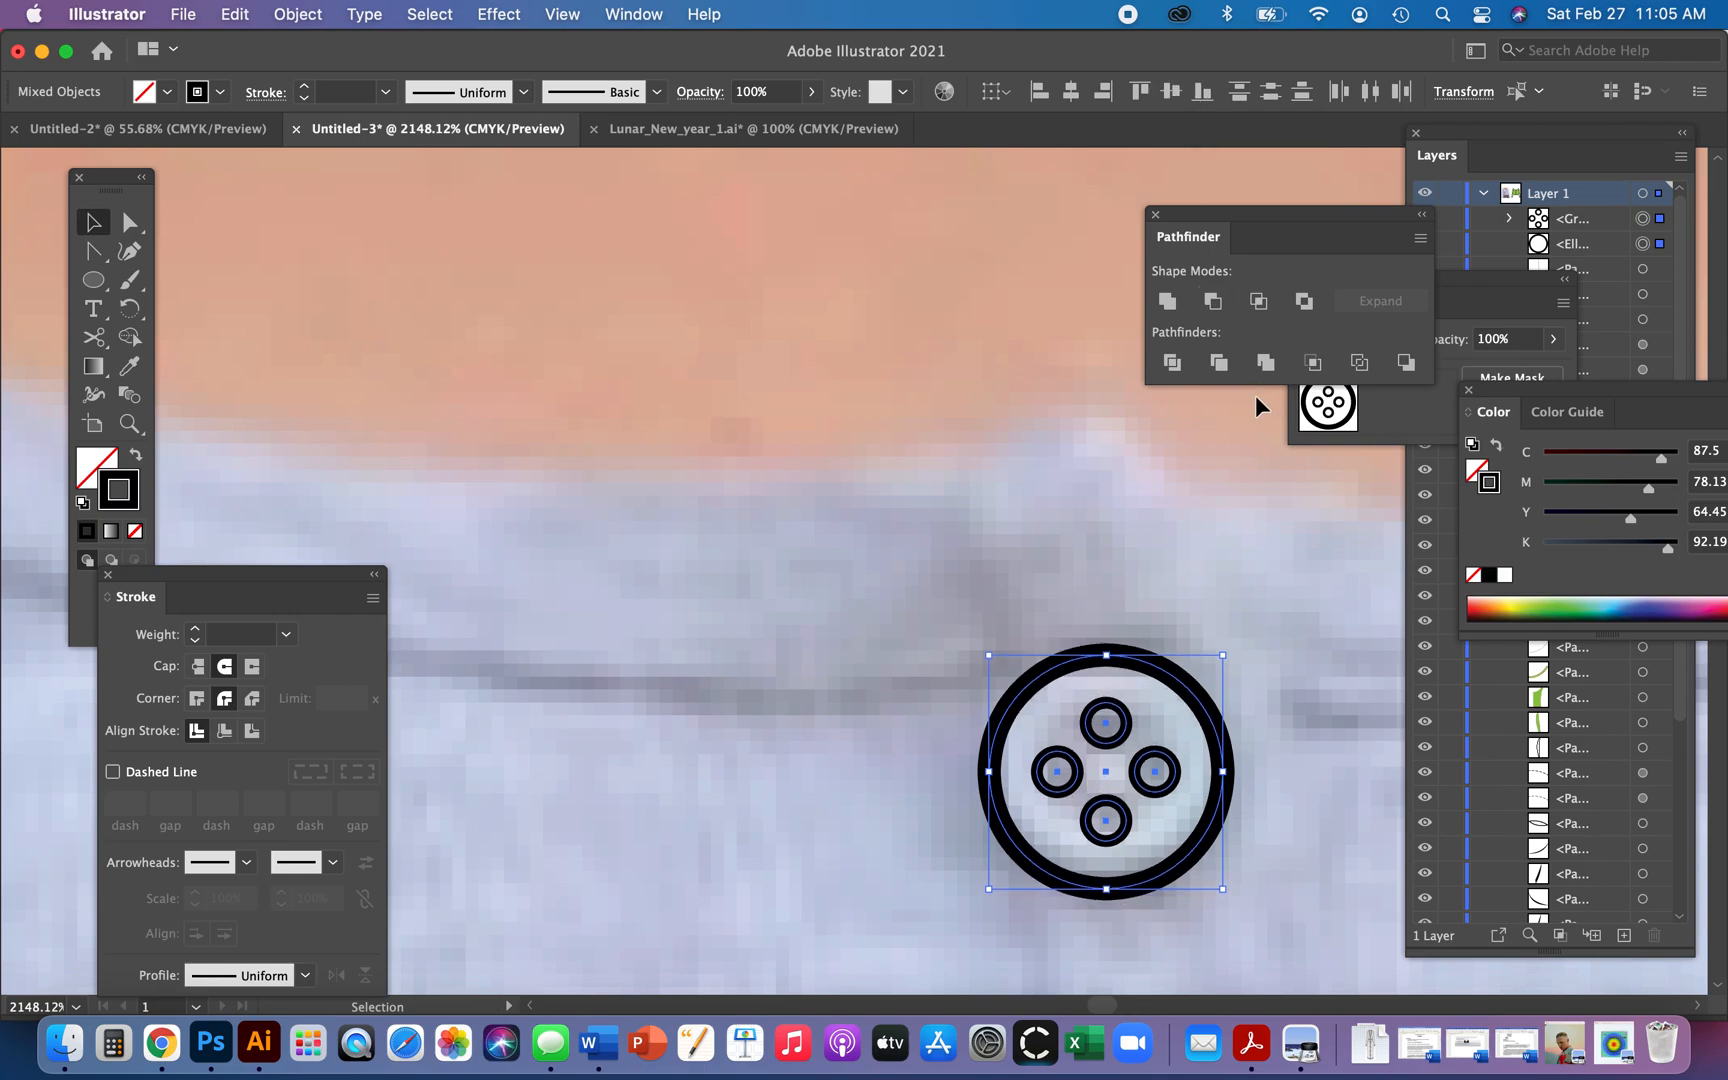
{"action": "key", "text": "super+g"}
{"action": "left_click", "coordinate": [1241, 654]}
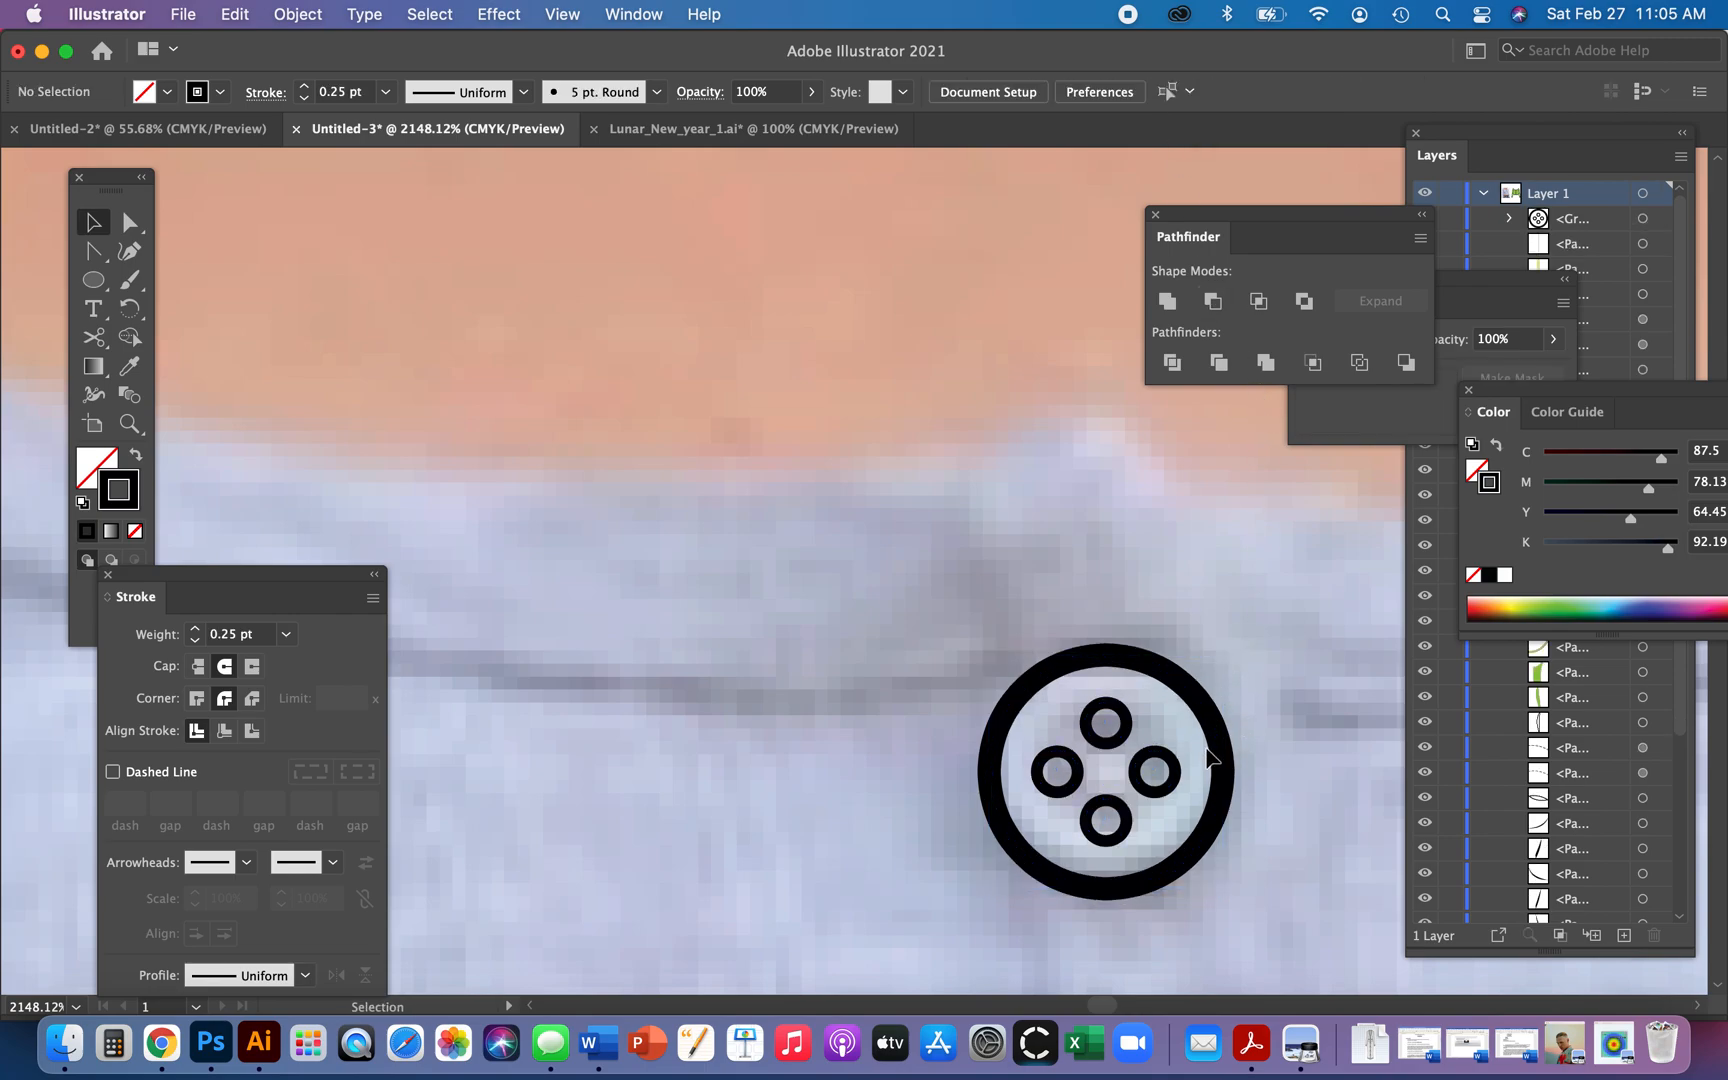
- Fill the button's outer circle with the copied green, leaving the rest of the group unchanged
{"action": "key", "text": "a"}
{"action": "left_click", "coordinate": [1212, 720]}
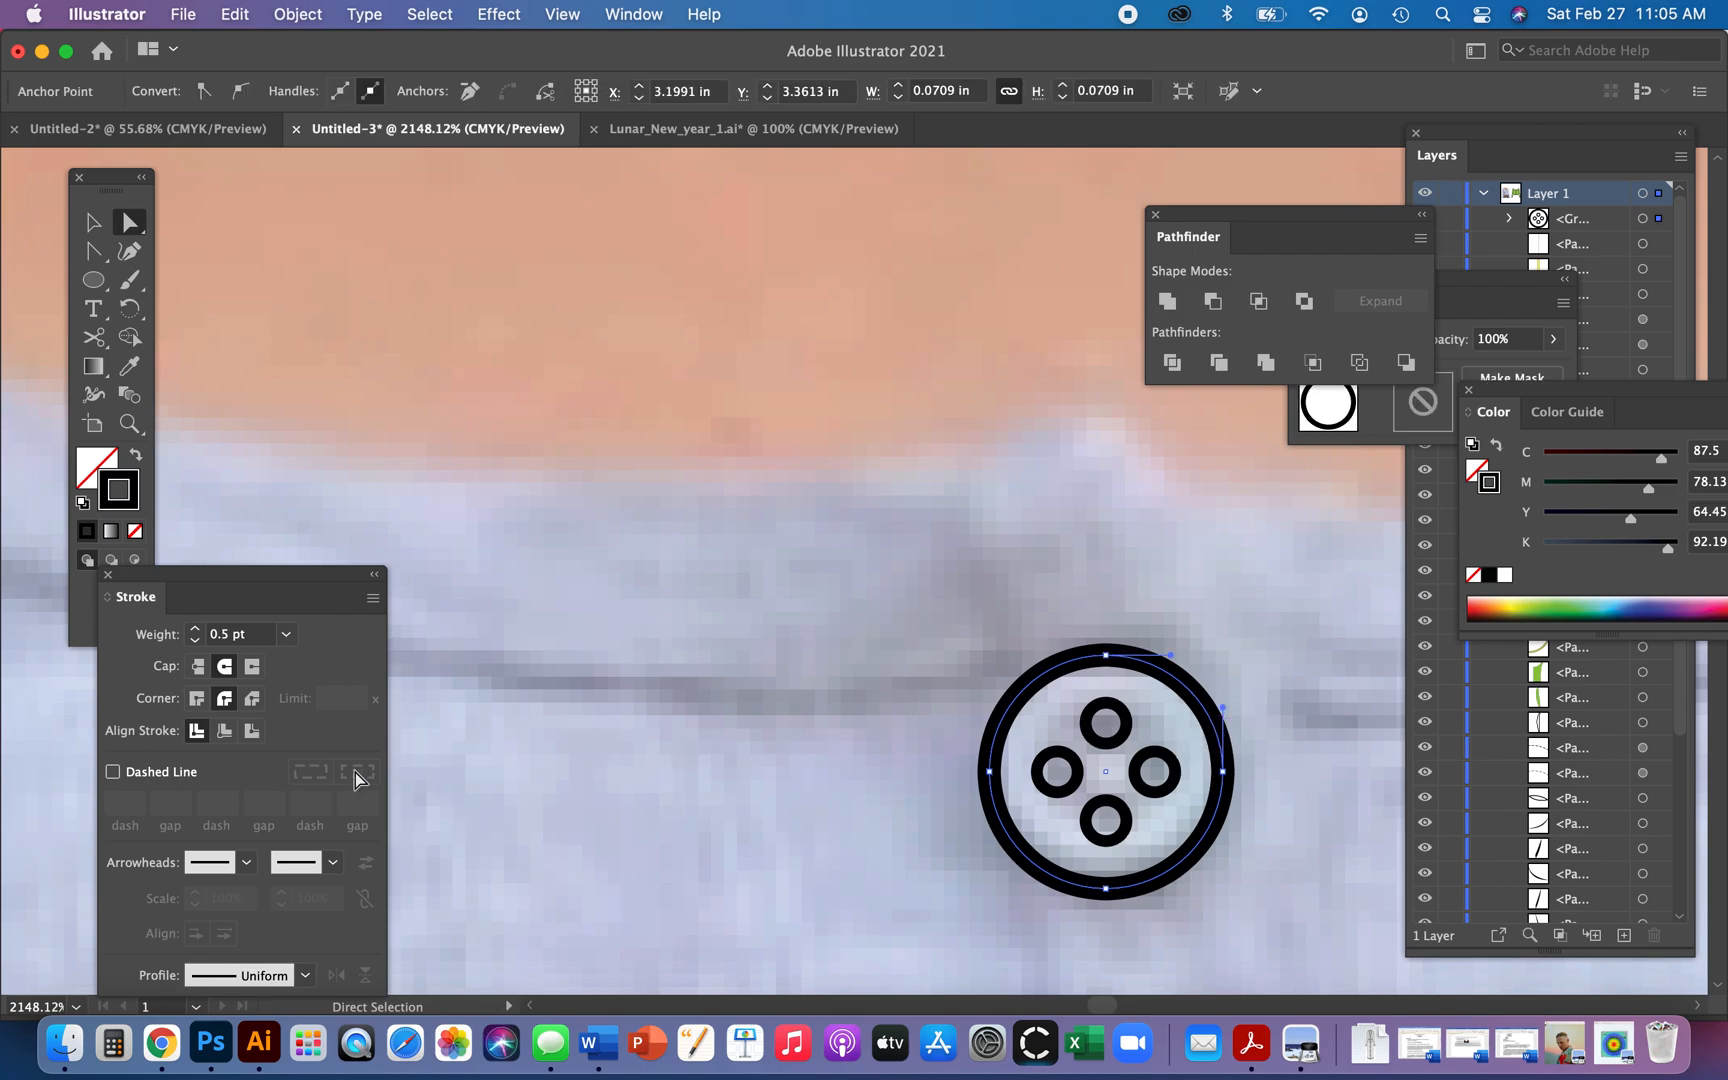
{"action": "double_click", "coordinate": [126, 480]}
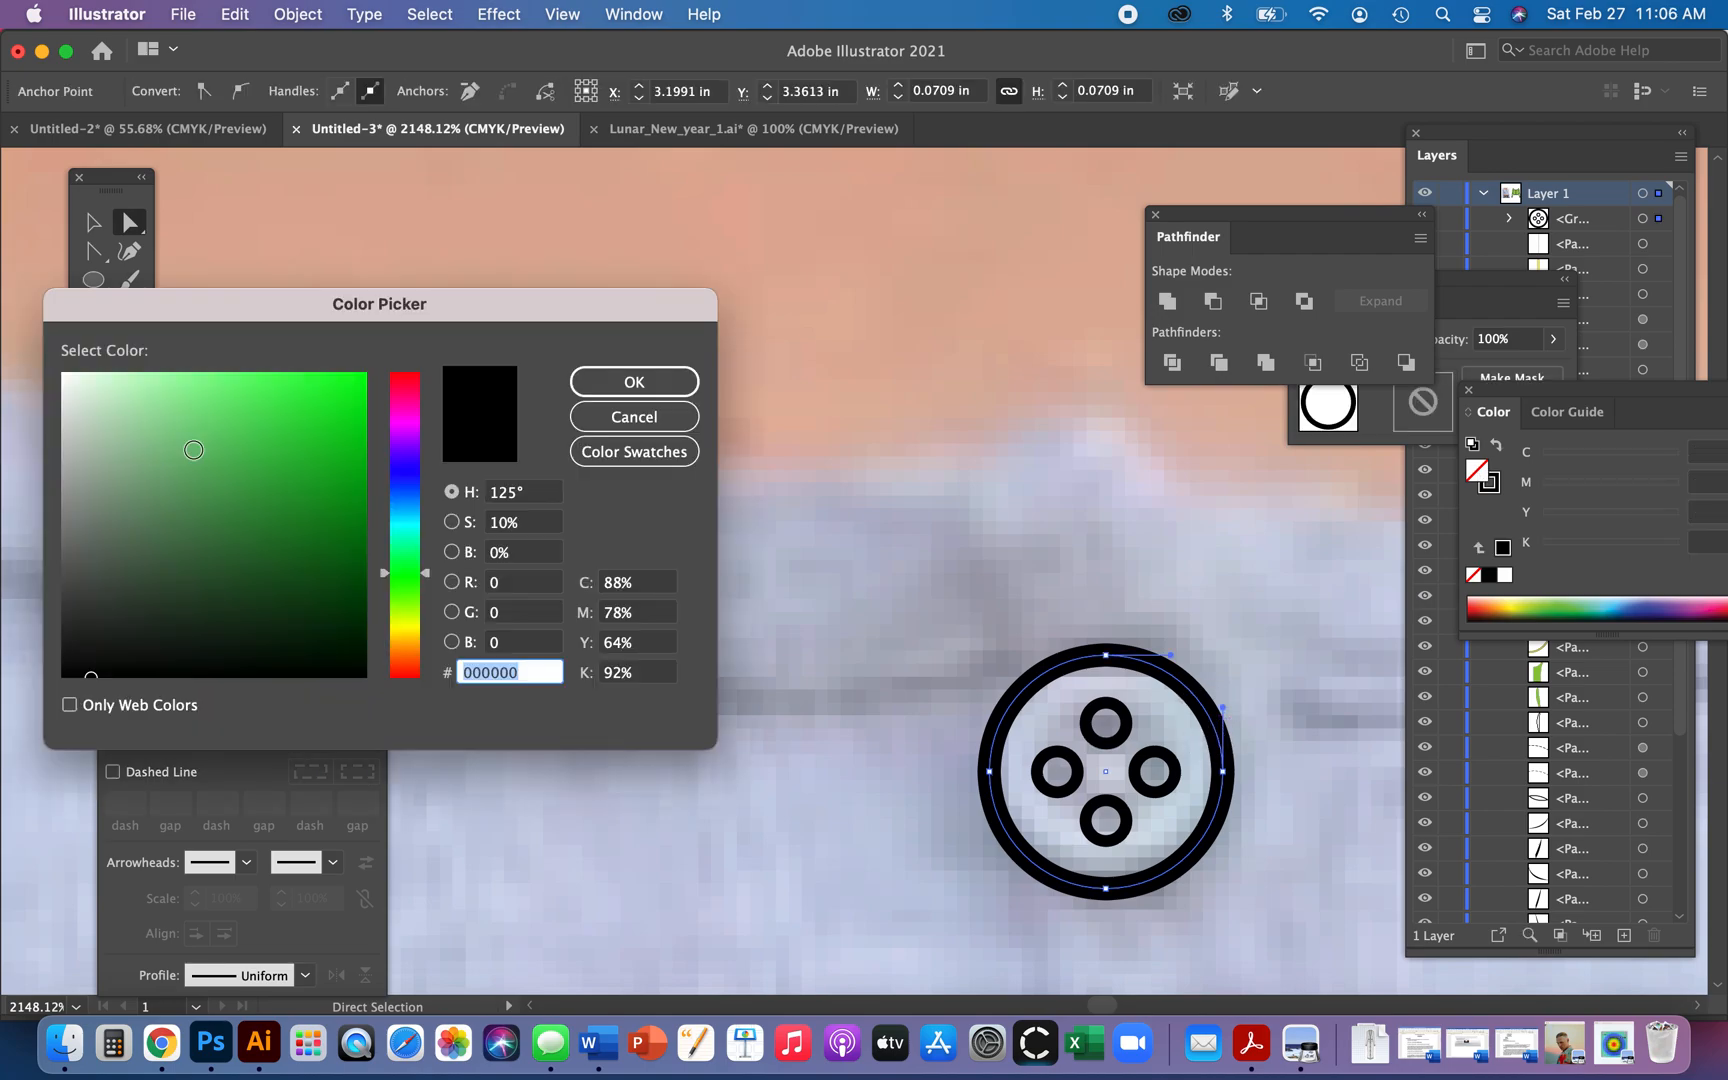
{"action": "key", "text": "super+v"}
{"action": "left_click", "coordinate": [634, 381]}
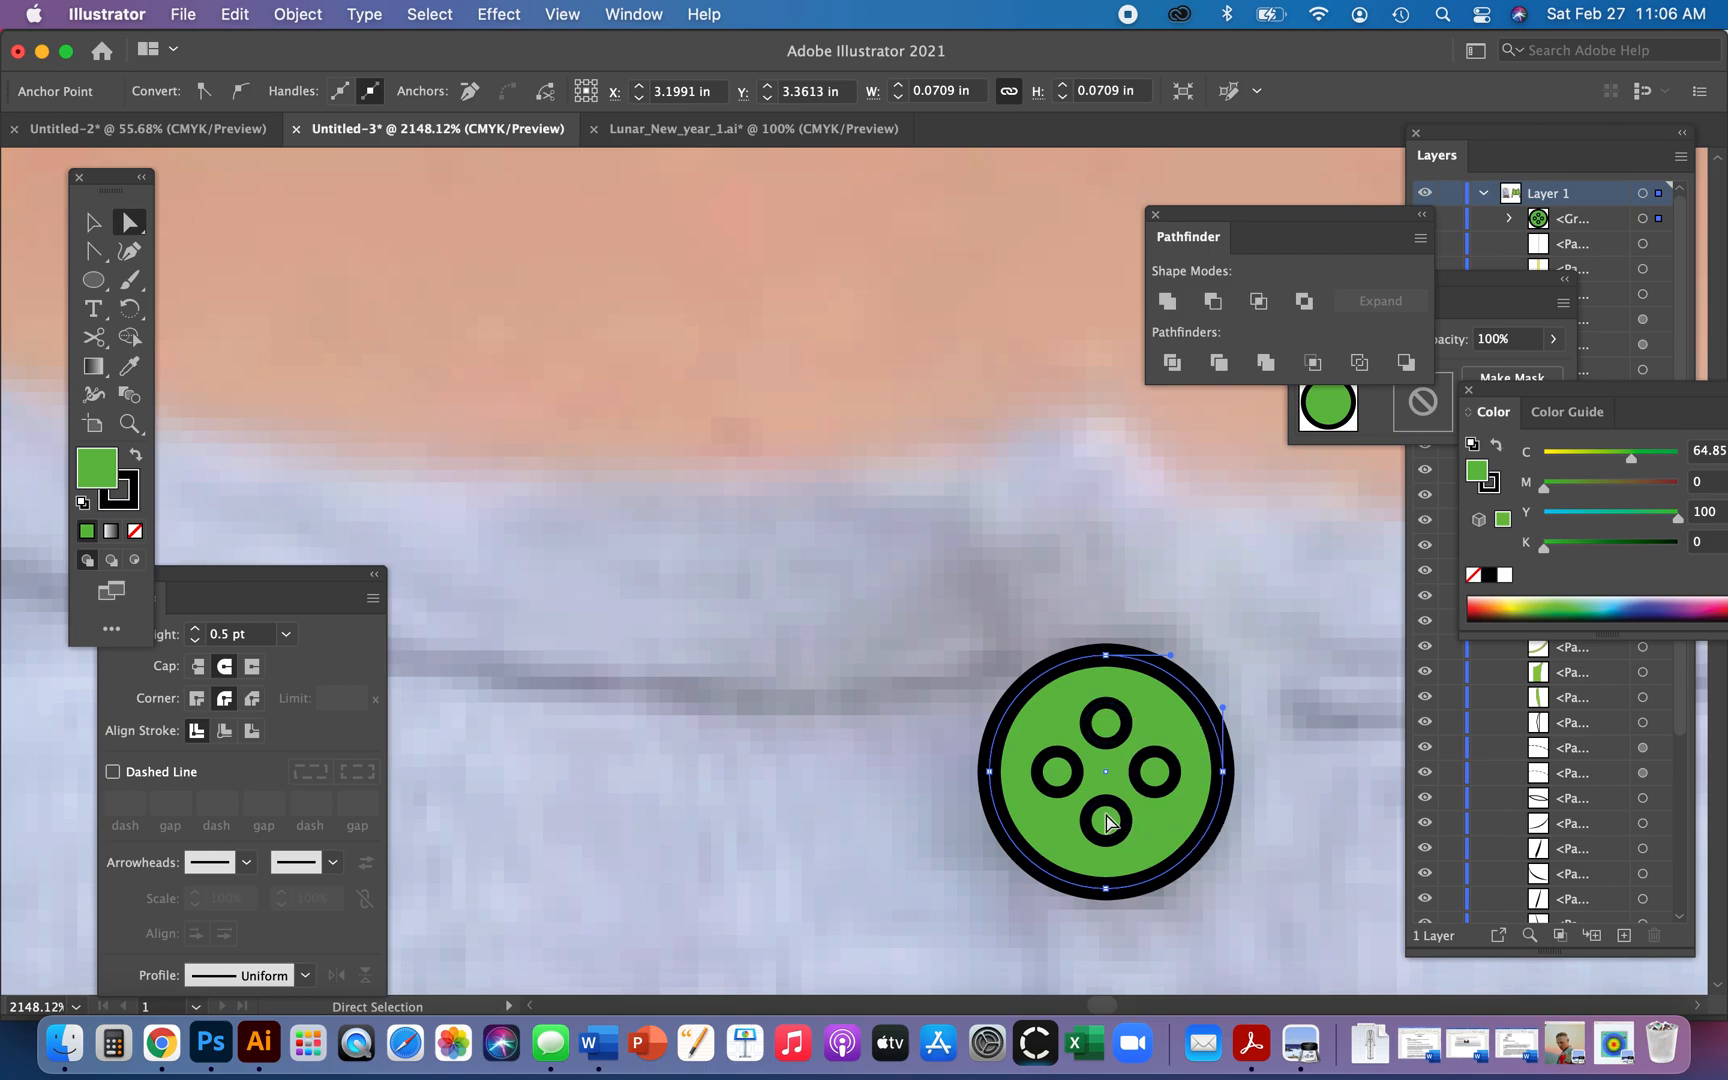
- Draw two crossing 0.5 pt thread lines with the Pen tool, one joining the vertical hole pair and one the horizontal pair
{"action": "key", "text": "p"}
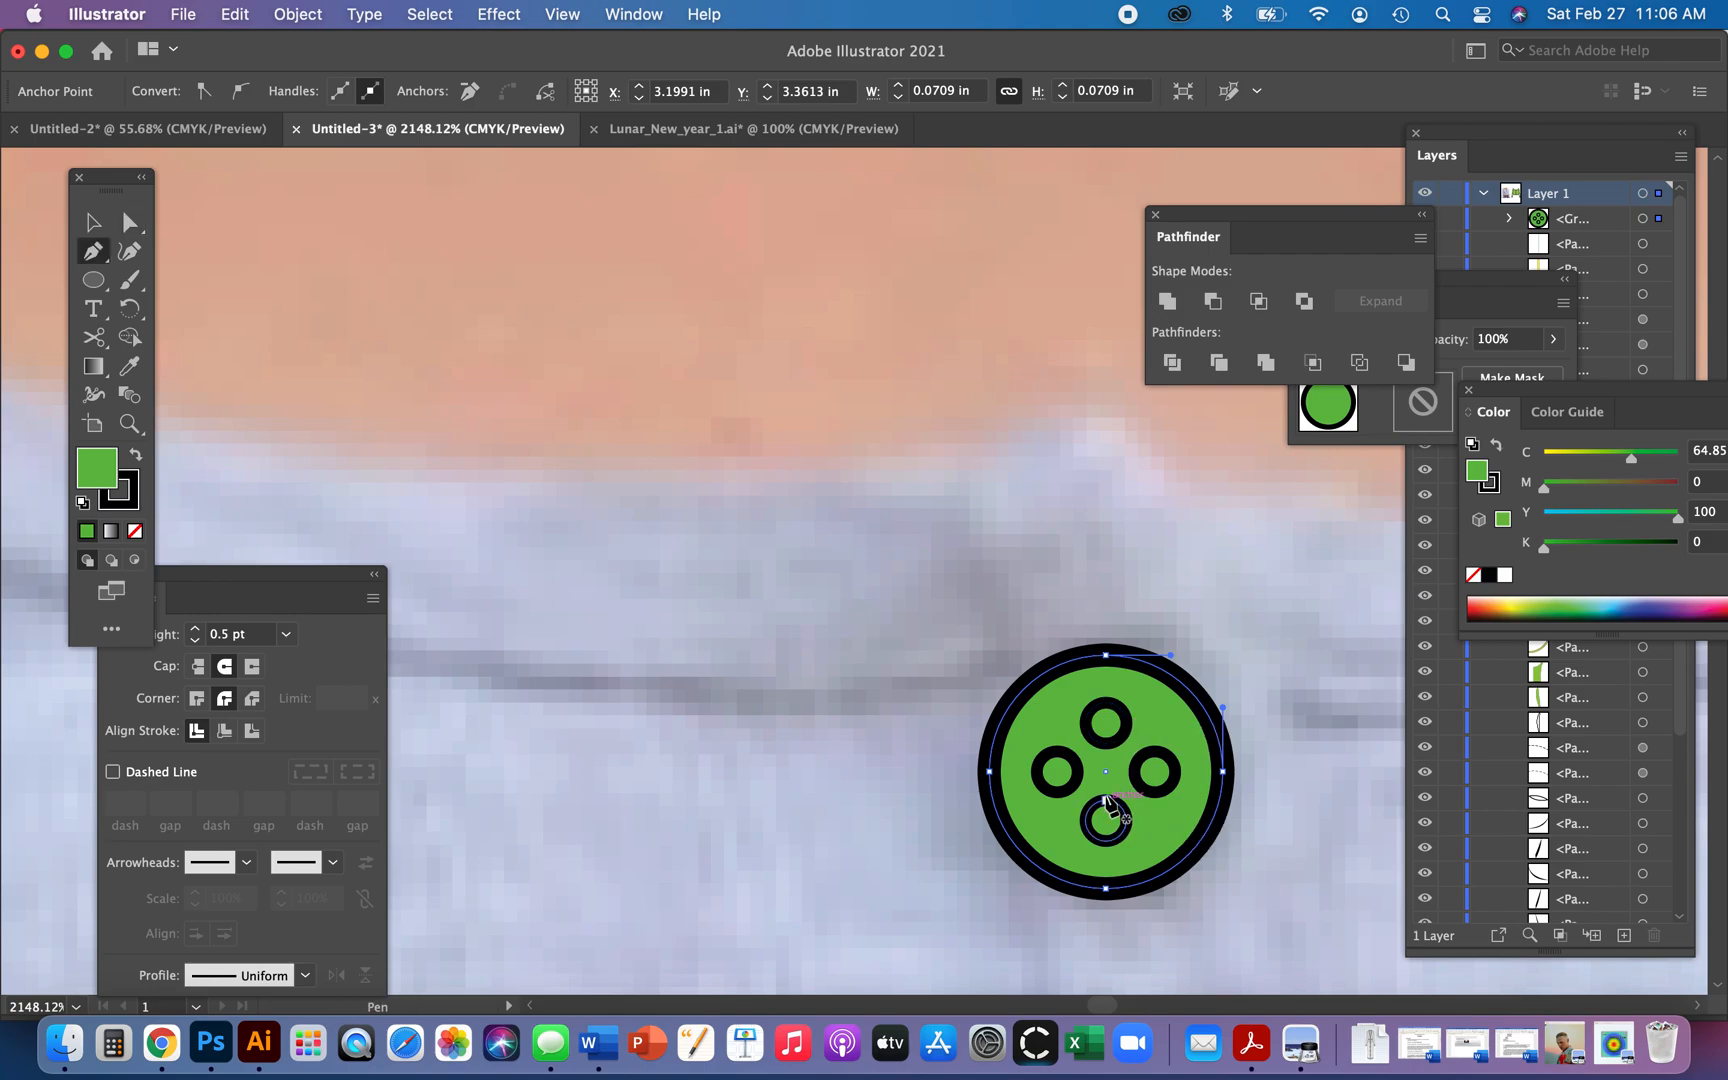
{"action": "left_click", "coordinate": [1106, 724]}
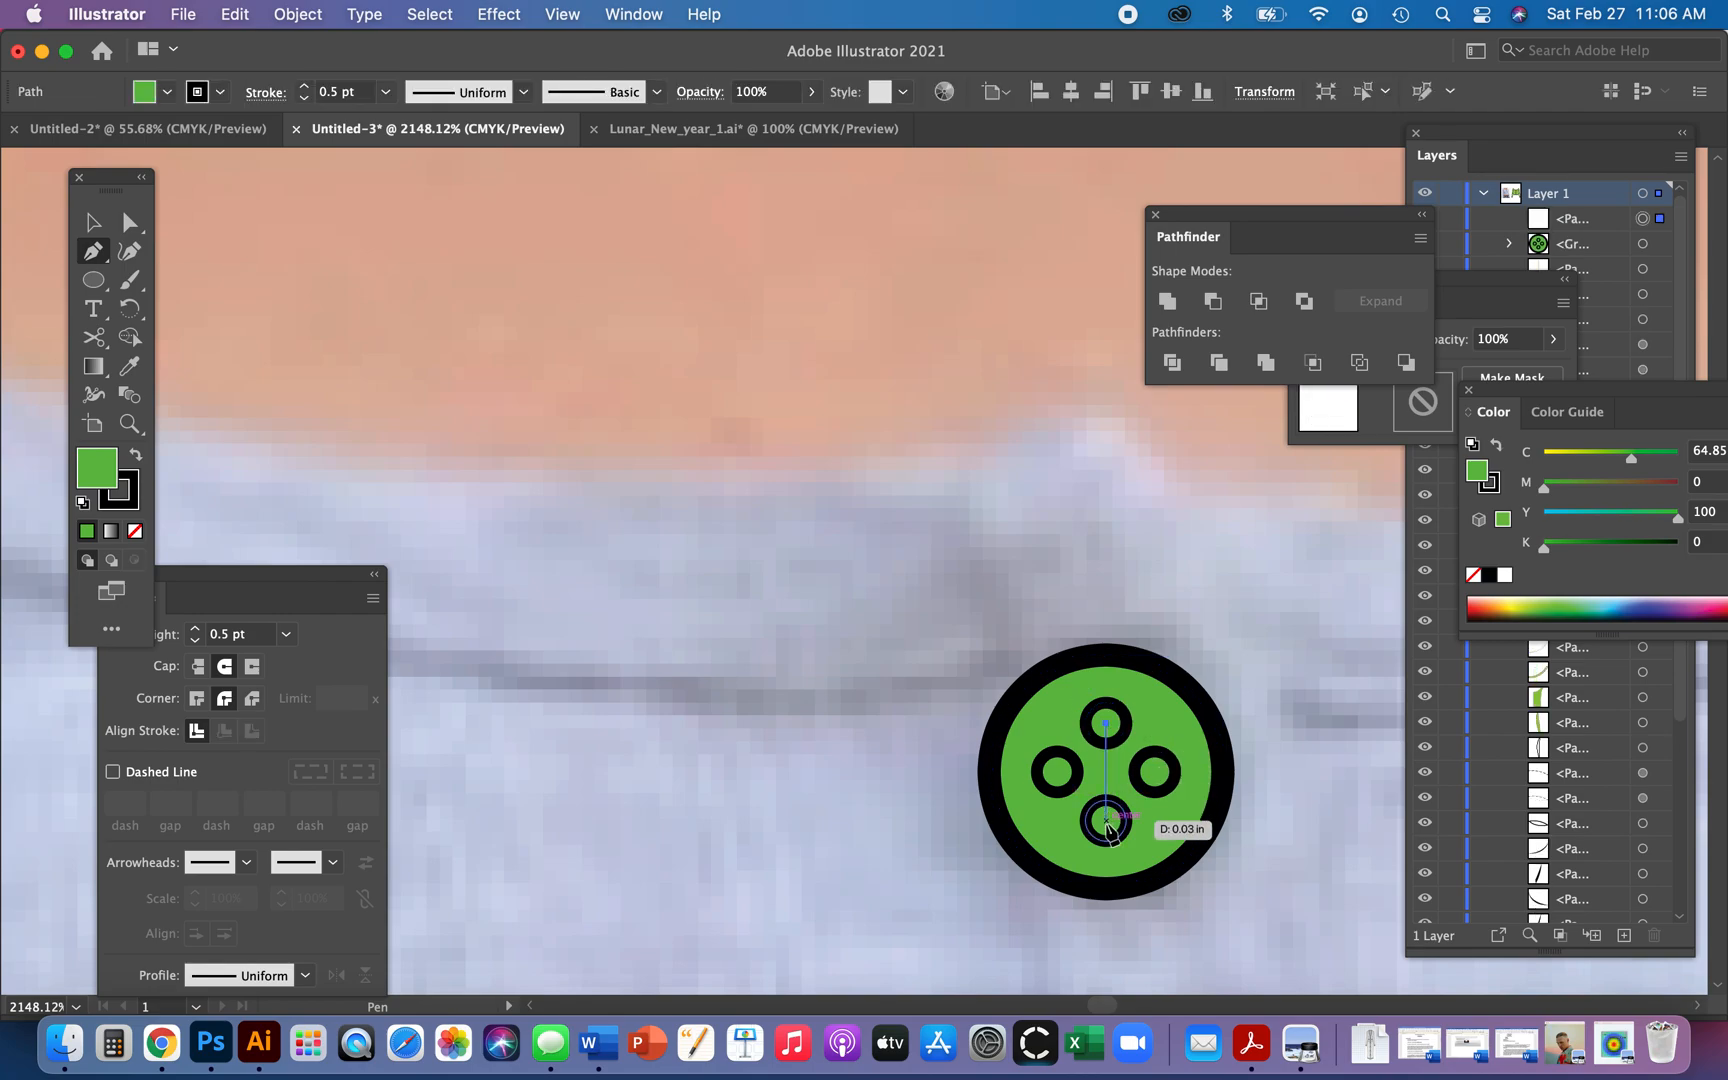
{"action": "left_click", "coordinate": [1106, 821]}
{"action": "key", "text": "Escape"}
{"action": "left_click", "coordinate": [1155, 772]}
{"action": "left_click", "coordinate": [1057, 773]}
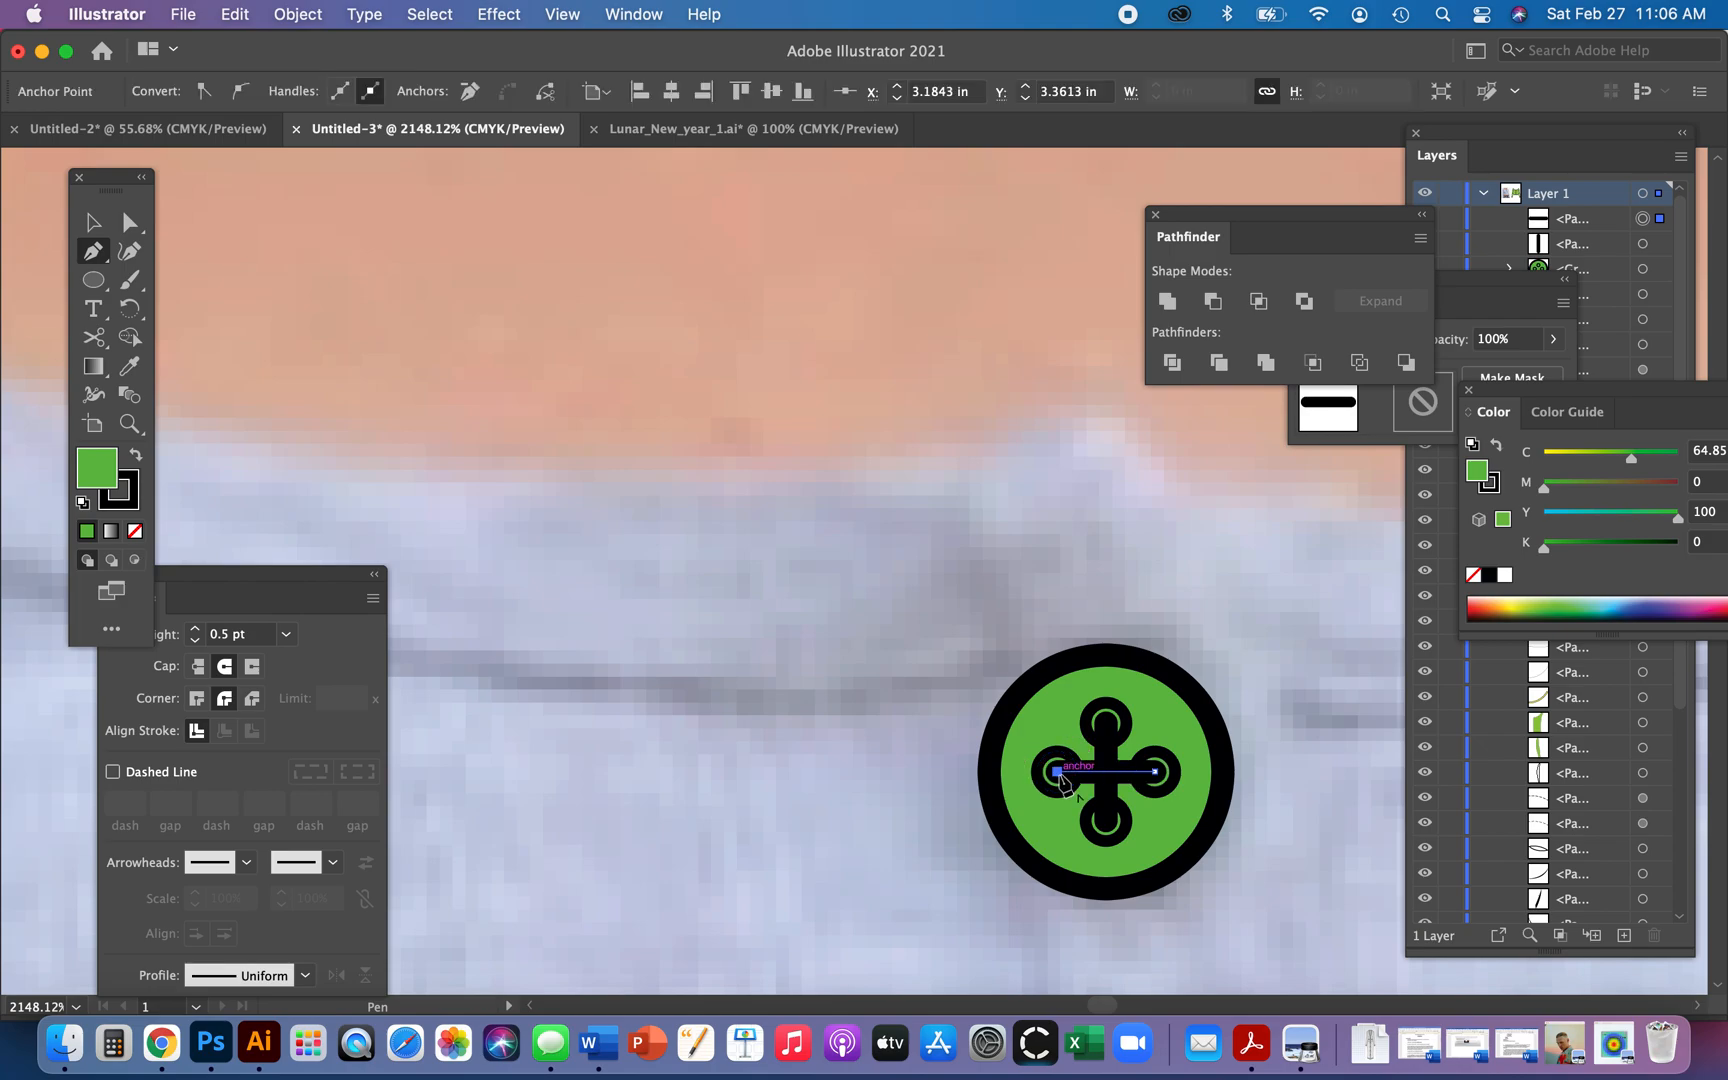
- Group the two crossing thread lines with the green button
{"action": "key", "text": "v"}
{"action": "key", "text": "n"}
{"action": "key", "text": "v"}
{"action": "key", "text": "super+a"}
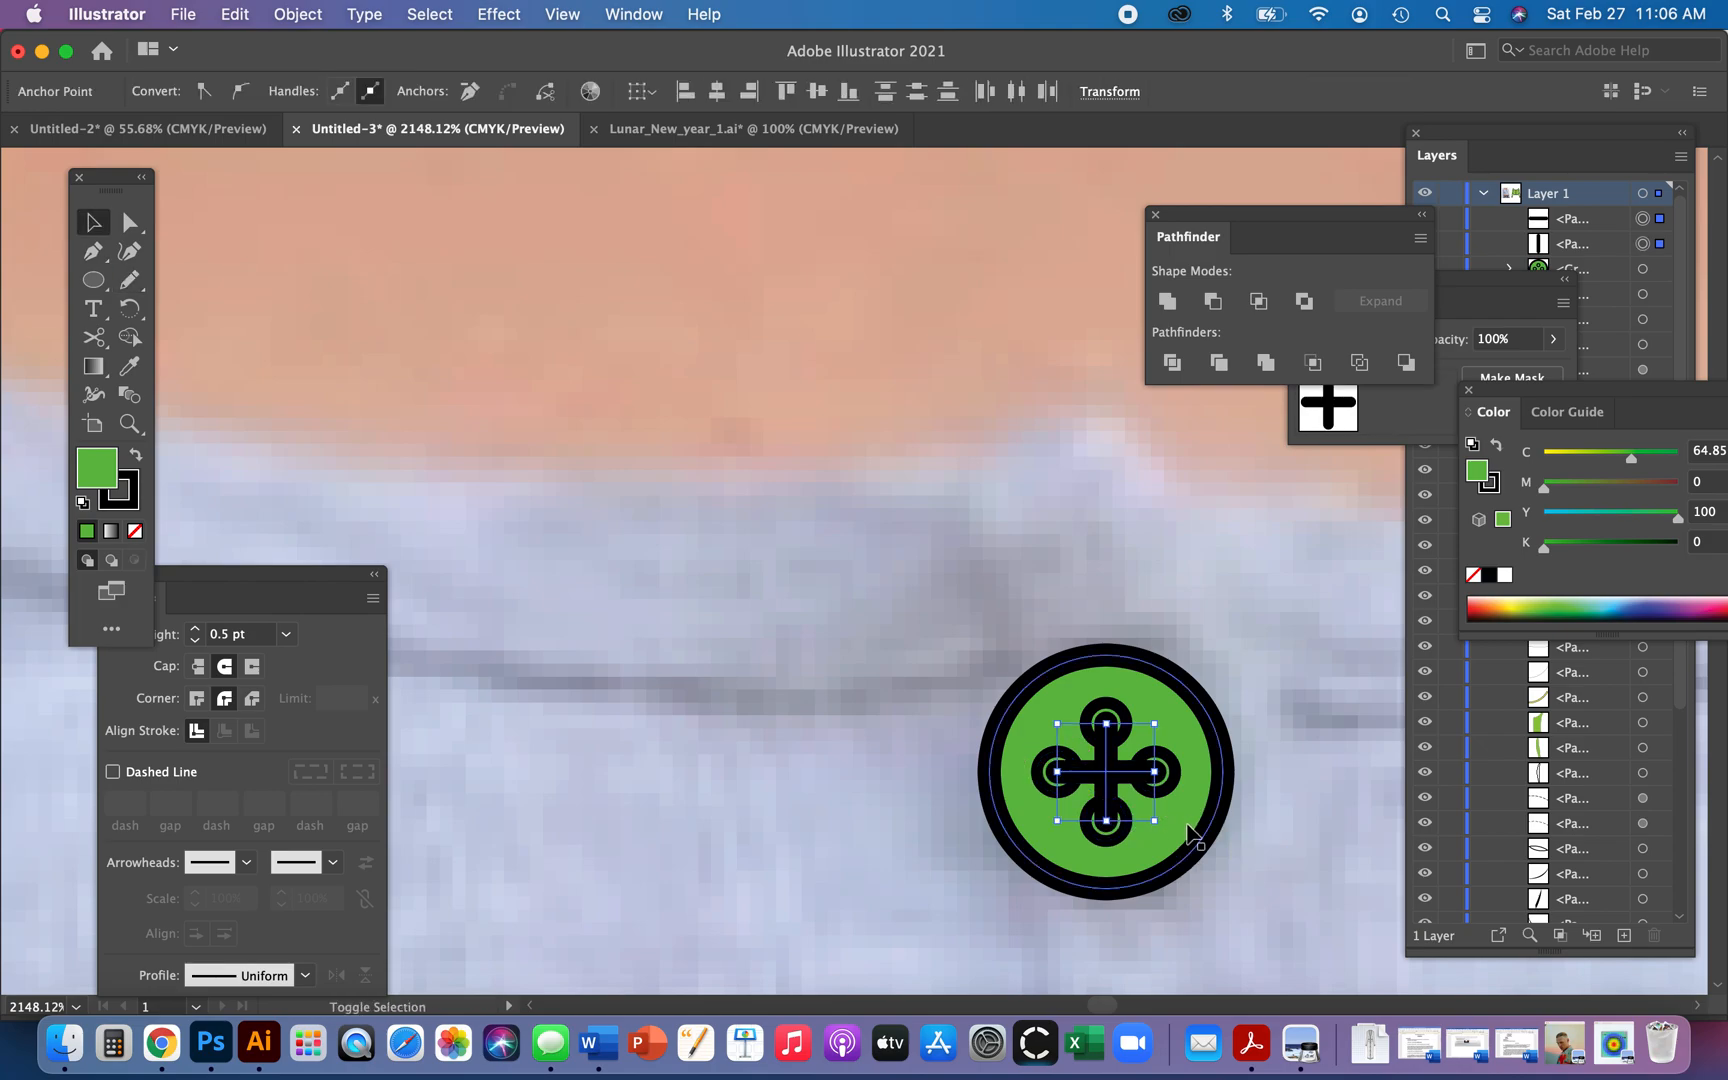
{"action": "key", "text": "super+g"}
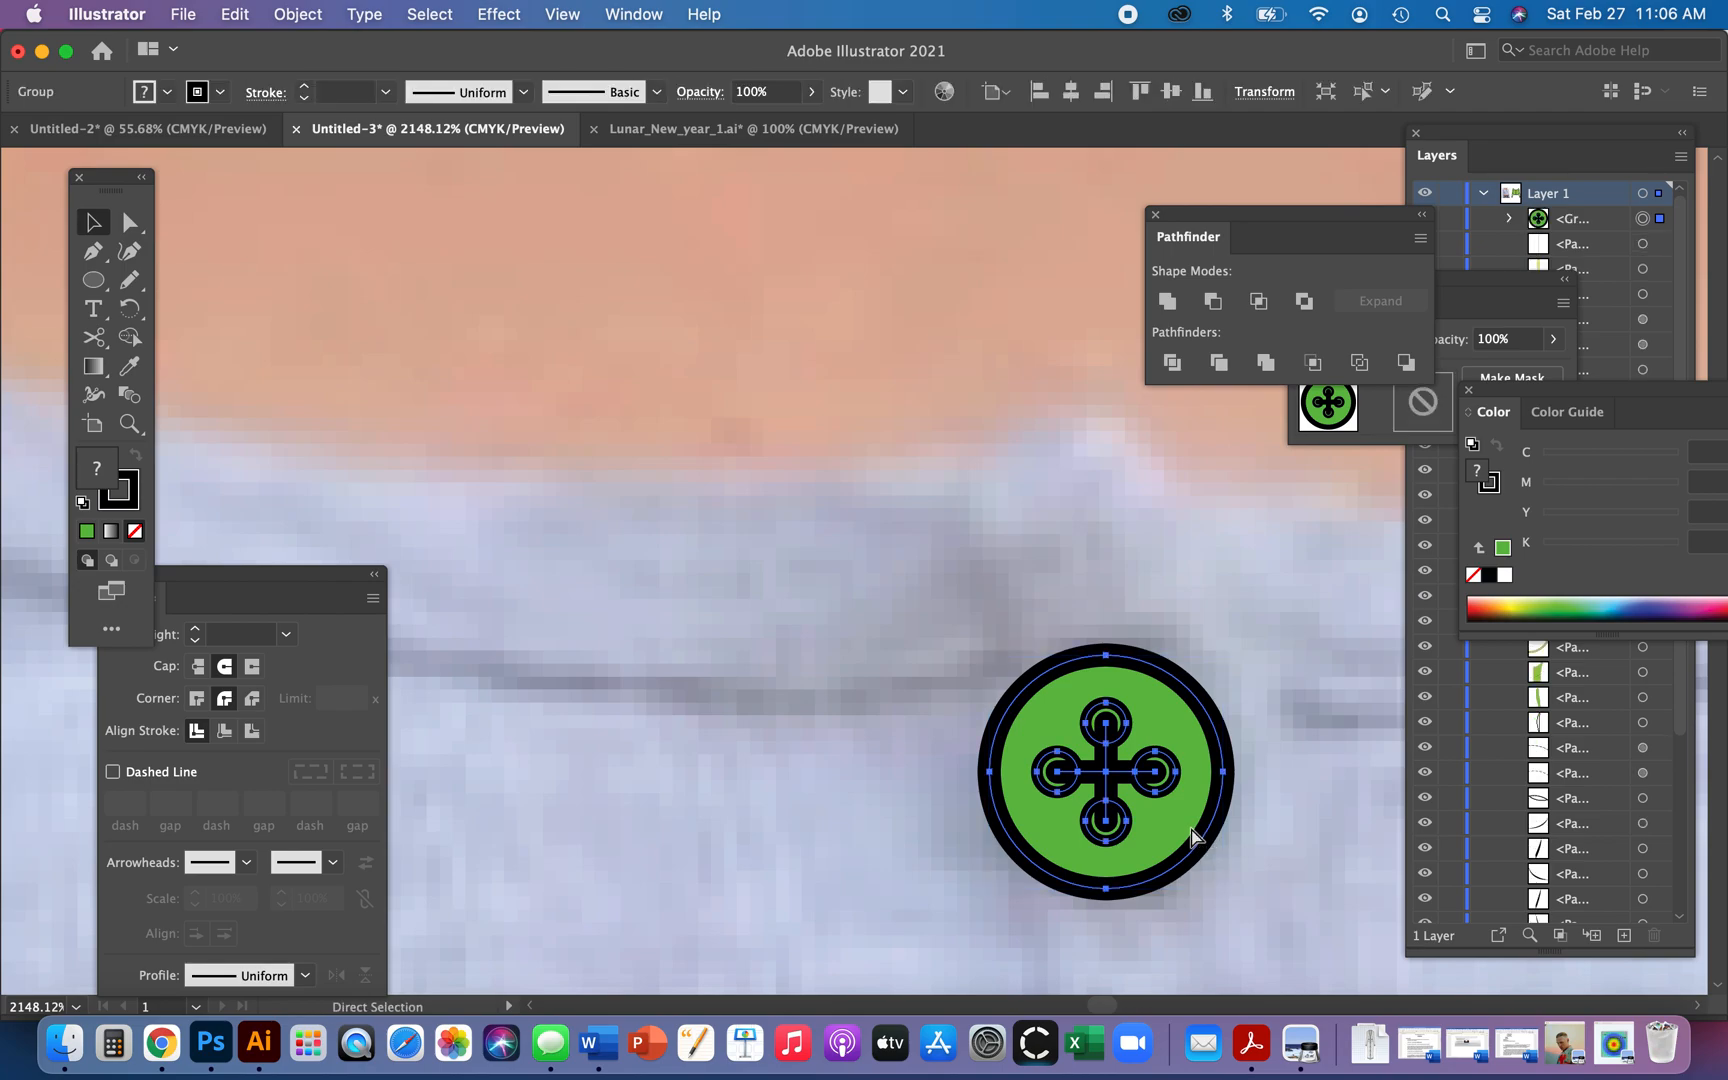
- Duplicate the finished button straight down over the photo's placket to make a column of seven buttons
{"action": "key", "text": "super+minus"}
{"action": "key", "text": "super+minus"}
{"action": "key", "text": "super+minus"}
{"action": "key", "text": "super+minus"}
{"action": "key", "text": "super+minus"}
{"action": "key", "text": "super+minus"}
{"action": "key", "text": "super+minus"}
{"action": "key", "text": "super+minus"}
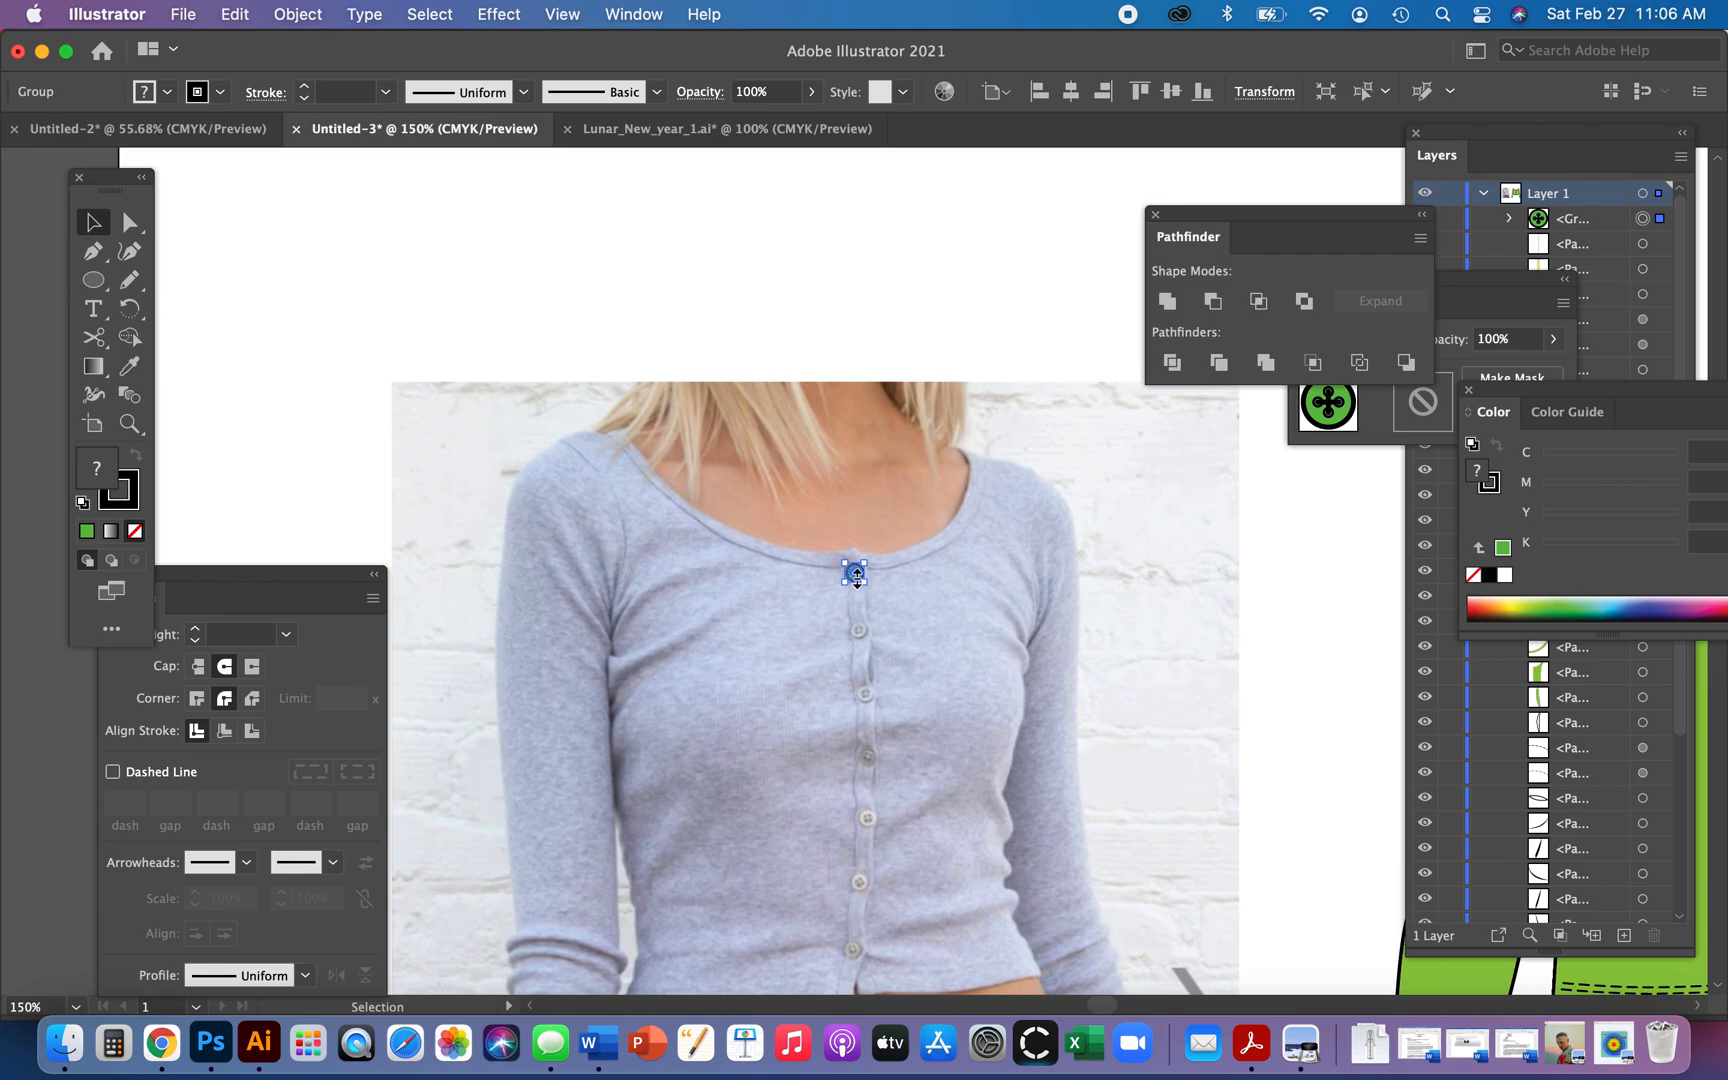
{"action": "key", "text": "super+space"}
{"action": "left_click_drag", "start_coordinate": [829, 509], "coordinate": [964, 687]}
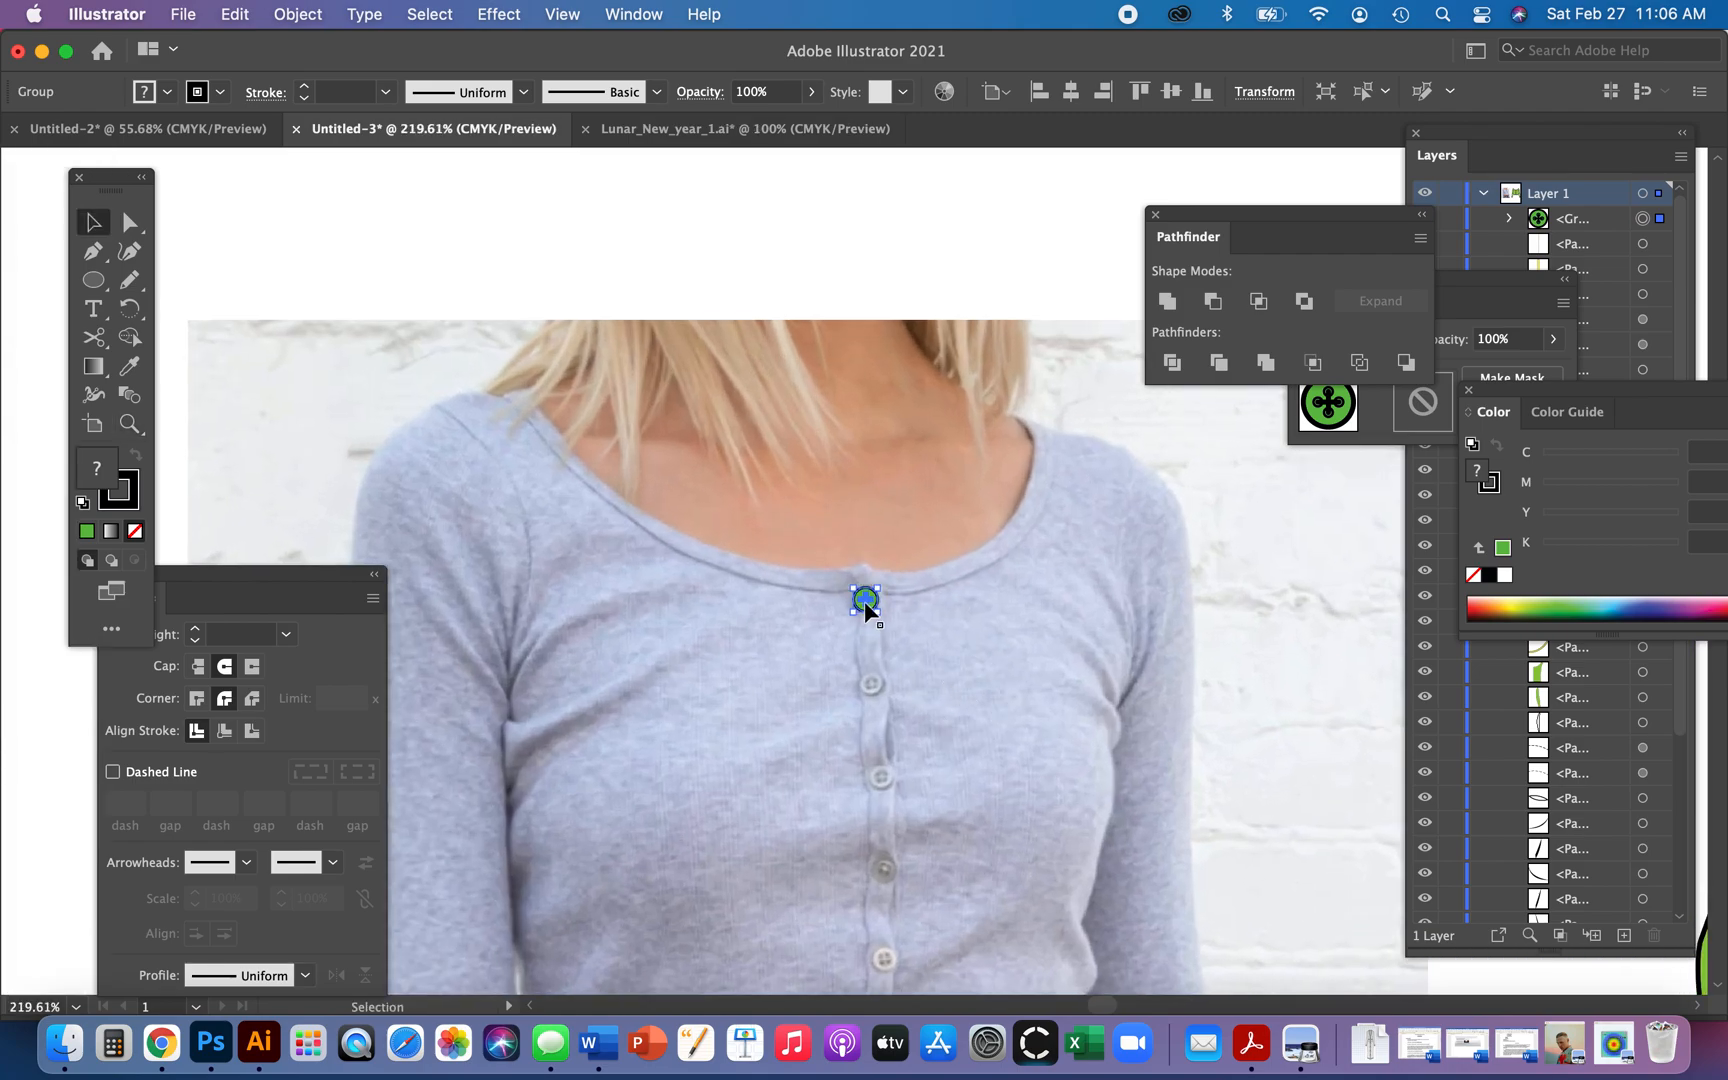
{"action": "left_click_drag", "start_coordinate": [868, 603], "coordinate": [889, 692]}
{"action": "left_click", "coordinate": [865, 597], "text": "shift"}
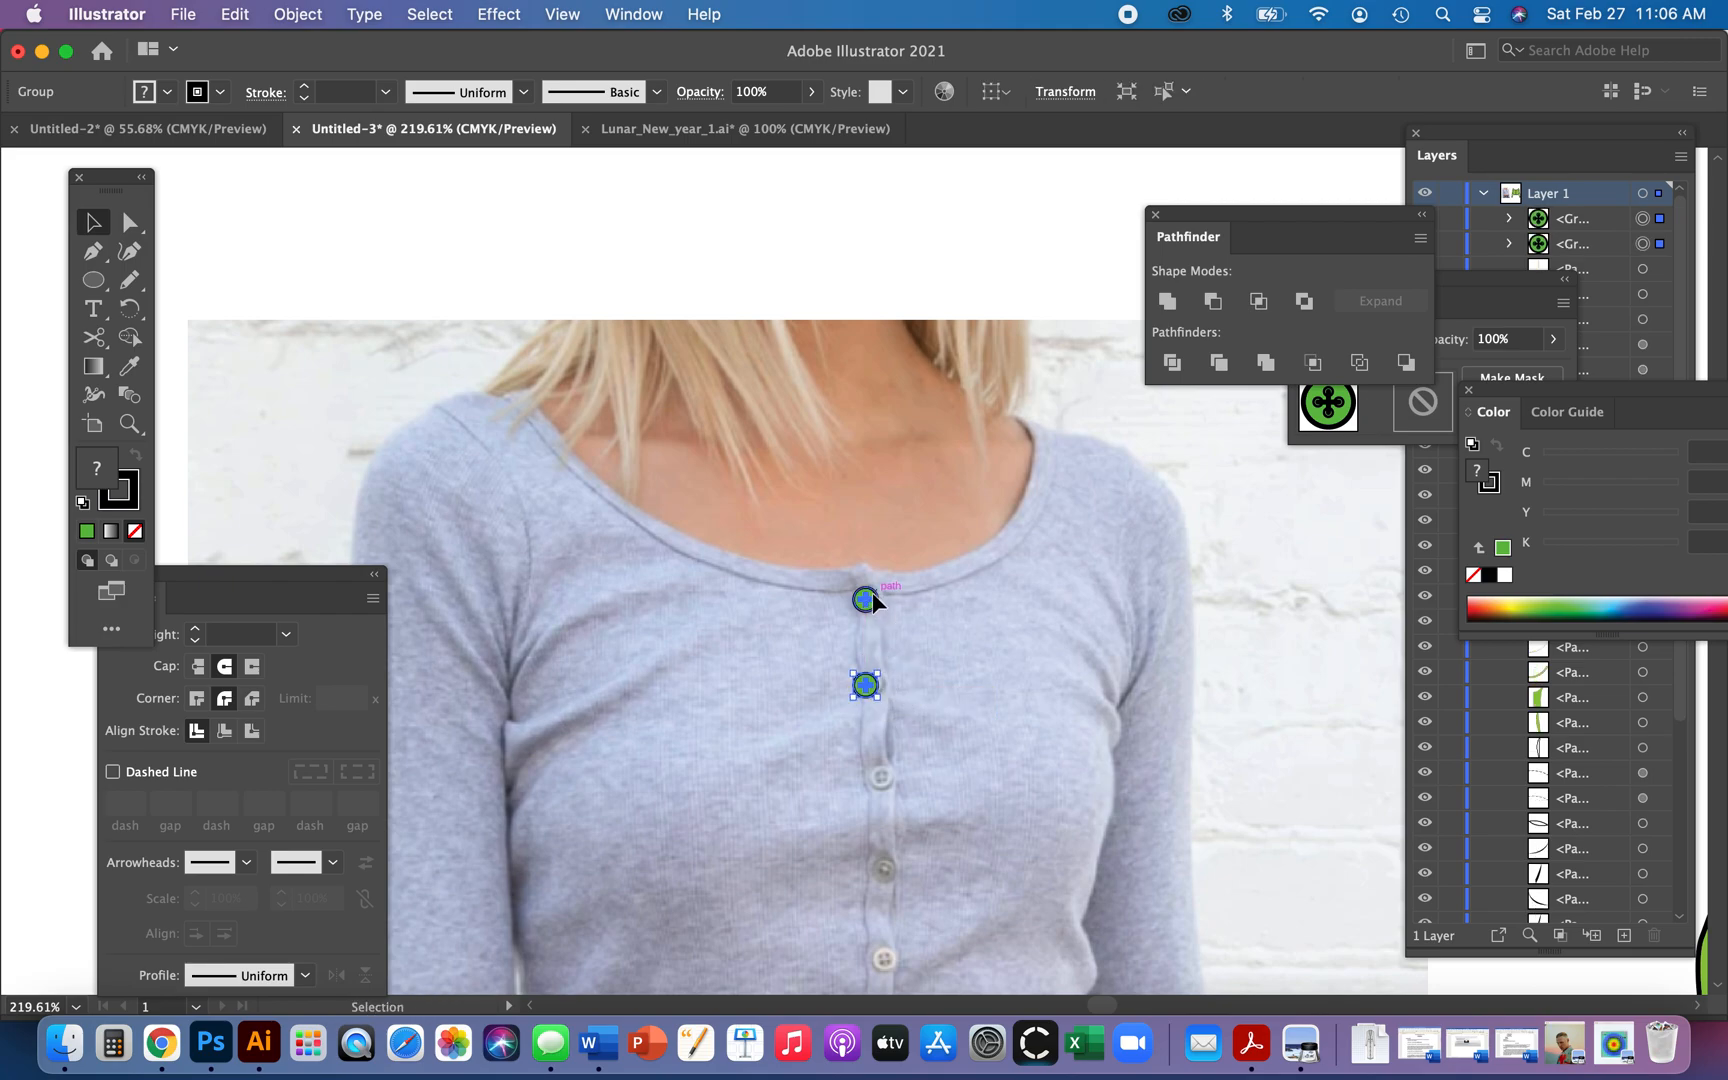
{"action": "left_click_drag", "start_coordinate": [864, 600], "coordinate": [875, 747]}
{"action": "left_click", "coordinate": [861, 639]}
- Select all seven buttons and move the column onto the cardigan flat's yellow placket, nudging it slightly upward
{"action": "left_click", "coordinate": [874, 635], "text": "shift"}
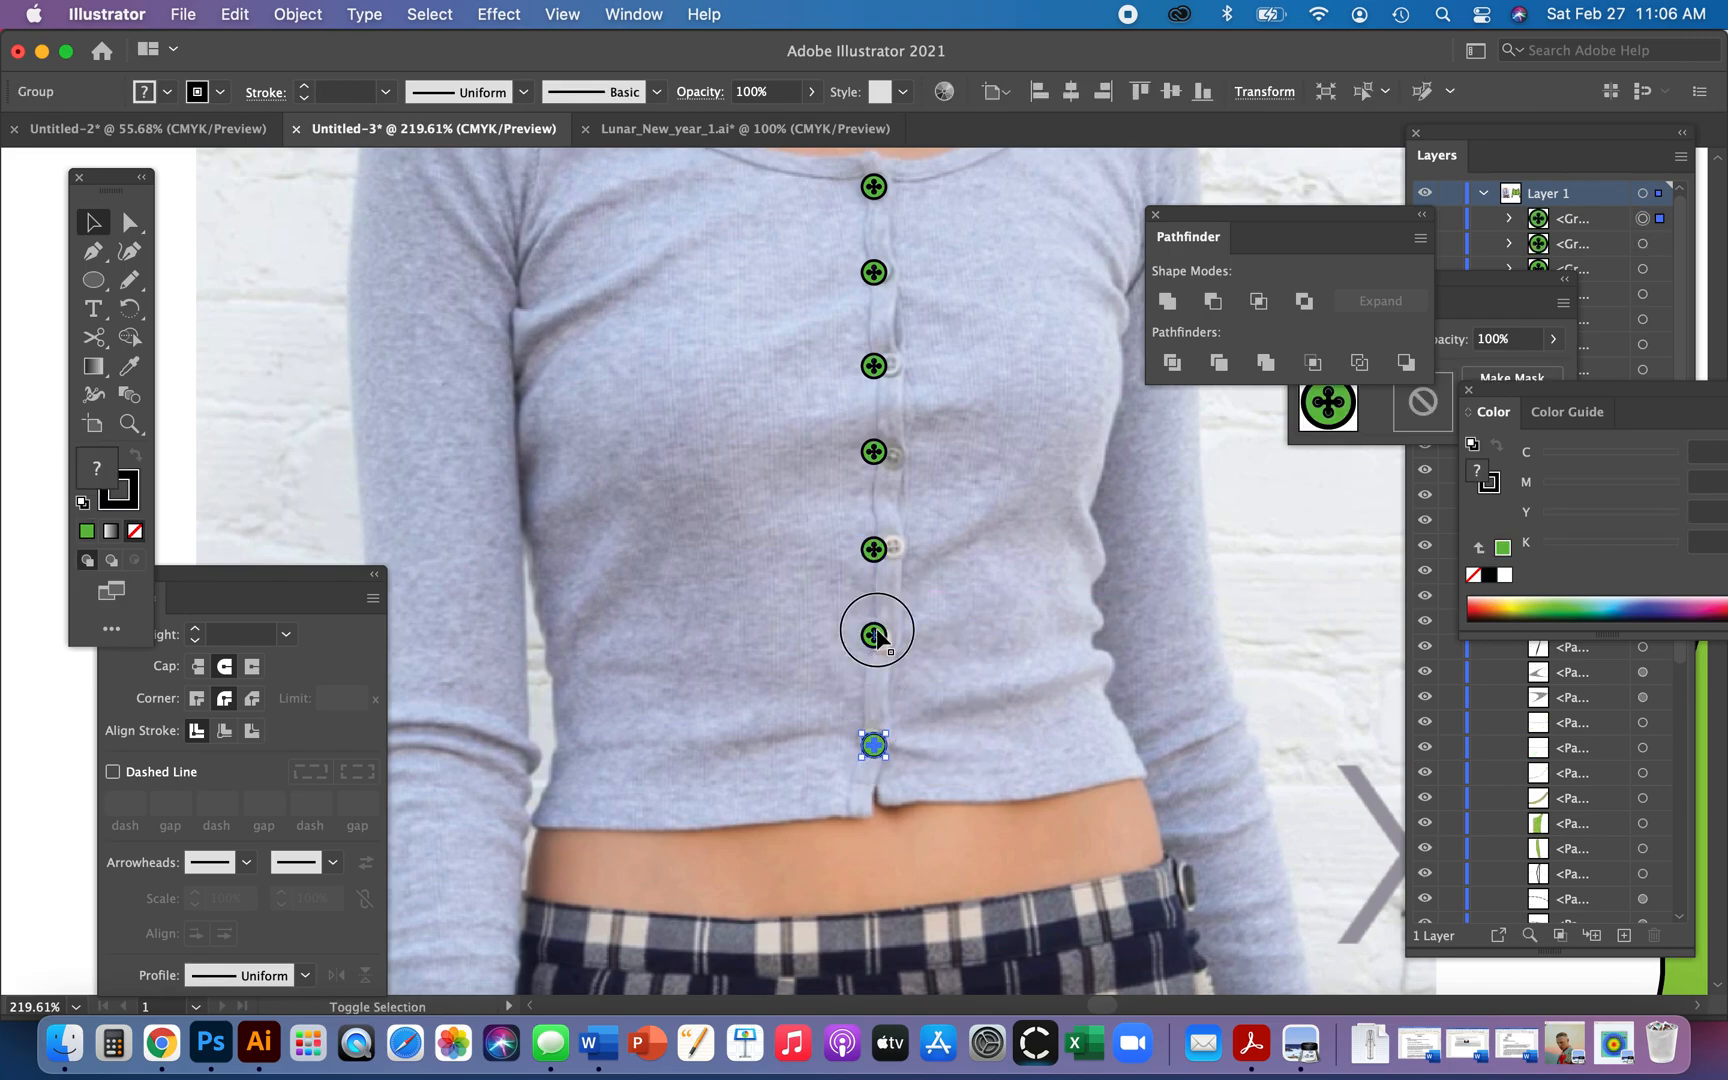
{"action": "left_click", "coordinate": [874, 549], "text": "shift"}
{"action": "left_click", "coordinate": [873, 451], "text": "shift"}
{"action": "left_click", "coordinate": [874, 365], "text": "shift"}
{"action": "left_click", "coordinate": [874, 272], "text": "shift"}
{"action": "left_click", "coordinate": [875, 187], "text": "shift"}
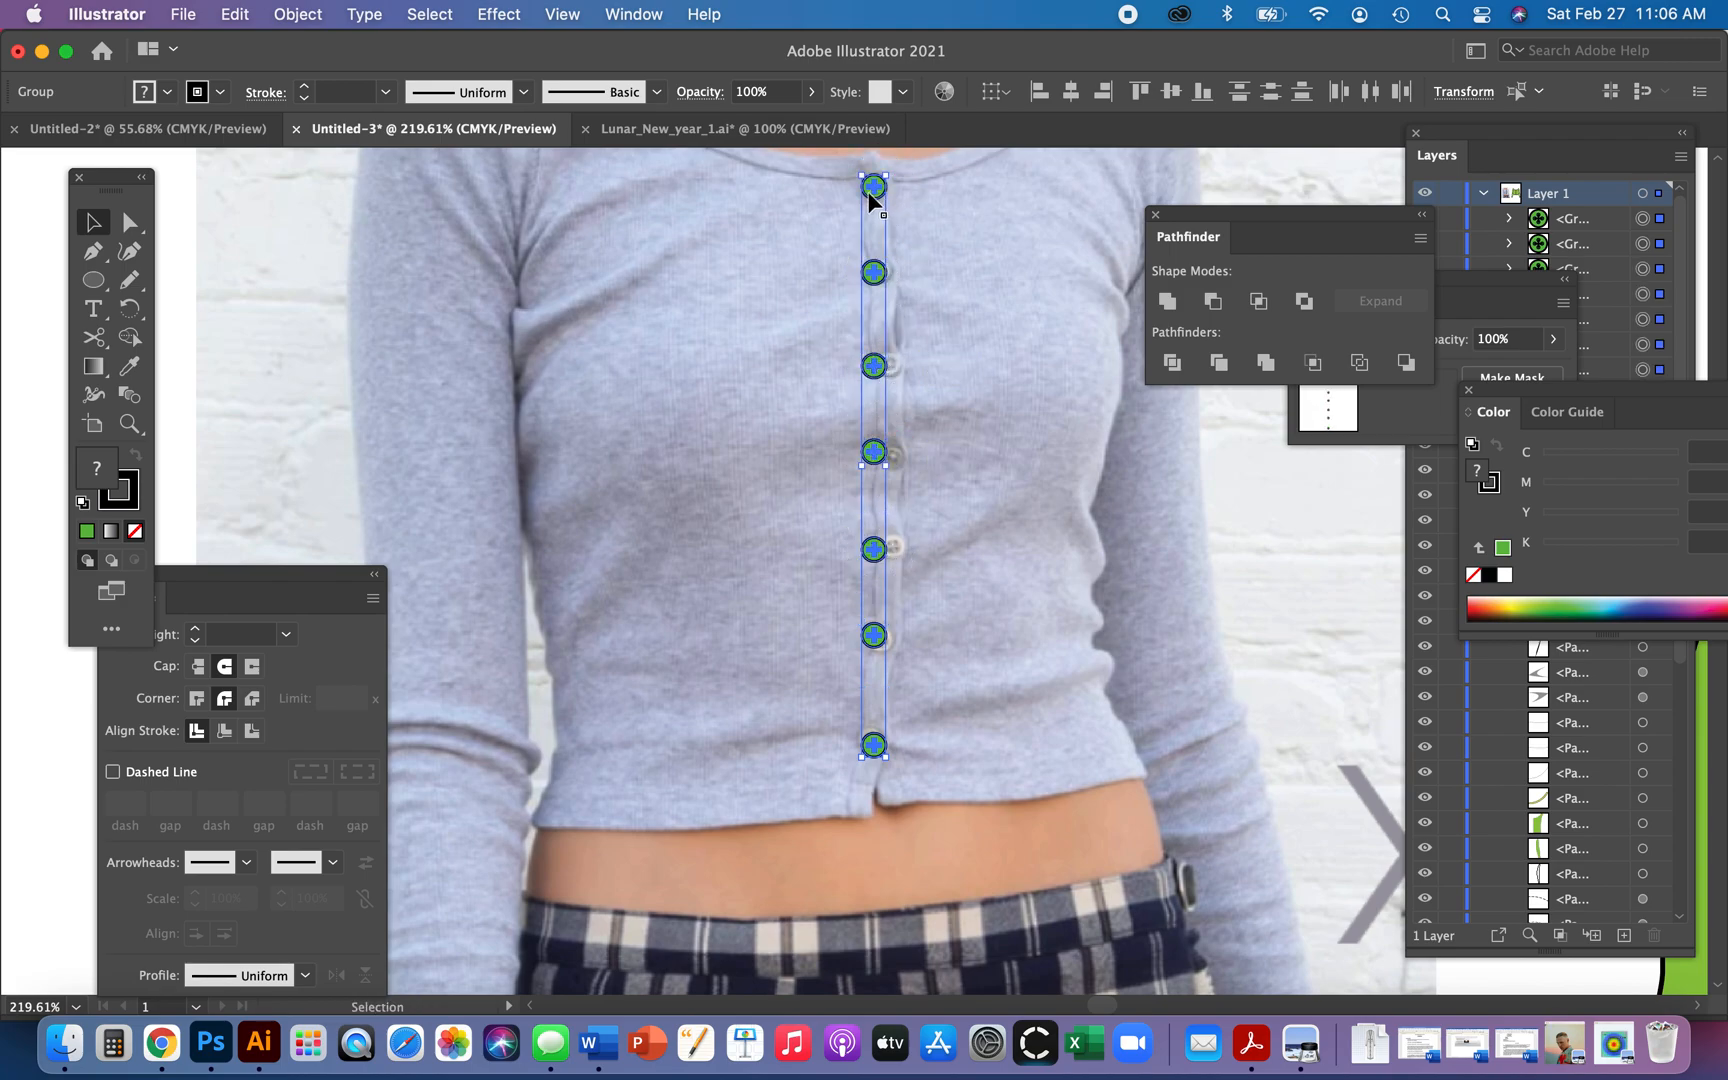
{"action": "left_click_drag", "start_coordinate": [869, 196], "coordinate": [1104, 443]}
{"action": "key", "text": "super+minus"}
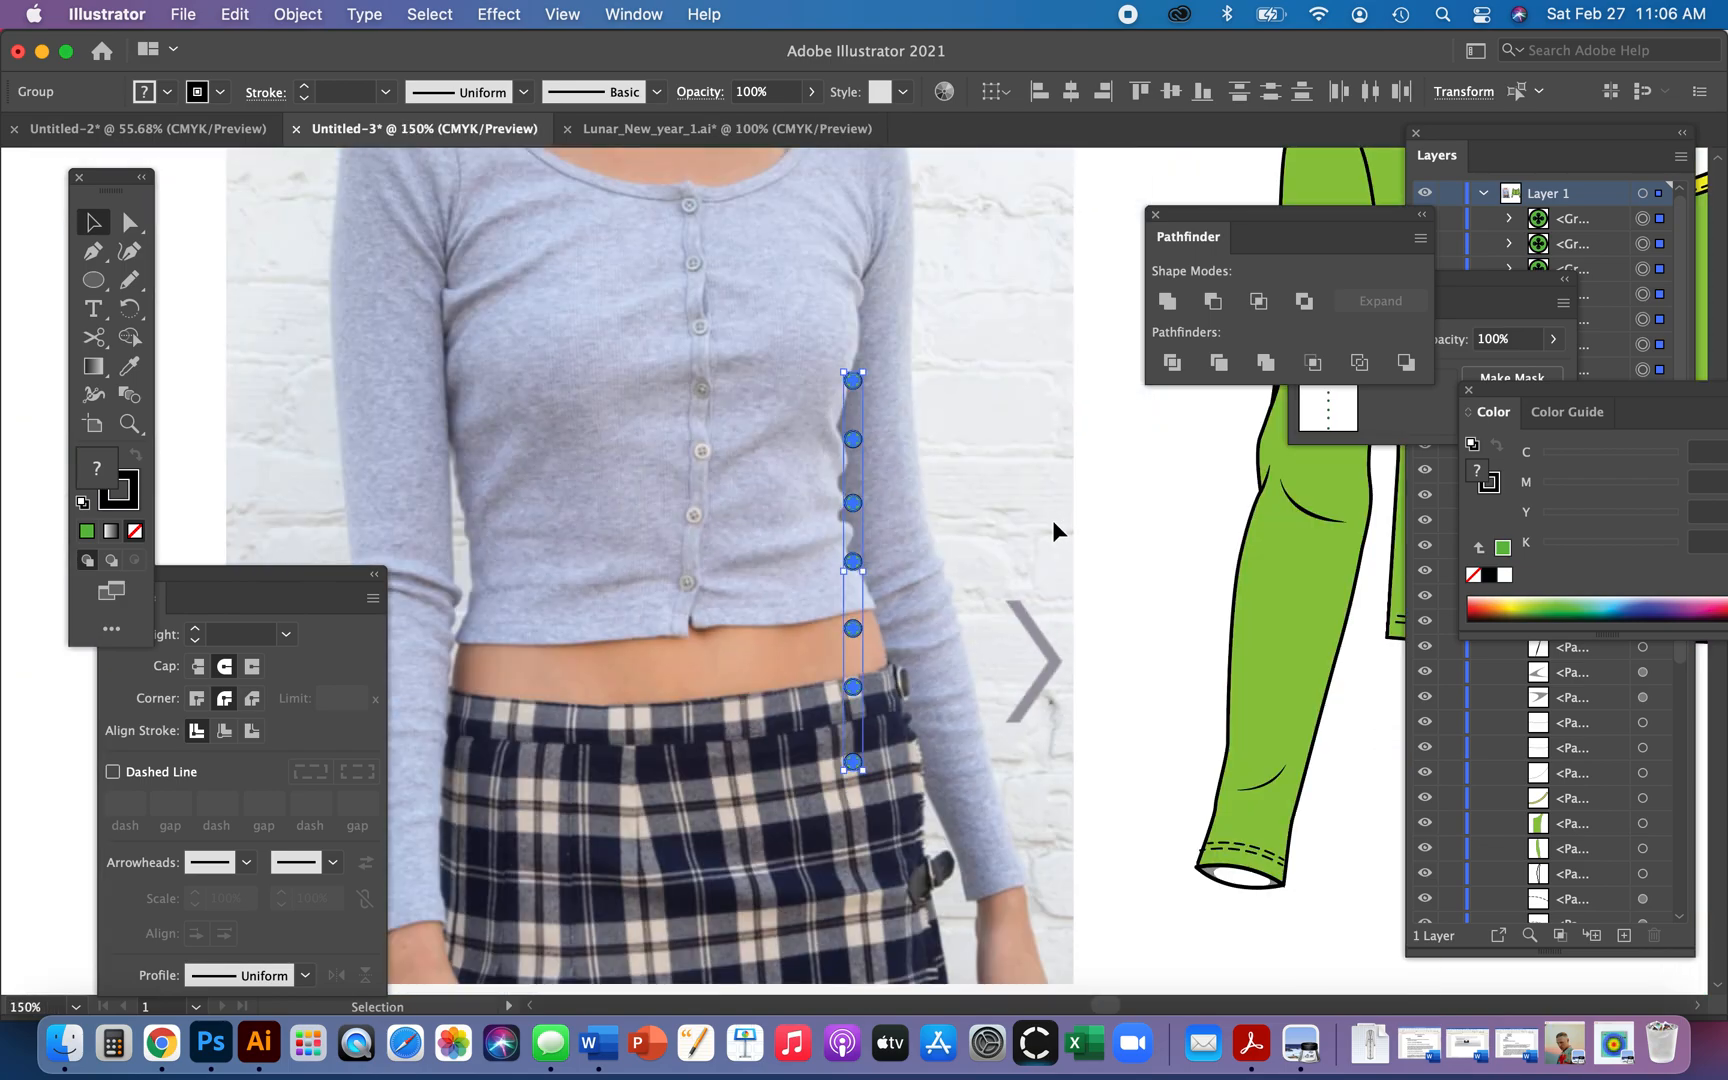
{"action": "left_click_drag", "start_coordinate": [1076, 568], "coordinate": [736, 674]}
{"action": "left_click_drag", "start_coordinate": [513, 675], "coordinate": [925, 572]}
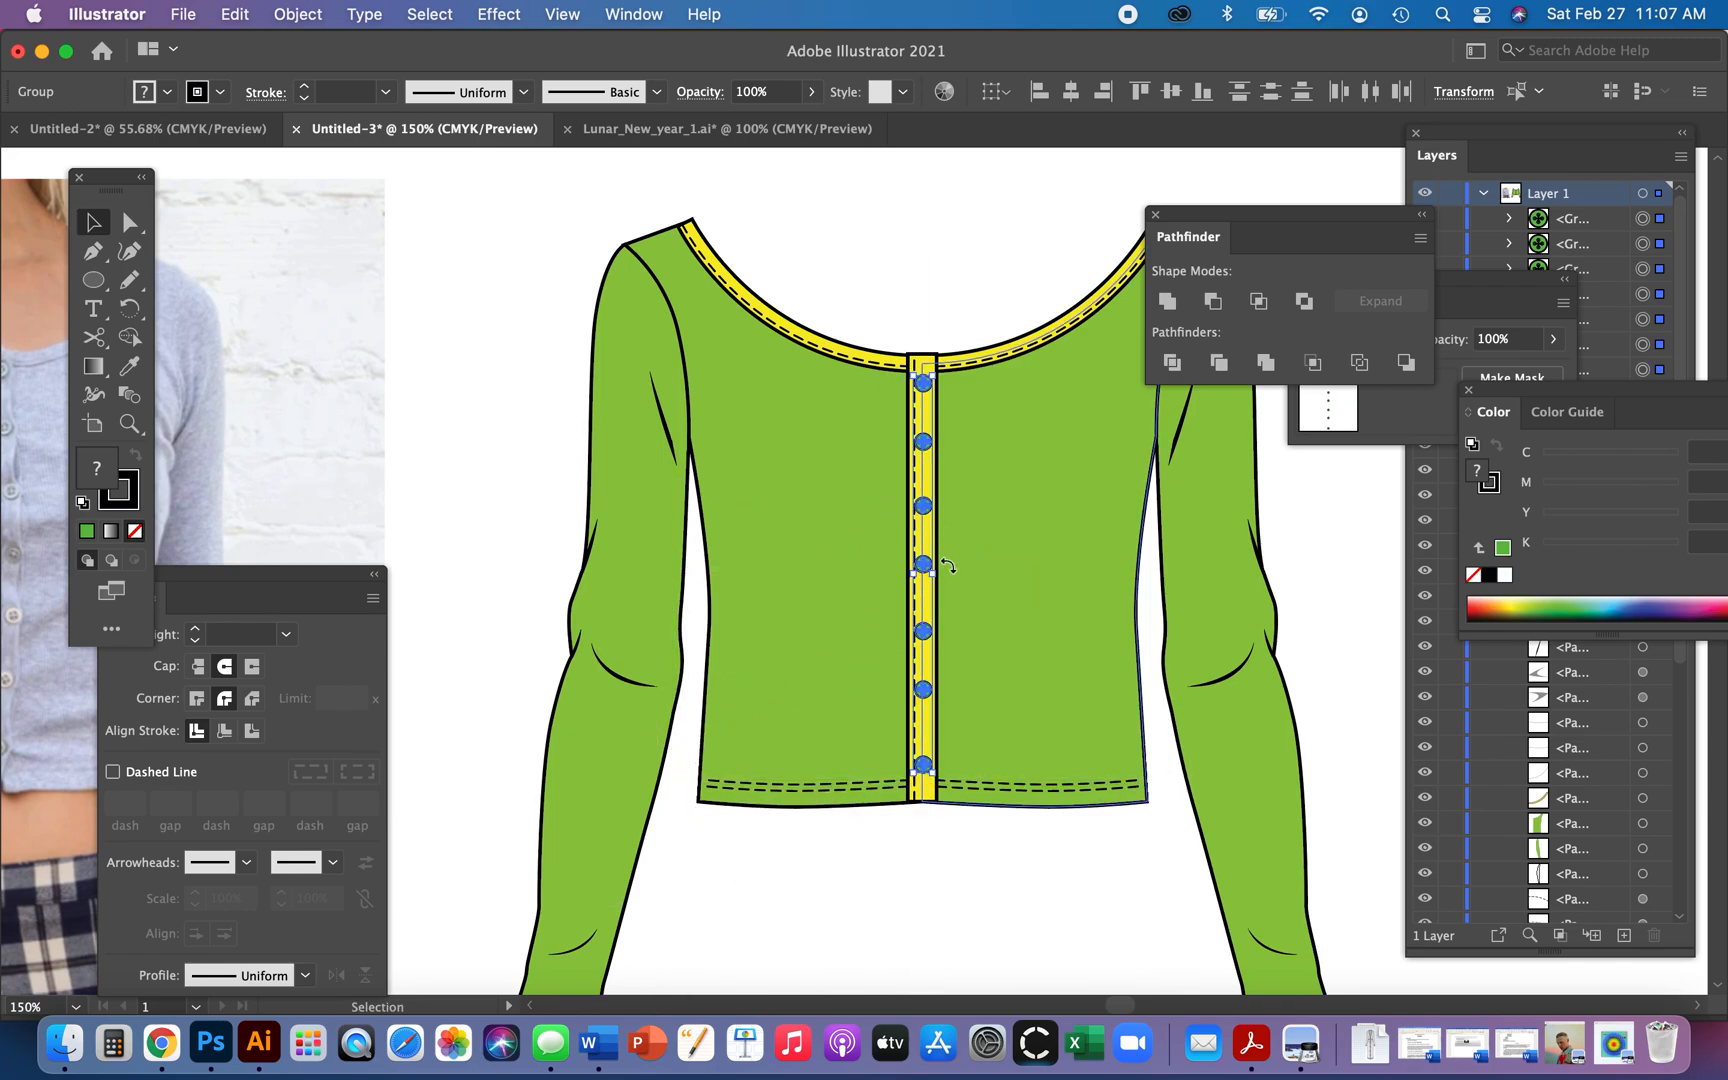
{"action": "key", "text": "Up"}
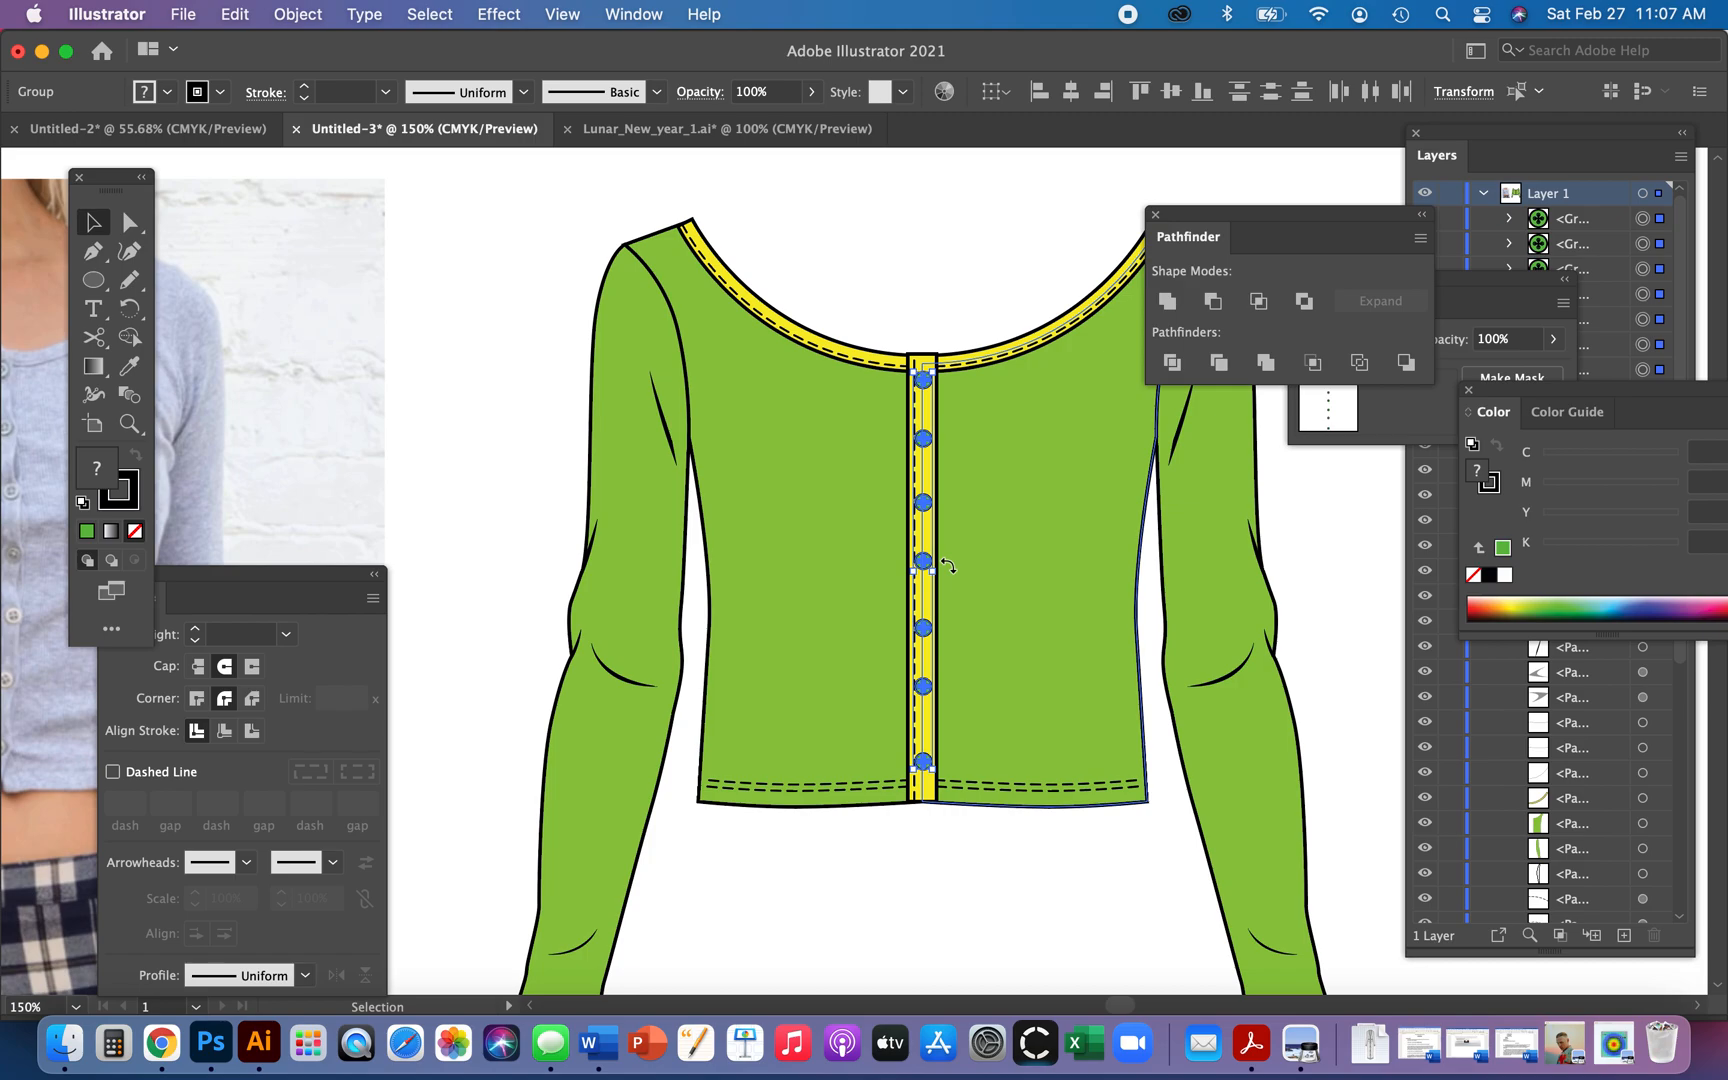
- Align the seven buttons by their horizontal centres and distribute their vertical centres evenly along the placket
{"action": "left_click", "coordinate": [1075, 92]}
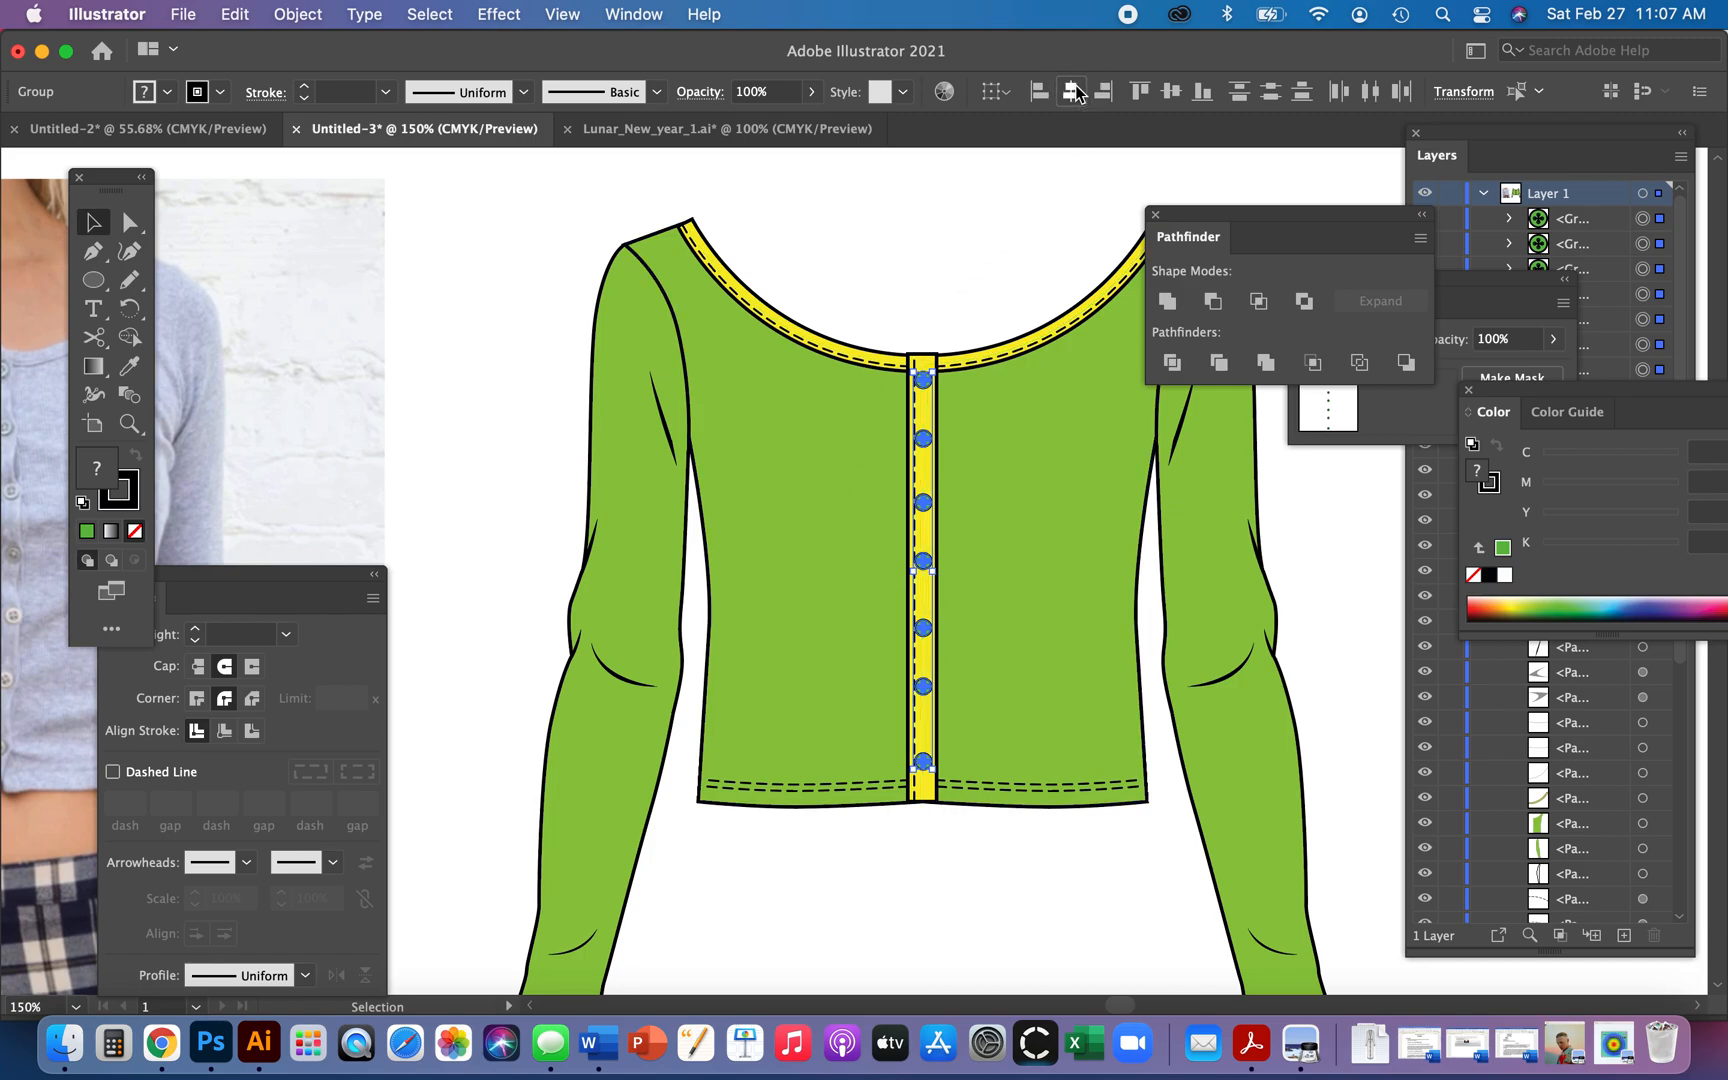
{"action": "left_click", "coordinate": [1267, 96]}
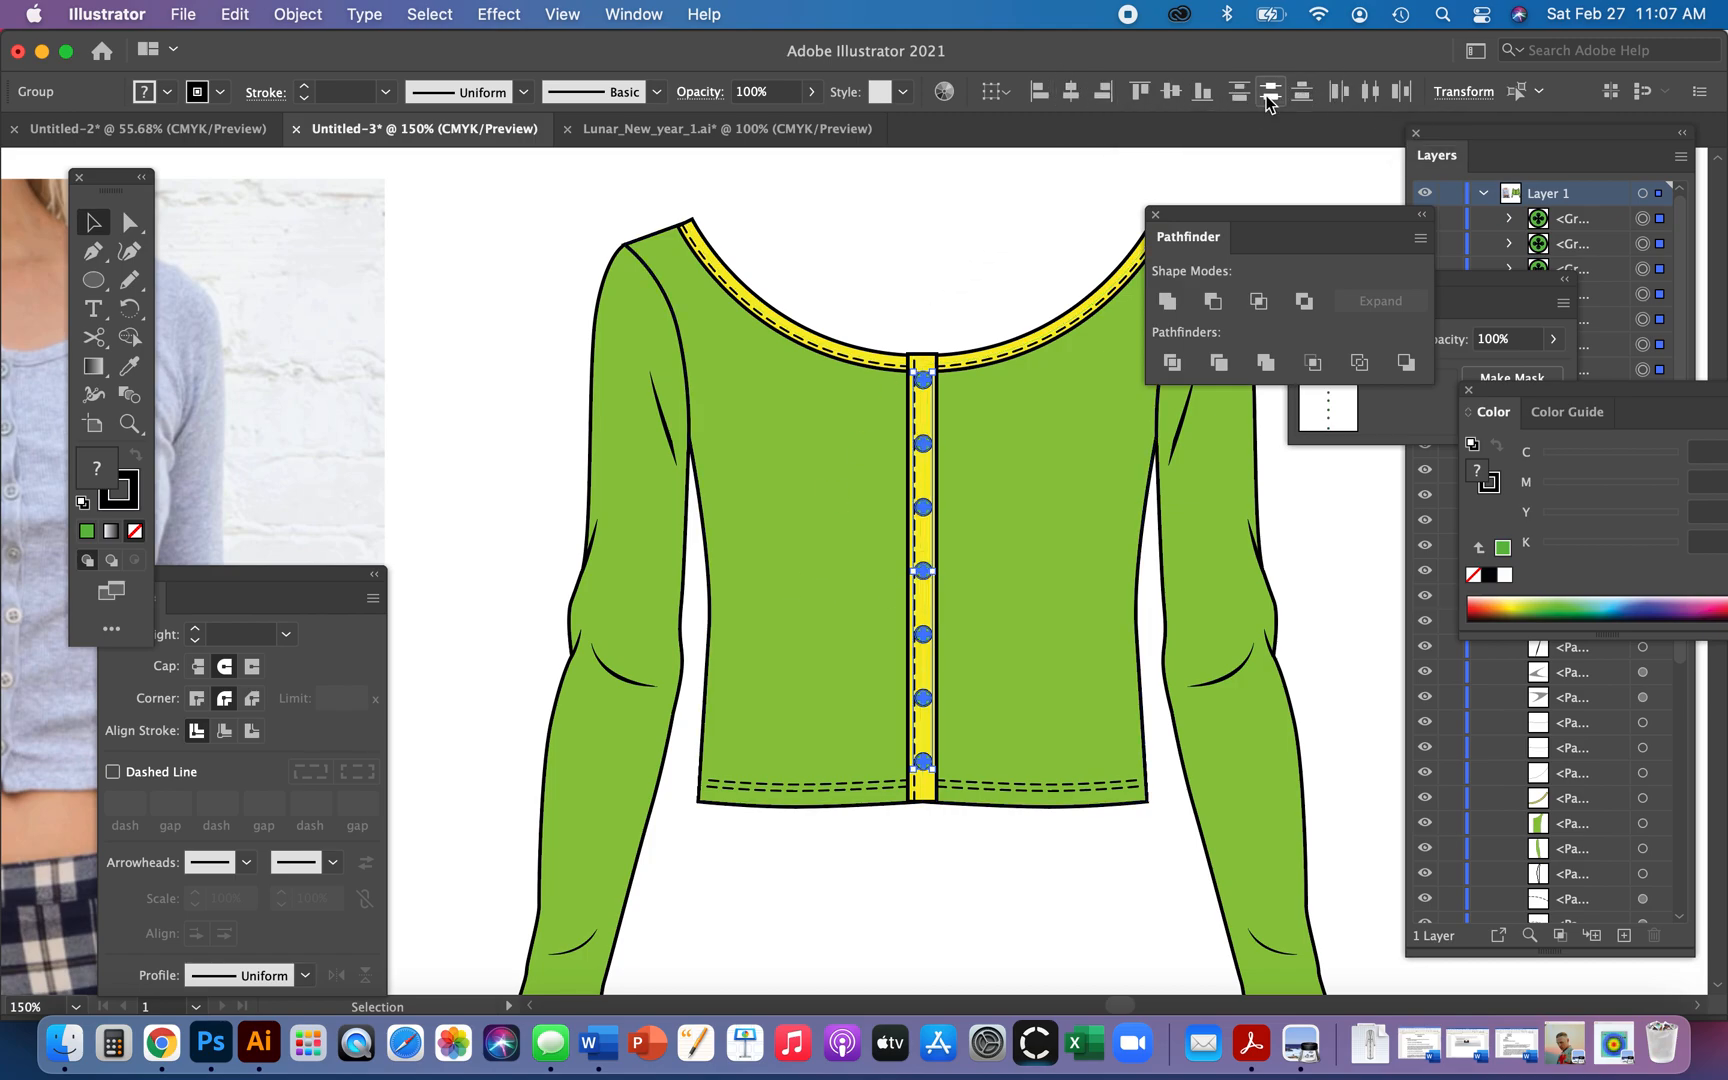
{"action": "left_click", "coordinate": [939, 870]}
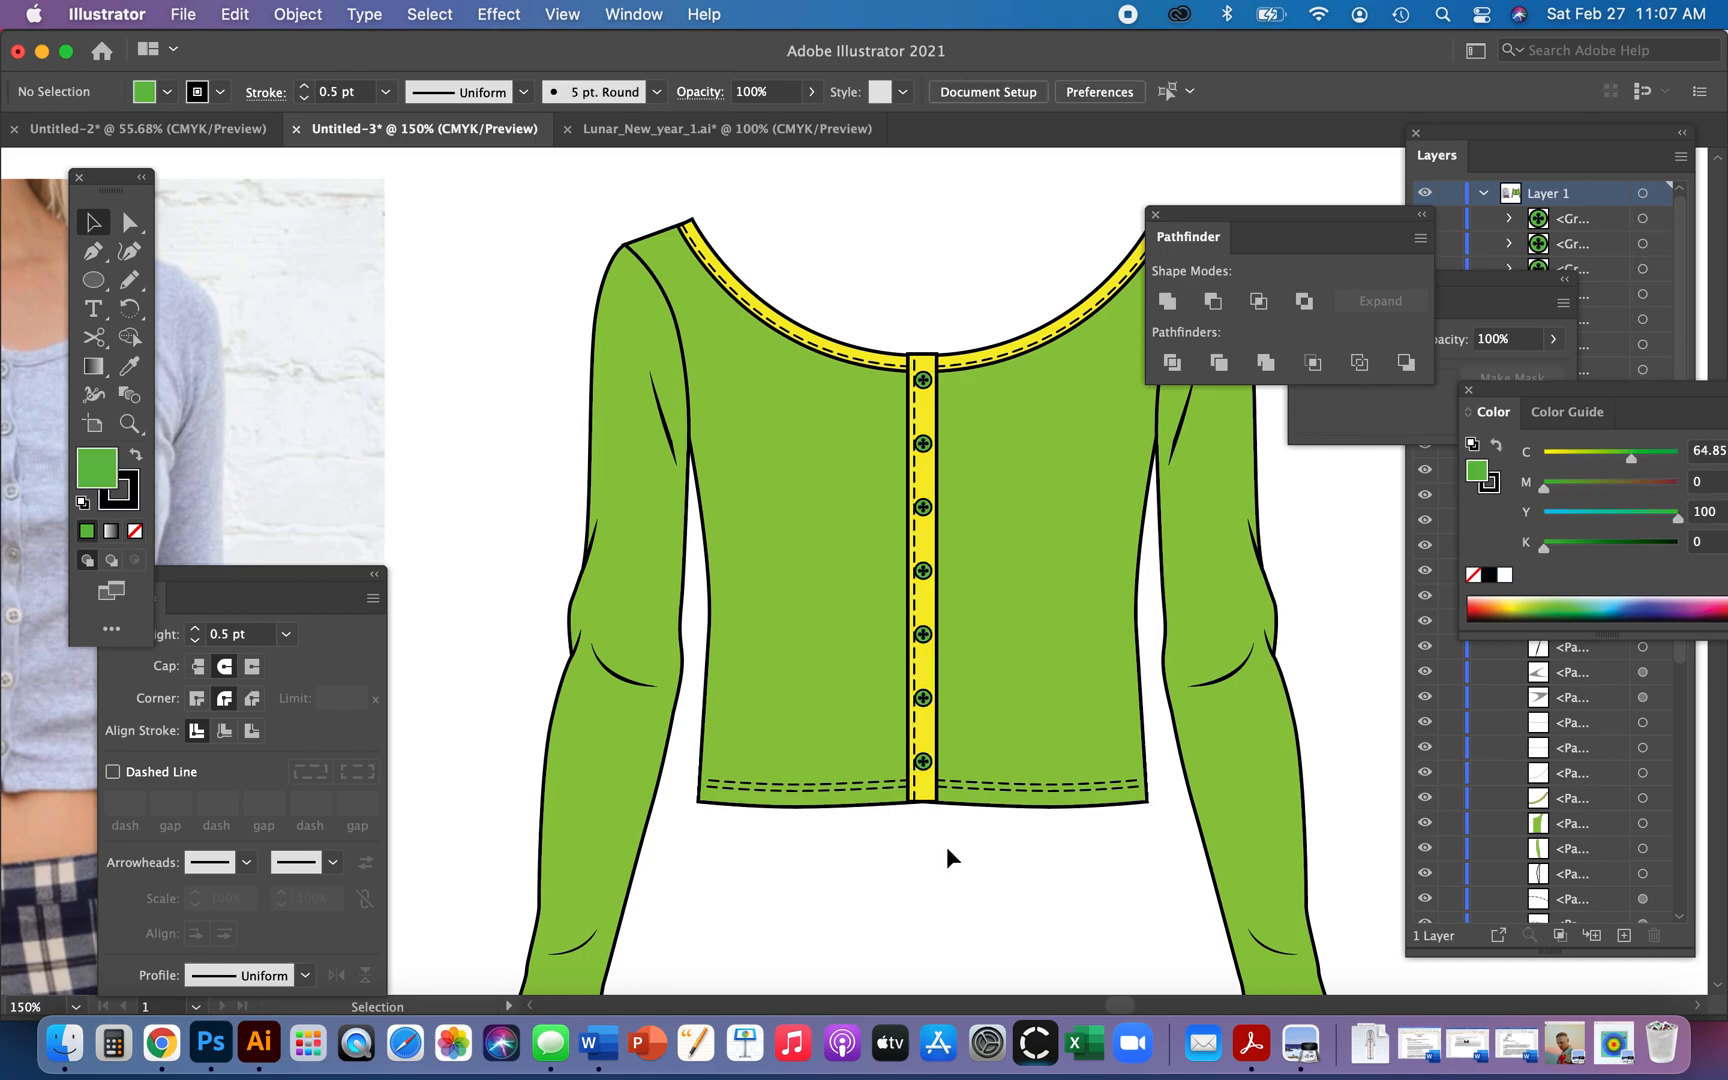
- Copy the two green front body panels of the cardigan and deselect them
{"action": "key", "text": "super+minus"}
{"action": "key", "text": "super+minus"}
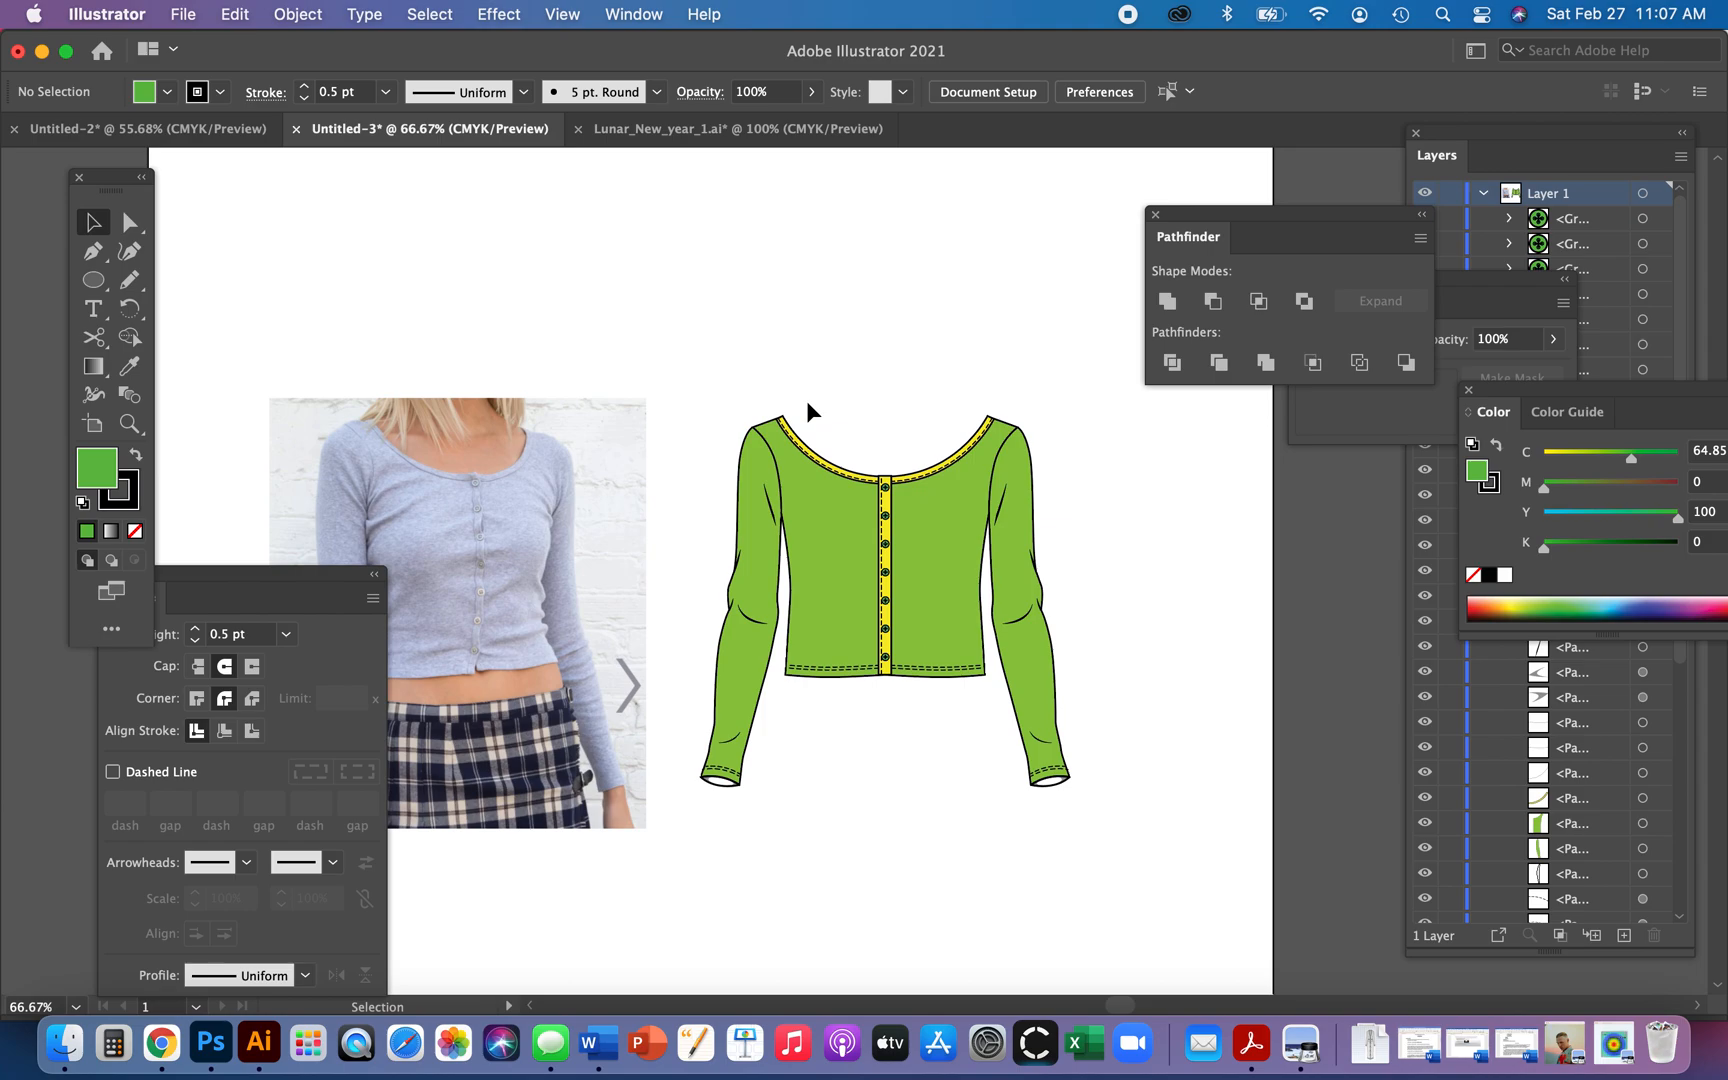
{"action": "left_click_drag", "start_coordinate": [761, 775], "coordinate": [1184, 891]}
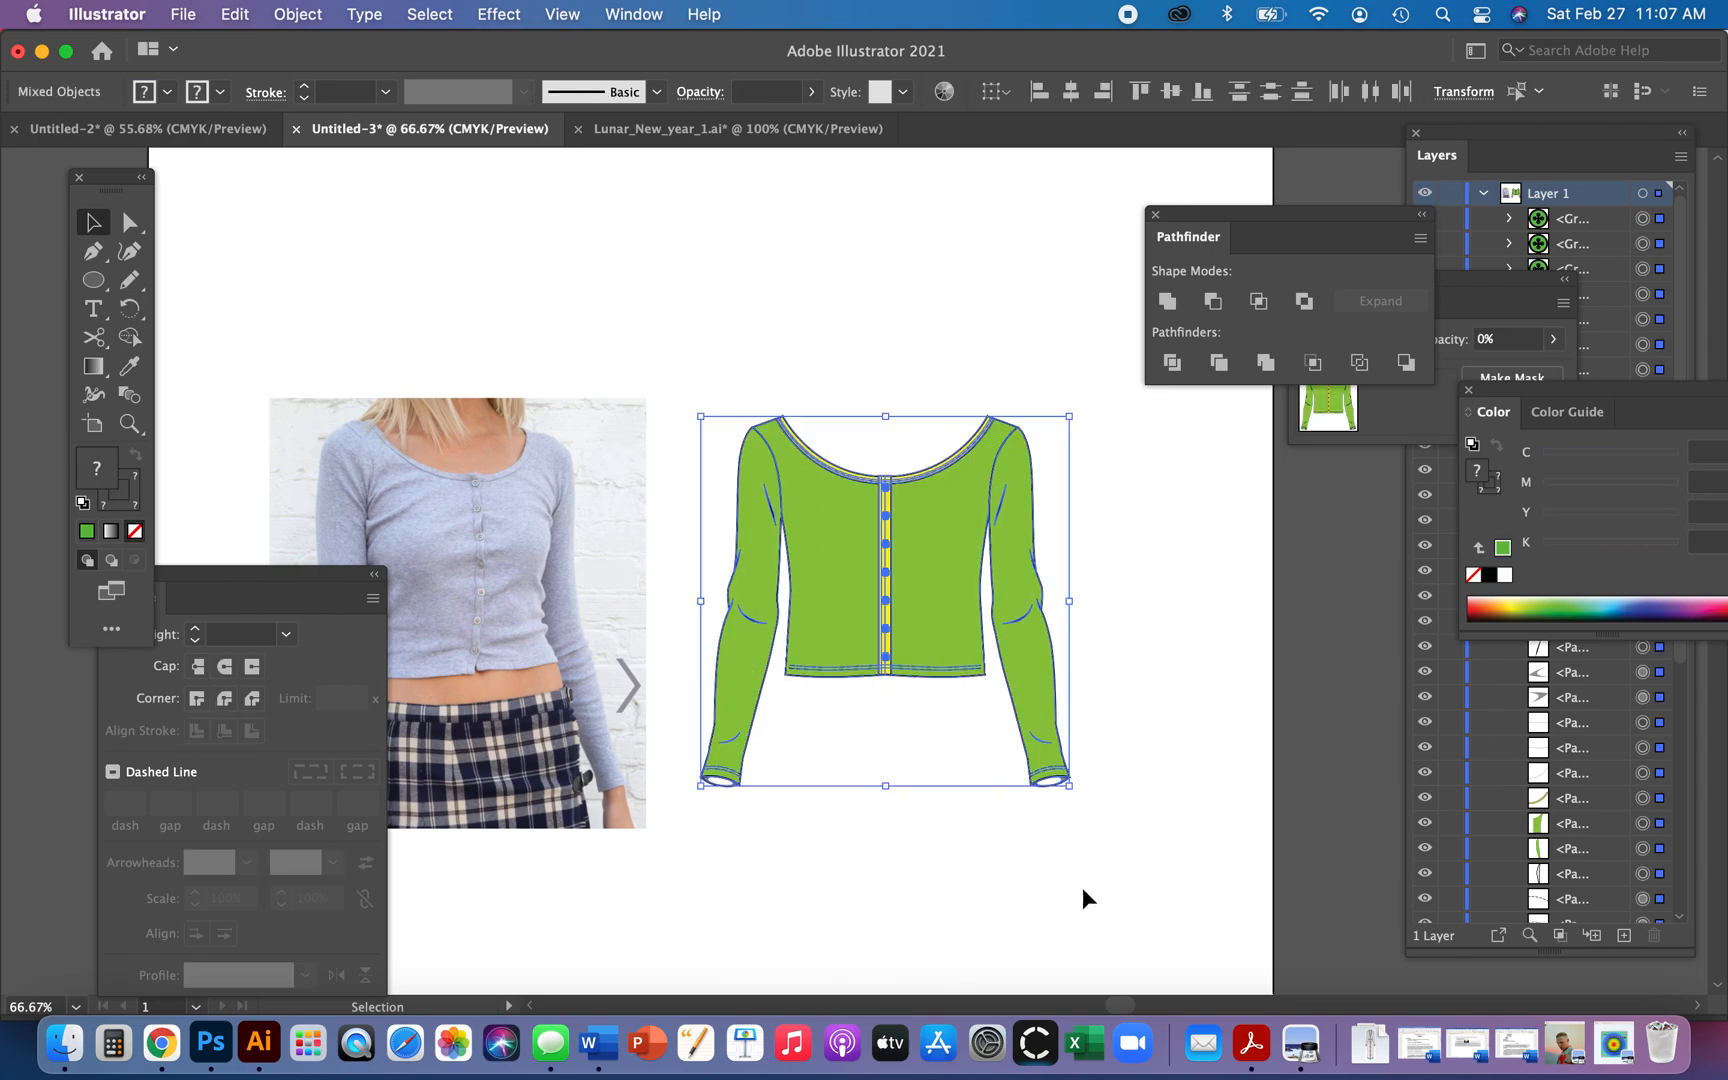
{"action": "left_click", "coordinate": [914, 755]}
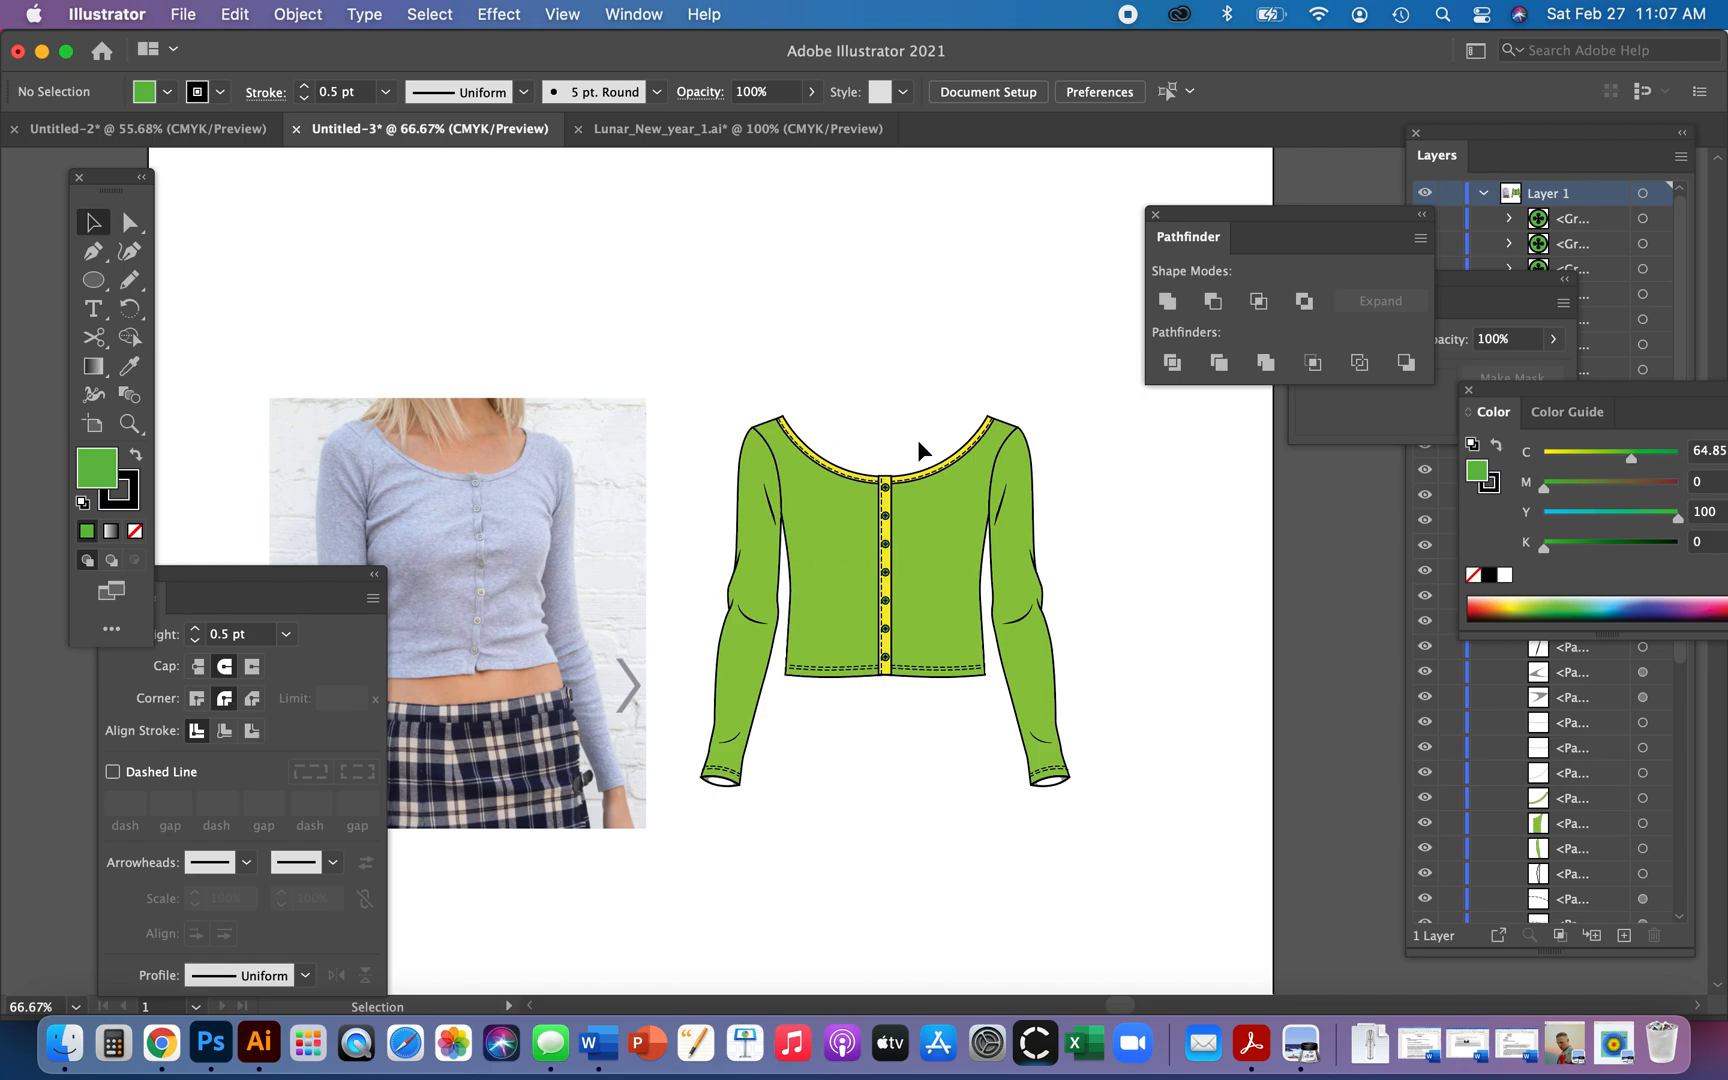
{"action": "key", "text": "a"}
{"action": "left_click", "coordinate": [844, 543]}
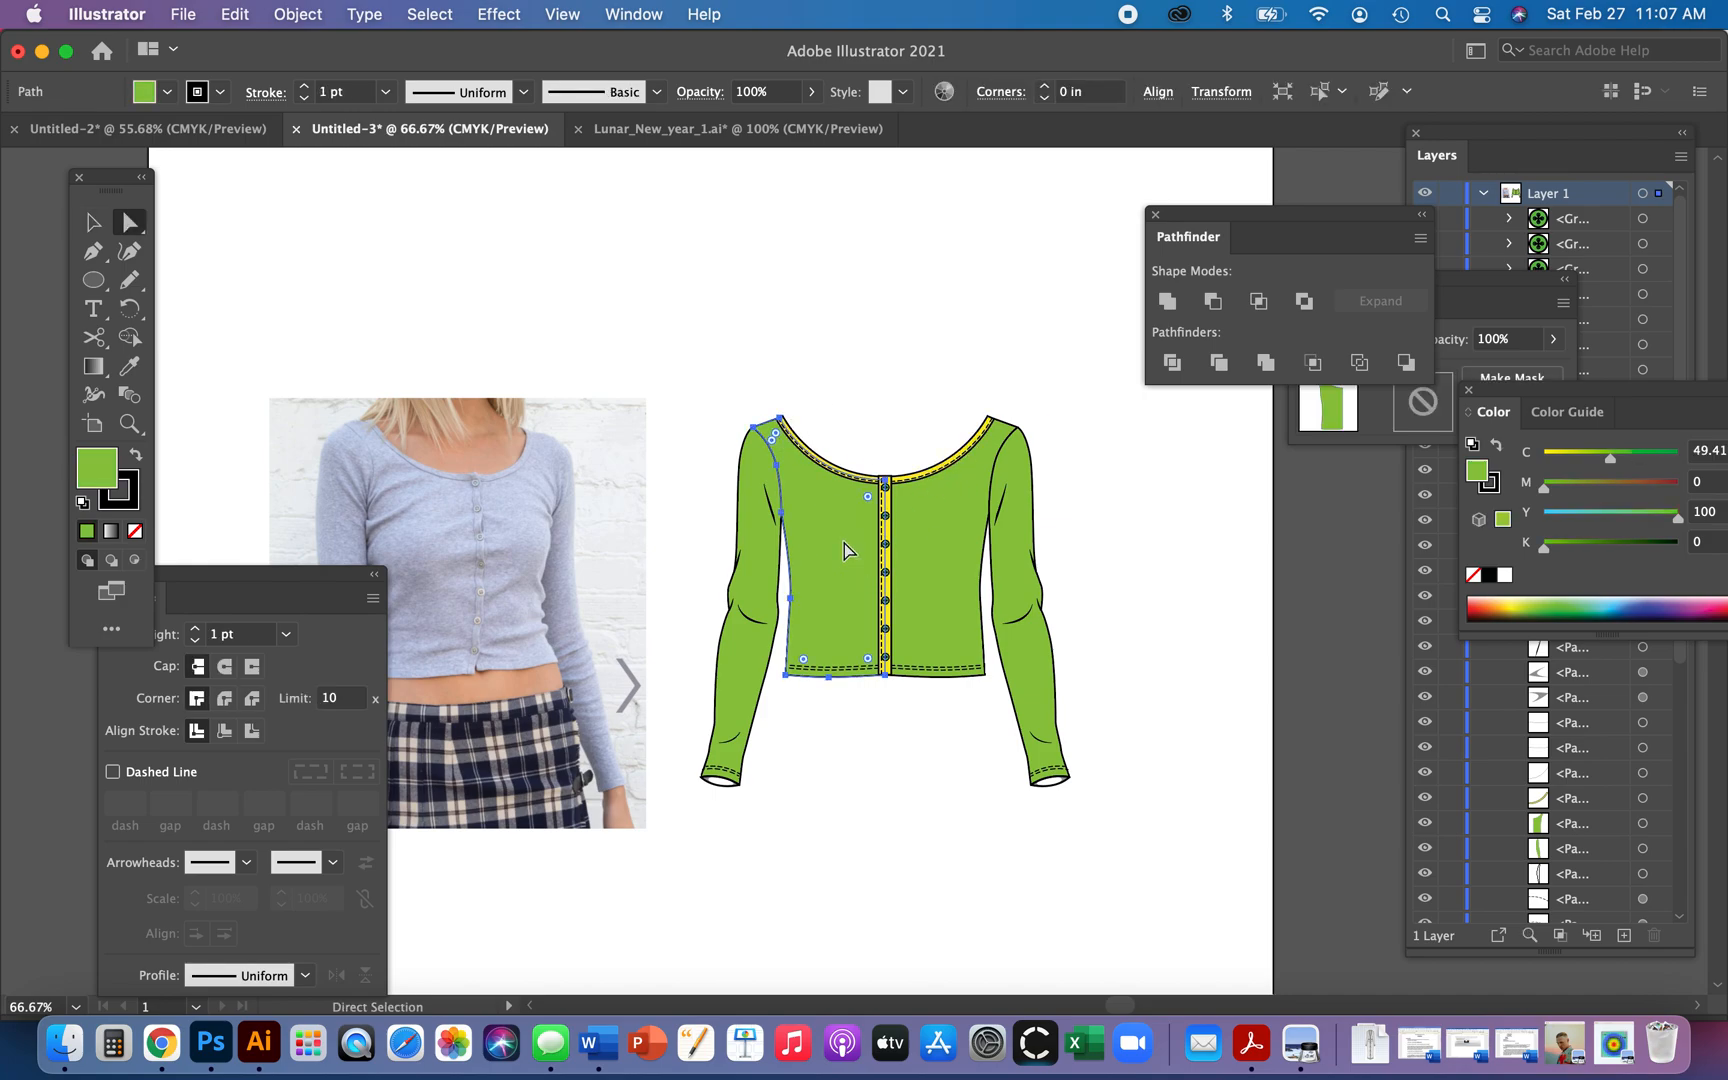
{"action": "left_click", "coordinate": [964, 545], "text": "shift"}
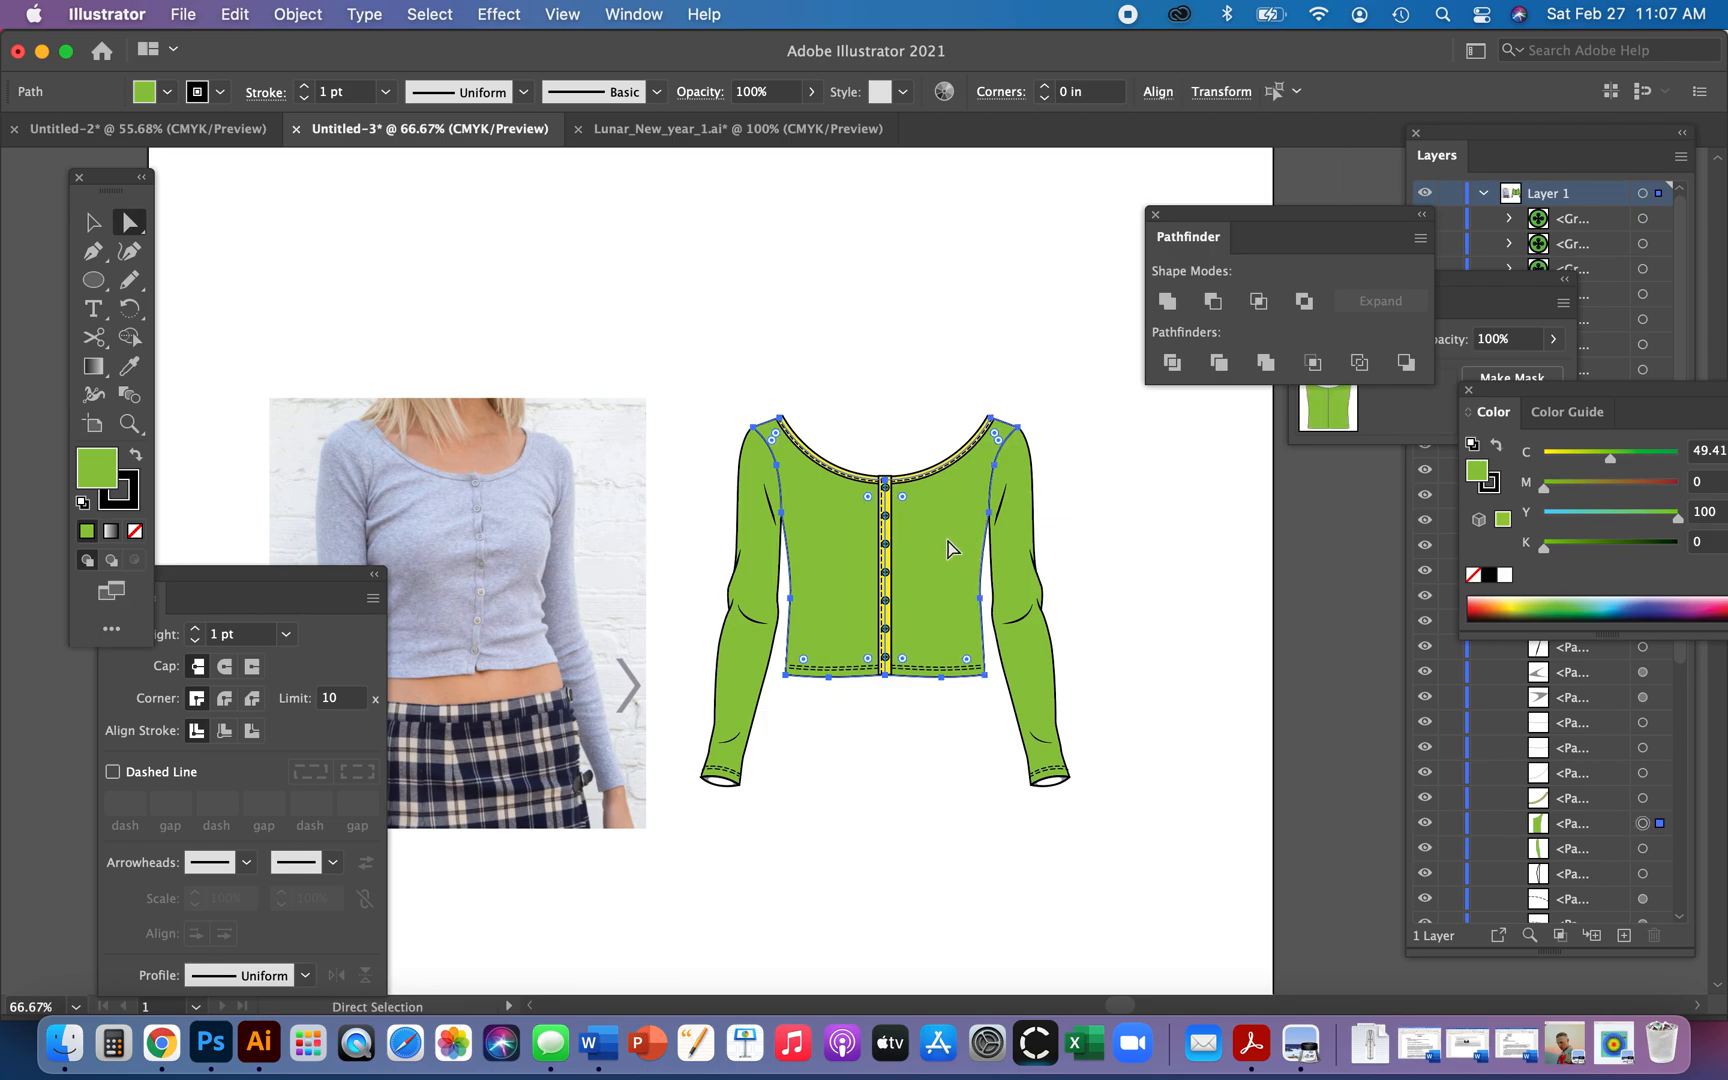
{"action": "left_click", "coordinate": [946, 779]}
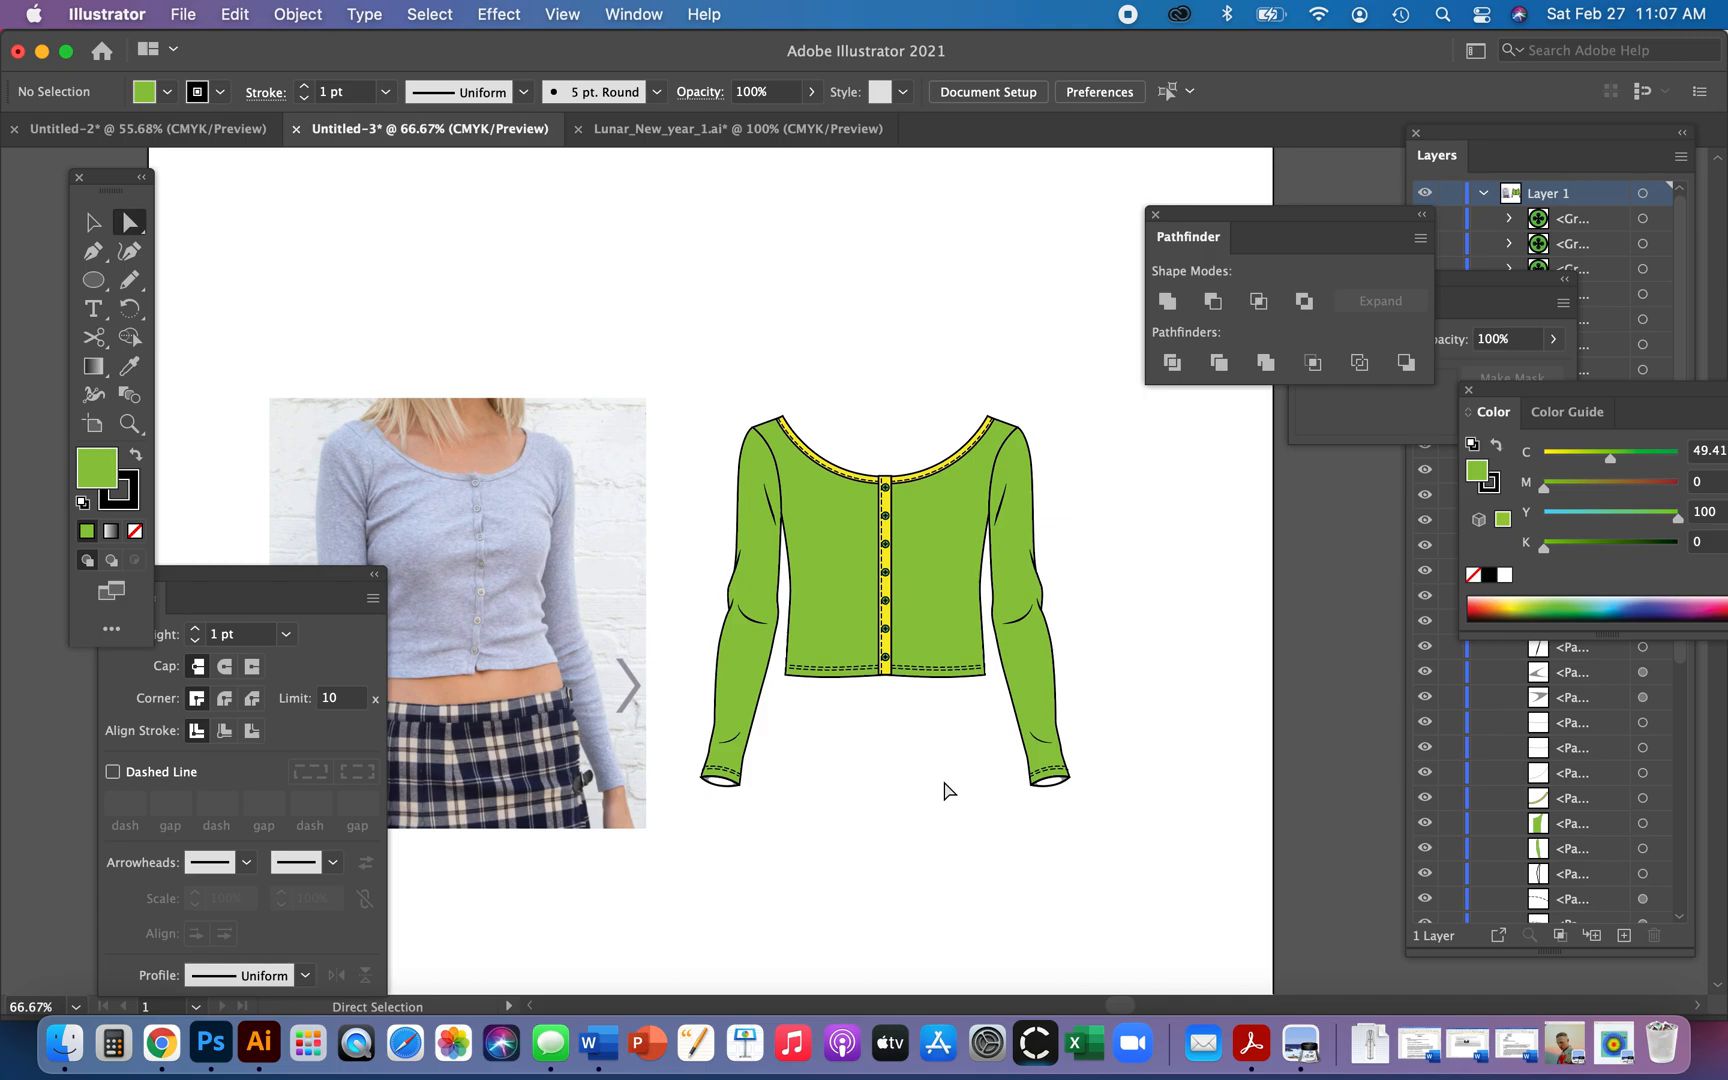
- Lock all the existing artwork and paste the copied body panels behind it
{"action": "key", "text": "v"}
{"action": "left_click_drag", "start_coordinate": [687, 373], "coordinate": [1188, 894]}
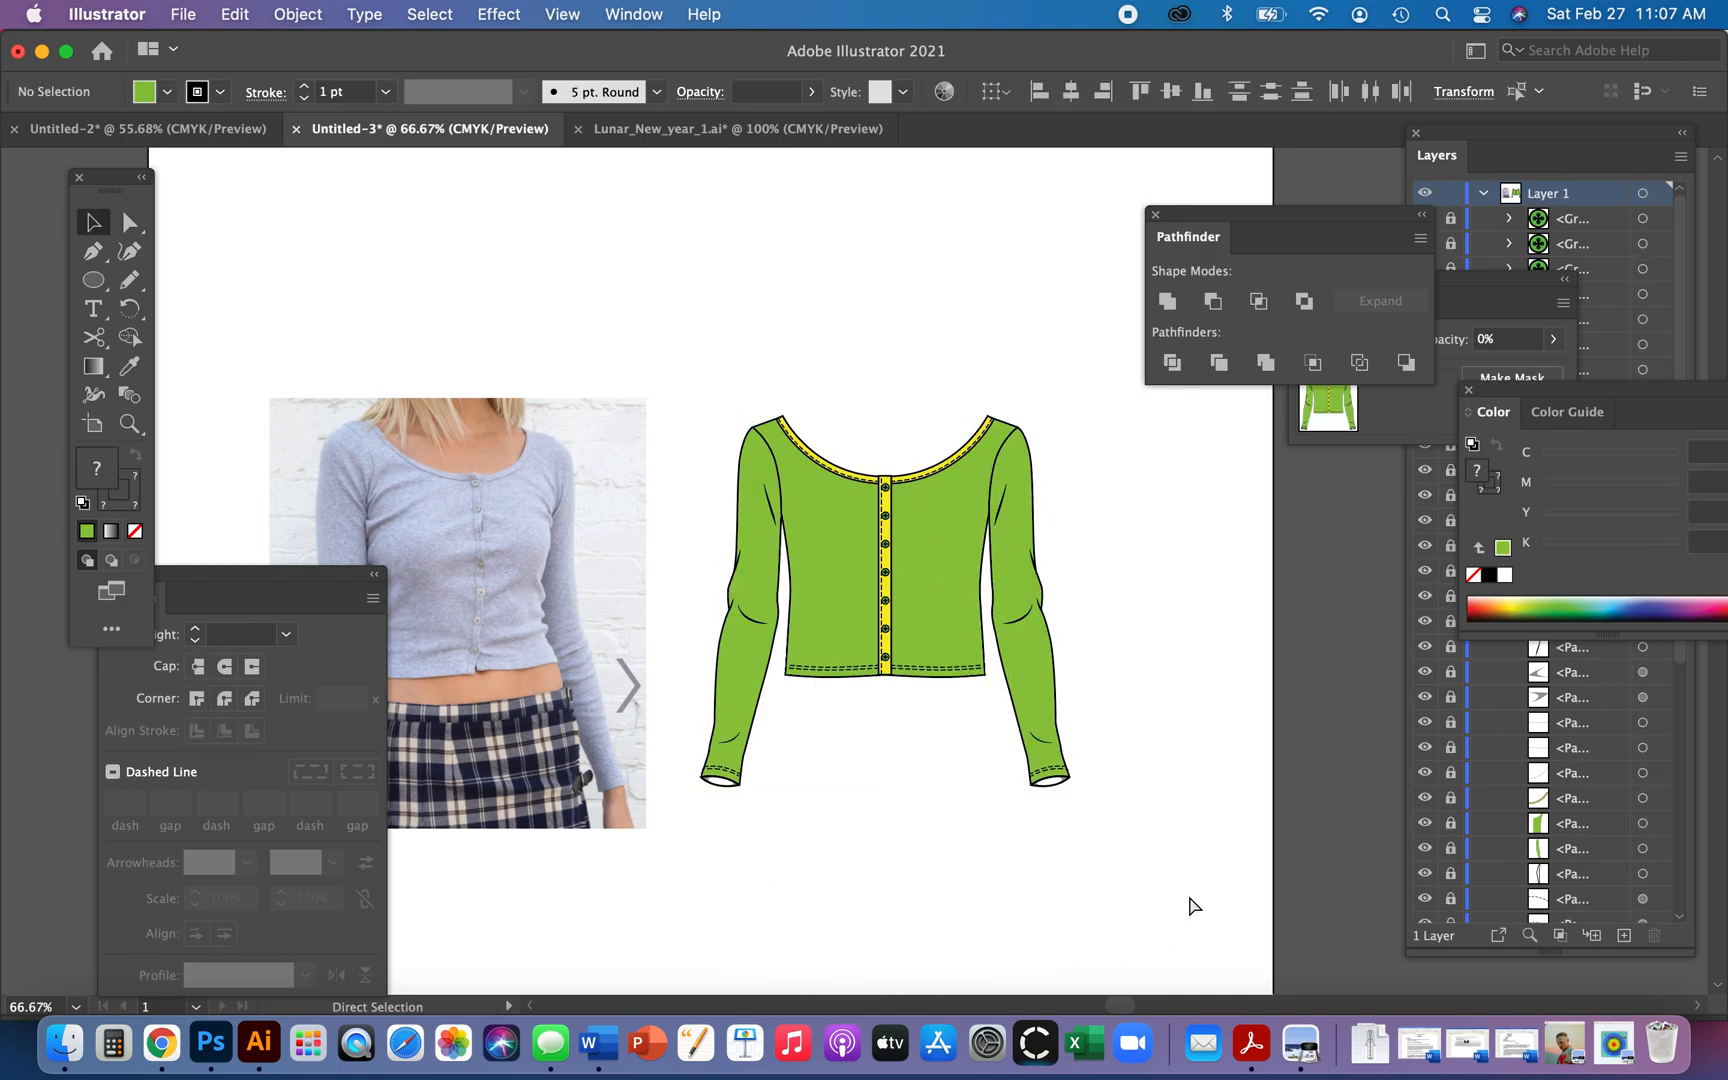
{"action": "key", "text": "super+z"}
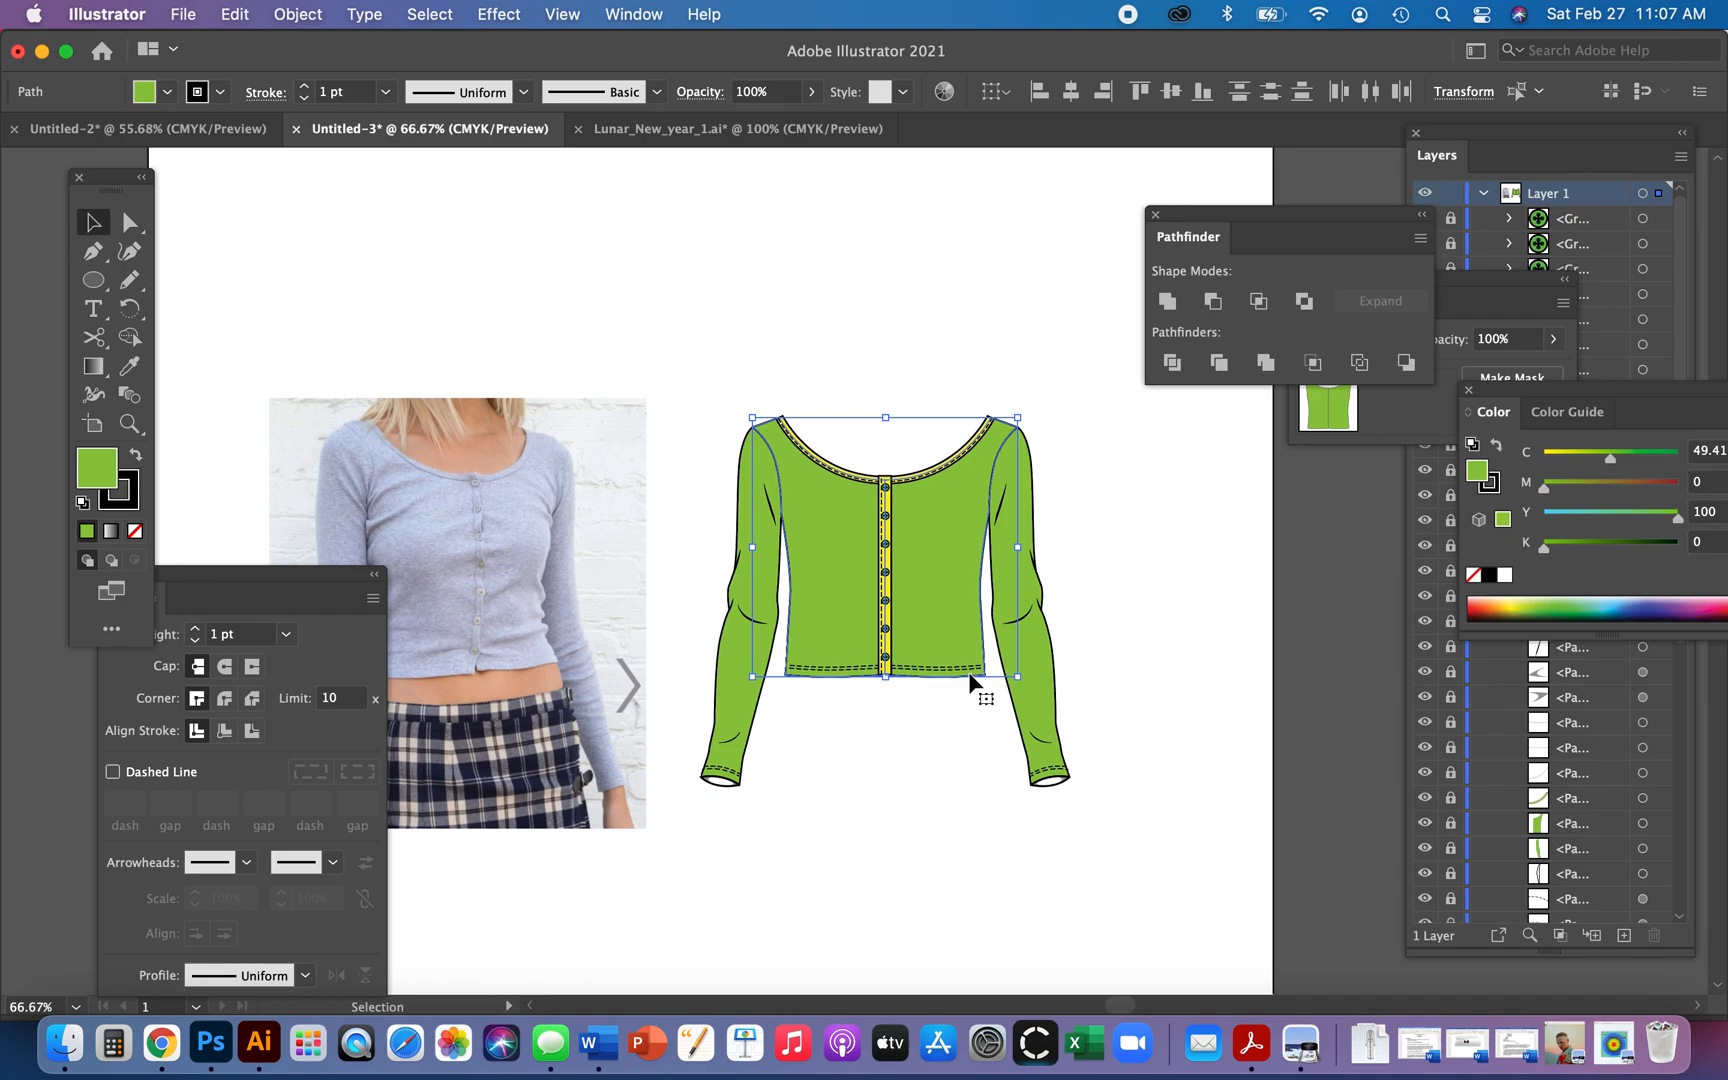
- Examine the layer list to locate the two unlocked body panel copies beneath the locked artwork
{"action": "key", "text": "z"}
{"action": "left_click_drag", "start_coordinate": [798, 470], "coordinate": [995, 695]}
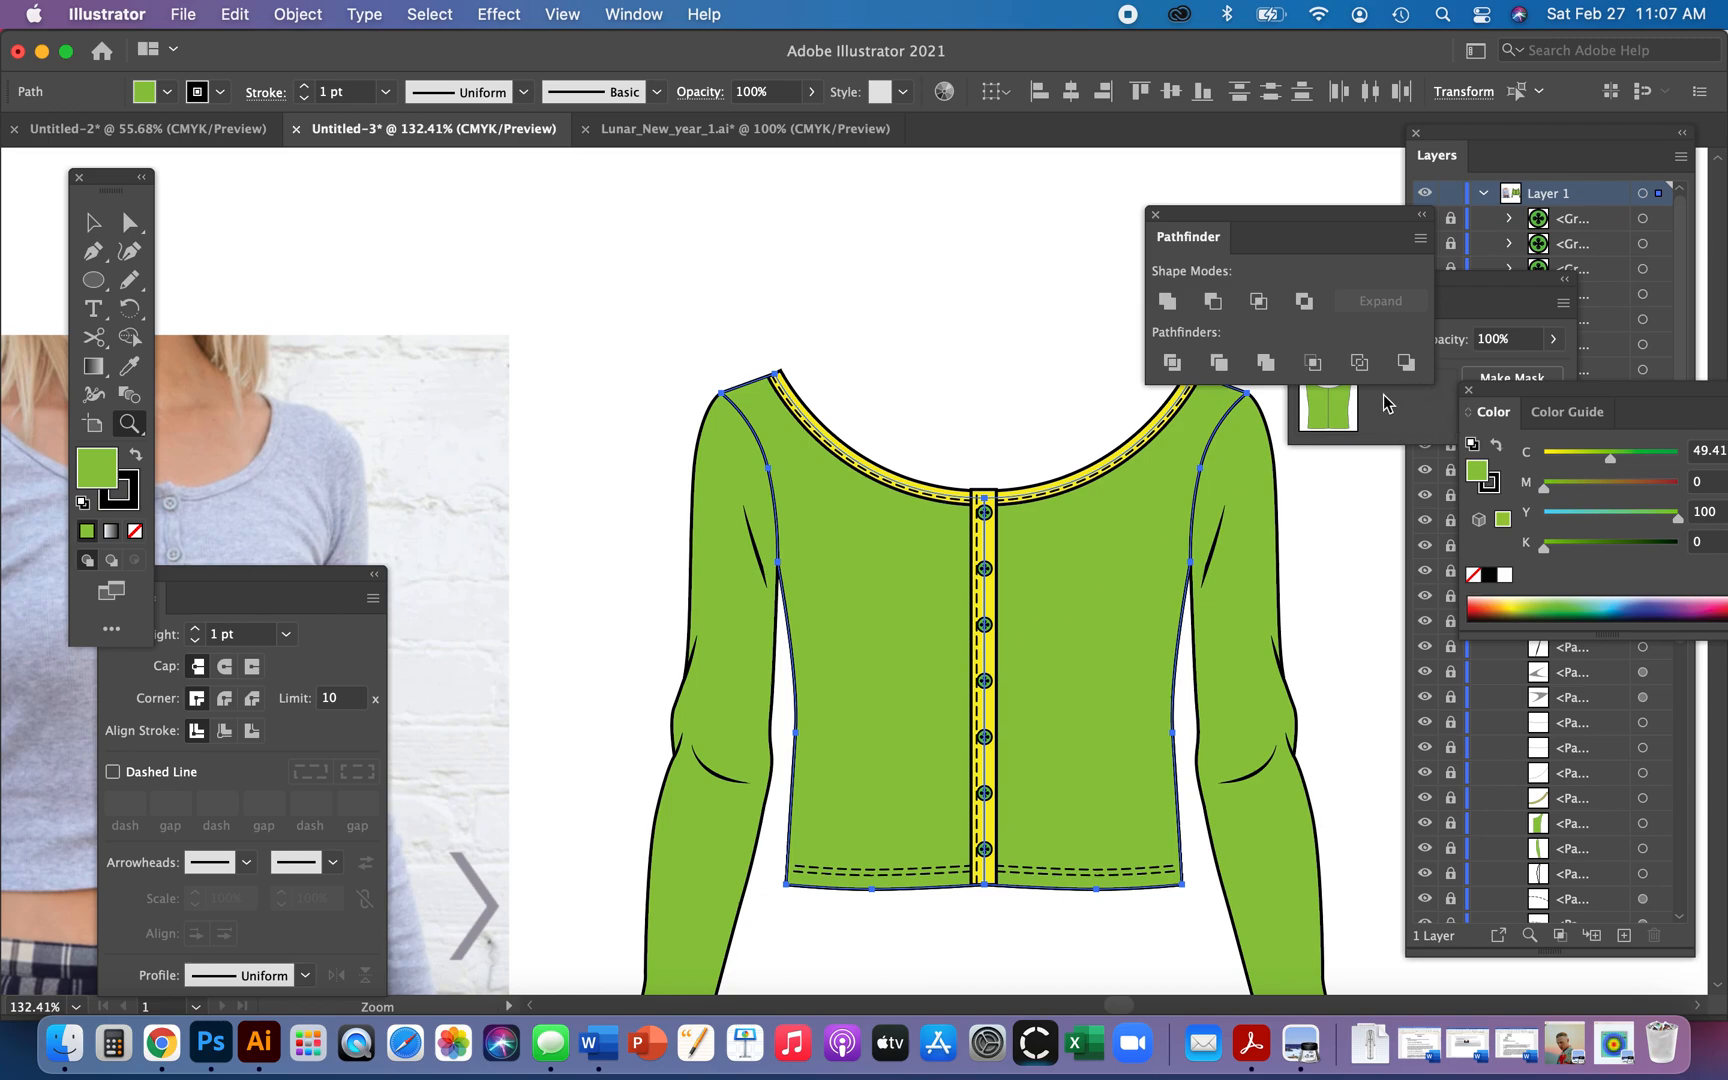
{"action": "left_click", "coordinate": [1489, 164]}
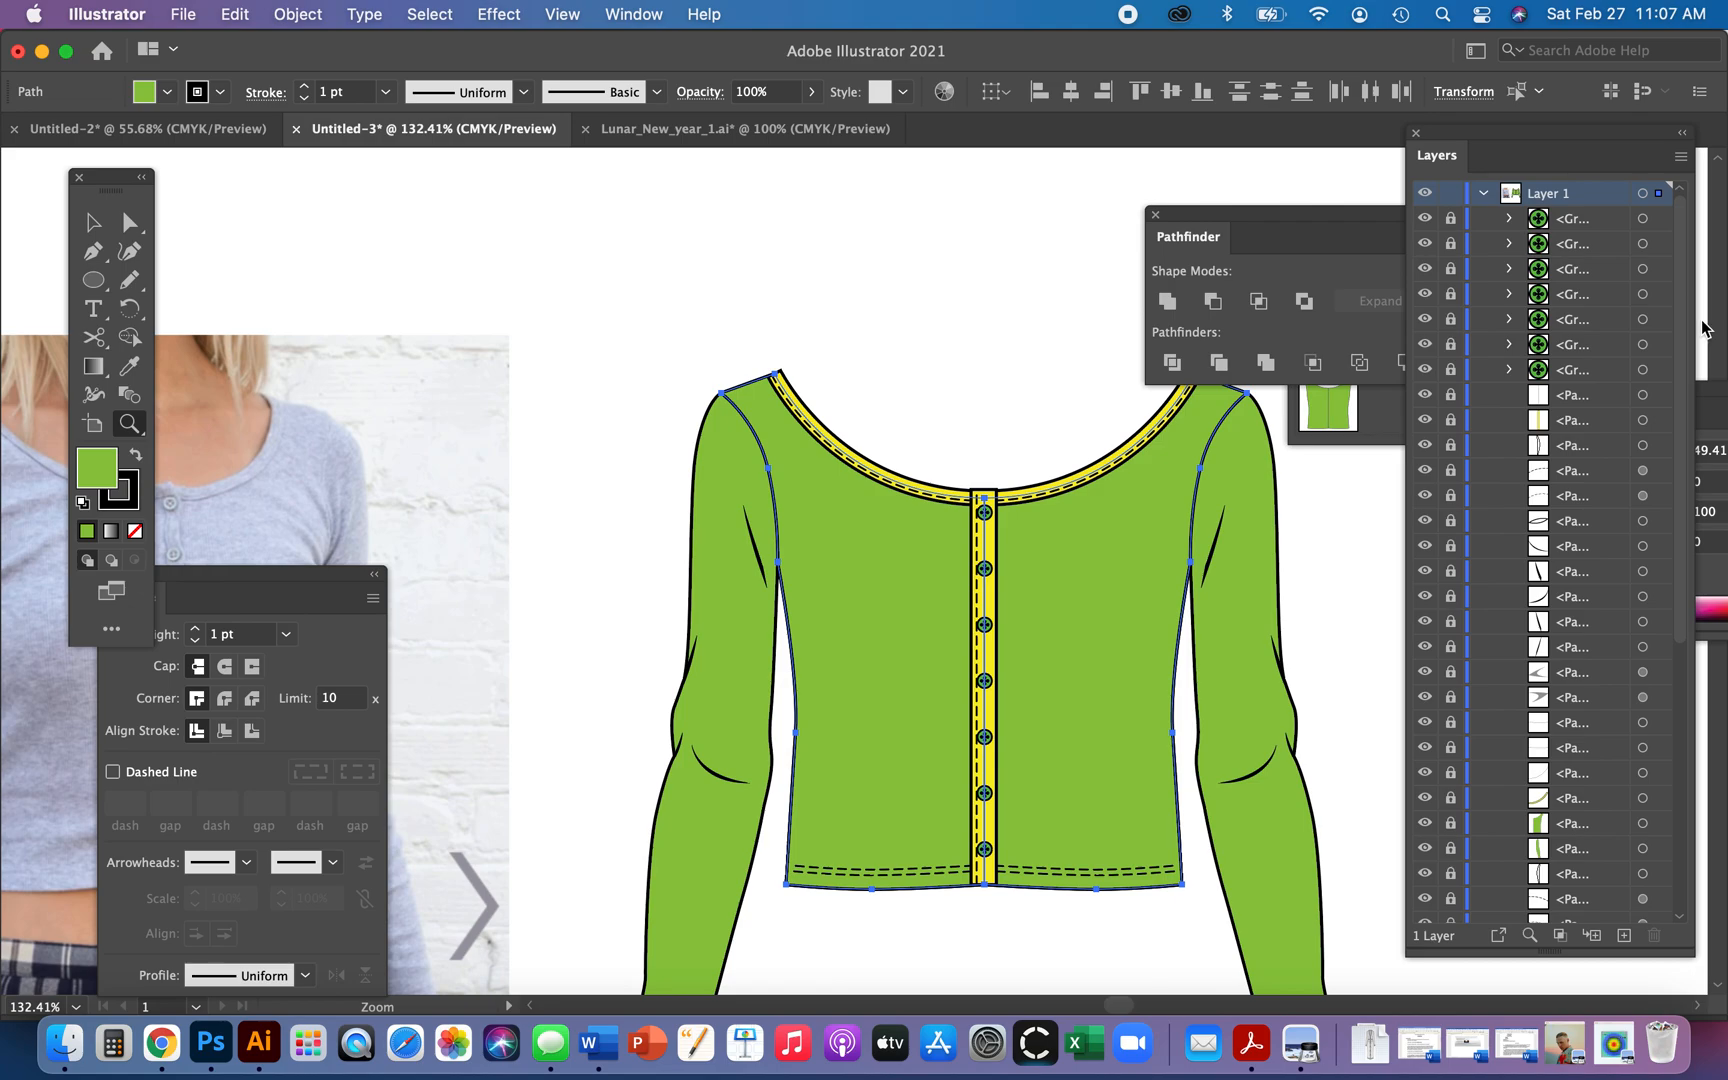
{"action": "key", "text": "super+equal"}
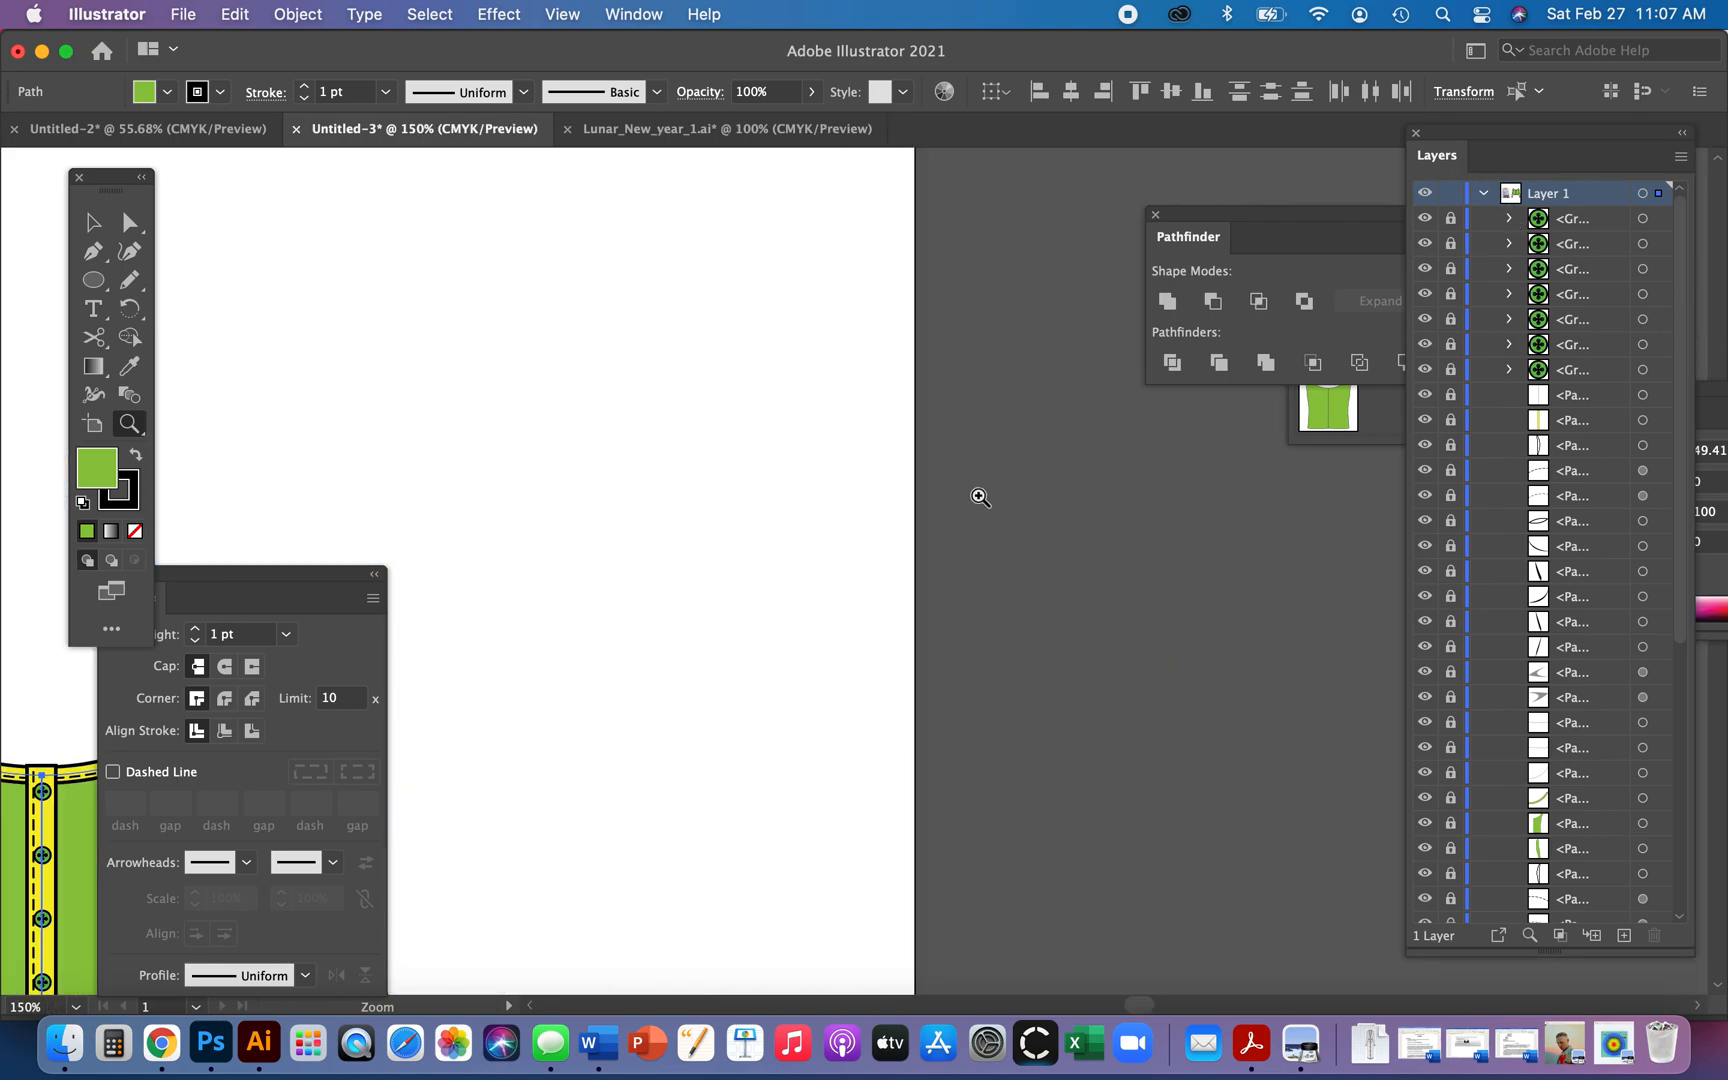
{"action": "left_click", "coordinate": [856, 567]}
{"action": "left_click_drag", "start_coordinate": [856, 567], "coordinate": [1710, 425]}
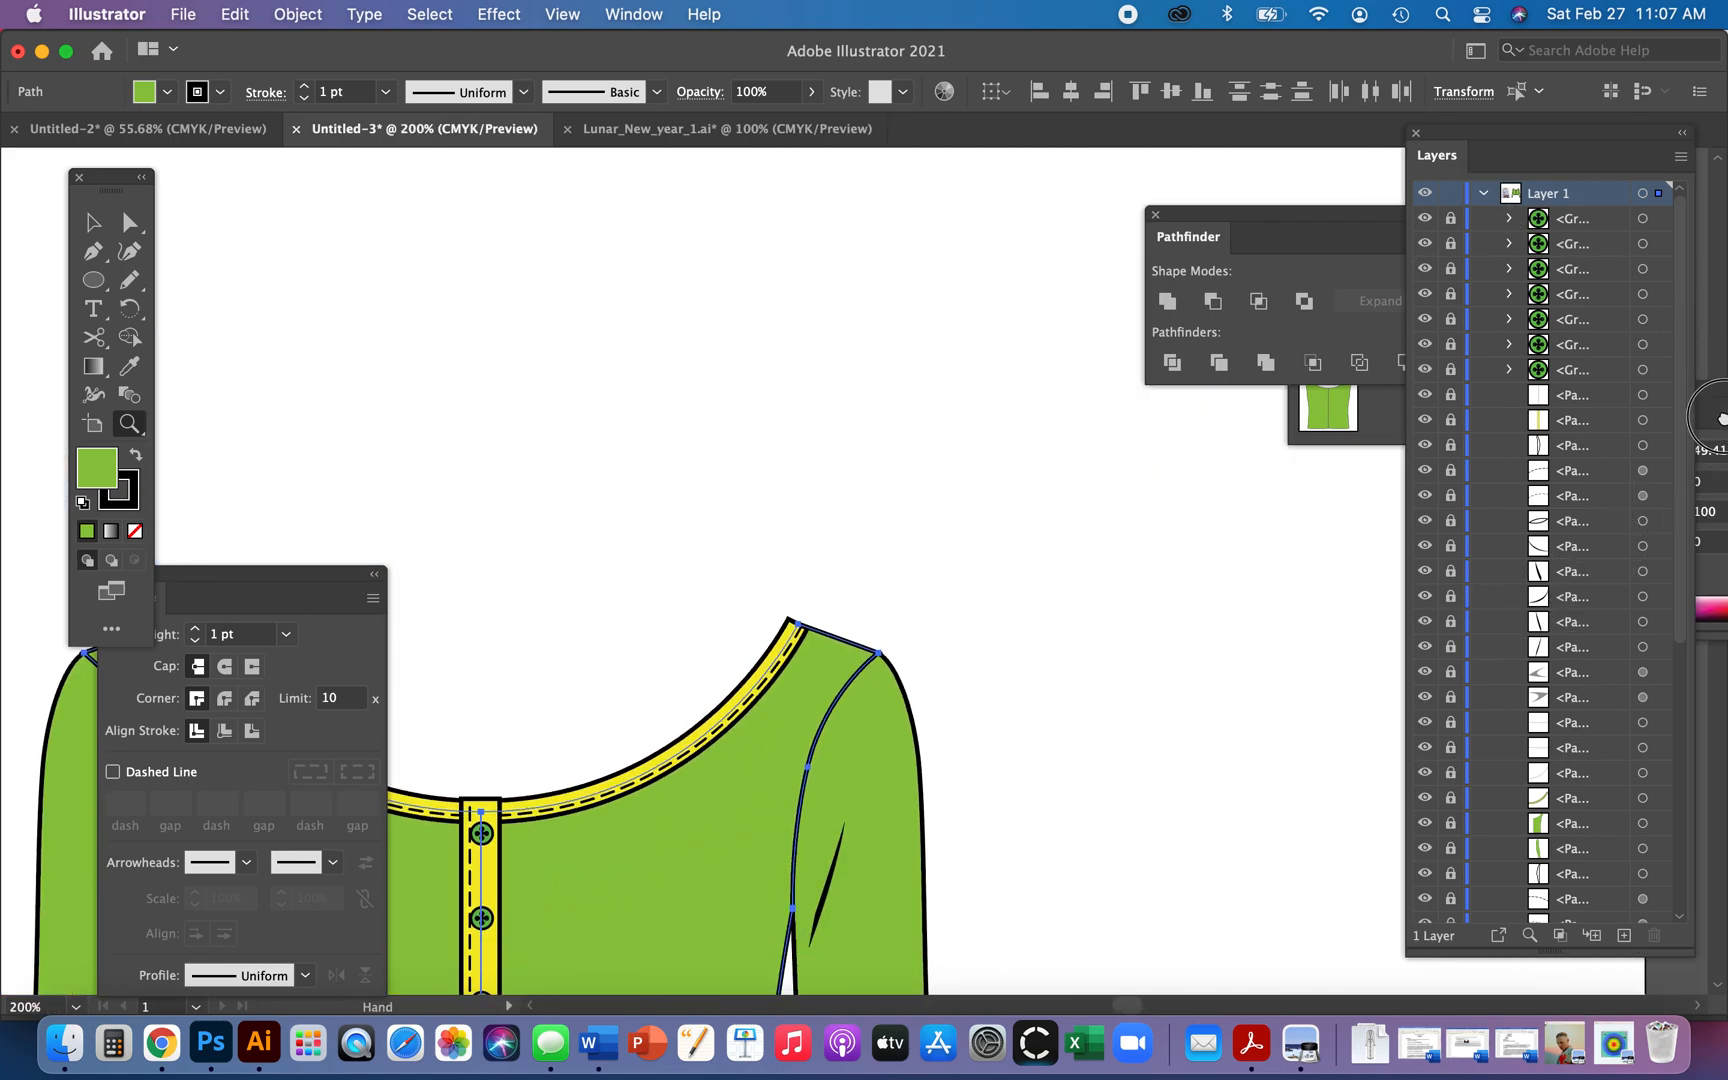
{"action": "key", "text": "super+minus"}
{"action": "key", "text": "super+minus"}
{"action": "key", "text": "super+minus"}
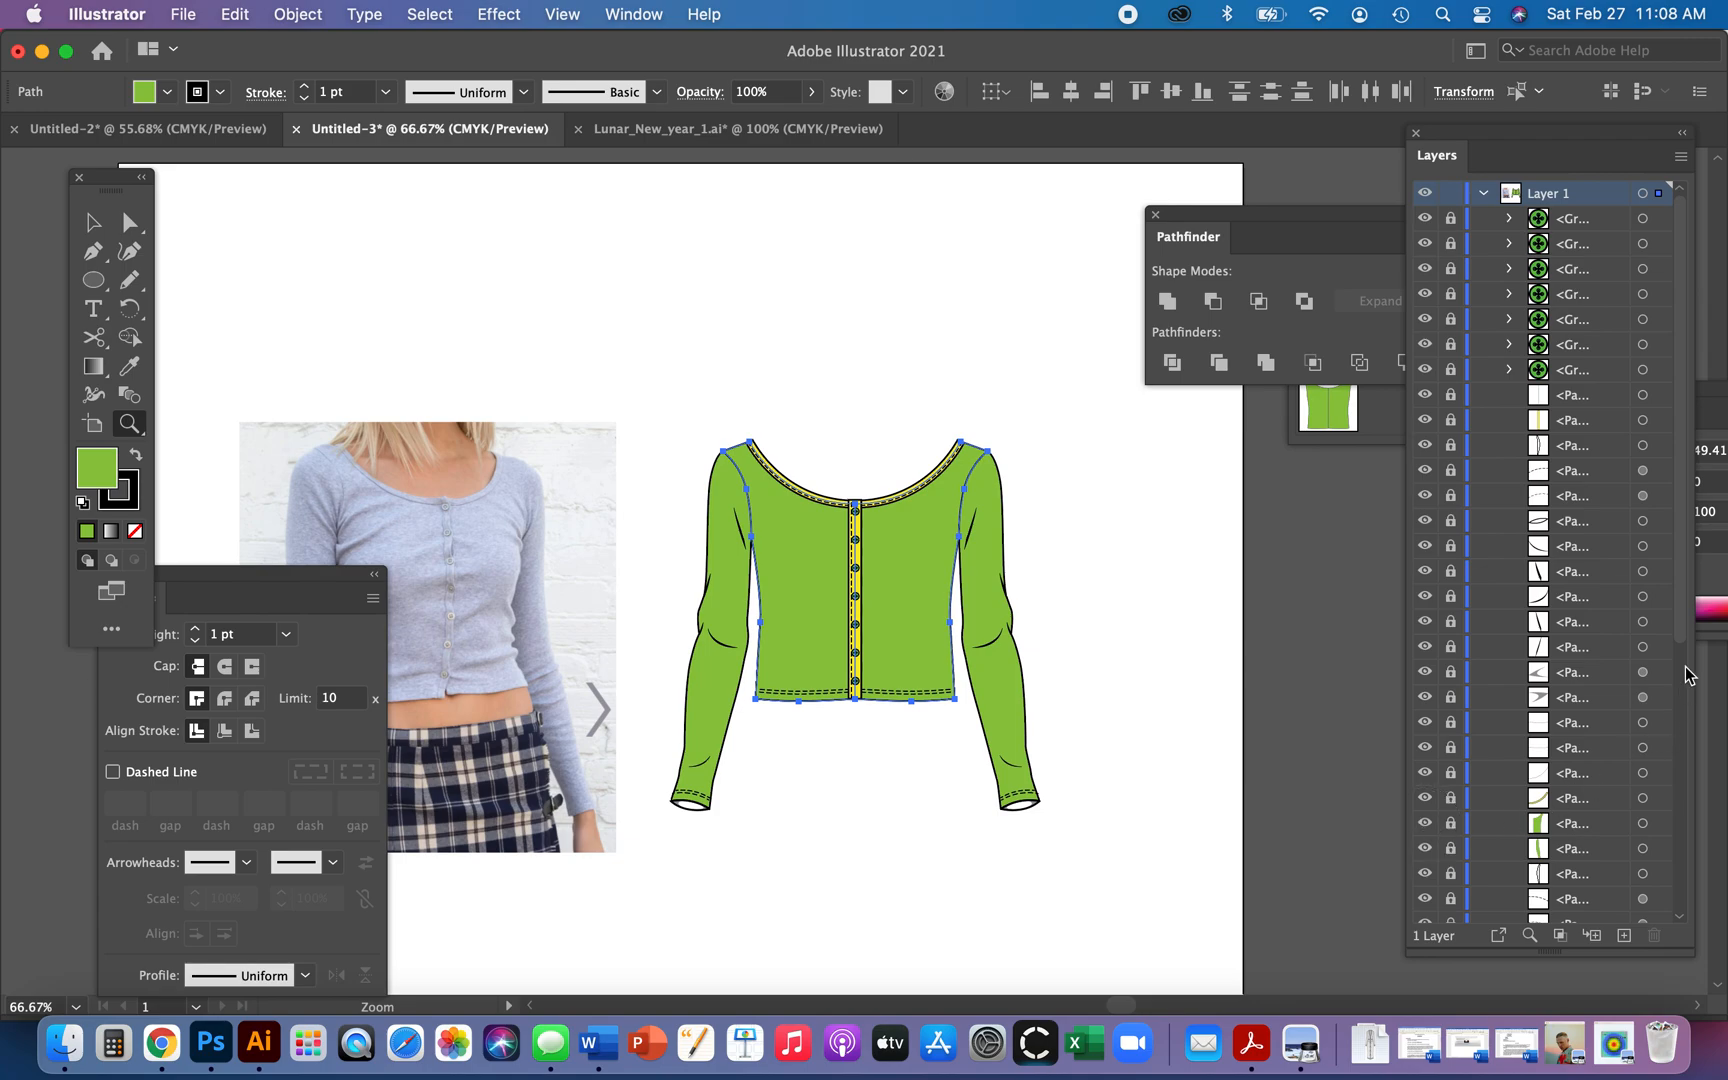
{"action": "left_click_drag", "start_coordinate": [1679, 441], "coordinate": [1681, 782]}
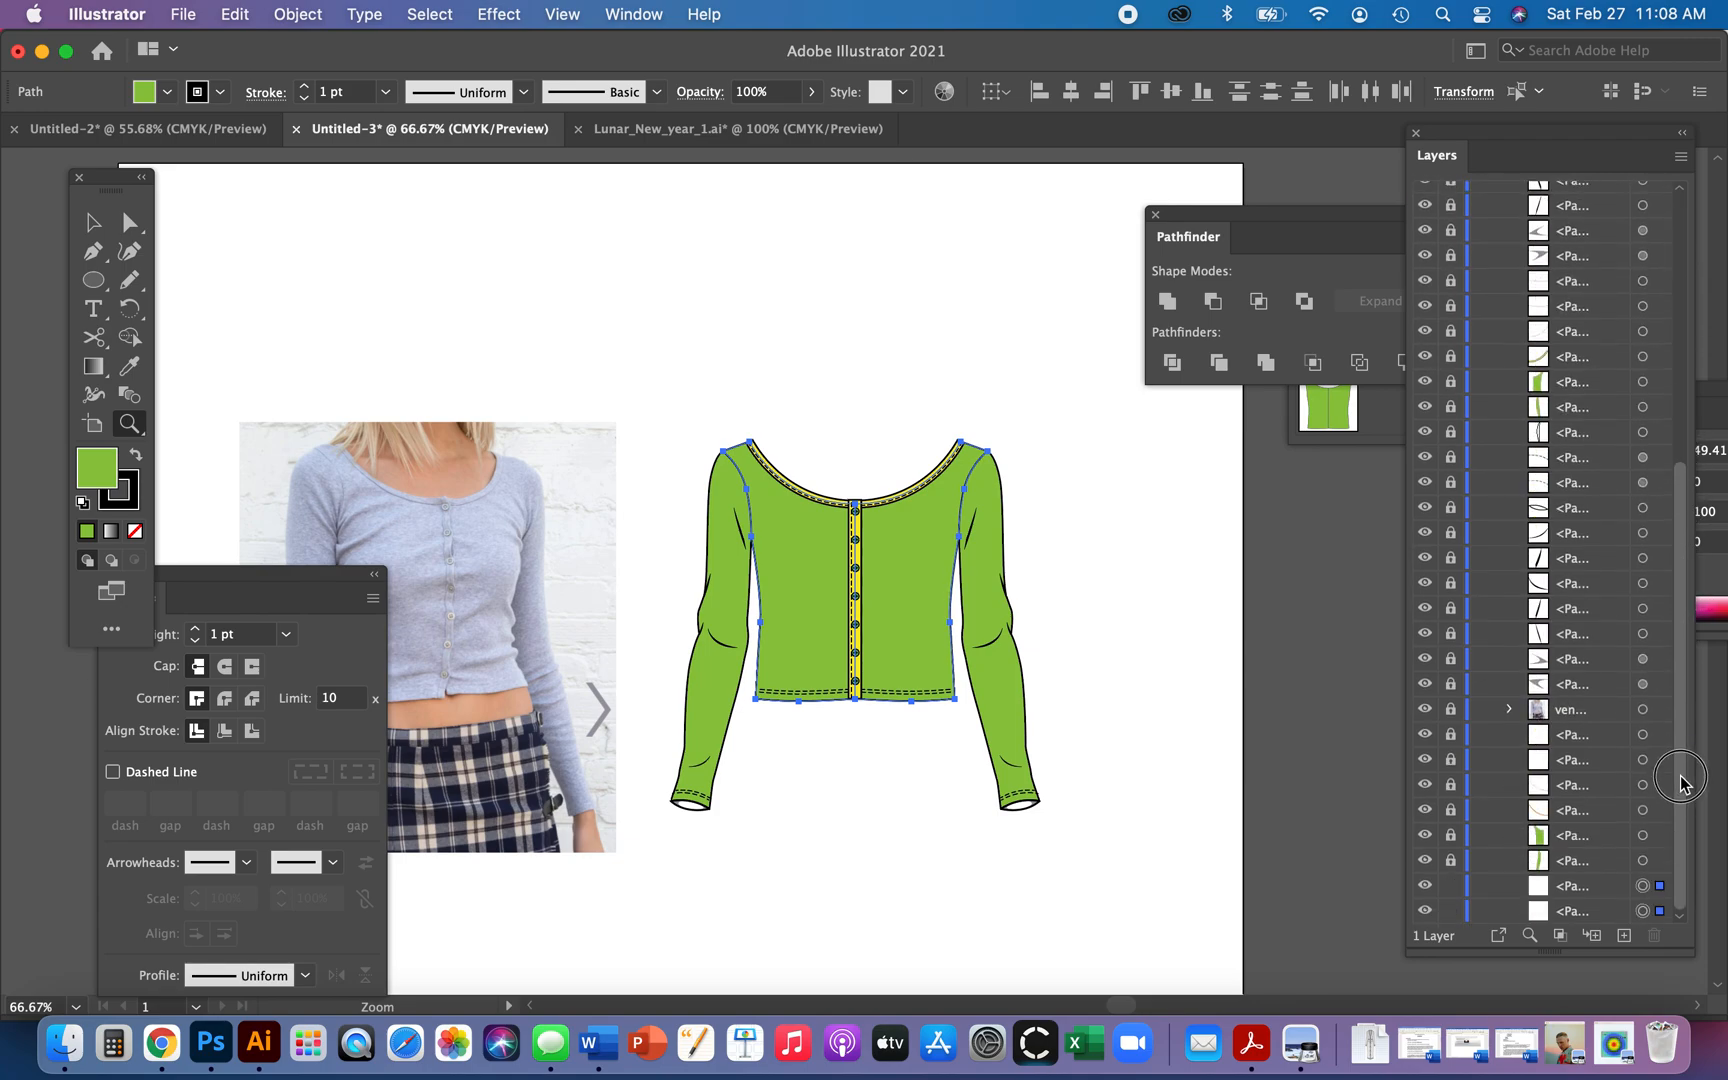
{"action": "left_click", "coordinate": [1424, 837]}
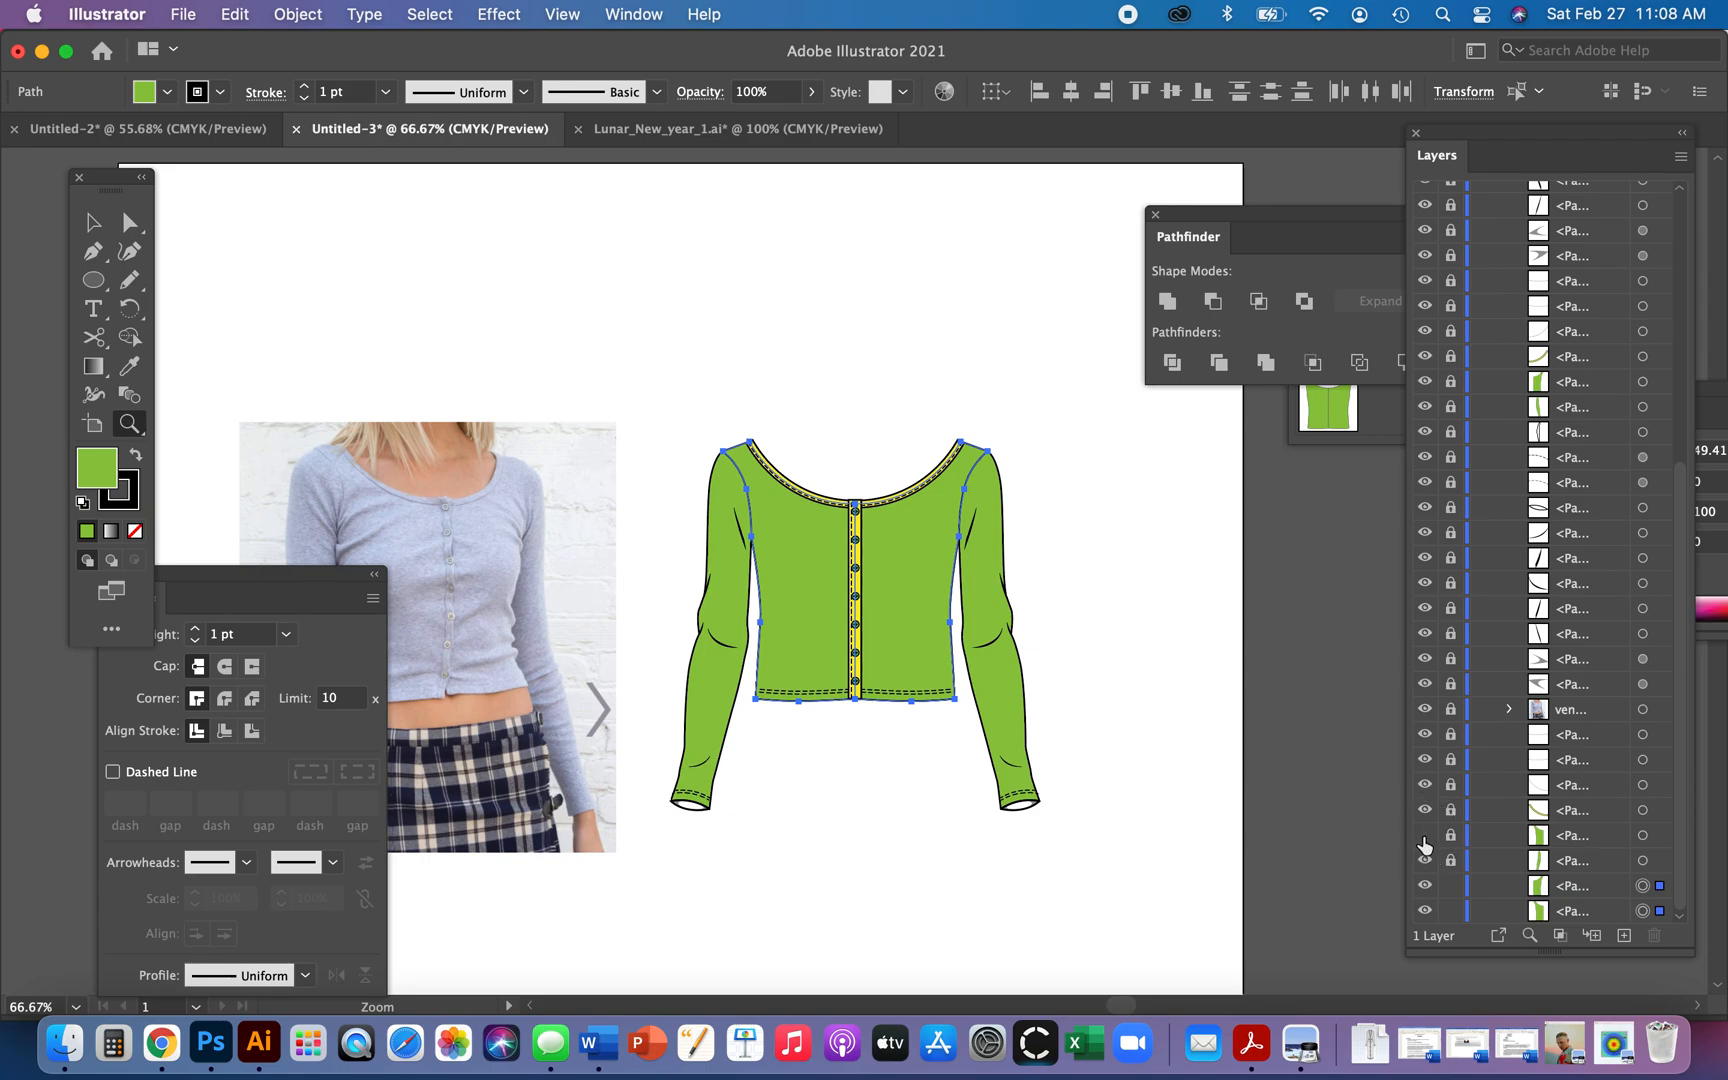
{"action": "left_click", "coordinate": [1425, 383]}
{"action": "key", "text": "super+z"}
{"action": "key", "text": "super+z"}
{"action": "key", "text": "a"}
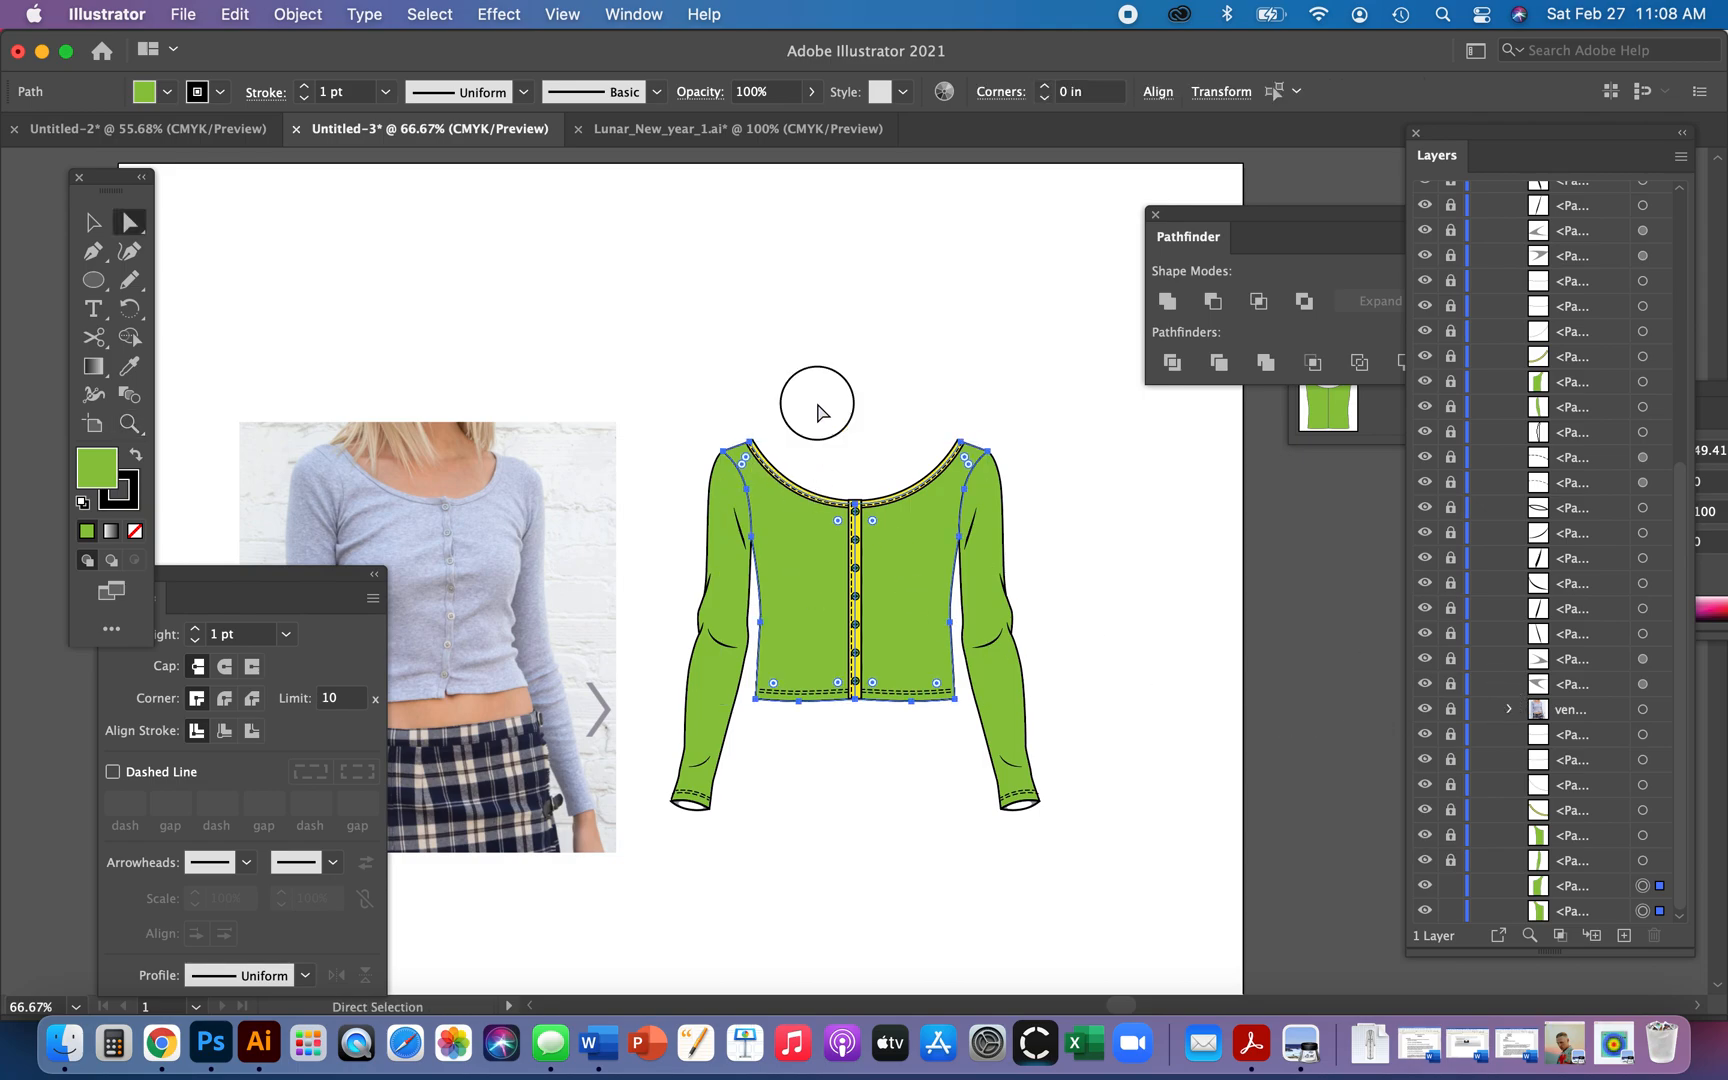
- Shift the centre edge of the copied right-hand body panel so it slightly overlaps the left-hand one
{"action": "left_click", "coordinate": [818, 405]}
{"action": "left_click", "coordinate": [845, 507]}
{"action": "key", "text": "z"}
{"action": "left_click_drag", "start_coordinate": [845, 507], "coordinate": [1001, 743]}
{"action": "key", "text": "a"}
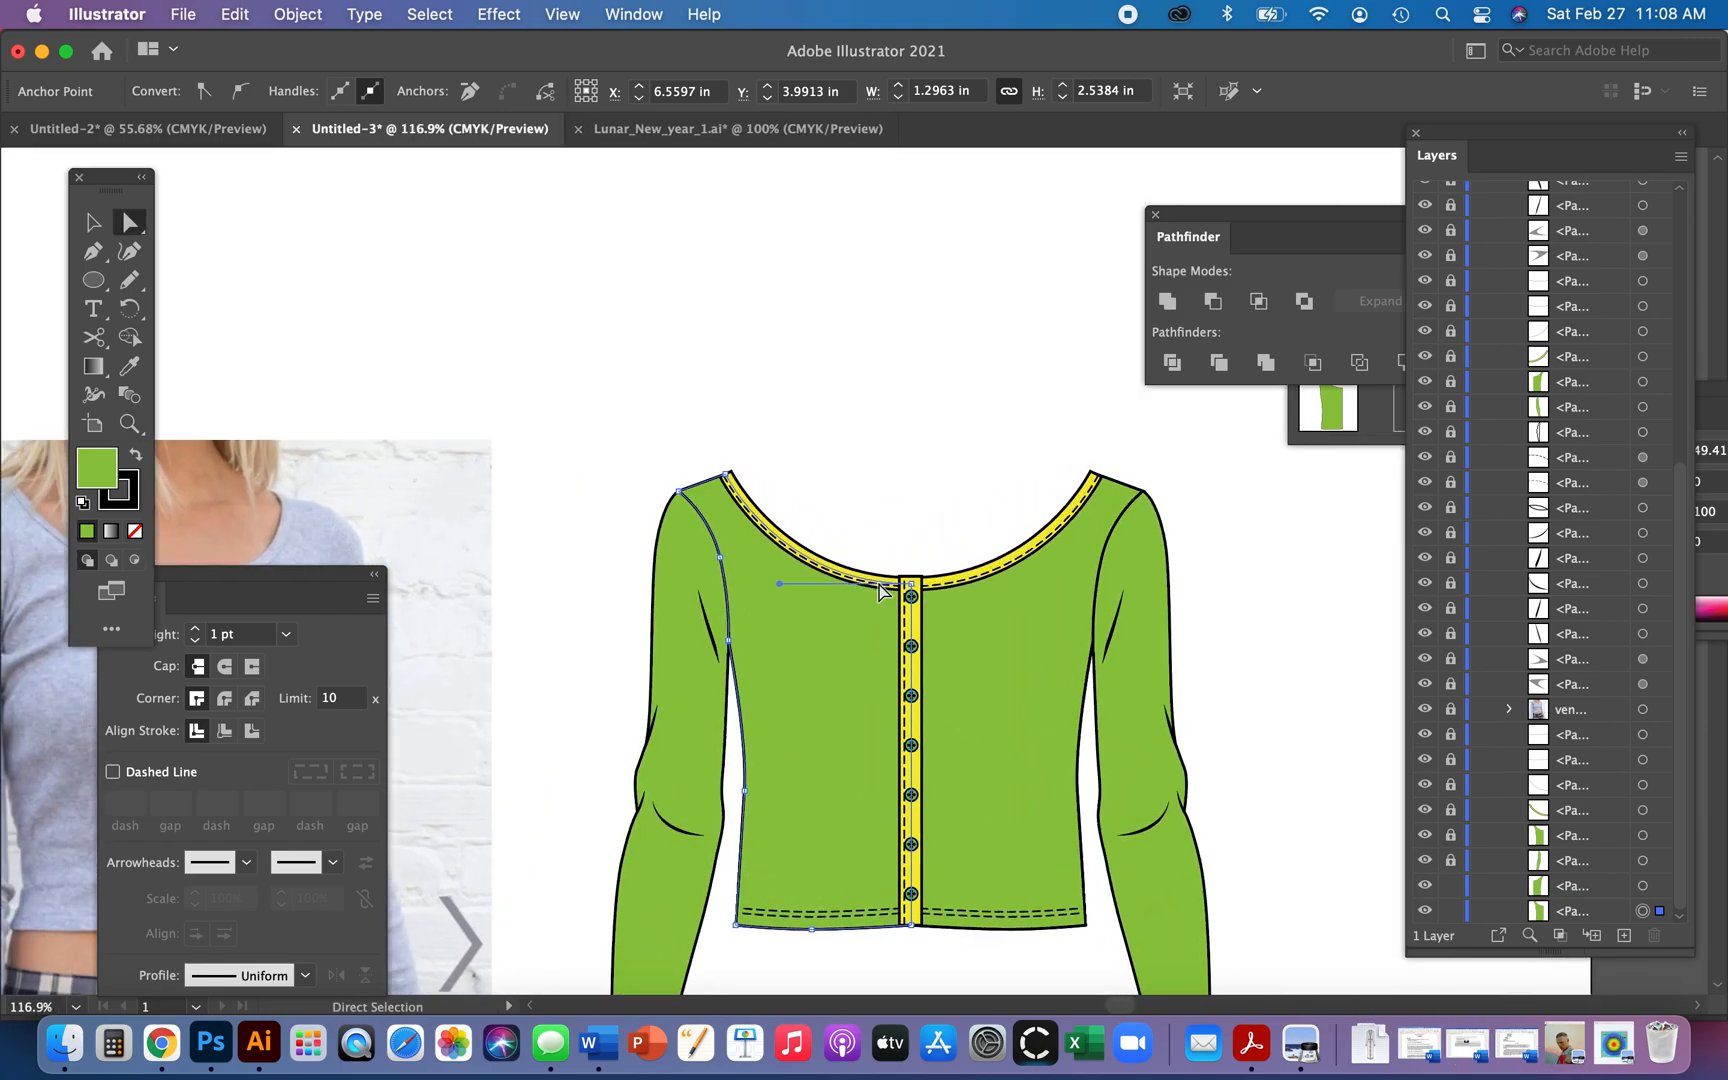
{"action": "key", "text": "super+shift+a"}
{"action": "left_click_drag", "start_coordinate": [913, 625], "coordinate": [900, 625]}
- Select both copied body panels and unite them into one back body shape
{"action": "key", "text": "v"}
{"action": "left_click", "coordinate": [800, 682], "text": "shift"}
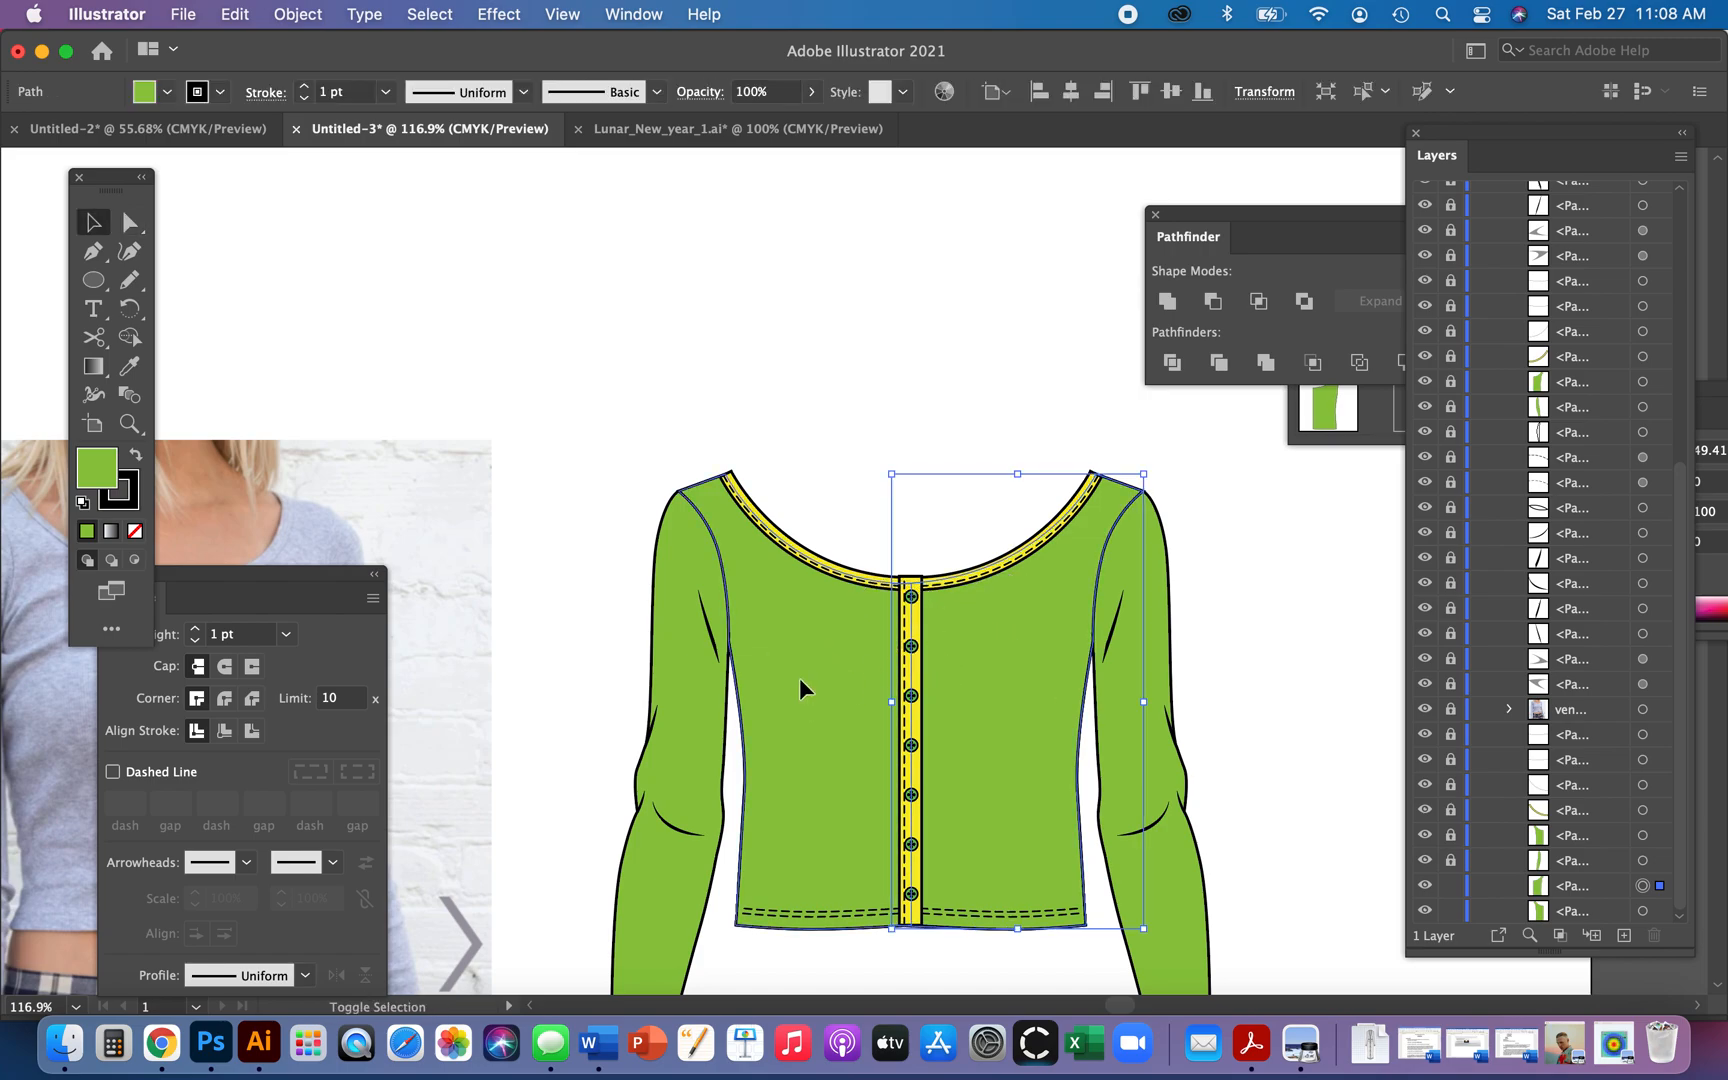
{"action": "left_click", "coordinate": [1168, 299]}
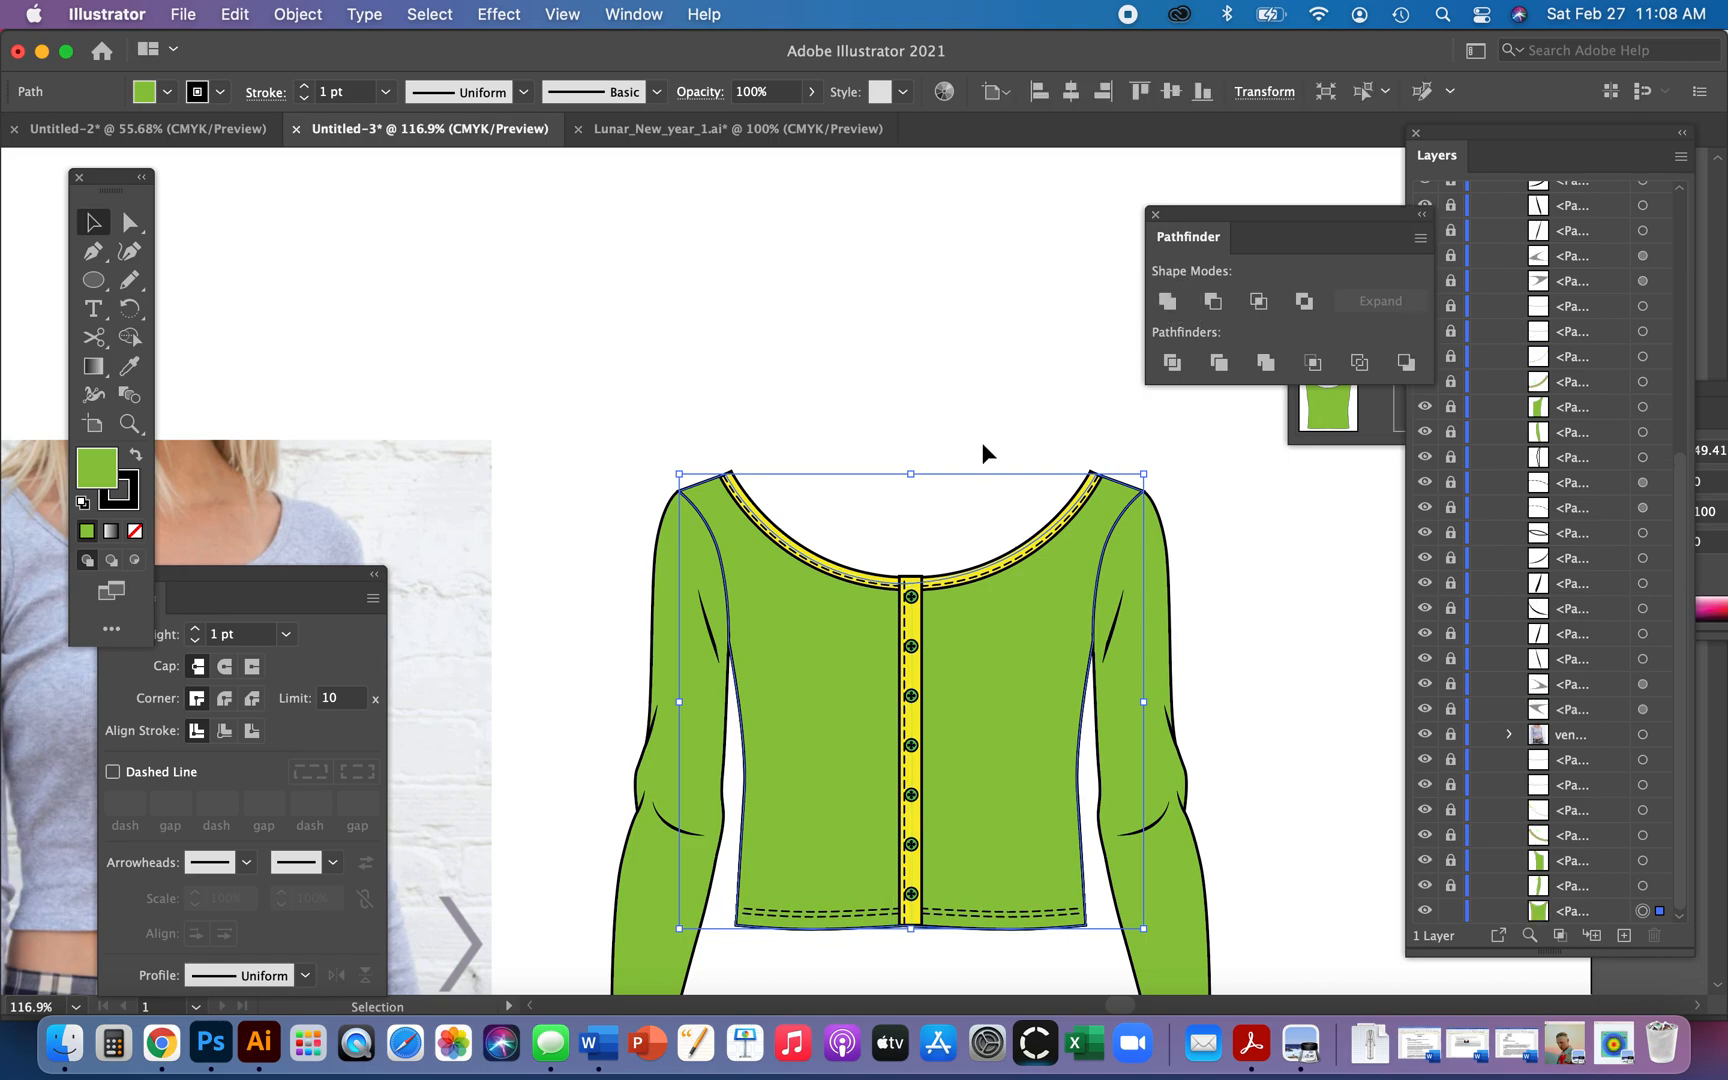
- Raise the centre anchor of the back body shape's neckline to form a shallow curve between the shoulders
{"action": "key", "text": "a"}
{"action": "left_click", "coordinate": [903, 580]}
{"action": "left_click_drag", "start_coordinate": [905, 584], "coordinate": [909, 505]}
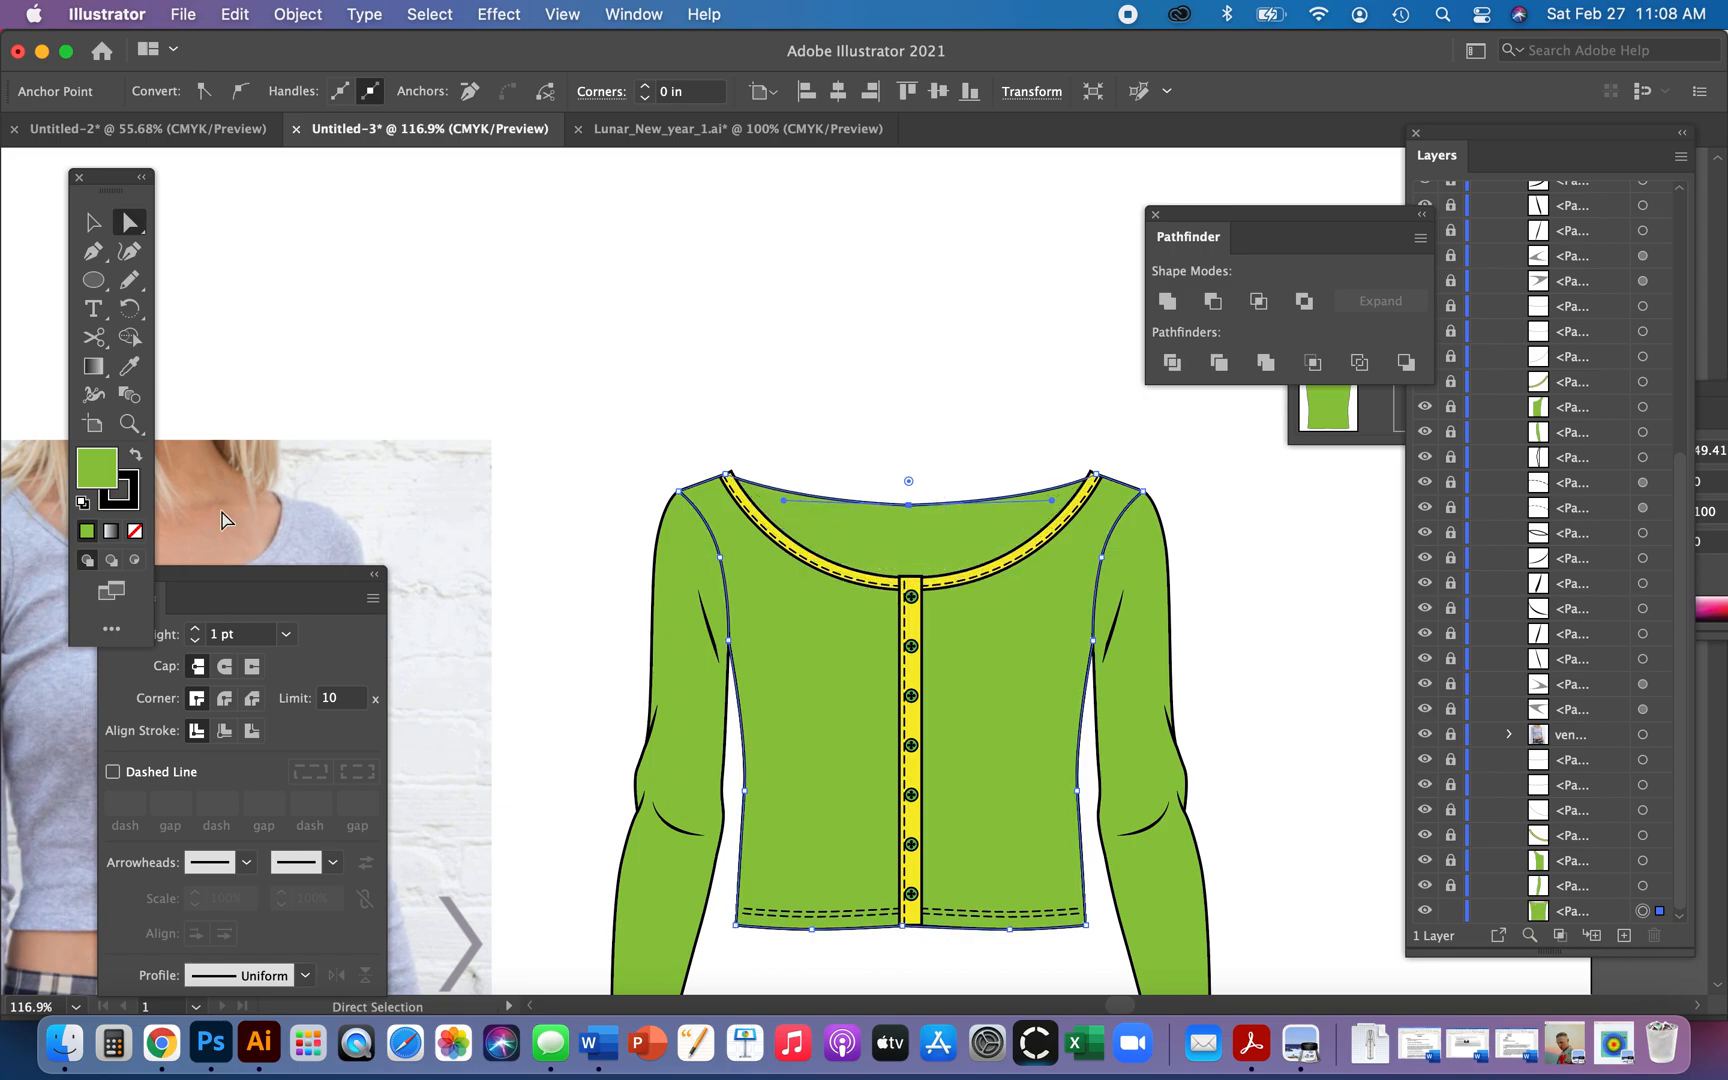
- Fill the back body shape with a mid grey
{"action": "double_click", "coordinate": [97, 468]}
{"action": "mouse_move", "coordinate": [78, 435]}
{"action": "left_mouse_down"}
{"action": "mouse_move", "coordinate": [73, 516]}
{"action": "mouse_move", "coordinate": [79, 480]}
{"action": "left_mouse_up"}
{"action": "left_click", "coordinate": [668, 379]}
{"action": "left_click", "coordinate": [895, 297]}
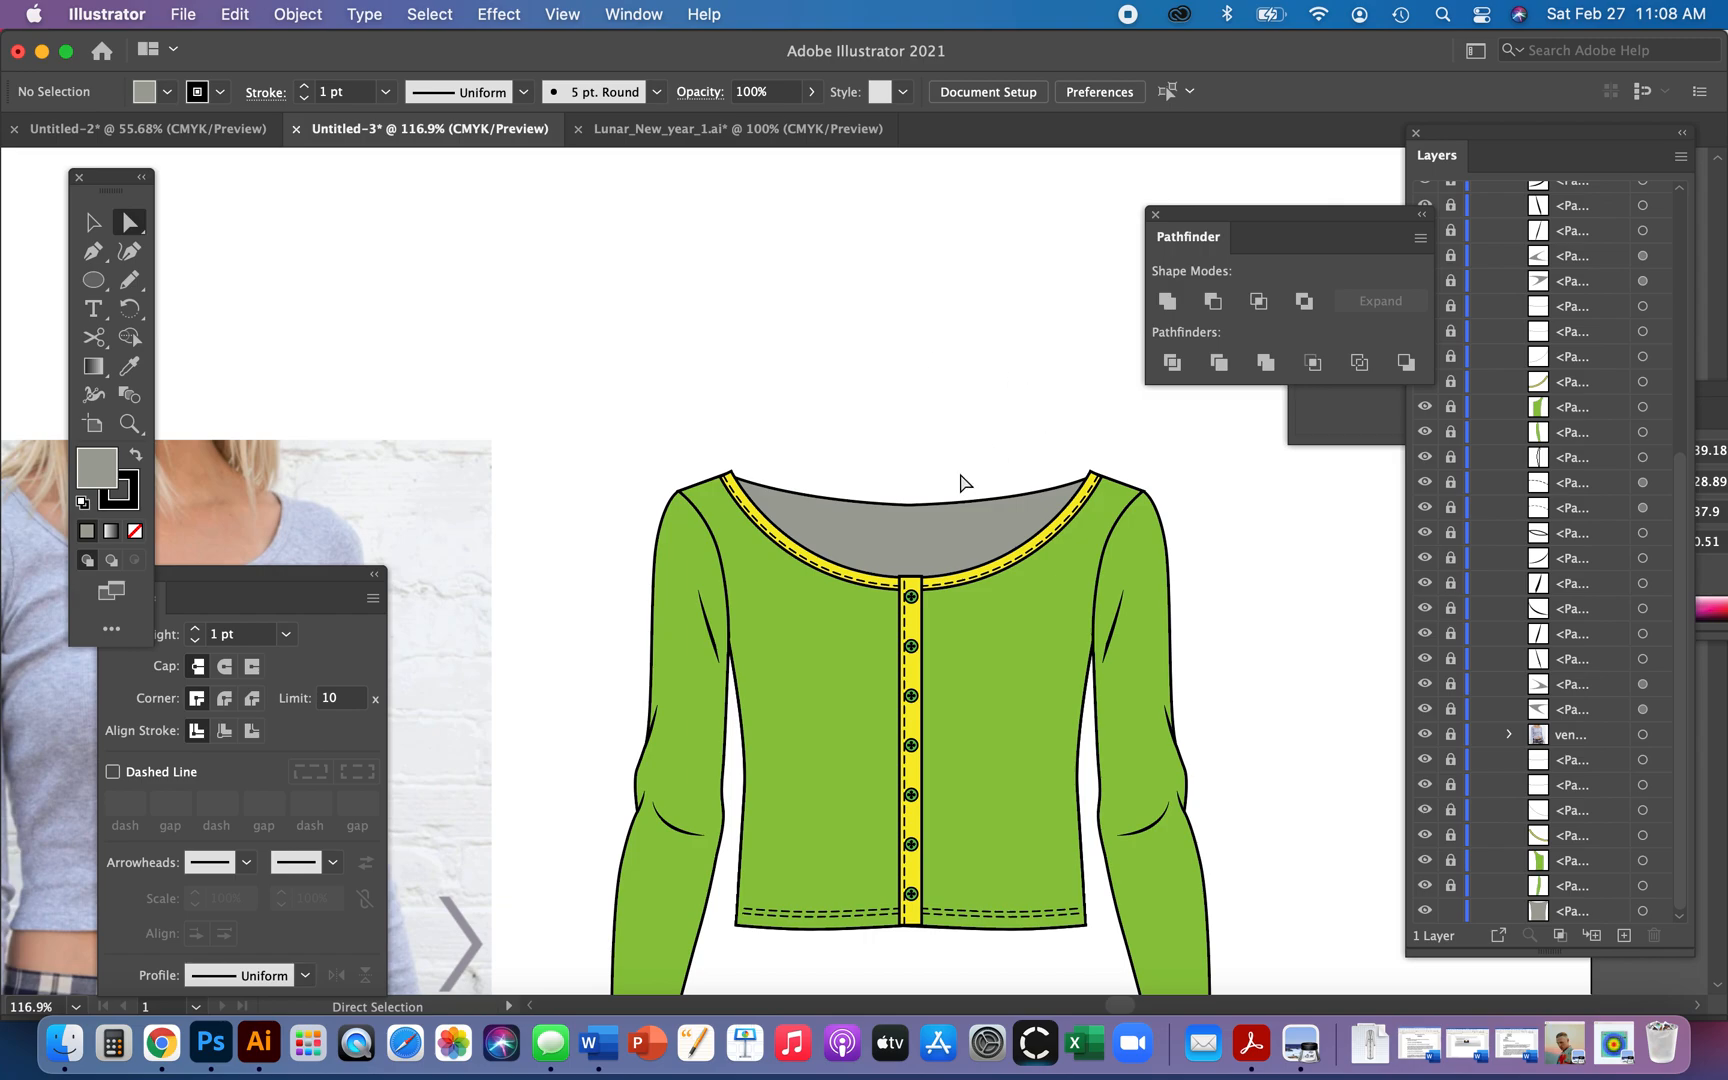
- Duplicate the back neckline curve in place as a separate path and remove its fill
{"action": "left_click", "coordinate": [908, 504]}
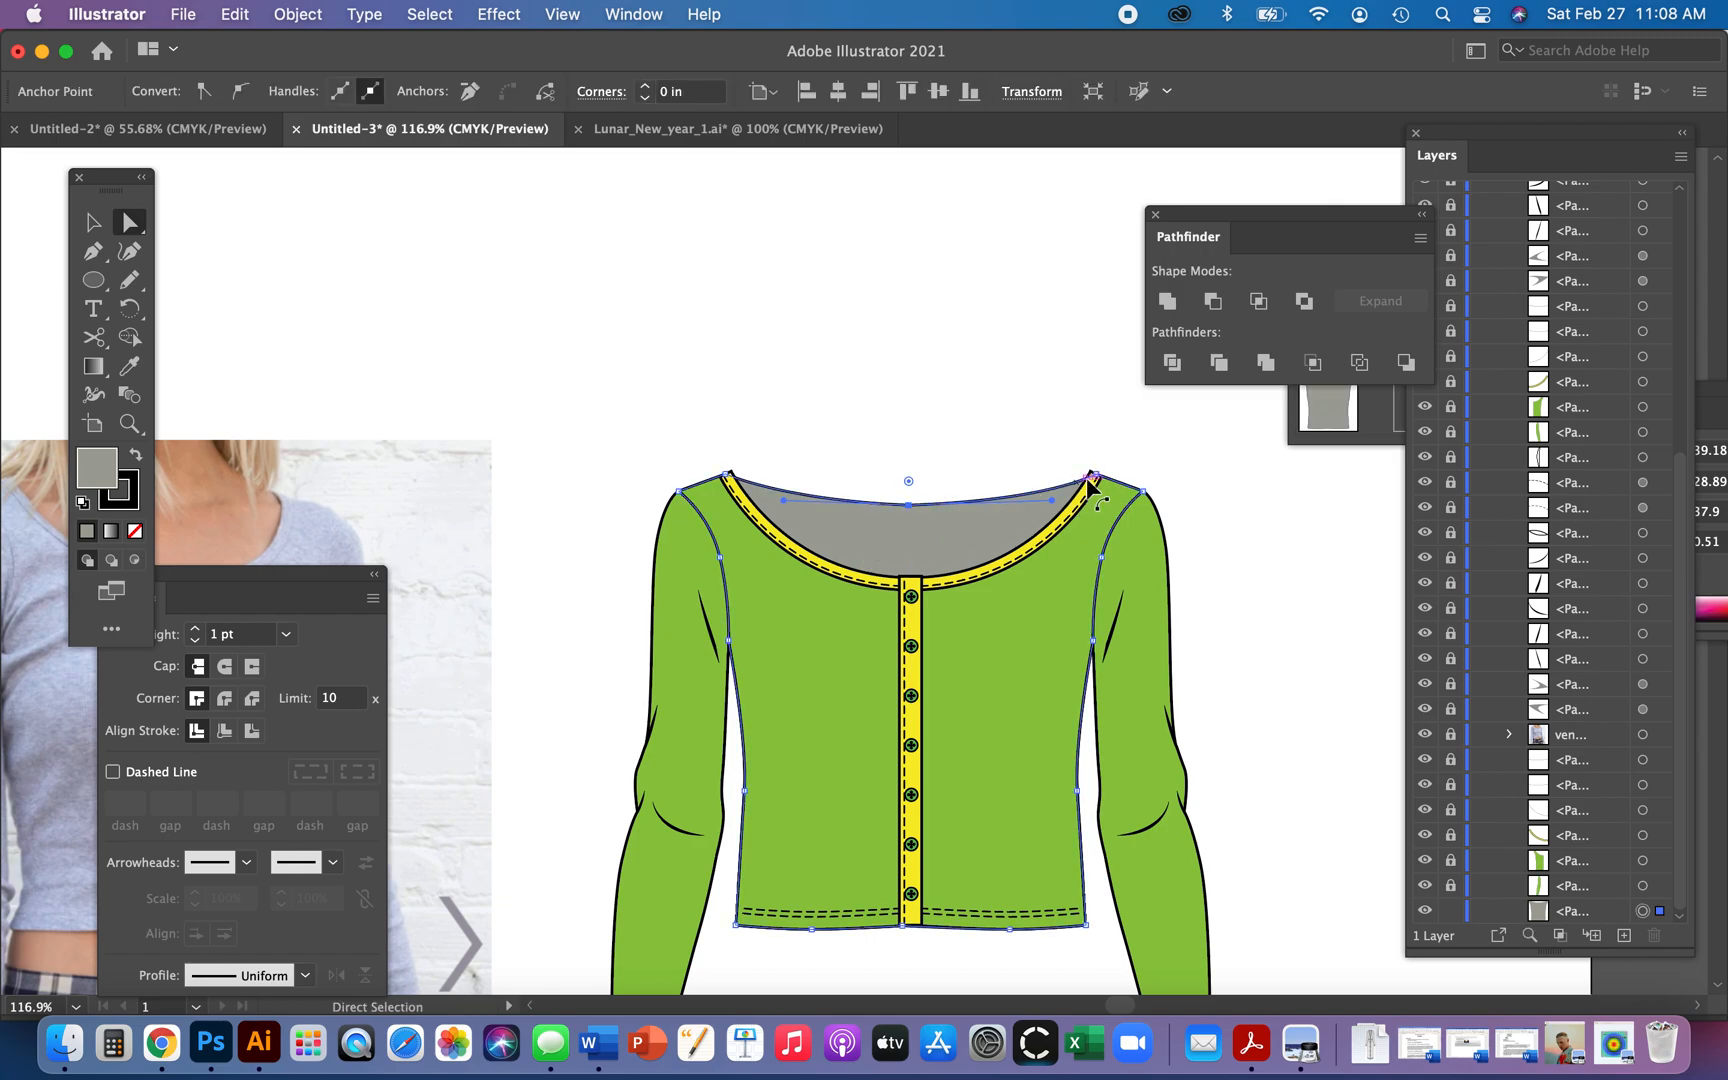
{"action": "left_click", "coordinate": [928, 477]}
{"action": "left_click", "coordinate": [908, 505]}
{"action": "key", "text": "super+z"}
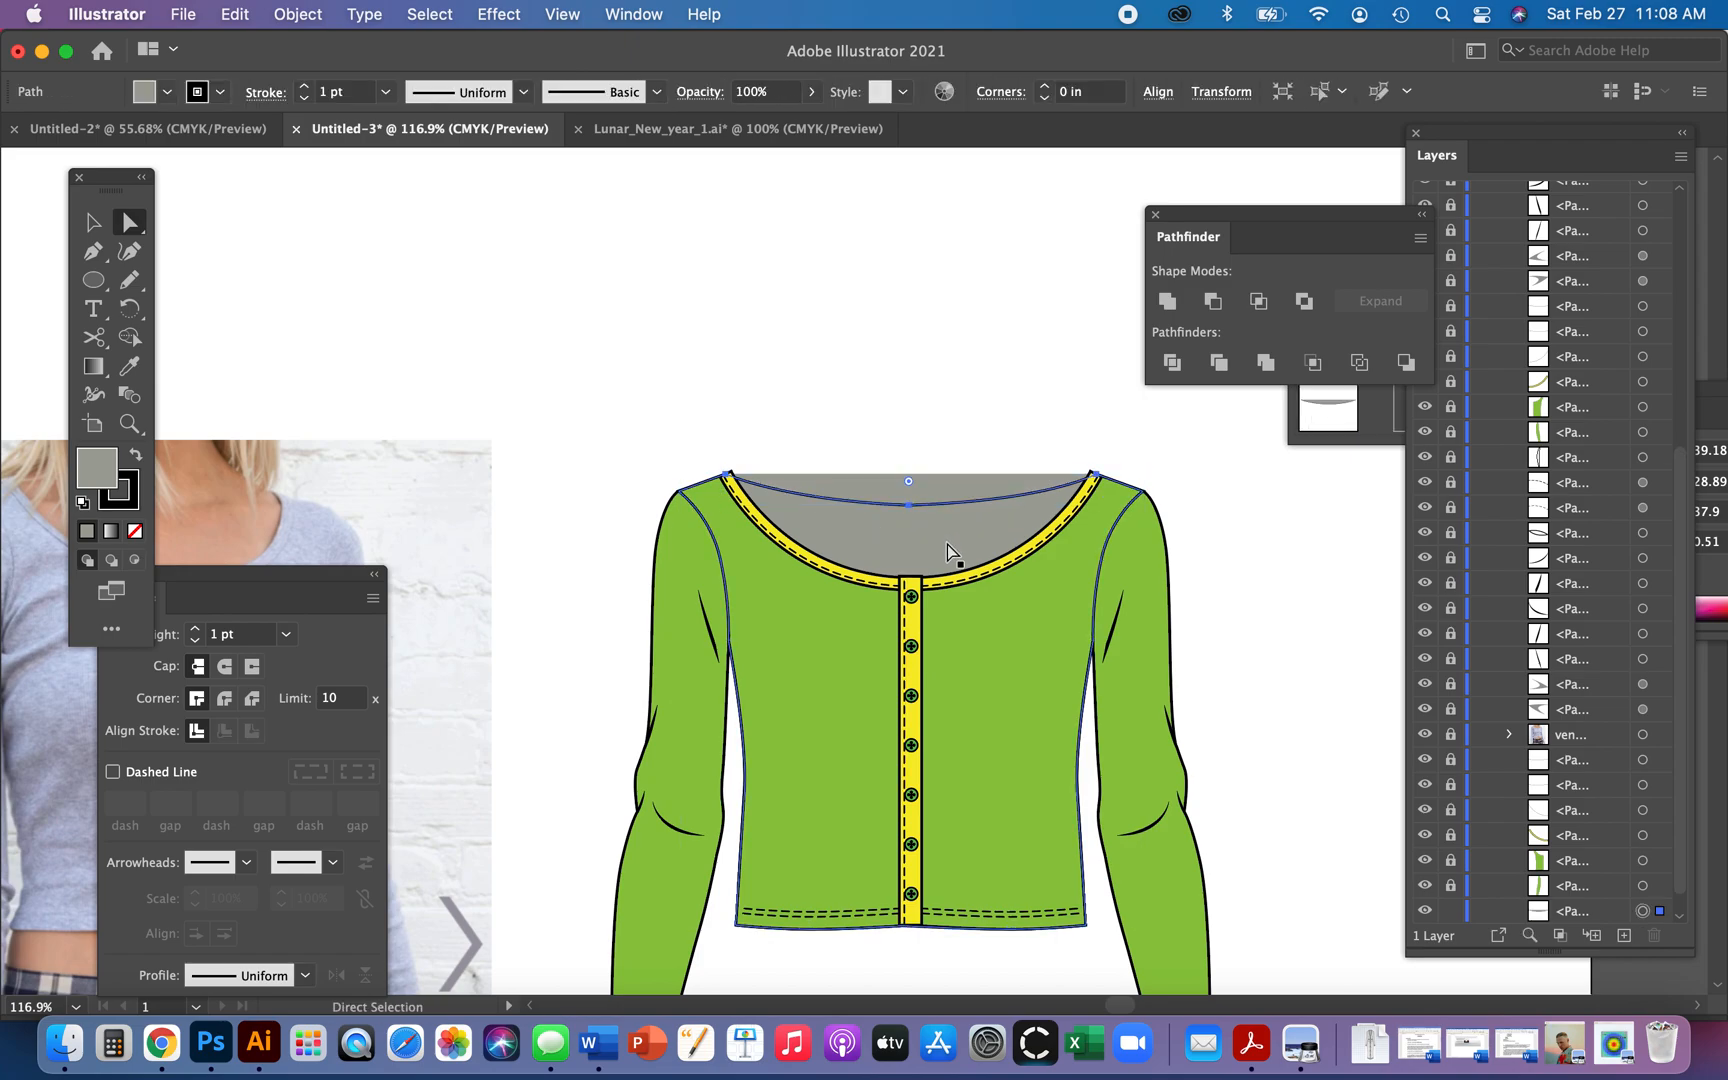
{"action": "left_click", "coordinate": [135, 531]}
{"action": "left_click", "coordinate": [131, 500]}
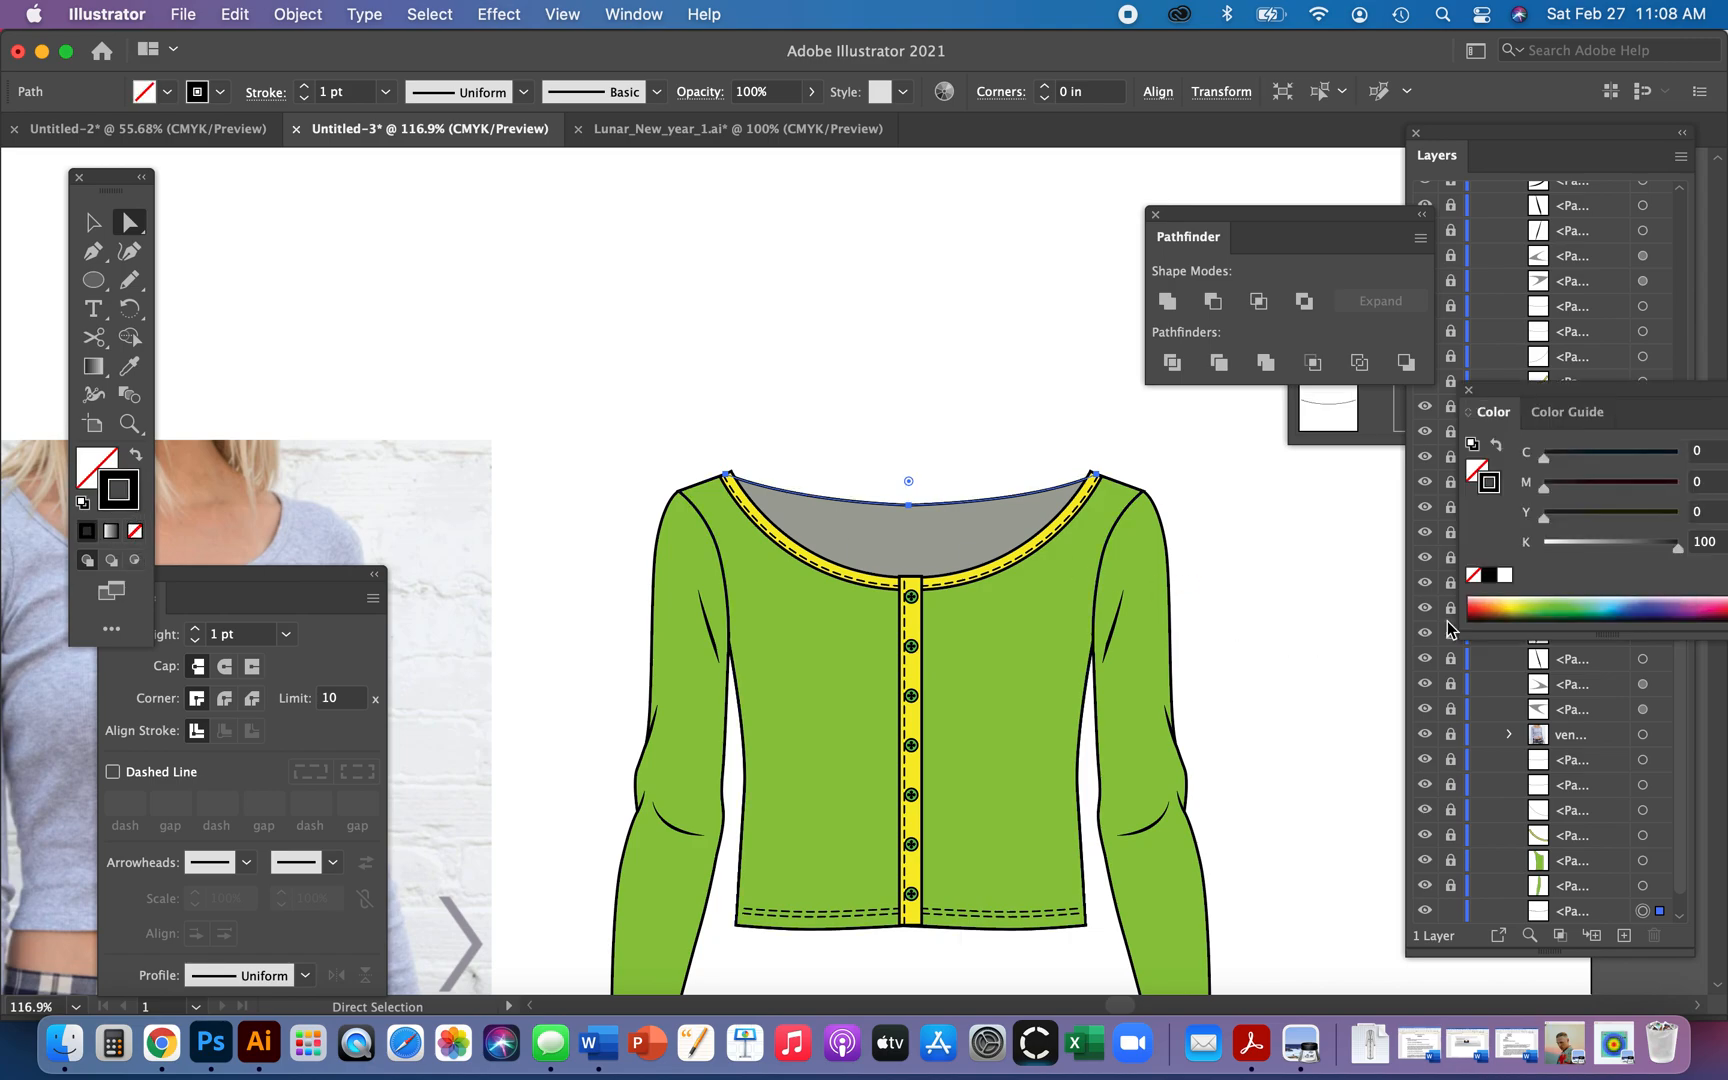
- Give the back neckline curve a green stroke with a weight of 5 pt
{"action": "left_click", "coordinate": [1537, 604]}
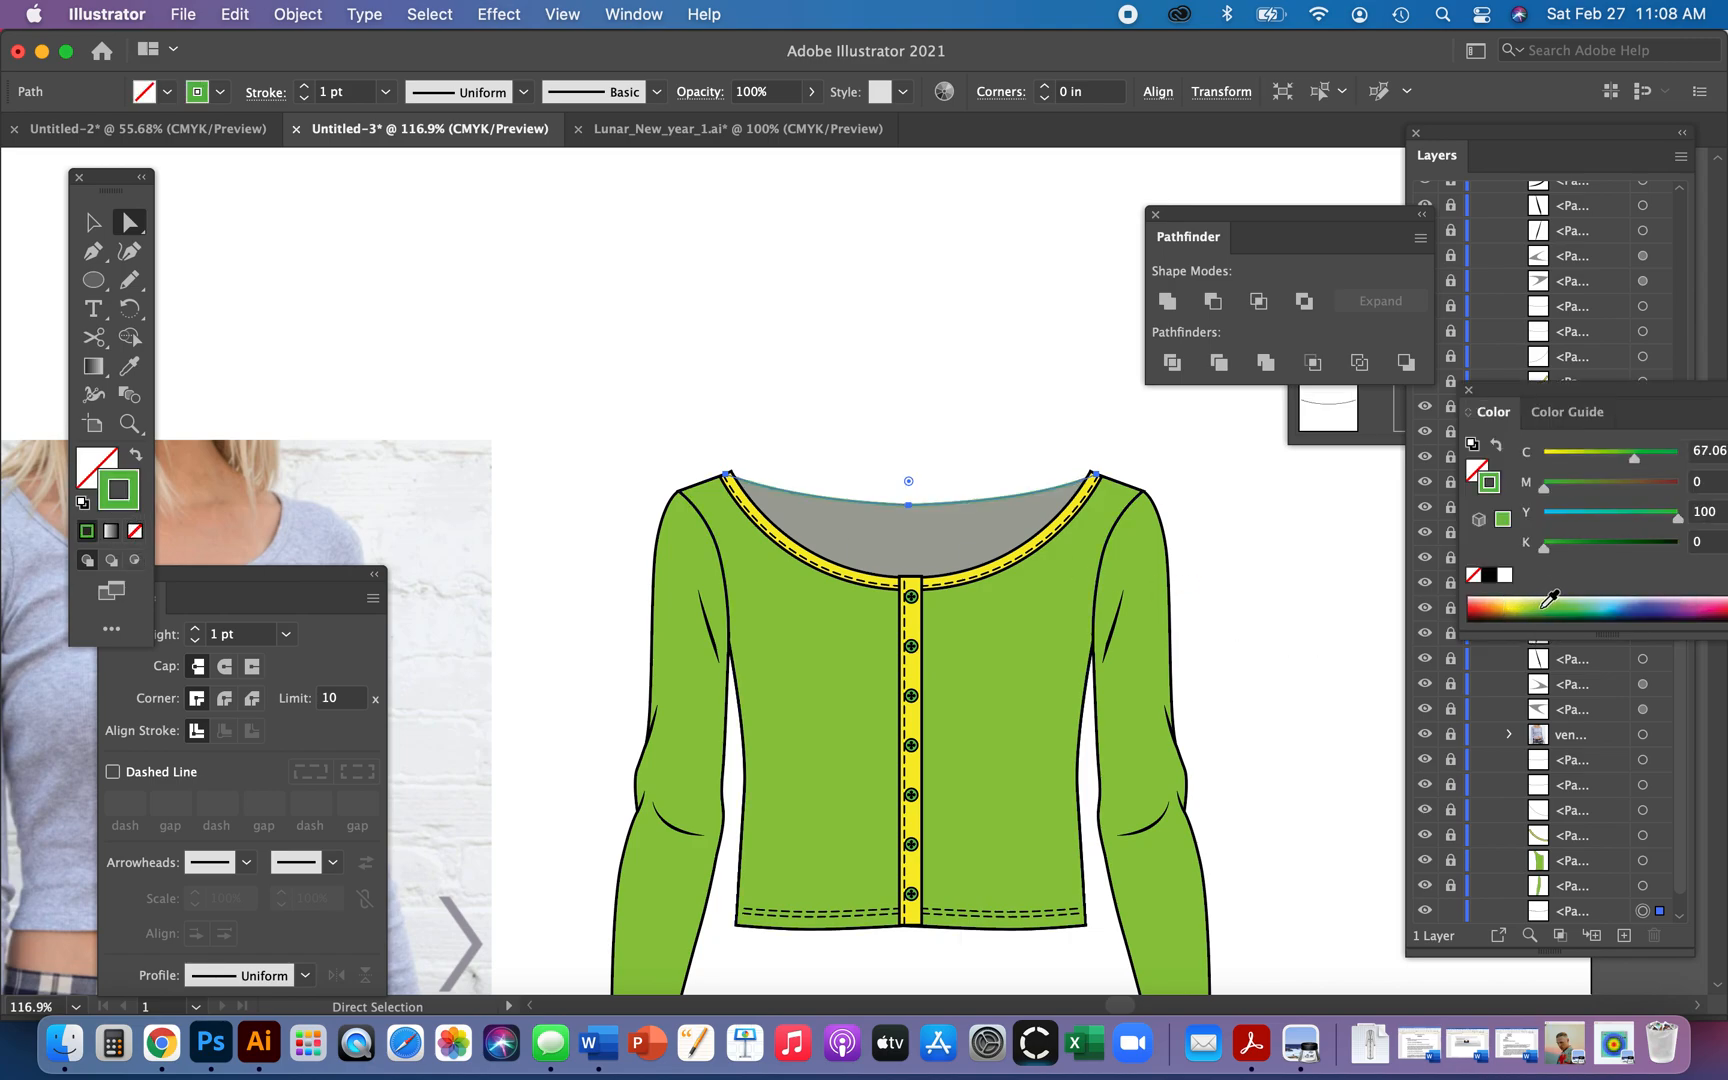
{"action": "left_click", "coordinate": [310, 86]}
{"action": "left_click", "coordinate": [310, 86]}
{"action": "left_click", "coordinate": [310, 86]}
{"action": "left_click", "coordinate": [310, 86]}
{"action": "left_click", "coordinate": [312, 88]}
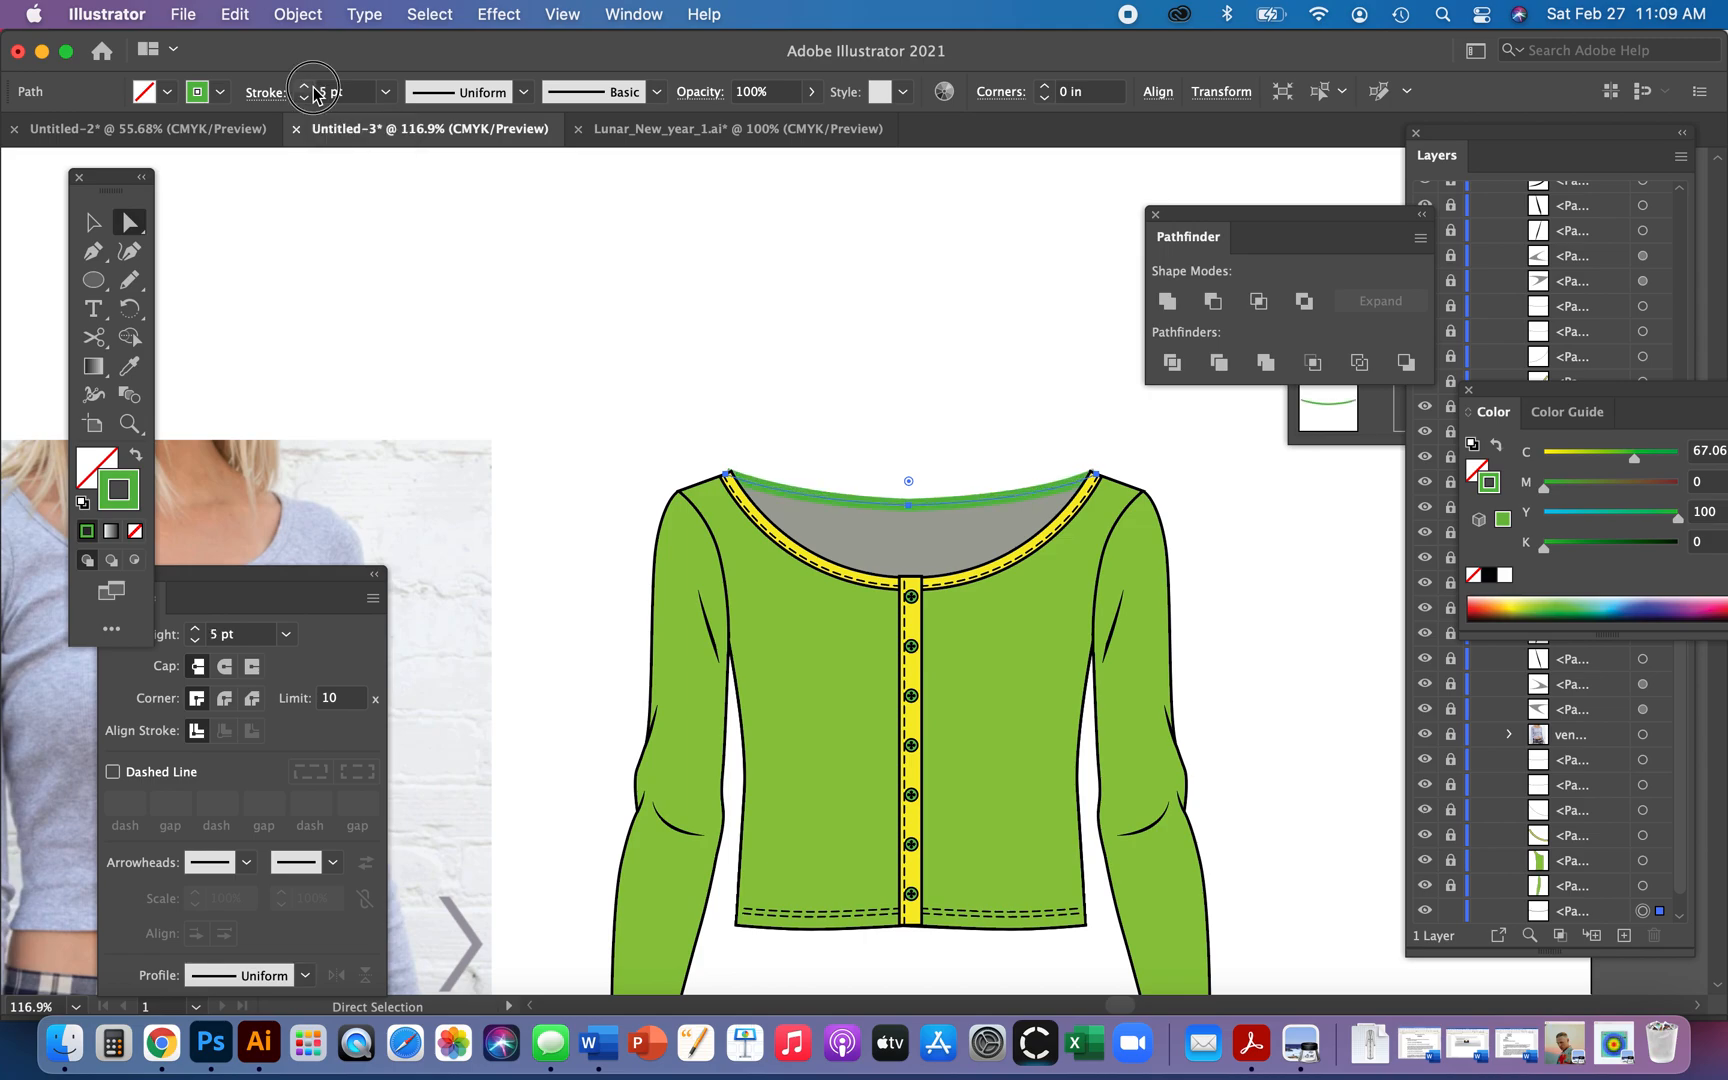
{"action": "left_click", "coordinate": [303, 100]}
- Outline the back neckline's stroke into a shape and apply the front neckband's yellow fill and black 1 pt stroke
{"action": "left_click", "coordinate": [280, 17]}
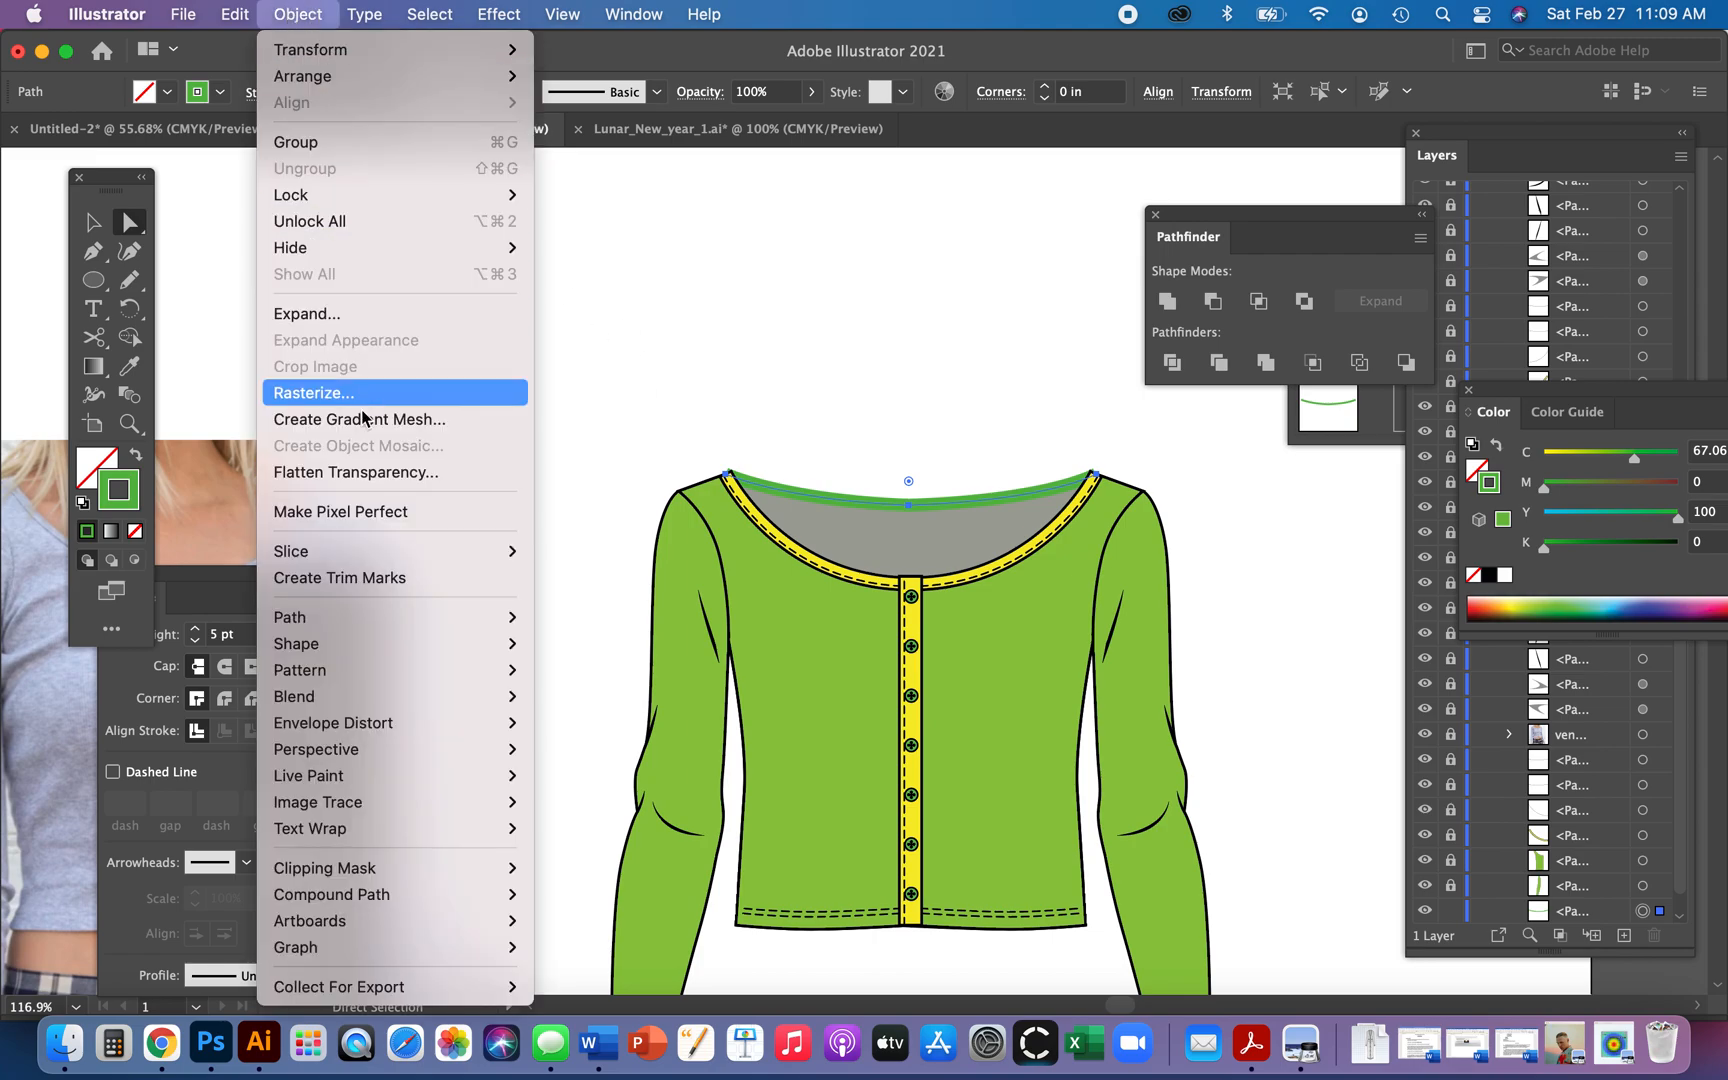
{"action": "mouse_move", "coordinate": [370, 560]}
{"action": "mouse_move", "coordinate": [365, 617]}
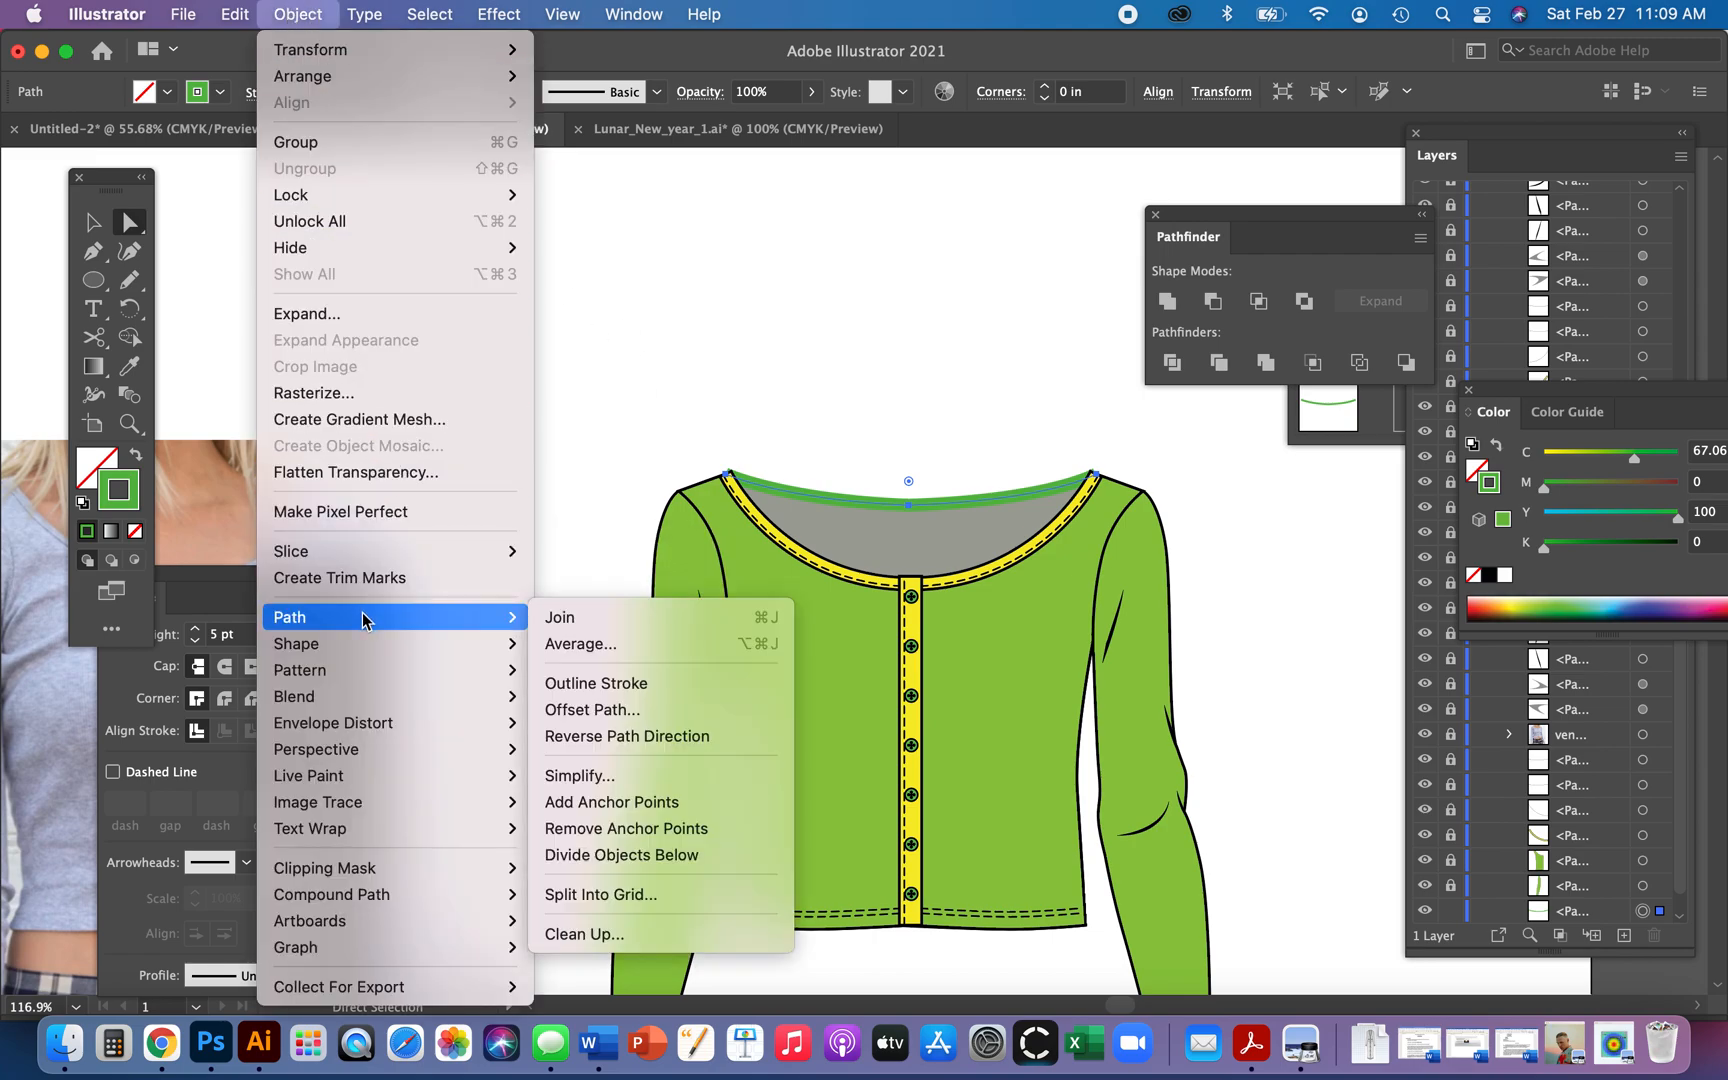
{"action": "left_click", "coordinate": [620, 683]}
{"action": "key", "text": "i"}
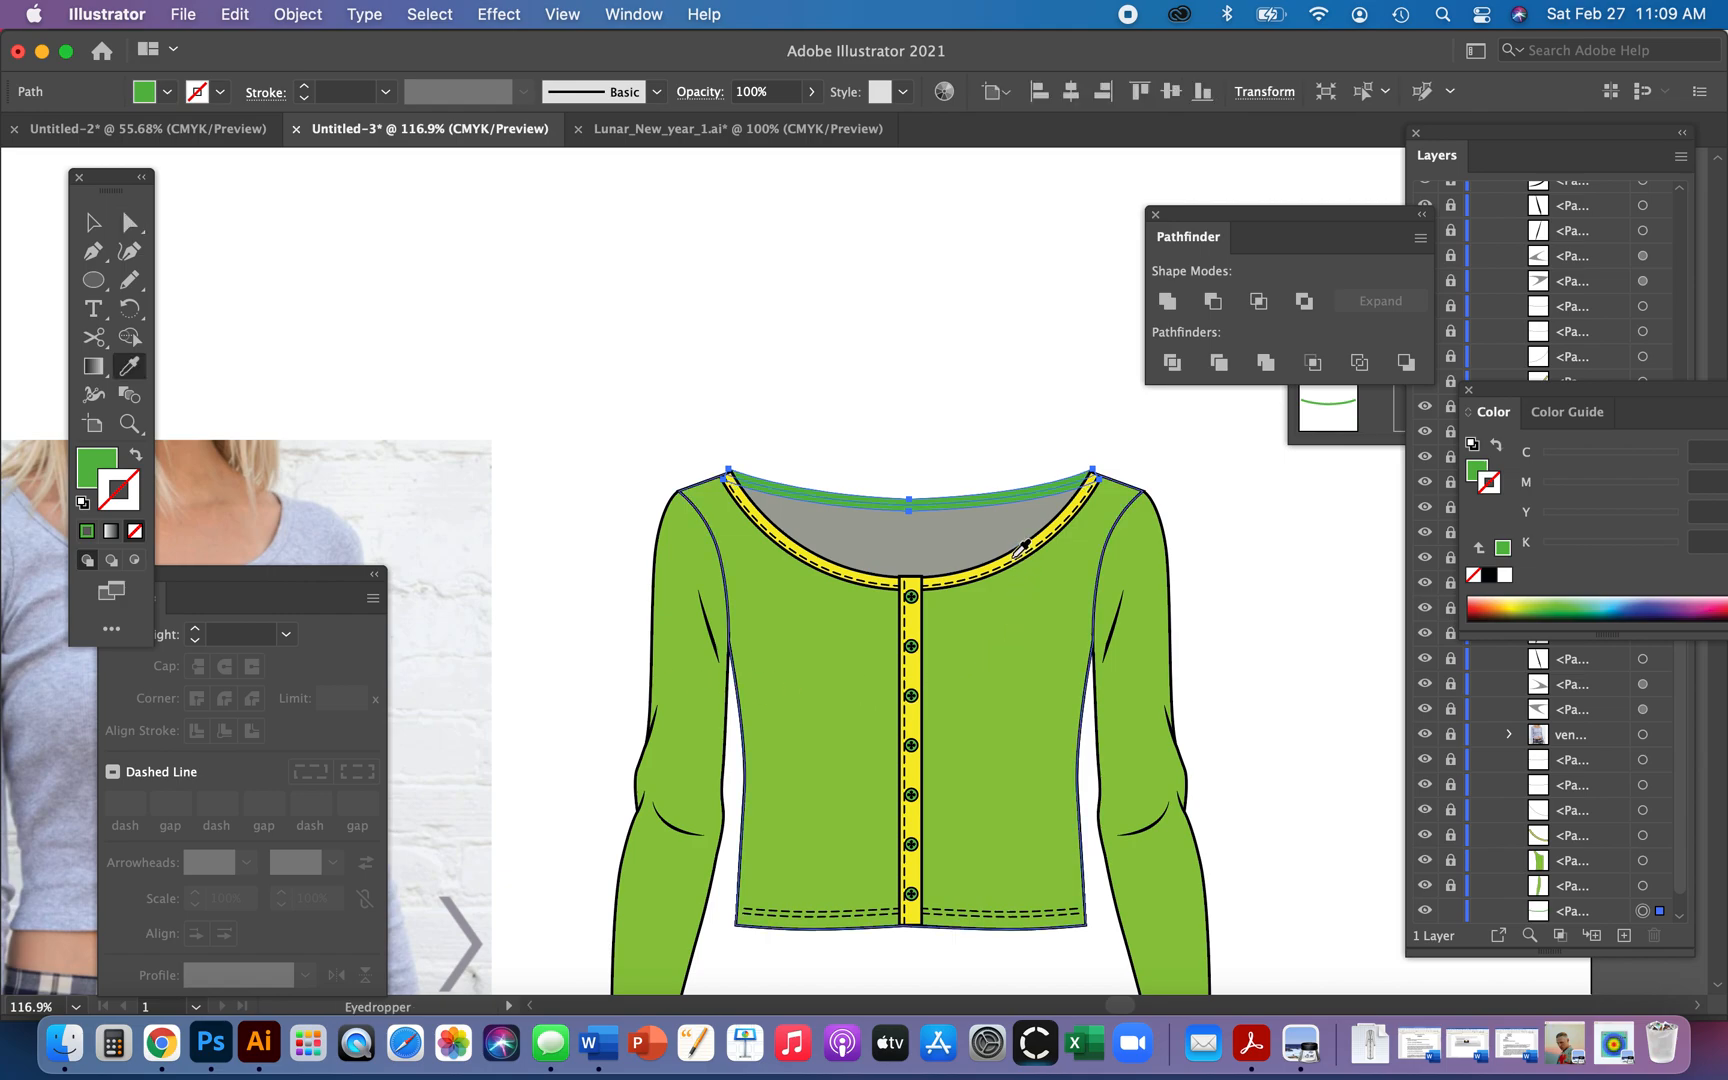
{"action": "left_click", "coordinate": [1018, 553]}
{"action": "left_click", "coordinate": [1018, 548]}
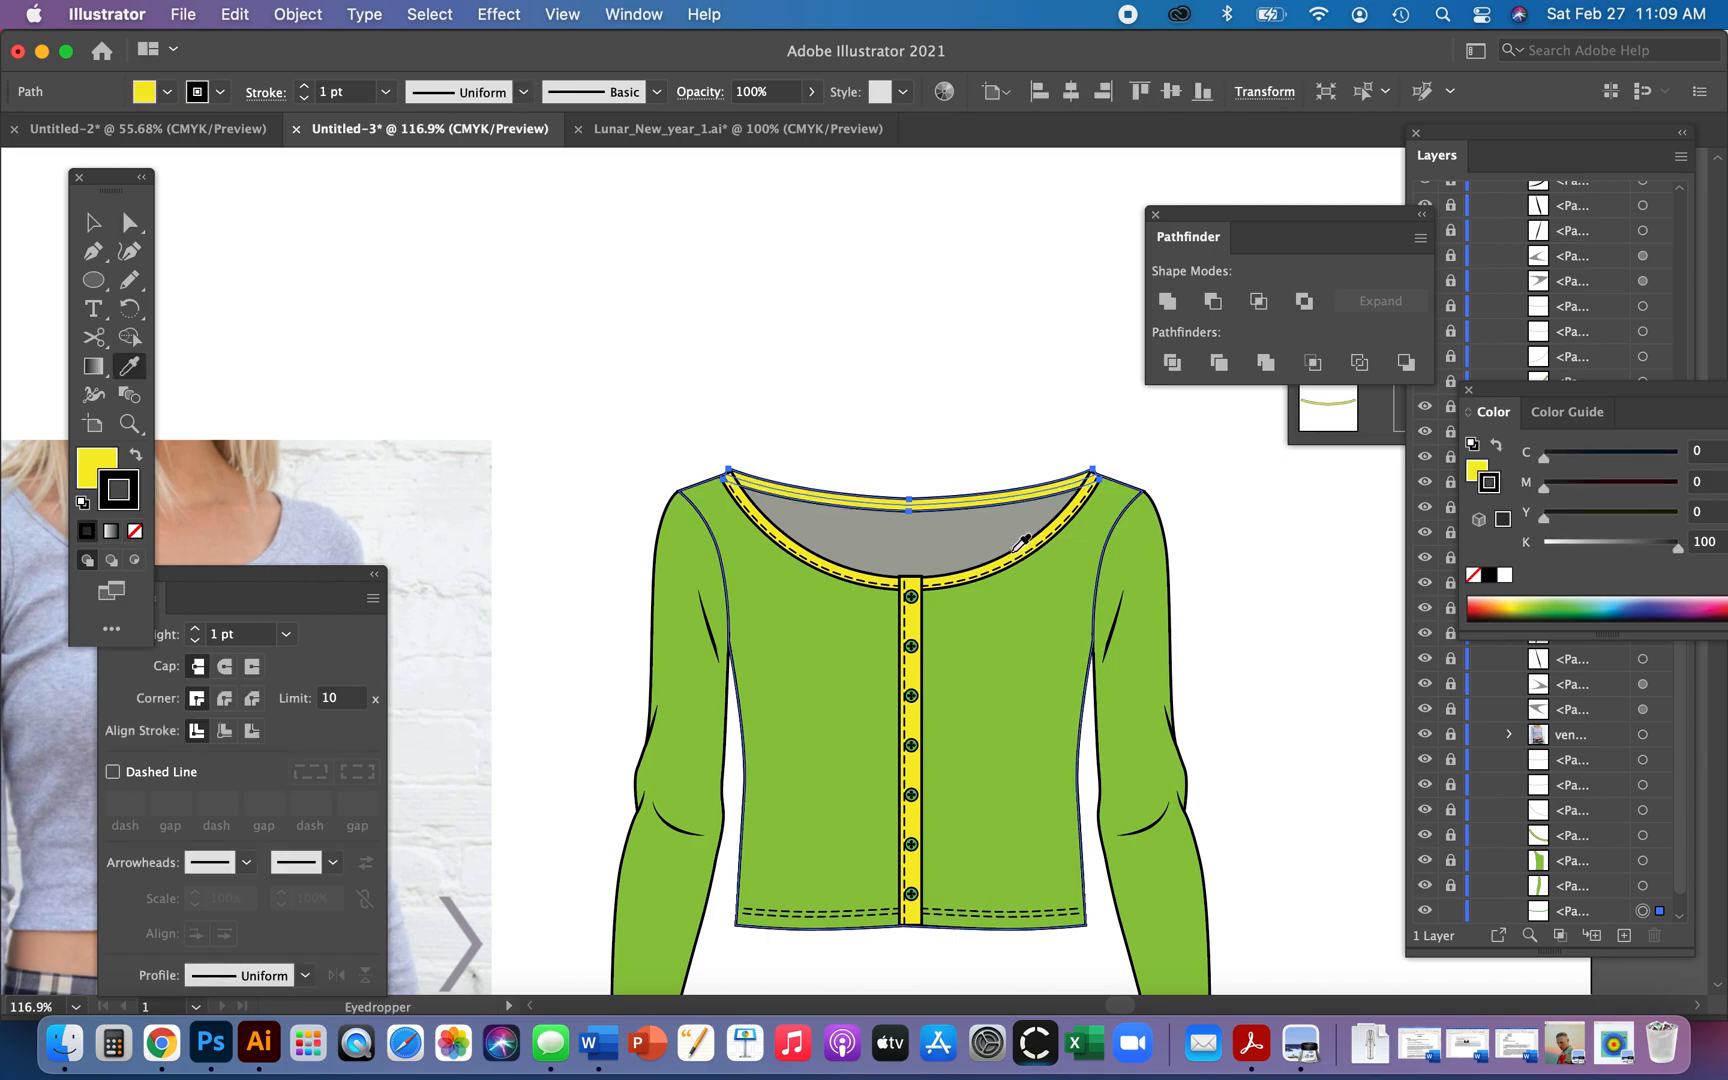
- Move the upper corner of the back neckband's left end to meet the front neckband's corner at the shoulder
{"action": "key", "text": "a"}
{"action": "left_click_drag", "start_coordinate": [835, 325], "coordinate": [1157, 713]}
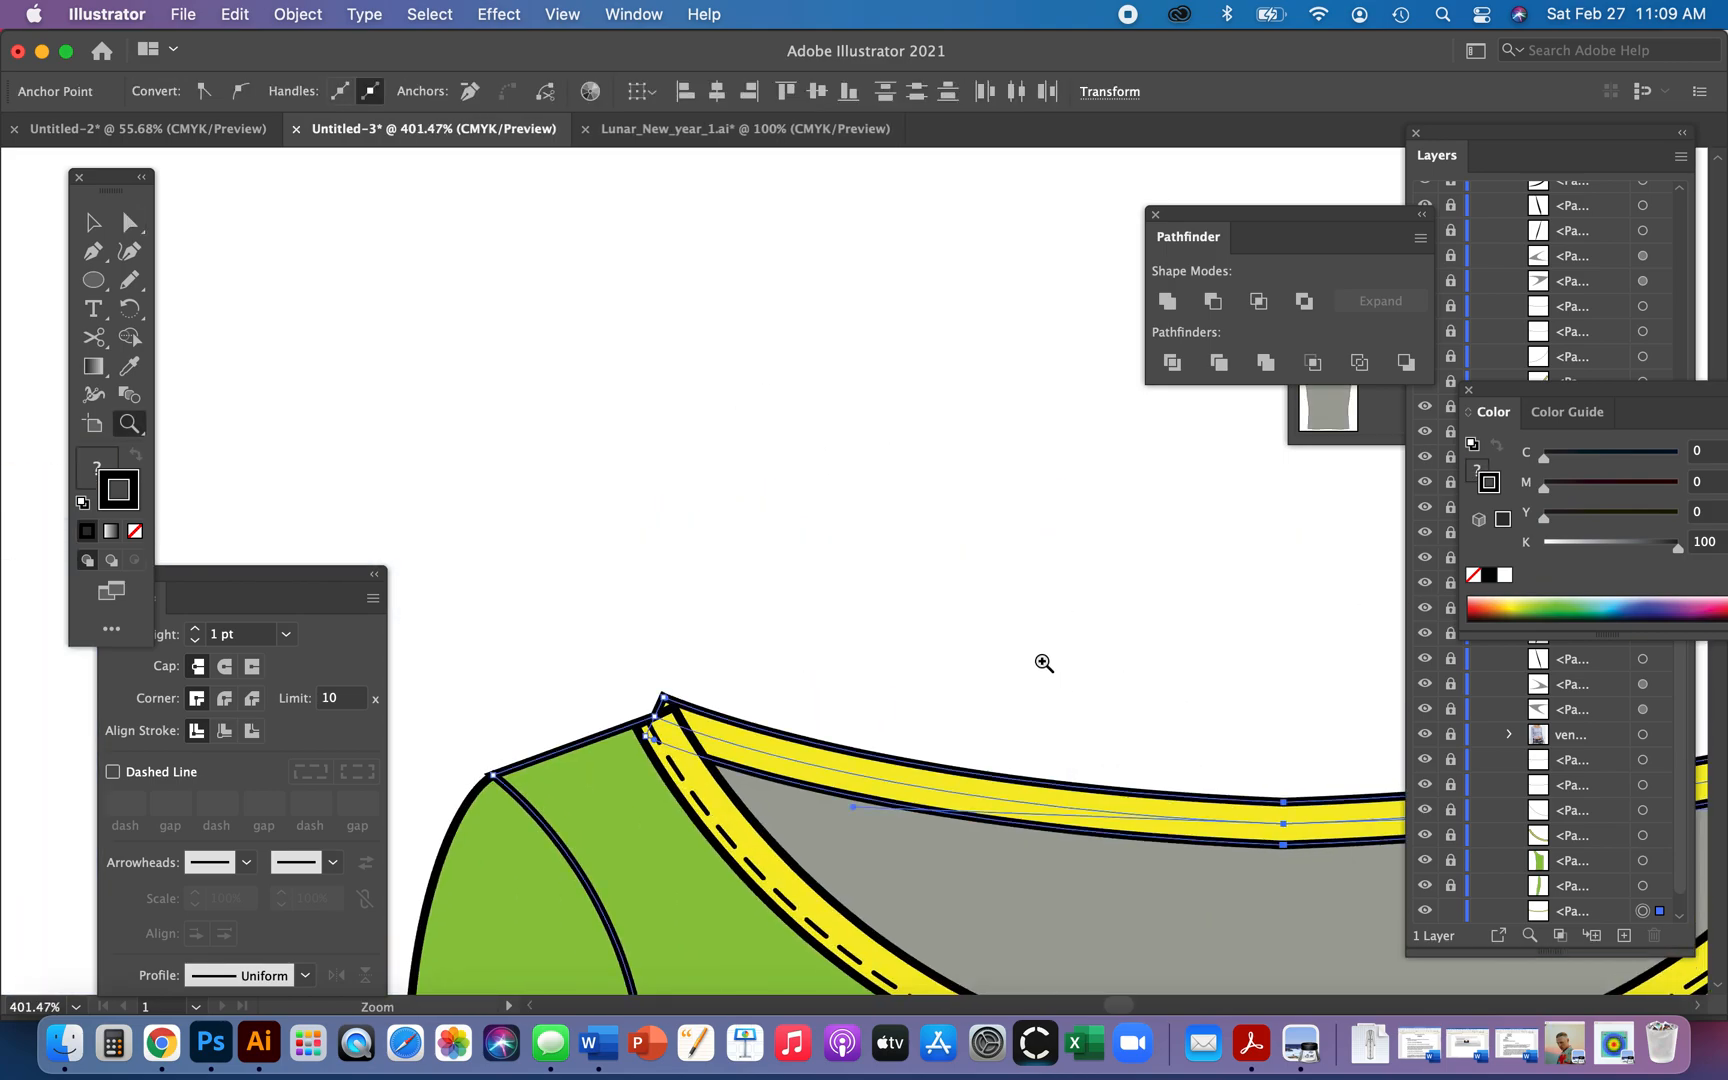
{"action": "left_click_drag", "start_coordinate": [1035, 622], "coordinate": [661, 187]}
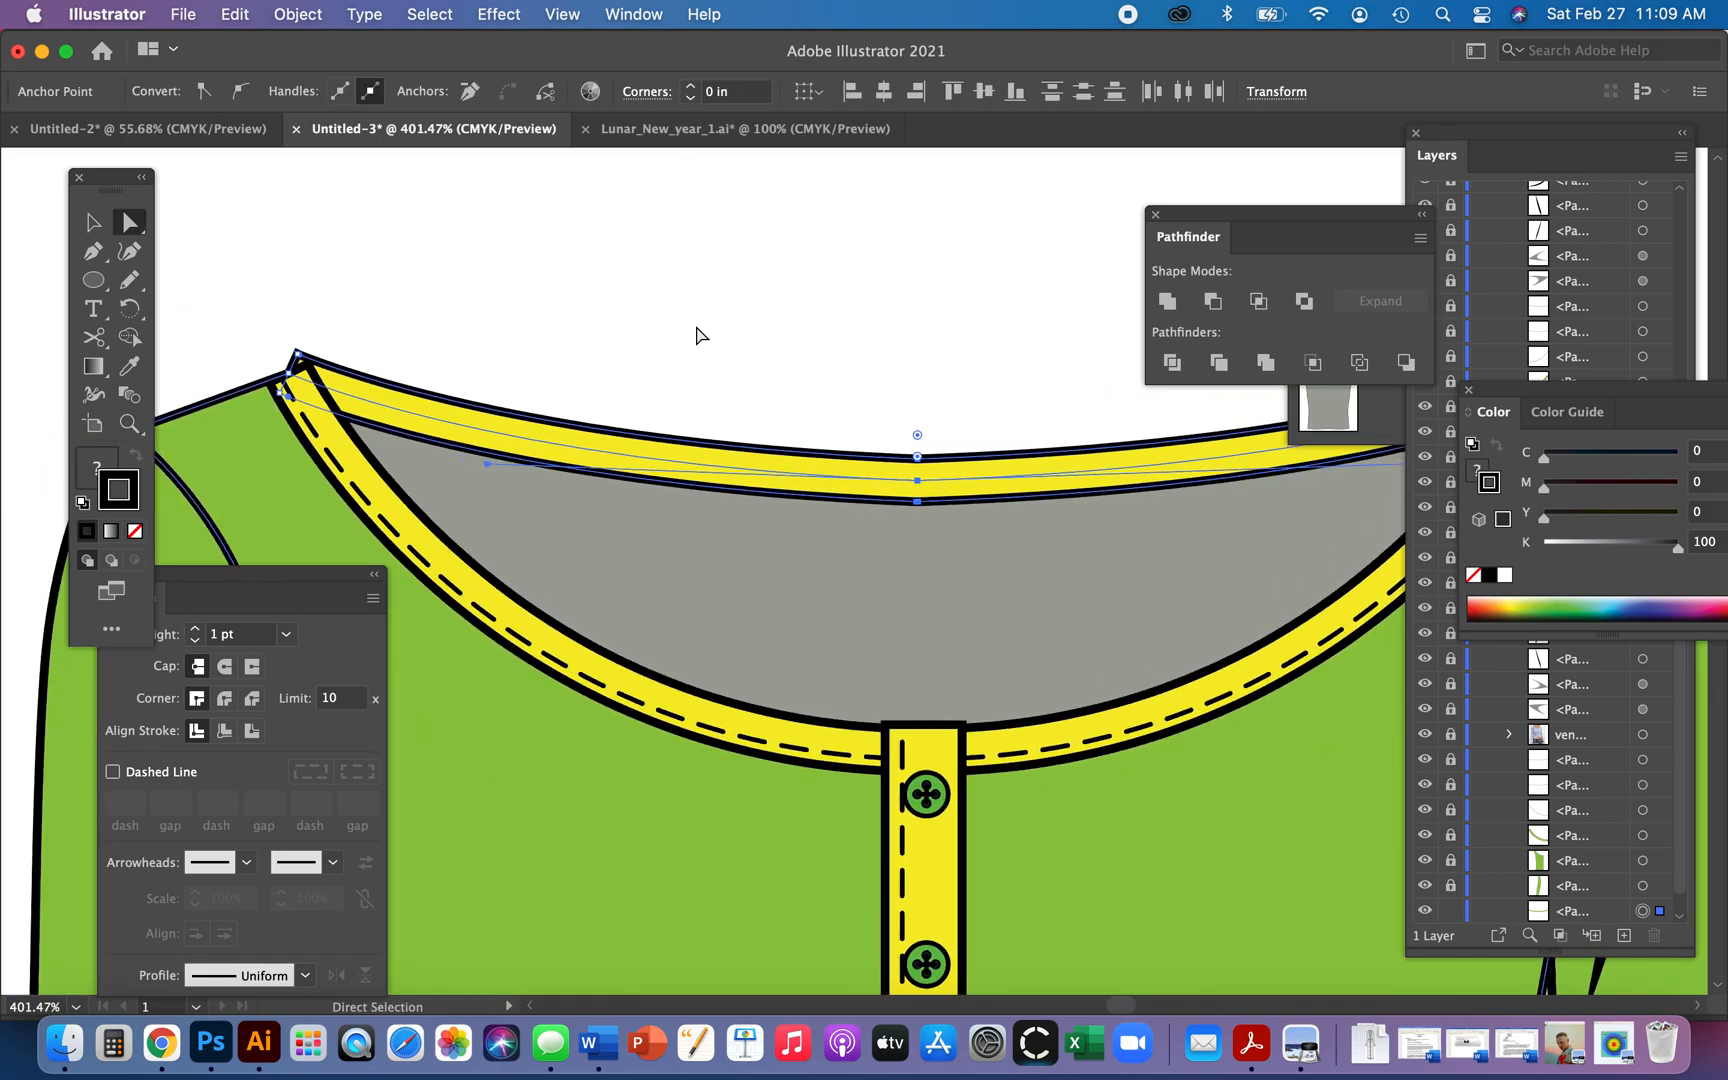
{"action": "left_click", "coordinate": [470, 418]}
{"action": "left_click", "coordinate": [352, 372]}
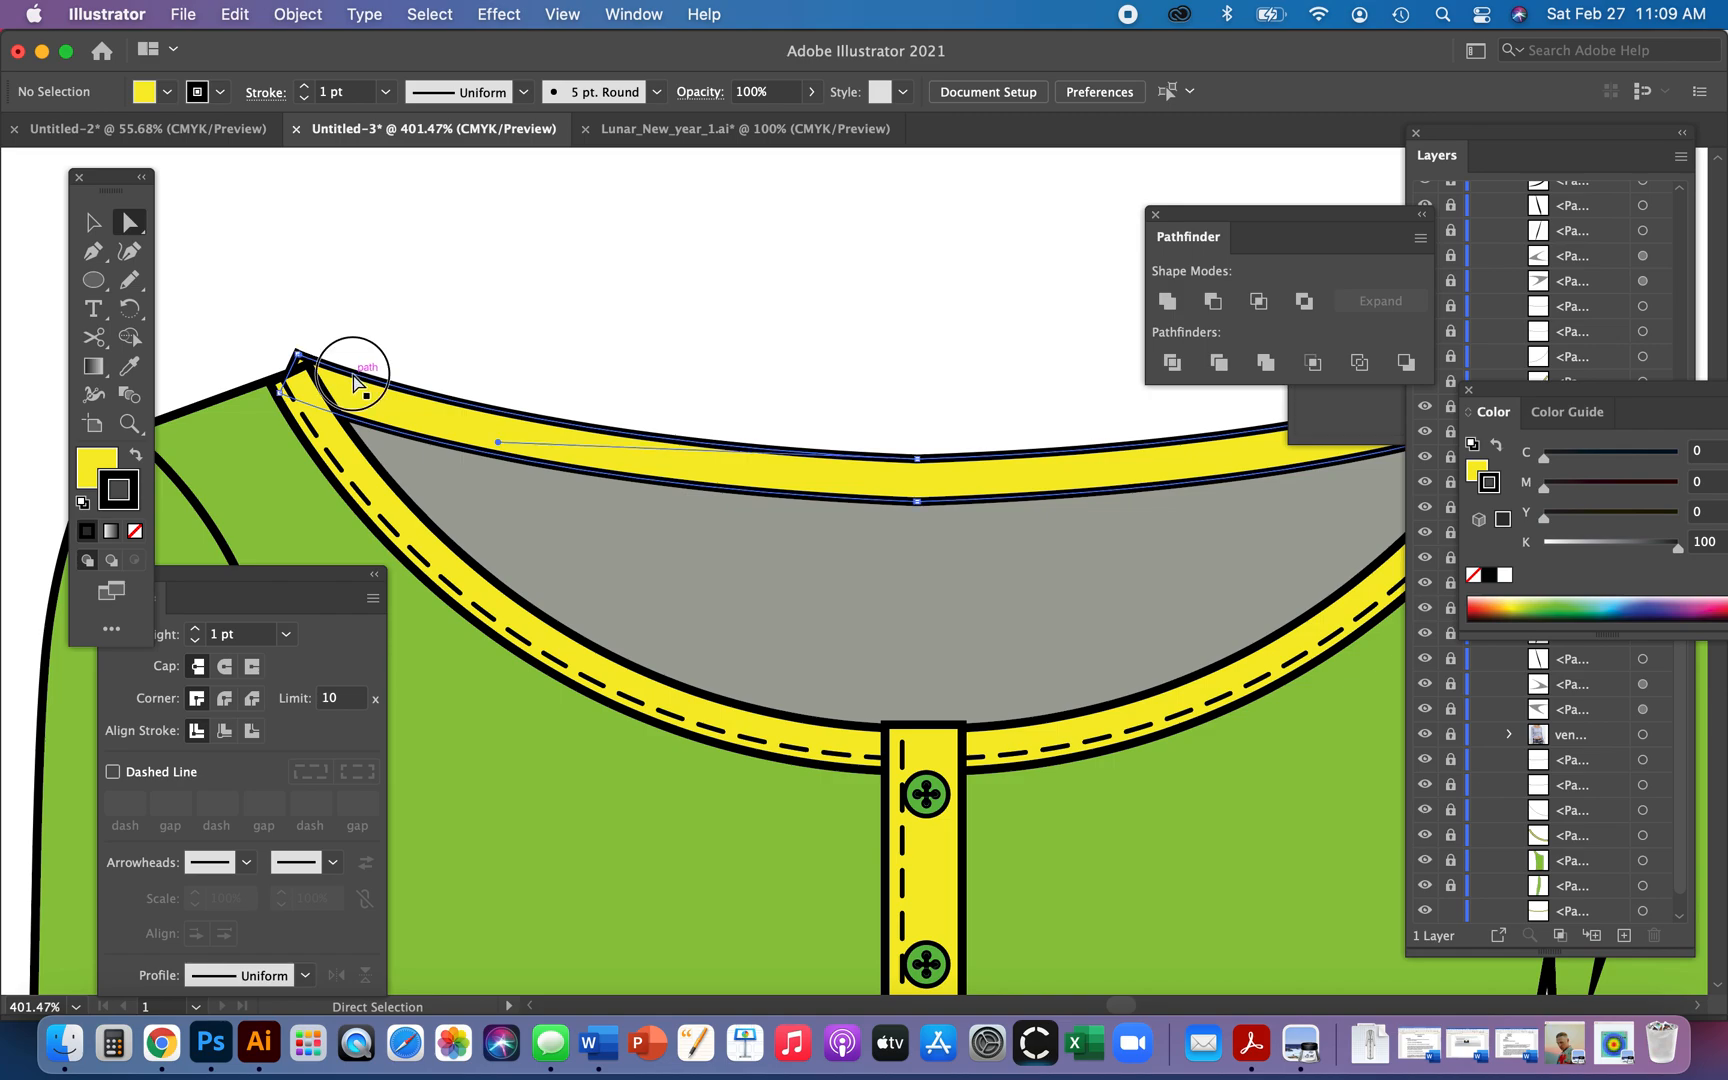
{"action": "left_click_drag", "start_coordinate": [300, 356], "coordinate": [308, 366]}
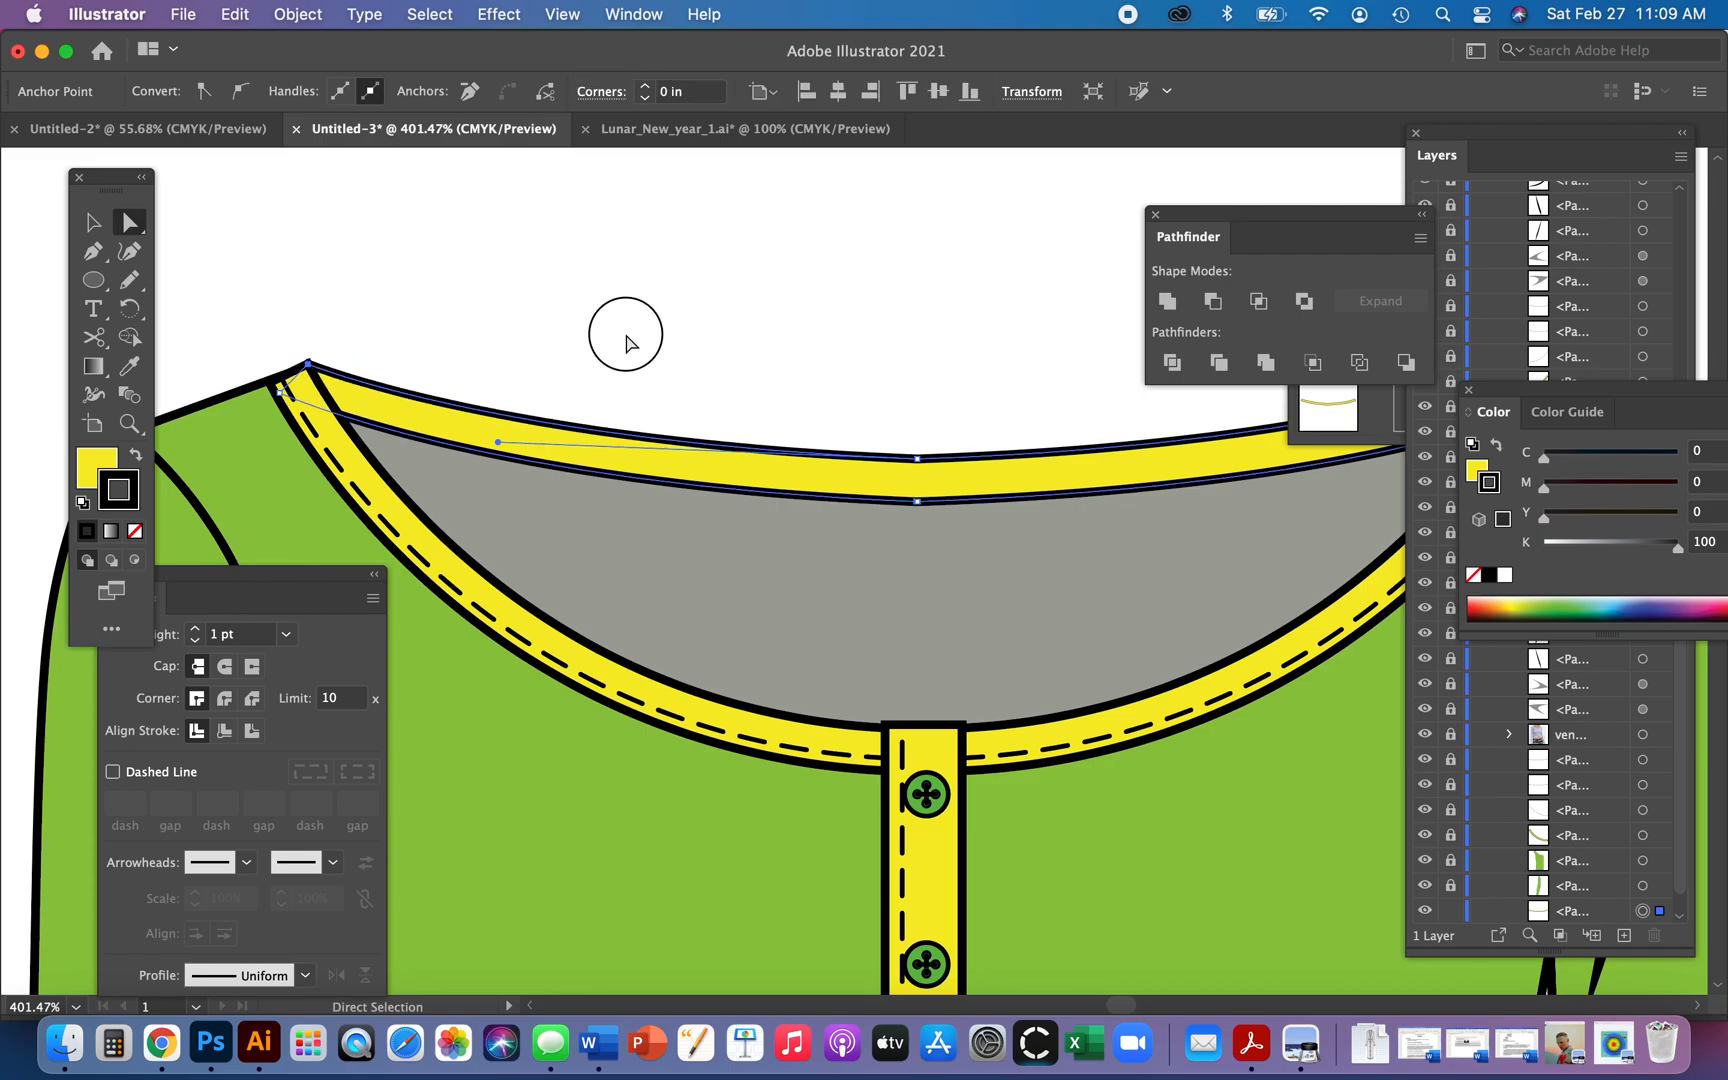
{"action": "left_click", "coordinate": [600, 345]}
{"action": "scroll", "coordinate": [958, 443], "scroll_direction": "right", "scroll_amount": 10}
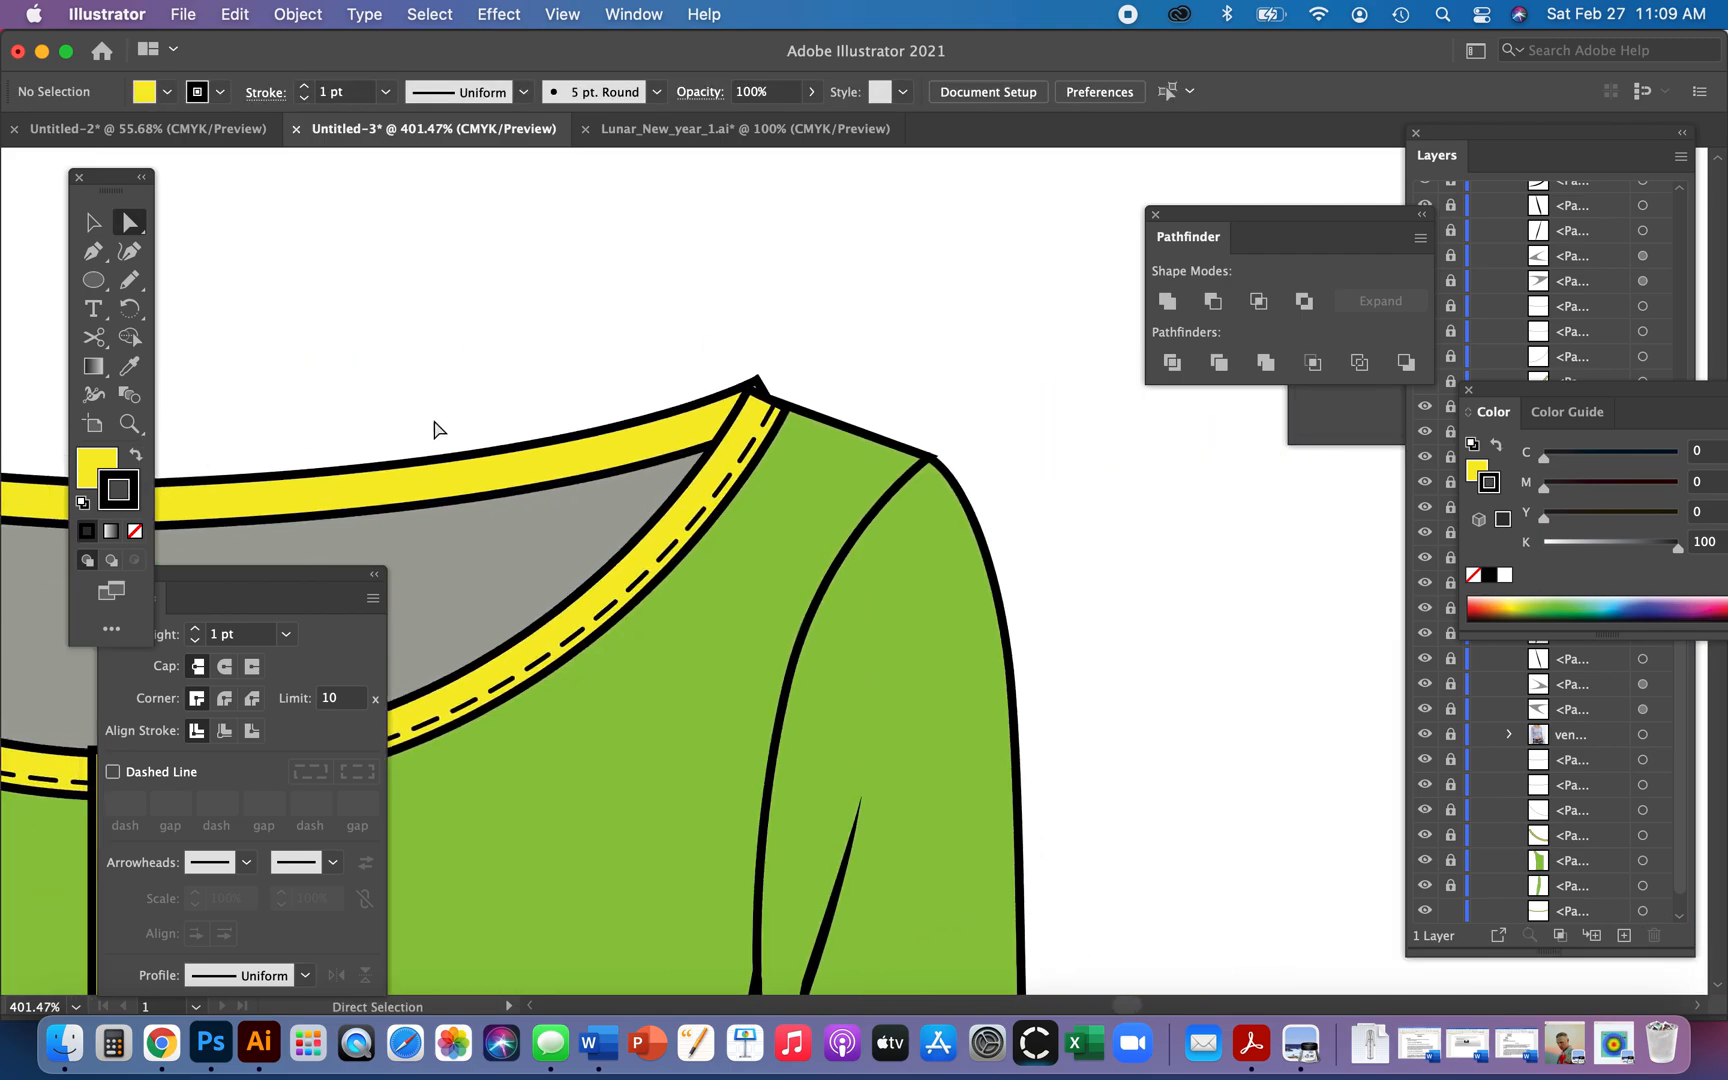
- Move the upper corner of the back neckband's right end to meet the front neckband's corner at the shoulder
{"action": "left_click", "coordinate": [738, 402]}
{"action": "left_click", "coordinate": [752, 384]}
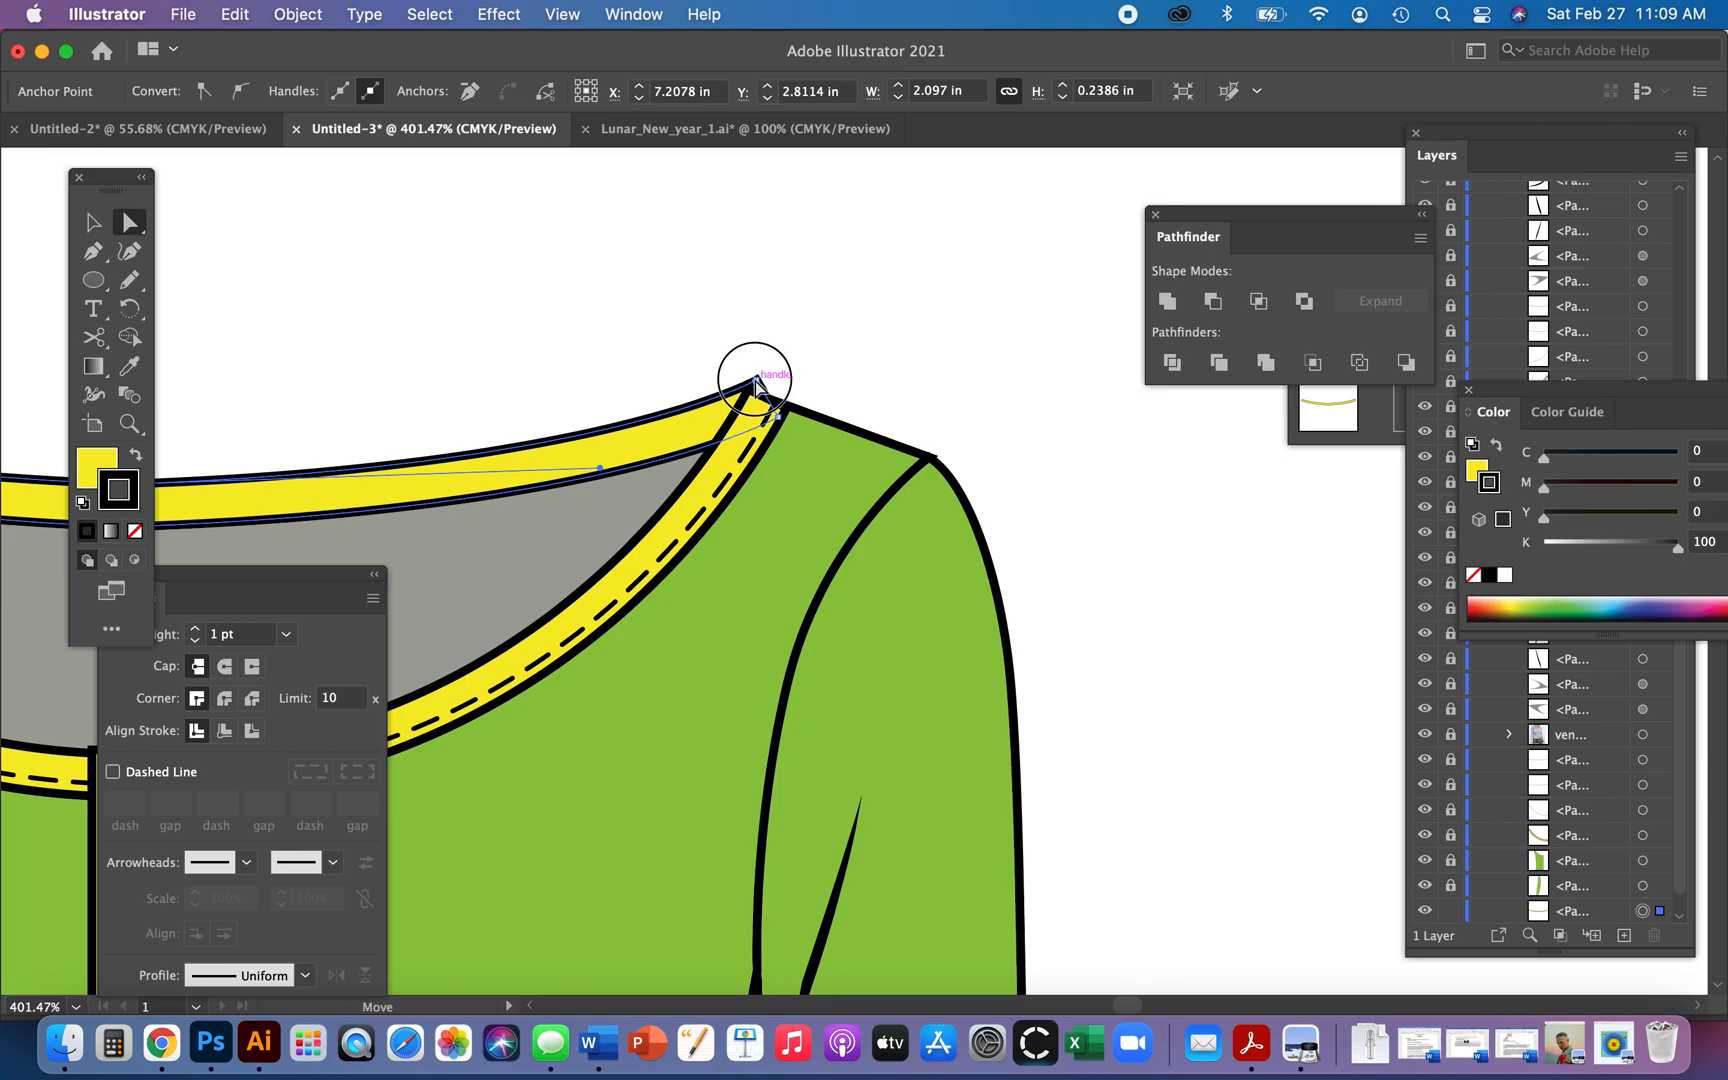
{"action": "left_click_drag", "start_coordinate": [748, 392], "coordinate": [748, 393]}
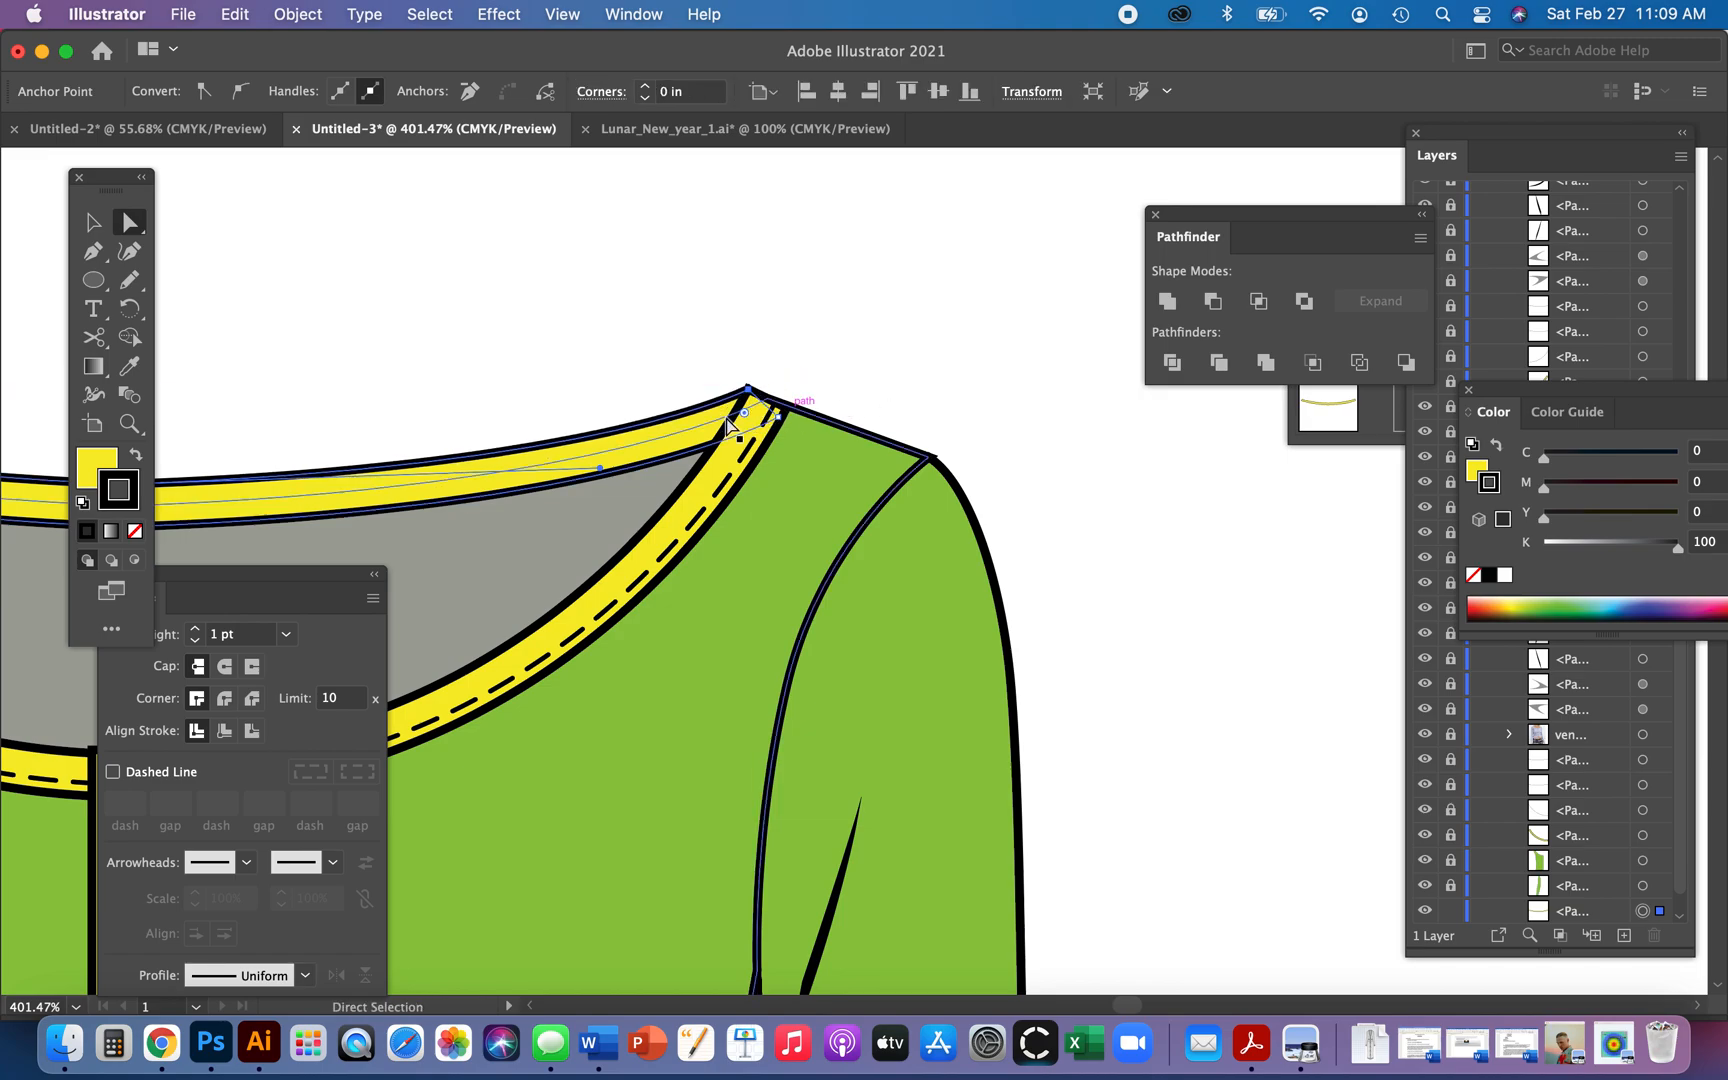
- Try to separate the back neckband's lower edge as its own path from the centre anchor point
{"action": "scroll", "coordinate": [748, 393], "scroll_direction": "left", "scroll_amount": 10}
{"action": "scroll", "coordinate": [543, 410], "scroll_direction": "left", "scroll_amount": 2}
{"action": "left_click", "coordinate": [701, 511]}
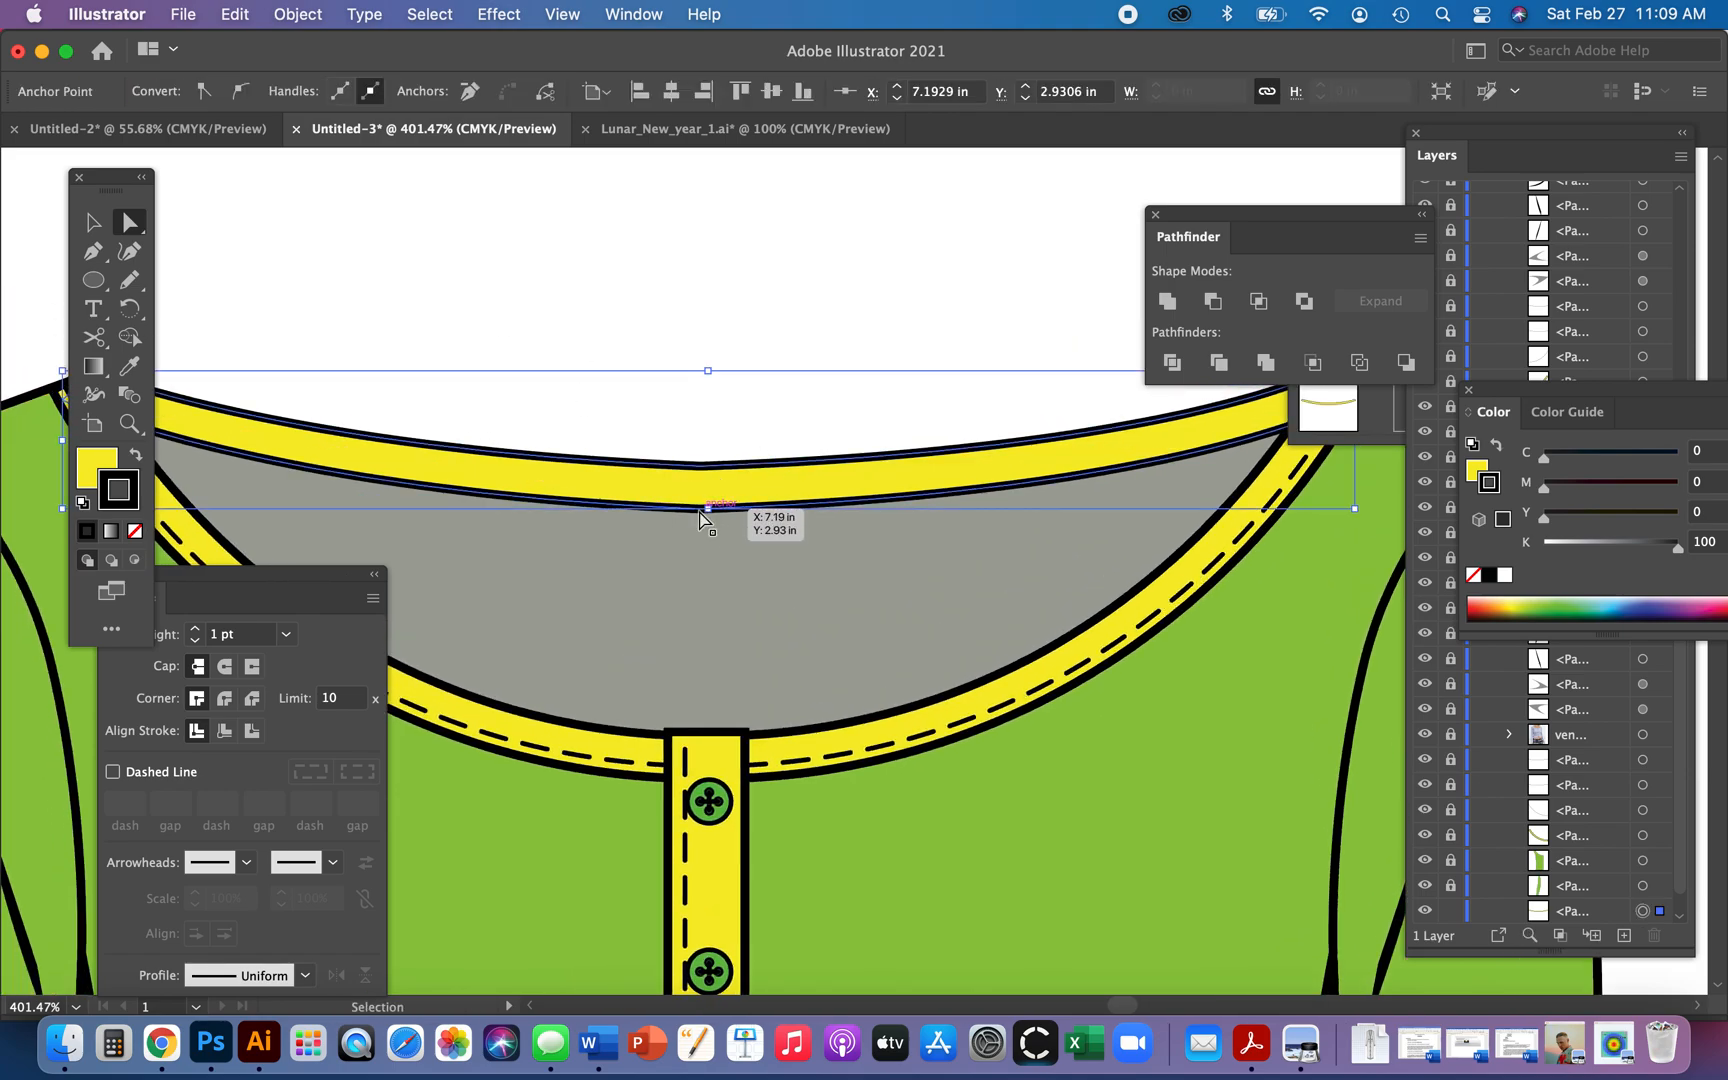
{"action": "left_click", "coordinate": [699, 512]}
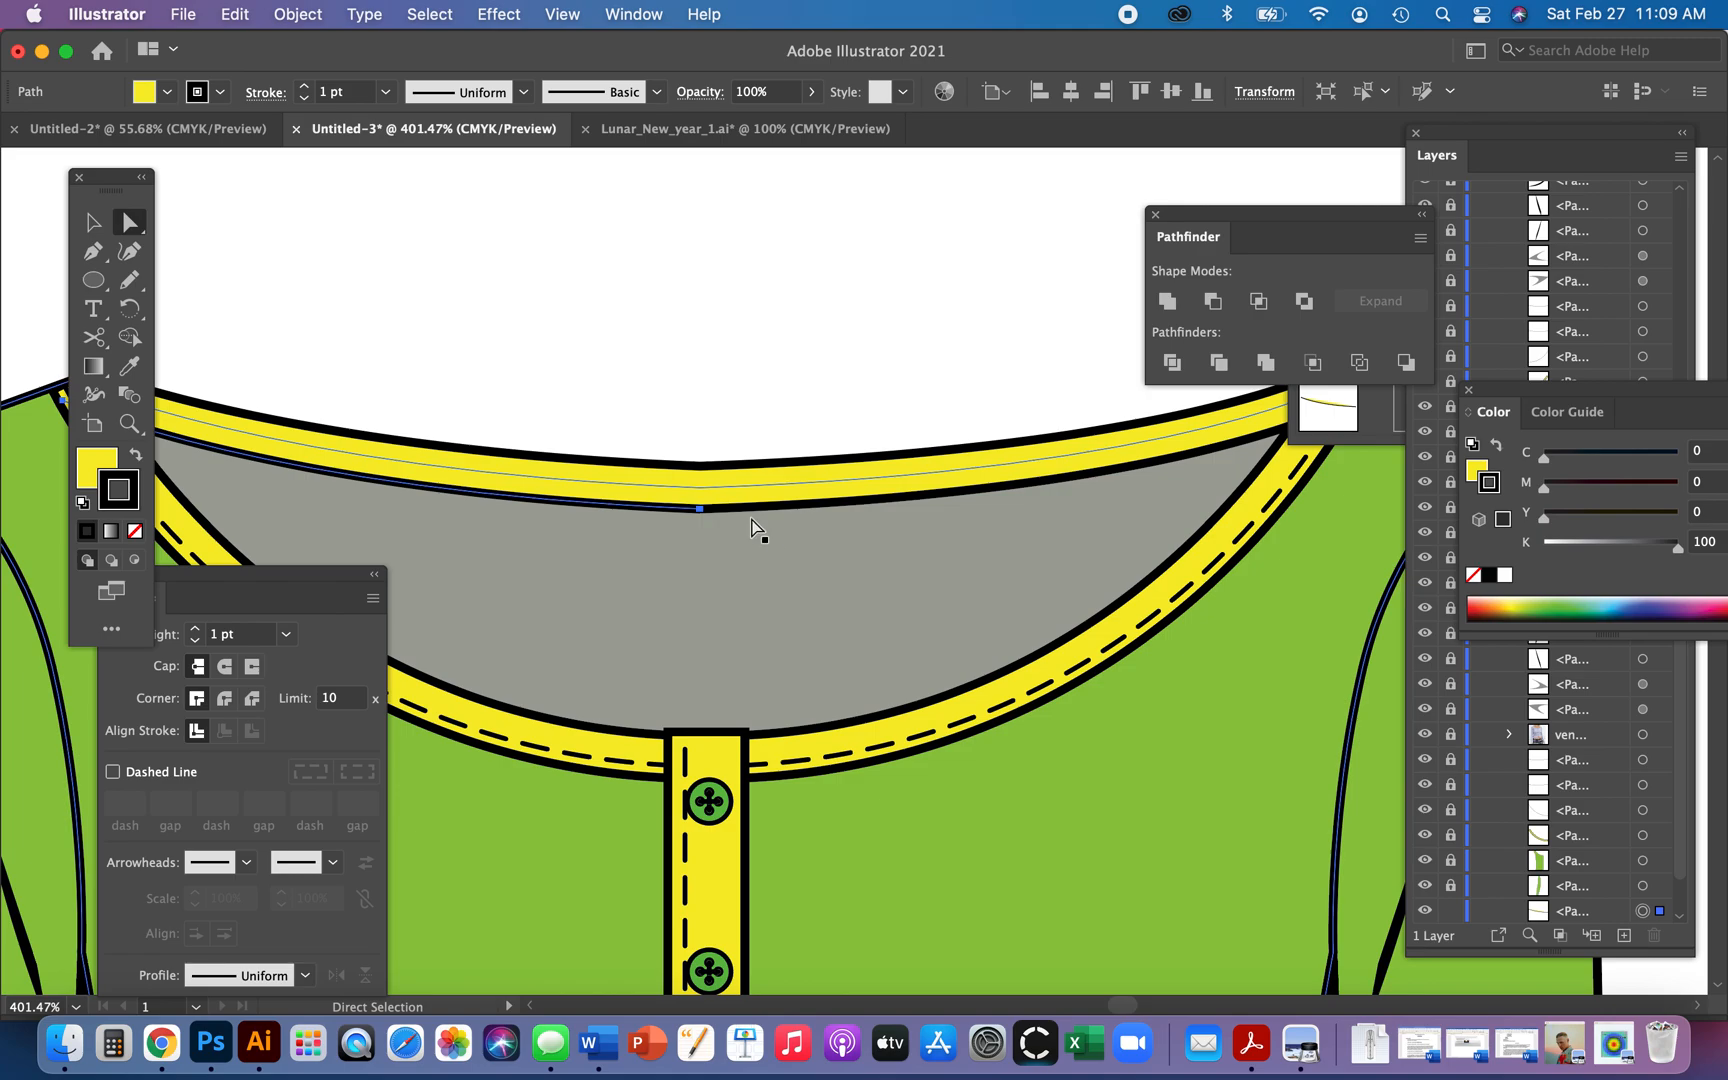
{"action": "left_click", "coordinate": [766, 349]}
{"action": "left_click", "coordinate": [649, 509]}
{"action": "key", "text": "Delete"}
{"action": "key", "text": "Delete"}
{"action": "left_click", "coordinate": [700, 510]}
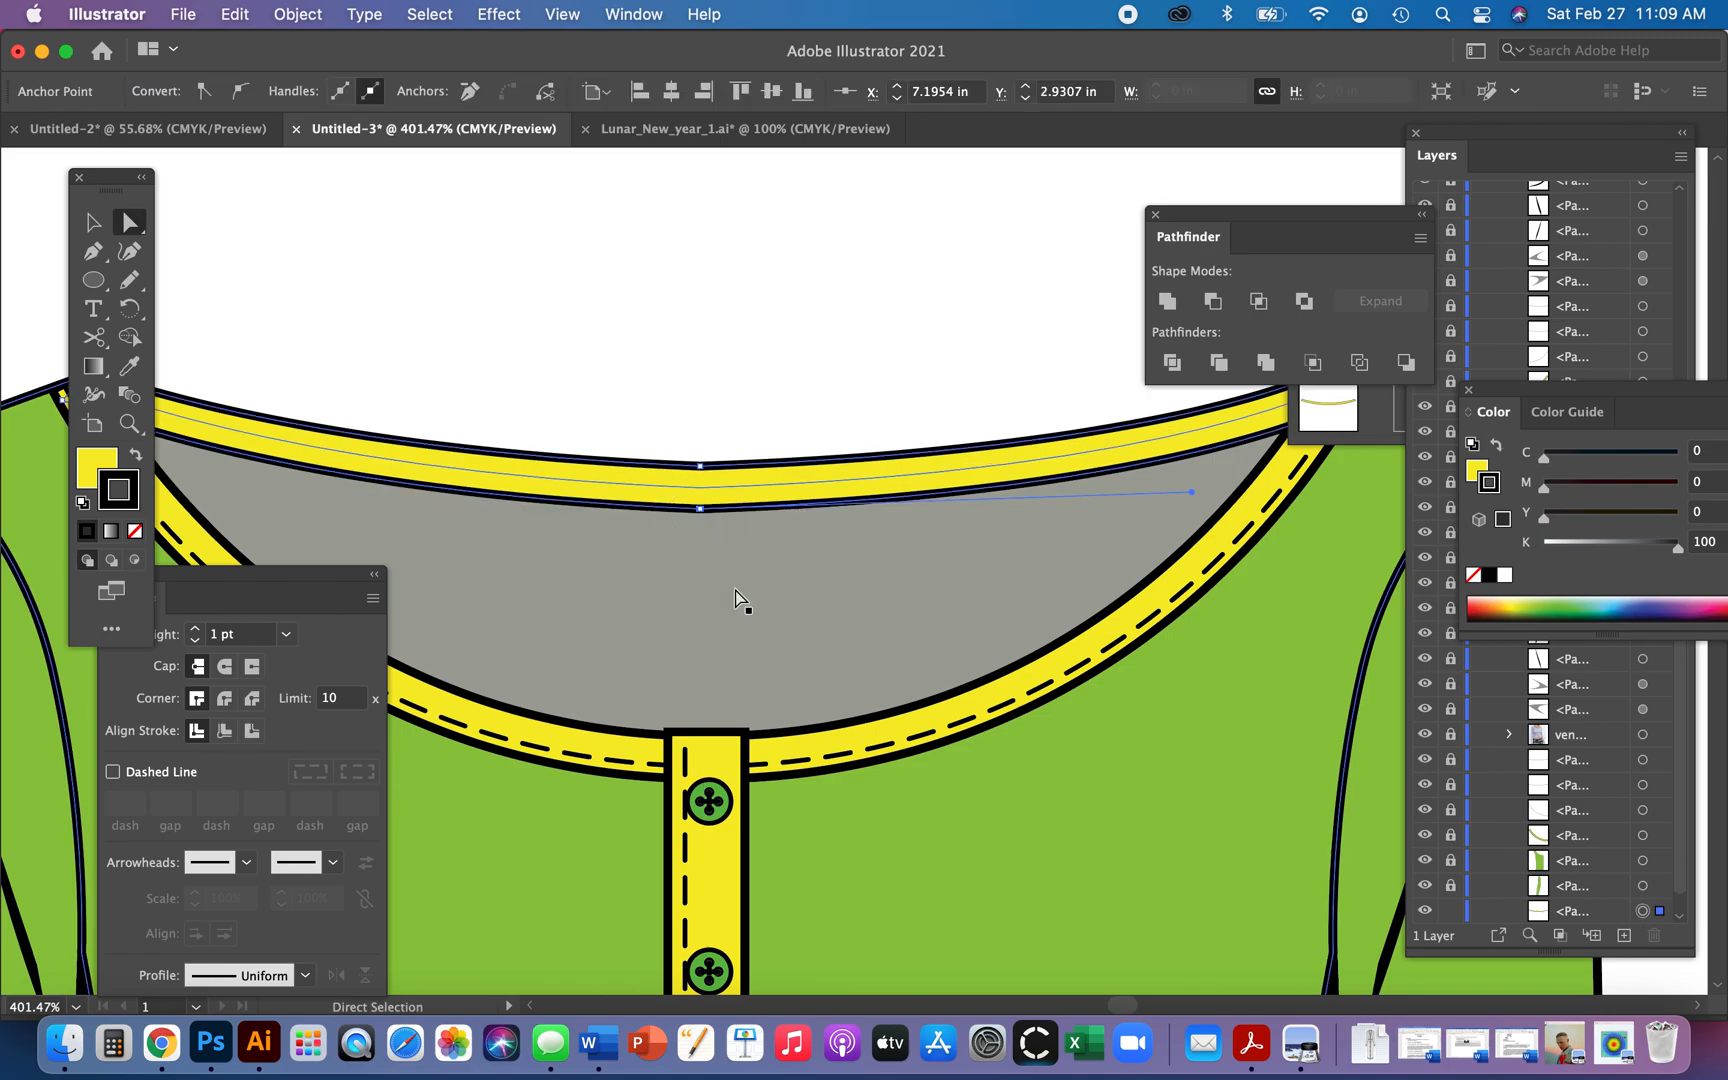
{"action": "left_click", "coordinate": [702, 510]}
{"action": "left_click", "coordinate": [701, 509]}
{"action": "left_click", "coordinate": [734, 536]}
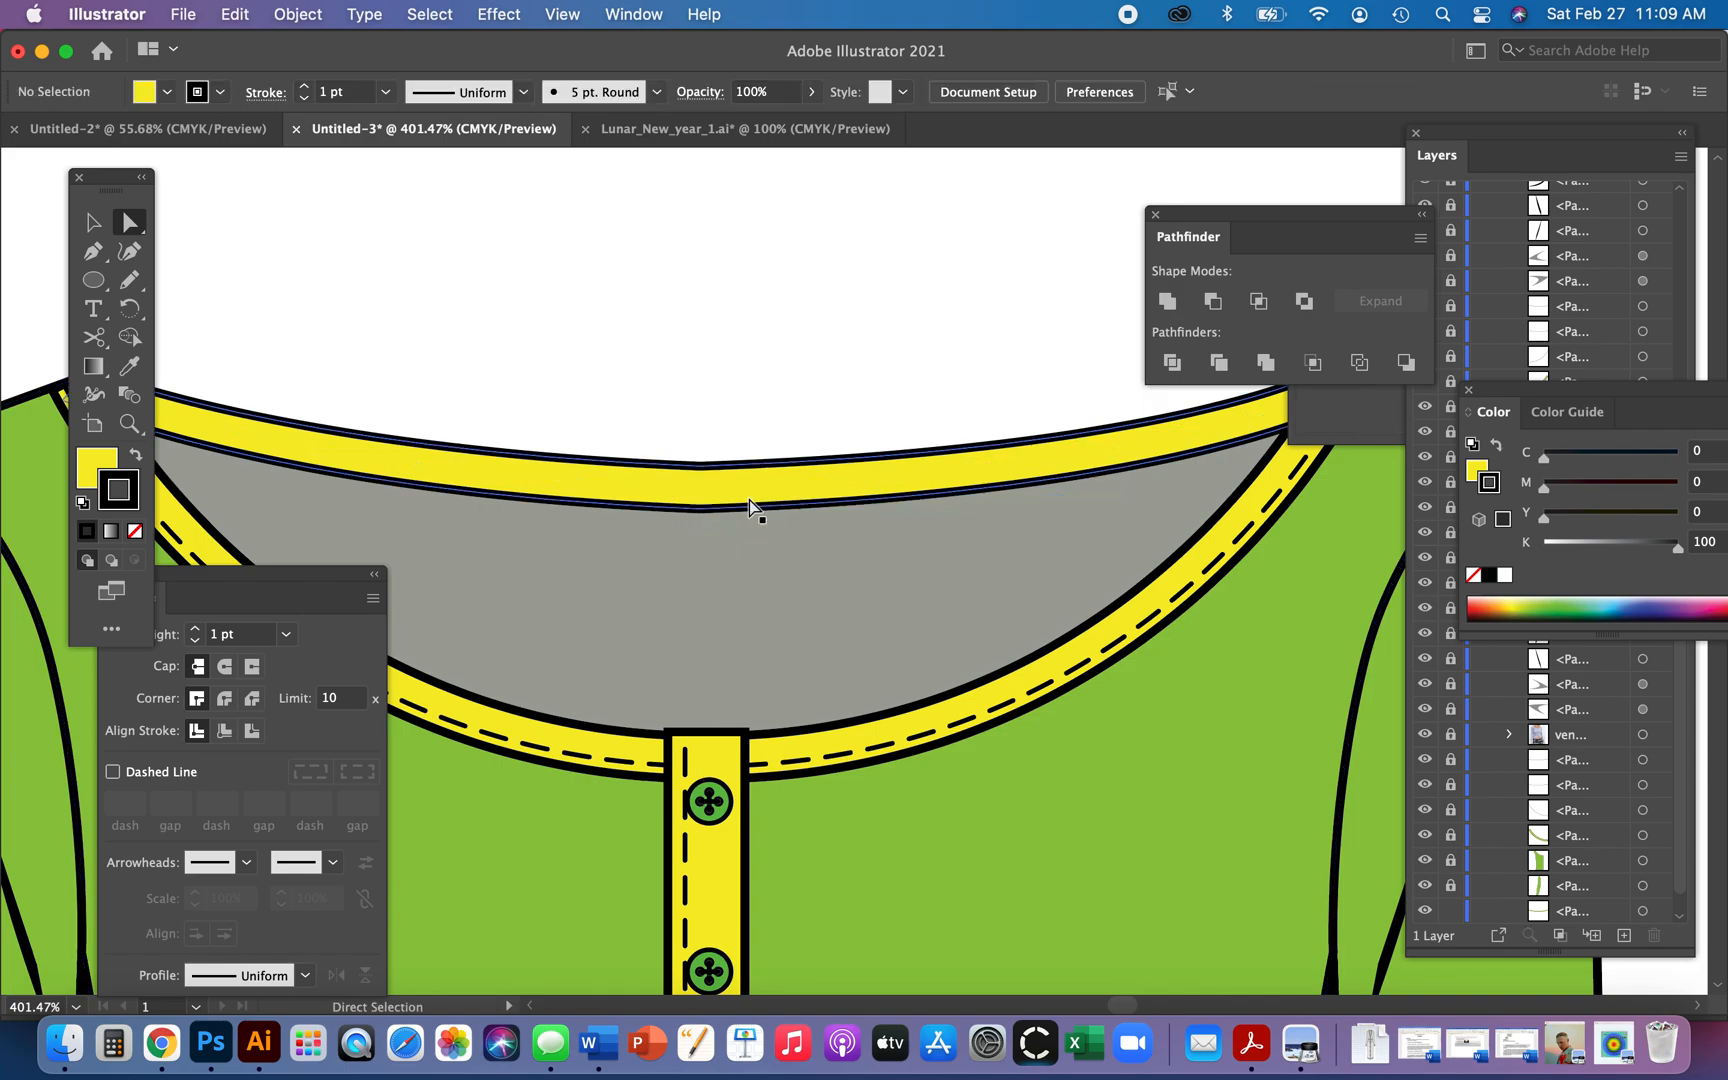
- Pull the centre anchor point of the back neckband's lower edge downward to test it, and undo the move
{"action": "left_click", "coordinate": [701, 468]}
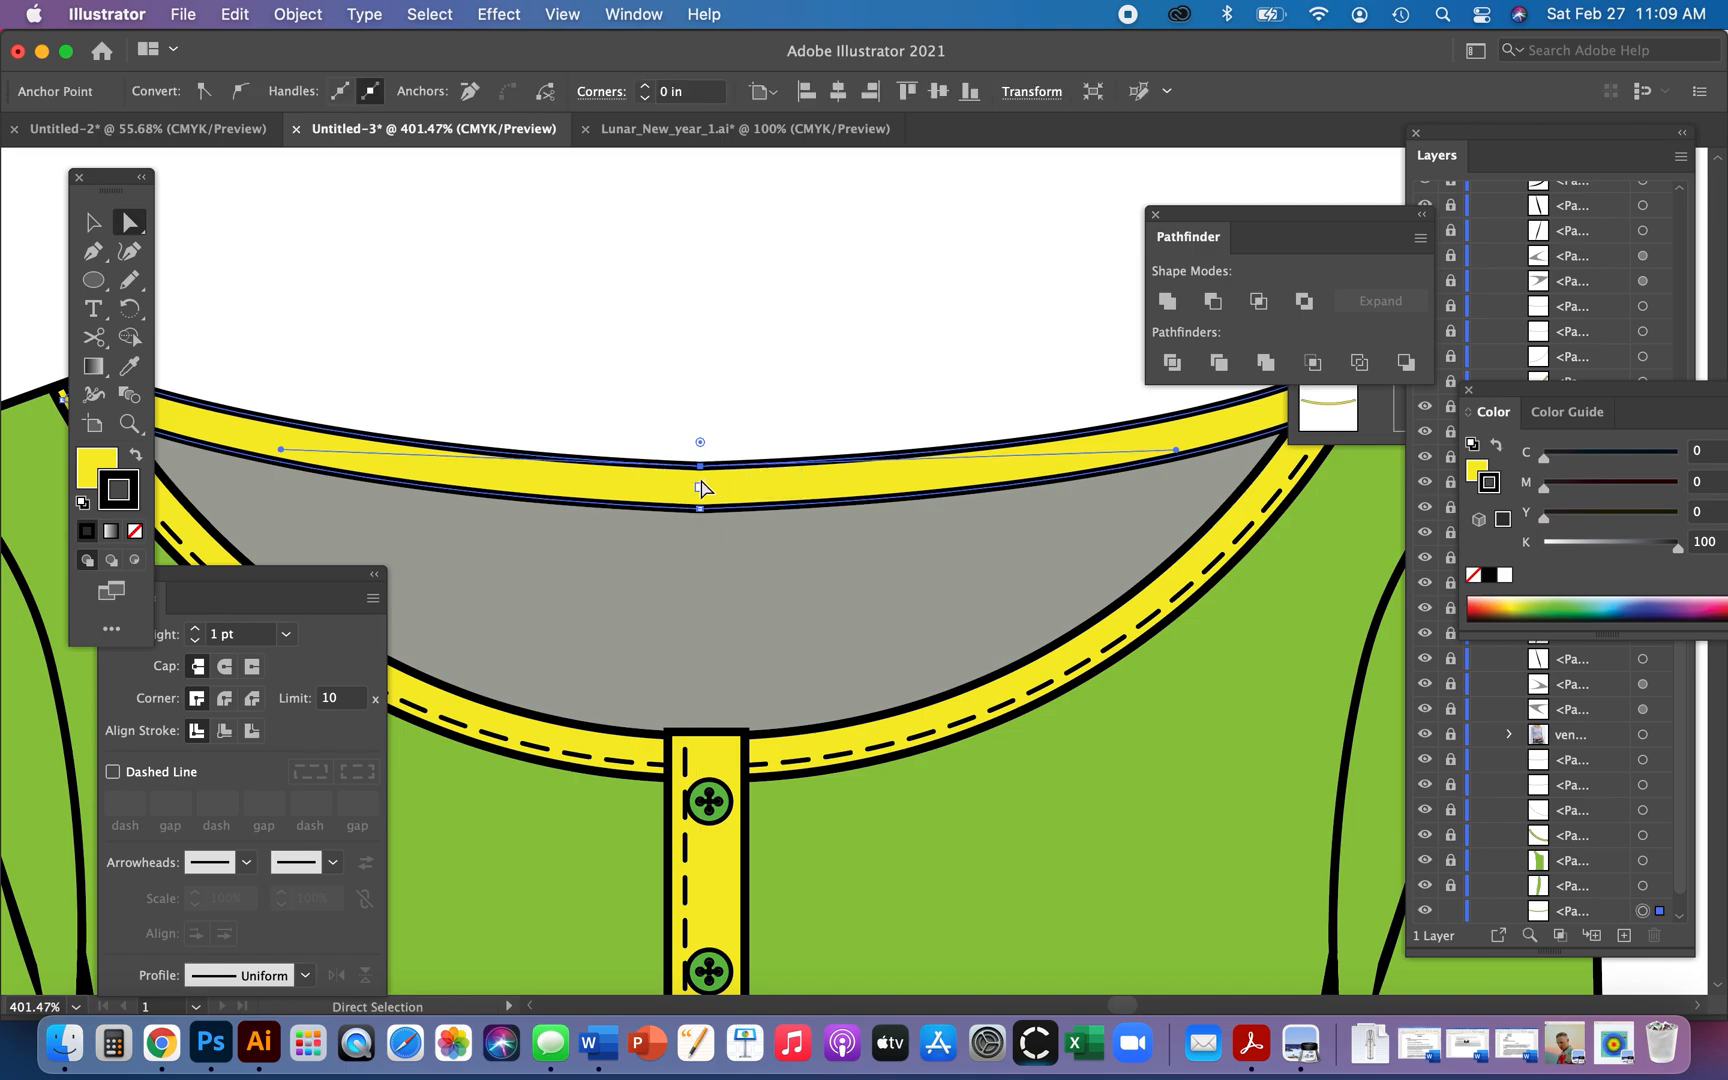
{"action": "left_click", "coordinate": [700, 511]}
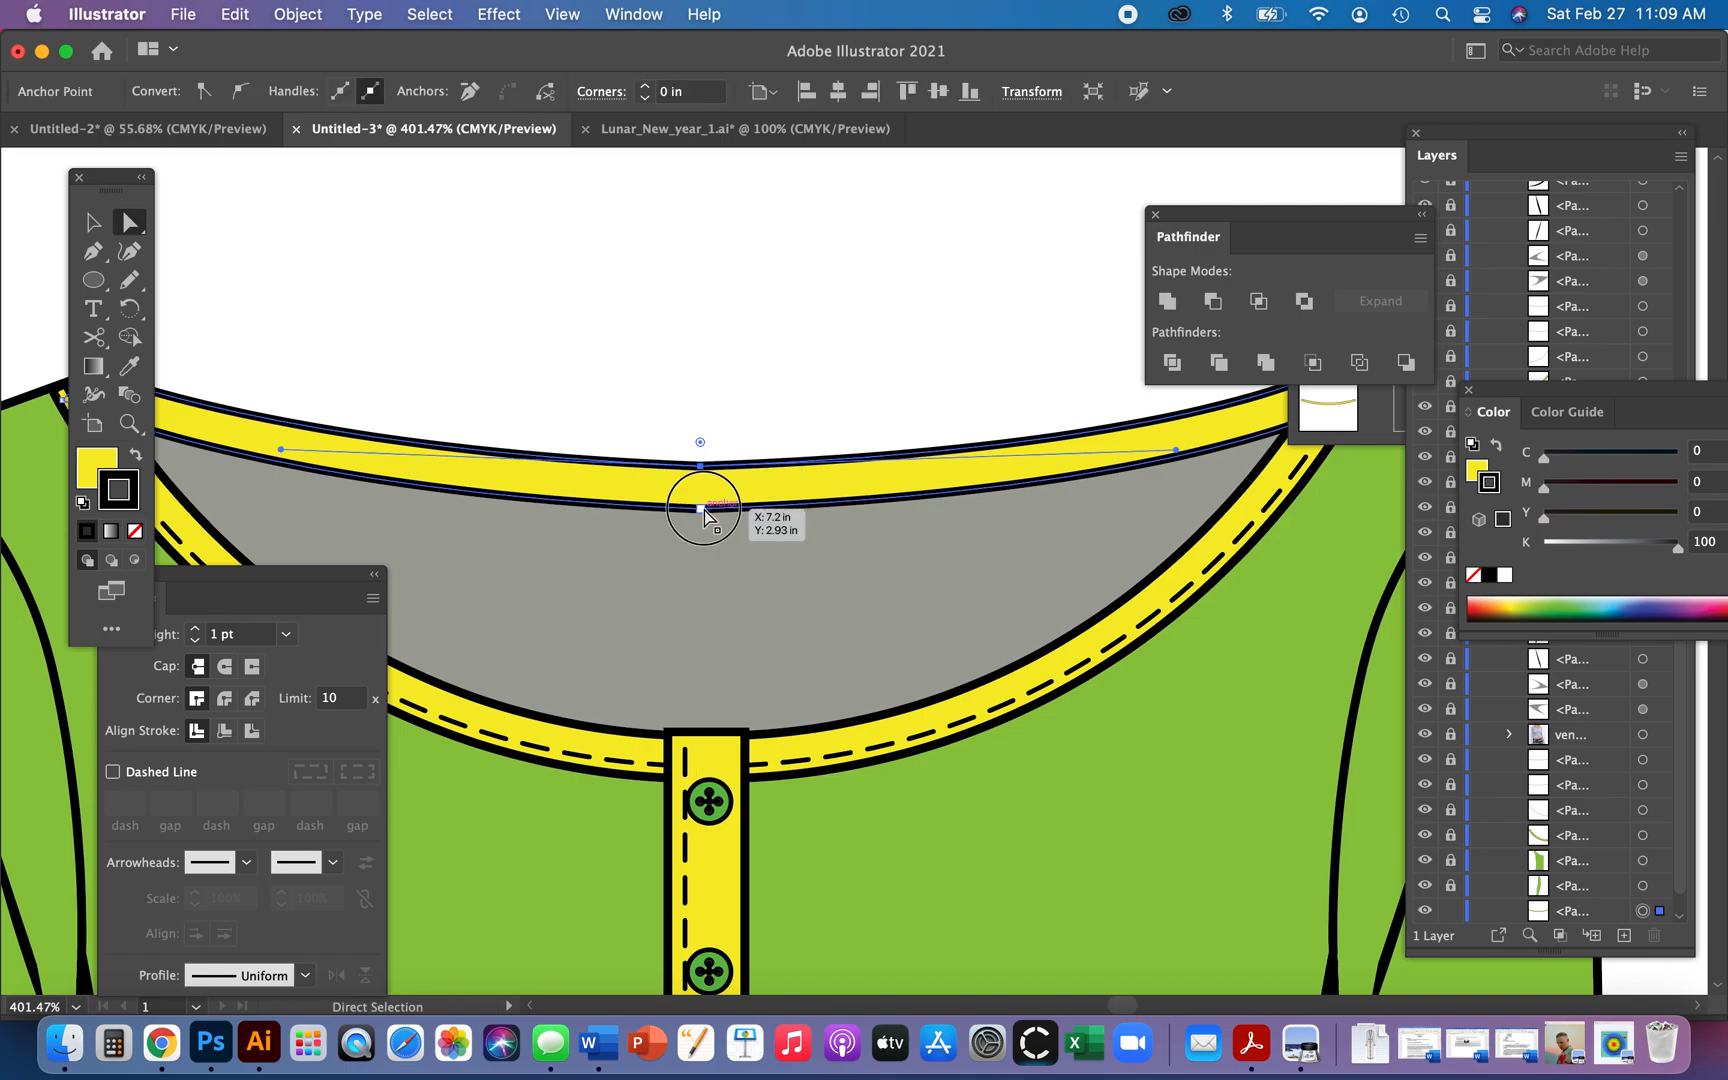
{"action": "left_click_drag", "start_coordinate": [701, 510], "coordinate": [705, 619]}
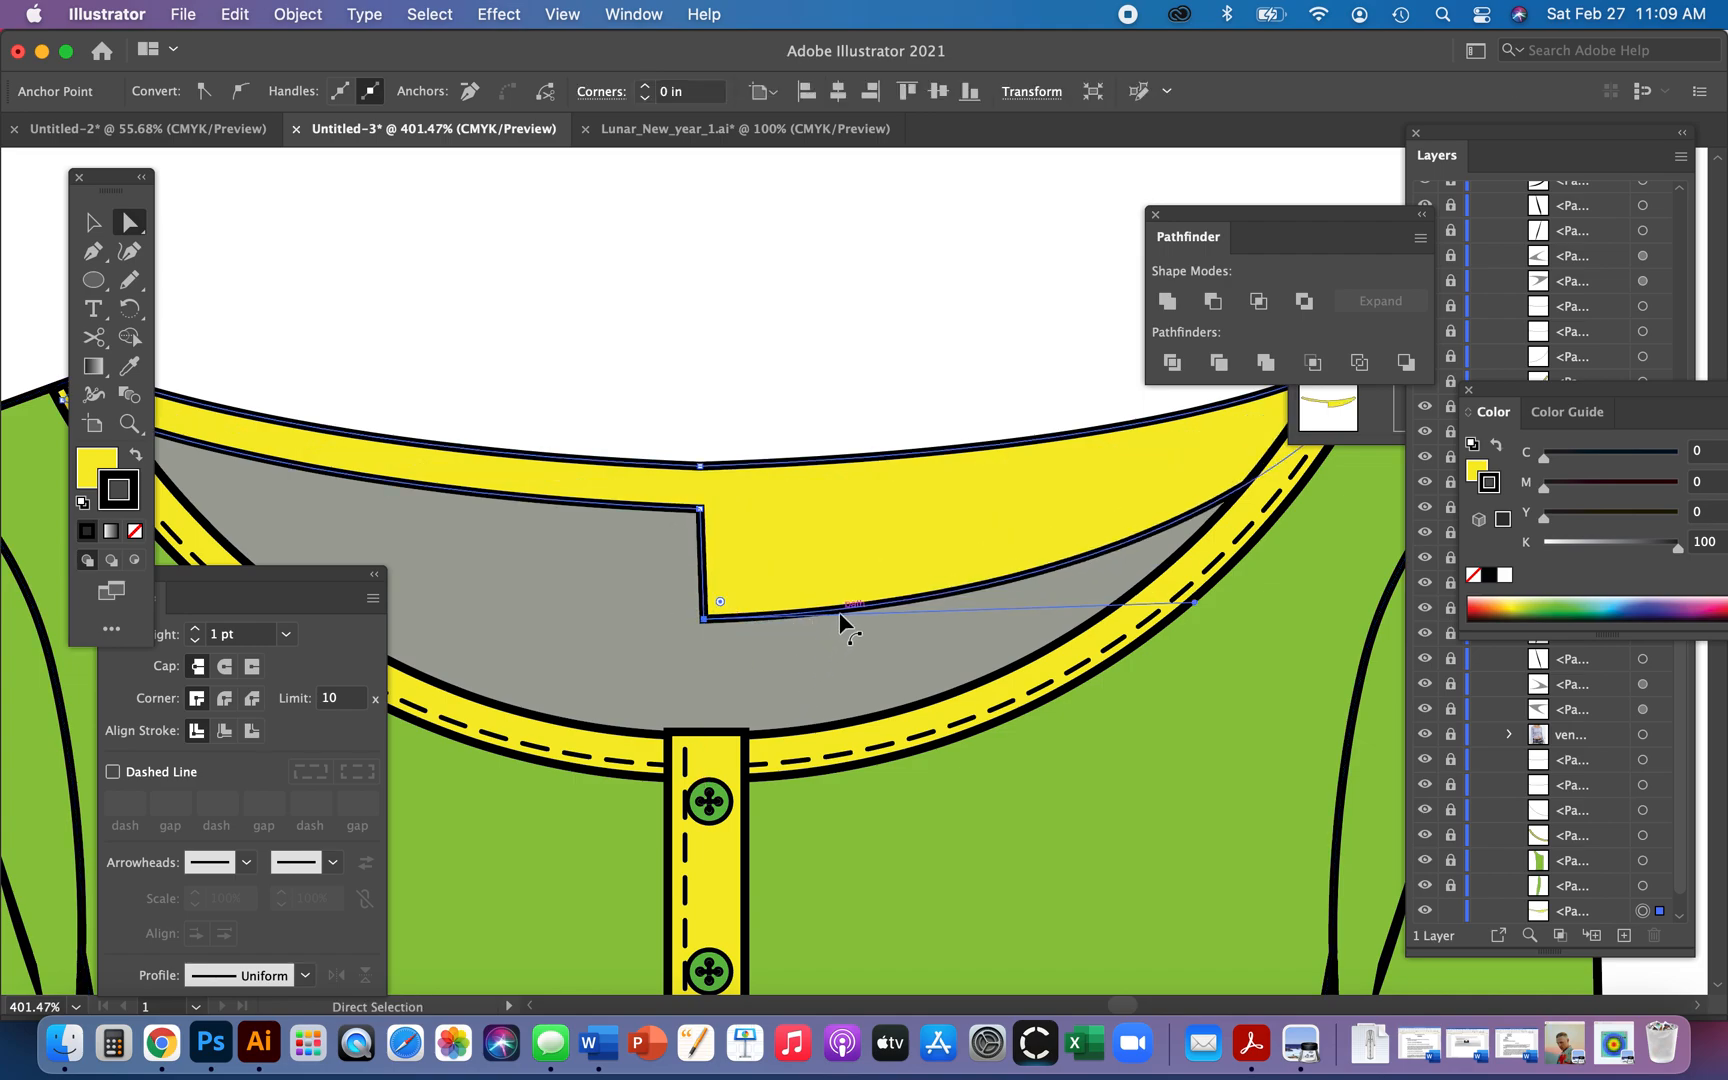
{"action": "key", "text": "super+z"}
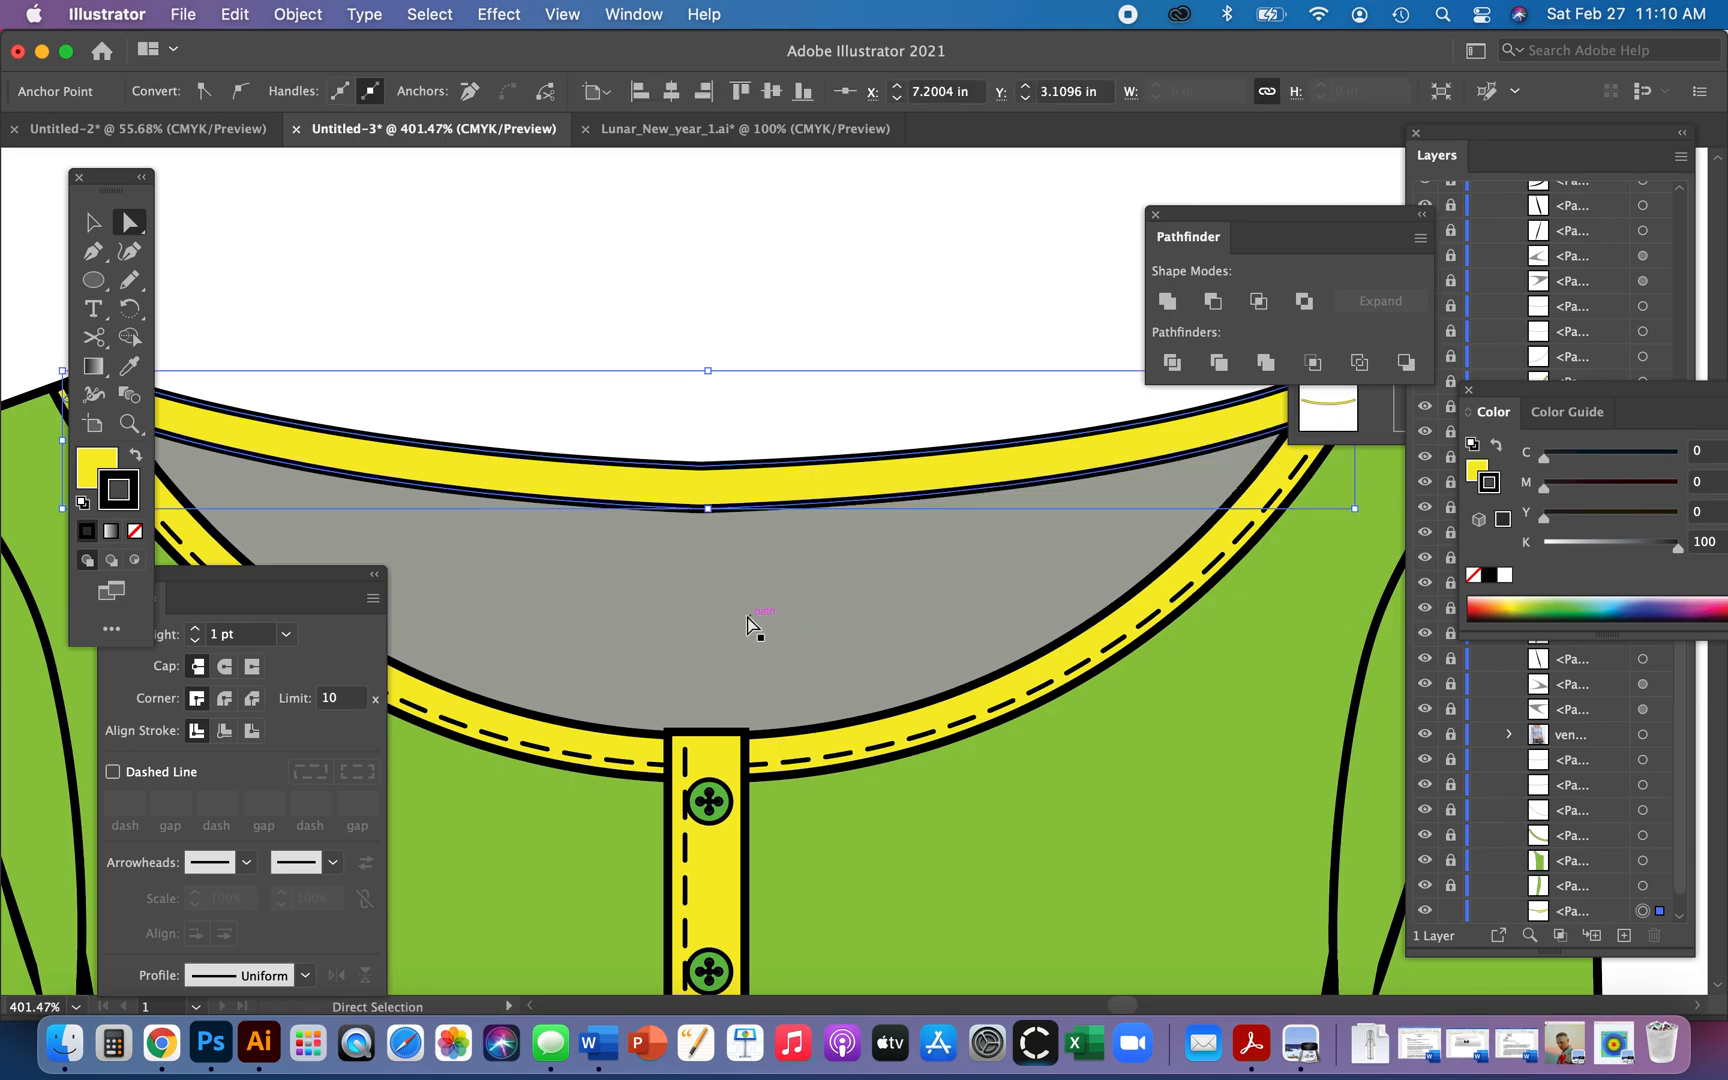
- Copy both halves of the back neckband's lower edge in place and set the copies' stroke weight to 3 pt
{"action": "left_click", "coordinate": [752, 511]}
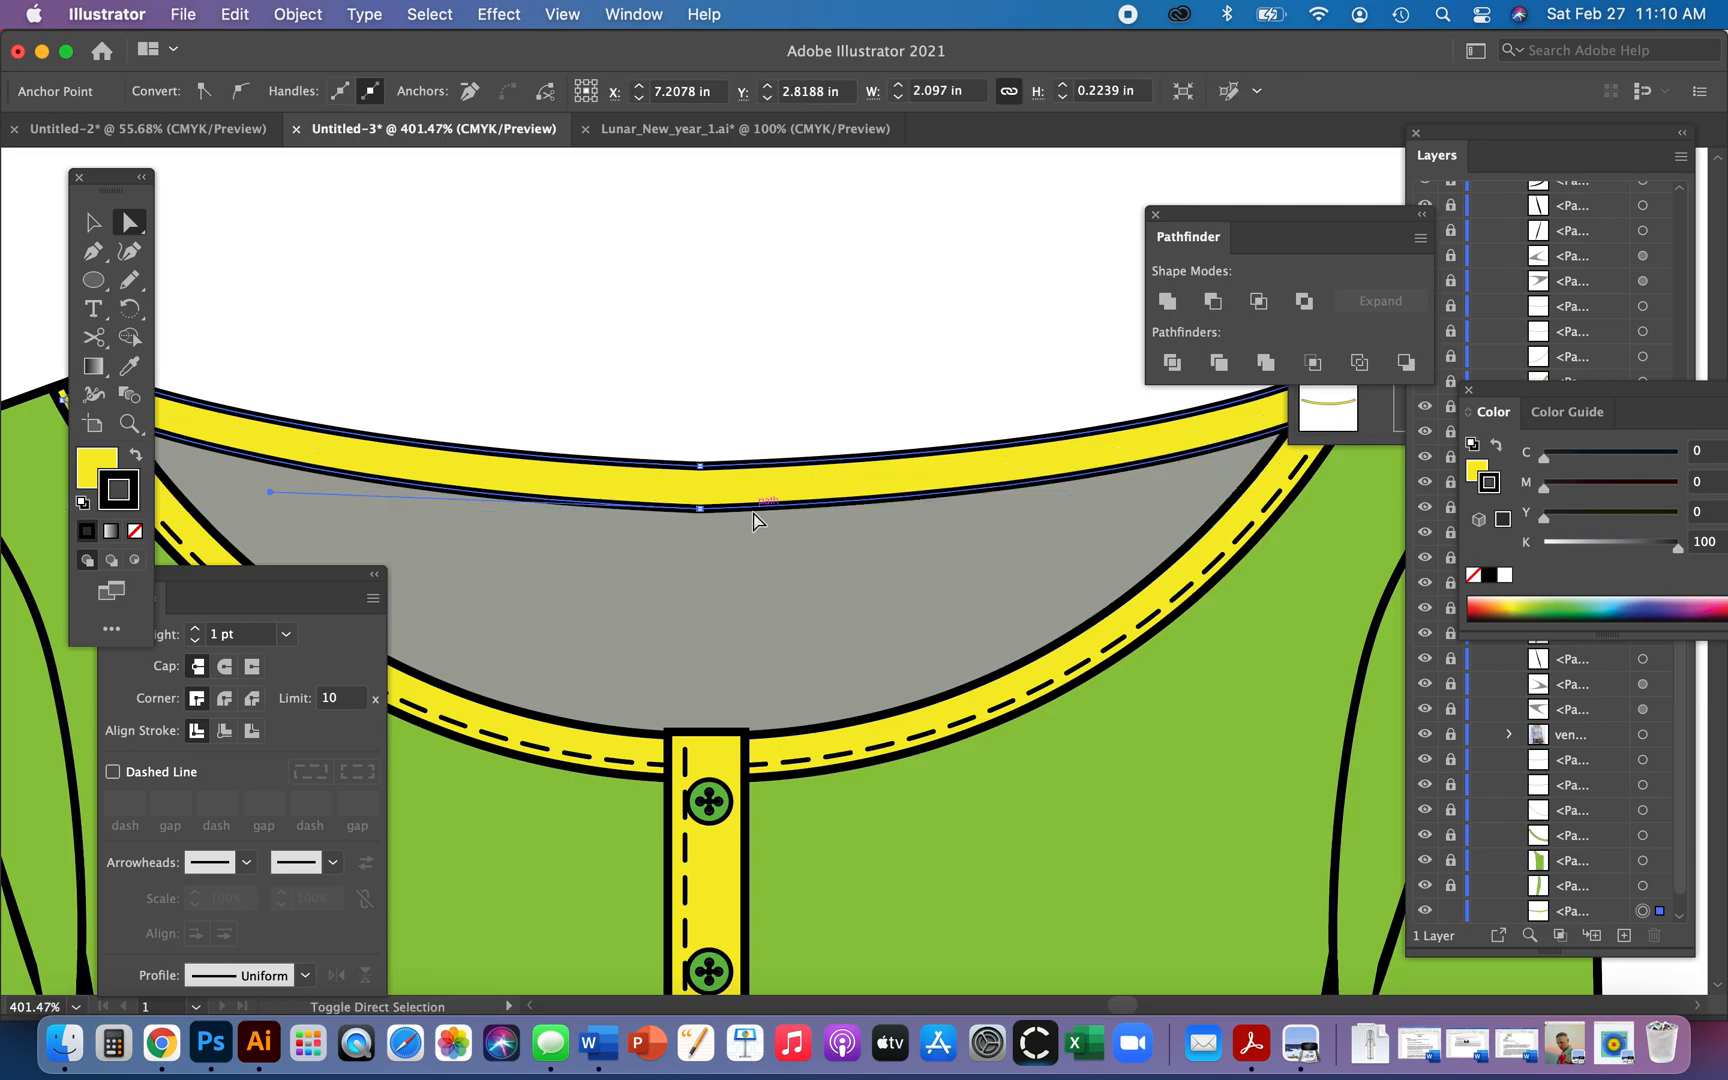
{"action": "key", "text": "super"}
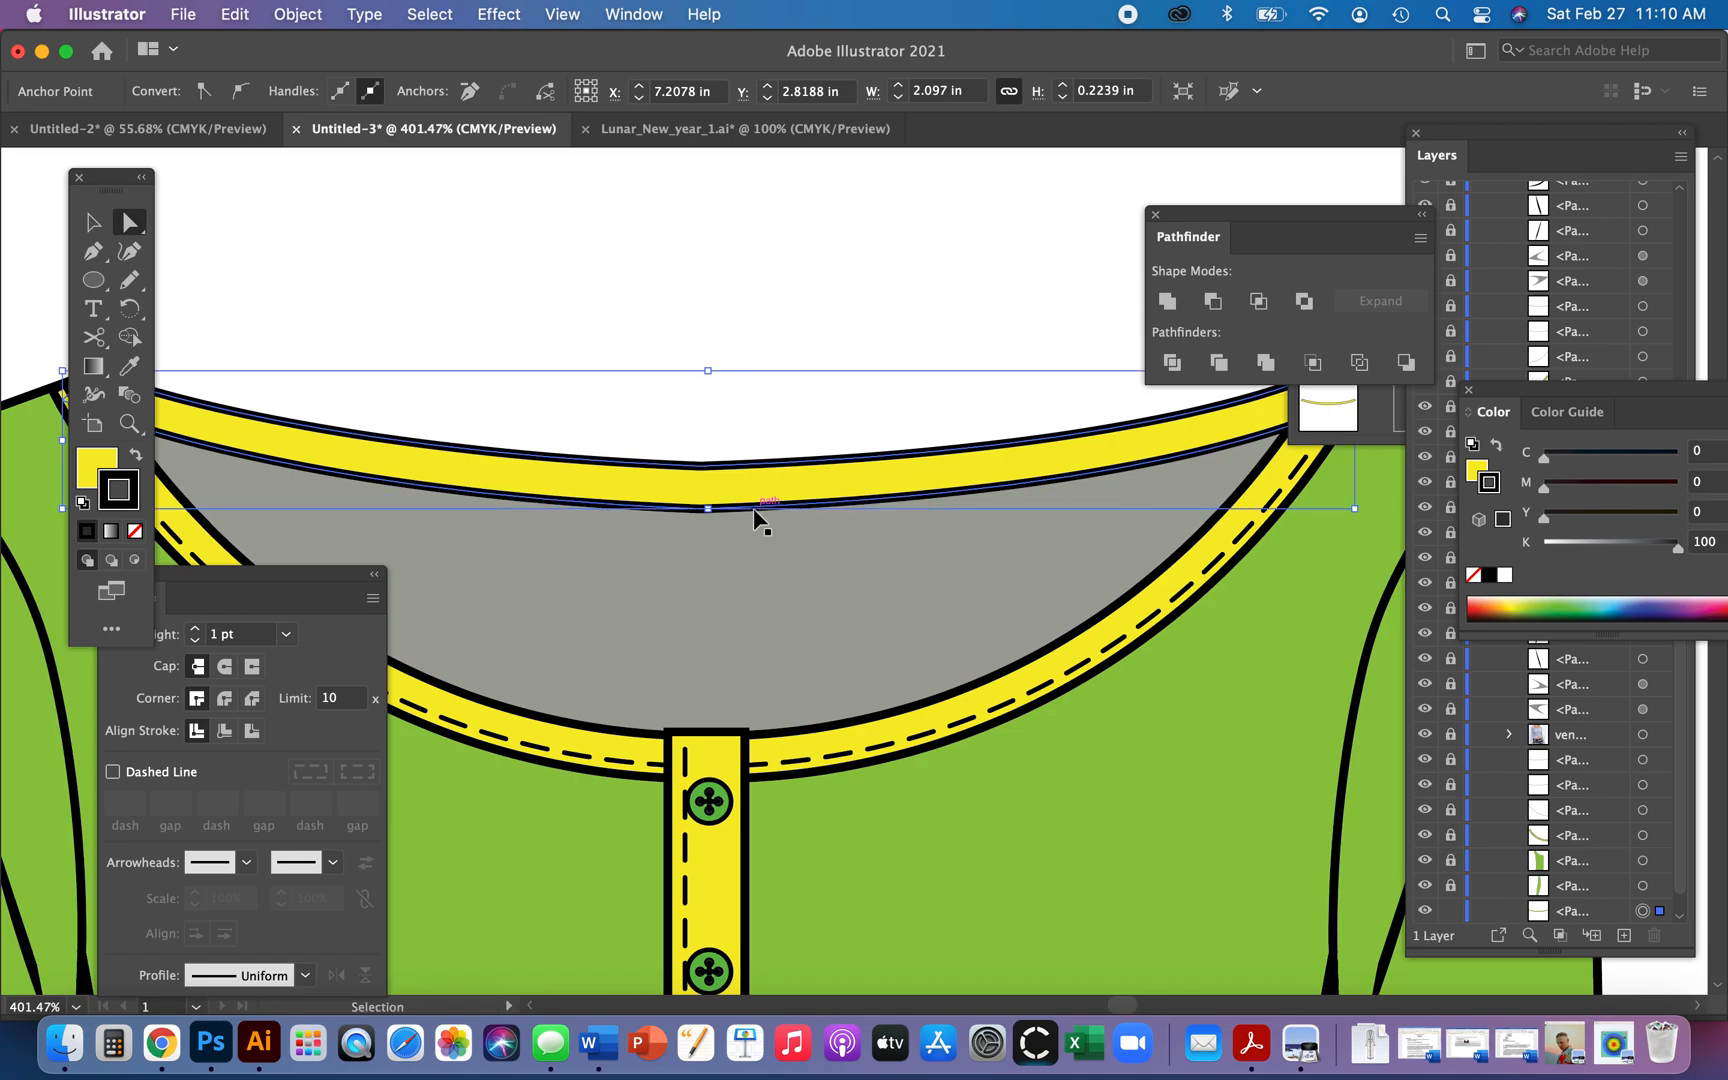
{"action": "left_click", "coordinate": [754, 511], "text": "super"}
{"action": "left_click", "coordinate": [305, 87]}
{"action": "left_click", "coordinate": [305, 87]}
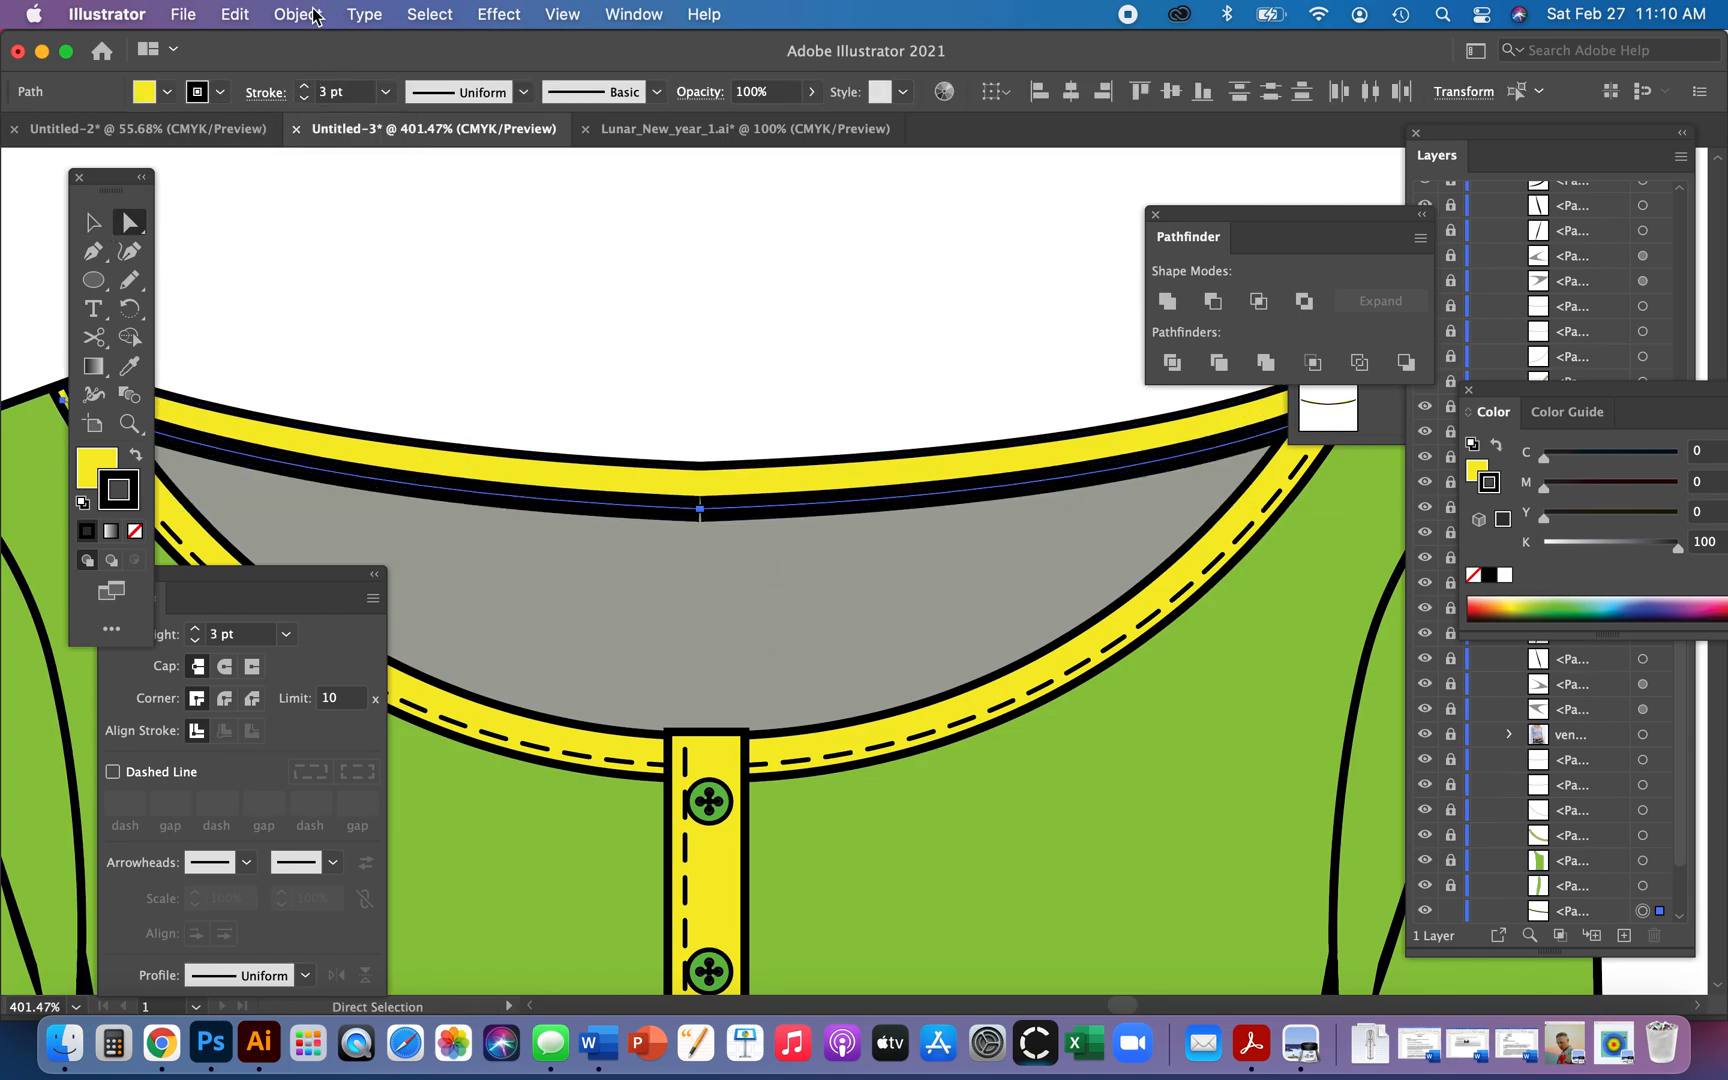
- Outline the copied edges' strokes and apply the front neckband's dashed 0.5 pt topstitch style with no fill
{"action": "left_click", "coordinate": [316, 16]}
{"action": "mouse_move", "coordinate": [411, 617]}
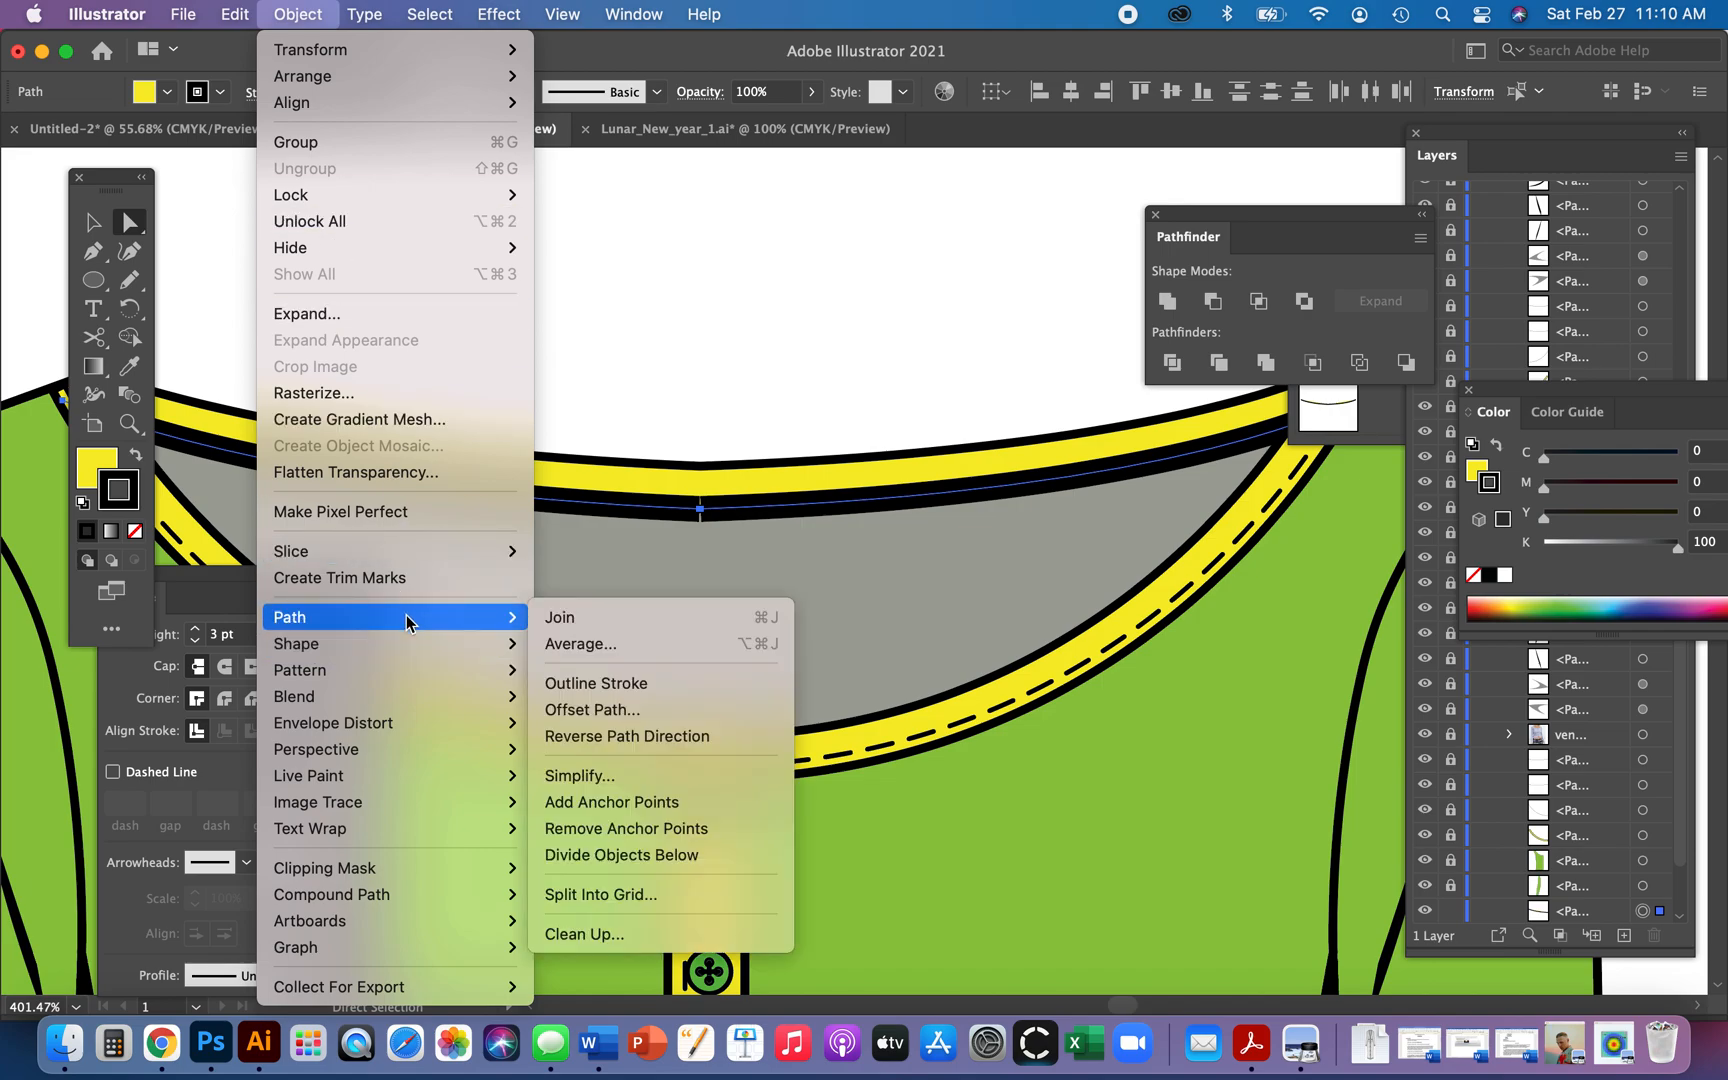
{"action": "left_click", "coordinate": [616, 684]}
{"action": "key", "text": "i"}
{"action": "left_click", "coordinate": [940, 727]}
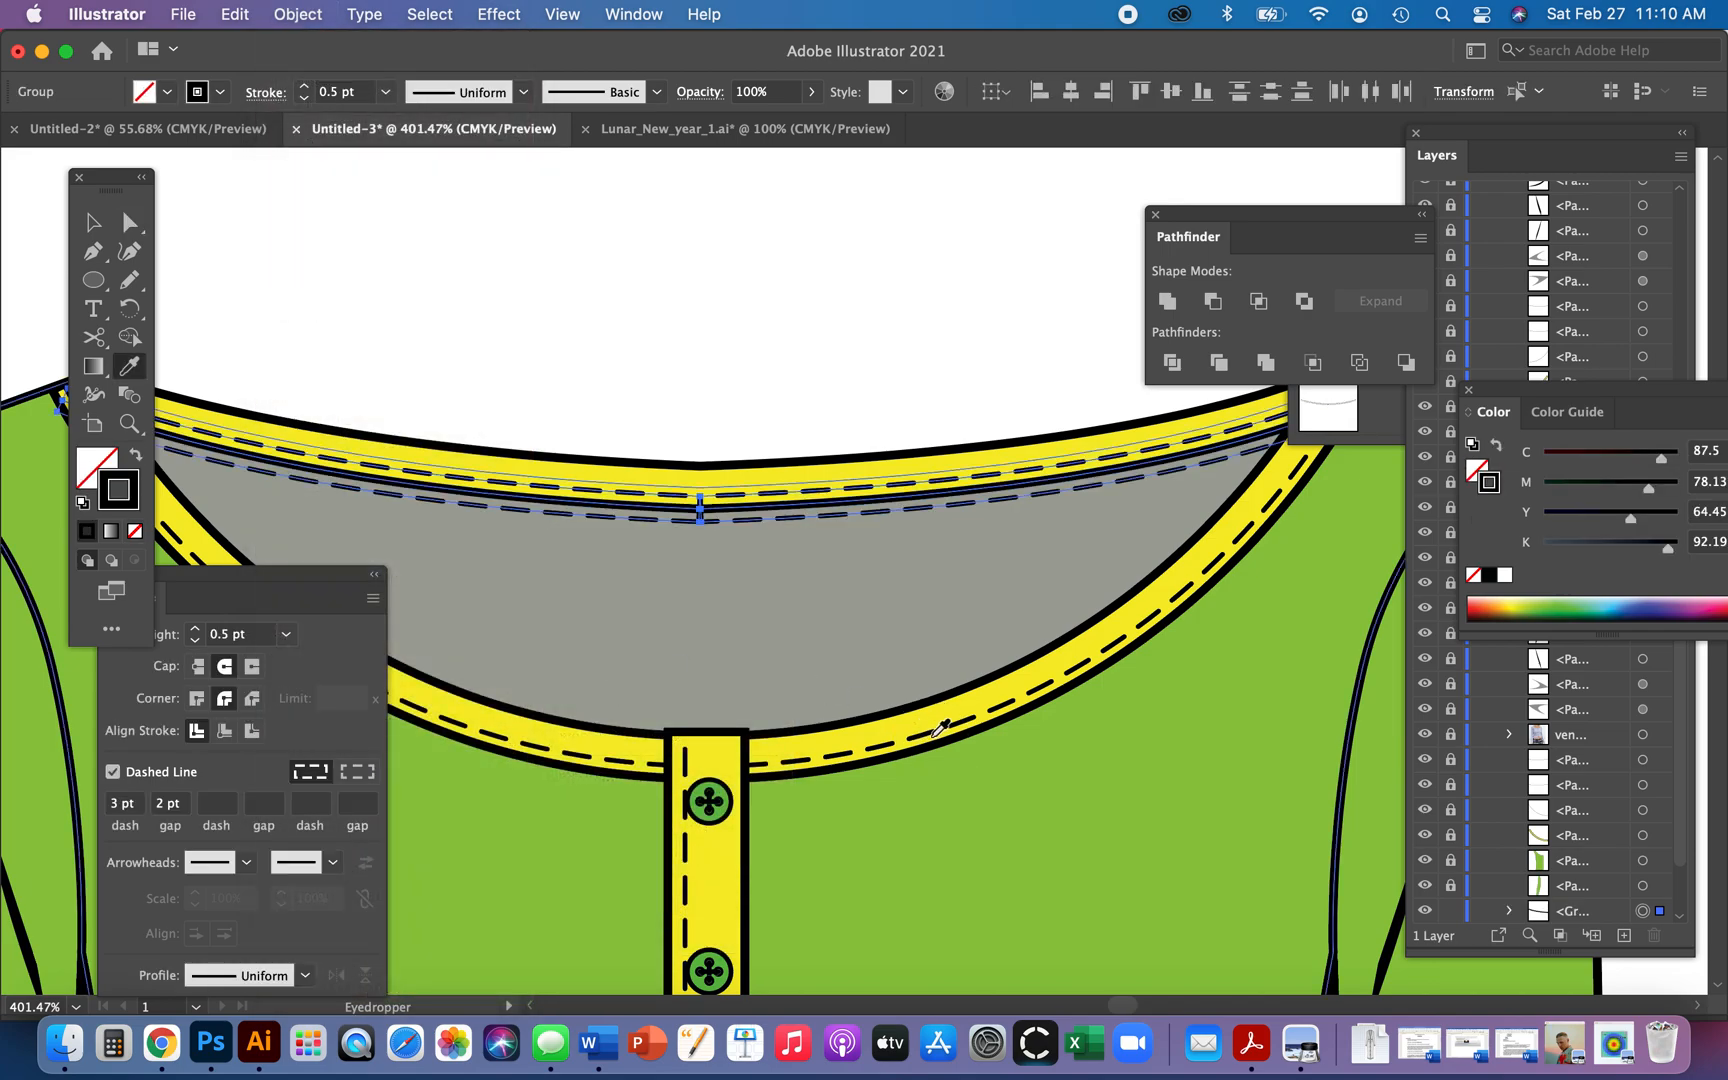
- Delete the lower dashed lines and centre ends of both outlined halves, keeping only the topstitch row inside the back neckband
{"action": "key", "text": "a"}
{"action": "left_click", "coordinate": [683, 301]}
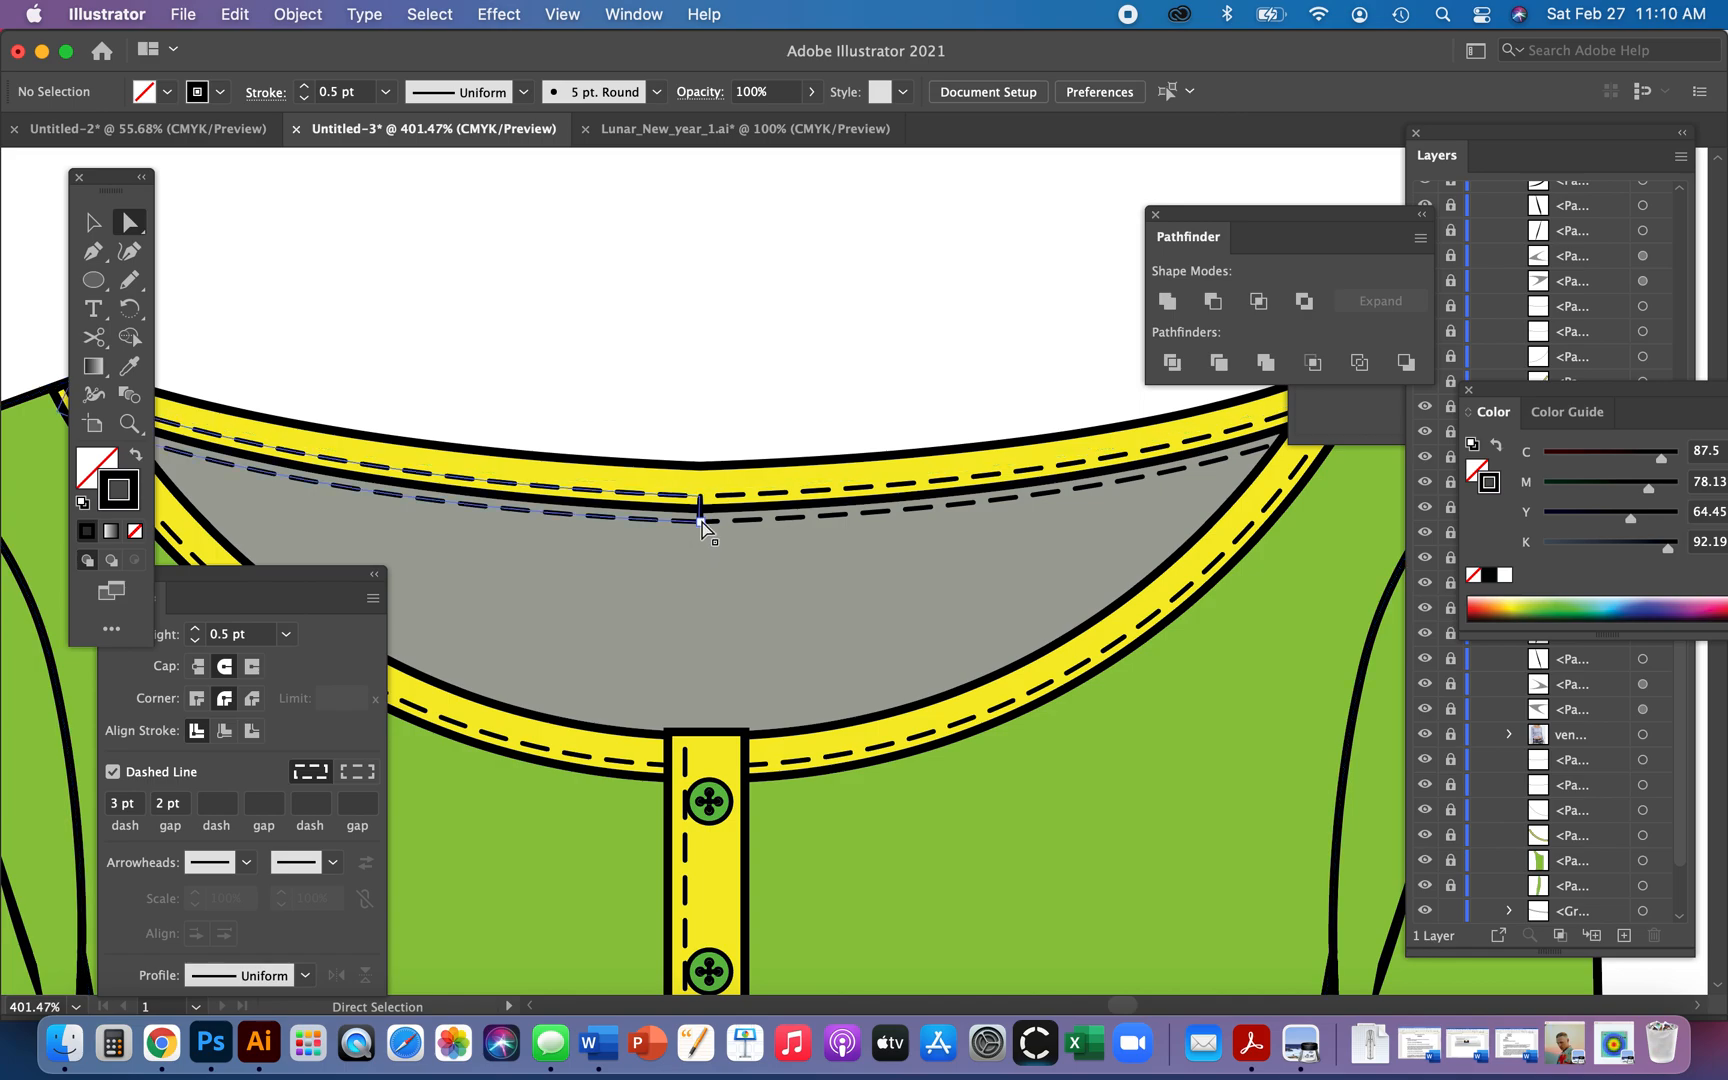
{"action": "left_click", "coordinate": [702, 521]}
{"action": "key", "text": "Delete"}
{"action": "left_click", "coordinate": [716, 340]}
{"action": "left_click", "coordinate": [703, 522]}
{"action": "key", "text": "Delete"}
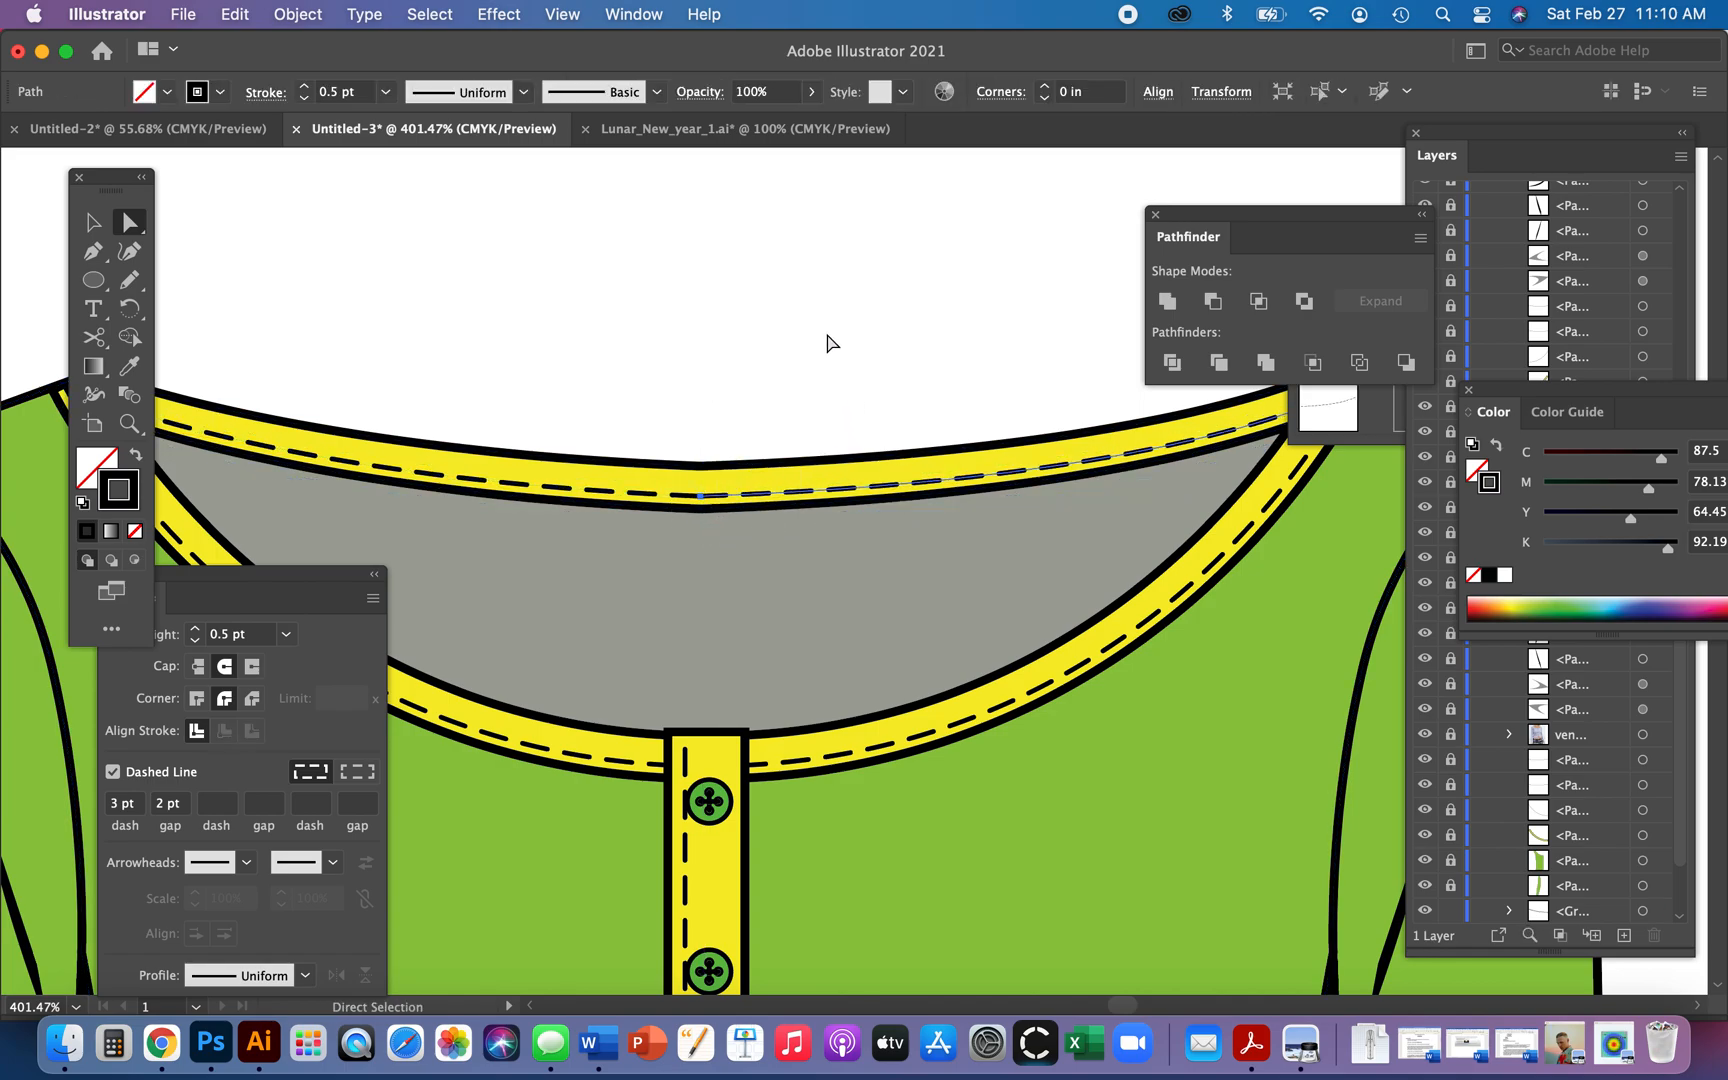
{"action": "left_click_drag", "start_coordinate": [827, 343], "coordinate": [432, 348]}
{"action": "left_click", "coordinate": [880, 296]}
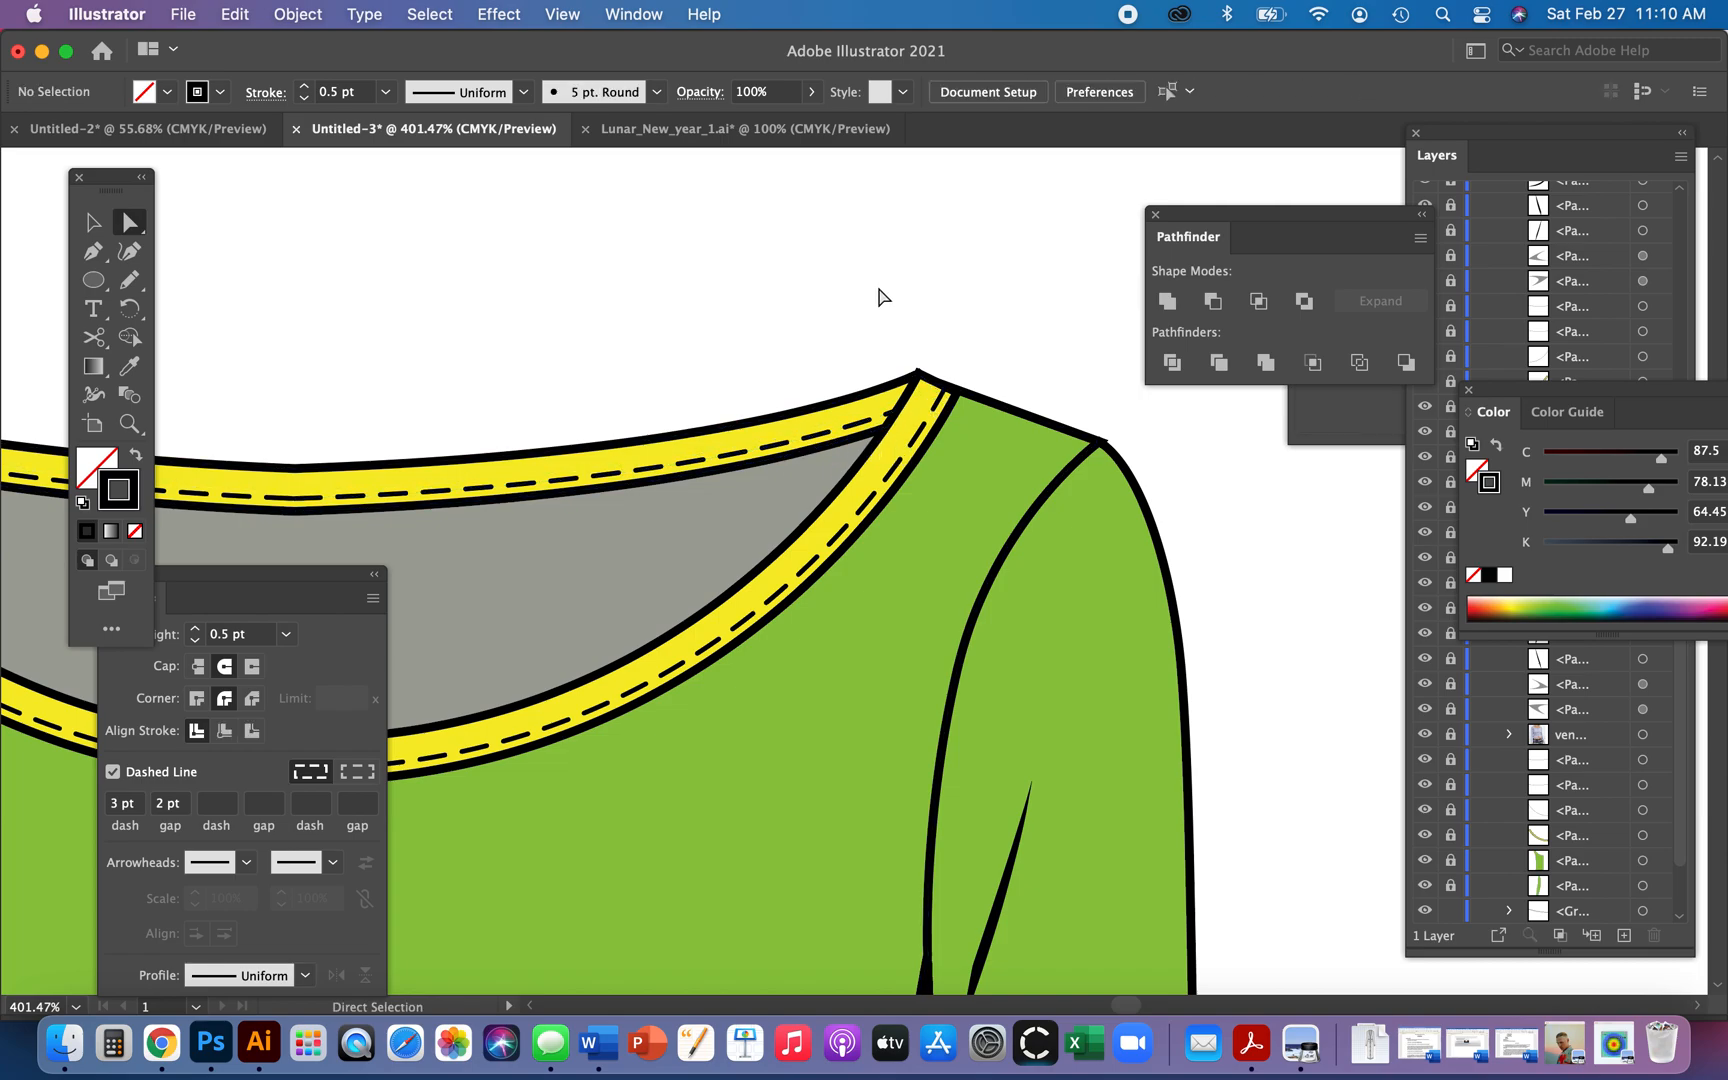
{"action": "key", "text": "super+0"}
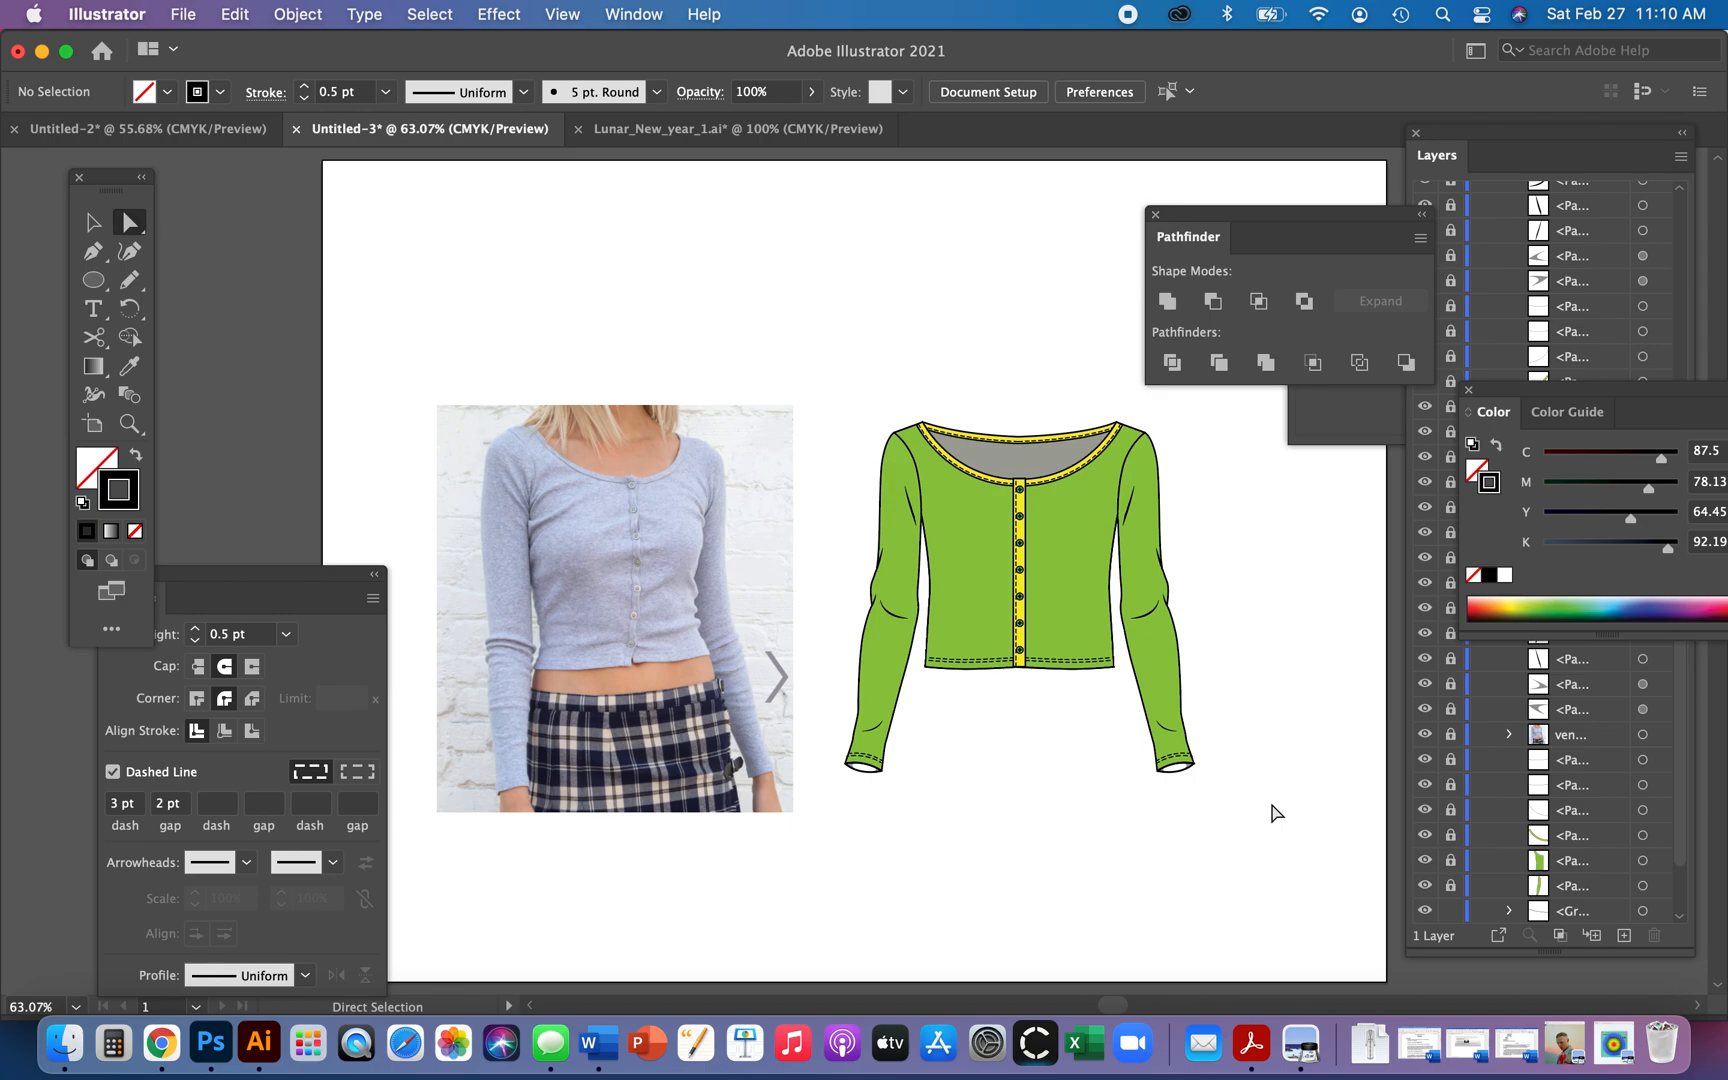
{"action": "left_click_drag", "start_coordinate": [1134, 717], "coordinate": [920, 722]}
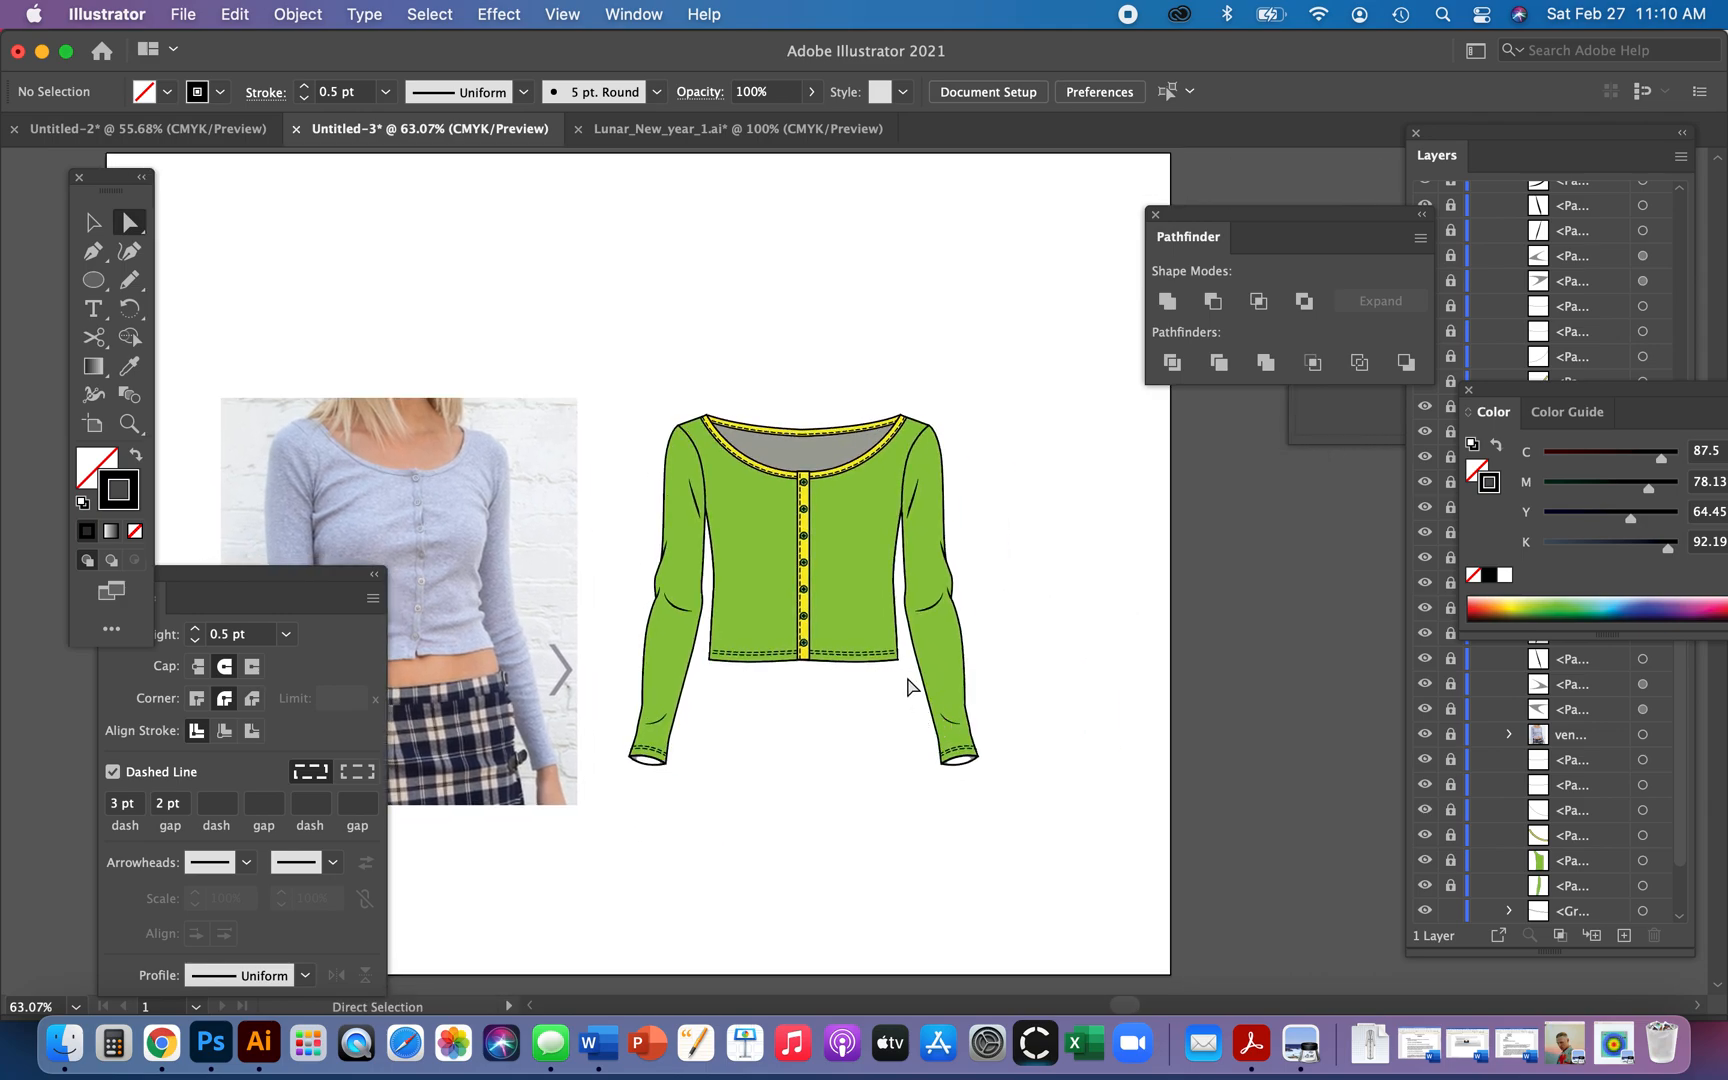